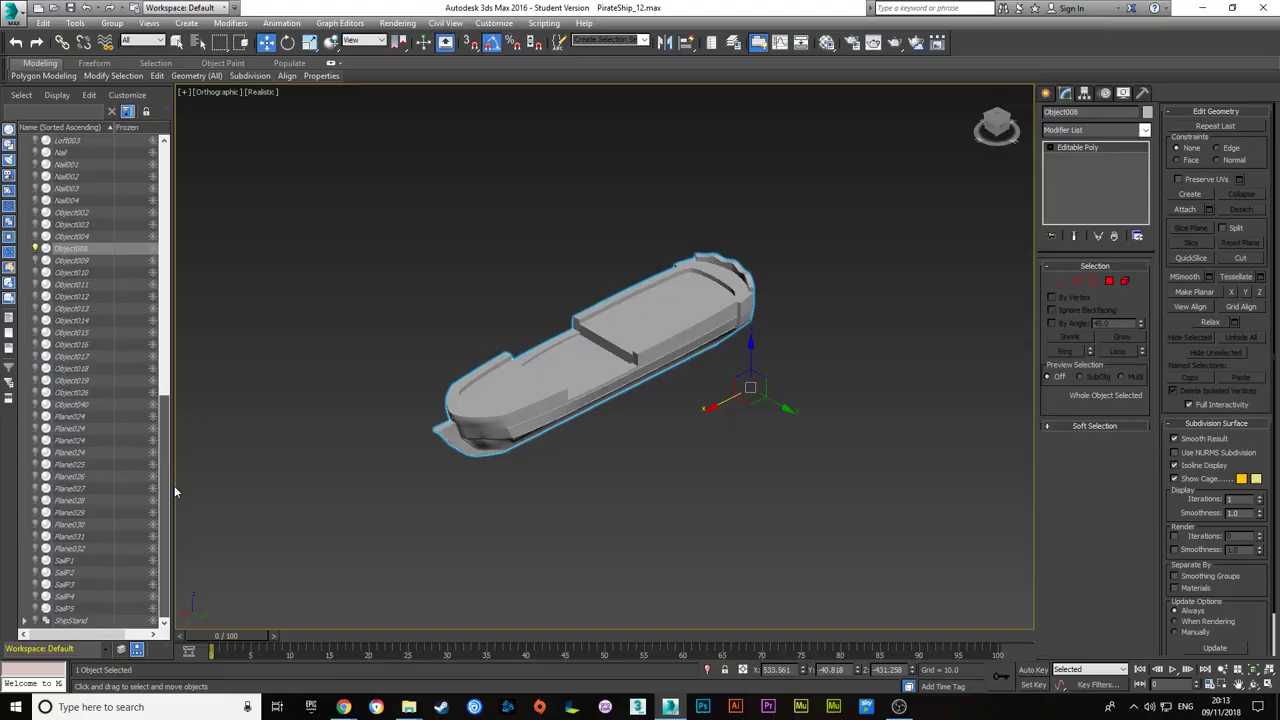
- Select Group007 and fit the separate grey hull piece, Object008, inside the pink ship
{"action": "scroll", "coordinate": [80, 400], "scroll_direction": "up", "scroll_amount": 9}
{"action": "left_click", "coordinate": [68, 358]}
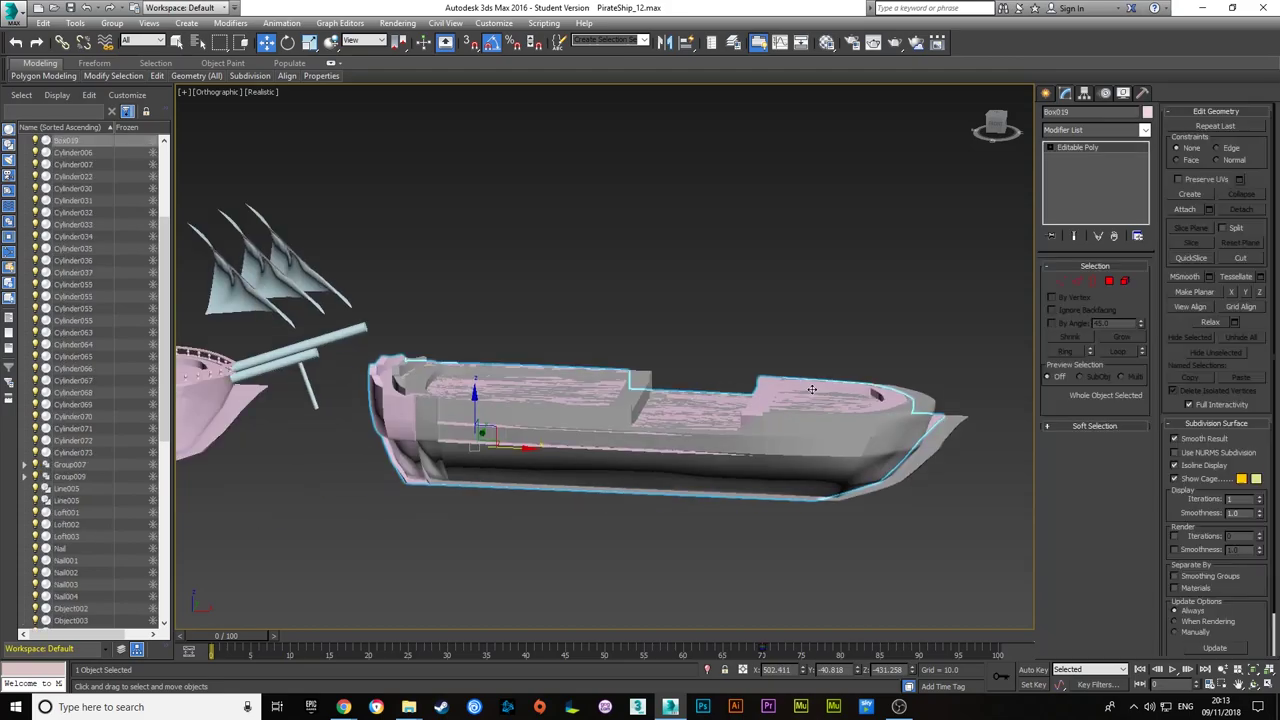
{"action": "middle_click_drag", "start_coordinate": [943, 447], "coordinate": [800, 440], "text": "alt"}
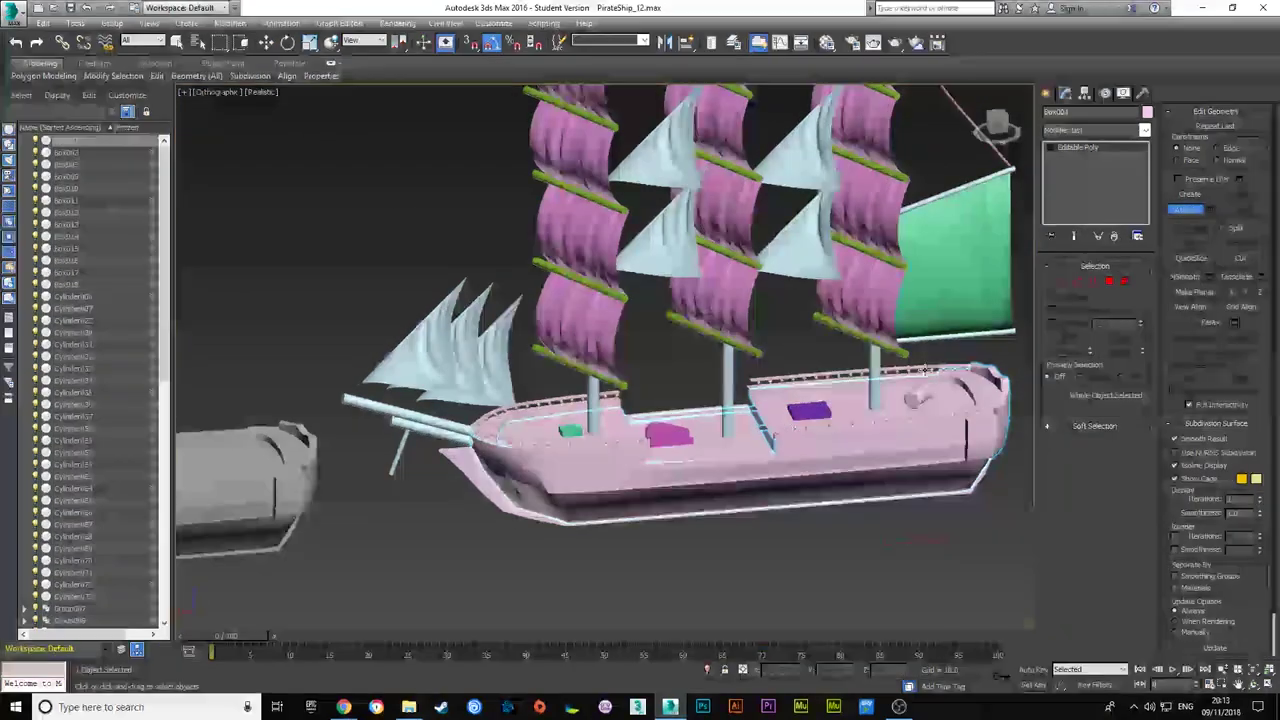
{"action": "scroll", "coordinate": [592, 428], "scroll_direction": "up", "scroll_amount": 6}
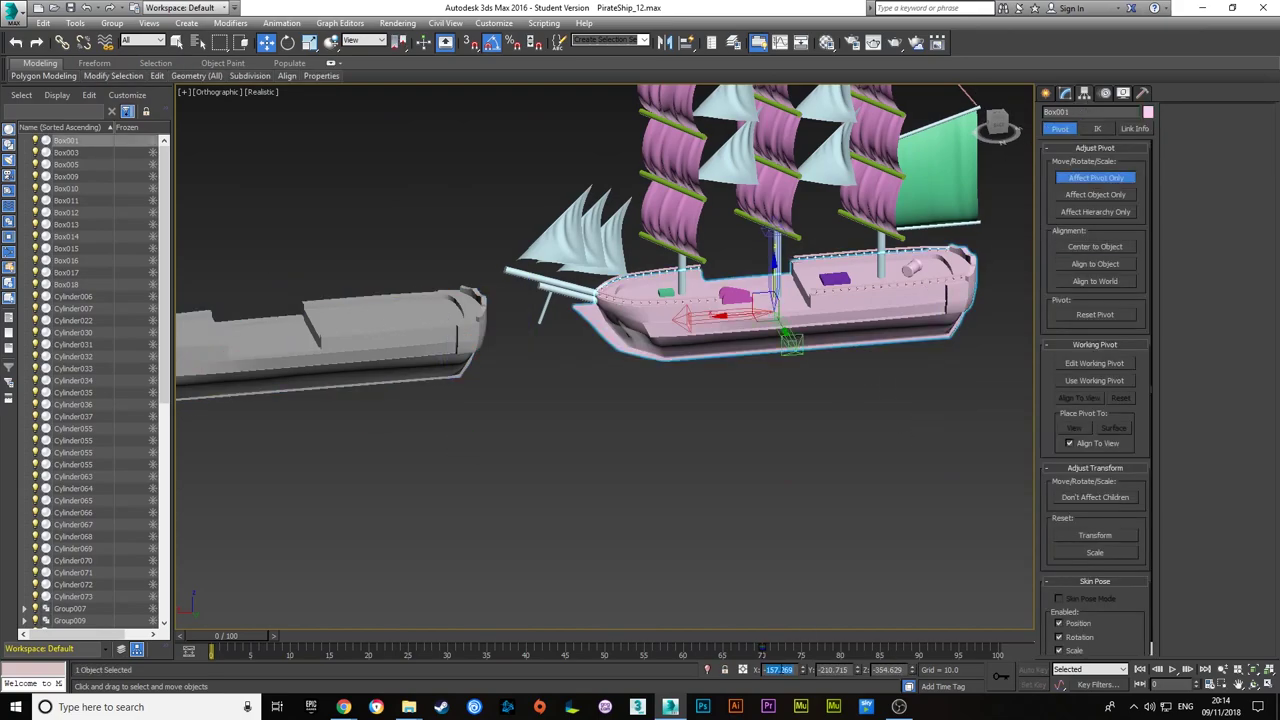
{"action": "left_click", "coordinate": [1065, 93]}
{"action": "key", "text": "ctrl+z"}
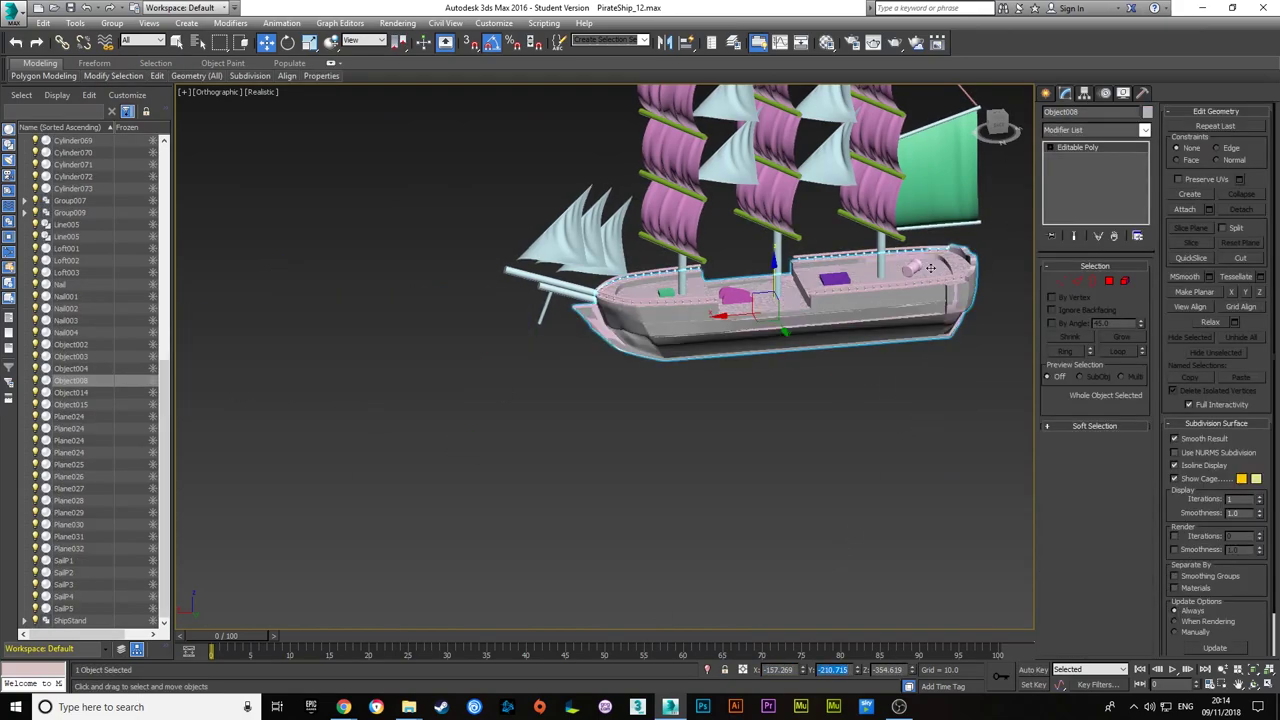
{"action": "key", "text": "ctrl+z"}
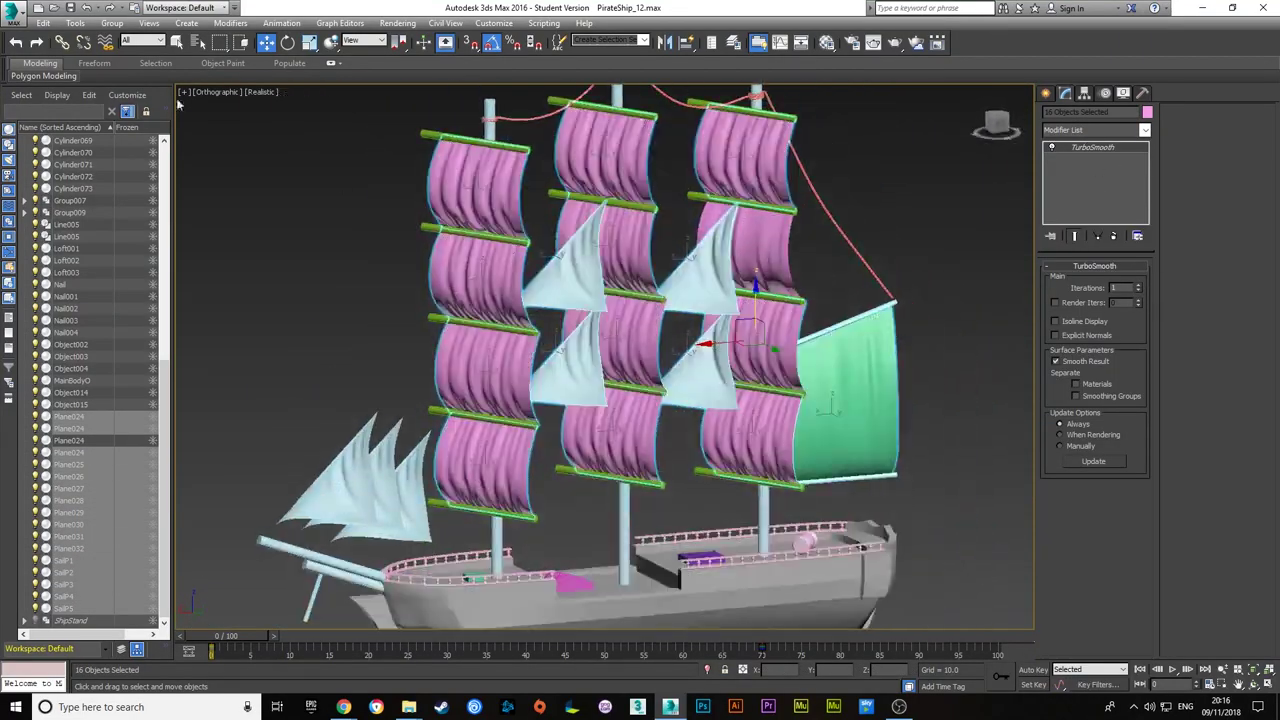
- Turn on polygon and frame-rate statistics in the viewport through Viewport Configuration
{"action": "left_click", "coordinate": [183, 92]}
{"action": "left_click", "coordinate": [230, 255]}
{"action": "left_click", "coordinate": [755, 505]}
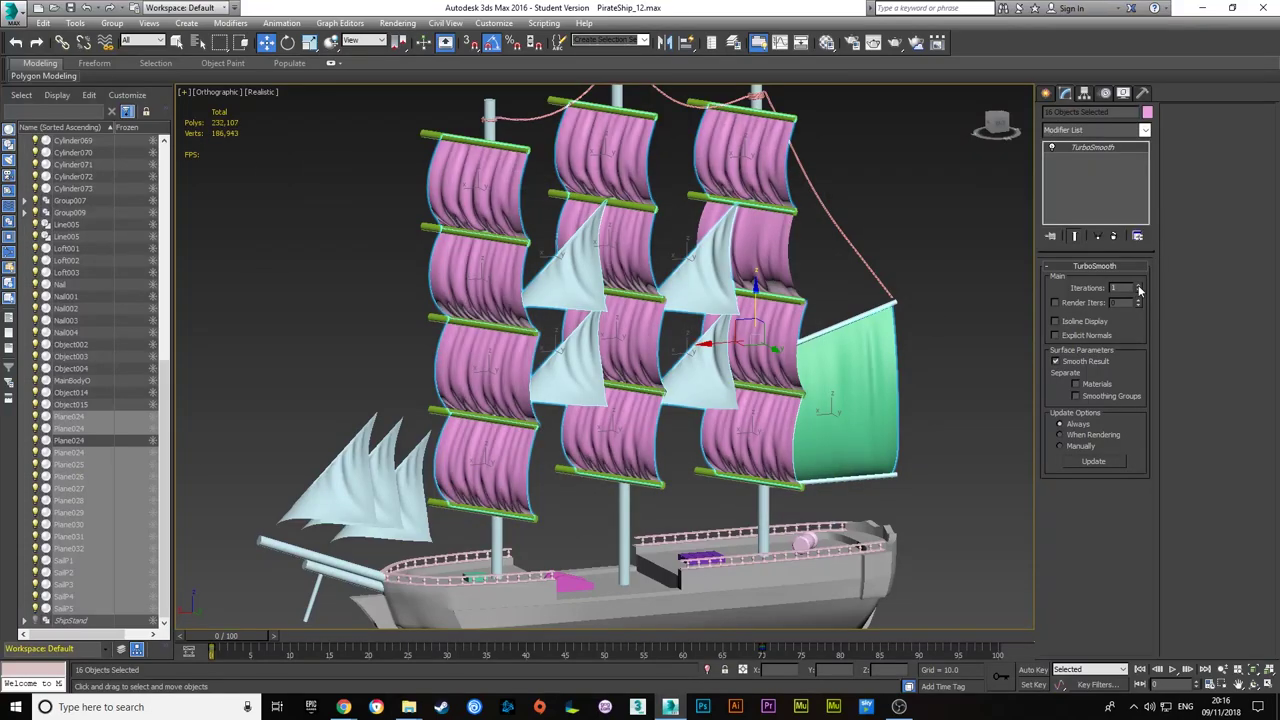
- Select the pink square sails, frame the deck barrel, and pick a single deck plank
{"action": "left_click", "coordinate": [395, 476], "text": "alt"}
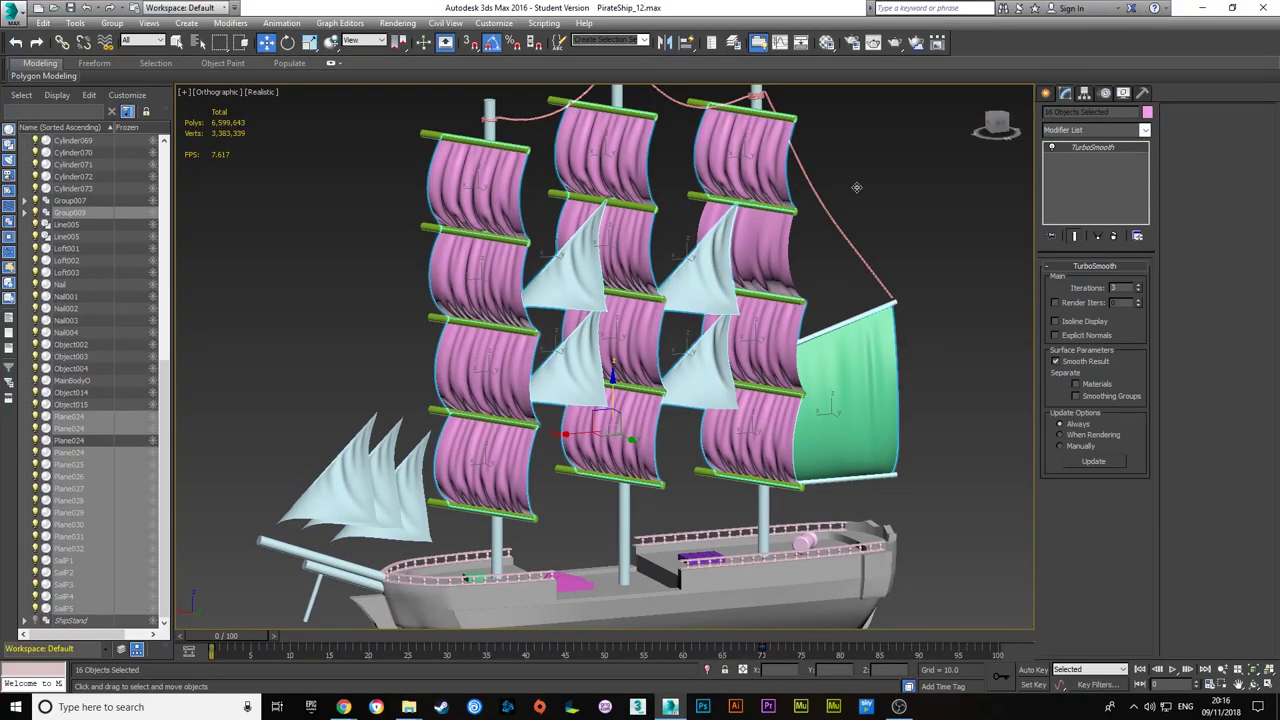
{"action": "left_click", "coordinate": [806, 543]}
{"action": "key", "text": "z"}
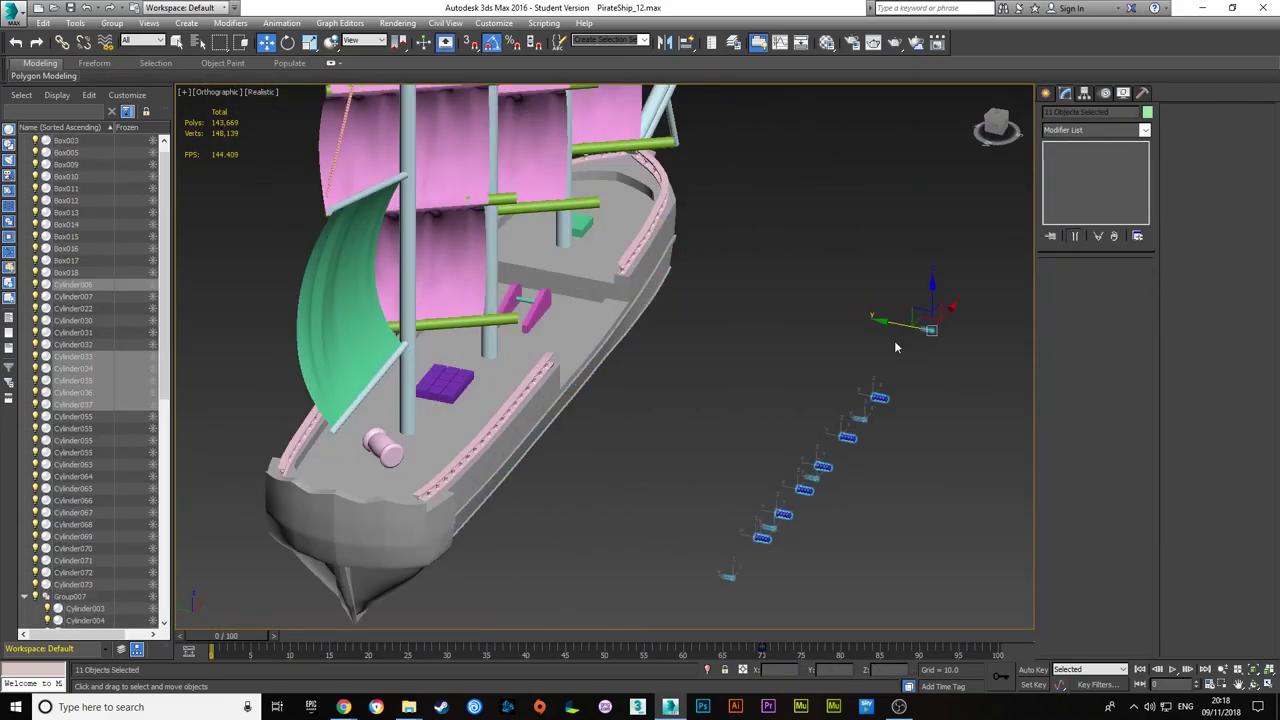
{"action": "left_click", "coordinate": [617, 280]}
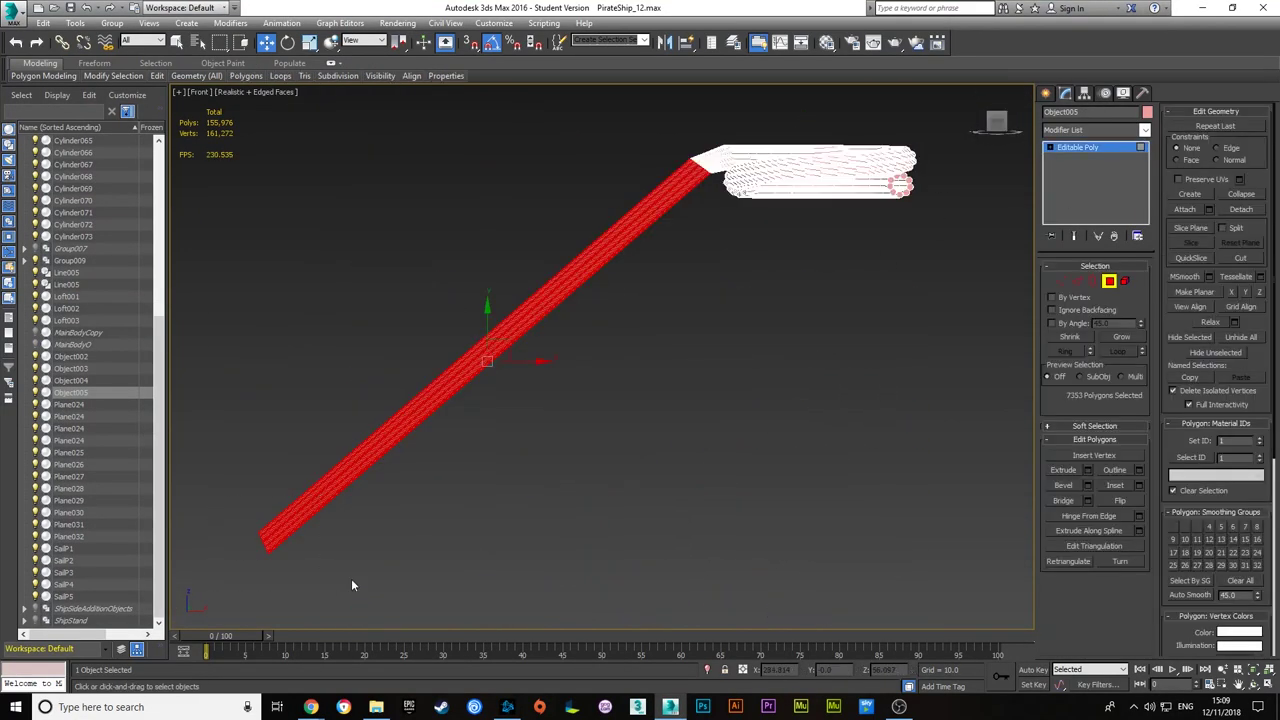
- In the top view, add a Symmetry modifier to the rope
{"action": "key", "text": "t"}
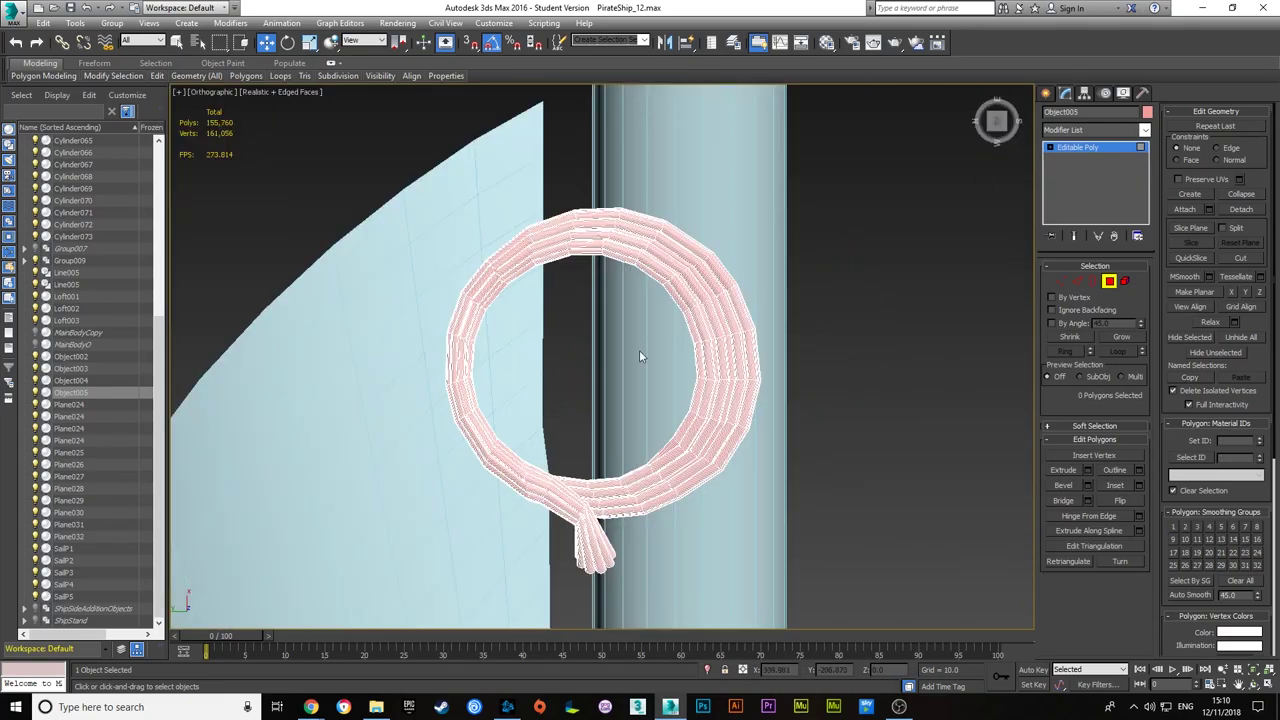
{"action": "left_click", "coordinate": [1090, 130]}
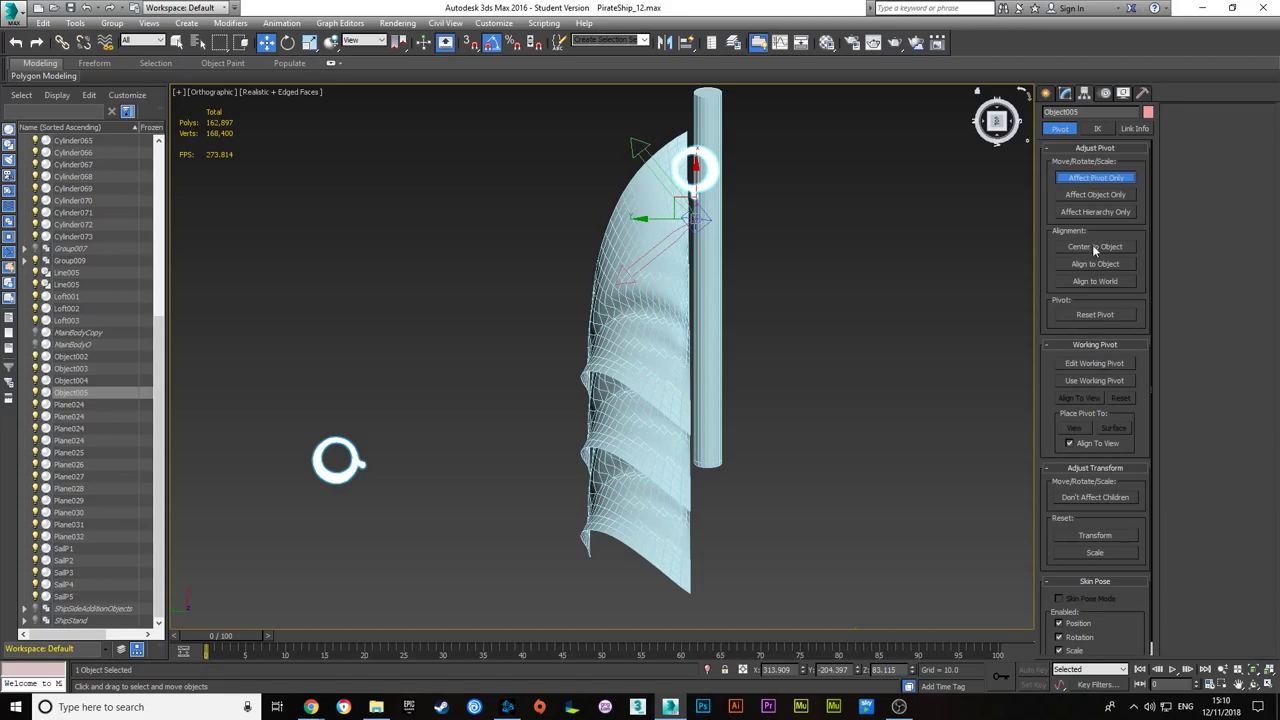
{"action": "right_click", "coordinate": [1080, 153]}
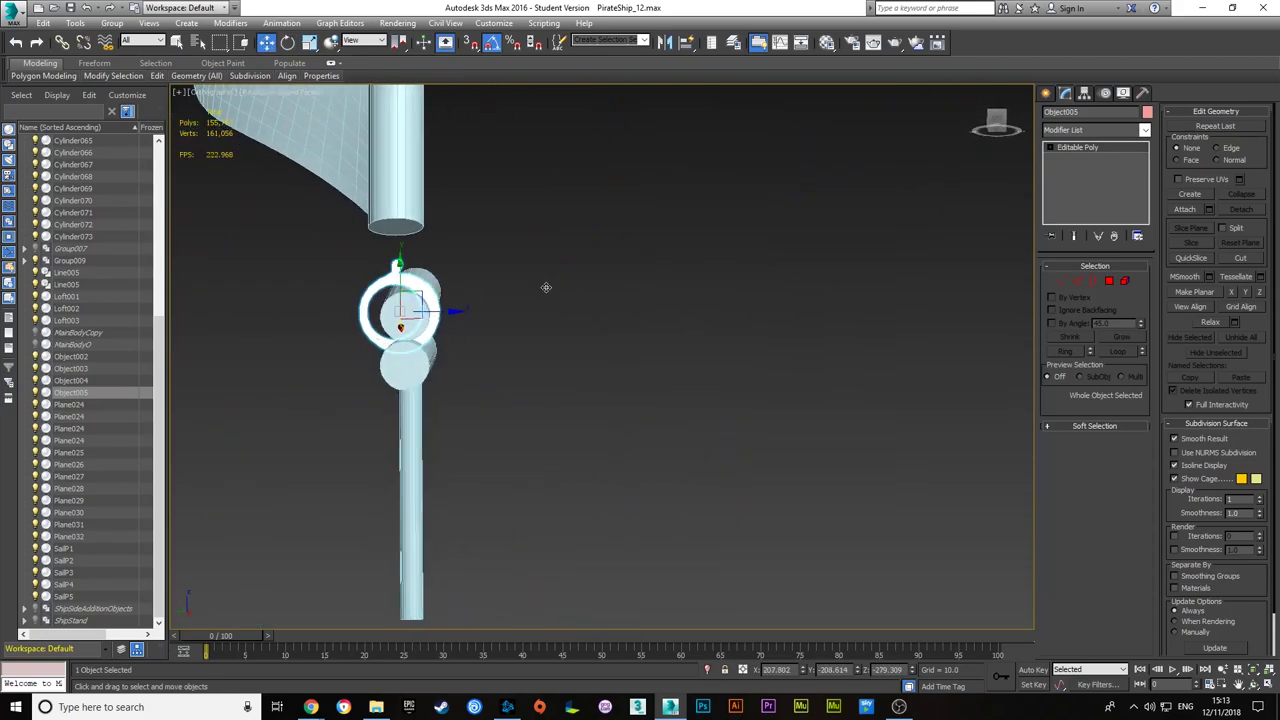
- Move the rope's vertices so the loop wraps around both stacked bowsprit spars
{"action": "key", "text": "4"}
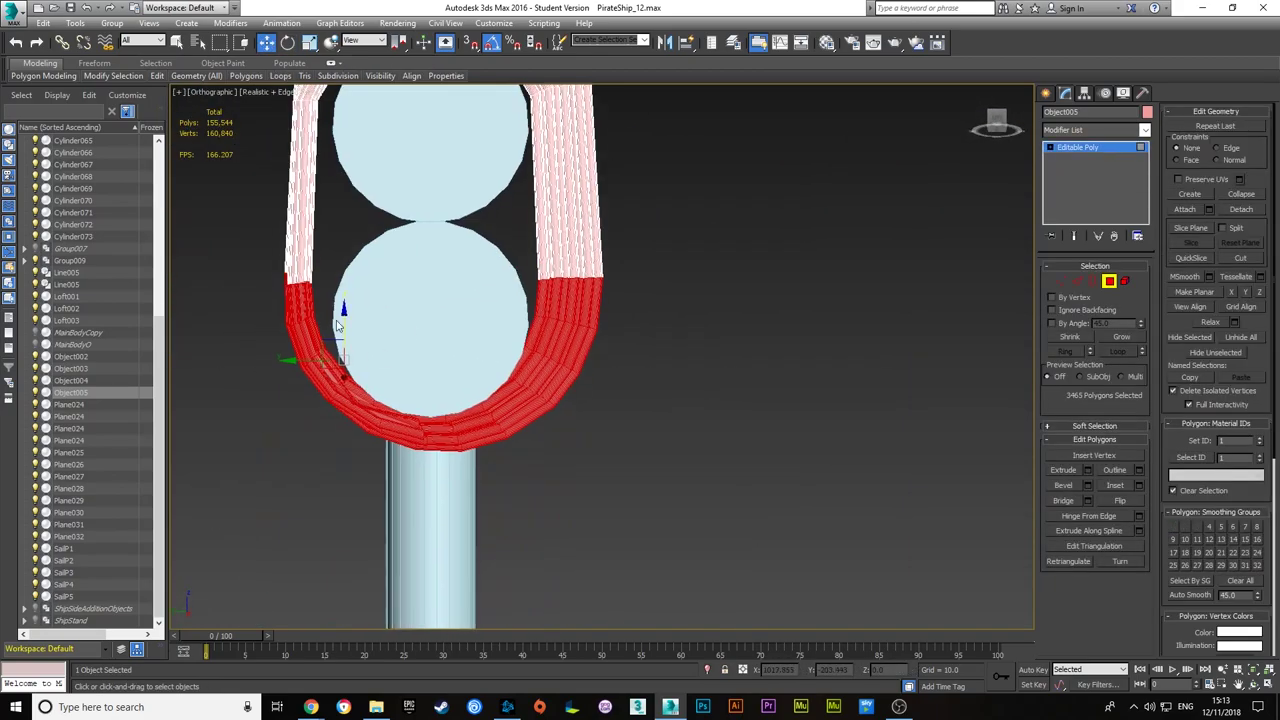
{"action": "key", "text": "1"}
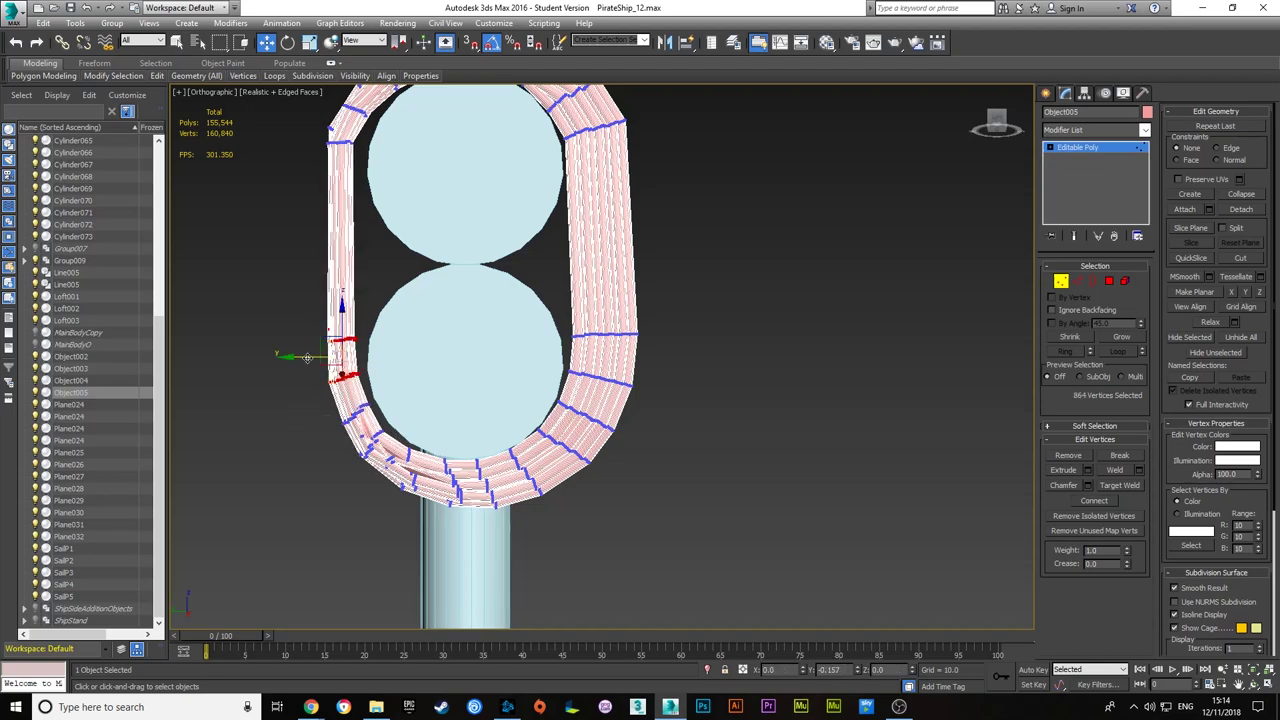
{"action": "middle_click_drag", "start_coordinate": [337, 193], "coordinate": [356, 282], "text": "alt"}
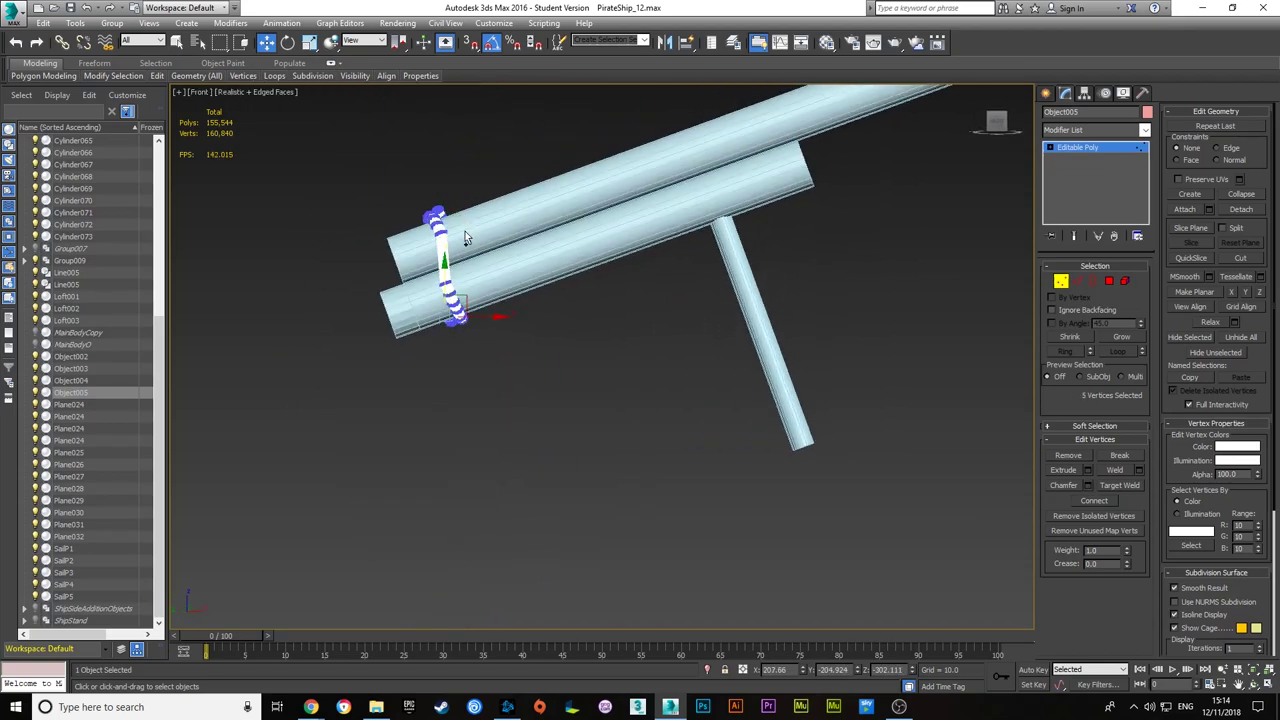
{"action": "middle_click_drag", "start_coordinate": [465, 237], "coordinate": [812, 403], "text": "alt"}
{"action": "right_click", "coordinate": [452, 350]}
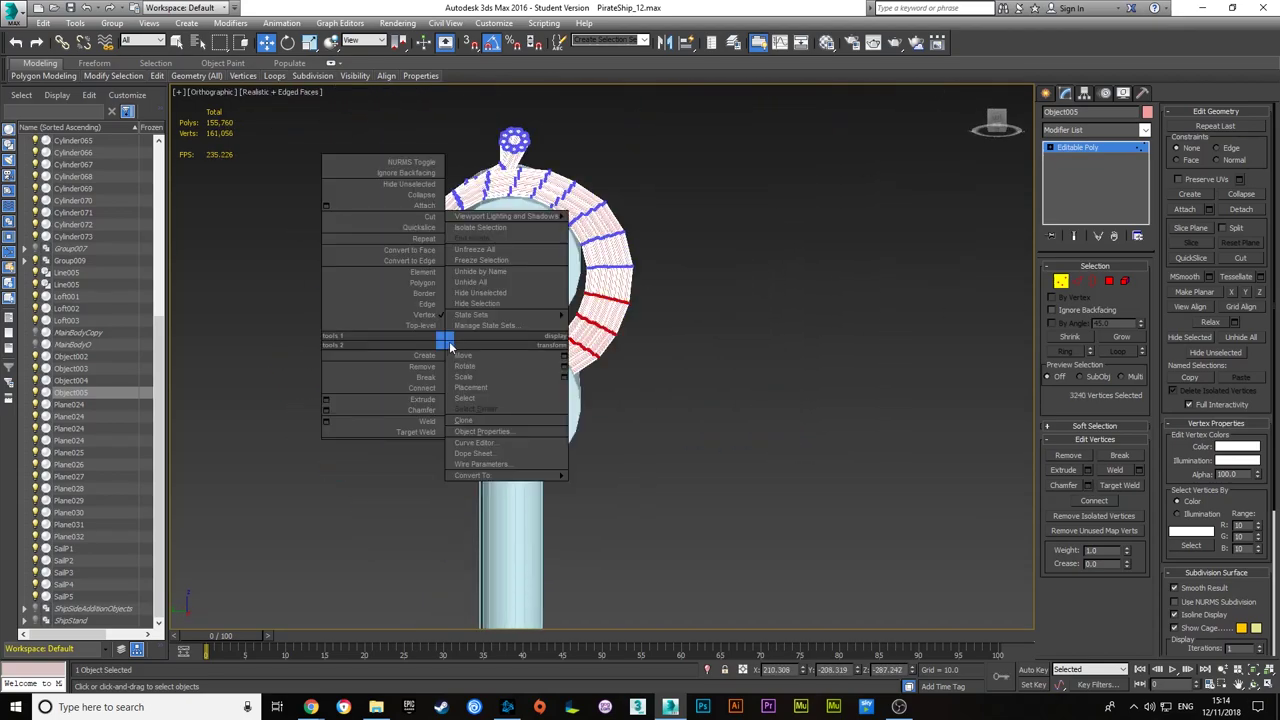
{"action": "key", "text": "Escape"}
{"action": "right_click", "coordinate": [441, 326]}
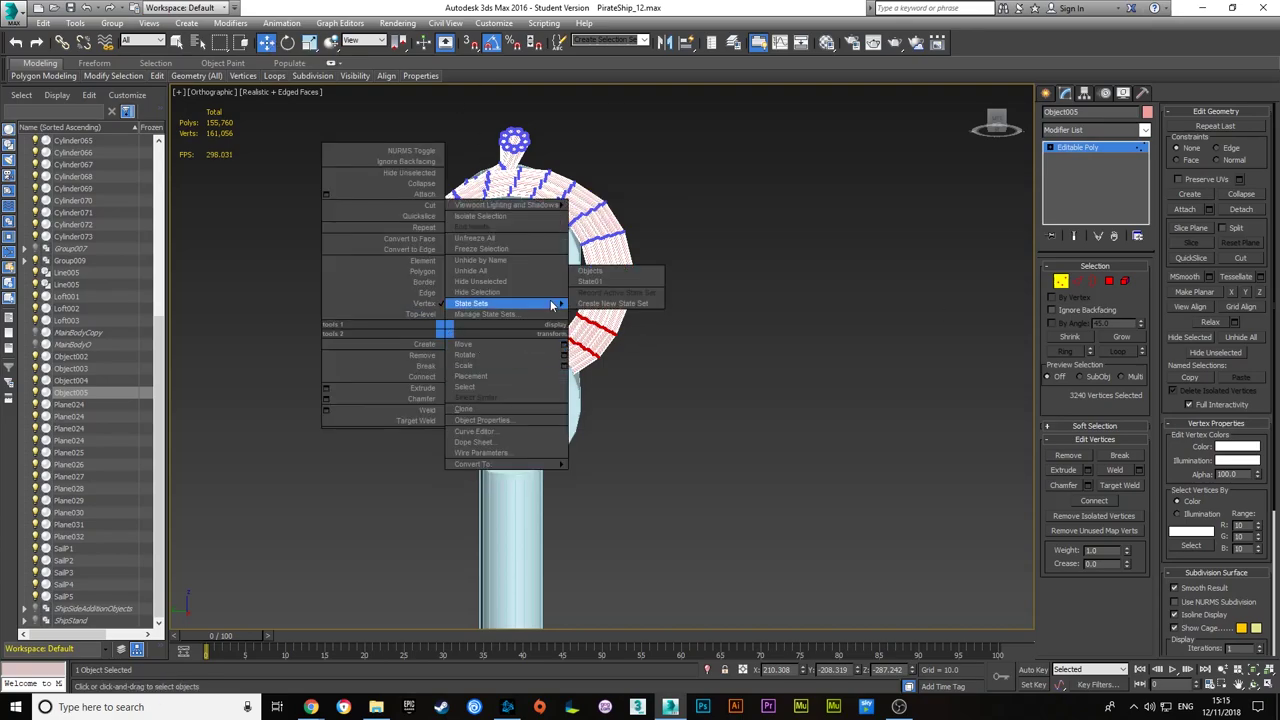
{"action": "left_click", "coordinate": [540, 344]}
{"action": "key", "text": "shift+z"}
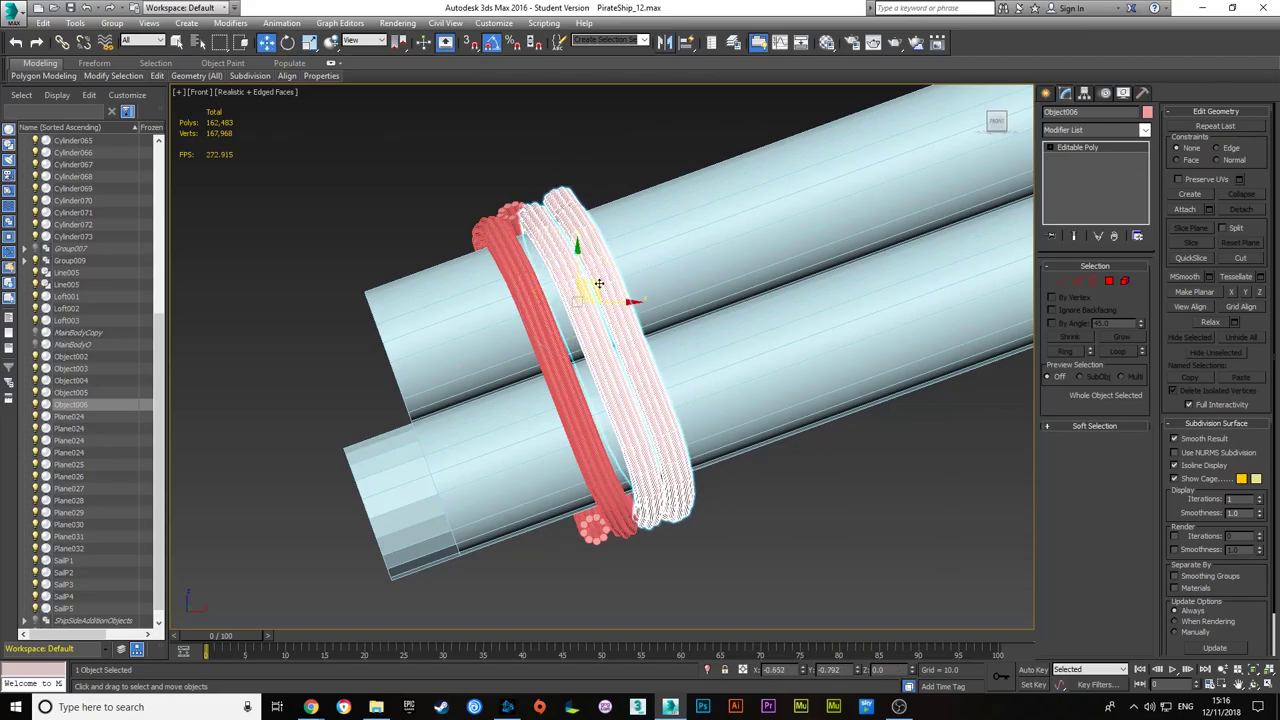
- Rotate and position the red rope lashing rings onto the bowsprit spars
{"action": "middle_click_drag", "start_coordinate": [598, 284], "coordinate": [637, 314], "text": "alt"}
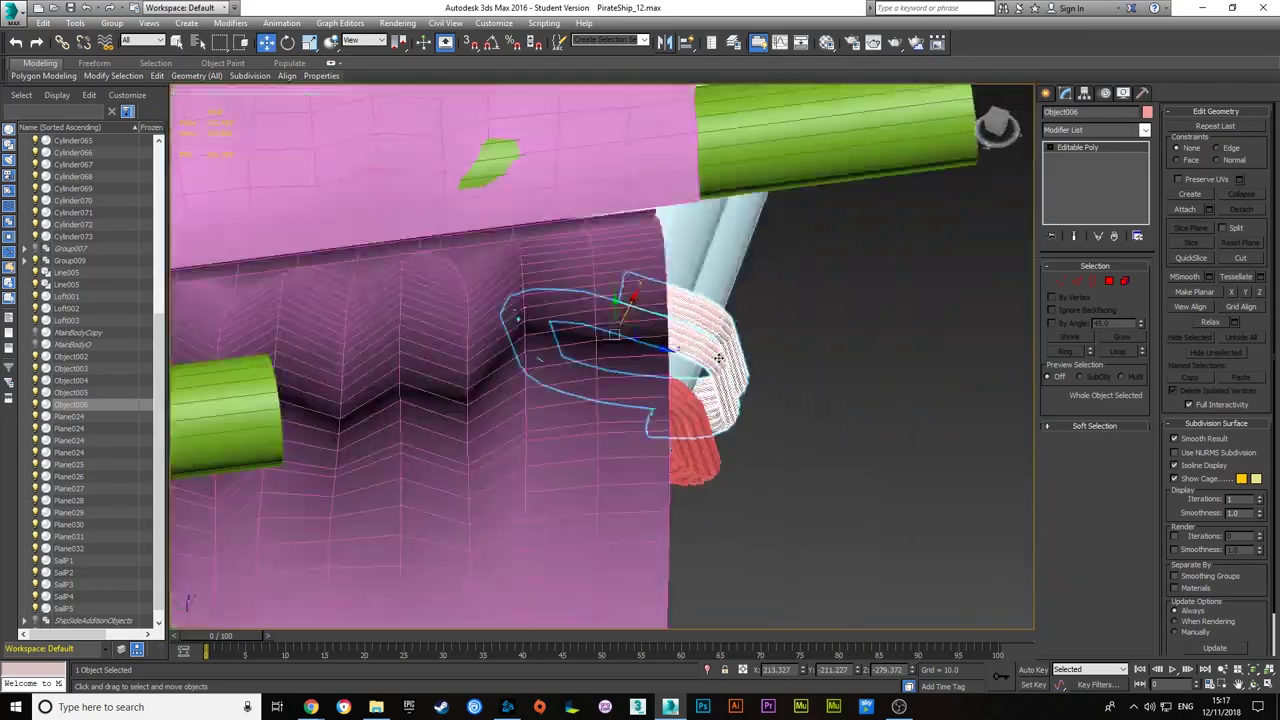
{"action": "key", "text": "a"}
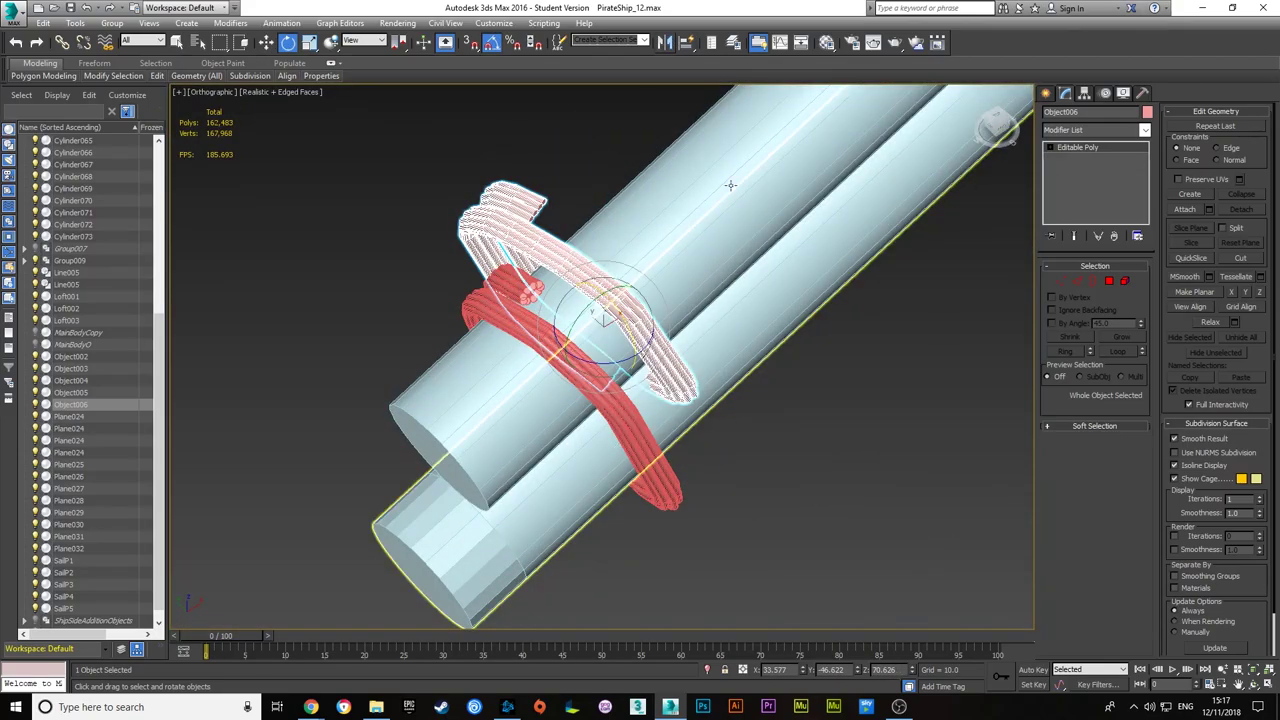
{"action": "key", "text": "w"}
{"action": "middle_click_drag", "start_coordinate": [641, 385], "coordinate": [507, 290], "text": "alt"}
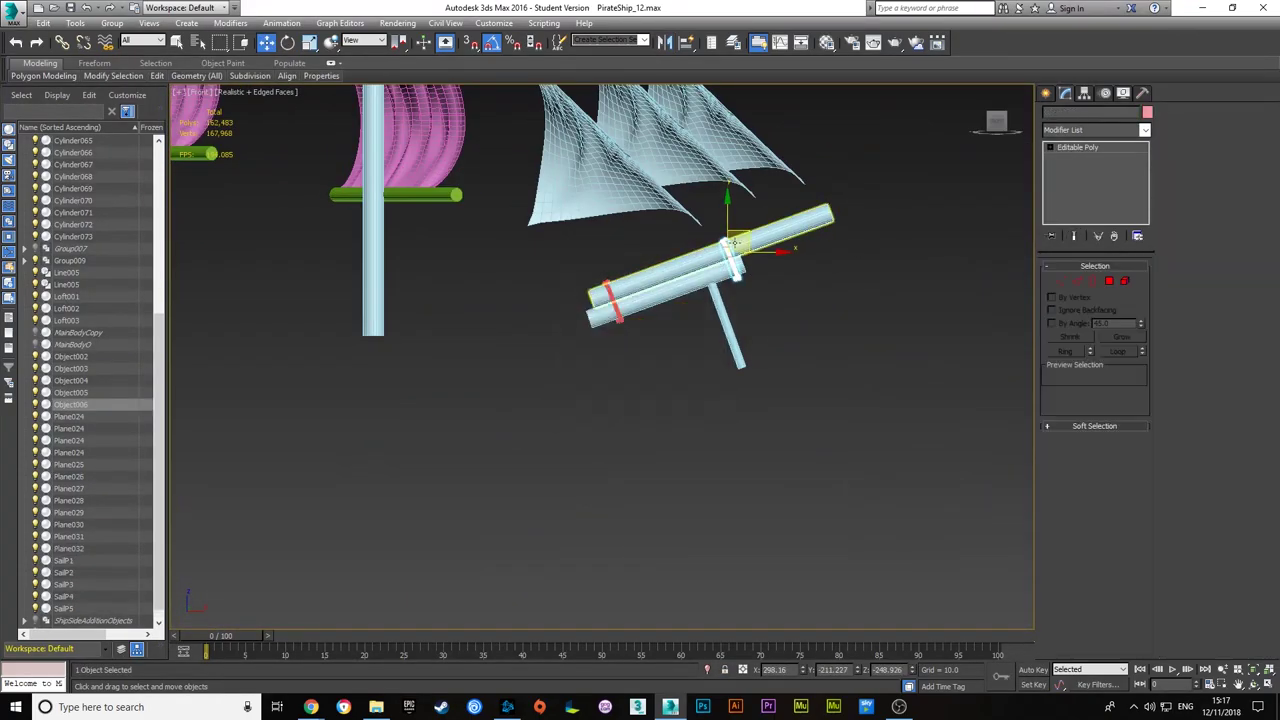
{"action": "key", "text": "1"}
{"action": "key", "text": "l"}
{"action": "left_click_drag", "start_coordinate": [850, 410], "coordinate": [561, 267]}
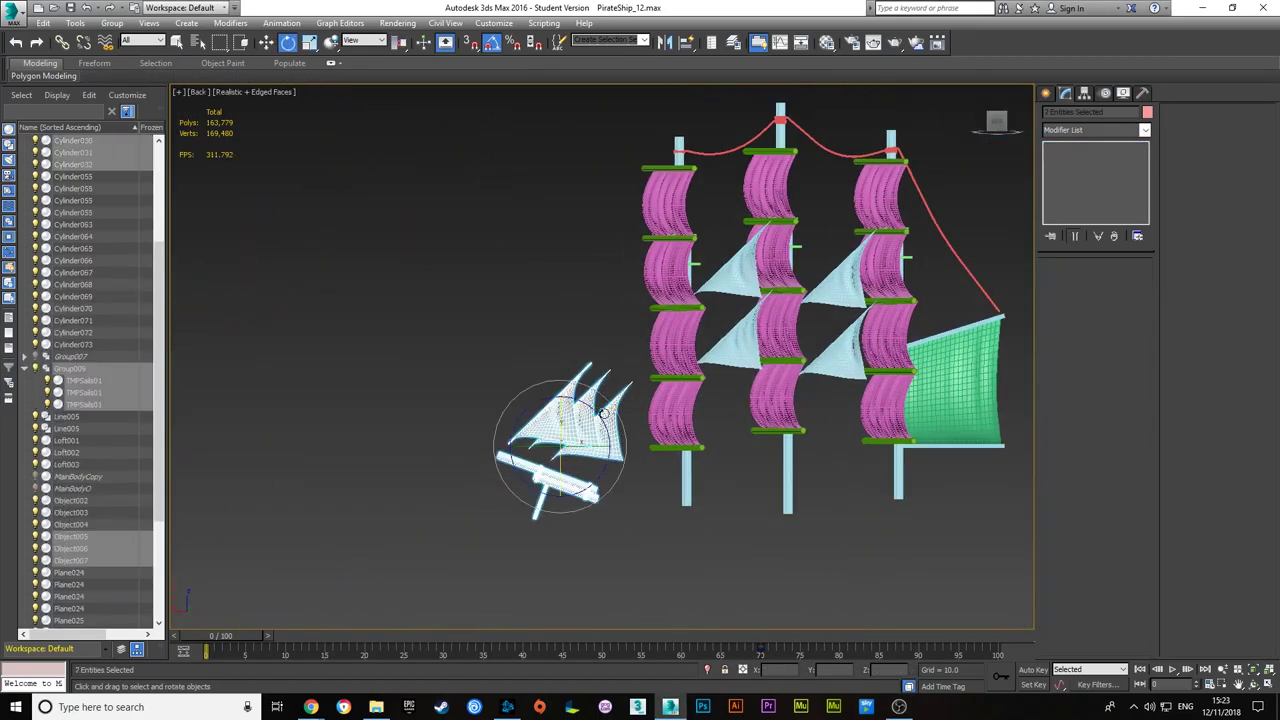
- Rotate the jib sails group to tilt the sails, then frame the masts and rigging
{"action": "key", "text": "z"}
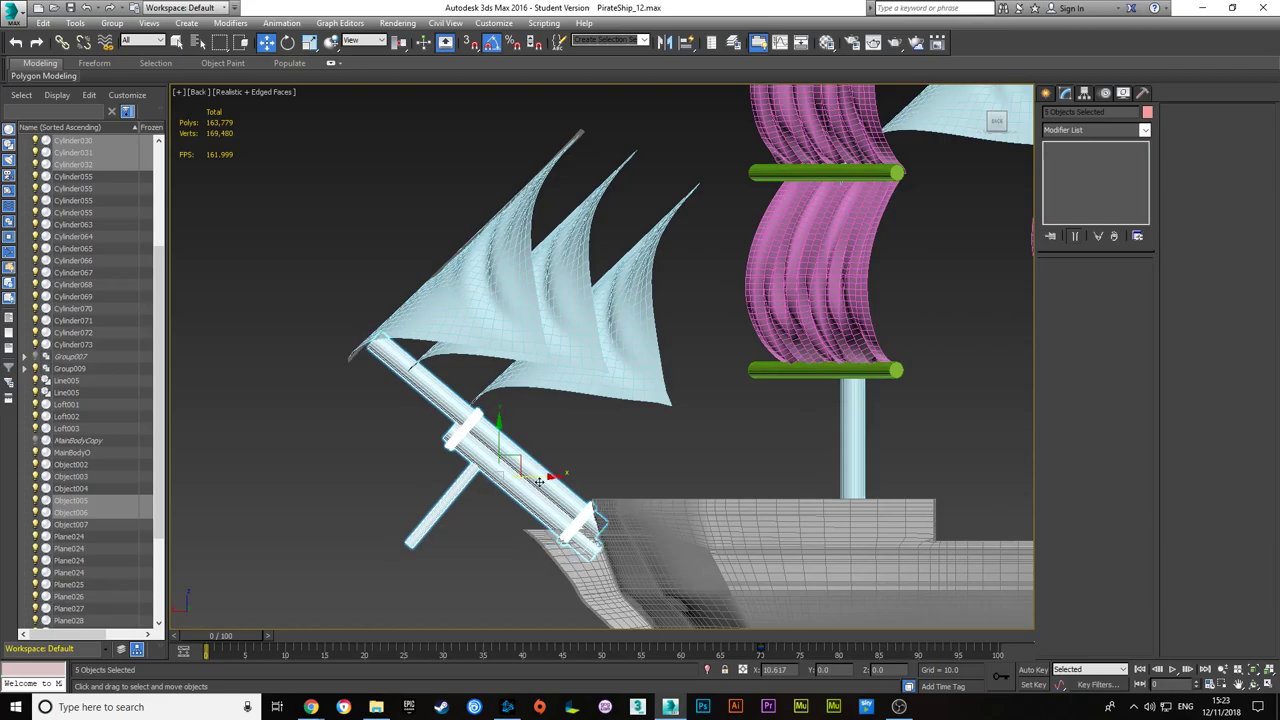
{"action": "left_click", "coordinate": [520, 260]}
{"action": "scroll", "coordinate": [600, 330], "scroll_direction": "down", "scroll_amount": 5}
{"action": "key", "text": "e"}
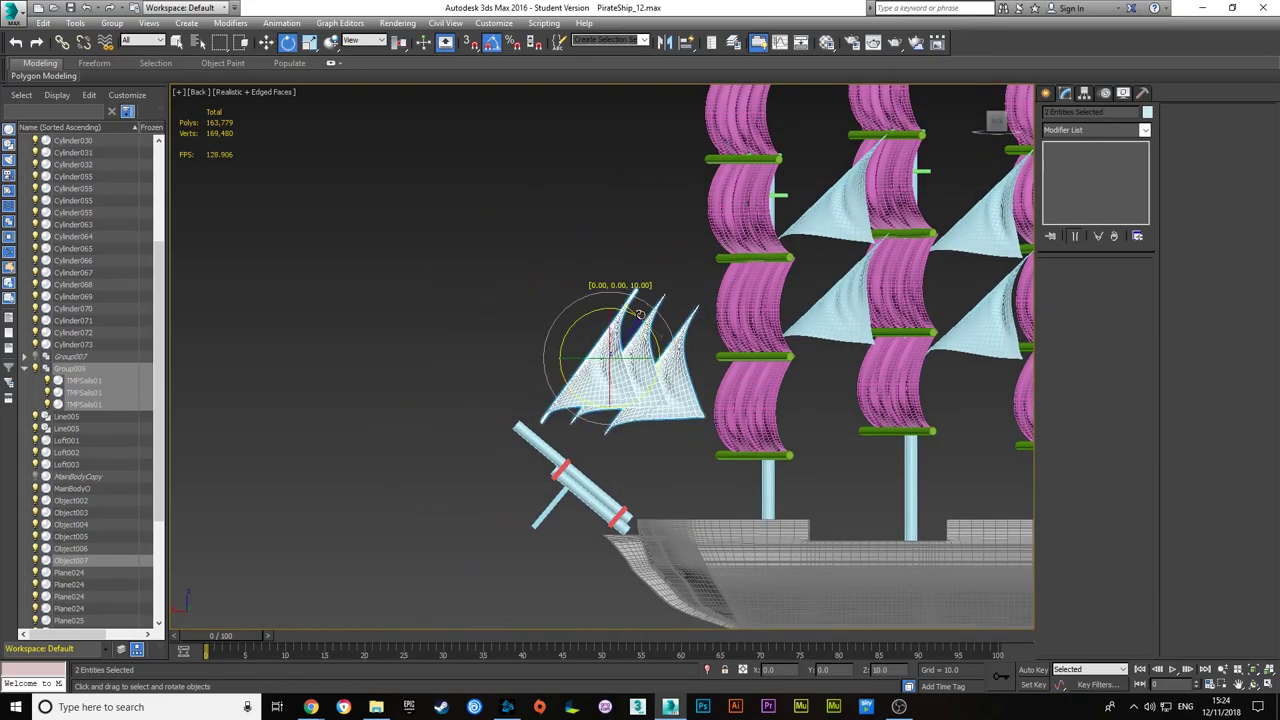
{"action": "scroll", "coordinate": [637, 337], "scroll_direction": "down", "scroll_amount": 5}
{"action": "left_click", "coordinate": [747, 363]}
{"action": "key", "text": "z"}
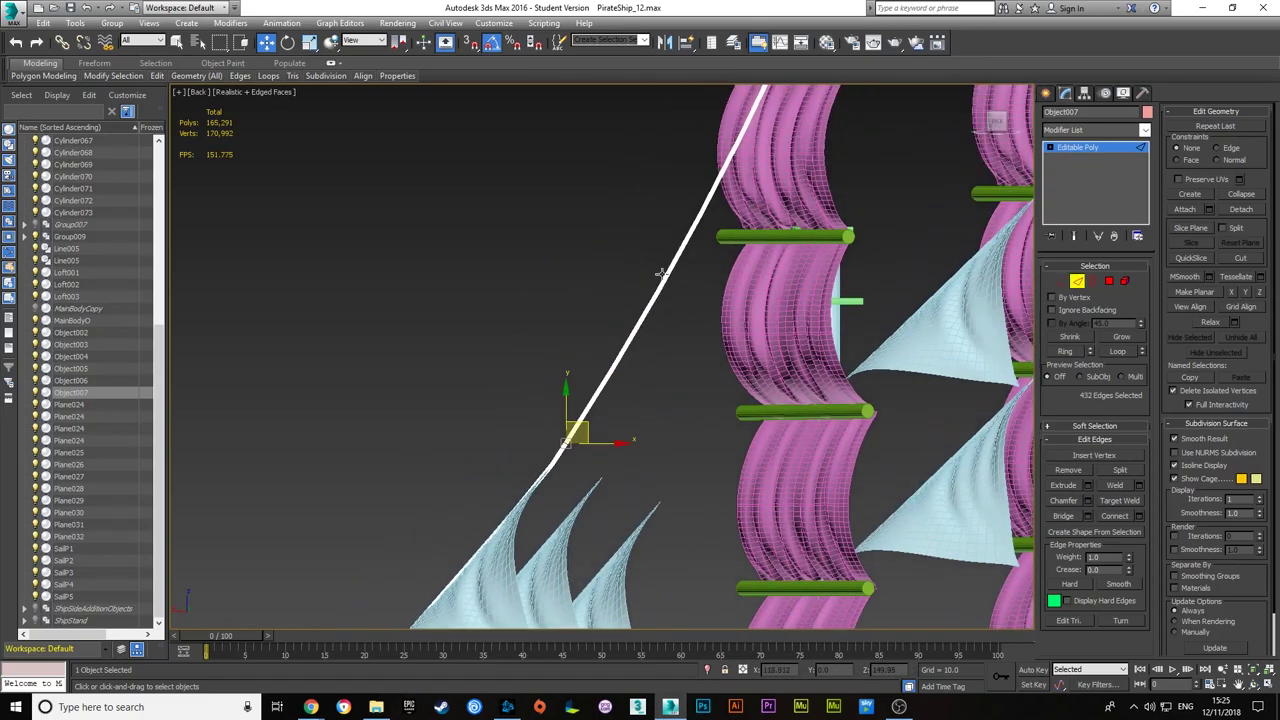
- Chamfer the selected edges along the new jib rope, Object007
{"action": "left_click_drag", "start_coordinate": [612, 472], "coordinate": [452, 398]}
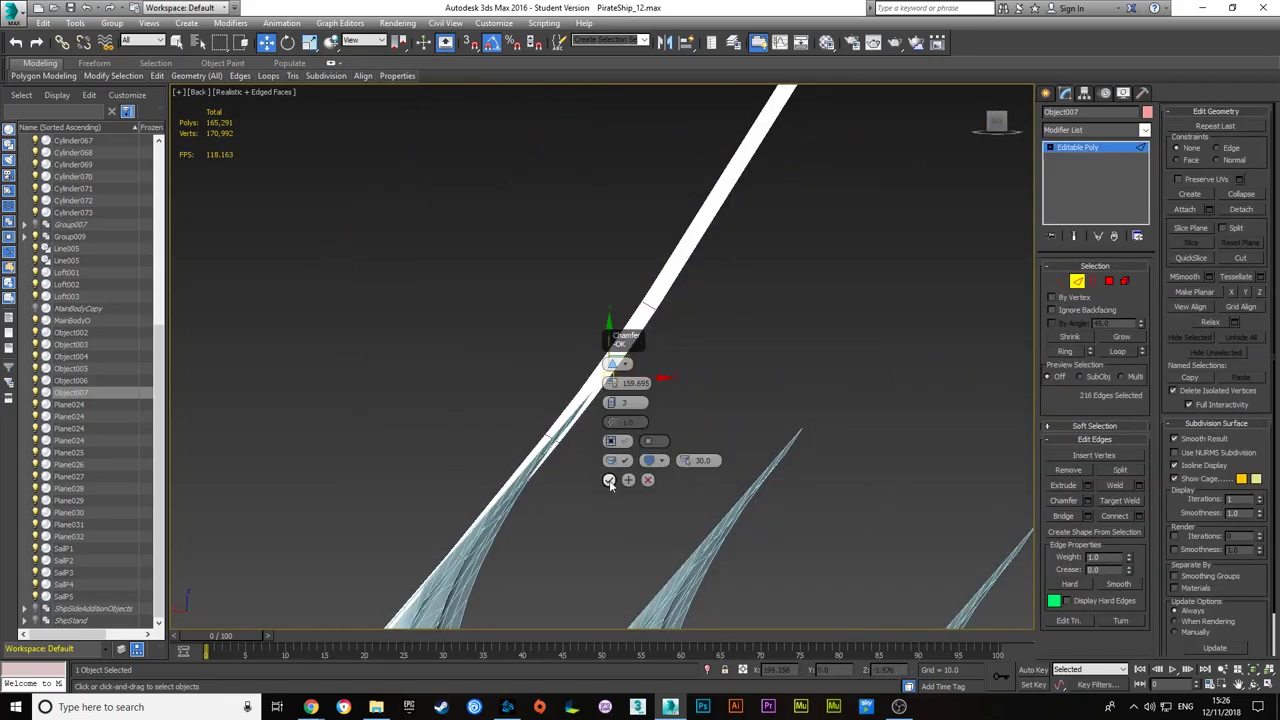
{"action": "left_click", "coordinate": [609, 482]}
{"action": "scroll", "coordinate": [609, 482], "scroll_direction": "down", "scroll_amount": 5}
{"action": "middle_click_drag", "start_coordinate": [743, 393], "coordinate": [642, 483], "text": "alt"}
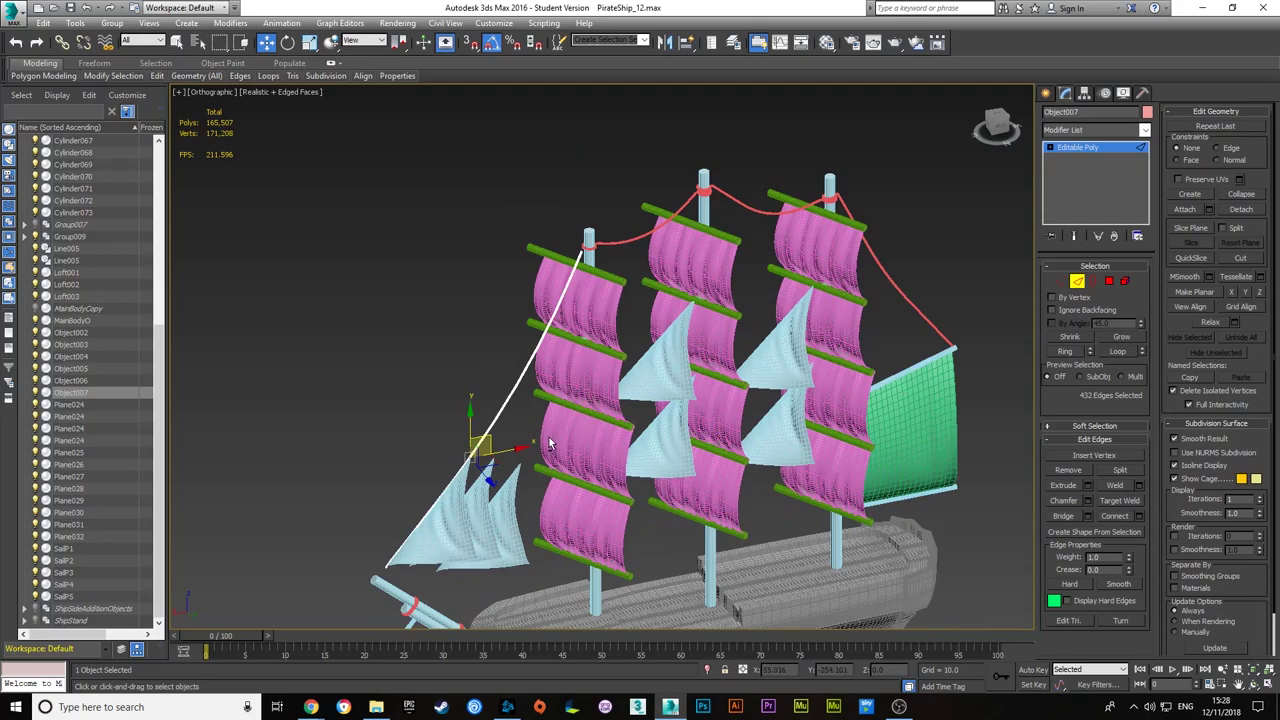
{"action": "middle_click_drag", "start_coordinate": [549, 444], "coordinate": [511, 364]}
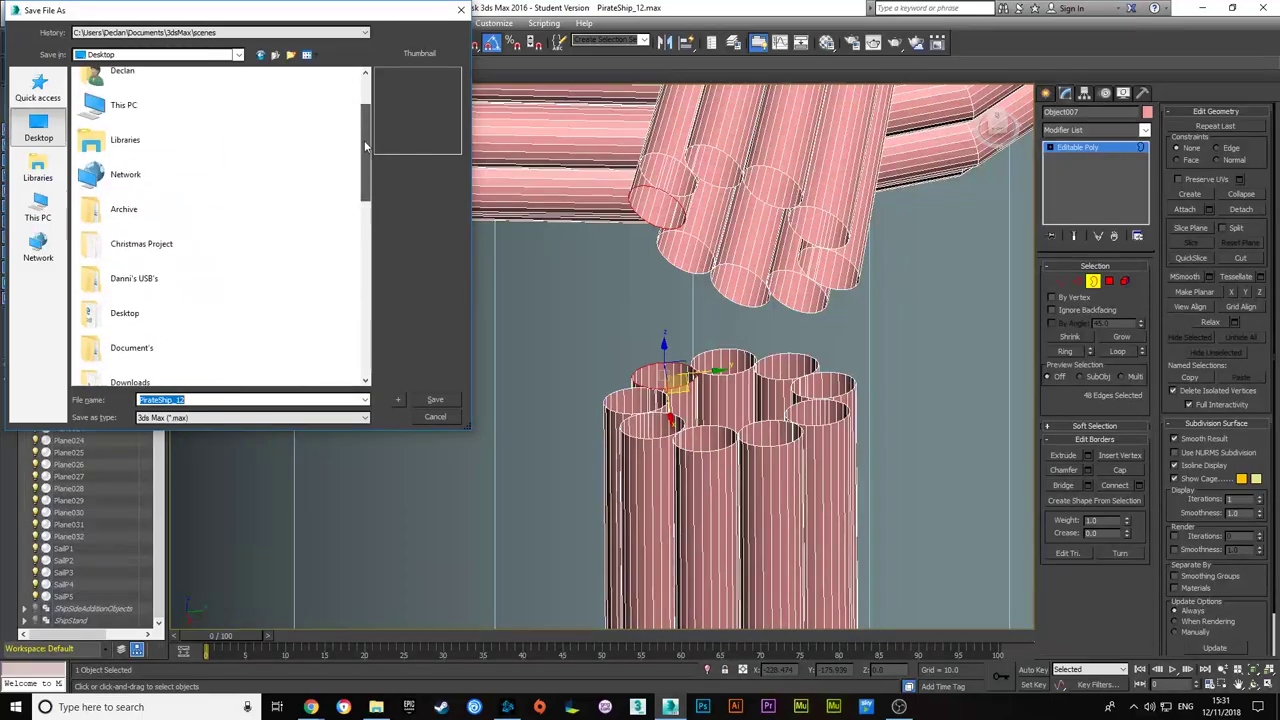
- Save the scene as PirateShip_13.max and confirm the 2-segment chamfer on the jib rope
{"action": "key", "text": "Return"}
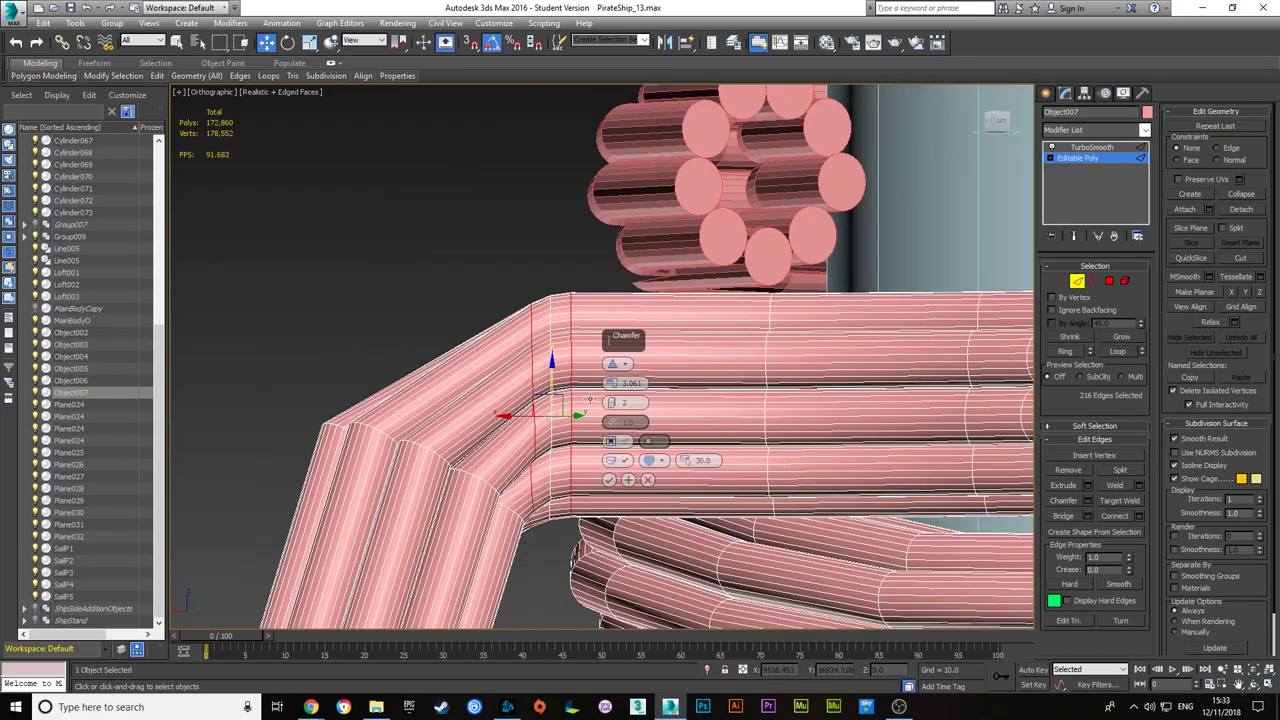
{"action": "left_click", "coordinate": [484, 401]}
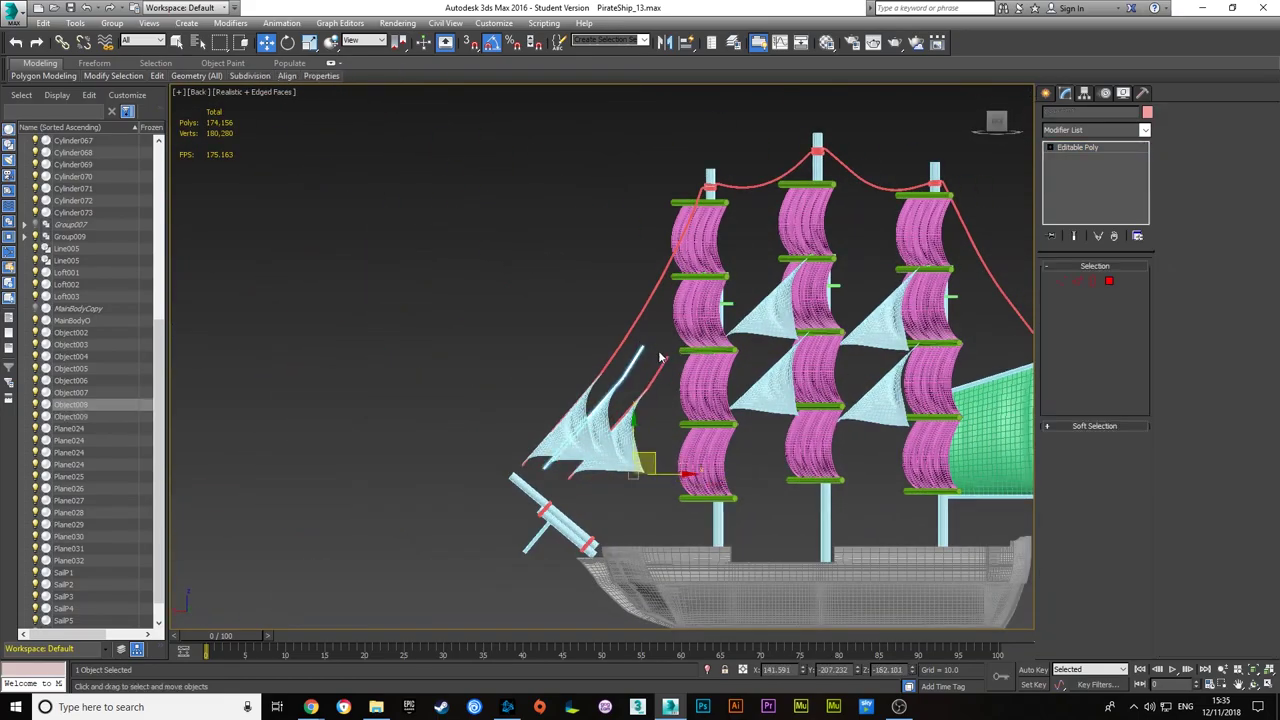
- Clone the bowsprit ring polygon further along the spar with a Local-space shift-move
{"action": "scroll", "coordinate": [709, 243], "scroll_direction": "up", "scroll_amount": 5}
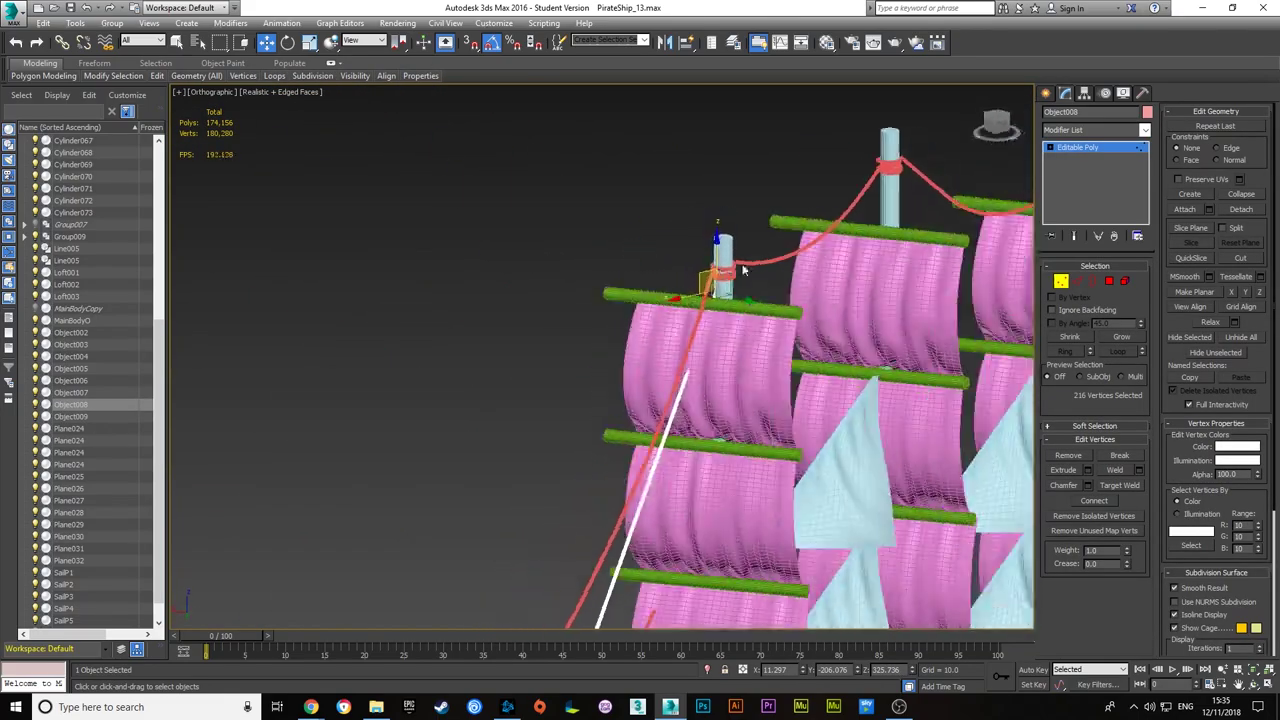
{"action": "mouse_move", "coordinate": [709, 243]}
{"action": "middle_mouse_down", "text": "alt"}
{"action": "mouse_move", "coordinate": [703, 442]}
{"action": "mouse_move", "coordinate": [720, 430]}
{"action": "middle_mouse_up", "text": "alt"}
{"action": "scroll", "coordinate": [949, 414], "scroll_direction": "down", "scroll_amount": 5}
{"action": "scroll", "coordinate": [781, 404], "scroll_direction": "up", "scroll_amount": 3}
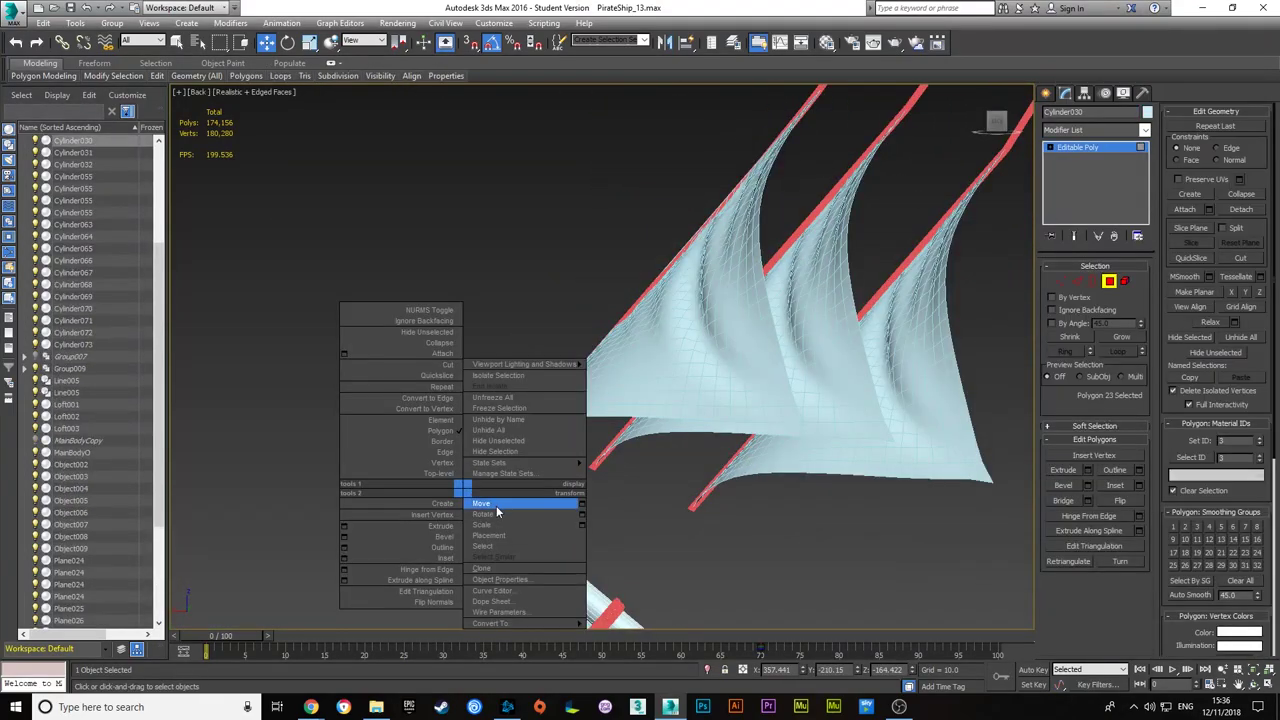
{"action": "left_click", "coordinate": [497, 512]}
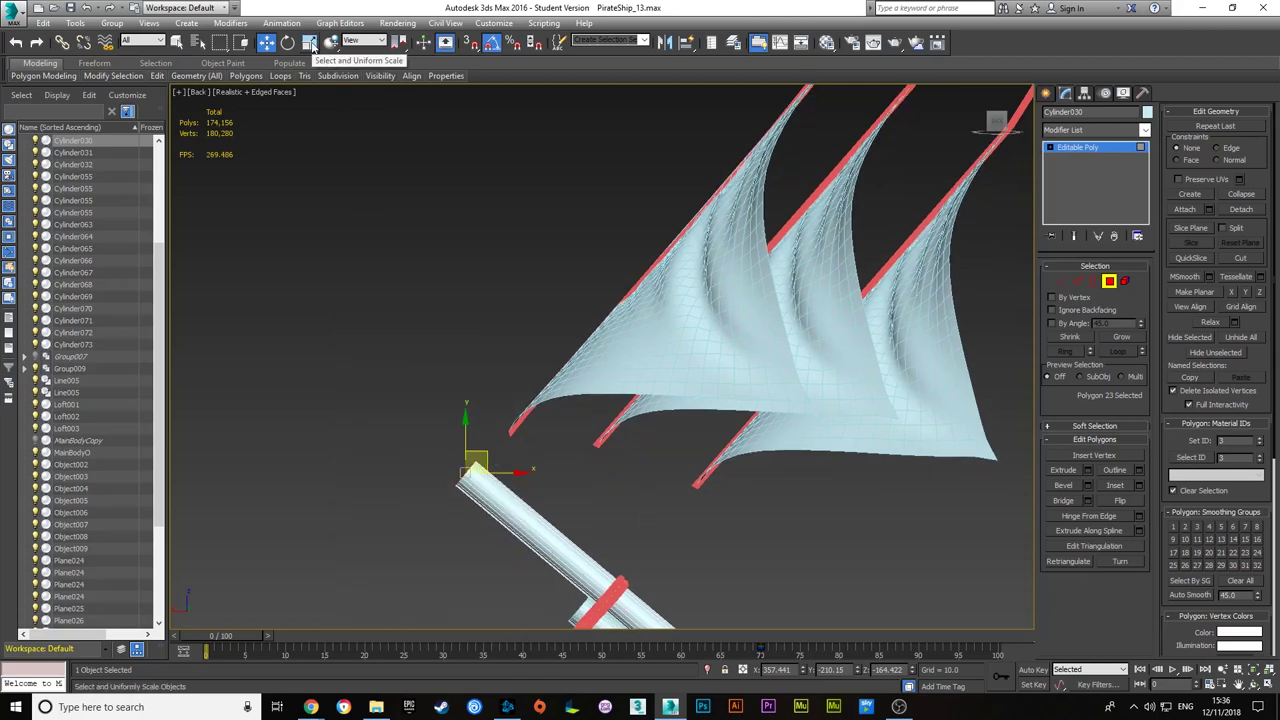
{"action": "key", "text": "w"}
{"action": "middle_click_drag", "start_coordinate": [491, 471], "coordinate": [476, 386]}
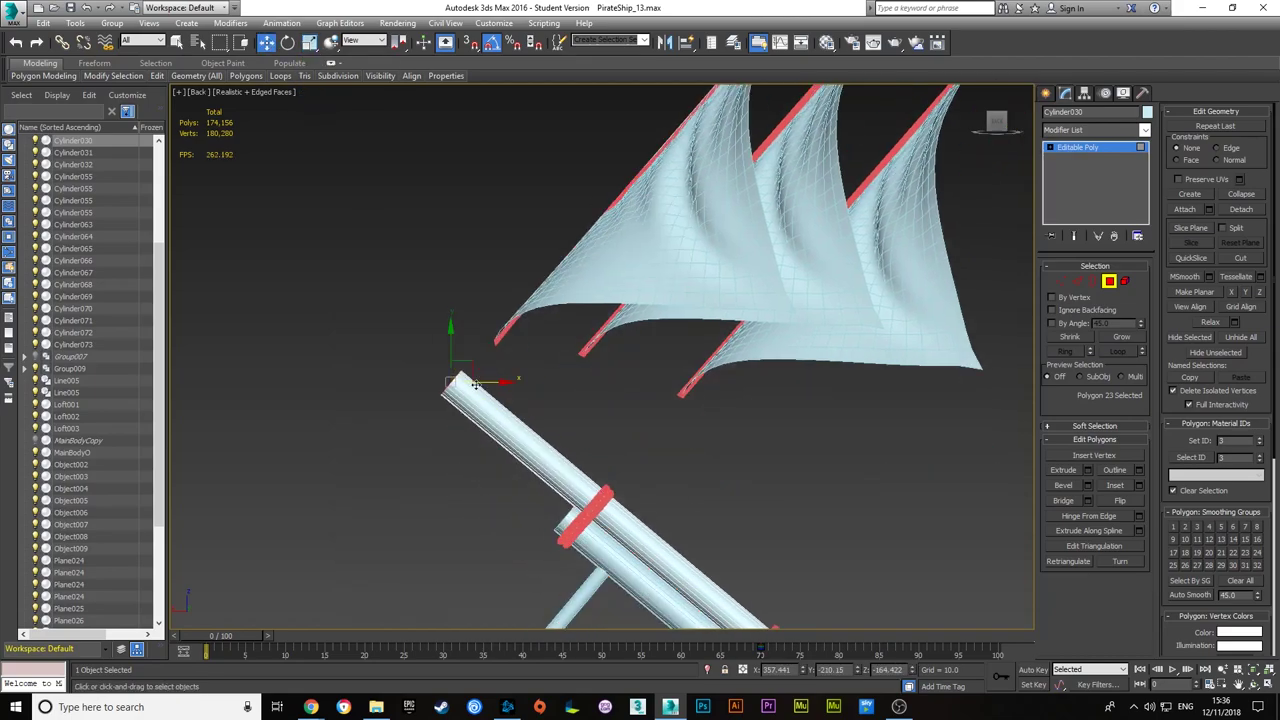
{"action": "left_click", "coordinate": [351, 86]}
{"action": "left_click_drag", "start_coordinate": [455, 380], "coordinate": [726, 321], "text": "shift"}
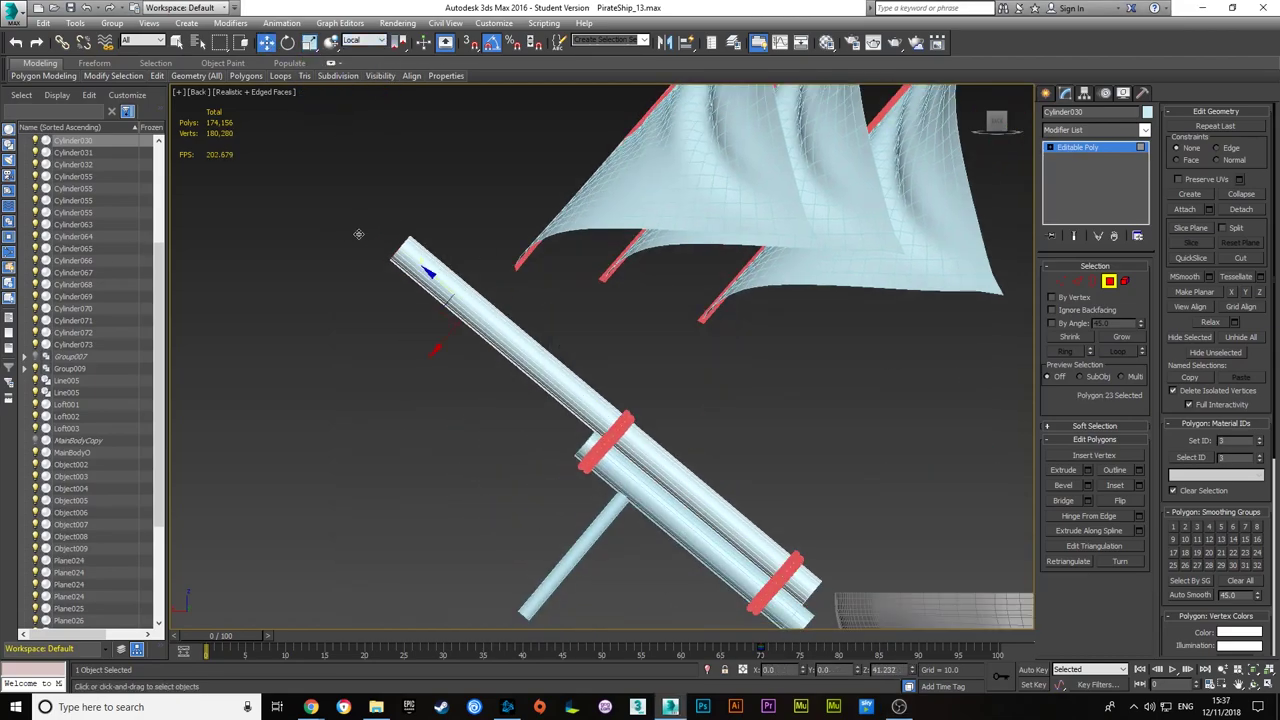
{"action": "scroll", "coordinate": [358, 234], "scroll_direction": "up", "scroll_amount": 3}
{"action": "key", "text": "4"}
{"action": "scroll", "coordinate": [700, 170], "scroll_direction": "down", "scroll_amount": 5}
- Select the rigging rope running to the mast and connect new edge loops along it
{"action": "middle_click_drag", "start_coordinate": [700, 170], "coordinate": [621, 457]}
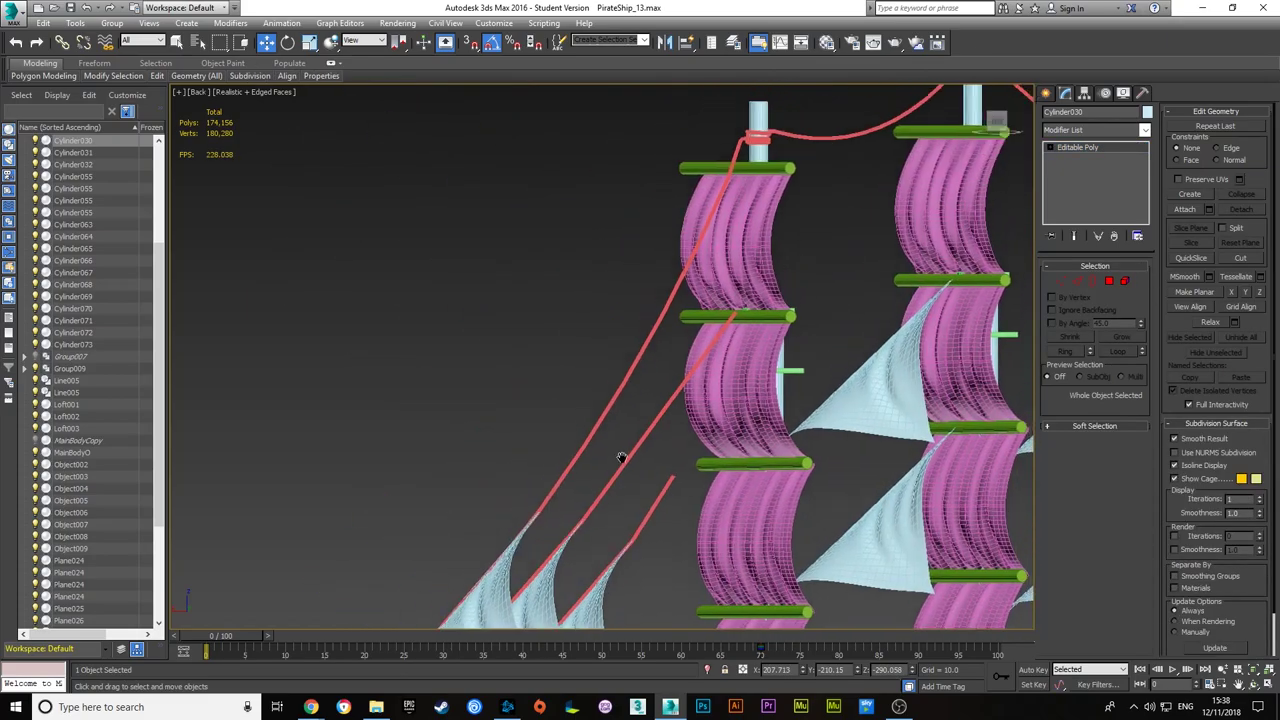
{"action": "left_click", "coordinate": [743, 322]}
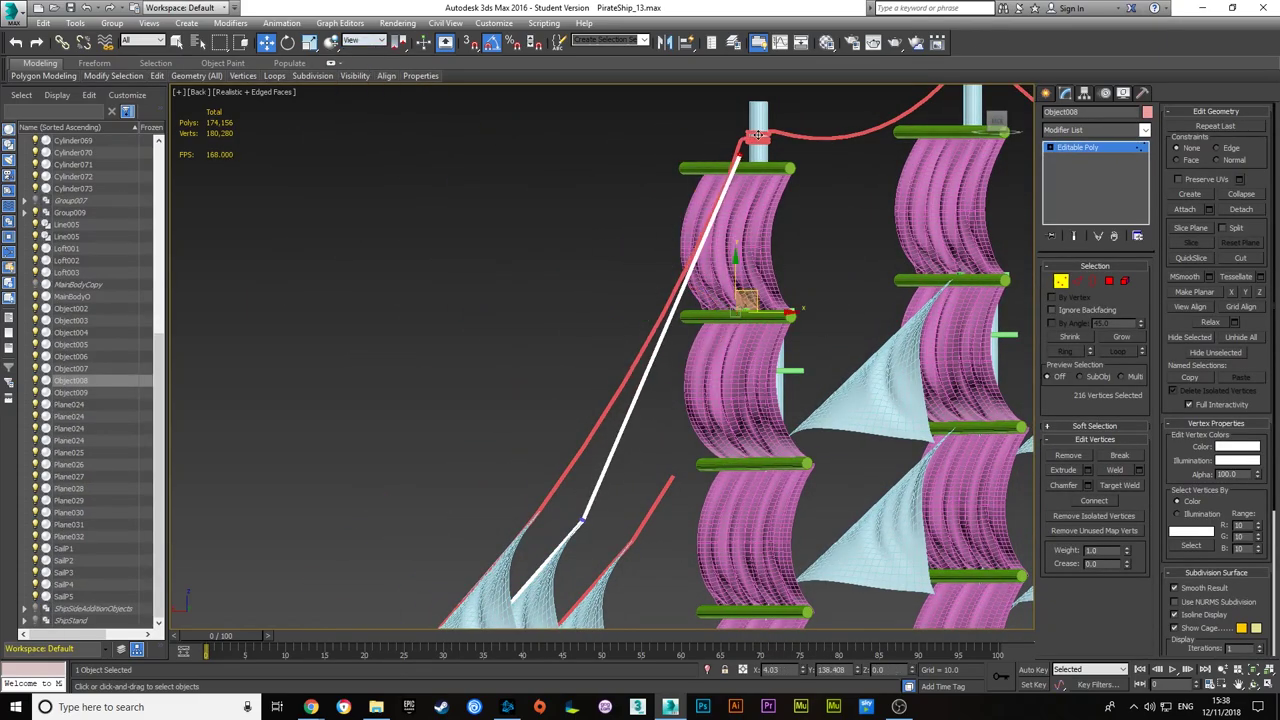
{"action": "scroll", "coordinate": [758, 134], "scroll_direction": "up", "scroll_amount": 3}
{"action": "scroll", "coordinate": [758, 134], "scroll_direction": "up", "scroll_amount": 3}
{"action": "middle_click_drag", "start_coordinate": [758, 134], "coordinate": [828, 228], "text": "alt"}
{"action": "scroll", "coordinate": [828, 228], "scroll_direction": "down", "scroll_amount": 5}
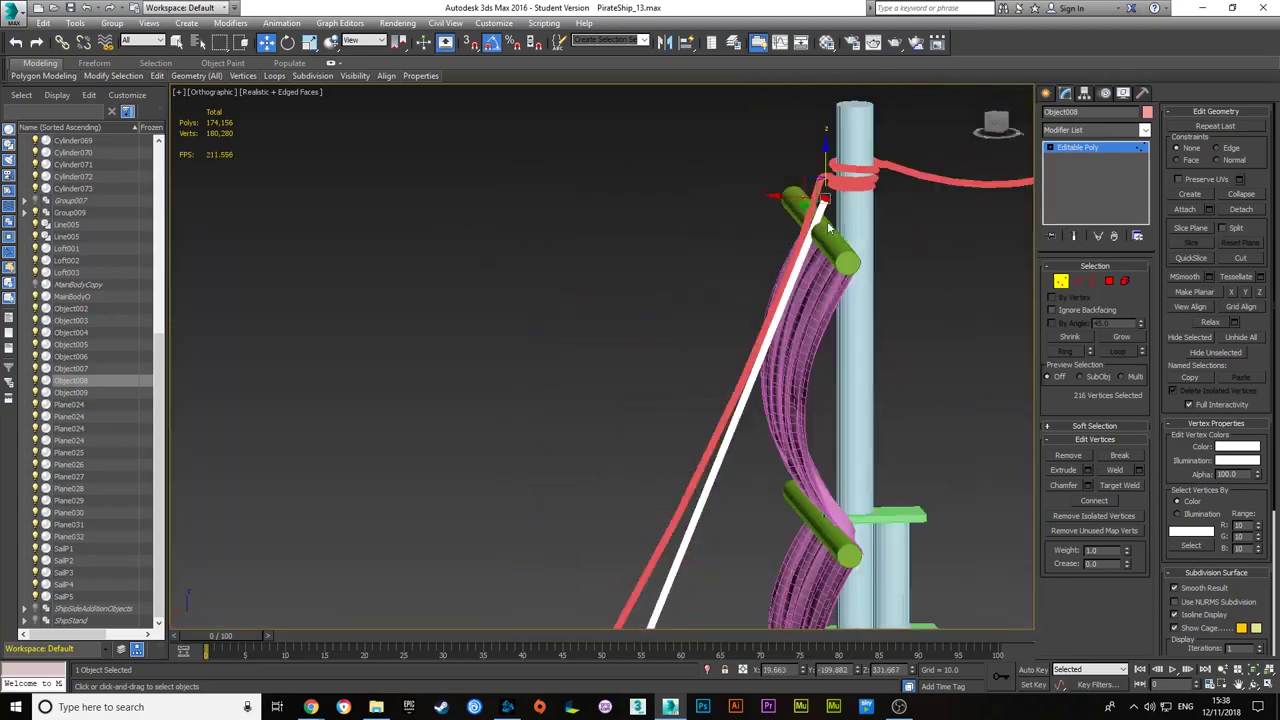
{"action": "key", "text": "shift+z"}
{"action": "key", "text": "shift+z"}
{"action": "key", "text": "2"}
{"action": "key", "text": "ctrl+shift+e"}
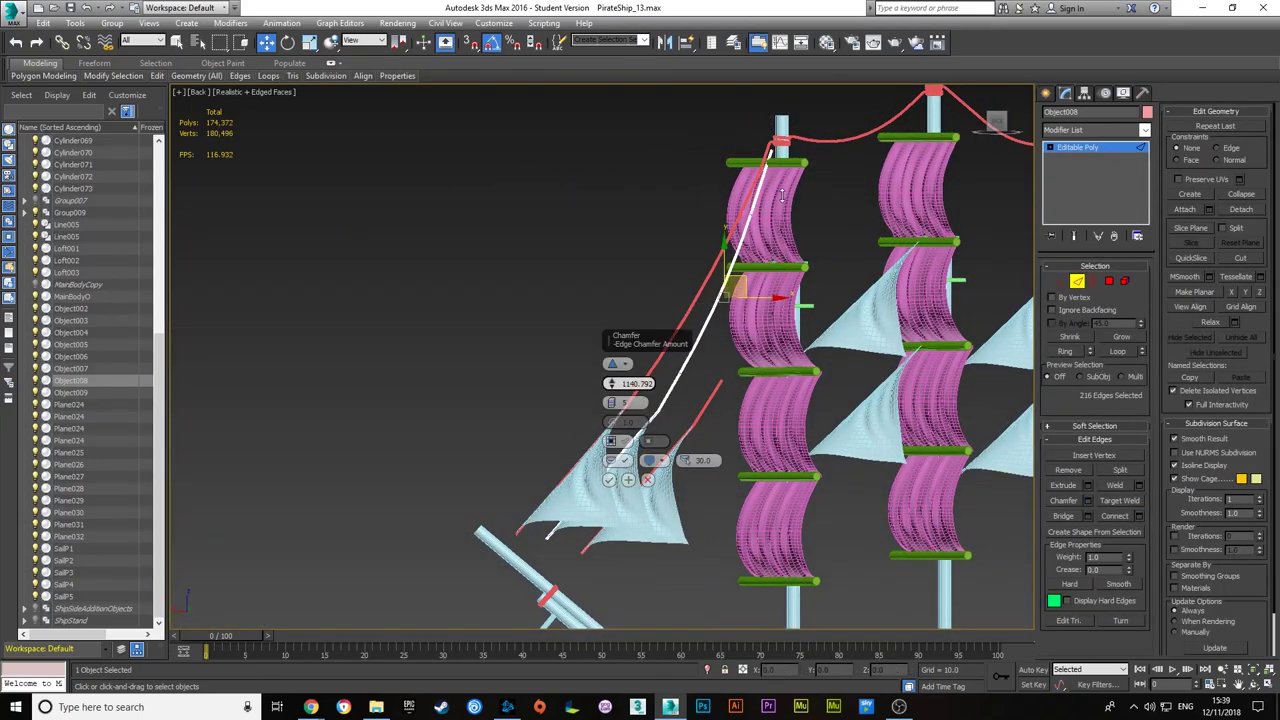
- Edit the rope's vertices to bend it into the coils around the mast
{"action": "scroll", "coordinate": [690, 392], "scroll_direction": "down", "scroll_amount": 5}
{"action": "scroll", "coordinate": [730, 296], "scroll_direction": "up", "scroll_amount": 8}
{"action": "key", "text": "1"}
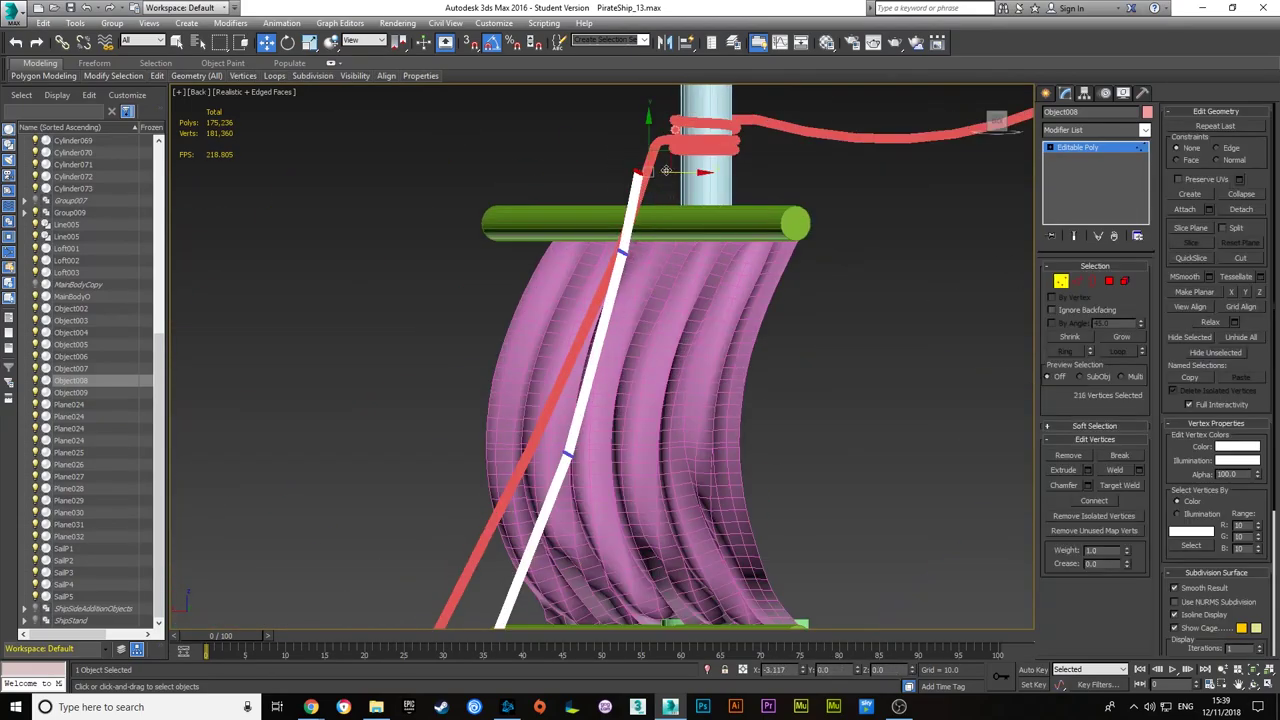
{"action": "mouse_move", "coordinate": [665, 170]}
{"action": "middle_mouse_down", "text": "alt"}
{"action": "mouse_move", "coordinate": [746, 335]}
{"action": "mouse_move", "coordinate": [664, 467]}
{"action": "middle_mouse_up", "text": "alt"}
{"action": "scroll", "coordinate": [664, 467], "scroll_direction": "up", "scroll_amount": 5}
{"action": "scroll", "coordinate": [814, 264], "scroll_direction": "down", "scroll_amount": 2}
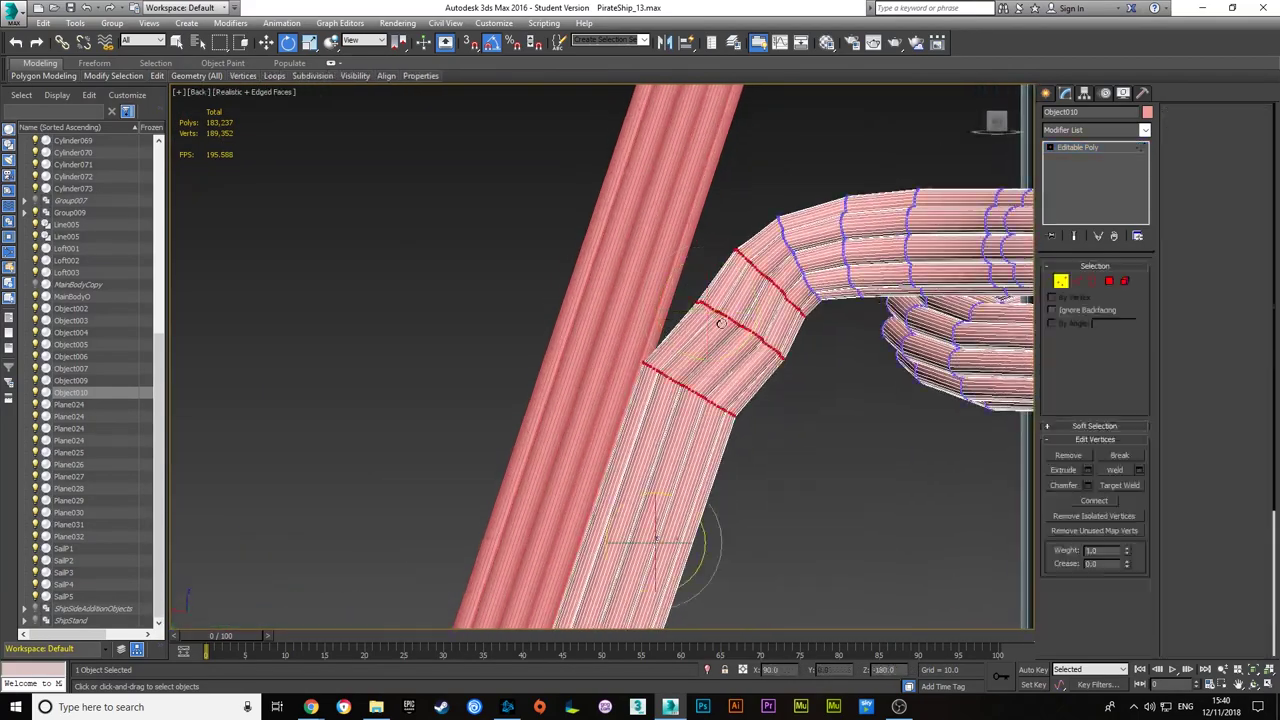
{"action": "scroll", "coordinate": [894, 355], "scroll_direction": "down", "scroll_amount": 5}
{"action": "scroll", "coordinate": [763, 292], "scroll_direction": "up", "scroll_amount": 3}
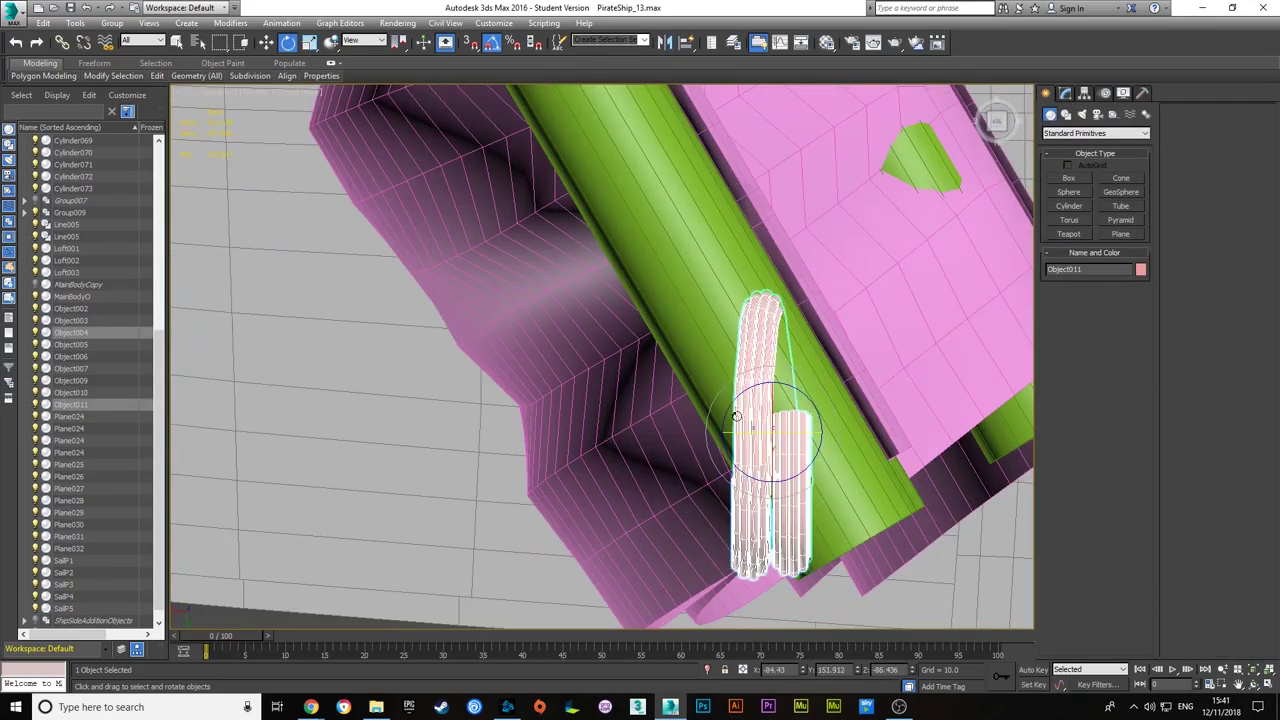
- Scale and move rope loop Object011 onto the yard and stretch its strand ends downward
{"action": "key", "text": "r"}
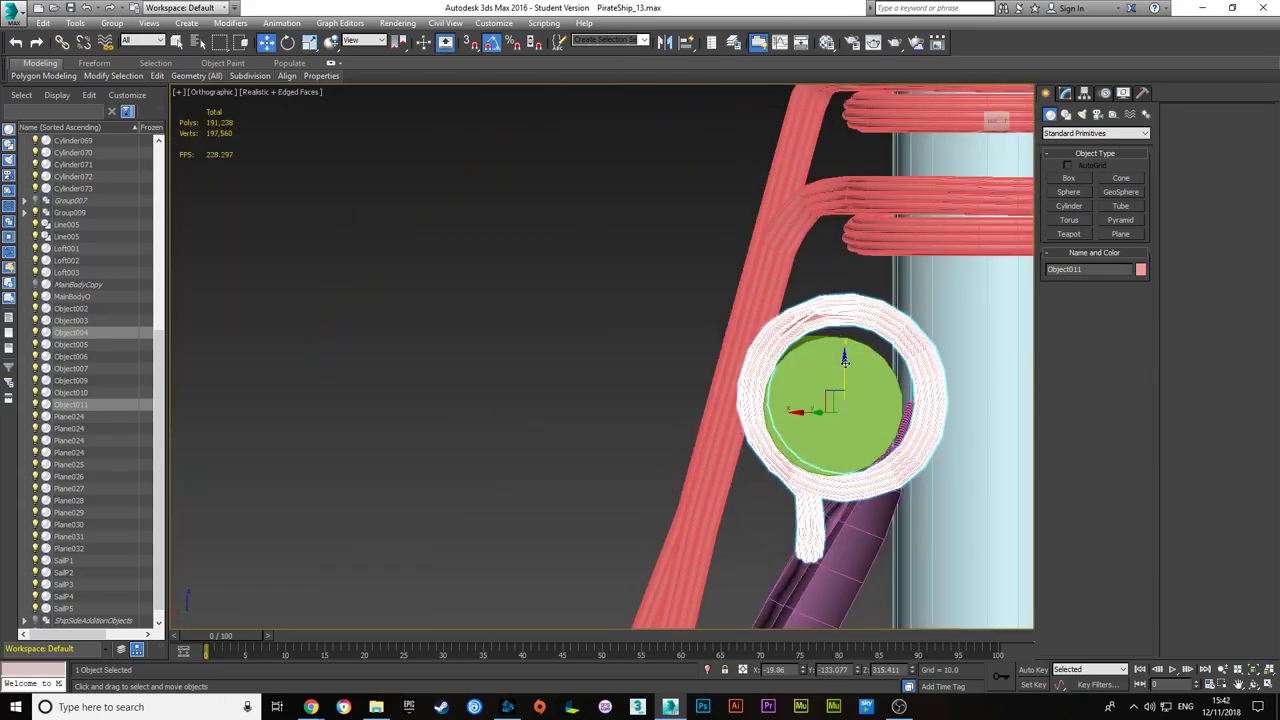
{"action": "key", "text": "w"}
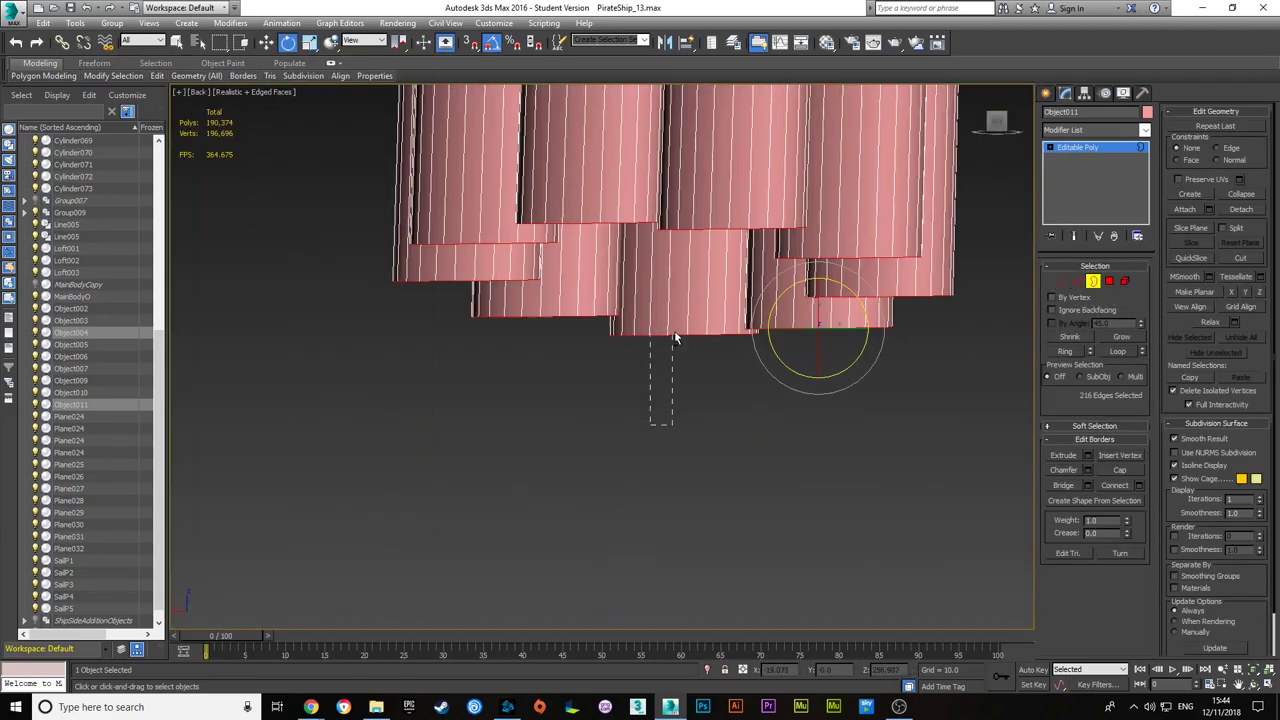
{"action": "left_click_drag", "start_coordinate": [848, 237], "coordinate": [860, 279]}
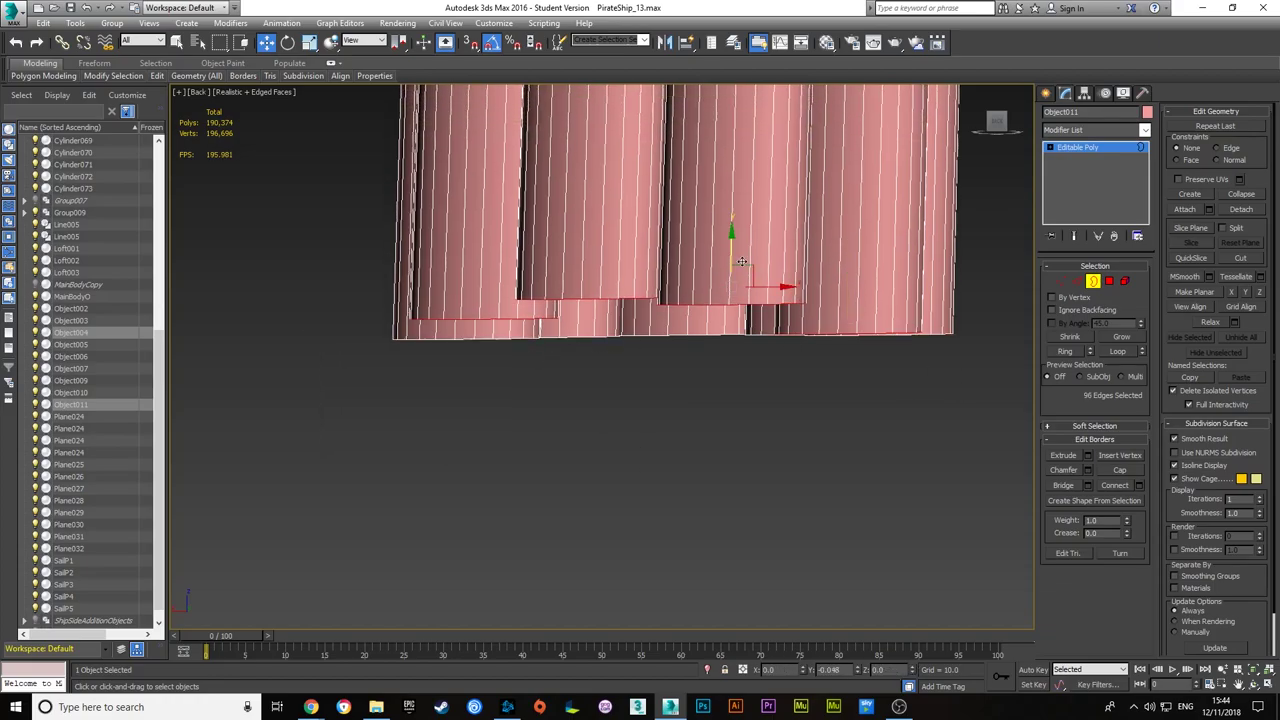
{"action": "middle_click_drag", "start_coordinate": [575, 287], "coordinate": [519, 264], "text": "alt"}
- Select all objects, zoom extents, and switch to the Back view
{"action": "scroll", "coordinate": [430, 354], "scroll_direction": "down", "scroll_amount": 3}
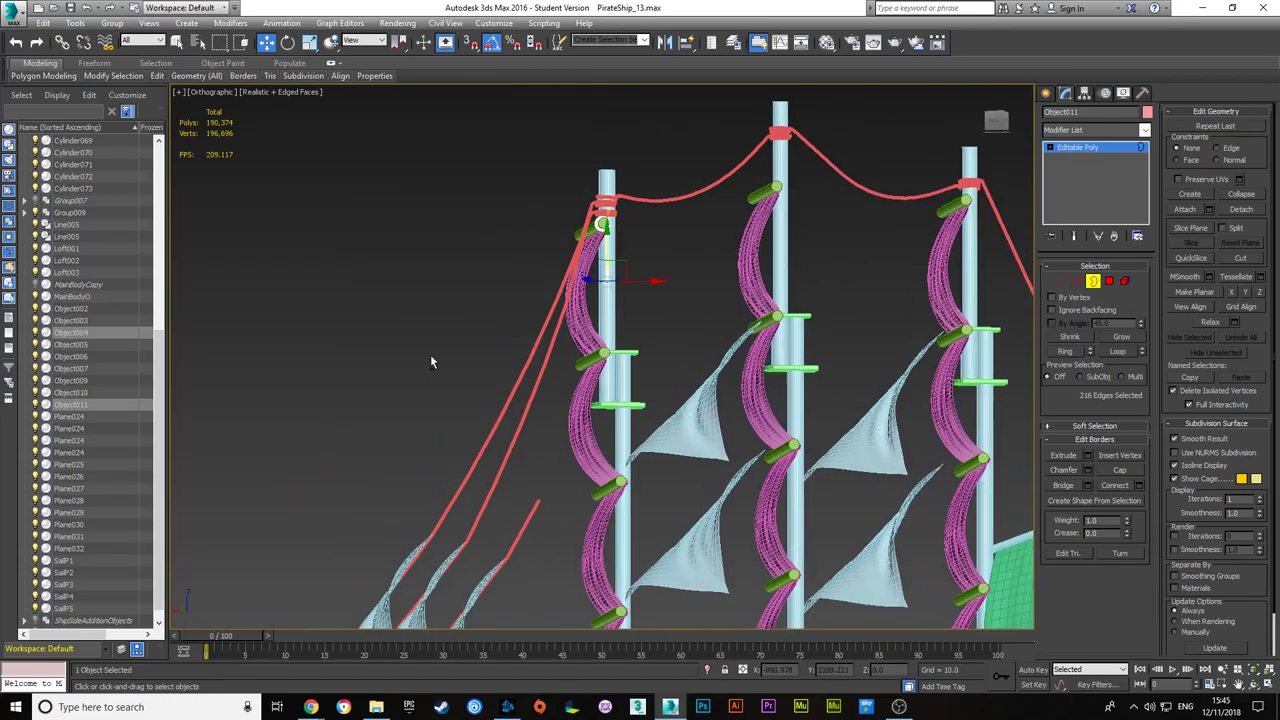
{"action": "scroll", "coordinate": [430, 354], "scroll_direction": "up", "scroll_amount": 5}
{"action": "key", "text": "shift+z"}
{"action": "key", "text": "shift+z"}
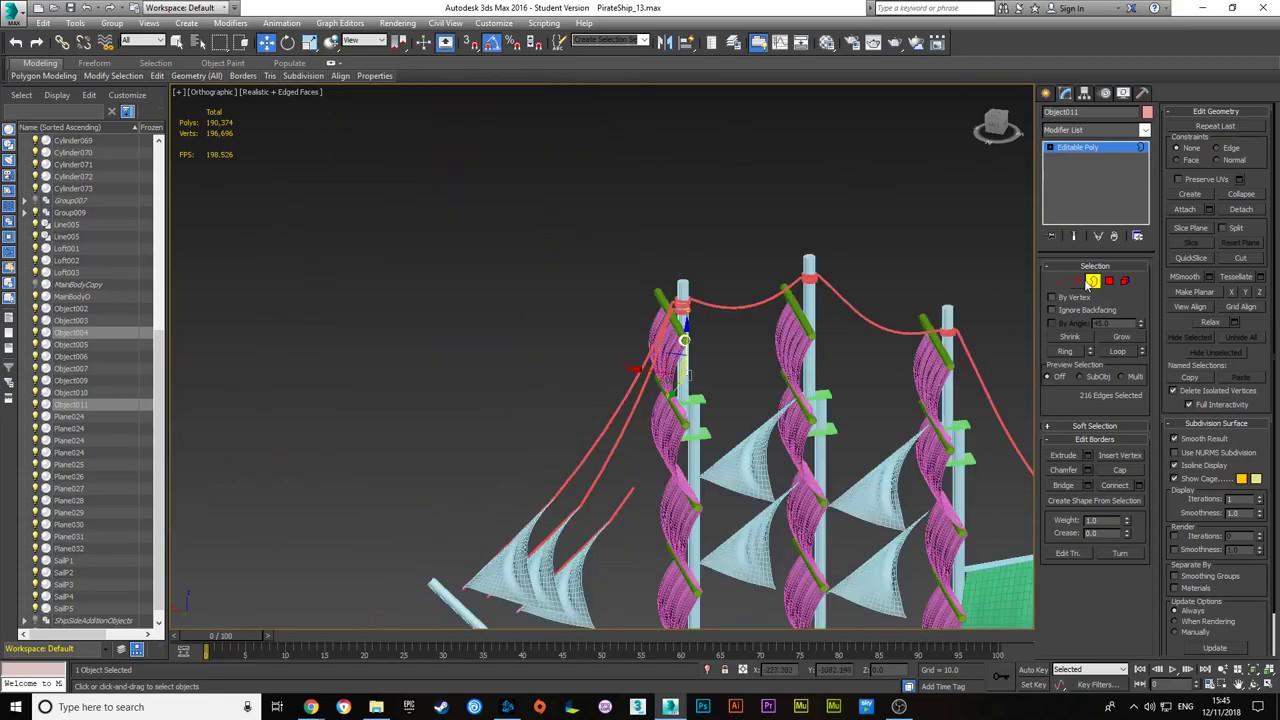
{"action": "key", "text": "ctrl+a"}
{"action": "left_click", "coordinate": [996, 122]}
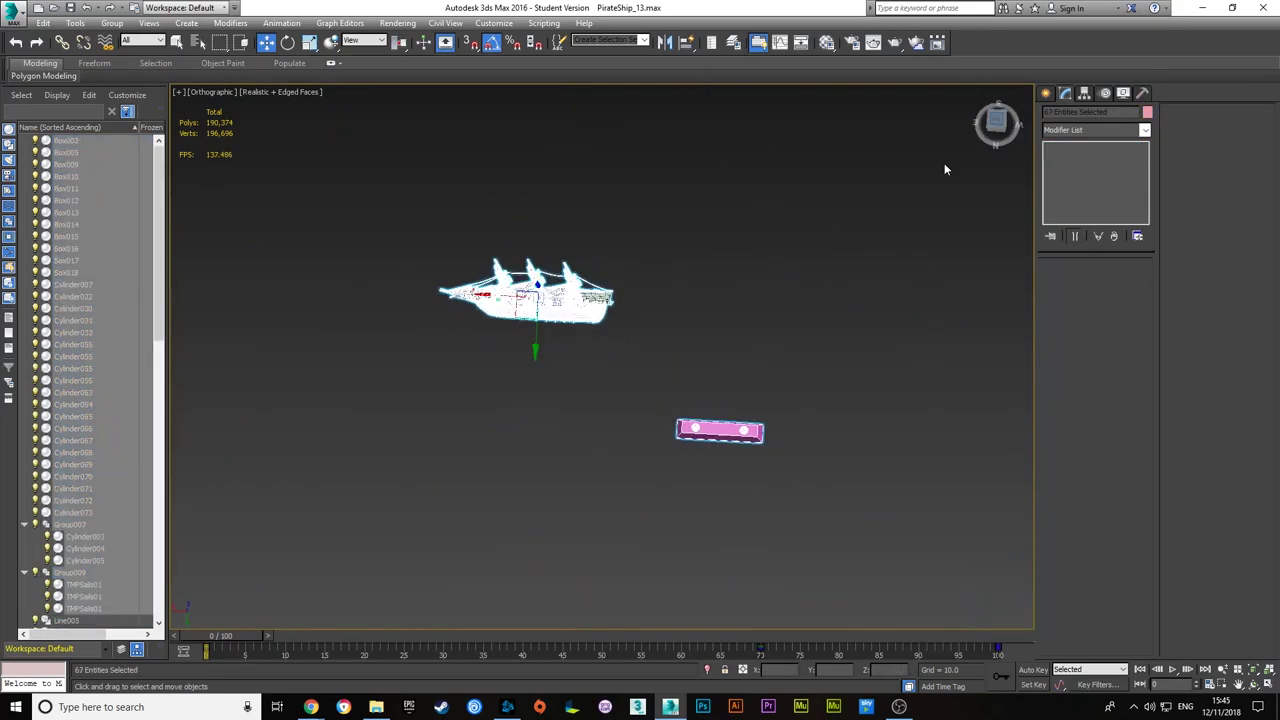
{"action": "left_click_drag", "start_coordinate": [990, 125], "coordinate": [998, 133]}
{"action": "left_click", "coordinate": [998, 133]}
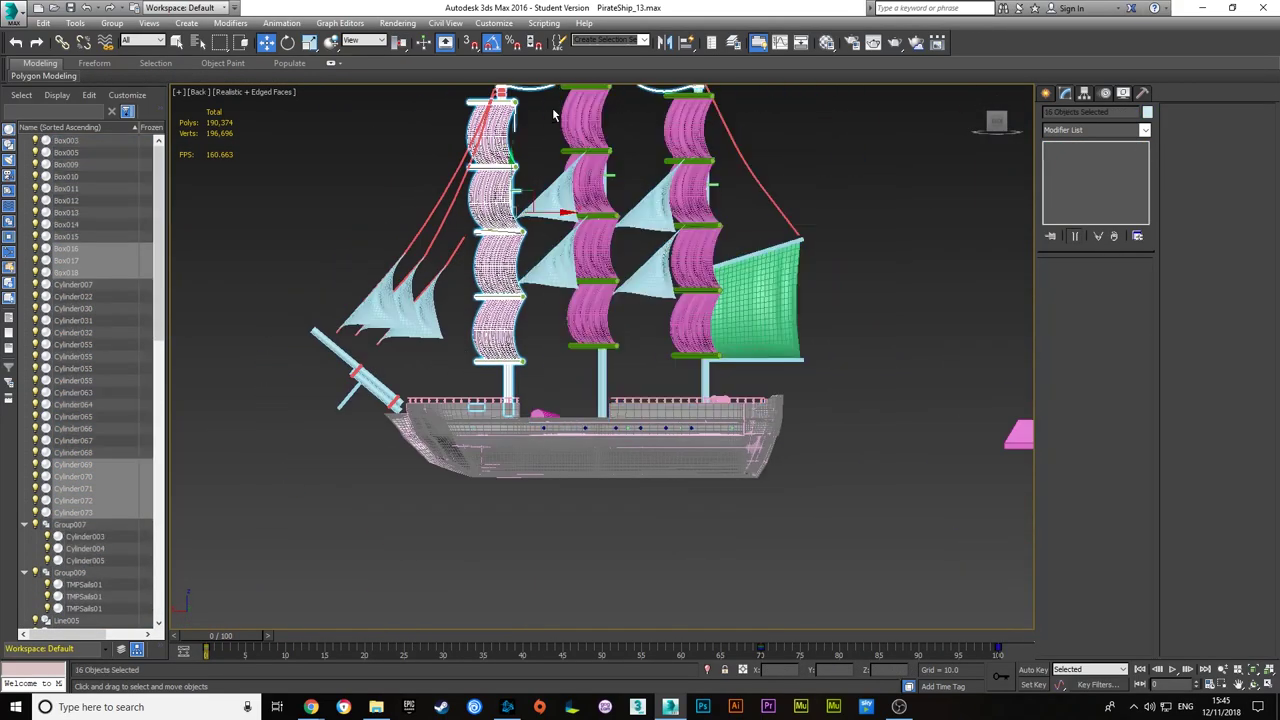
- Select the separate mast's 13 parts and rotate them to show the profile
{"action": "left_click_drag", "start_coordinate": [307, 530], "coordinate": [452, 408]}
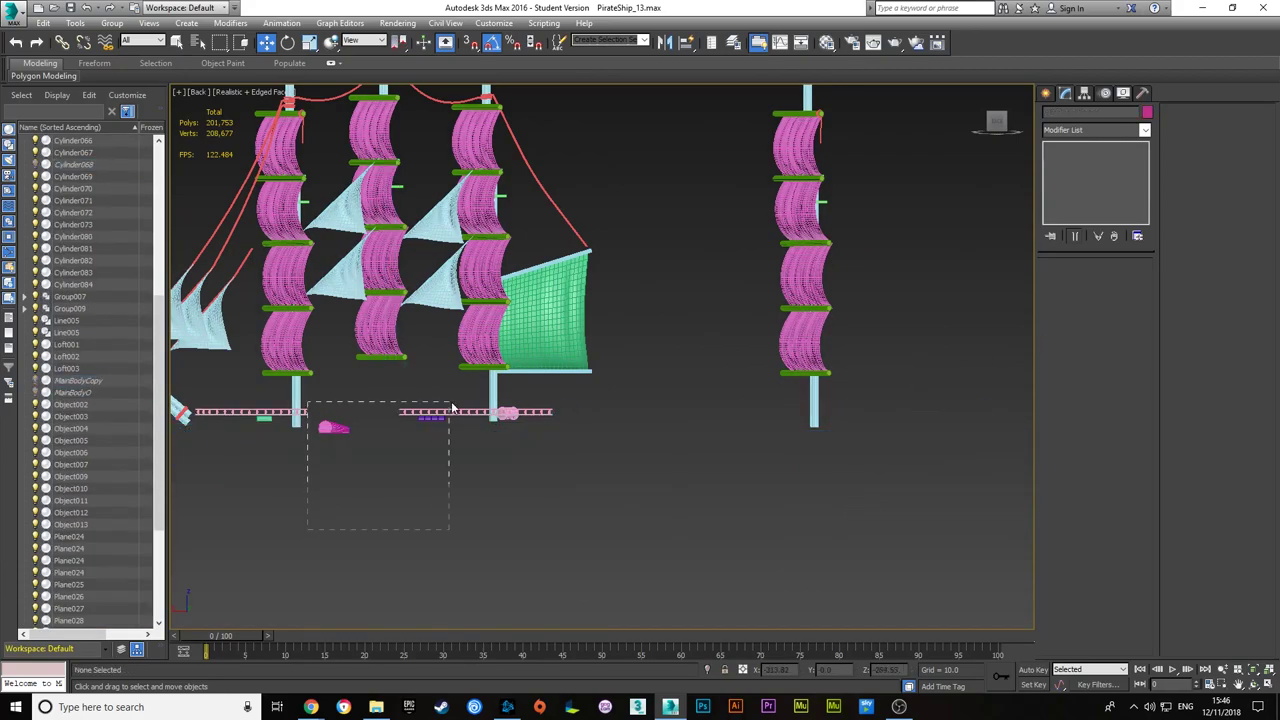
{"action": "scroll", "coordinate": [600, 350], "scroll_direction": "down", "scroll_amount": 3}
{"action": "left_click_drag", "start_coordinate": [386, 494], "coordinate": [840, 100]}
{"action": "key", "text": "e"}
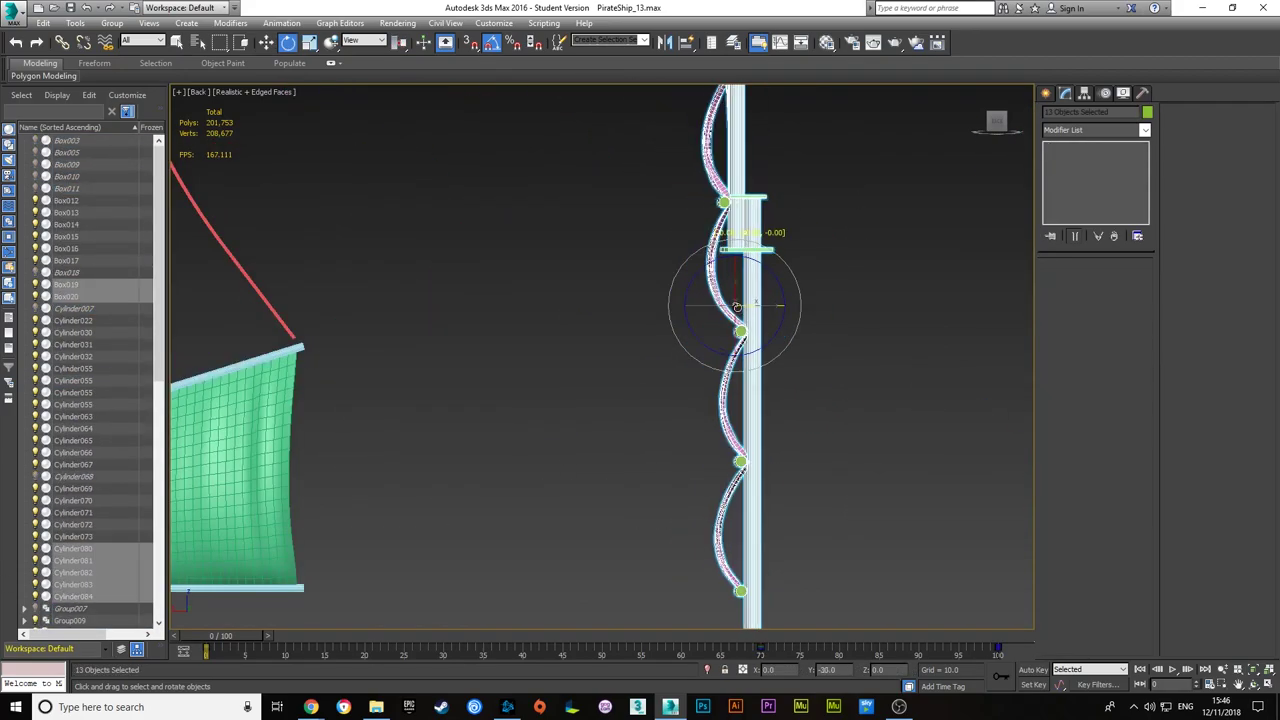
{"action": "scroll", "coordinate": [750, 345], "scroll_direction": "up", "scroll_amount": 5}
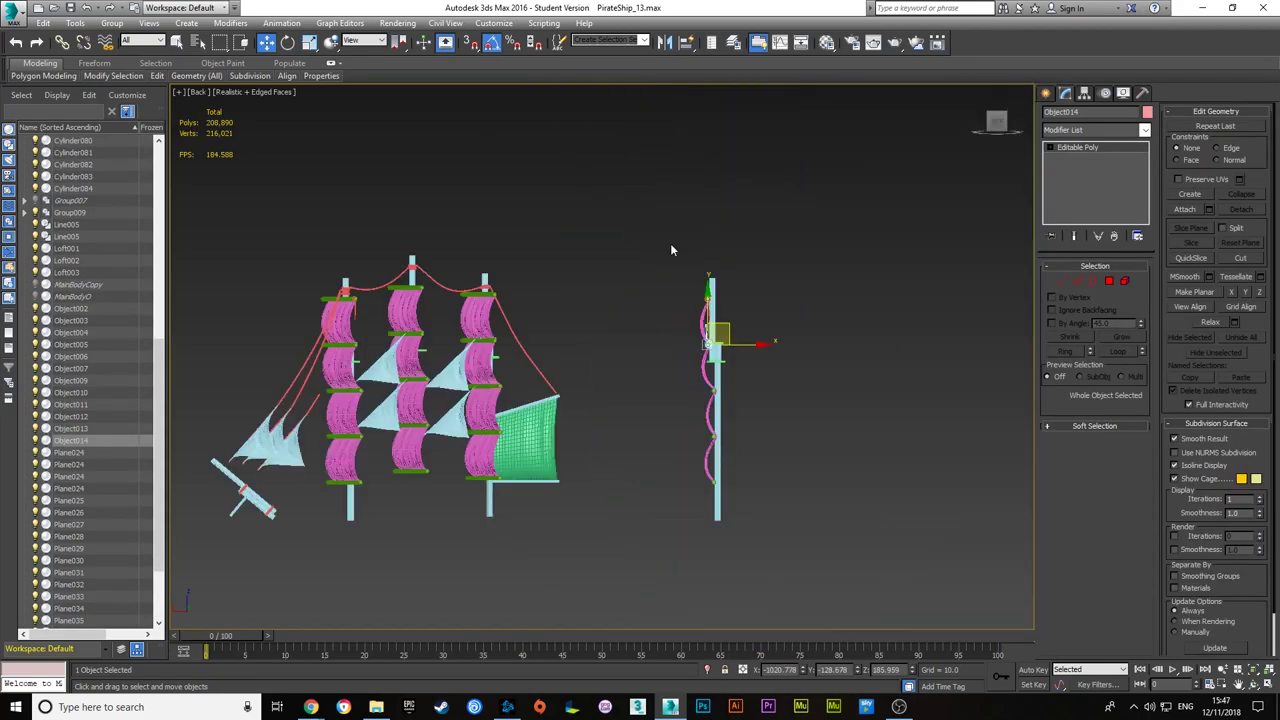
- Connect new edges on Object014's rope ring around the yard
{"action": "scroll", "coordinate": [676, 105], "scroll_direction": "up", "scroll_amount": 10}
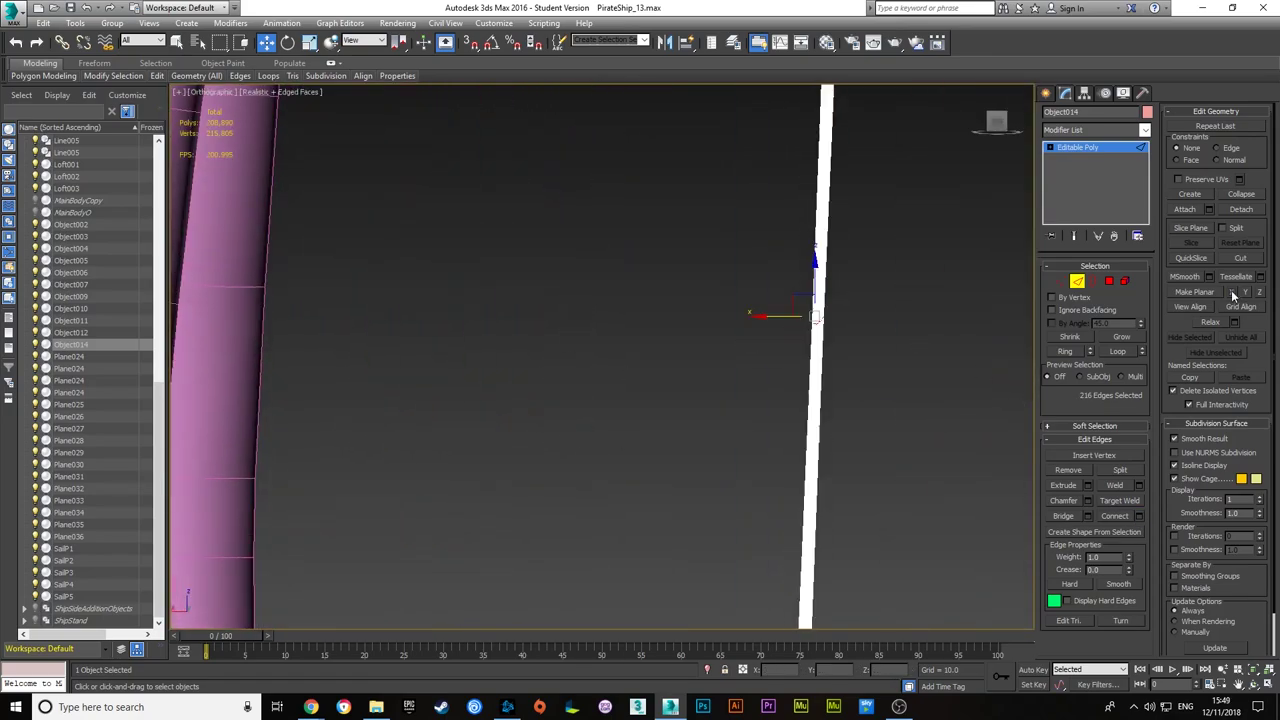
{"action": "left_click", "coordinate": [610, 422]}
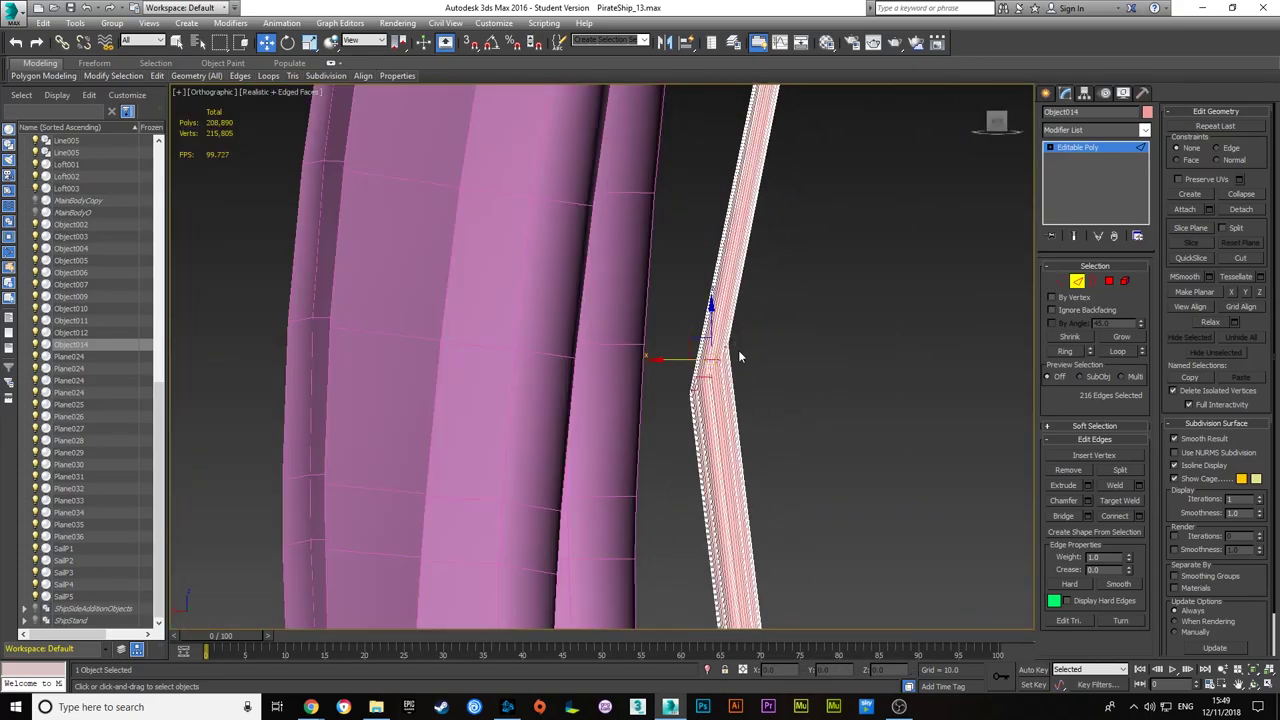
{"action": "middle_click_drag", "start_coordinate": [738, 355], "coordinate": [642, 313], "text": "alt"}
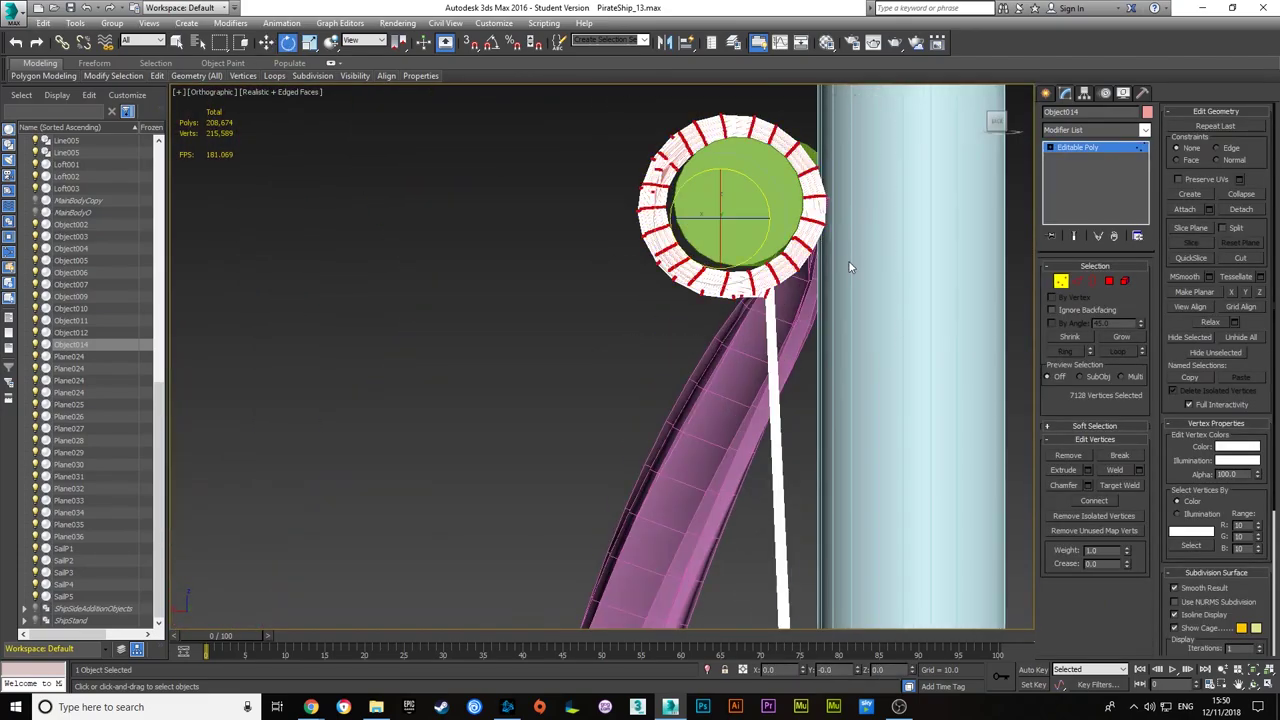
- Detach the rope loop element as its own object, Object015
{"action": "key", "text": "Return"}
{"action": "key", "text": "5"}
{"action": "left_click", "coordinate": [781, 436]}
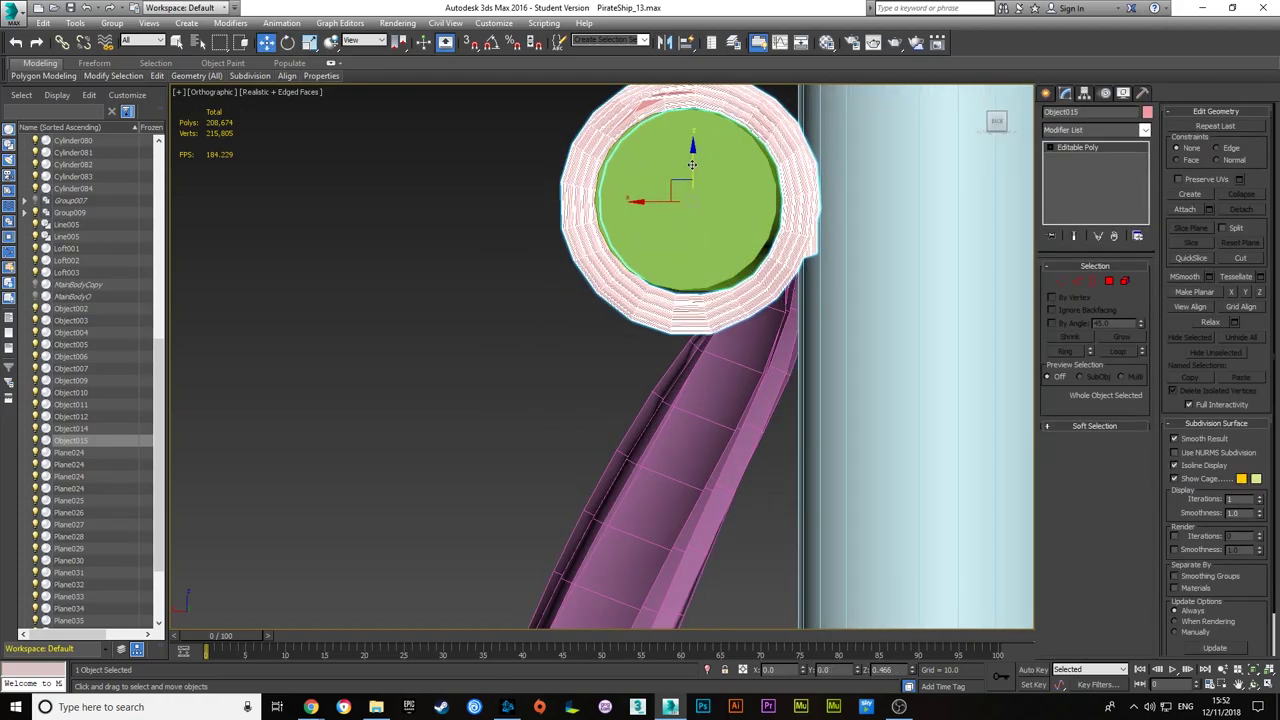
- Inspect the rope strand ends in Border mode and open the rope edge Chamfer settings
{"action": "scroll", "coordinate": [692, 164], "scroll_direction": "down", "scroll_amount": 5}
{"action": "key", "text": "3"}
{"action": "scroll", "coordinate": [797, 366], "scroll_direction": "up", "scroll_amount": 5}
{"action": "middle_click_drag", "start_coordinate": [771, 357], "coordinate": [700, 380], "text": "alt"}
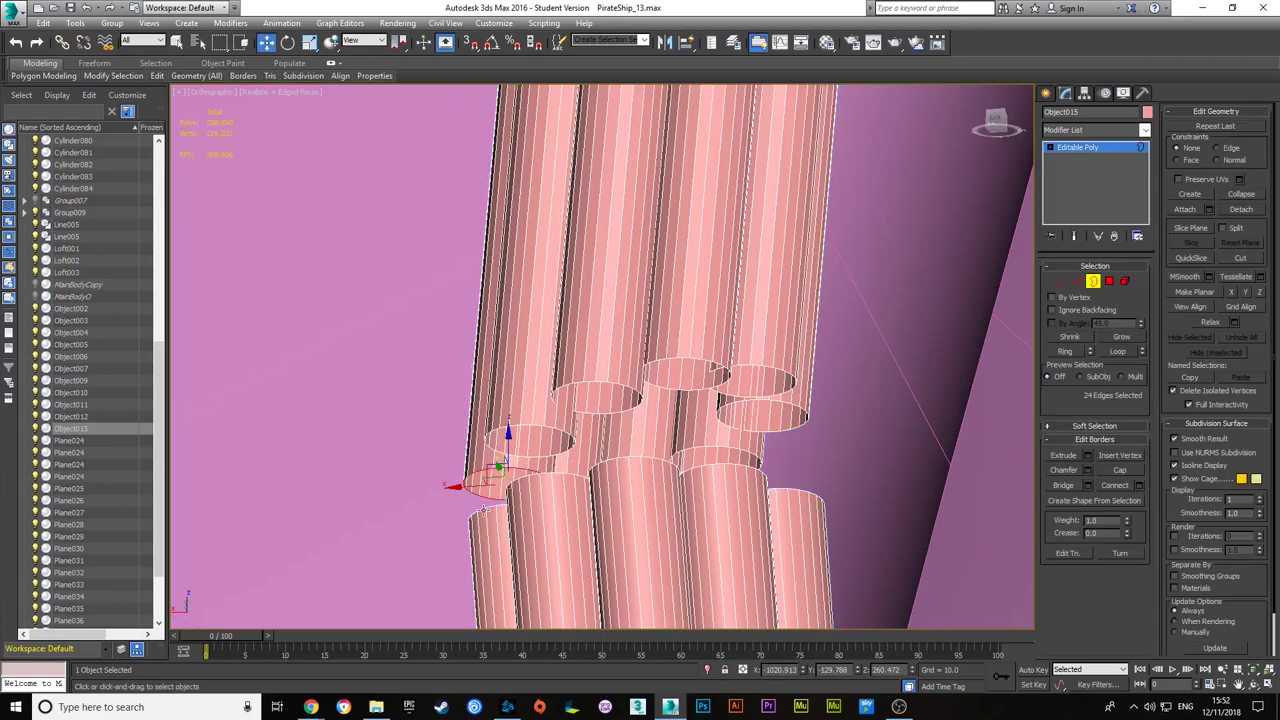
{"action": "middle_click_drag", "start_coordinate": [483, 508], "coordinate": [626, 466], "text": "alt"}
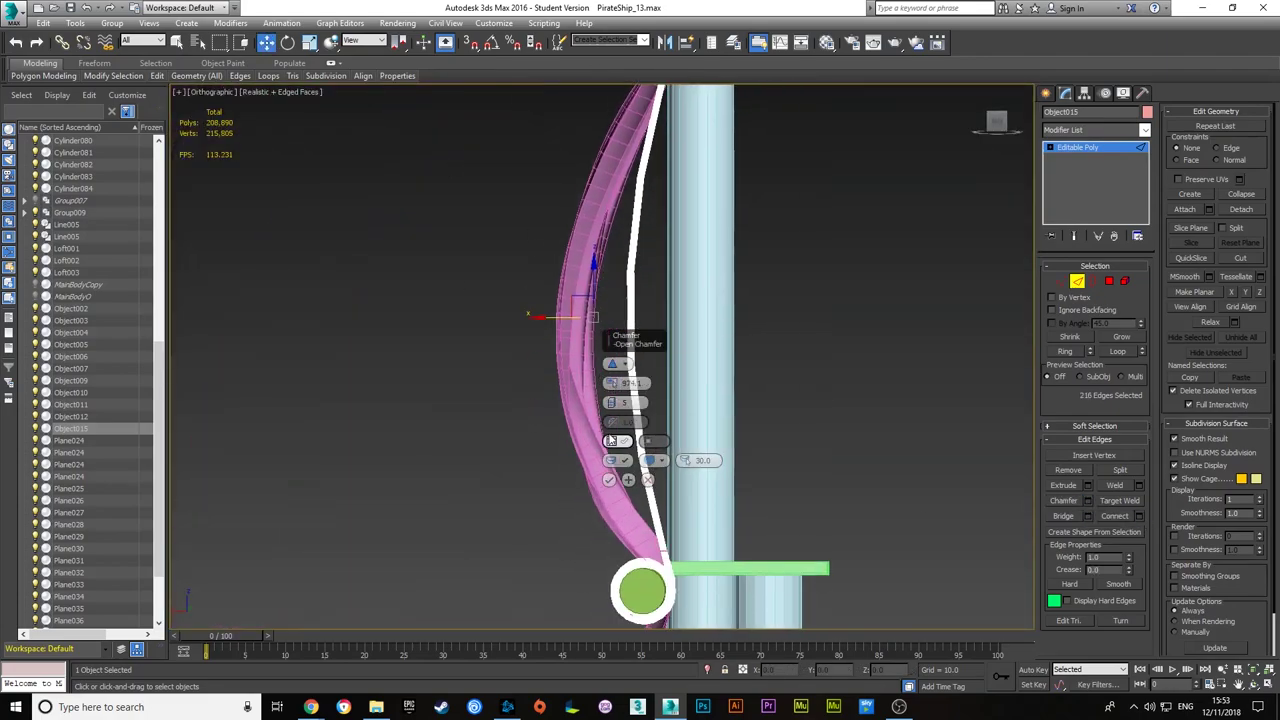
{"action": "left_click", "coordinate": [1087, 500]}
{"action": "scroll", "coordinate": [457, 326], "scroll_direction": "up", "scroll_amount": 3}
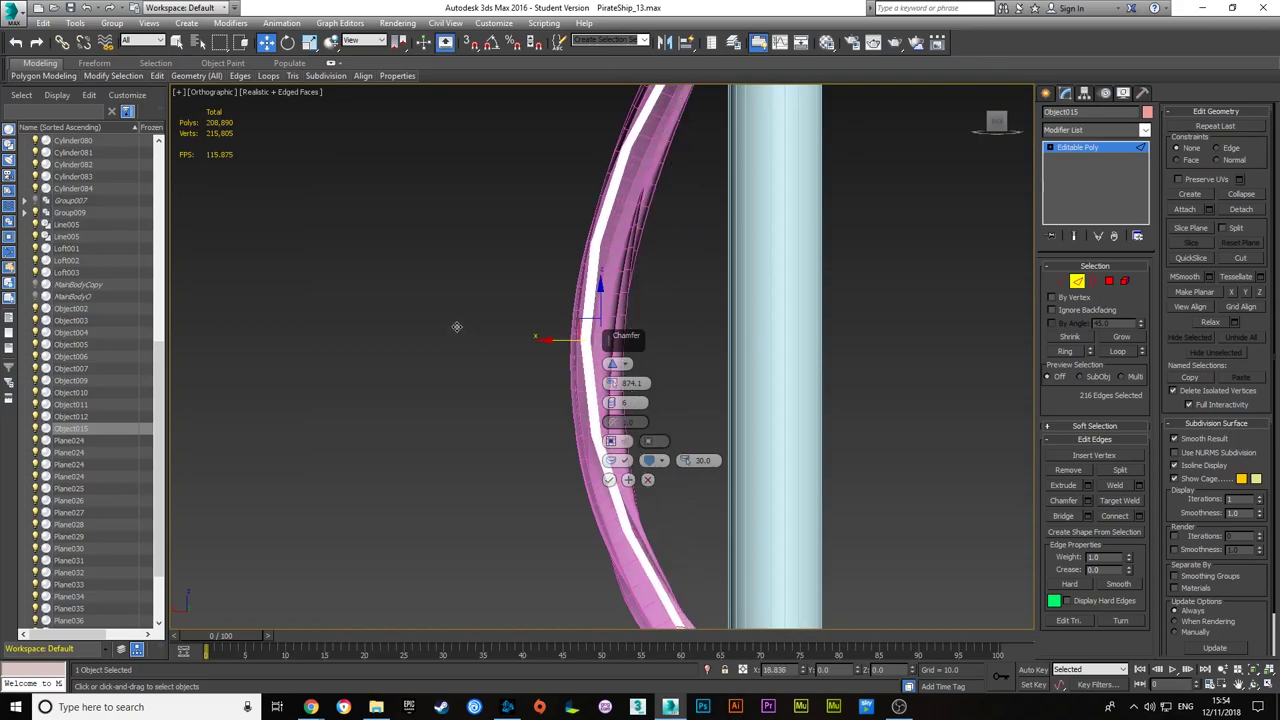
{"action": "mouse_move", "coordinate": [500, 337]}
{"action": "middle_mouse_down", "text": "alt"}
{"action": "mouse_move", "coordinate": [743, 175]}
{"action": "mouse_move", "coordinate": [423, 303]}
{"action": "middle_mouse_up", "text": "alt"}
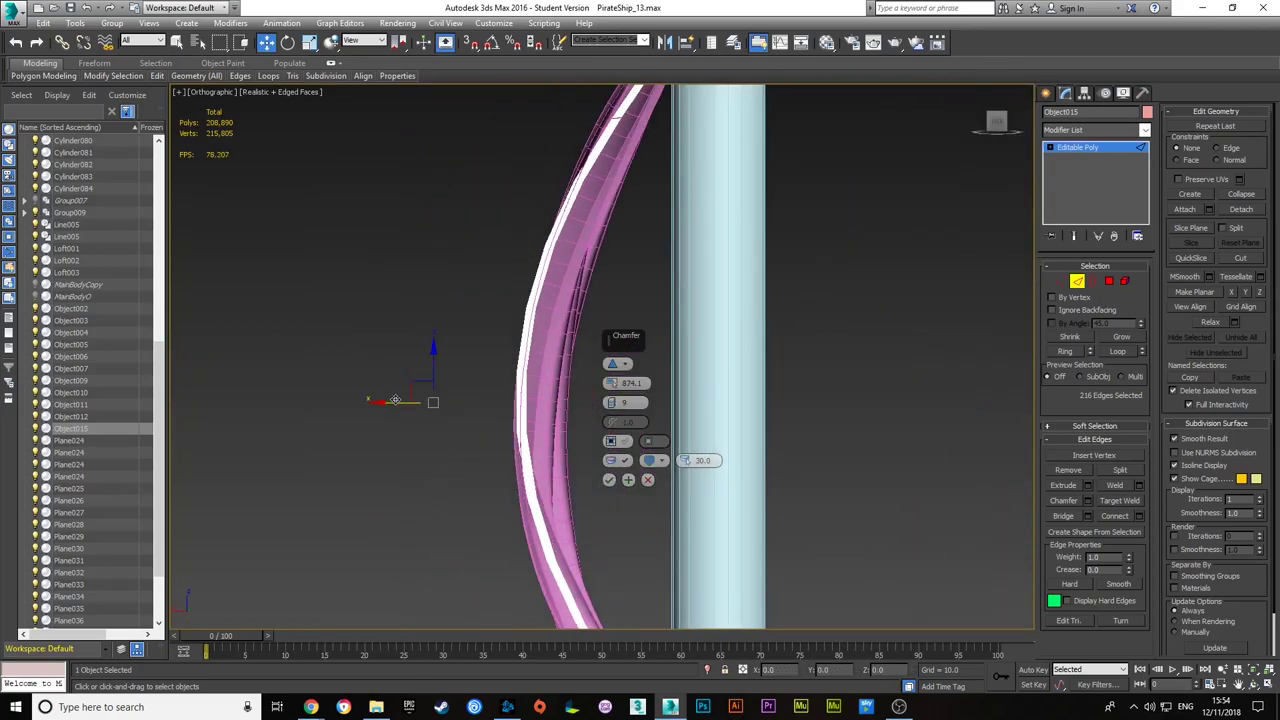
- Select a ring of rope vertices near the yard in Vertex mode
{"action": "key", "text": "1"}
{"action": "scroll", "coordinate": [480, 406], "scroll_direction": "up", "scroll_amount": 2}
{"action": "left_click", "coordinate": [490, 450]}
{"action": "middle_click_drag", "start_coordinate": [490, 450], "coordinate": [540, 385]}
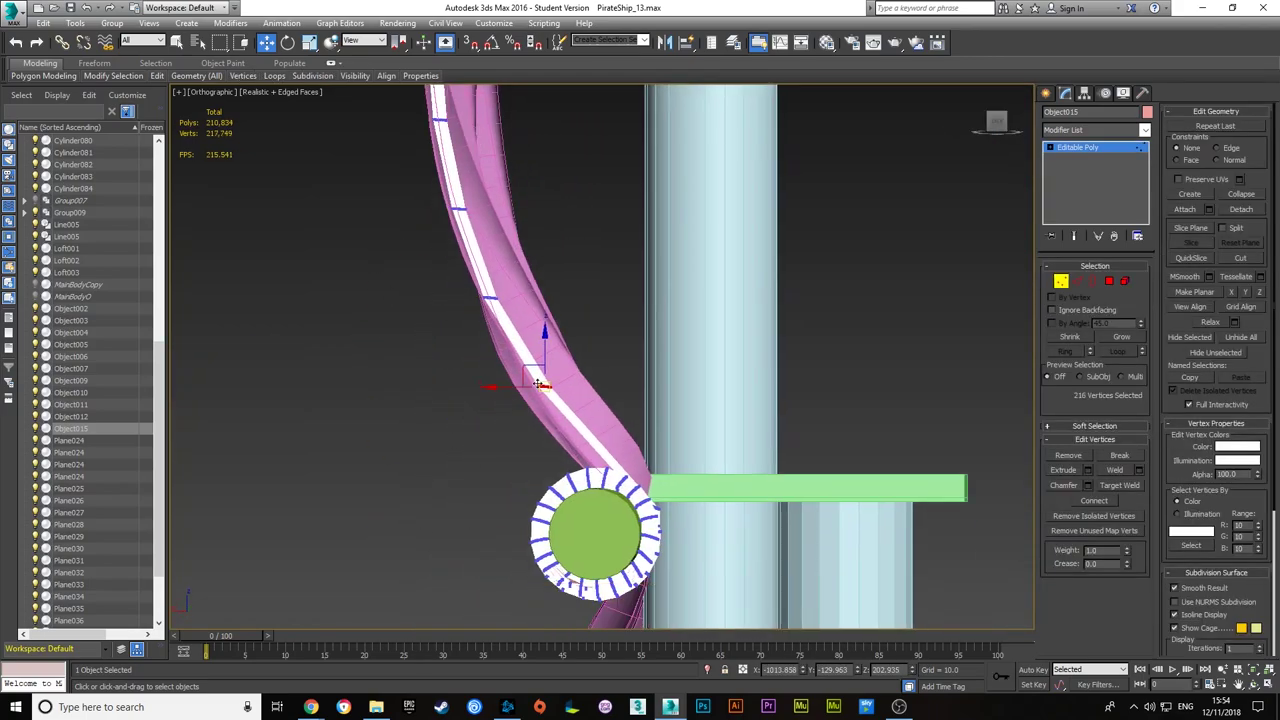
{"action": "scroll", "coordinate": [622, 483], "scroll_direction": "down", "scroll_amount": 3}
{"action": "middle_click_drag", "start_coordinate": [622, 483], "coordinate": [717, 203], "text": "alt"}
{"action": "scroll", "coordinate": [717, 203], "scroll_direction": "up", "scroll_amount": 3}
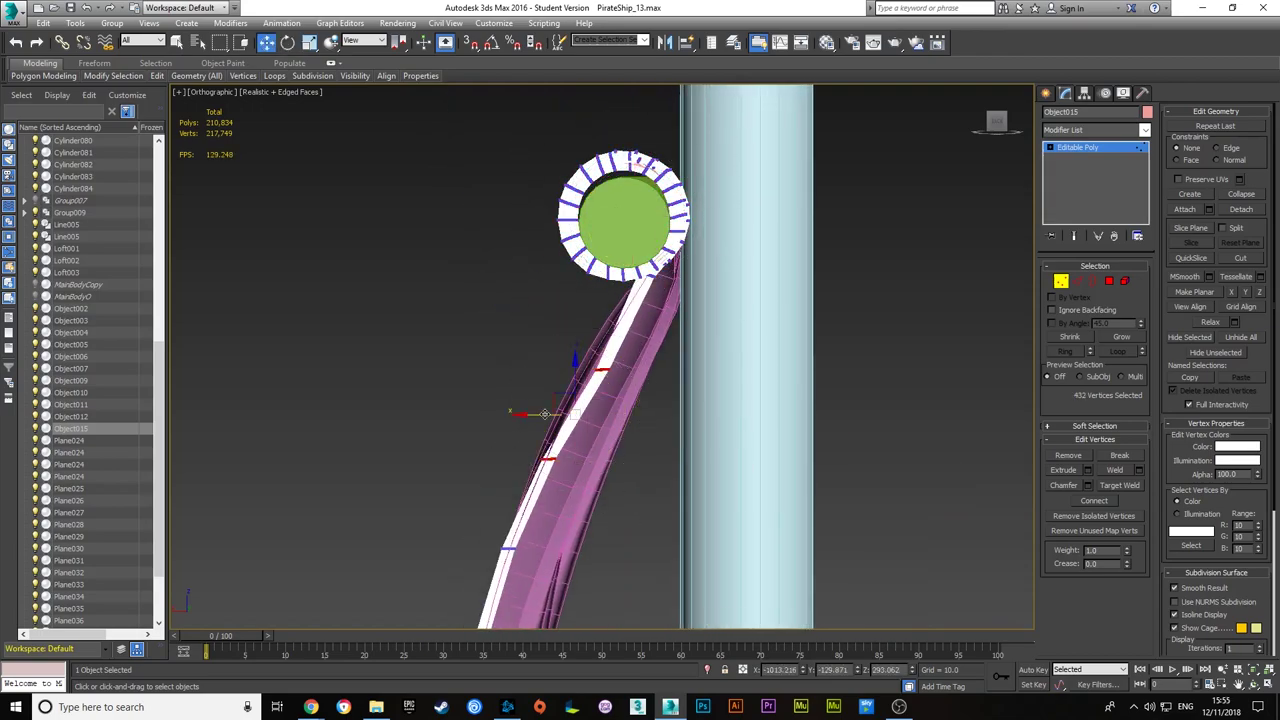
{"action": "scroll", "coordinate": [543, 368], "scroll_direction": "down", "scroll_amount": 3}
- Orbit out to the masts and sails and bring the next sail edge into view
{"action": "middle_click_drag", "start_coordinate": [634, 403], "coordinate": [578, 500], "text": "alt"}
{"action": "scroll", "coordinate": [578, 500], "scroll_direction": "up", "scroll_amount": 2}
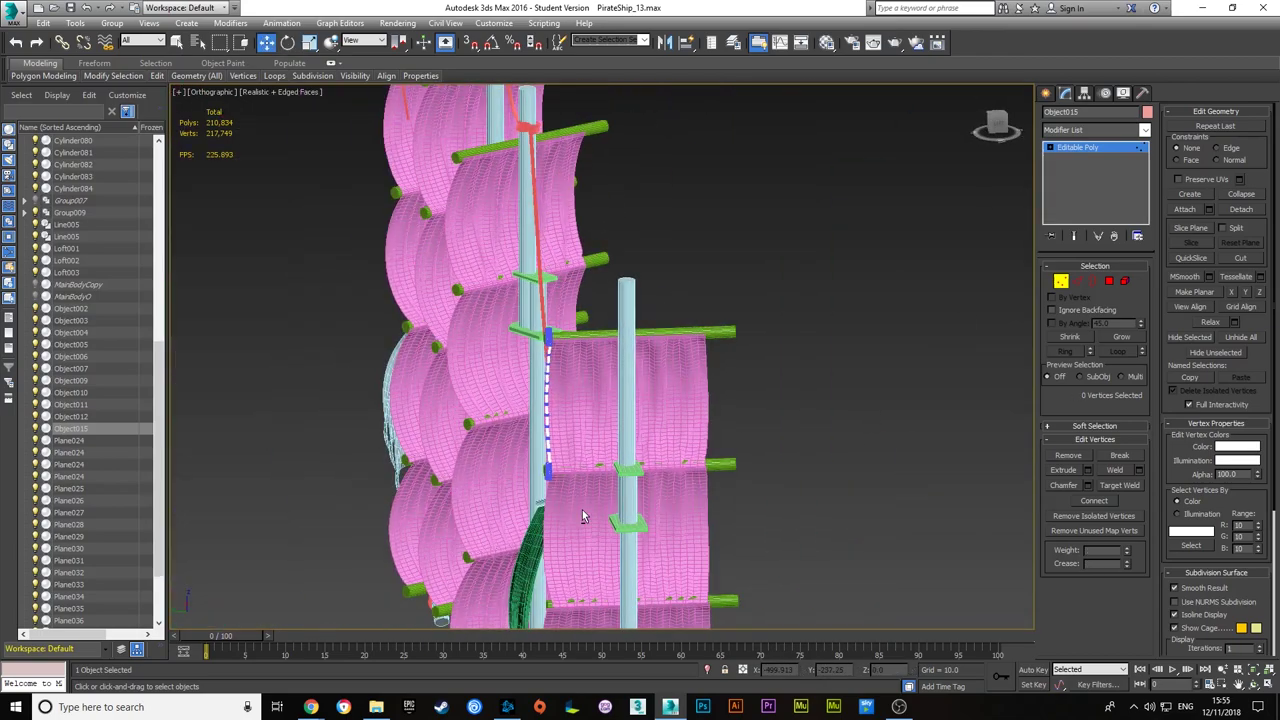
{"action": "middle_click_drag", "start_coordinate": [684, 579], "coordinate": [748, 305], "text": "alt"}
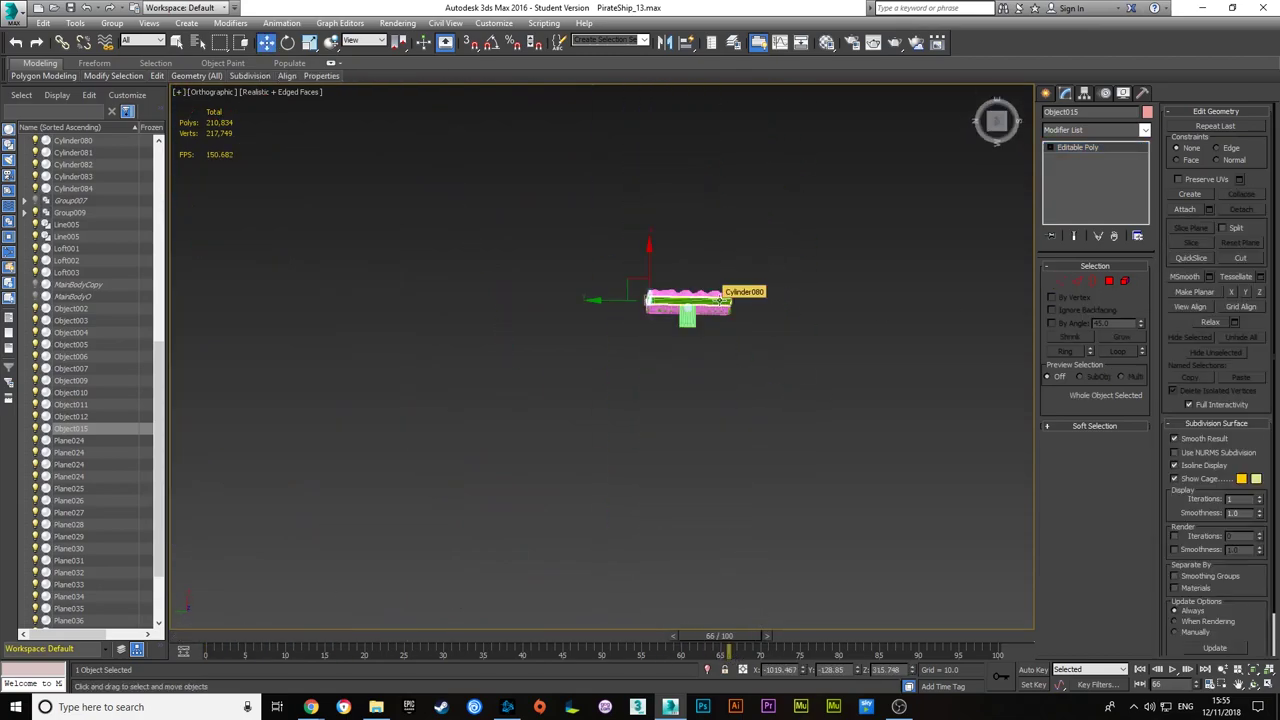
{"action": "scroll", "coordinate": [722, 300], "scroll_direction": "up", "scroll_amount": 5}
{"action": "scroll", "coordinate": [786, 382], "scroll_direction": "up", "scroll_amount": 5}
{"action": "middle_click_drag", "start_coordinate": [786, 382], "coordinate": [742, 340]}
{"action": "scroll", "coordinate": [760, 360], "scroll_direction": "down", "scroll_amount": 3}
- Pick the rope strip along the sail edge, frame it, and select the second strip's vertices
{"action": "left_click", "coordinate": [742, 340]}
{"action": "scroll", "coordinate": [822, 468], "scroll_direction": "up", "scroll_amount": 3}
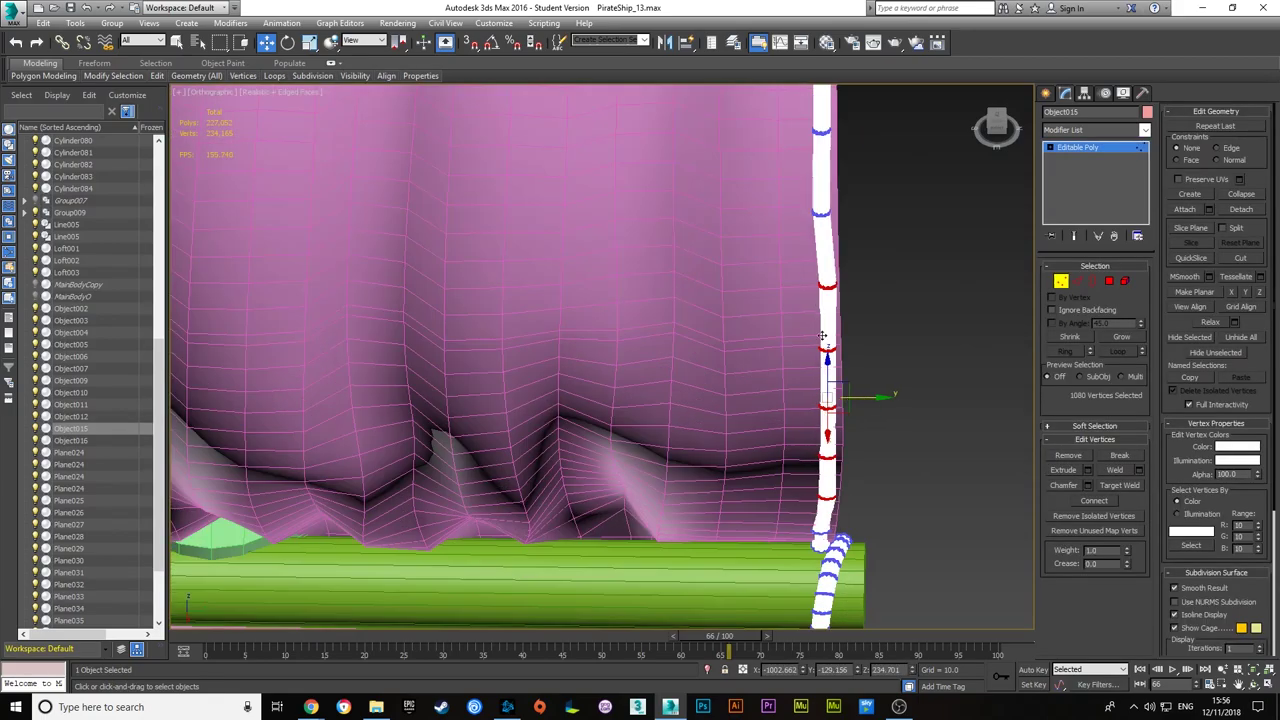
{"action": "scroll", "coordinate": [767, 118], "scroll_direction": "down", "scroll_amount": 2}
{"action": "scroll", "coordinate": [790, 200], "scroll_direction": "up", "scroll_amount": 3}
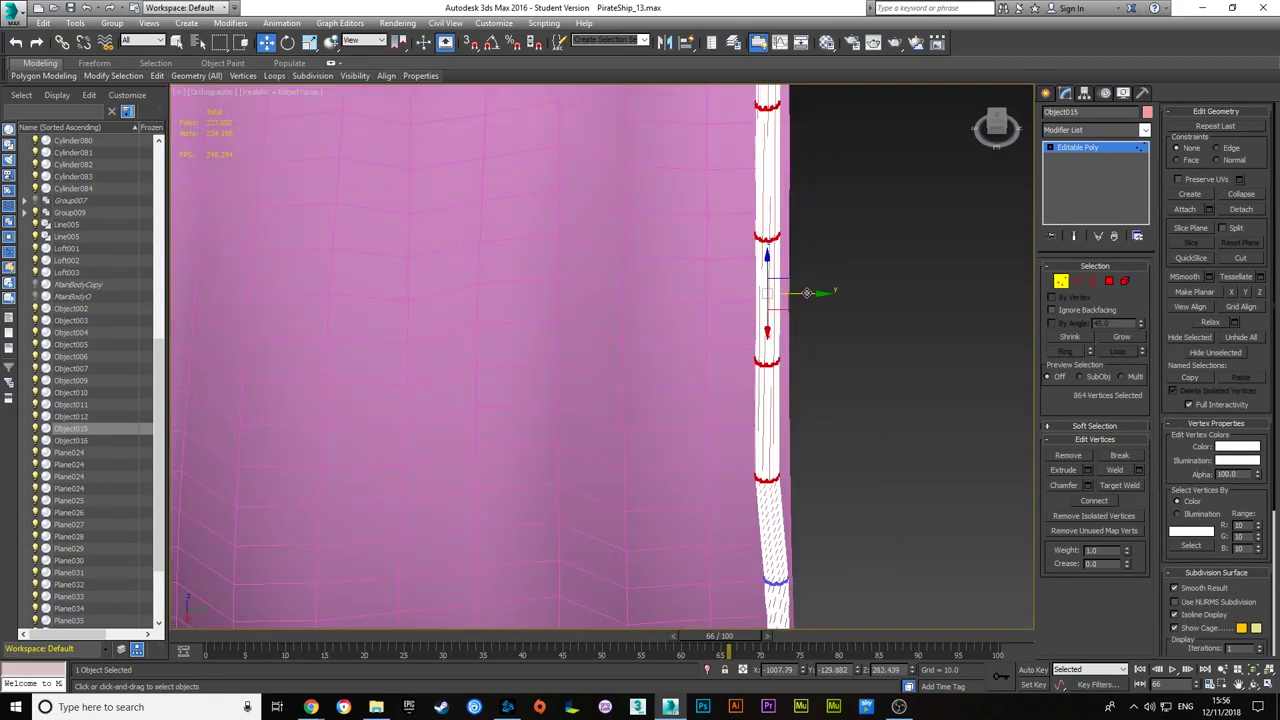
{"action": "left_click", "coordinate": [815, 225]}
{"action": "key", "text": "1"}
{"action": "key", "text": "z"}
{"action": "left_click", "coordinate": [426, 170]}
{"action": "scroll", "coordinate": [491, 190], "scroll_direction": "up", "scroll_amount": 3}
- Select all vertices of the rope strip at the sail edge and switch to Move
{"action": "scroll", "coordinate": [491, 190], "scroll_direction": "down", "scroll_amount": 1}
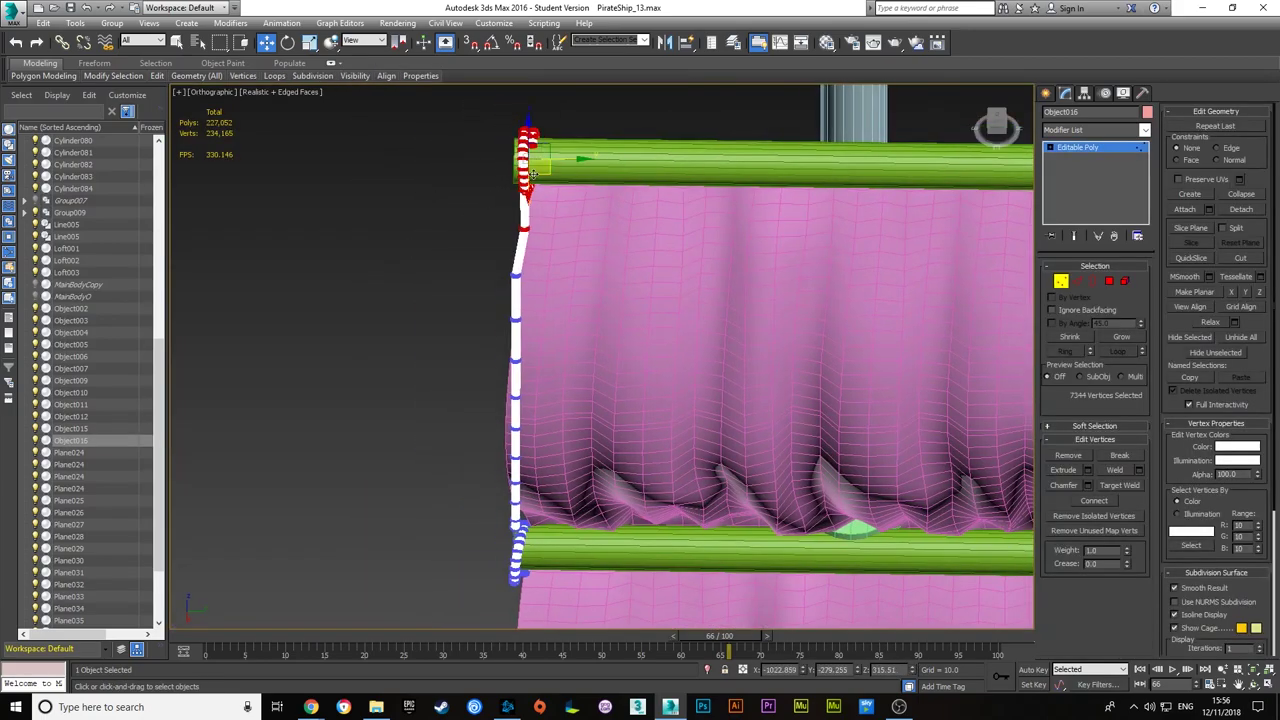
{"action": "scroll", "coordinate": [580, 337], "scroll_direction": "up", "scroll_amount": 3}
{"action": "scroll", "coordinate": [572, 298], "scroll_direction": "up", "scroll_amount": 3}
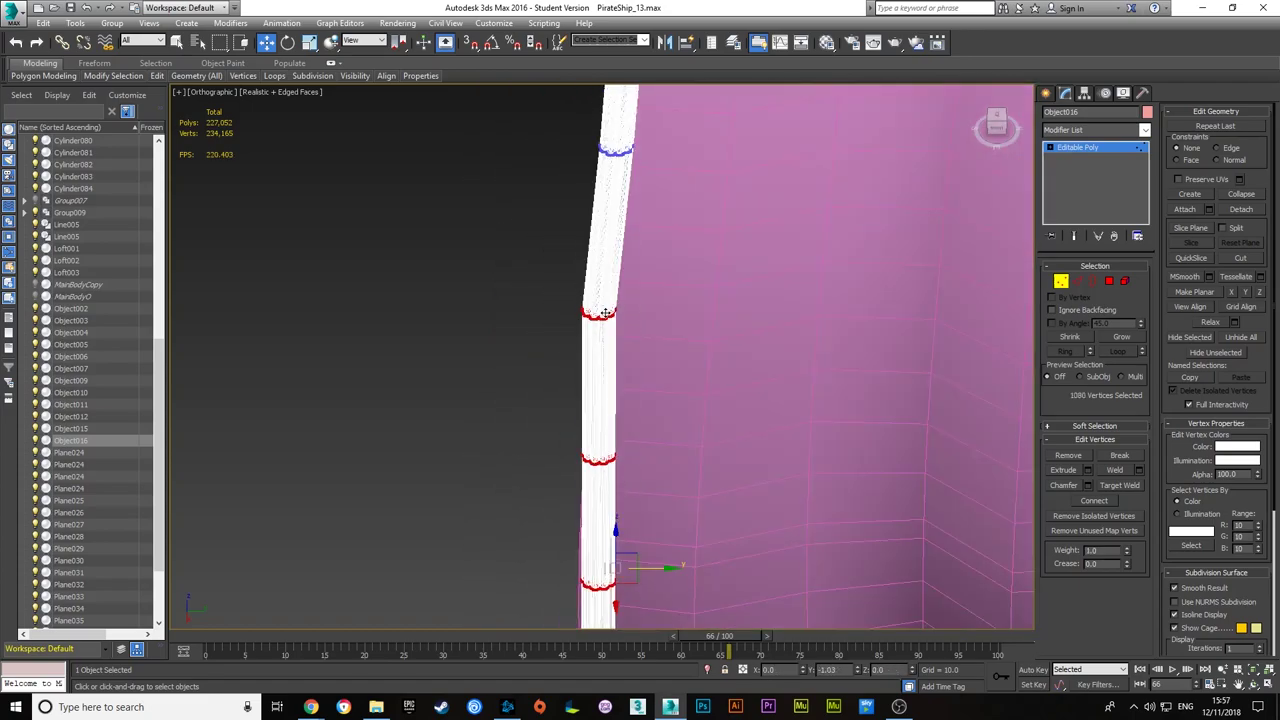
{"action": "left_click_drag", "start_coordinate": [570, 410], "coordinate": [625, 560], "text": "ctrl"}
{"action": "scroll", "coordinate": [688, 393], "scroll_direction": "down", "scroll_amount": 2}
{"action": "left_click_drag", "start_coordinate": [601, 468], "coordinate": [660, 400], "text": "ctrl"}
{"action": "middle_click_drag", "start_coordinate": [660, 400], "coordinate": [688, 377]}
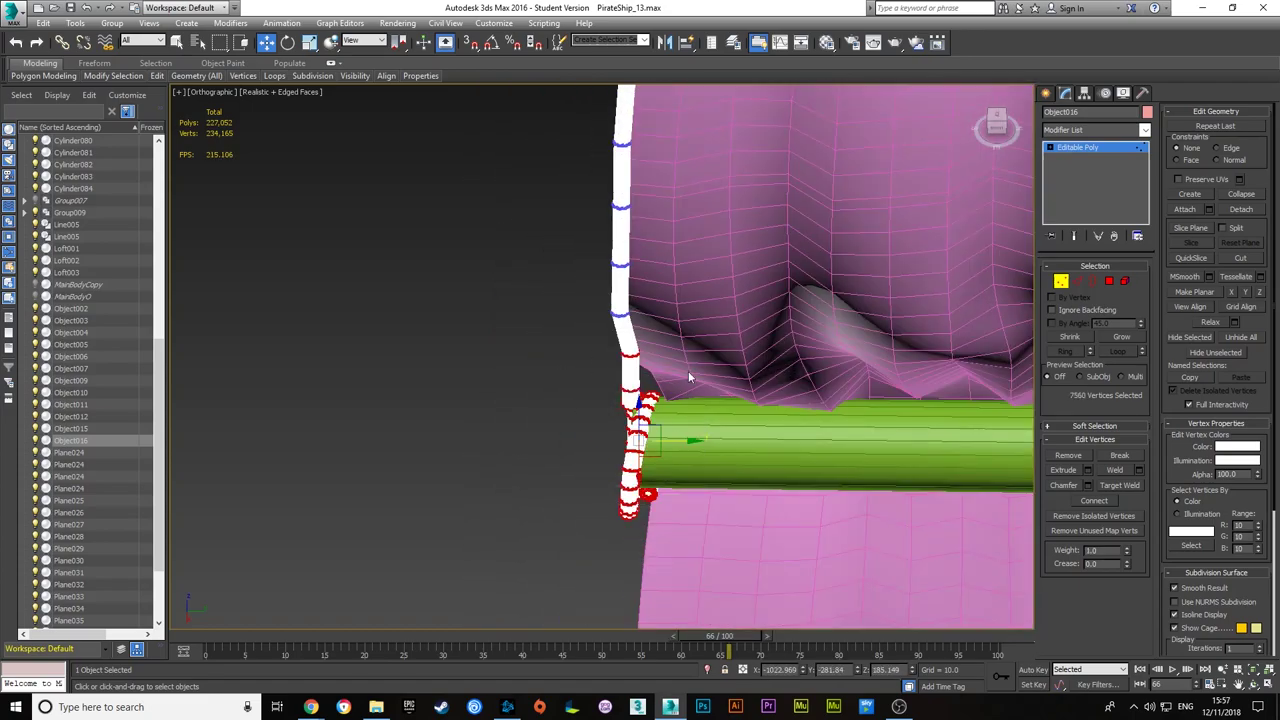
{"action": "key", "text": "w"}
{"action": "mouse_move", "coordinate": [602, 347]}
{"action": "middle_mouse_down", "text": "alt"}
{"action": "mouse_move", "coordinate": [717, 400]}
{"action": "mouse_move", "coordinate": [692, 364]}
{"action": "middle_mouse_up", "text": "alt"}
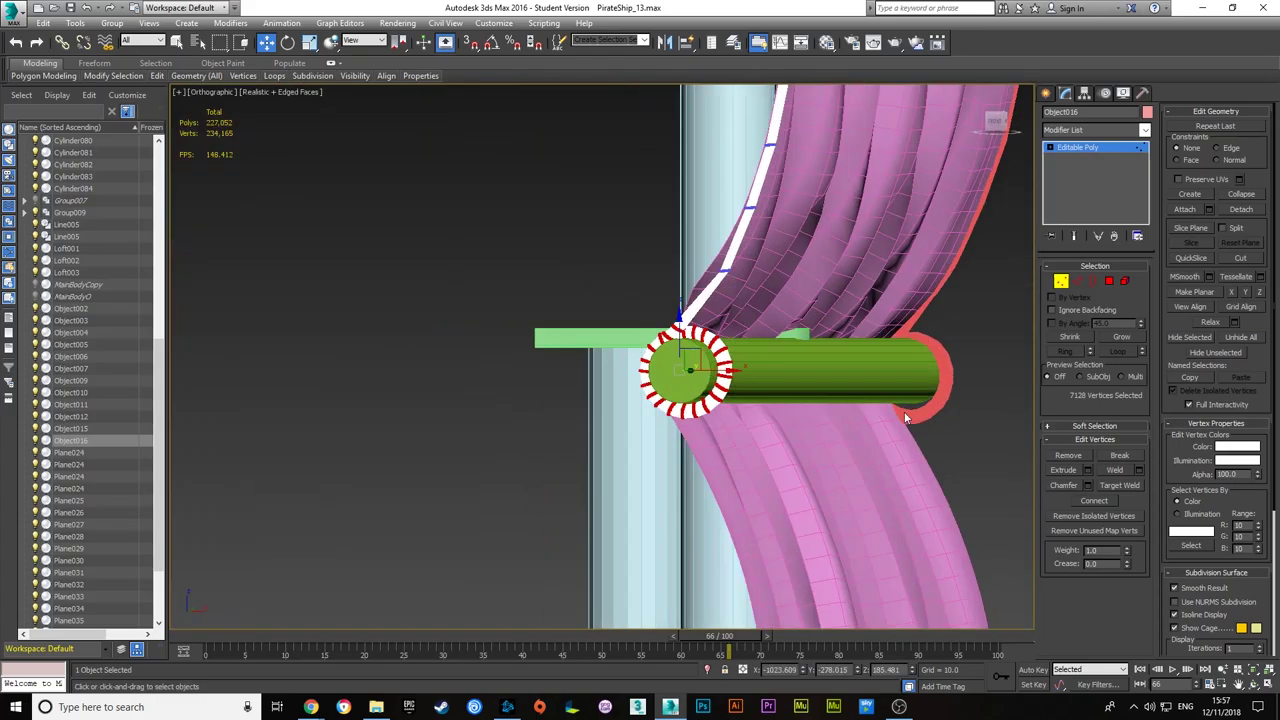
- Select the right mast's objects and isolate them with Alt+Q
{"action": "scroll", "coordinate": [659, 408], "scroll_direction": "down", "scroll_amount": 5}
{"action": "scroll", "coordinate": [564, 431], "scroll_direction": "down", "scroll_amount": 5}
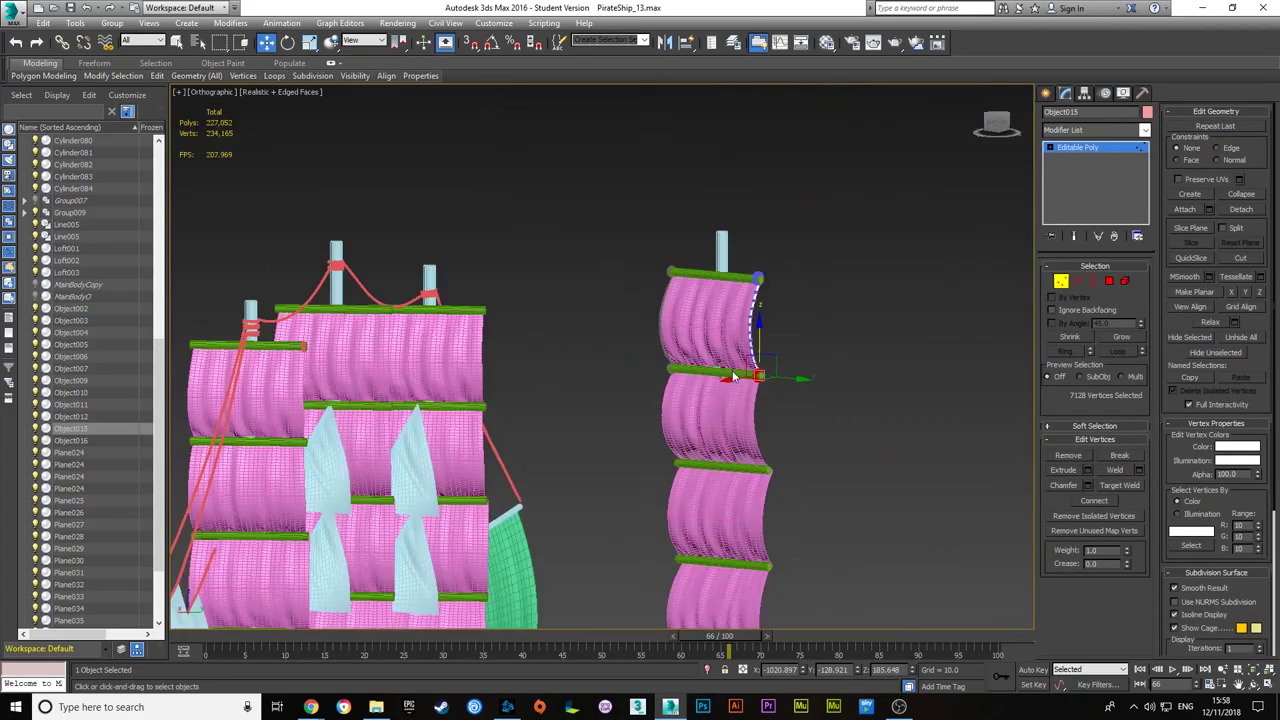
{"action": "scroll", "coordinate": [564, 431], "scroll_direction": "down", "scroll_amount": 3}
{"action": "left_click_drag", "start_coordinate": [760, 240], "coordinate": [814, 460]}
{"action": "key", "text": "alt+q"}
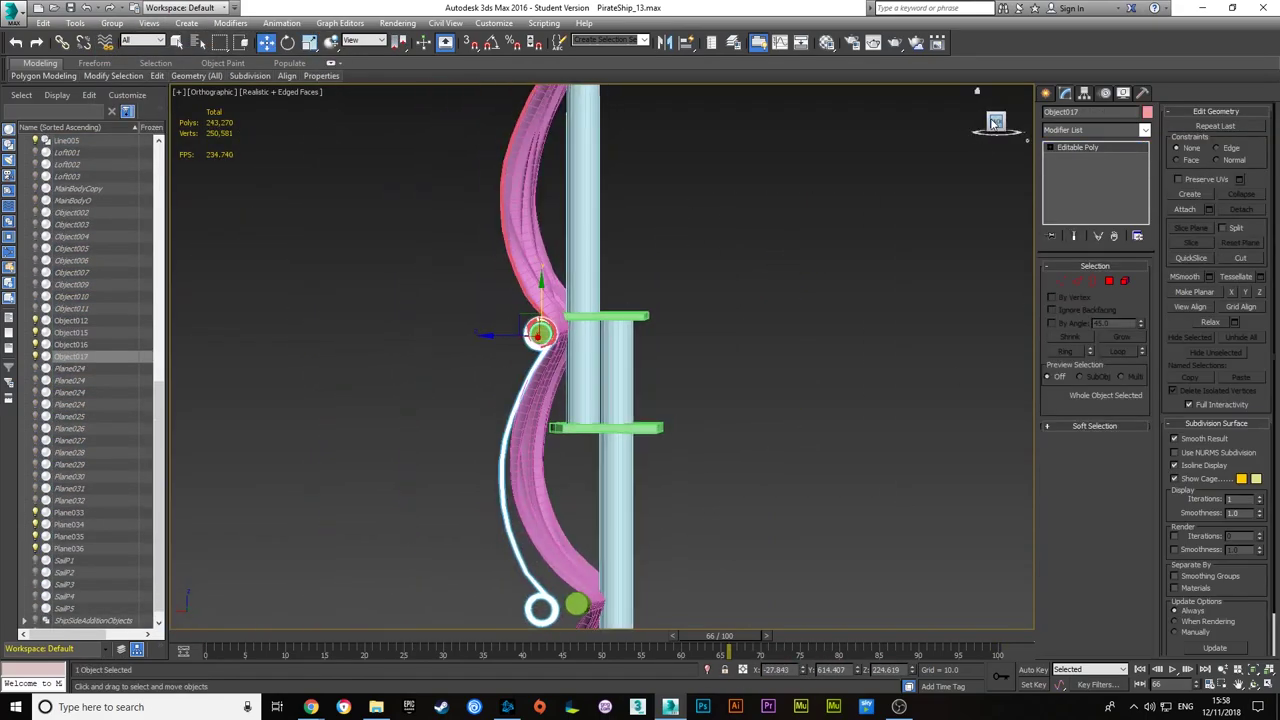
- Set the rope's edge chamfer to 10 segments and inspect the rounded result
{"action": "left_click", "coordinate": [995, 121]}
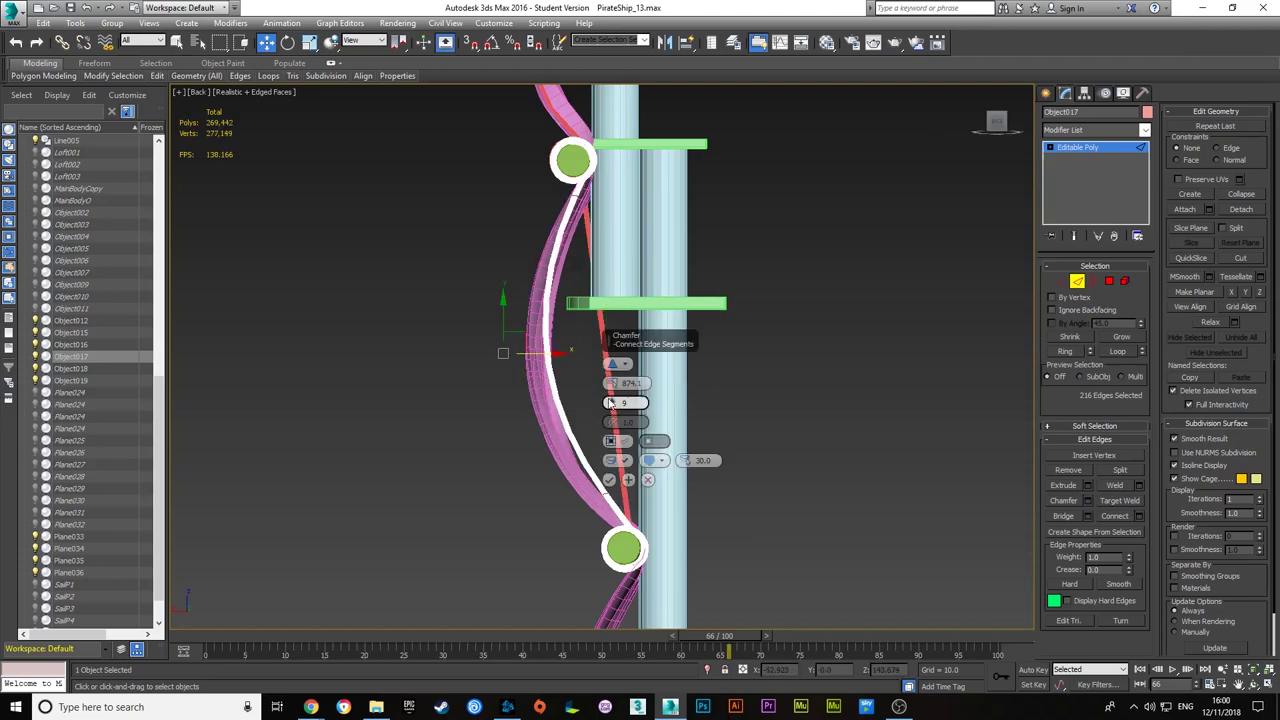
{"action": "type", "text": "10"}
{"action": "middle_click_drag", "start_coordinate": [541, 345], "coordinate": [458, 342], "text": "alt"}
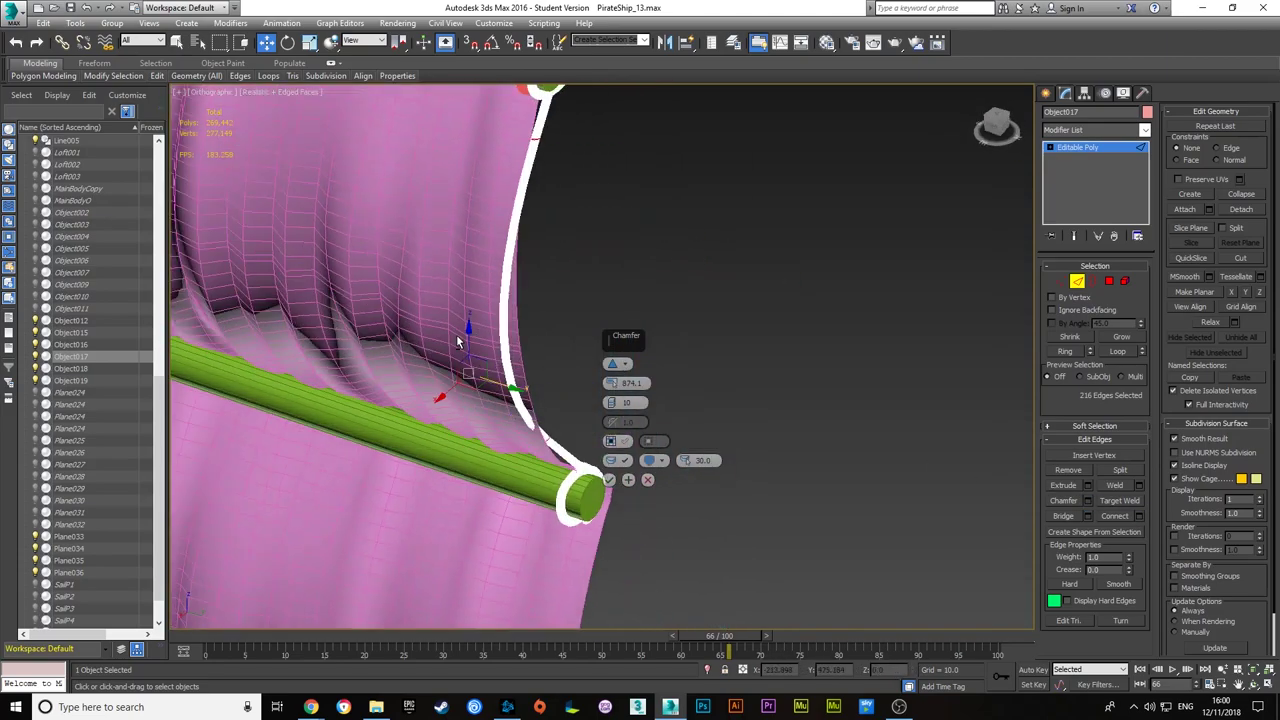
{"action": "left_click_drag", "start_coordinate": [996, 128], "coordinate": [994, 122]}
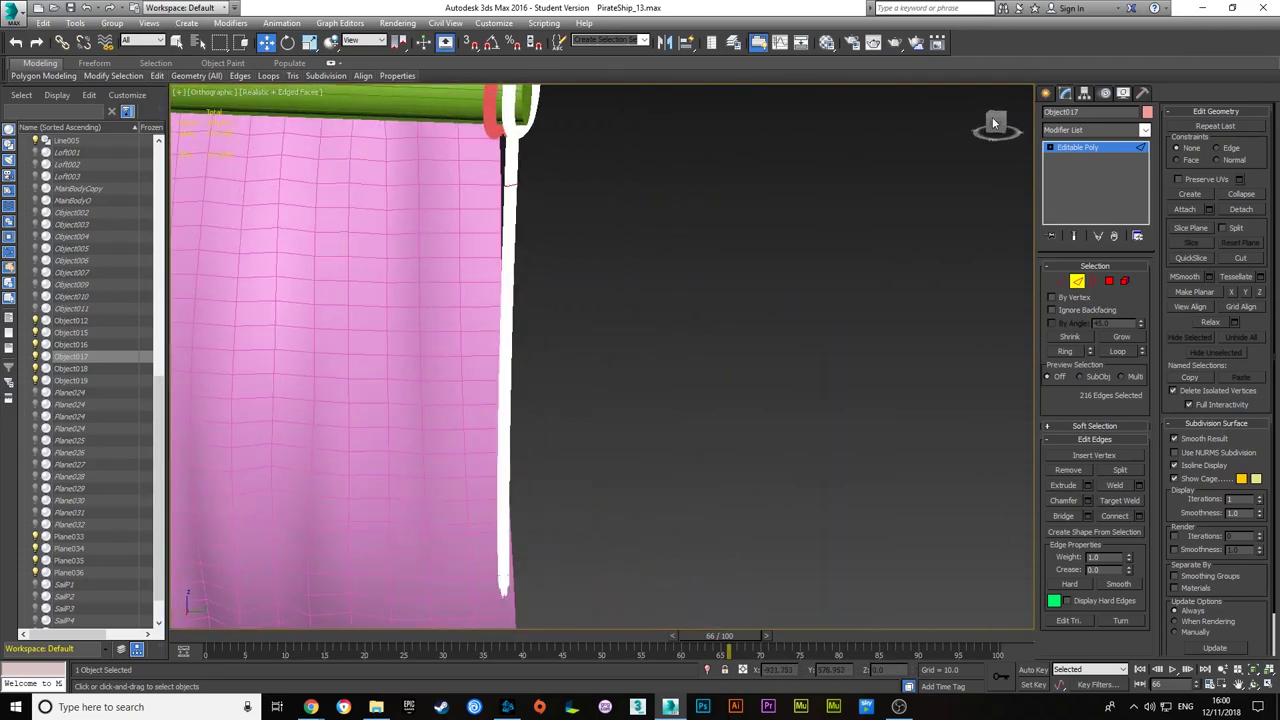
{"action": "left_click", "coordinate": [994, 122]}
{"action": "key", "text": "1"}
{"action": "mouse_move", "coordinate": [507, 158]}
{"action": "middle_mouse_down", "text": "alt"}
{"action": "mouse_move", "coordinate": [314, 275]}
{"action": "mouse_move", "coordinate": [488, 263]}
{"action": "middle_mouse_up", "text": "alt"}
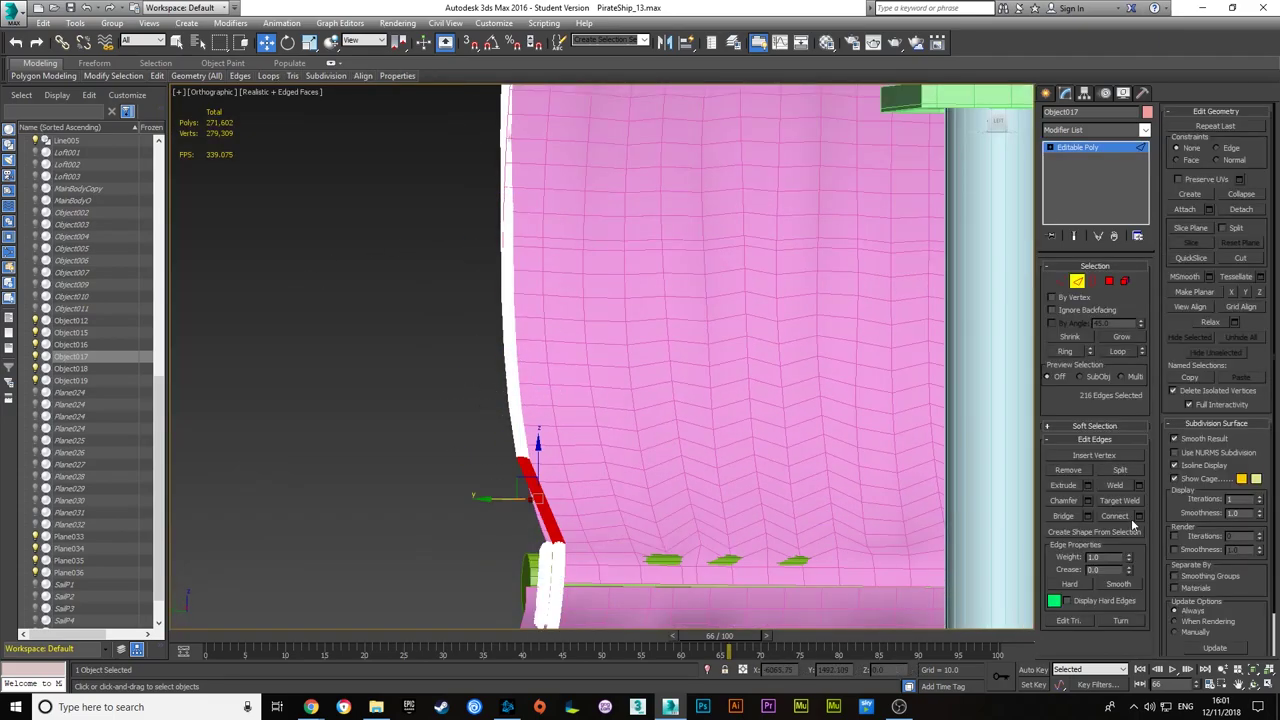
- Check the rope ring at the spar end from left, side and back views
{"action": "key", "text": "l"}
{"action": "key", "text": "1"}
{"action": "scroll", "coordinate": [575, 268], "scroll_direction": "down", "scroll_amount": 2}
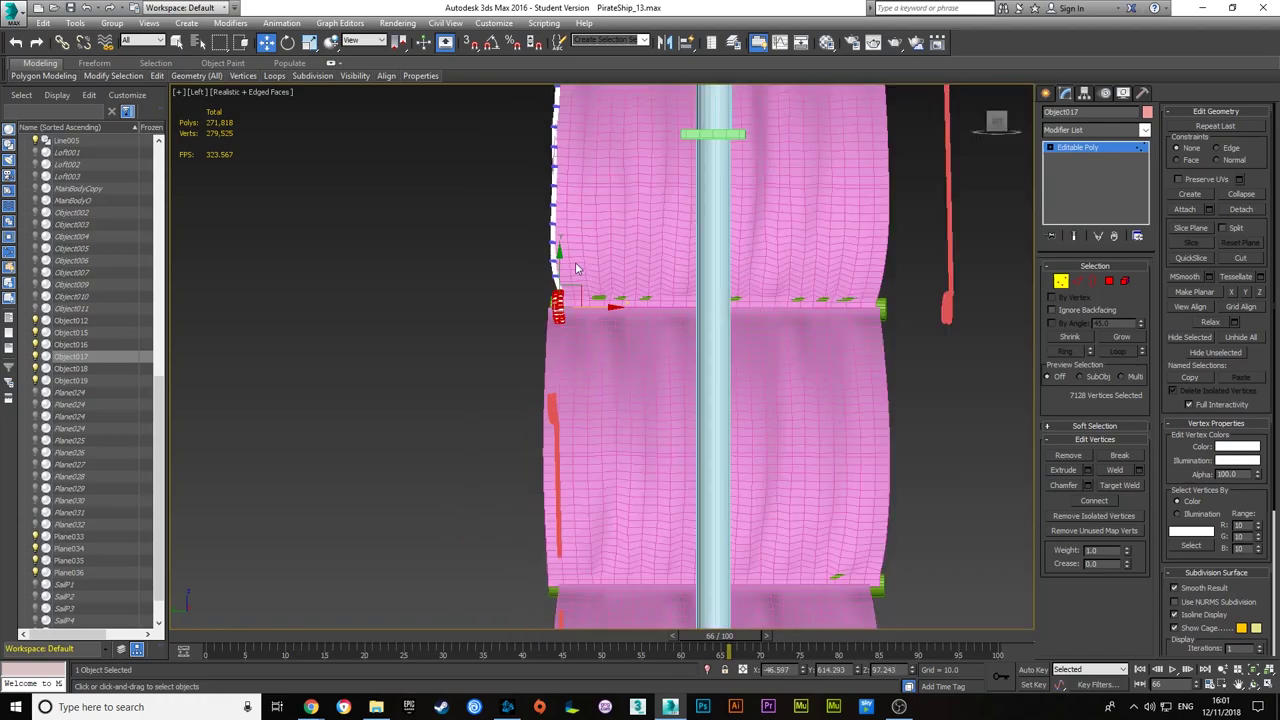
{"action": "key", "text": "shift+z"}
{"action": "key", "text": "shift+z"}
{"action": "key", "text": "shift+z"}
{"action": "key", "text": "shift+z"}
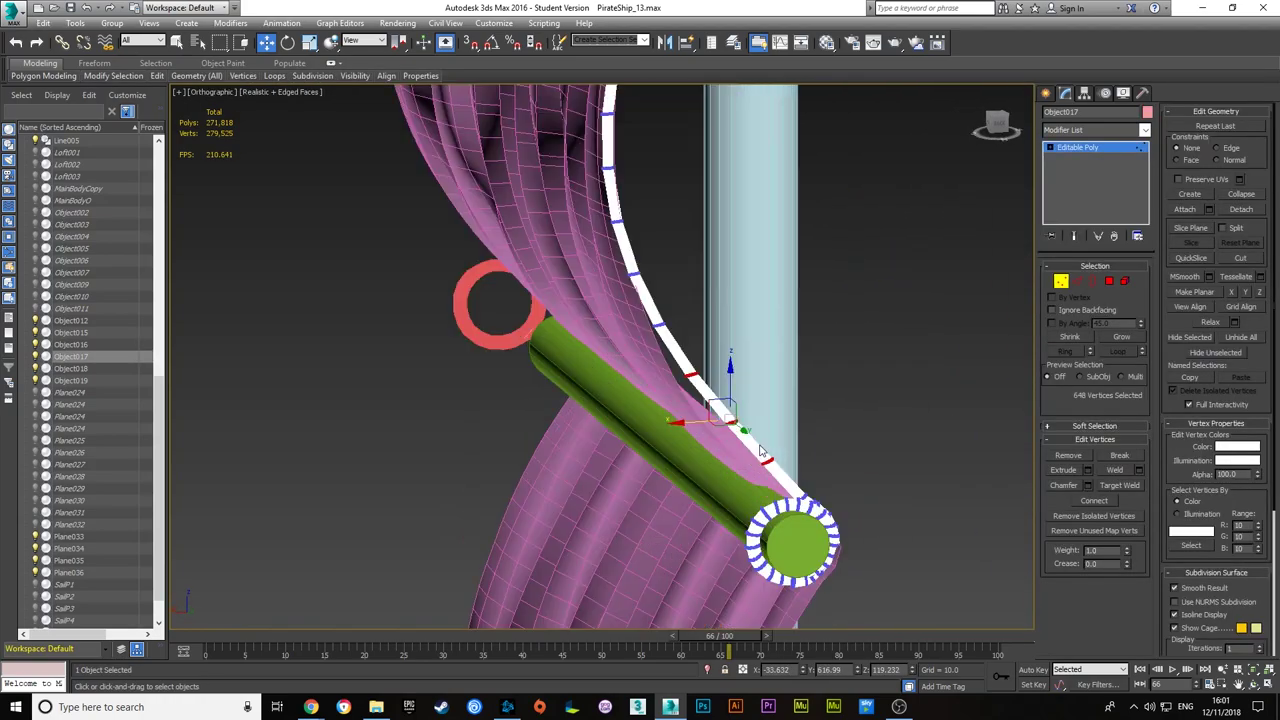
{"action": "key", "text": "shift+z"}
{"action": "key", "text": "shift+z"}
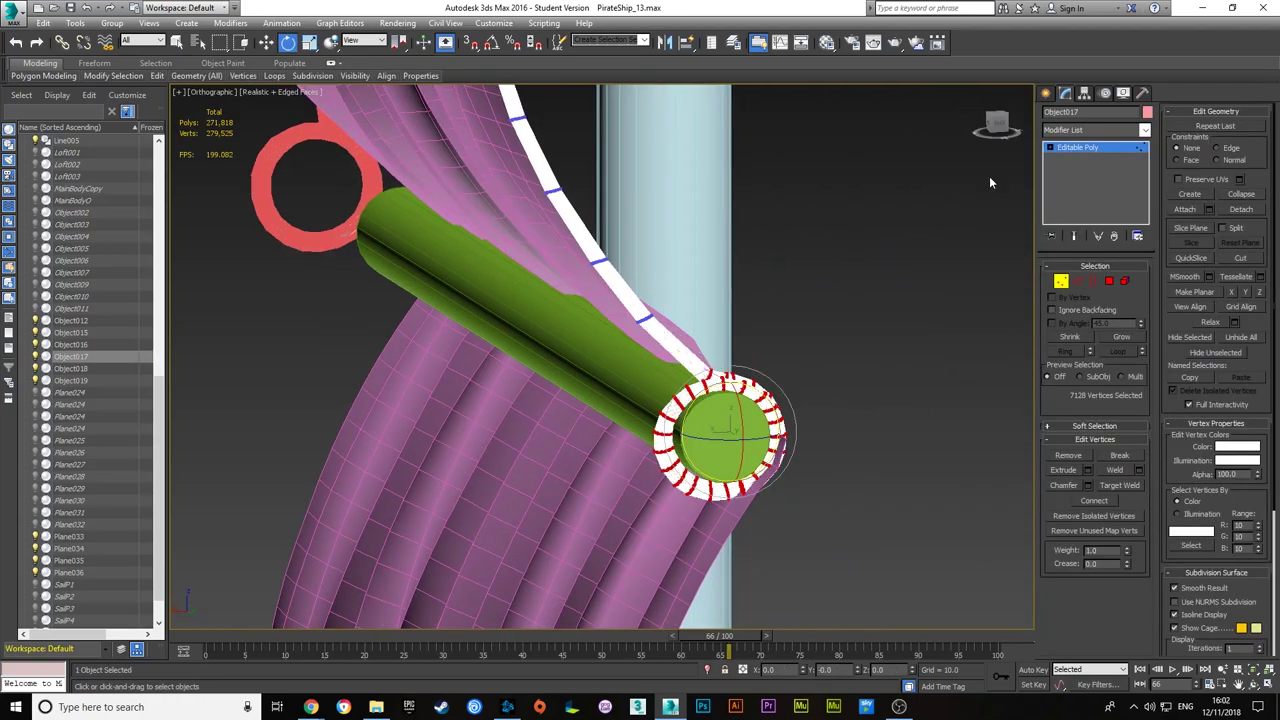
{"action": "key", "text": "shift+z"}
{"action": "key", "text": "shift+z"}
{"action": "key", "text": "shift+z"}
{"action": "key", "text": "shift+z"}
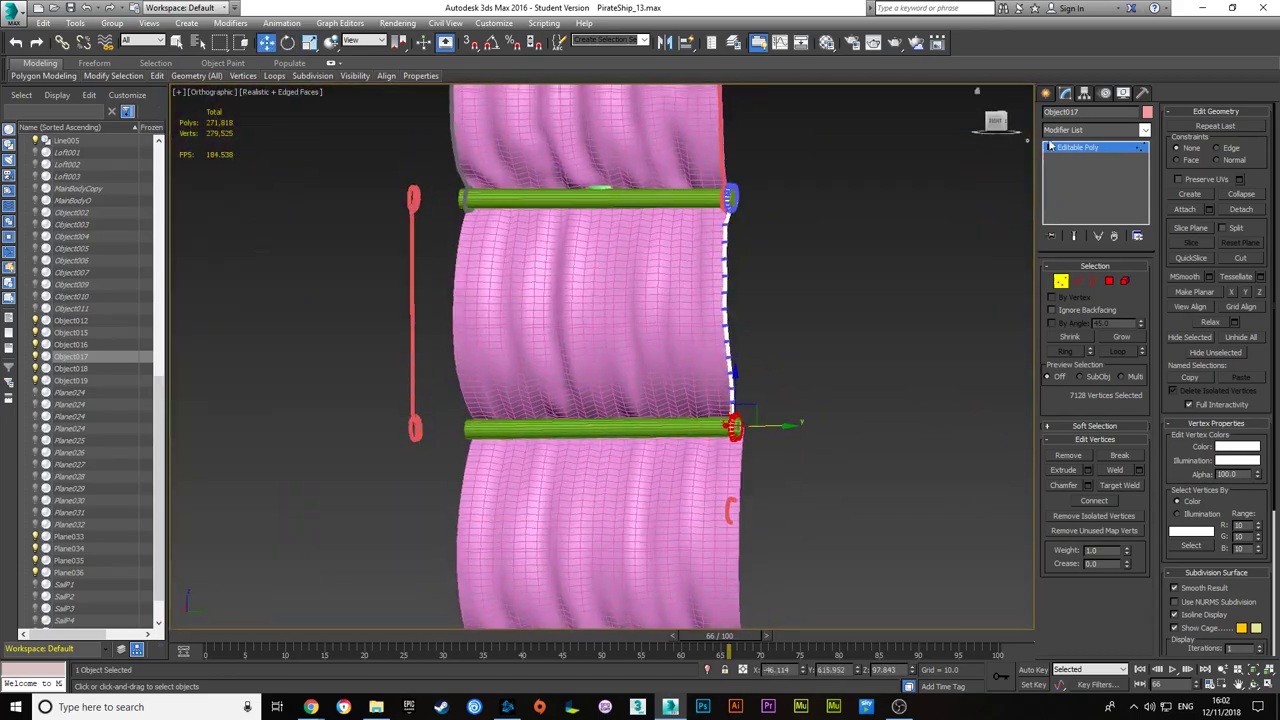
{"action": "key", "text": "shift+z"}
{"action": "key", "text": "shift+z"}
{"action": "key", "text": "shift+z"}
{"action": "key", "text": "shift+z"}
{"action": "key", "text": "shift+z"}
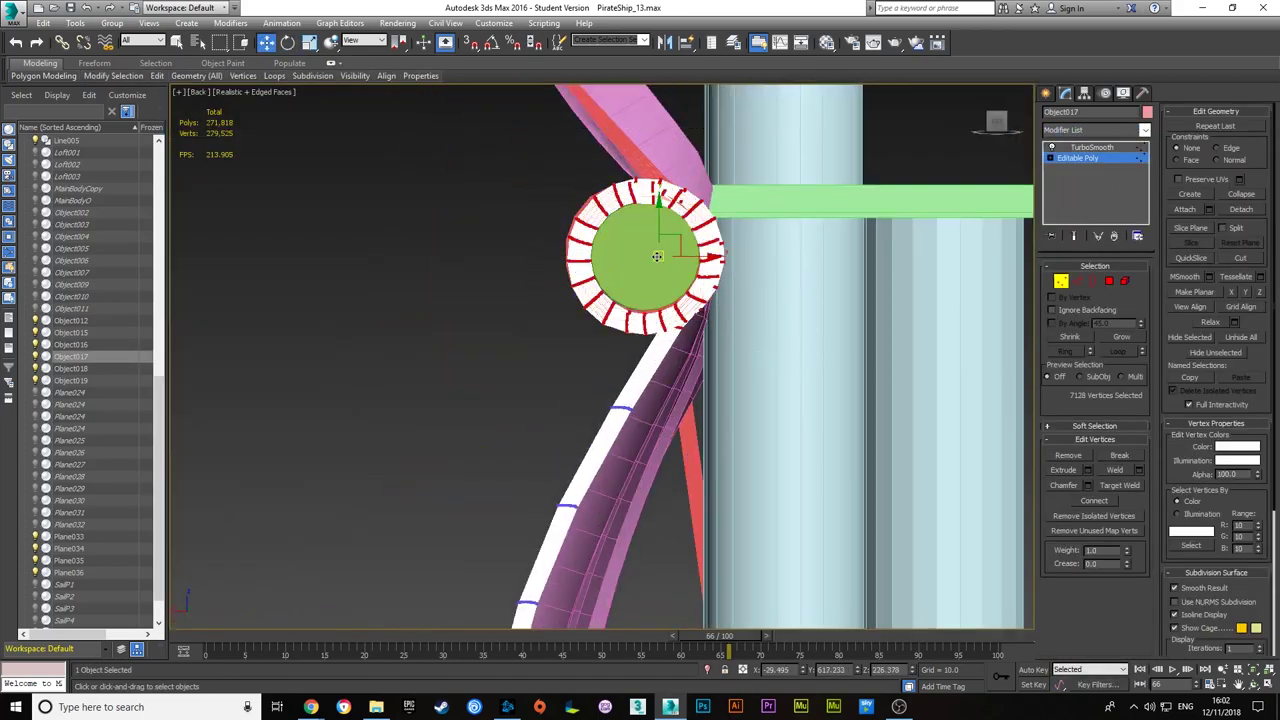
{"action": "key", "text": "shift+z"}
- Remove the test TurboSmooth from the rope and reframe on the ring, spar and sail
{"action": "key", "text": "shift+z"}
{"action": "key", "text": "1"}
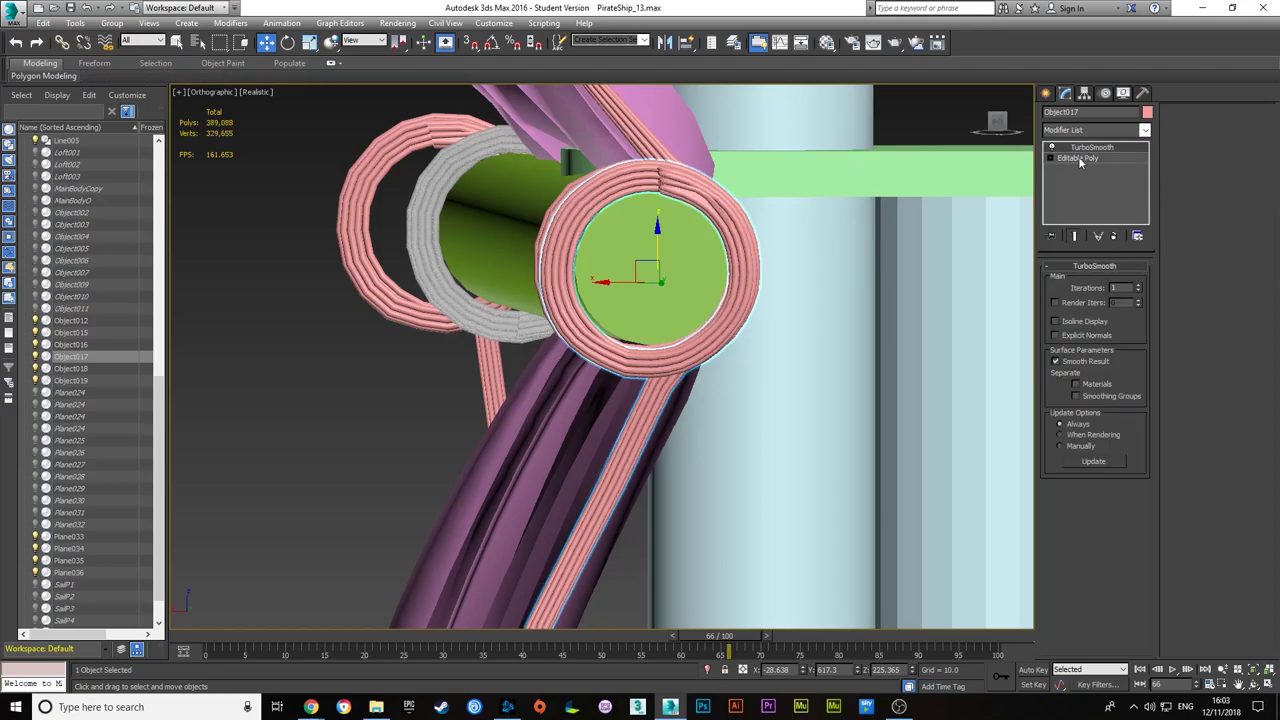
{"action": "key", "text": "ctrl+z"}
{"action": "key", "text": "shift+z"}
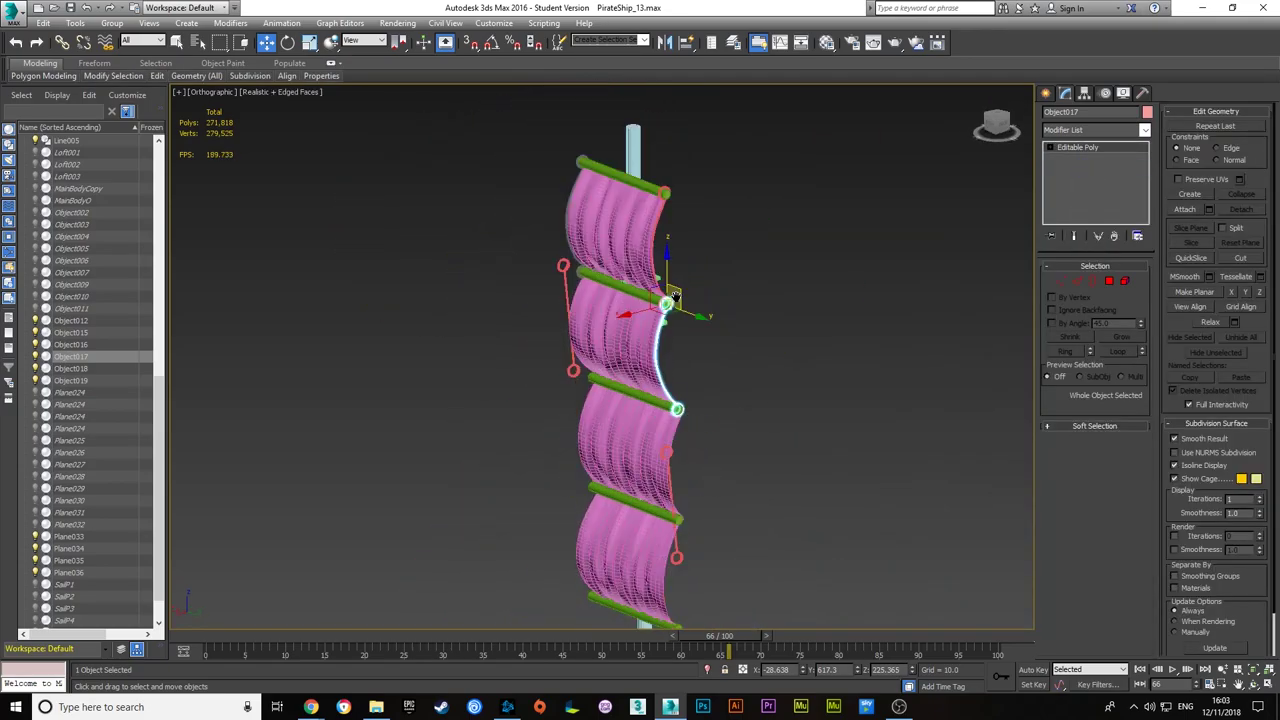
{"action": "key", "text": "z"}
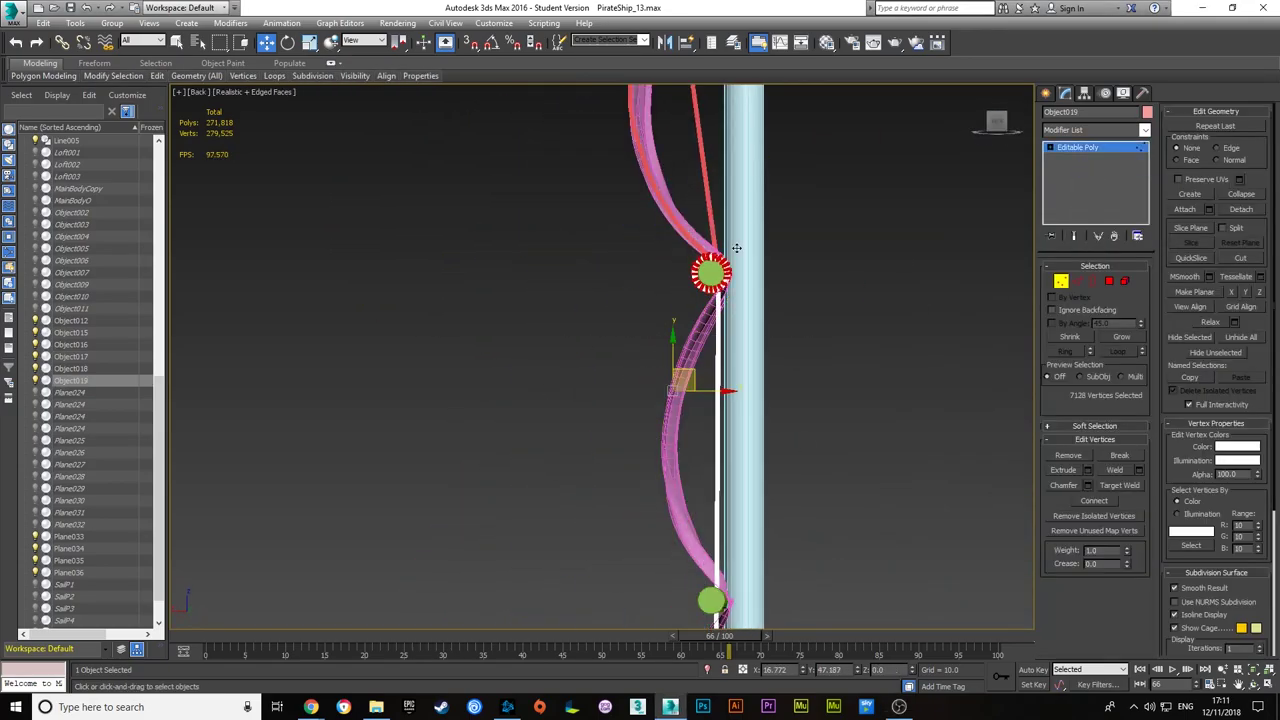
{"action": "key", "text": "shift+z"}
{"action": "key", "text": "shift+z"}
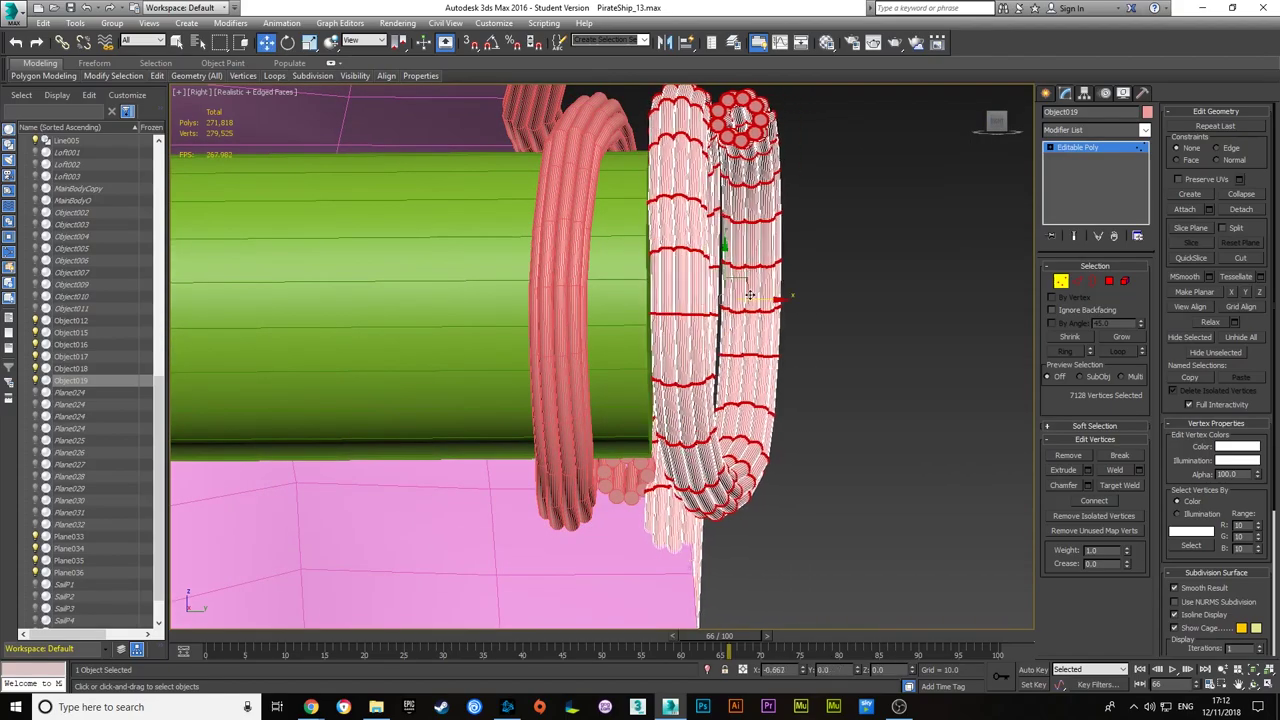
{"action": "key", "text": "shift+z"}
{"action": "key", "text": "shift+z"}
{"action": "key", "text": "shift+z"}
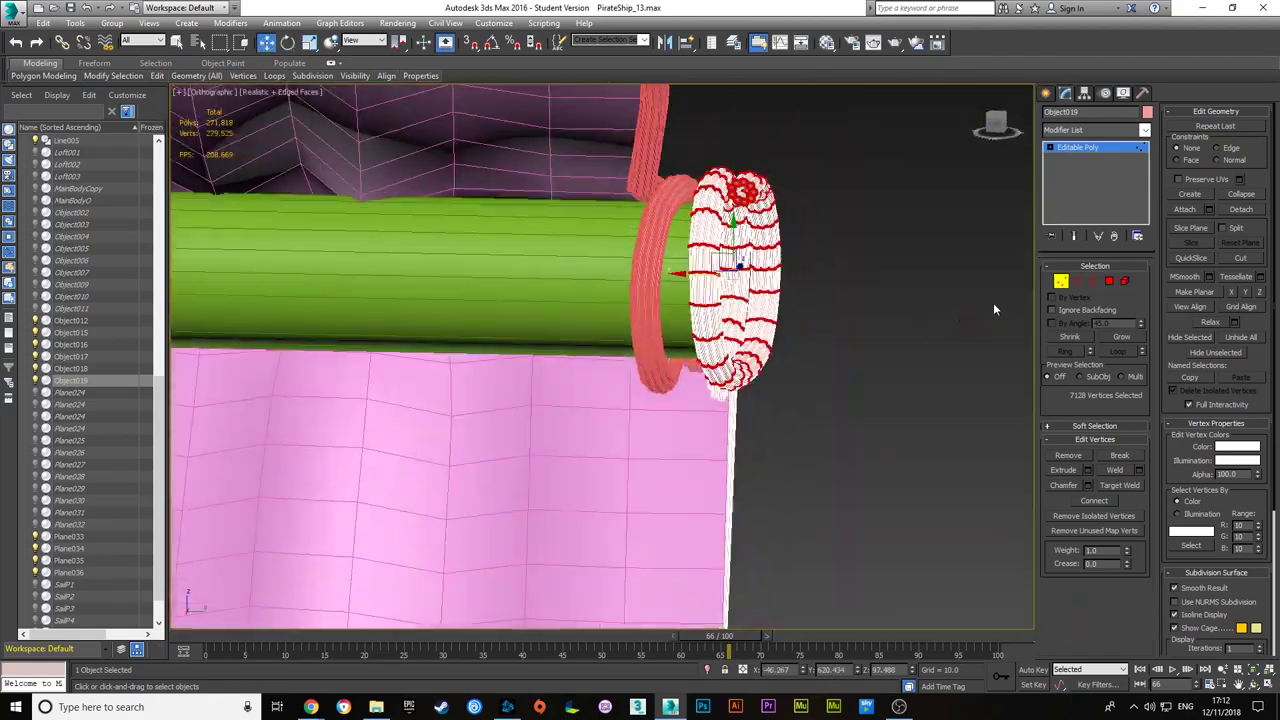
{"action": "key", "text": "shift+z"}
{"action": "key", "text": "ctrl+z"}
- Adjust the rope rings around the spar end, checking close-ups and a wider sail view
{"action": "key", "text": "e"}
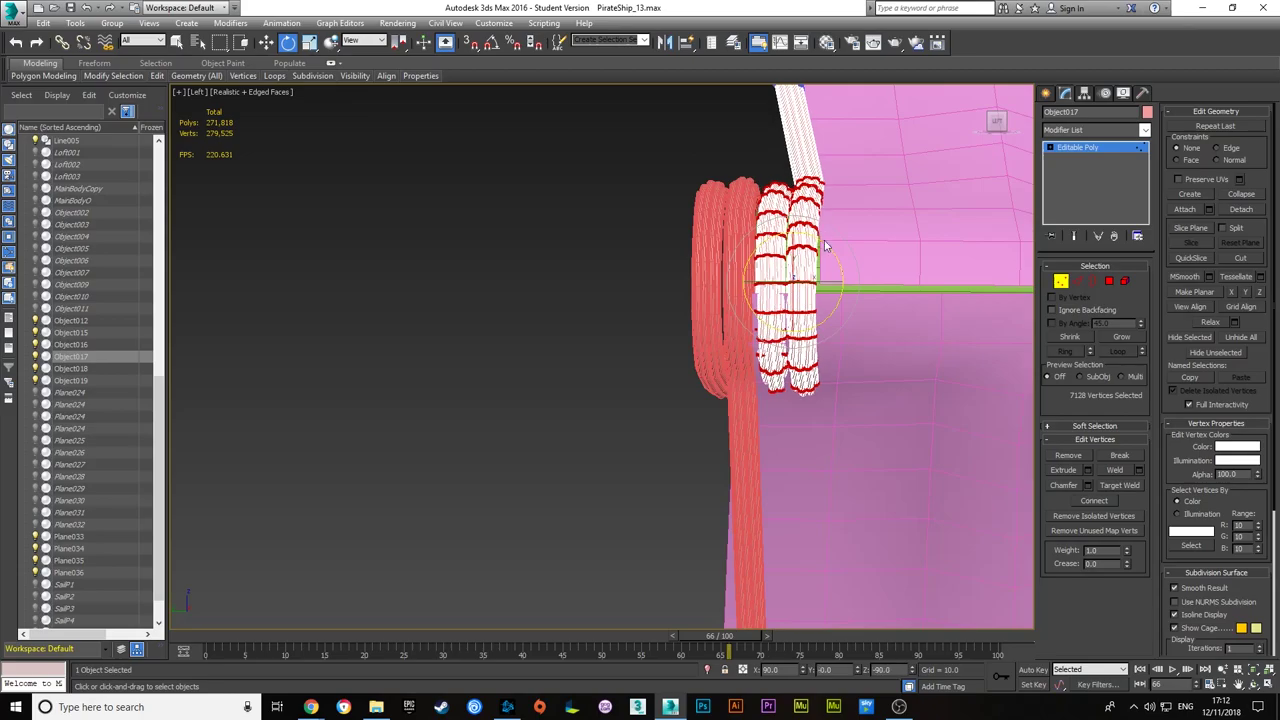
{"action": "key", "text": "w"}
{"action": "key", "text": "shift+z"}
{"action": "key", "text": "shift+z"}
{"action": "key", "text": "shift+z"}
{"action": "key", "text": "shift+z"}
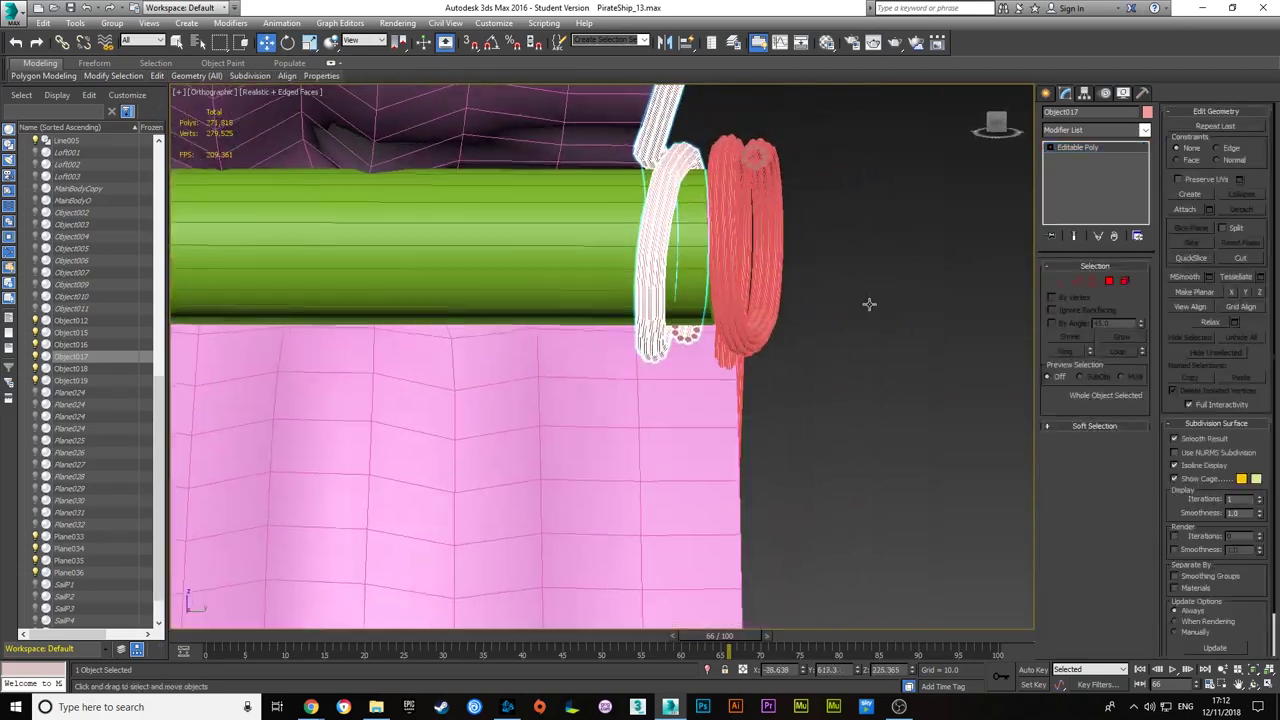
{"action": "key", "text": "shift+z"}
{"action": "key", "text": "shift+z"}
{"action": "key", "text": "shift+z"}
{"action": "key", "text": "shift+z"}
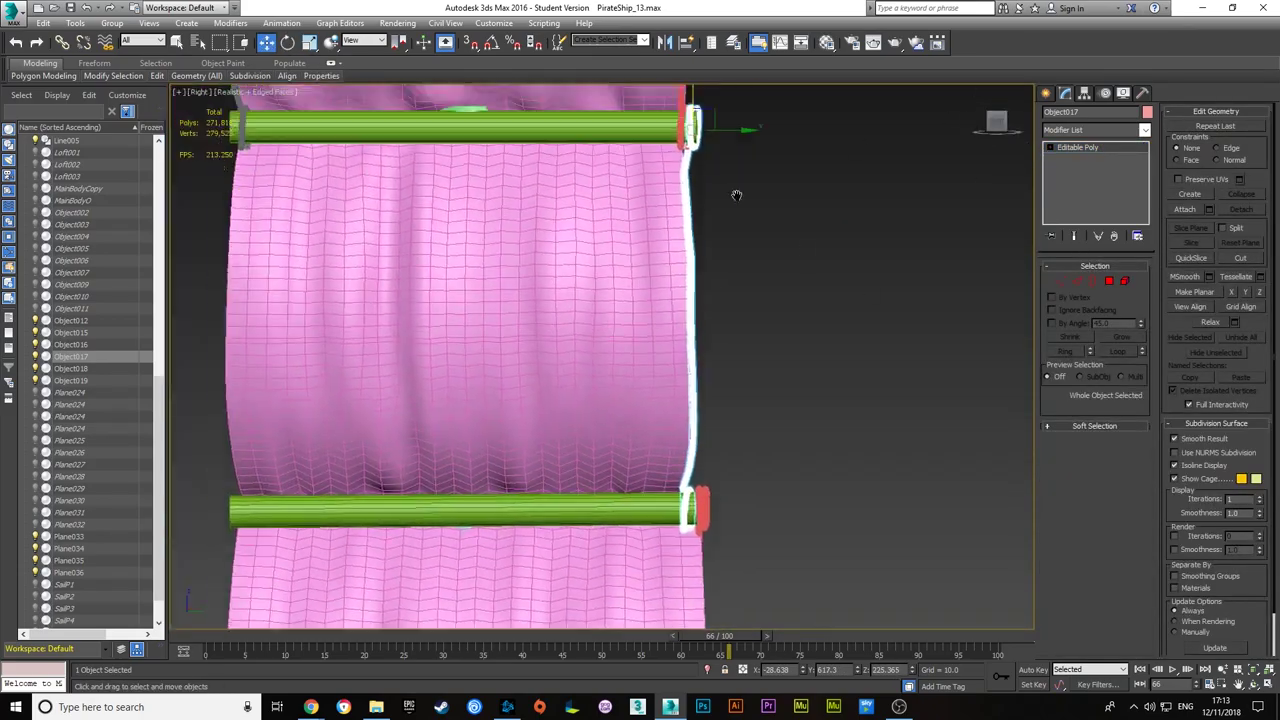
{"action": "key", "text": "shift+z"}
{"action": "key", "text": "shift+z"}
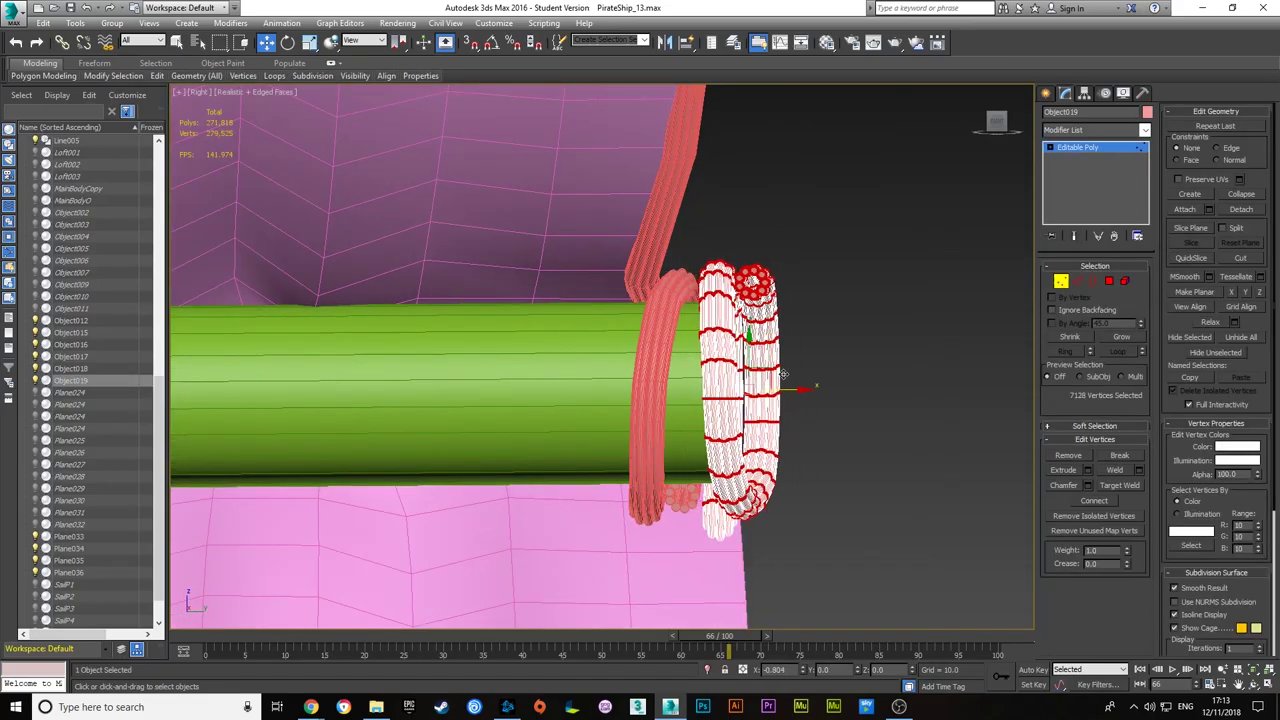
{"action": "key", "text": "shift+z"}
{"action": "key", "text": "shift+z"}
{"action": "key", "text": "shift+z"}
{"action": "key", "text": "shift+z"}
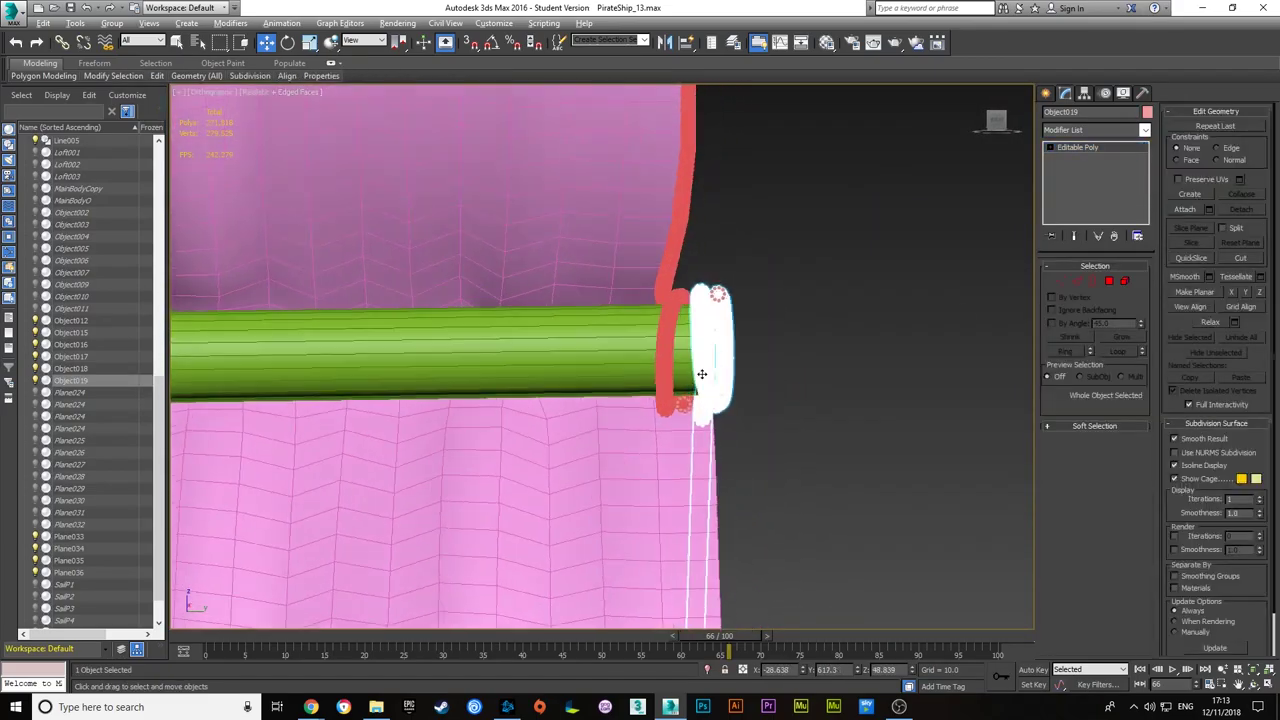
{"action": "key", "text": "shift+z"}
{"action": "key", "text": "shift+z"}
{"action": "key", "text": "shift+z"}
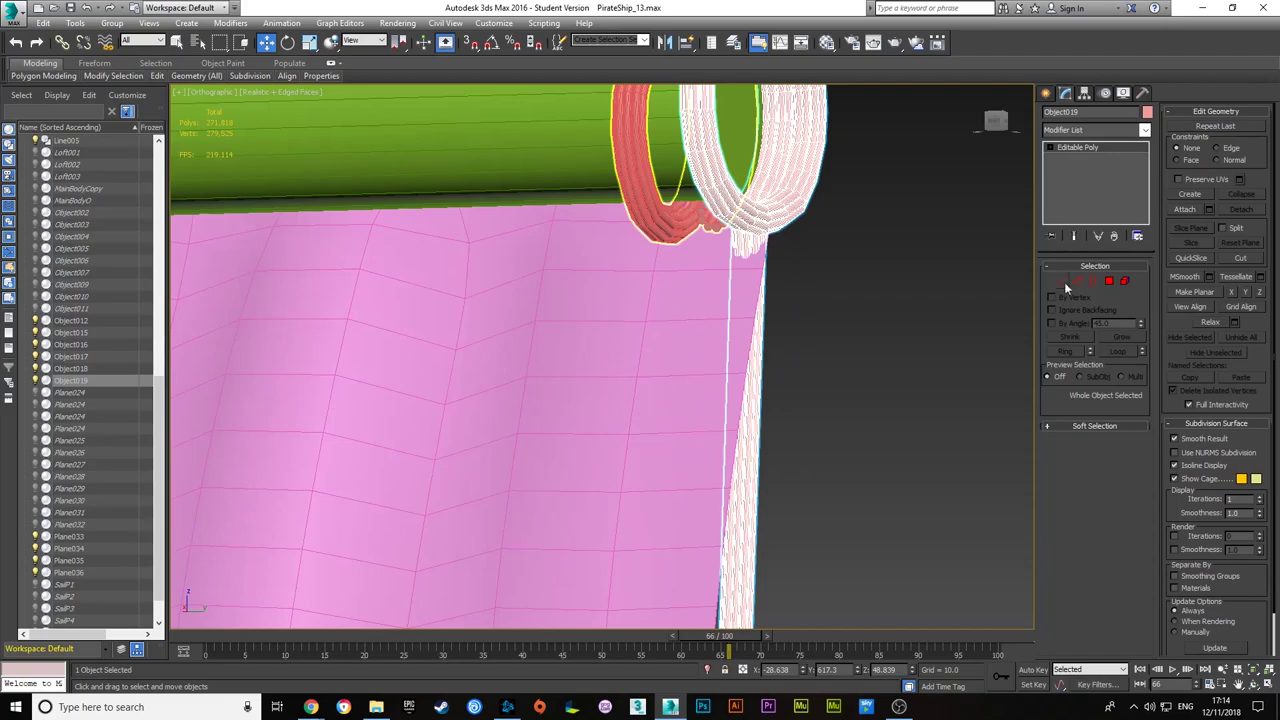
{"action": "key", "text": "shift+z"}
{"action": "key", "text": "shift+z"}
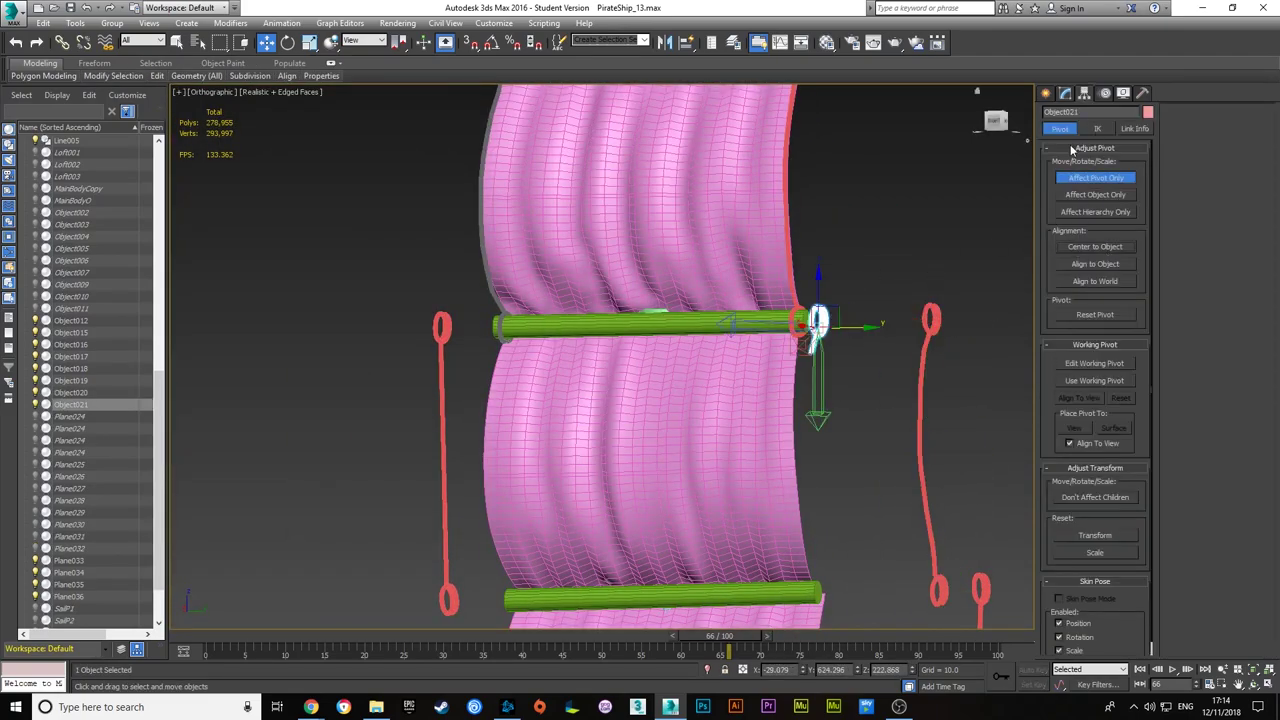
- Mirror a copy of the rope ring, then rotate and move it onto the yard end
{"action": "key", "text": "shift+z"}
{"action": "key", "text": "shift+z"}
{"action": "key", "text": "shift+z"}
{"action": "key", "text": "shift+z"}
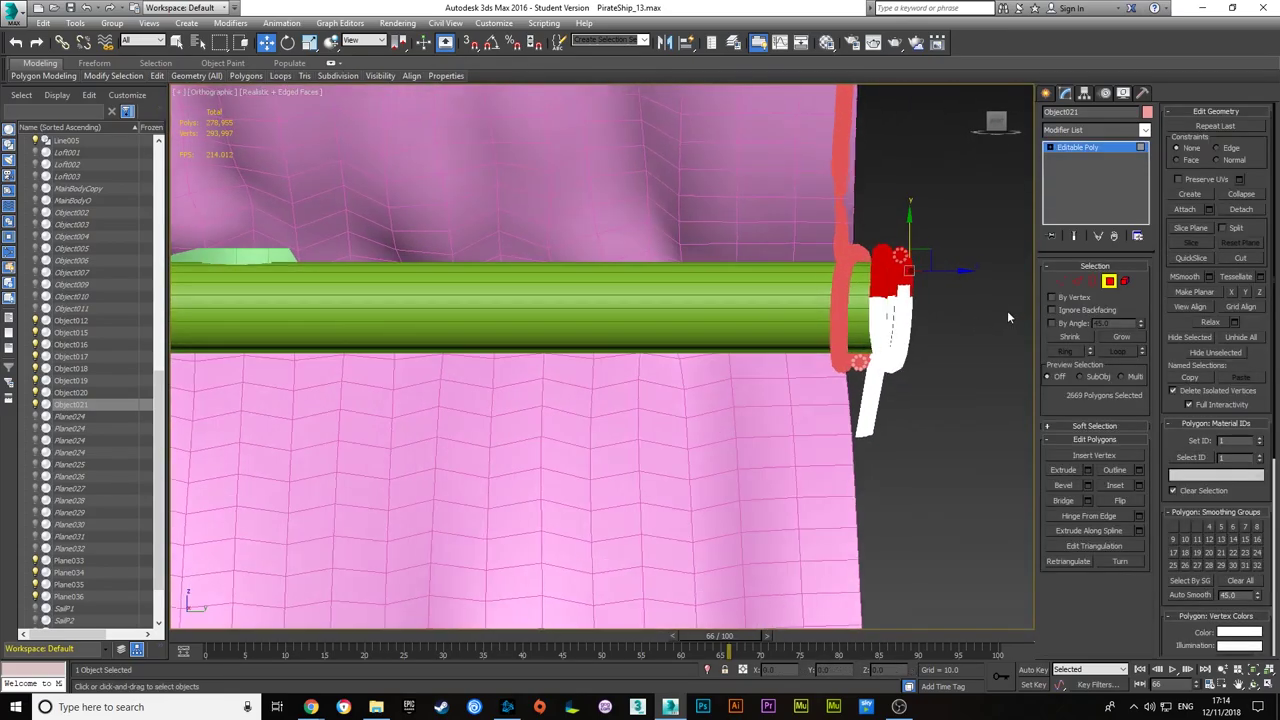
{"action": "key", "text": "shift+z"}
{"action": "left_click", "coordinate": [665, 42]}
{"action": "key", "text": "shift+z"}
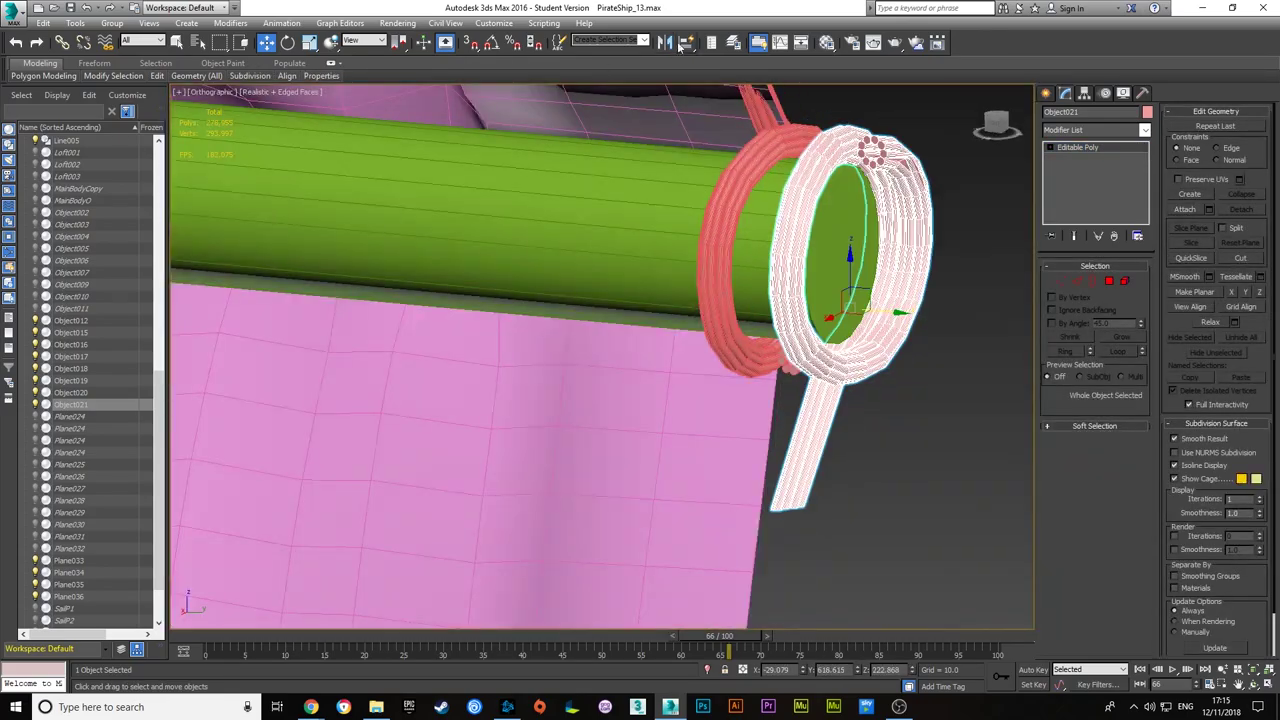
{"action": "left_click", "coordinate": [665, 42]}
{"action": "key", "text": "e"}
{"action": "middle_click_drag", "start_coordinate": [760, 397], "coordinate": [822, 284], "text": "alt"}
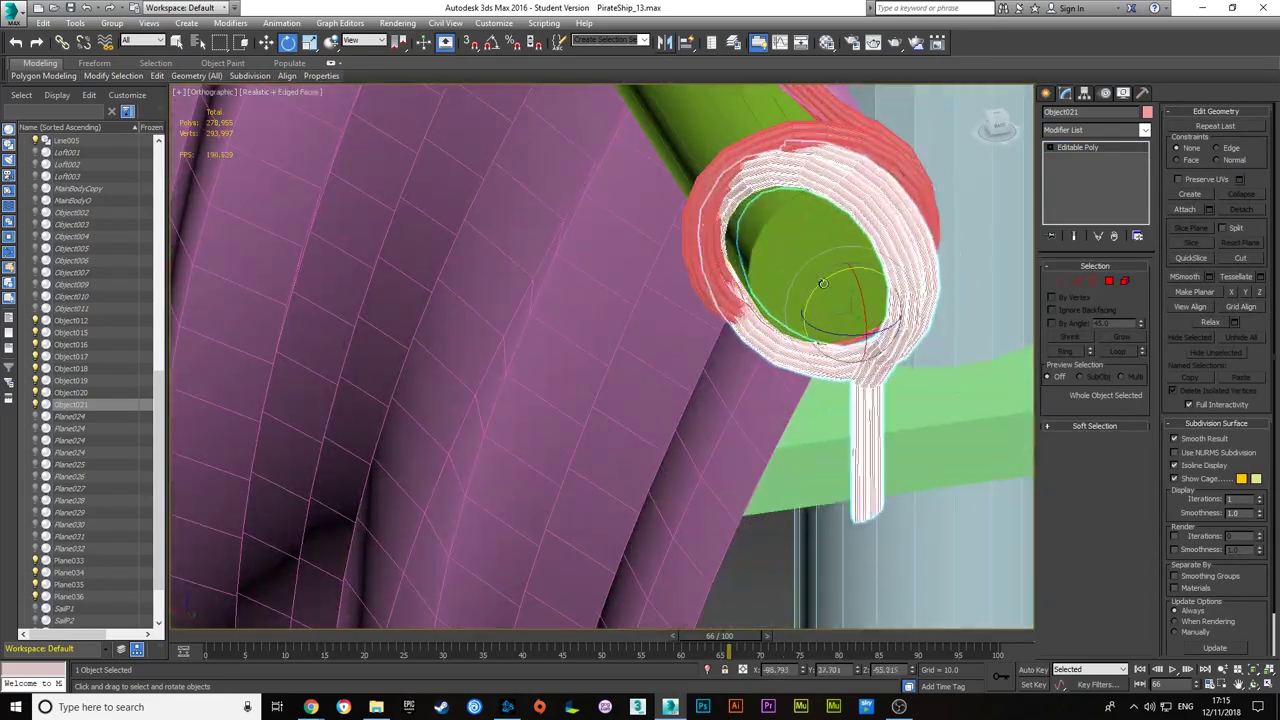
{"action": "middle_click_drag", "start_coordinate": [677, 249], "coordinate": [821, 205], "text": "alt"}
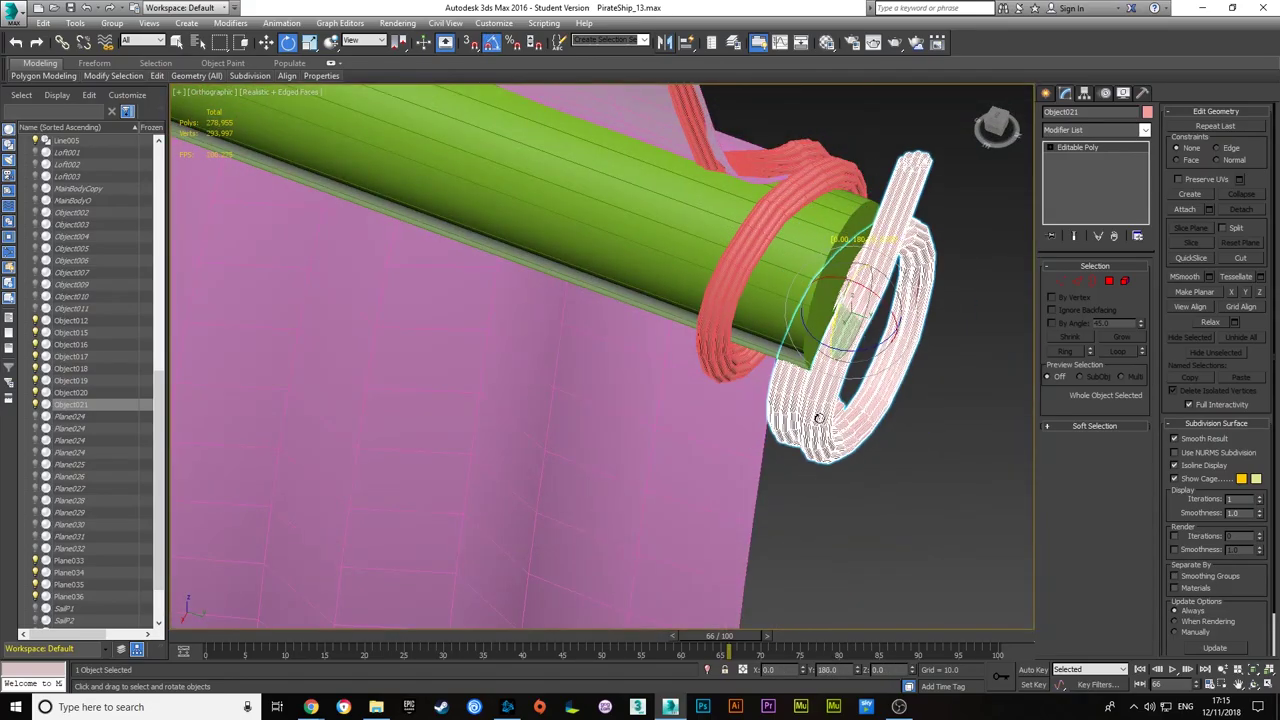
{"action": "mouse_move", "coordinate": [818, 418]}
{"action": "middle_mouse_down", "text": "alt"}
{"action": "mouse_move", "coordinate": [665, 187]}
{"action": "mouse_move", "coordinate": [822, 296]}
{"action": "mouse_move", "coordinate": [763, 512]}
{"action": "mouse_move", "coordinate": [823, 358]}
{"action": "middle_mouse_up", "text": "alt"}
{"action": "key", "text": "w"}
{"action": "key", "text": "e"}
{"action": "key", "text": "w"}
- Attach the other rope ring into the mirrored ring object
{"action": "key", "text": "4"}
{"action": "scroll", "coordinate": [688, 330], "scroll_direction": "up", "scroll_amount": 5}
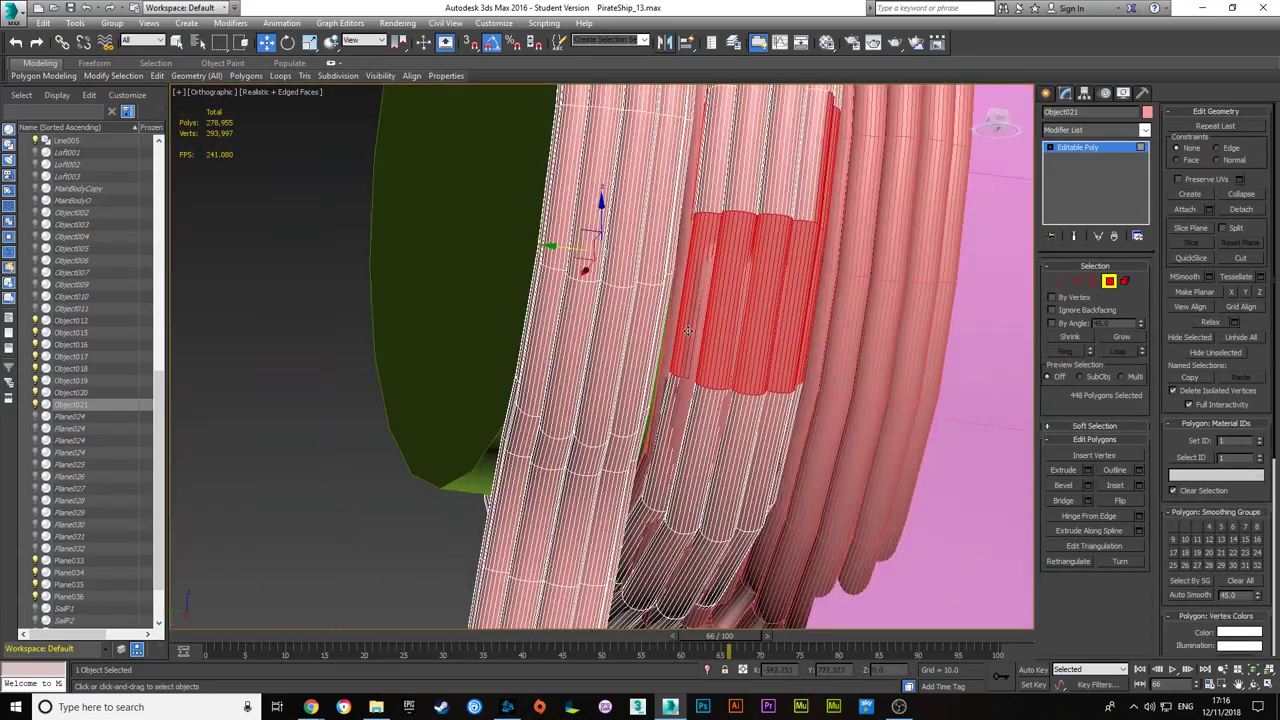
{"action": "mouse_move", "coordinate": [688, 330]}
{"action": "middle_mouse_down", "text": "alt"}
{"action": "mouse_move", "coordinate": [609, 352]}
{"action": "mouse_move", "coordinate": [654, 363]}
{"action": "mouse_move", "coordinate": [706, 428]}
{"action": "mouse_move", "coordinate": [697, 334]}
{"action": "mouse_move", "coordinate": [1107, 297]}
{"action": "mouse_move", "coordinate": [1186, 212]}
{"action": "middle_mouse_up", "text": "alt"}
{"action": "key", "text": "3"}
{"action": "scroll", "coordinate": [609, 352], "scroll_direction": "down", "scroll_amount": 3}
{"action": "left_click", "coordinate": [697, 334]}
{"action": "key", "text": "3"}
{"action": "left_click", "coordinate": [1186, 212]}
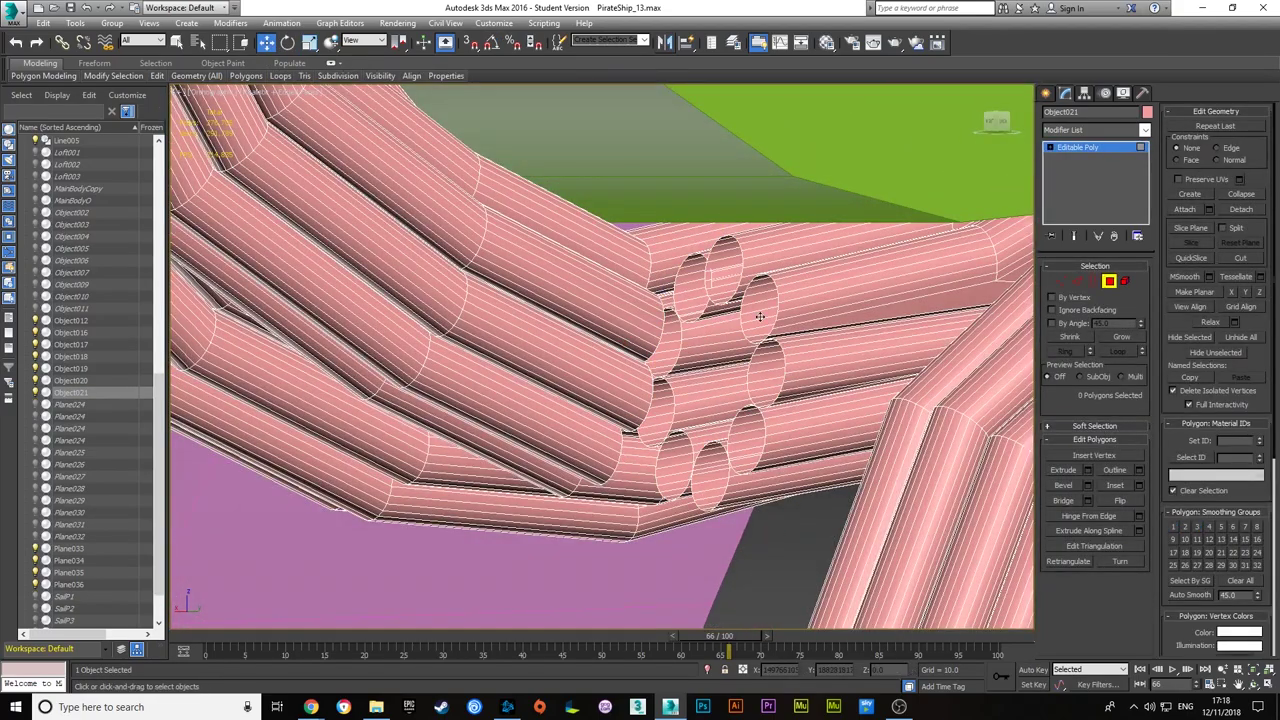
- Select the facing strand ends and Bridge them into the hanging rigging line
{"action": "key", "text": "3"}
{"action": "left_click", "coordinate": [760, 316]}
{"action": "middle_click_drag", "start_coordinate": [760, 316], "coordinate": [628, 399], "text": "alt"}
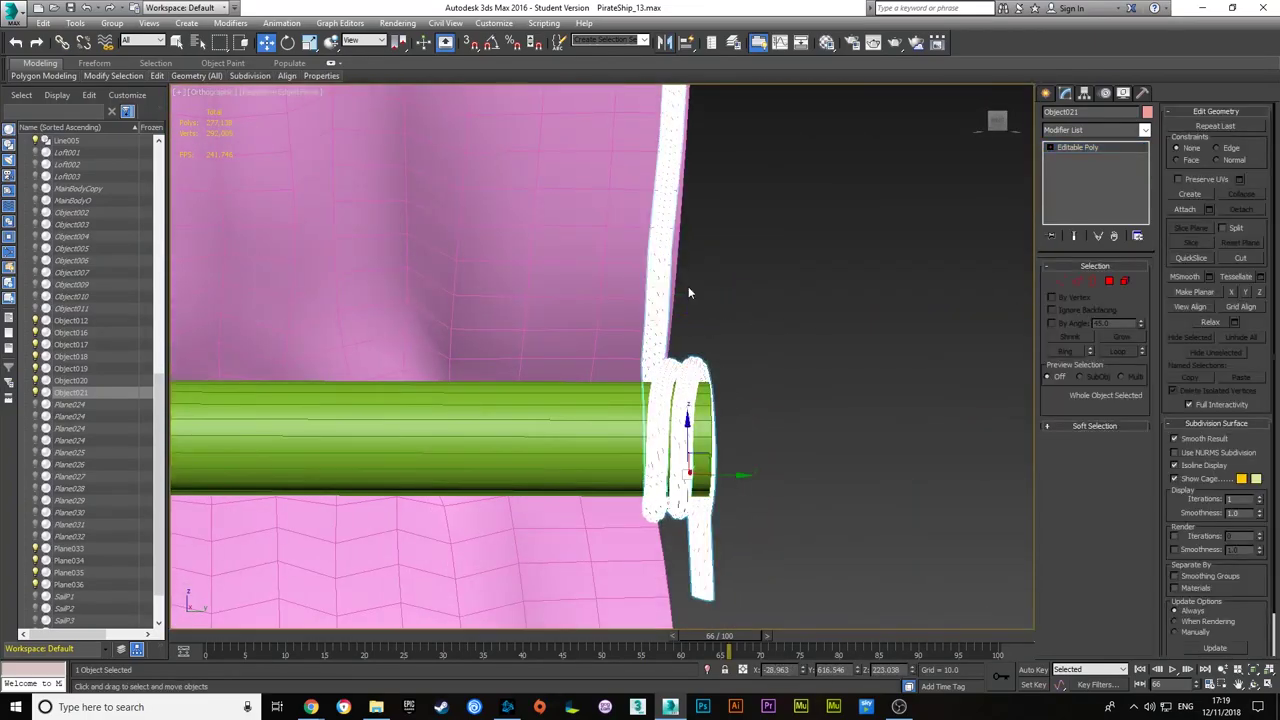
{"action": "scroll", "coordinate": [710, 287], "scroll_direction": "up", "scroll_amount": 3}
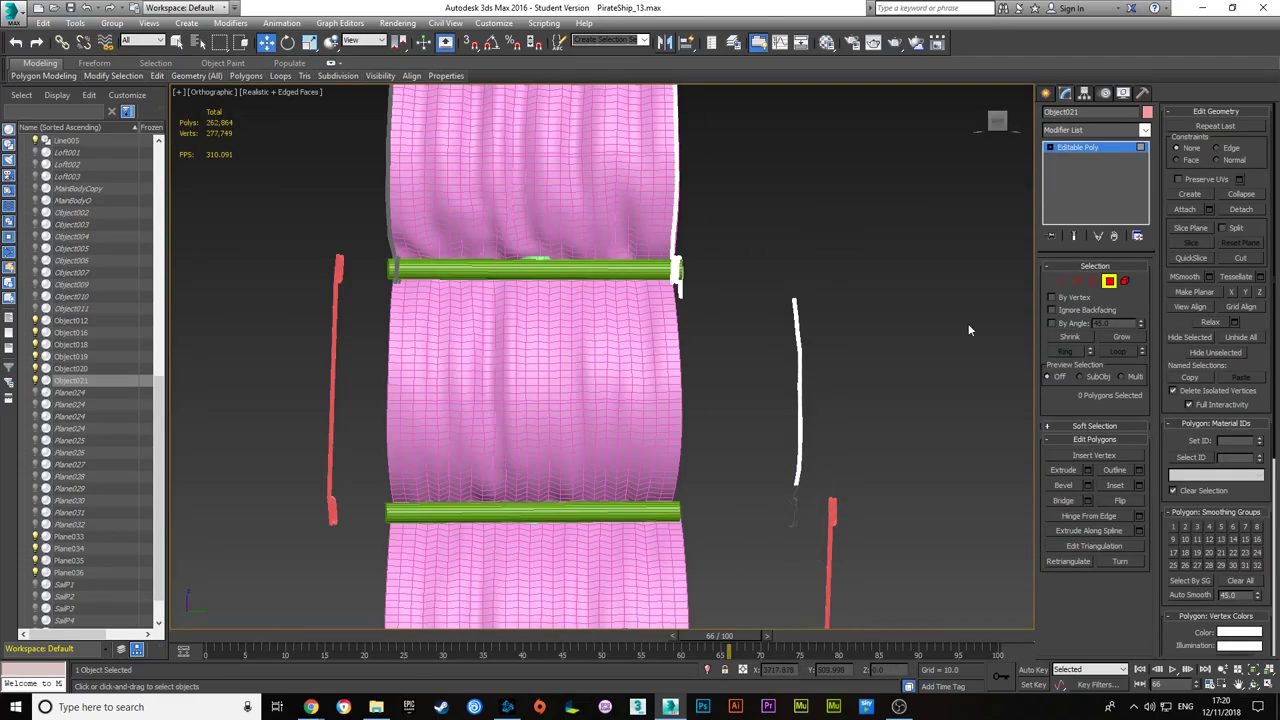
{"action": "left_click_drag", "start_coordinate": [746, 268], "coordinate": [842, 513]}
{"action": "left_click_drag", "start_coordinate": [670, 277], "coordinate": [797, 349]}
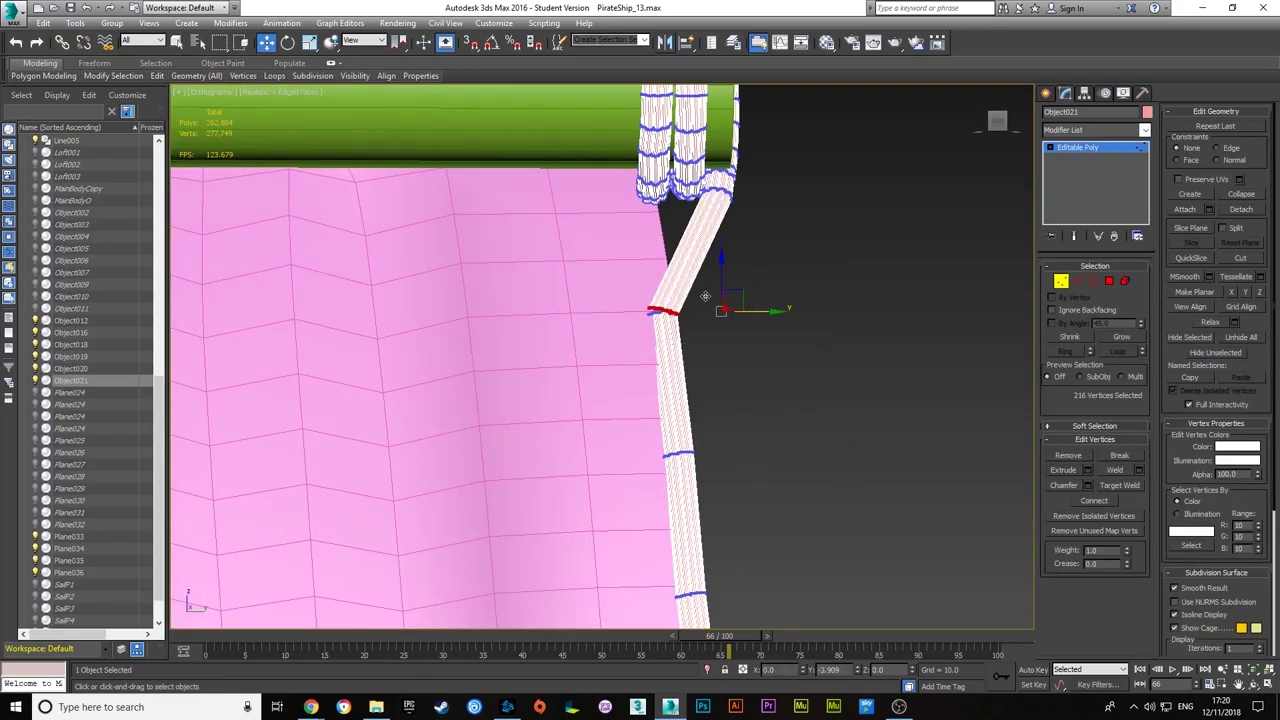
{"action": "key", "text": "e"}
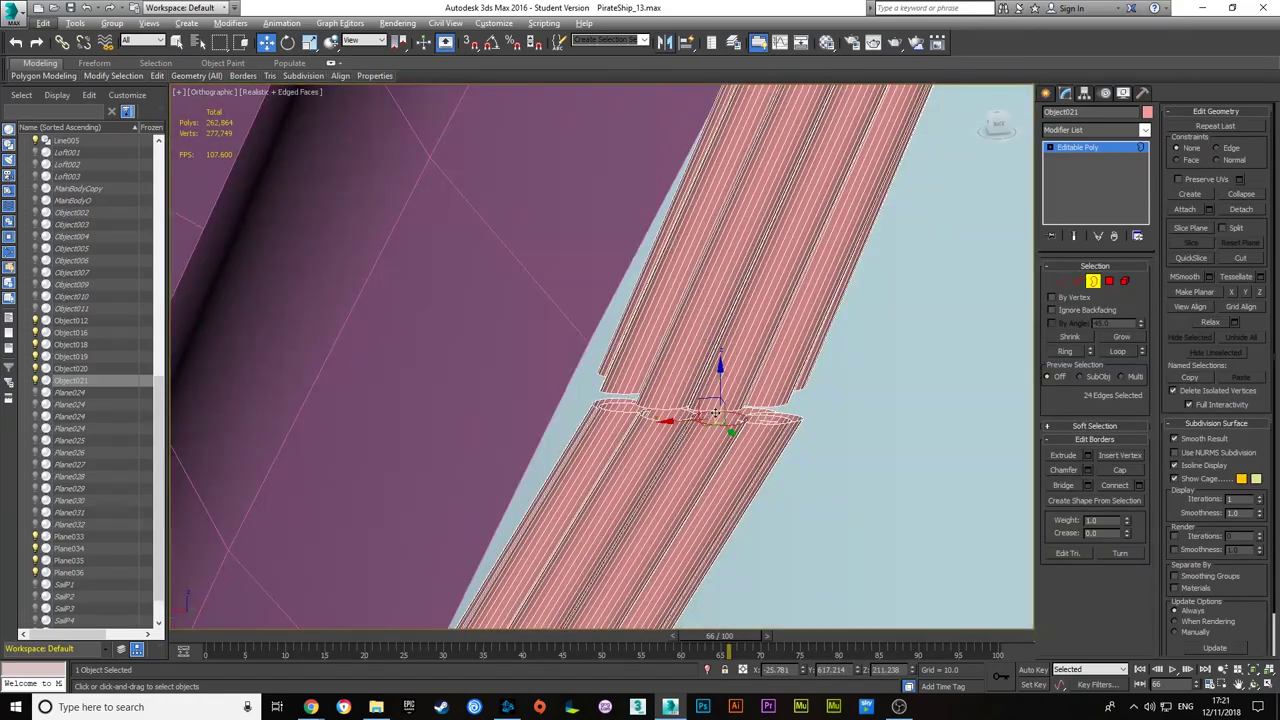
{"action": "middle_click_drag", "start_coordinate": [715, 412], "coordinate": [762, 408], "text": "alt"}
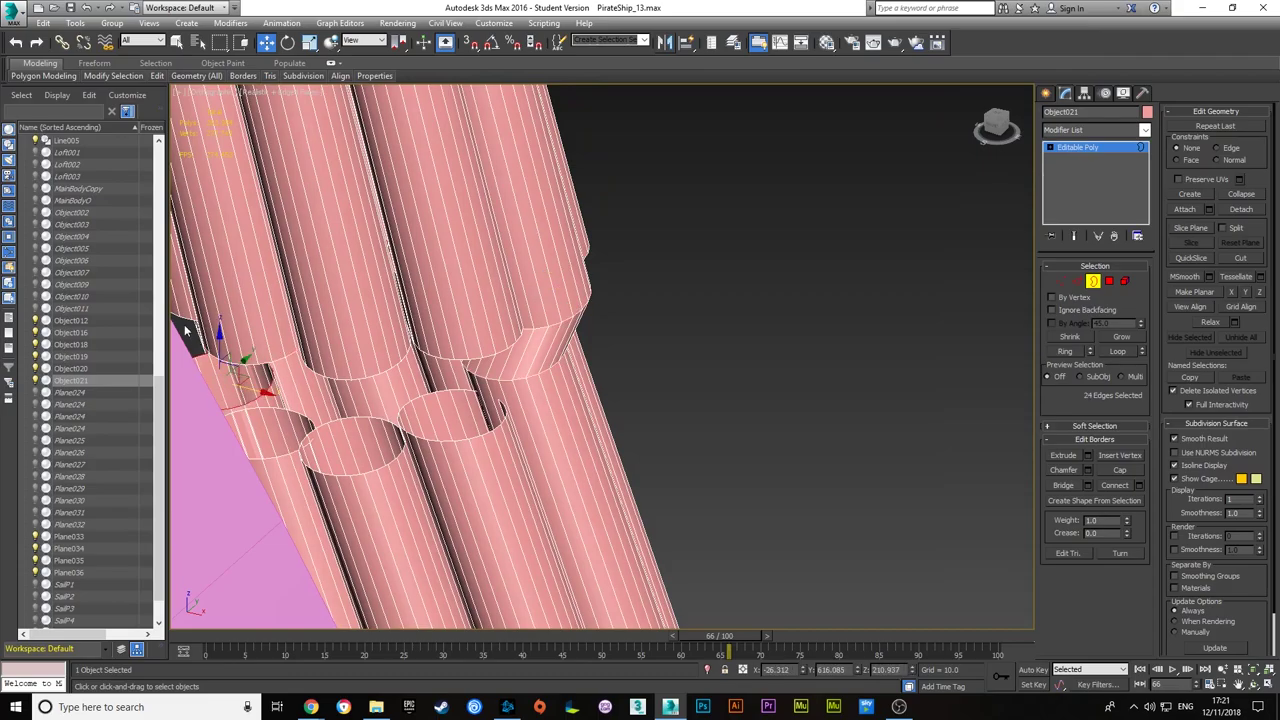
{"action": "left_click", "coordinate": [1065, 486]}
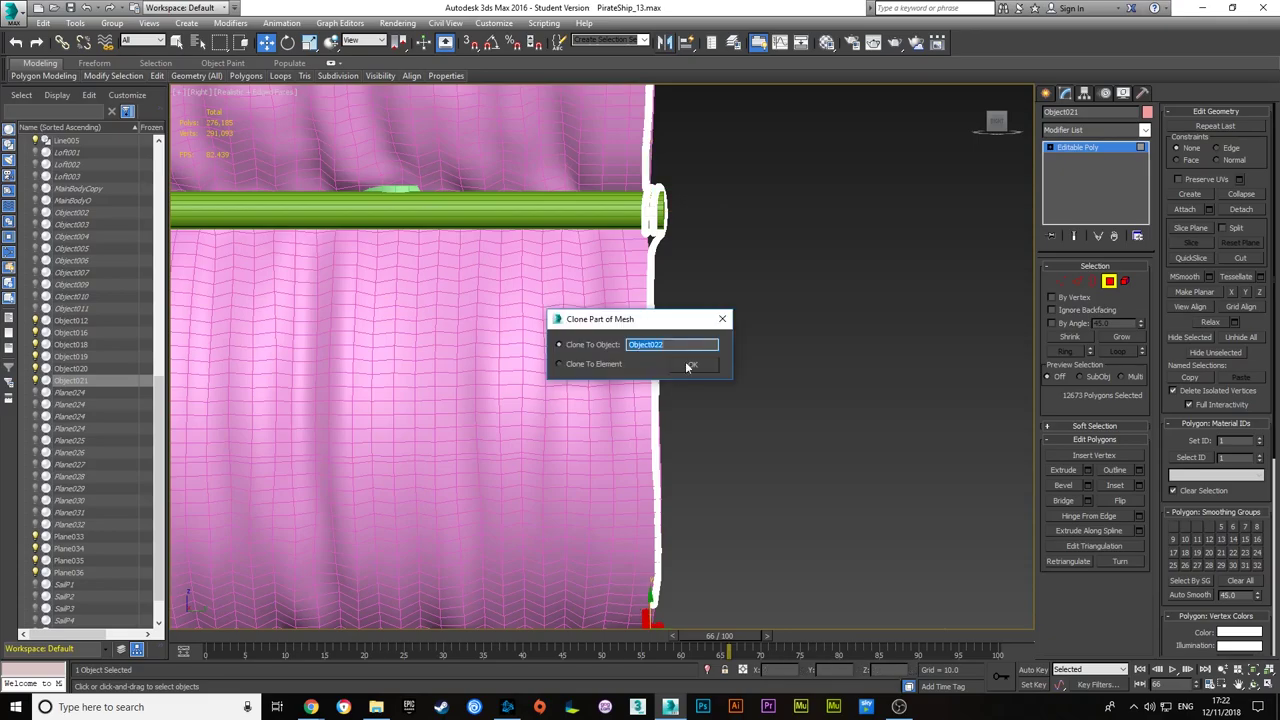
- Confirm the cloned part as Object022 and select the coil's hanging-line edges in Back view
{"action": "left_click", "coordinate": [690, 365]}
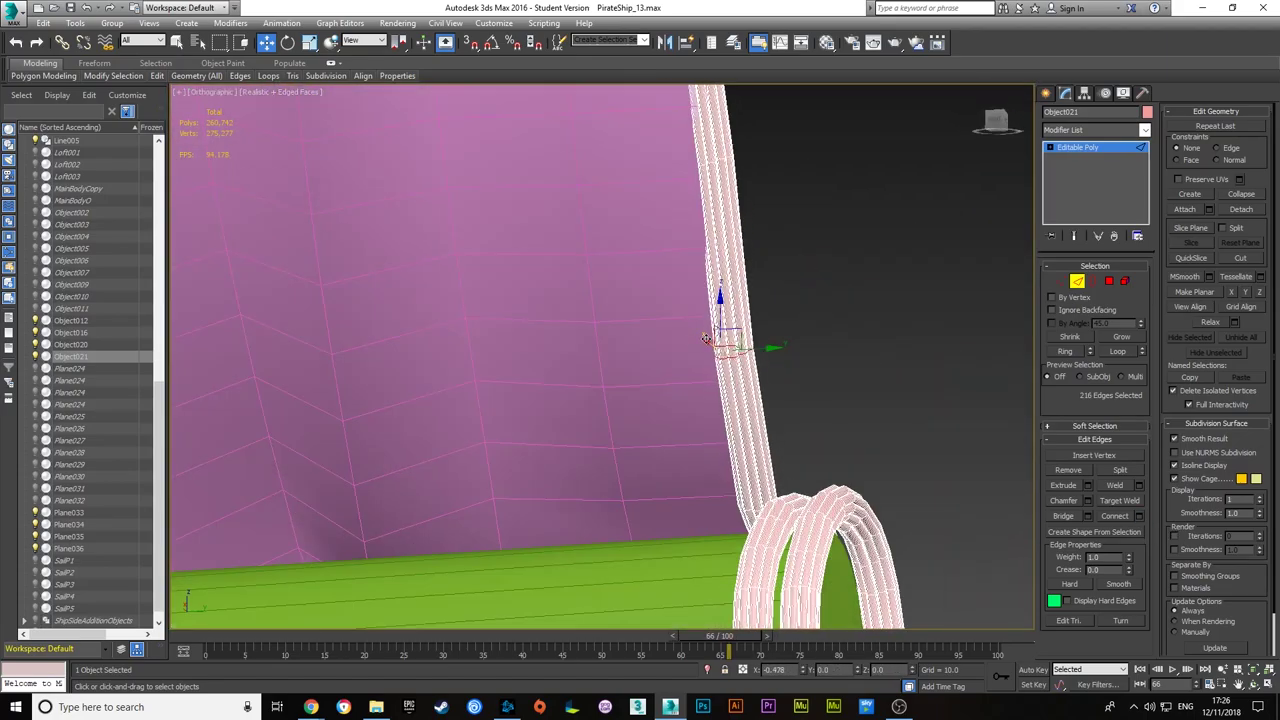
{"action": "key", "text": "k"}
{"action": "left_click_drag", "start_coordinate": [892, 530], "coordinate": [678, 405]}
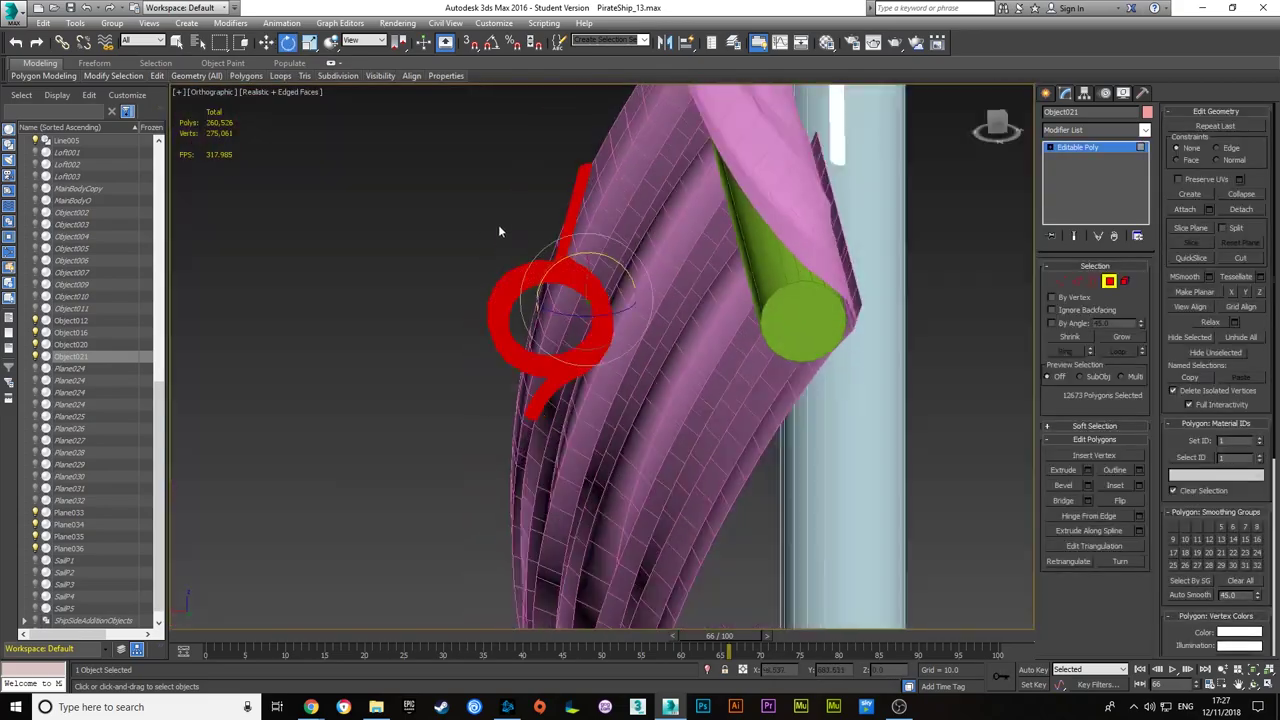
{"action": "mouse_move", "coordinate": [500, 231]}
{"action": "middle_mouse_down", "text": "alt"}
{"action": "mouse_move", "coordinate": [545, 356]}
{"action": "mouse_move", "coordinate": [641, 231]}
{"action": "middle_mouse_up", "text": "alt"}
- Detach the coil as its own object, adjust its pivot, and rotate it onto the lower yard
{"action": "key", "text": "Return"}
{"action": "left_click", "coordinate": [1065, 92]}
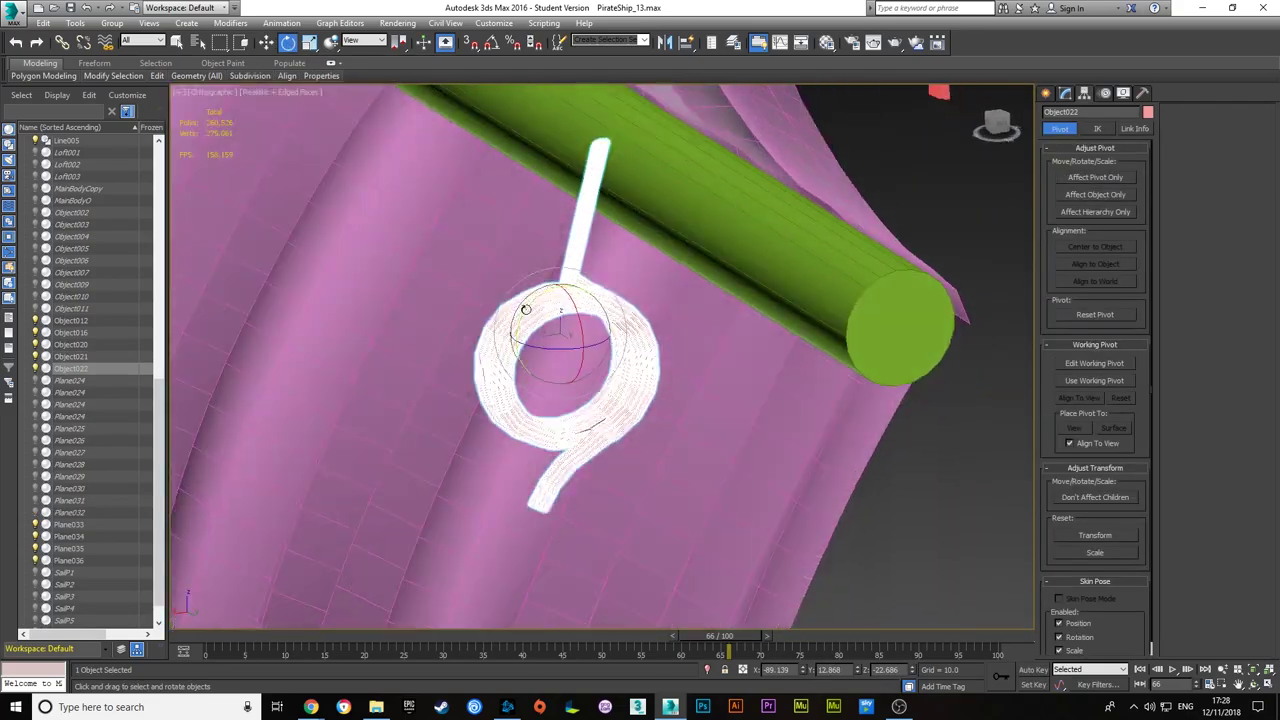
{"action": "scroll", "coordinate": [641, 231], "scroll_direction": "up", "scroll_amount": 3}
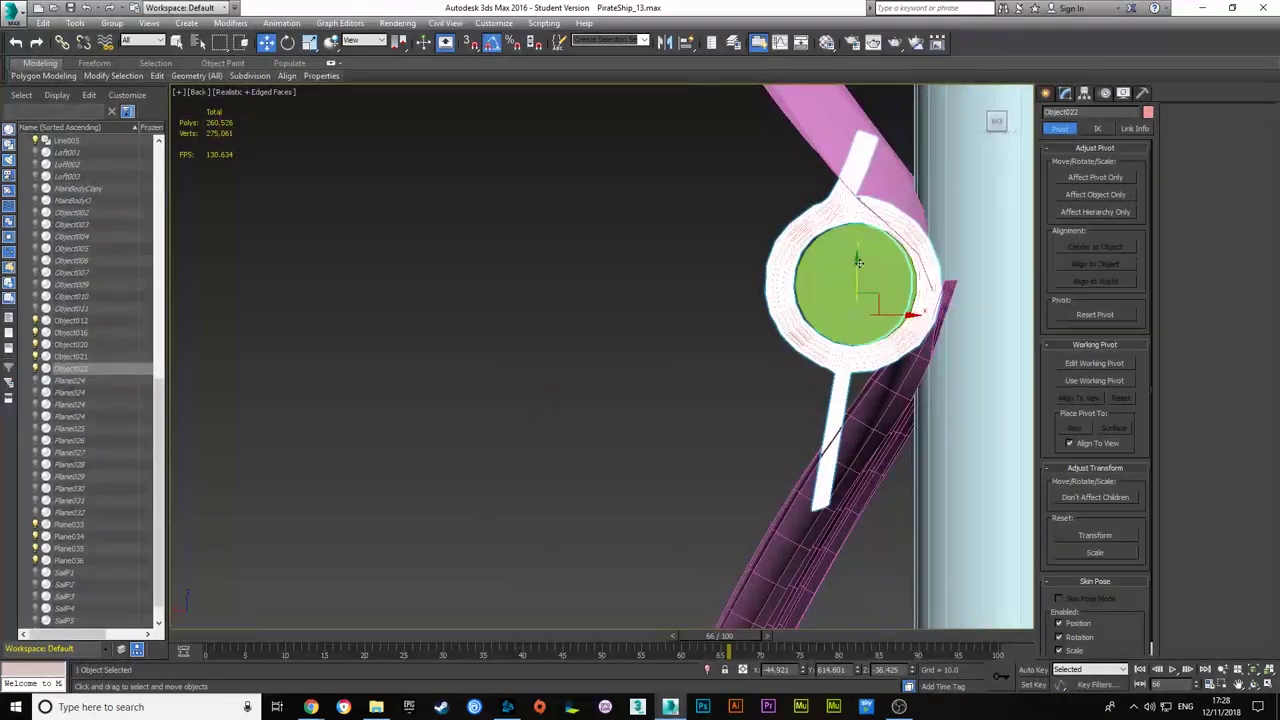
{"action": "key", "text": "e"}
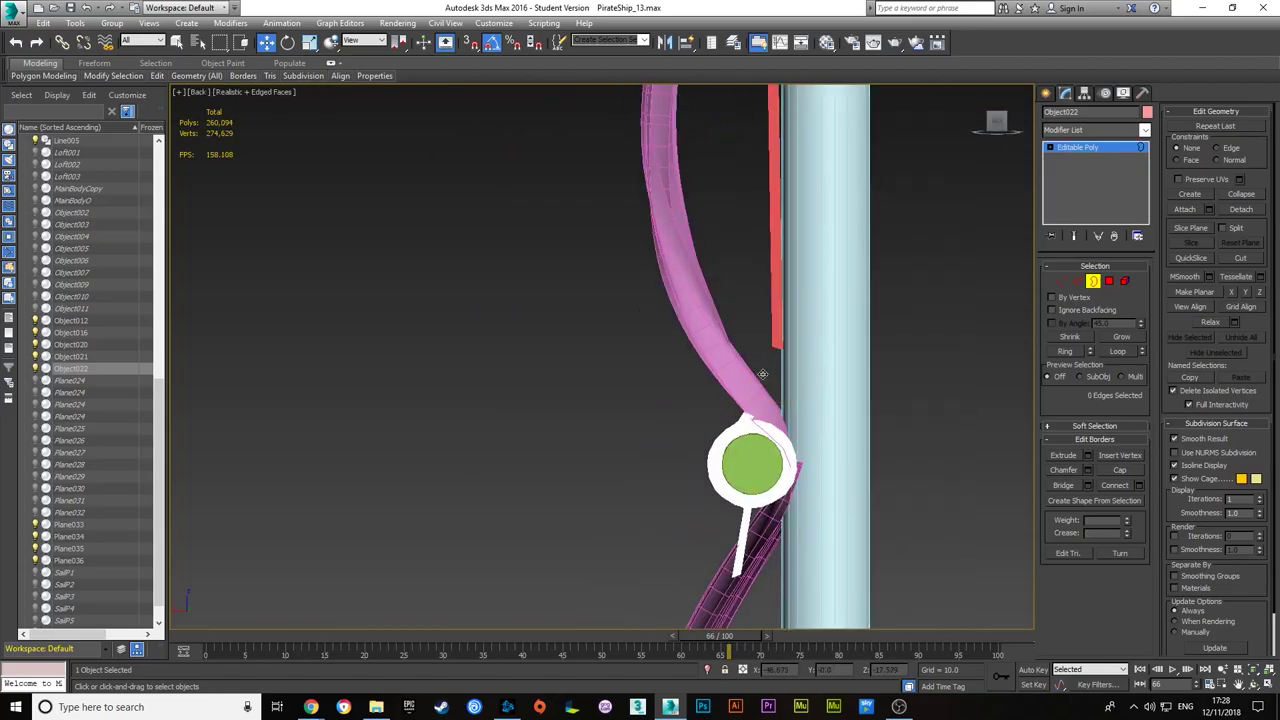
{"action": "middle_click_drag", "start_coordinate": [762, 374], "coordinate": [953, 162], "text": "alt"}
{"action": "scroll", "coordinate": [697, 293], "scroll_direction": "up", "scroll_amount": 5}
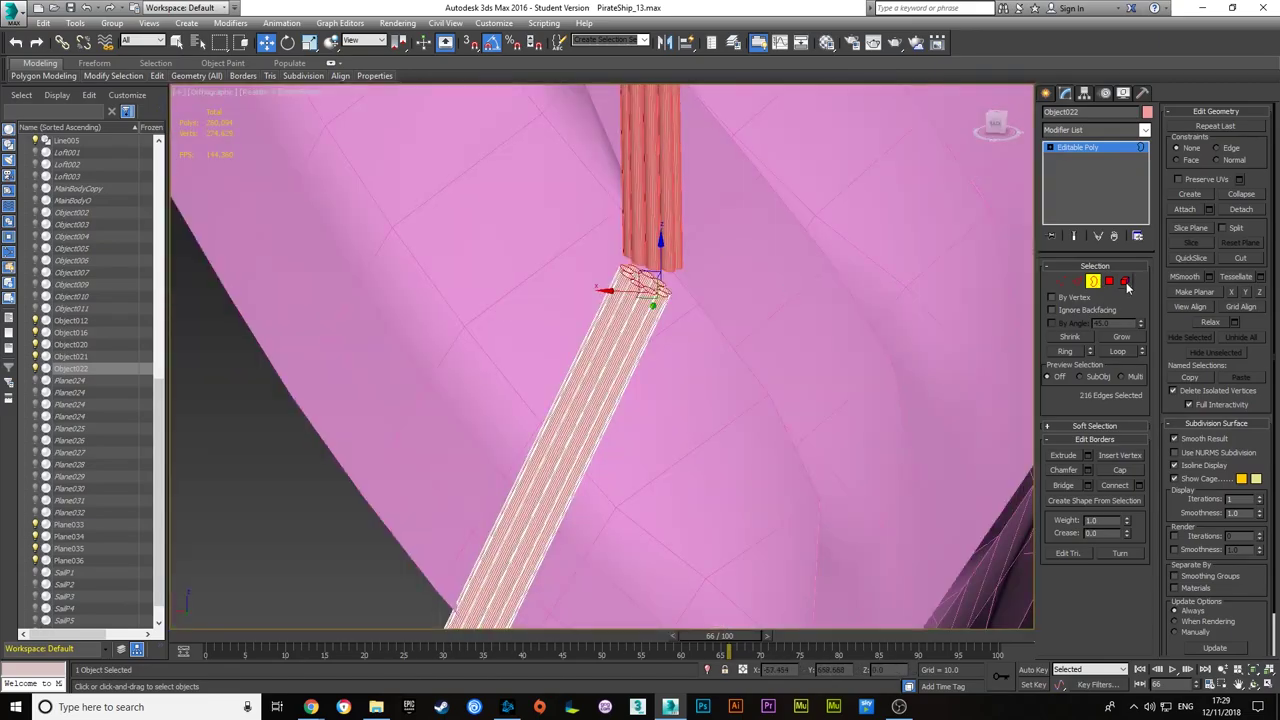
- Bridge the coil's hanging line to the rigging rope end and remove the joint's edge loops
{"action": "middle_click_drag", "start_coordinate": [697, 293], "coordinate": [768, 136], "text": "alt"}
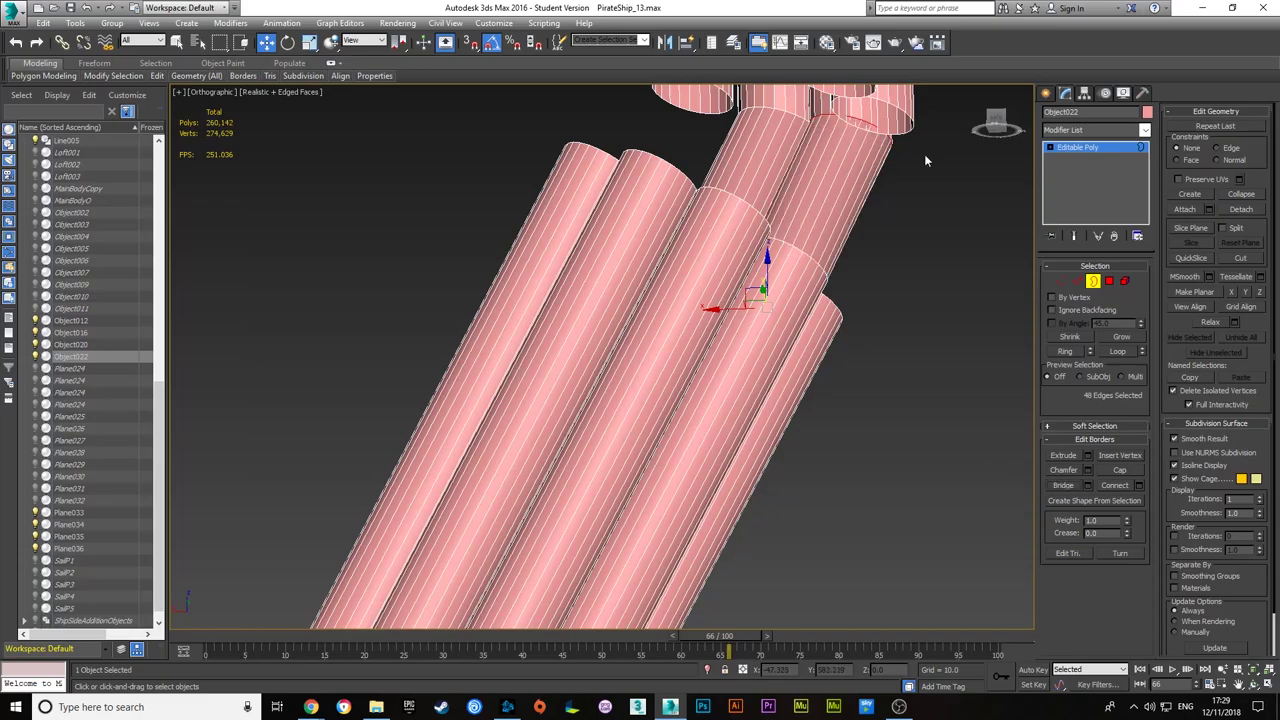
{"action": "left_click", "coordinate": [850, 280], "text": "ctrl"}
{"action": "middle_click_drag", "start_coordinate": [1033, 450], "coordinate": [721, 215], "text": "alt"}
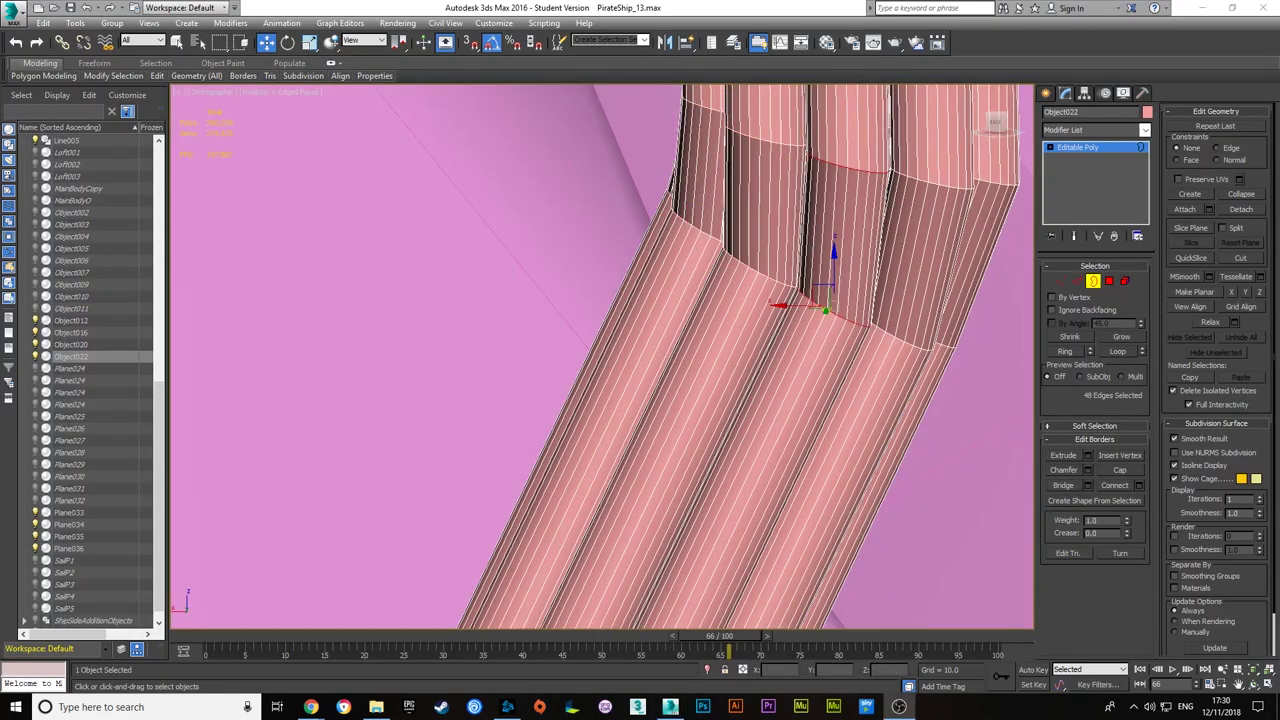
{"action": "key", "text": "2"}
{"action": "key", "text": "k"}
{"action": "key", "text": "ctrl+BackSpace"}
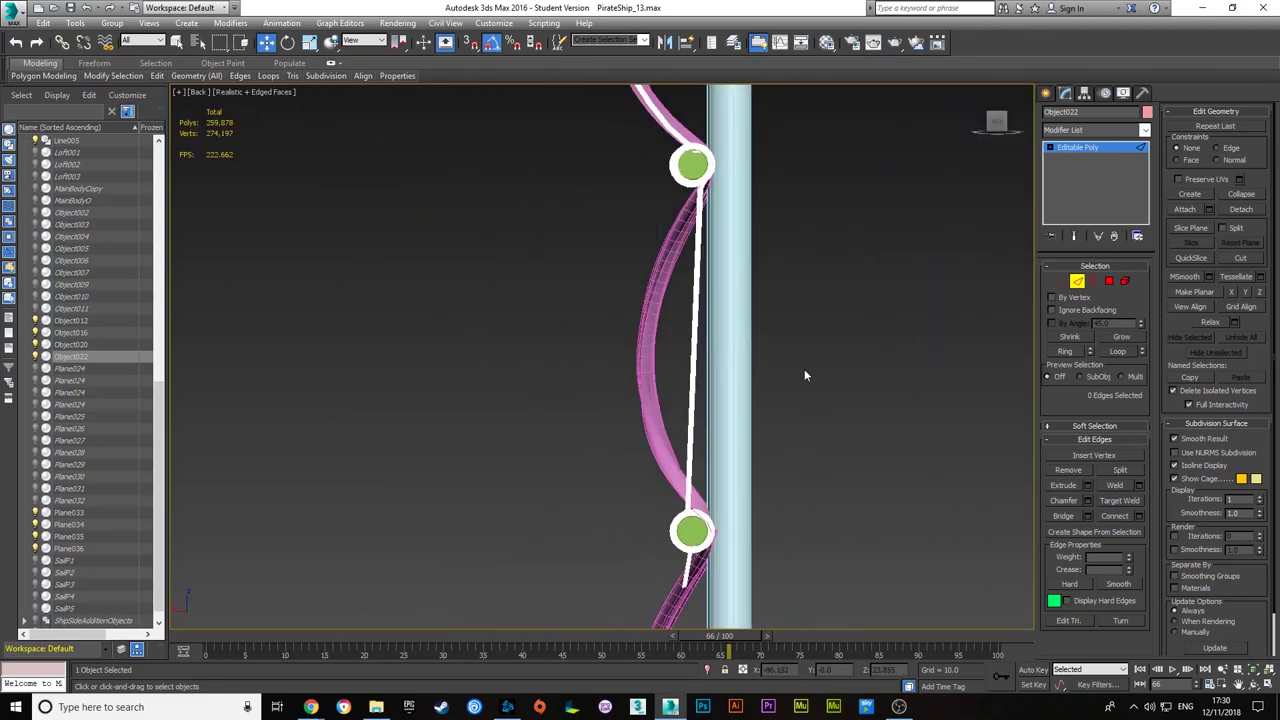
{"action": "scroll", "coordinate": [600, 390], "scroll_direction": "up", "scroll_amount": 3}
- Chamfer the rope bend with 6 segments and check the ring on the yard
{"action": "key", "text": "e"}
{"action": "scroll", "coordinate": [514, 363], "scroll_direction": "up", "scroll_amount": 4}
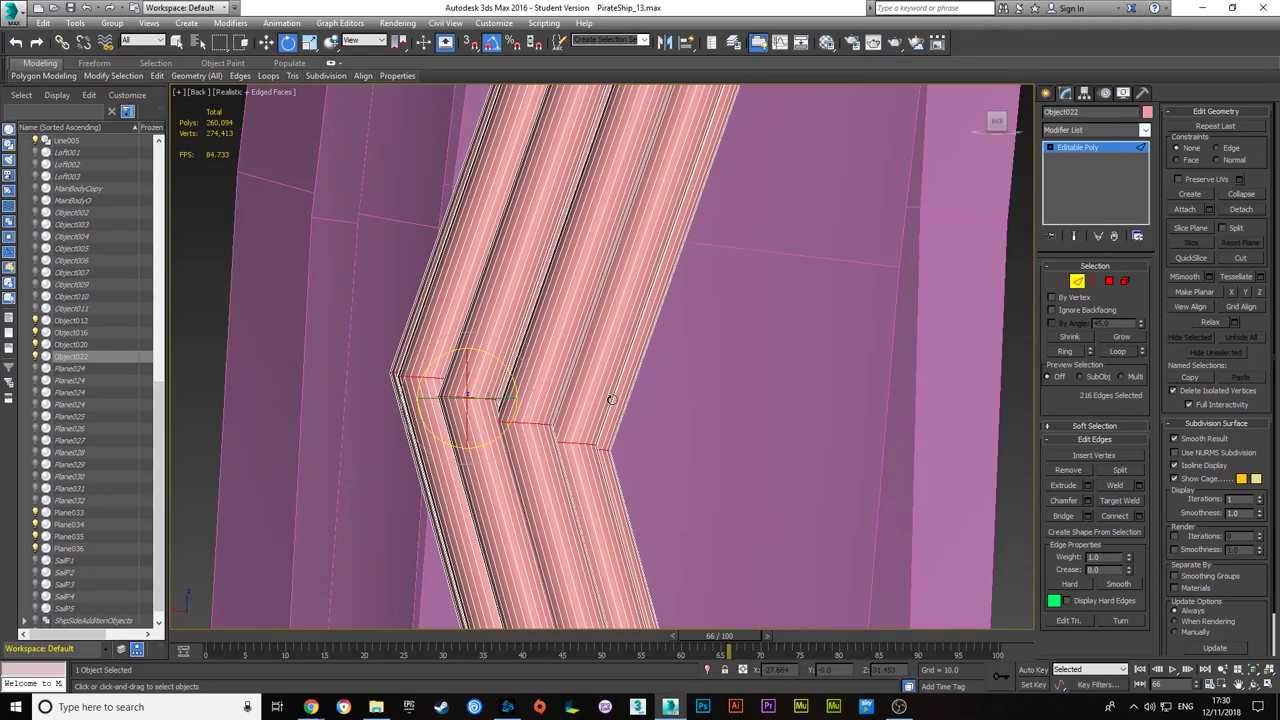
{"action": "key", "text": "ctrl+shift+c"}
{"action": "scroll", "coordinate": [762, 395], "scroll_direction": "down", "scroll_amount": 8}
{"action": "scroll", "coordinate": [762, 395], "scroll_direction": "down", "scroll_amount": 2}
{"action": "left_click_drag", "start_coordinate": [611, 402], "coordinate": [609, 384]}
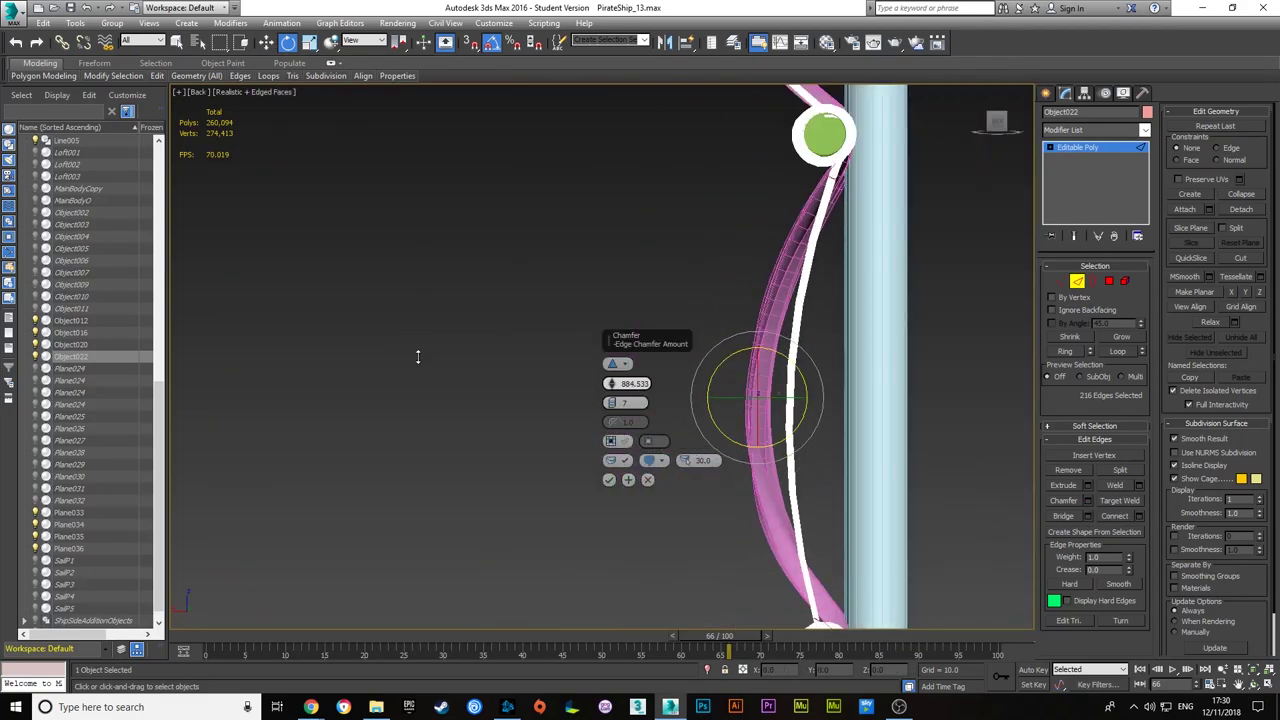
{"action": "mouse_move", "coordinate": [767, 400]}
{"action": "middle_mouse_down", "text": "alt"}
{"action": "mouse_move", "coordinate": [810, 307]}
{"action": "mouse_move", "coordinate": [866, 280]}
{"action": "mouse_move", "coordinate": [708, 391]}
{"action": "mouse_move", "coordinate": [684, 260]}
{"action": "middle_mouse_up", "text": "alt"}
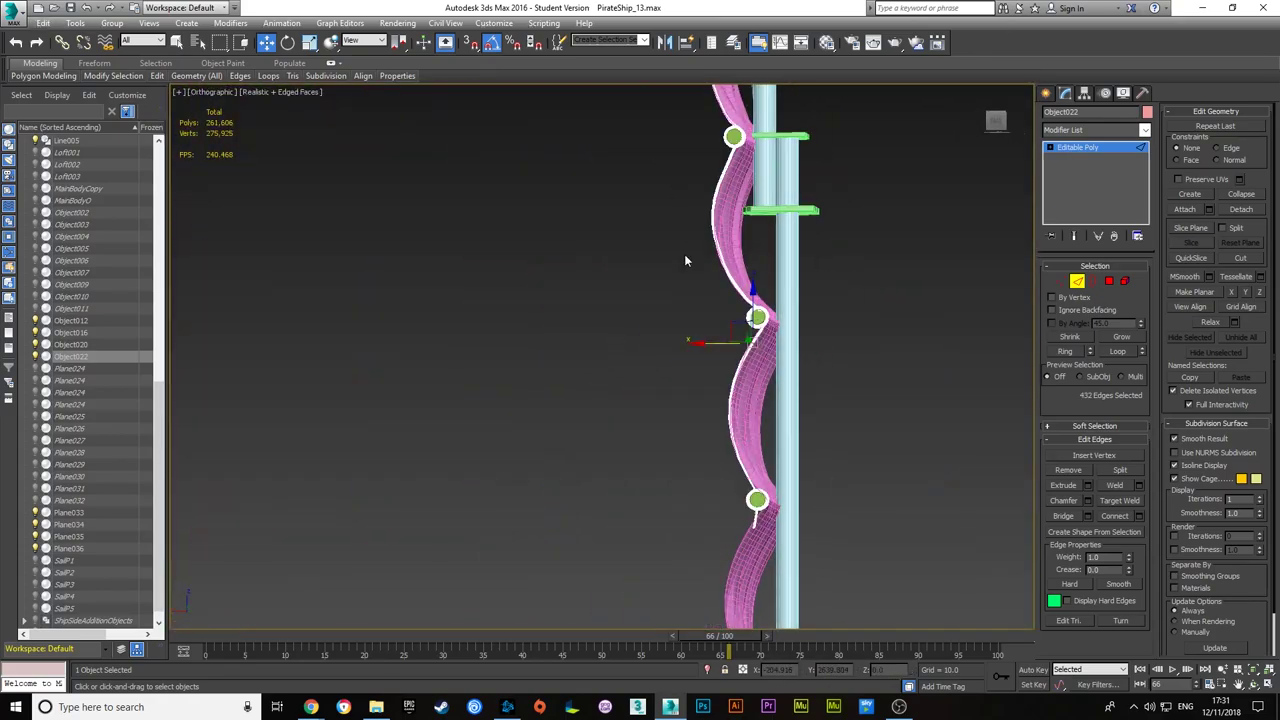
{"action": "key", "text": "e"}
{"action": "scroll", "coordinate": [796, 507], "scroll_direction": "up", "scroll_amount": 5}
{"action": "mouse_move", "coordinate": [796, 507]}
{"action": "middle_mouse_down", "text": "alt"}
{"action": "mouse_move", "coordinate": [843, 346]}
{"action": "mouse_move", "coordinate": [733, 484]}
{"action": "middle_mouse_up", "text": "alt"}
{"action": "scroll", "coordinate": [847, 500], "scroll_direction": "down", "scroll_amount": 3}
{"action": "mouse_move", "coordinate": [766, 434]}
{"action": "middle_mouse_down", "text": "alt"}
{"action": "mouse_move", "coordinate": [892, 446]}
{"action": "mouse_move", "coordinate": [747, 411]}
{"action": "middle_mouse_up", "text": "alt"}
- Detach the ring into its own object and view it edge-on from the back
{"action": "scroll", "coordinate": [747, 411], "scroll_direction": "up", "scroll_amount": 2}
{"action": "left_click", "coordinate": [1240, 209]}
{"action": "key", "text": "Return"}
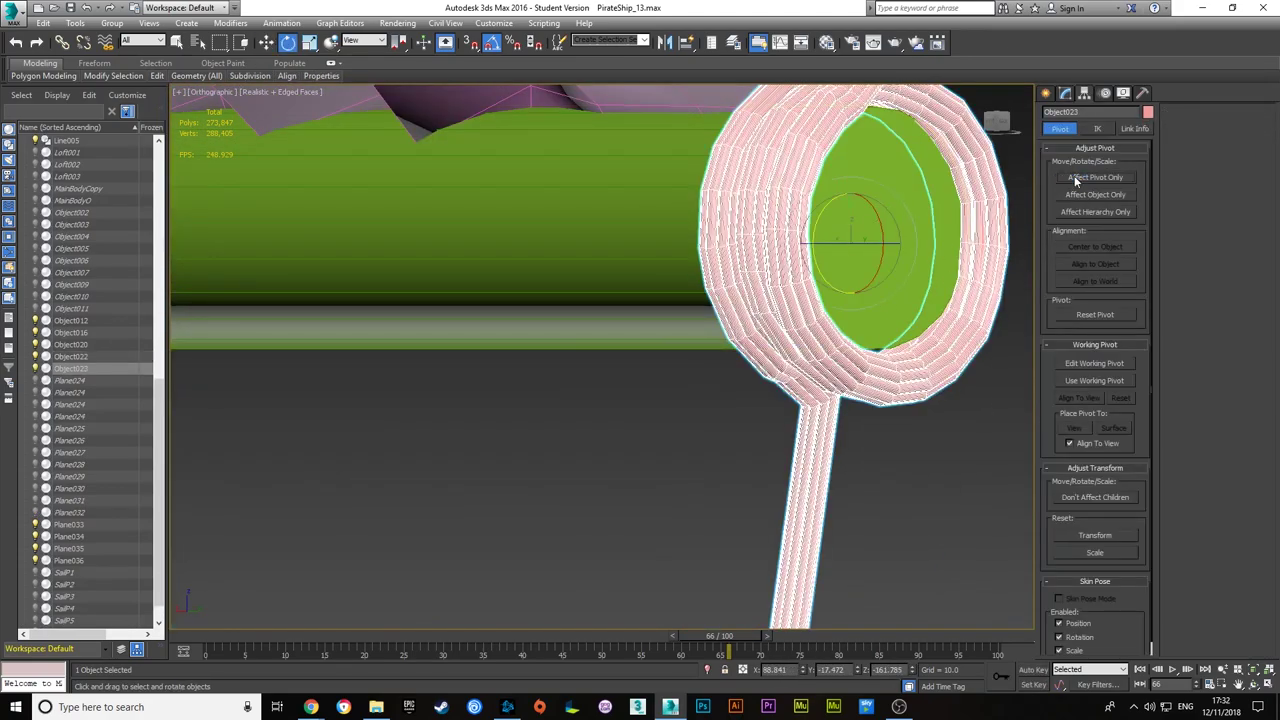
{"action": "key", "text": "w"}
{"action": "scroll", "coordinate": [850, 350], "scroll_direction": "down", "scroll_amount": 3}
{"action": "mouse_move", "coordinate": [850, 350]}
{"action": "middle_mouse_down", "text": "alt"}
{"action": "mouse_move", "coordinate": [920, 300]}
{"action": "mouse_move", "coordinate": [980, 200]}
{"action": "middle_mouse_up", "text": "alt"}
{"action": "scroll", "coordinate": [1000, 113], "scroll_direction": "up", "scroll_amount": 4}
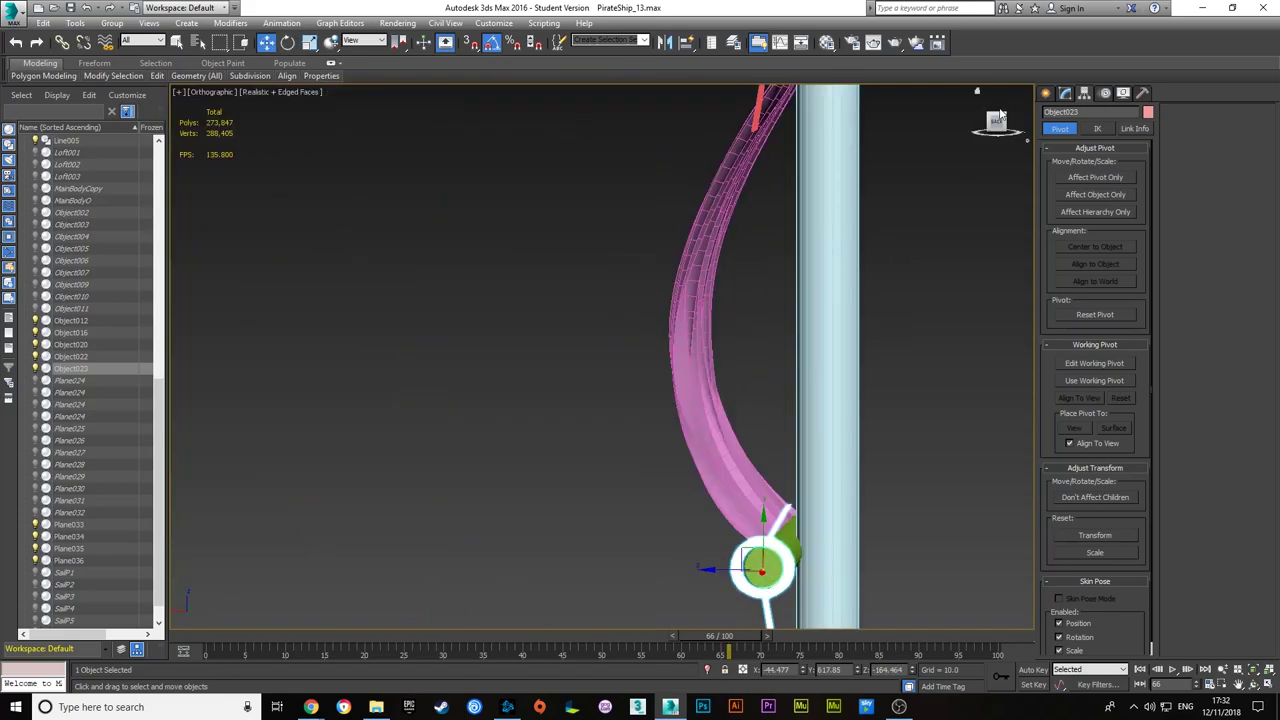
{"action": "left_click", "coordinate": [1000, 113]}
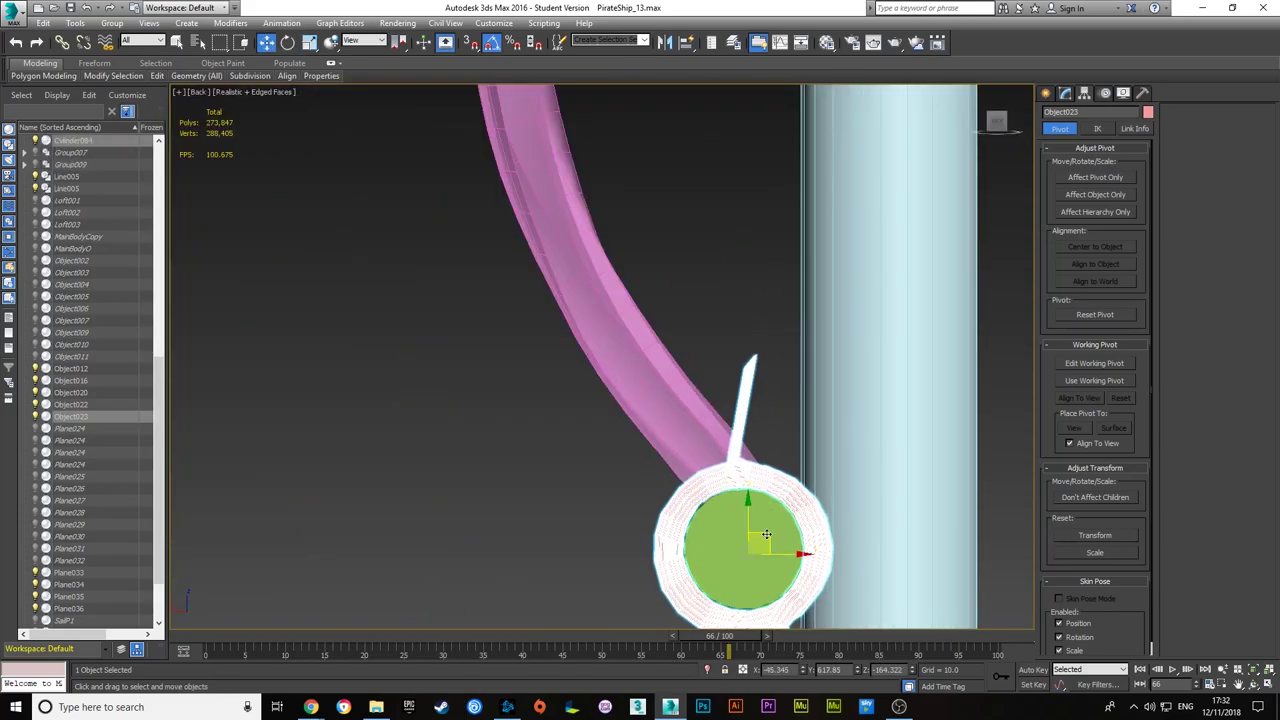
{"action": "middle_click_drag", "start_coordinate": [766, 534], "coordinate": [906, 497], "text": "alt"}
{"action": "left_click", "coordinate": [1064, 93]}
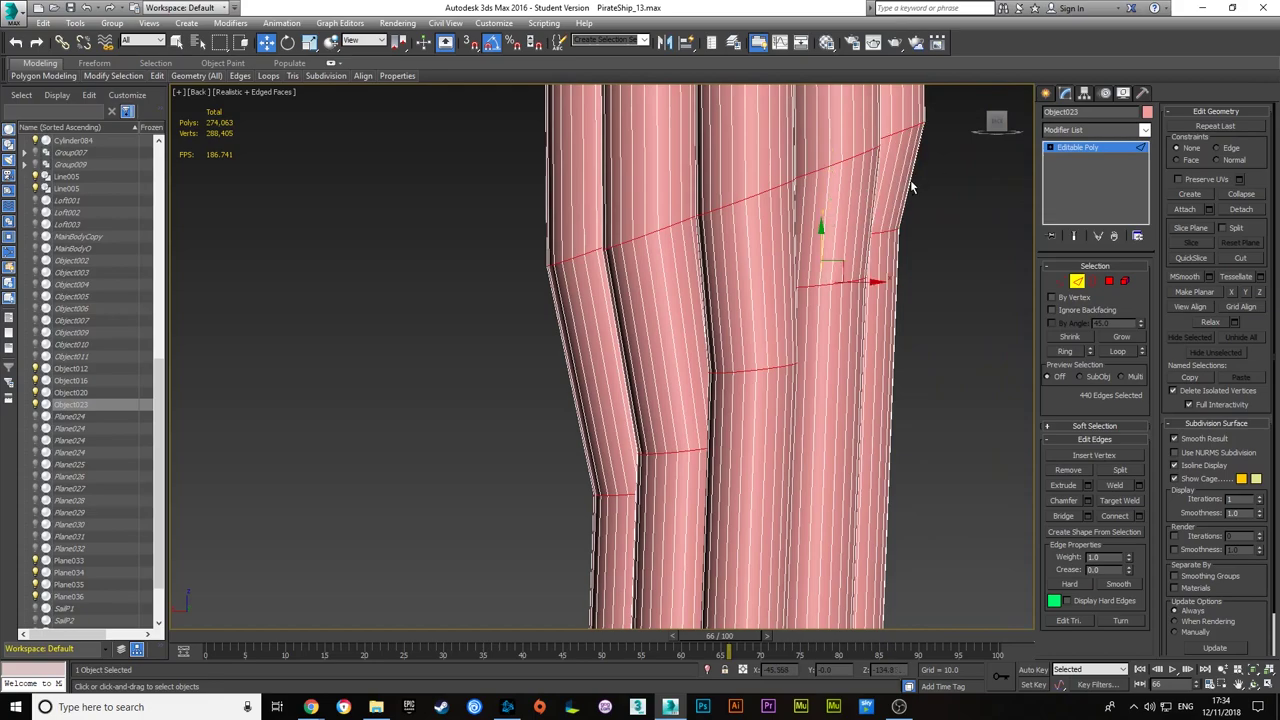
- Orbit around the rope strands and sail, then enter Vertex mode
{"action": "middle_click_drag", "start_coordinate": [817, 203], "coordinate": [762, 265], "text": "alt"}
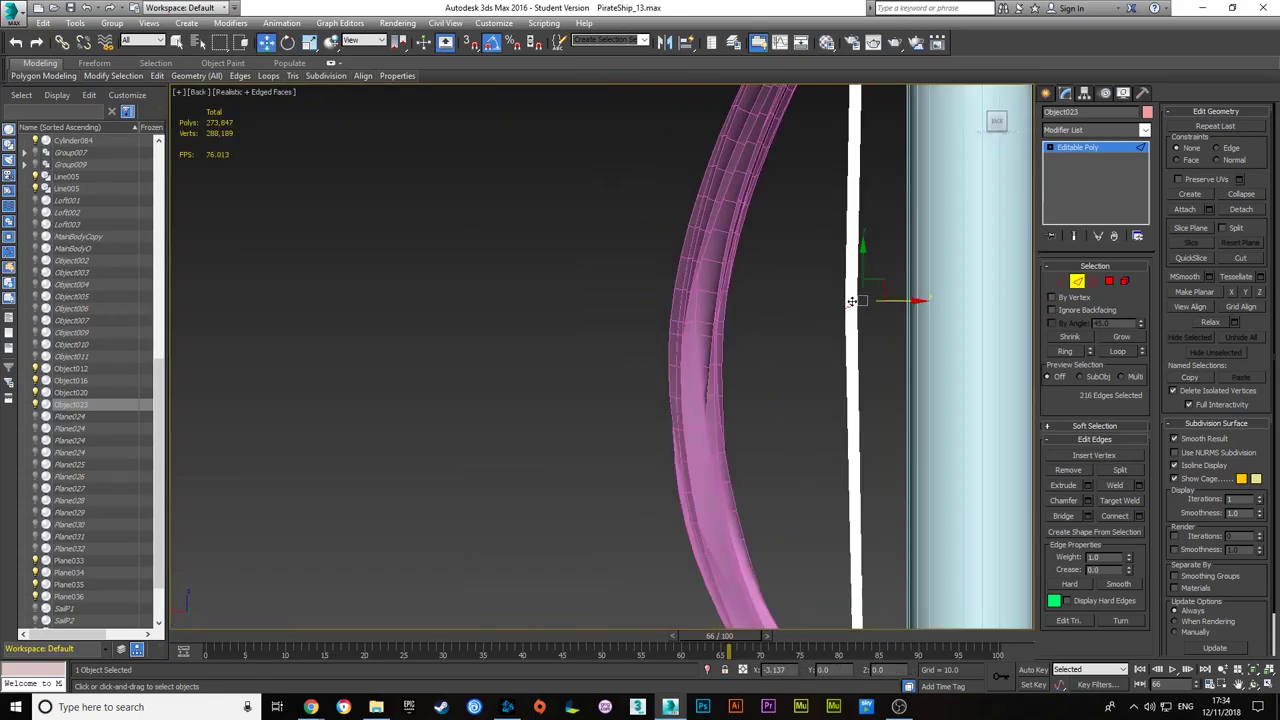
{"action": "middle_click_drag", "start_coordinate": [641, 301], "coordinate": [782, 278], "text": "alt"}
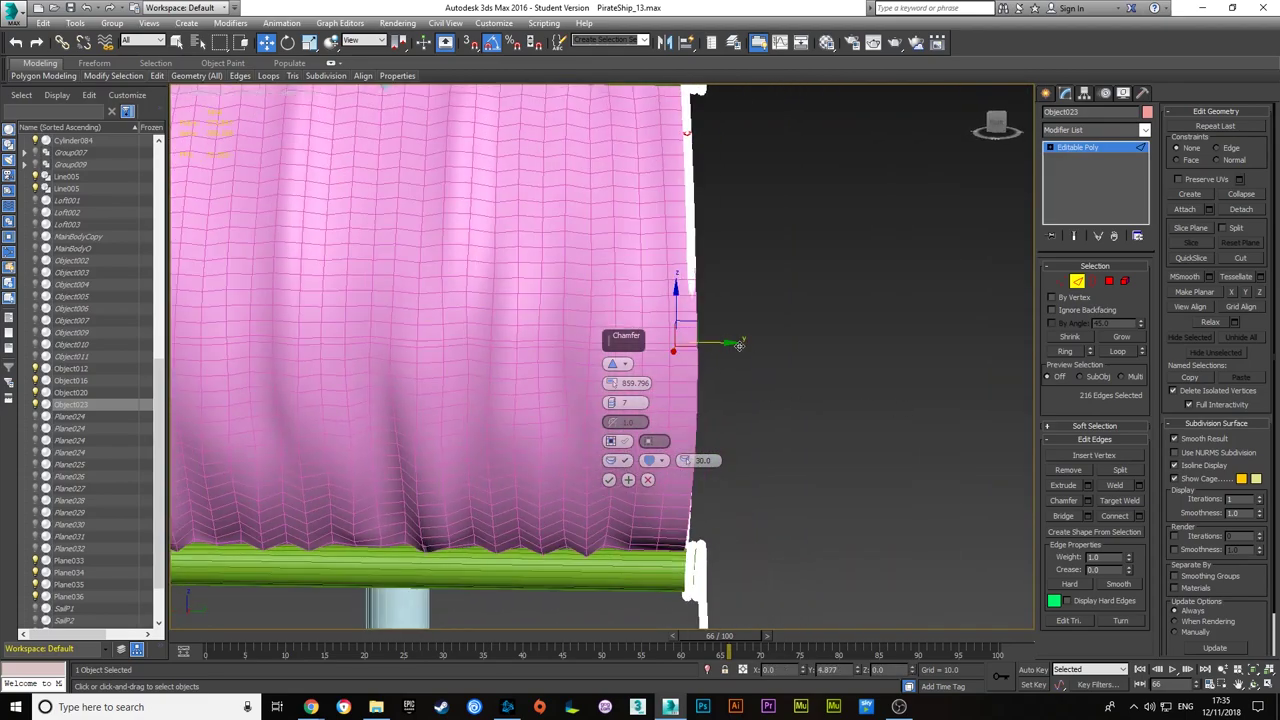
{"action": "middle_click_drag", "start_coordinate": [738, 345], "coordinate": [796, 326], "text": "alt"}
{"action": "key", "text": "1"}
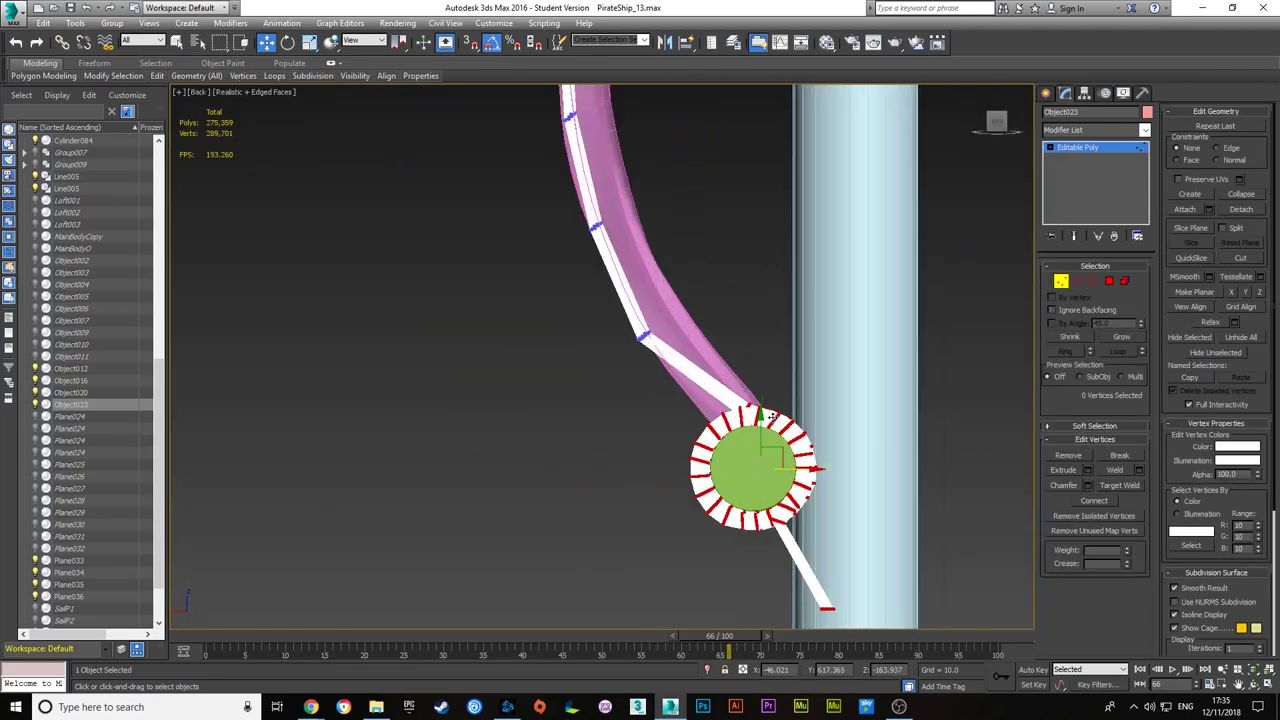
{"action": "middle_click_drag", "start_coordinate": [752, 494], "coordinate": [883, 420], "text": "alt"}
- Copy the rope lashing as Object024 and mirror it along X in the right view
{"action": "key", "text": "1"}
{"action": "key", "text": "ctrl+v"}
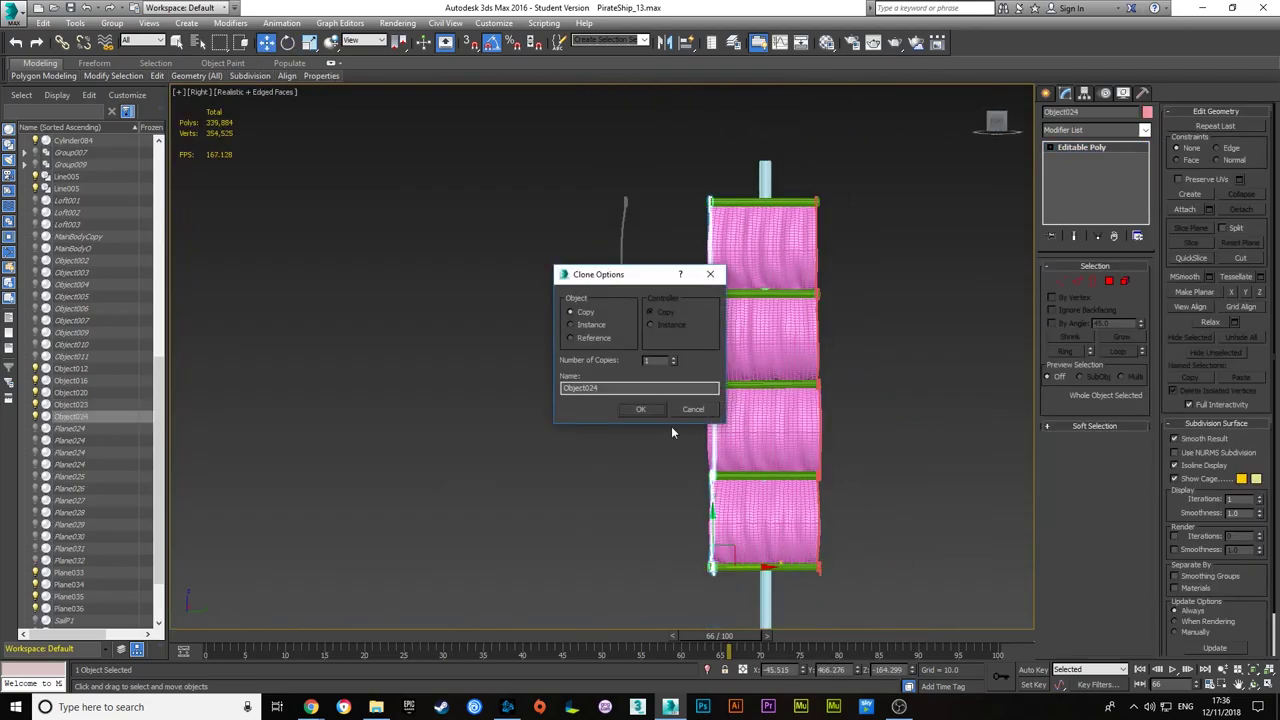
{"action": "key", "text": "Return"}
{"action": "key", "text": "r"}
{"action": "key", "text": "z"}
{"action": "left_click", "coordinate": [665, 42]}
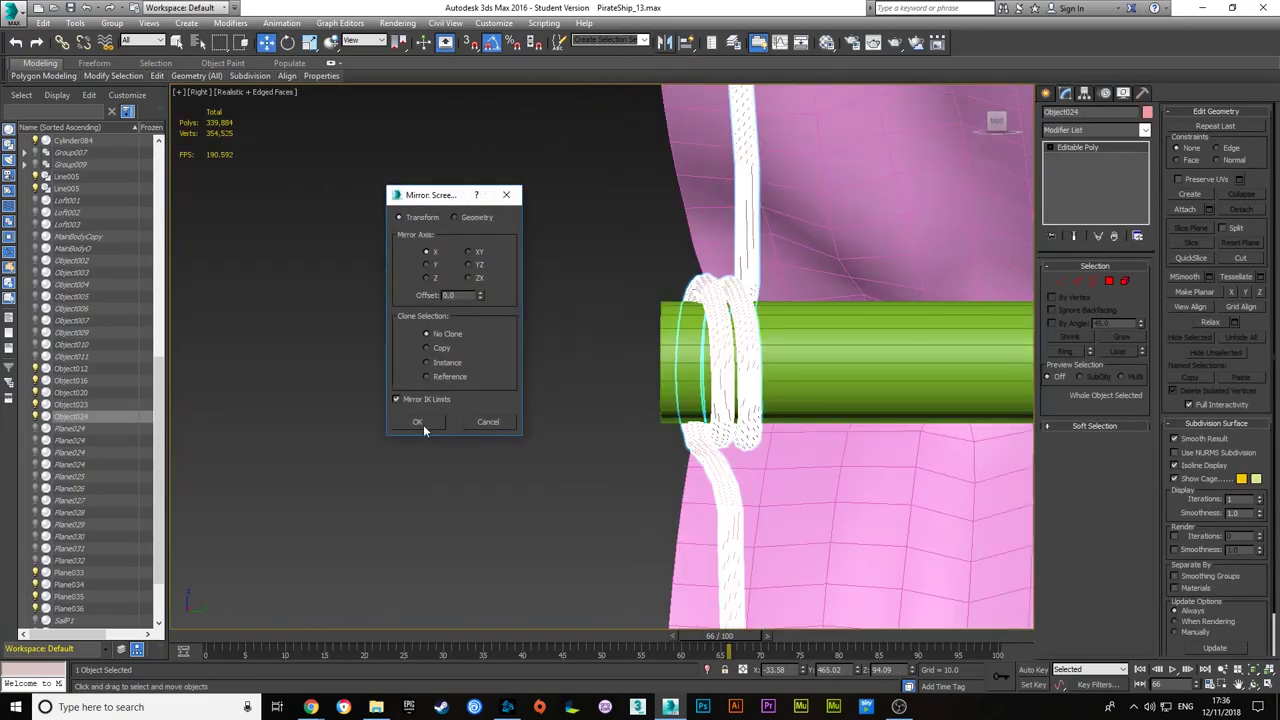
{"action": "left_click", "coordinate": [423, 424]}
{"action": "key", "text": "z"}
{"action": "scroll", "coordinate": [758, 305], "scroll_direction": "up", "scroll_amount": 3}
- In Vertex mode, select bands of the copy's vertices and its loop around the ring
{"action": "key", "text": "1"}
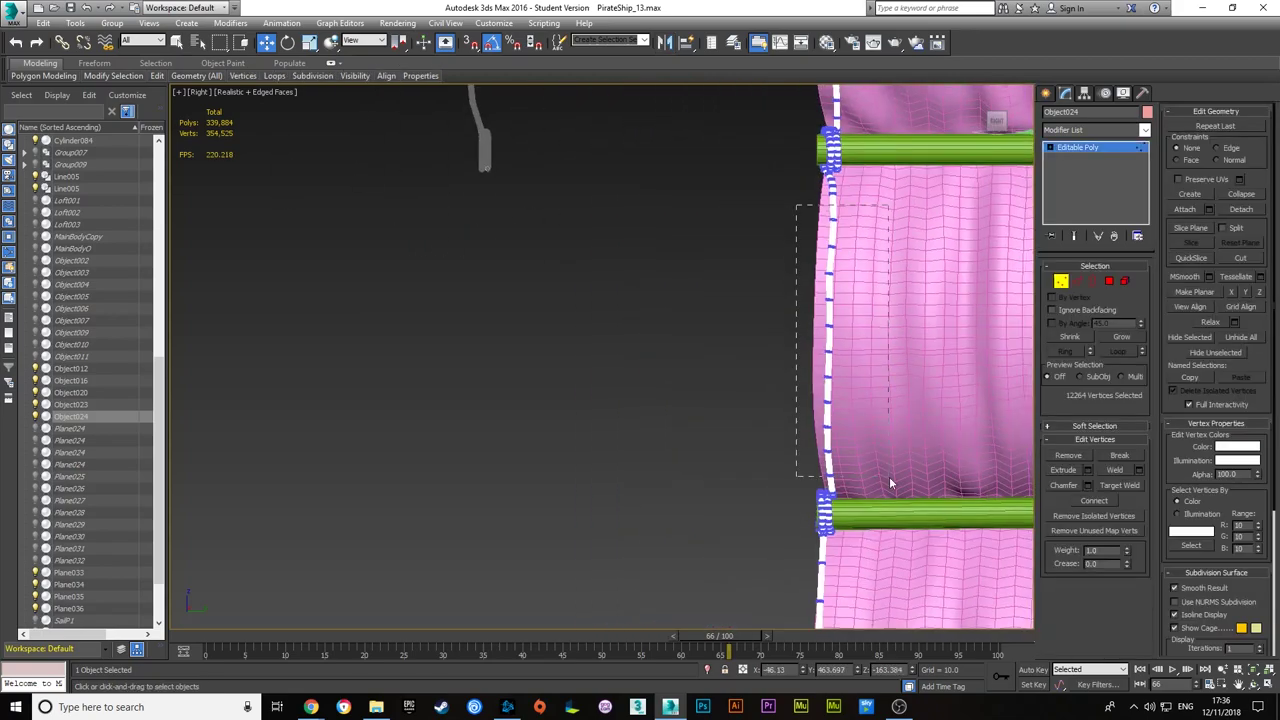
{"action": "scroll", "coordinate": [807, 174], "scroll_direction": "up", "scroll_amount": 3}
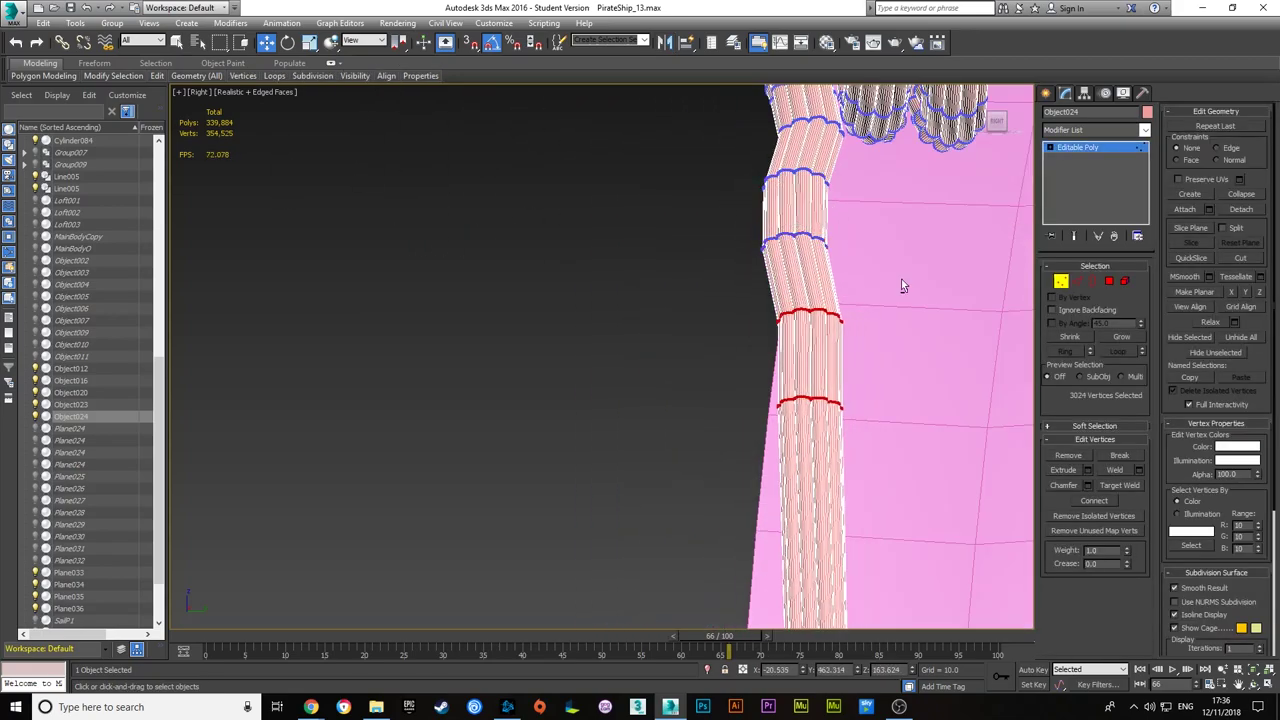
{"action": "scroll", "coordinate": [880, 300], "scroll_direction": "down", "scroll_amount": 2}
{"action": "left_click_drag", "start_coordinate": [749, 243], "coordinate": [851, 329], "text": "alt"}
{"action": "scroll", "coordinate": [843, 366], "scroll_direction": "down", "scroll_amount": 3}
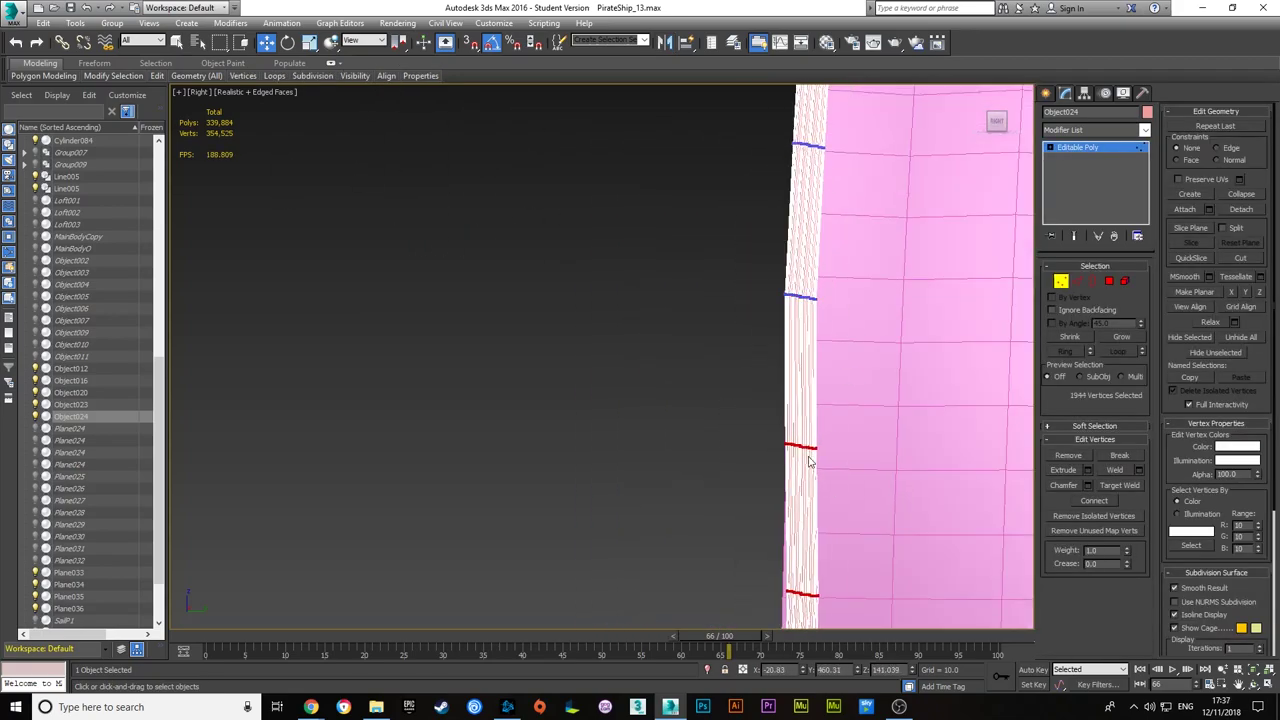
{"action": "middle_click_drag", "start_coordinate": [810, 461], "coordinate": [810, 374]}
{"action": "left_click_drag", "start_coordinate": [800, 343], "coordinate": [925, 418]}
{"action": "scroll", "coordinate": [818, 303], "scroll_direction": "down", "scroll_amount": 1}
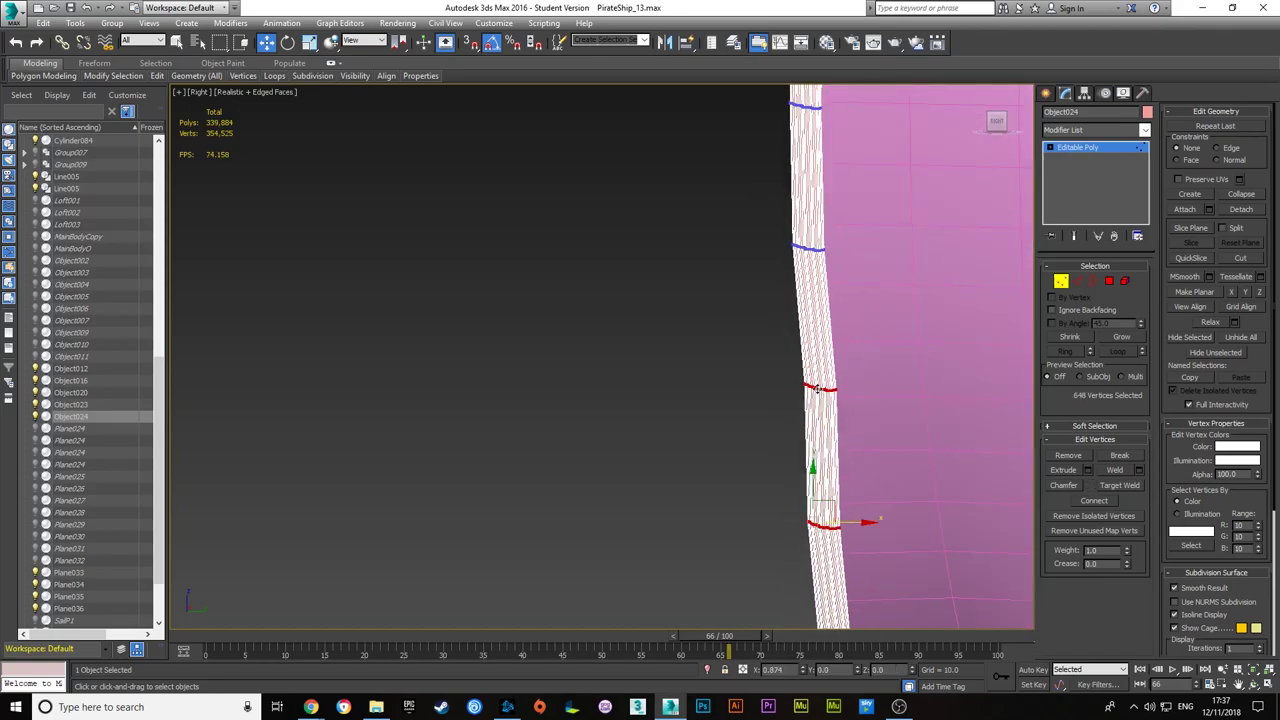
{"action": "scroll", "coordinate": [818, 388], "scroll_direction": "down", "scroll_amount": 2}
{"action": "middle_click_drag", "start_coordinate": [771, 528], "coordinate": [757, 366]}
{"action": "left_click_drag", "start_coordinate": [700, 250], "coordinate": [820, 500], "text": "ctrl"}
{"action": "middle_click_drag", "start_coordinate": [800, 370], "coordinate": [963, 302], "text": "alt"}
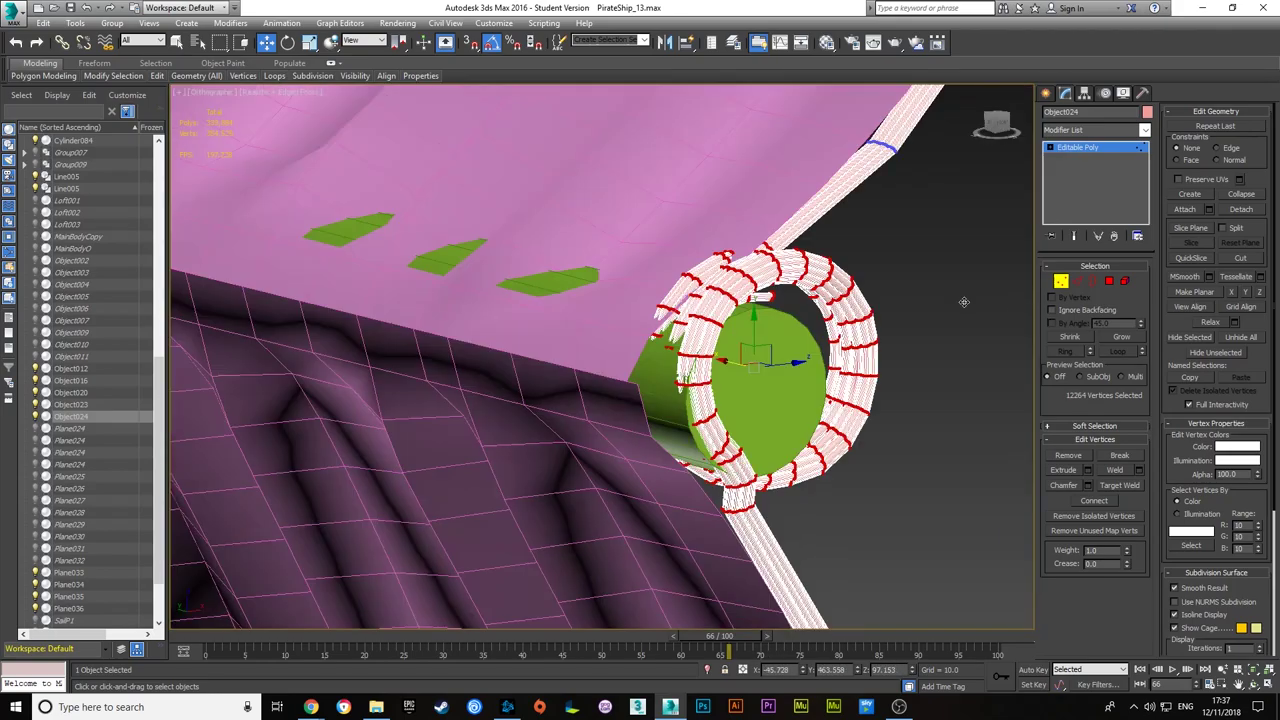
- Back in the right view, select the rope vertices along the sail edge and around the yard
{"action": "left_click", "coordinate": [997, 123]}
{"action": "scroll", "coordinate": [907, 242], "scroll_direction": "up", "scroll_amount": 2}
{"action": "left_click_drag", "start_coordinate": [440, 150], "coordinate": [520, 371]}
{"action": "scroll", "coordinate": [600, 395], "scroll_direction": "up", "scroll_amount": 2}
{"action": "mouse_move", "coordinate": [600, 395]}
{"action": "middle_mouse_down"}
{"action": "mouse_move", "coordinate": [705, 395]}
{"action": "mouse_move", "coordinate": [729, 445]}
{"action": "middle_mouse_up"}
{"action": "scroll", "coordinate": [729, 445], "scroll_direction": "down", "scroll_amount": 2}
{"action": "scroll", "coordinate": [700, 450], "scroll_direction": "up", "scroll_amount": 1}
{"action": "left_click_drag", "start_coordinate": [620, 380], "coordinate": [791, 528]}
{"action": "scroll", "coordinate": [697, 537], "scroll_direction": "up", "scroll_amount": 2}
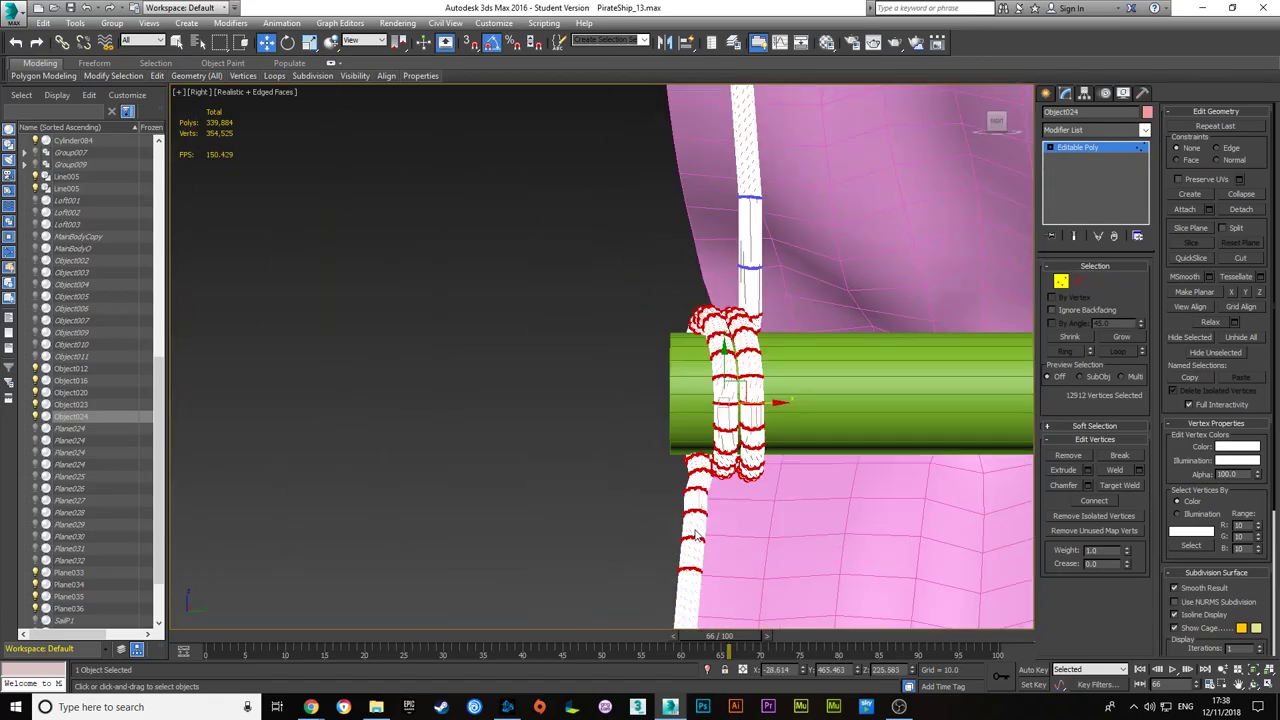
{"action": "scroll", "coordinate": [697, 537], "scroll_direction": "down", "scroll_amount": 1}
{"action": "scroll", "coordinate": [830, 310], "scroll_direction": "up", "scroll_amount": 2}
{"action": "scroll", "coordinate": [830, 310], "scroll_direction": "down", "scroll_amount": 2}
- In Edge mode, select an edge loop around the rope
{"action": "key", "text": "2"}
{"action": "scroll", "coordinate": [764, 381], "scroll_direction": "down", "scroll_amount": 2}
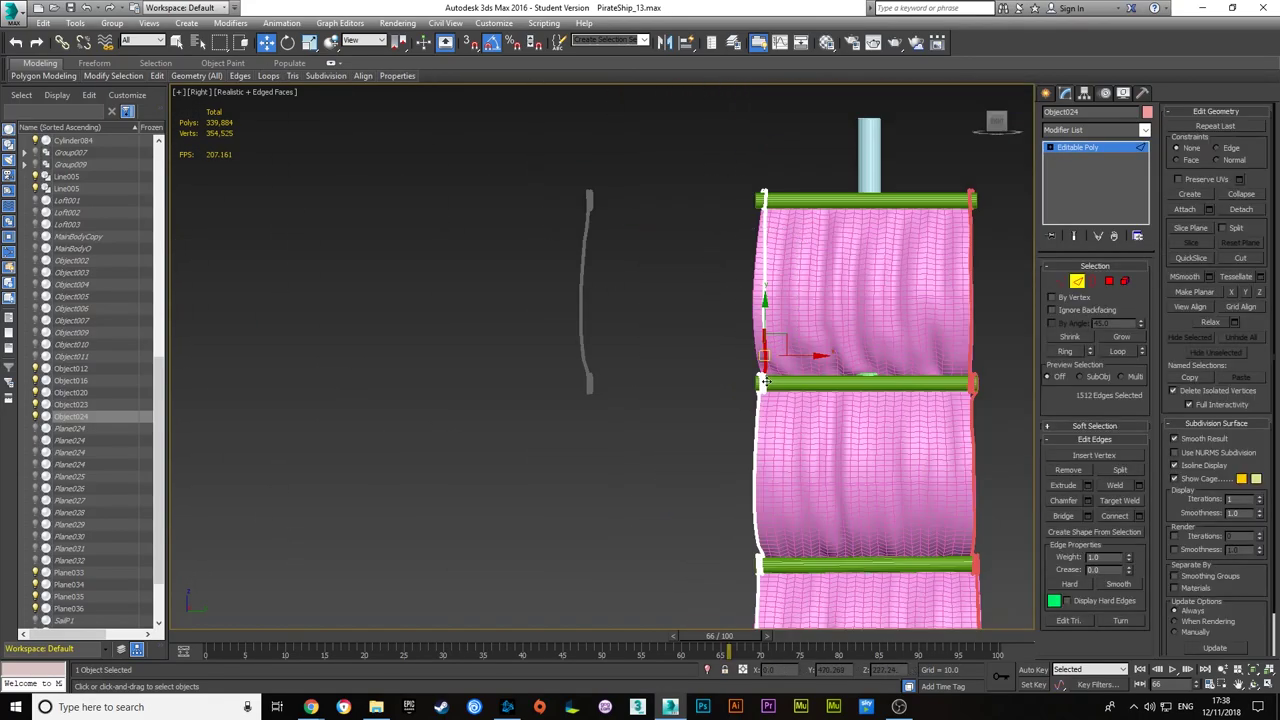
{"action": "scroll", "coordinate": [764, 381], "scroll_direction": "up", "scroll_amount": 3}
{"action": "scroll", "coordinate": [734, 420], "scroll_direction": "down", "scroll_amount": 1}
{"action": "scroll", "coordinate": [711, 357], "scroll_direction": "down", "scroll_amount": 1}
{"action": "left_click", "coordinate": [731, 377]}
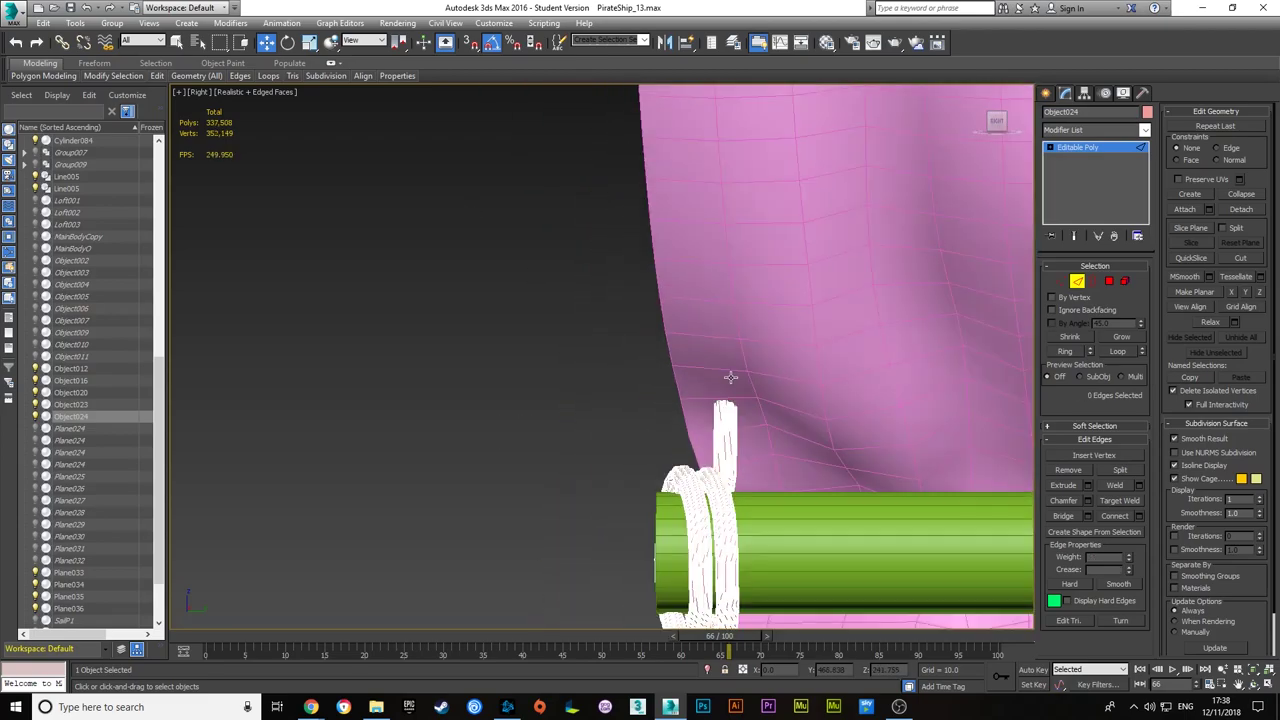
{"action": "double_click", "coordinate": [731, 377]}
- Step back through the chamfer attempt and earlier views with repeated undos
{"action": "key", "text": "f"}
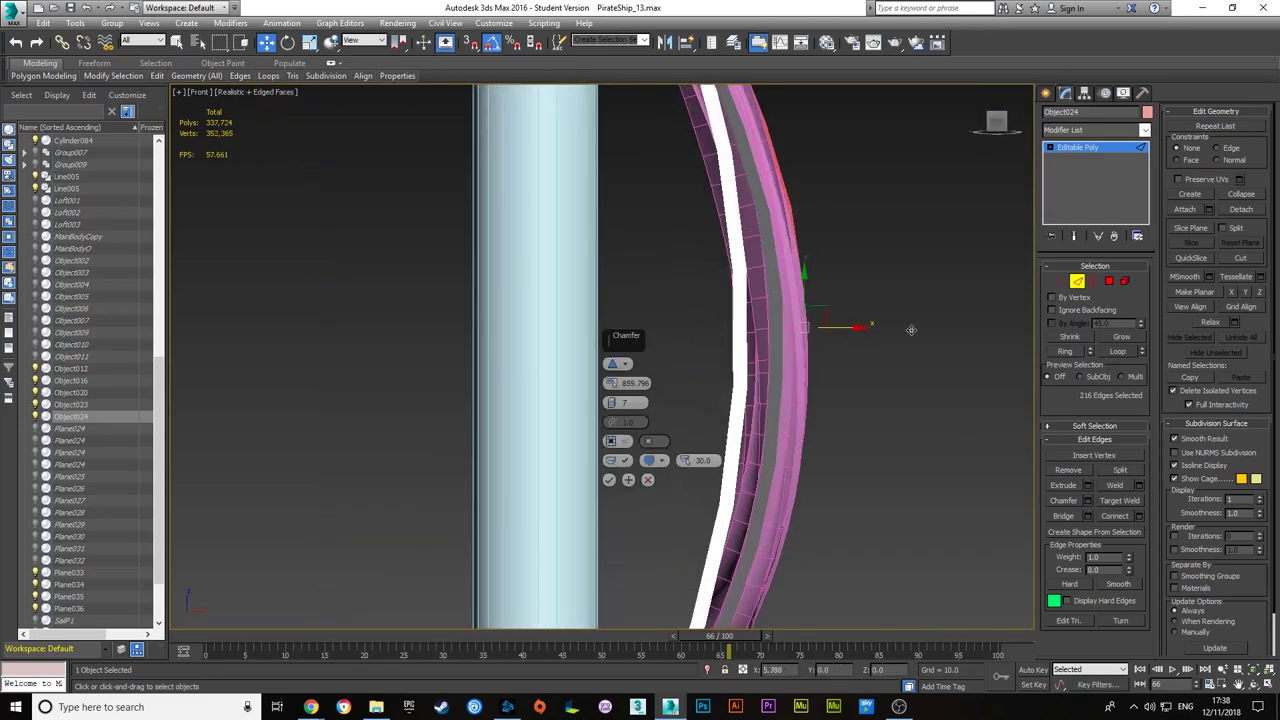
{"action": "key", "text": "shift+z"}
{"action": "key", "text": "shift+z"}
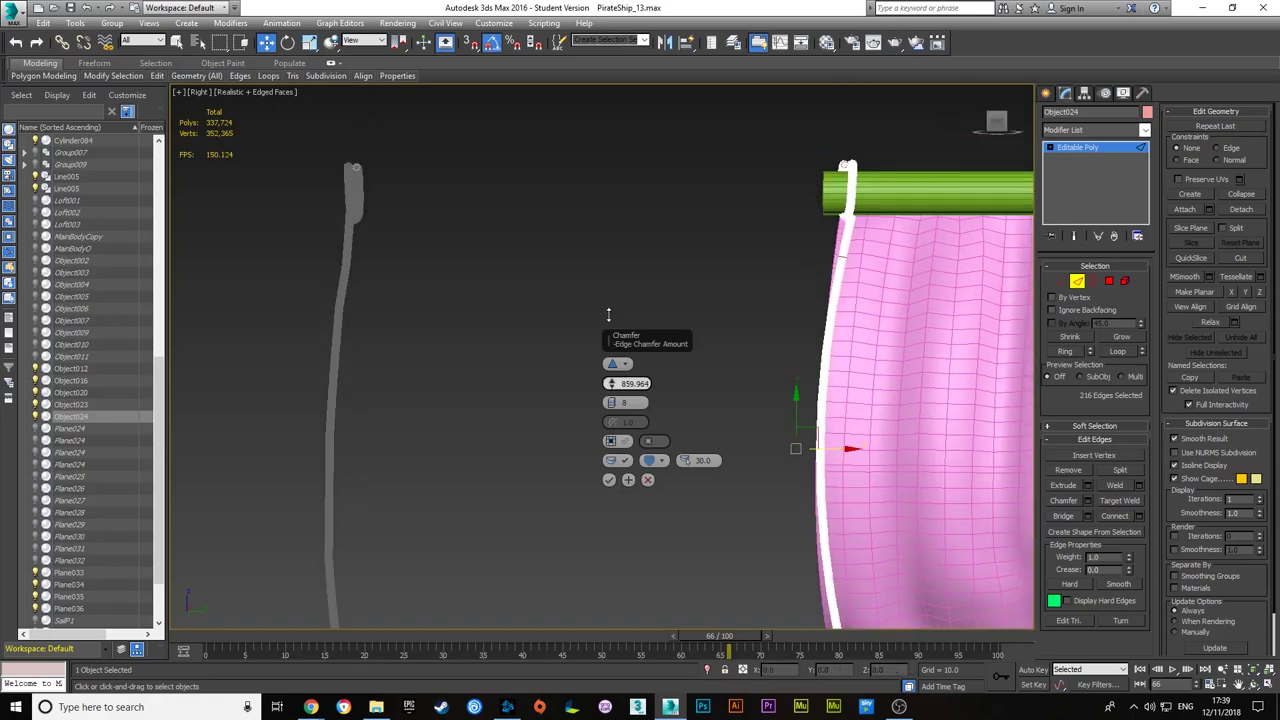
{"action": "key", "text": "shift+z"}
{"action": "key", "text": "shift+z"}
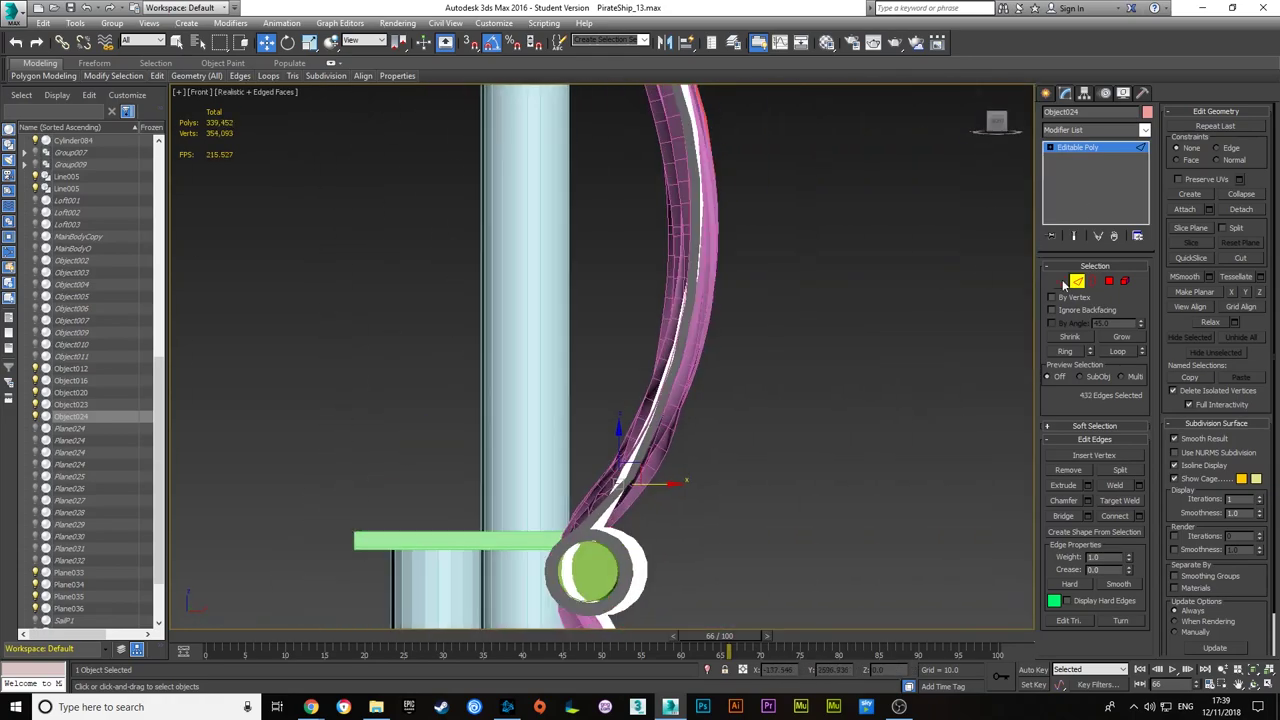
{"action": "key", "text": "shift+z"}
{"action": "key", "text": "shift+z"}
{"action": "key", "text": "shift+z"}
{"action": "key", "text": "shift+z"}
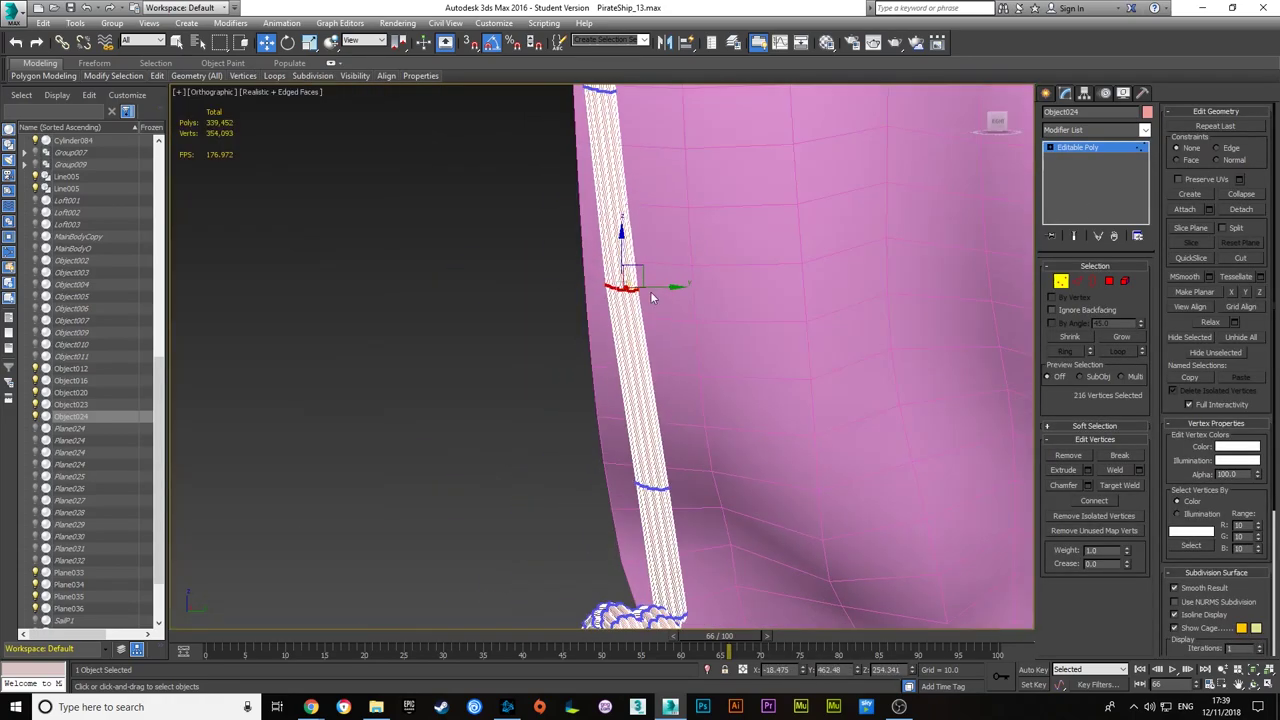
{"action": "key", "text": "shift+z"}
{"action": "key", "text": "shift+z"}
{"action": "key", "text": "shift+z"}
{"action": "key", "text": "shift+z"}
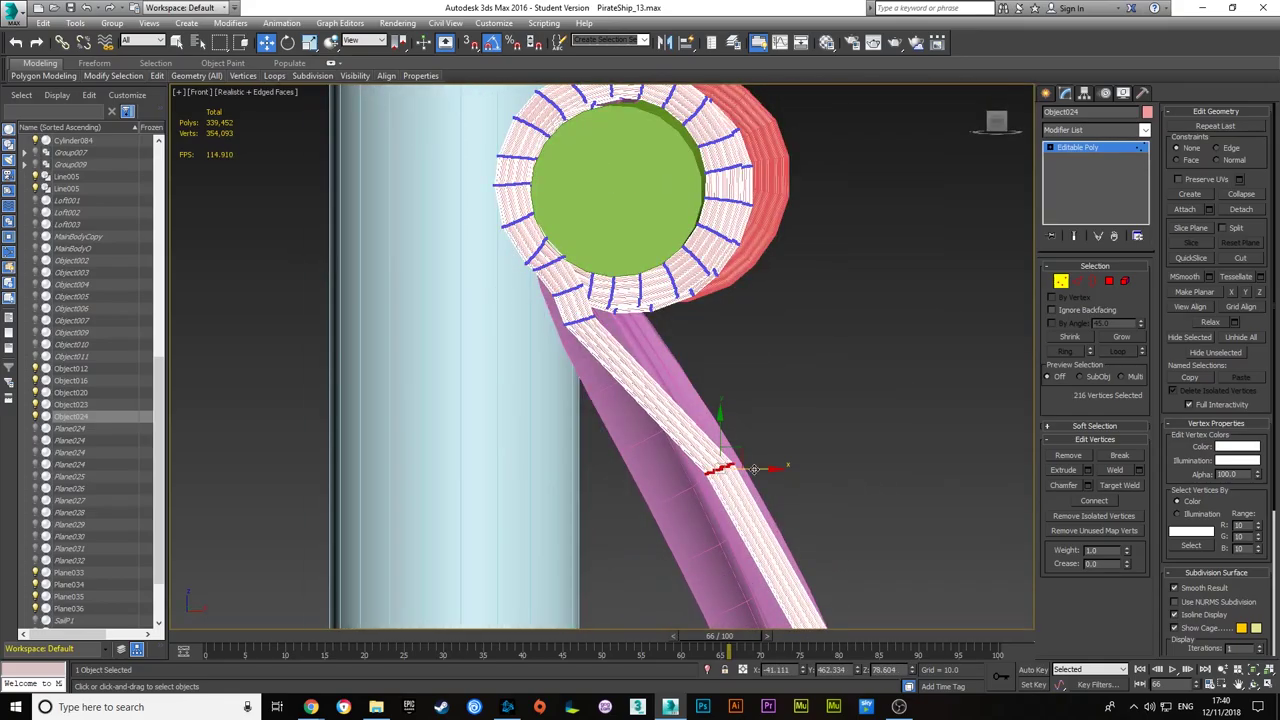
{"action": "key", "text": "shift+z"}
{"action": "key", "text": "shift+z"}
{"action": "key", "text": "shift+z"}
{"action": "key", "text": "shift+z"}
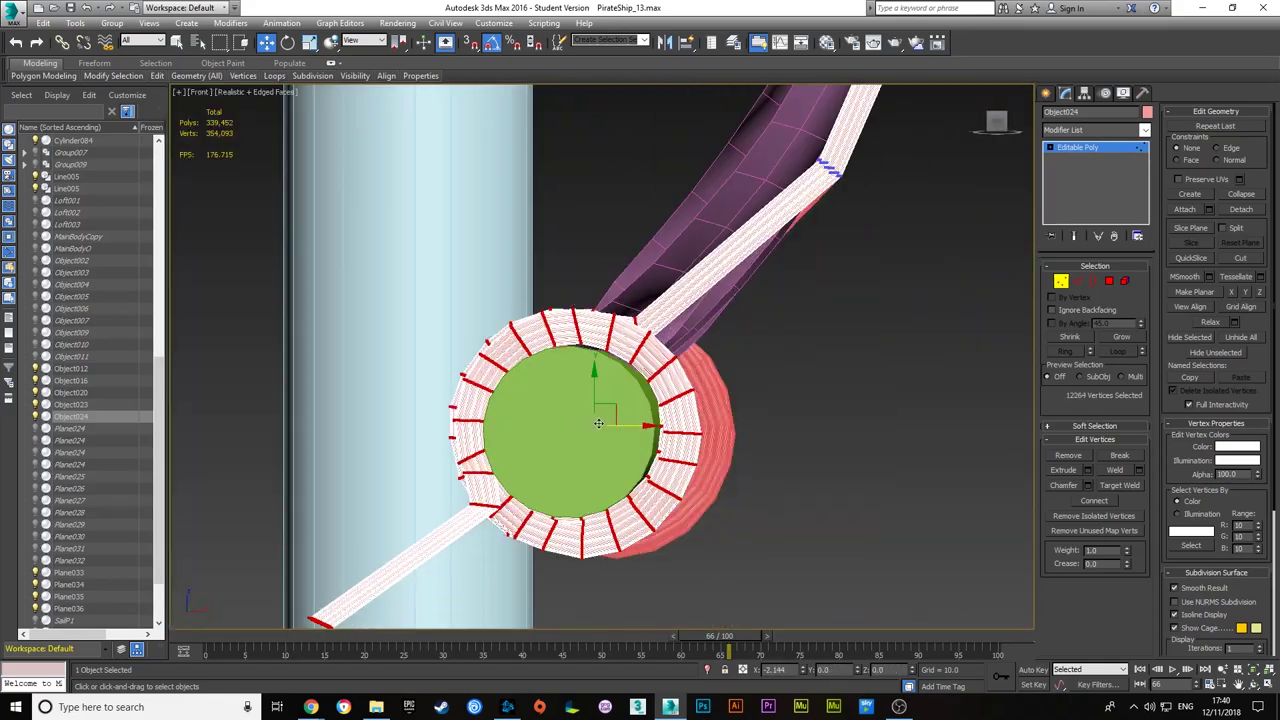
{"action": "key", "text": "shift+z"}
{"action": "key", "text": "shift+z"}
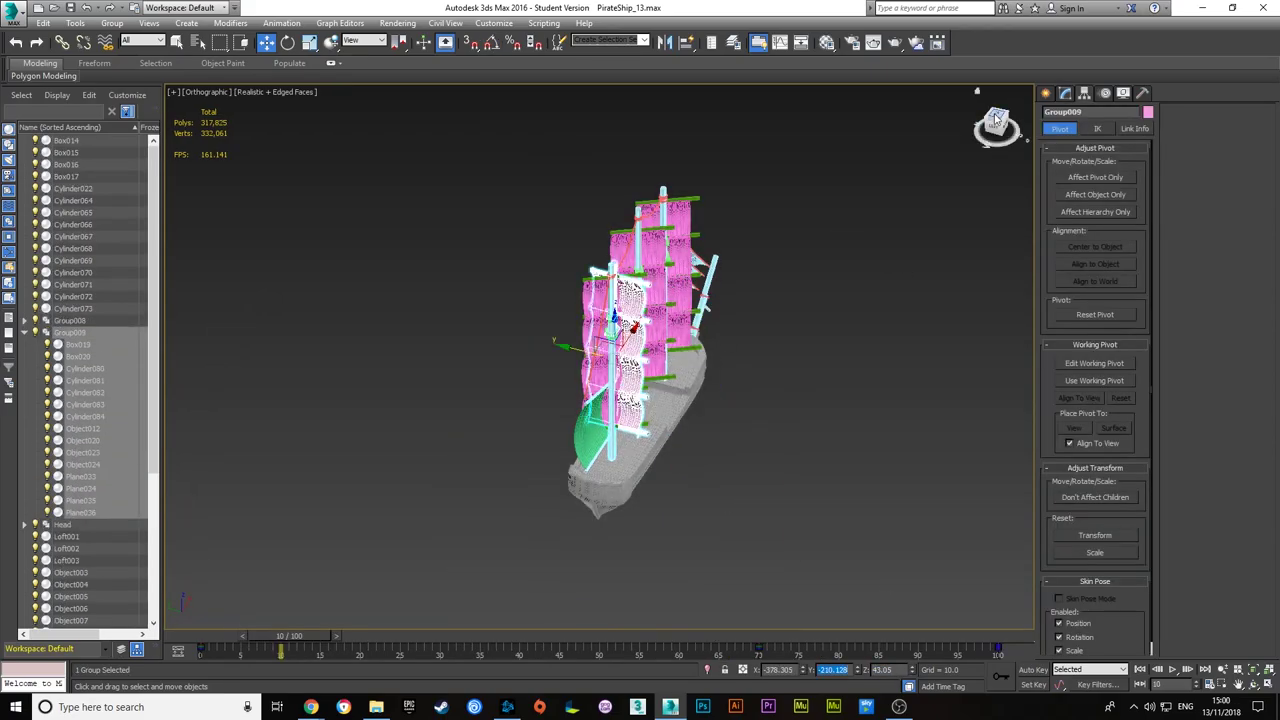
- Select the mast group Group008 in Rotate mode and orbit to view the masts and sails
{"action": "left_click", "coordinate": [996, 118]}
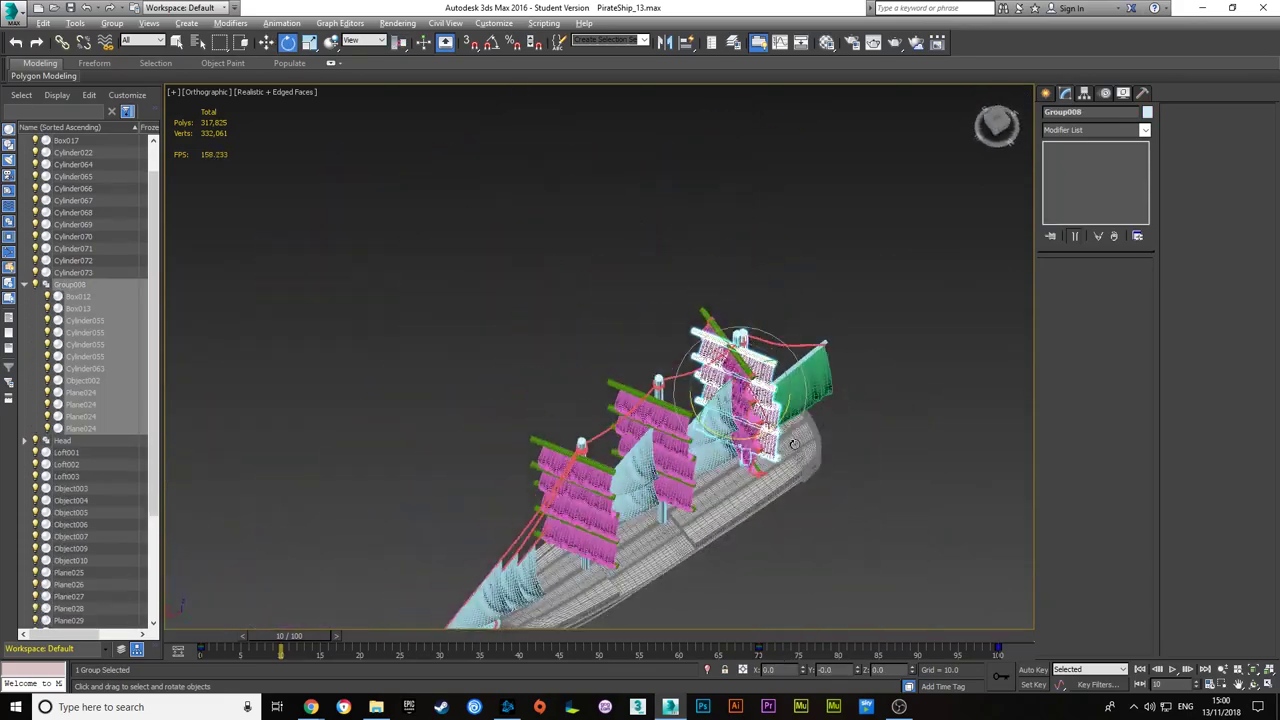
{"action": "key", "text": "e"}
{"action": "left_click", "coordinate": [671, 401]}
{"action": "scroll", "coordinate": [600, 370], "scroll_direction": "up", "scroll_amount": 10}
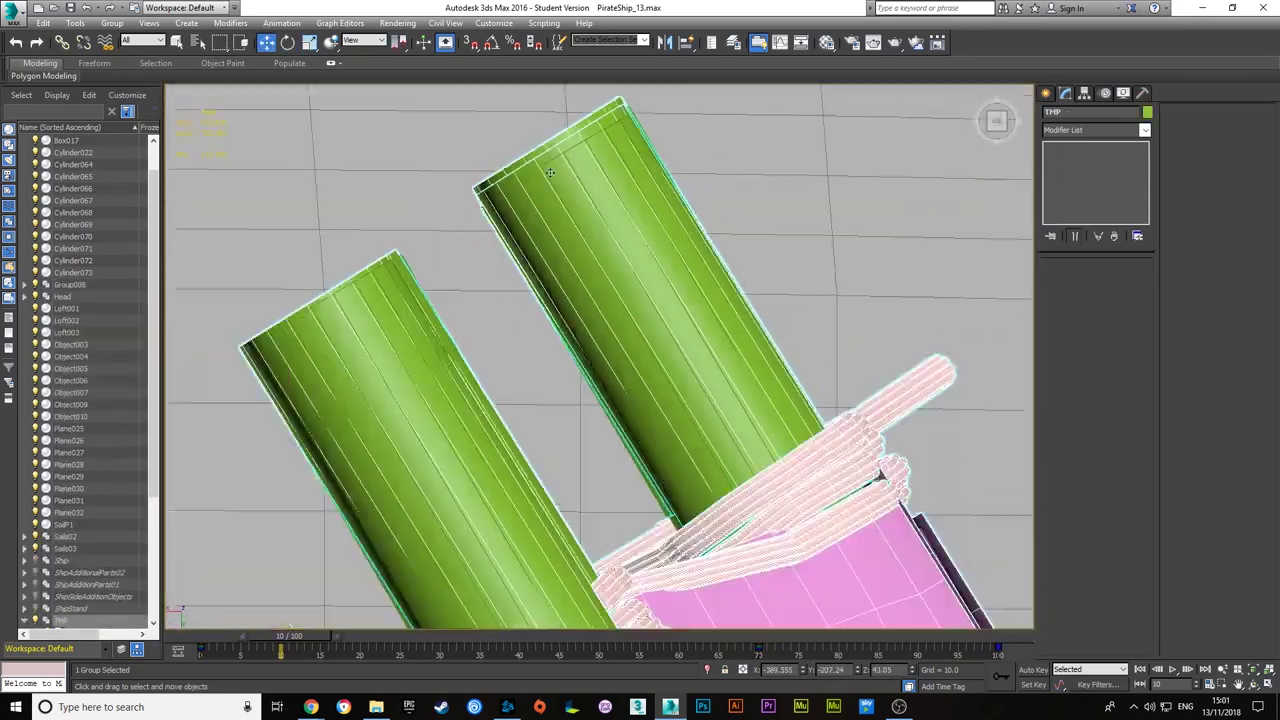
{"action": "middle_click_drag", "start_coordinate": [539, 338], "coordinate": [521, 402], "text": "alt"}
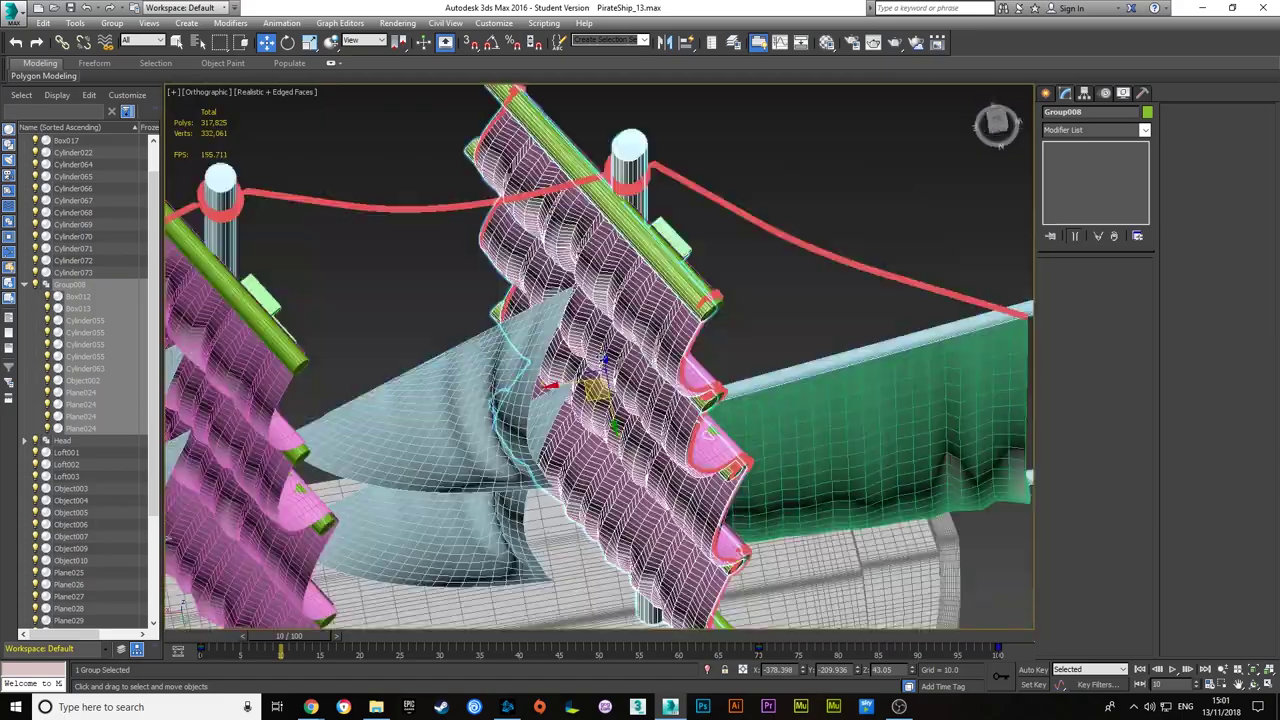
{"action": "scroll", "coordinate": [521, 402], "scroll_direction": "down", "scroll_amount": 5}
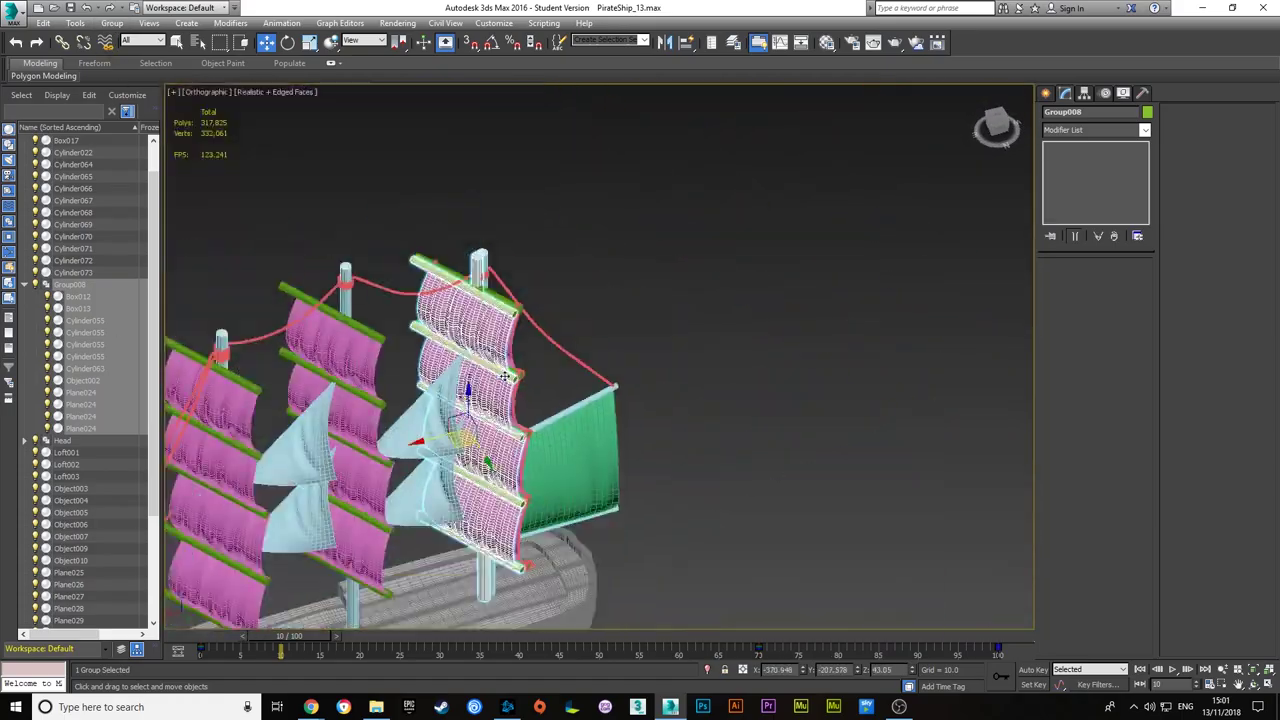
{"action": "scroll", "coordinate": [522, 355], "scroll_direction": "down", "scroll_amount": 5}
{"action": "middle_click_drag", "start_coordinate": [899, 179], "coordinate": [676, 273], "text": "alt"}
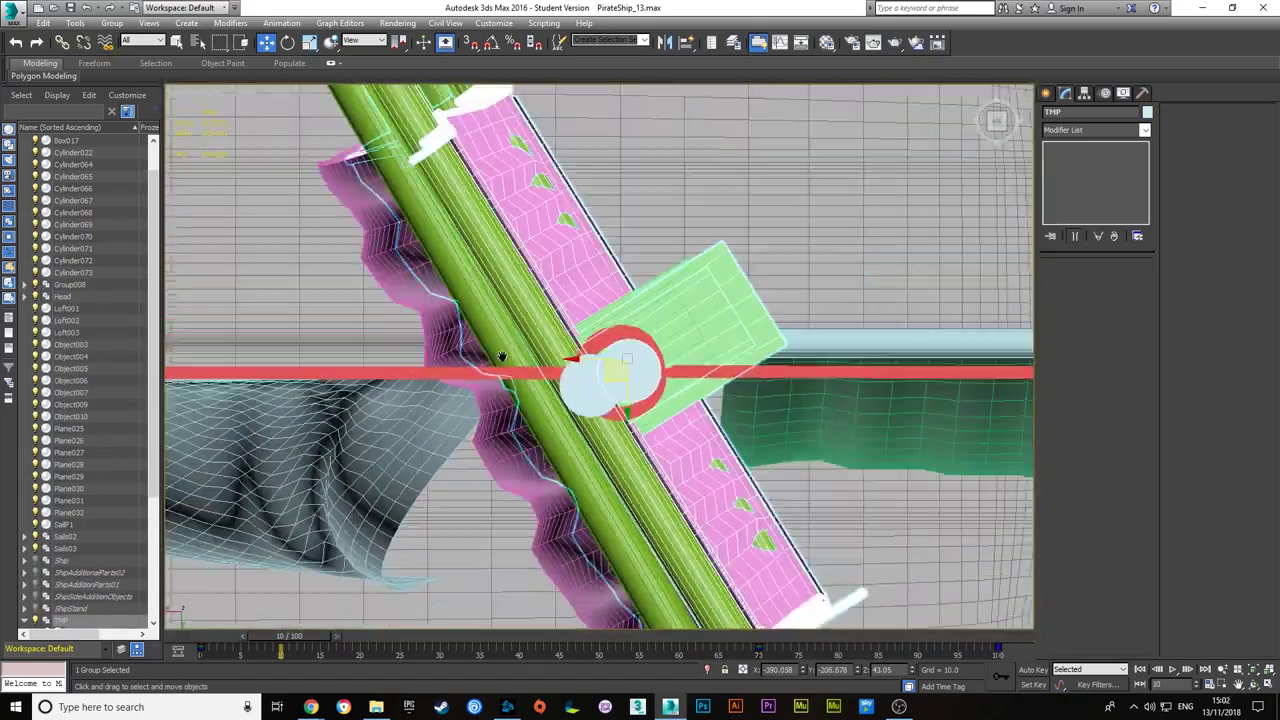
{"action": "scroll", "coordinate": [676, 273], "scroll_direction": "down", "scroll_amount": 3}
{"action": "scroll", "coordinate": [676, 273], "scroll_direction": "up", "scroll_amount": 3}
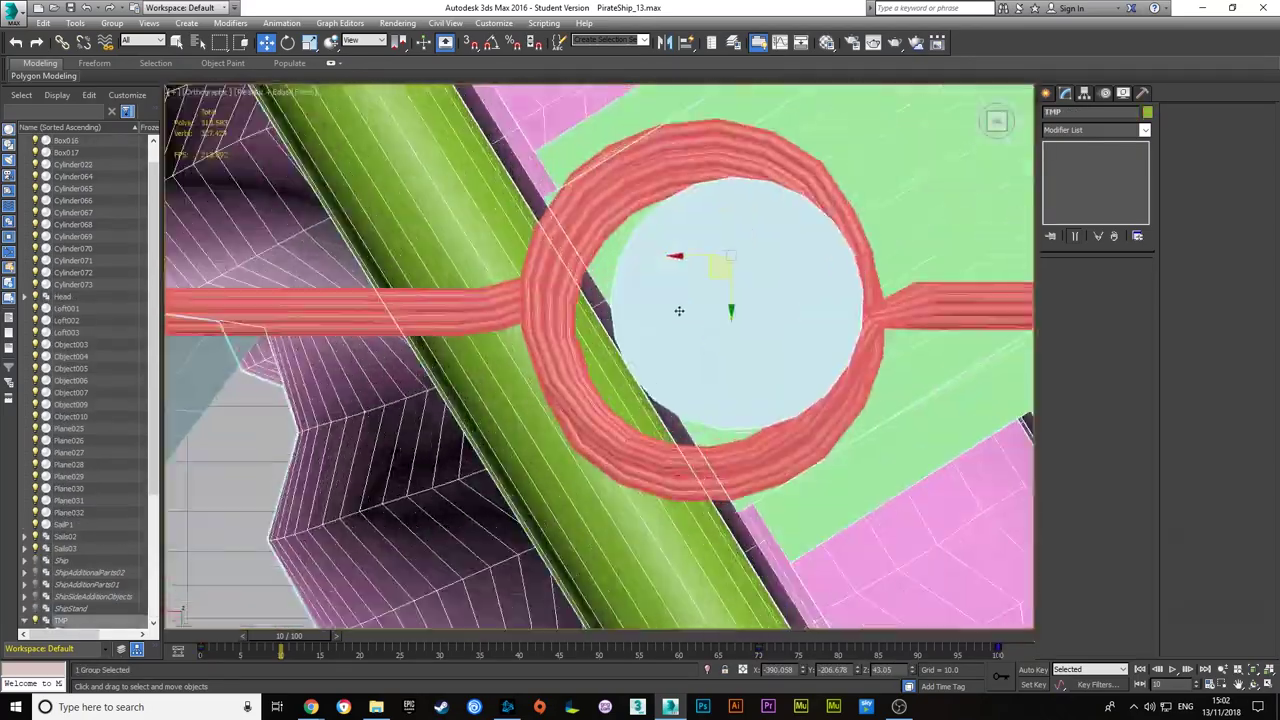
{"action": "middle_click_drag", "start_coordinate": [679, 311], "coordinate": [687, 244], "text": "alt"}
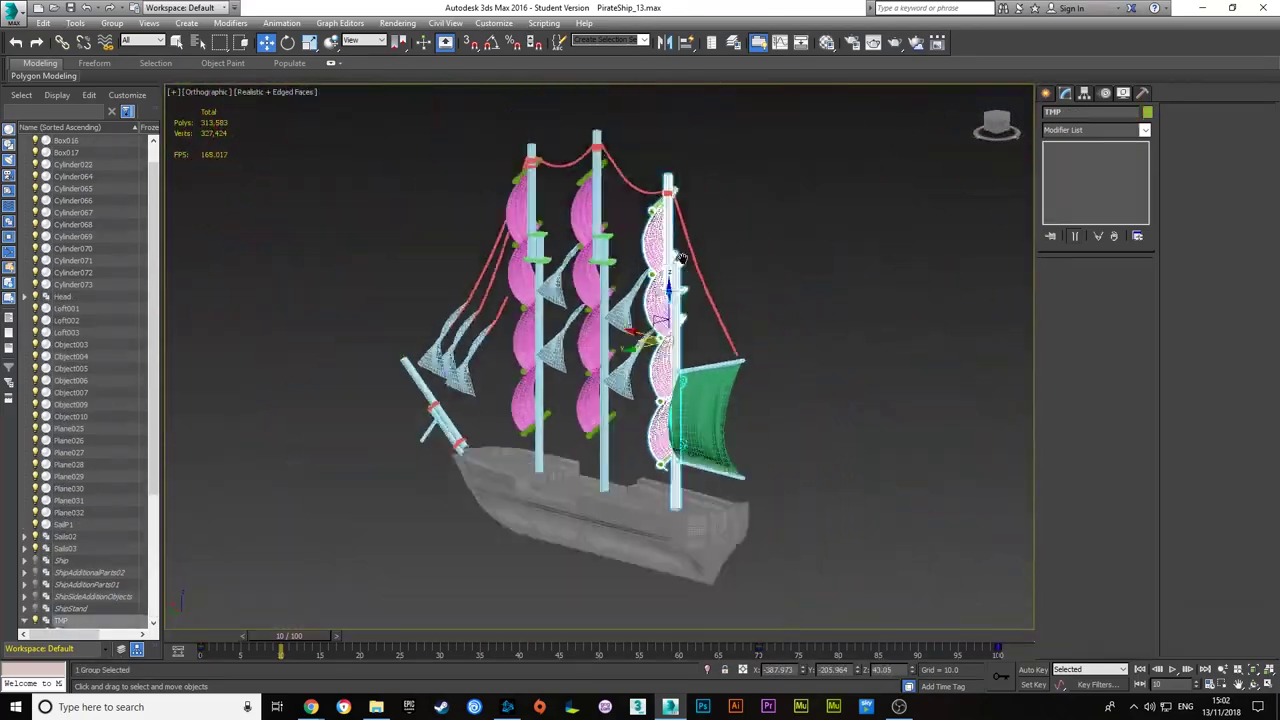
{"action": "scroll", "coordinate": [676, 410], "scroll_direction": "up", "scroll_amount": 5}
{"action": "scroll", "coordinate": [676, 410], "scroll_direction": "down", "scroll_amount": 3}
- Ungroup Group008 into separate objects
{"action": "left_click", "coordinate": [112, 23]}
{"action": "left_click", "coordinate": [130, 66]}
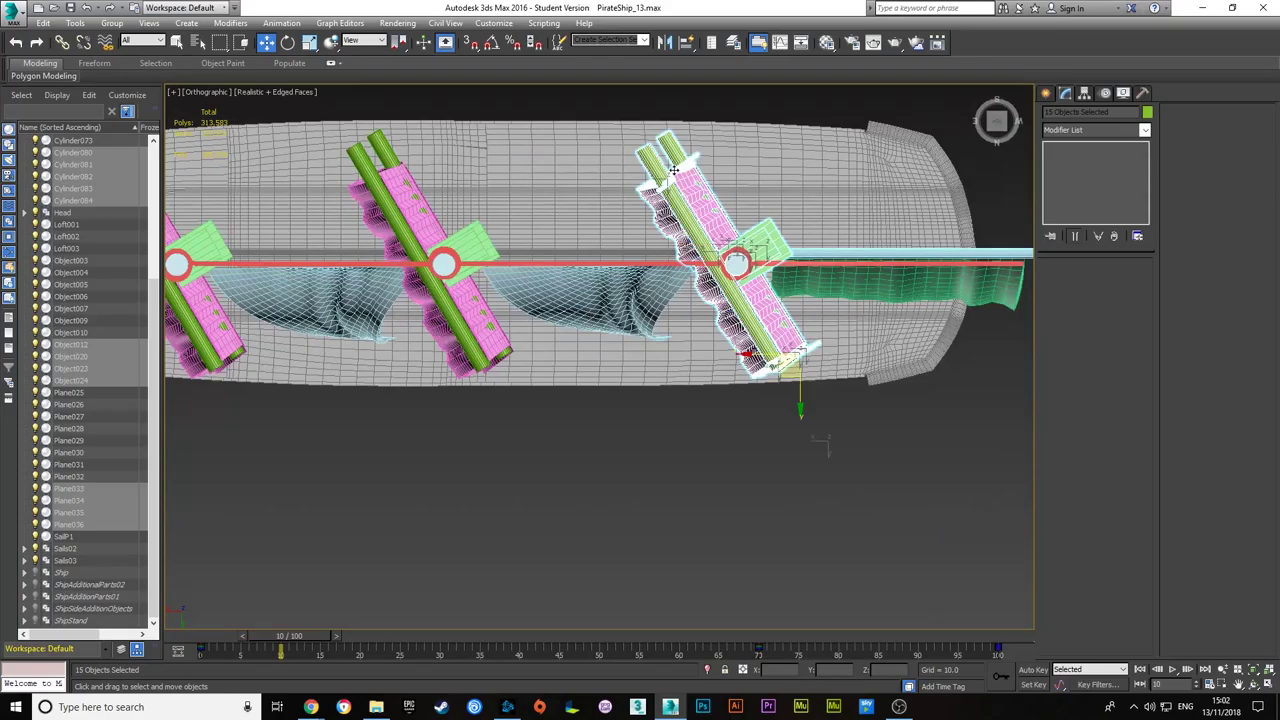
{"action": "middle_click_drag", "start_coordinate": [408, 172], "coordinate": [671, 439], "text": "alt"}
{"action": "scroll", "coordinate": [671, 439], "scroll_direction": "up", "scroll_amount": 5}
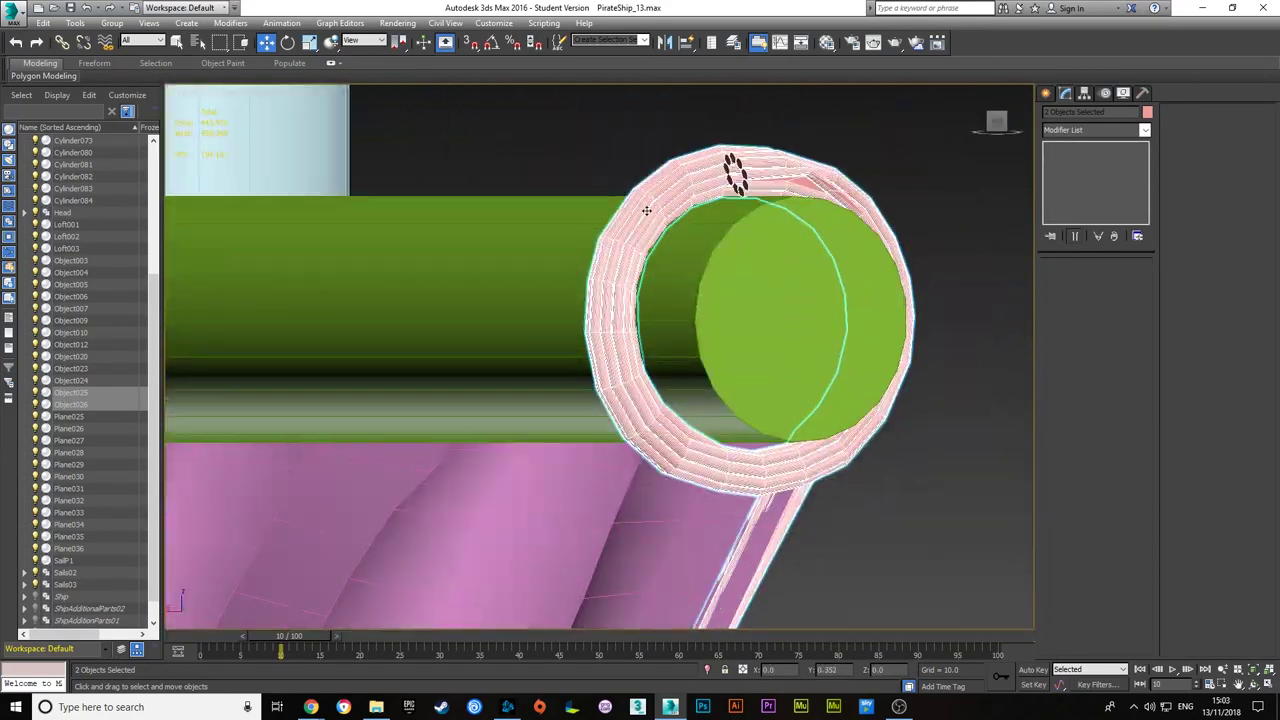
{"action": "scroll", "coordinate": [671, 439], "scroll_direction": "down", "scroll_amount": 3}
{"action": "scroll", "coordinate": [671, 439], "scroll_direction": "up", "scroll_amount": 5}
{"action": "scroll", "coordinate": [486, 400], "scroll_direction": "down", "scroll_amount": 5}
{"action": "mouse_move", "coordinate": [486, 400]}
{"action": "middle_mouse_down", "text": "alt"}
{"action": "mouse_move", "coordinate": [560, 320]}
{"action": "mouse_move", "coordinate": [588, 240]}
{"action": "mouse_move", "coordinate": [700, 350]}
{"action": "middle_mouse_up", "text": "alt"}
- Select the two rope lashings and inspect them from below the spar
{"action": "left_click", "coordinate": [588, 240]}
{"action": "scroll", "coordinate": [588, 240], "scroll_direction": "down", "scroll_amount": 5}
{"action": "scroll", "coordinate": [775, 376], "scroll_direction": "up", "scroll_amount": 6}
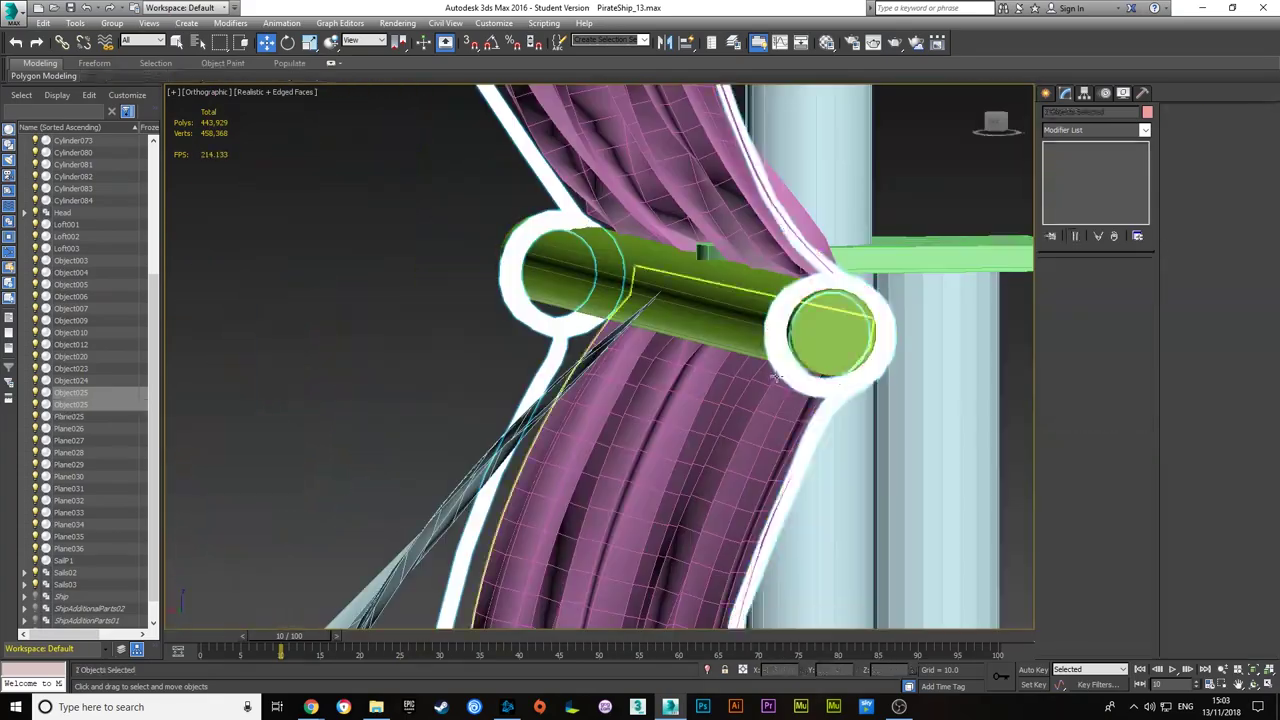
{"action": "mouse_move", "coordinate": [1012, 434]}
{"action": "middle_mouse_down", "text": "alt"}
{"action": "mouse_move", "coordinate": [408, 380]}
{"action": "mouse_move", "coordinate": [371, 283]}
{"action": "mouse_move", "coordinate": [572, 181]}
{"action": "mouse_move", "coordinate": [570, 260]}
{"action": "middle_mouse_up", "text": "alt"}
{"action": "scroll", "coordinate": [572, 181], "scroll_direction": "down", "scroll_amount": 5}
{"action": "scroll", "coordinate": [572, 200], "scroll_direction": "up", "scroll_amount": 8}
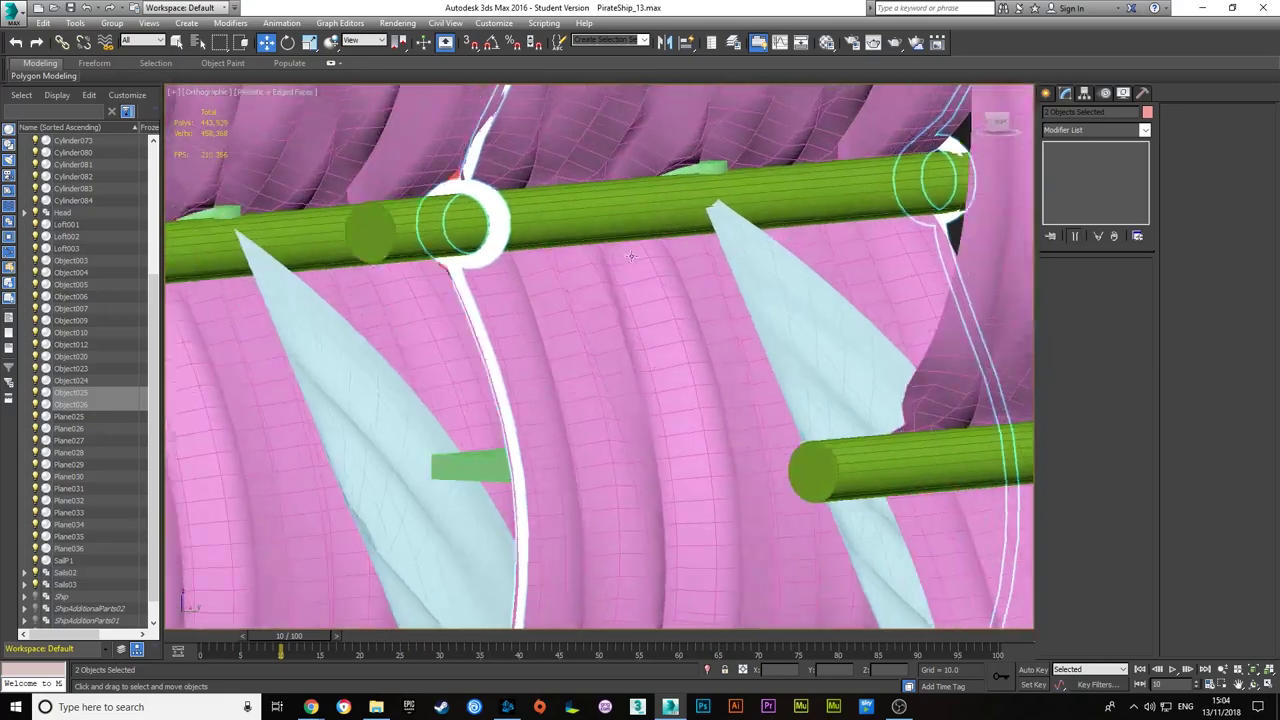
{"action": "scroll", "coordinate": [570, 288], "scroll_direction": "down", "scroll_amount": 8}
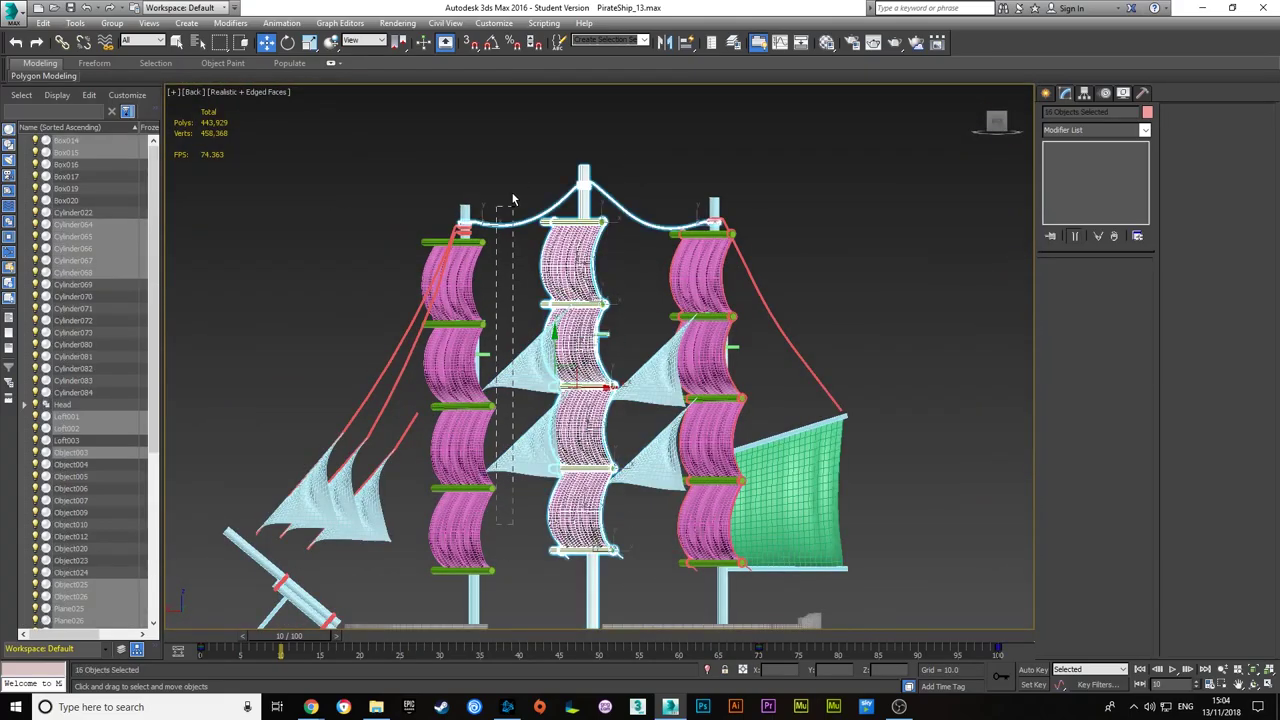
- Group the middle mast's sails, yards and rope rings as Group010
{"action": "scroll", "coordinate": [465, 330], "scroll_direction": "up", "scroll_amount": 8}
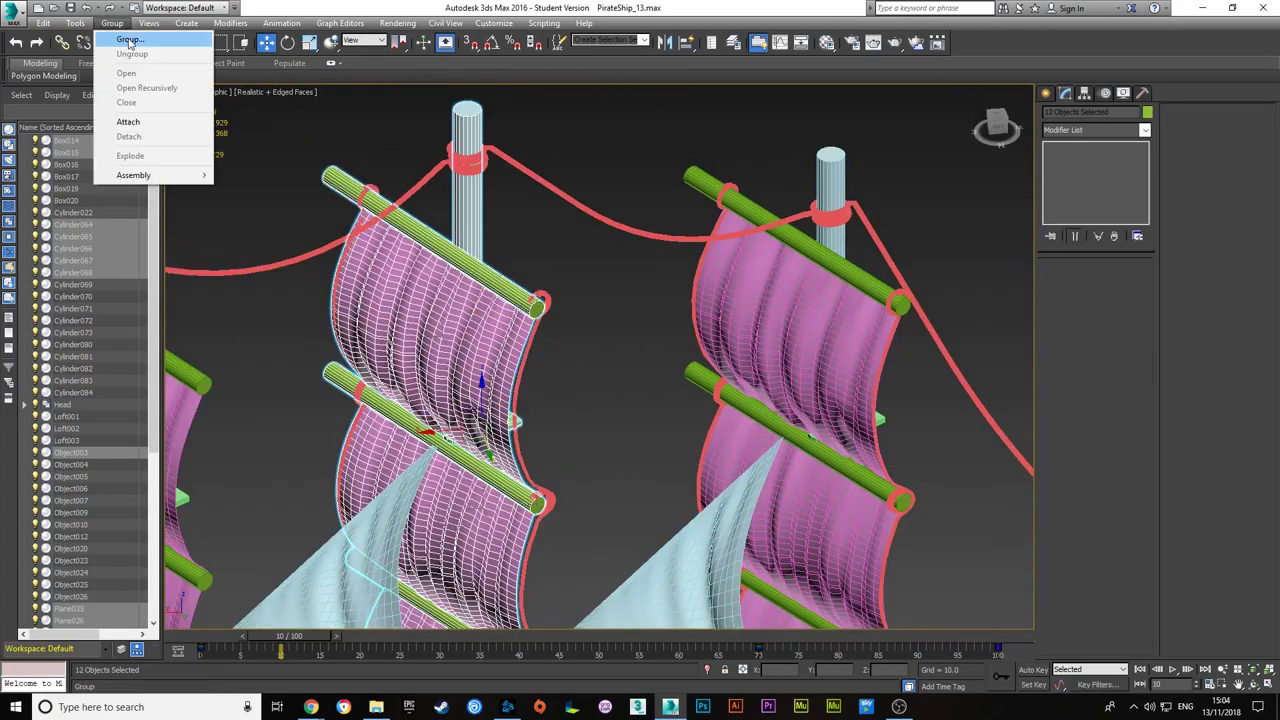
{"action": "left_click", "coordinate": [368, 186]}
{"action": "scroll", "coordinate": [368, 186], "scroll_direction": "down", "scroll_amount": 5}
{"action": "scroll", "coordinate": [706, 168], "scroll_direction": "down", "scroll_amount": 3}
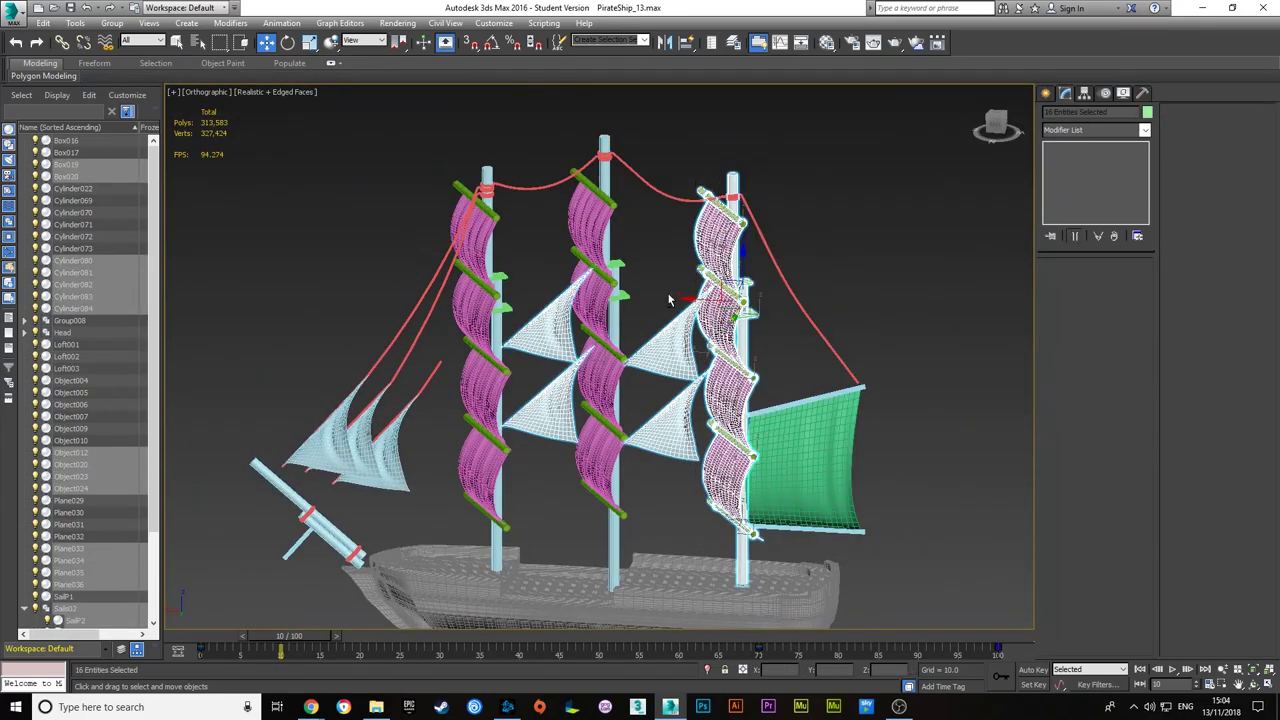
{"action": "middle_click_drag", "start_coordinate": [669, 298], "coordinate": [813, 184], "text": "alt"}
{"action": "scroll", "coordinate": [813, 184], "scroll_direction": "up", "scroll_amount": 3}
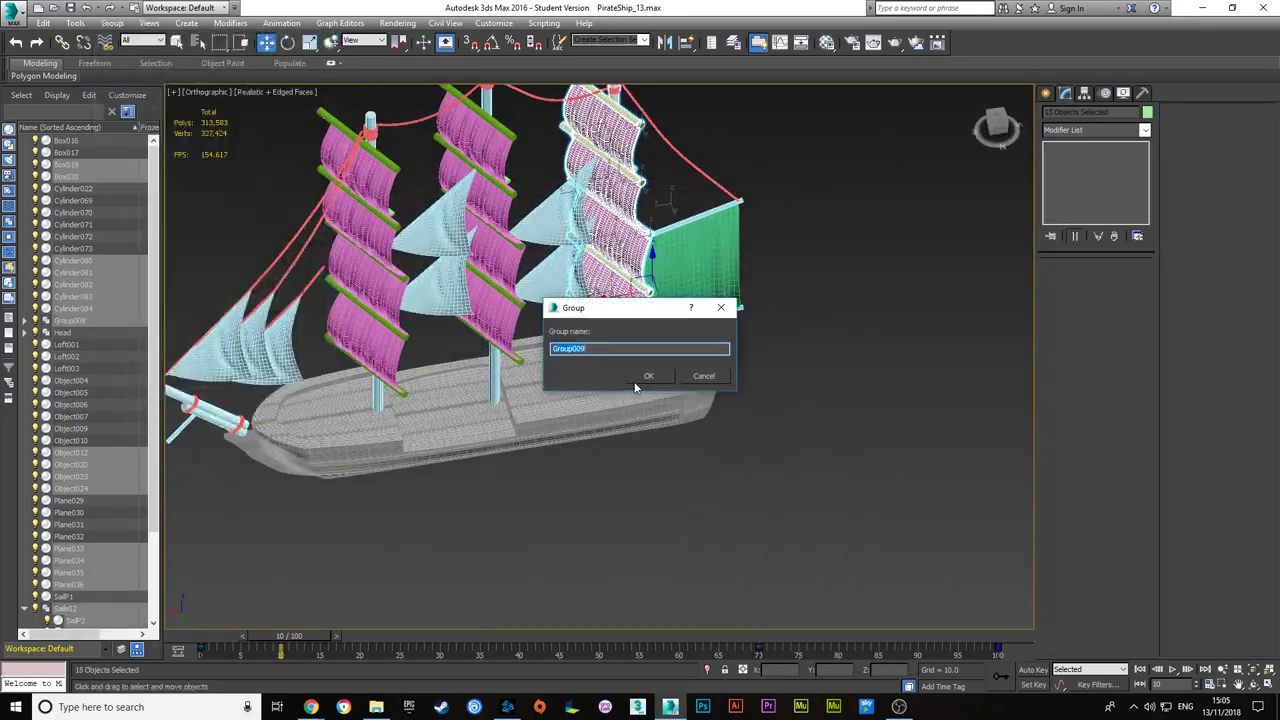
{"action": "left_click", "coordinate": [648, 376]}
{"action": "middle_click_drag", "start_coordinate": [648, 376], "coordinate": [600, 360], "text": "alt"}
- Bring up the group's pivot options and view the ship from behind
{"action": "left_click", "coordinate": [1084, 92]}
{"action": "scroll", "coordinate": [570, 347], "scroll_direction": "up", "scroll_amount": 5}
{"action": "scroll", "coordinate": [570, 347], "scroll_direction": "up", "scroll_amount": 5}
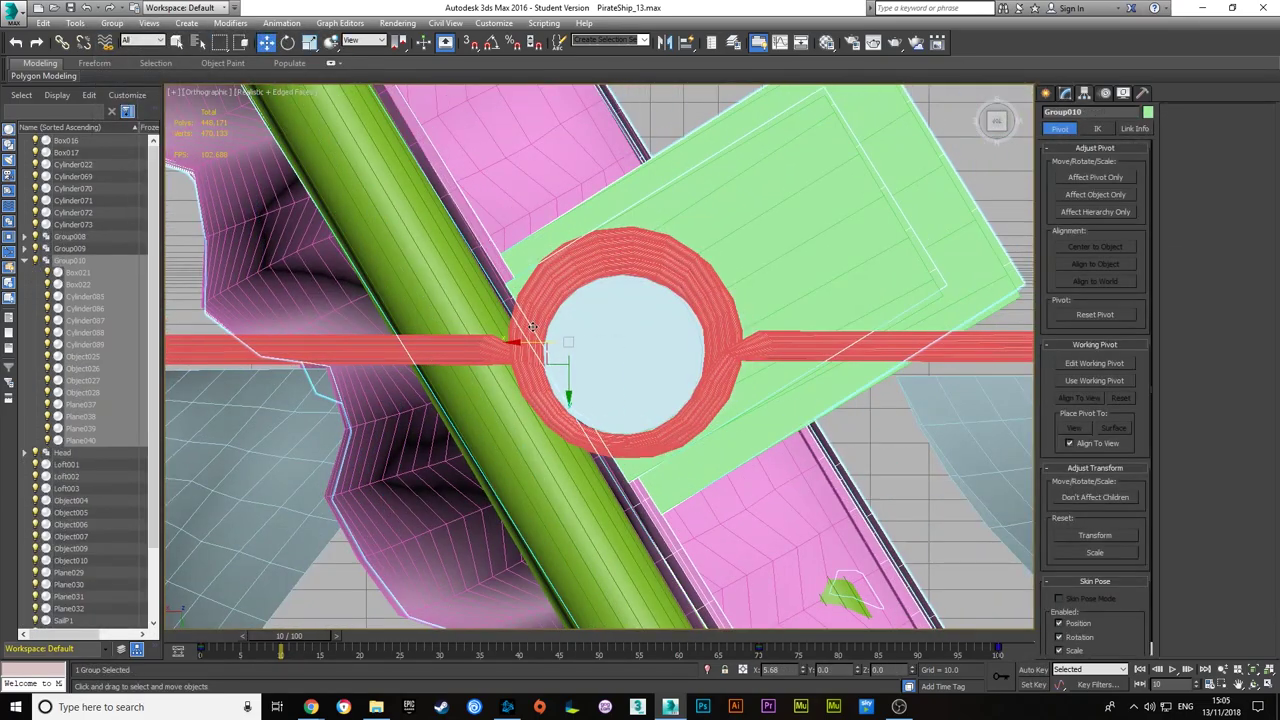
{"action": "middle_click_drag", "start_coordinate": [533, 327], "coordinate": [683, 293], "text": "alt"}
{"action": "scroll", "coordinate": [683, 293], "scroll_direction": "down", "scroll_amount": 5}
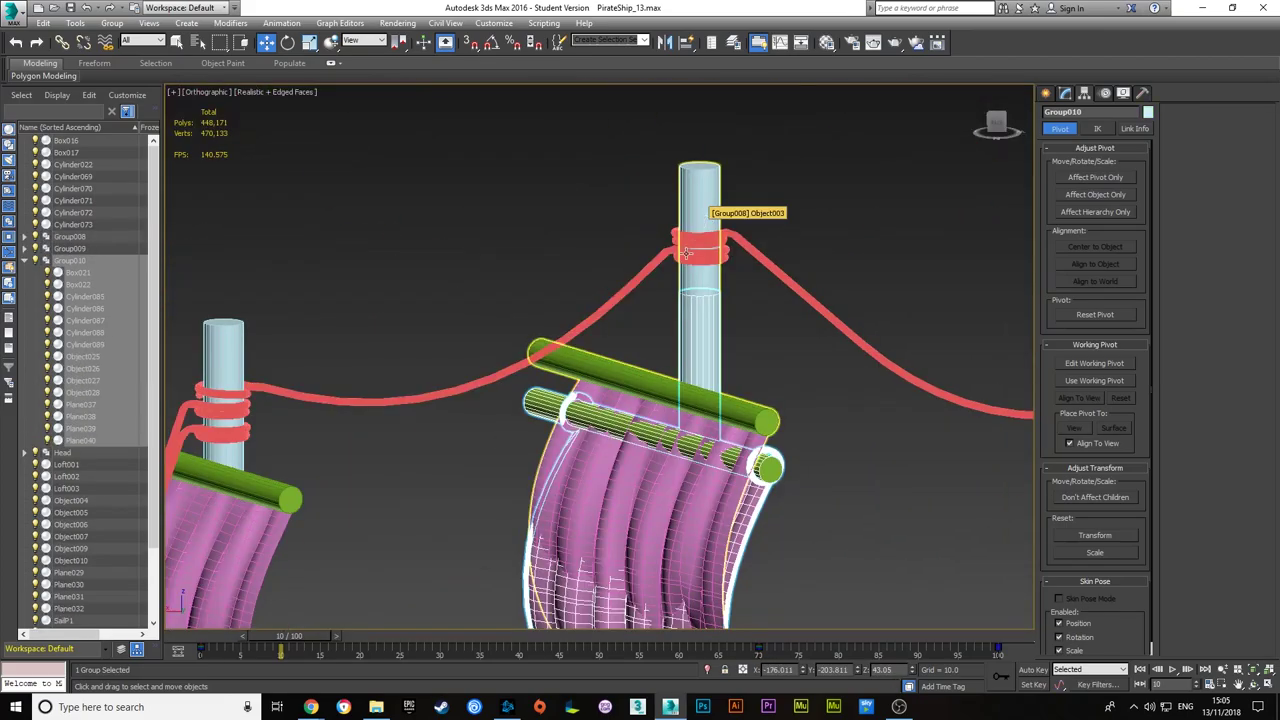
{"action": "key", "text": "k"}
{"action": "scroll", "coordinate": [700, 300], "scroll_direction": "down", "scroll_amount": 3}
{"action": "scroll", "coordinate": [791, 350], "scroll_direction": "up", "scroll_amount": 6}
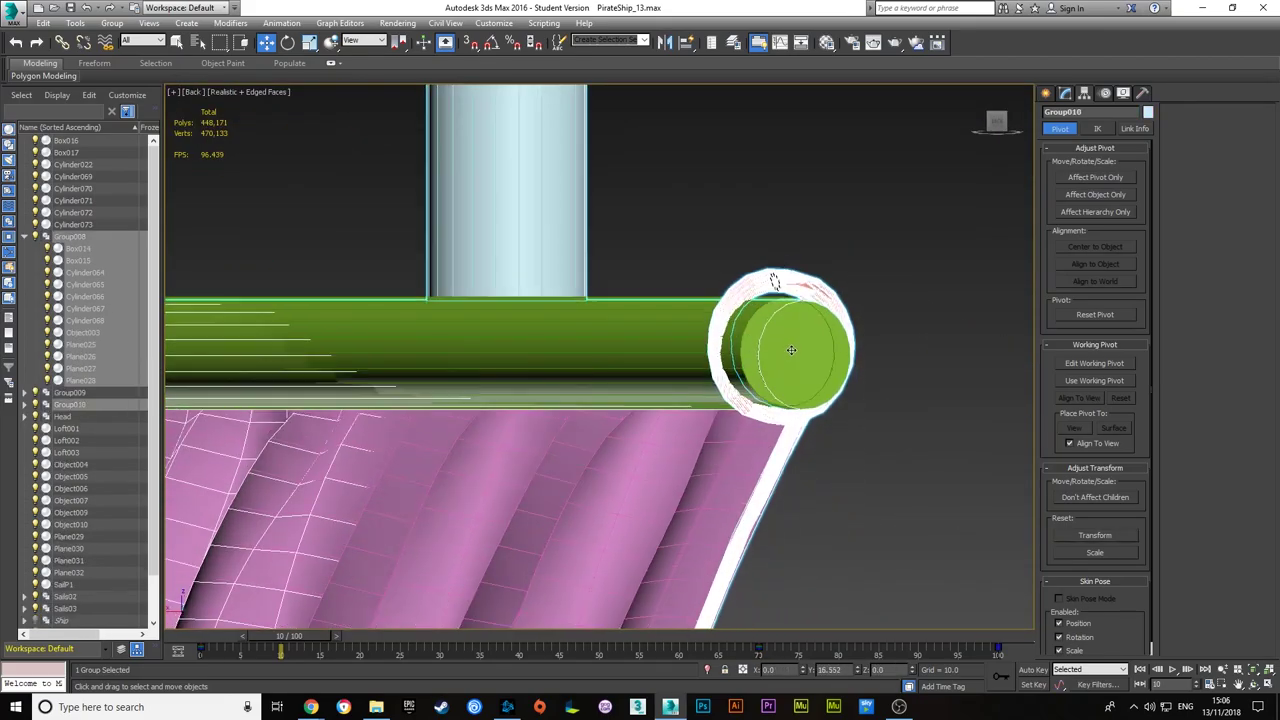
{"action": "scroll", "coordinate": [791, 350], "scroll_direction": "down", "scroll_amount": 1}
{"action": "scroll", "coordinate": [791, 350], "scroll_direction": "down", "scroll_amount": 5}
{"action": "scroll", "coordinate": [798, 232], "scroll_direction": "down", "scroll_amount": 3}
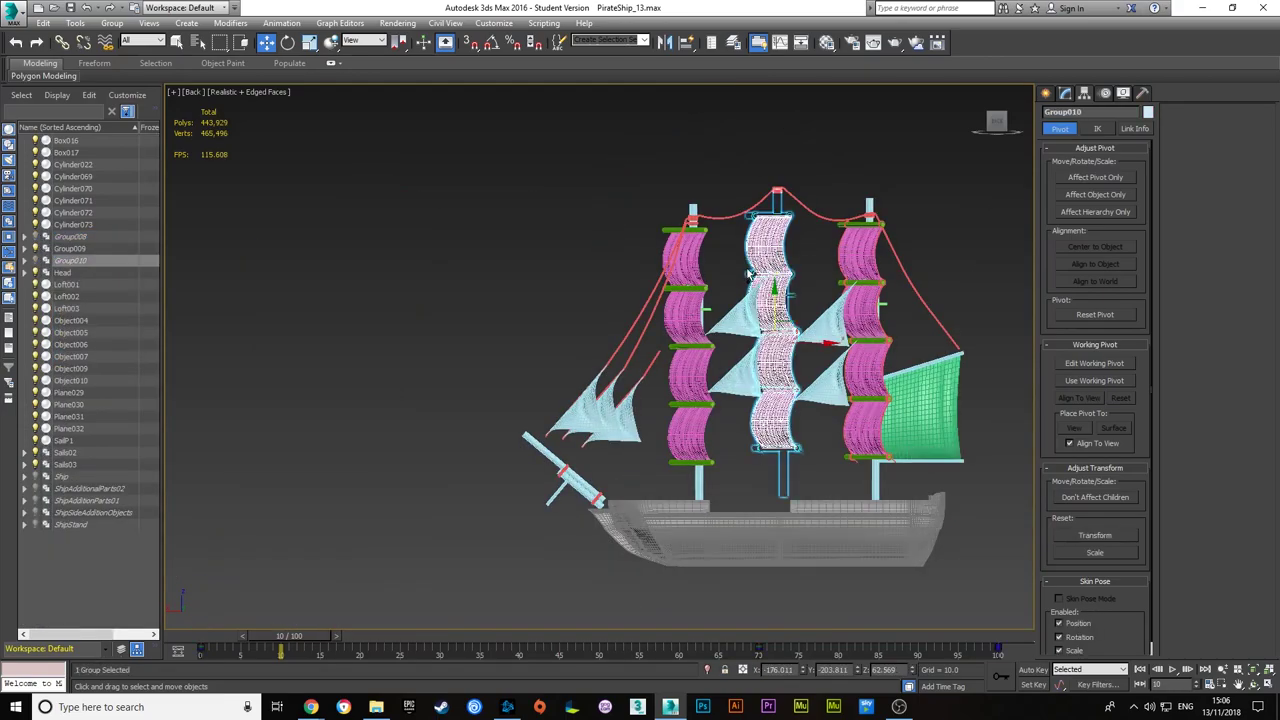
- Select and frame the new group, then save the scene as PirateShip_14
{"action": "left_click", "coordinate": [70, 404]}
{"action": "scroll", "coordinate": [611, 324], "scroll_direction": "up", "scroll_amount": 4}
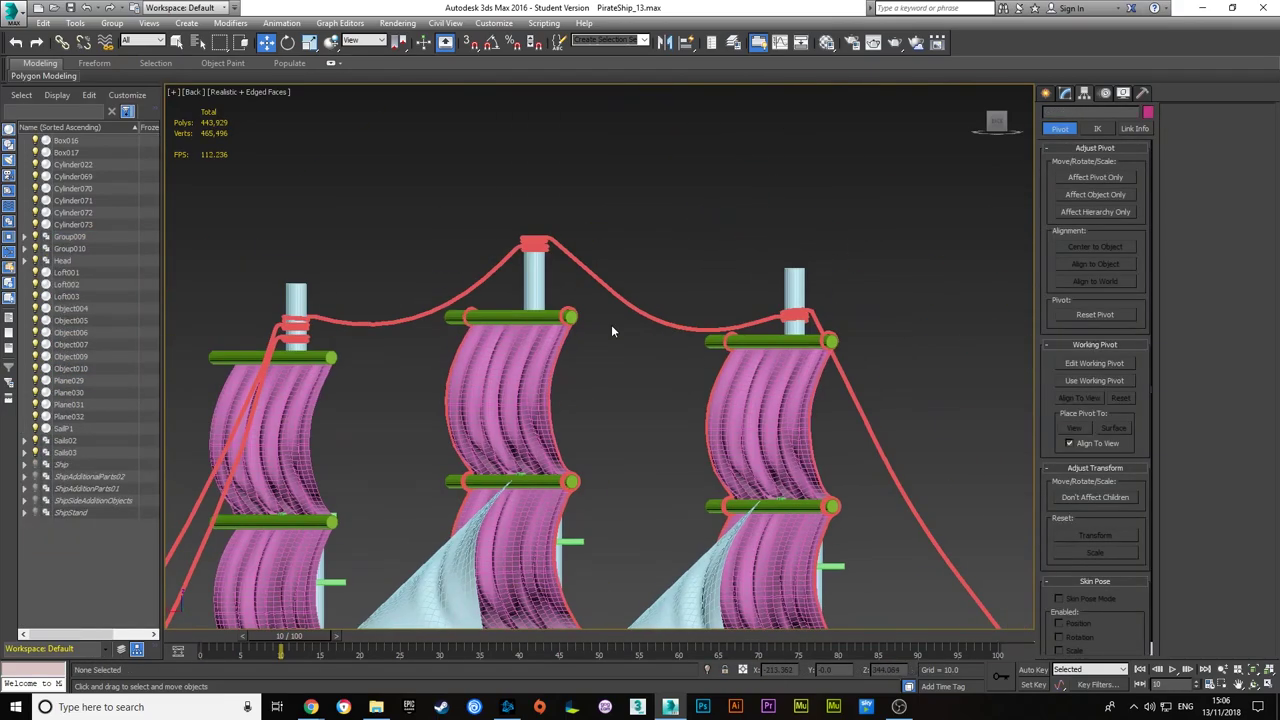
{"action": "scroll", "coordinate": [639, 336], "scroll_direction": "up", "scroll_amount": 4}
{"action": "key", "text": "z"}
{"action": "left_click", "coordinate": [15, 8]}
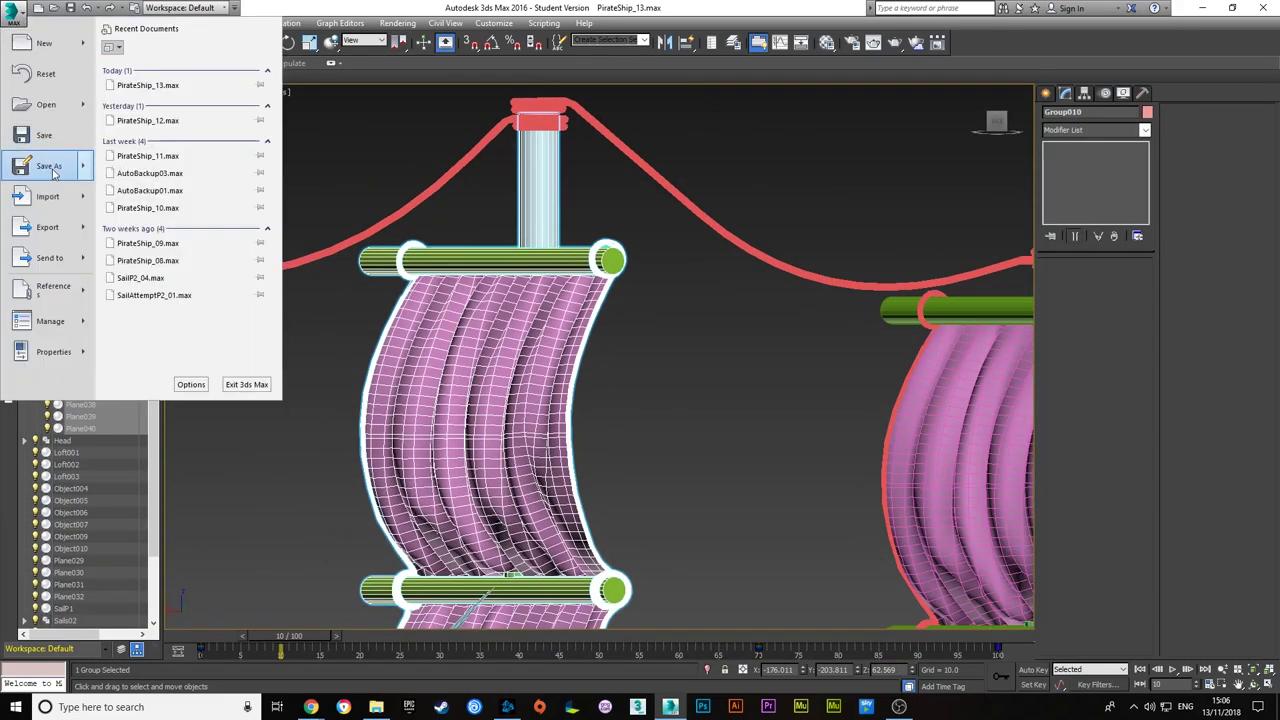
{"action": "left_click", "coordinate": [38, 170]}
{"action": "left_click", "coordinate": [435, 399]}
- Clone the mast group as a copy, creating Group011
{"action": "scroll", "coordinate": [586, 492], "scroll_direction": "down", "scroll_amount": 5}
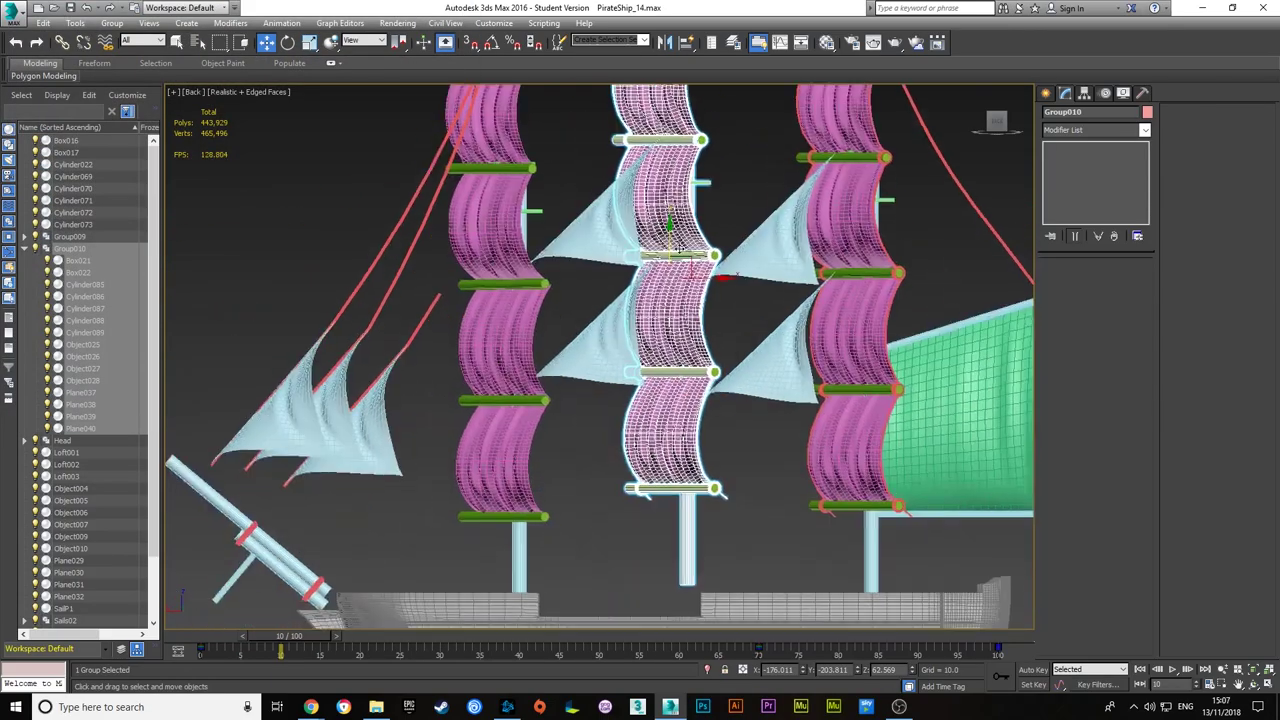
{"action": "key", "text": "ctrl+v"}
{"action": "key", "text": "Return"}
{"action": "scroll", "coordinate": [528, 246], "scroll_direction": "up", "scroll_amount": 5}
{"action": "scroll", "coordinate": [528, 246], "scroll_direction": "down", "scroll_amount": 5}
- Delete the first mast's old sails and rigging, then undo to bring back the copied set
{"action": "scroll", "coordinate": [560, 300], "scroll_direction": "up", "scroll_amount": 5}
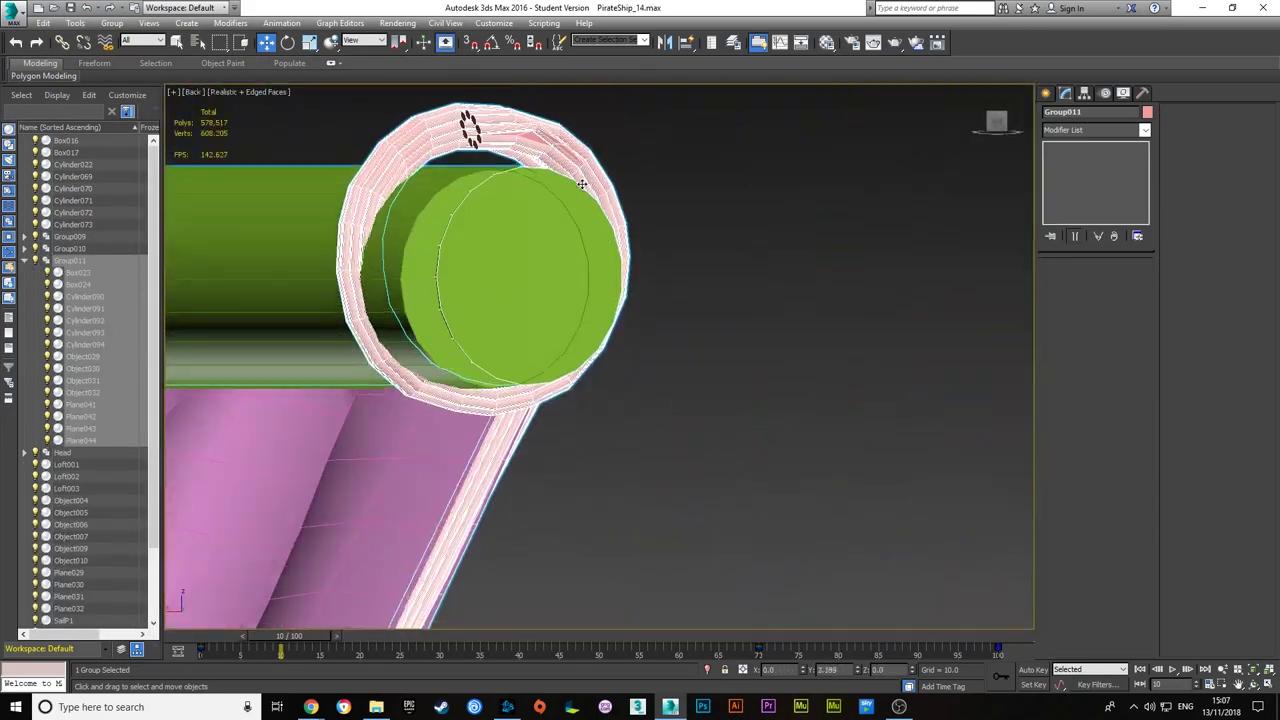
{"action": "scroll", "coordinate": [580, 350], "scroll_direction": "down", "scroll_amount": 5}
{"action": "left_click_drag", "start_coordinate": [540, 120], "coordinate": [610, 522]}
{"action": "key", "text": "Delete"}
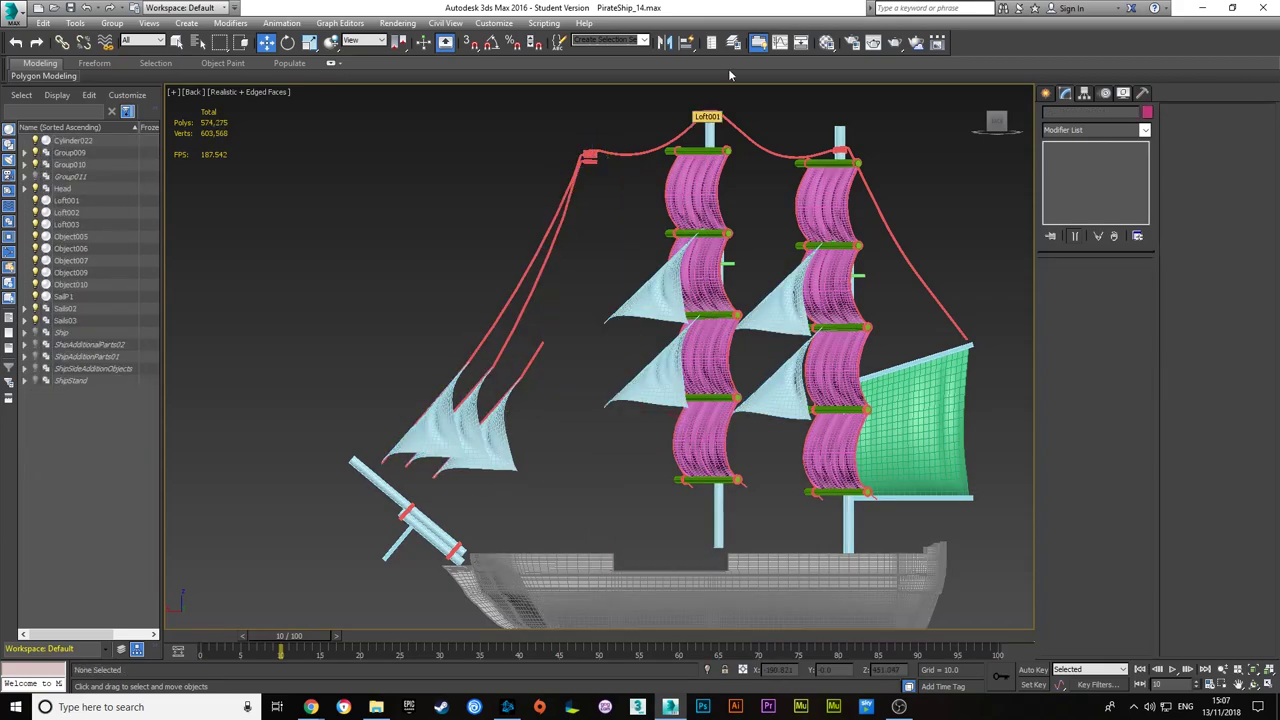
{"action": "key", "text": "ctrl+z"}
- Ungroup the copied mast set on the foremast
{"action": "left_click", "coordinate": [590, 138]}
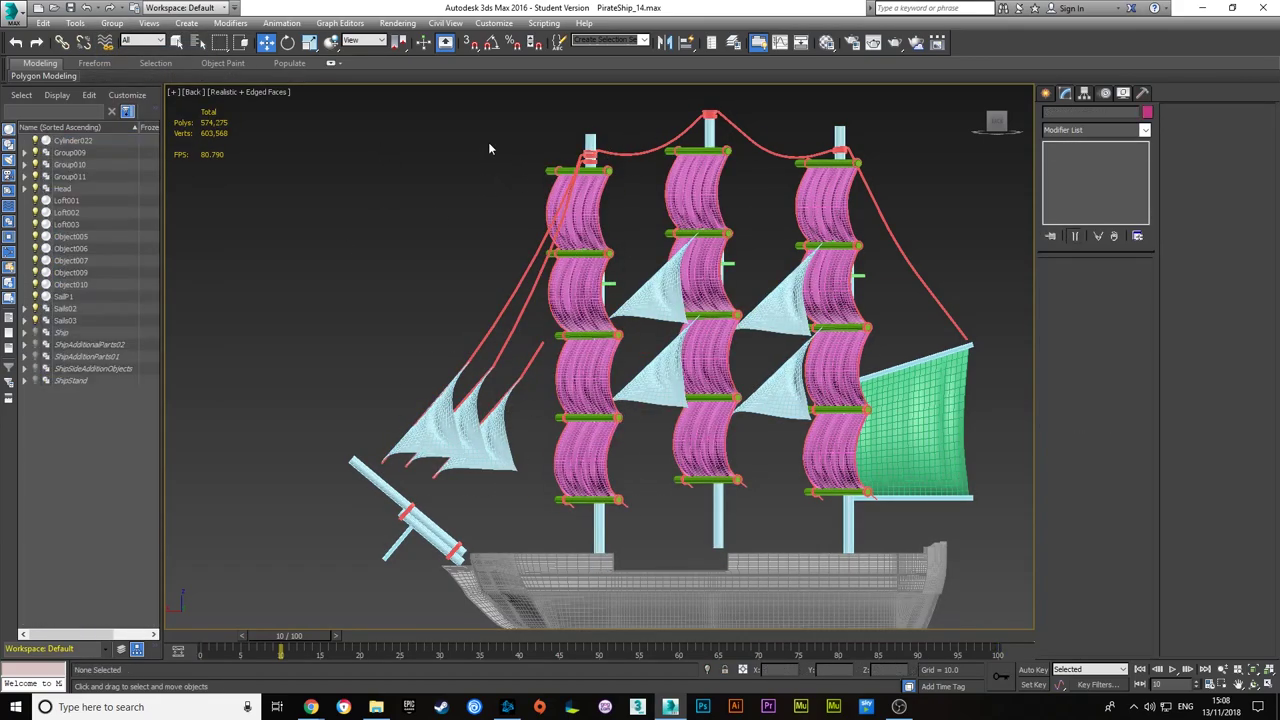
{"action": "middle_click_drag", "start_coordinate": [488, 142], "coordinate": [560, 200], "text": "alt"}
{"action": "left_click", "coordinate": [112, 22]}
{"action": "left_click", "coordinate": [130, 51]}
{"action": "left_click", "coordinate": [558, 505]}
- Frame the whole ship and select the jib sails
{"action": "scroll", "coordinate": [558, 508], "scroll_direction": "up", "scroll_amount": 5}
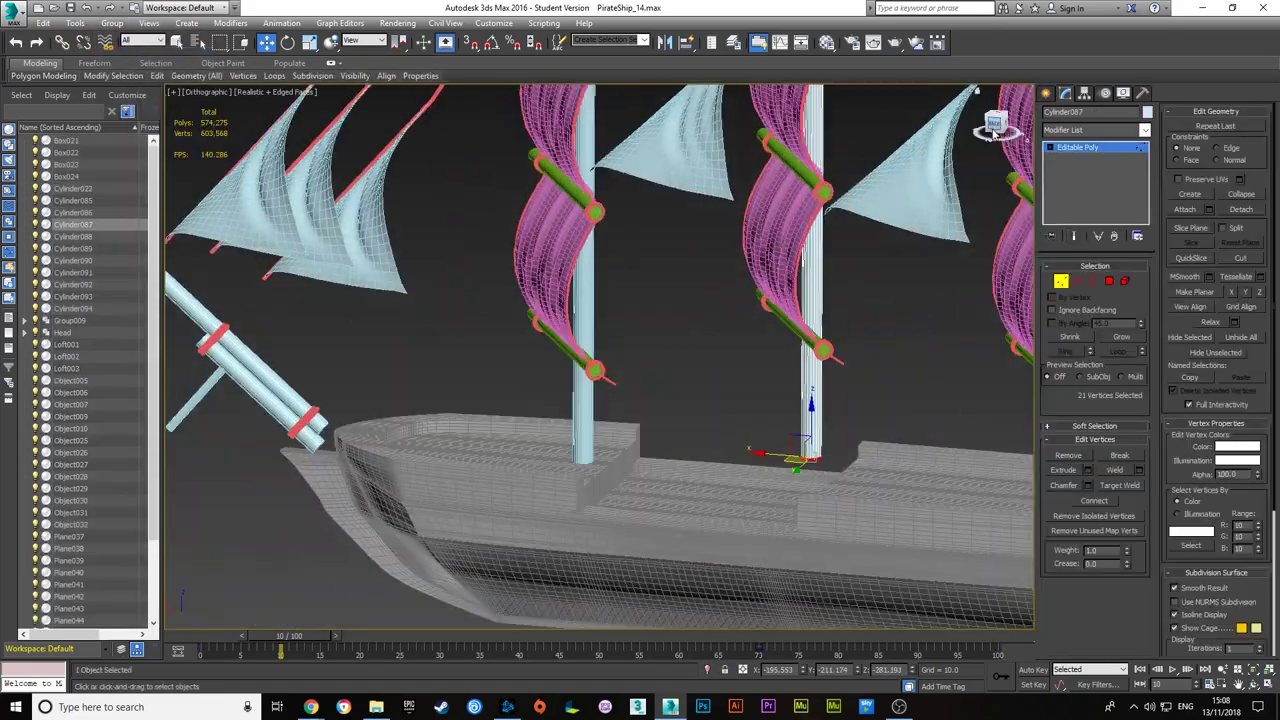
{"action": "key", "text": "k"}
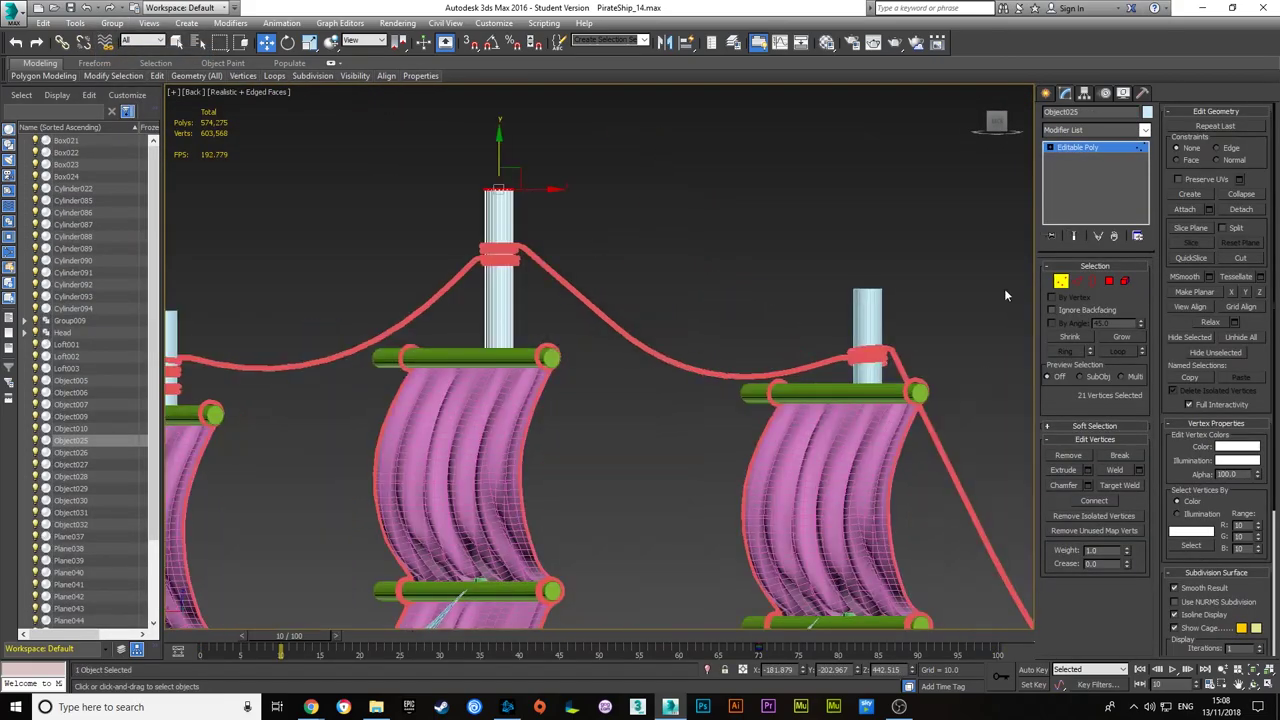
{"action": "middle_click_drag", "start_coordinate": [655, 222], "coordinate": [827, 276], "text": "alt"}
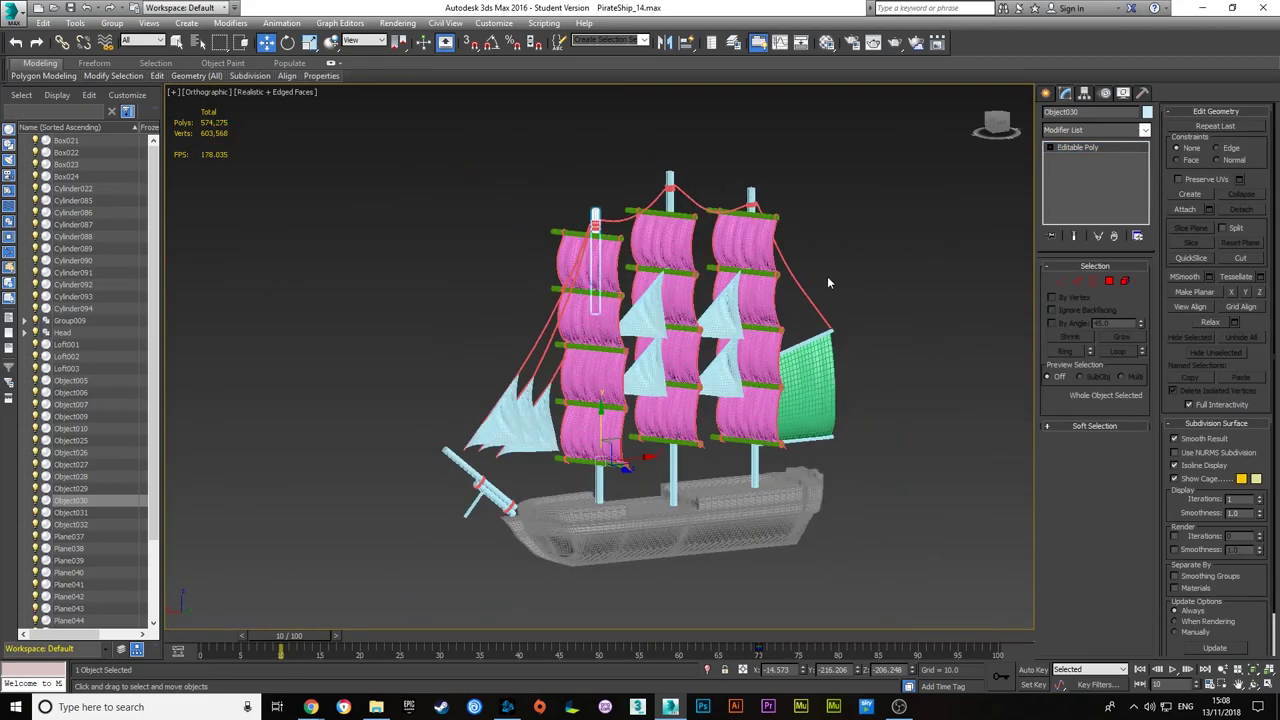
{"action": "scroll", "coordinate": [477, 484], "scroll_direction": "up", "scroll_amount": 5}
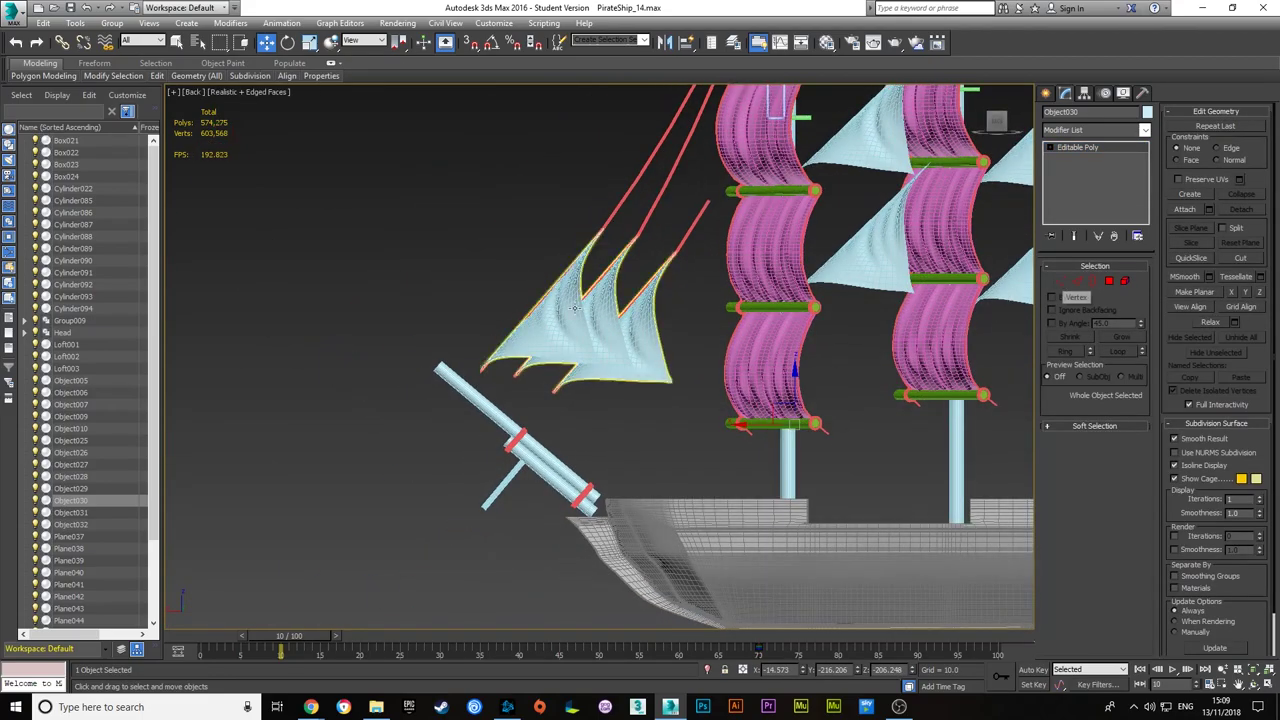
{"action": "left_click", "coordinate": [667, 348]}
{"action": "key", "text": "k"}
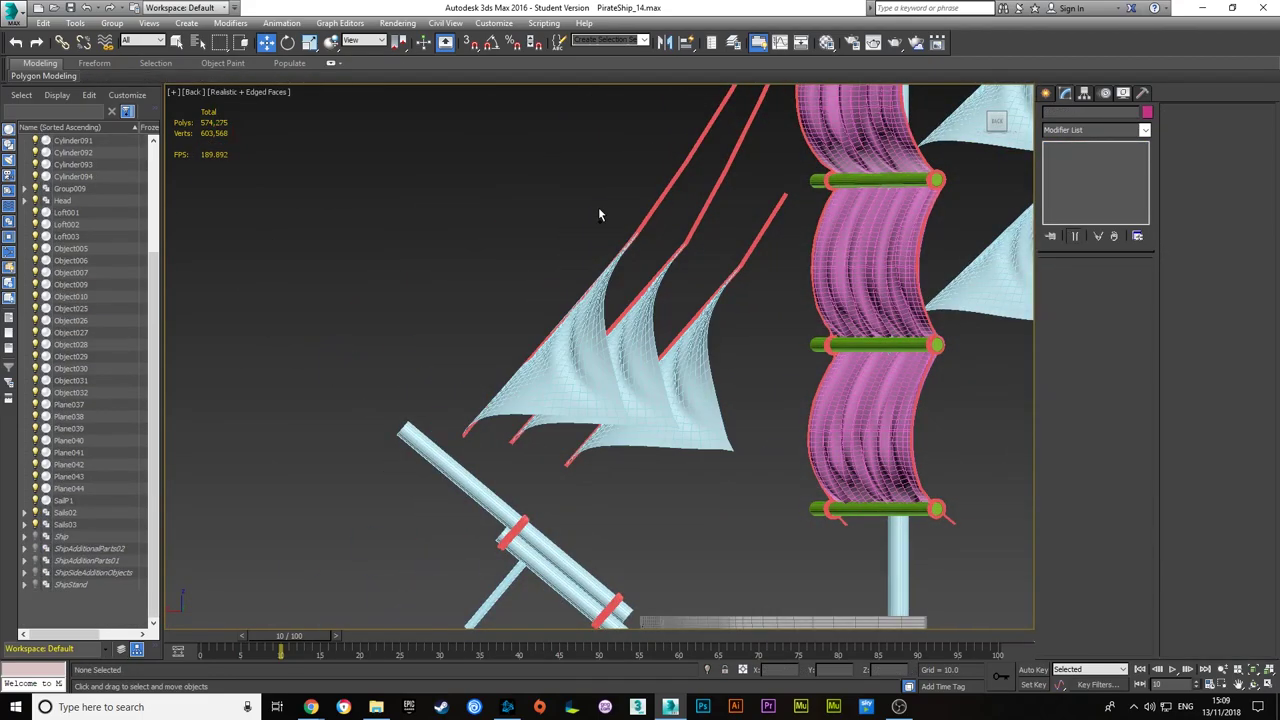
- Copy the first mast's long rigging rope as Object033 onto the bowsprit
{"action": "middle_click_drag", "start_coordinate": [541, 445], "coordinate": [390, 580]}
{"action": "left_click", "coordinate": [571, 357]}
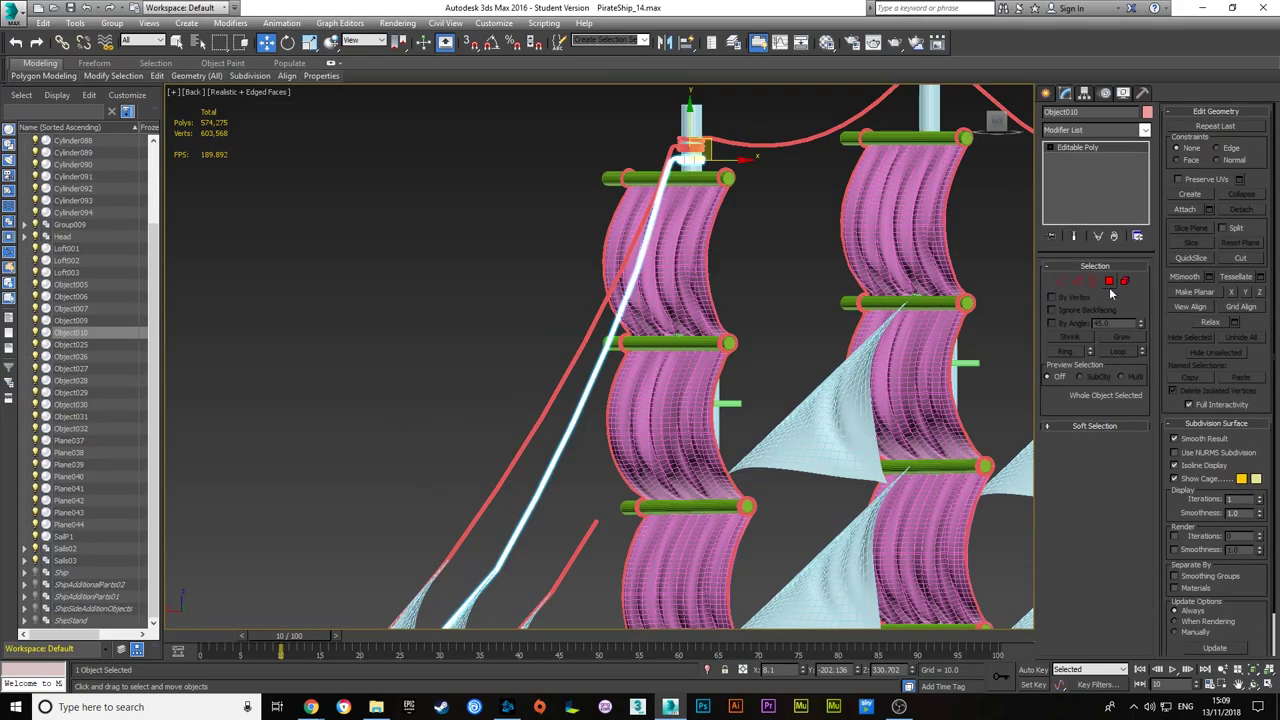
{"action": "scroll", "coordinate": [749, 116], "scroll_direction": "down", "scroll_amount": 3}
{"action": "left_click", "coordinate": [606, 344]}
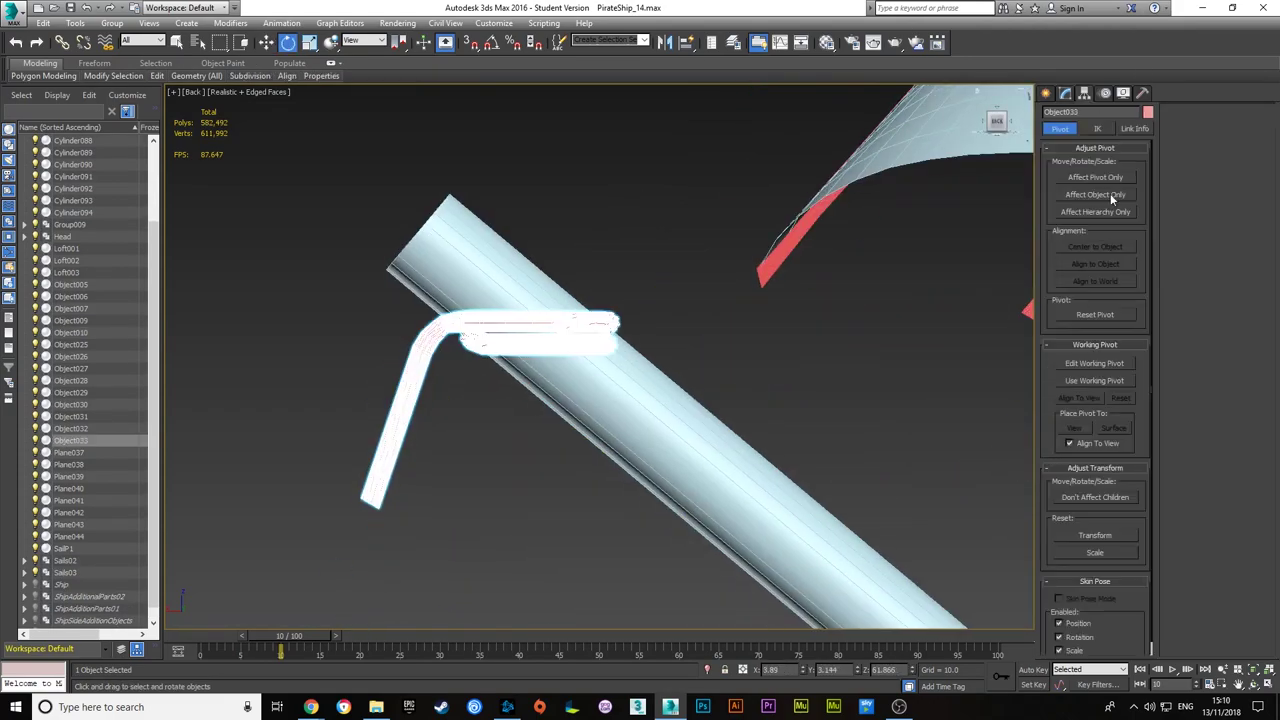
- Edit the copied rope's vertices in Editable Poly so it loops around the bowsprit
{"action": "mouse_move", "coordinate": [656, 463]}
{"action": "middle_mouse_down", "text": "alt"}
{"action": "mouse_move", "coordinate": [621, 383]}
{"action": "mouse_move", "coordinate": [760, 320]}
{"action": "middle_mouse_up", "text": "alt"}
{"action": "key", "text": "w"}
{"action": "left_click", "coordinate": [1064, 92]}
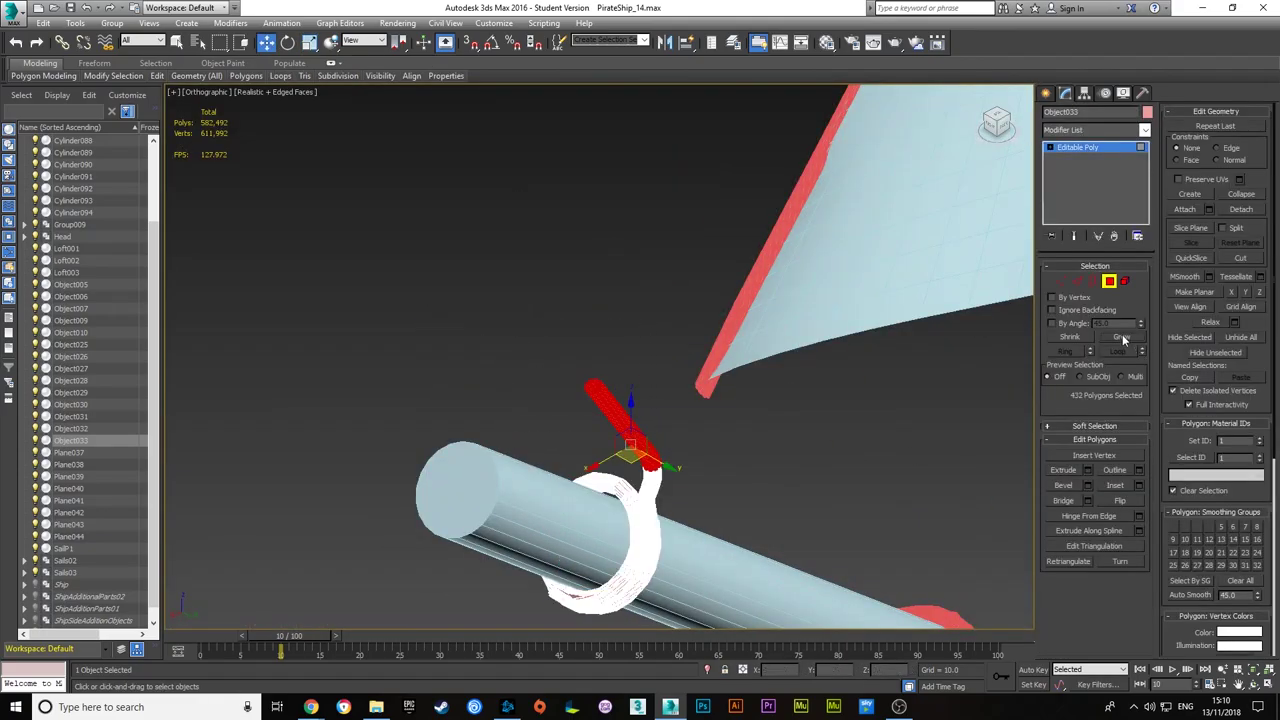
{"action": "mouse_move", "coordinate": [664, 498]}
{"action": "middle_mouse_down", "text": "alt"}
{"action": "mouse_move", "coordinate": [826, 477]}
{"action": "mouse_move", "coordinate": [883, 571]}
{"action": "mouse_move", "coordinate": [777, 443]}
{"action": "mouse_move", "coordinate": [684, 458]}
{"action": "middle_mouse_up", "text": "alt"}
{"action": "scroll", "coordinate": [684, 458], "scroll_direction": "up", "scroll_amount": 5}
{"action": "middle_click_drag", "start_coordinate": [770, 394], "coordinate": [767, 440], "text": "alt"}
{"action": "key", "text": "1"}
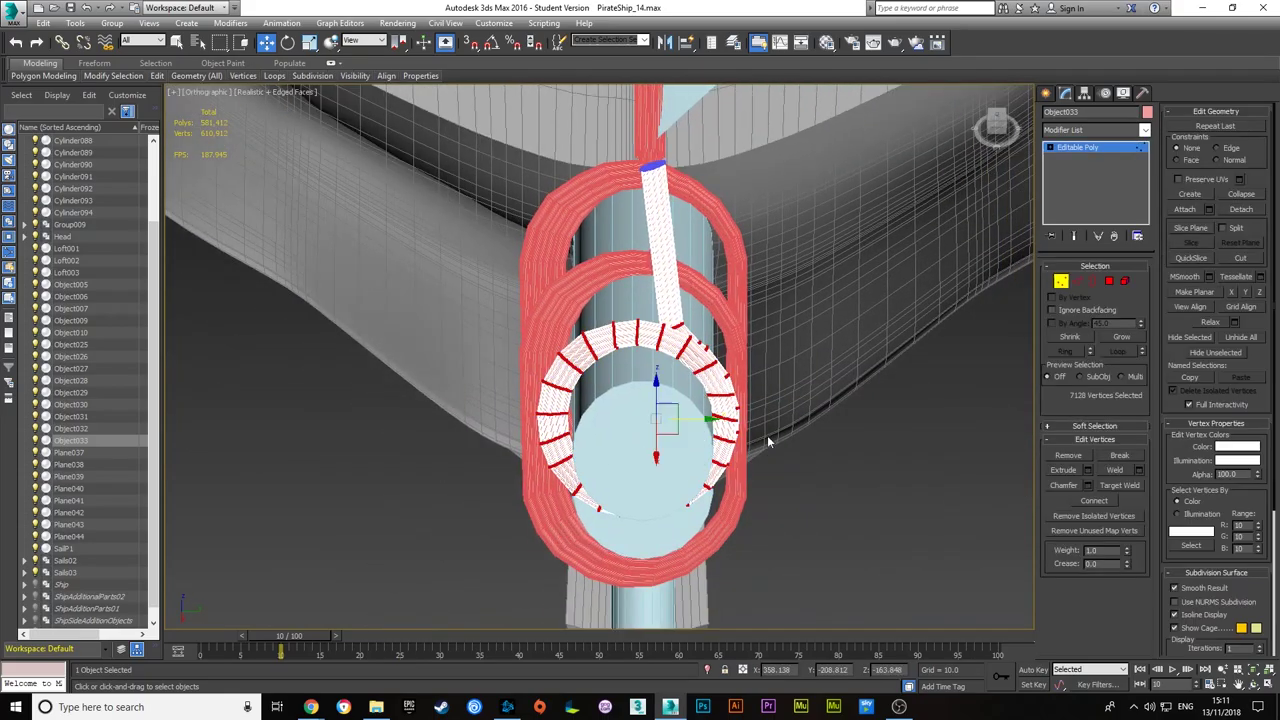
{"action": "mouse_move", "coordinate": [693, 424]}
{"action": "middle_mouse_down", "text": "alt"}
{"action": "mouse_move", "coordinate": [959, 220]}
{"action": "mouse_move", "coordinate": [370, 276]}
{"action": "middle_mouse_up", "text": "alt"}
{"action": "key", "text": "6"}
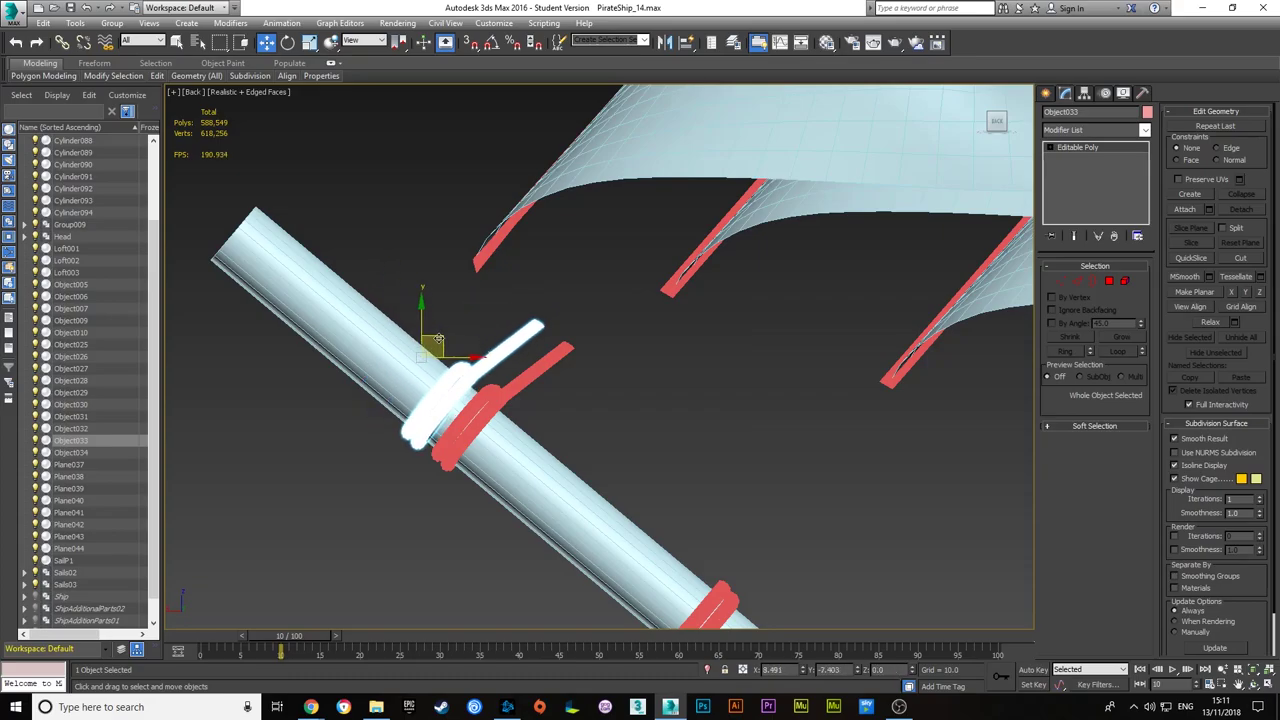
- Clone the rope loop along the bowsprit as Object034 and Object035, then select the red lashing
{"action": "left_click_drag", "start_coordinate": [437, 340], "coordinate": [660, 528], "text": "shift"}
{"action": "left_click", "coordinate": [634, 408]}
{"action": "mouse_move", "coordinate": [634, 408]}
{"action": "middle_mouse_down", "text": "alt"}
{"action": "mouse_move", "coordinate": [479, 343]}
{"action": "mouse_move", "coordinate": [600, 330]}
{"action": "middle_mouse_up", "text": "alt"}
{"action": "left_click", "coordinate": [700, 250]}
{"action": "left_click", "coordinate": [398, 333], "text": "ctrl"}
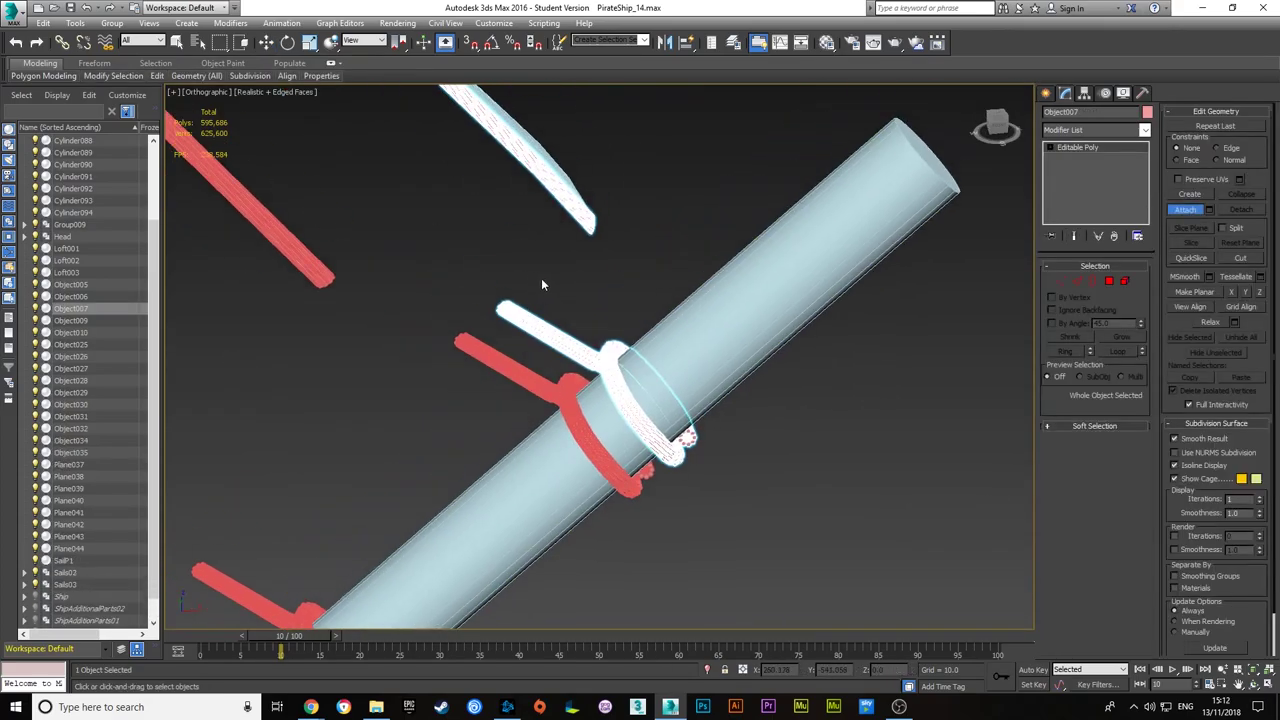
{"action": "key", "text": "w"}
{"action": "scroll", "coordinate": [541, 278], "scroll_direction": "down", "scroll_amount": 5}
{"action": "scroll", "coordinate": [421, 466], "scroll_direction": "up", "scroll_amount": 5}
{"action": "scroll", "coordinate": [421, 466], "scroll_direction": "up", "scroll_amount": 2}
{"action": "left_click", "coordinate": [421, 466]}
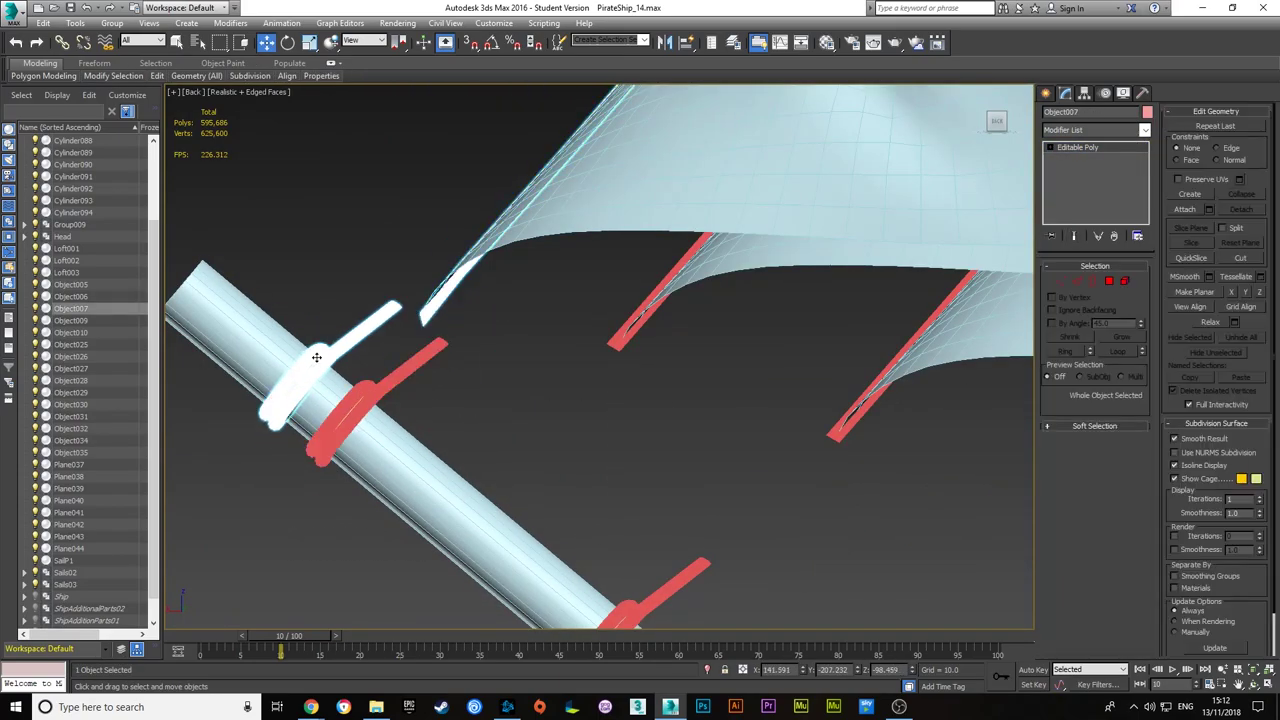
- Extend the rope strands by Shift-dragging their open borders
{"action": "middle_click_drag", "start_coordinate": [975, 333], "coordinate": [700, 400], "text": "alt"}
{"action": "key", "text": "3"}
{"action": "scroll", "coordinate": [643, 453], "scroll_direction": "up", "scroll_amount": 5}
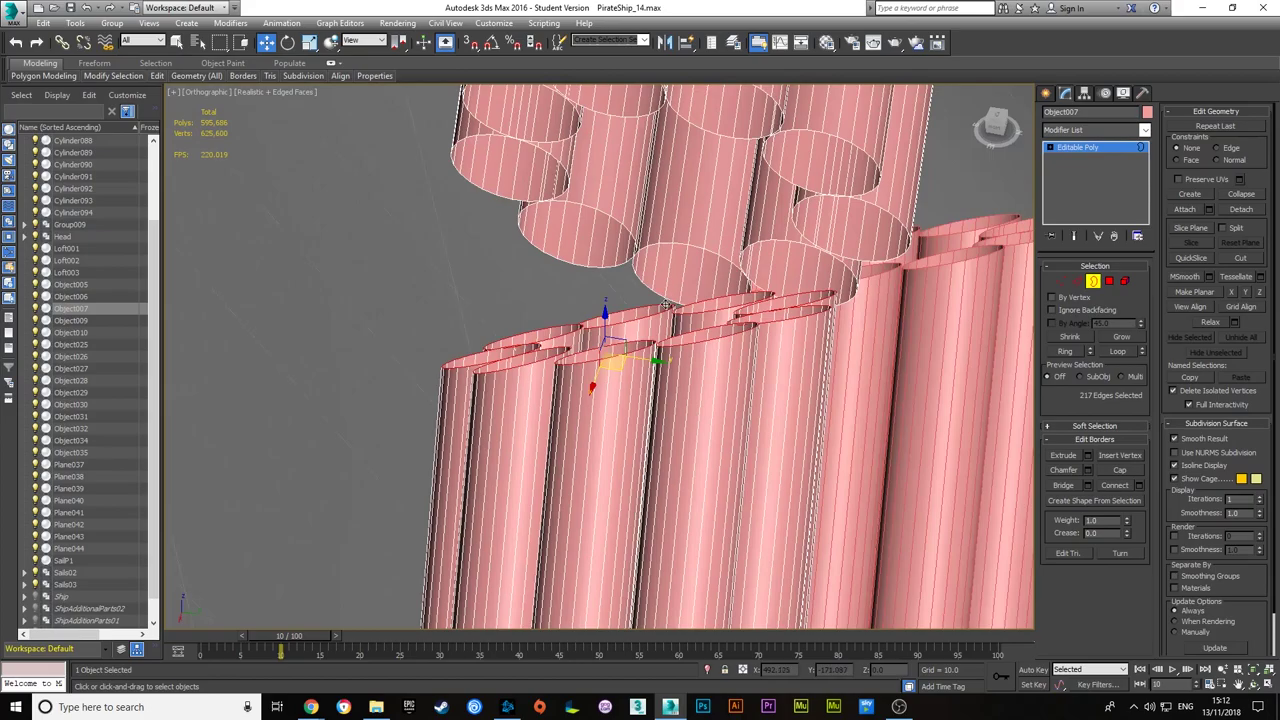
{"action": "left_click_drag", "start_coordinate": [480, 310], "coordinate": [510, 355], "text": "shift"}
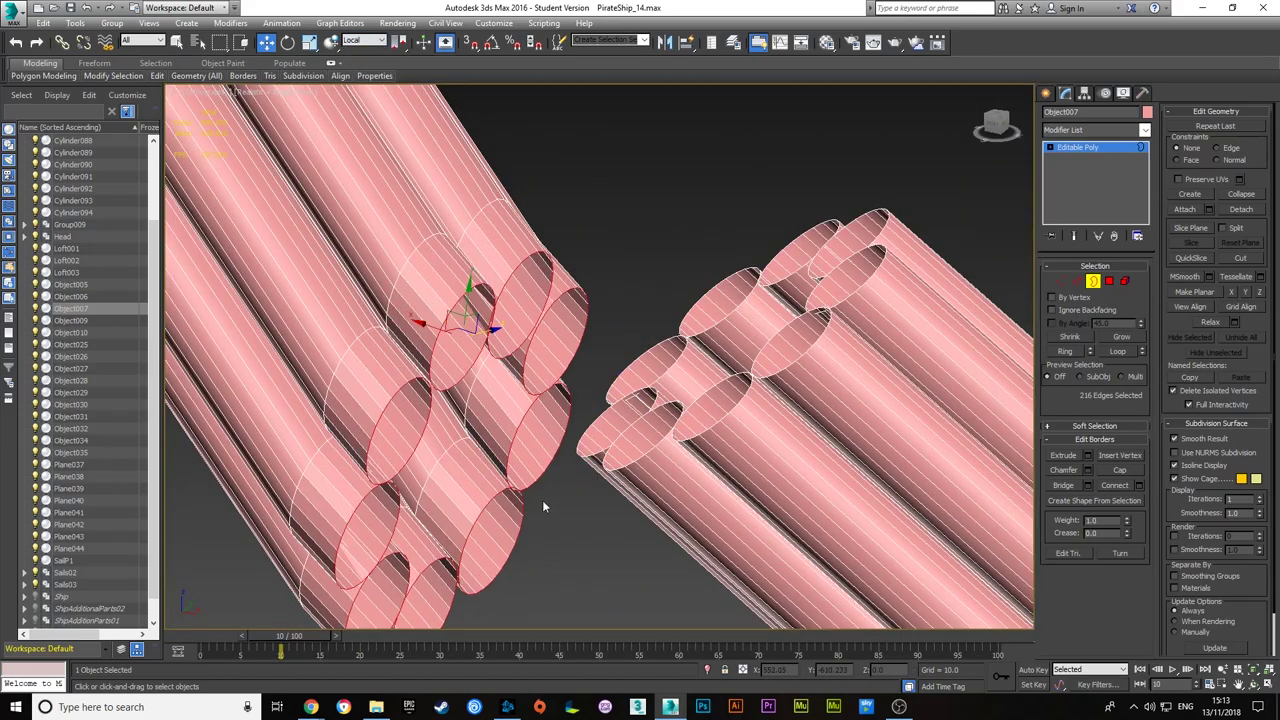
{"action": "middle_click_drag", "start_coordinate": [668, 404], "coordinate": [555, 462], "text": "alt"}
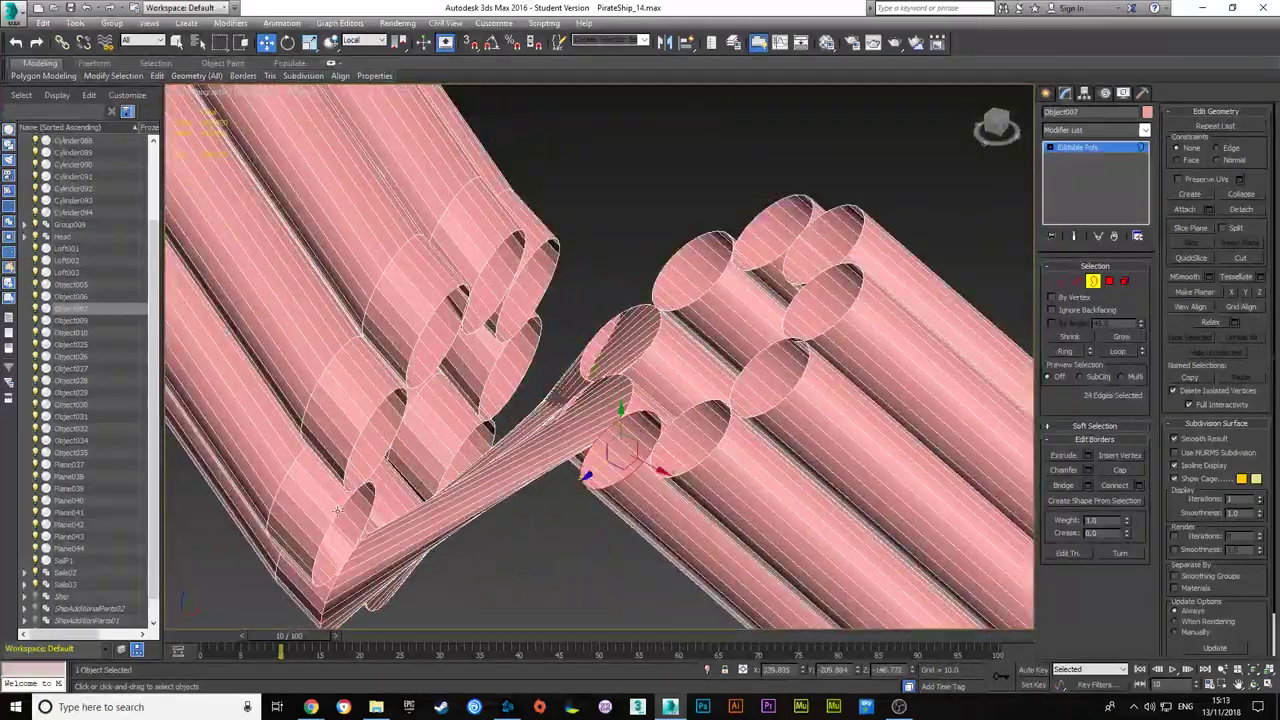
{"action": "mouse_move", "coordinate": [370, 420]}
{"action": "middle_mouse_down", "text": "alt"}
{"action": "mouse_move", "coordinate": [549, 374]}
{"action": "mouse_move", "coordinate": [729, 226]}
{"action": "middle_mouse_up", "text": "alt"}
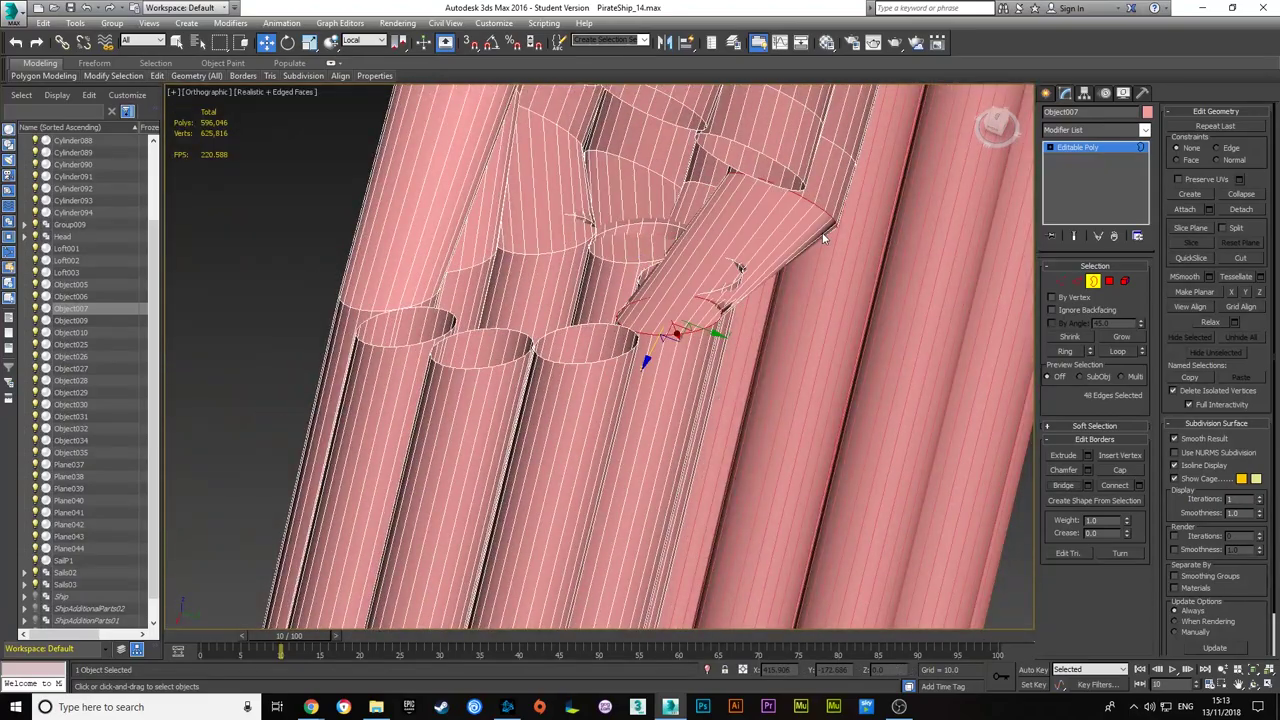
{"action": "mouse_move", "coordinate": [707, 123]}
{"action": "middle_mouse_down", "text": "alt"}
{"action": "mouse_move", "coordinate": [985, 259]}
{"action": "mouse_move", "coordinate": [695, 418]}
{"action": "mouse_move", "coordinate": [995, 121]}
{"action": "mouse_move", "coordinate": [571, 286]}
{"action": "middle_mouse_up", "text": "alt"}
- Select an edge ring across the strand bend so the stay rope bends into the bowsprit loop
{"action": "key", "text": "2"}
{"action": "scroll", "coordinate": [571, 286], "scroll_direction": "up", "scroll_amount": 2}
{"action": "left_click", "coordinate": [707, 183]}
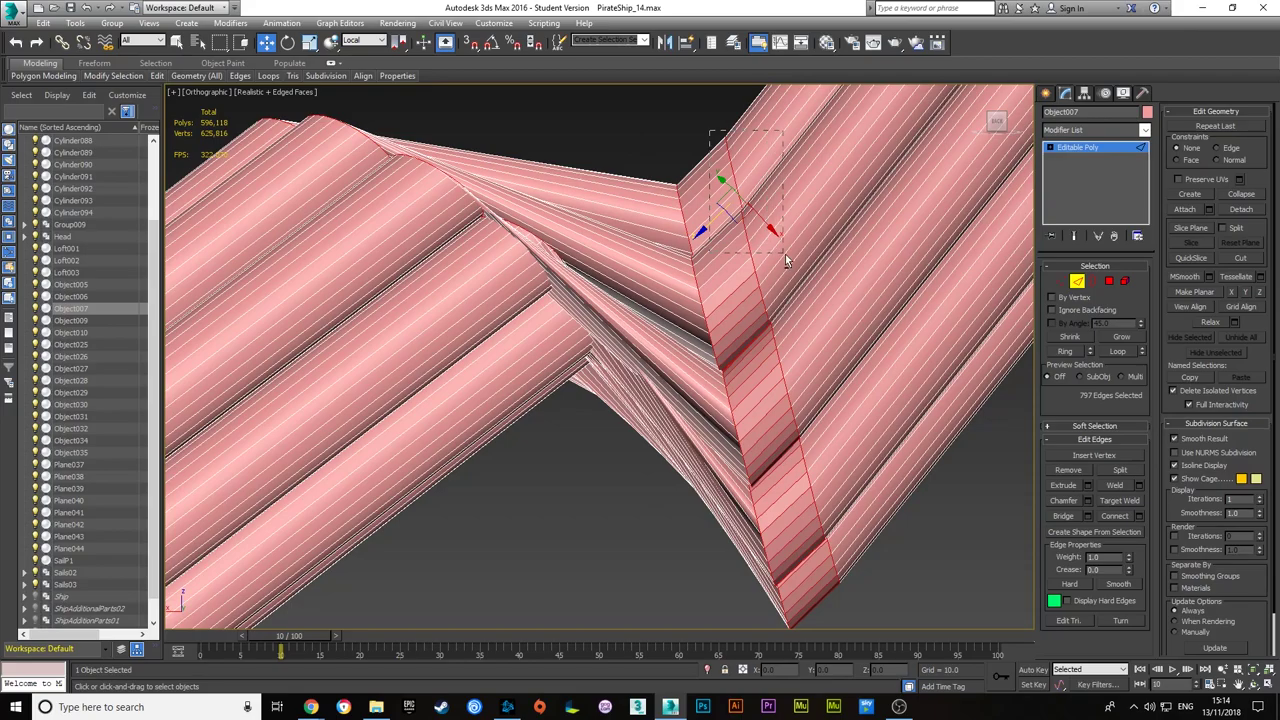
{"action": "scroll", "coordinate": [838, 464], "scroll_direction": "down", "scroll_amount": 5}
{"action": "mouse_move", "coordinate": [838, 464]}
{"action": "middle_mouse_down", "text": "alt"}
{"action": "mouse_move", "coordinate": [1026, 292]}
{"action": "mouse_move", "coordinate": [848, 356]}
{"action": "middle_mouse_up", "text": "alt"}
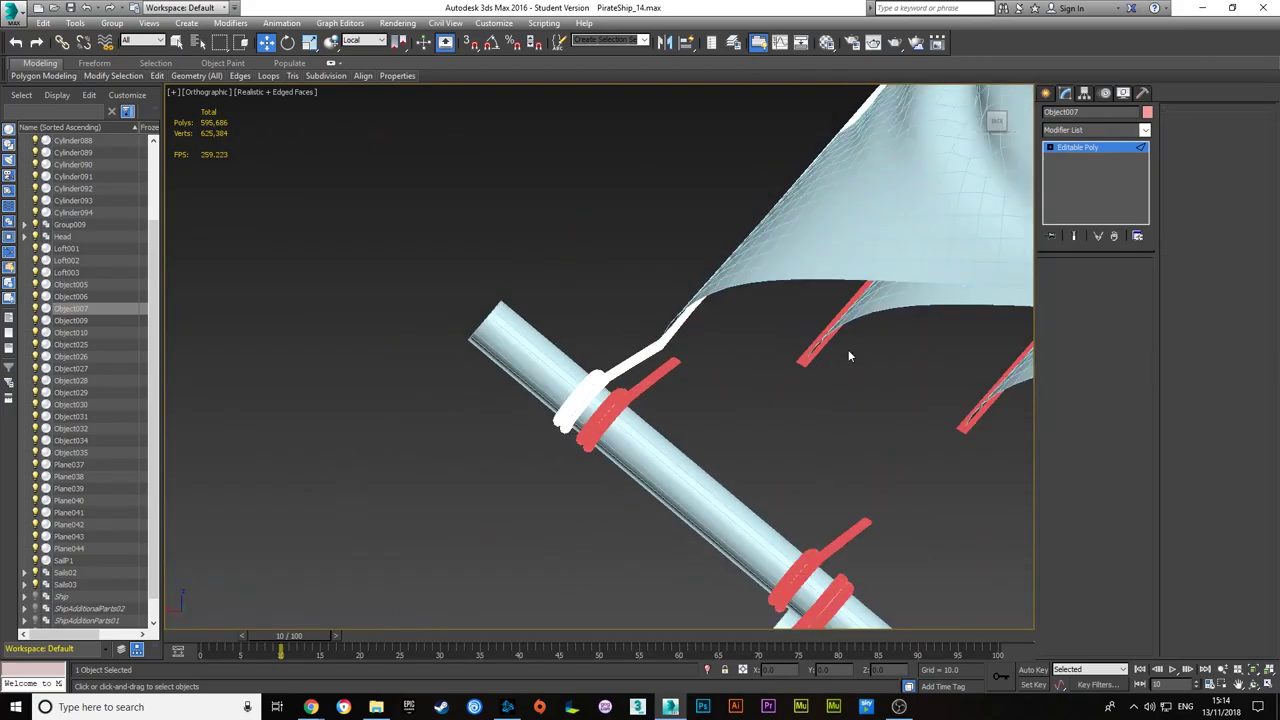
- Bridge the gap between the two open rope ends near the mast
{"action": "middle_click_drag", "start_coordinate": [776, 281], "coordinate": [1013, 342], "text": "alt"}
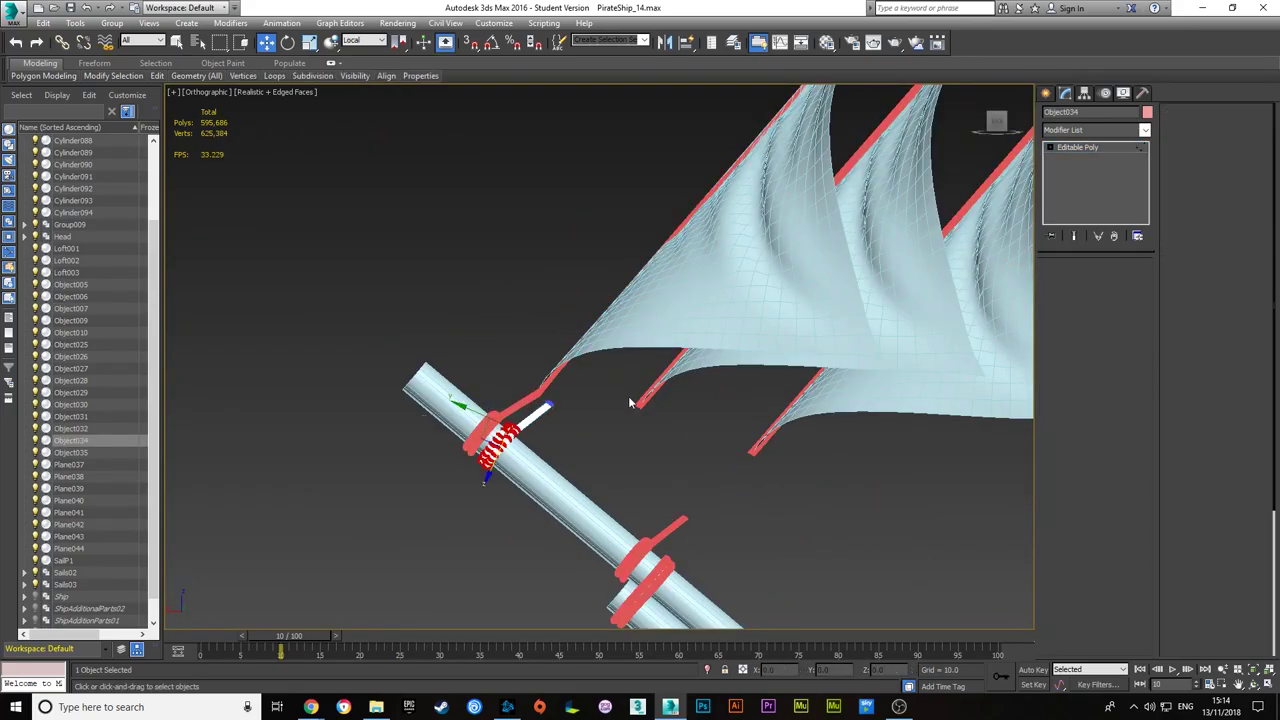
{"action": "middle_click_drag", "start_coordinate": [538, 393], "coordinate": [554, 414], "text": "alt"}
{"action": "scroll", "coordinate": [554, 414], "scroll_direction": "up", "scroll_amount": 2}
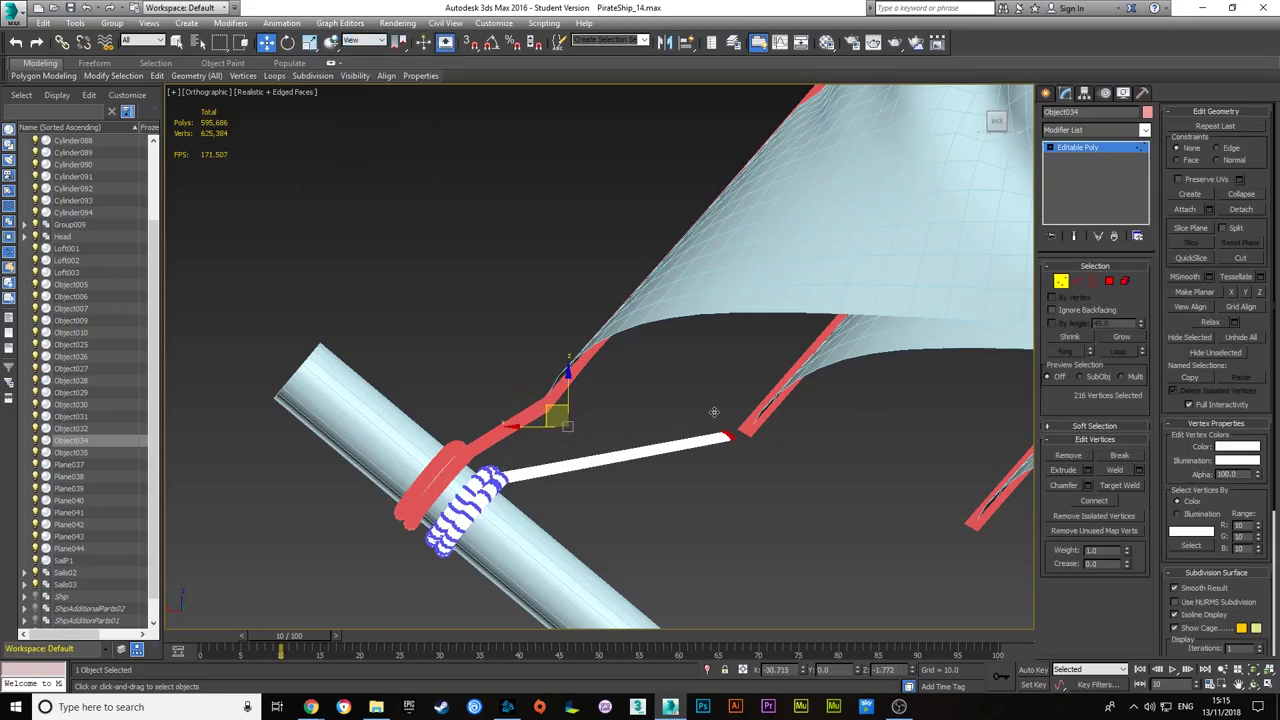
{"action": "scroll", "coordinate": [714, 412], "scroll_direction": "up", "scroll_amount": 5}
{"action": "middle_click_drag", "start_coordinate": [751, 471], "coordinate": [760, 482], "text": "alt"}
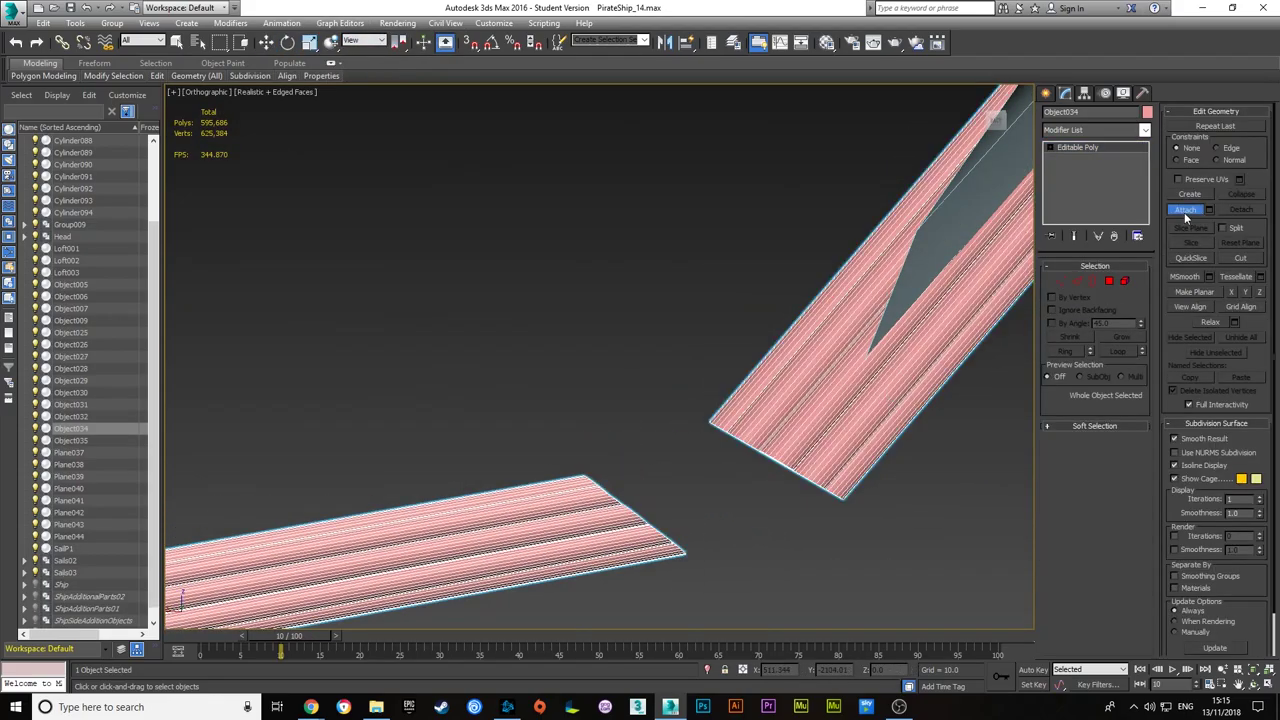
{"action": "right_click", "coordinate": [790, 462]}
{"action": "left_click", "coordinate": [710, 560]}
- Bridge the remaining border edges so Object034 runs unbroken to the jib sail's corner
{"action": "left_click", "coordinate": [678, 413]}
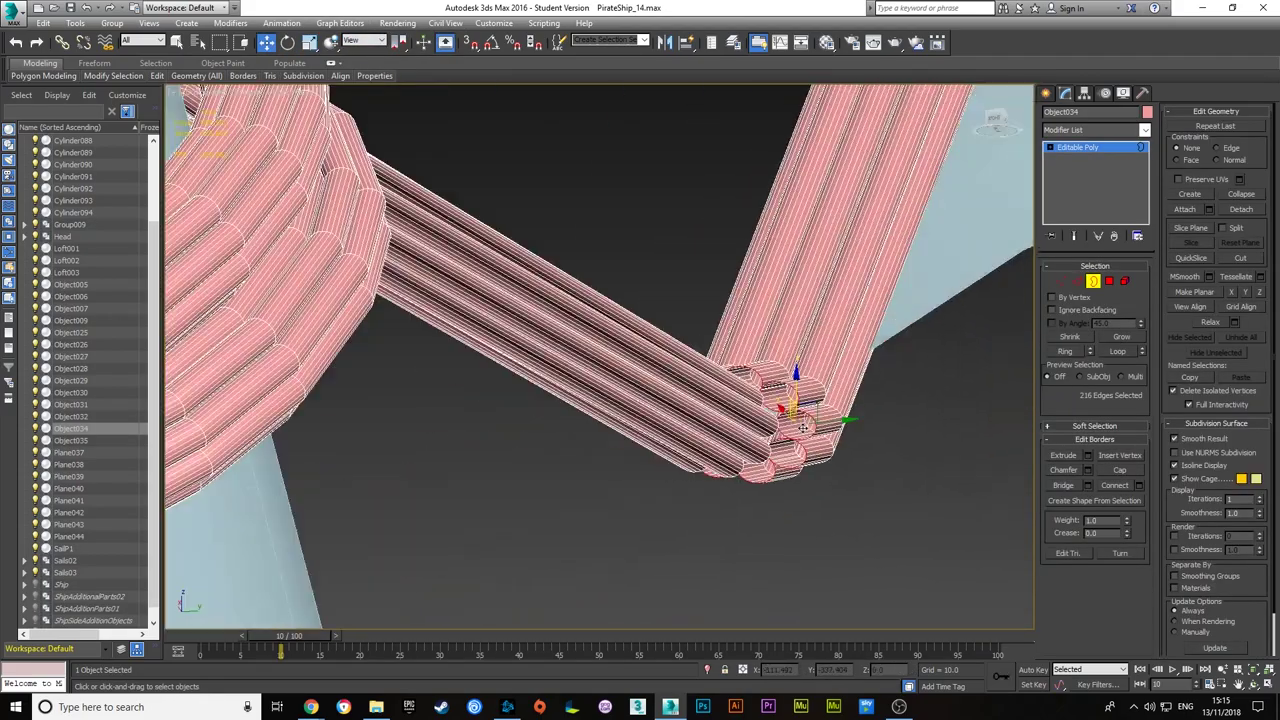
{"action": "middle_click_drag", "start_coordinate": [678, 413], "coordinate": [848, 468], "text": "alt"}
{"action": "left_click", "coordinate": [1063, 486]}
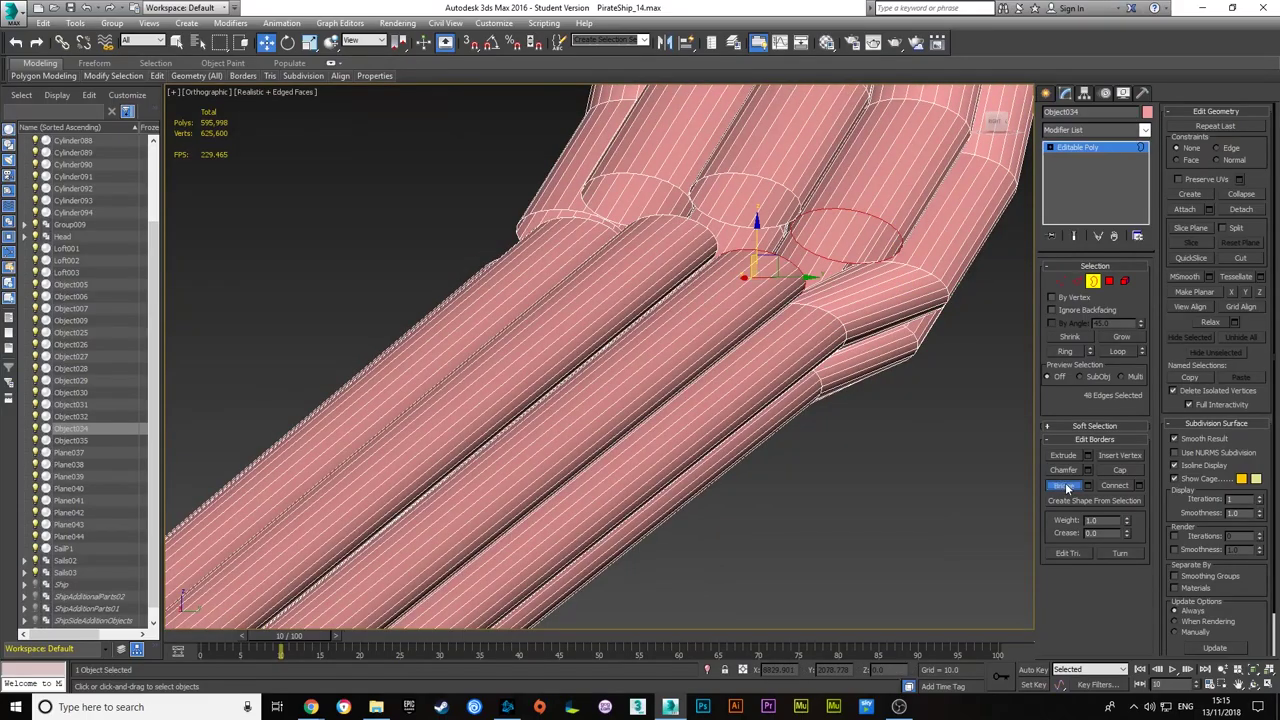
{"action": "middle_click_drag", "start_coordinate": [650, 180], "coordinate": [490, 228], "text": "alt"}
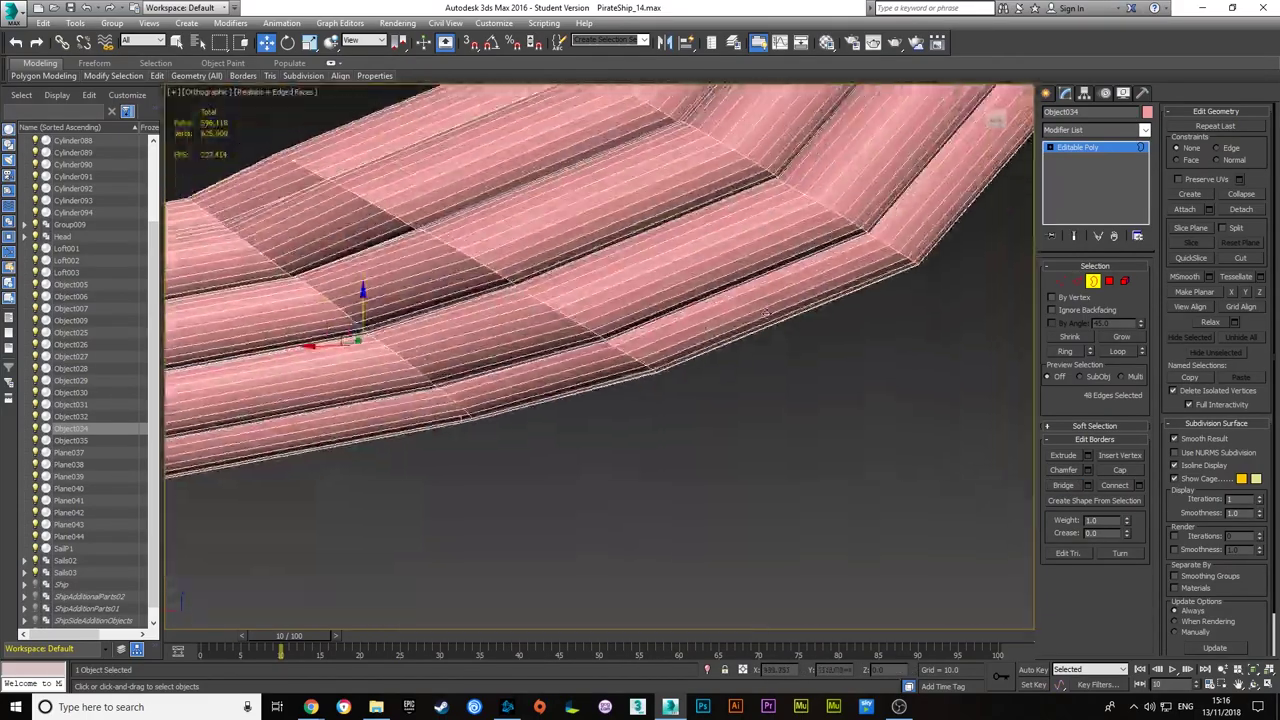
{"action": "mouse_move", "coordinate": [400, 280]}
{"action": "middle_mouse_down", "text": "alt"}
{"action": "mouse_move", "coordinate": [437, 237]}
{"action": "mouse_move", "coordinate": [760, 329]}
{"action": "mouse_move", "coordinate": [580, 352]}
{"action": "middle_mouse_up", "text": "alt"}
{"action": "key", "text": "2"}
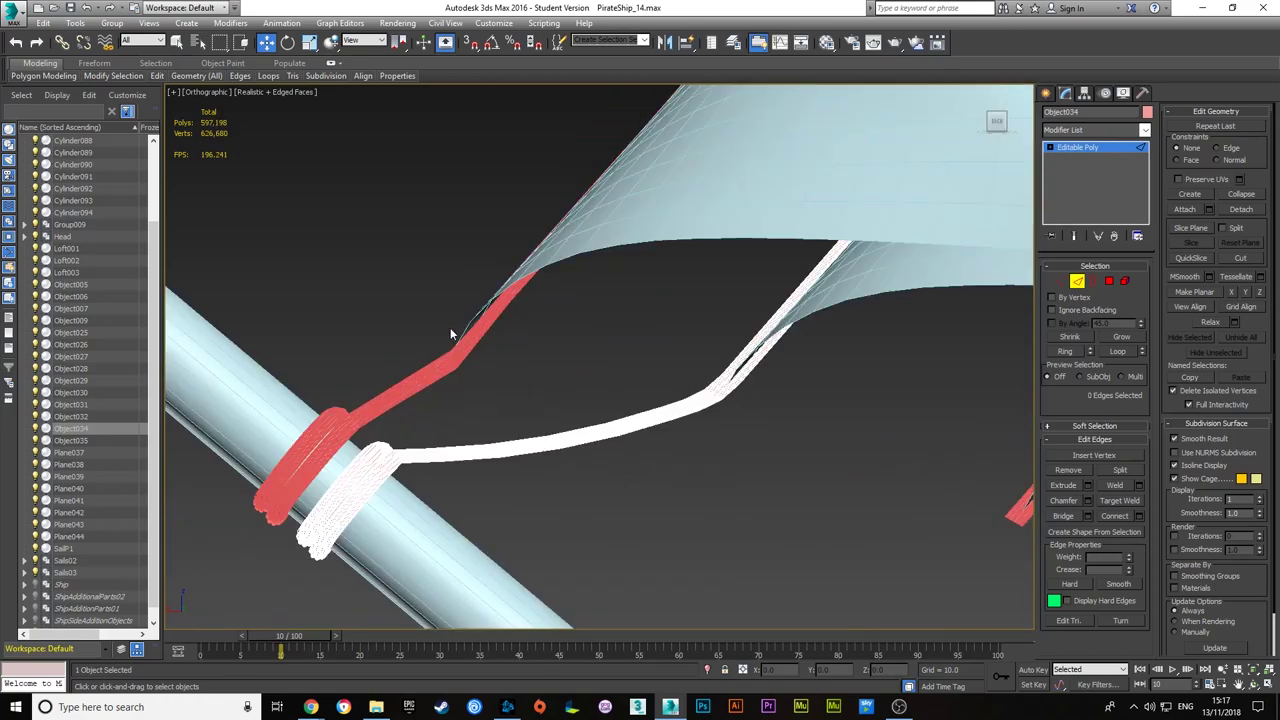
- Select Object035, bridge its two open rope ends, and check the new edges along the jib sails
{"action": "left_click", "coordinate": [678, 362]}
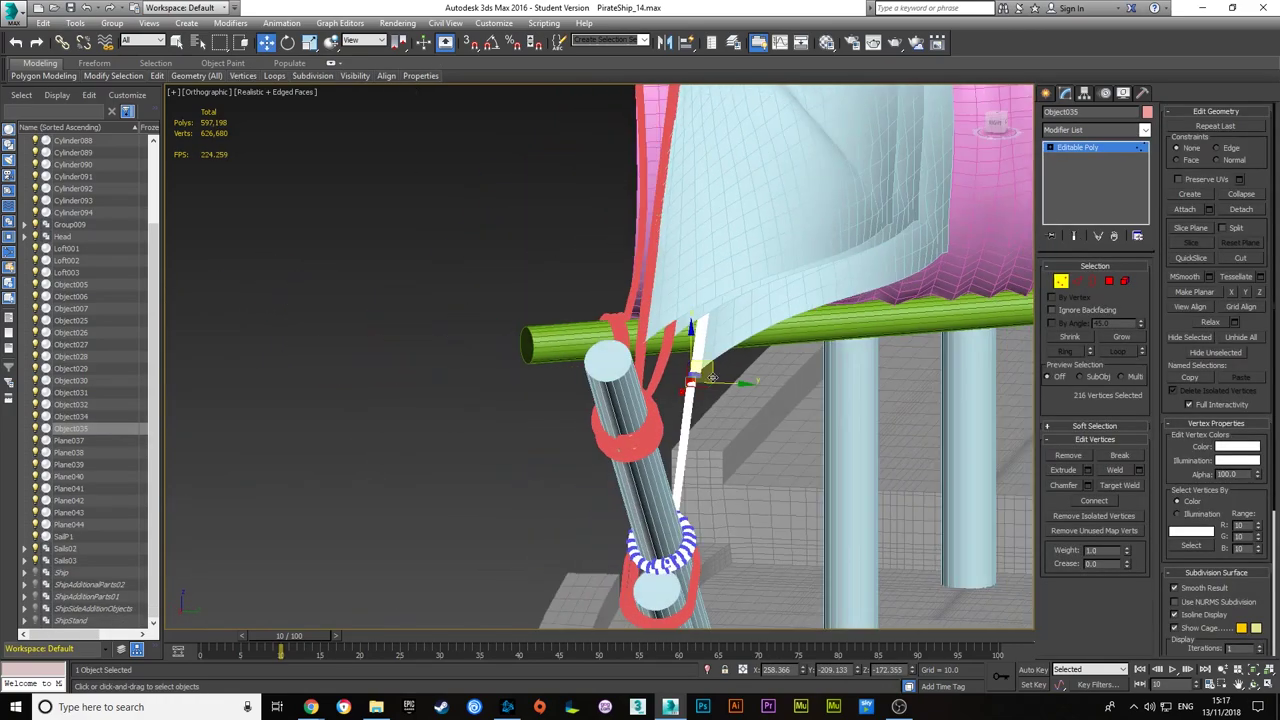
{"action": "left_click", "coordinate": [1092, 281]}
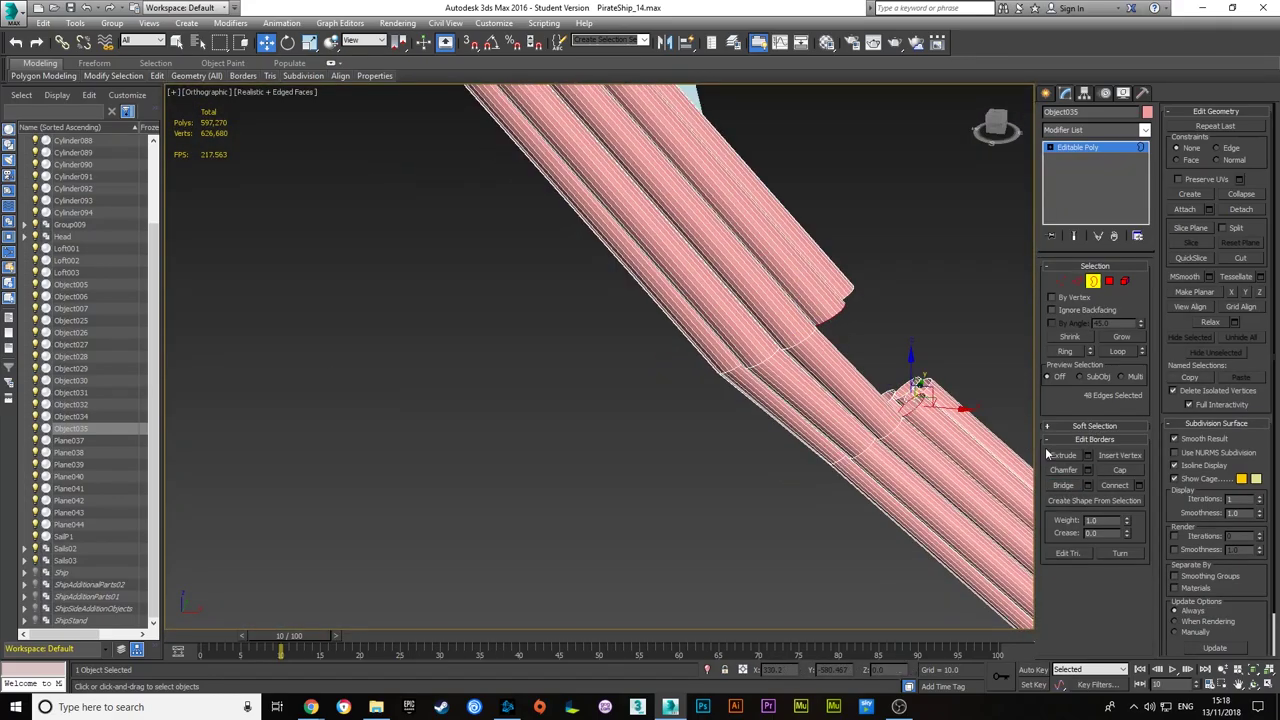
{"action": "left_click", "coordinate": [1060, 486]}
{"action": "key", "text": "2"}
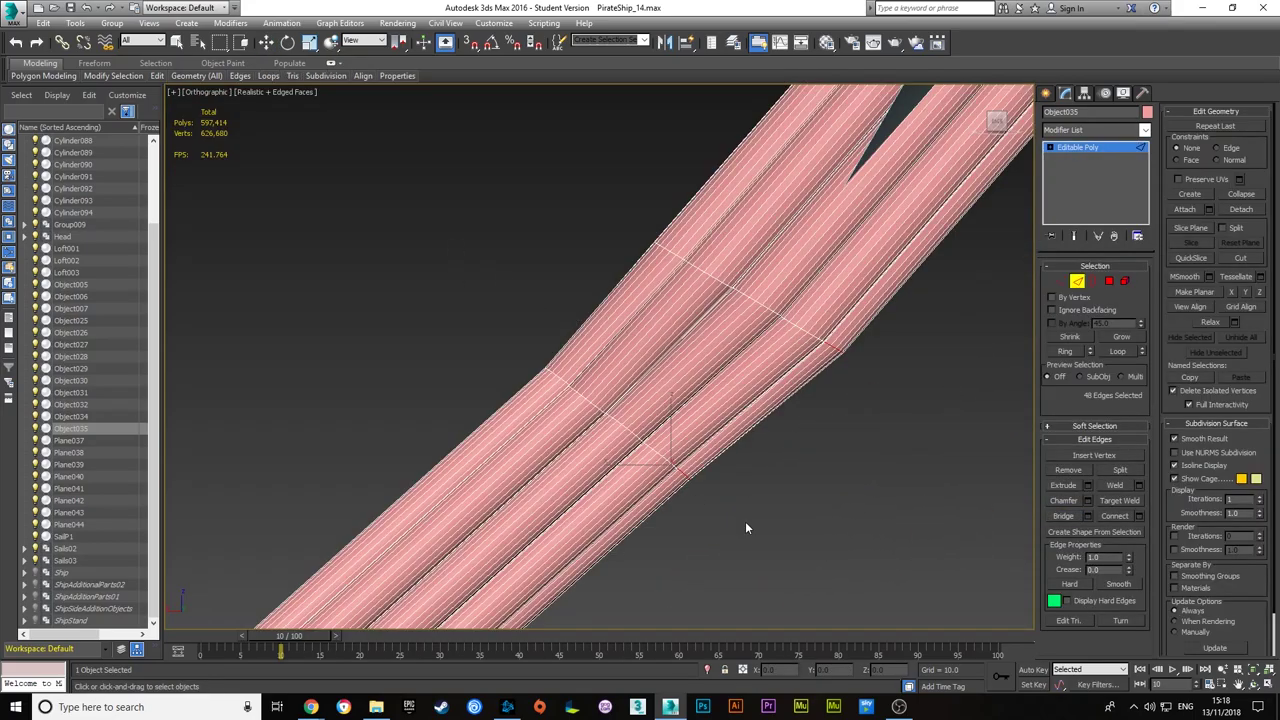
{"action": "left_click_drag", "start_coordinate": [1004, 343], "coordinate": [608, 134]}
{"action": "mouse_move", "coordinate": [840, 466]}
{"action": "left_mouse_down"}
{"action": "mouse_move", "coordinate": [410, 353]}
{"action": "mouse_move", "coordinate": [386, 374]}
{"action": "left_mouse_up"}
{"action": "scroll", "coordinate": [386, 374], "scroll_direction": "down", "scroll_amount": 5}
{"action": "key", "text": "2"}
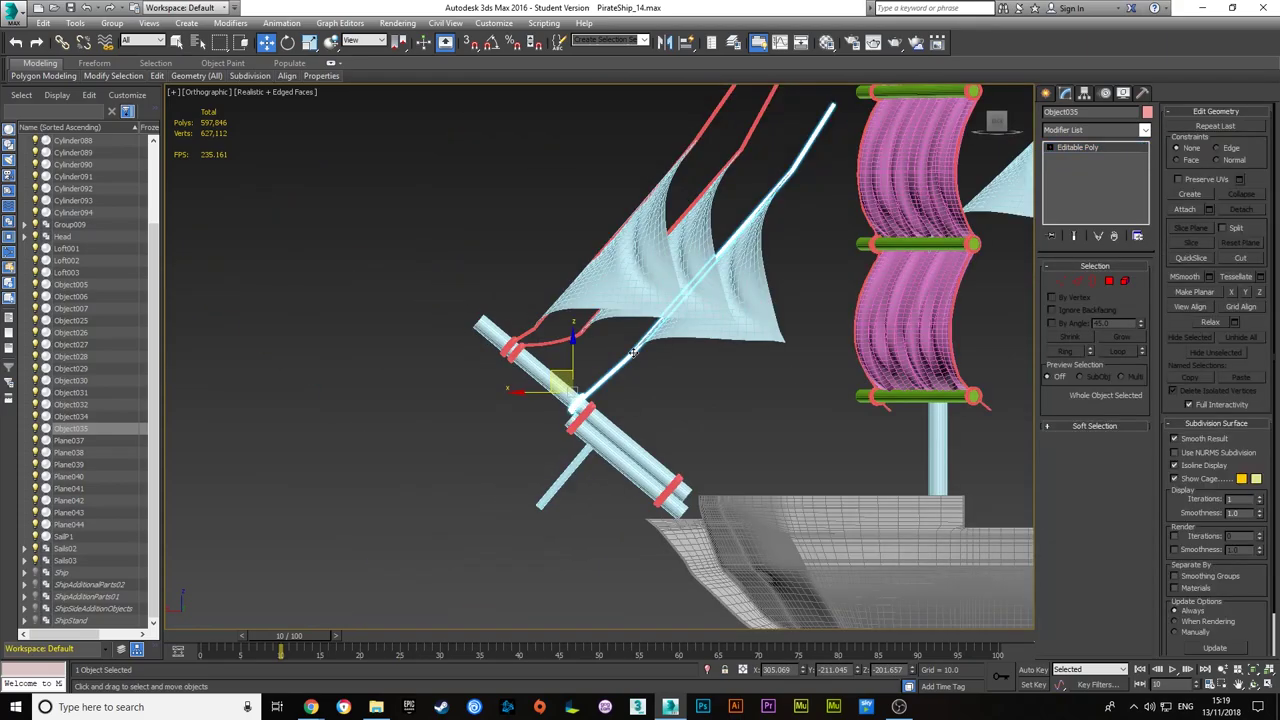
{"action": "middle_click_drag", "start_coordinate": [632, 352], "coordinate": [731, 384], "text": "alt"}
{"action": "middle_click_drag", "start_coordinate": [706, 314], "coordinate": [703, 279], "text": "alt"}
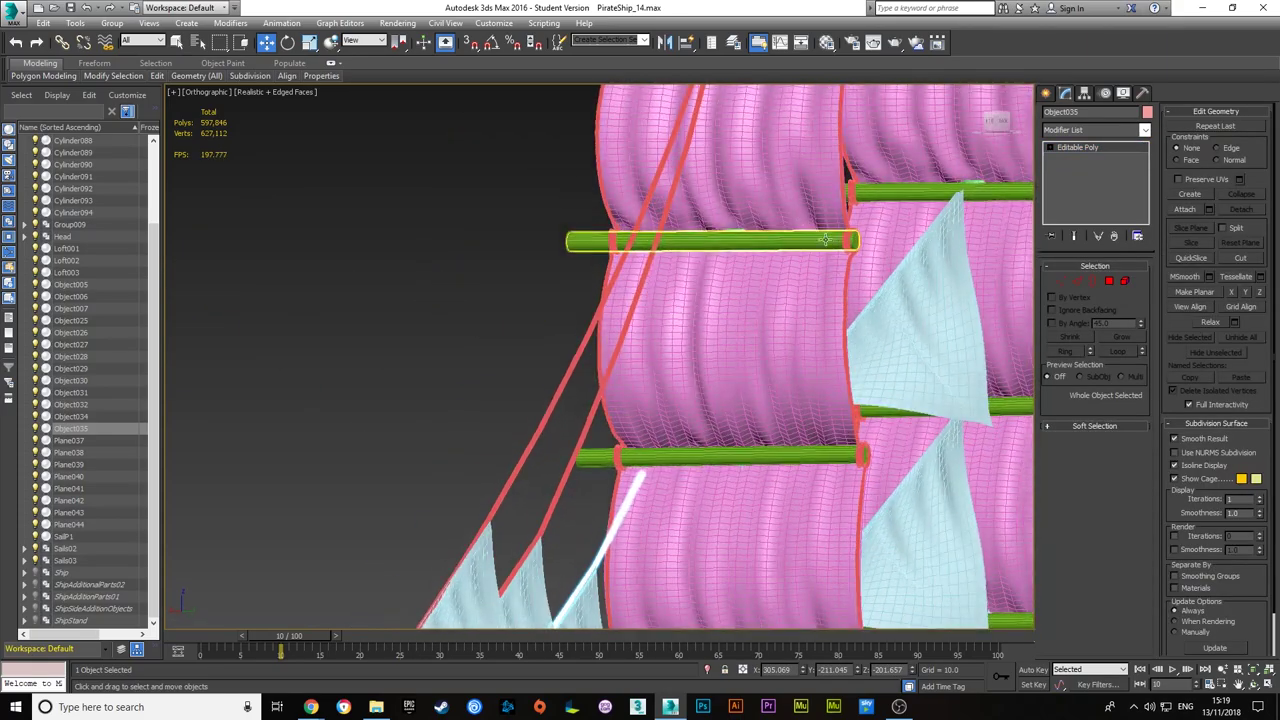
{"action": "scroll", "coordinate": [724, 320], "scroll_direction": "down", "scroll_amount": 5}
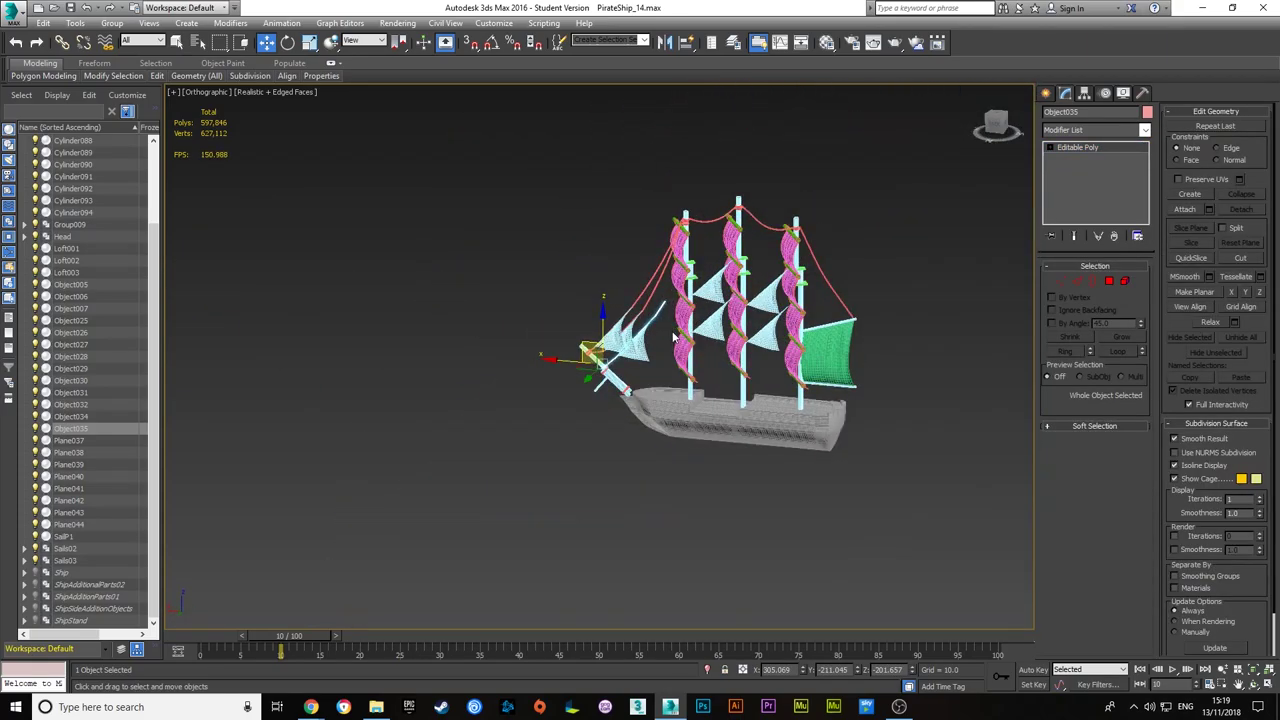
- Select the white rope Object036 running down past the mast sails
{"action": "left_click", "coordinate": [1109, 281]}
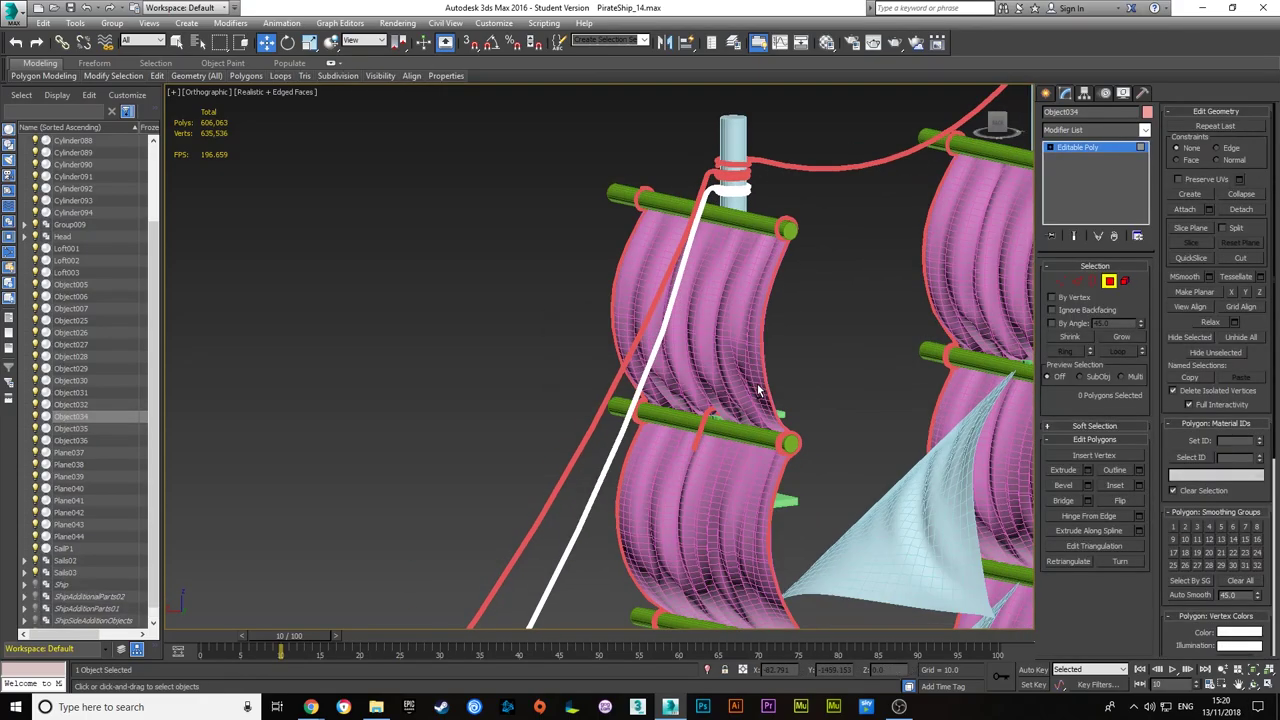
{"action": "scroll", "coordinate": [757, 383], "scroll_direction": "up", "scroll_amount": 3}
{"action": "left_click", "coordinate": [1109, 281]}
{"action": "left_click", "coordinate": [775, 395]}
{"action": "middle_click_drag", "start_coordinate": [775, 400], "coordinate": [759, 470], "text": "alt"}
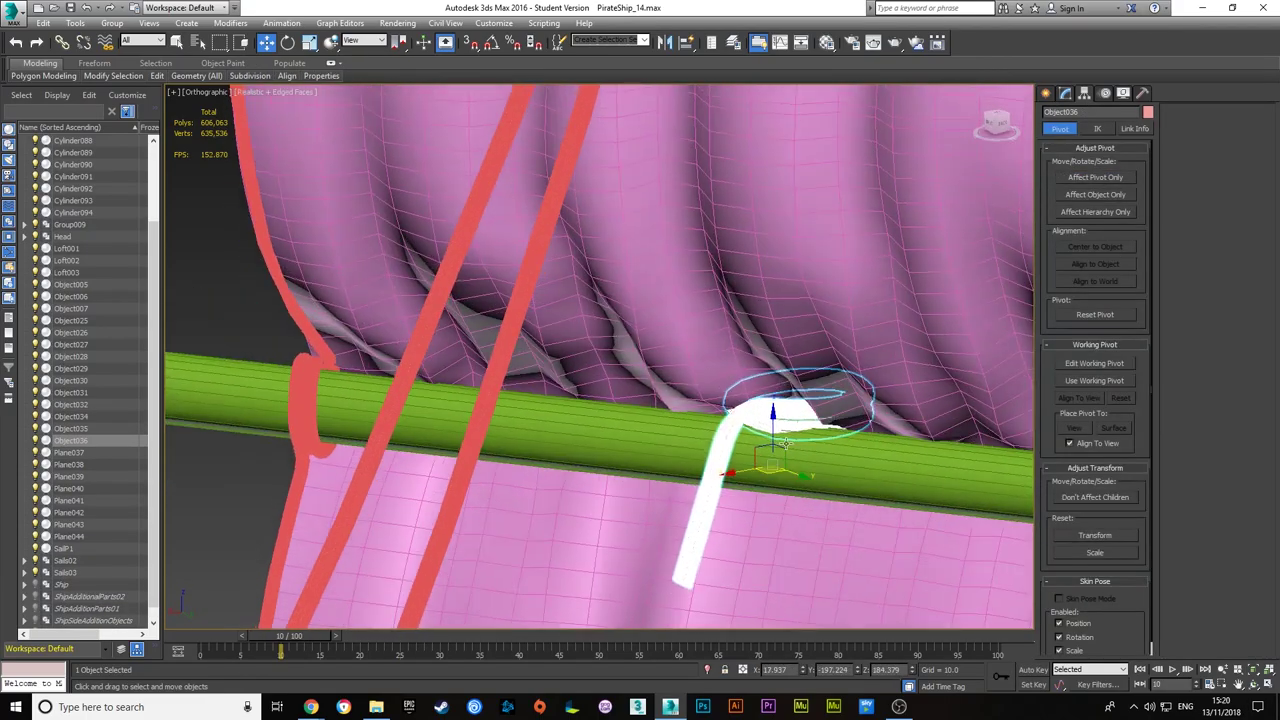
{"action": "scroll", "coordinate": [759, 483], "scroll_direction": "up", "scroll_amount": 2}
{"action": "scroll", "coordinate": [977, 212], "scroll_direction": "down", "scroll_amount": 5}
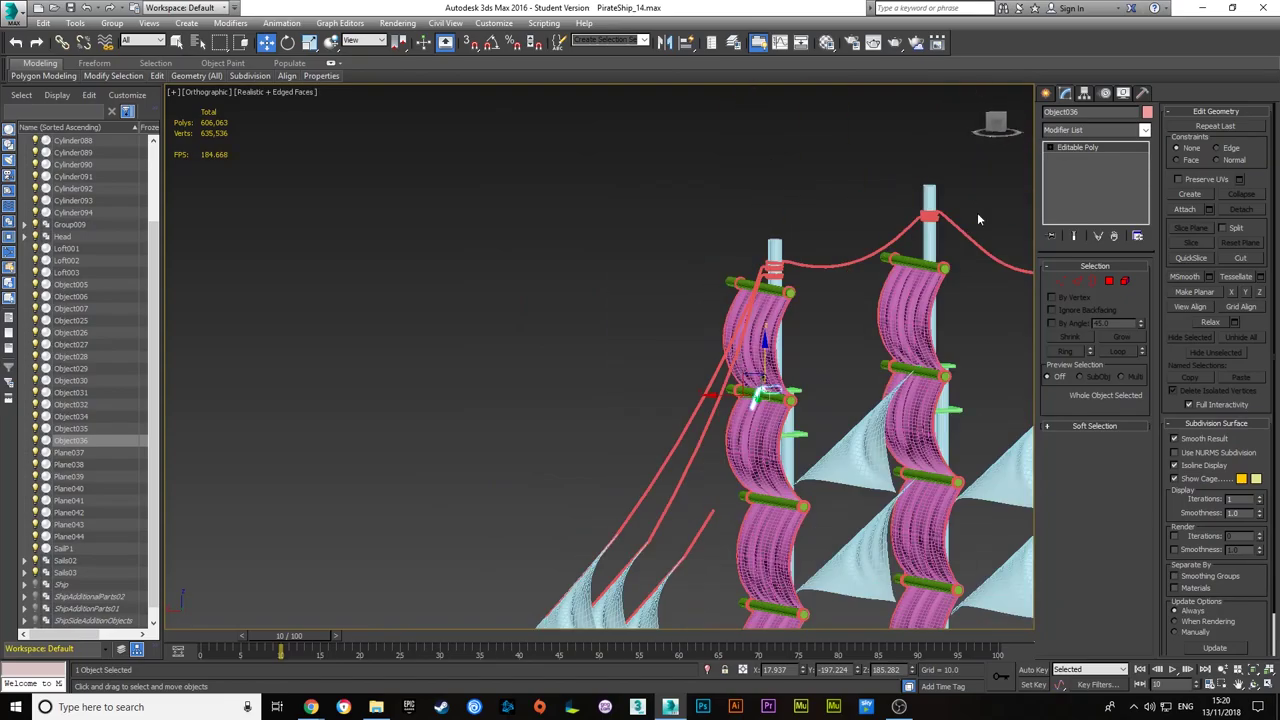
{"action": "scroll", "coordinate": [977, 212], "scroll_direction": "up", "scroll_amount": 5}
{"action": "middle_click_drag", "start_coordinate": [657, 516], "coordinate": [651, 512], "text": "alt"}
{"action": "scroll", "coordinate": [689, 440], "scroll_direction": "up", "scroll_amount": 2}
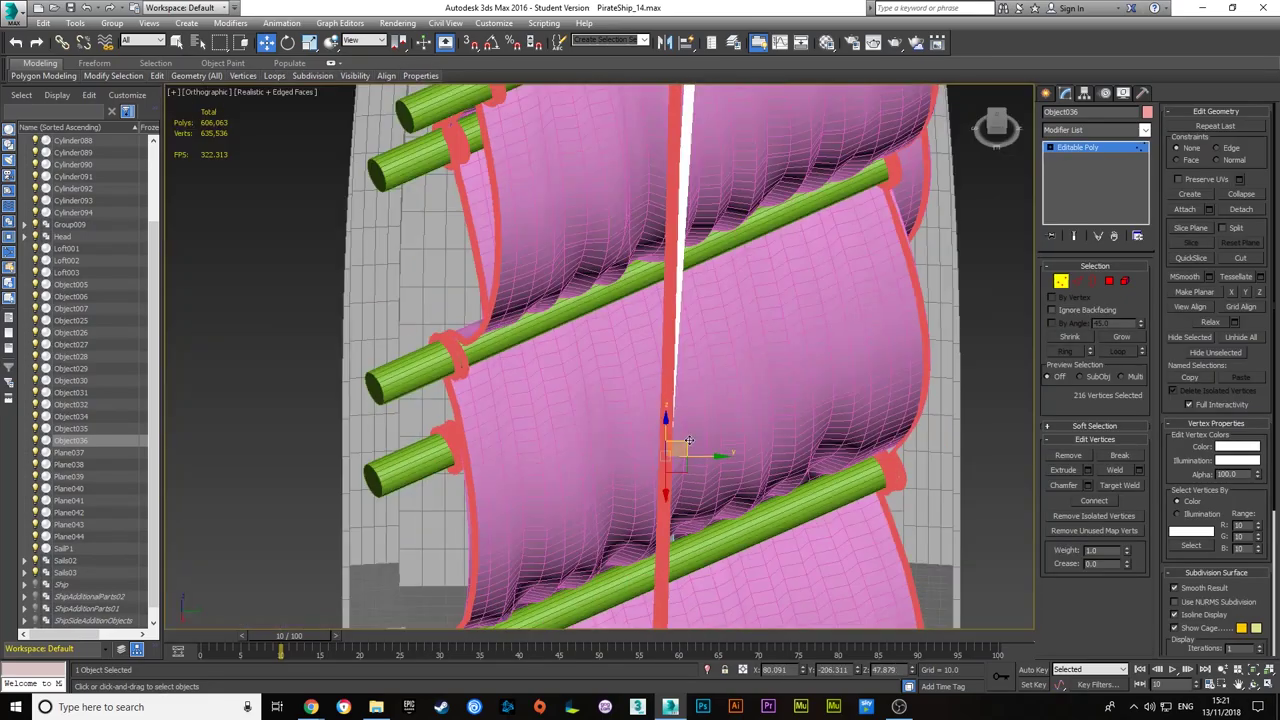
- Connect and chamfer the rope edges, then bridge its two tube pieces into one rope
{"action": "left_click", "coordinate": [605, 422]}
{"action": "middle_click_drag", "start_coordinate": [605, 422], "coordinate": [895, 380], "text": "alt"}
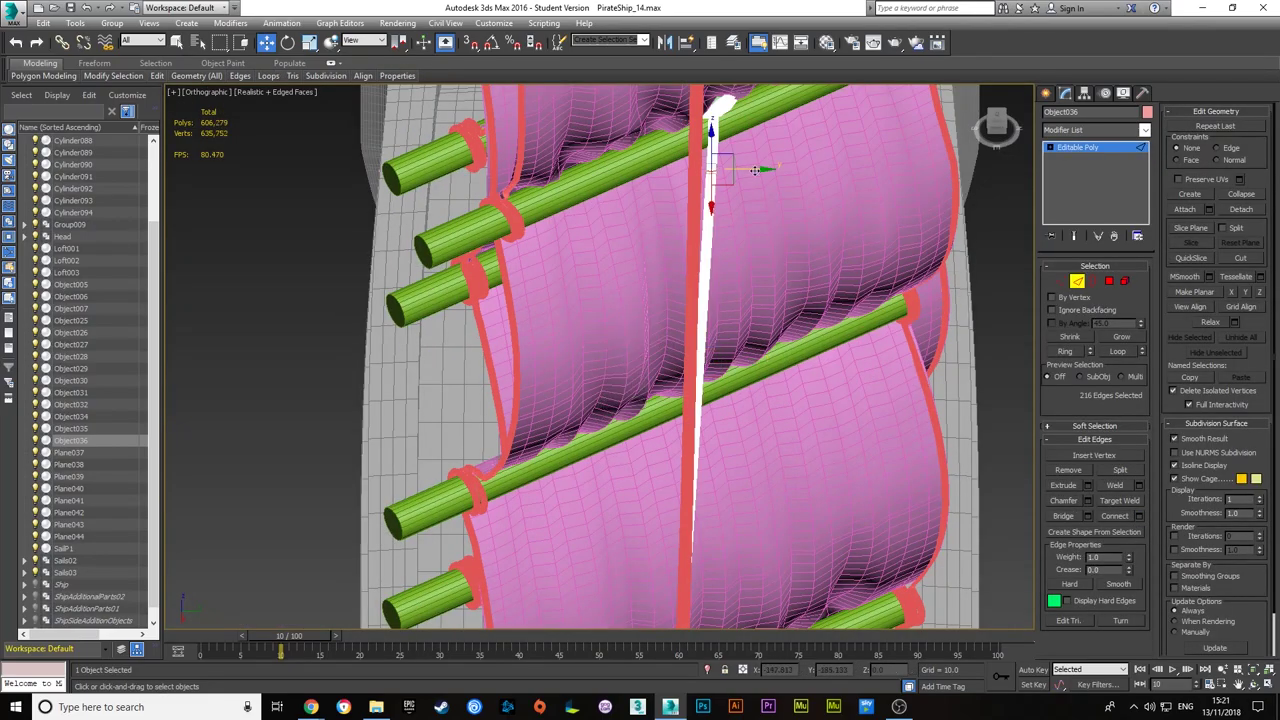
{"action": "middle_click_drag", "start_coordinate": [614, 403], "coordinate": [664, 493], "text": "alt"}
{"action": "left_click", "coordinate": [606, 480]}
{"action": "key", "text": "k"}
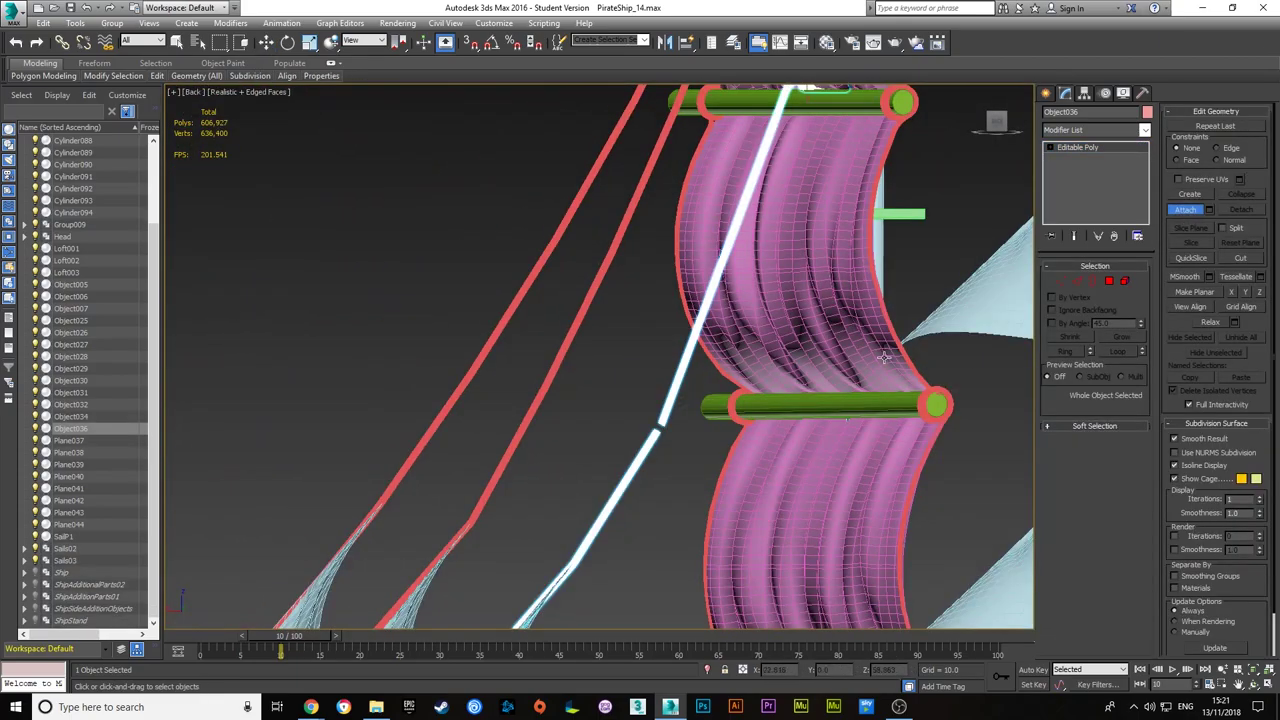
{"action": "left_click", "coordinate": [1061, 483]}
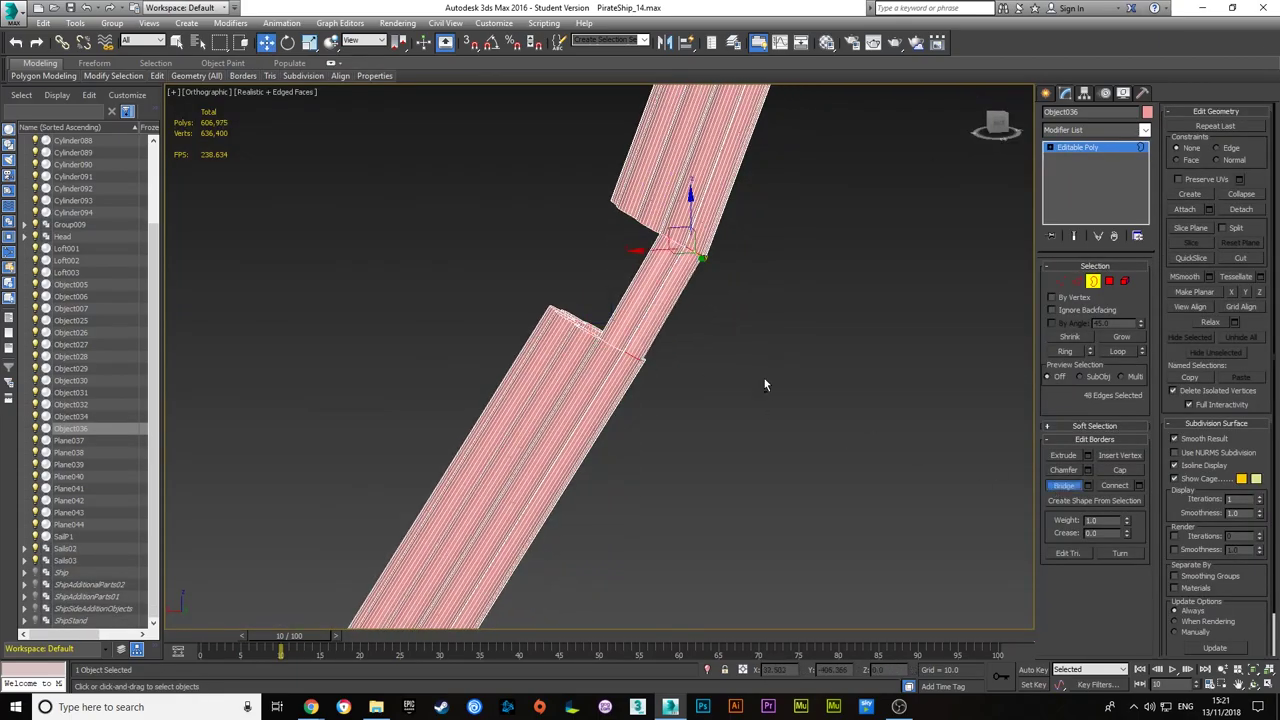
{"action": "mouse_move", "coordinate": [640, 340]}
{"action": "middle_mouse_down", "text": "alt"}
{"action": "mouse_move", "coordinate": [666, 206]}
{"action": "mouse_move", "coordinate": [628, 288]}
{"action": "middle_mouse_up", "text": "alt"}
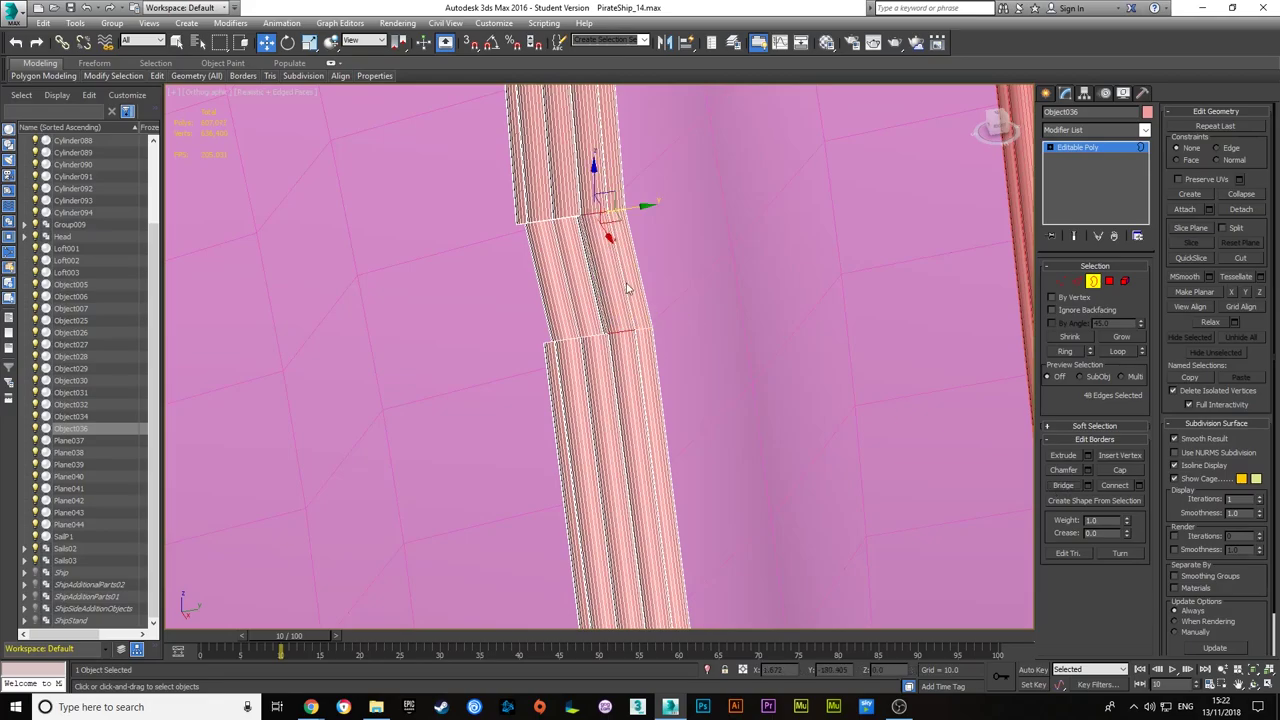
{"action": "middle_click_drag", "start_coordinate": [590, 357], "coordinate": [1035, 529], "text": "alt"}
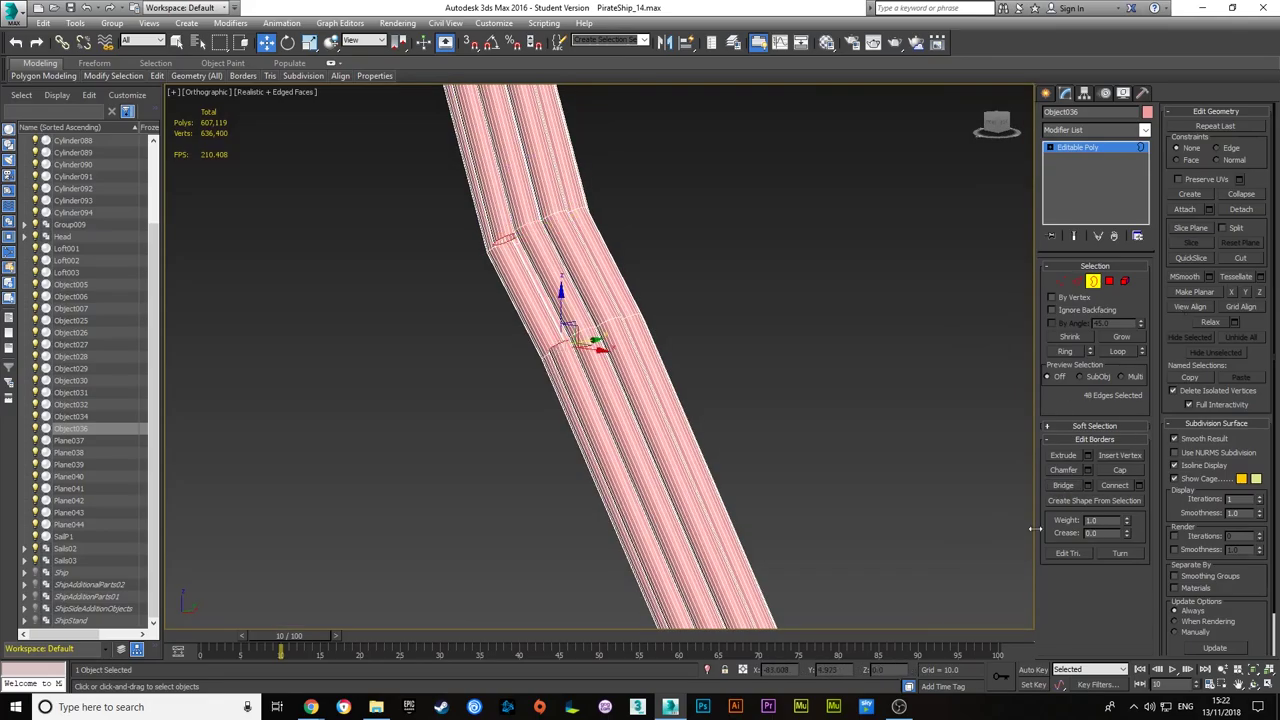
- Trim the rope's edge selection while checking it from front and back views
{"action": "left_click", "coordinate": [1077, 284]}
{"action": "key", "text": "f"}
{"action": "middle_click_drag", "start_coordinate": [709, 349], "coordinate": [799, 207]}
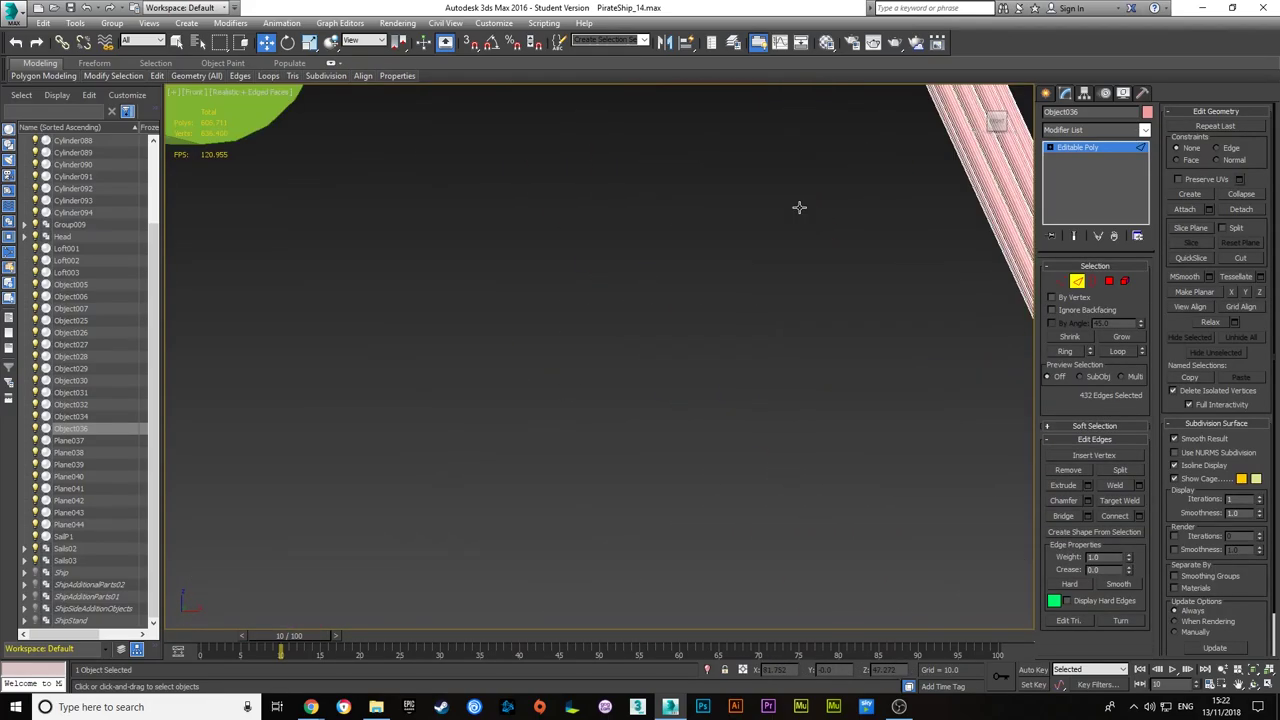
{"action": "key", "text": "z"}
{"action": "middle_click_drag", "start_coordinate": [640, 340], "coordinate": [470, 340], "text": "alt"}
{"action": "key", "text": "k"}
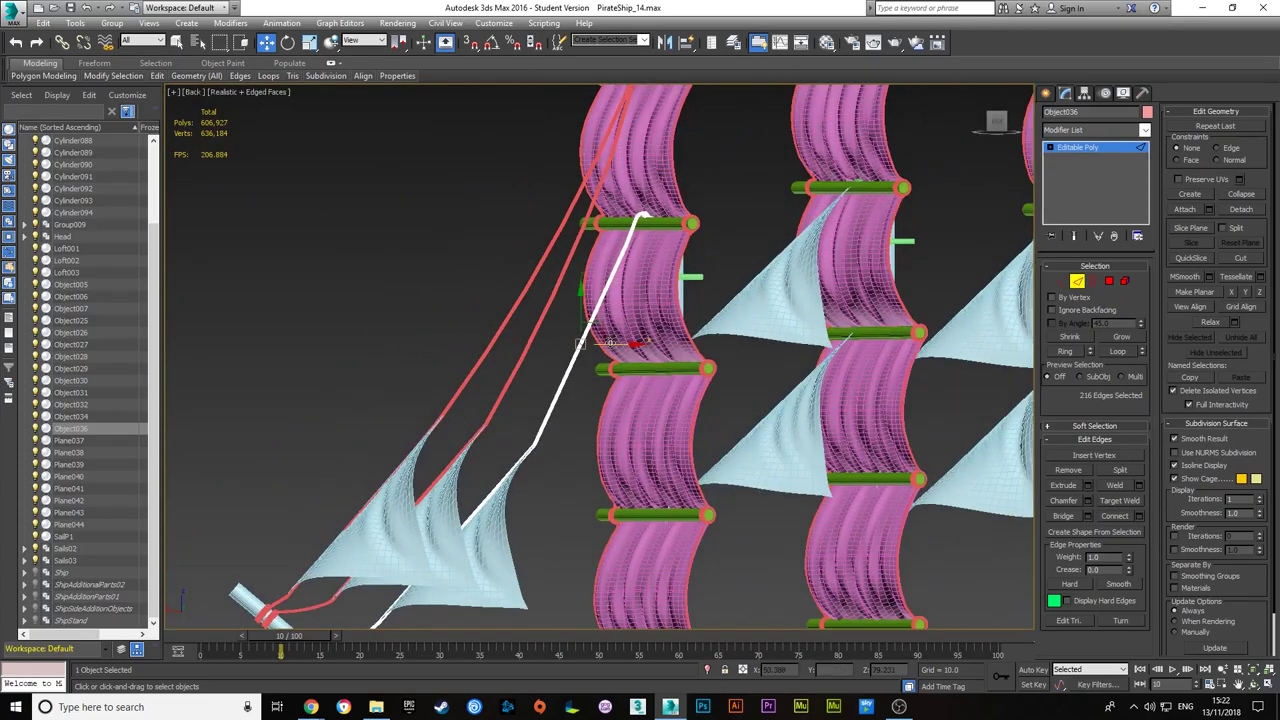
{"action": "scroll", "coordinate": [582, 373], "scroll_direction": "up", "scroll_amount": 2}
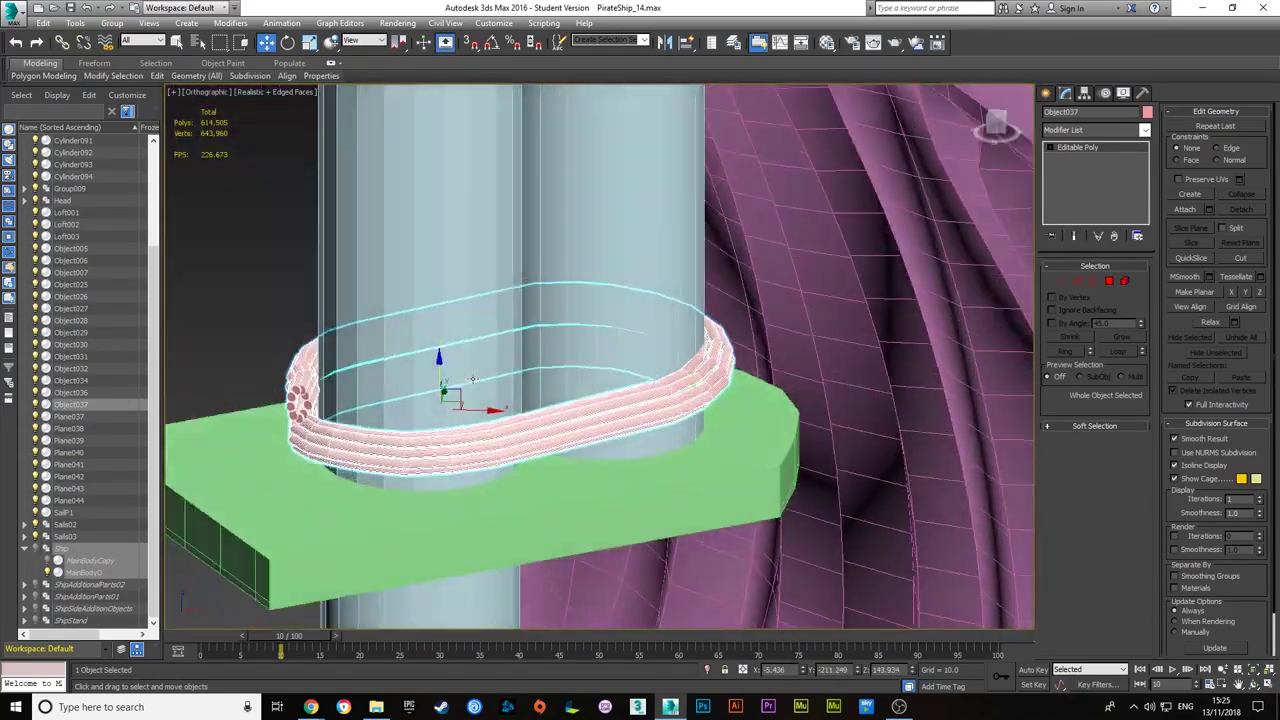
- Orbit to look down on the rope rings around the mast pole above the platform
{"action": "middle_click_drag", "start_coordinate": [472, 378], "coordinate": [507, 330], "text": "alt"}
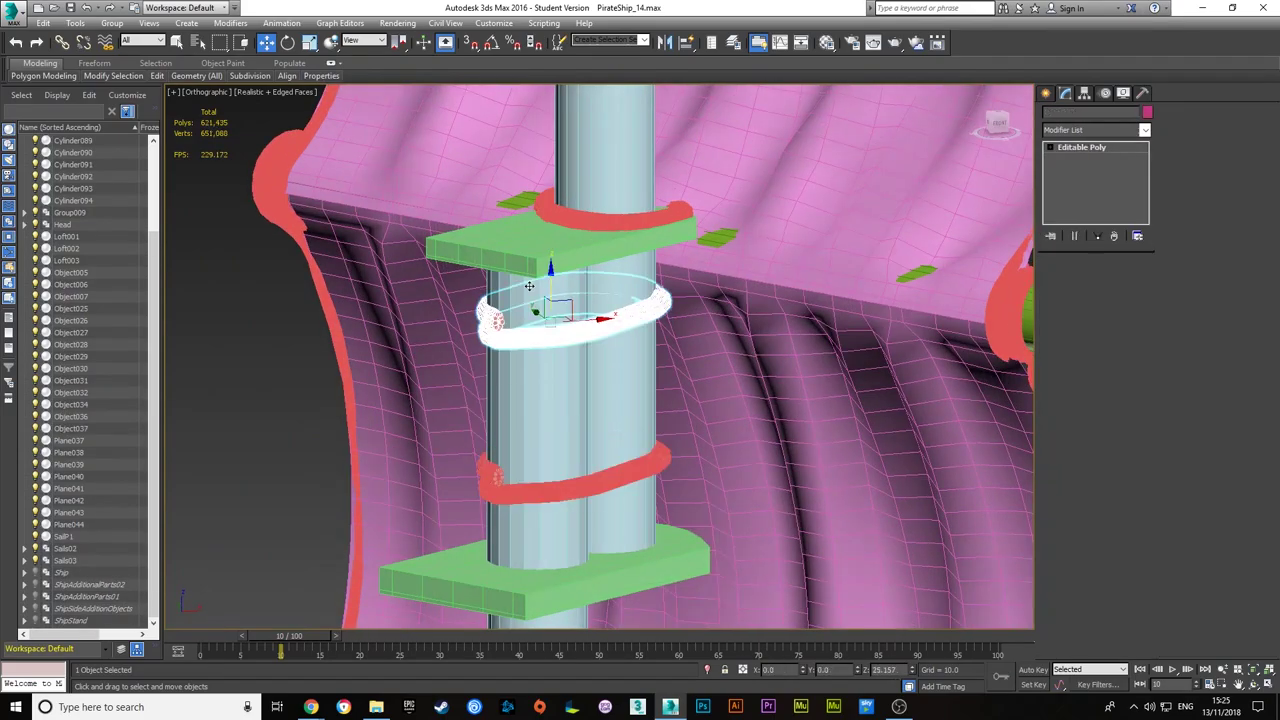
{"action": "scroll", "coordinate": [507, 328], "scroll_direction": "down", "scroll_amount": 3}
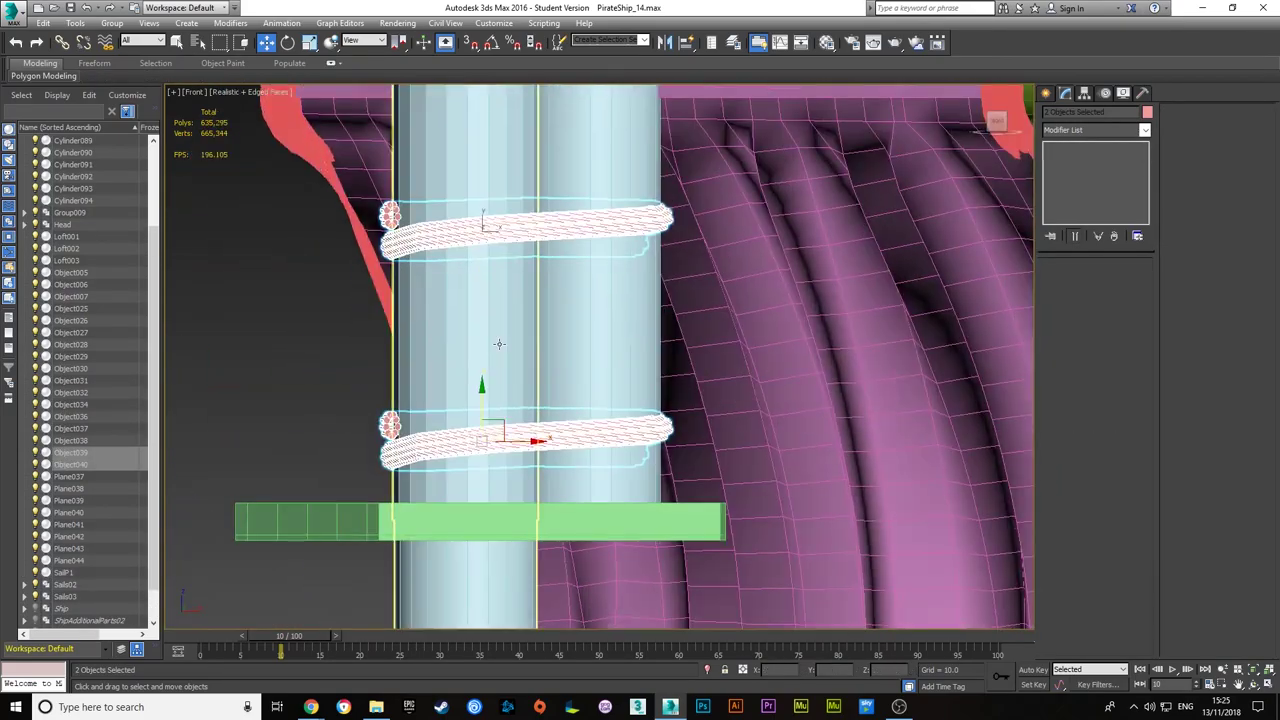
{"action": "scroll", "coordinate": [507, 328], "scroll_direction": "down", "scroll_amount": 4}
{"action": "scroll", "coordinate": [530, 340], "scroll_direction": "down", "scroll_amount": 4}
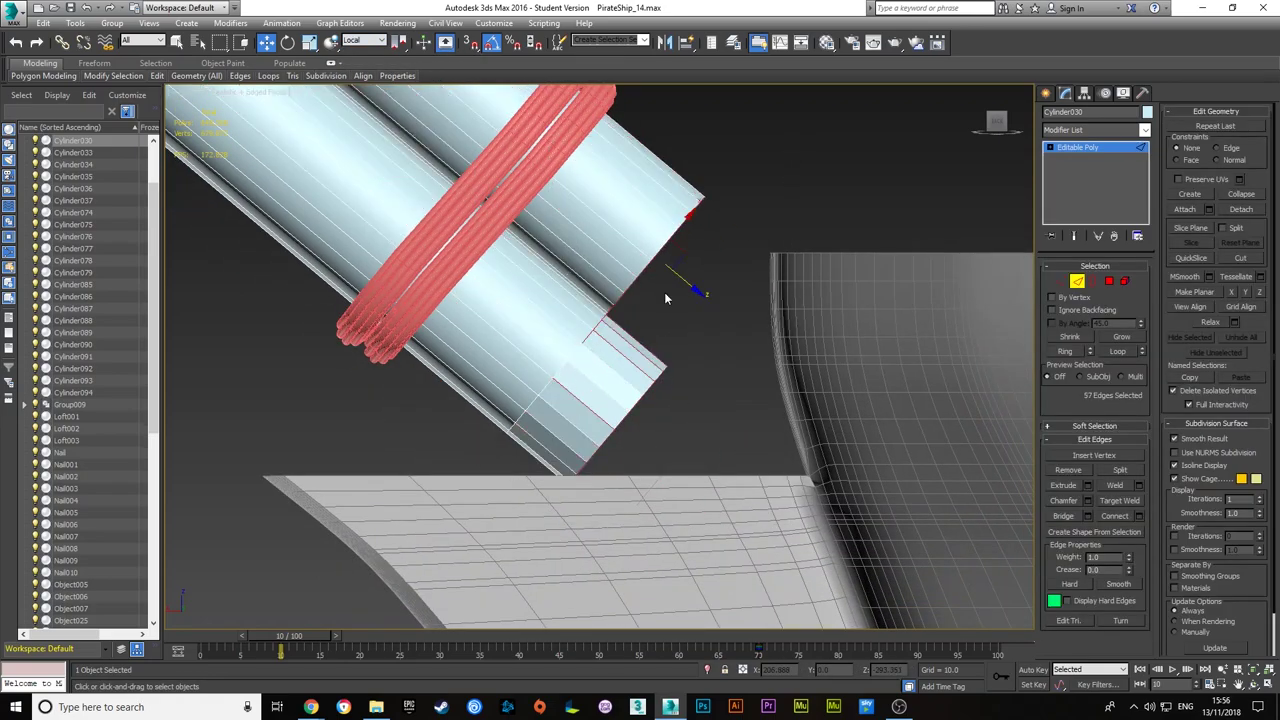
- Extrude the spar end polygons by 34.306 so the spar reaches the hull
{"action": "left_click_drag", "start_coordinate": [609, 385], "coordinate": [609, 370]}
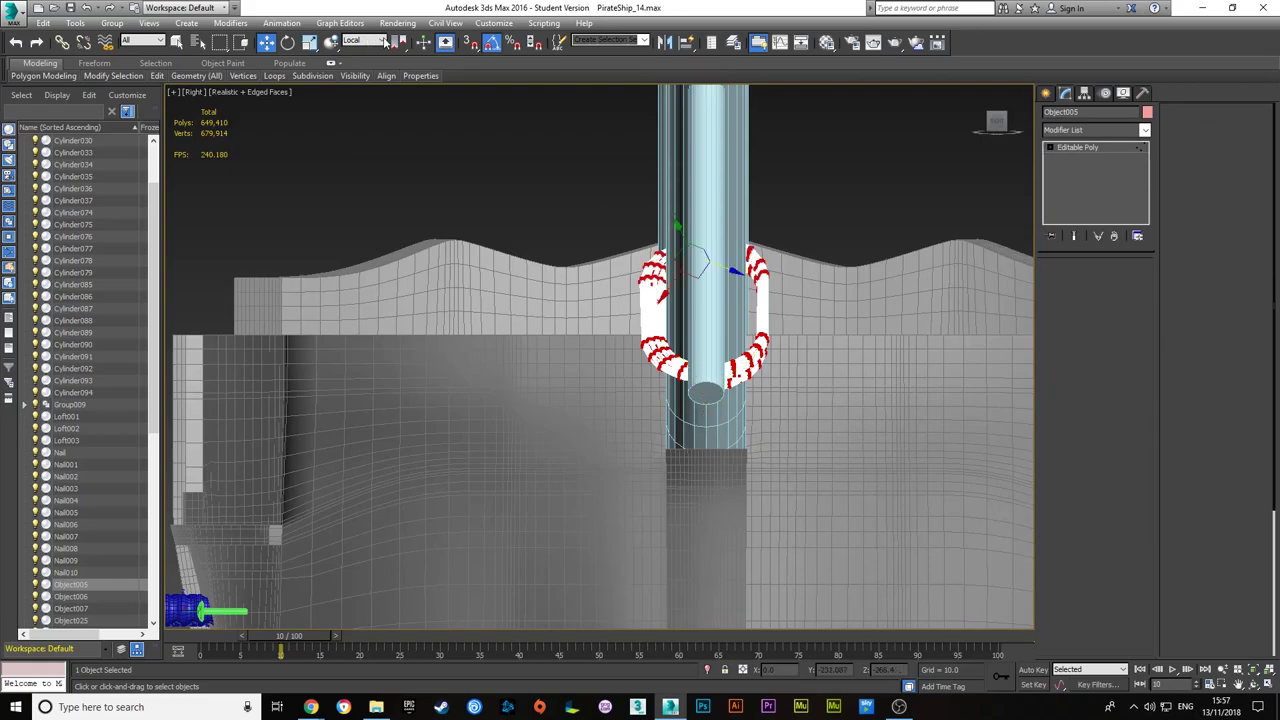
{"action": "key", "text": "1"}
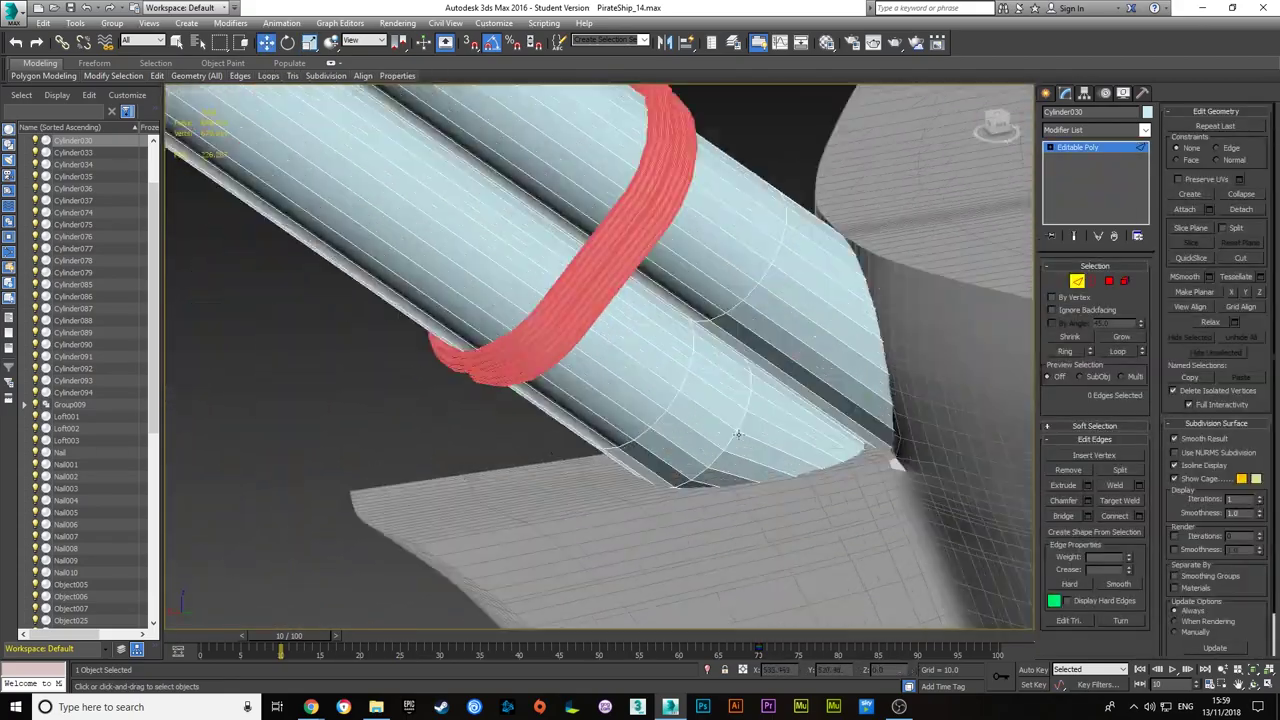
{"action": "middle_click_drag", "start_coordinate": [738, 433], "coordinate": [753, 421], "text": "alt"}
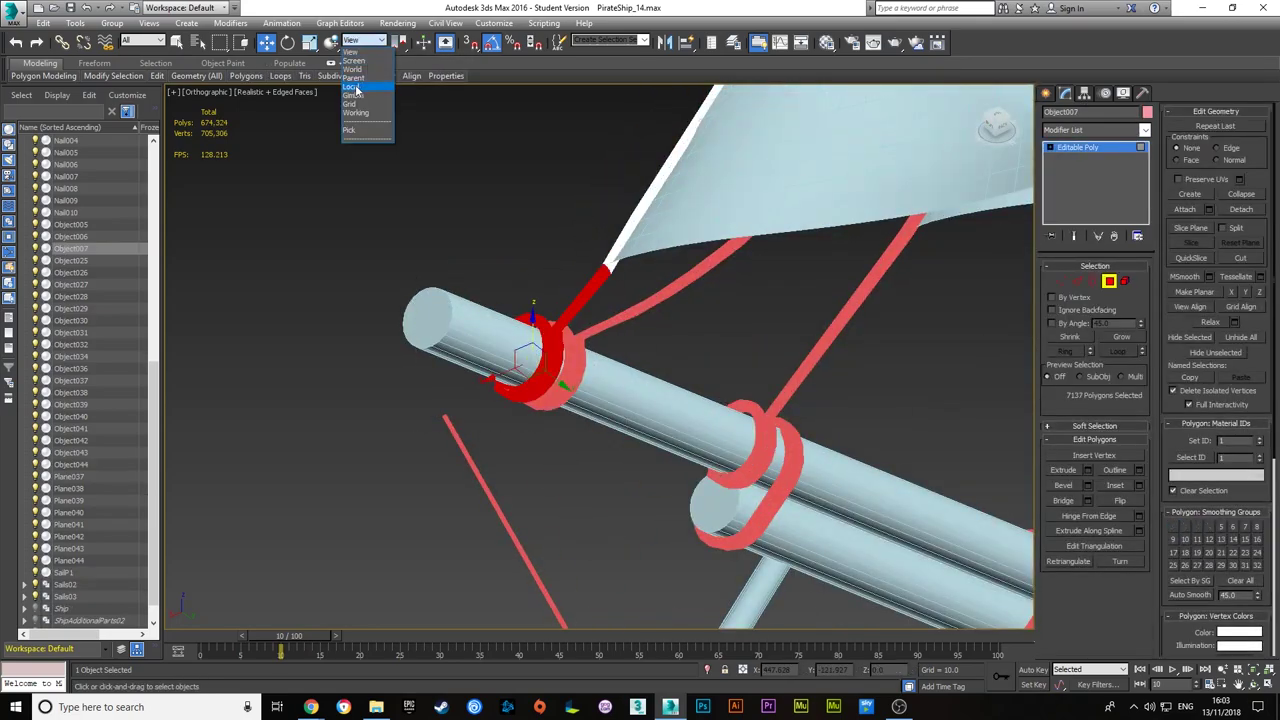
- Clone the selected rope part as a new object and move its pivot onto the bowsprit spar
{"action": "left_click", "coordinate": [689, 368]}
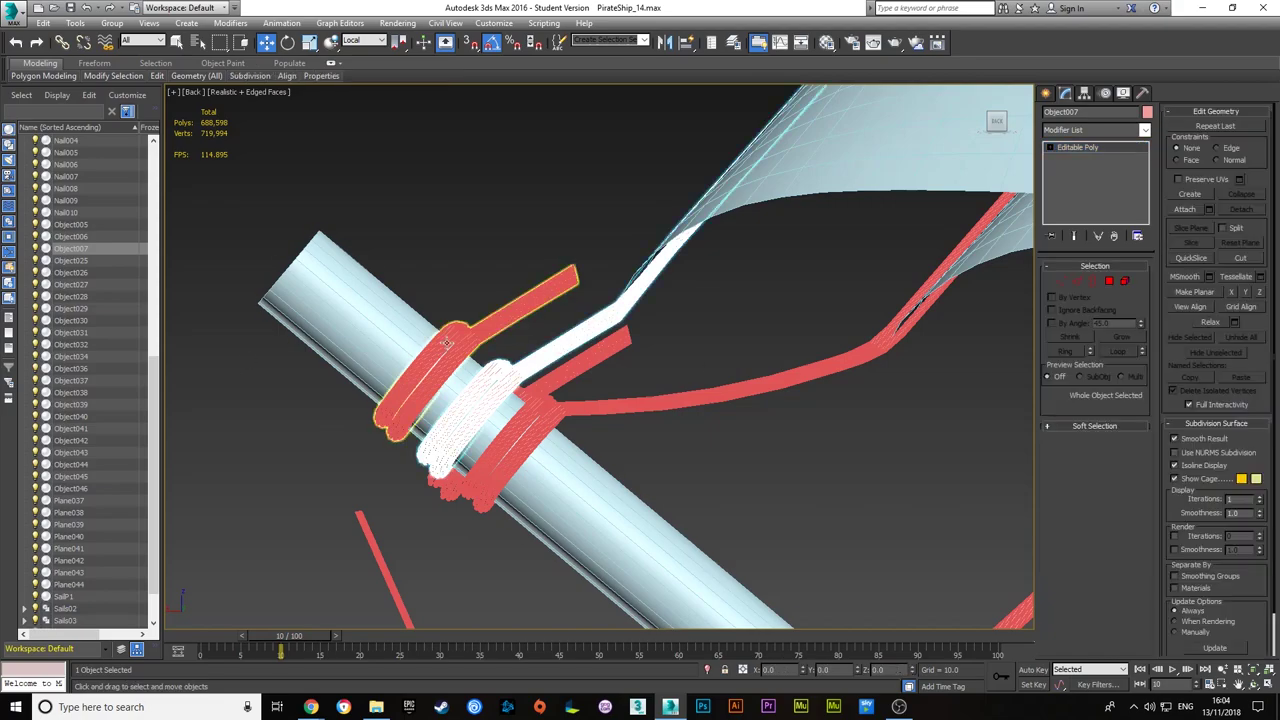
{"action": "middle_click_drag", "start_coordinate": [1008, 312], "coordinate": [573, 447]}
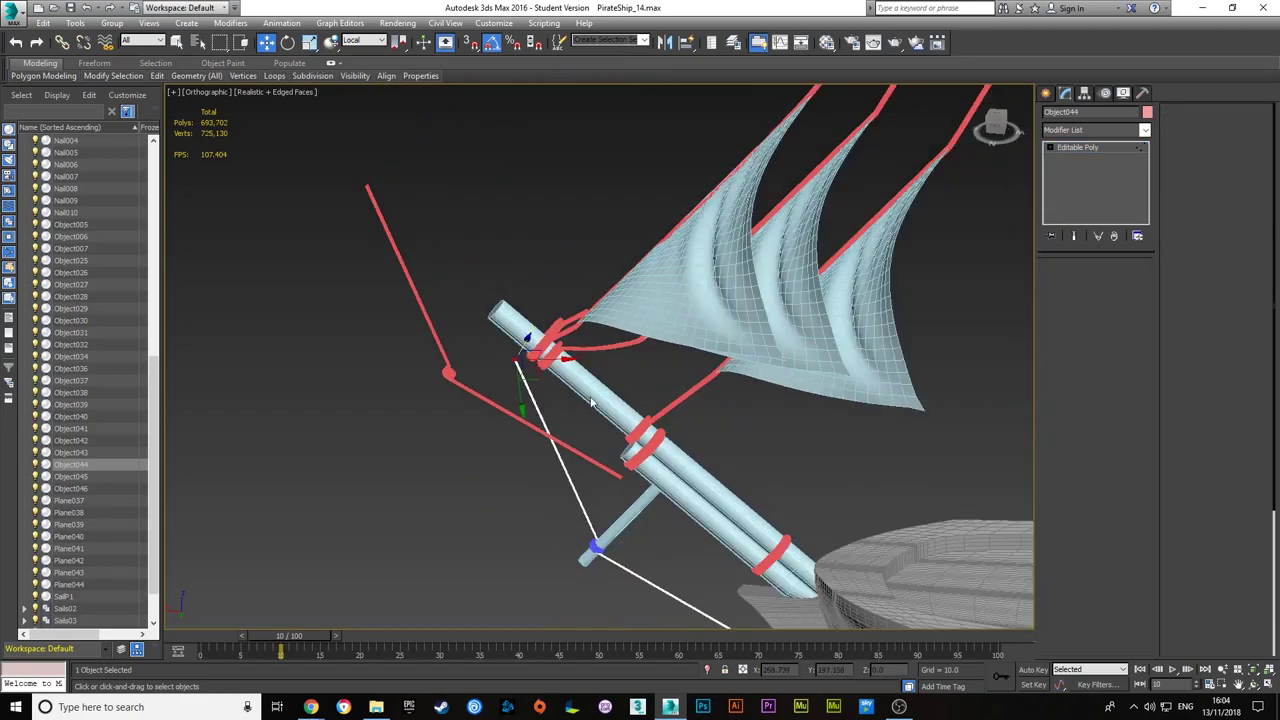
{"action": "key", "text": "1"}
{"action": "left_click", "coordinate": [1064, 92]}
{"action": "left_click", "coordinate": [1096, 177]}
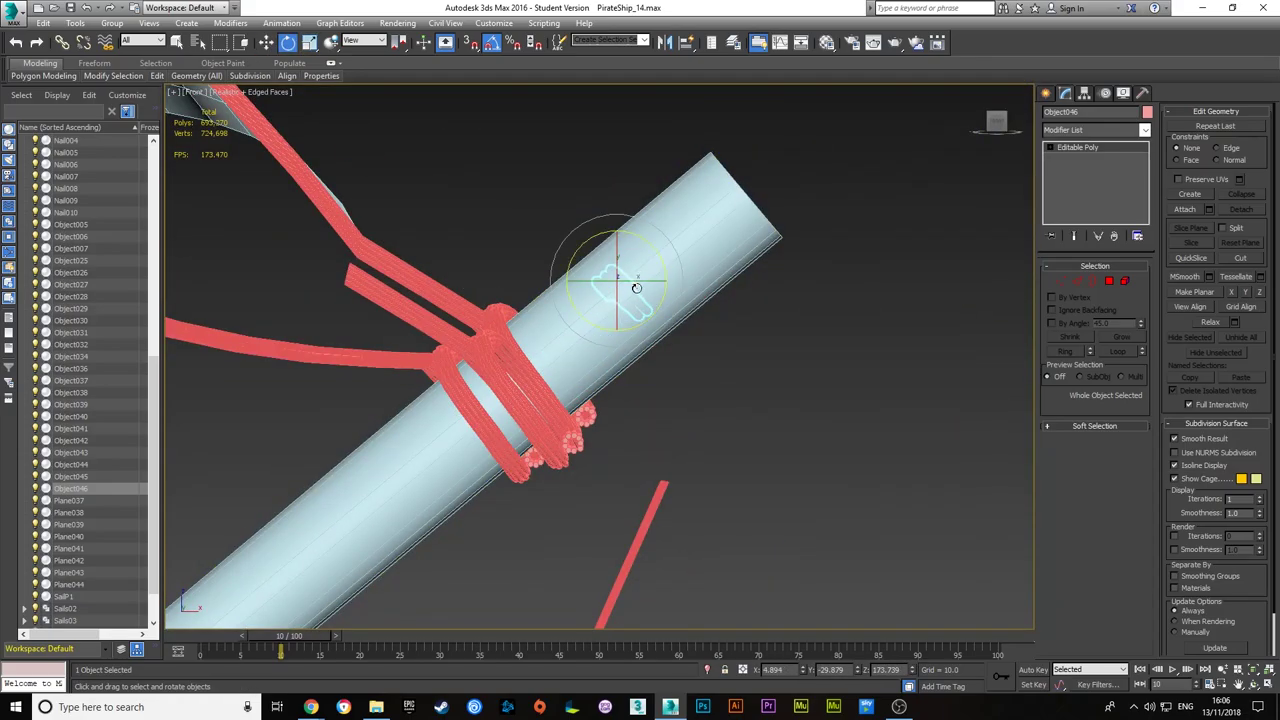
- Select rope lashing Object044 and pick out its strands' open borders
{"action": "left_click", "coordinate": [604, 496]}
{"action": "left_click", "coordinate": [658, 498]}
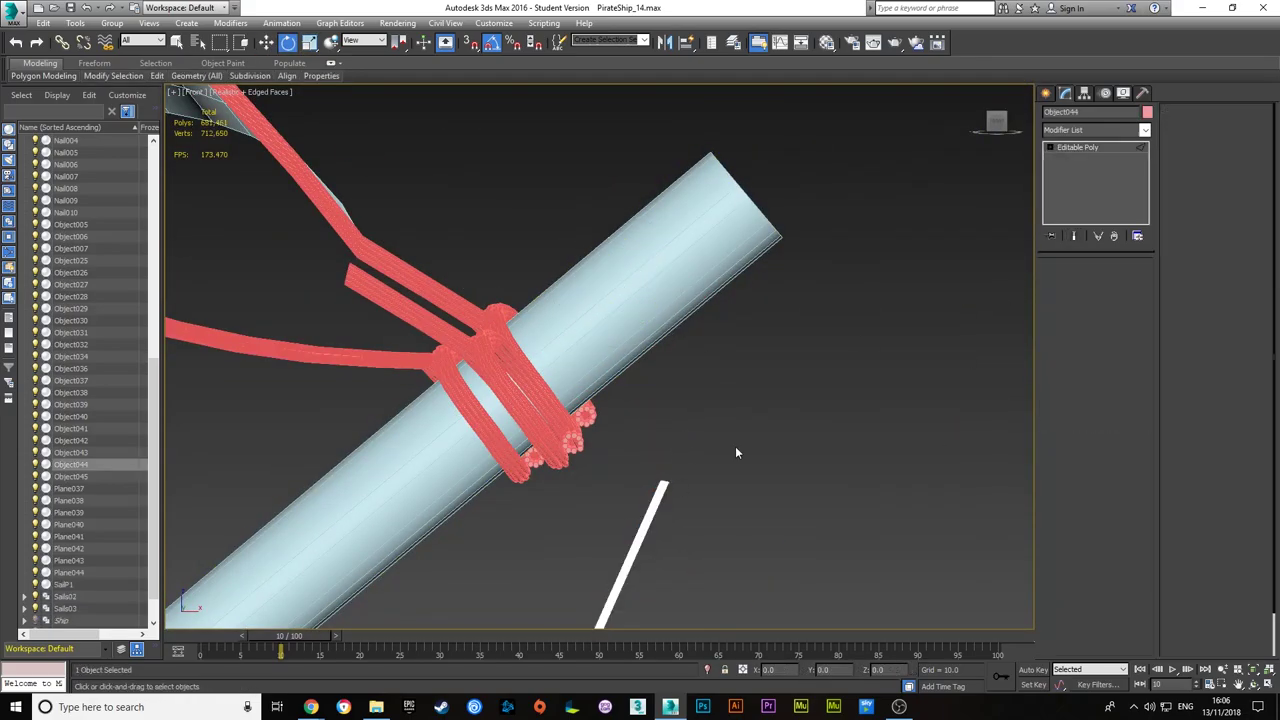
{"action": "key", "text": "3"}
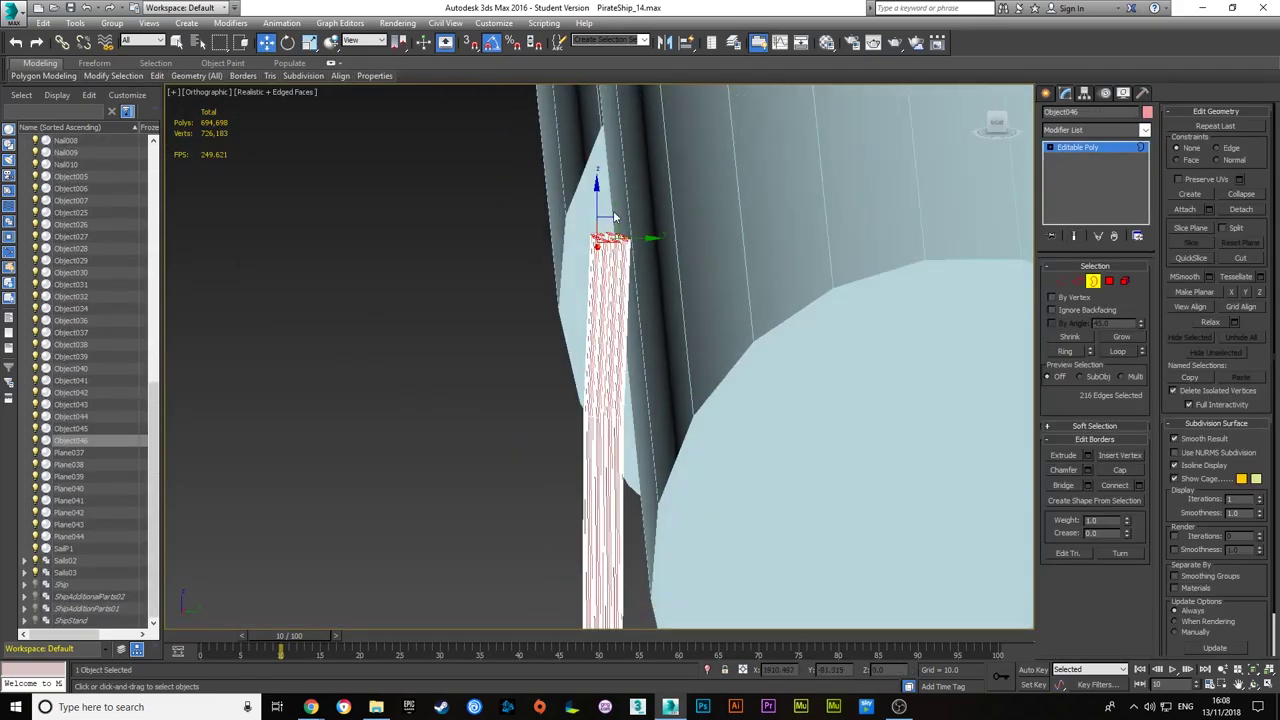
- Move the strand ends and rotate the rope faces to wrap around the round spar
{"action": "key", "text": "w"}
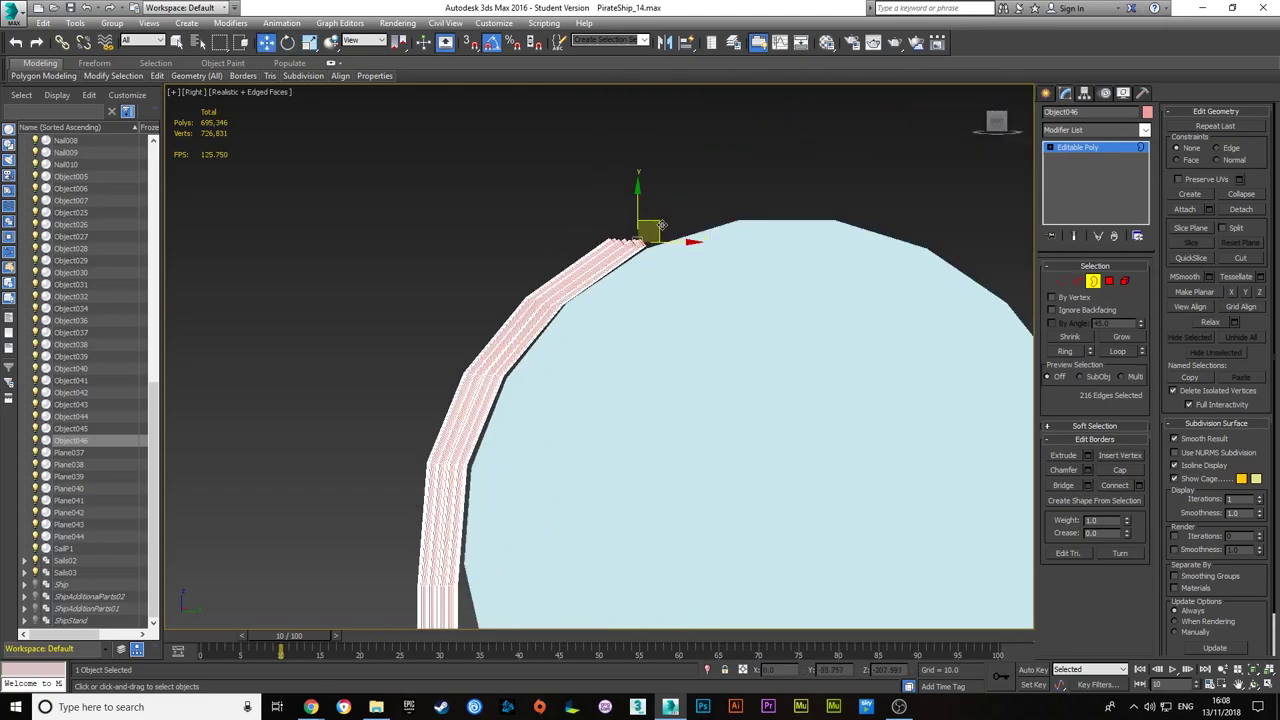
{"action": "middle_click_drag", "start_coordinate": [758, 201], "coordinate": [675, 307]}
{"action": "key", "text": "4"}
{"action": "scroll", "coordinate": [595, 222], "scroll_direction": "down", "scroll_amount": 2}
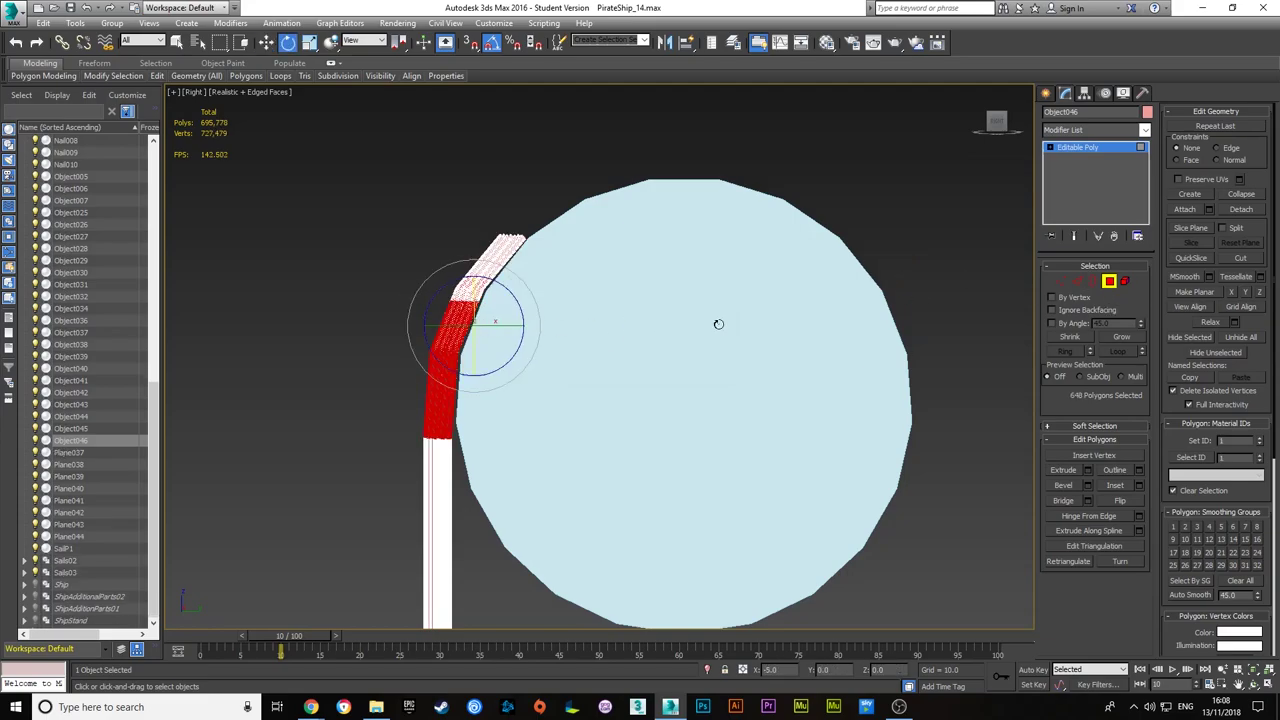
{"action": "key", "text": "e"}
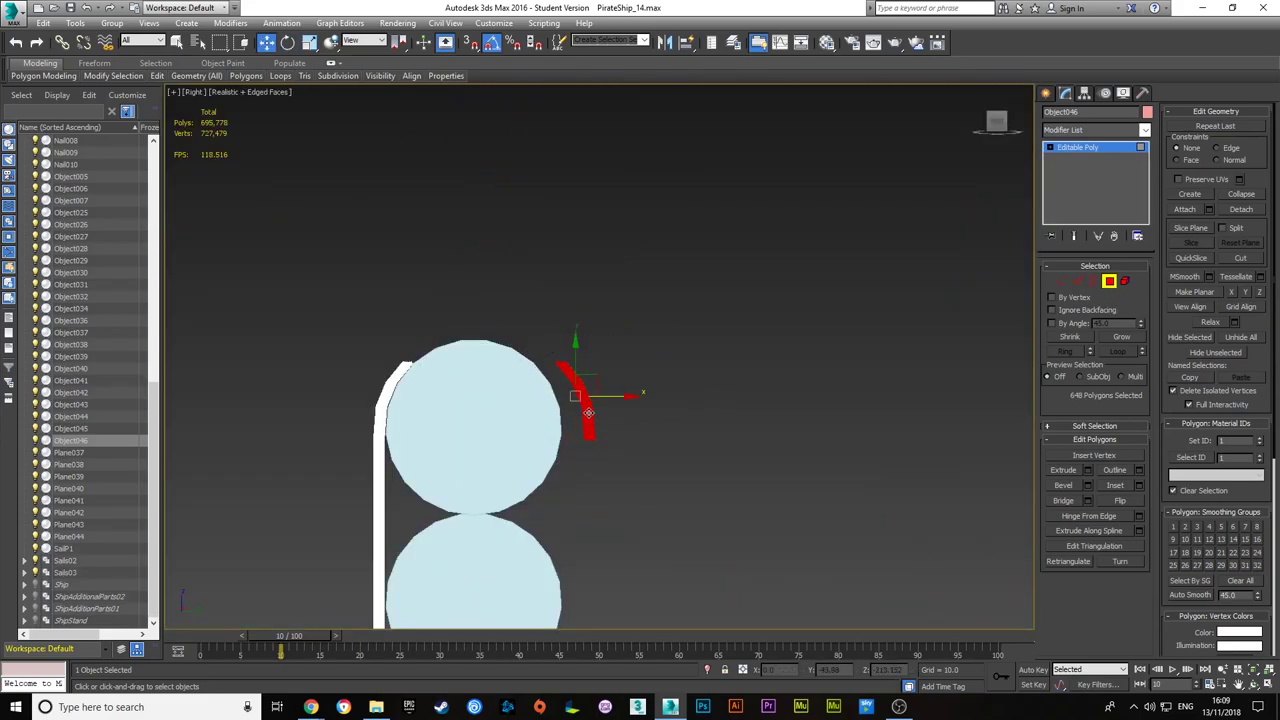
{"action": "scroll", "coordinate": [588, 412], "scroll_direction": "up", "scroll_amount": 5}
{"action": "scroll", "coordinate": [754, 341], "scroll_direction": "down", "scroll_amount": 2}
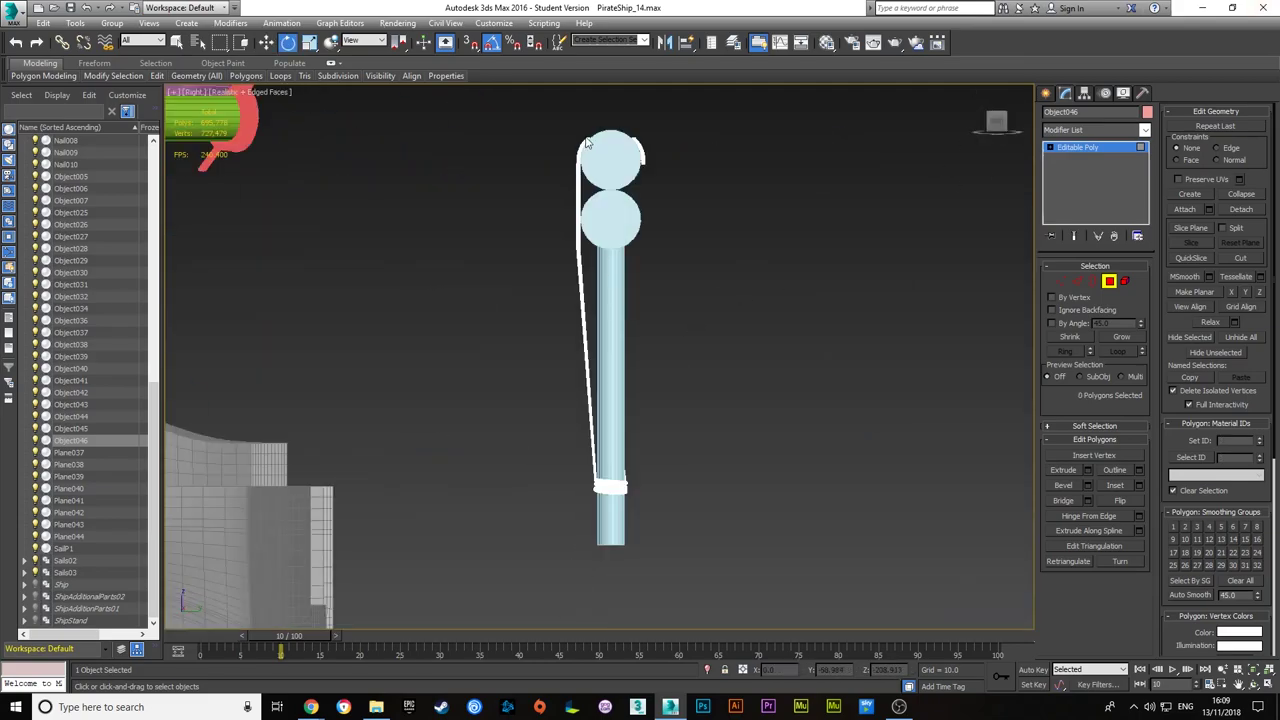
{"action": "key", "text": "e"}
{"action": "left_click", "coordinate": [364, 41]}
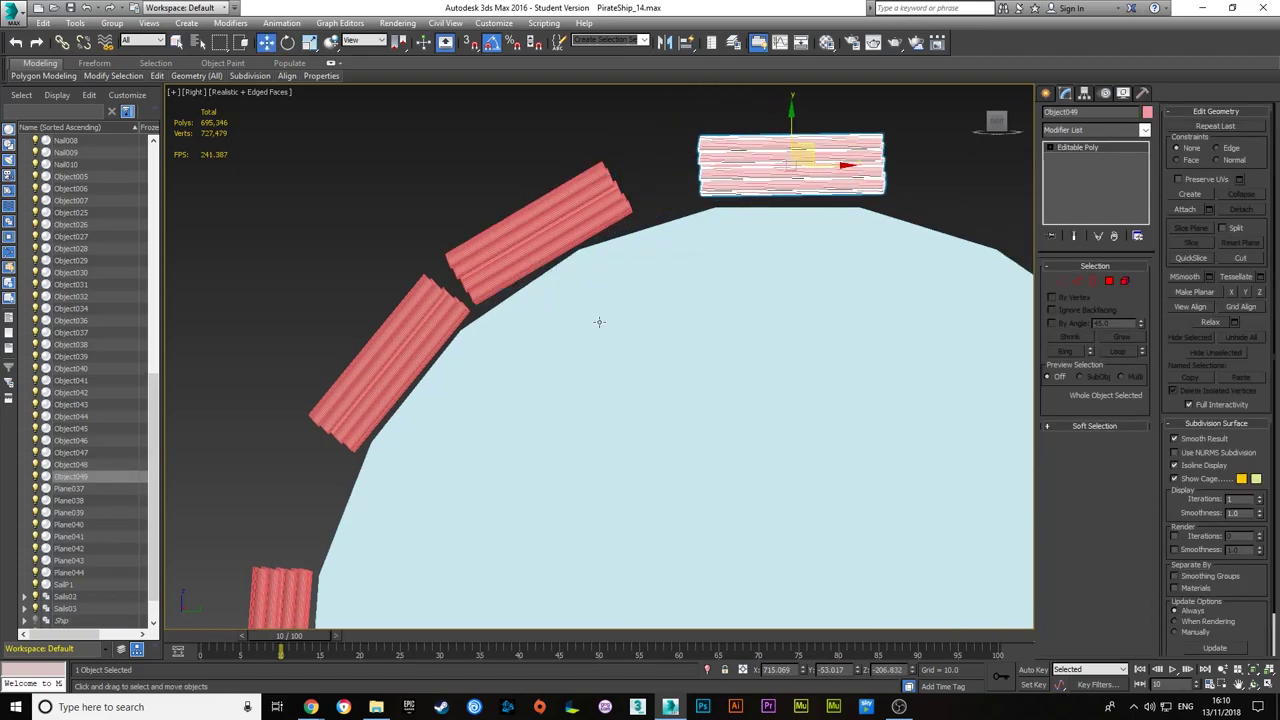
{"action": "scroll", "coordinate": [599, 321], "scroll_direction": "down", "scroll_amount": 2}
{"action": "key", "text": "e"}
- Rotate a copy of the curved rope piece around the spar and move it to the lower spar
{"action": "middle_click_drag", "start_coordinate": [559, 229], "coordinate": [653, 225], "text": "alt"}
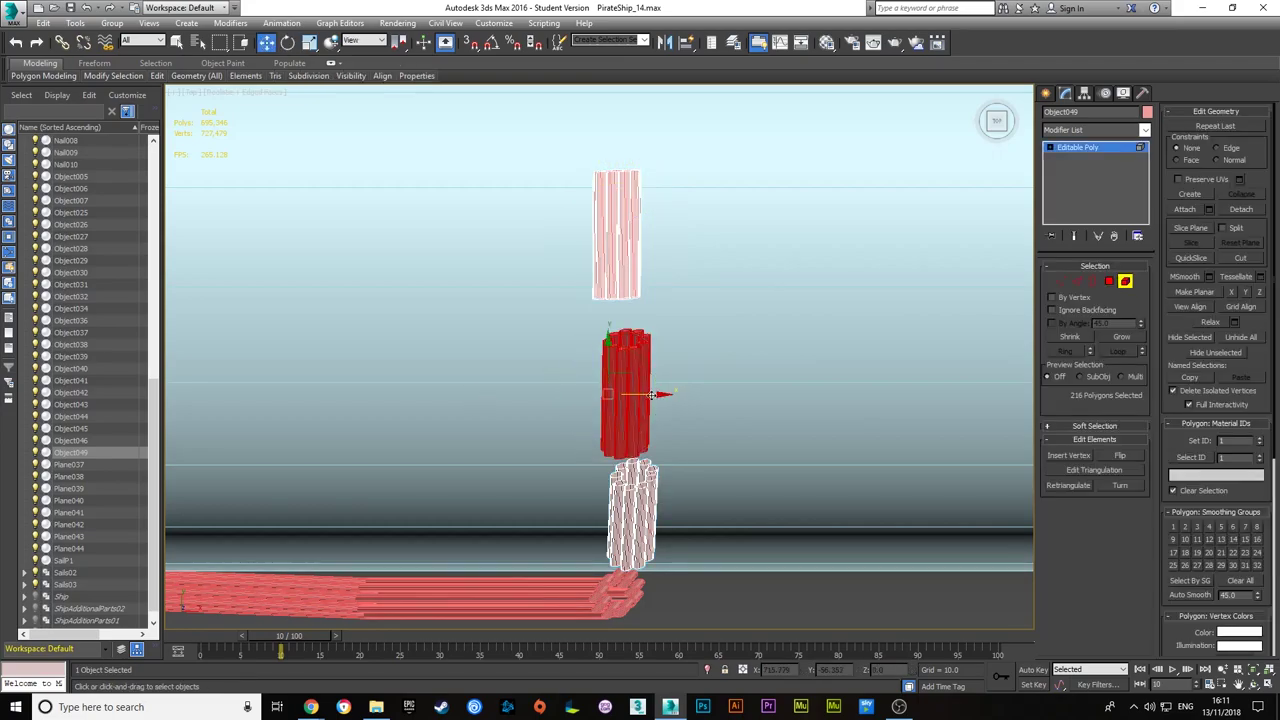
{"action": "key", "text": "3"}
{"action": "scroll", "coordinate": [655, 420], "scroll_direction": "up", "scroll_amount": 5}
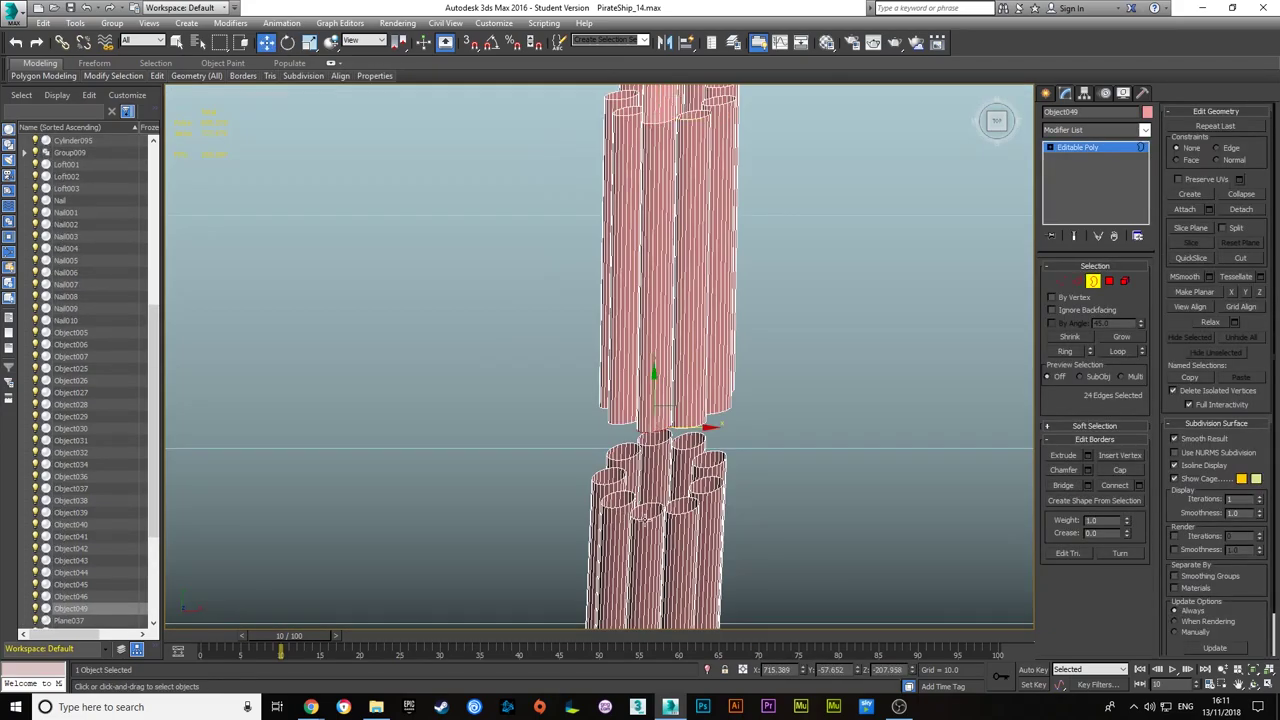
{"action": "middle_click_drag", "start_coordinate": [645, 518], "coordinate": [788, 246], "text": "alt"}
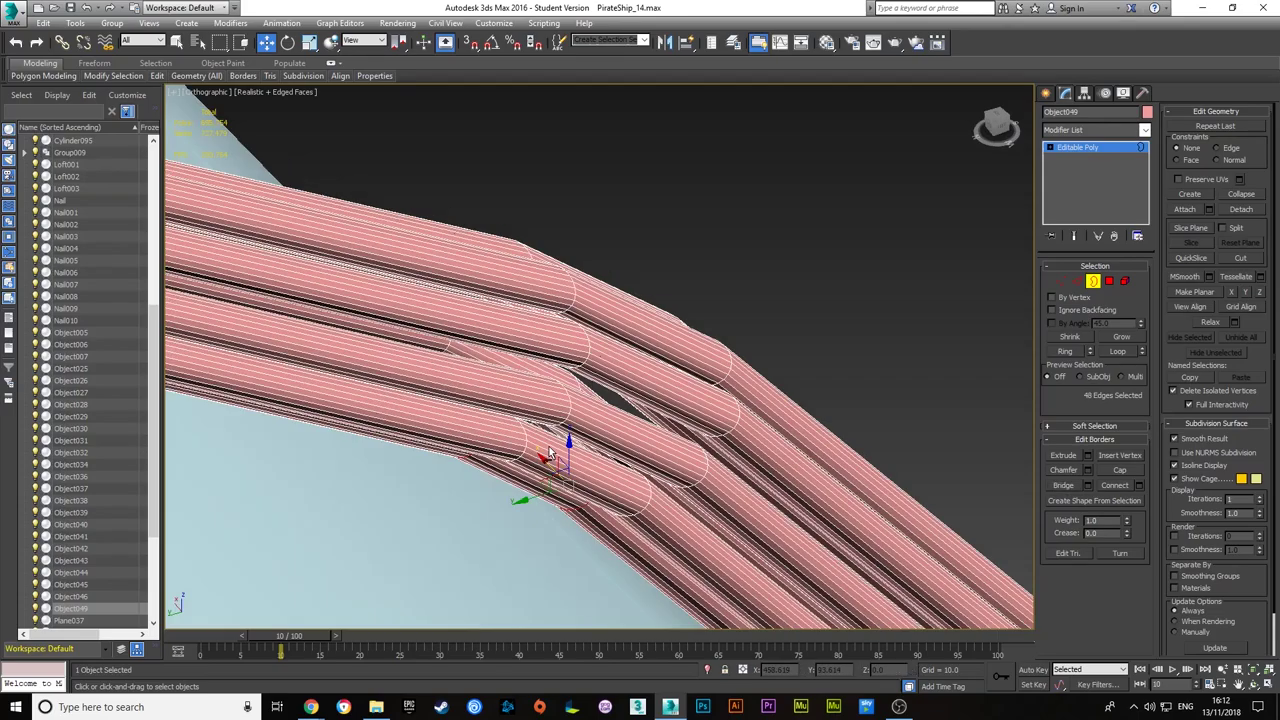
{"action": "key", "text": "e"}
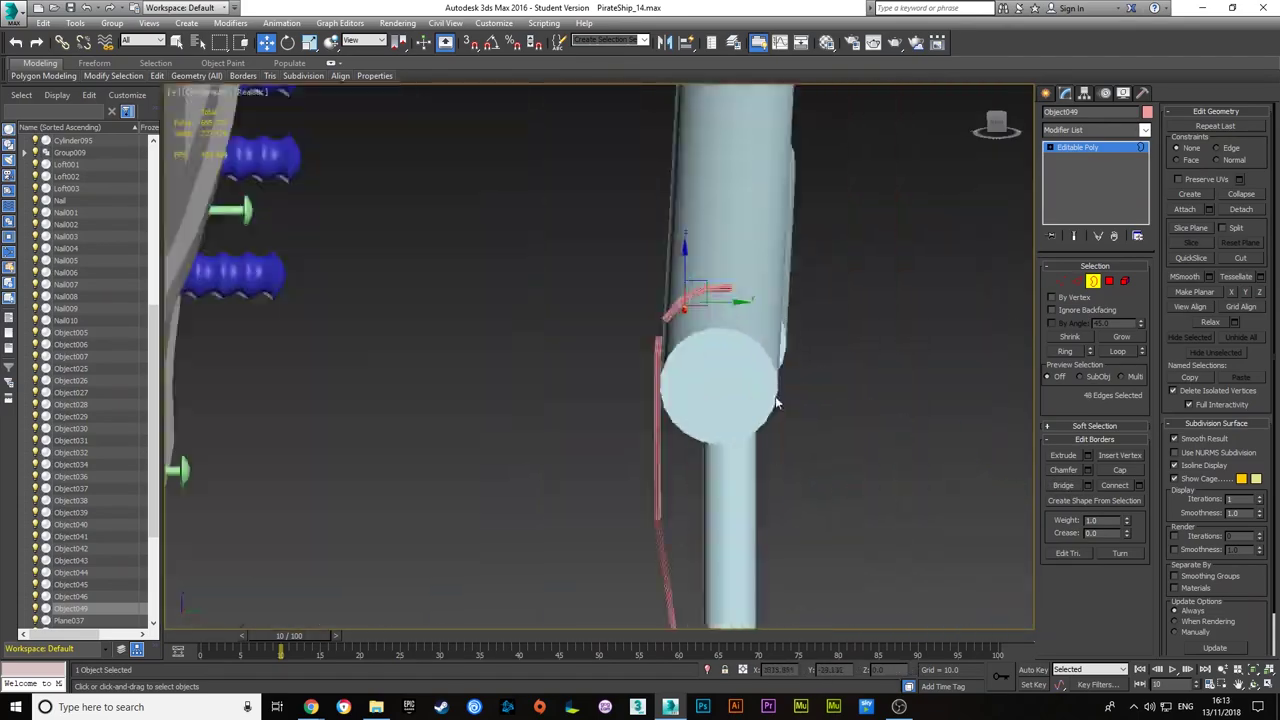
{"action": "mouse_move", "coordinate": [735, 292]}
{"action": "left_mouse_down", "text": "shift"}
{"action": "mouse_move", "coordinate": [818, 282]}
{"action": "mouse_move", "coordinate": [800, 265]}
{"action": "mouse_move", "coordinate": [660, 430]}
{"action": "left_mouse_up", "text": "shift"}
{"action": "key", "text": "w"}
{"action": "middle_click_drag", "start_coordinate": [660, 430], "coordinate": [638, 350], "text": "alt"}
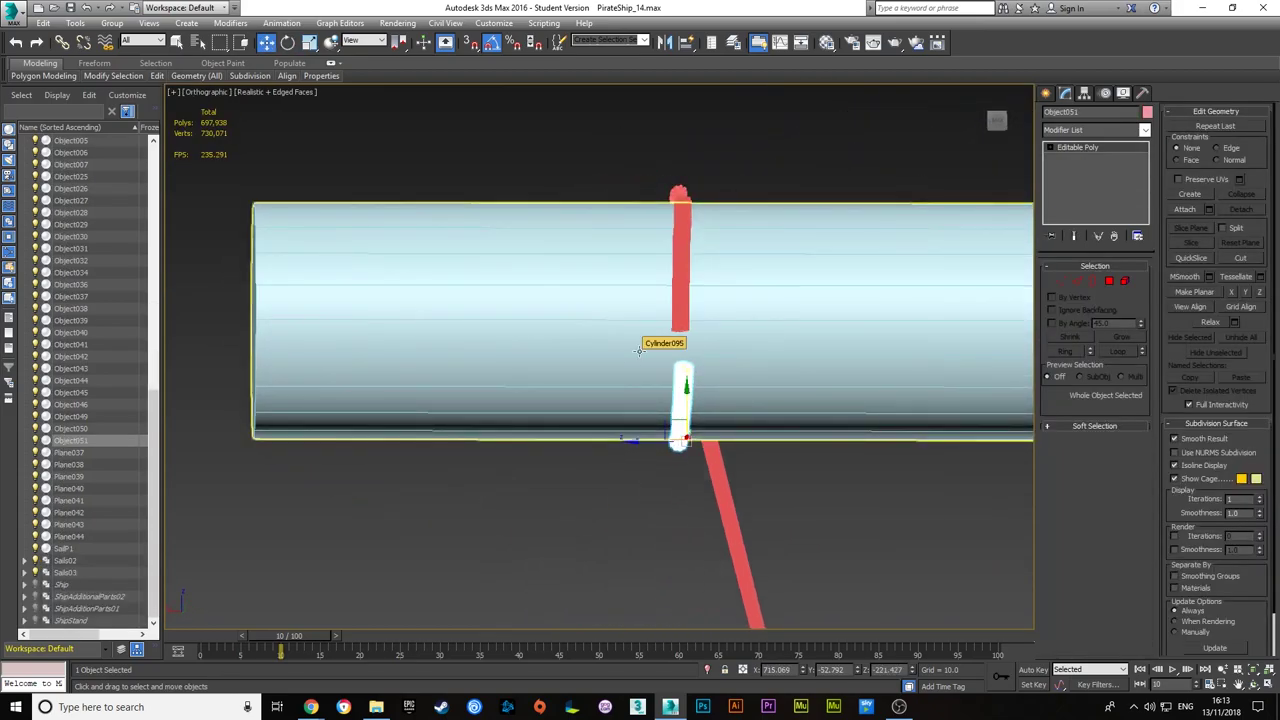
- Select Object051's rope polygons and rotate a clone around the upper spar circle in the Right view
{"action": "scroll", "coordinate": [686, 460], "scroll_direction": "up", "scroll_amount": 3}
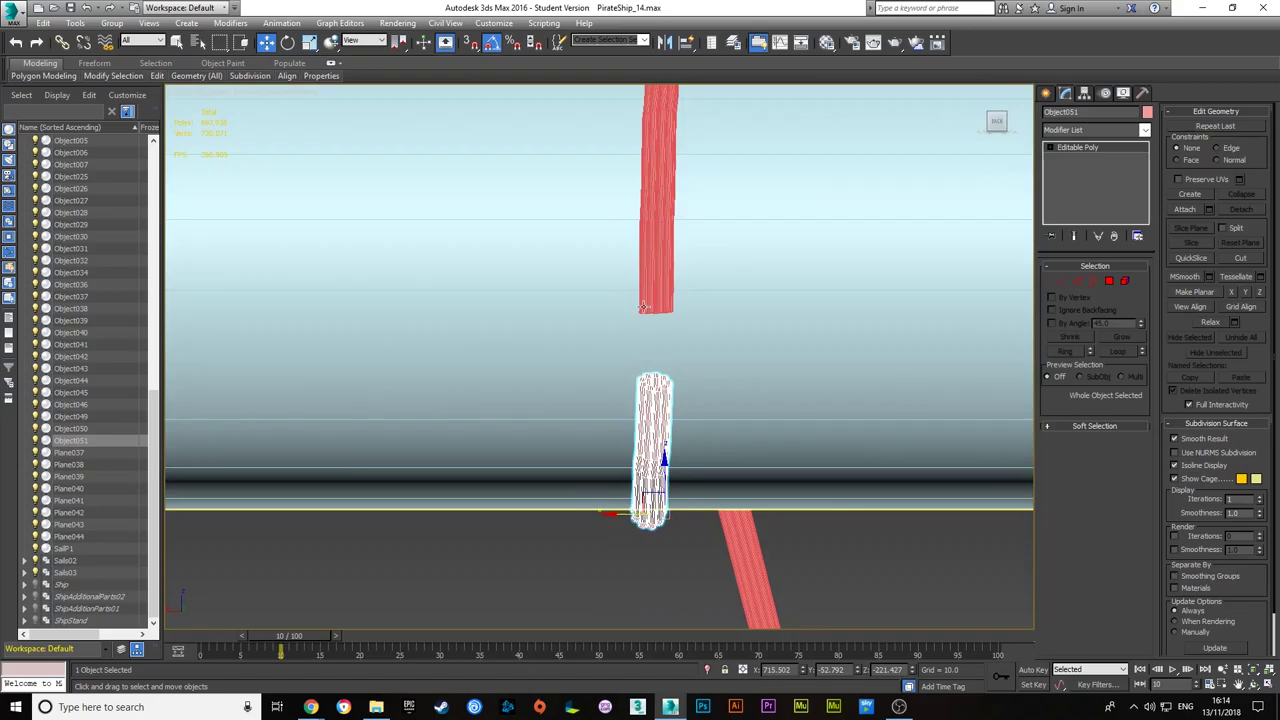
{"action": "left_click", "coordinate": [1093, 281]}
{"action": "middle_click_drag", "start_coordinate": [723, 294], "coordinate": [1034, 473], "text": "alt"}
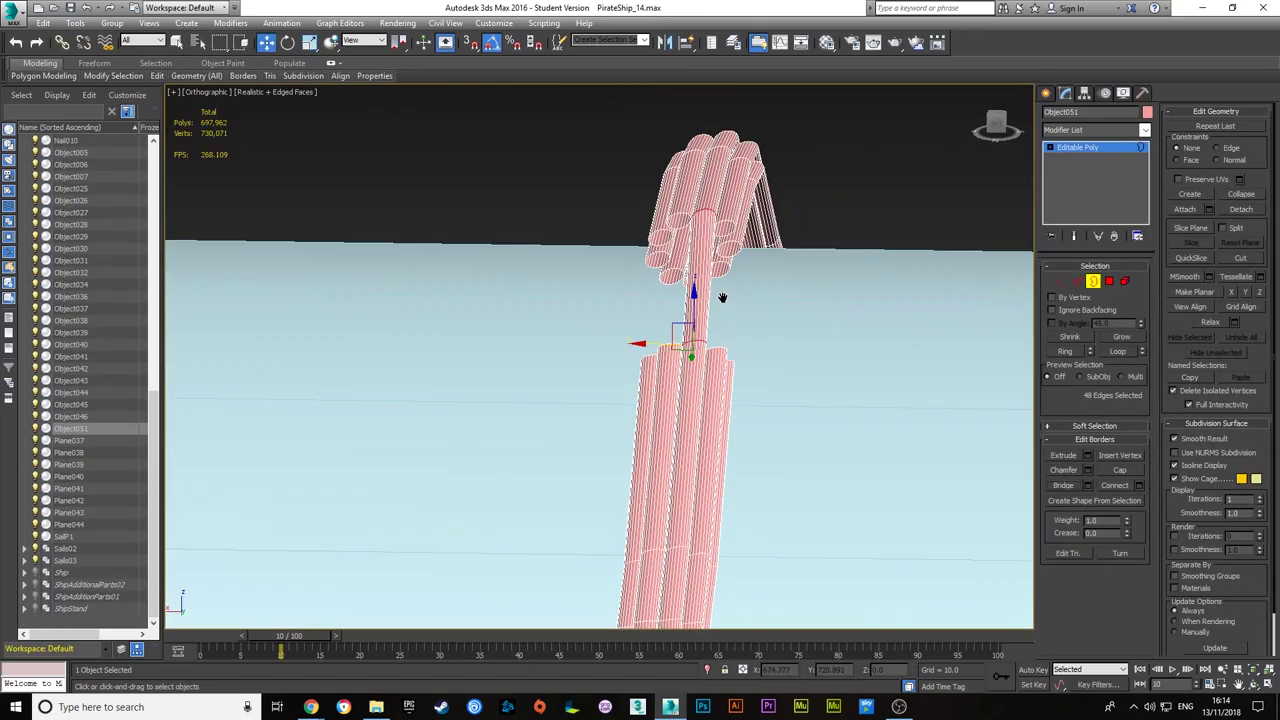
{"action": "mouse_move", "coordinate": [680, 244]}
{"action": "middle_mouse_down", "text": "alt"}
{"action": "mouse_move", "coordinate": [640, 325]}
{"action": "mouse_move", "coordinate": [715, 378]}
{"action": "middle_mouse_up", "text": "alt"}
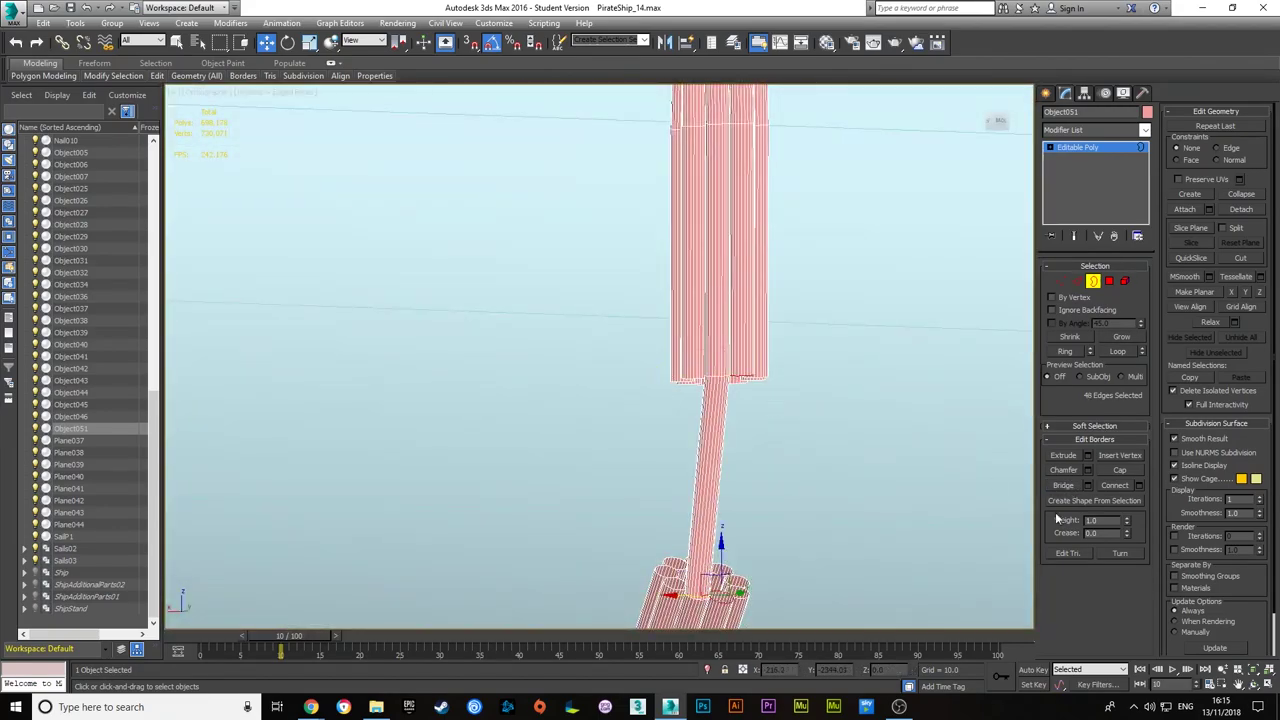
{"action": "middle_click_drag", "start_coordinate": [1020, 500], "coordinate": [760, 375], "text": "alt"}
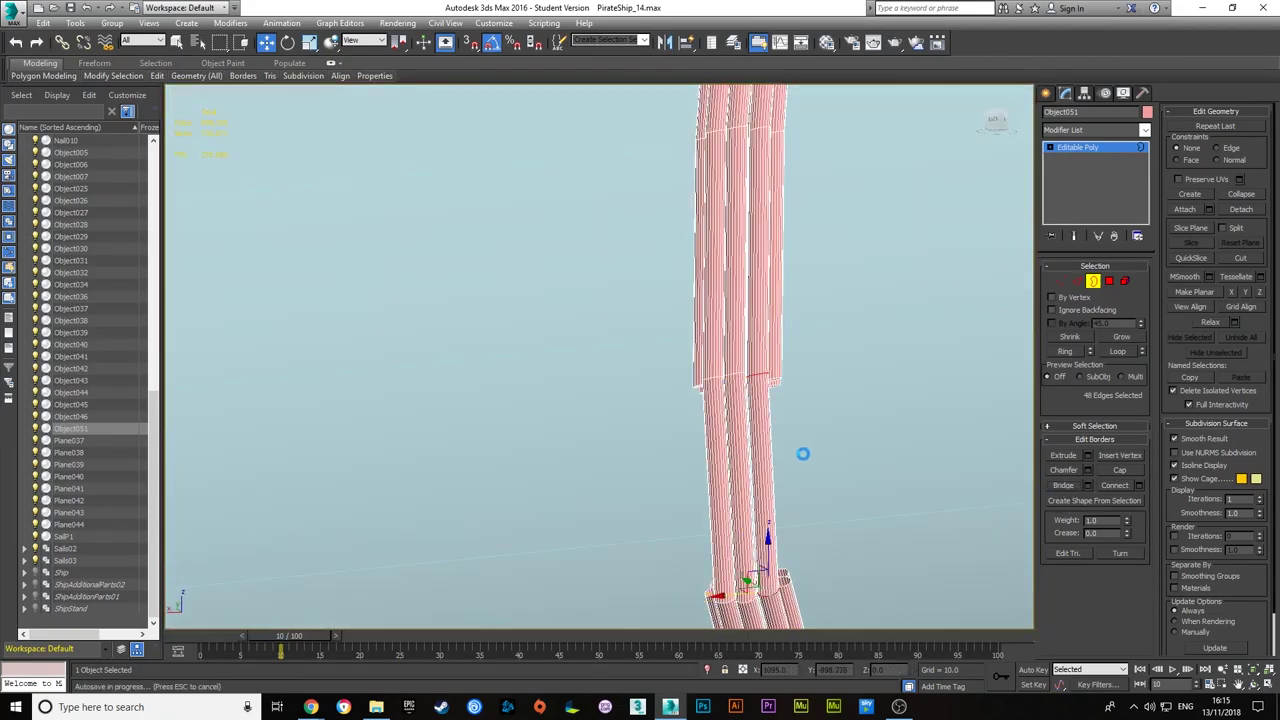
{"action": "mouse_move", "coordinate": [780, 538]}
{"action": "middle_mouse_down", "text": "alt"}
{"action": "mouse_move", "coordinate": [760, 530]}
{"action": "mouse_move", "coordinate": [1009, 180]}
{"action": "middle_mouse_up", "text": "alt"}
{"action": "scroll", "coordinate": [748, 525], "scroll_direction": "up", "scroll_amount": 5}
{"action": "key", "text": "4"}
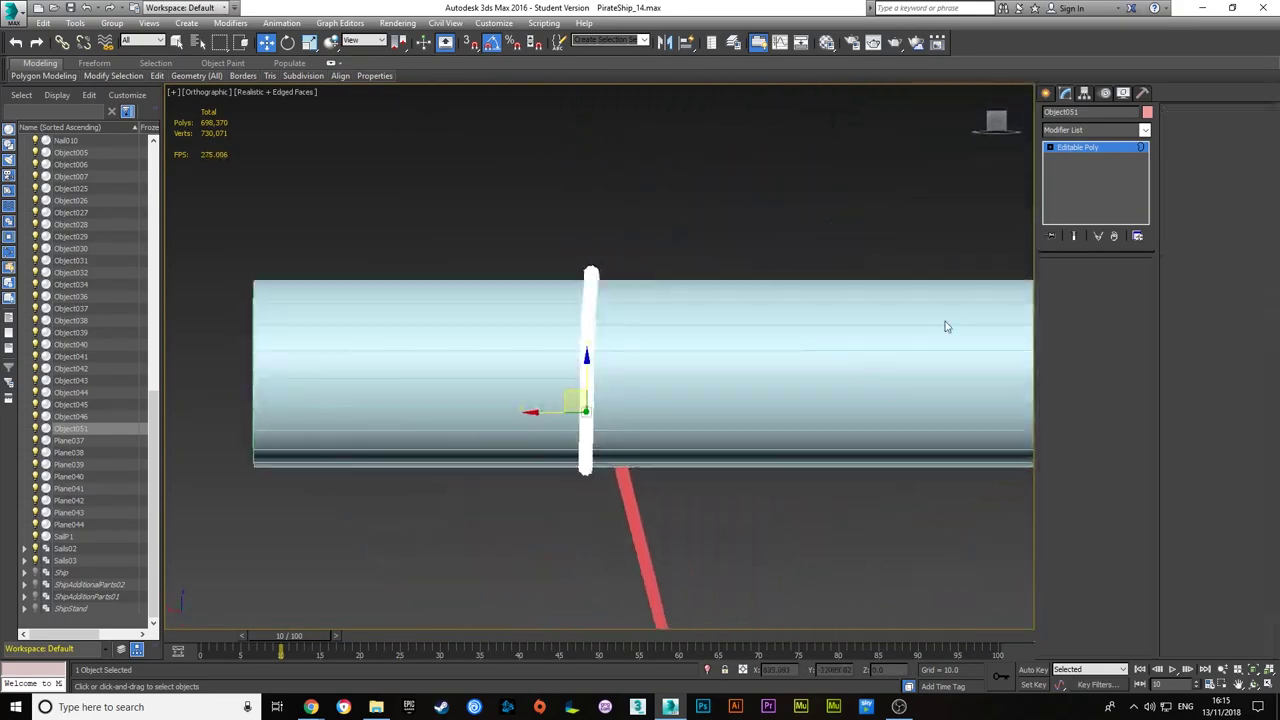
{"action": "left_click", "coordinate": [997, 124]}
{"action": "key", "text": "e"}
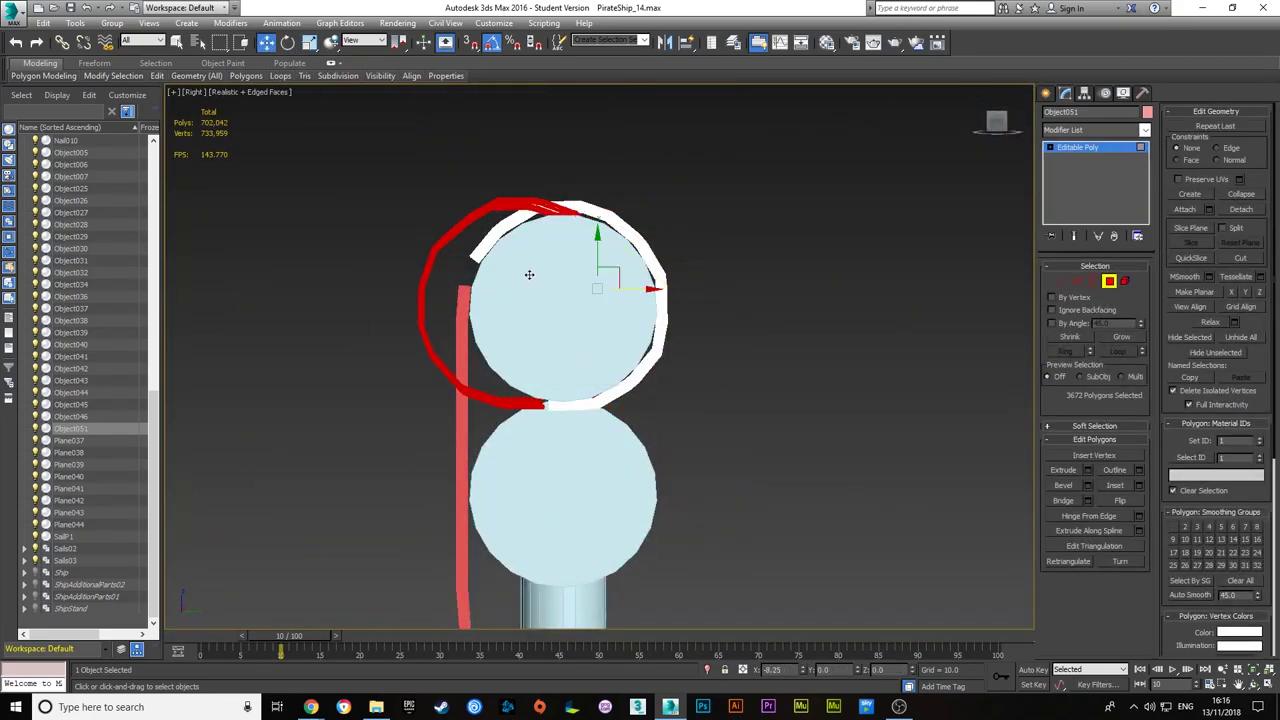
- Select the border edges at the open ends of the middle rope strands to tidy them
{"action": "middle_click_drag", "start_coordinate": [563, 293], "coordinate": [729, 440], "text": "alt"}
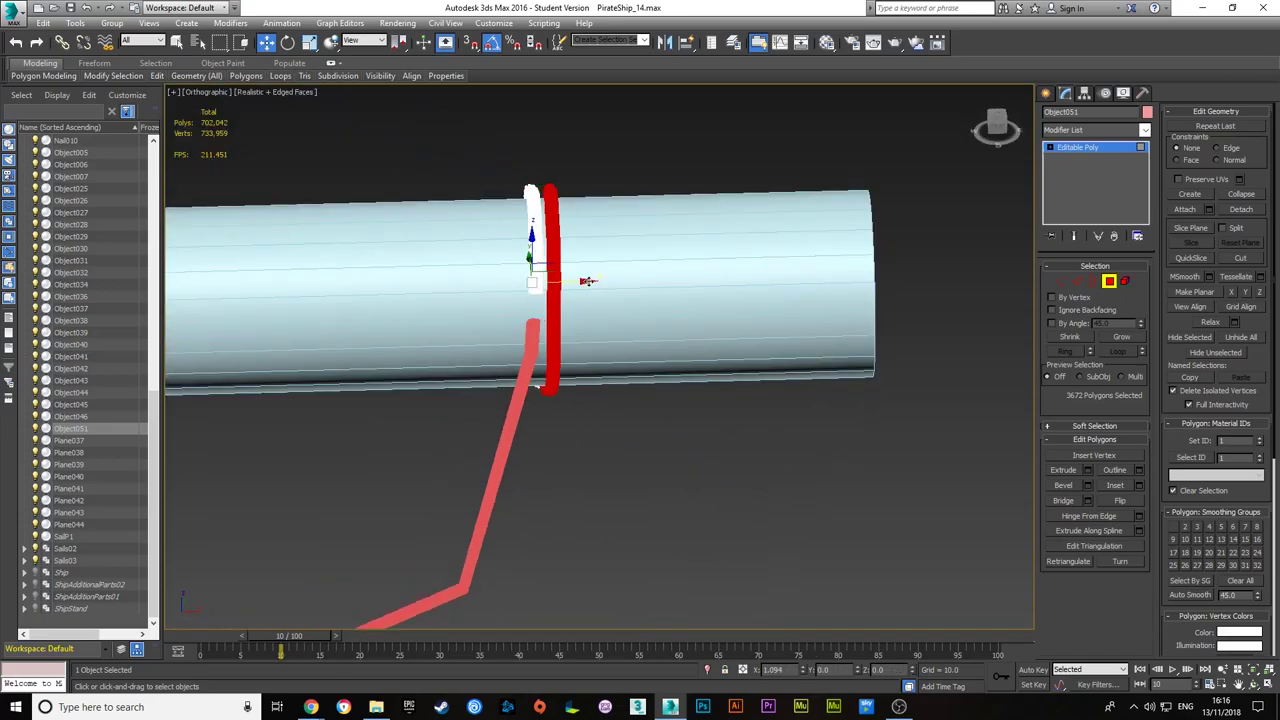
{"action": "key", "text": "3"}
{"action": "middle_click_drag", "start_coordinate": [674, 485], "coordinate": [656, 414], "text": "alt"}
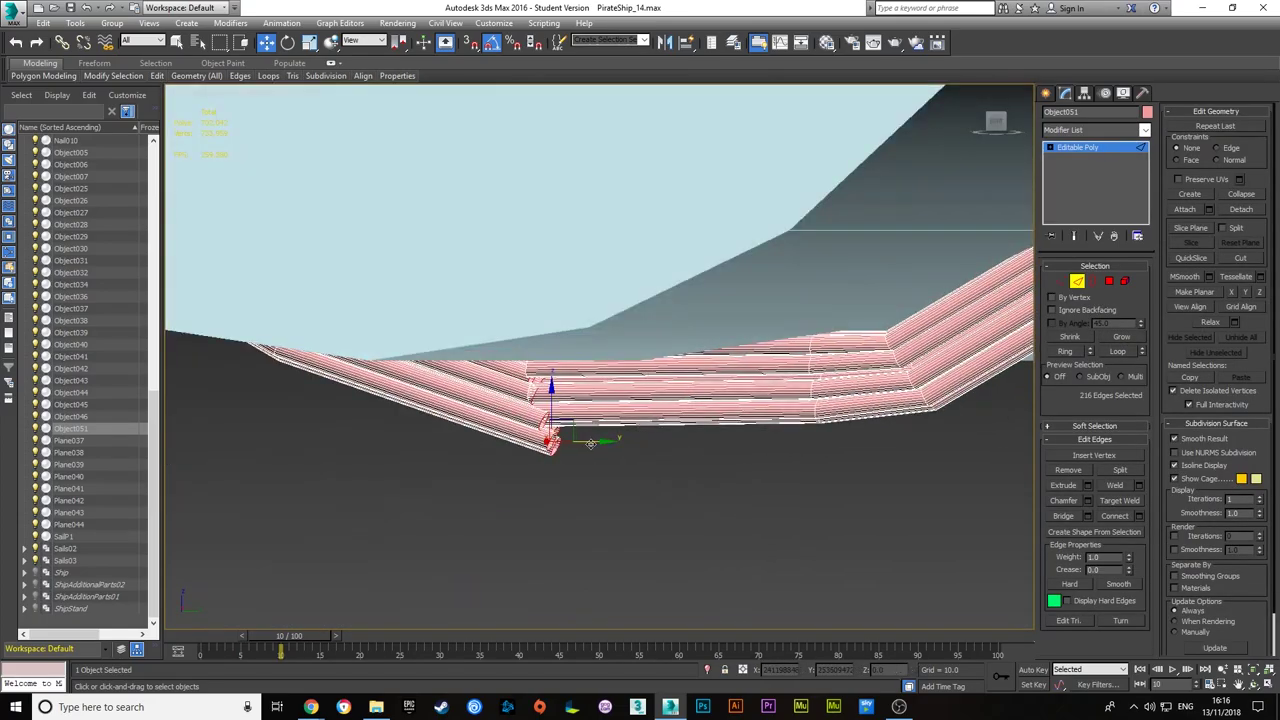
{"action": "left_click", "coordinate": [656, 414]}
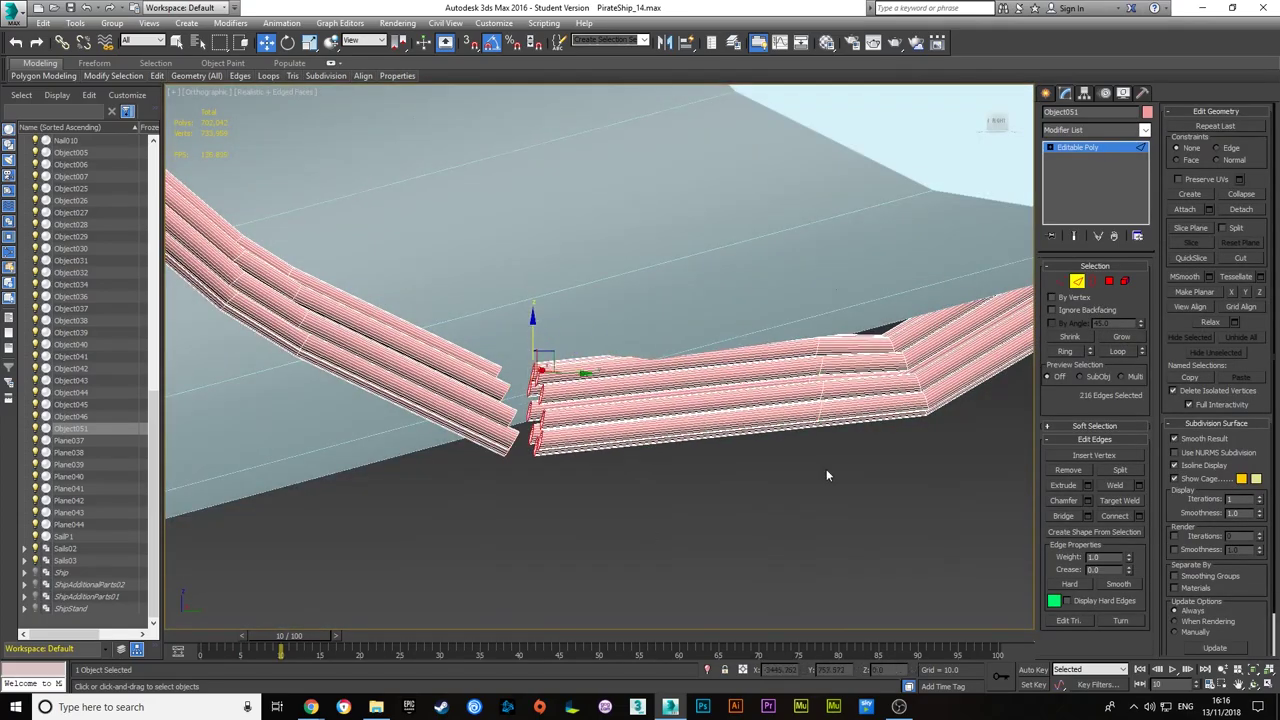
{"action": "key", "text": "3"}
{"action": "middle_click_drag", "start_coordinate": [812, 299], "coordinate": [660, 440], "text": "alt"}
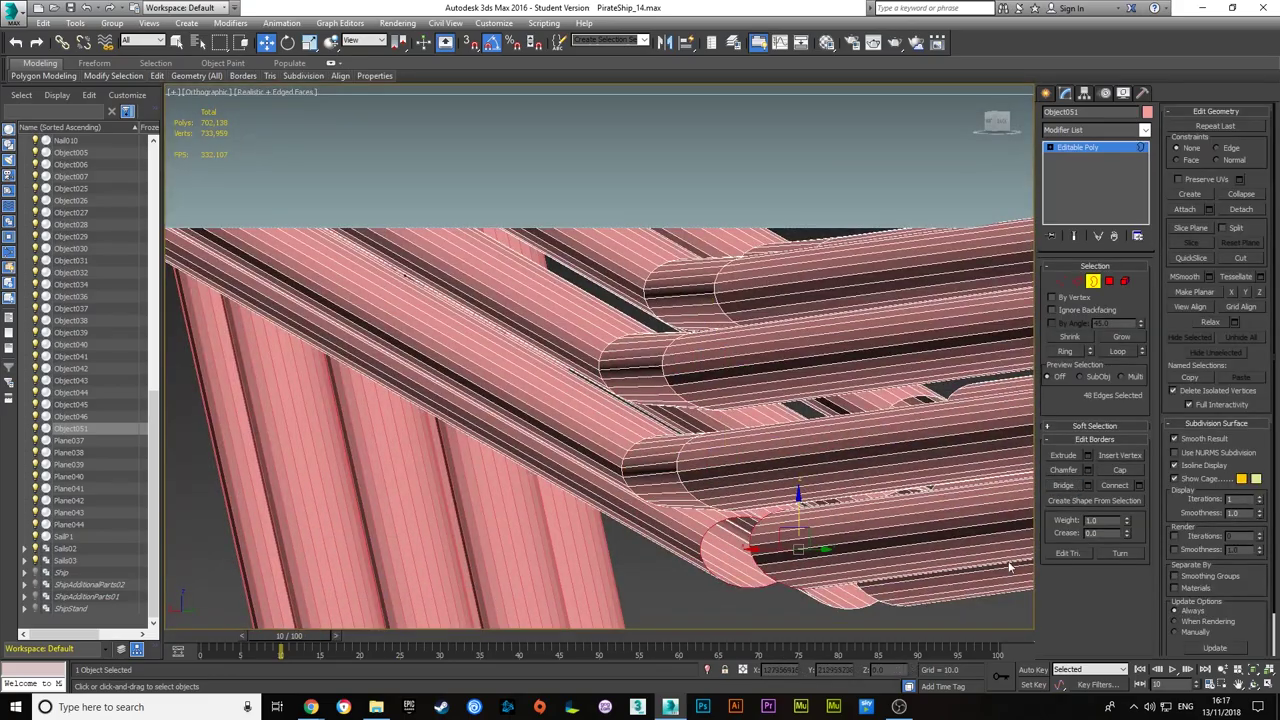
{"action": "middle_click_drag", "start_coordinate": [1010, 567], "coordinate": [1048, 372], "text": "alt"}
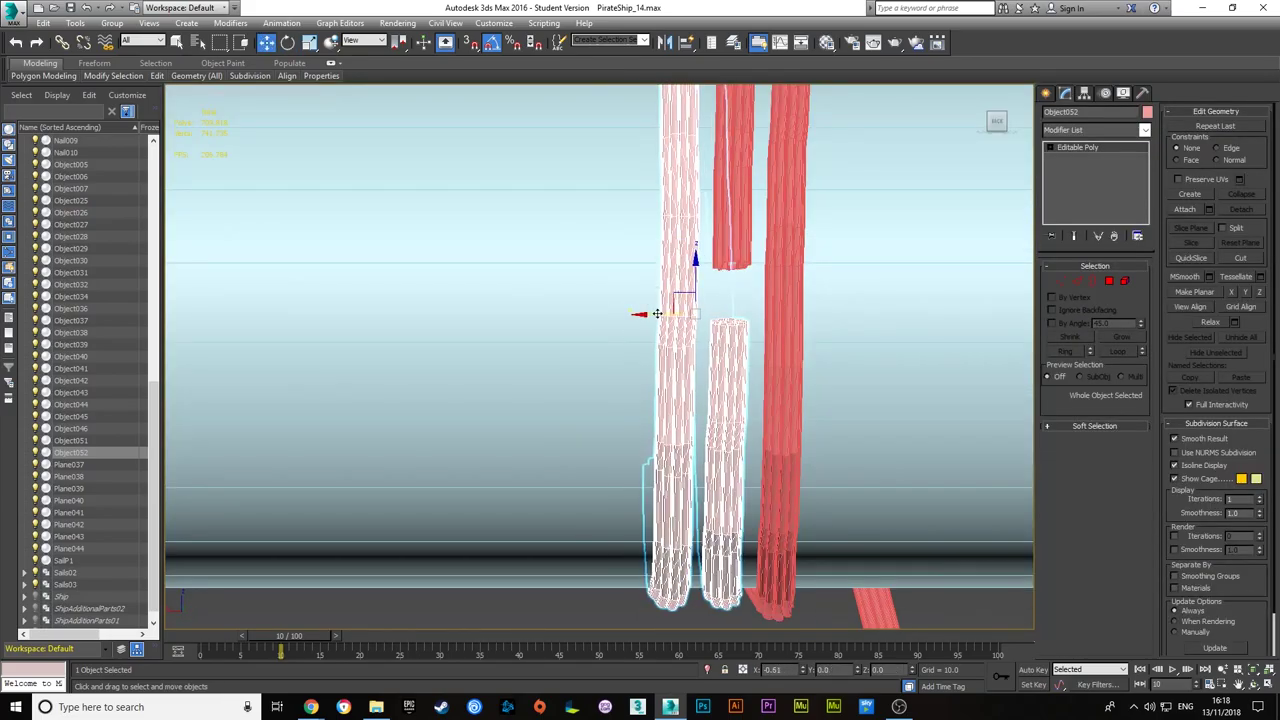
- Orbit and zoom around the bowsprit to inspect the new rope loop beside the red lashings
{"action": "middle_click_drag", "start_coordinate": [657, 314], "coordinate": [886, 267], "text": "alt"}
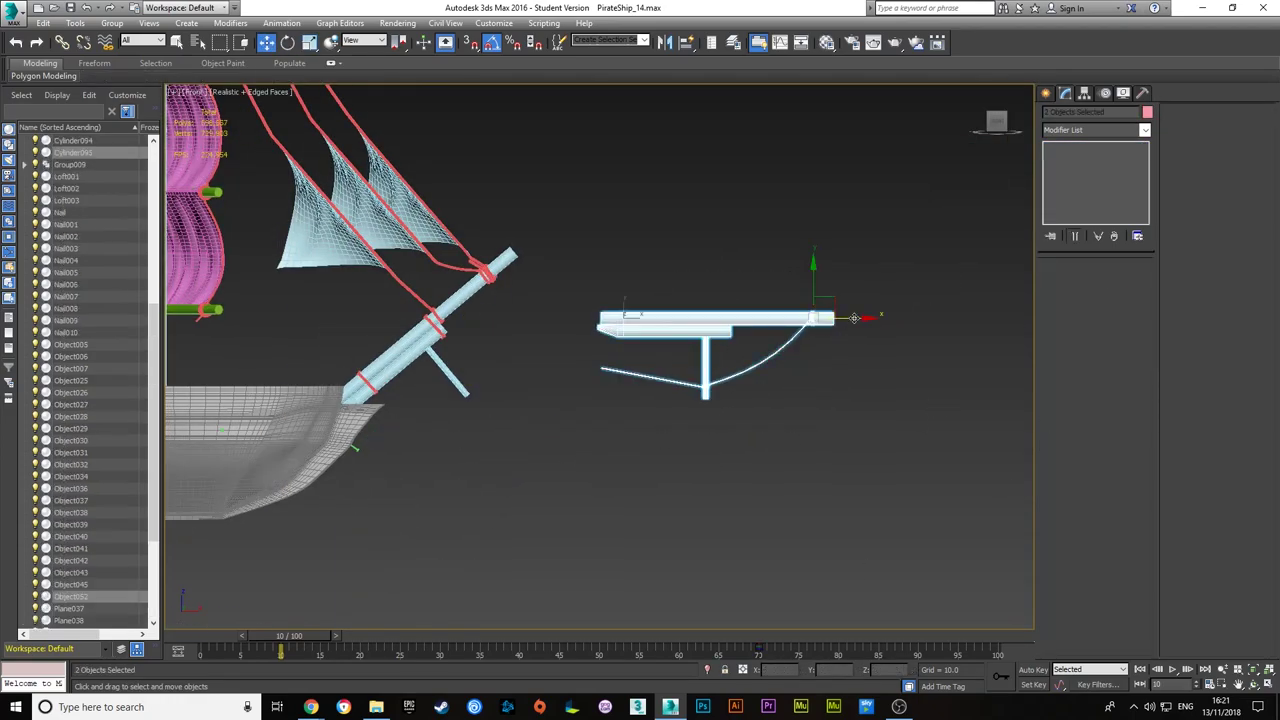
{"action": "scroll", "coordinate": [769, 207], "scroll_direction": "up", "scroll_amount": 5}
{"action": "scroll", "coordinate": [769, 207], "scroll_direction": "up", "scroll_amount": 2}
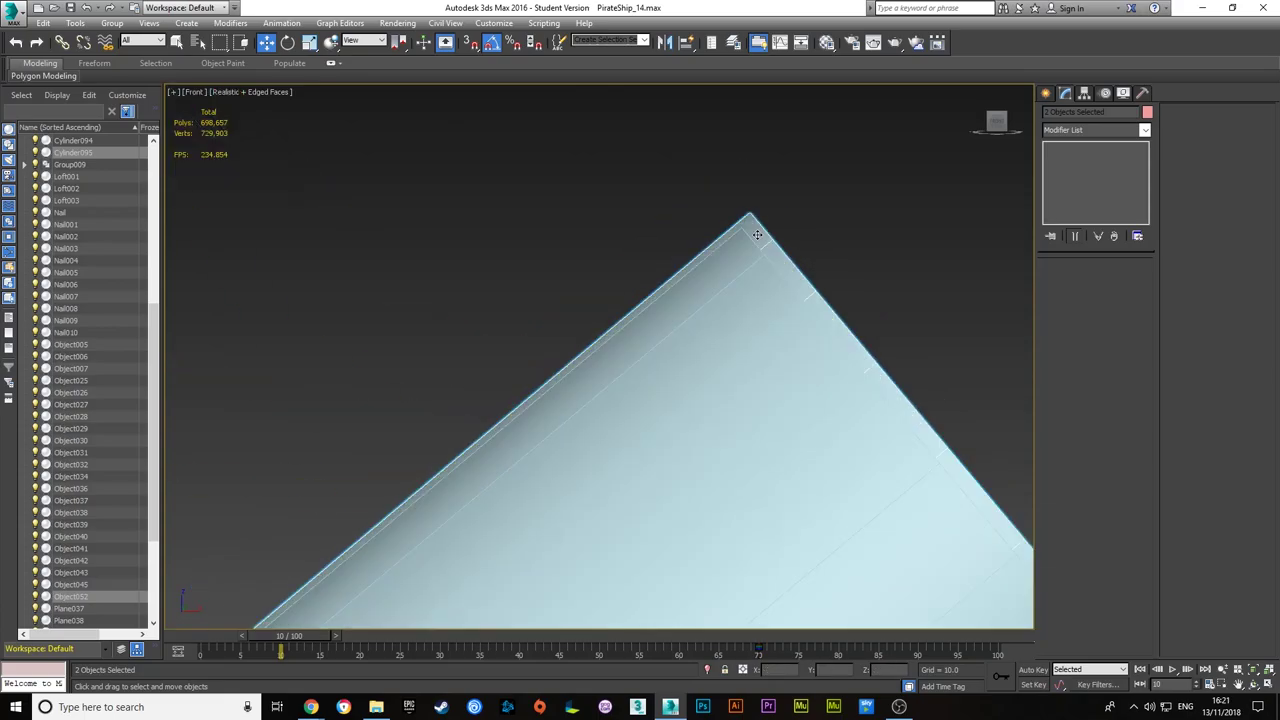
{"action": "scroll", "coordinate": [760, 215], "scroll_direction": "down", "scroll_amount": 1}
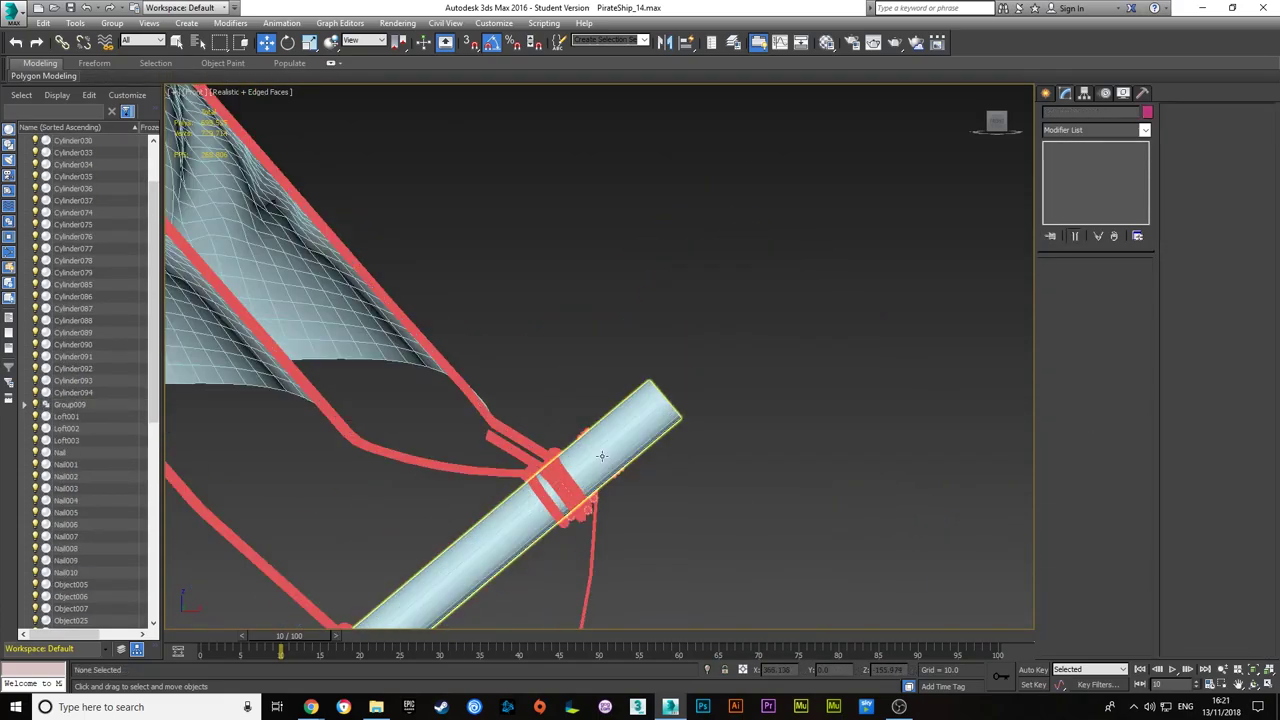
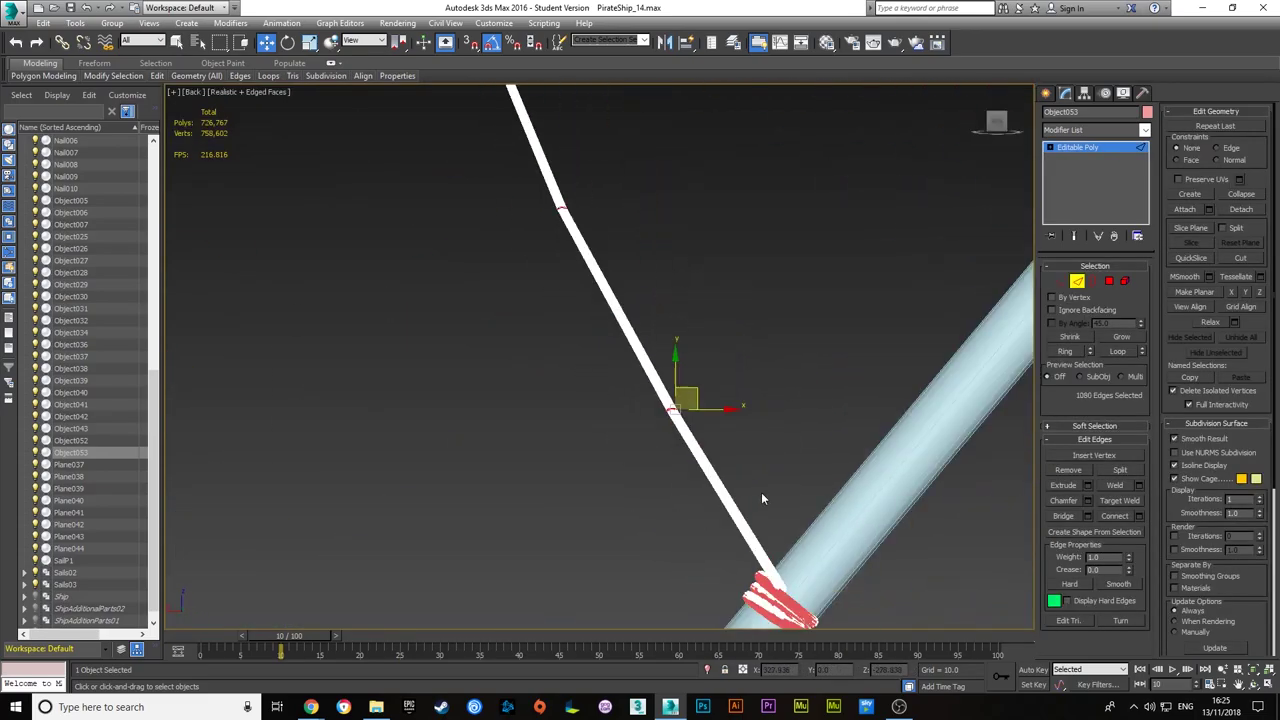
- Enter vertex editing on the rope and orbit around the rope bundle against the green beam
{"action": "left_click", "coordinate": [1061, 281], "text": "ctrl"}
{"action": "middle_click_drag", "start_coordinate": [745, 502], "coordinate": [615, 529], "text": "alt"}
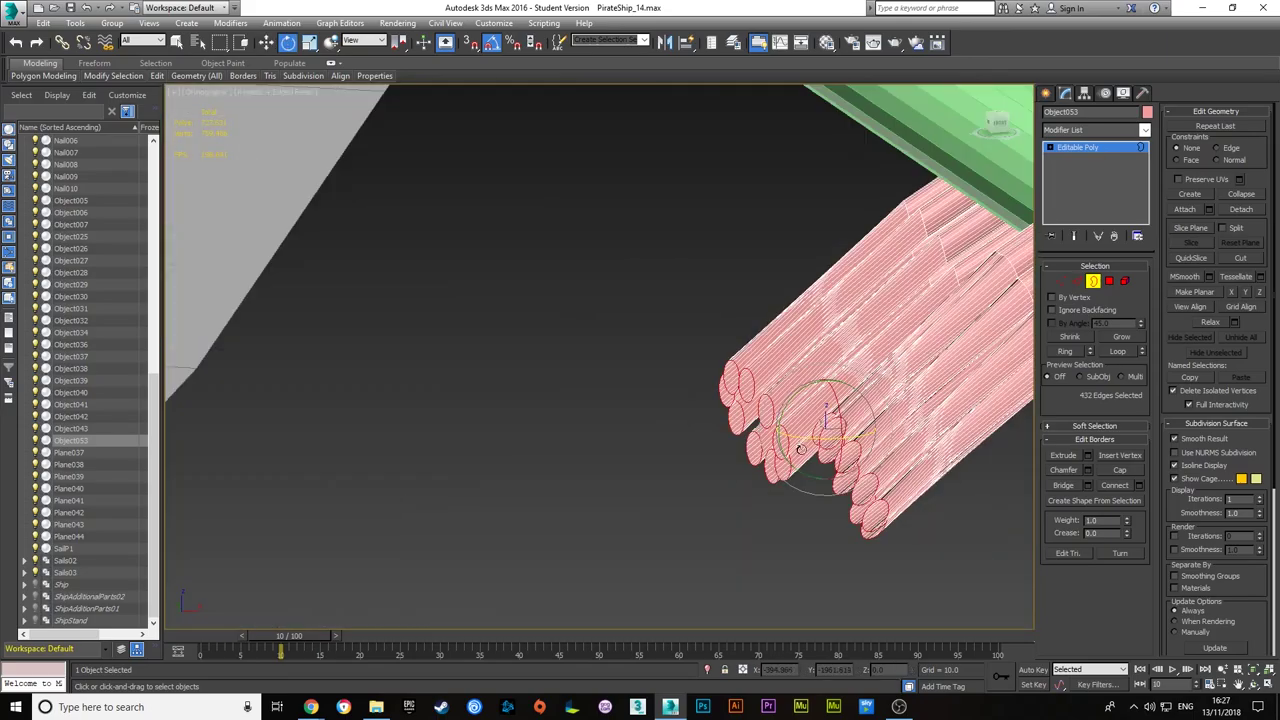
{"action": "middle_click_drag", "start_coordinate": [808, 463], "coordinate": [908, 400], "text": "alt"}
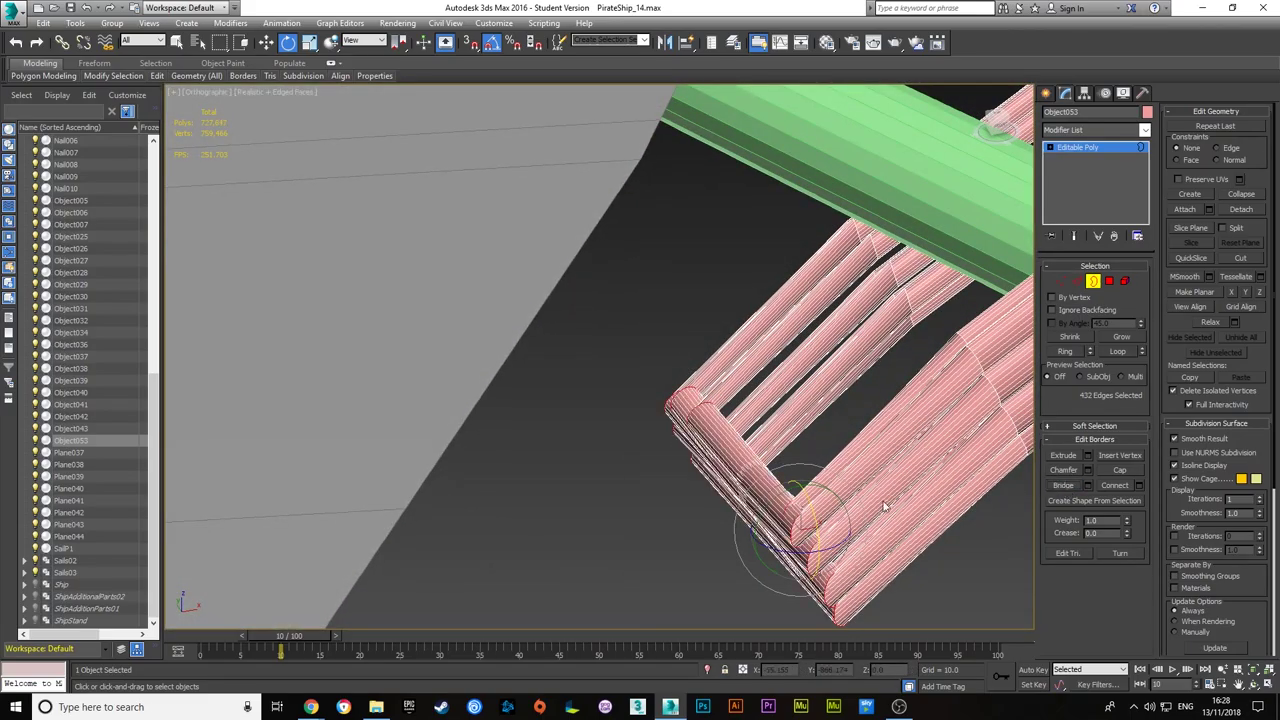
{"action": "left_click", "coordinate": [1096, 282]}
{"action": "key", "text": "w"}
{"action": "mouse_move", "coordinate": [416, 477]}
{"action": "middle_mouse_down", "text": "alt"}
{"action": "mouse_move", "coordinate": [674, 375]}
{"action": "mouse_move", "coordinate": [635, 373]}
{"action": "middle_mouse_up", "text": "alt"}
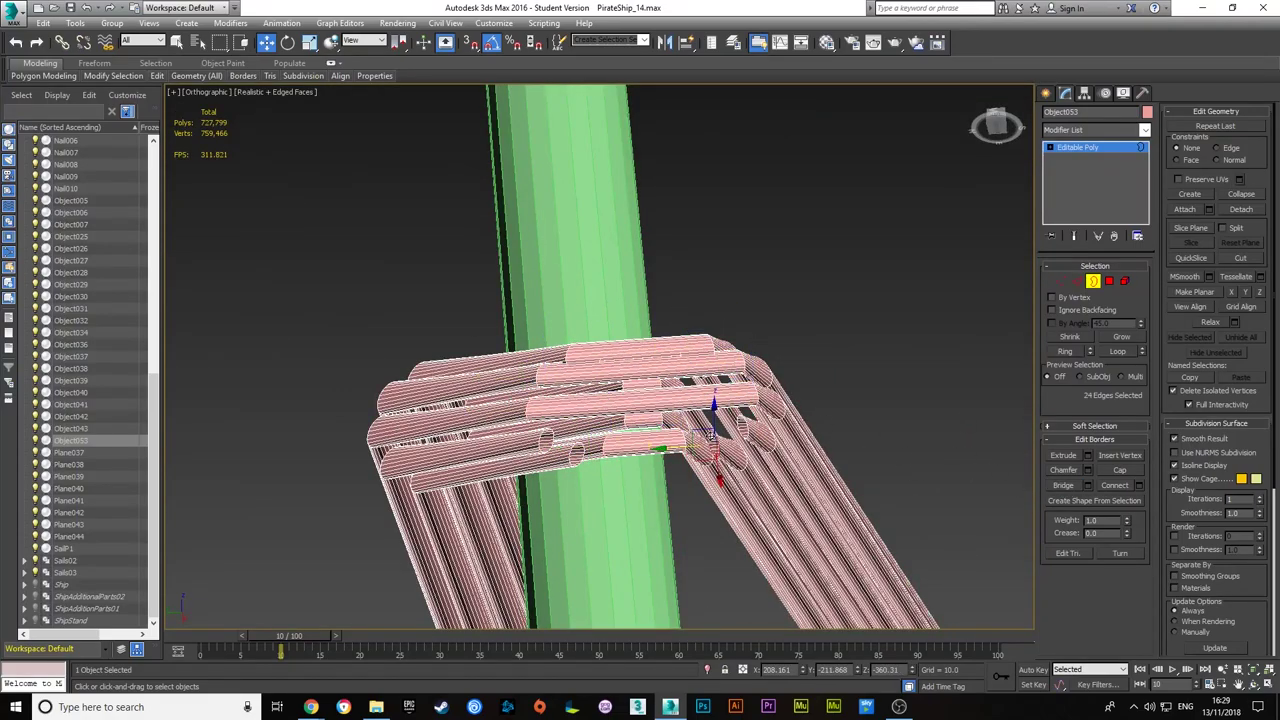
- Select the upper rope edge loops and zoom close on the rope ends crossing the beam
{"action": "key", "text": "alt+l"}
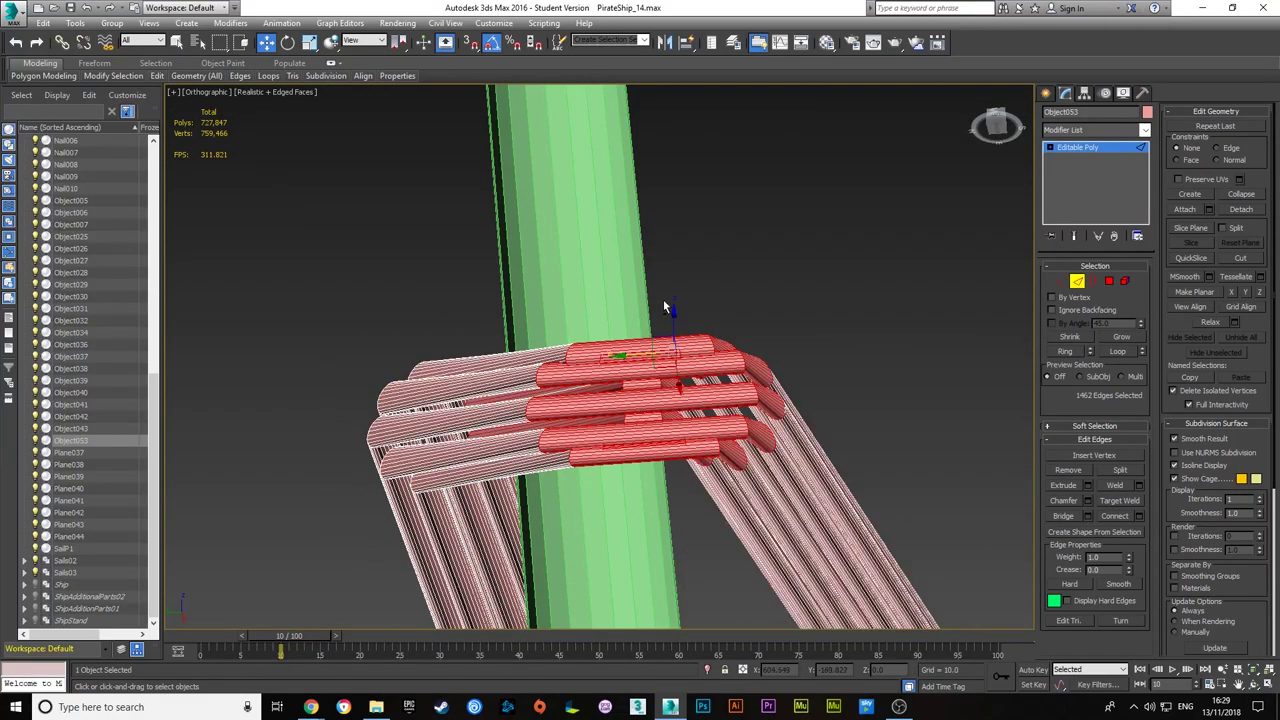
{"action": "middle_click_drag", "start_coordinate": [527, 510], "coordinate": [681, 403], "text": "alt"}
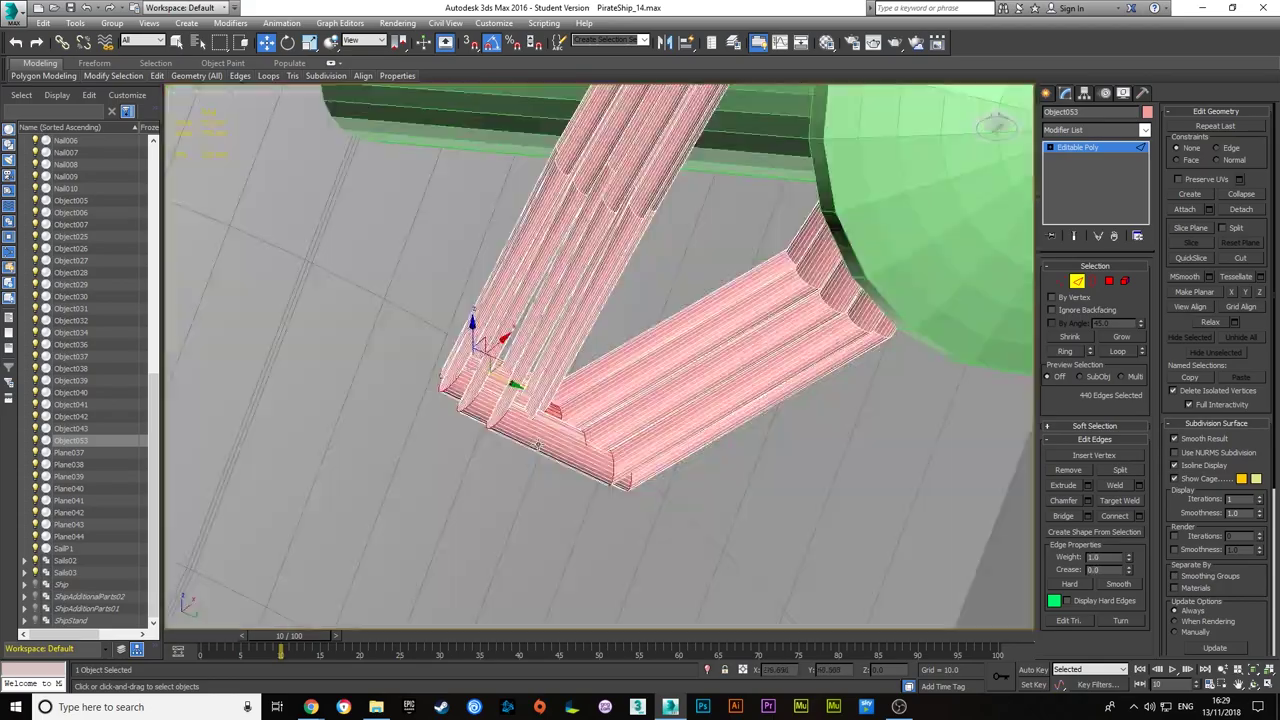
{"action": "scroll", "coordinate": [560, 538], "scroll_direction": "up", "scroll_amount": 5}
{"action": "scroll", "coordinate": [559, 538], "scroll_direction": "down", "scroll_amount": 10}
{"action": "scroll", "coordinate": [544, 460], "scroll_direction": "up", "scroll_amount": 8}
{"action": "middle_click_drag", "start_coordinate": [544, 460], "coordinate": [580, 400], "text": "alt"}
{"action": "scroll", "coordinate": [440, 460], "scroll_direction": "up", "scroll_amount": 5}
{"action": "mouse_move", "coordinate": [440, 460]}
{"action": "middle_mouse_down", "text": "alt"}
{"action": "mouse_move", "coordinate": [371, 330]}
{"action": "mouse_move", "coordinate": [554, 443]}
{"action": "middle_mouse_up", "text": "alt"}
{"action": "scroll", "coordinate": [371, 330], "scroll_direction": "down", "scroll_amount": 3}
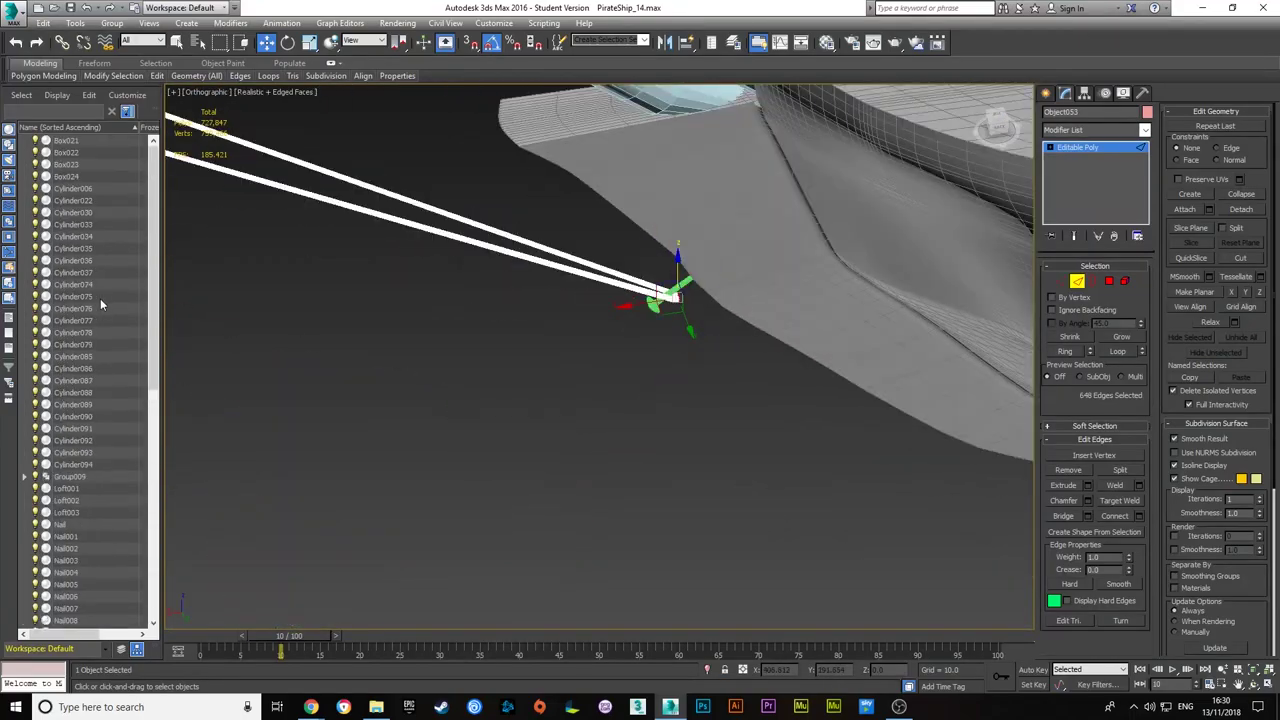
- Try adjusting the chamfer on the rope end edges, then undo the distorted result
{"action": "scroll", "coordinate": [578, 287], "scroll_direction": "up", "scroll_amount": 3}
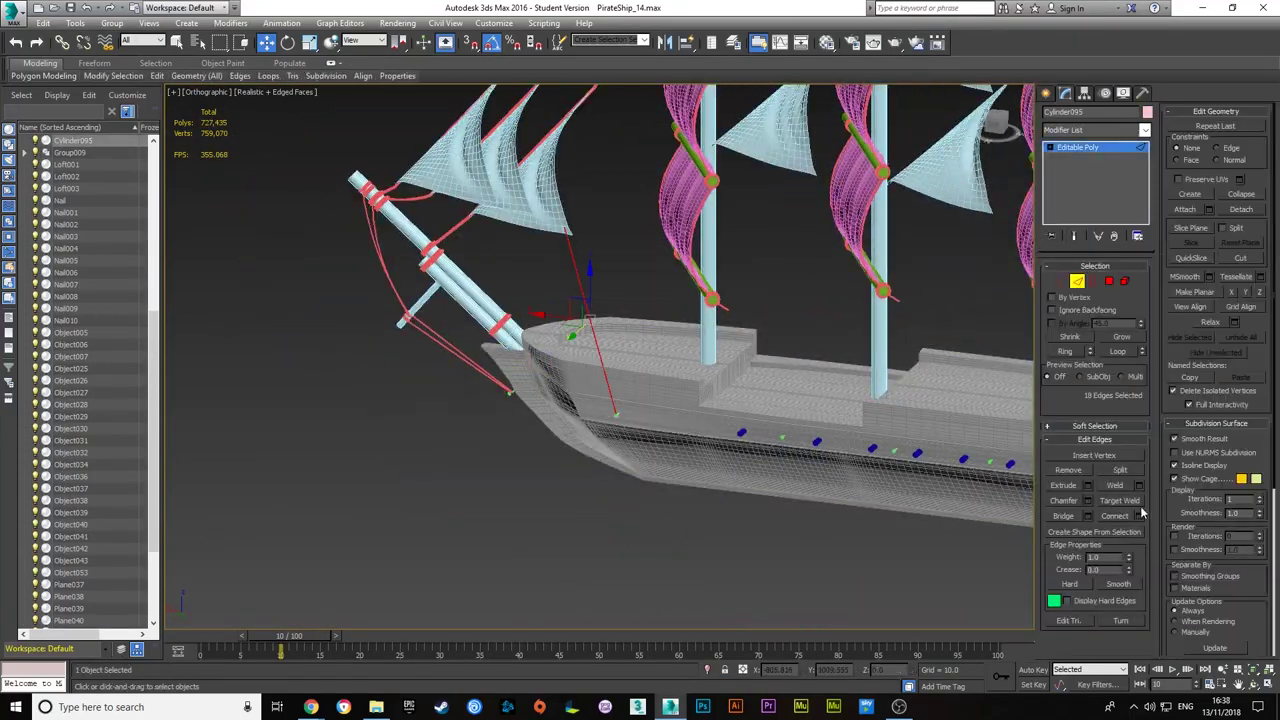
{"action": "scroll", "coordinate": [643, 280], "scroll_direction": "up", "scroll_amount": 5}
{"action": "middle_click_drag", "start_coordinate": [643, 280], "coordinate": [643, 280], "text": "alt"}
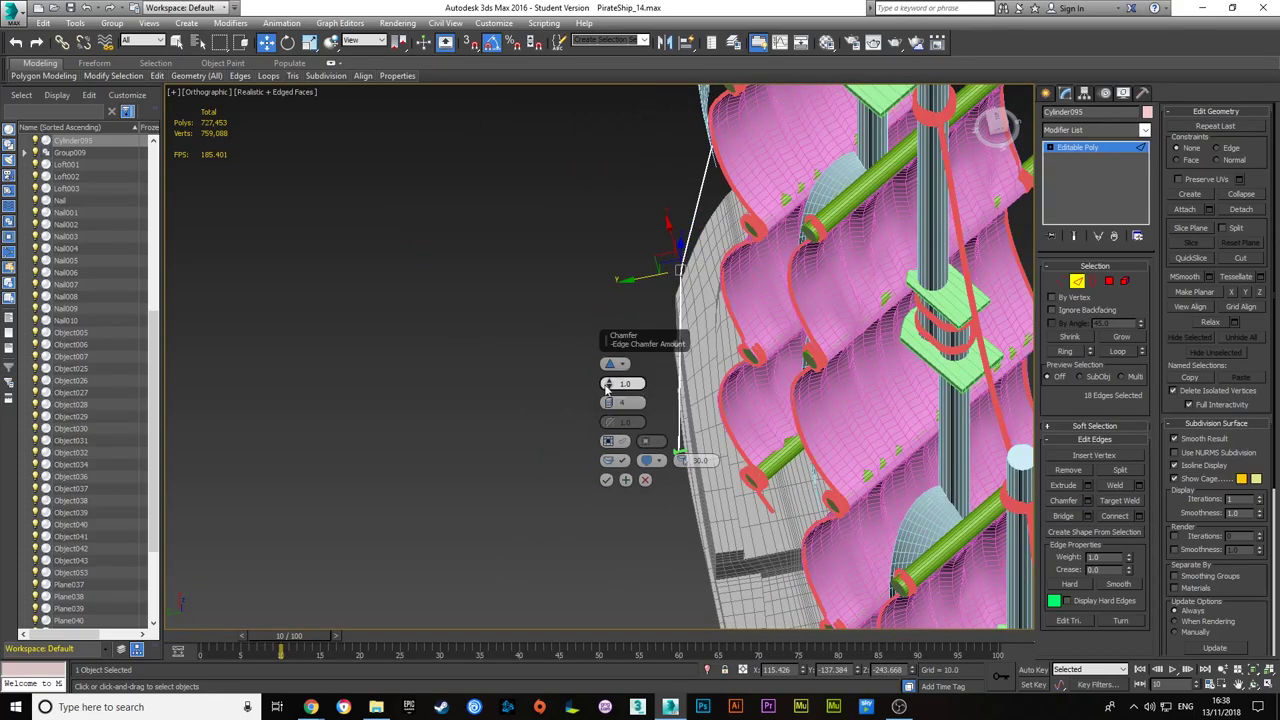
{"action": "left_click_drag", "start_coordinate": [606, 390], "coordinate": [609, 401]}
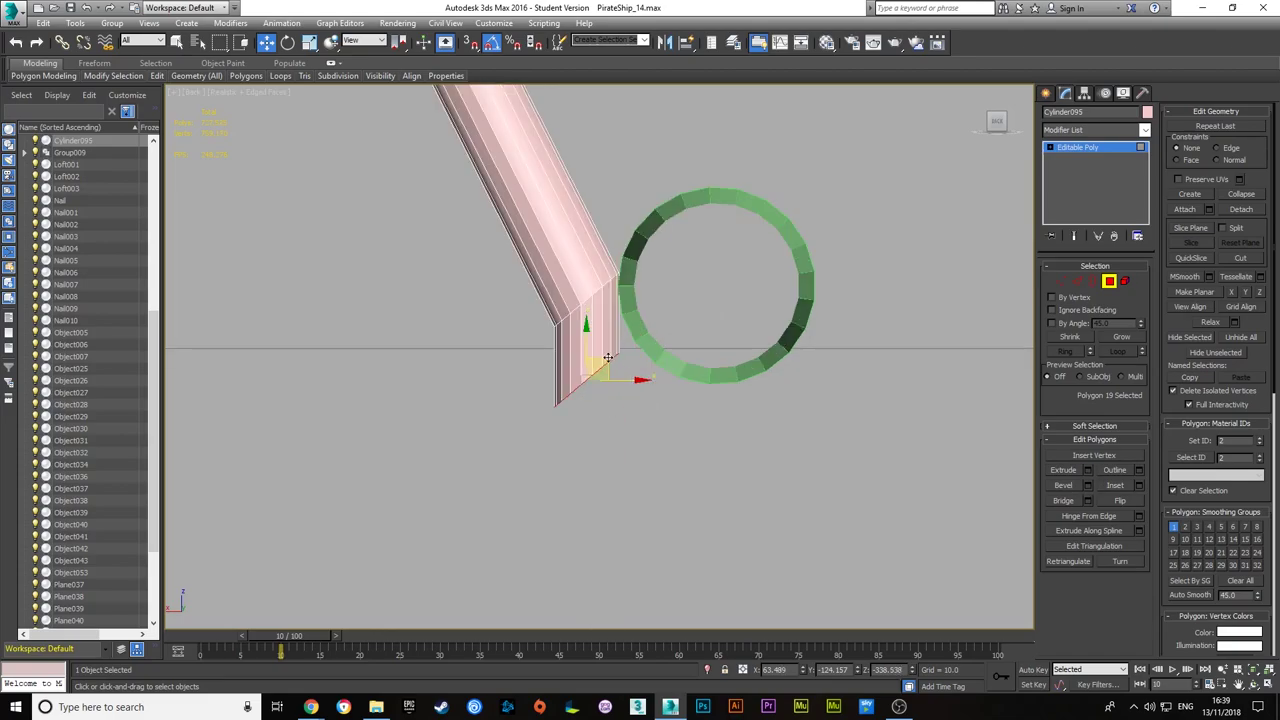
{"action": "key", "text": "ctrl+z"}
{"action": "key", "text": "ctrl+z"}
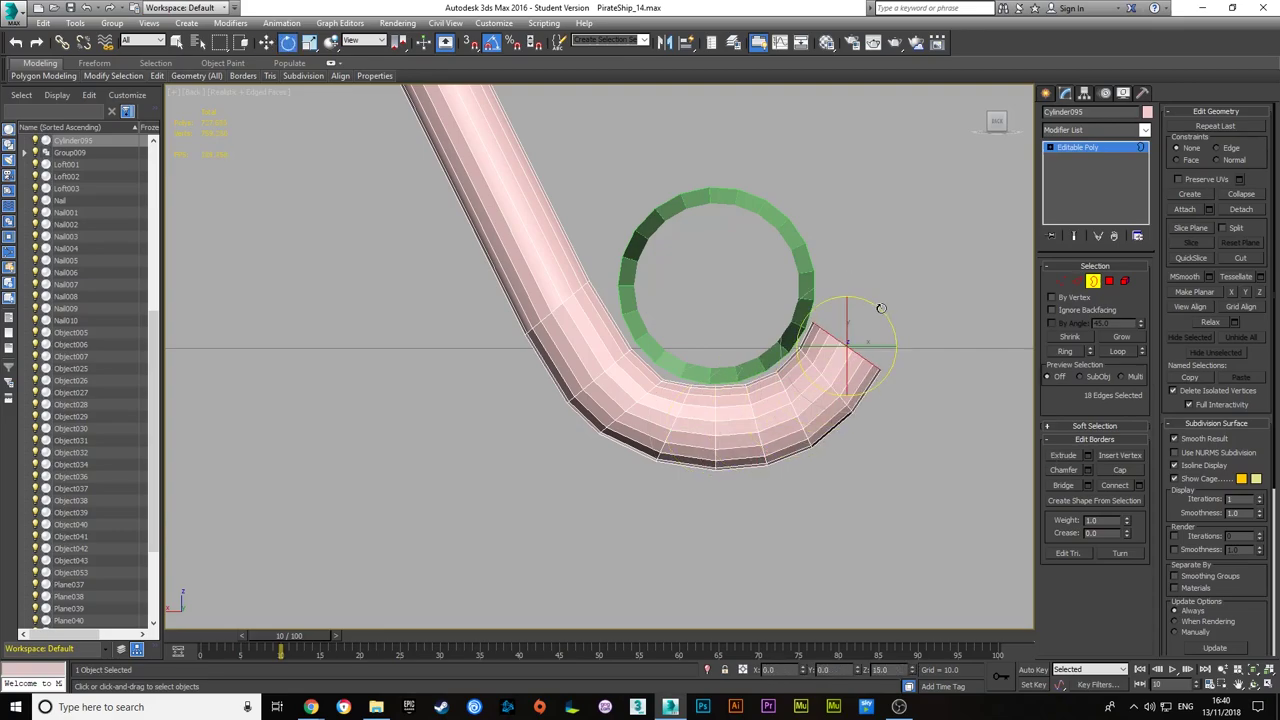
- Reframe the view on the rope end beside the ring and sail edge
{"action": "middle_click_drag", "start_coordinate": [876, 281], "coordinate": [692, 431], "text": "alt"}
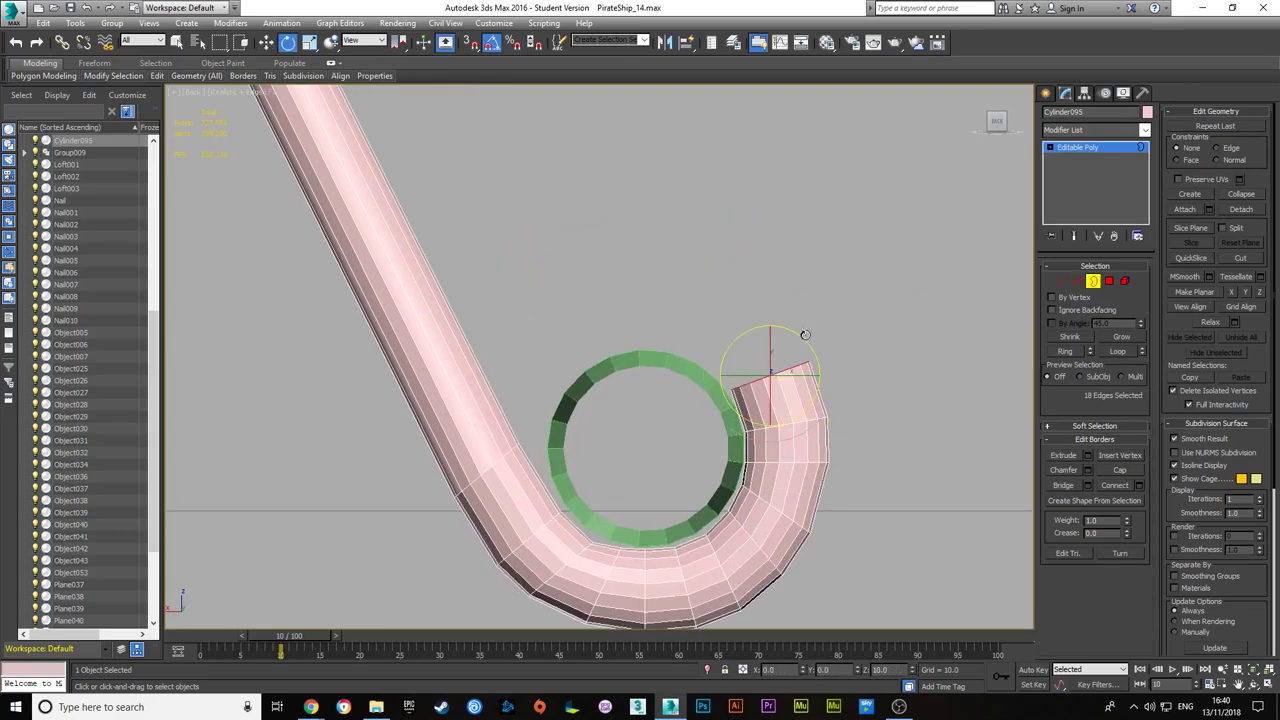
{"action": "key", "text": "alt+q"}
{"action": "key", "text": "shift+z"}
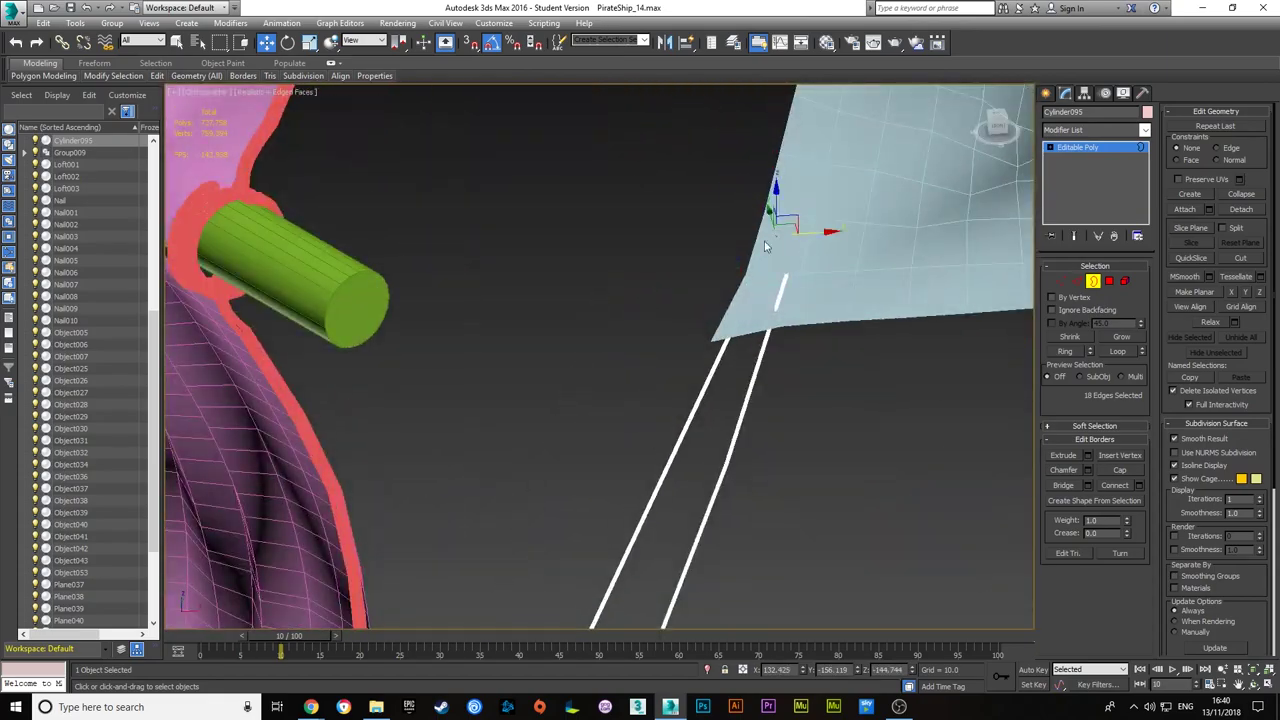
- Step back through earlier viewport views to the rope tip and switch to Rotate
{"action": "key", "text": "shift+z"}
{"action": "key", "text": "shift+z"}
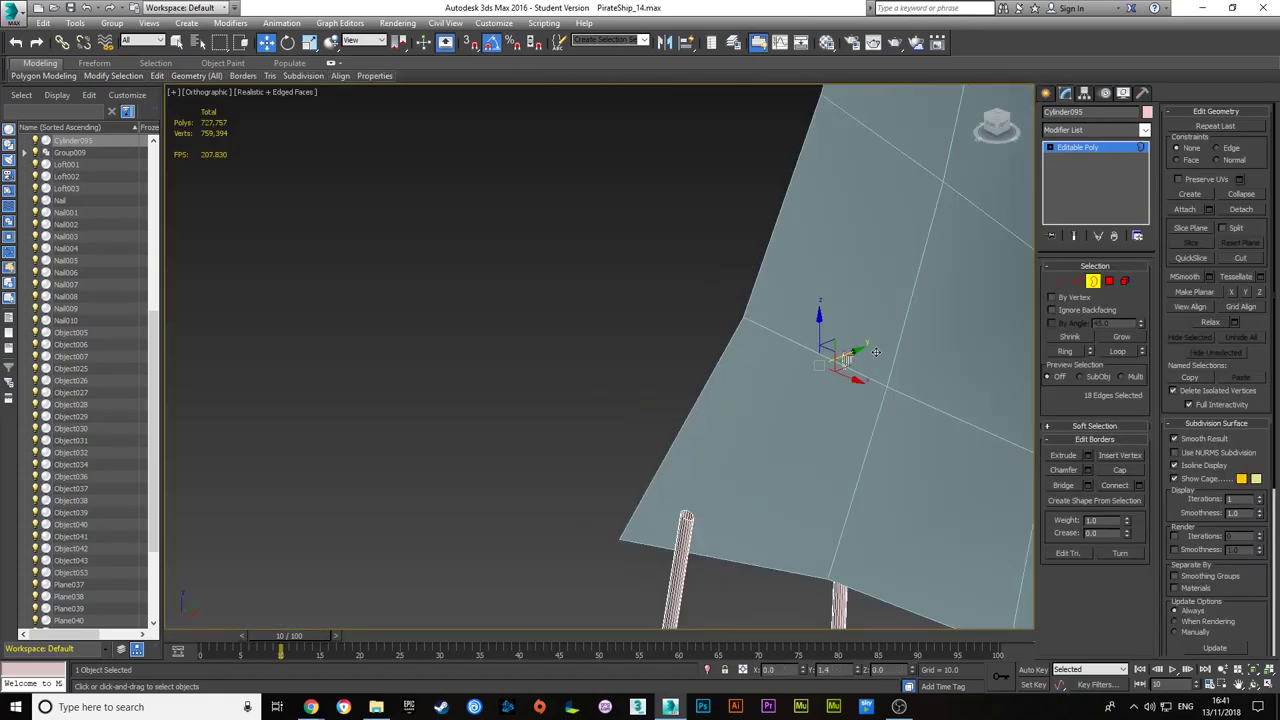
{"action": "key", "text": "shift+z"}
{"action": "key", "text": "shift+z"}
{"action": "key", "text": "e"}
{"action": "key", "text": "shift+z"}
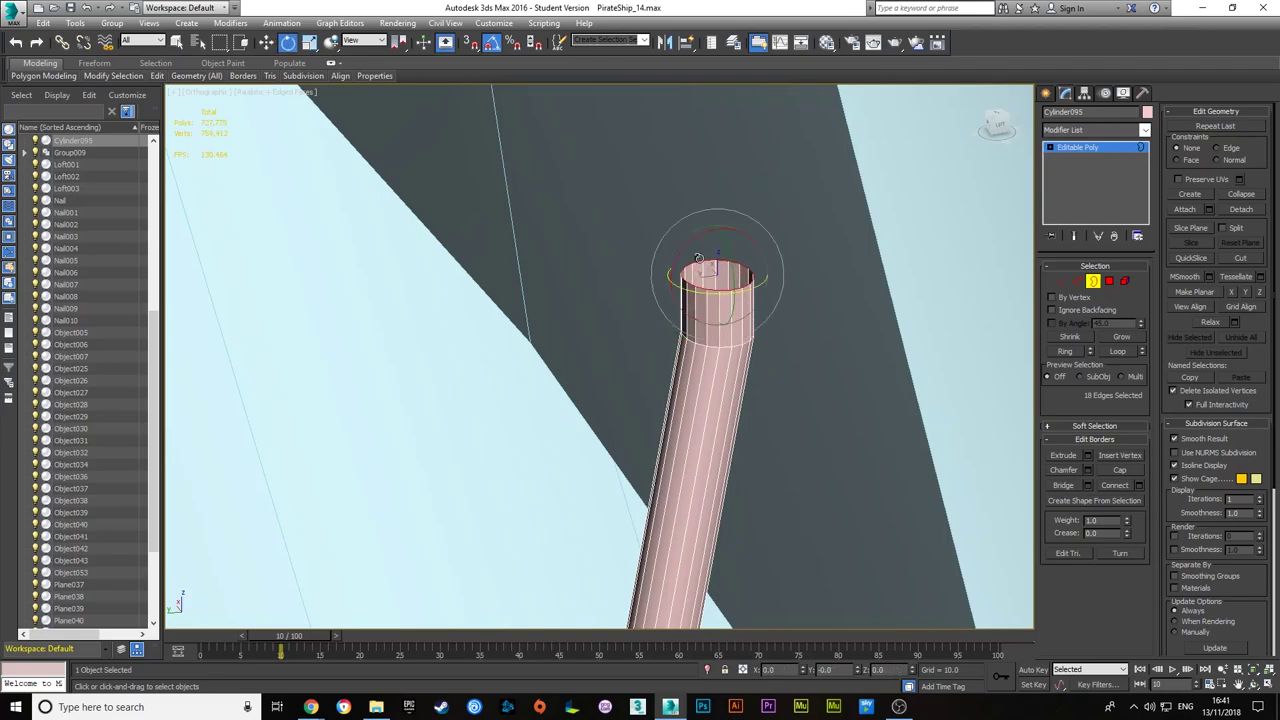
{"action": "key", "text": "shift+z"}
{"action": "key", "text": "shift+z"}
{"action": "key", "text": "shift+z"}
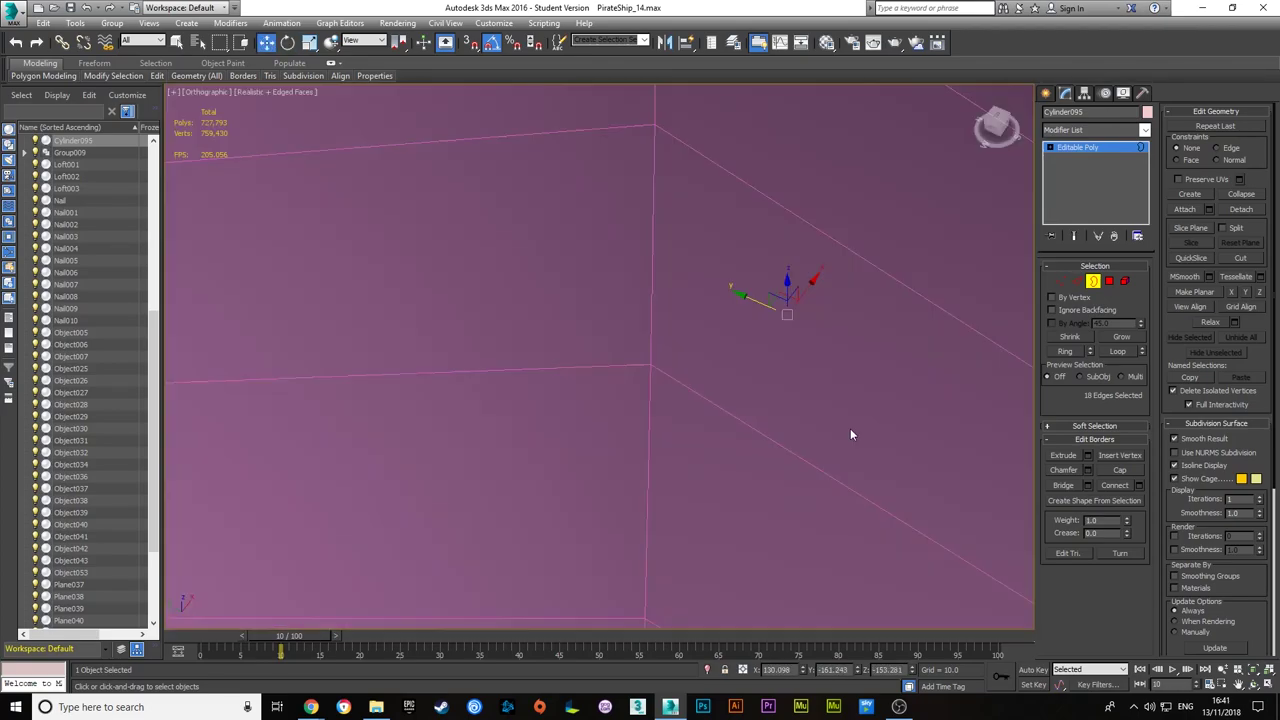
{"action": "key", "text": "shift+z"}
{"action": "key", "text": "e"}
{"action": "key", "text": "shift+z"}
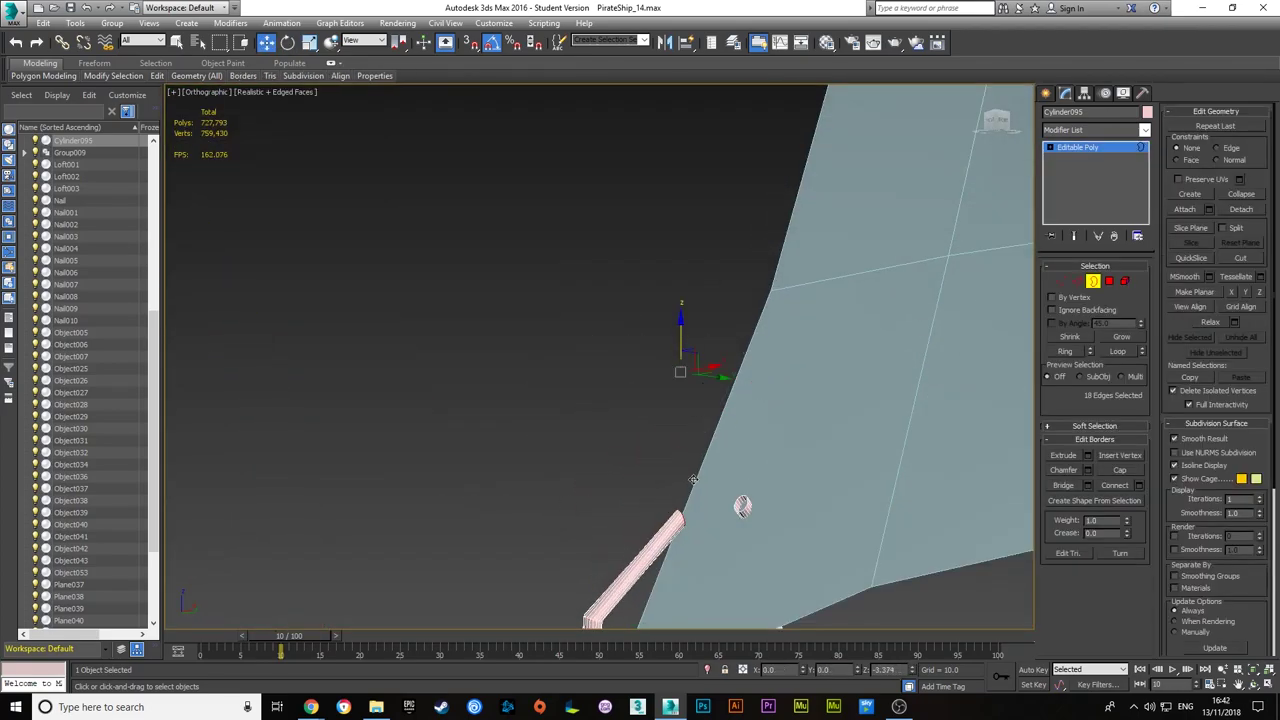
- Select the edge loops at the top of the rope and chamfer them
{"action": "key", "text": "shift+z"}
{"action": "key", "text": "shift+z"}
{"action": "key", "text": "shift+z"}
{"action": "key", "text": "2"}
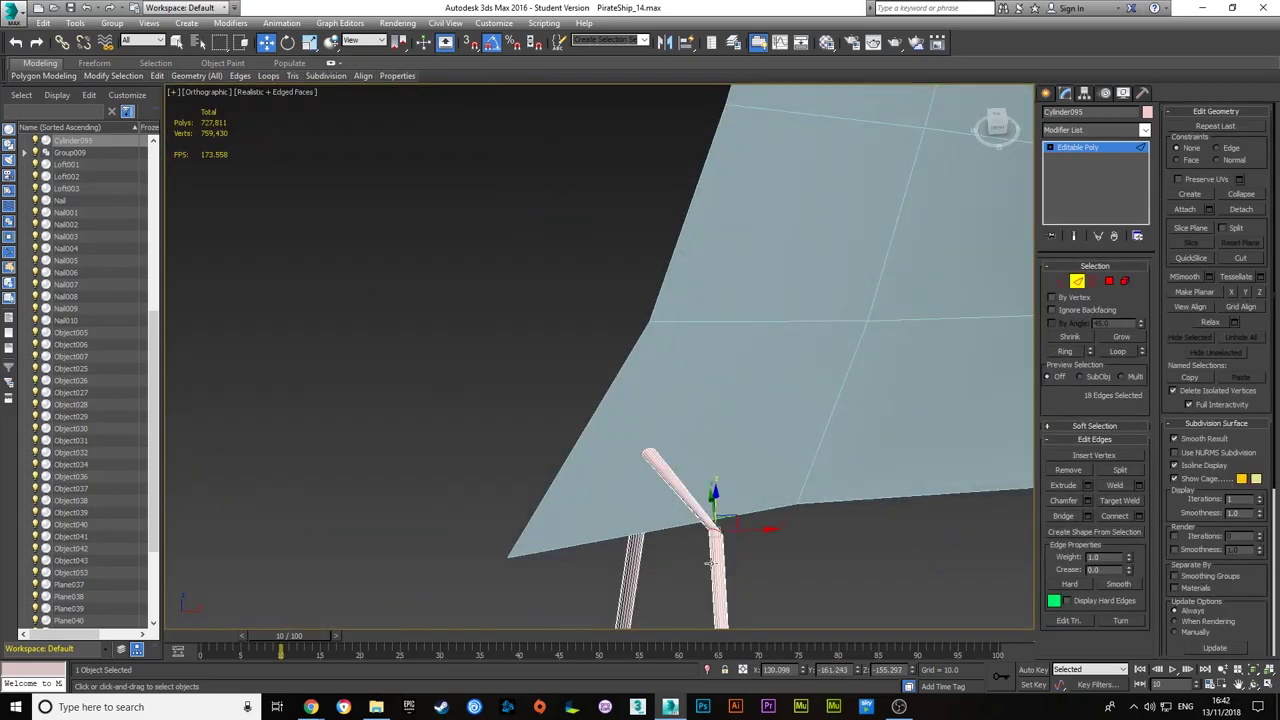
{"action": "key", "text": "shift+z"}
{"action": "key", "text": "shift+z"}
{"action": "key", "text": "shift+z"}
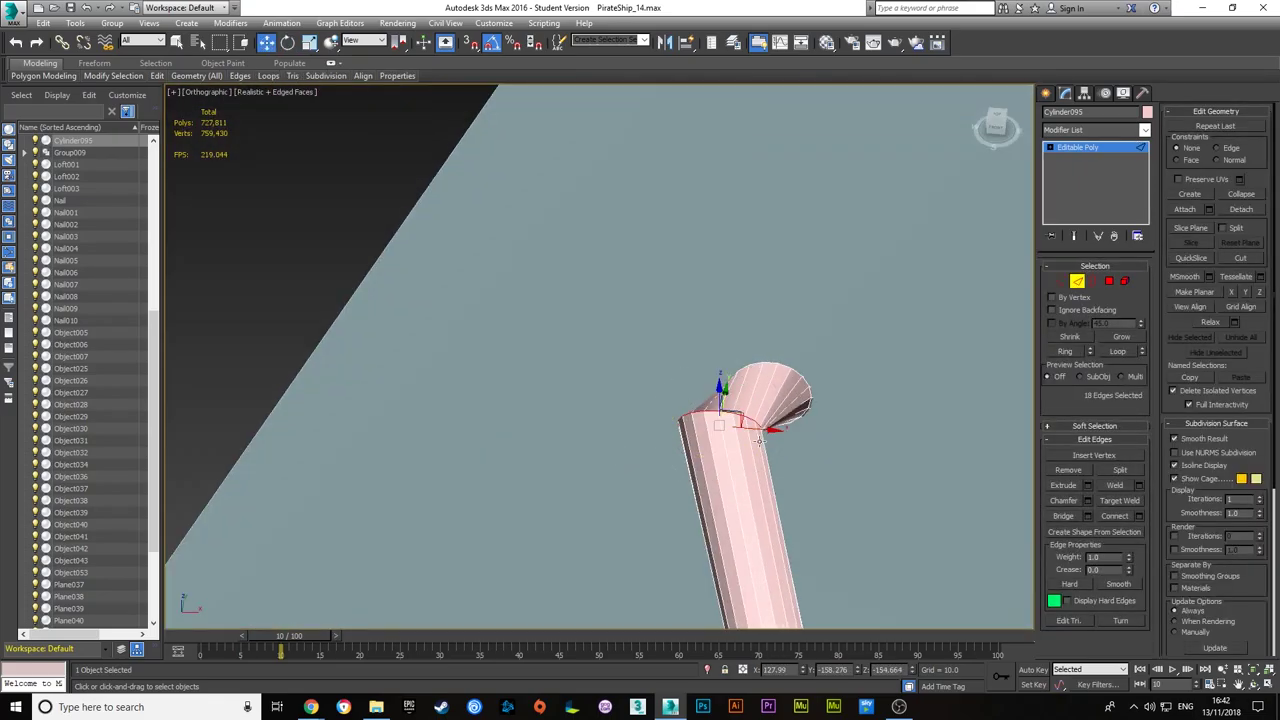
{"action": "key", "text": "shift+z"}
{"action": "key", "text": "3"}
{"action": "key", "text": "e"}
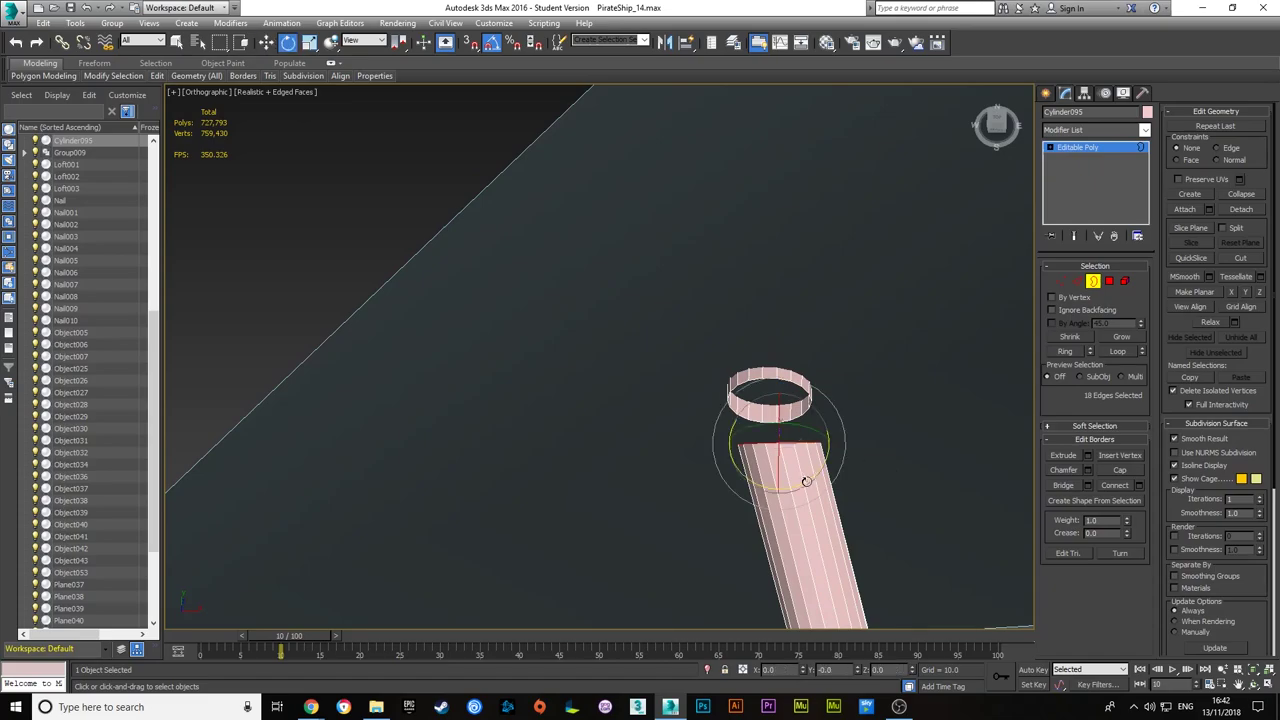
{"action": "key", "text": "shift+z"}
{"action": "key", "text": "shift+z"}
{"action": "key", "text": "shift+z"}
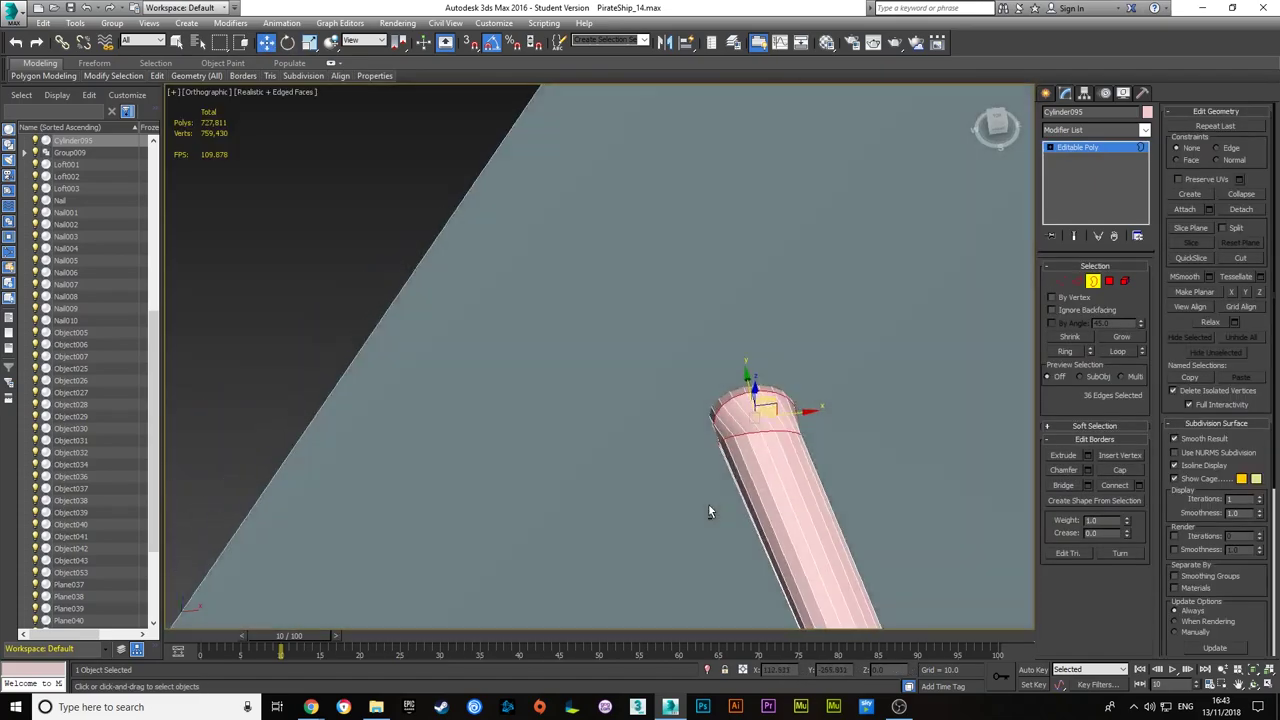
{"action": "key", "text": "shift+z"}
{"action": "key", "text": "shift+z"}
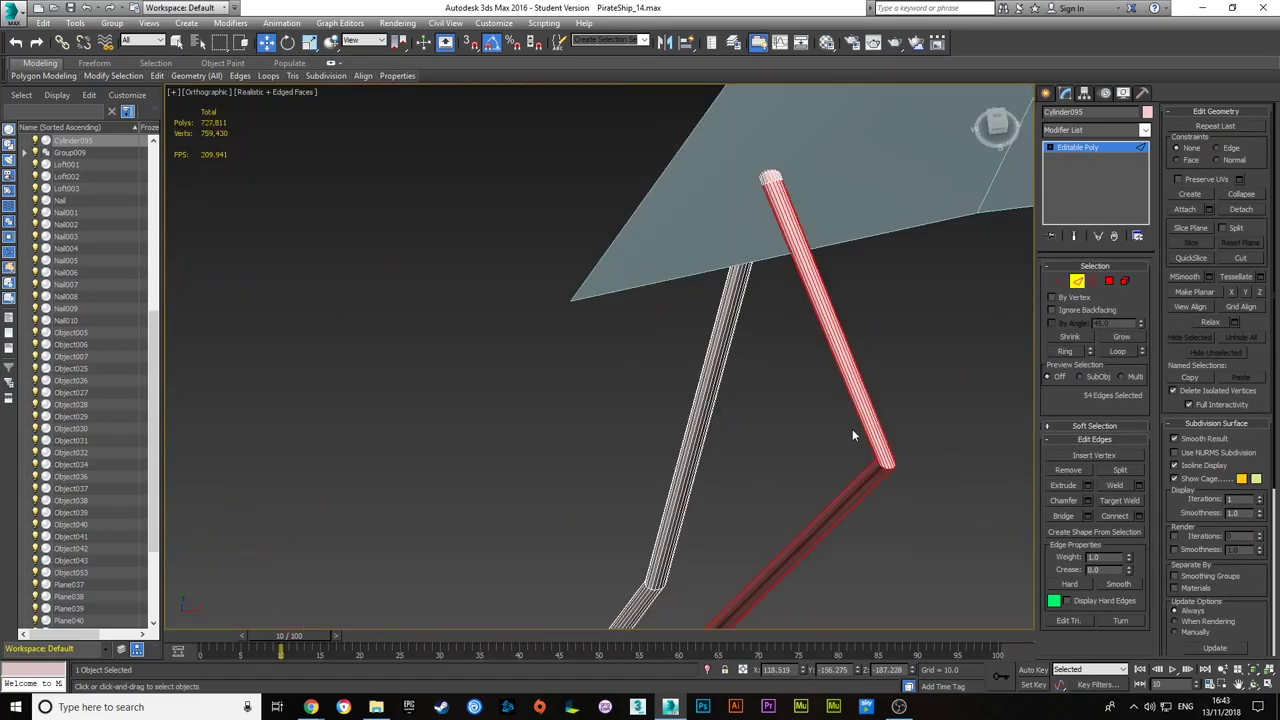
{"action": "key", "text": "shift+z"}
{"action": "key", "text": "shift+z"}
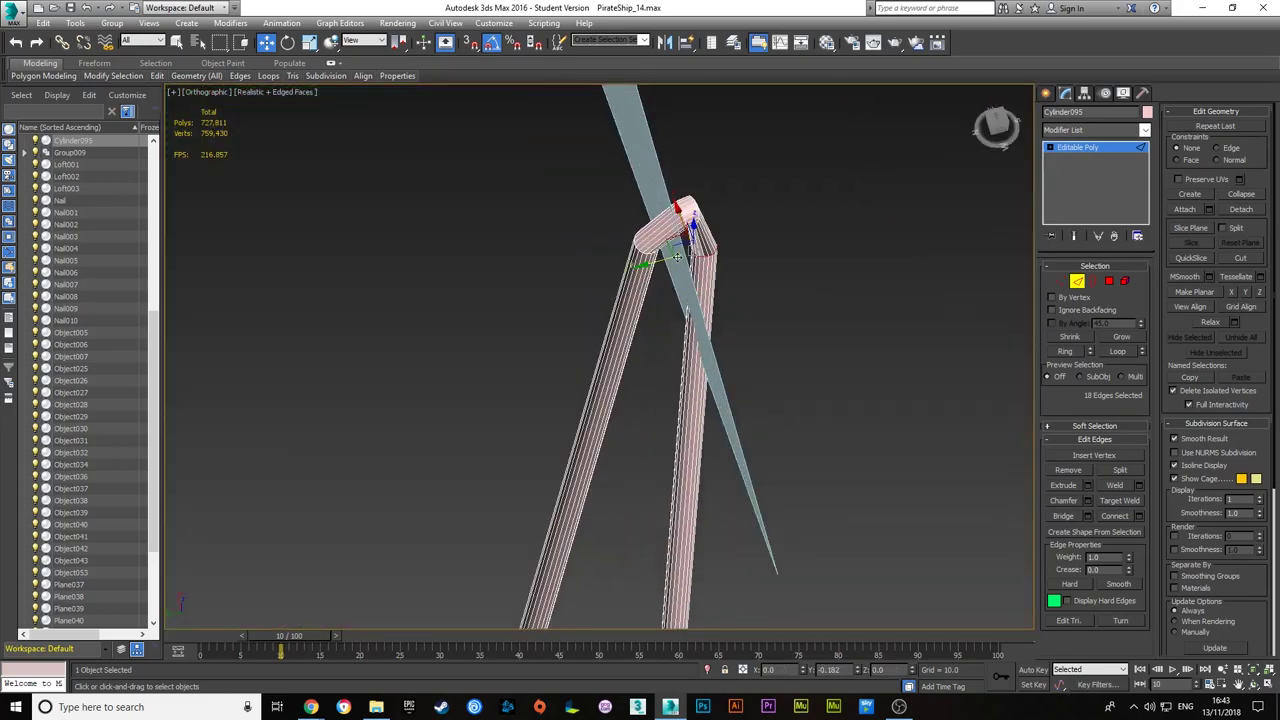
{"action": "key", "text": "shift+z"}
{"action": "key", "text": "shift+z"}
{"action": "key", "text": "shift+z"}
{"action": "key", "text": "shift+z"}
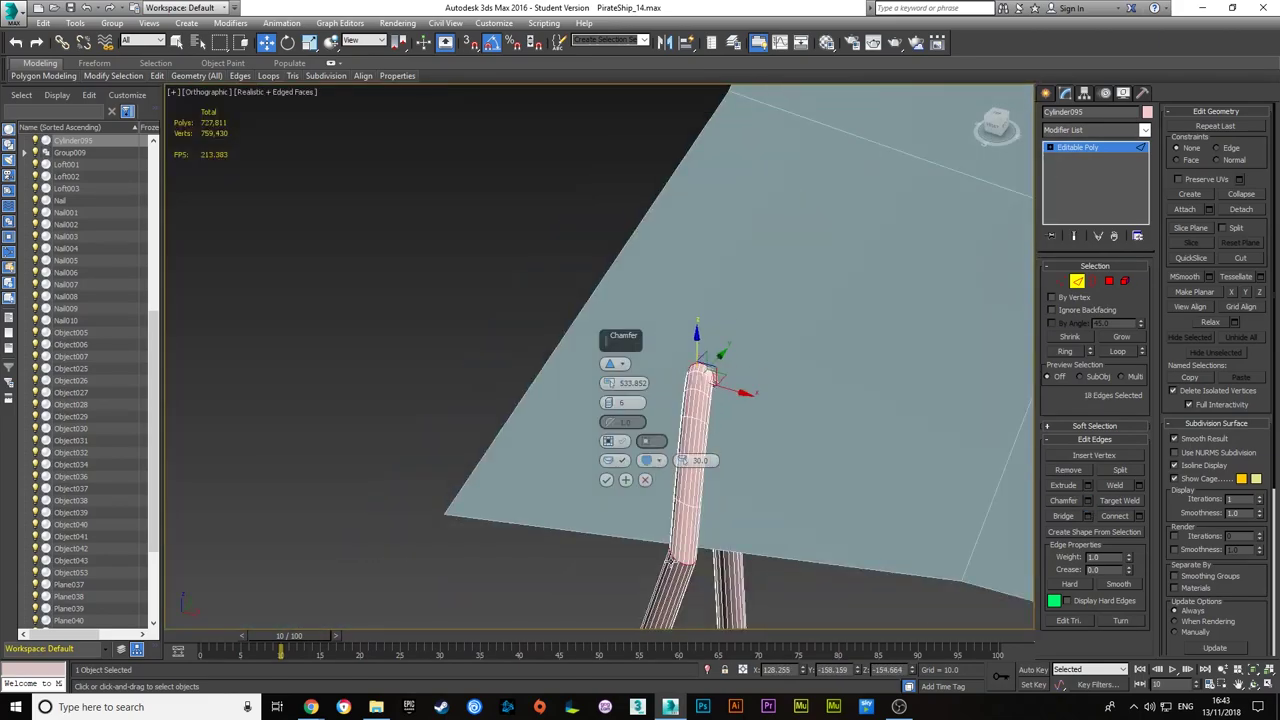
{"action": "key", "text": "shift+z"}
{"action": "key", "text": "shift+z"}
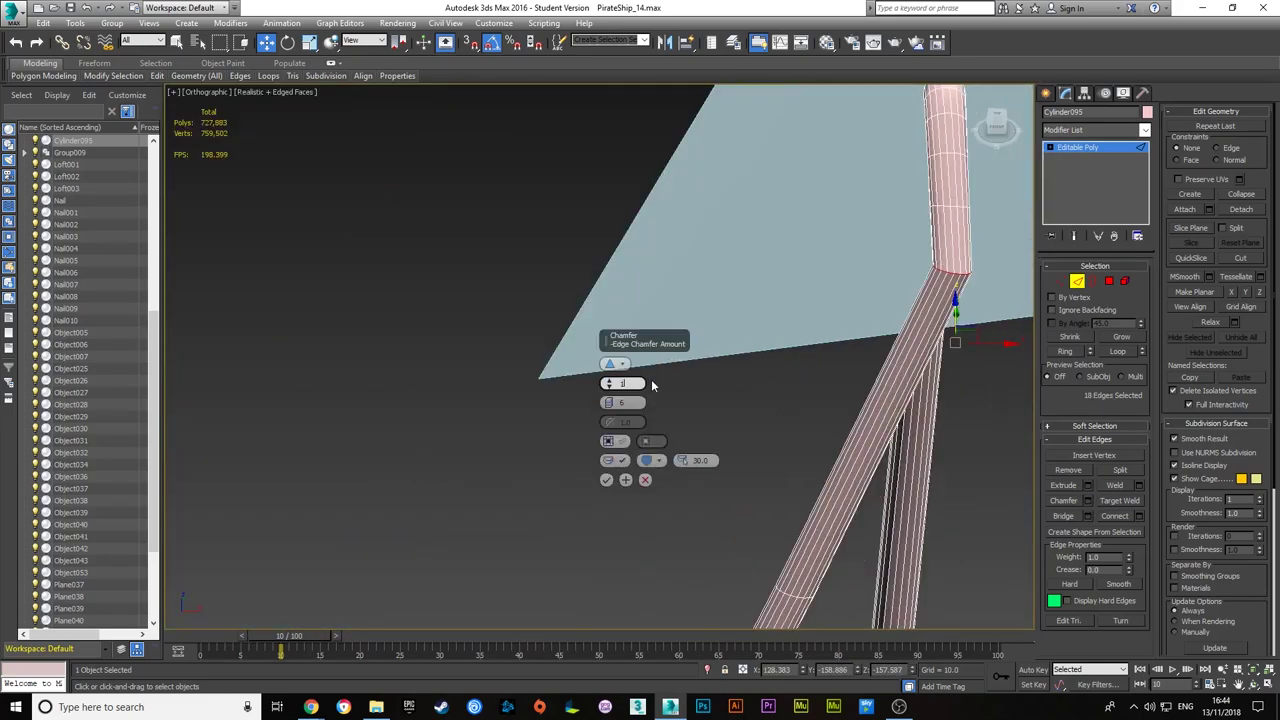
{"action": "key", "text": "shift+z"}
{"action": "key", "text": "shift+z"}
{"action": "key", "text": "shift+z"}
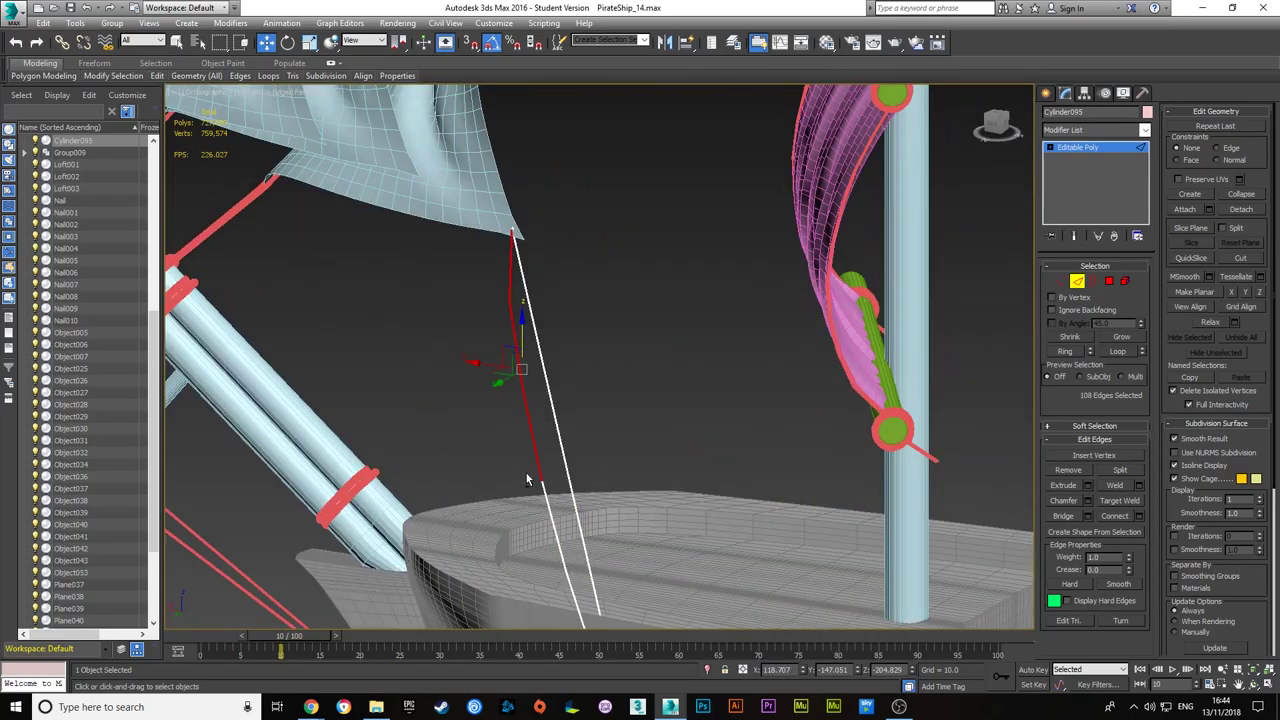
- Chamfer the rope's bend at 0.274 with 2 segments and leave edge editing
{"action": "key", "text": "shift+z"}
{"action": "left_click_drag", "start_coordinate": [483, 335], "coordinate": [612, 441]}
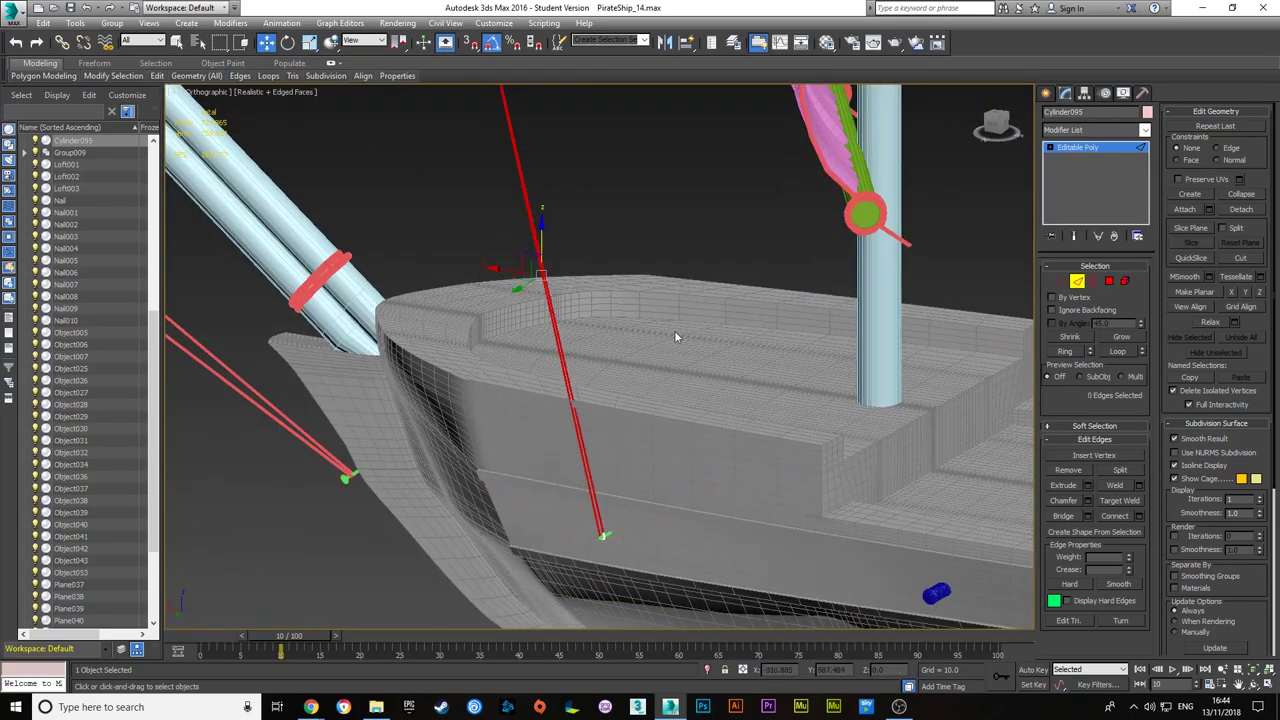
{"action": "key", "text": "shift+z"}
{"action": "key", "text": "shift+z"}
{"action": "key", "text": "shift+z"}
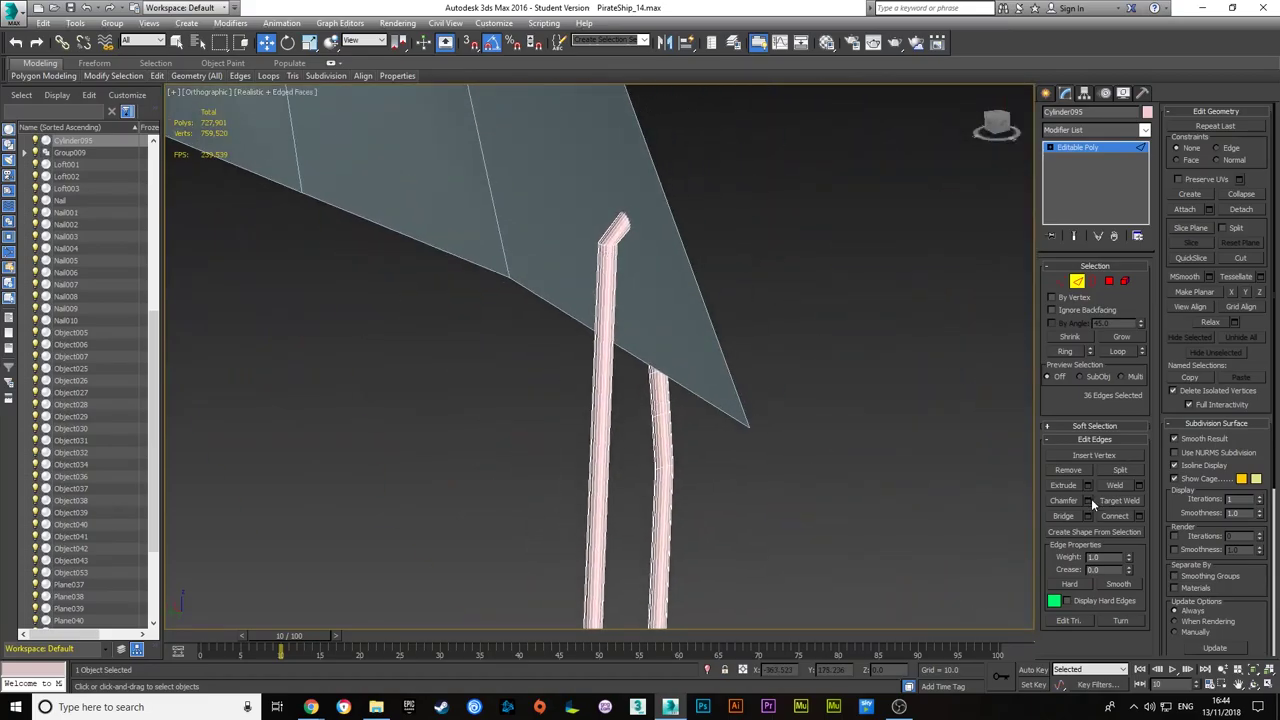
{"action": "key", "text": "shift+z"}
{"action": "key", "text": "shift+z"}
{"action": "key", "text": "shift+z"}
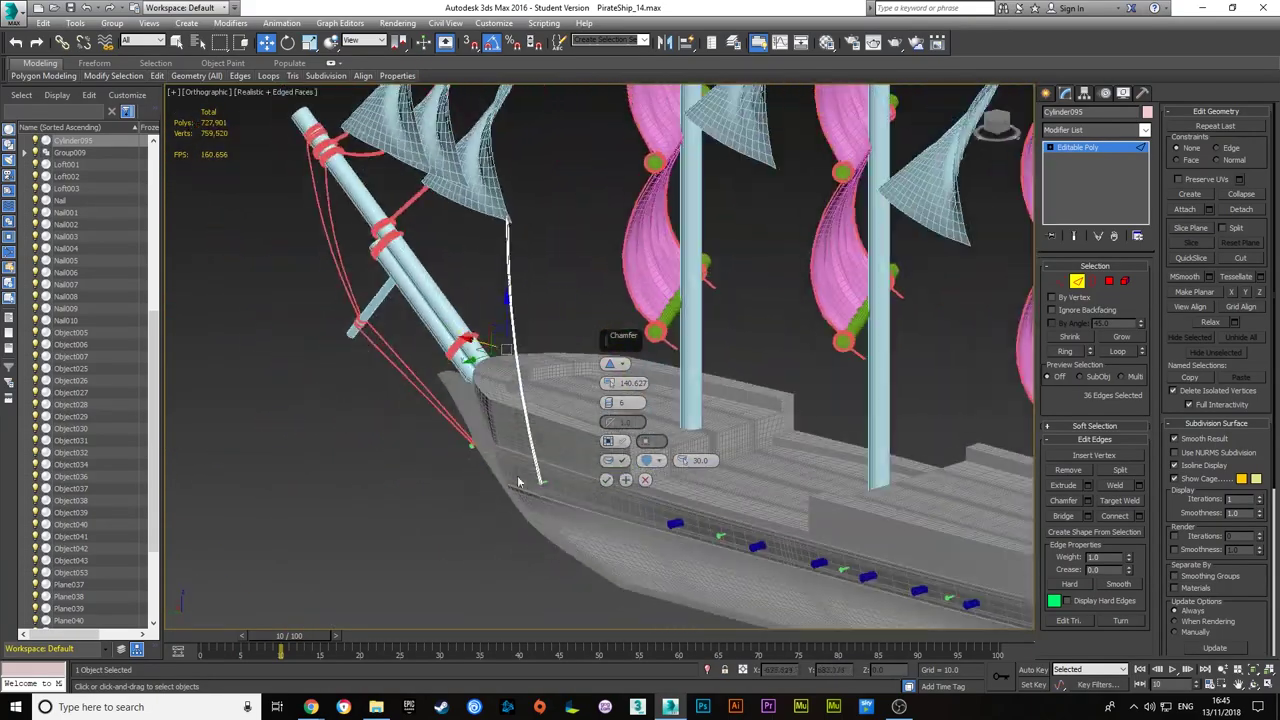
{"action": "key", "text": "shift+z"}
{"action": "key", "text": "shift+z"}
{"action": "key", "text": "shift+z"}
{"action": "key", "text": "shift+z"}
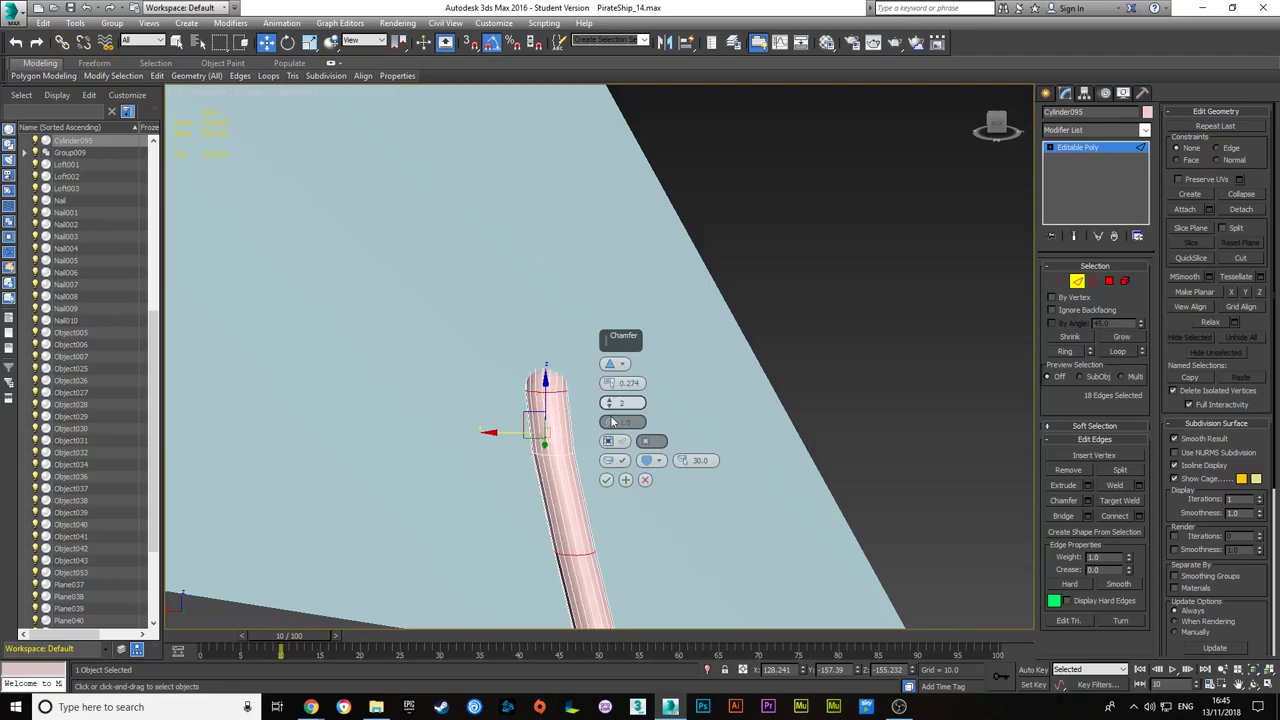
{"action": "key", "text": "shift+z"}
{"action": "key", "text": "shift+z"}
{"action": "key", "text": "shift+z"}
{"action": "key", "text": "shift+z"}
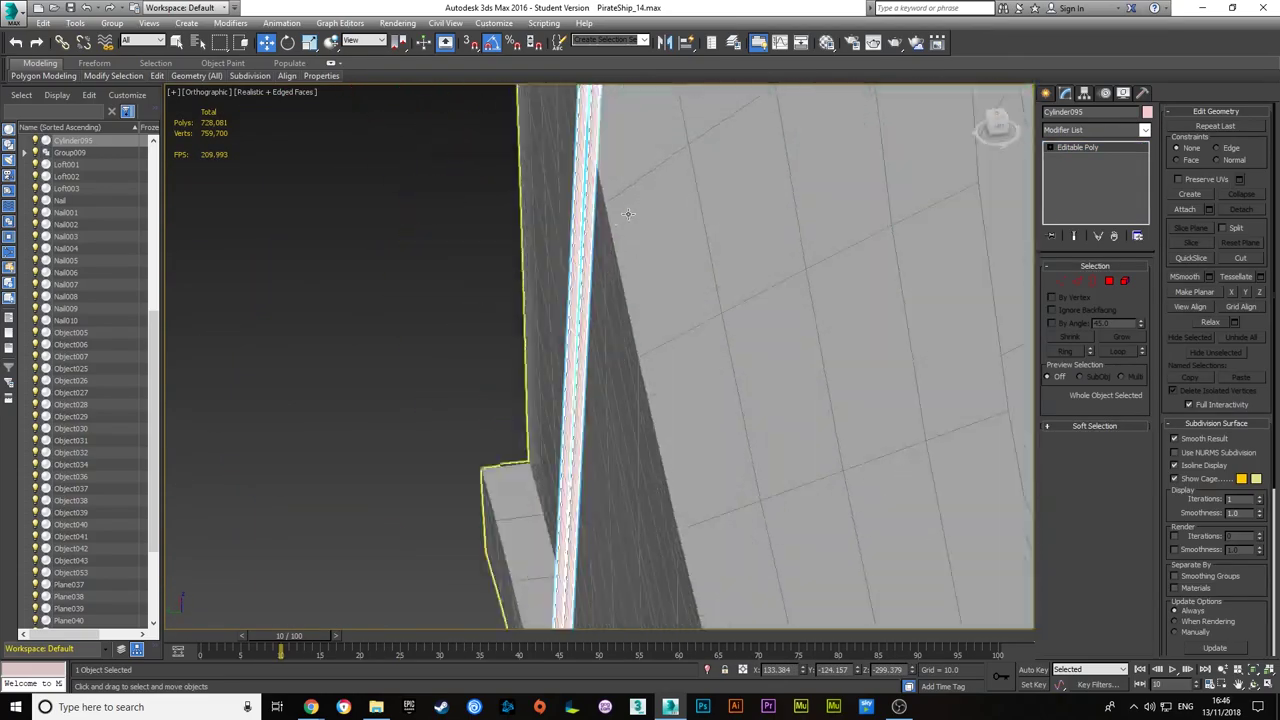
{"action": "key", "text": "shift+z"}
{"action": "key", "text": "shift+z"}
{"action": "key", "text": "shift+z"}
{"action": "key", "text": "shift+z"}
- Shift-drag the rope tube to make a copy beside the others, then inspect it
{"action": "left_click_drag", "start_coordinate": [500, 387], "coordinate": [489, 388], "text": "shift"}
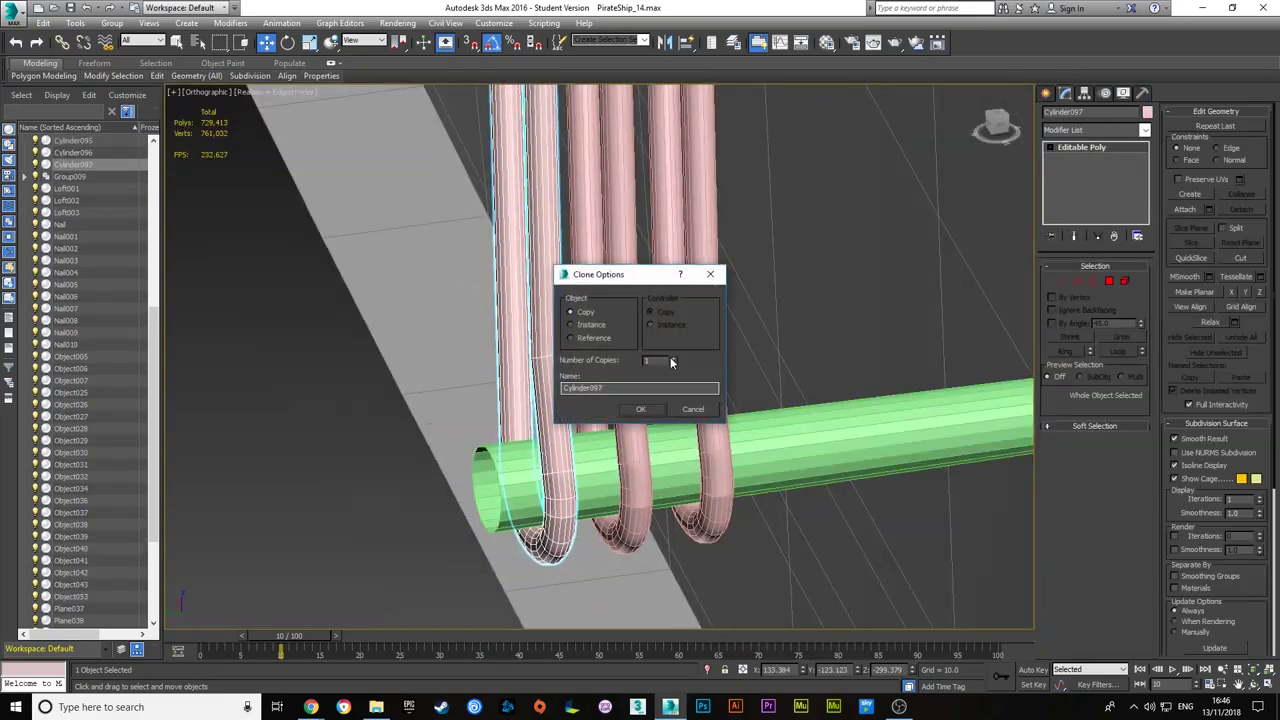
{"action": "key", "text": "Escape"}
{"action": "key", "text": "shift+z"}
{"action": "key", "text": "shift+z"}
{"action": "middle_click_drag", "start_coordinate": [579, 407], "coordinate": [617, 148], "text": "alt"}
{"action": "left_click_drag", "start_coordinate": [617, 148], "coordinate": [523, 134]}
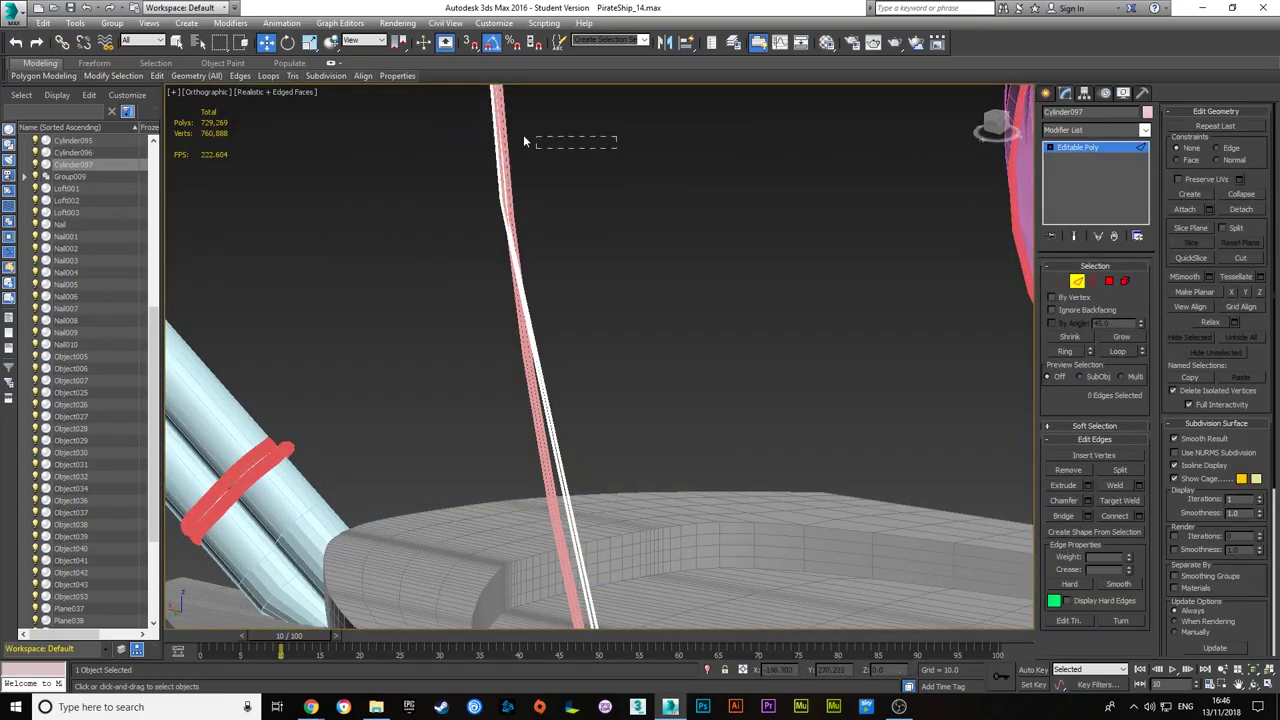
{"action": "key", "text": "1"}
{"action": "mouse_move", "coordinate": [700, 358]}
{"action": "middle_mouse_down", "text": "alt"}
{"action": "mouse_move", "coordinate": [793, 378]}
{"action": "mouse_move", "coordinate": [897, 430]}
{"action": "mouse_move", "coordinate": [765, 318]}
{"action": "mouse_move", "coordinate": [651, 465]}
{"action": "mouse_move", "coordinate": [1000, 412]}
{"action": "middle_mouse_up", "text": "alt"}
{"action": "key", "text": "1"}
- Chamfer the edge loops of the copied rope Cylinder097 and zoom in on its end
{"action": "left_click", "coordinate": [651, 465]}
{"action": "key", "text": "w"}
{"action": "key", "text": "2"}
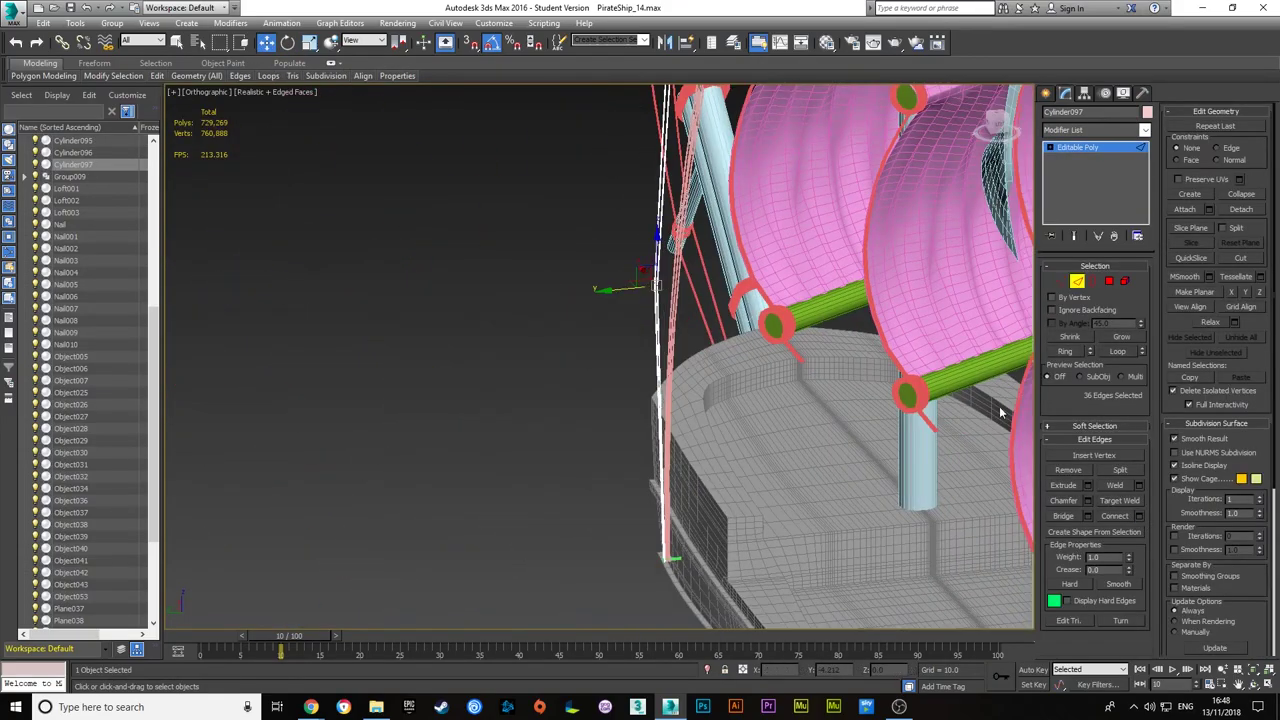
{"action": "middle_click_drag", "start_coordinate": [766, 271], "coordinate": [794, 505], "text": "alt"}
{"action": "key", "text": "Return"}
{"action": "scroll", "coordinate": [742, 277], "scroll_direction": "up", "scroll_amount": 3}
{"action": "scroll", "coordinate": [776, 257], "scroll_direction": "up", "scroll_amount": 3}
{"action": "mouse_move", "coordinate": [776, 257]}
{"action": "middle_mouse_down", "text": "alt"}
{"action": "mouse_move", "coordinate": [628, 379]}
{"action": "mouse_move", "coordinate": [762, 442]}
{"action": "mouse_move", "coordinate": [774, 498]}
{"action": "mouse_move", "coordinate": [945, 357]}
{"action": "mouse_move", "coordinate": [744, 405]}
{"action": "mouse_move", "coordinate": [686, 491]}
{"action": "mouse_move", "coordinate": [903, 407]}
{"action": "mouse_move", "coordinate": [857, 320]}
{"action": "mouse_move", "coordinate": [759, 259]}
{"action": "mouse_move", "coordinate": [764, 387]}
{"action": "mouse_move", "coordinate": [812, 480]}
{"action": "mouse_move", "coordinate": [672, 379]}
{"action": "middle_mouse_up", "text": "alt"}
{"action": "key", "text": "1"}
{"action": "scroll", "coordinate": [628, 379], "scroll_direction": "down", "scroll_amount": 2}
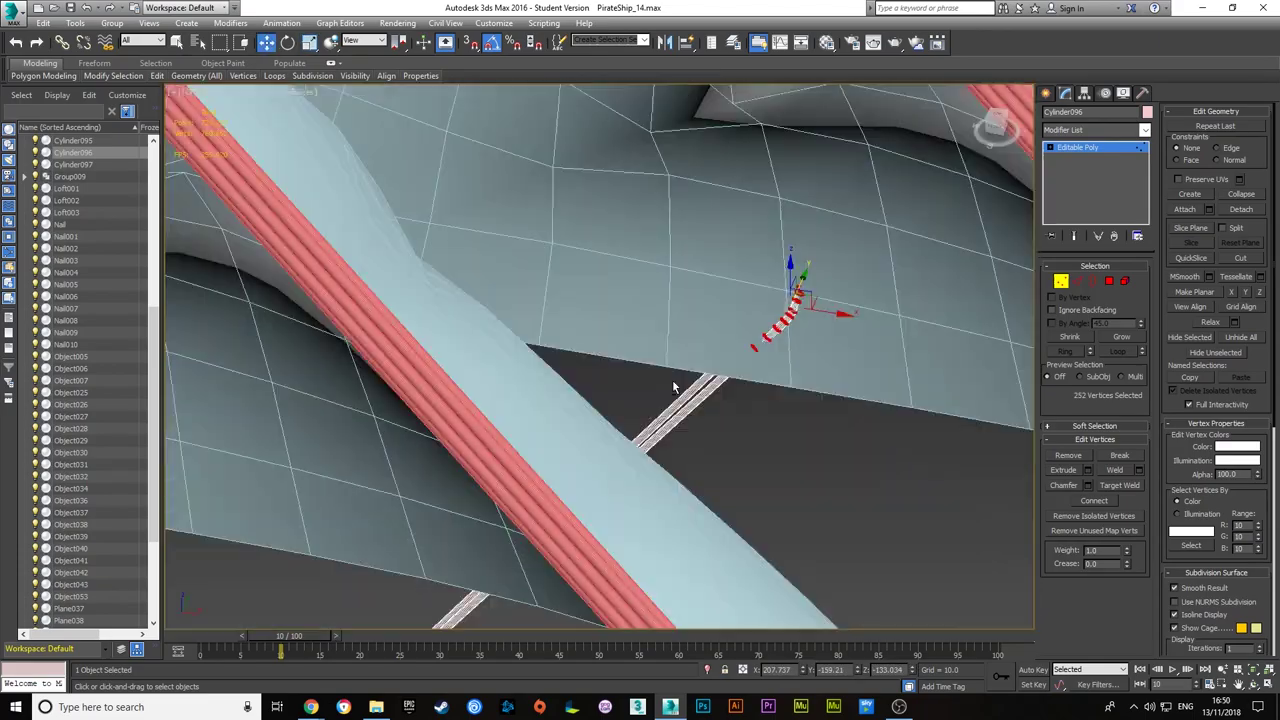
- Add a Shell modifier to the Sails group and reset its outer amount
{"action": "left_click", "coordinate": [672, 379]}
{"action": "left_click", "coordinate": [1095, 130]}
{"action": "left_click", "coordinate": [1094, 311]}
{"action": "key", "text": "z"}
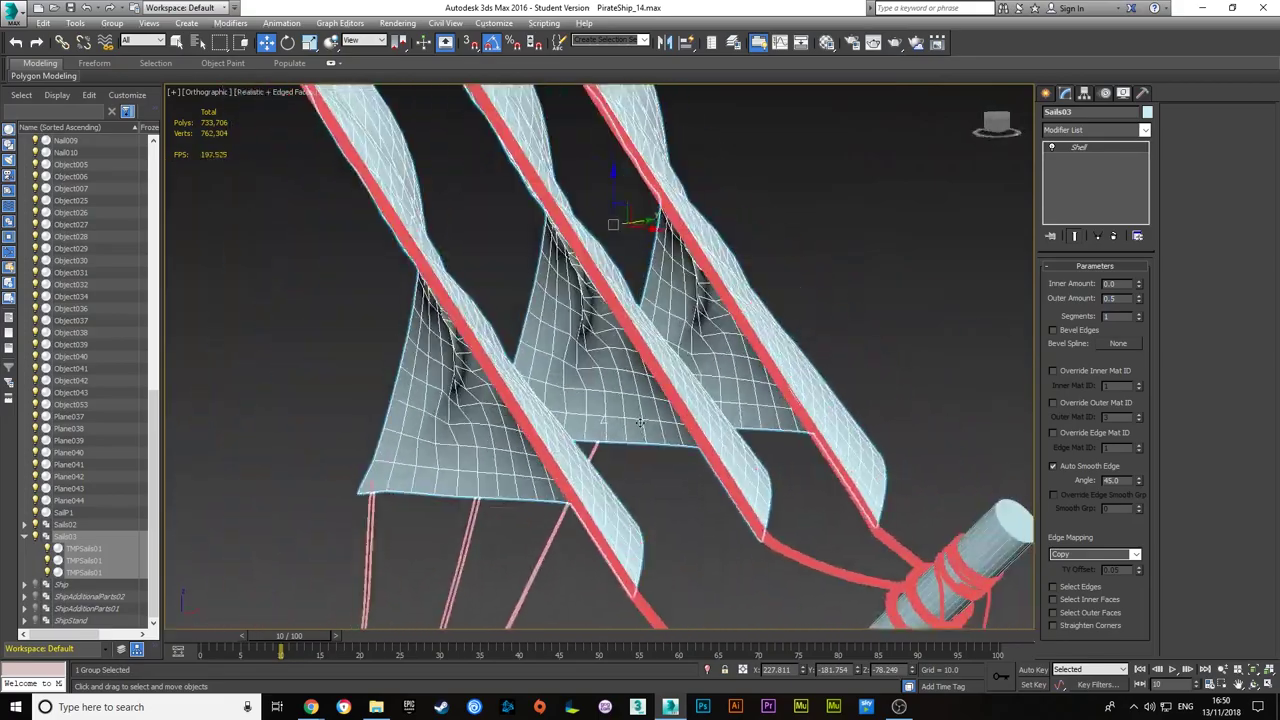
{"action": "right_click", "coordinate": [1137, 299]}
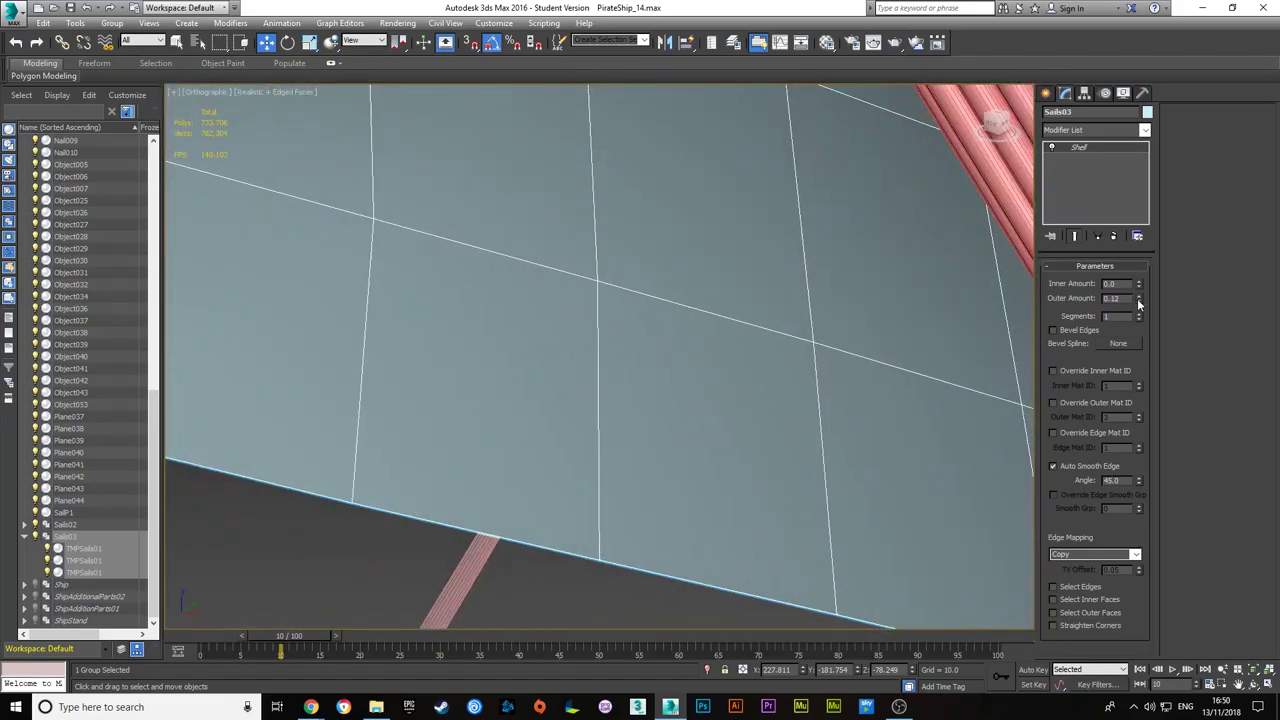
- Undo the Shell modifier and return to the rope's edge level
{"action": "key", "text": "ctrl+z"}
{"action": "key", "text": "ctrl+z"}
{"action": "key", "text": "shift+z"}
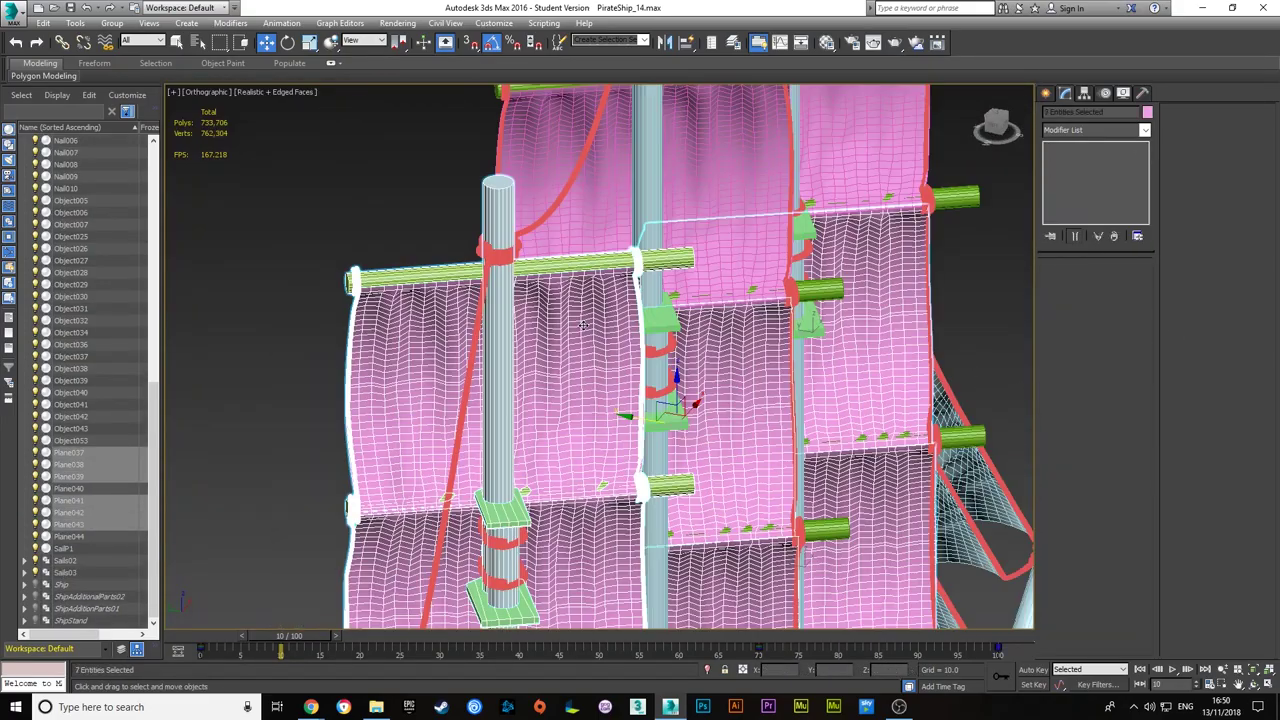
{"action": "key", "text": "shift+z"}
{"action": "key", "text": "shift+z"}
{"action": "key", "text": "2"}
{"action": "key", "text": "shift+z"}
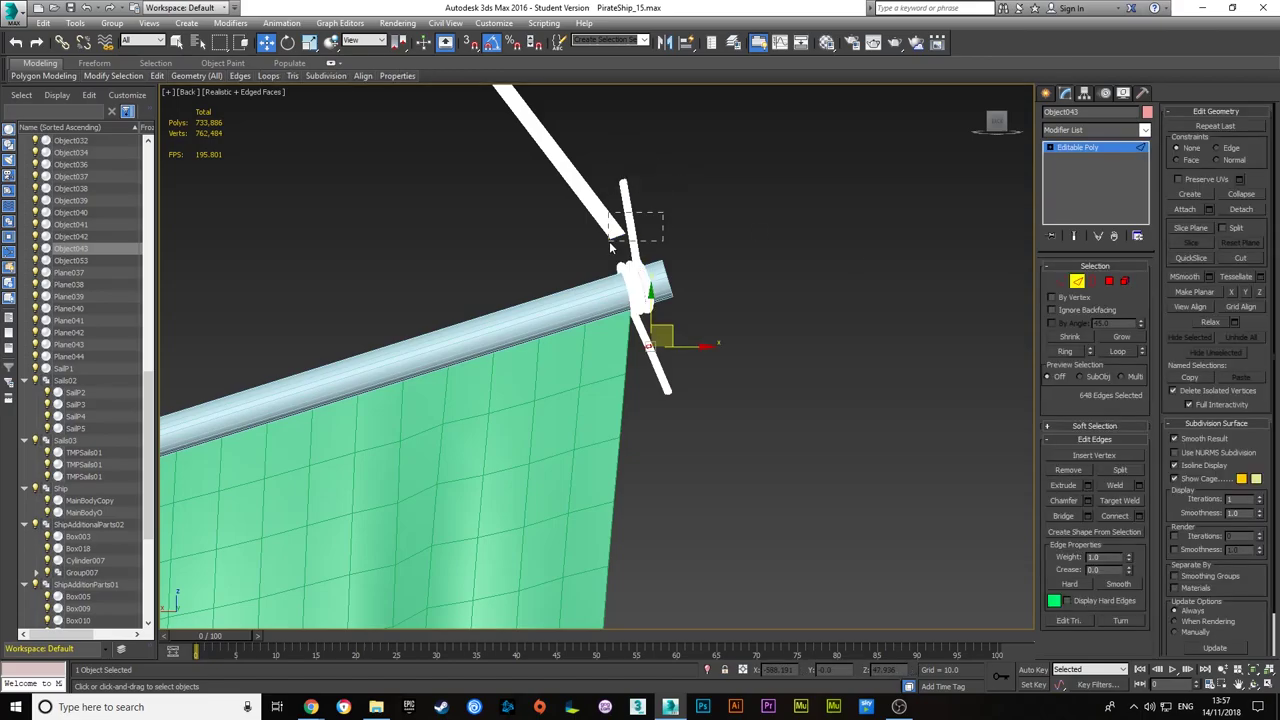
- Select the rope coil's vertex rings and end vertices near the spar in the left view
{"action": "left_click_drag", "start_coordinate": [609, 241], "coordinate": [609, 241], "text": "ctrl"}
{"action": "key", "text": "z"}
{"action": "left_click", "coordinate": [1061, 281]}
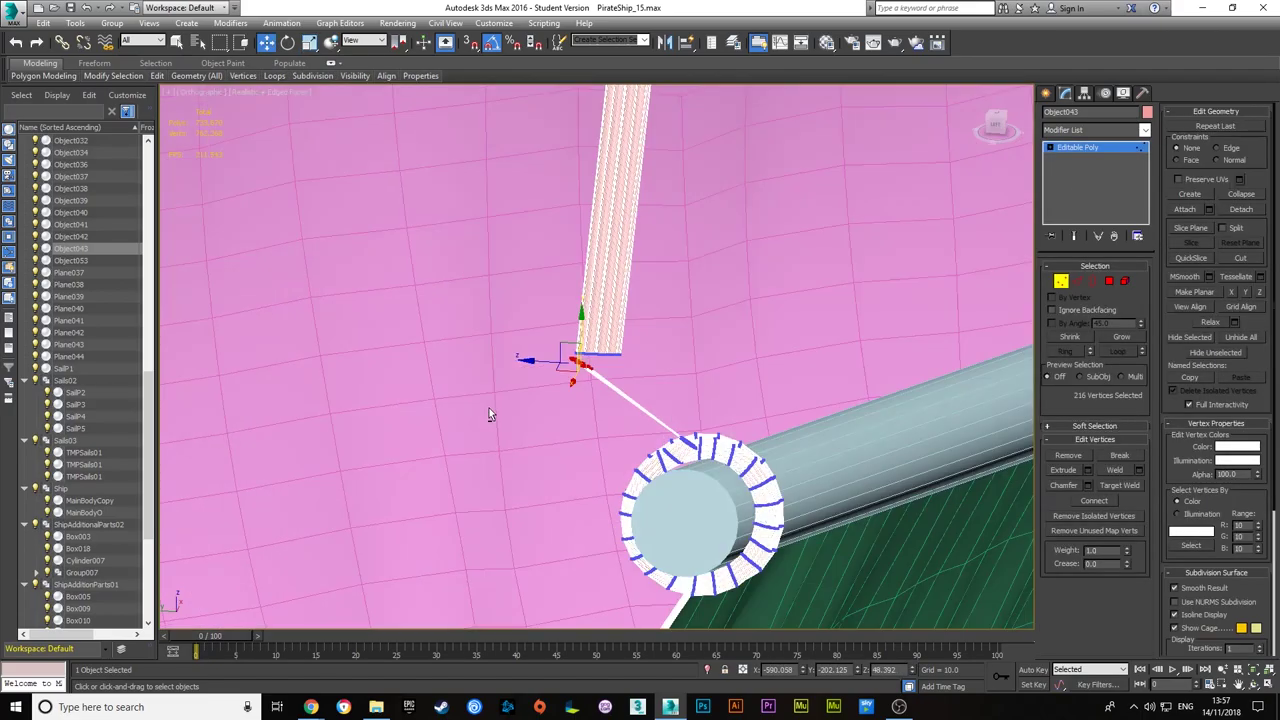
{"action": "middle_click_drag", "start_coordinate": [489, 408], "coordinate": [910, 340], "text": "alt"}
{"action": "key", "text": "l"}
{"action": "key", "text": "z"}
{"action": "left_click_drag", "start_coordinate": [432, 137], "coordinate": [782, 392]}
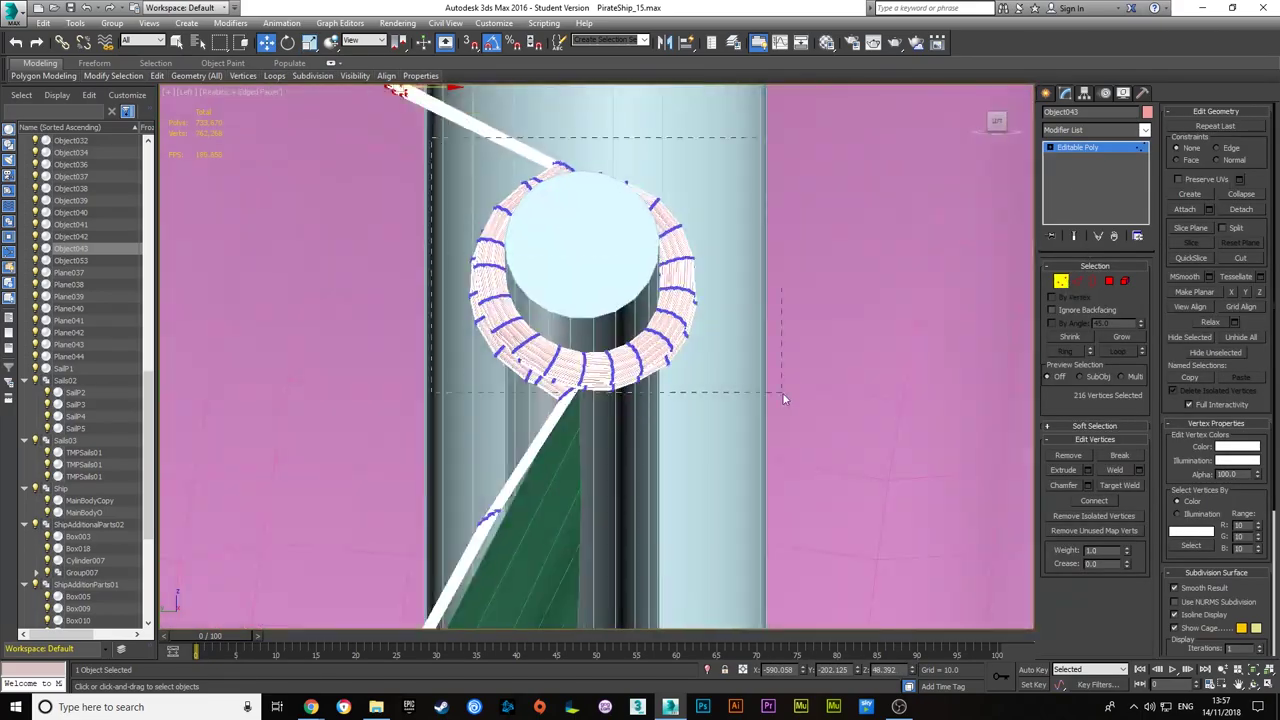
{"action": "middle_click_drag", "start_coordinate": [556, 312], "coordinate": [417, 240], "text": "alt"}
{"action": "key", "text": "ctrl+z"}
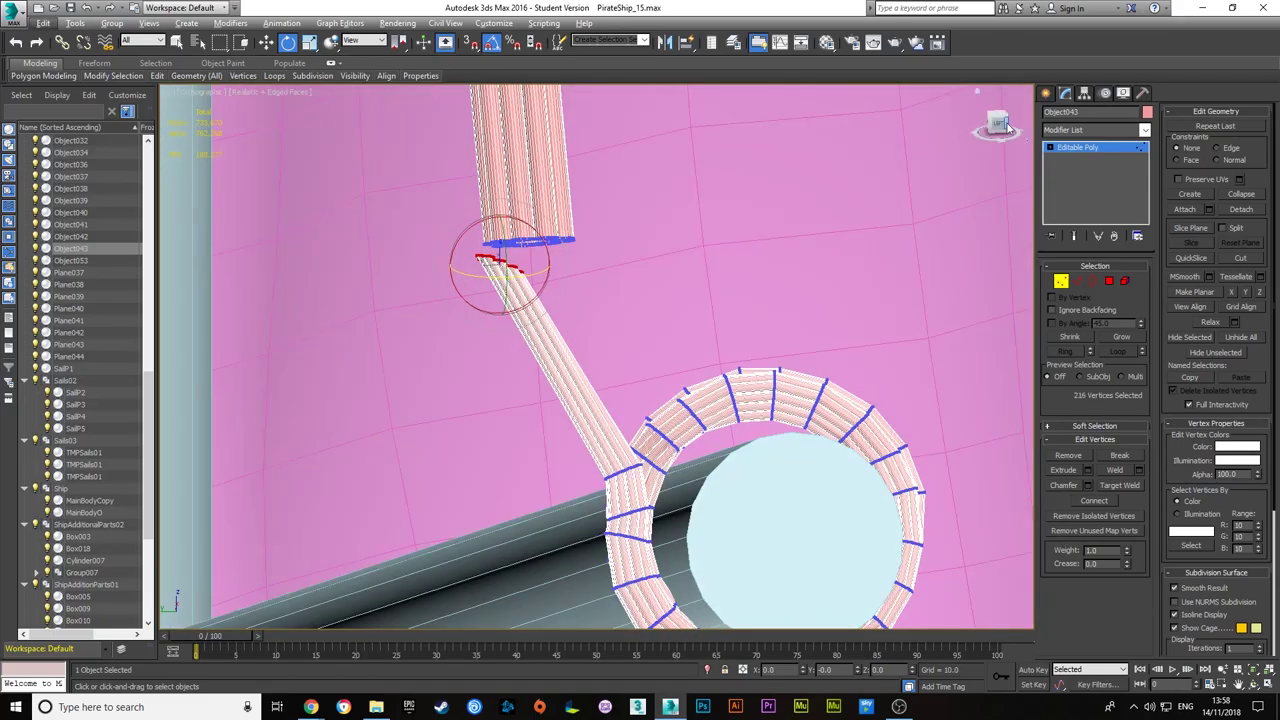
{"action": "key", "text": "w"}
{"action": "scroll", "coordinate": [782, 208], "scroll_direction": "up", "scroll_amount": 5}
{"action": "scroll", "coordinate": [781, 208], "scroll_direction": "down", "scroll_amount": 5}
- Select whole edge loops across the rope tubes at the mast top
{"action": "key", "text": "3"}
{"action": "mouse_move", "coordinate": [986, 263]}
{"action": "middle_mouse_down", "text": "alt"}
{"action": "mouse_move", "coordinate": [606, 209]}
{"action": "mouse_move", "coordinate": [680, 226]}
{"action": "middle_mouse_up", "text": "alt"}
{"action": "mouse_move", "coordinate": [891, 266]}
{"action": "middle_mouse_down", "text": "alt"}
{"action": "mouse_move", "coordinate": [1119, 438]}
{"action": "mouse_move", "coordinate": [1056, 485]}
{"action": "mouse_move", "coordinate": [911, 414]}
{"action": "middle_mouse_up", "text": "alt"}
{"action": "scroll", "coordinate": [995, 452], "scroll_direction": "up", "scroll_amount": 3}
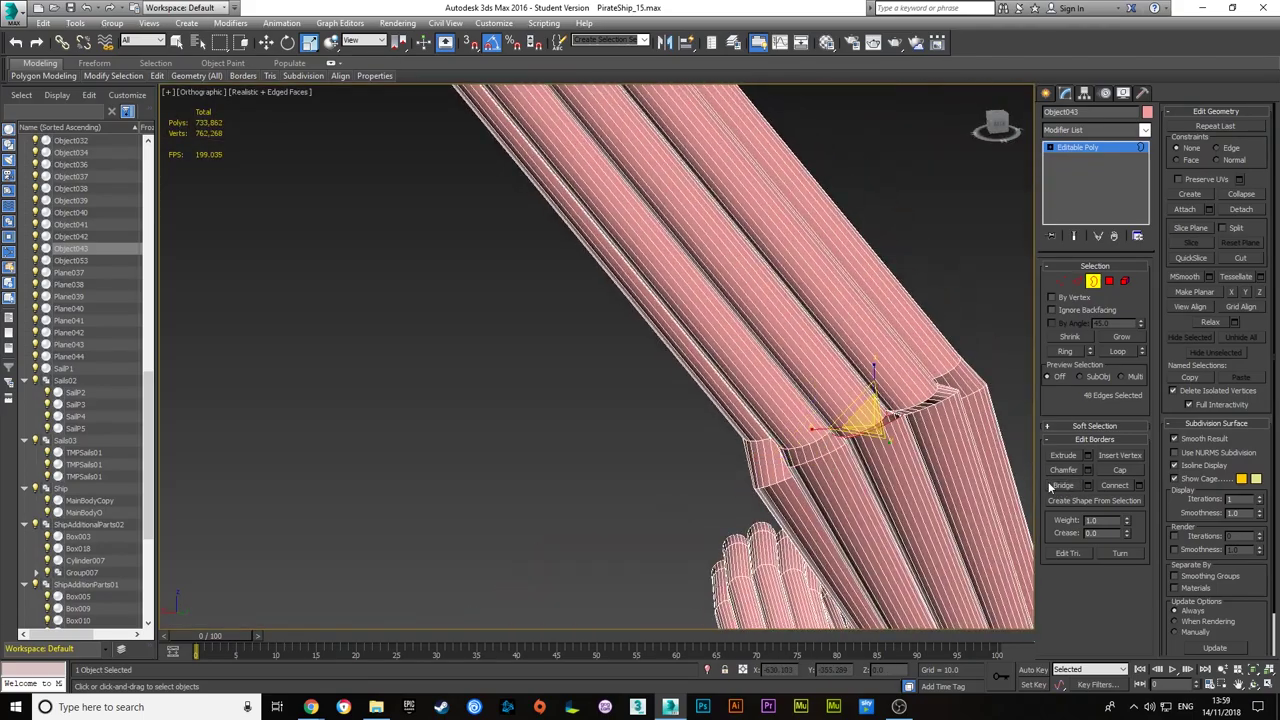
{"action": "key", "text": "2"}
{"action": "mouse_move", "coordinate": [759, 427]}
{"action": "middle_mouse_down", "text": "alt"}
{"action": "mouse_move", "coordinate": [807, 416]}
{"action": "mouse_move", "coordinate": [820, 440]}
{"action": "mouse_move", "coordinate": [573, 479]}
{"action": "mouse_move", "coordinate": [708, 524]}
{"action": "mouse_move", "coordinate": [545, 430]}
{"action": "mouse_move", "coordinate": [490, 476]}
{"action": "mouse_move", "coordinate": [660, 331]}
{"action": "middle_mouse_up", "text": "alt"}
{"action": "double_click", "coordinate": [820, 440], "text": "ctrl"}
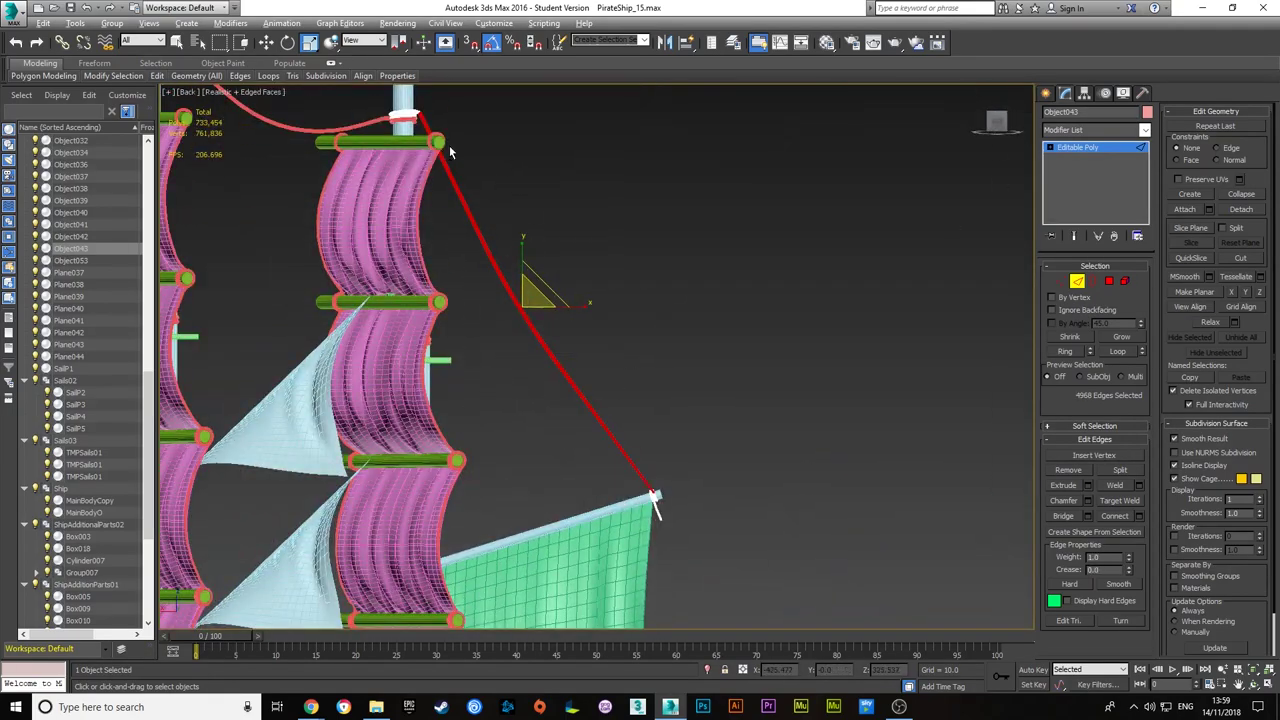
{"action": "scroll", "coordinate": [450, 152], "scroll_direction": "up", "scroll_amount": 10}
{"action": "mouse_move", "coordinate": [486, 206]}
{"action": "middle_mouse_down", "text": "alt"}
{"action": "mouse_move", "coordinate": [677, 543]}
{"action": "mouse_move", "coordinate": [444, 208]}
{"action": "mouse_move", "coordinate": [627, 337]}
{"action": "middle_mouse_up", "text": "alt"}
{"action": "scroll", "coordinate": [665, 355], "scroll_direction": "down", "scroll_amount": 5}
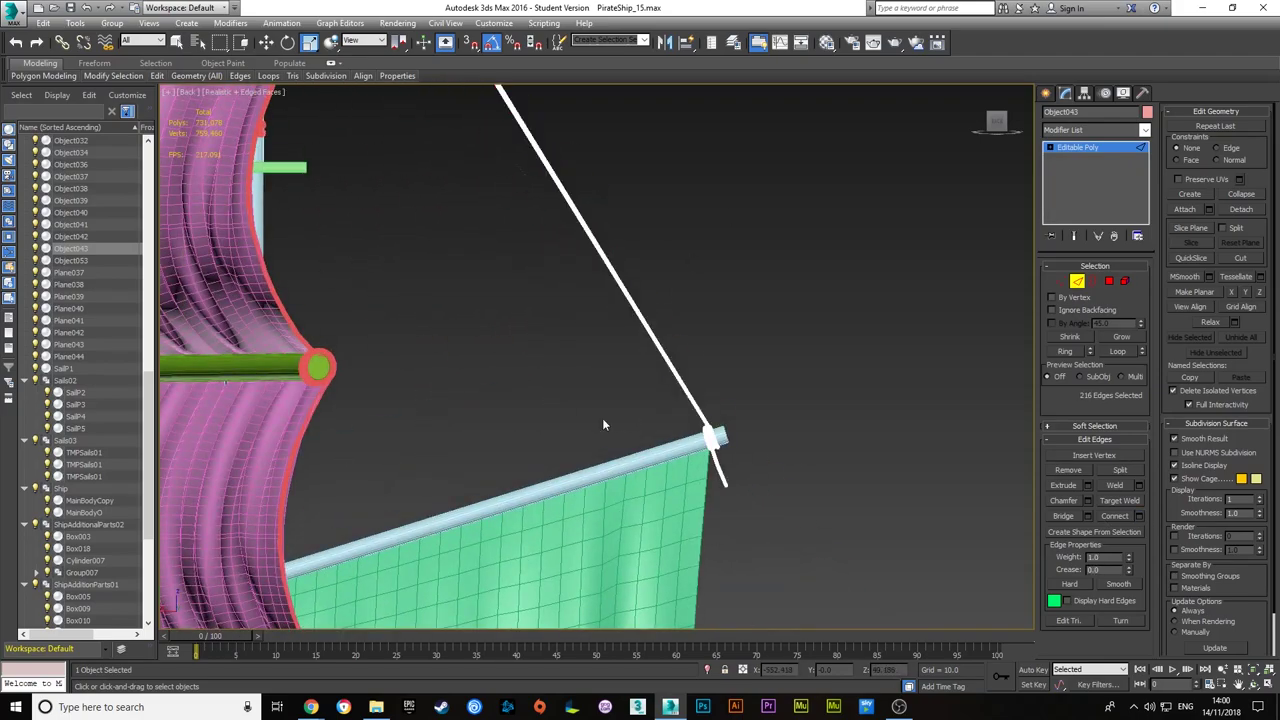
{"action": "scroll", "coordinate": [851, 223], "scroll_direction": "down", "scroll_amount": 10}
{"action": "scroll", "coordinate": [570, 503], "scroll_direction": "up", "scroll_amount": 15}
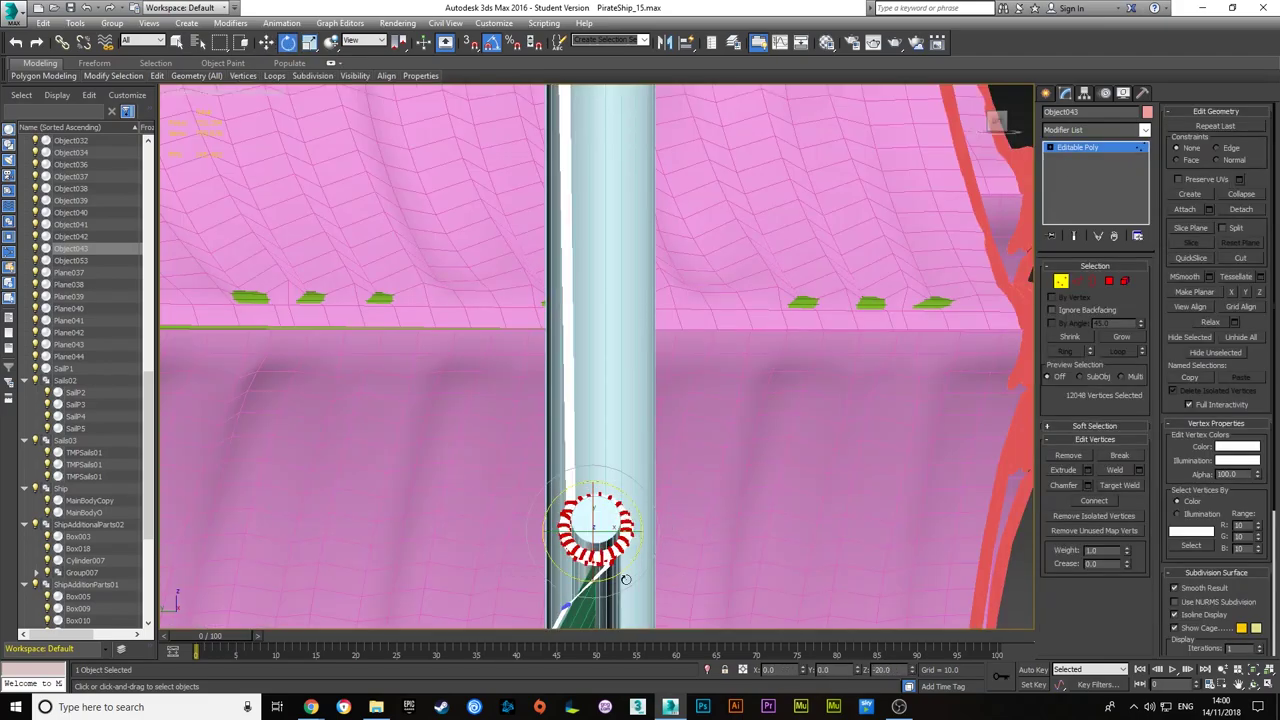
{"action": "scroll", "coordinate": [625, 579], "scroll_direction": "down", "scroll_amount": 10}
- Chamfer the selected rope edges from the back view
{"action": "key", "text": "2"}
{"action": "key", "text": "q"}
{"action": "scroll", "coordinate": [686, 281], "scroll_direction": "down", "scroll_amount": 3}
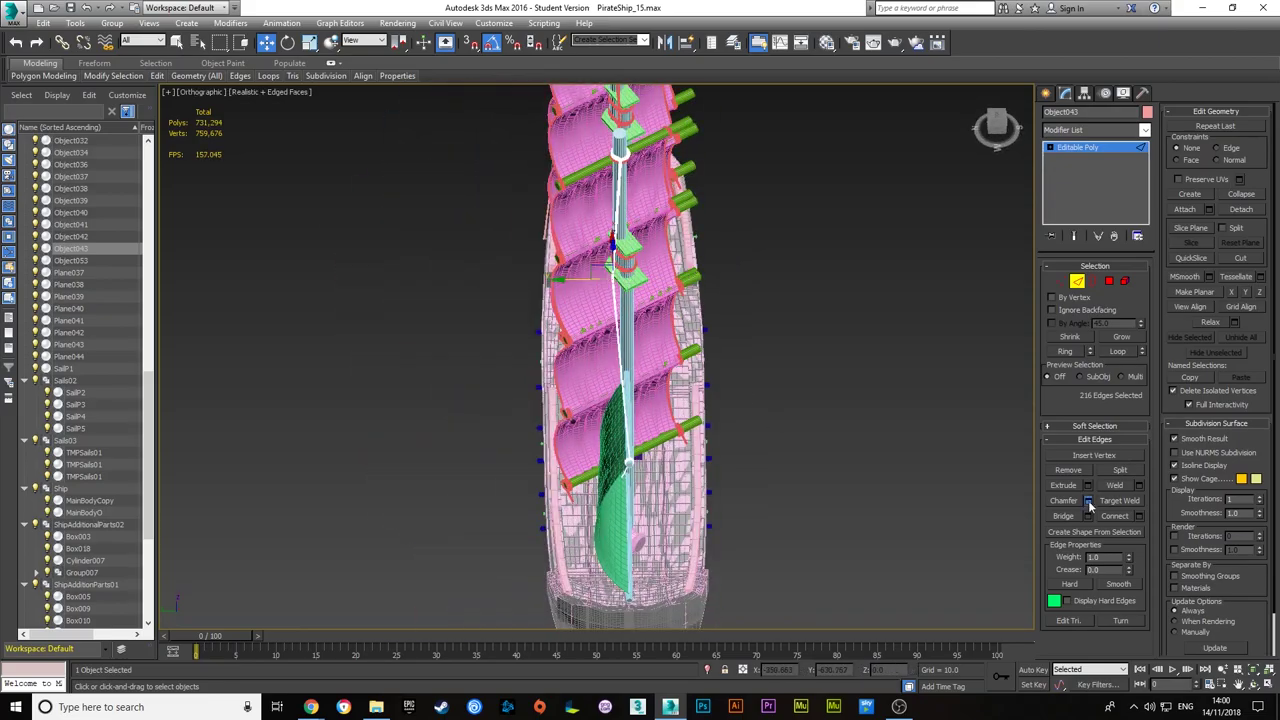
{"action": "key", "text": "k"}
{"action": "left_click", "coordinate": [912, 244]}
{"action": "scroll", "coordinate": [912, 244], "scroll_direction": "up", "scroll_amount": 2}
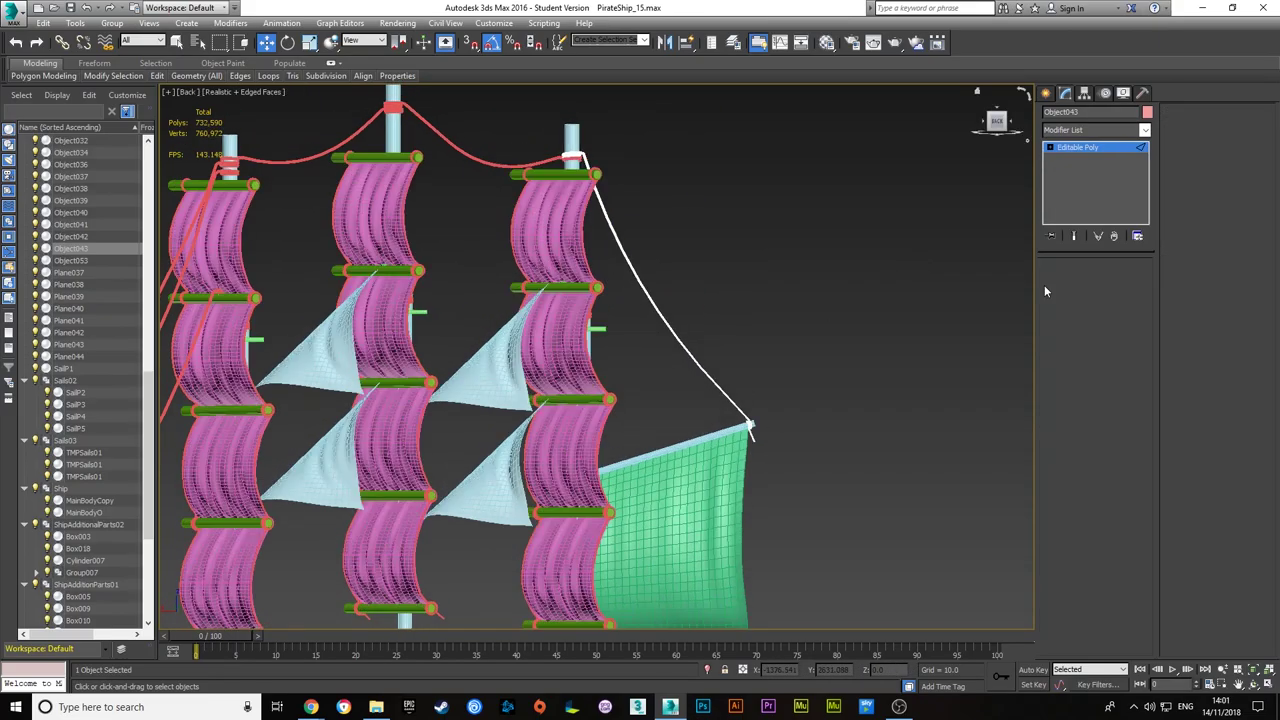
{"action": "scroll", "coordinate": [826, 396], "scroll_direction": "up", "scroll_amount": 8}
- Move and rotate the rope's vertex rings into place, then switch to polygon selection
{"action": "key", "text": "1"}
{"action": "scroll", "coordinate": [714, 514], "scroll_direction": "up", "scroll_amount": 5}
{"action": "middle_click_drag", "start_coordinate": [714, 514], "coordinate": [737, 380], "text": "alt"}
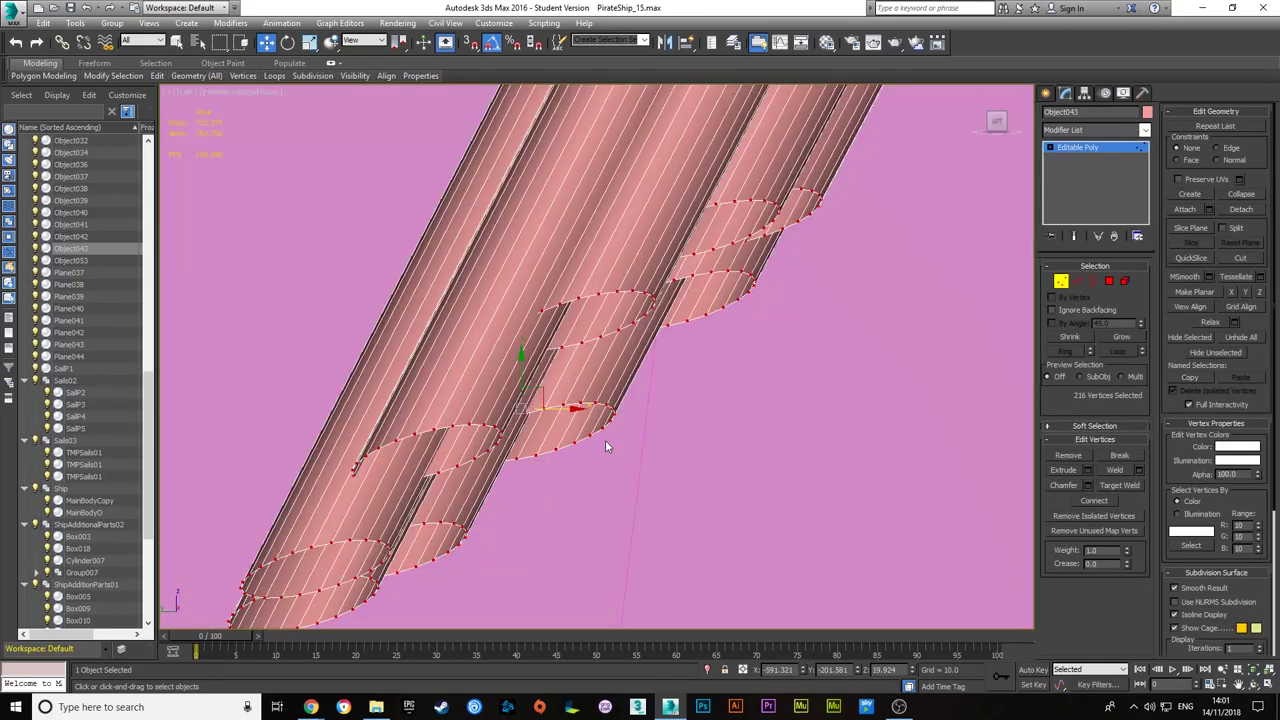
{"action": "key", "text": "e"}
{"action": "key", "text": "k"}
{"action": "key", "text": "w"}
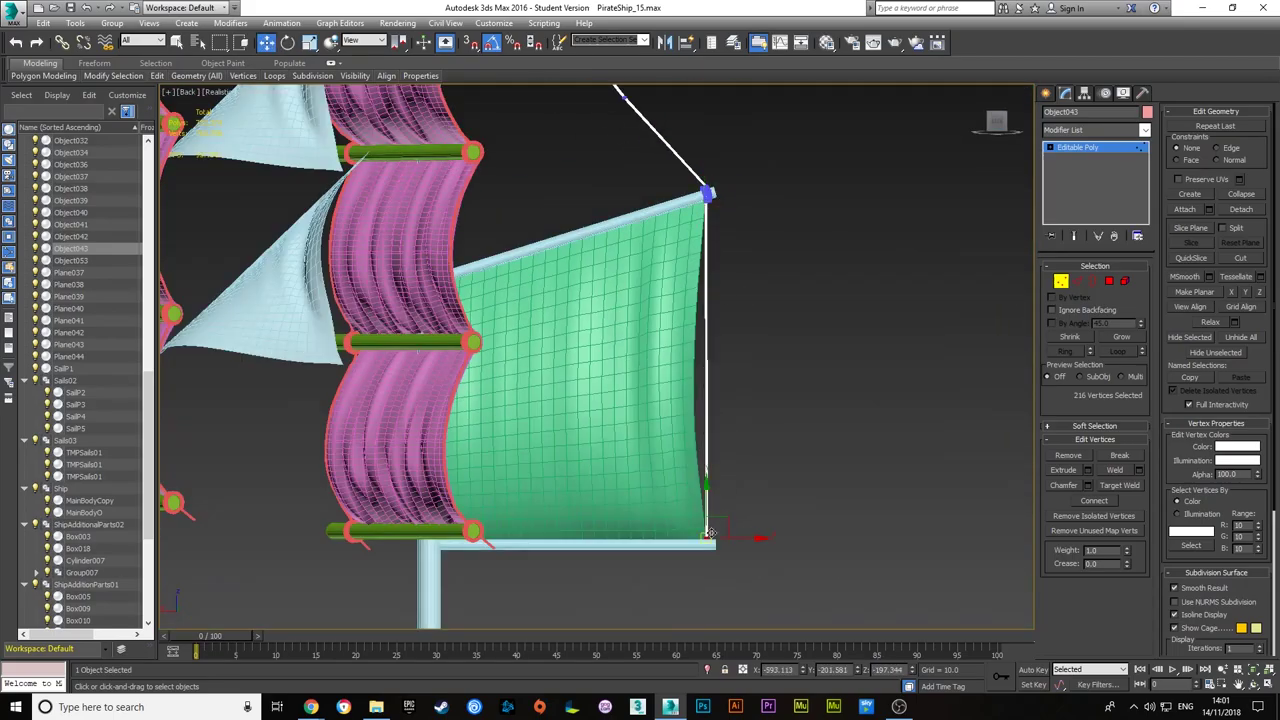
{"action": "scroll", "coordinate": [708, 533], "scroll_direction": "up", "scroll_amount": 3}
{"action": "scroll", "coordinate": [680, 125], "scroll_direction": "down", "scroll_amount": 5}
{"action": "key", "text": "4"}
{"action": "scroll", "coordinate": [646, 163], "scroll_direction": "up", "scroll_amount": 3}
{"action": "scroll", "coordinate": [619, 268], "scroll_direction": "down", "scroll_amount": 4}
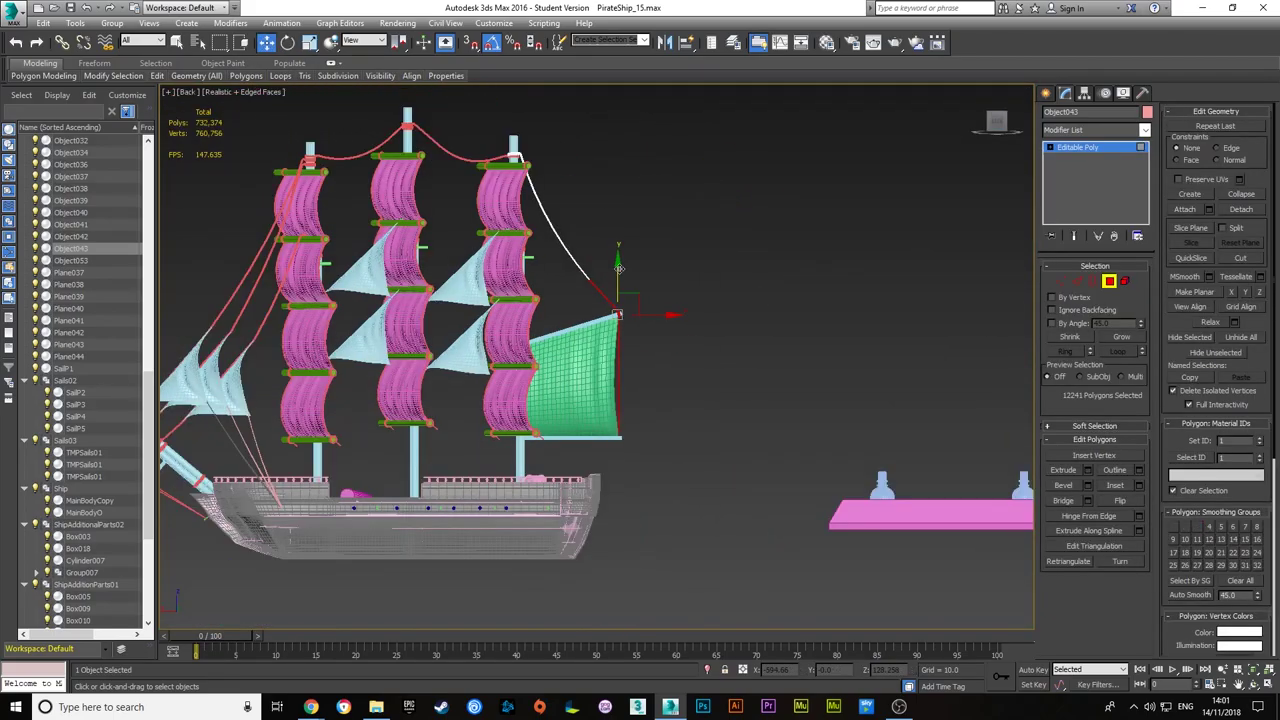
- Clone part of the rope mesh as a new object and select its cut end at the green sail
{"action": "left_click", "coordinate": [693, 365]}
{"action": "scroll", "coordinate": [701, 368], "scroll_direction": "up", "scroll_amount": 5}
{"action": "middle_click_drag", "start_coordinate": [701, 368], "coordinate": [780, 400], "text": "alt"}
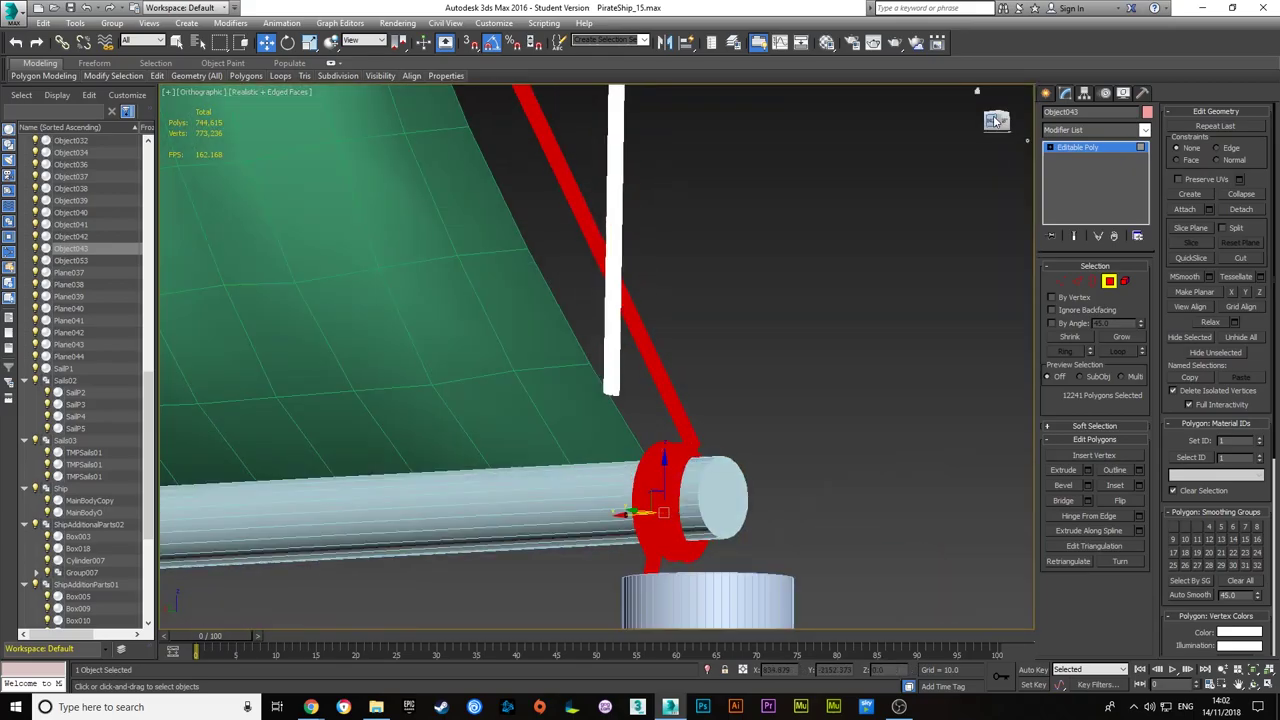
{"action": "key", "text": "1"}
{"action": "scroll", "coordinate": [866, 421], "scroll_direction": "down", "scroll_amount": 3}
{"action": "middle_click_drag", "start_coordinate": [866, 421], "coordinate": [700, 380], "text": "alt"}
{"action": "scroll", "coordinate": [600, 370], "scroll_direction": "down", "scroll_amount": 2}
{"action": "left_click", "coordinate": [515, 350]}
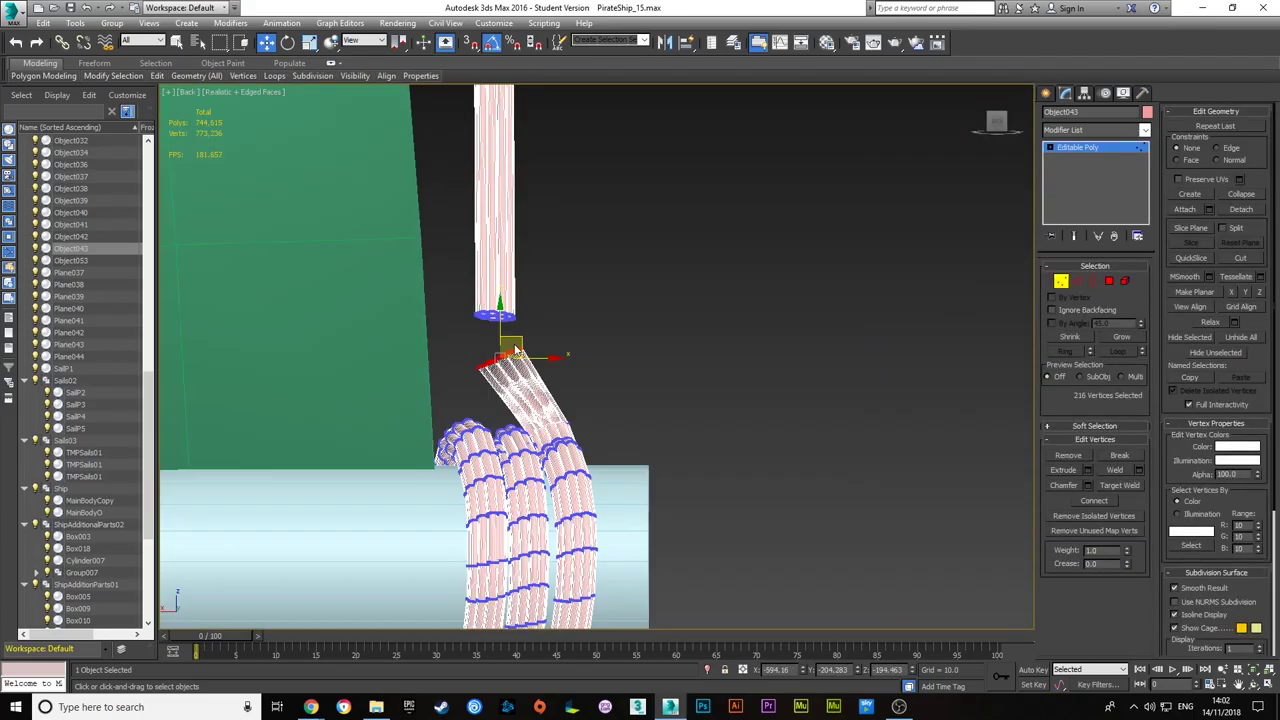
- Bridge the rope tube ends together and check the bridged tubes
{"action": "middle_click_drag", "start_coordinate": [648, 210], "coordinate": [660, 300], "text": "alt"}
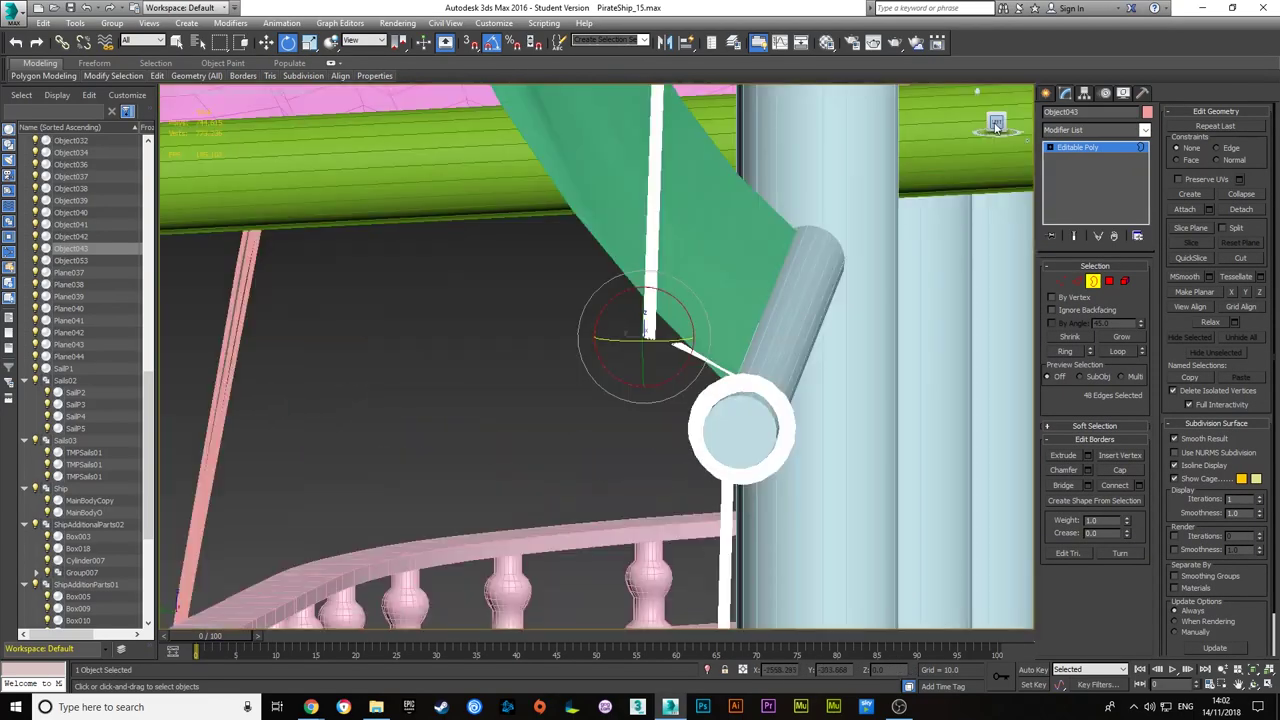
{"action": "scroll", "coordinate": [660, 300], "scroll_direction": "up", "scroll_amount": 3}
{"action": "key", "text": "l"}
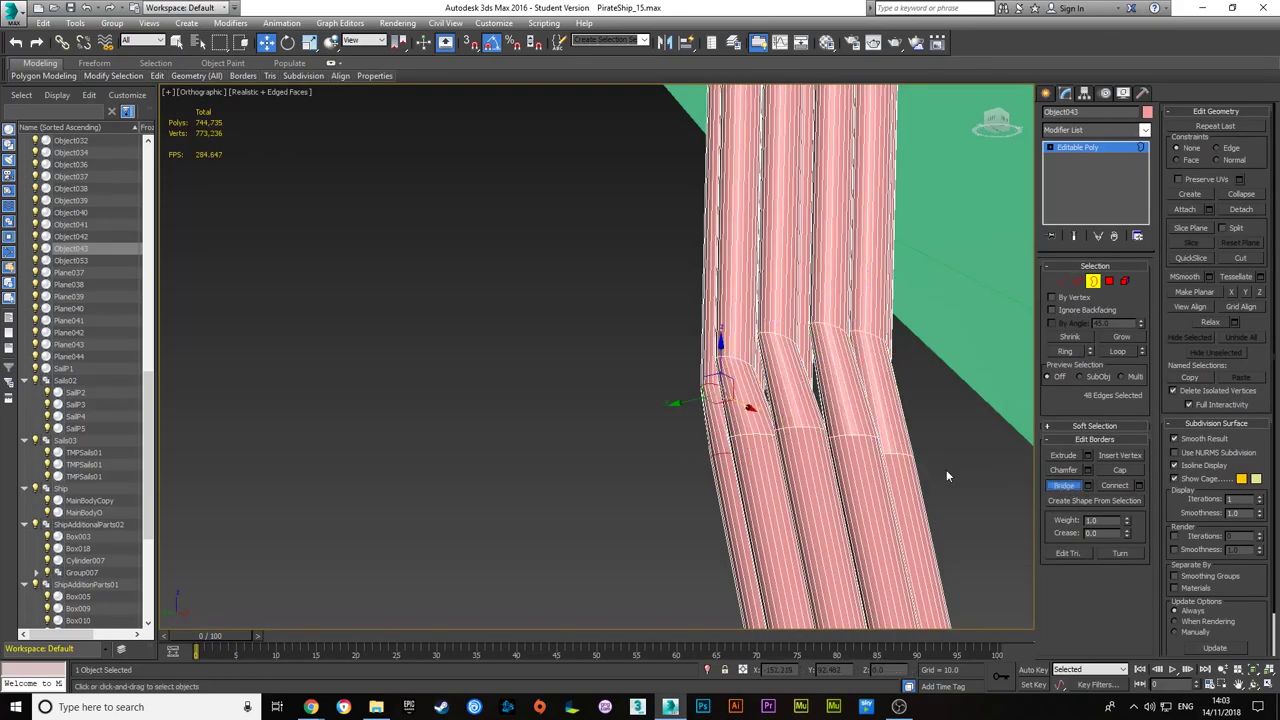
{"action": "middle_click_drag", "start_coordinate": [946, 476], "coordinate": [648, 468], "text": "alt"}
{"action": "middle_click_drag", "start_coordinate": [764, 466], "coordinate": [1062, 397], "text": "alt"}
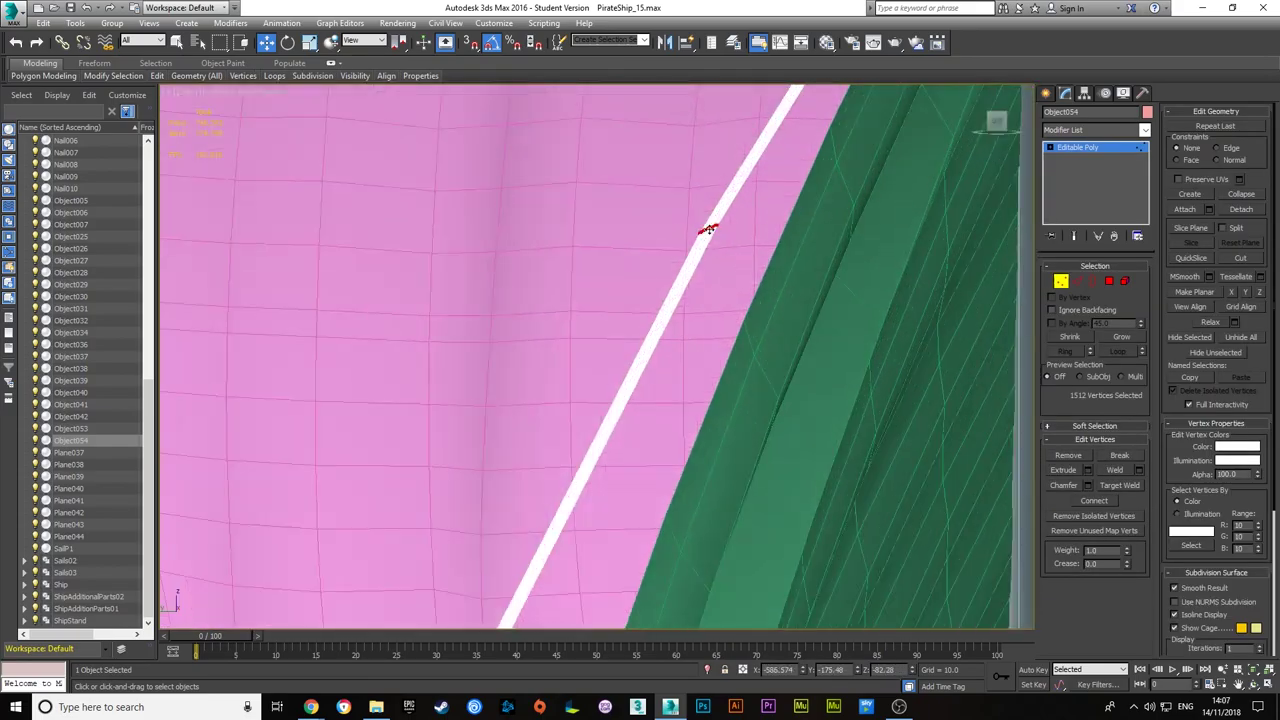
- Select the new rope's vertices along the green sail's edge and its end vertices, viewed side-on
{"action": "left_click_drag", "start_coordinate": [634, 326], "coordinate": [773, 403]}
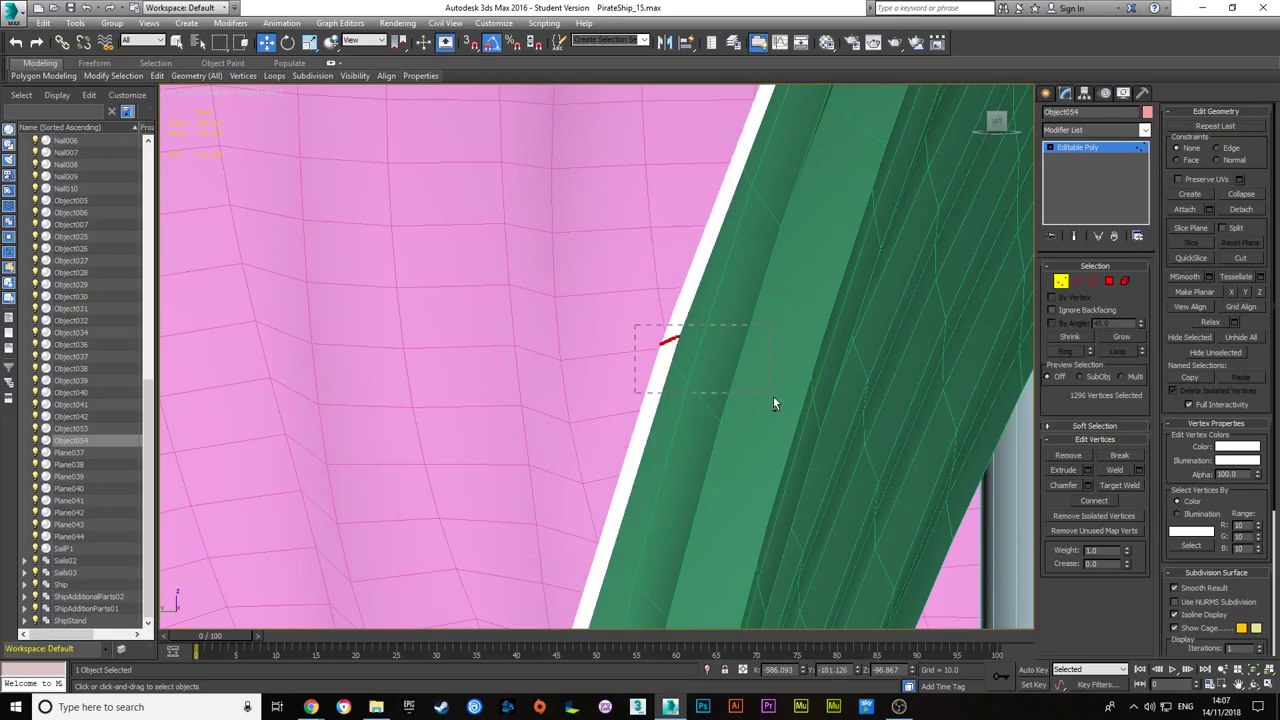
{"action": "middle_click_drag", "start_coordinate": [773, 403], "coordinate": [724, 209], "text": "alt"}
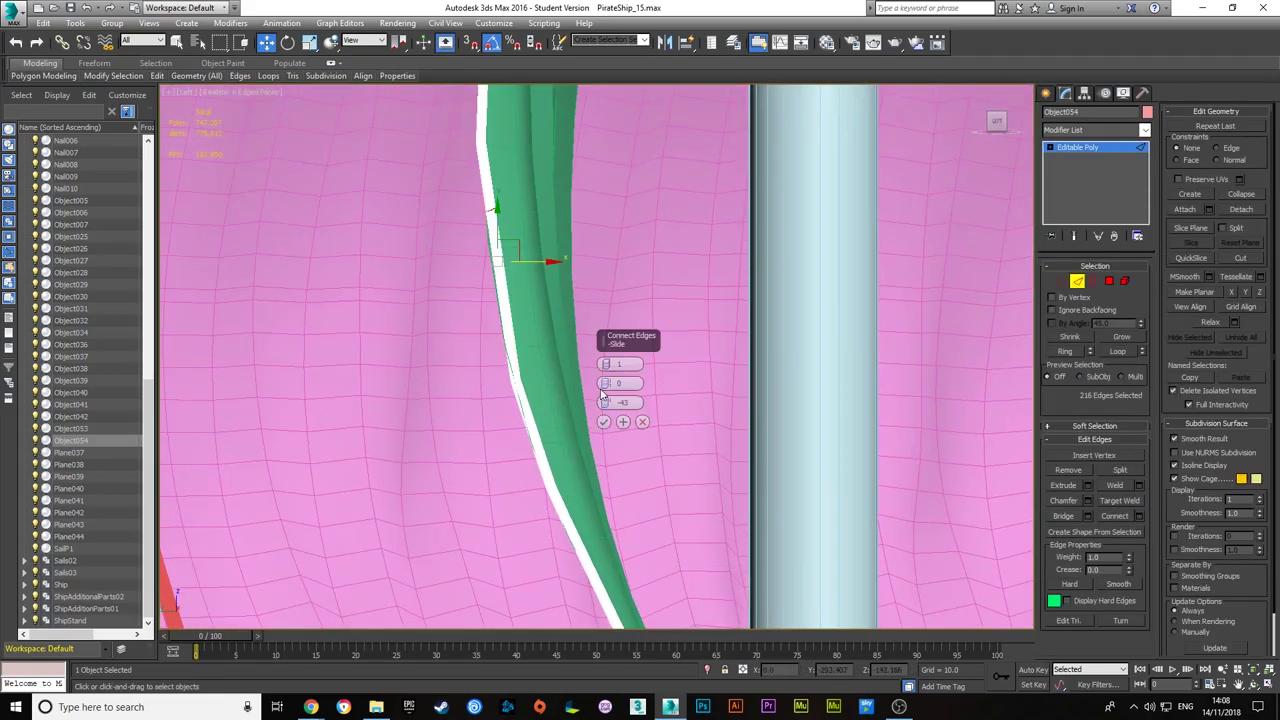
{"action": "mouse_move", "coordinate": [540, 247]}
{"action": "middle_mouse_down", "text": "alt"}
{"action": "mouse_move", "coordinate": [520, 223]}
{"action": "mouse_move", "coordinate": [662, 400]}
{"action": "mouse_move", "coordinate": [580, 421]}
{"action": "middle_mouse_up", "text": "alt"}
{"action": "scroll", "coordinate": [580, 421], "scroll_direction": "down", "scroll_amount": 5}
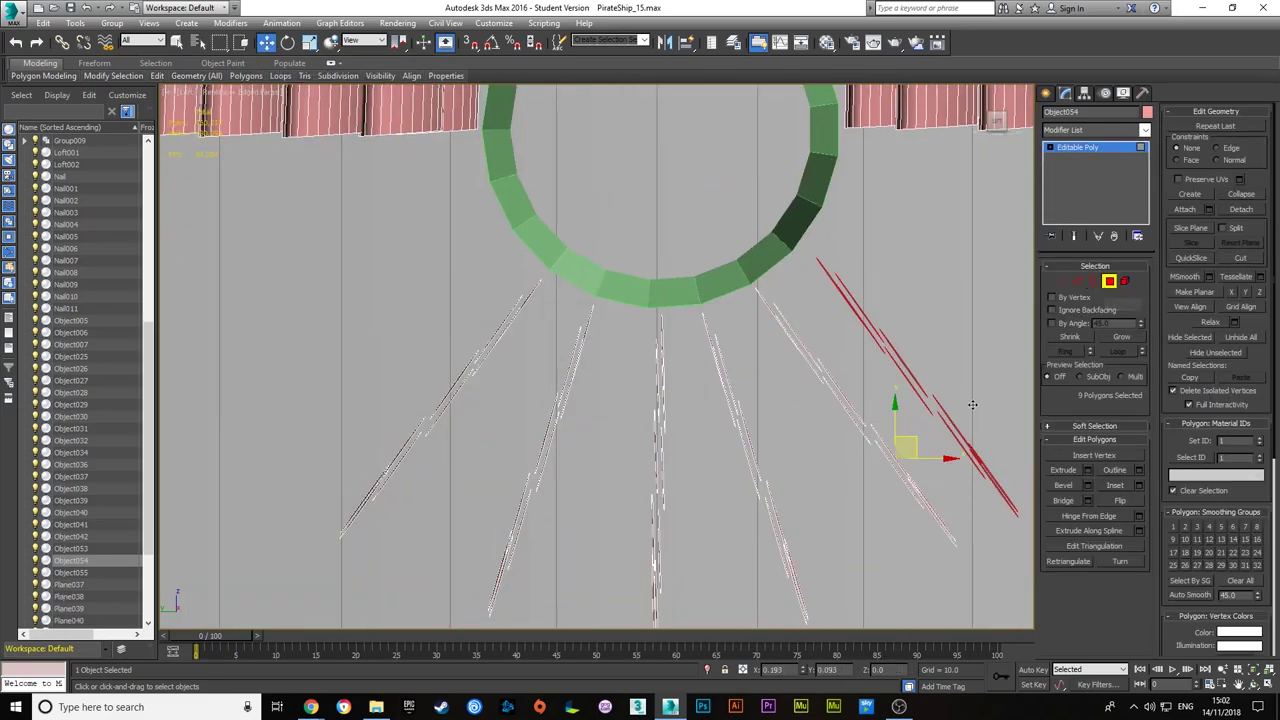
{"action": "key", "text": "e"}
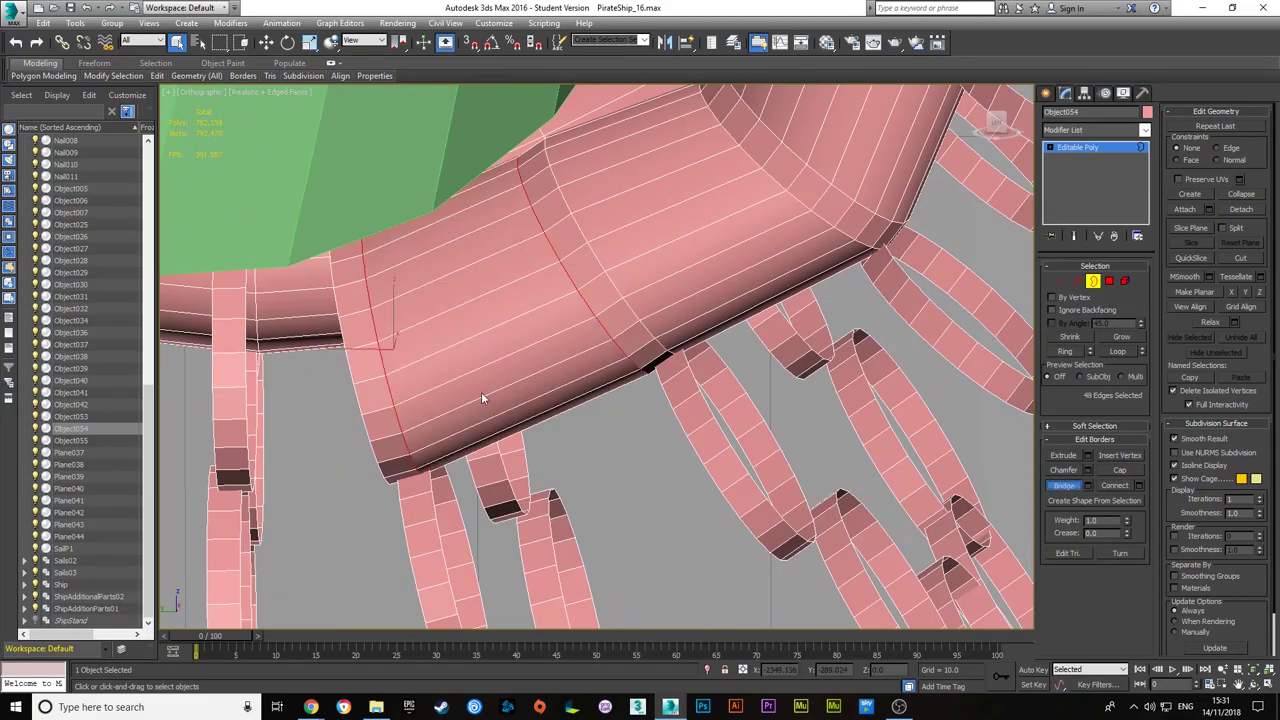
{"action": "middle_click_drag", "start_coordinate": [482, 398], "coordinate": [523, 432], "text": "alt"}
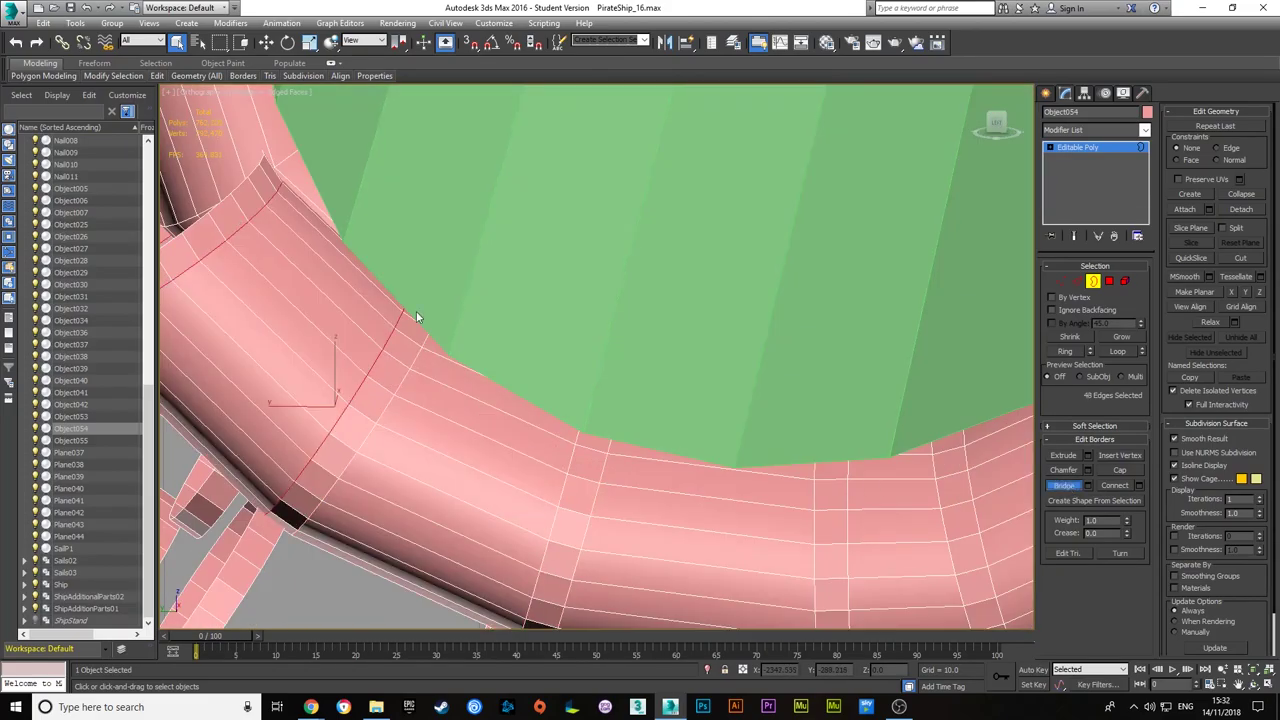
{"action": "middle_click_drag", "start_coordinate": [416, 317], "coordinate": [707, 378], "text": "alt"}
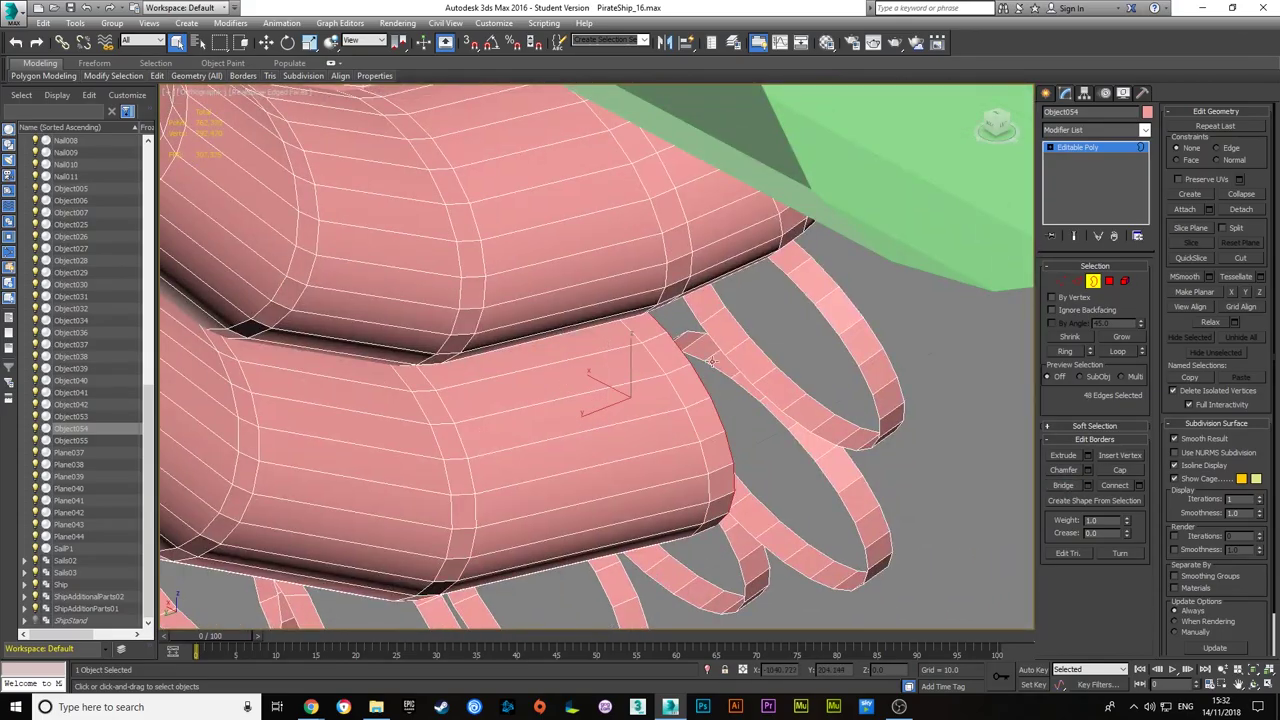
{"action": "mouse_move", "coordinate": [903, 383]}
{"action": "middle_mouse_down", "text": "alt"}
{"action": "mouse_move", "coordinate": [762, 375]}
{"action": "mouse_move", "coordinate": [938, 275]}
{"action": "mouse_move", "coordinate": [775, 407]}
{"action": "middle_mouse_up", "text": "alt"}
{"action": "middle_click_drag", "start_coordinate": [848, 305], "coordinate": [798, 510], "text": "alt"}
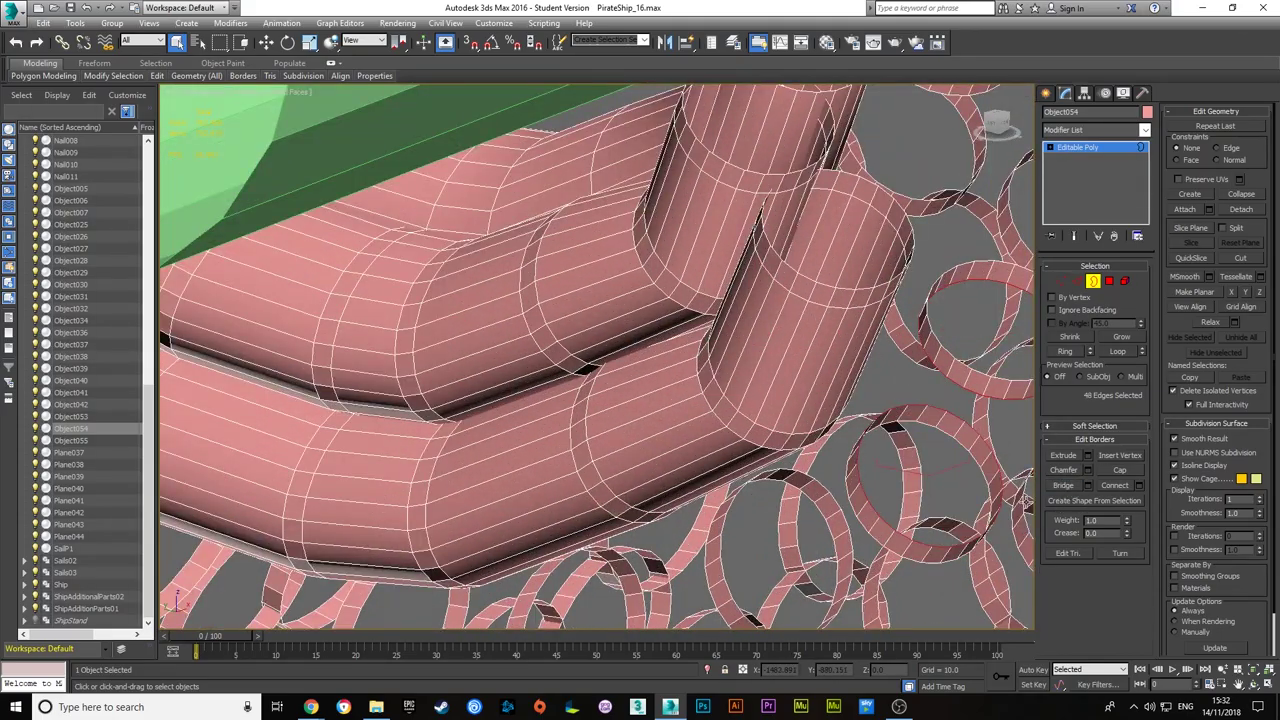
{"action": "mouse_move", "coordinate": [1025, 500]}
{"action": "middle_mouse_down", "text": "alt"}
{"action": "mouse_move", "coordinate": [1037, 442]}
{"action": "mouse_move", "coordinate": [429, 382]}
{"action": "mouse_move", "coordinate": [586, 445]}
{"action": "middle_mouse_up", "text": "alt"}
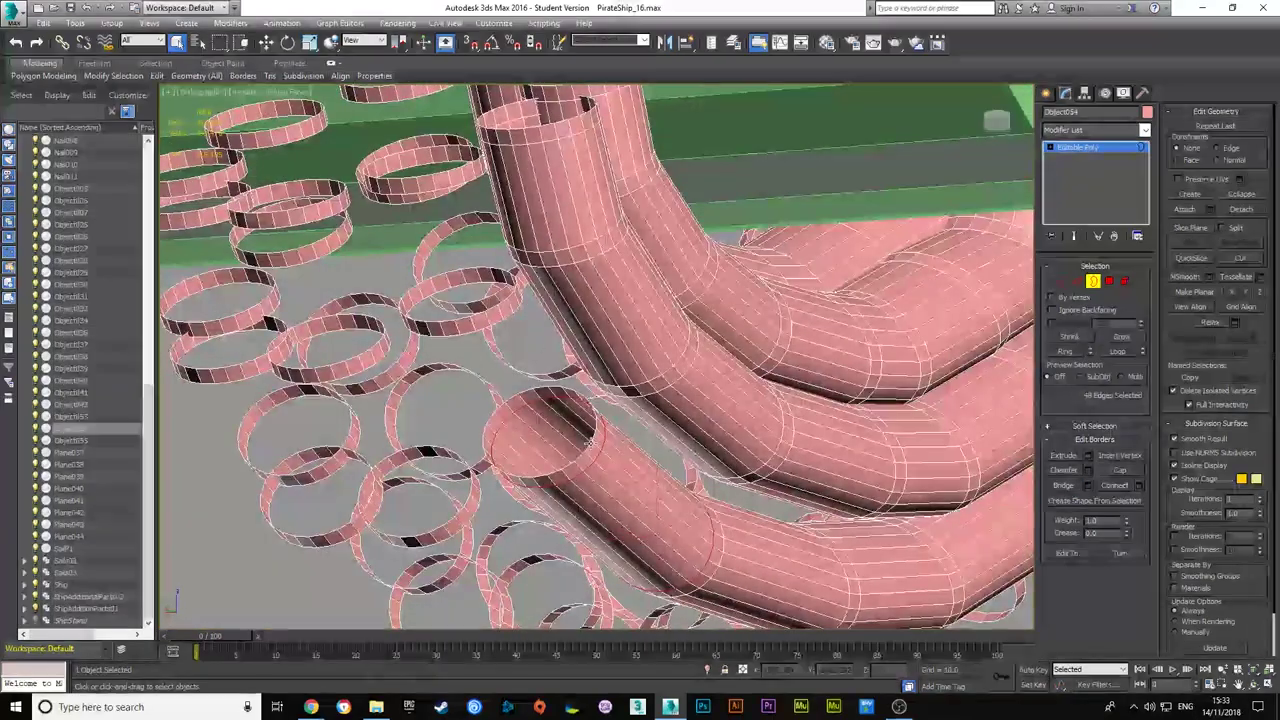
{"action": "middle_click_drag", "start_coordinate": [492, 336], "coordinate": [388, 342], "text": "alt"}
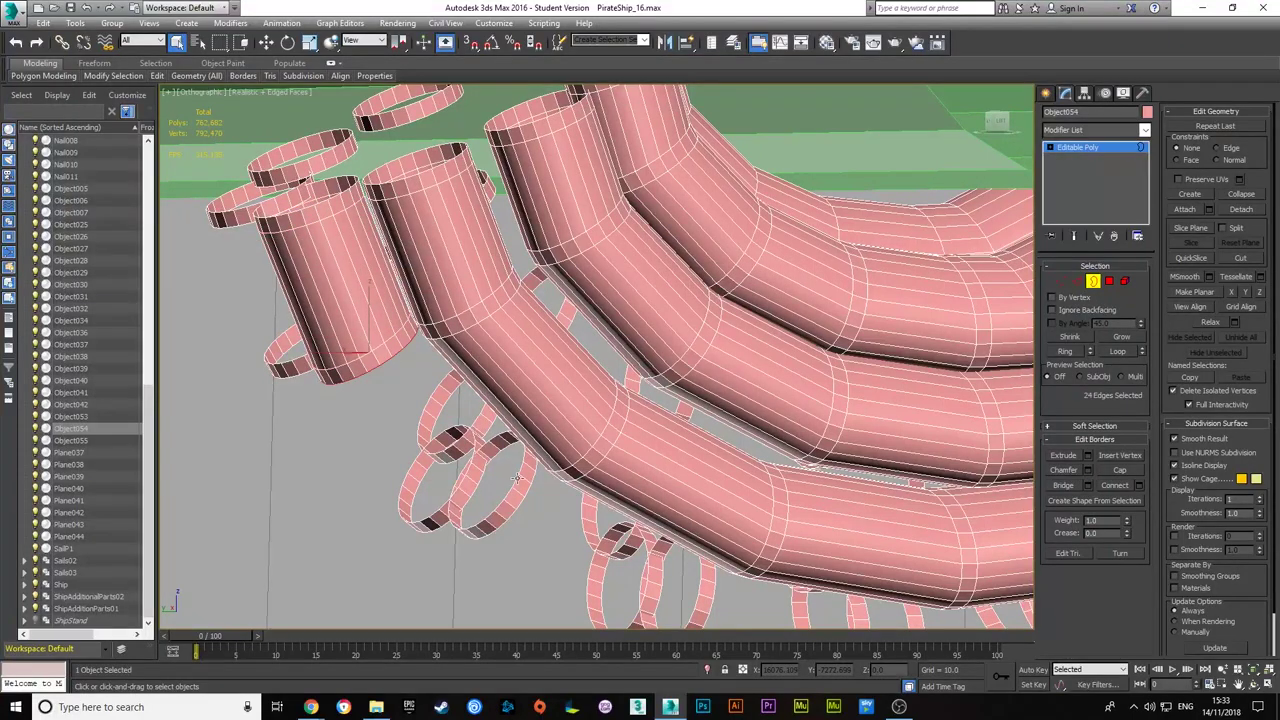
{"action": "middle_click_drag", "start_coordinate": [517, 478], "coordinate": [428, 386], "text": "alt"}
{"action": "middle_click_drag", "start_coordinate": [525, 440], "coordinate": [1106, 415], "text": "alt"}
{"action": "double_click", "coordinate": [828, 218], "text": "ctrl"}
{"action": "middle_click_drag", "start_coordinate": [828, 218], "coordinate": [627, 226], "text": "alt"}
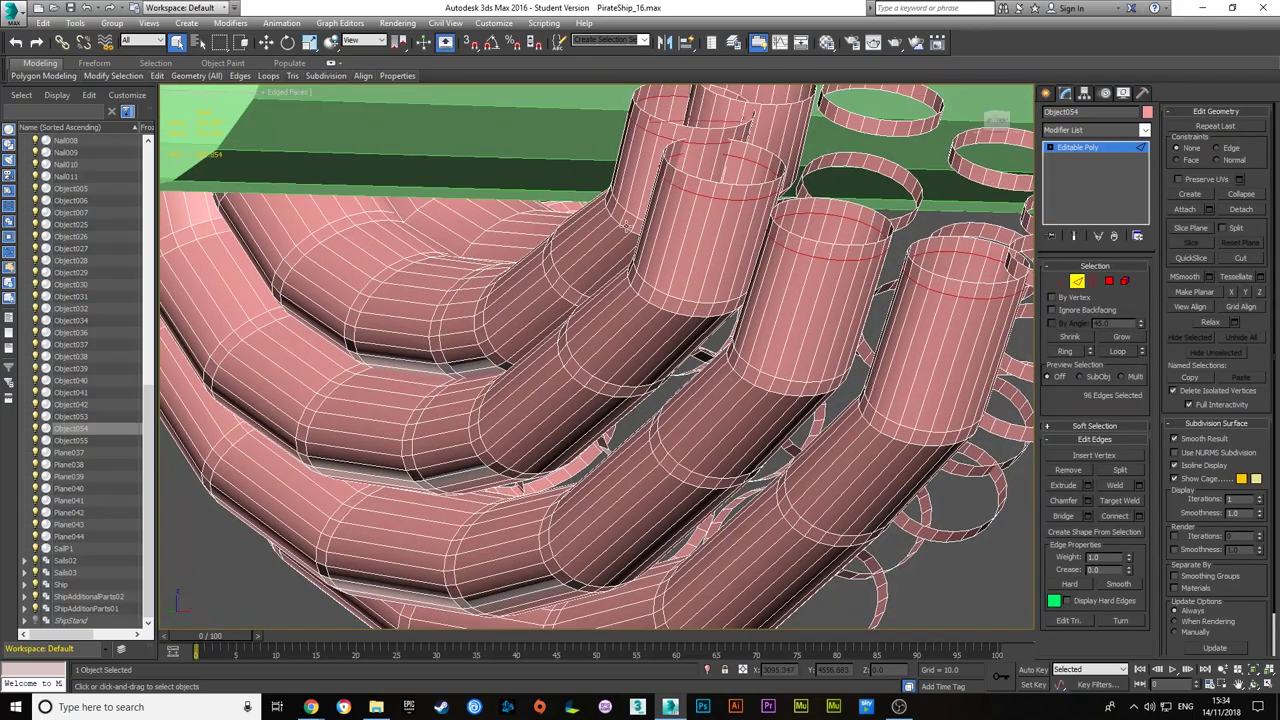
{"action": "double_click", "coordinate": [744, 384], "text": "ctrl"}
{"action": "middle_click_drag", "start_coordinate": [744, 384], "coordinate": [779, 386], "text": "alt"}
{"action": "double_click", "coordinate": [659, 314], "text": "ctrl"}
{"action": "middle_click_drag", "start_coordinate": [659, 314], "coordinate": [511, 246], "text": "alt"}
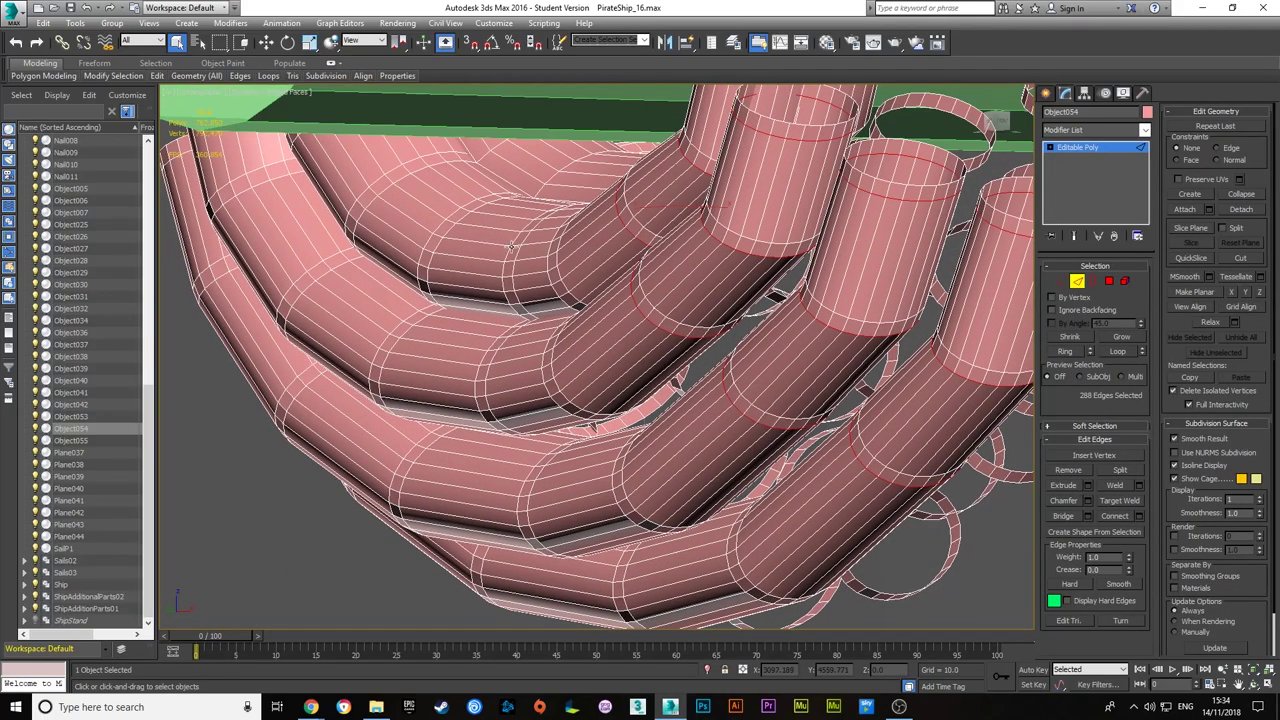
{"action": "double_click", "coordinate": [508, 331], "text": "ctrl"}
{"action": "mouse_move", "coordinate": [508, 331]}
{"action": "middle_mouse_down", "text": "alt"}
{"action": "mouse_move", "coordinate": [529, 371]}
{"action": "mouse_move", "coordinate": [481, 370]}
{"action": "middle_mouse_up", "text": "alt"}
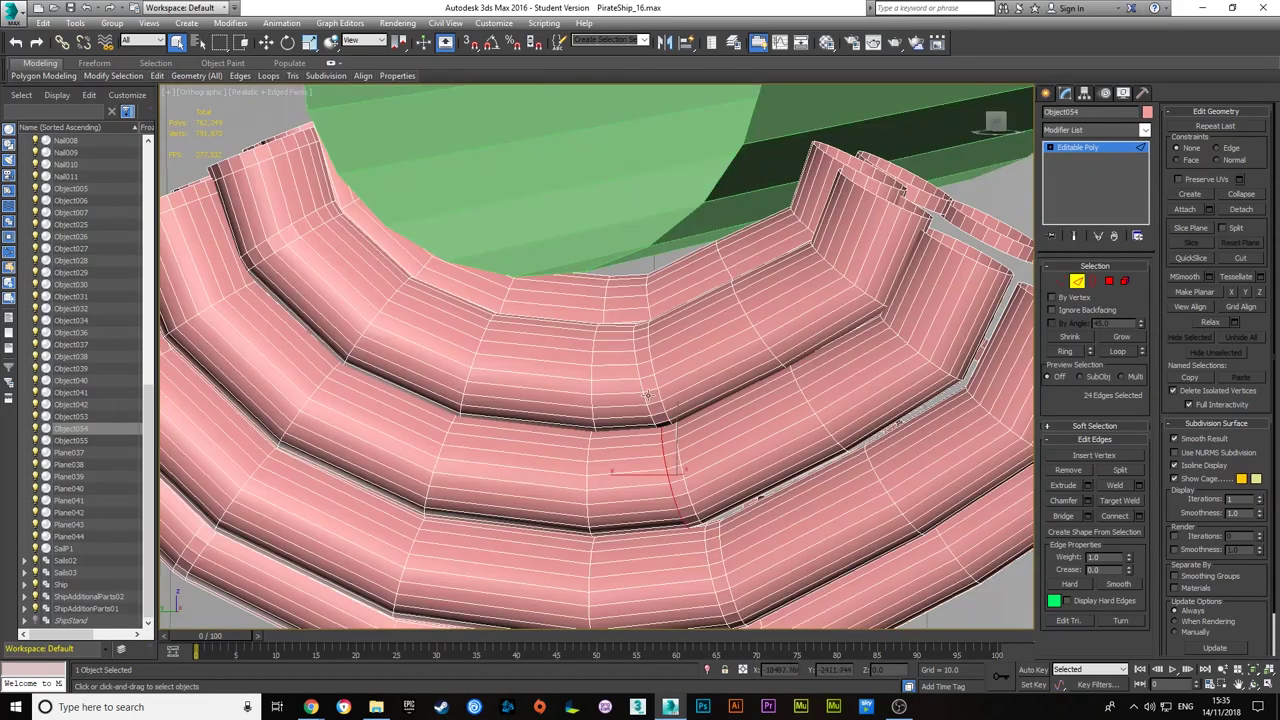
{"action": "double_click", "coordinate": [648, 395], "text": "ctrl"}
{"action": "middle_click_drag", "start_coordinate": [648, 395], "coordinate": [721, 414], "text": "alt"}
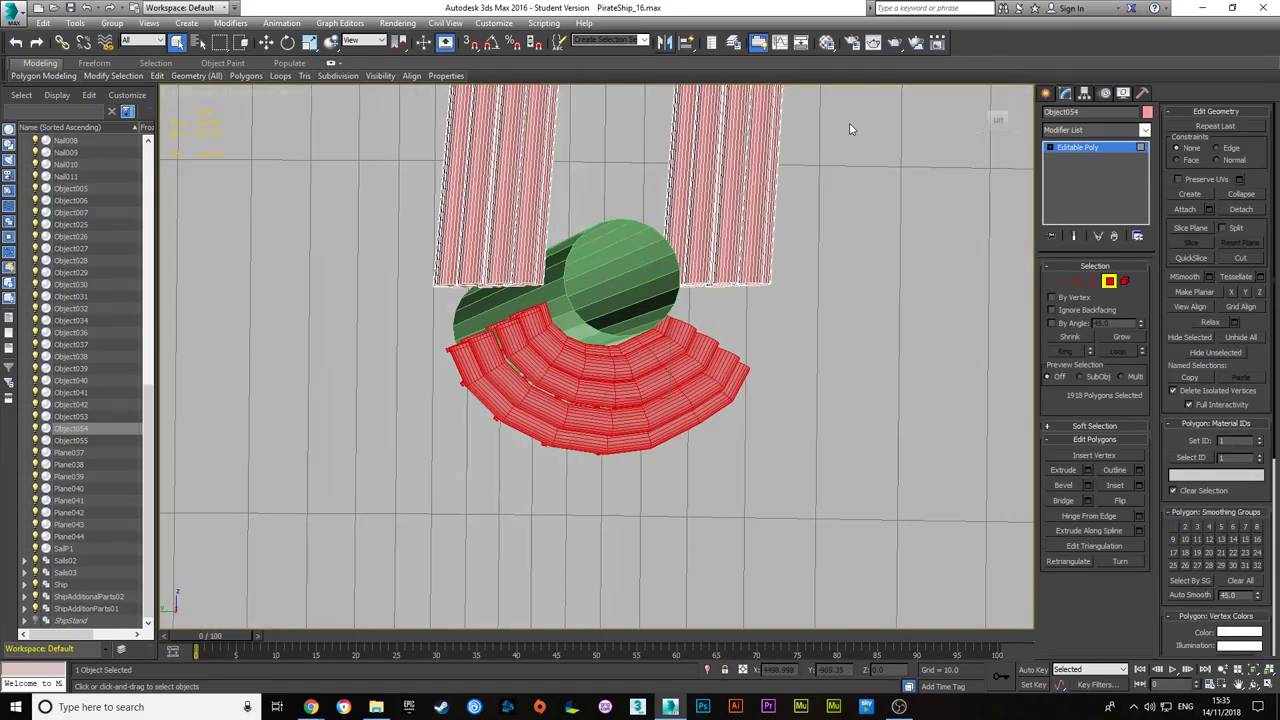
{"action": "left_click", "coordinate": [1085, 177]}
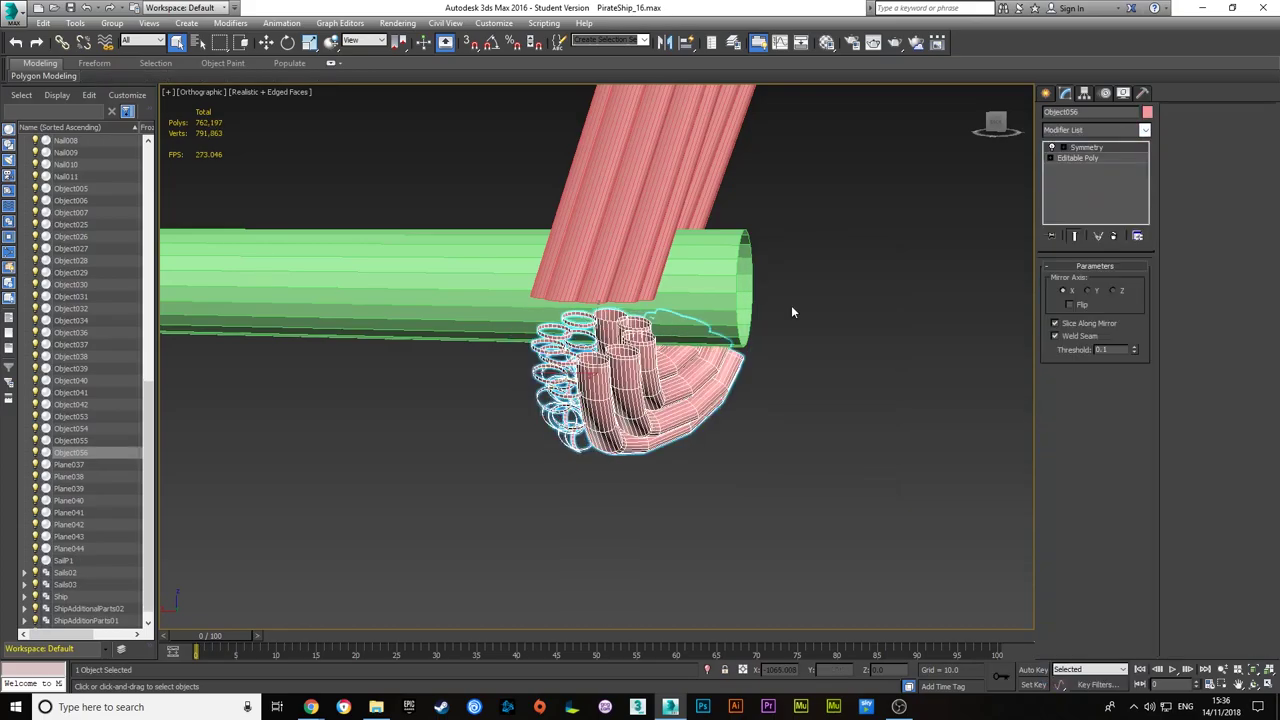
- Mirror the rope coil across the X axis as a copy
{"action": "left_click", "coordinate": [1065, 291]}
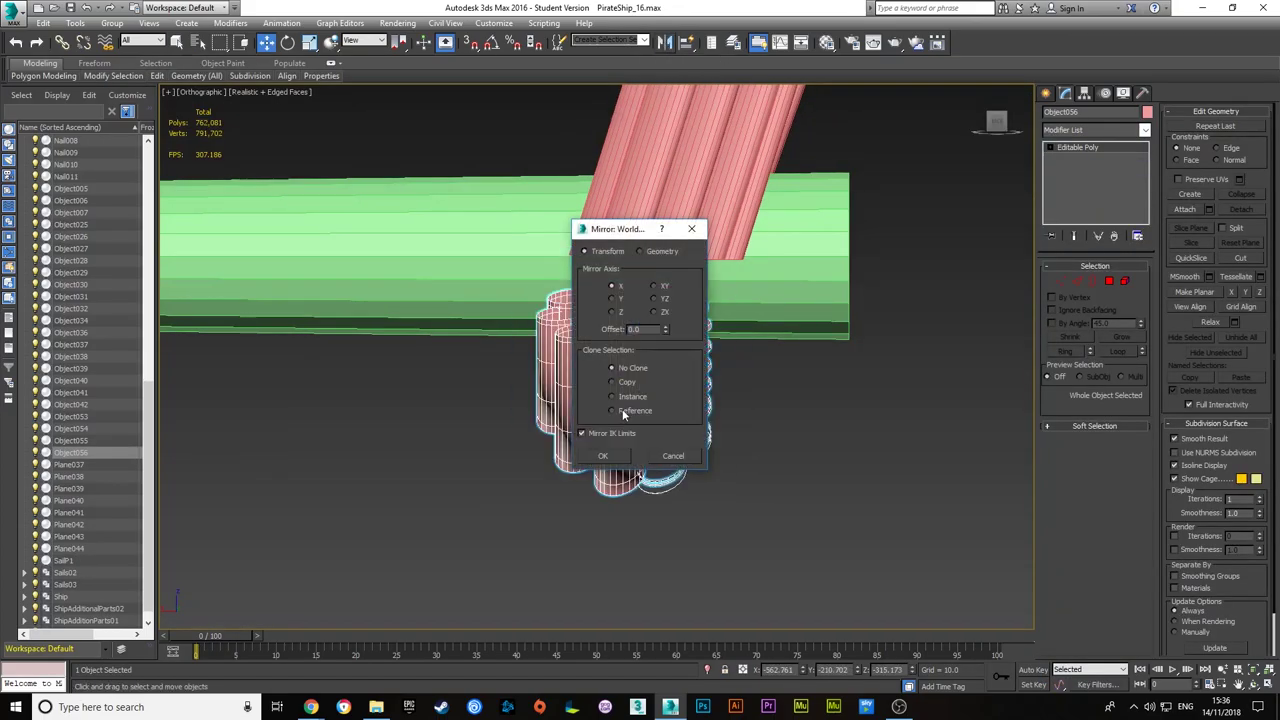
{"action": "left_click", "coordinate": [623, 414]}
{"action": "key", "text": "Return"}
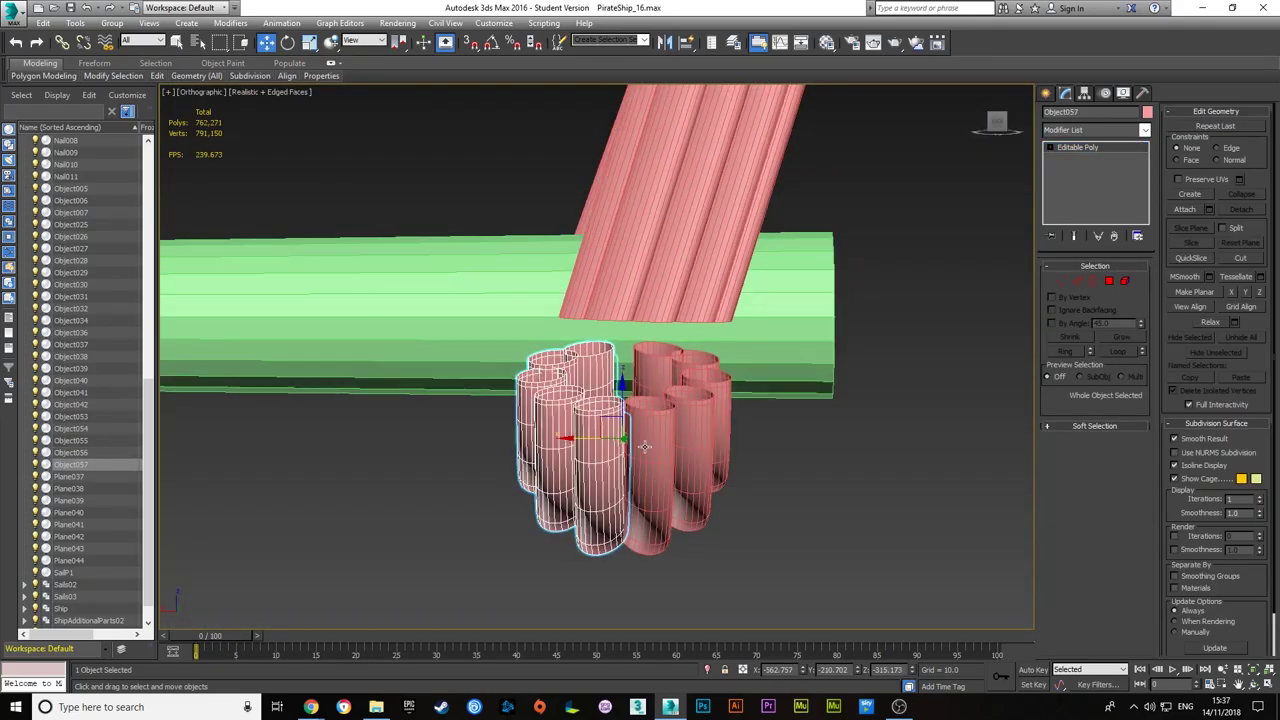
- Rotate the mirrored tubes with the spar running horizontally, and select a whole bent tube
{"action": "key", "text": "e"}
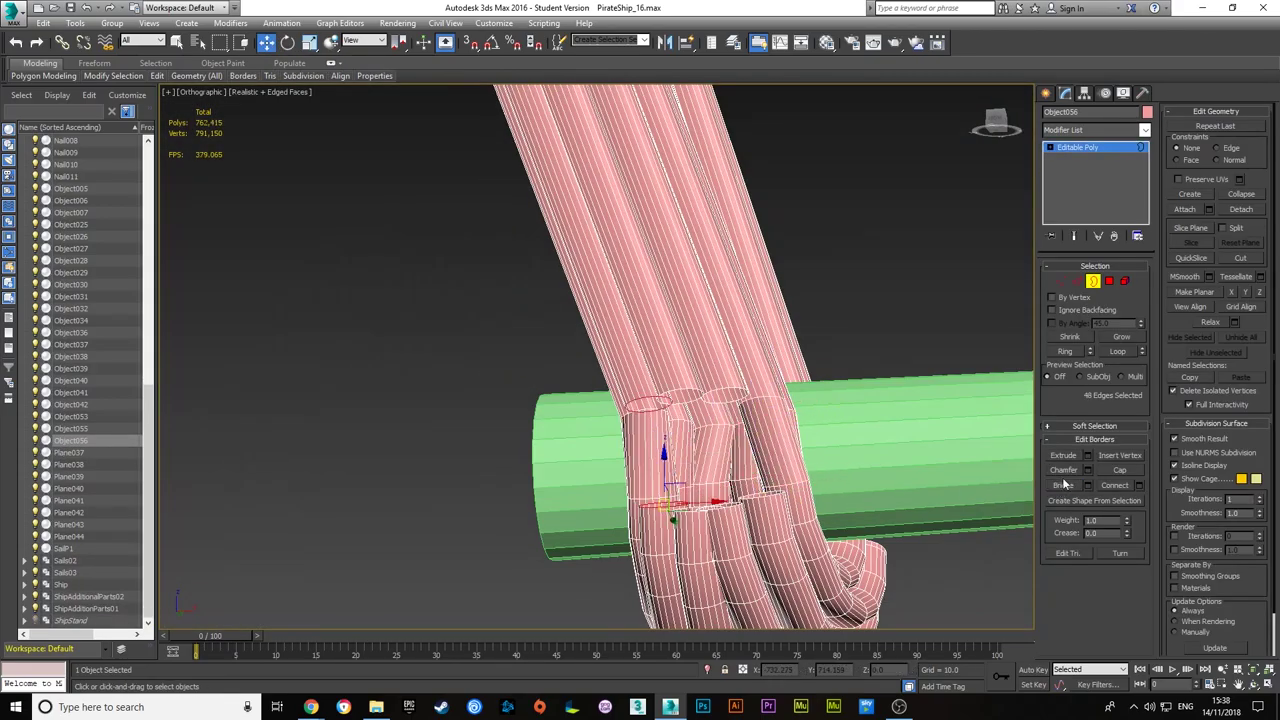
{"action": "middle_click_drag", "start_coordinate": [800, 540], "coordinate": [971, 483], "text": "alt"}
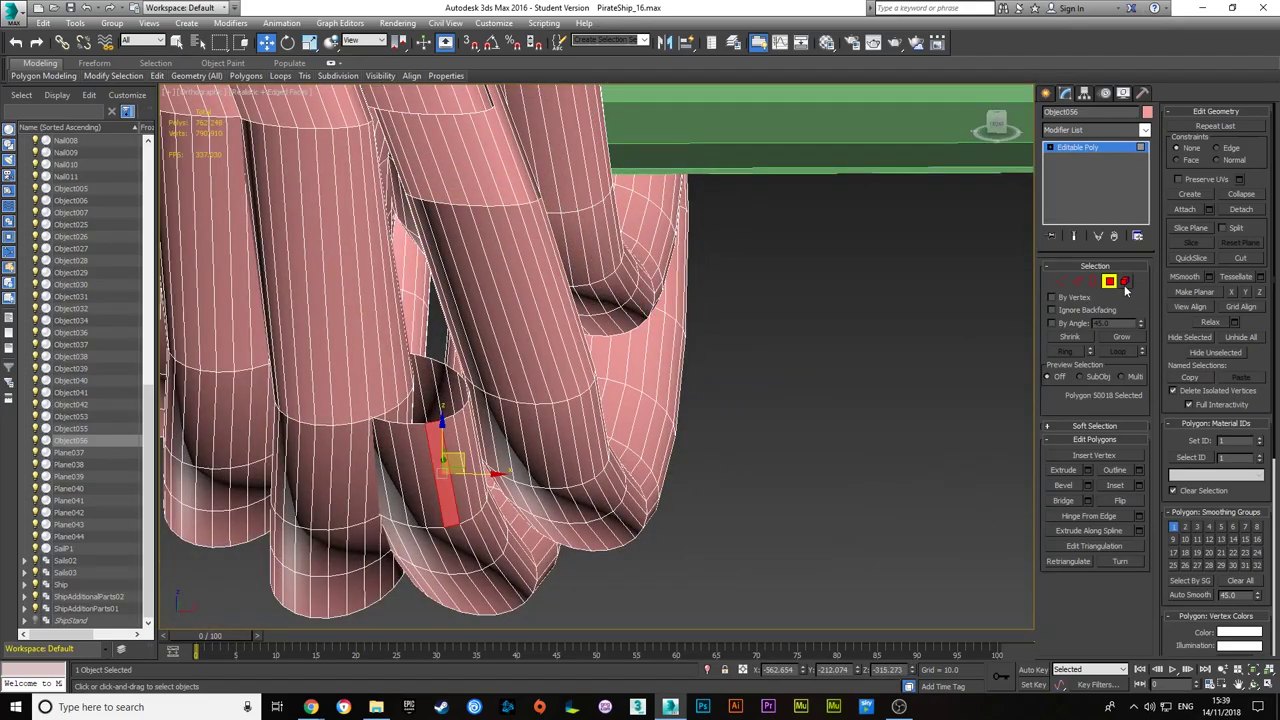
{"action": "left_click", "coordinate": [1124, 283]}
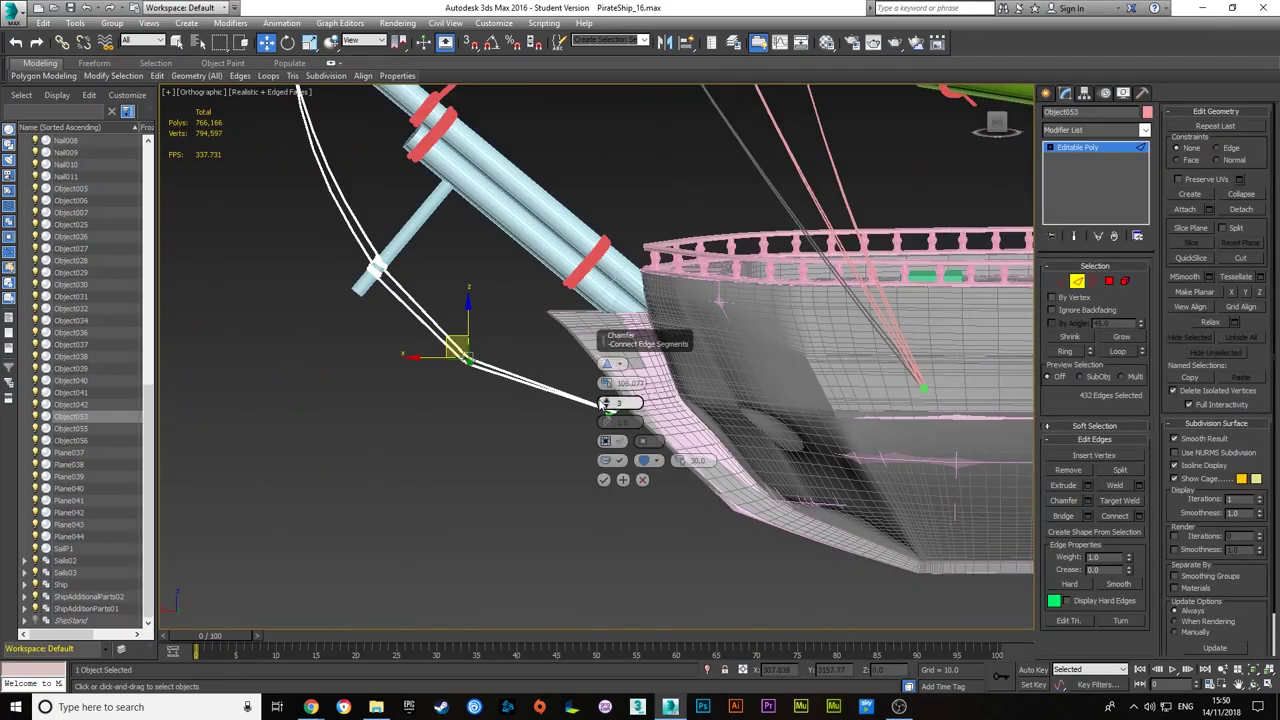
- Select the grey rope at the bow and orbit to an angled view of the ropes and mast
{"action": "scroll", "coordinate": [403, 486], "scroll_direction": "down", "scroll_amount": 5}
{"action": "scroll", "coordinate": [433, 441], "scroll_direction": "up", "scroll_amount": 3}
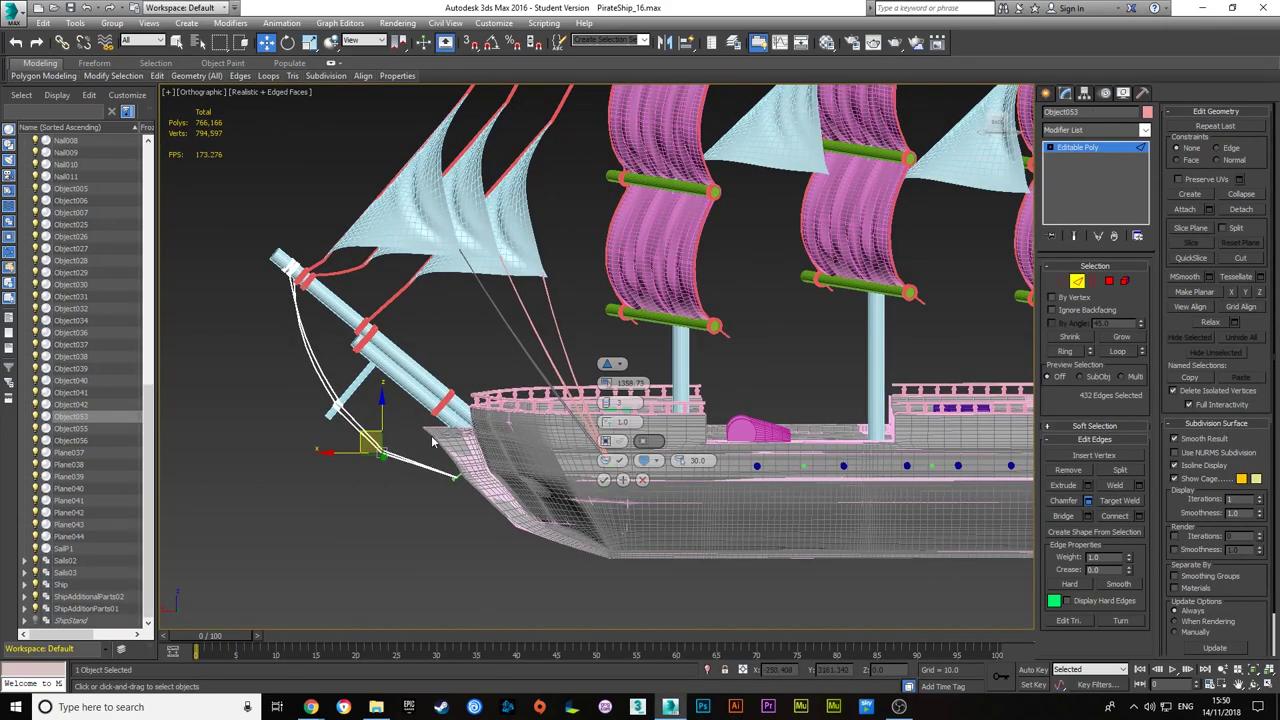
{"action": "scroll", "coordinate": [540, 350], "scroll_direction": "up", "scroll_amount": 10}
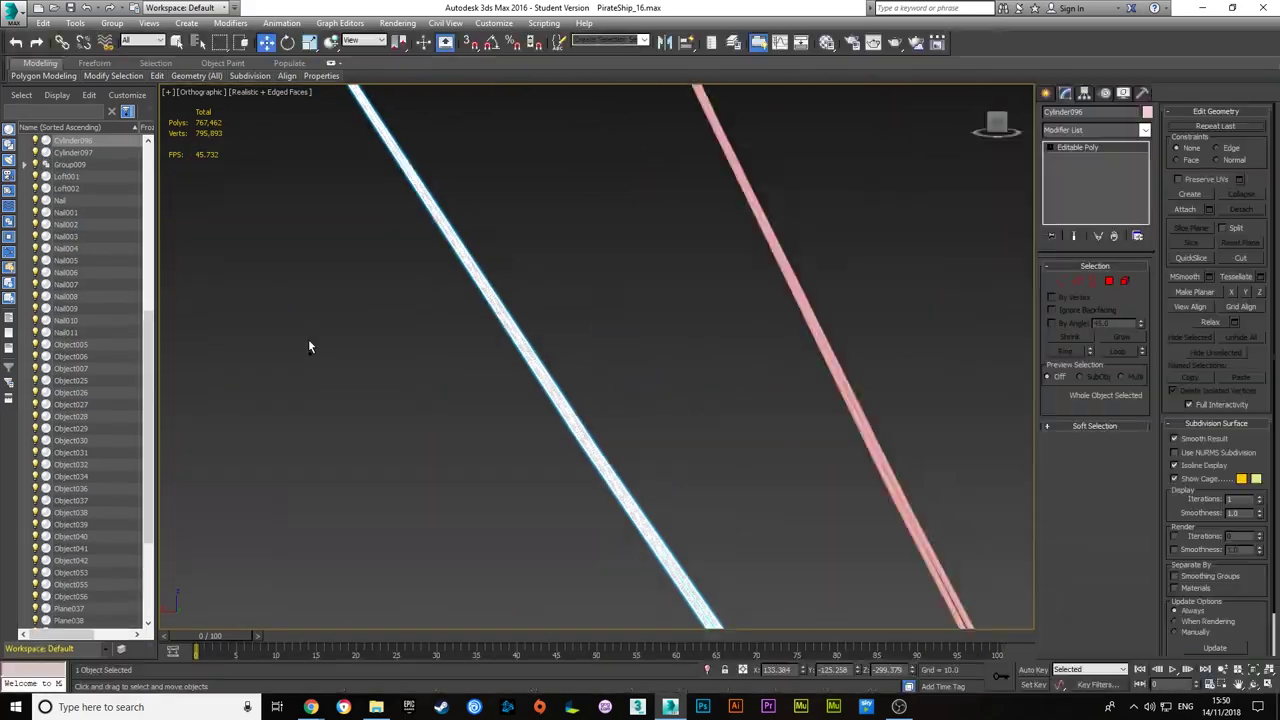
{"action": "left_click_drag", "start_coordinate": [486, 343], "coordinate": [566, 344]}
{"action": "scroll", "coordinate": [566, 344], "scroll_direction": "down", "scroll_amount": 8}
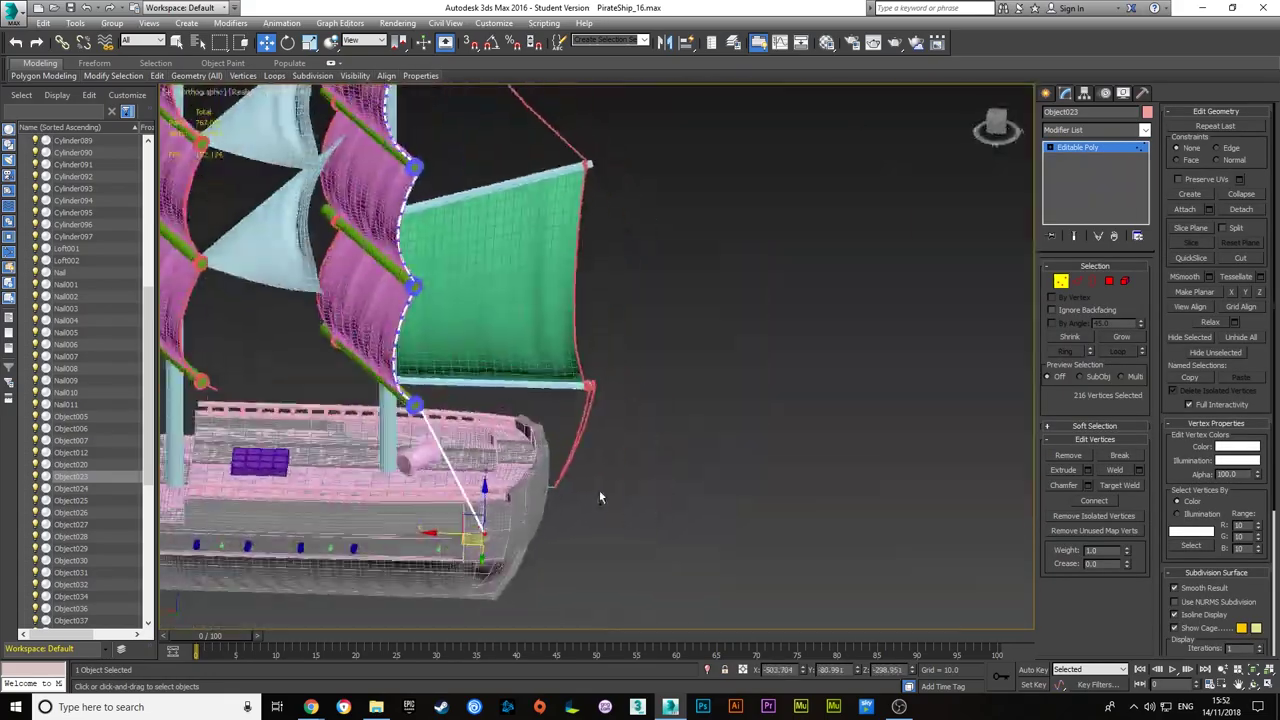
{"action": "scroll", "coordinate": [627, 430], "scroll_direction": "up", "scroll_amount": 5}
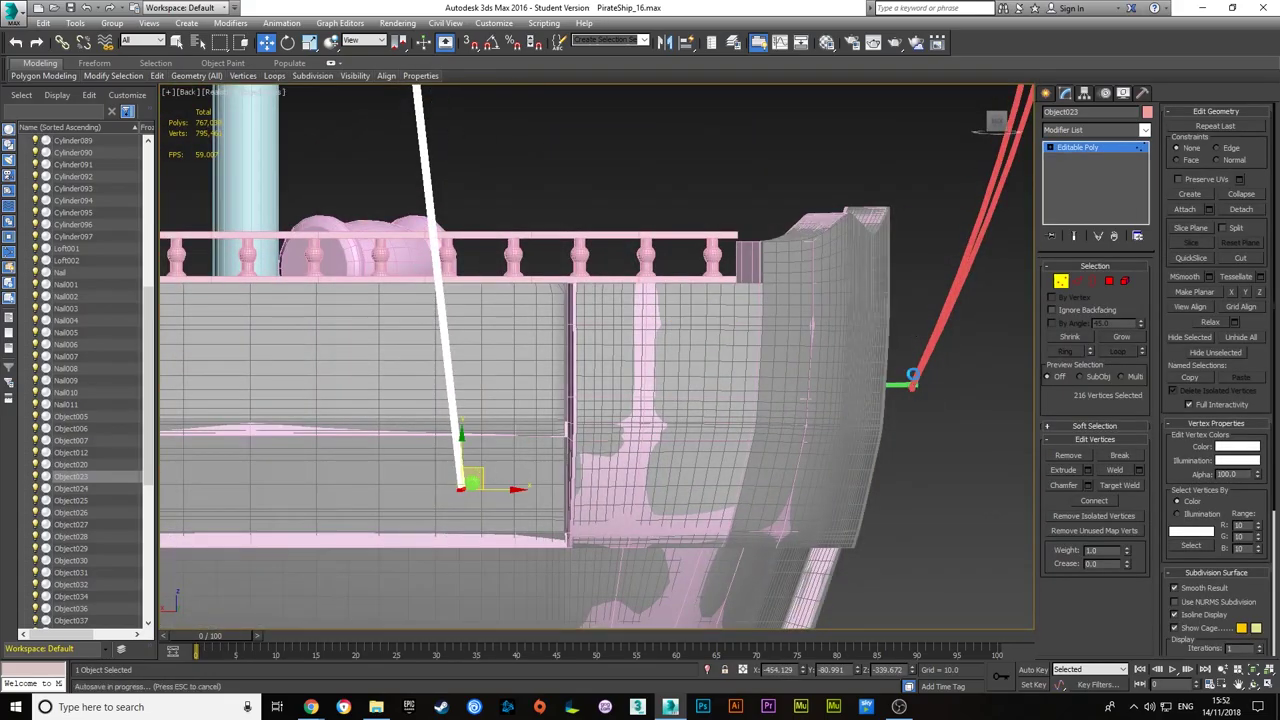
{"action": "scroll", "coordinate": [470, 490], "scroll_direction": "up", "scroll_amount": 3}
{"action": "mouse_move", "coordinate": [470, 490]}
{"action": "middle_mouse_down", "text": "alt"}
{"action": "mouse_move", "coordinate": [470, 510]}
{"action": "mouse_move", "coordinate": [483, 510]}
{"action": "middle_mouse_up", "text": "alt"}
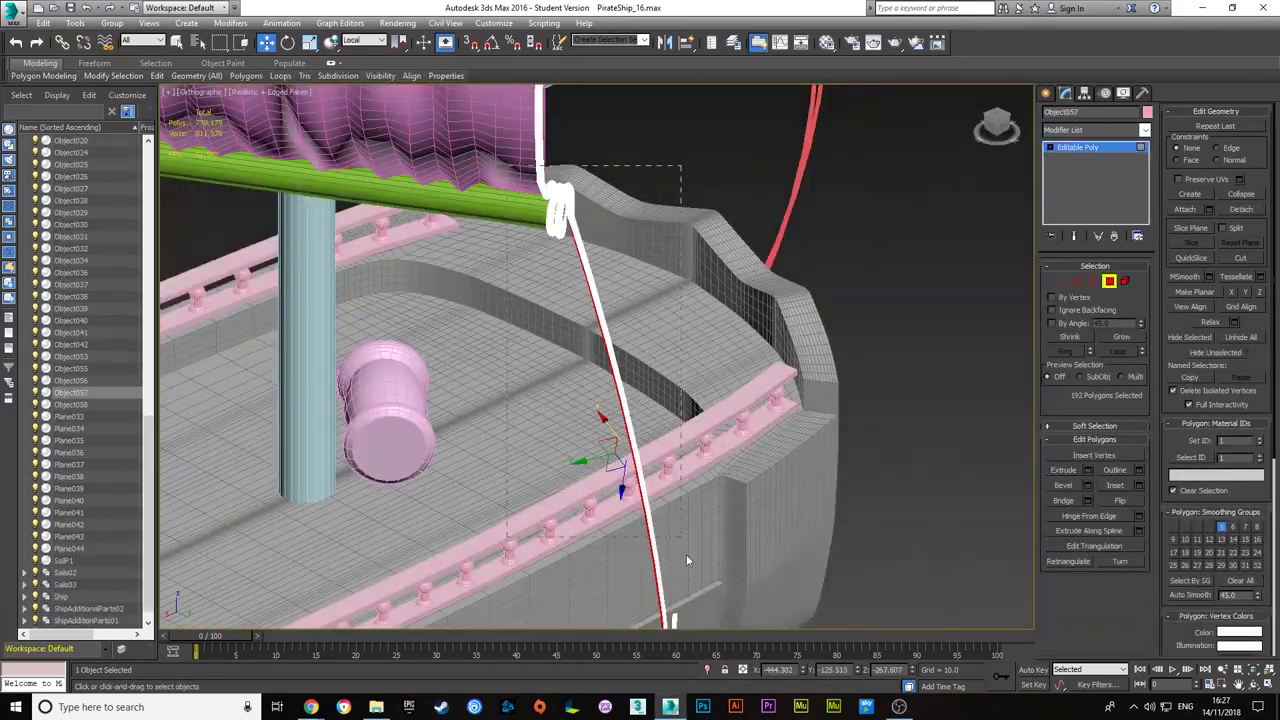
- Select the entire rope and frame the ring at its top end
{"action": "key", "text": "ctrl+a"}
{"action": "key", "text": "z"}
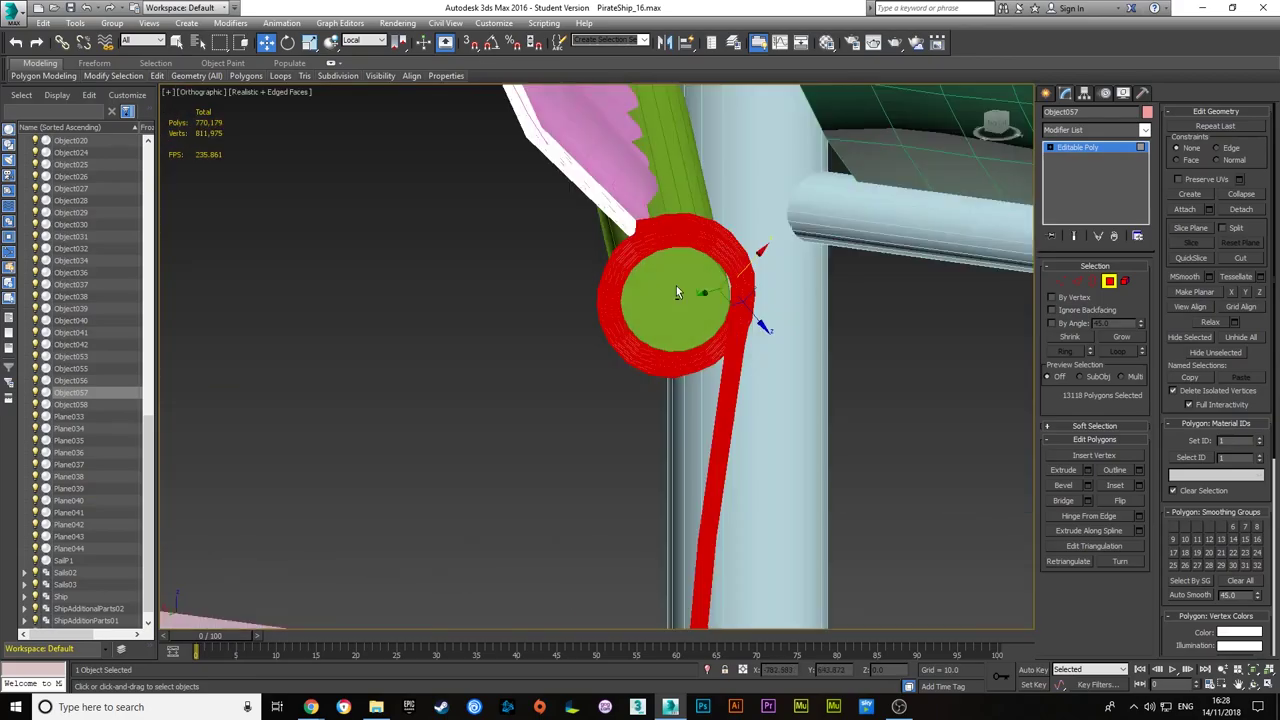
{"action": "middle_click_drag", "start_coordinate": [676, 292], "coordinate": [712, 311], "text": "alt"}
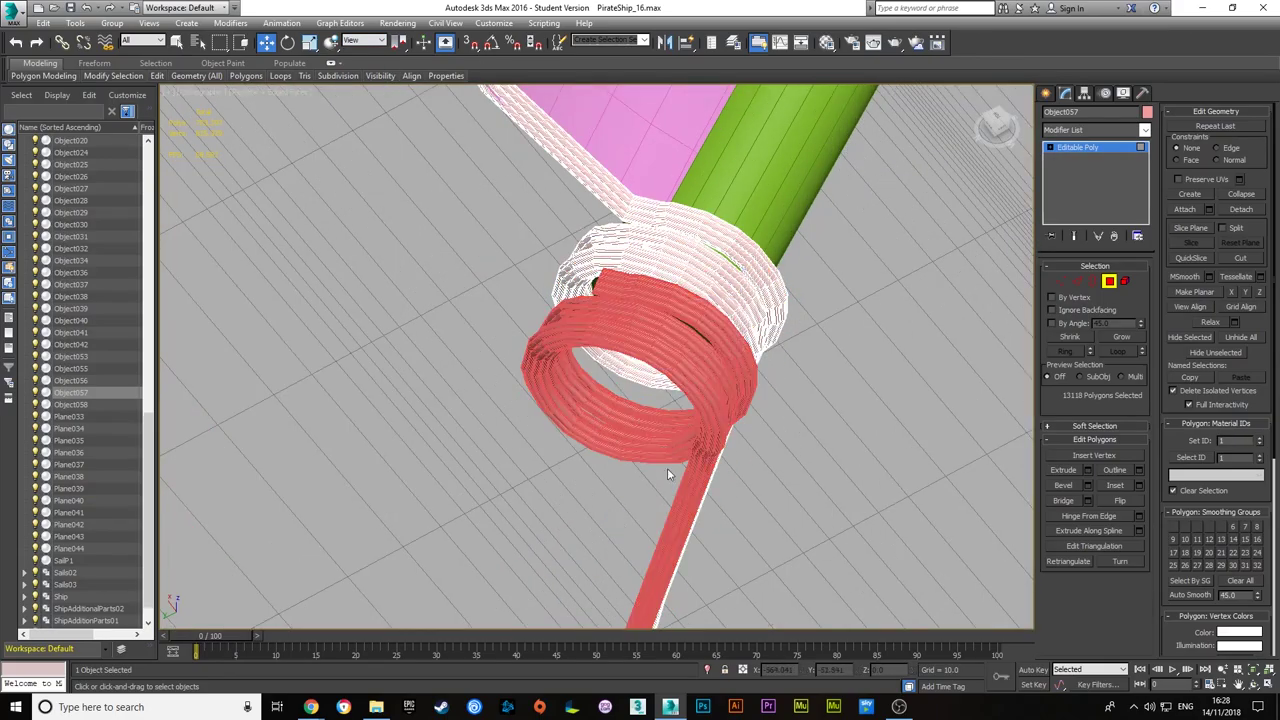
{"action": "middle_click_drag", "start_coordinate": [667, 468], "coordinate": [600, 400], "text": "alt"}
- Select edges on rope Object059 and frame both of its ends in close-up
{"action": "left_click", "coordinate": [600, 370]}
{"action": "key", "text": "2"}
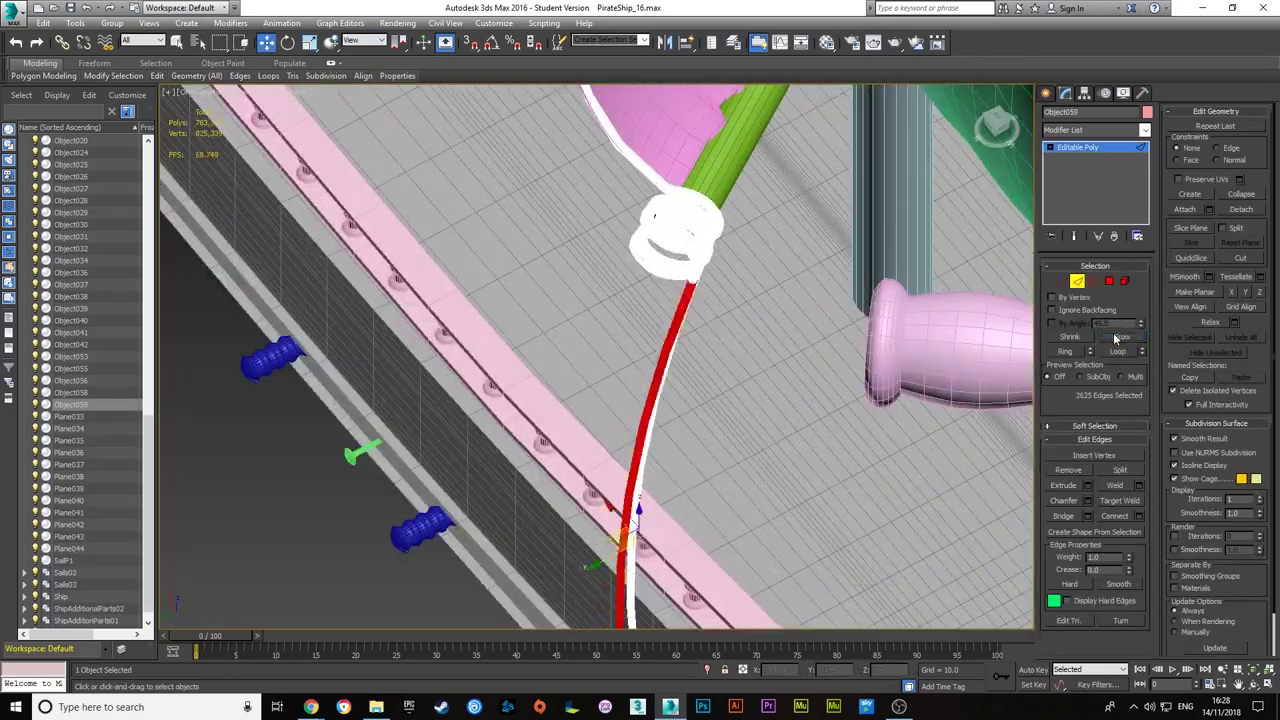
{"action": "middle_click_drag", "start_coordinate": [667, 375], "coordinate": [637, 318], "text": "alt"}
{"action": "key", "text": "z"}
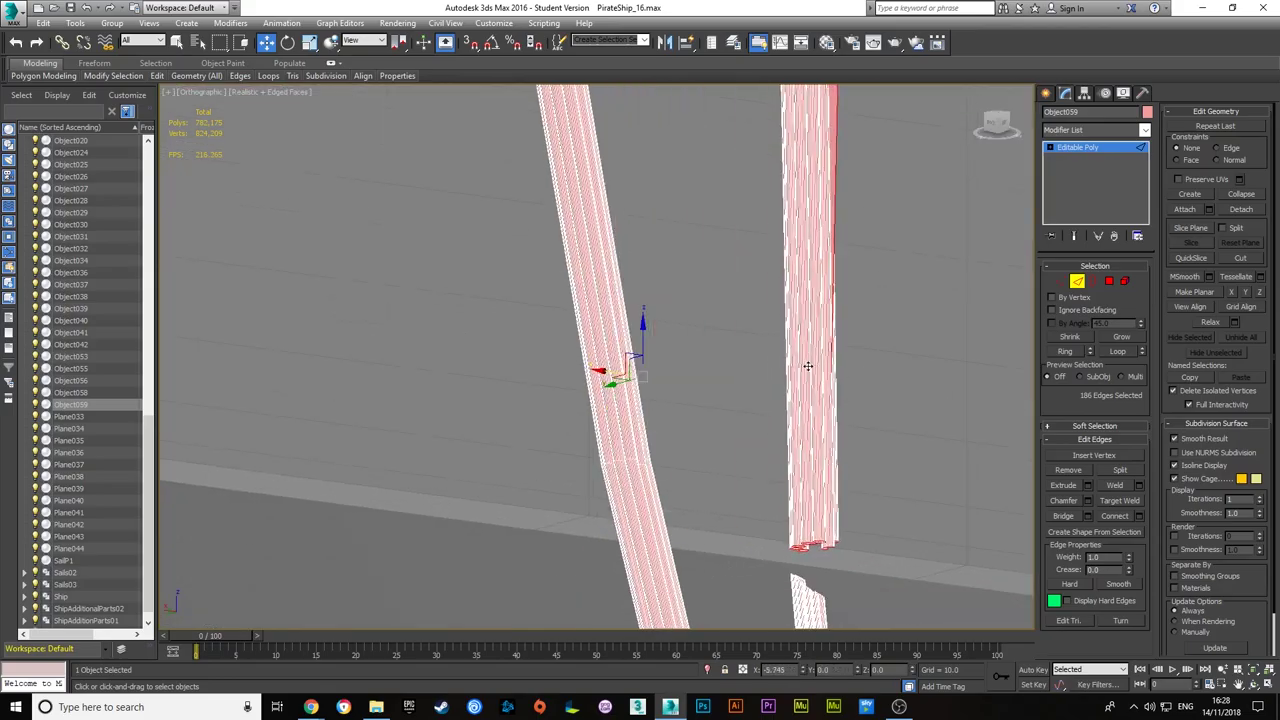
{"action": "key", "text": "shift+z"}
{"action": "middle_click_drag", "start_coordinate": [590, 492], "coordinate": [640, 470], "text": "alt"}
{"action": "key", "text": "z"}
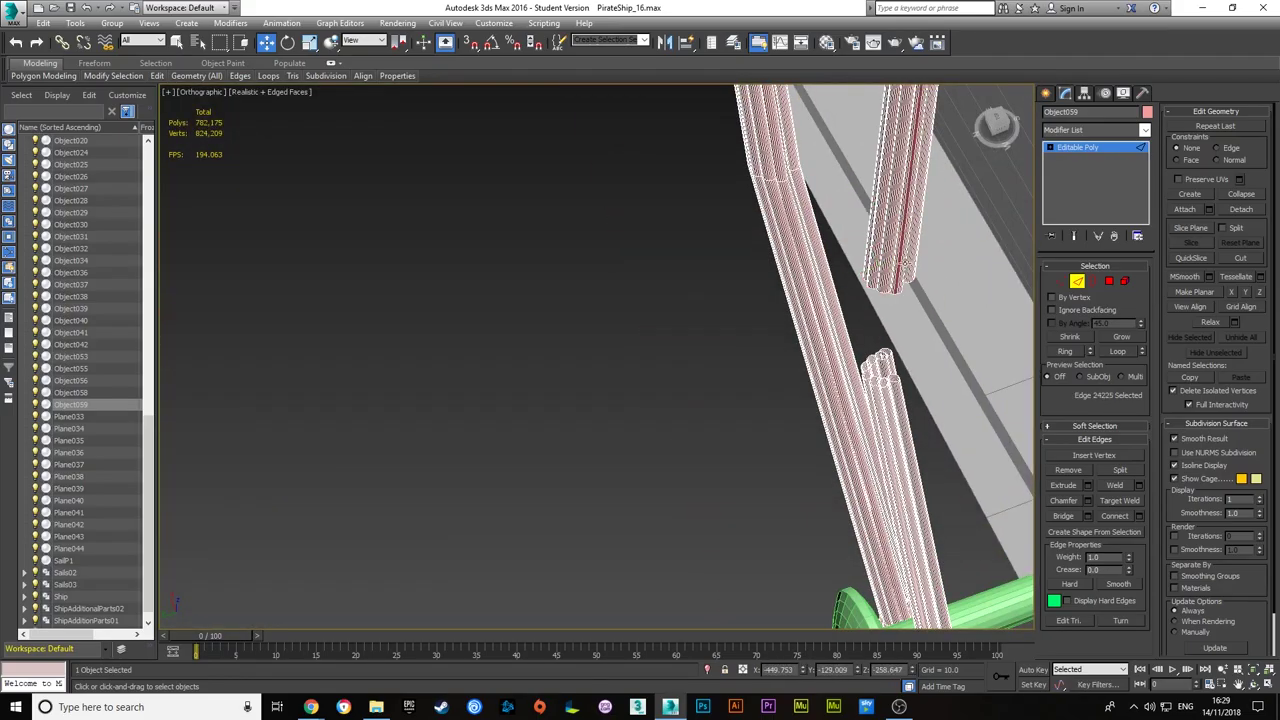
{"action": "key", "text": "shift+z"}
{"action": "key", "text": "z"}
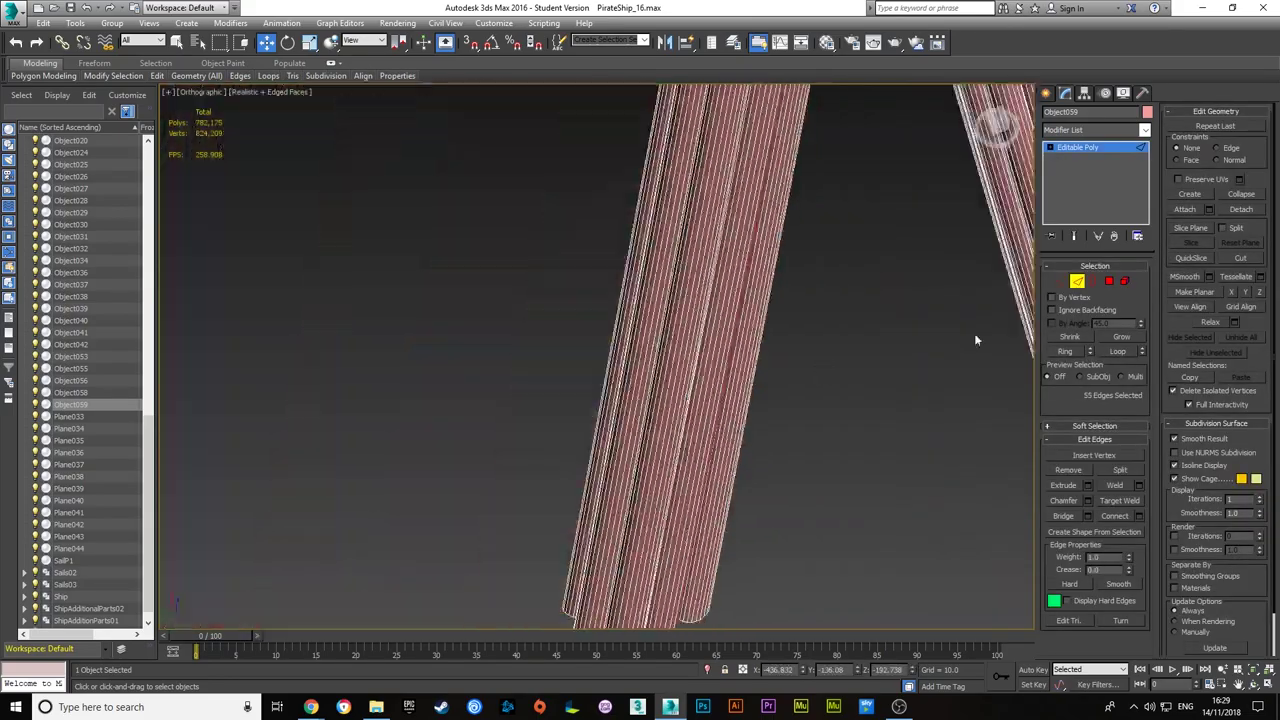
{"action": "scroll", "coordinate": [976, 340], "scroll_direction": "down", "scroll_amount": 3}
{"action": "key", "text": "shift+z"}
{"action": "scroll", "coordinate": [775, 465], "scroll_direction": "down", "scroll_amount": 2}
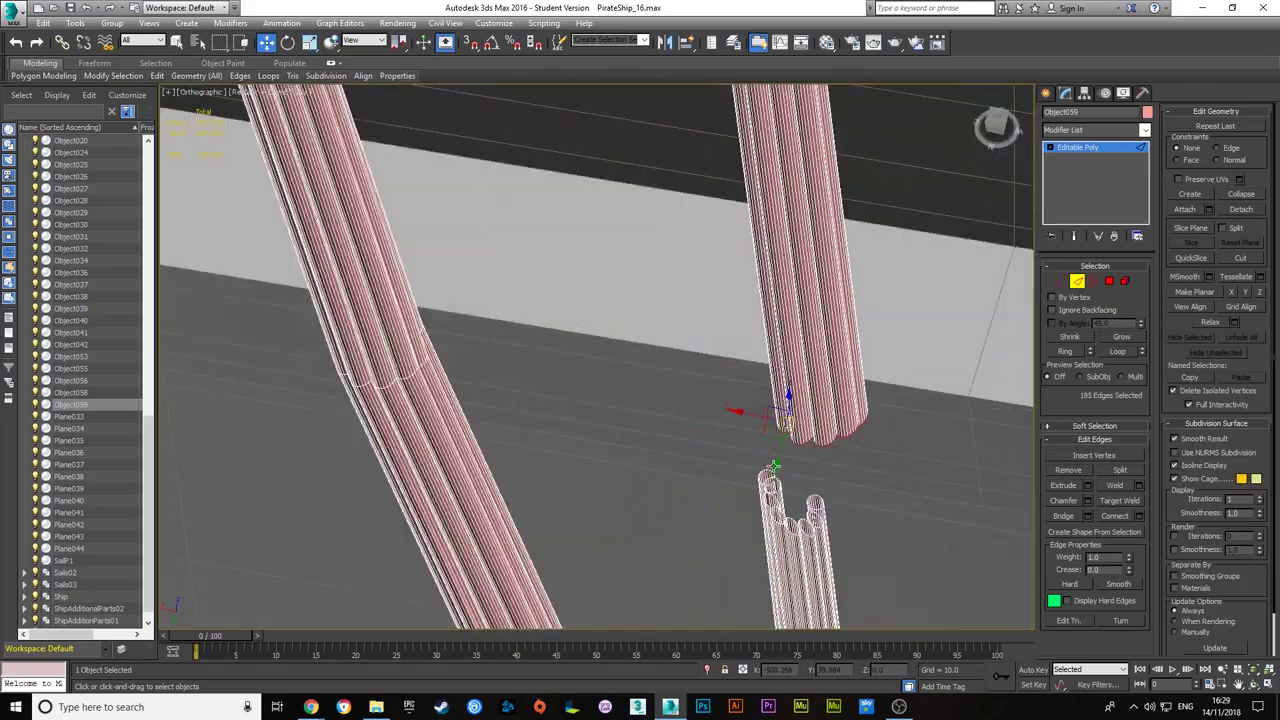
- Bridge the two open rope ends together and inspect the join
{"action": "key", "text": "3"}
{"action": "left_click", "coordinate": [1063, 485]}
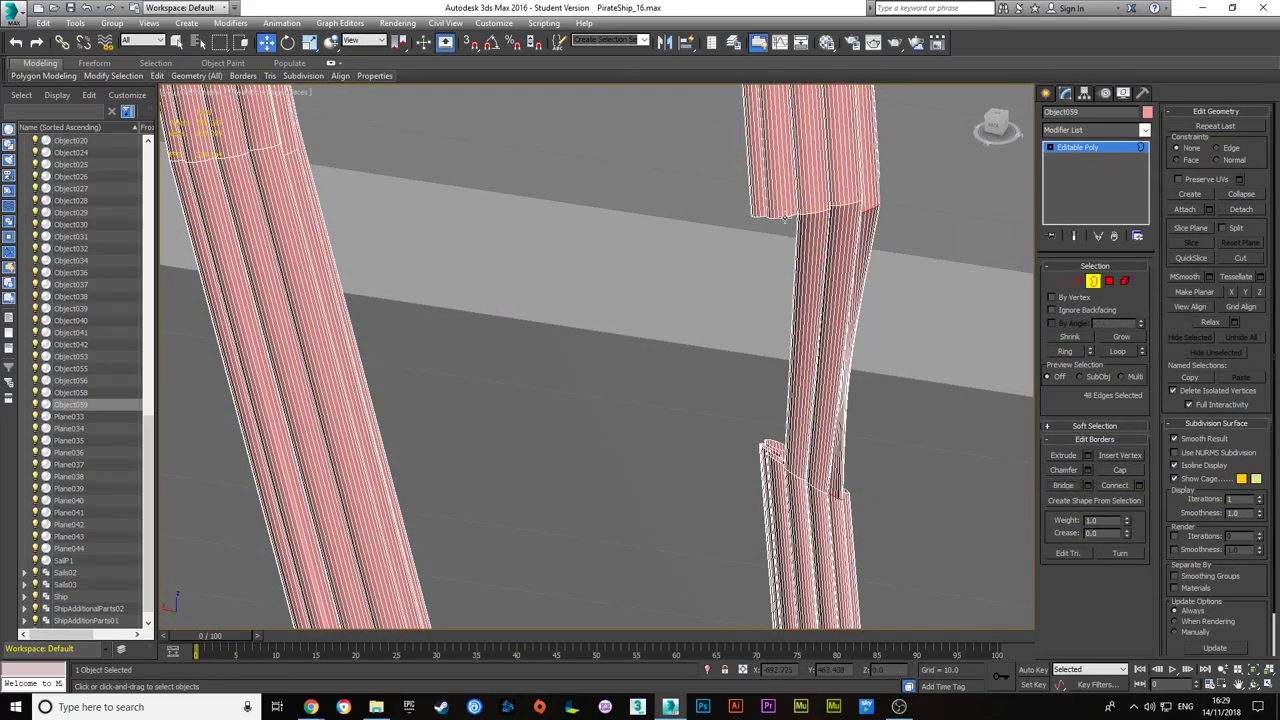
{"action": "mouse_move", "coordinate": [783, 219]}
{"action": "middle_mouse_down", "text": "alt"}
{"action": "mouse_move", "coordinate": [917, 397]}
{"action": "mouse_move", "coordinate": [690, 375]}
{"action": "middle_mouse_up", "text": "alt"}
- Select and extend the edges running across the bridged rope join
{"action": "key", "text": "2"}
{"action": "left_click", "coordinate": [657, 267]}
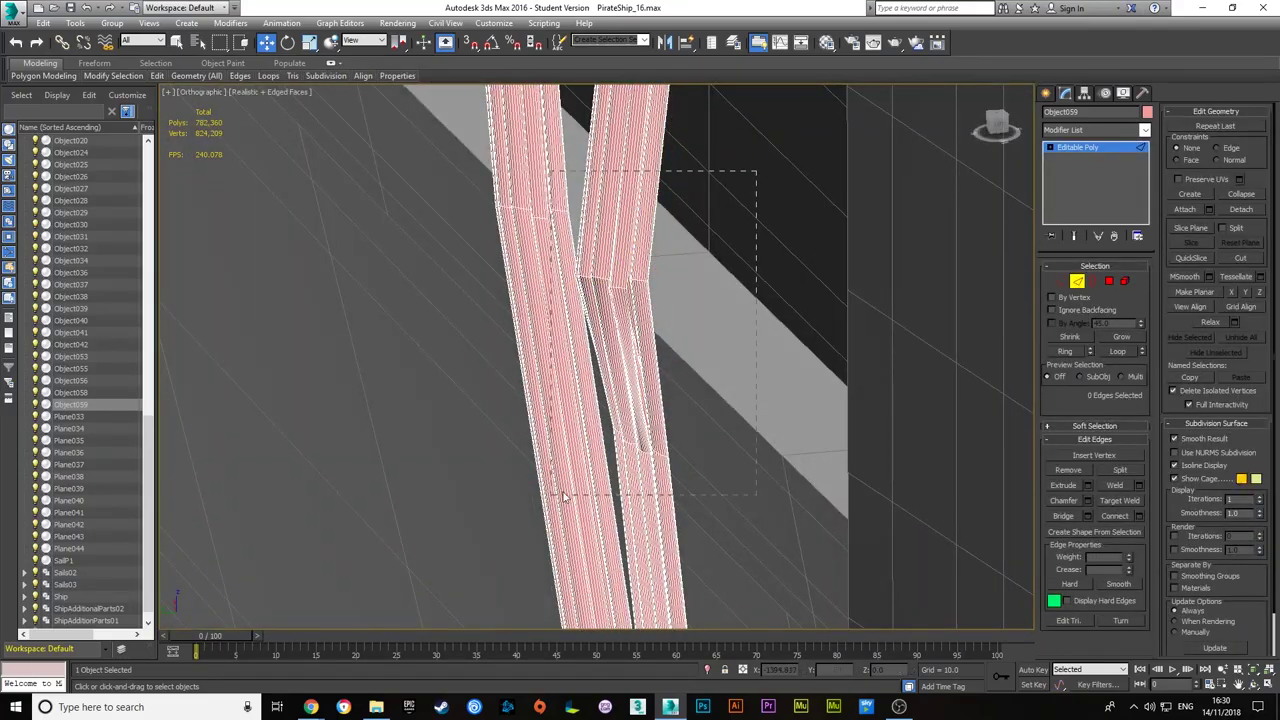
{"action": "left_click_drag", "start_coordinate": [757, 171], "coordinate": [563, 497]}
{"action": "middle_click_drag", "start_coordinate": [563, 497], "coordinate": [736, 277], "text": "alt"}
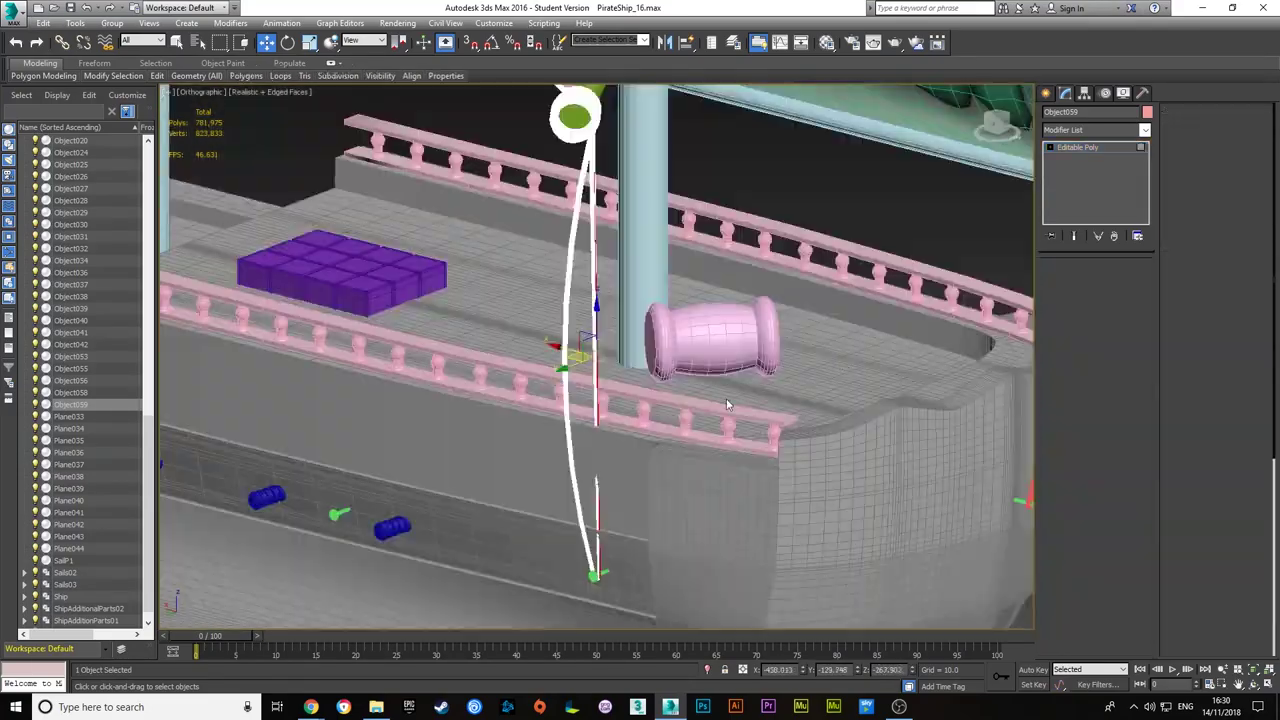
{"action": "key", "text": "3"}
{"action": "scroll", "coordinate": [787, 388], "scroll_direction": "down", "scroll_amount": 5}
{"action": "left_click", "coordinate": [775, 300]}
{"action": "scroll", "coordinate": [800, 212], "scroll_direction": "up", "scroll_amount": 10}
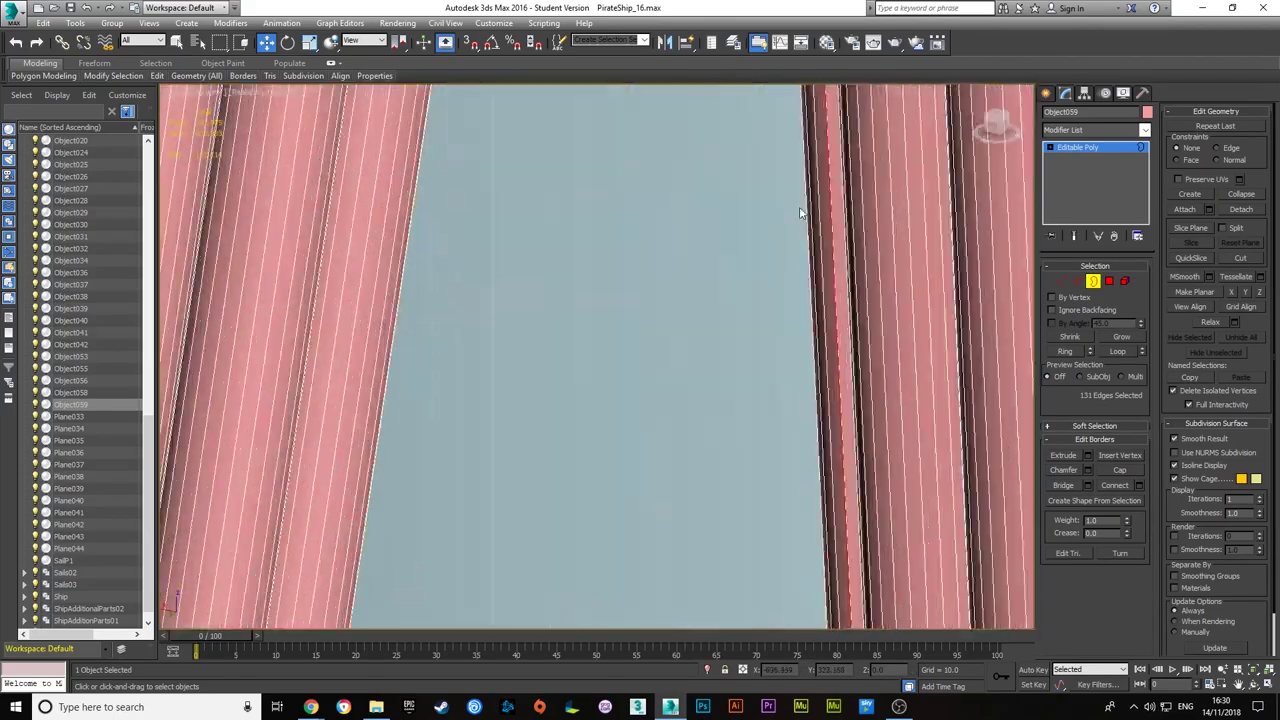
{"action": "left_click", "coordinate": [1076, 281]}
{"action": "scroll", "coordinate": [600, 360], "scroll_direction": "down", "scroll_amount": 5}
{"action": "middle_click_drag", "start_coordinate": [600, 360], "coordinate": [700, 330], "text": "alt"}
- Chamfer the selected rope edges with the Chamfer caddy, then exit sub-object editing
{"action": "left_click", "coordinate": [1088, 500]}
{"action": "scroll", "coordinate": [836, 412], "scroll_direction": "up", "scroll_amount": 5}
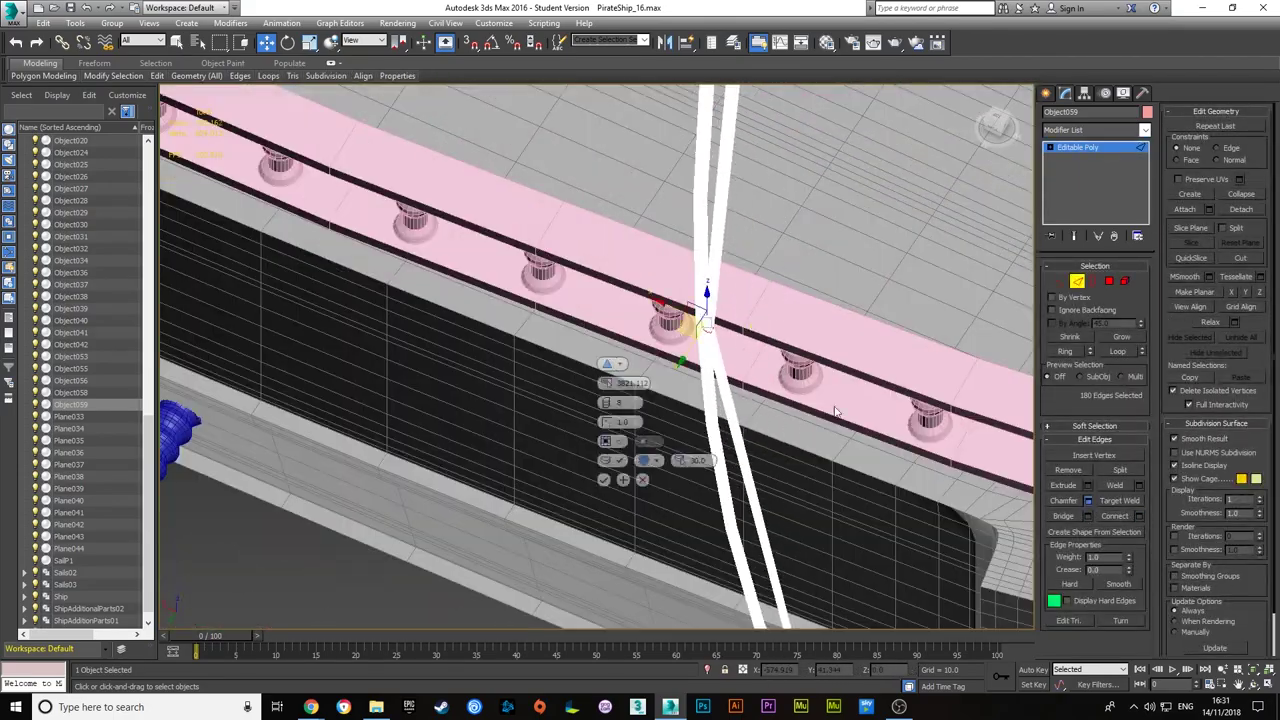
{"action": "scroll", "coordinate": [787, 333], "scroll_direction": "down", "scroll_amount": 1}
{"action": "scroll", "coordinate": [662, 332], "scroll_direction": "down", "scroll_amount": 5}
{"action": "left_click", "coordinate": [1074, 280]}
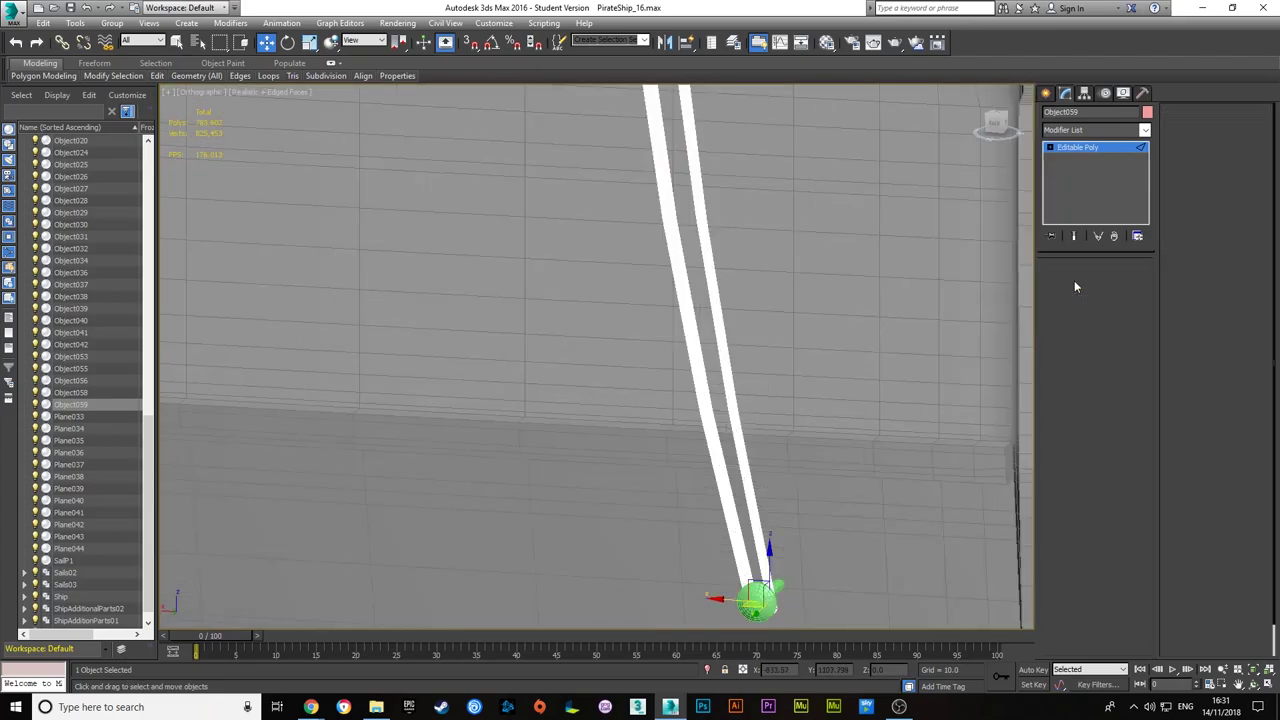
{"action": "scroll", "coordinate": [646, 526], "scroll_direction": "down", "scroll_amount": 5}
{"action": "left_click", "coordinate": [646, 526]}
{"action": "middle_click_drag", "start_coordinate": [646, 526], "coordinate": [690, 498]}
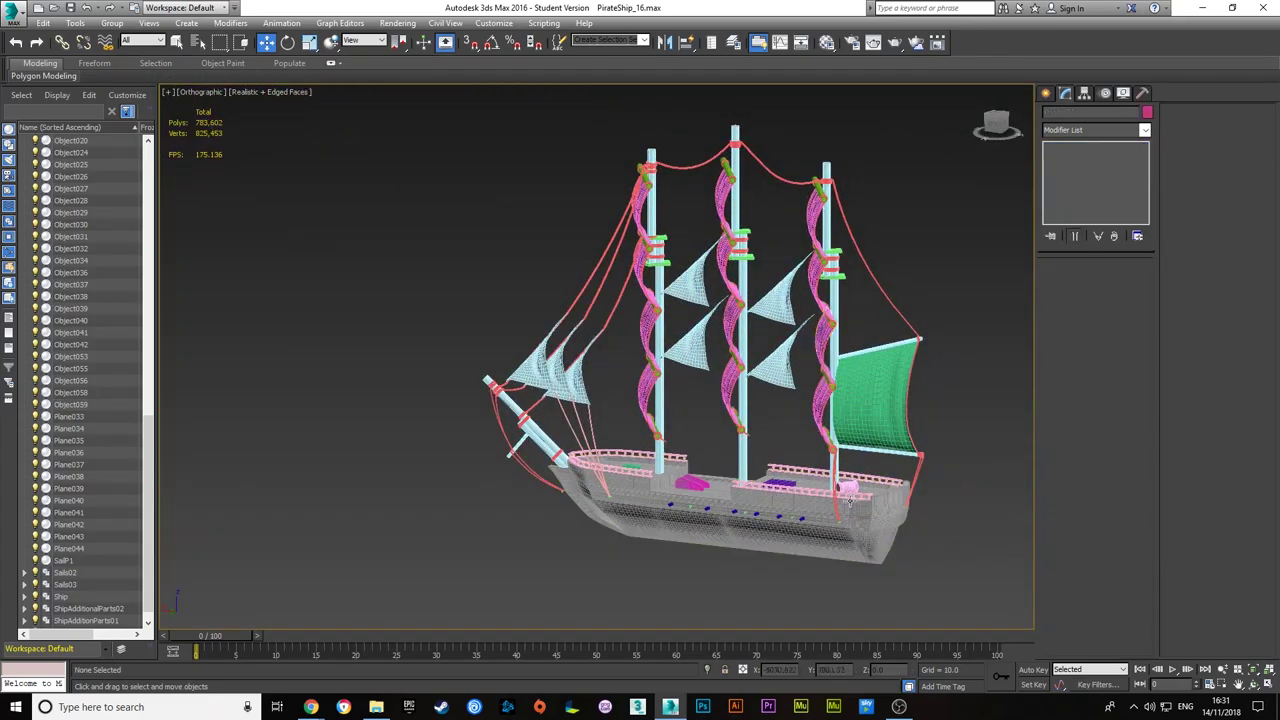
- Select the rope's polygons and adjust the selection with Shrink and Grow
{"action": "scroll", "coordinate": [849, 500], "scroll_direction": "up", "scroll_amount": 5}
{"action": "left_click", "coordinate": [812, 380]}
{"action": "scroll", "coordinate": [770, 378], "scroll_direction": "up", "scroll_amount": 5}
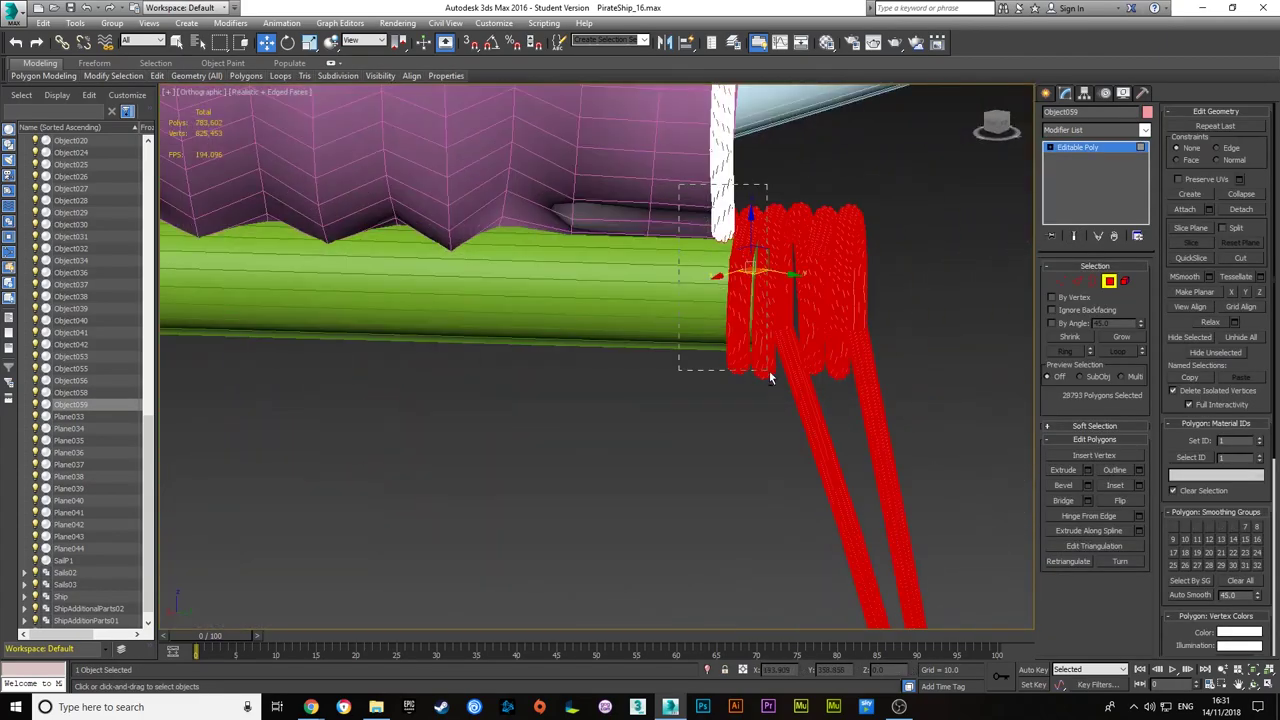
{"action": "left_click", "coordinate": [1082, 341]}
{"action": "middle_click_drag", "start_coordinate": [640, 380], "coordinate": [687, 374], "text": "alt"}
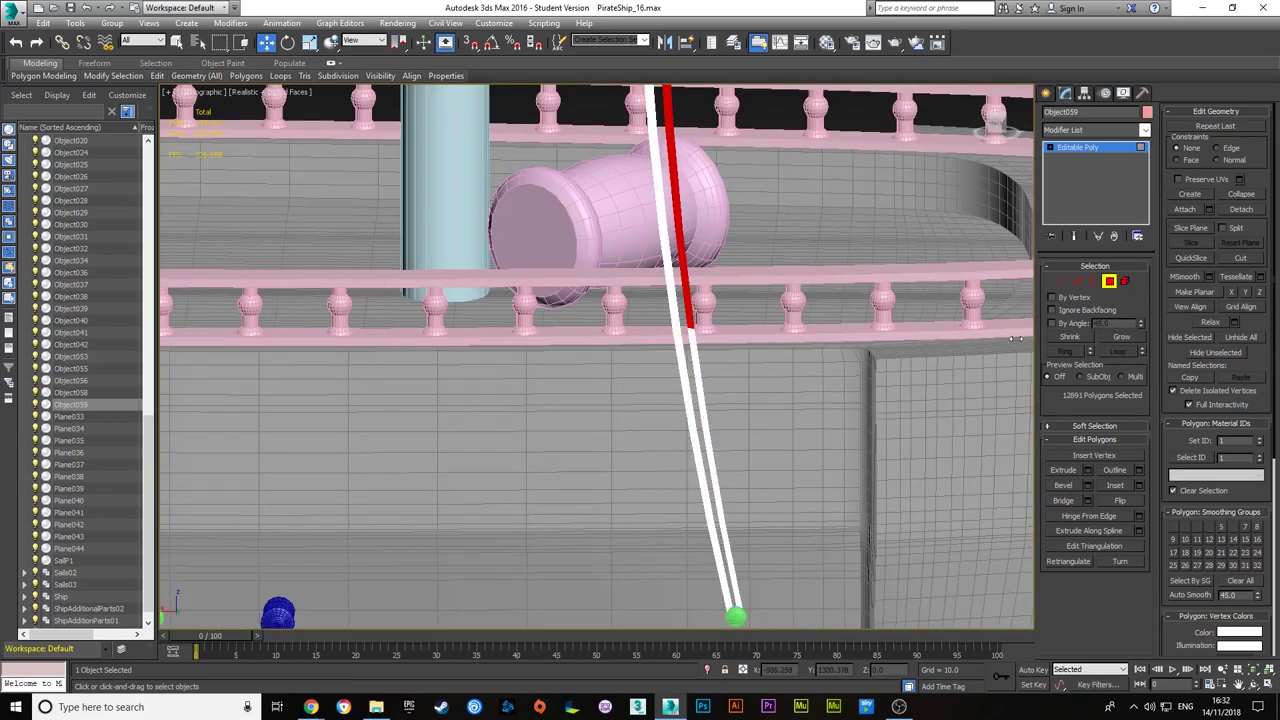
{"action": "left_click", "coordinate": [1118, 341]}
{"action": "mouse_move", "coordinate": [699, 507]}
{"action": "middle_mouse_down", "text": "alt"}
{"action": "mouse_move", "coordinate": [665, 317]}
{"action": "mouse_move", "coordinate": [1105, 372]}
{"action": "middle_mouse_up", "text": "alt"}
{"action": "scroll", "coordinate": [607, 353], "scroll_direction": "down", "scroll_amount": 5}
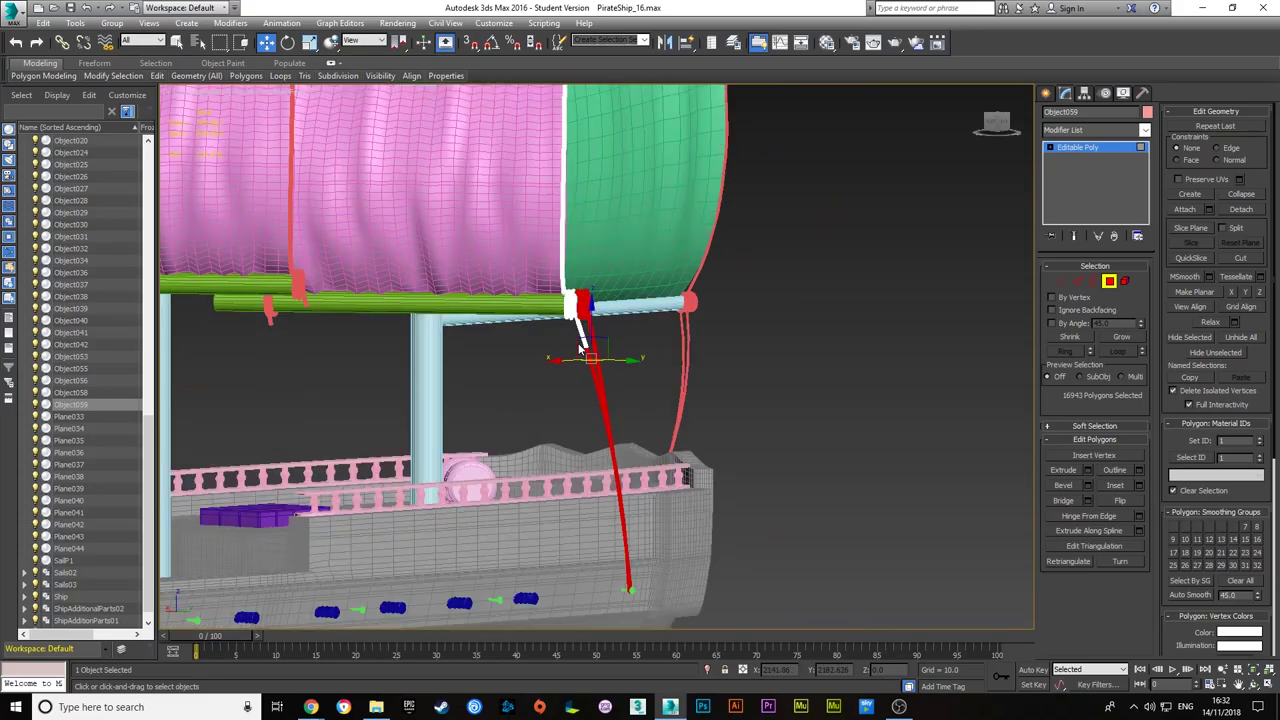
{"action": "middle_click_drag", "start_coordinate": [607, 353], "coordinate": [822, 316], "text": "alt"}
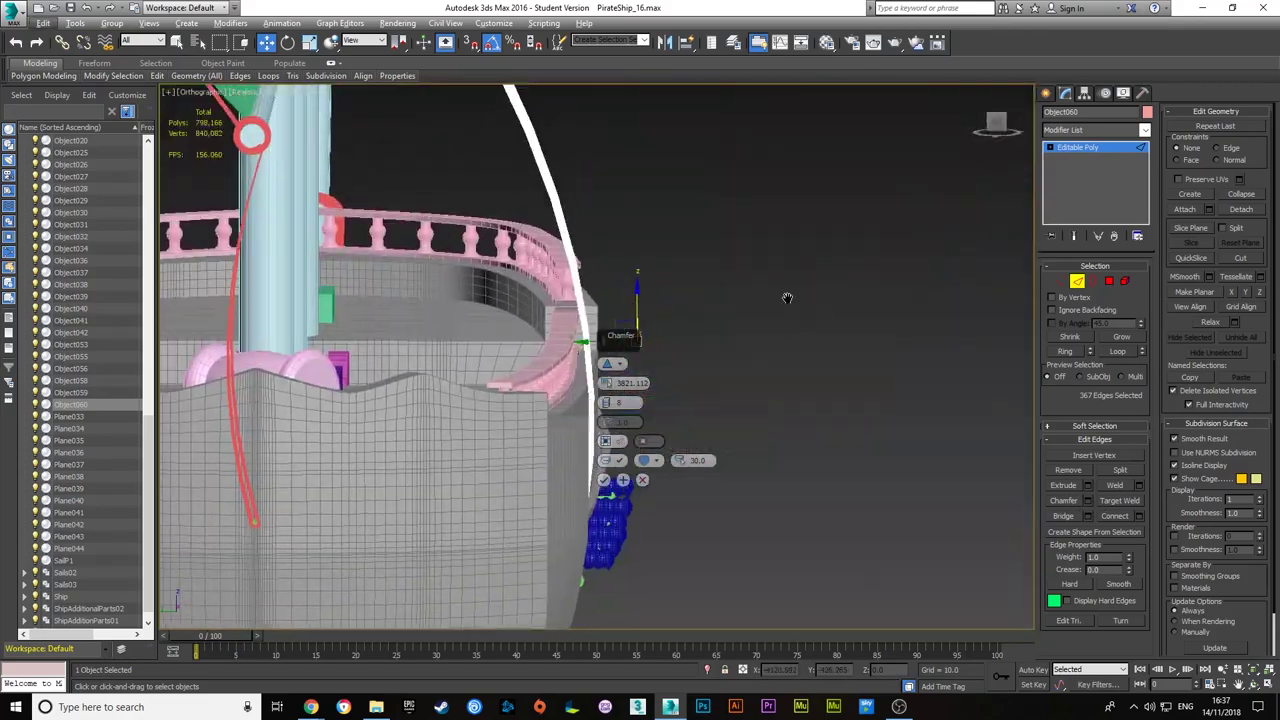
- Clone rope Object061 as a copy
{"action": "scroll", "coordinate": [686, 328], "scroll_direction": "up", "scroll_amount": 6}
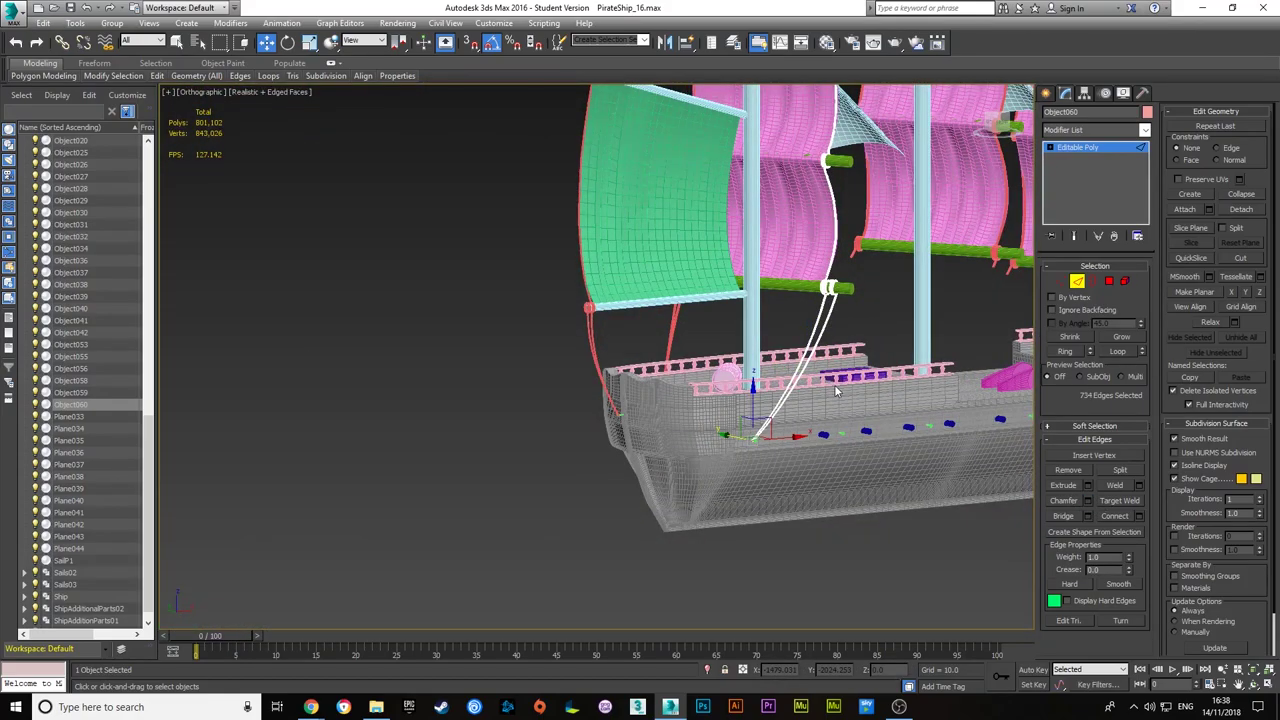
{"action": "middle_click_drag", "start_coordinate": [834, 384], "coordinate": [730, 298], "text": "alt"}
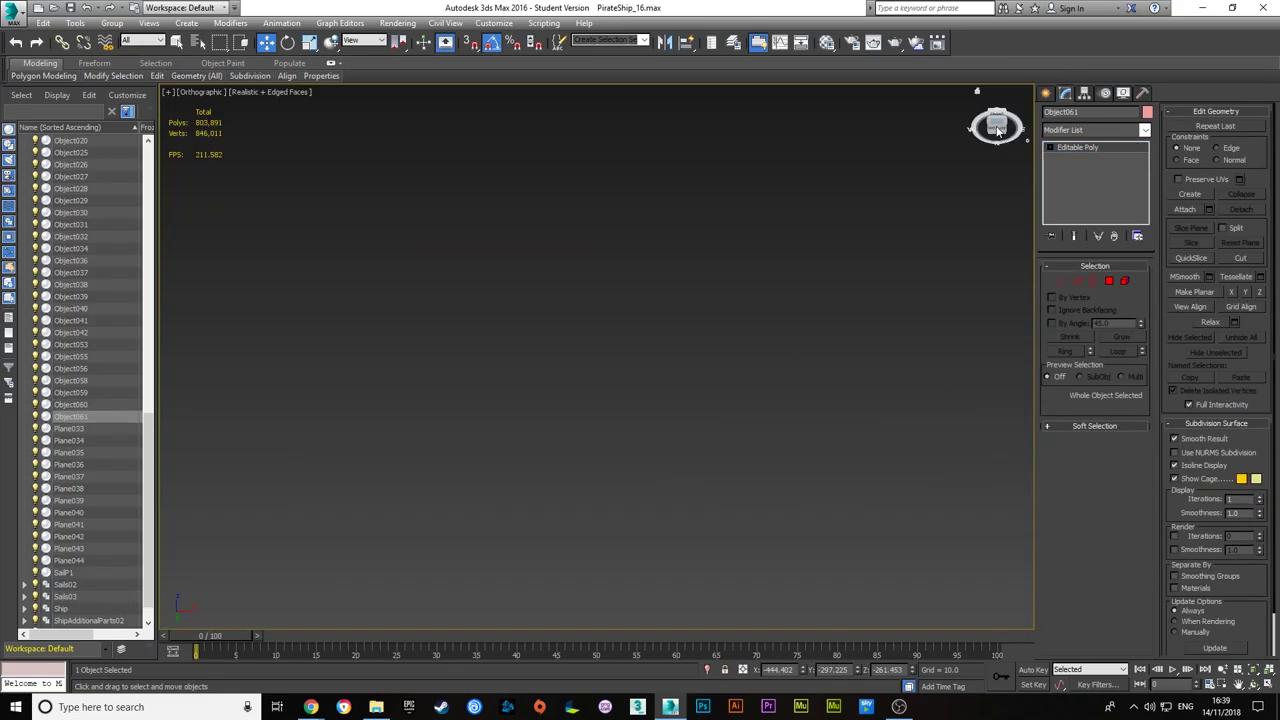
{"action": "left_click", "coordinate": [1061, 281]}
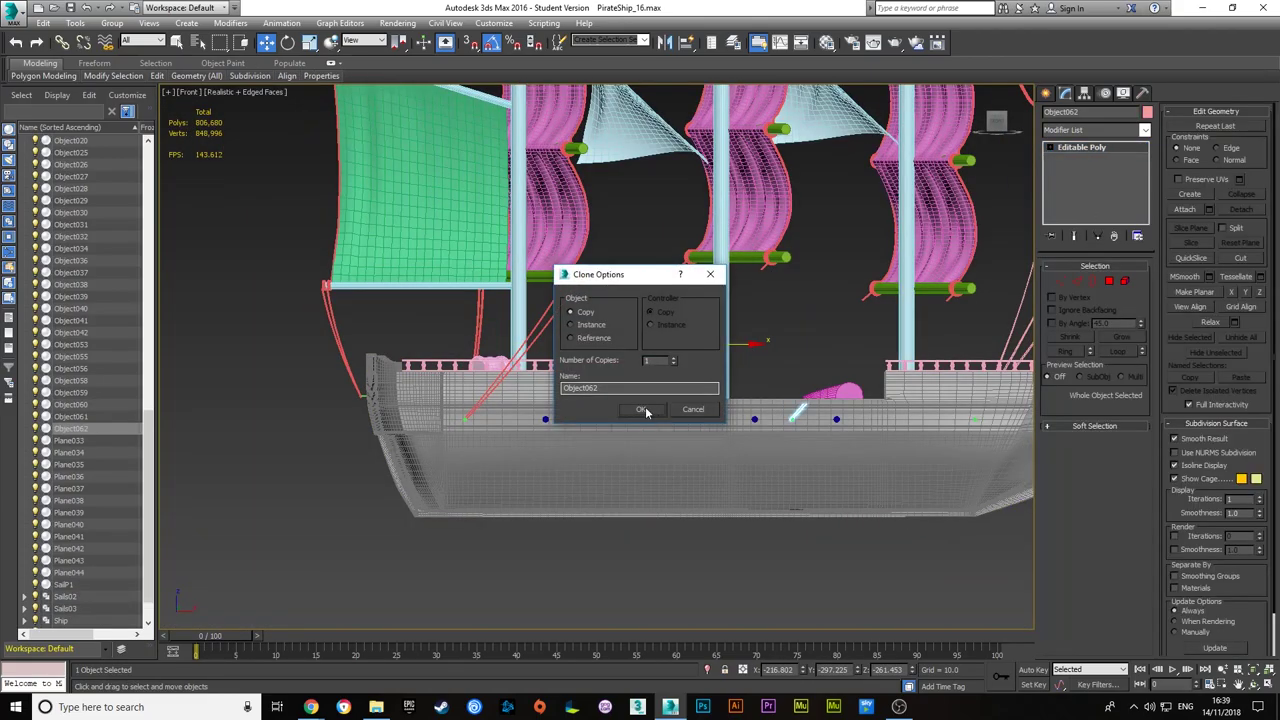
{"action": "left_click", "coordinate": [641, 410]}
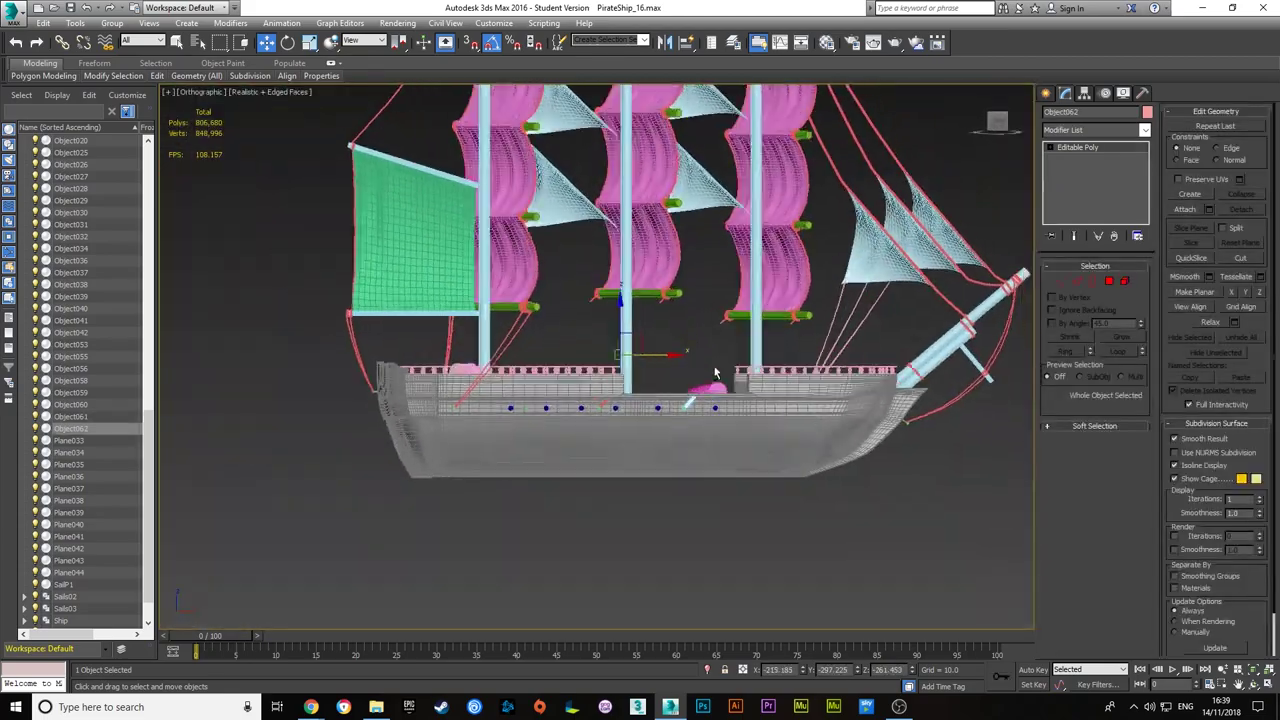
{"action": "mouse_move", "coordinate": [645, 411]}
{"action": "middle_mouse_down", "text": "alt"}
{"action": "mouse_move", "coordinate": [686, 426]}
{"action": "mouse_move", "coordinate": [700, 400]}
{"action": "mouse_move", "coordinate": [766, 375]}
{"action": "middle_mouse_up", "text": "alt"}
{"action": "scroll", "coordinate": [700, 400], "scroll_direction": "up", "scroll_amount": 5}
{"action": "scroll", "coordinate": [700, 400], "scroll_direction": "down", "scroll_amount": 5}
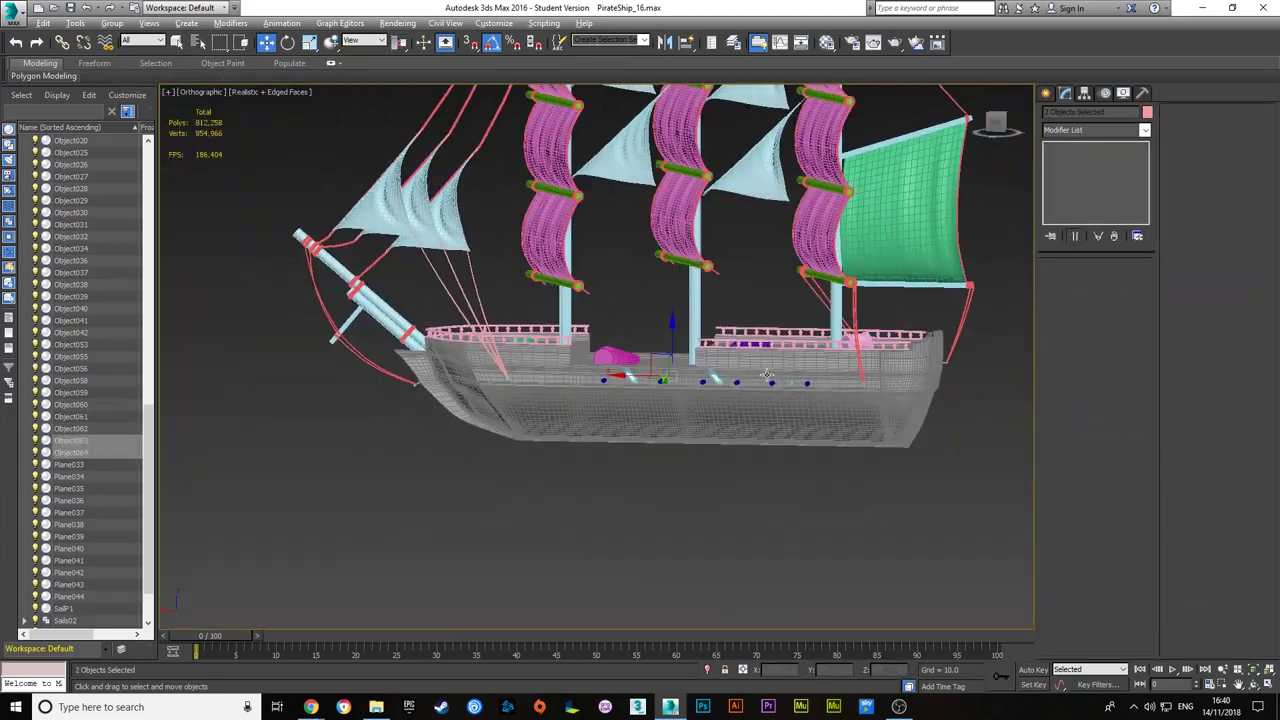
- Select the copied rope Object064, then undo the extra rope copies
{"action": "left_click", "coordinate": [775, 380]}
{"action": "scroll", "coordinate": [775, 380], "scroll_direction": "up", "scroll_amount": 5}
{"action": "scroll", "coordinate": [700, 330], "scroll_direction": "up", "scroll_amount": 4}
{"action": "scroll", "coordinate": [680, 290], "scroll_direction": "down", "scroll_amount": 6}
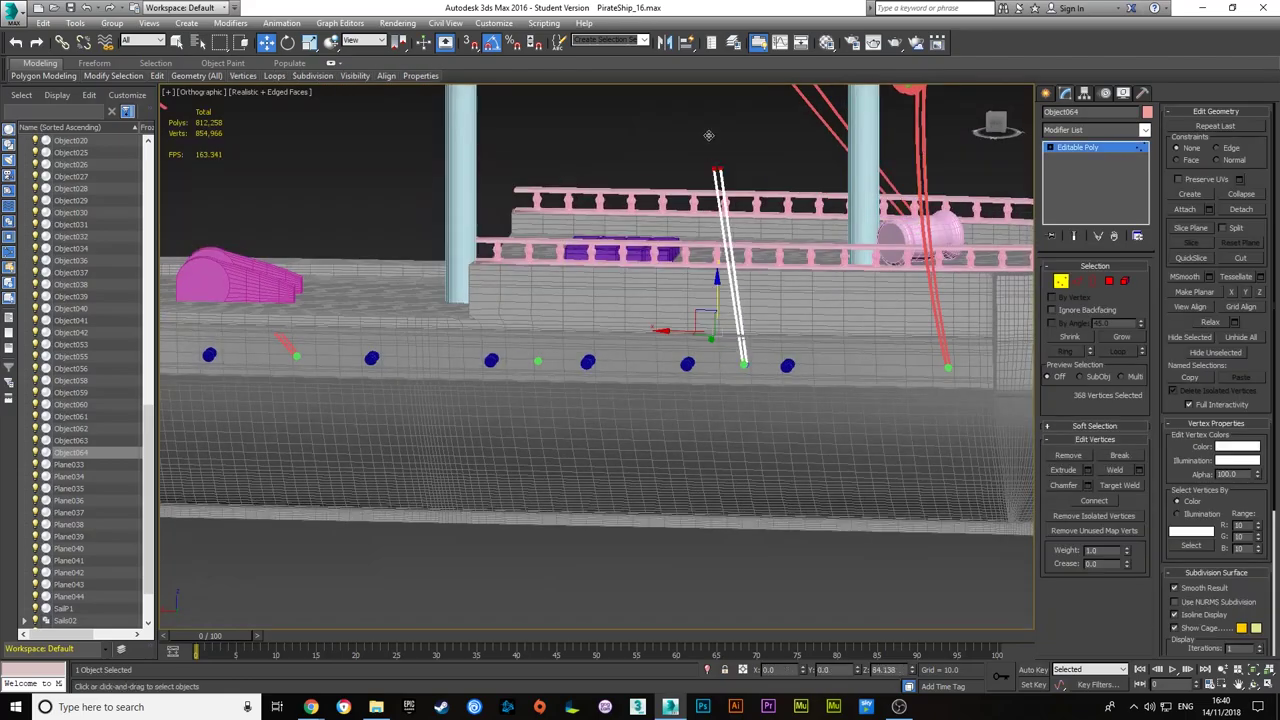
{"action": "scroll", "coordinate": [664, 249], "scroll_direction": "down", "scroll_amount": 3}
{"action": "scroll", "coordinate": [664, 249], "scroll_direction": "down", "scroll_amount": 5}
{"action": "key", "text": "ctrl+z"}
{"action": "key", "text": "ctrl+z"}
{"action": "key", "text": "ctrl+z"}
{"action": "scroll", "coordinate": [700, 350], "scroll_direction": "up", "scroll_amount": 8}
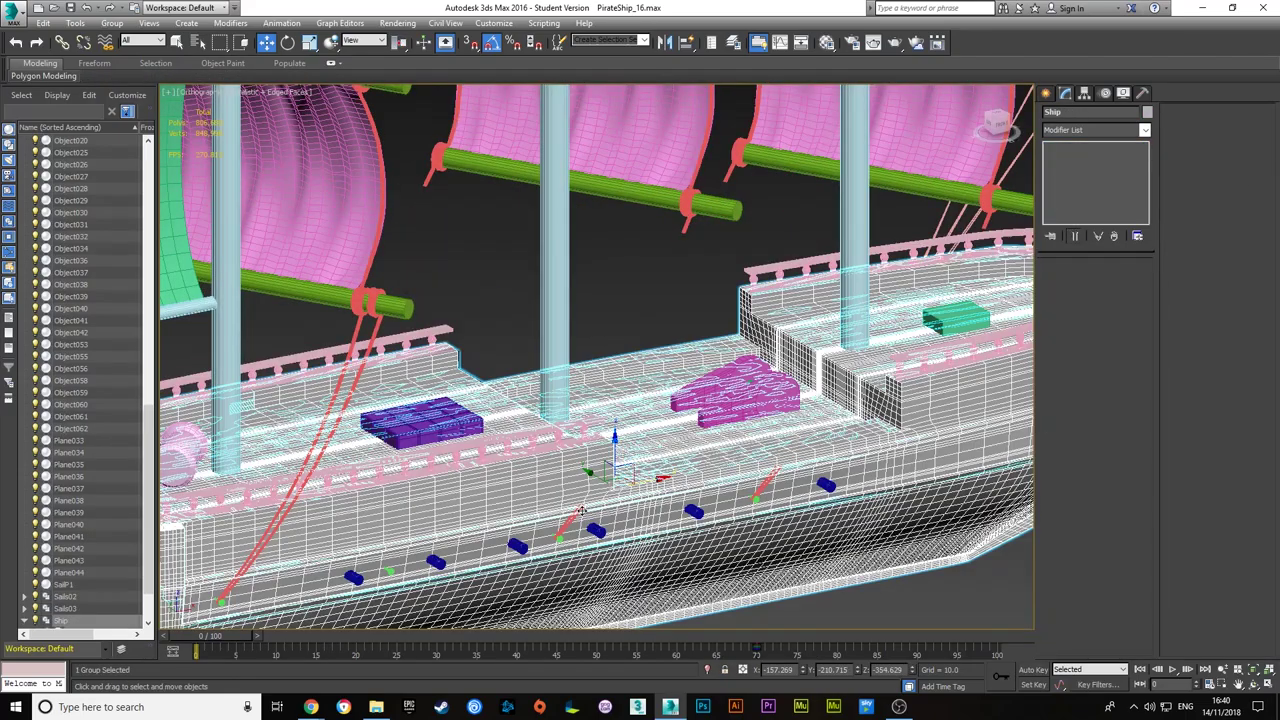
- Grow Object060's polygon selection down toward the deck, undoing the final grow
{"action": "key", "text": "4"}
{"action": "key", "text": "z"}
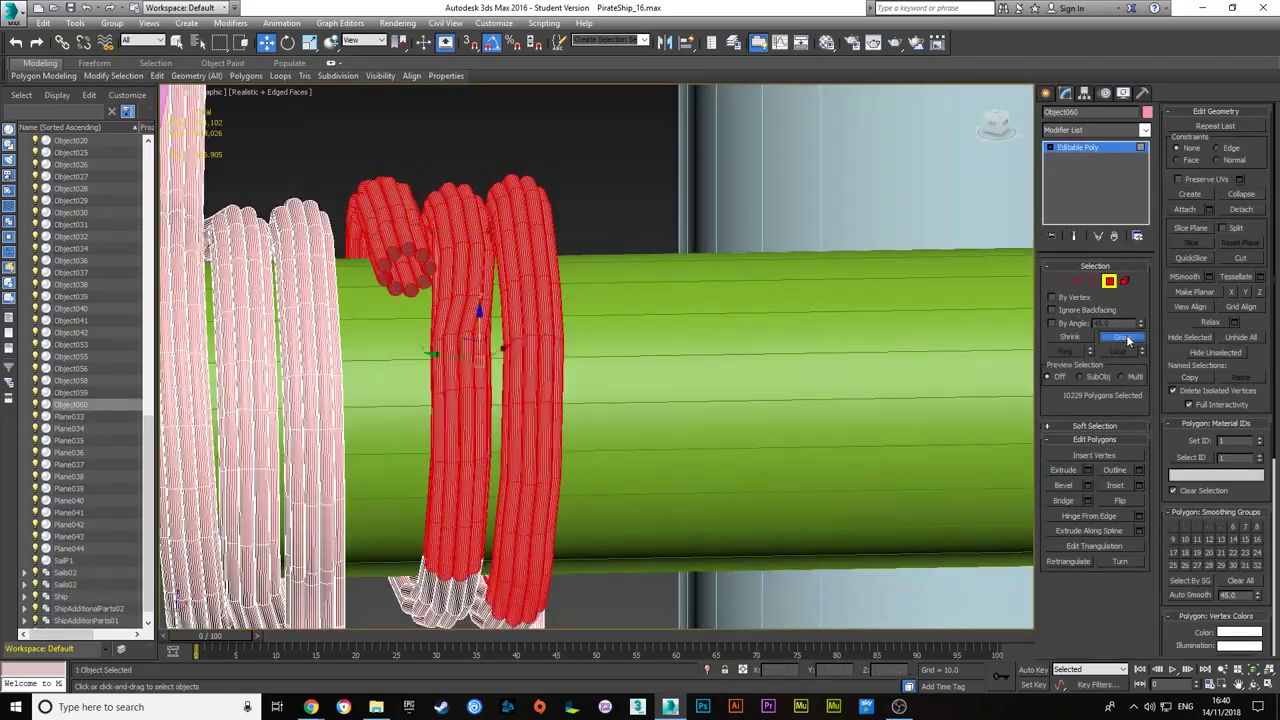
{"action": "left_click", "coordinate": [1128, 341]}
{"action": "key", "text": "z"}
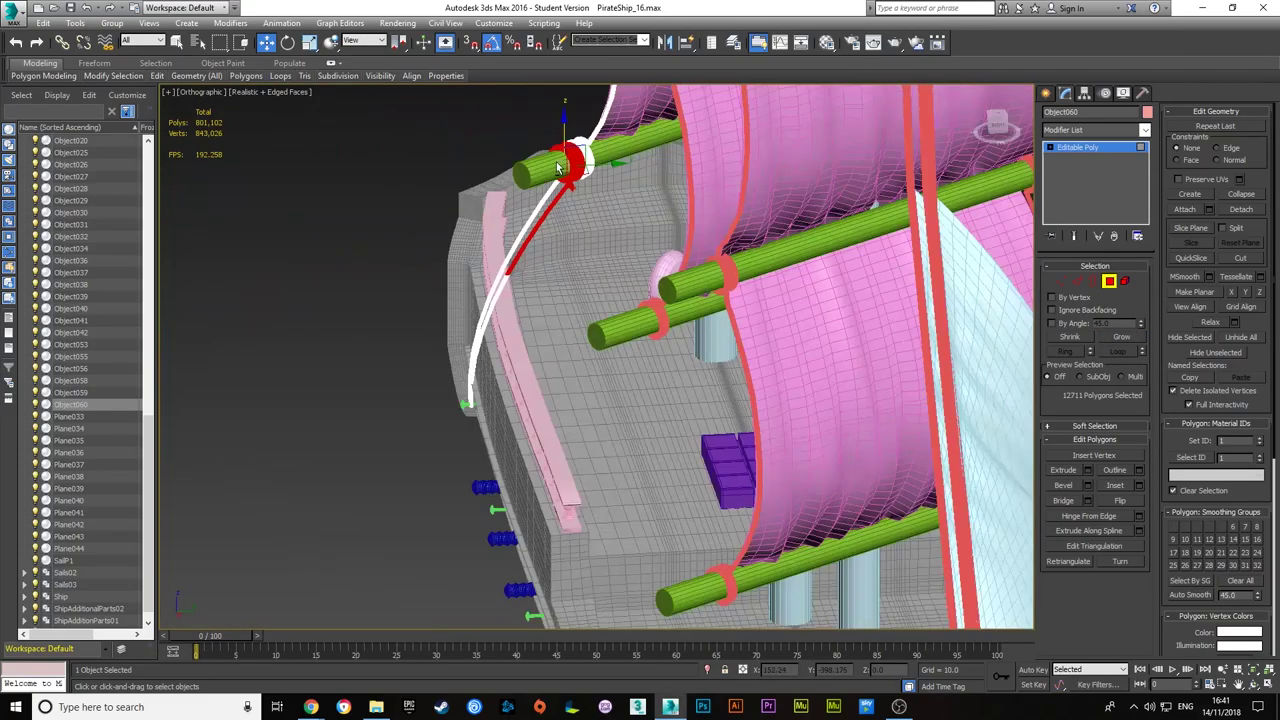
{"action": "left_click", "coordinate": [1122, 338]}
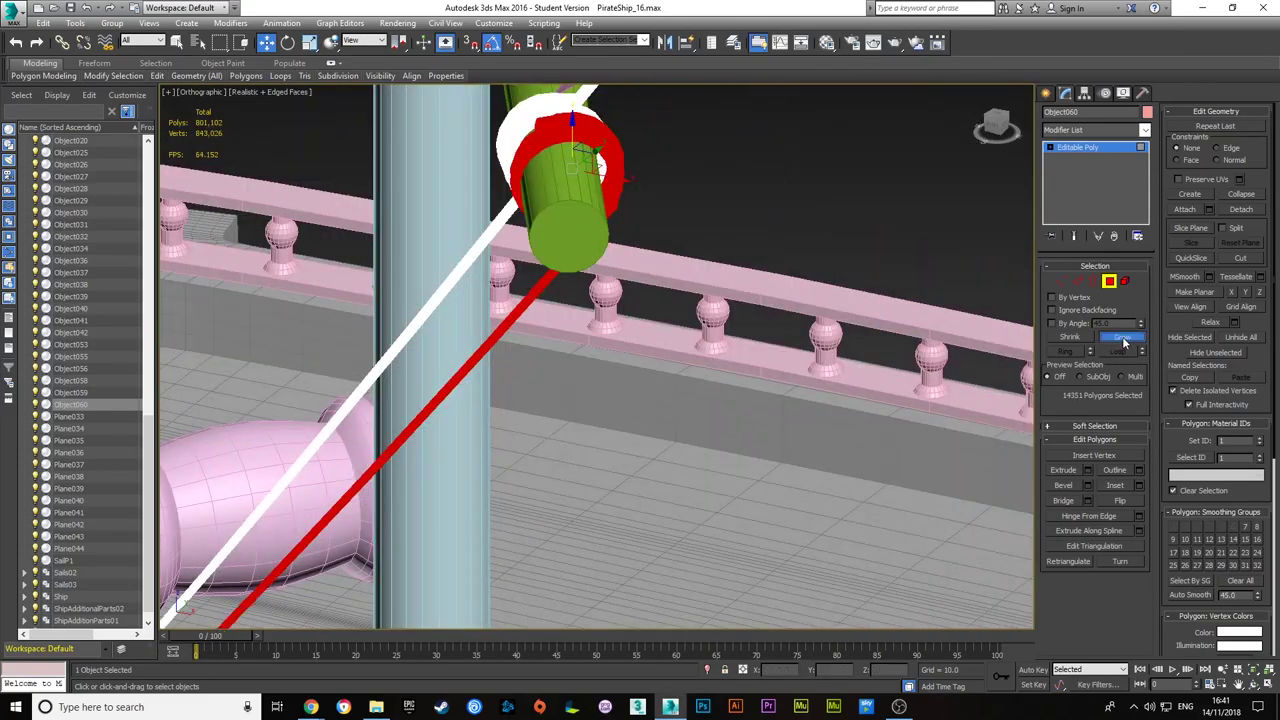
{"action": "left_click", "coordinate": [1122, 338]}
{"action": "key", "text": "z"}
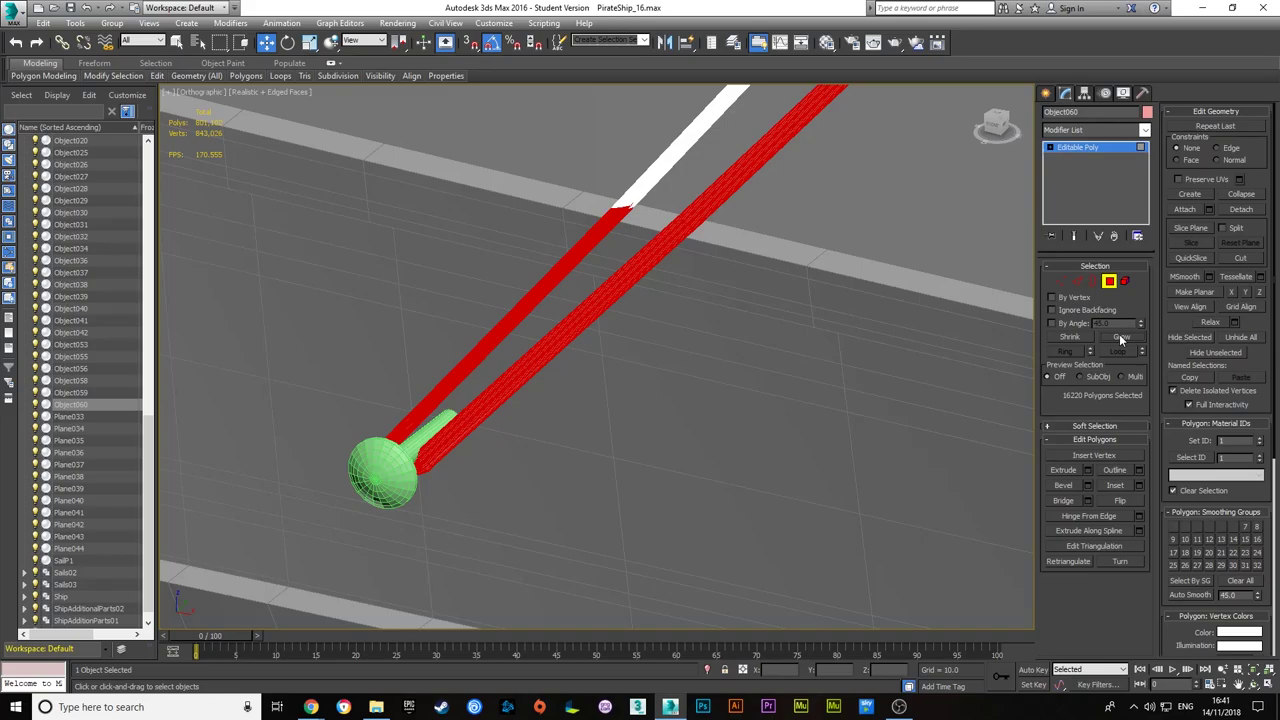
{"action": "left_click", "coordinate": [1121, 340]}
{"action": "key", "text": "z"}
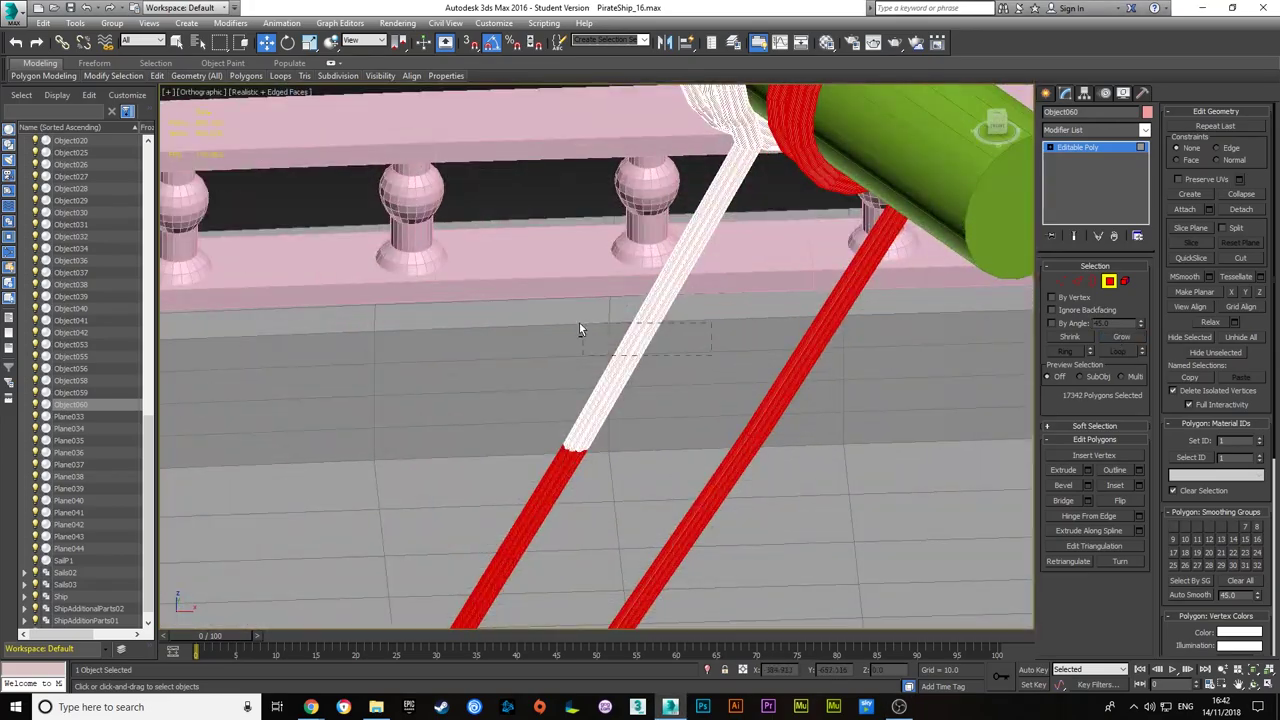
{"action": "key", "text": "ctrl+z"}
- Move from the rope's polygons to its edges and extend the edge selection near the mast
{"action": "key", "text": "z"}
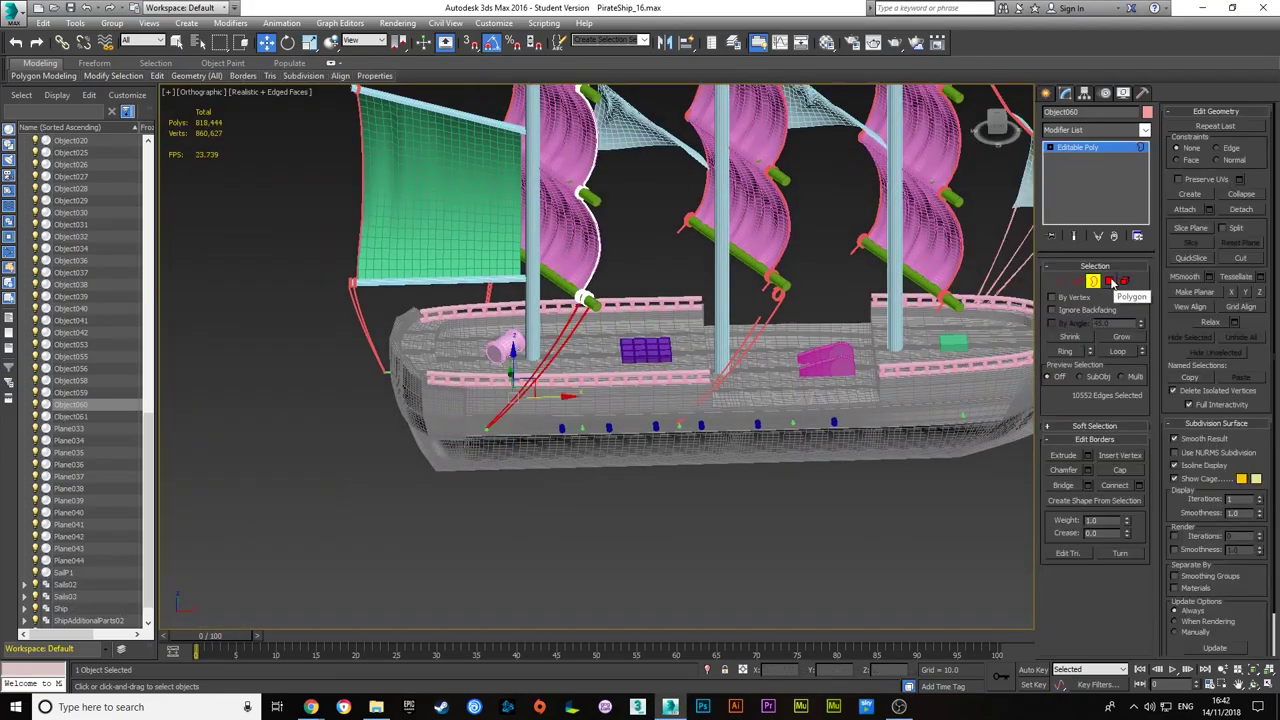
{"action": "left_click", "coordinate": [1109, 282]}
{"action": "key", "text": "z"}
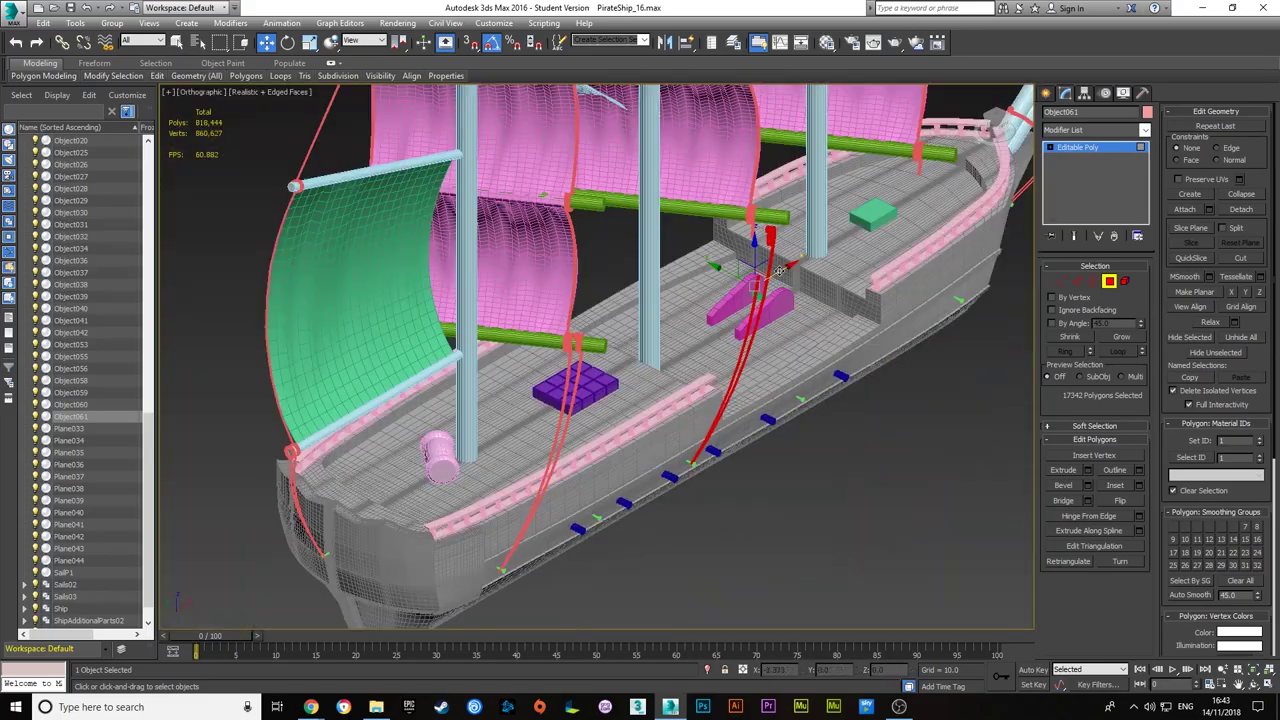
{"action": "key", "text": "shift+z"}
{"action": "key", "text": "shift+z"}
{"action": "key", "text": "shift+z"}
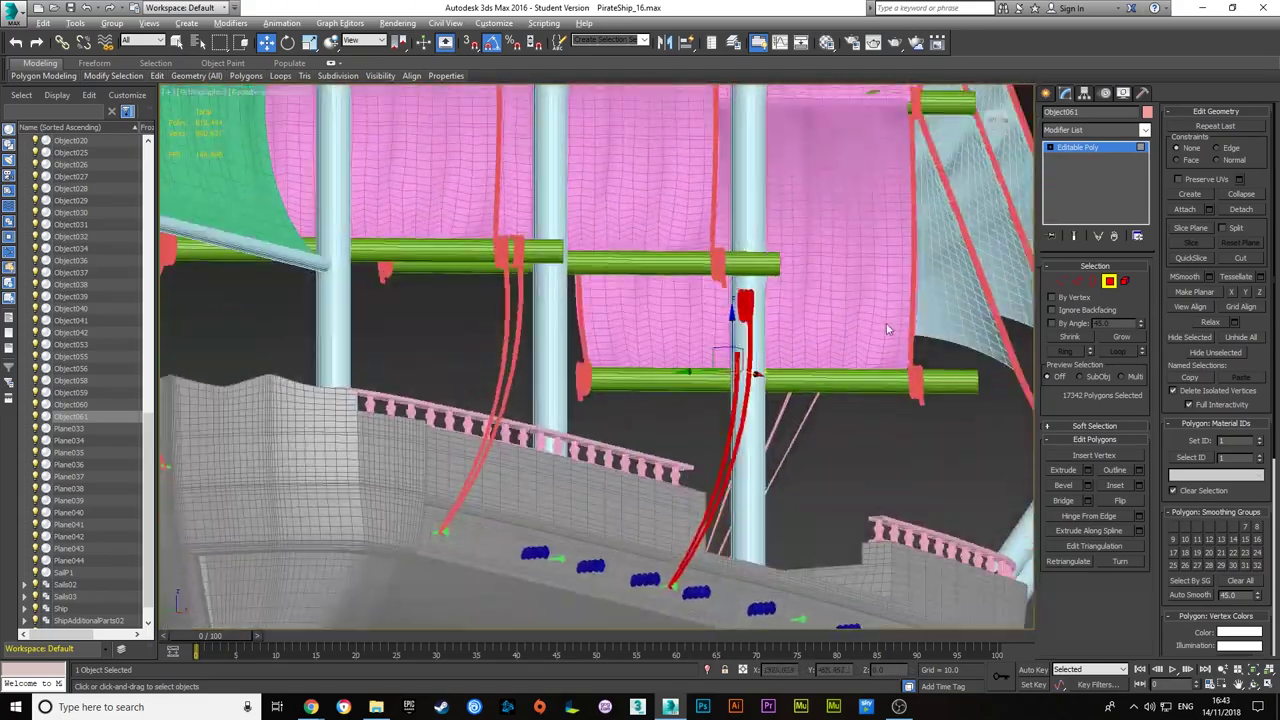
{"action": "key", "text": "2"}
{"action": "key", "text": "shift+z"}
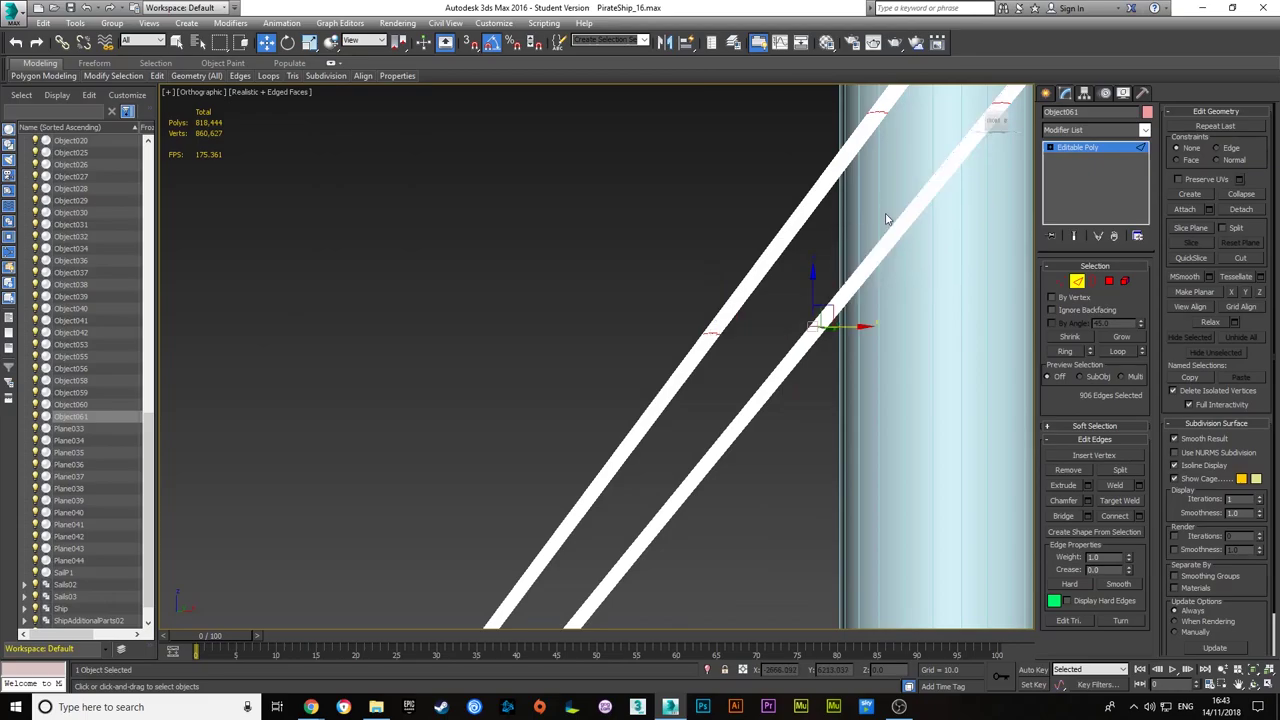
{"action": "key", "text": "shift+z"}
- Inspect the rope's vertices and edges near the spar coil, framing each selection
{"action": "key", "text": "shift+z"}
{"action": "key", "text": "shift+z"}
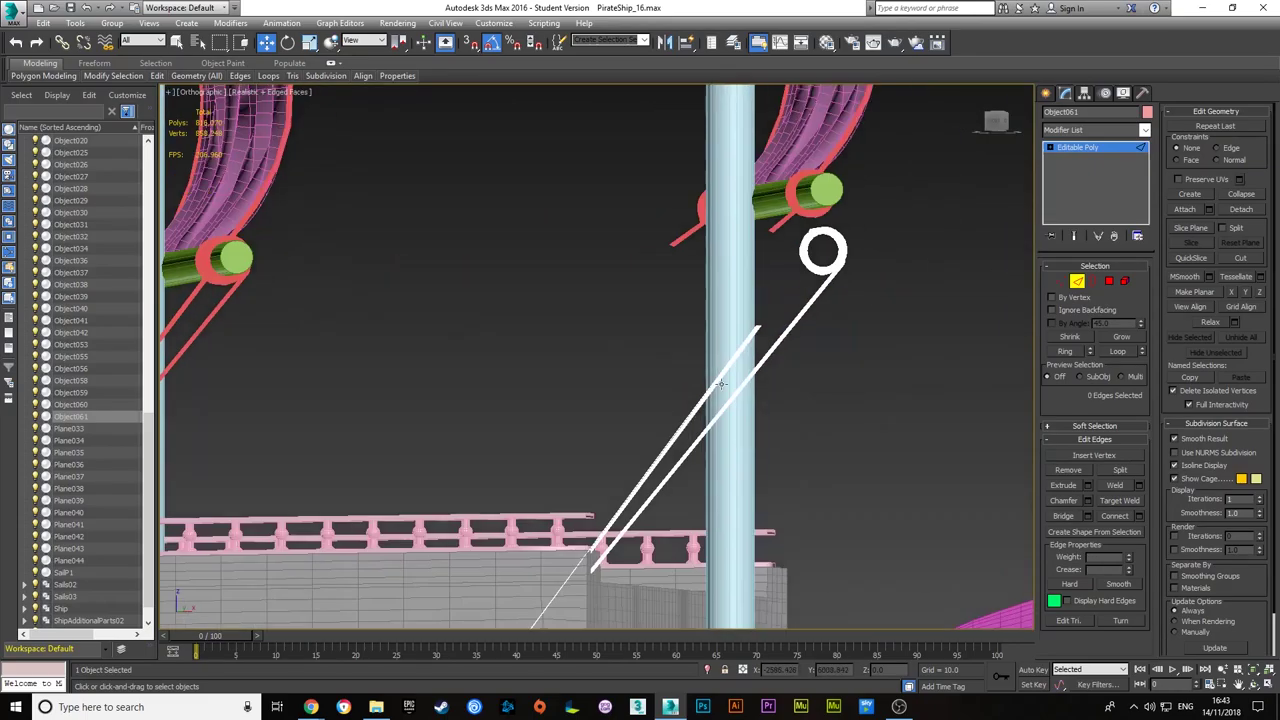
{"action": "key", "text": "1"}
{"action": "key", "text": "shift+z"}
{"action": "key", "text": "shift+z"}
{"action": "key", "text": "shift+z"}
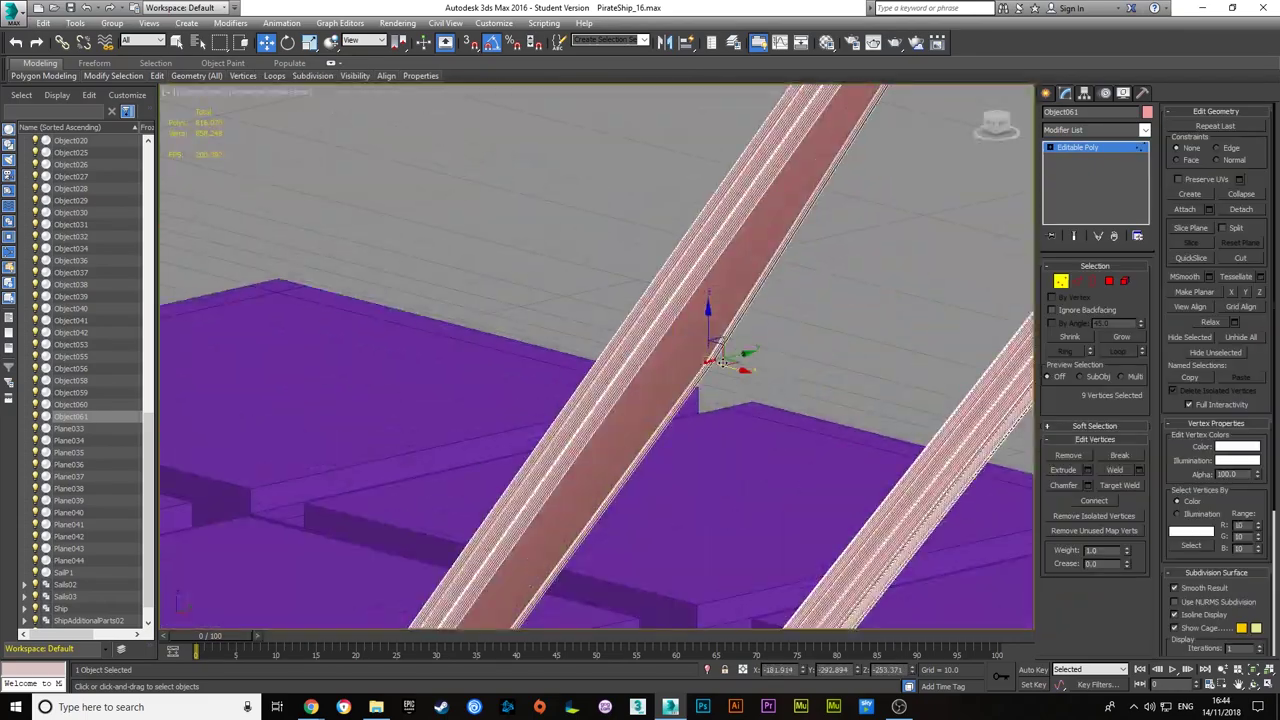
{"action": "key", "text": "shift+z"}
{"action": "key", "text": "shift+z"}
{"action": "key", "text": "2"}
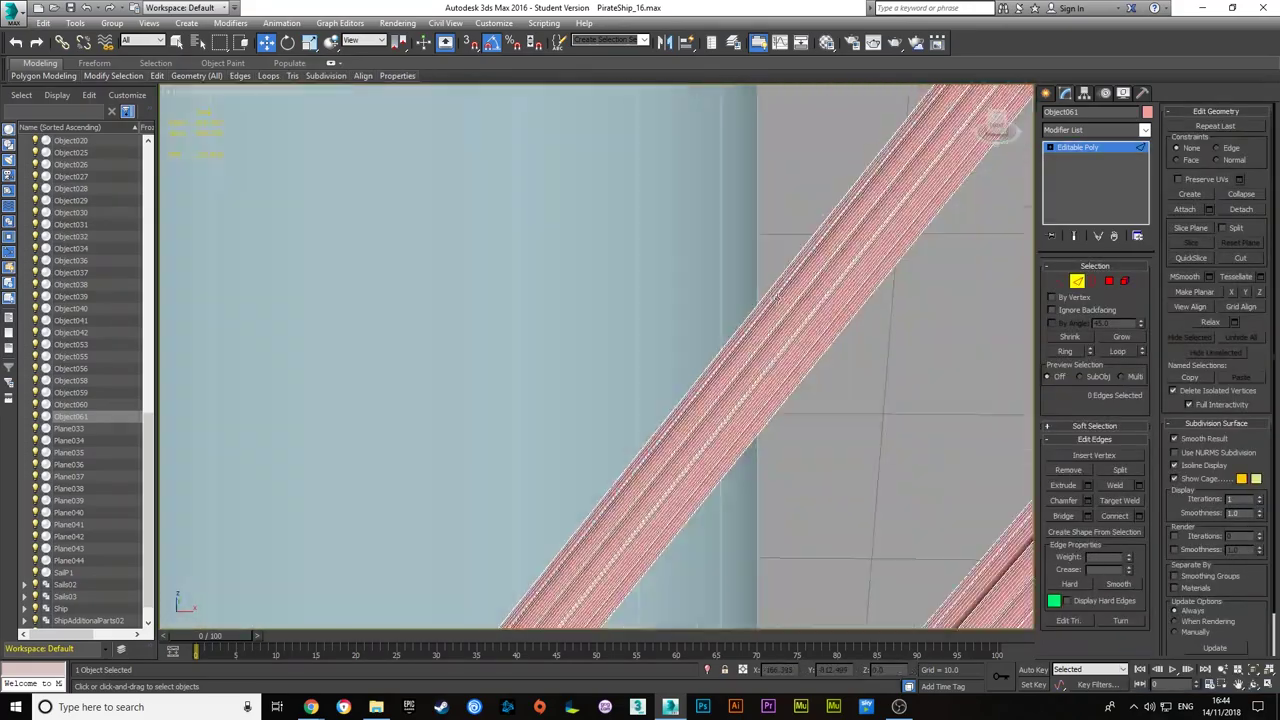
{"action": "key", "text": "shift+z"}
{"action": "key", "text": "shift+z"}
{"action": "key", "text": "shift+z"}
{"action": "key", "text": "1"}
{"action": "key", "text": "shift+z"}
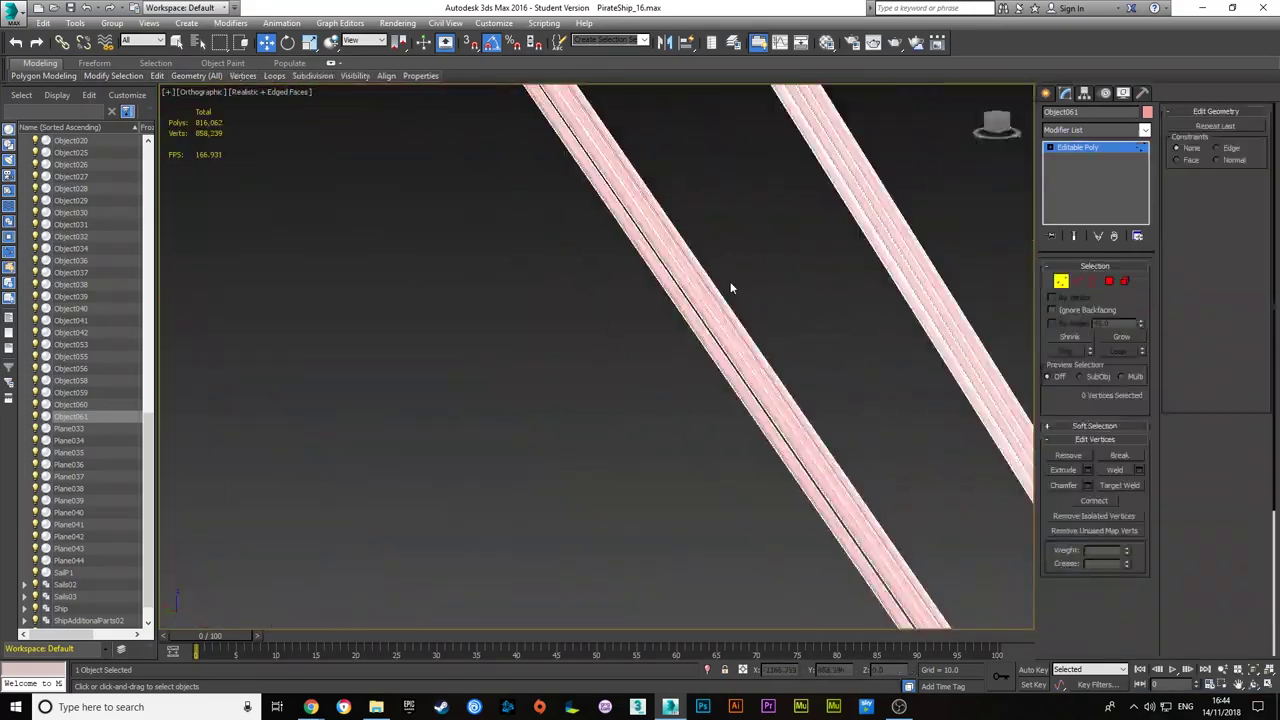
{"action": "key", "text": "shift+z"}
{"action": "key", "text": "shift+z"}
{"action": "key", "text": "shift+z"}
{"action": "key", "text": "shift+z"}
{"action": "left_click", "coordinate": [1061, 281]}
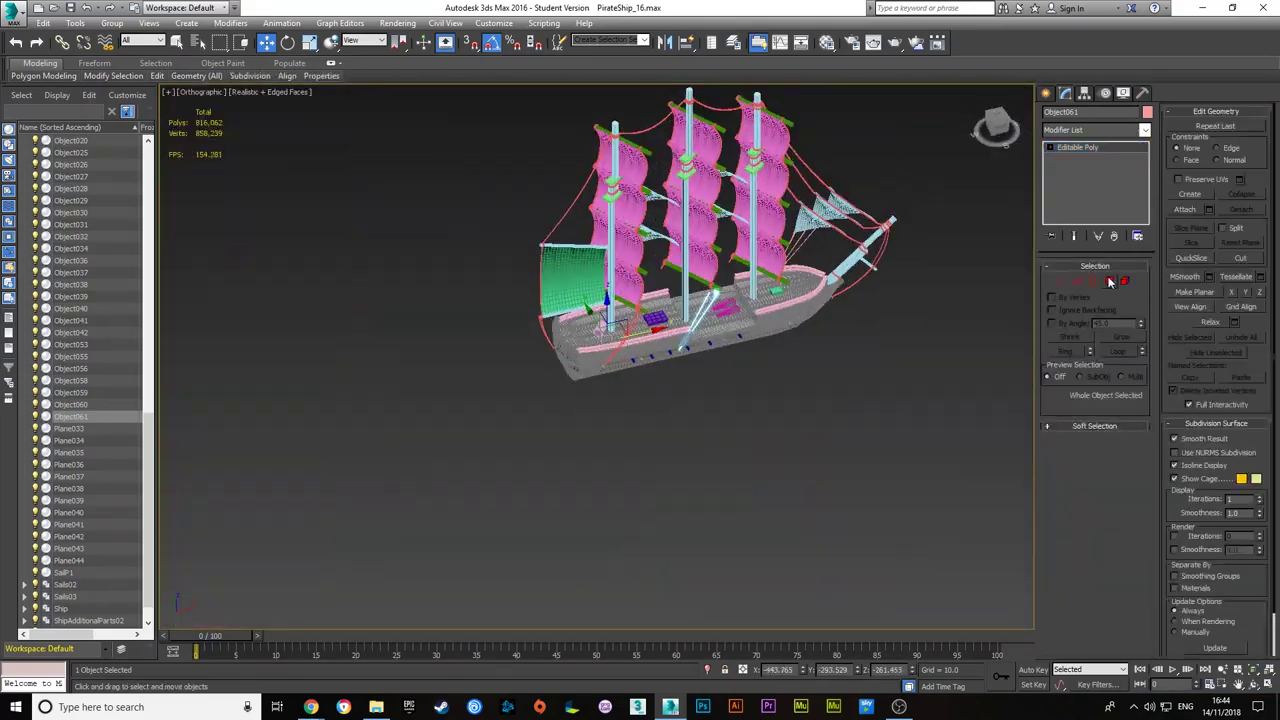
{"action": "key", "text": "shift+z"}
- Select the open tube ends at the end of the rope coil
{"action": "key", "text": "shift+z"}
{"action": "key", "text": "shift+z"}
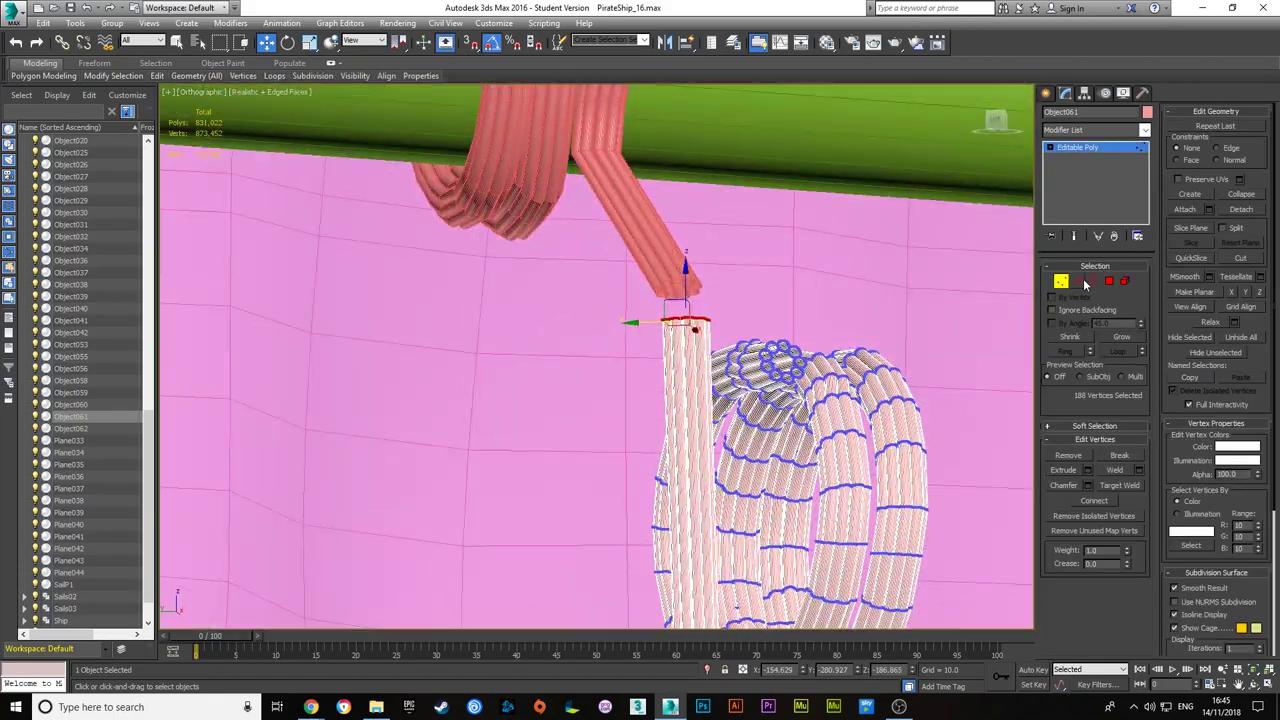
{"action": "key", "text": "shift+z"}
{"action": "left_click", "coordinate": [1109, 281]}
{"action": "key", "text": "shift+z"}
{"action": "key", "text": "3"}
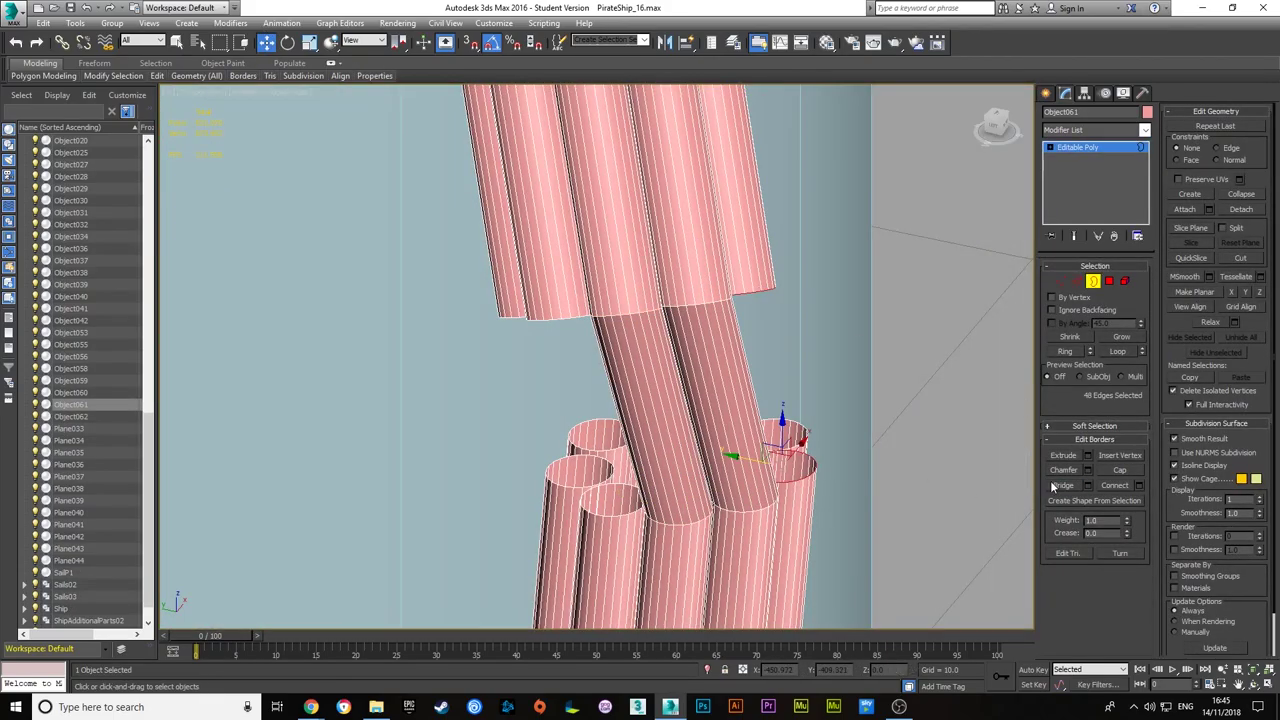
{"action": "key", "text": "shift+z"}
{"action": "key", "text": "shift+z"}
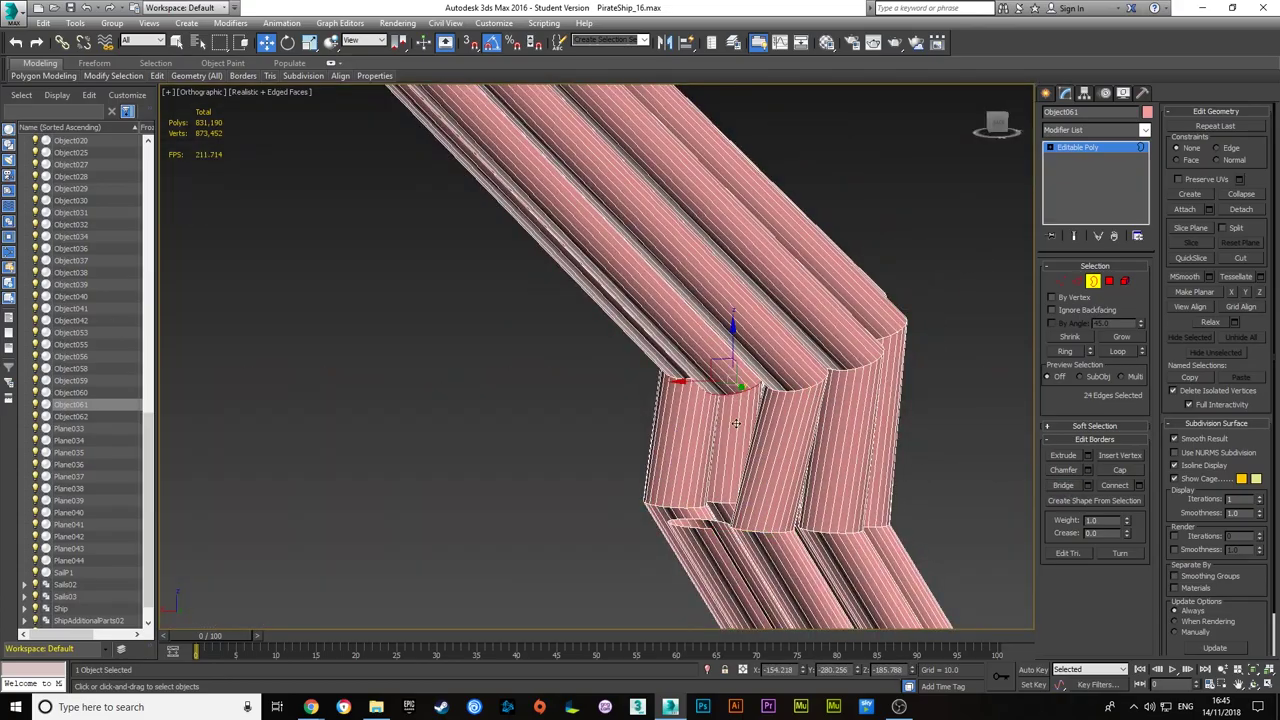
{"action": "left_click", "coordinate": [1077, 281]}
{"action": "key", "text": "shift+z"}
- Select the open border at the rope end and remove the faces there
{"action": "key", "text": "shift+z"}
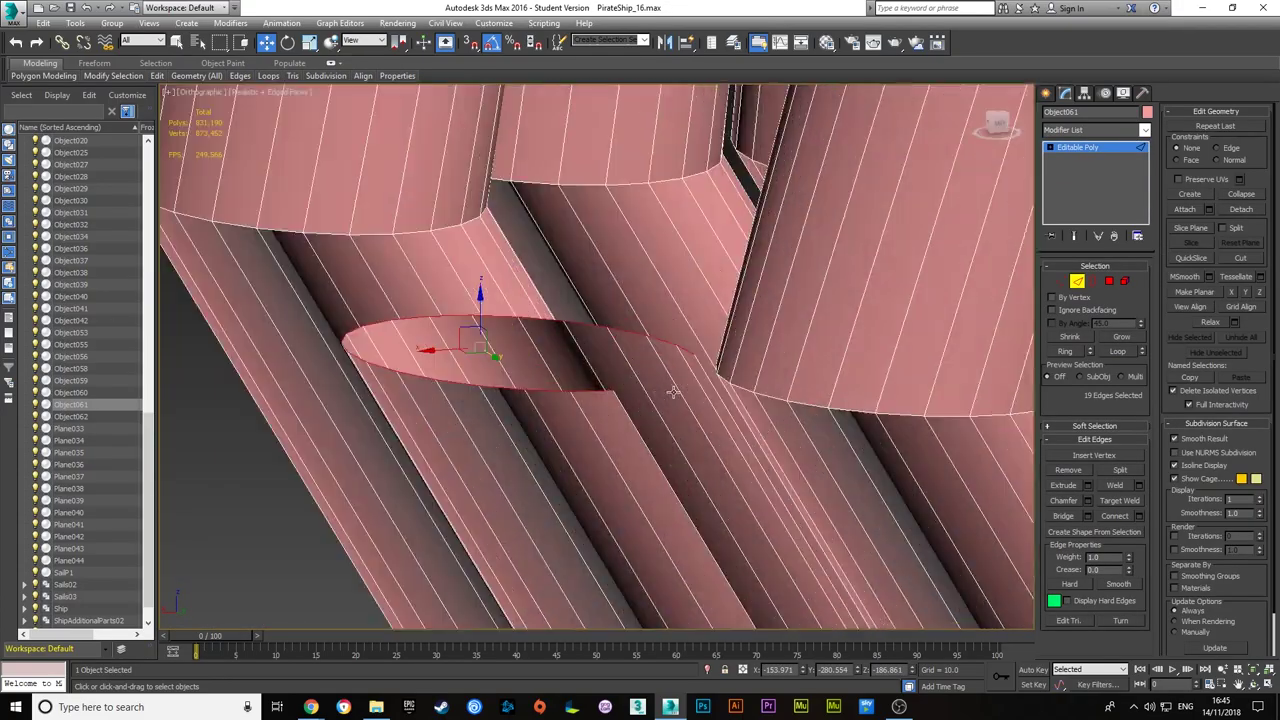
{"action": "key", "text": "shift+z"}
{"action": "key", "text": "shift+z"}
{"action": "key", "text": "shift+z"}
{"action": "key", "text": "3"}
{"action": "key", "text": "shift+z"}
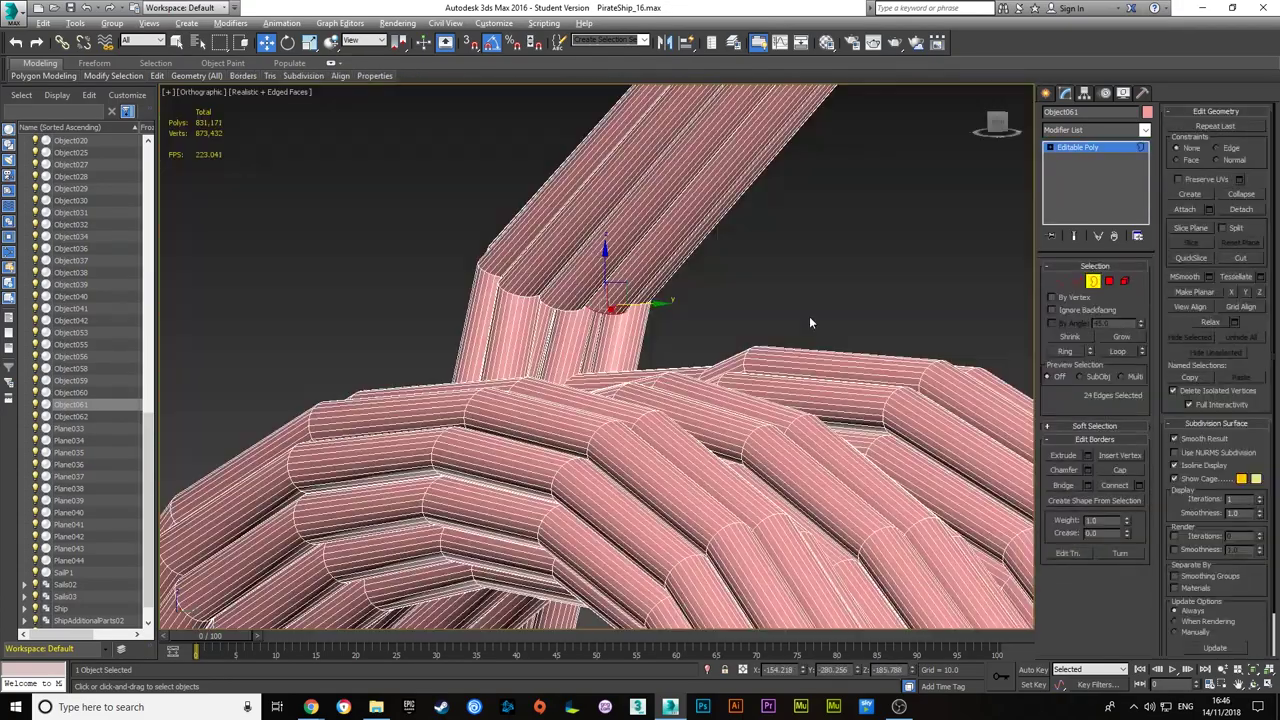
{"action": "key", "text": "shift+z"}
{"action": "key", "text": "ctrl+z"}
{"action": "key", "text": "shift+z"}
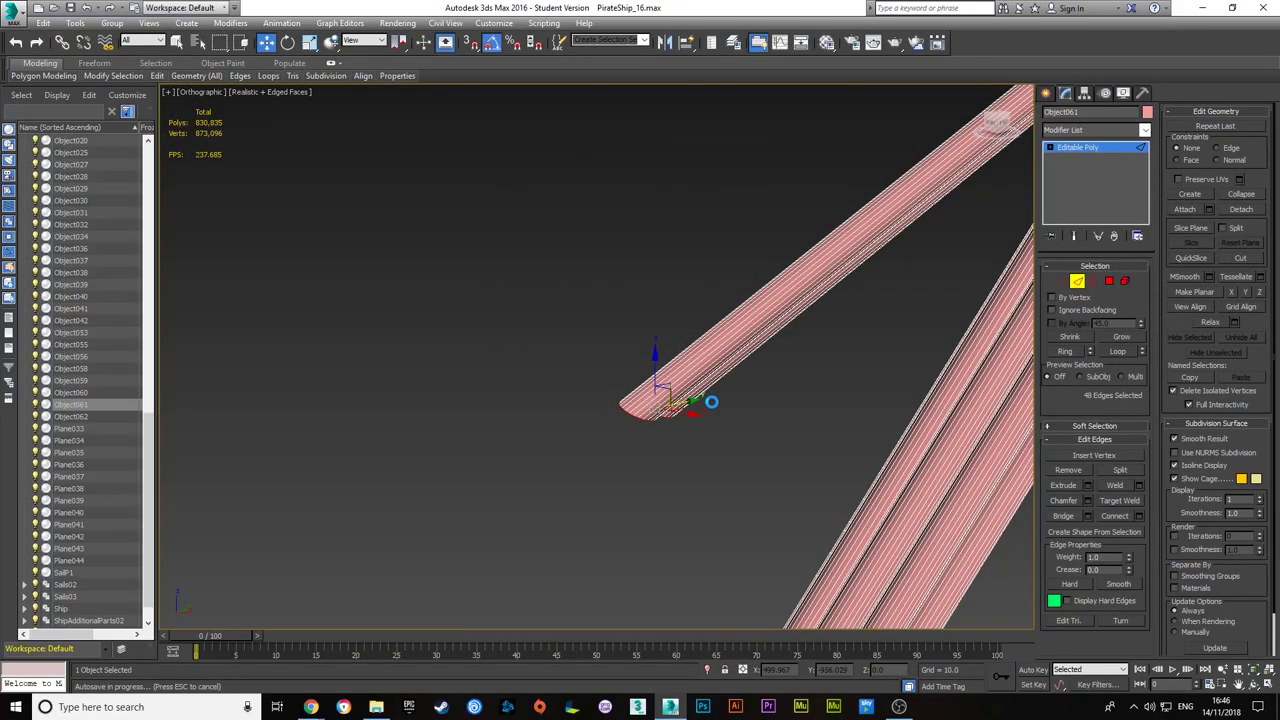
{"action": "key", "text": "shift+z"}
{"action": "key", "text": "shift+z"}
- Select the coiled rope's vertices, narrowing to one tube end
{"action": "key", "text": "shift+z"}
{"action": "key", "text": "shift+z"}
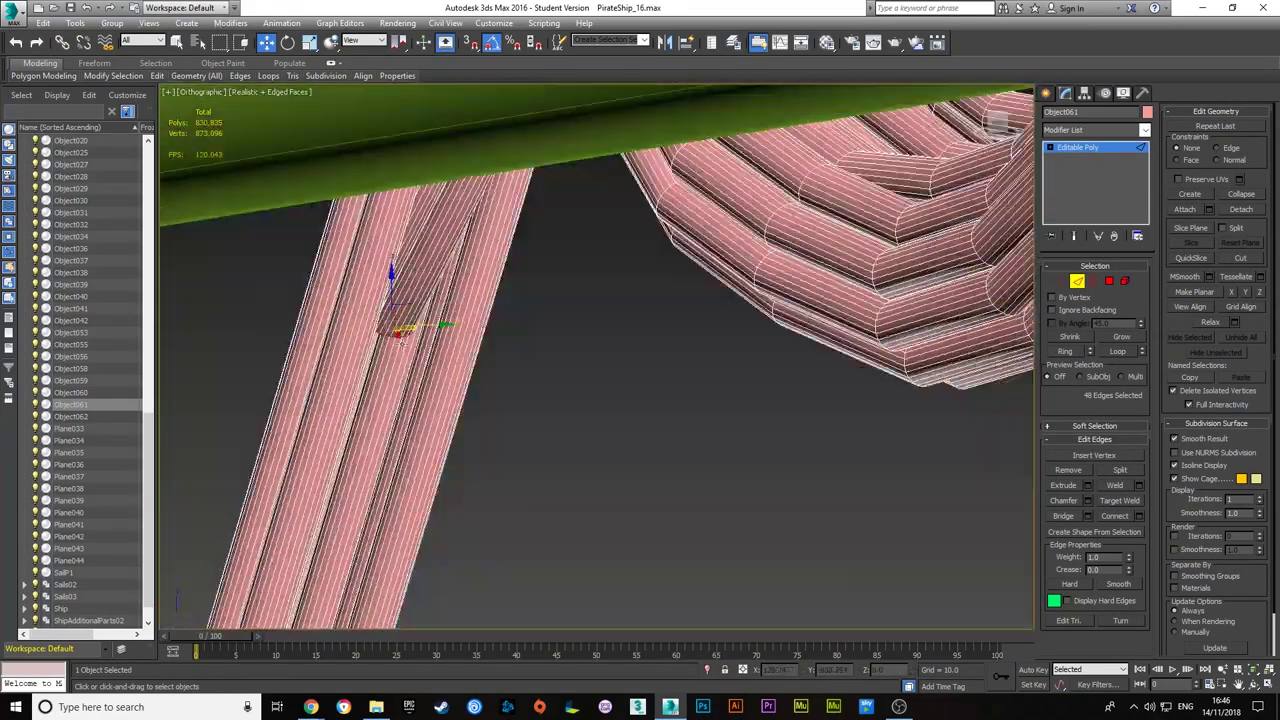
{"action": "key", "text": "shift+z"}
{"action": "key", "text": "shift+z"}
{"action": "key", "text": "1"}
{"action": "key", "text": "shift+z"}
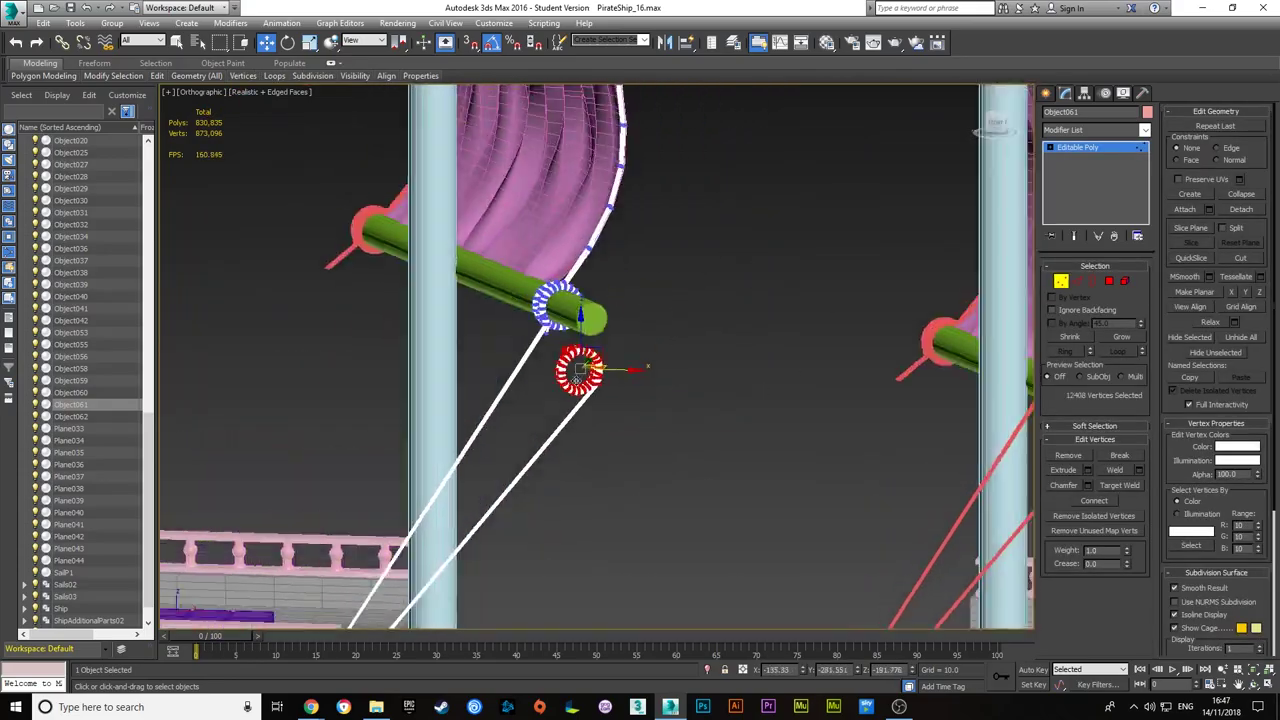
{"action": "key", "text": "shift+z"}
{"action": "key", "text": "shift+z"}
{"action": "key", "text": "shift+z"}
{"action": "key", "text": "shift+z"}
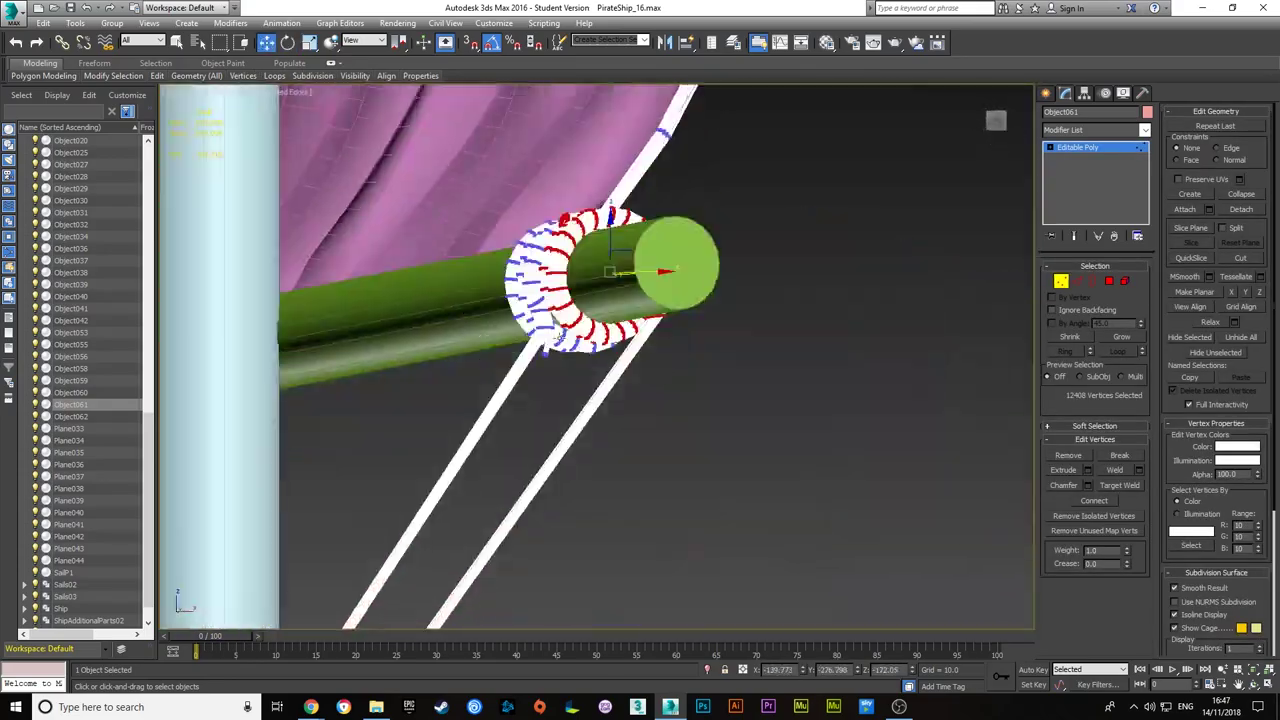
{"action": "key", "text": "shift+z"}
{"action": "key", "text": "shift+z"}
- Set up Connect on Object061's rope edges, then an 8-segment Chamfer
{"action": "key", "text": "shift+z"}
{"action": "key", "text": "shift+z"}
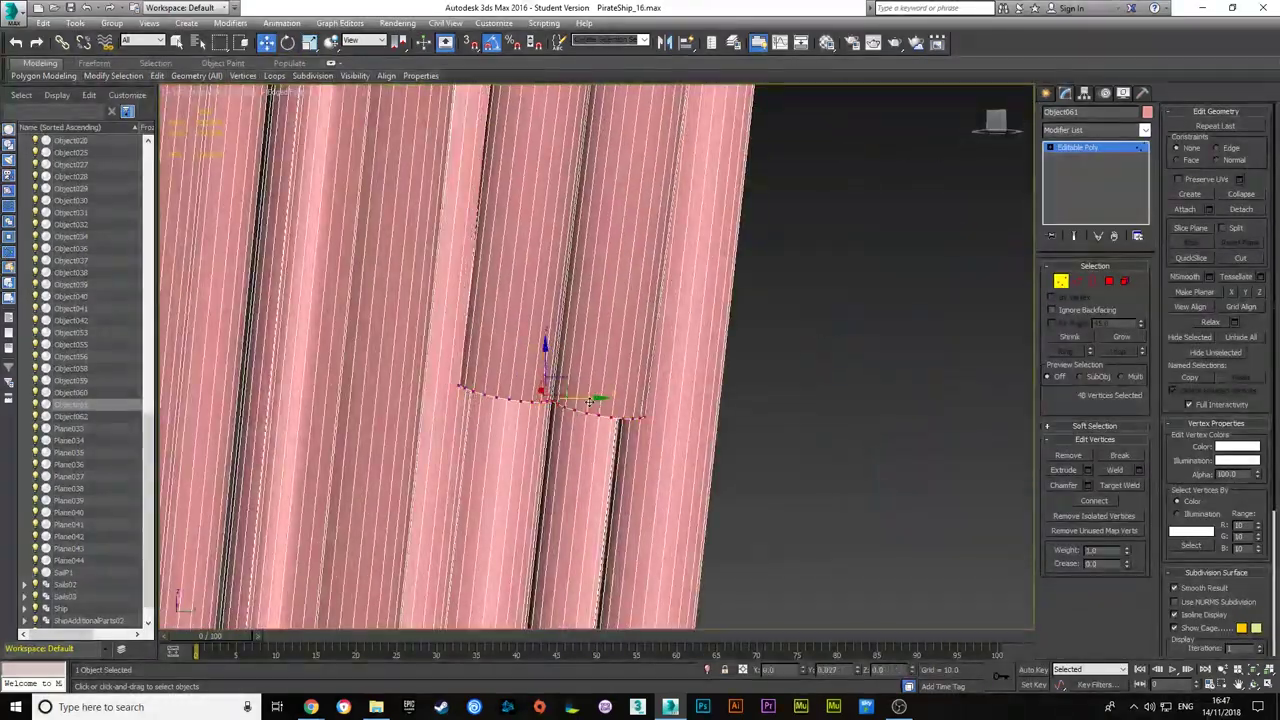
{"action": "key", "text": "shift+z"}
{"action": "key", "text": "shift+z"}
{"action": "key", "text": "2"}
{"action": "left_click", "coordinate": [1141, 516]}
{"action": "key", "text": "shift+z"}
{"action": "key", "text": "shift+z"}
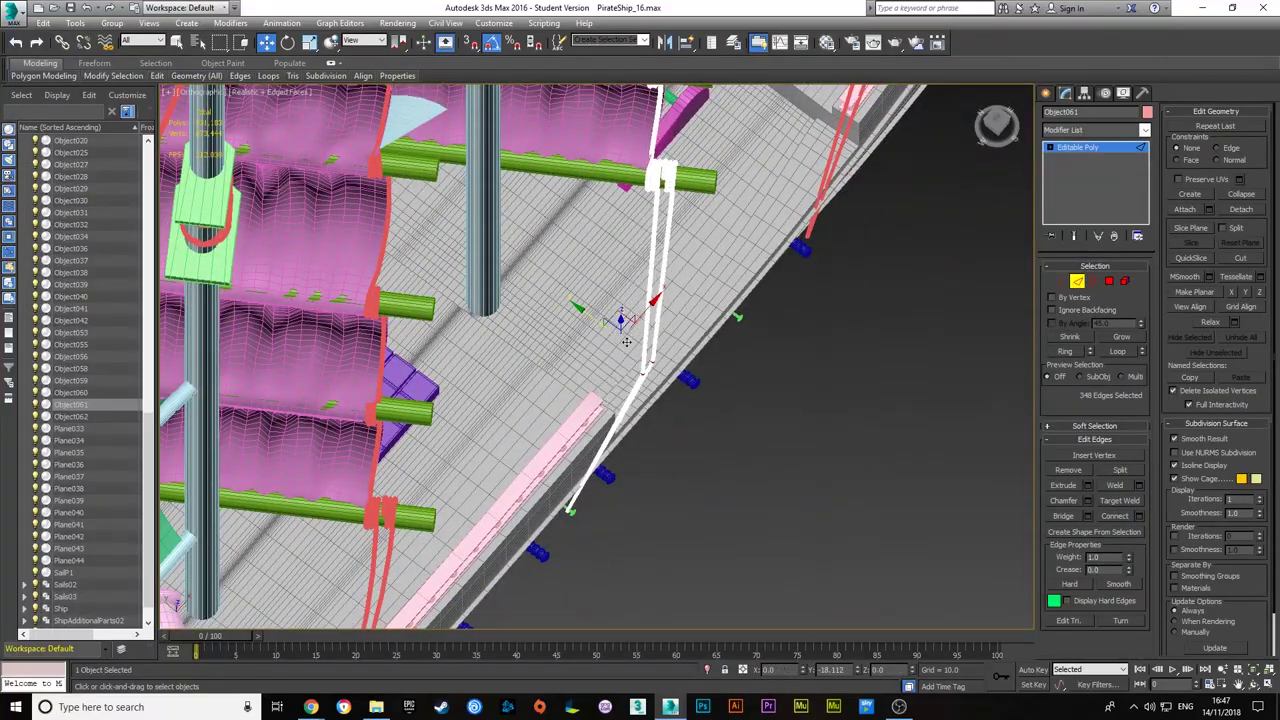
{"action": "key", "text": "shift+z"}
{"action": "left_click", "coordinate": [1087, 500]}
{"action": "key", "text": "shift+z"}
{"action": "key", "text": "shift+z"}
{"action": "key", "text": "shift+z"}
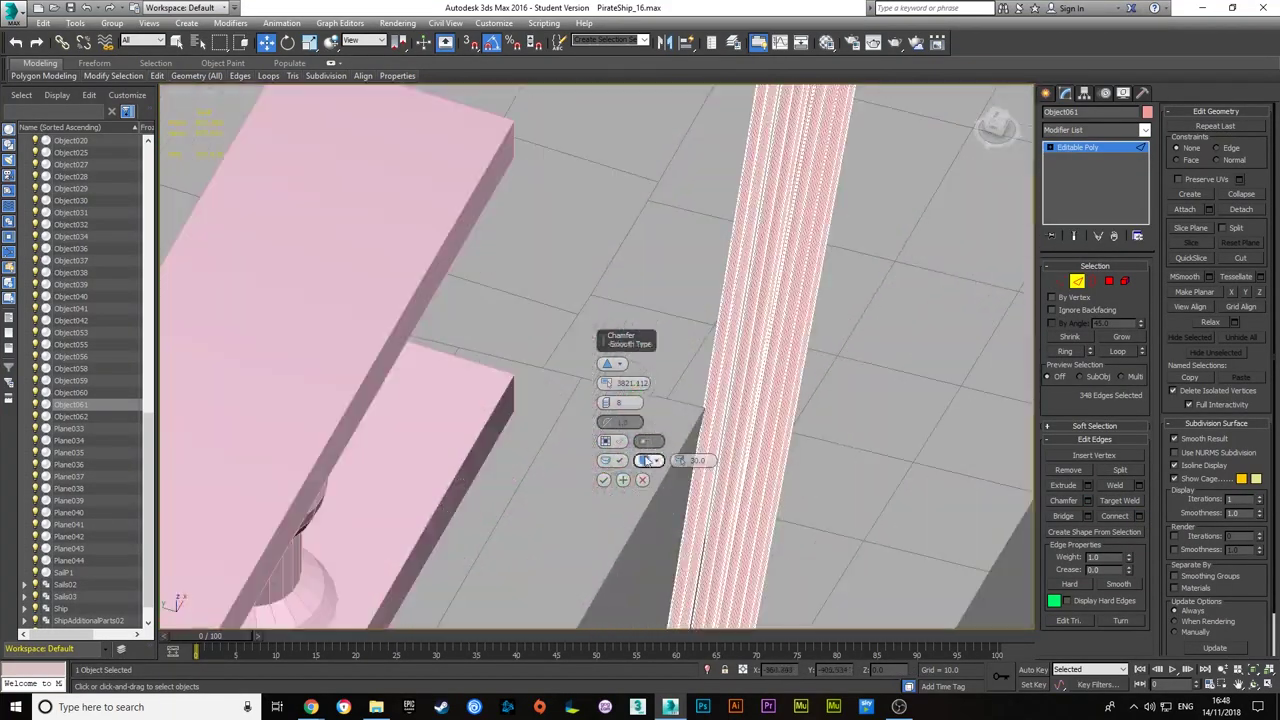
- Select the edge loop at the bend of rope bundle Object060 and extend it across the crossing tubes
{"action": "key", "text": "ctrl+z"}
{"action": "key", "text": "shift+z"}
{"action": "key", "text": "shift+z"}
{"action": "key", "text": "ctrl+z"}
{"action": "key", "text": "shift+z"}
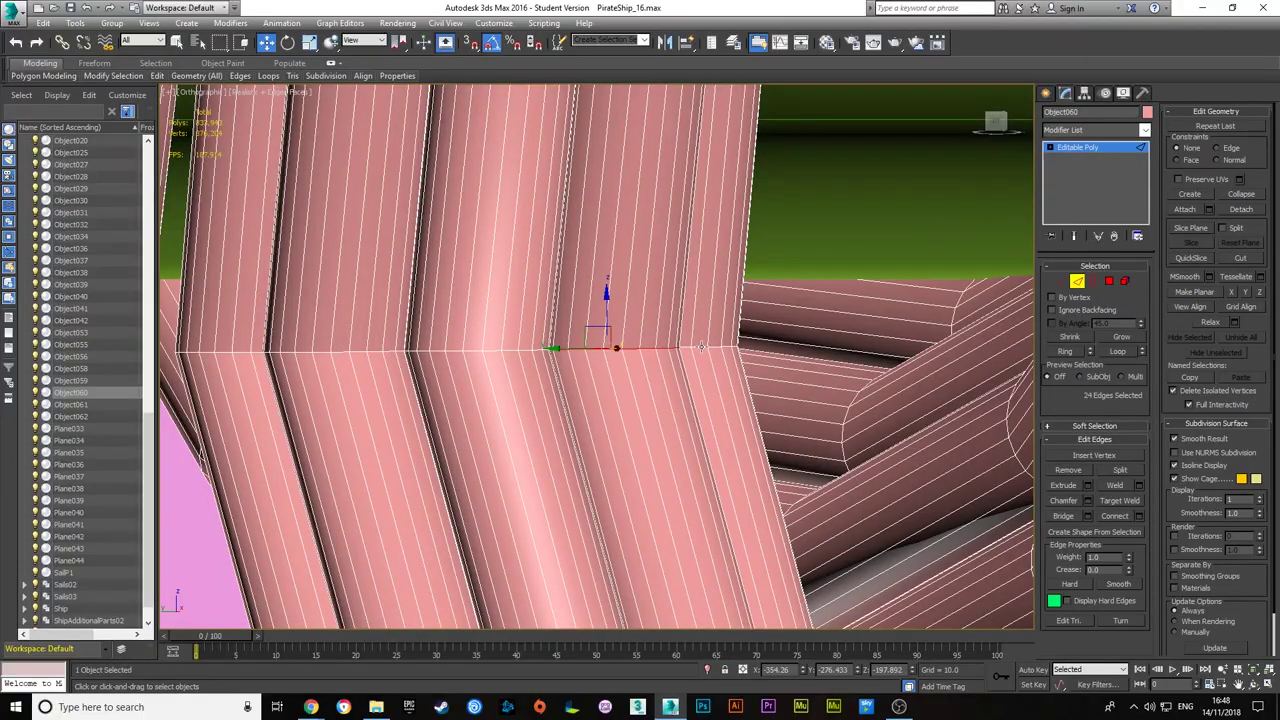
{"action": "key", "text": "shift+z"}
{"action": "key", "text": "shift+z"}
{"action": "key", "text": "shift+z"}
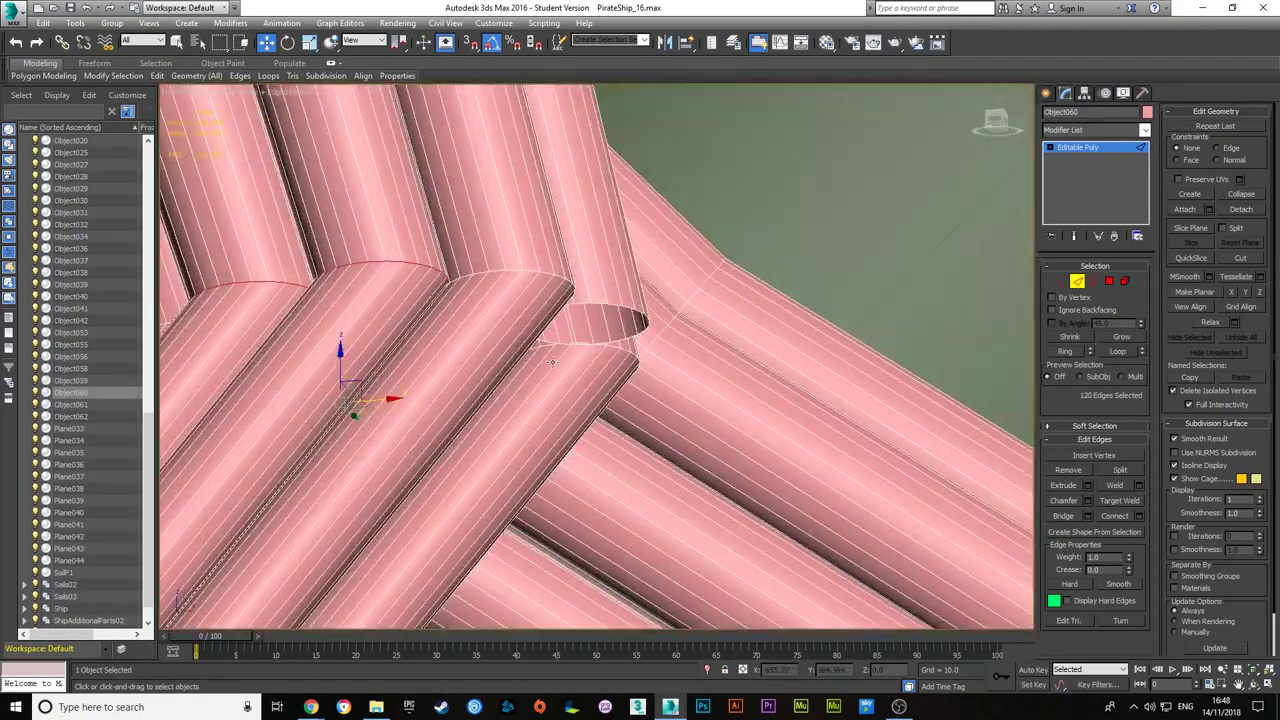
{"action": "key", "text": "ctrl+z"}
{"action": "key", "text": "shift+z"}
{"action": "key", "text": "shift+z"}
{"action": "key", "text": "shift+z"}
{"action": "key", "text": "ctrl+z"}
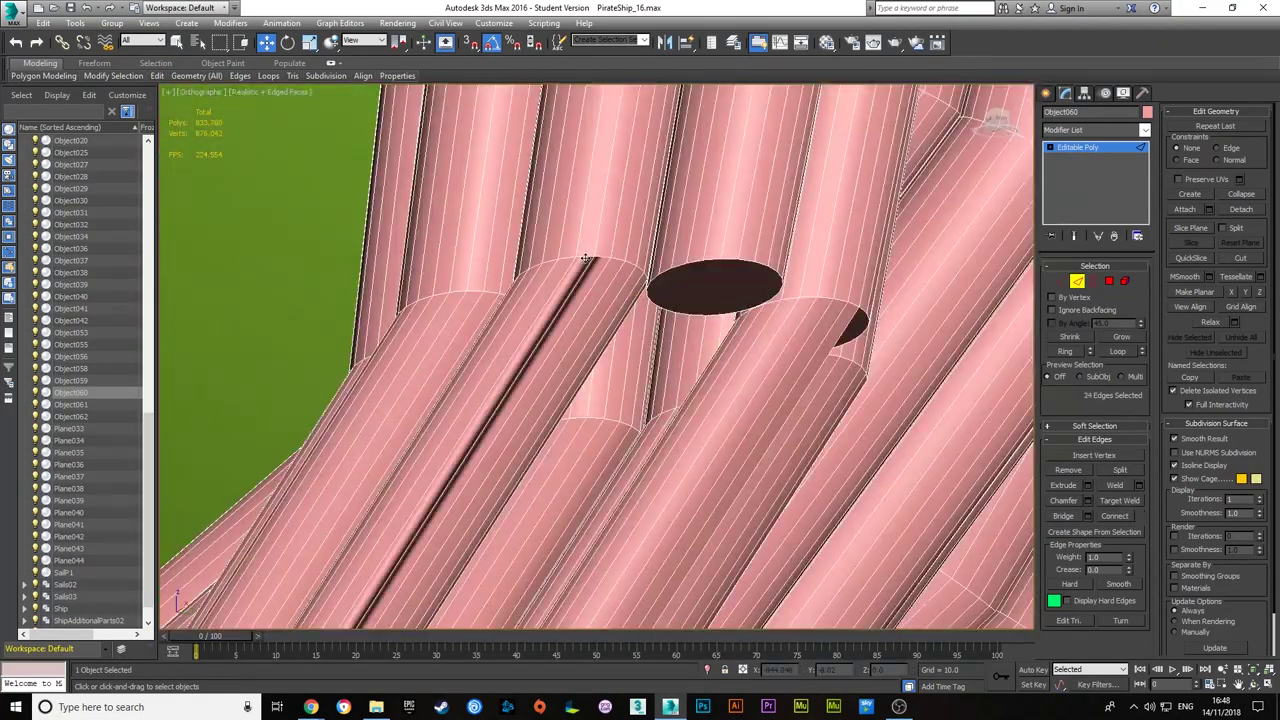
{"action": "key", "text": "shift+z"}
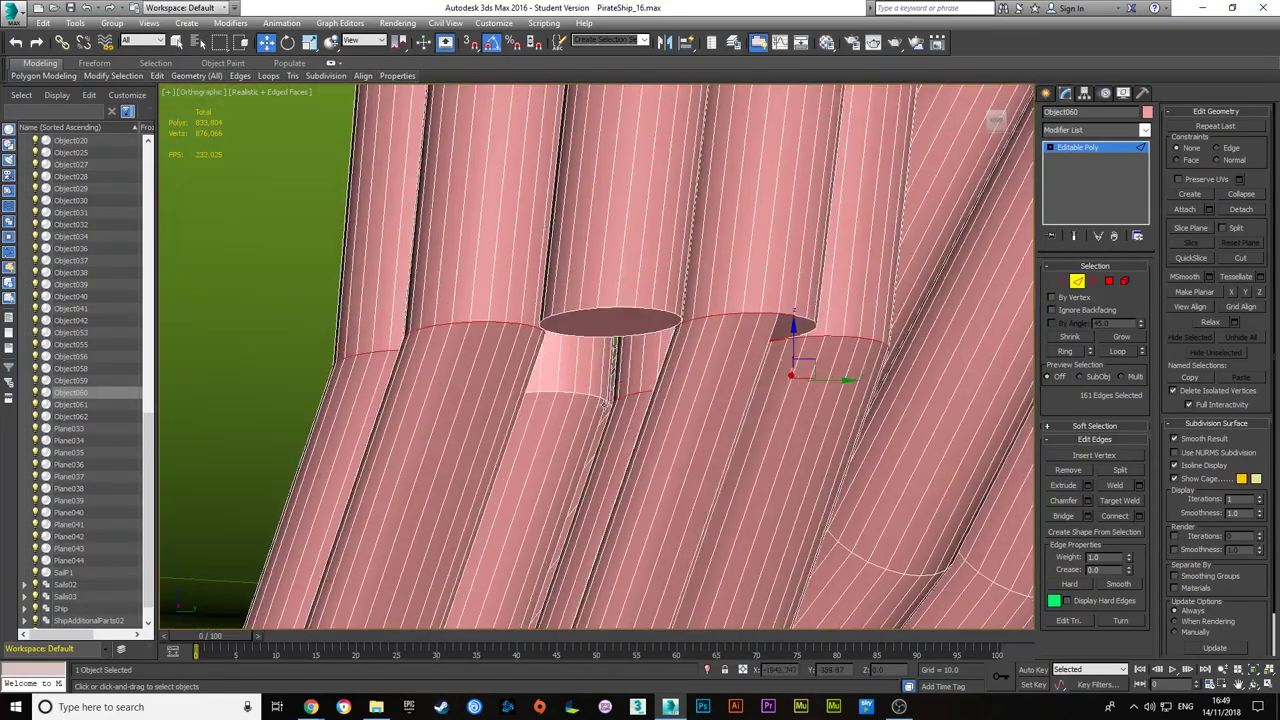
{"action": "key", "text": "ctrl+z"}
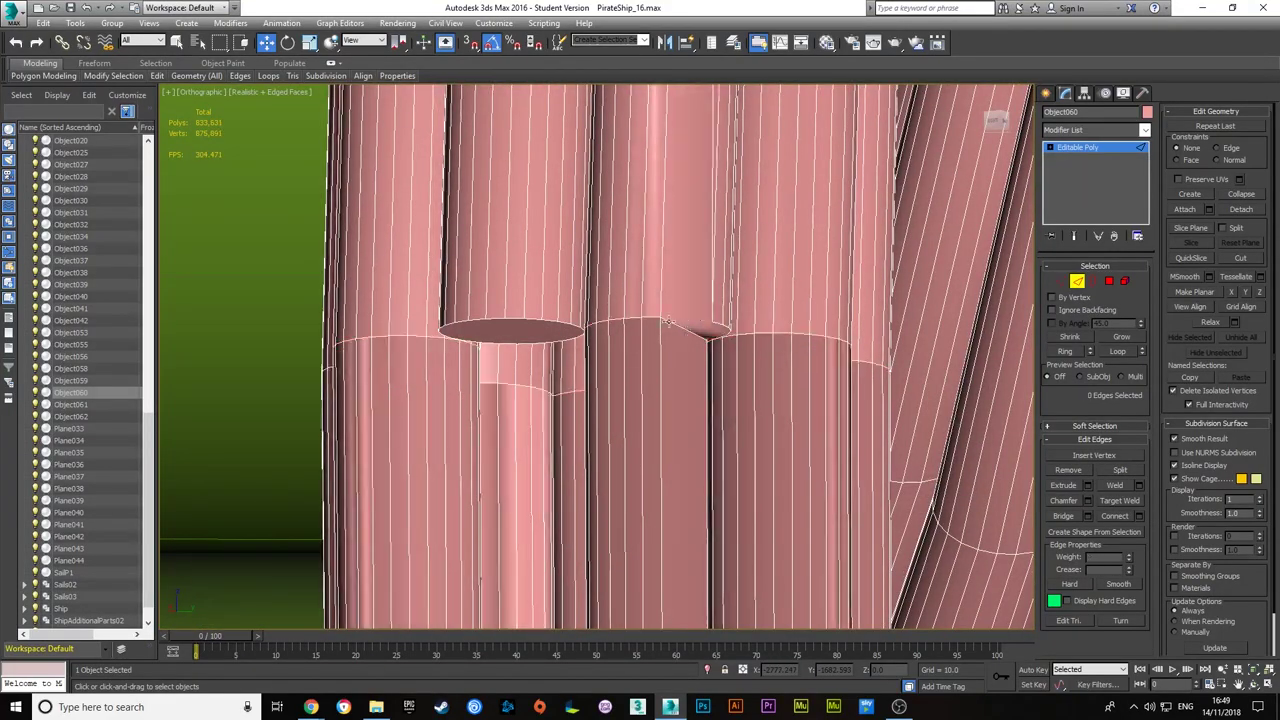
- Select the stray faces at the tube bend and delete them
{"action": "key", "text": "ctrl+z"}
{"action": "key", "text": "shift+z"}
{"action": "key", "text": "shift+z"}
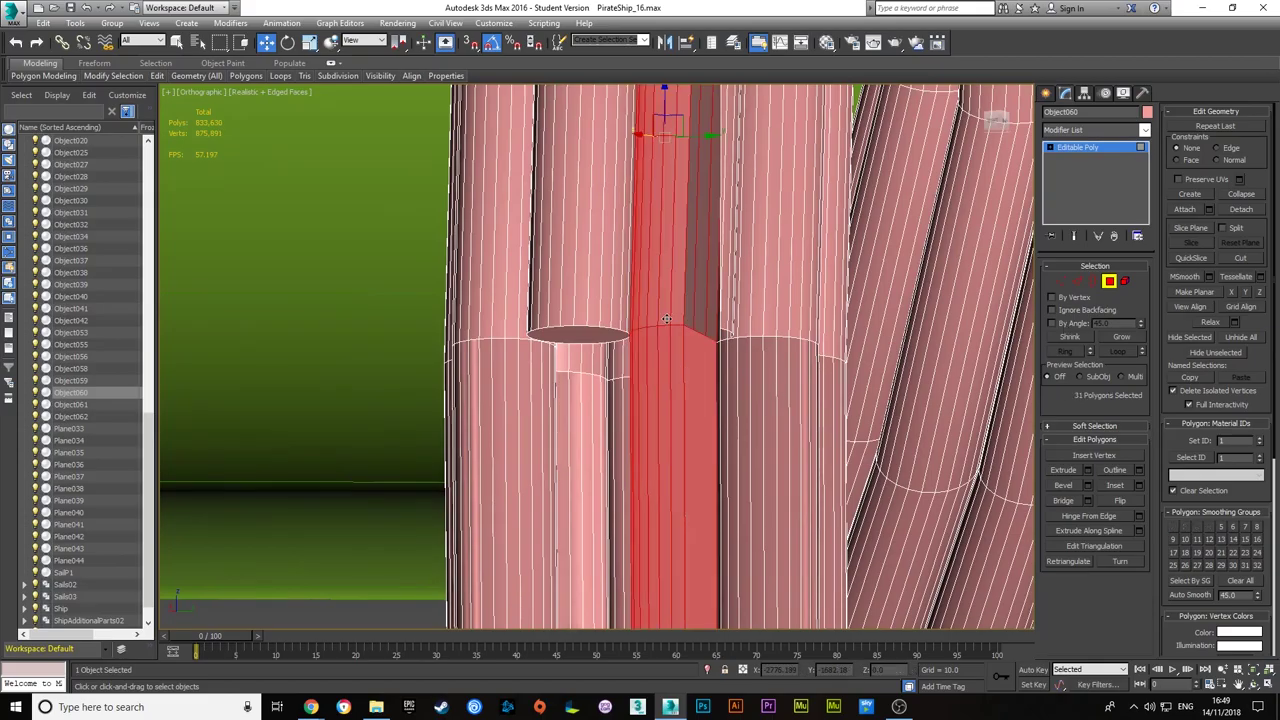
{"action": "key", "text": "shift+z"}
{"action": "key", "text": "ctrl+z"}
{"action": "key", "text": "shift+z"}
- Select the edges along the tube bend from several angles, then view the whole ship
{"action": "key", "text": "shift+z"}
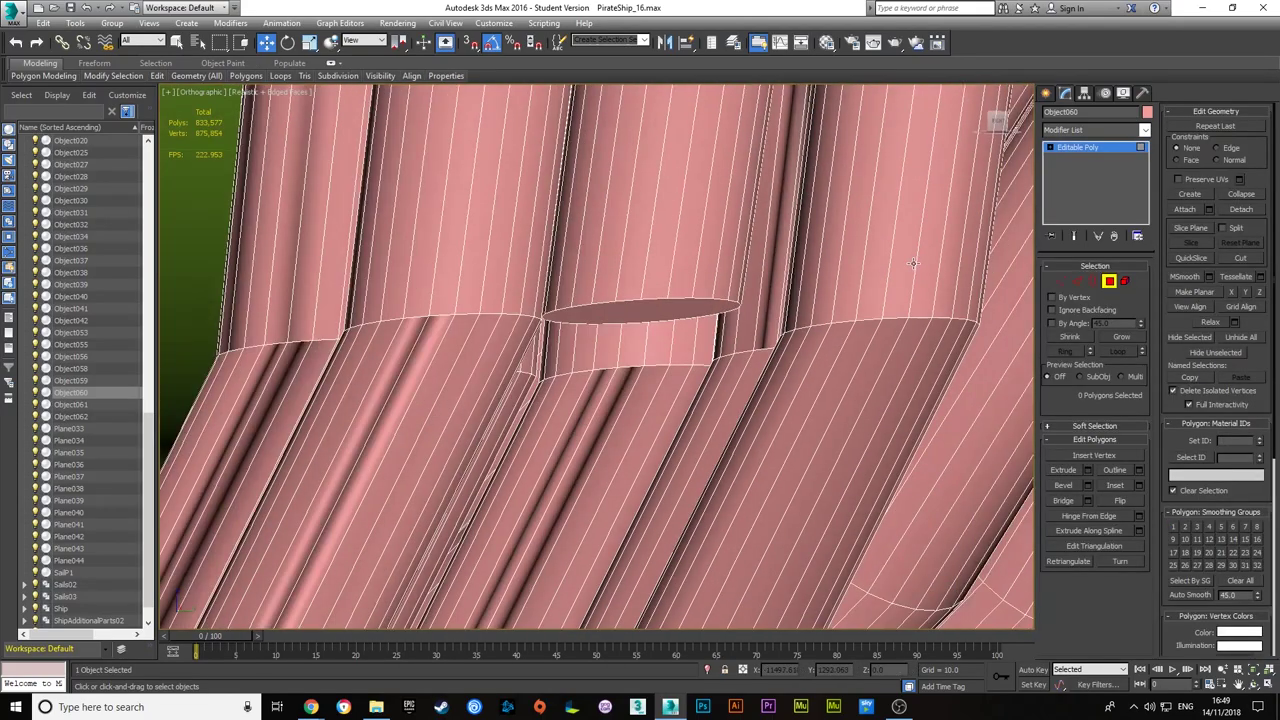
{"action": "key", "text": "shift+z"}
{"action": "key", "text": "ctrl+z"}
{"action": "key", "text": "shift+z"}
{"action": "key", "text": "shift+z"}
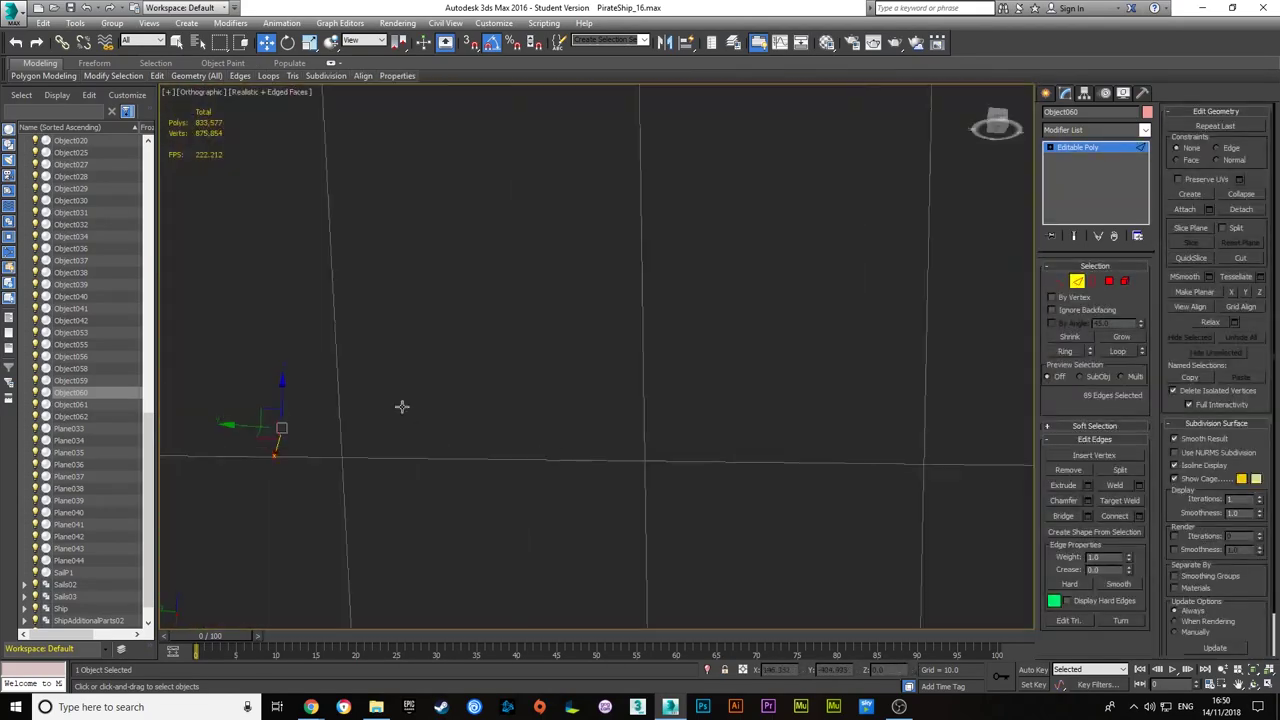
{"action": "key", "text": "shift+z"}
{"action": "key", "text": "shift+z"}
{"action": "key", "text": "ctrl+z"}
{"action": "key", "text": "shift+z"}
{"action": "key", "text": "ctrl+z"}
{"action": "key", "text": "shift+z"}
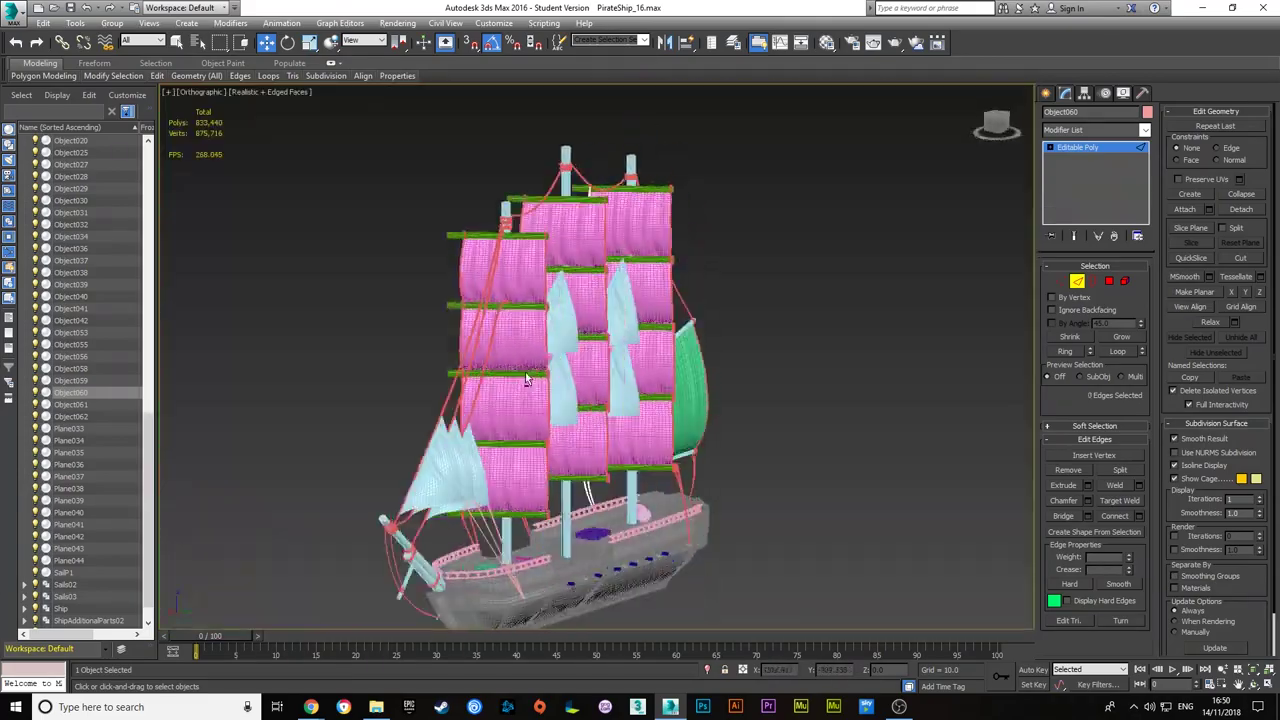
- Inspect rope Object061, then select the coiled rope Object062 and its coil vertices on the spar
{"action": "key", "text": "shift+z"}
{"action": "key", "text": "shift+z"}
{"action": "key", "text": "shift+z"}
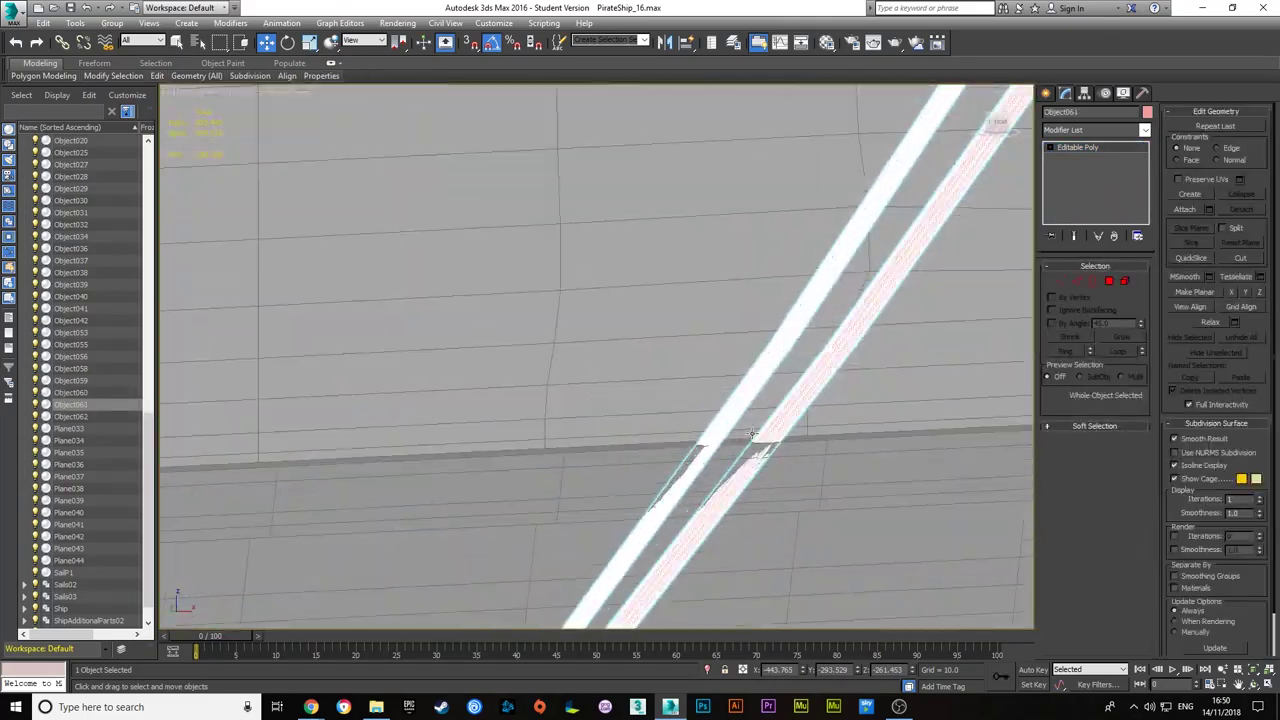
{"action": "key", "text": "ctrl+z"}
{"action": "key", "text": "ctrl+z"}
{"action": "key", "text": "shift+z"}
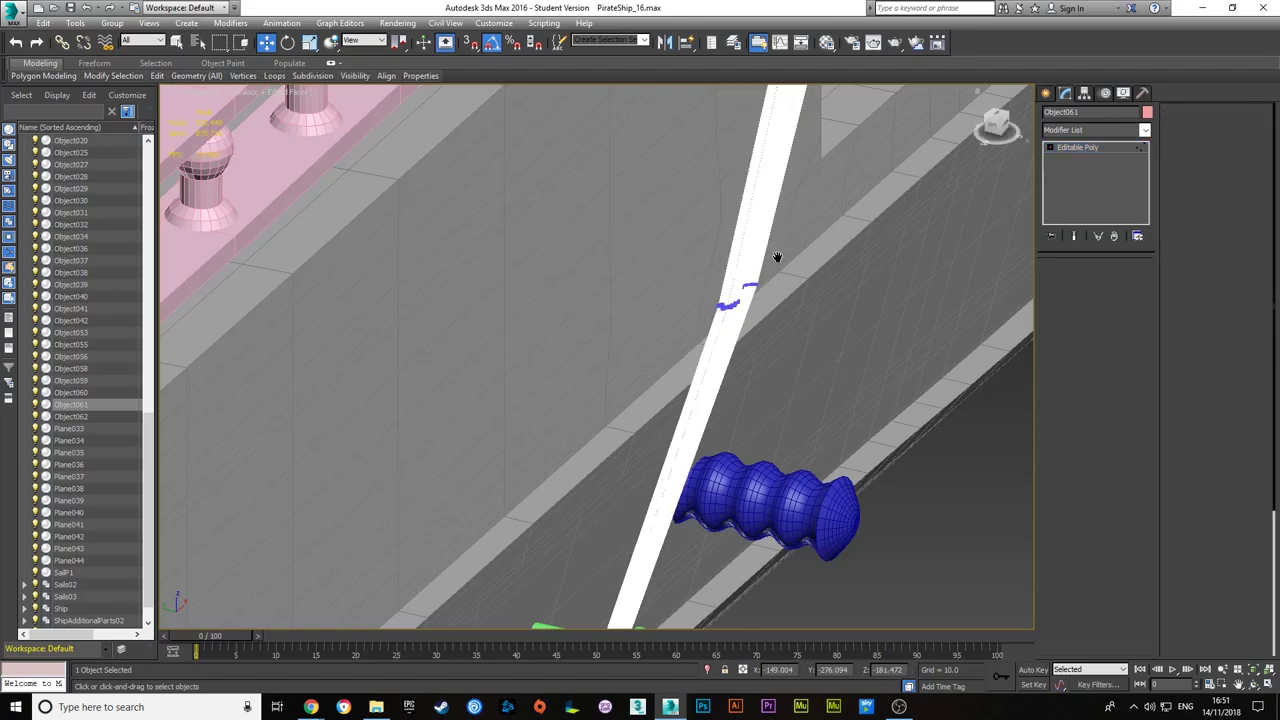
{"action": "key", "text": "shift+z"}
{"action": "key", "text": "shift+z"}
{"action": "key", "text": "shift+z"}
{"action": "key", "text": "shift+z"}
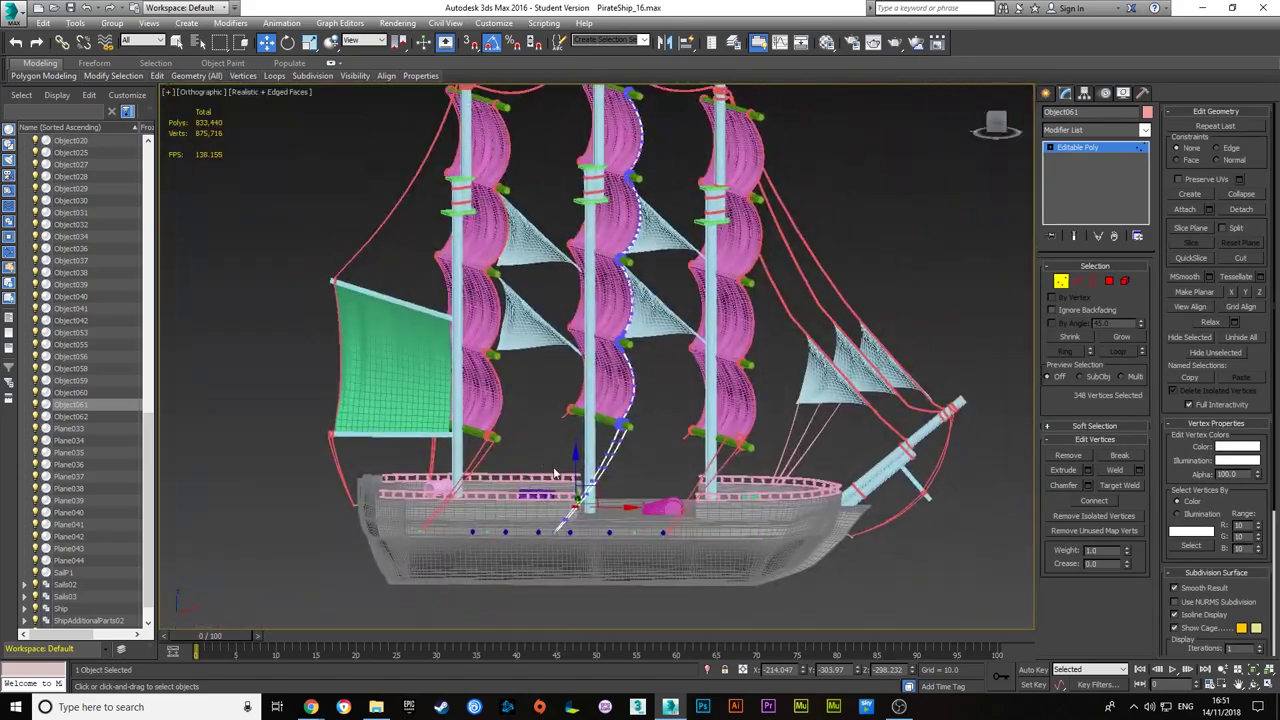
{"action": "key", "text": "shift+z"}
{"action": "key", "text": "ctrl+z"}
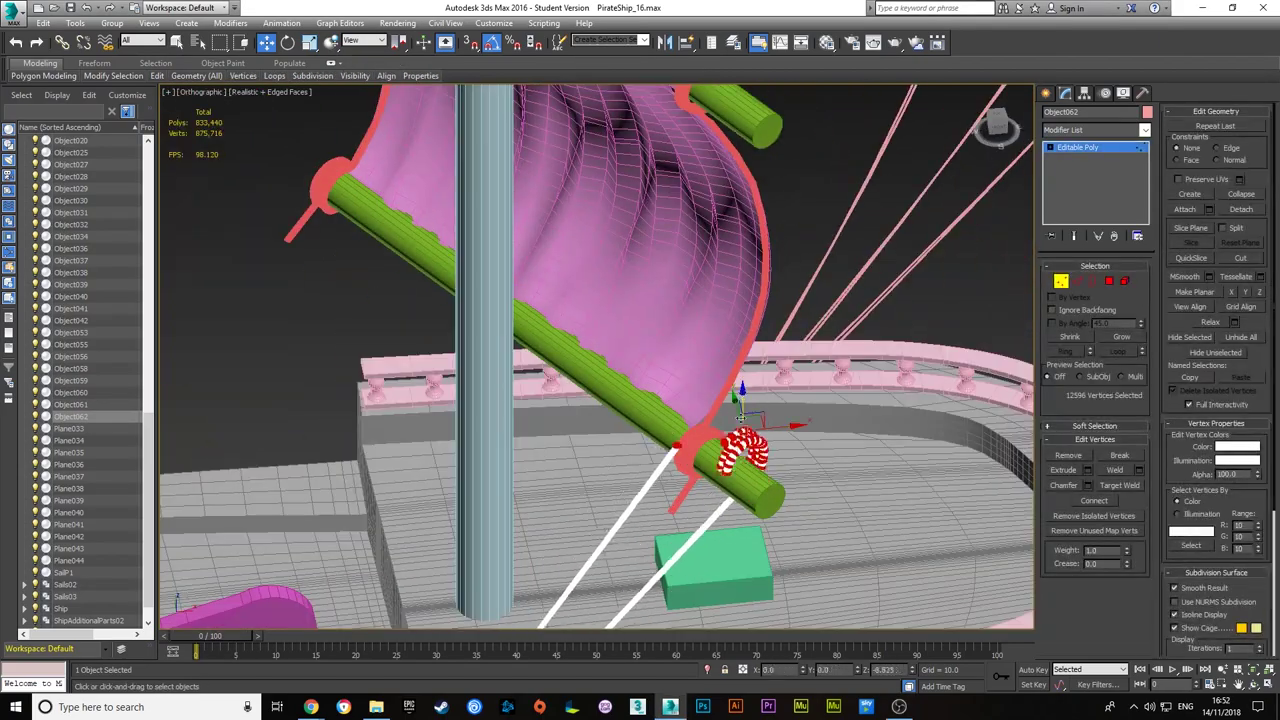
- Isolate the vertices at the coil end and rotate the rope end into line
{"action": "key", "text": "shift+z"}
{"action": "key", "text": "shift+z"}
{"action": "key", "text": "ctrl+z"}
{"action": "key", "text": "shift+z"}
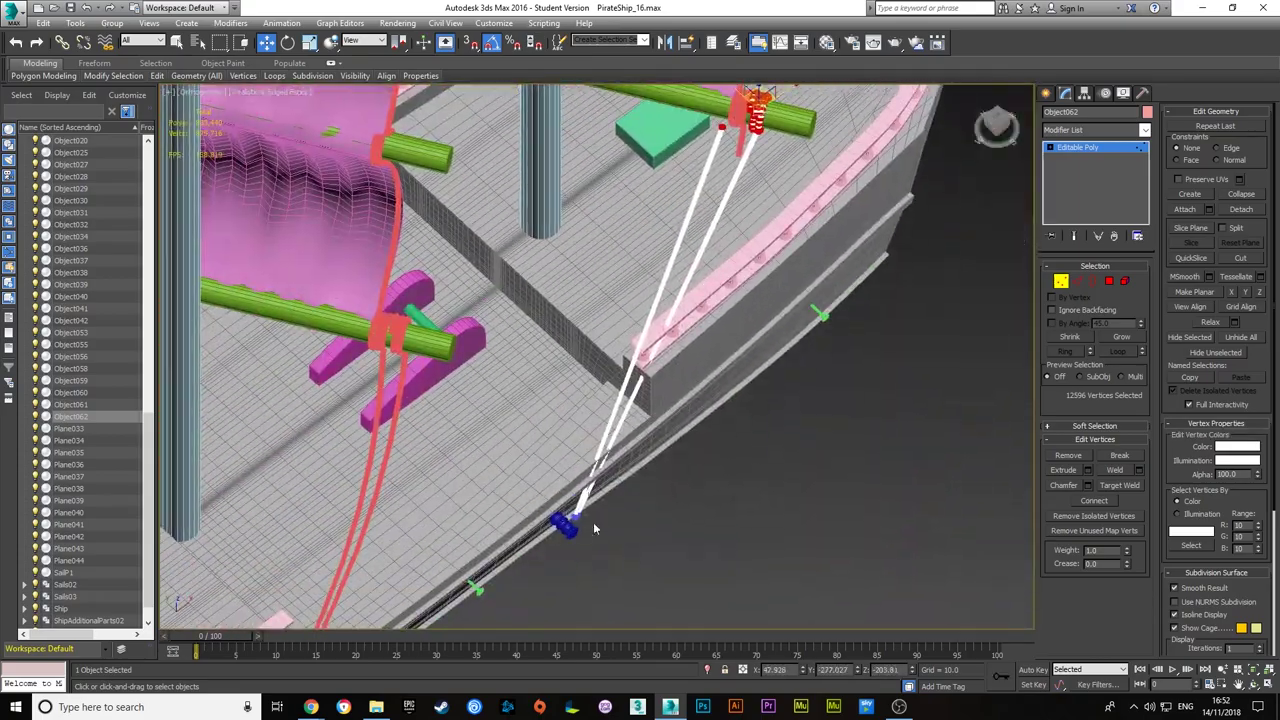
{"action": "key", "text": "shift+z"}
{"action": "key", "text": "shift+z"}
{"action": "key", "text": "shift+z"}
{"action": "key", "text": "shift+z"}
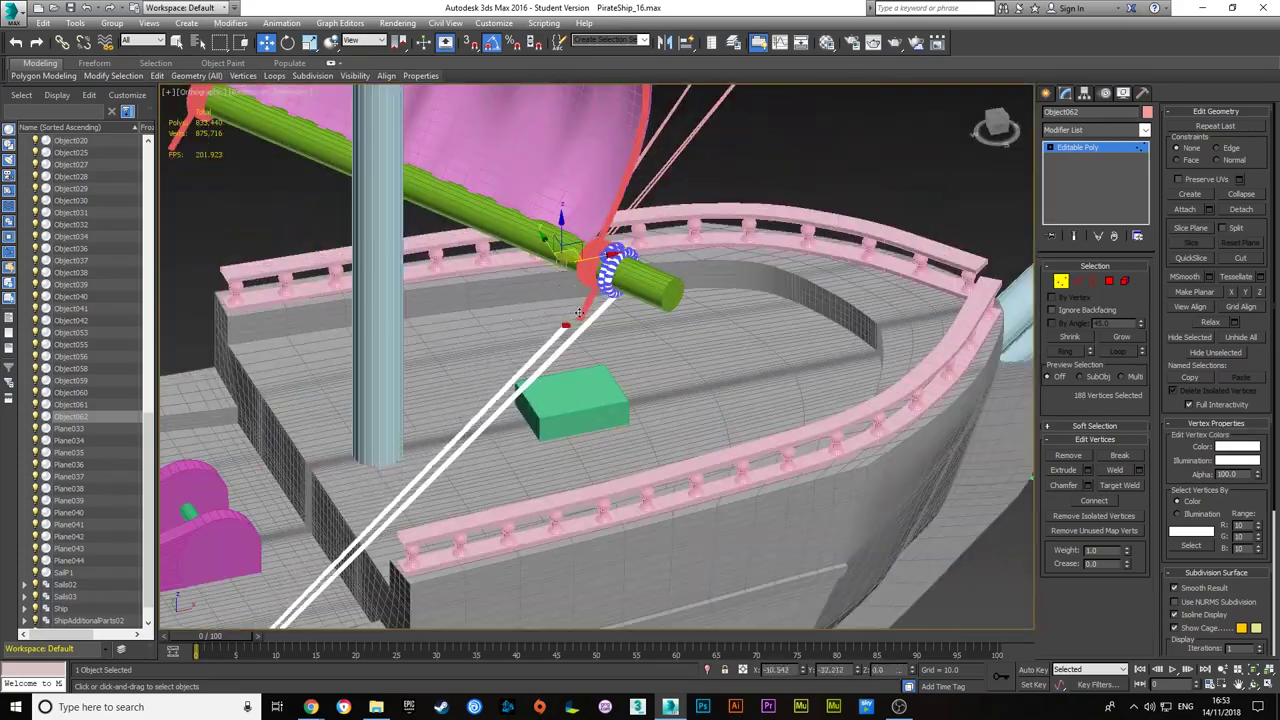
{"action": "key", "text": "ctrl+z"}
{"action": "key", "text": "shift+z"}
{"action": "key", "text": "shift+z"}
{"action": "key", "text": "shift+z"}
{"action": "key", "text": "e"}
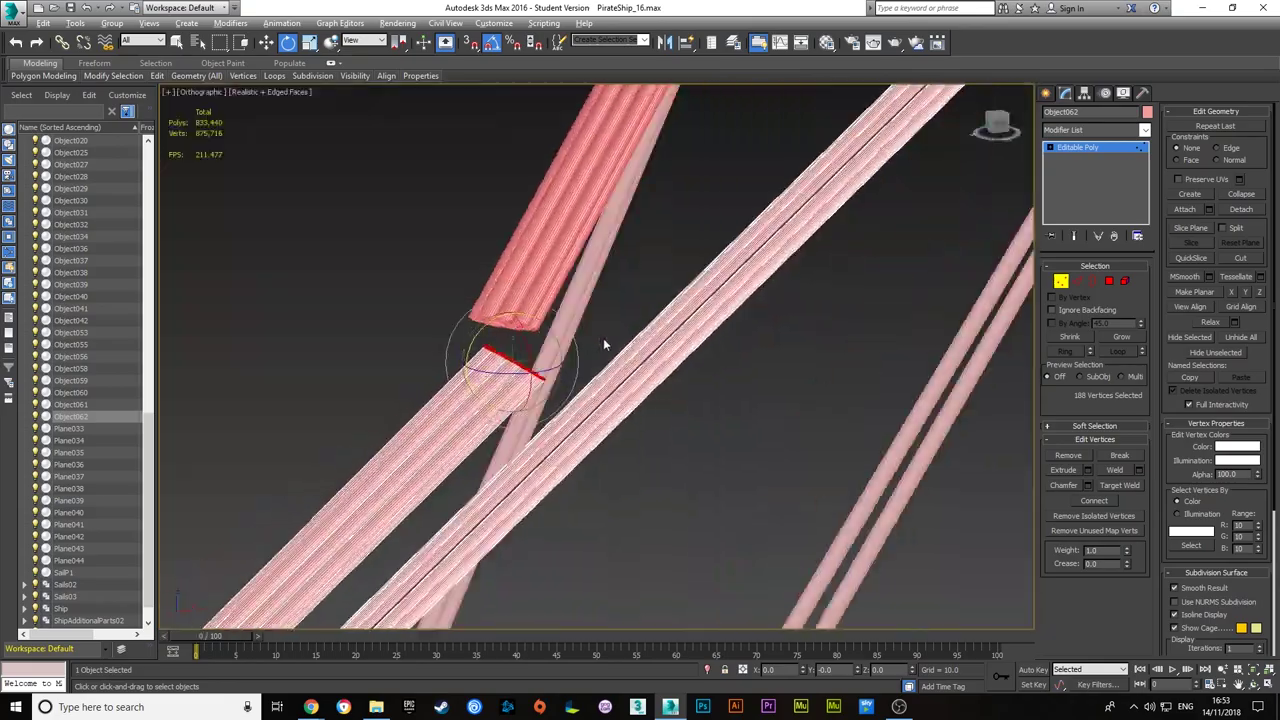
{"action": "key", "text": "shift+z"}
- Select the open border at a tube end and frame the joint close-up
{"action": "key", "text": "shift+z"}
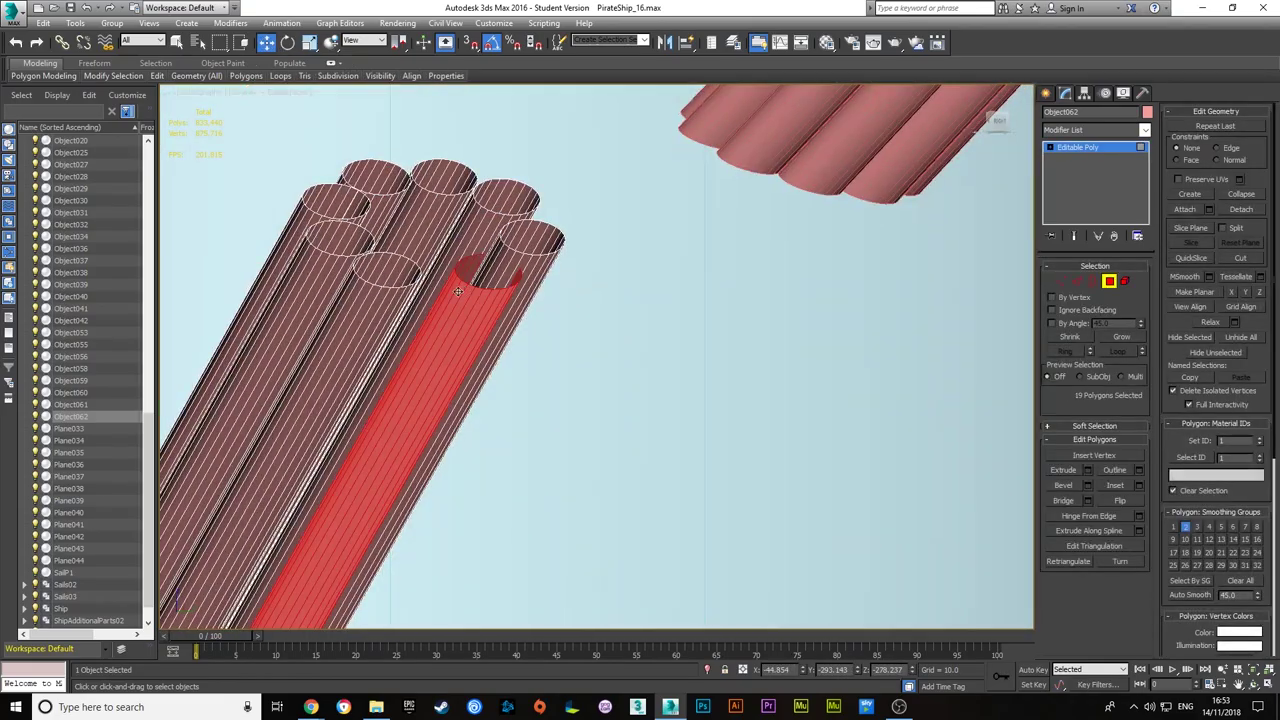
{"action": "key", "text": "shift+z"}
{"action": "key", "text": "shift+z"}
{"action": "key", "text": "ctrl+z"}
{"action": "key", "text": "shift+z"}
{"action": "key", "text": "shift+z"}
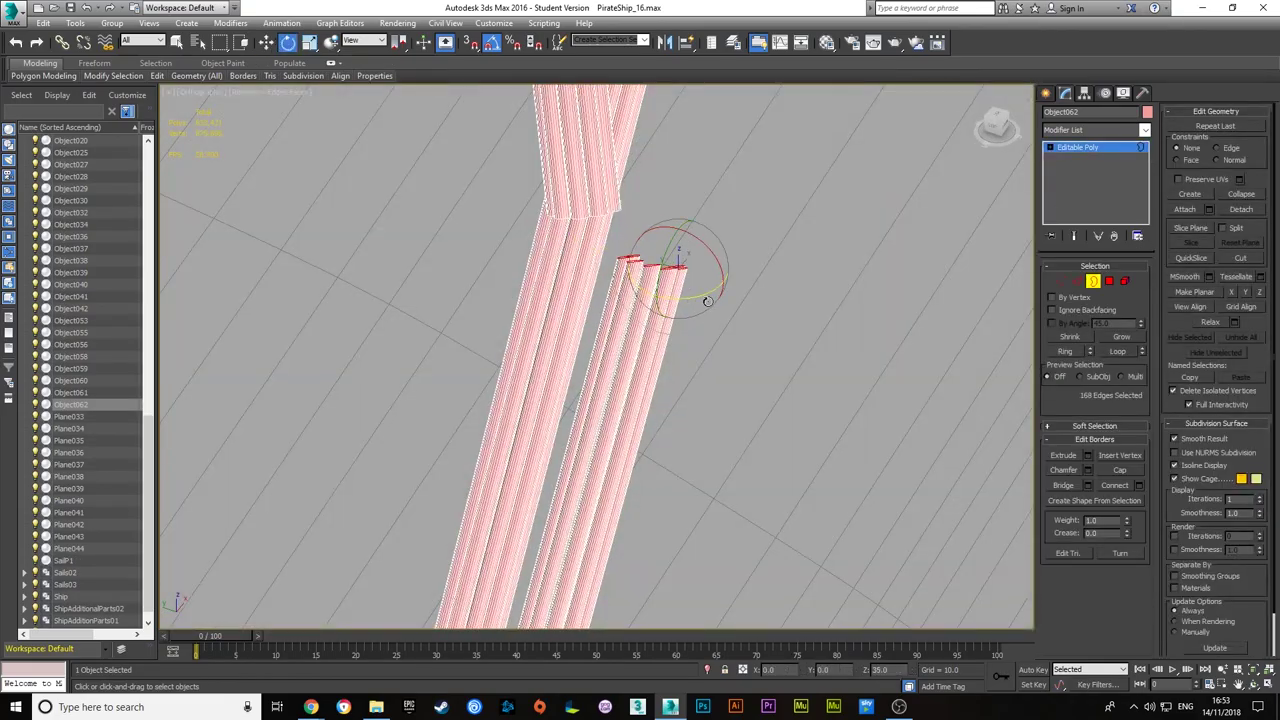
{"action": "key", "text": "shift+z"}
{"action": "key", "text": "shift+z"}
{"action": "key", "text": "shift+z"}
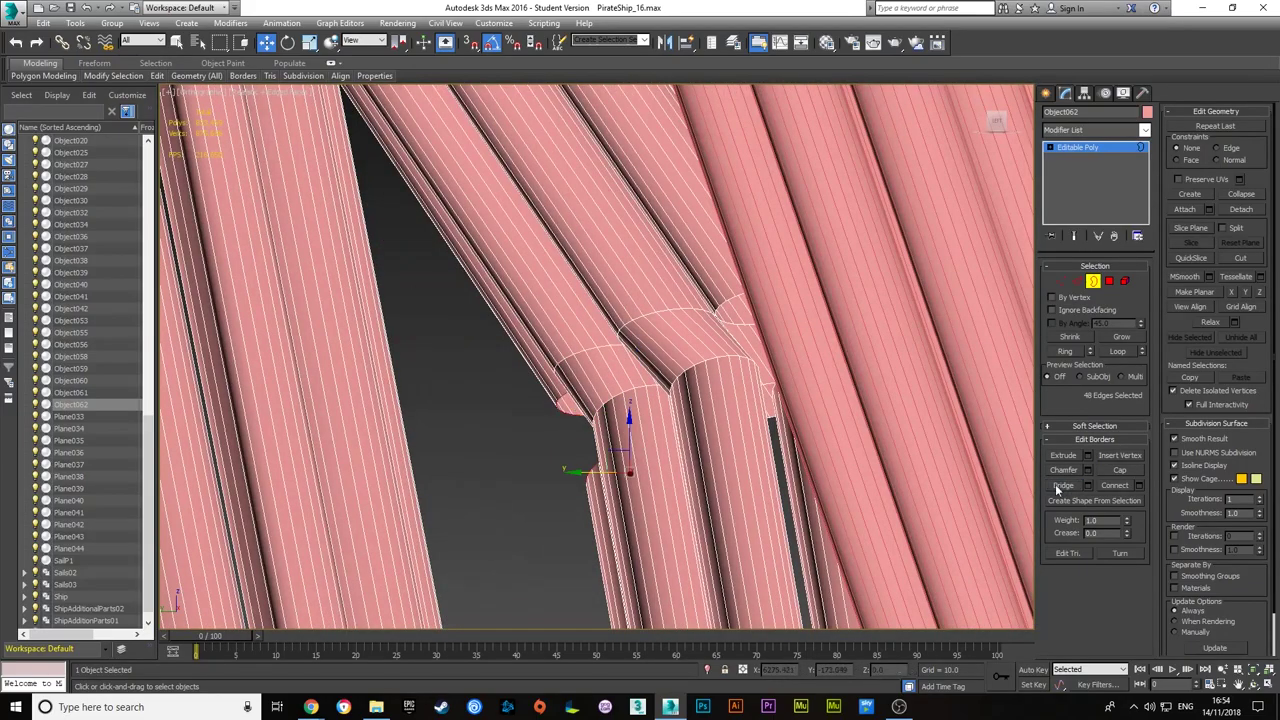
{"action": "key", "text": "shift+z"}
{"action": "key", "text": "shift+z"}
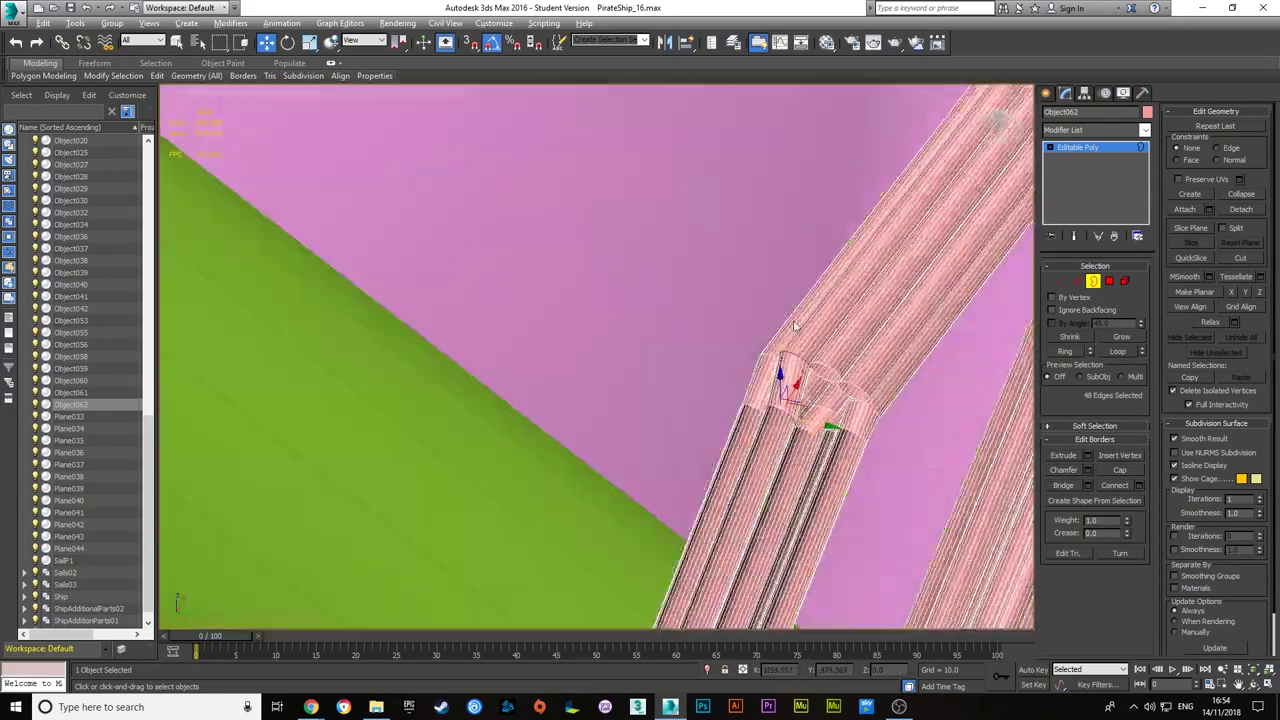
{"action": "key", "text": "shift+z"}
{"action": "key", "text": "ctrl+z"}
{"action": "key", "text": "shift+z"}
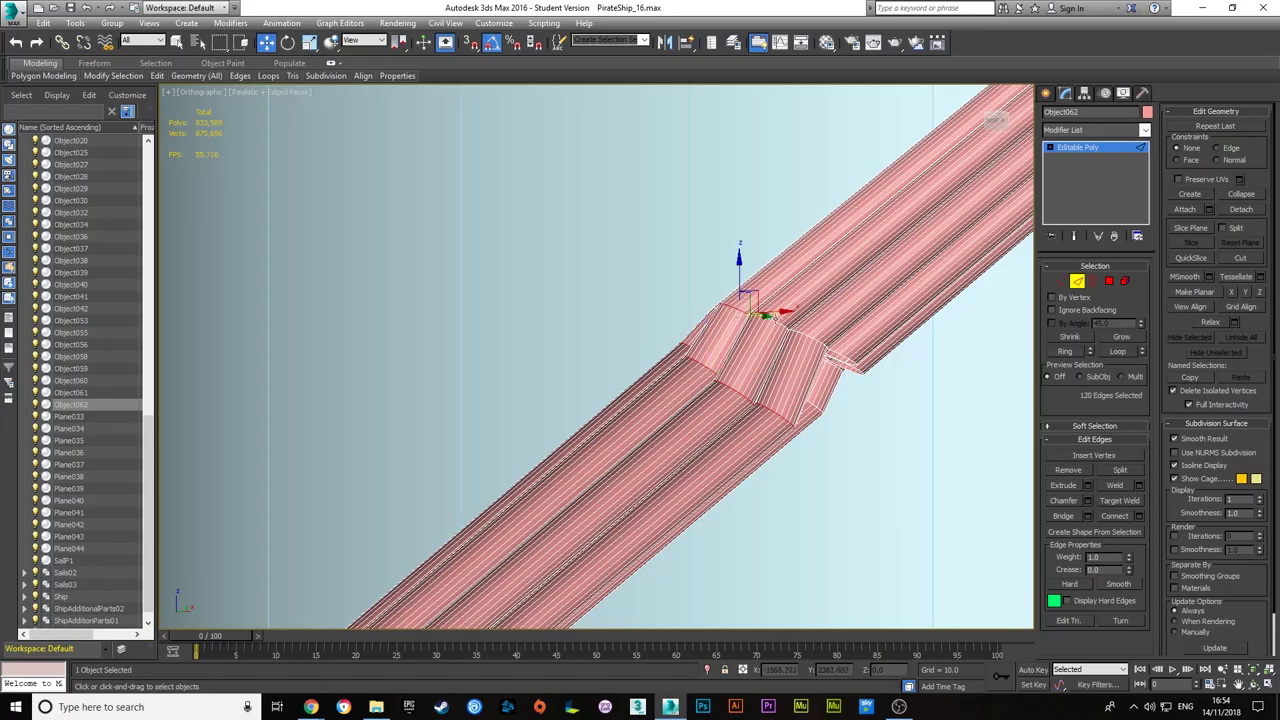
- Grow the edge loops around the tube joint and revisit the rope's vertices and open ends
{"action": "key", "text": "shift+z"}
{"action": "key", "text": "ctrl+z"}
{"action": "key", "text": "shift+z"}
{"action": "key", "text": "ctrl+z"}
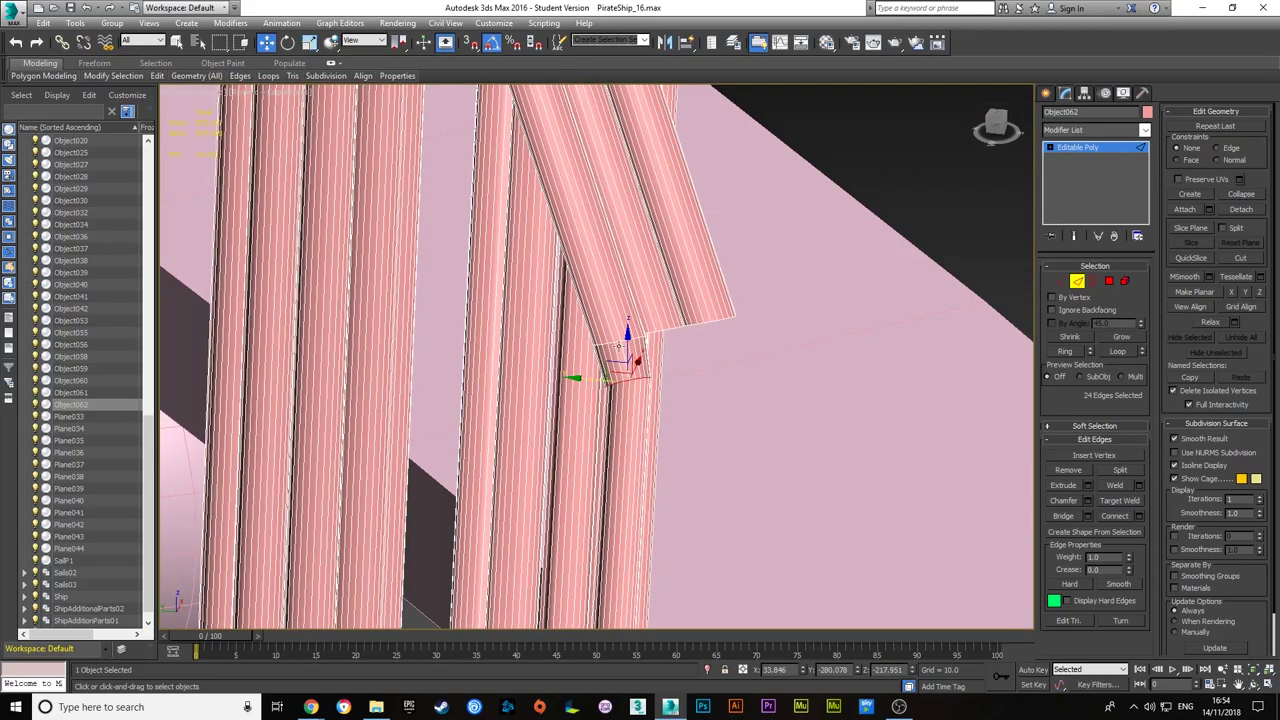
{"action": "key", "text": "shift+z"}
{"action": "key", "text": "shift+z"}
{"action": "key", "text": "shift+z"}
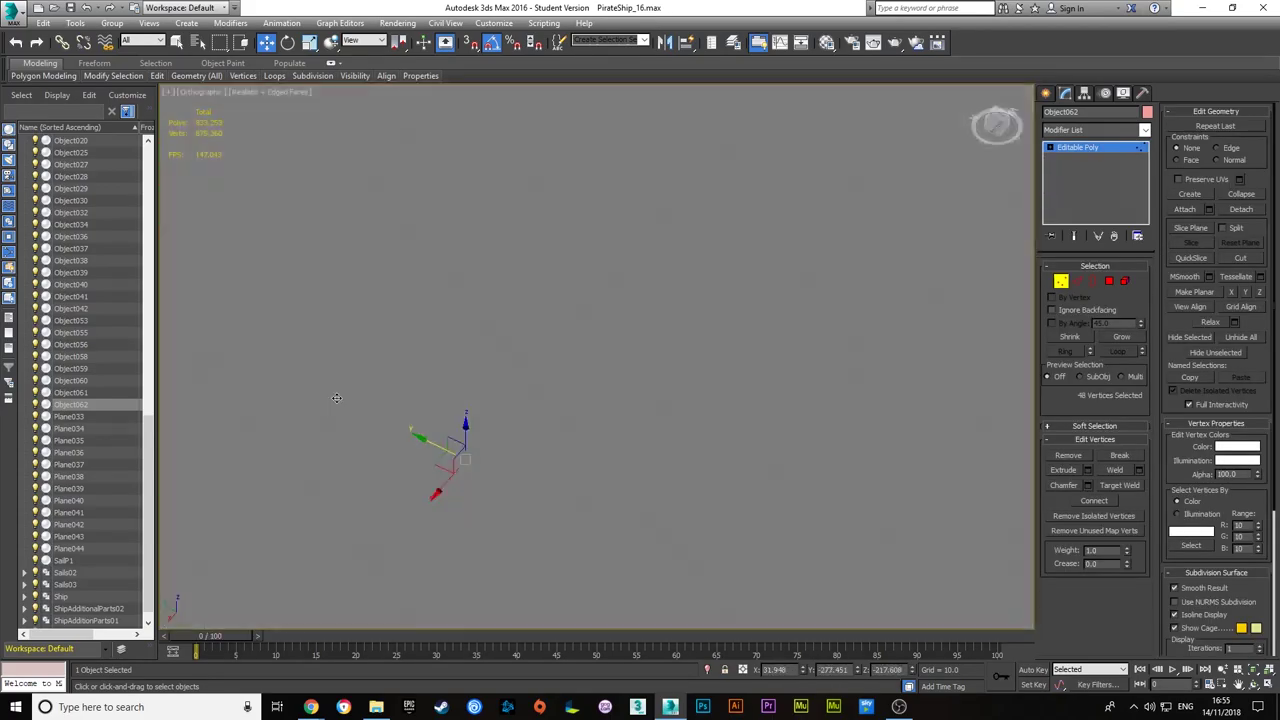
{"action": "key", "text": "shift+z"}
{"action": "key", "text": "shift+z"}
{"action": "key", "text": "ctrl+z"}
- Select the rope's faces, extending and trimming the selection along the ropes
{"action": "key", "text": "shift+z"}
{"action": "key", "text": "shift+z"}
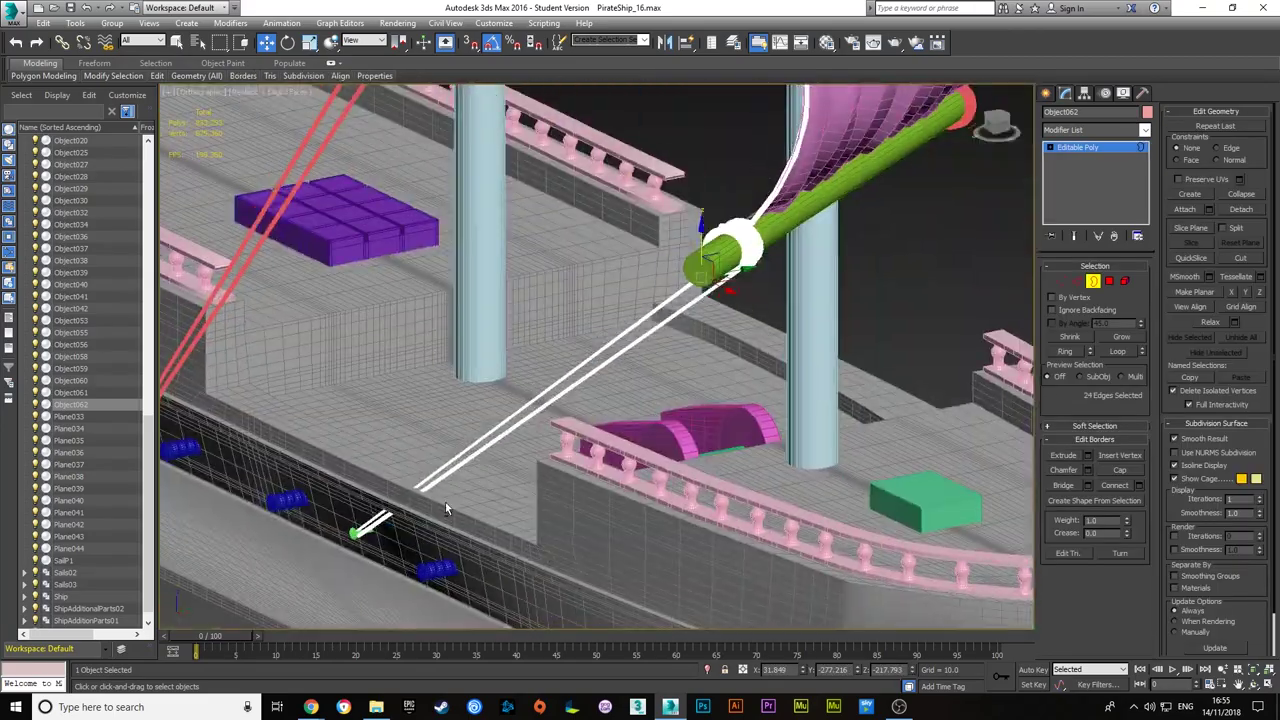
{"action": "key", "text": "shift+z"}
{"action": "key", "text": "shift+z"}
{"action": "key", "text": "shift+z"}
{"action": "key", "text": "ctrl+z"}
{"action": "key", "text": "shift+z"}
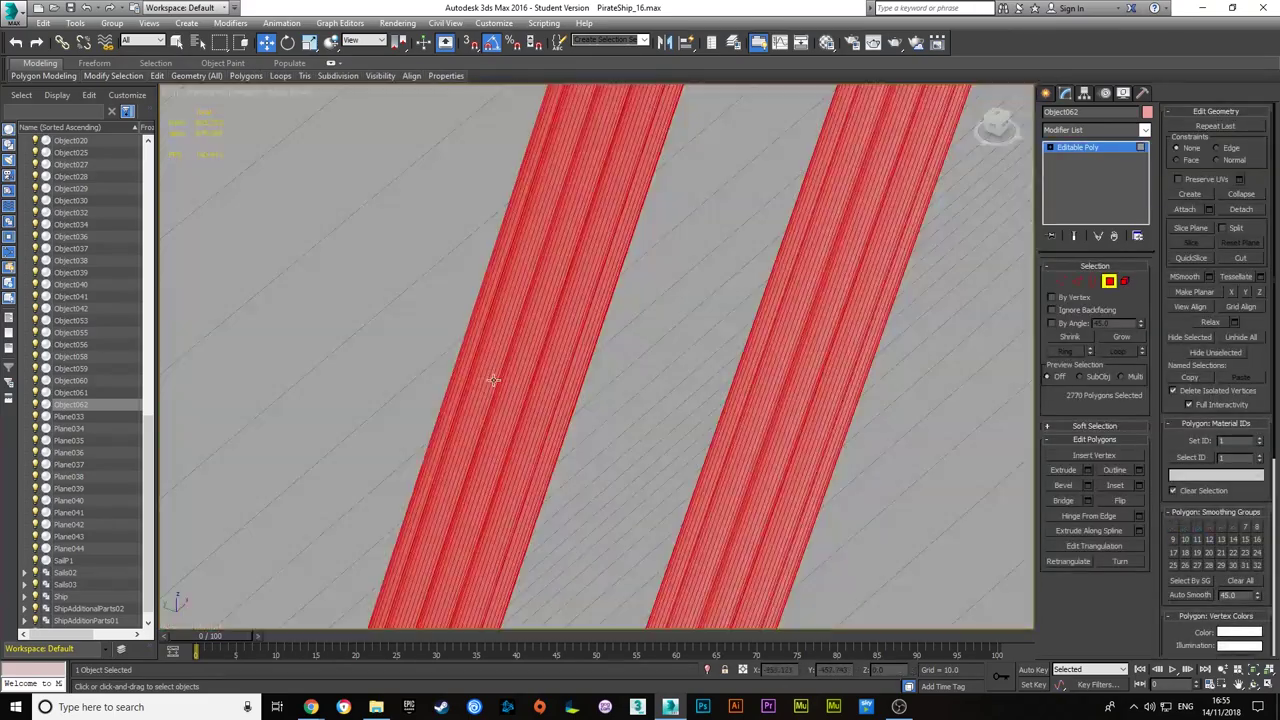
{"action": "key", "text": "shift+z"}
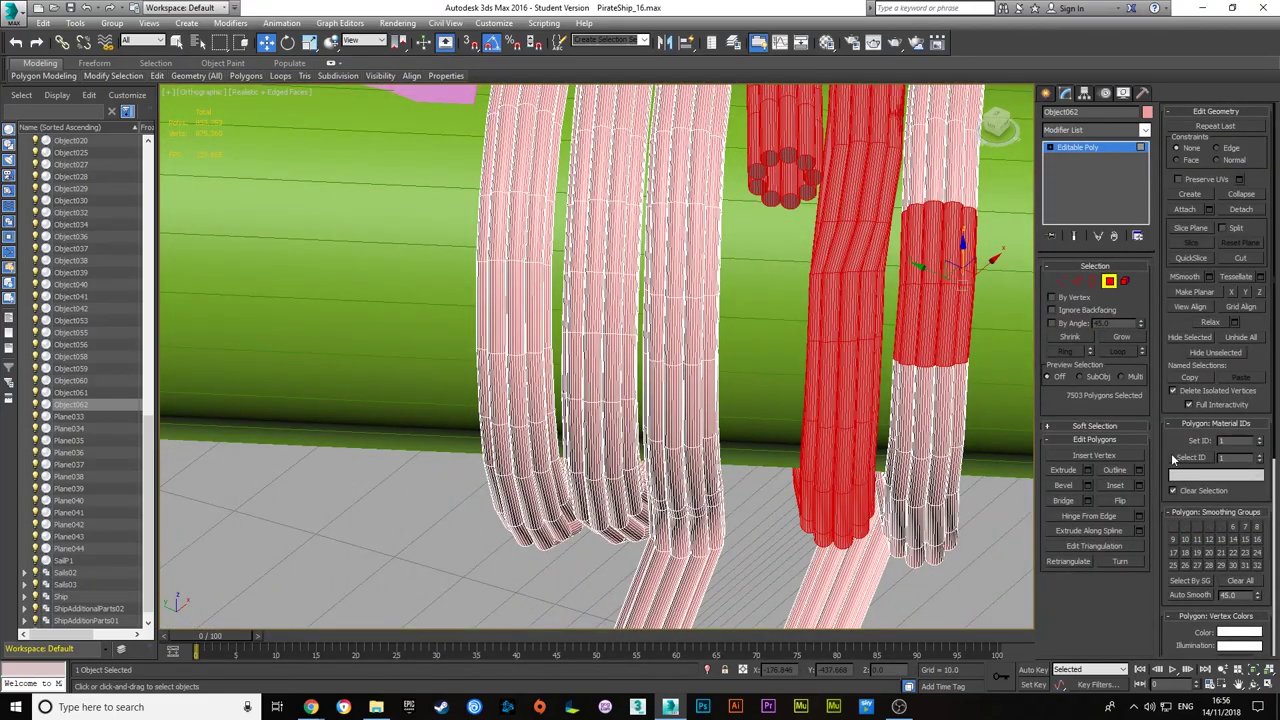
{"action": "key", "text": "shift+z"}
{"action": "key", "text": "shift+z"}
{"action": "key", "text": "ctrl+z"}
{"action": "key", "text": "ctrl+z"}
{"action": "key", "text": "shift+z"}
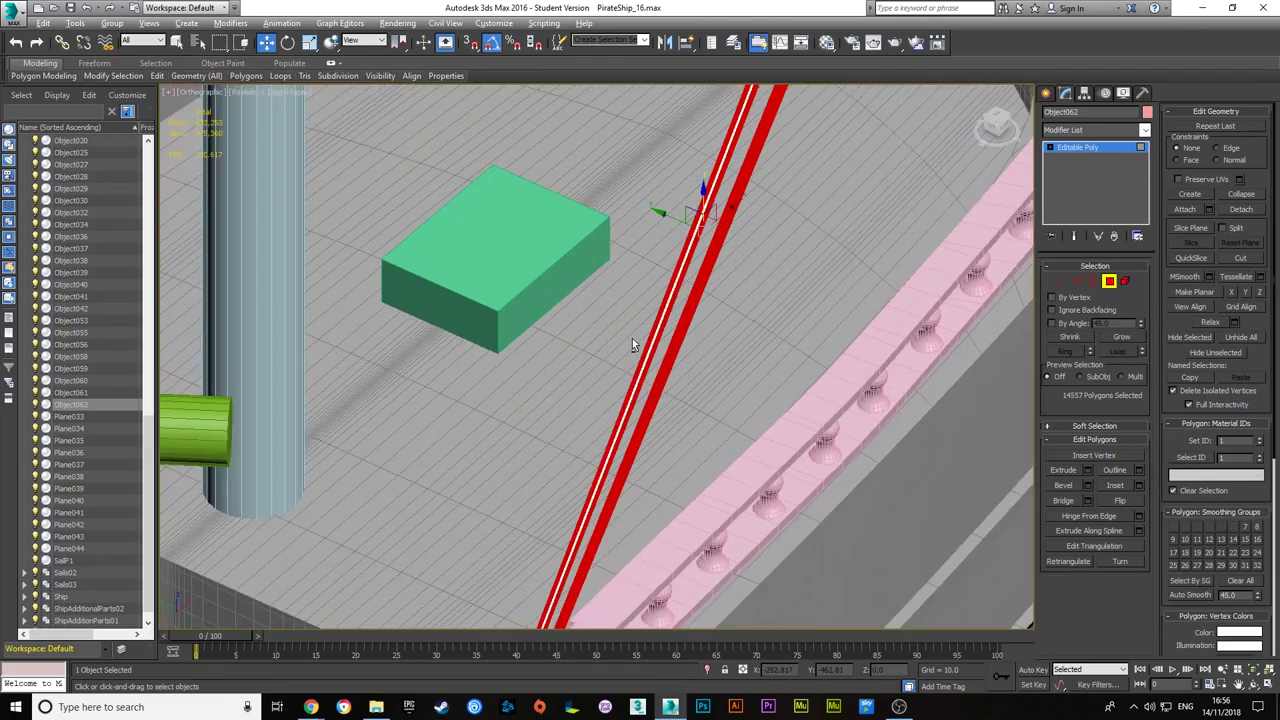
{"action": "key", "text": "shift+z"}
{"action": "key", "text": "ctrl+z"}
{"action": "key", "text": "shift+z"}
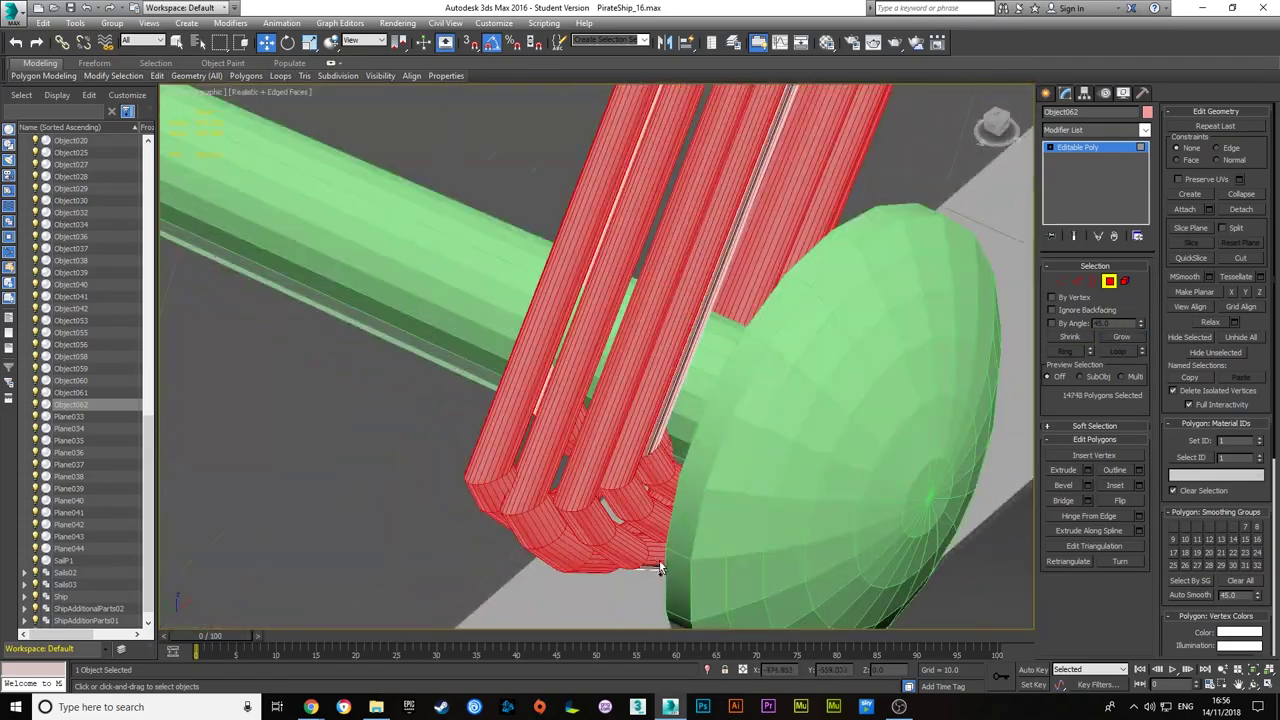
- Confirm the chamfer on the rope edges and reselect the rope's end vertices
{"action": "key", "text": "shift+z"}
{"action": "key", "text": "shift+z"}
{"action": "key", "text": "shift+z"}
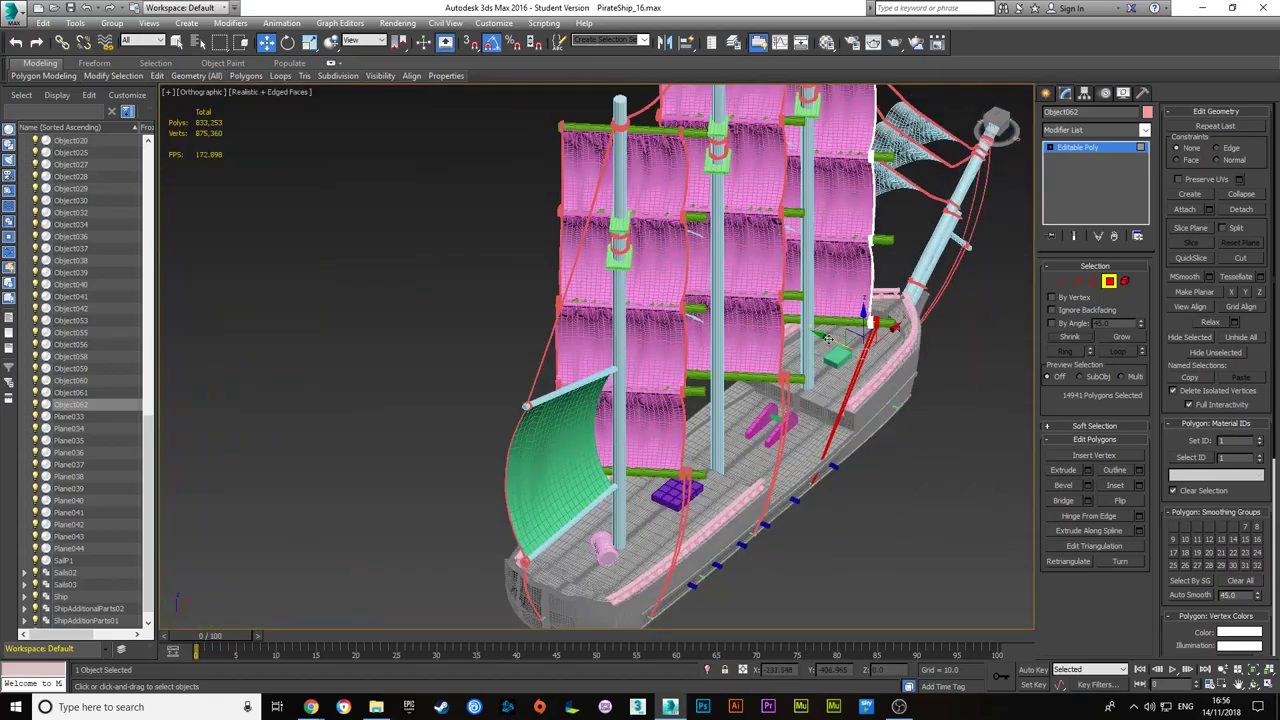
{"action": "key", "text": "shift+z"}
{"action": "key", "text": "1"}
{"action": "key", "text": "shift+z"}
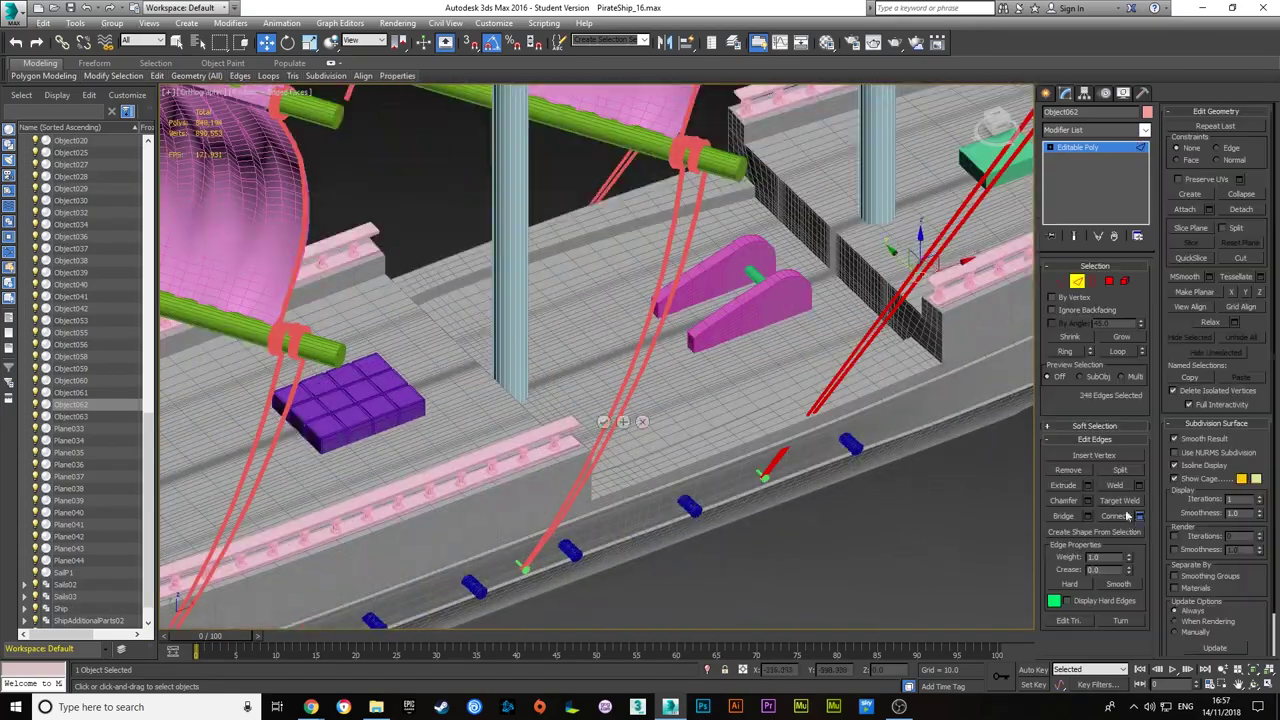
{"action": "key", "text": "shift+z"}
{"action": "key", "text": "shift+z"}
{"action": "key", "text": "shift+z"}
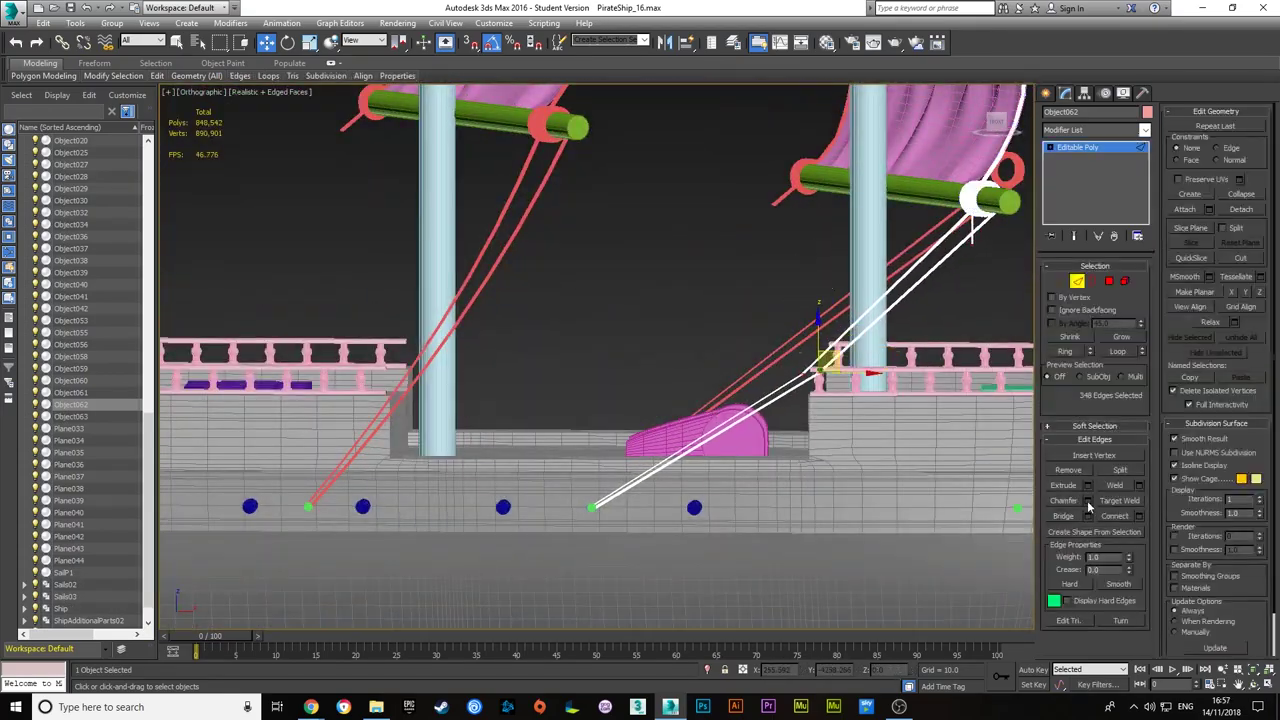
{"action": "key", "text": "shift+z"}
{"action": "key", "text": "shift+z"}
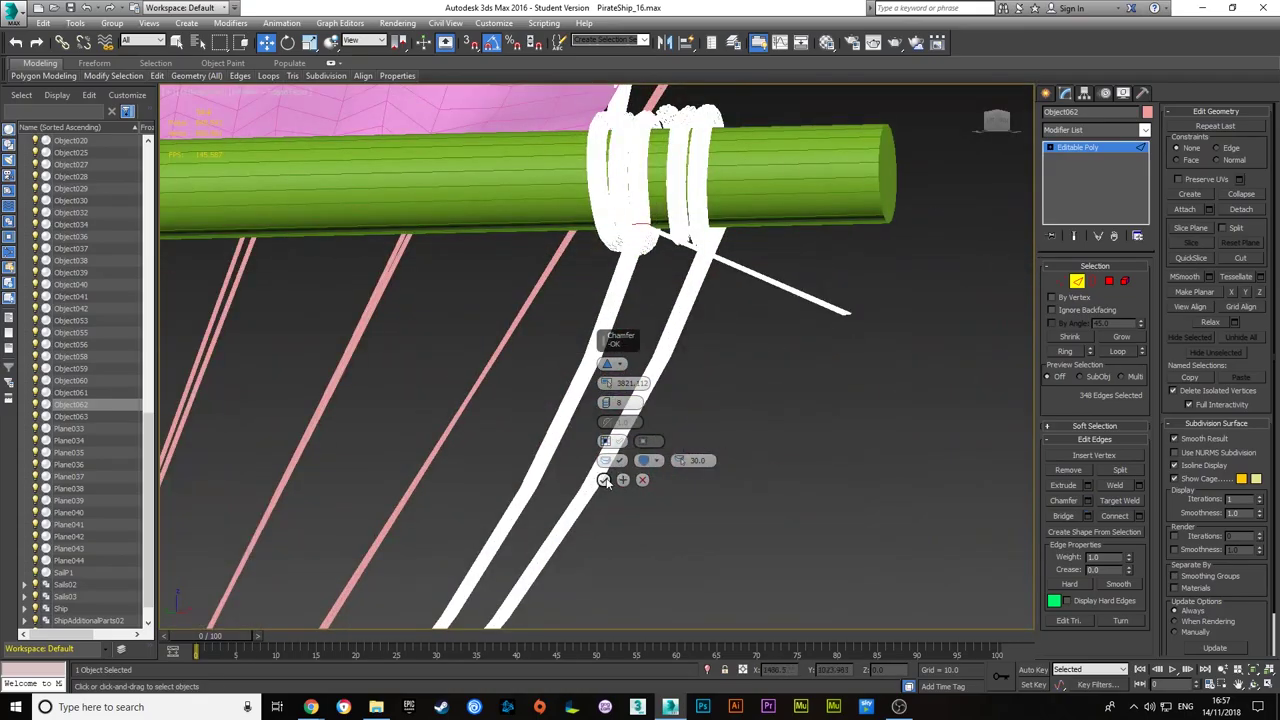
{"action": "key", "text": "shift+z"}
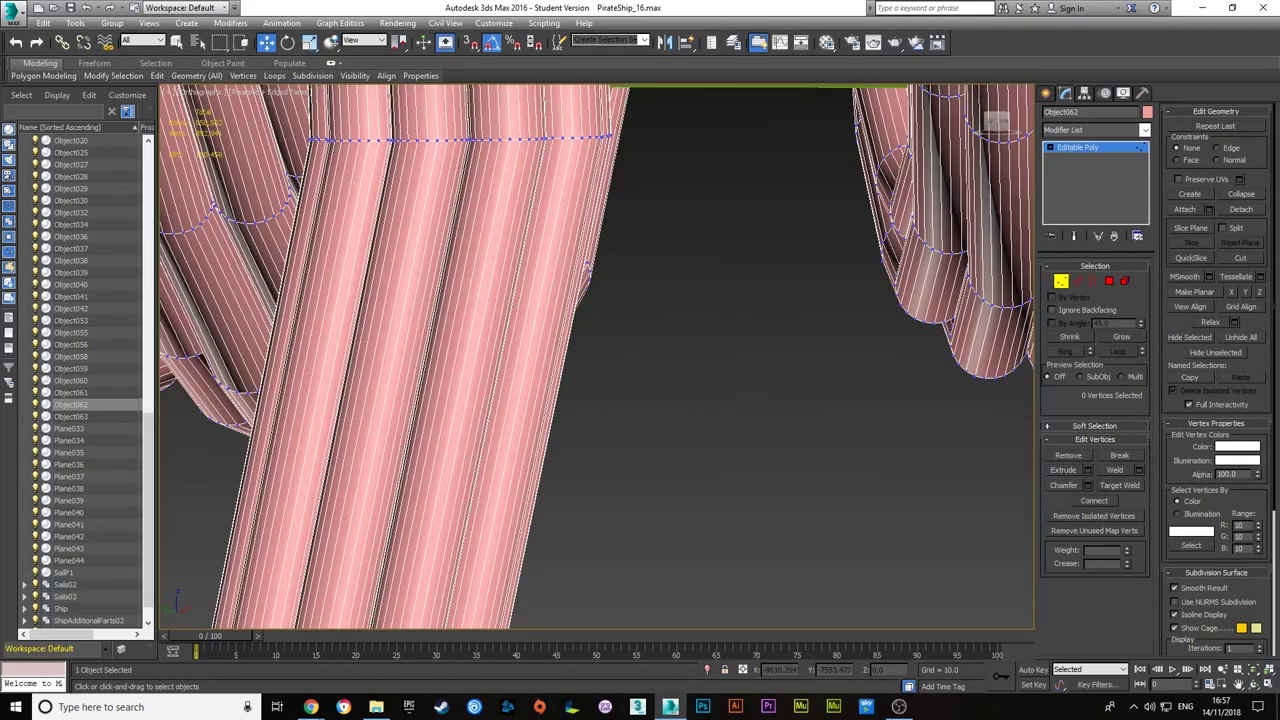
{"action": "key", "text": "shift+z"}
{"action": "key", "text": "shift+z"}
{"action": "key", "text": "shift+z"}
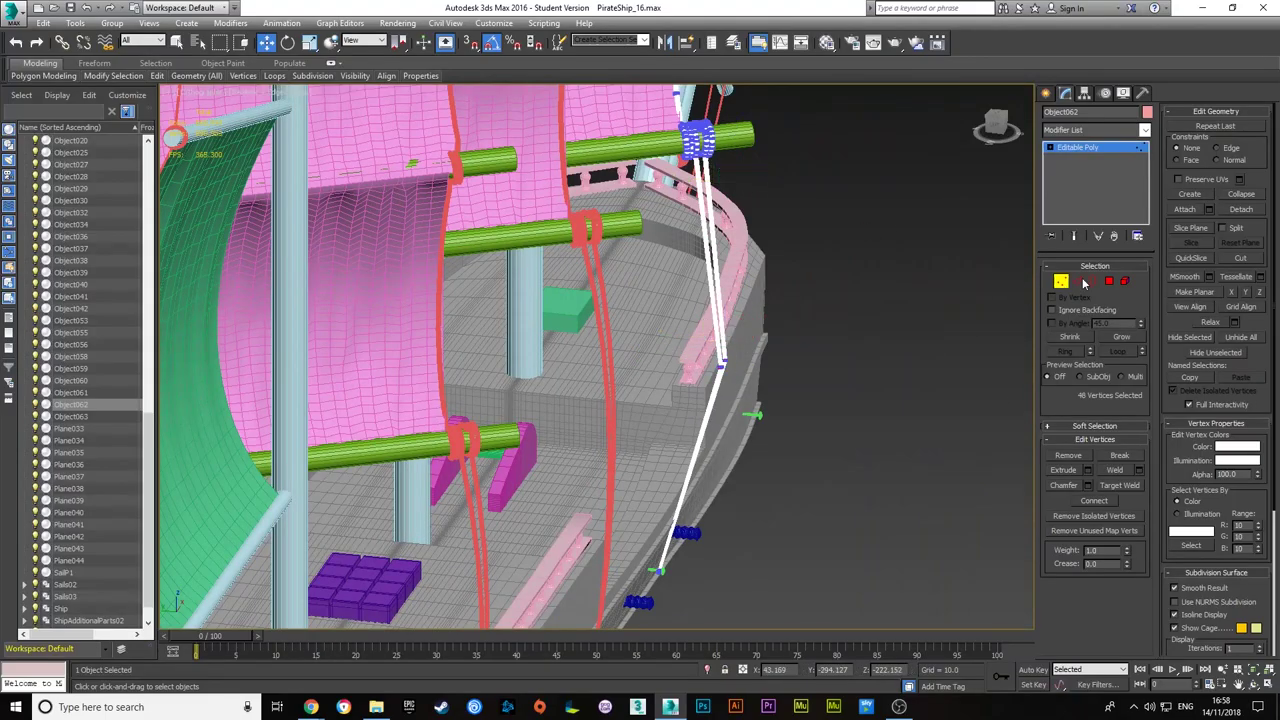
{"action": "key", "text": "shift+z"}
{"action": "key", "text": "shift+z"}
{"action": "key", "text": "shift+z"}
{"action": "key", "text": "shift+z"}
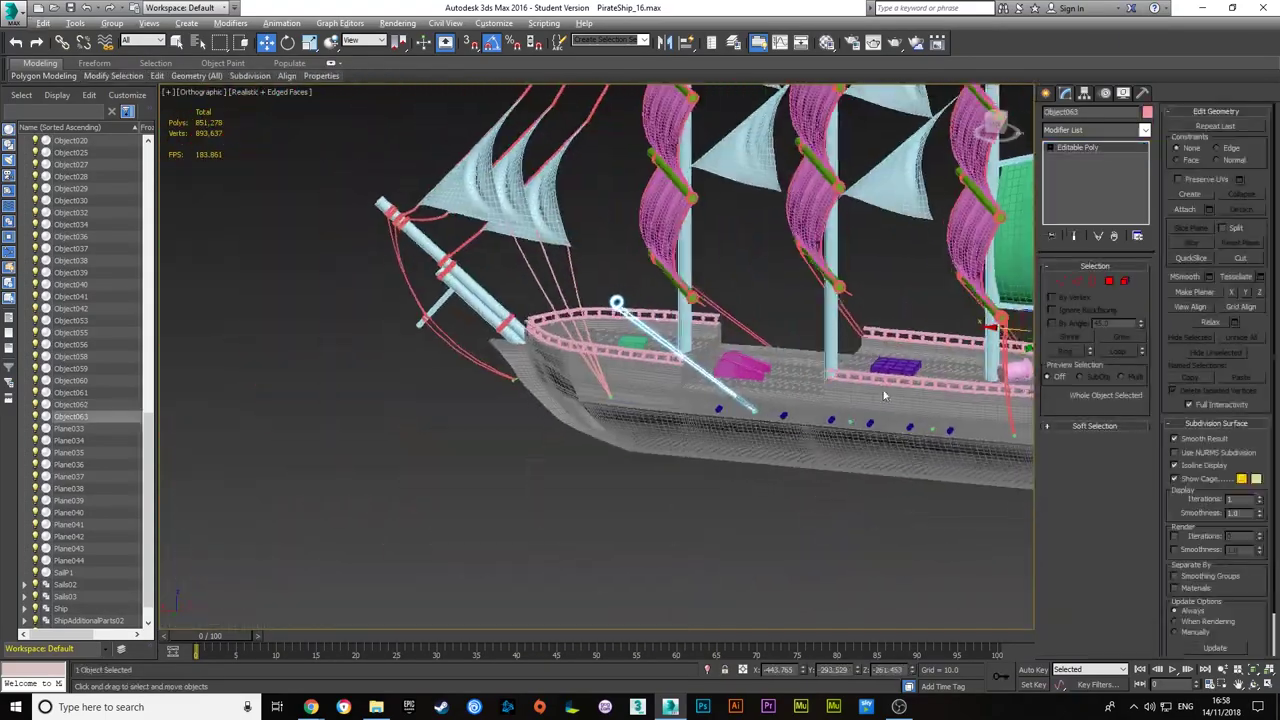
- Mirror a copy of the rope and select the ring of vertices at its coil
{"action": "key", "text": "z"}
{"action": "key", "text": "shift+z"}
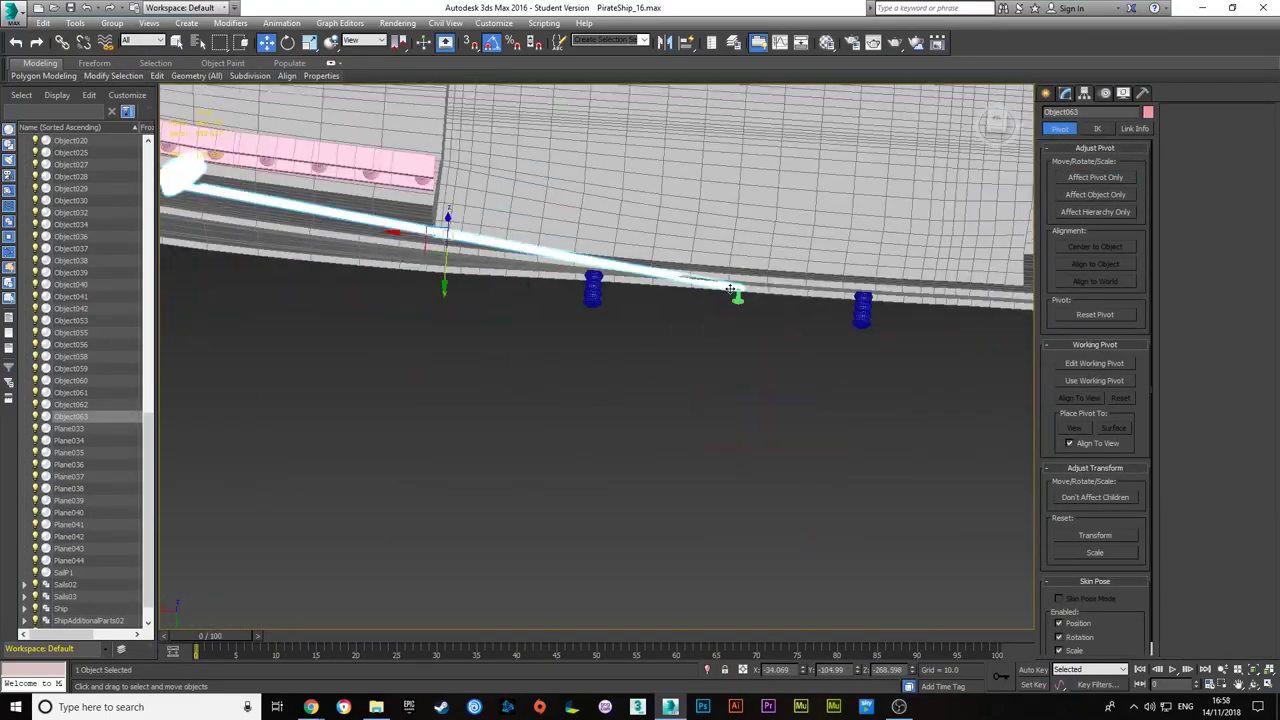
{"action": "left_click", "coordinate": [1064, 92]}
{"action": "key", "text": "shift+z"}
{"action": "key", "text": "shift+z"}
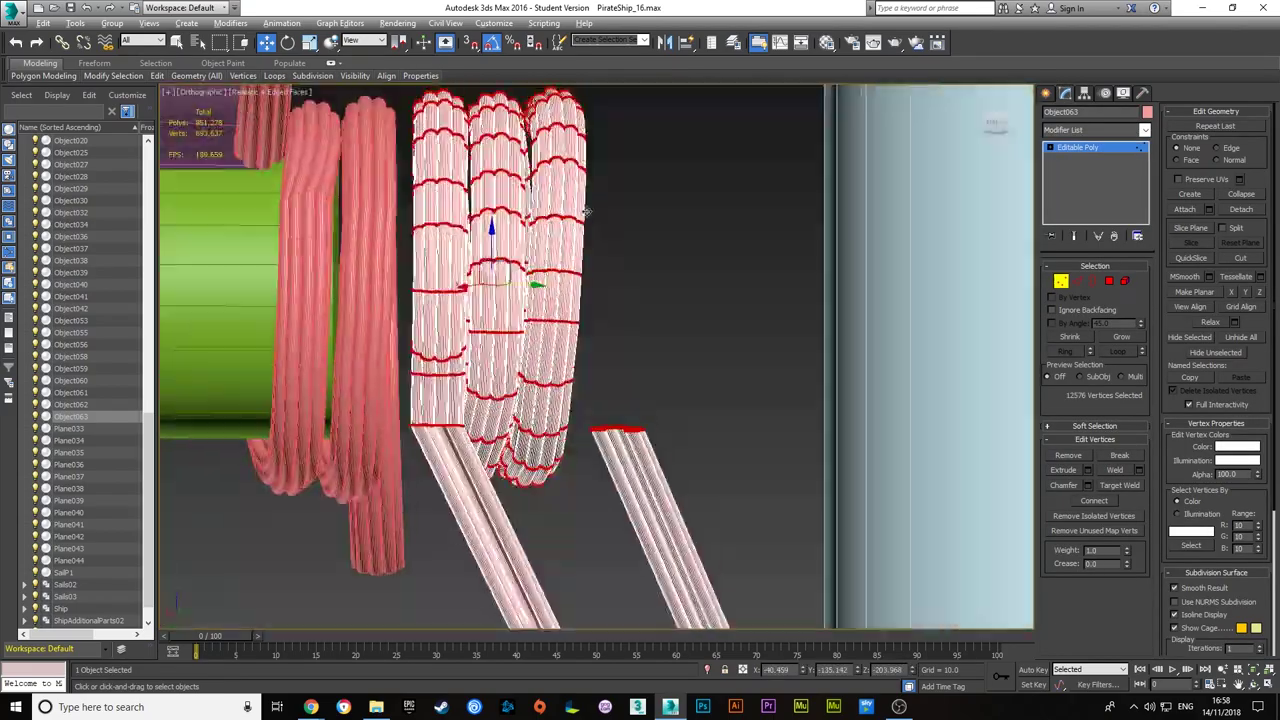
{"action": "key", "text": "shift+z"}
{"action": "key", "text": "shift+z"}
{"action": "key", "text": "Escape"}
{"action": "key", "text": "shift+z"}
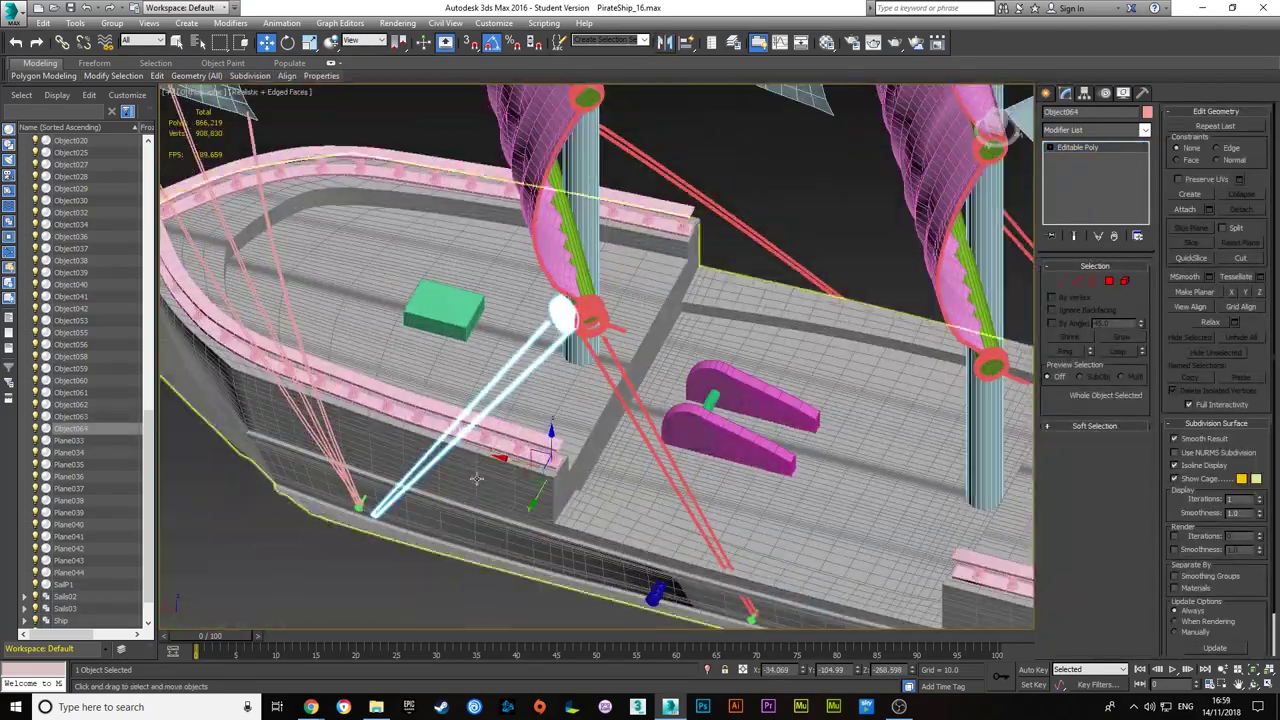
- Grow the coiled rope's face selection and detach it as a new object with Clone To Object
{"action": "key", "text": "shift+z"}
{"action": "key", "text": "shift+z"}
{"action": "key", "text": "shift+z"}
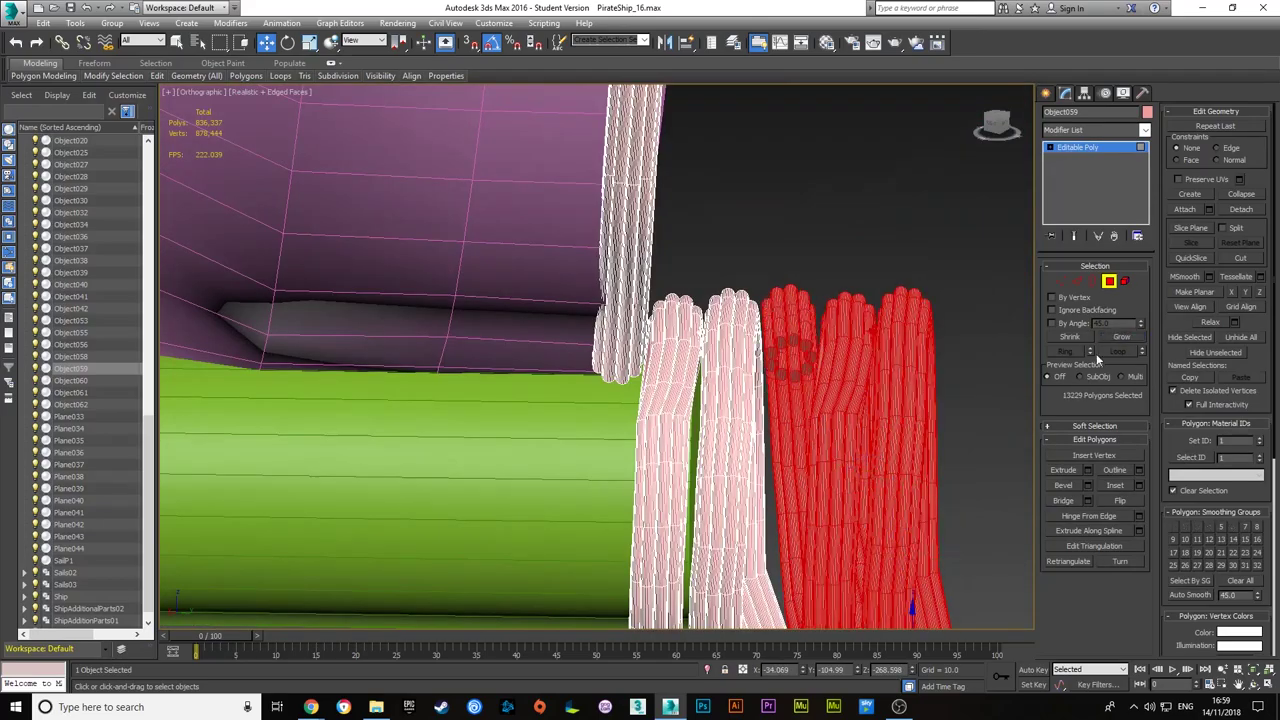
{"action": "key", "text": "shift+z"}
{"action": "left_click", "coordinate": [1127, 340]}
{"action": "key", "text": "shift+z"}
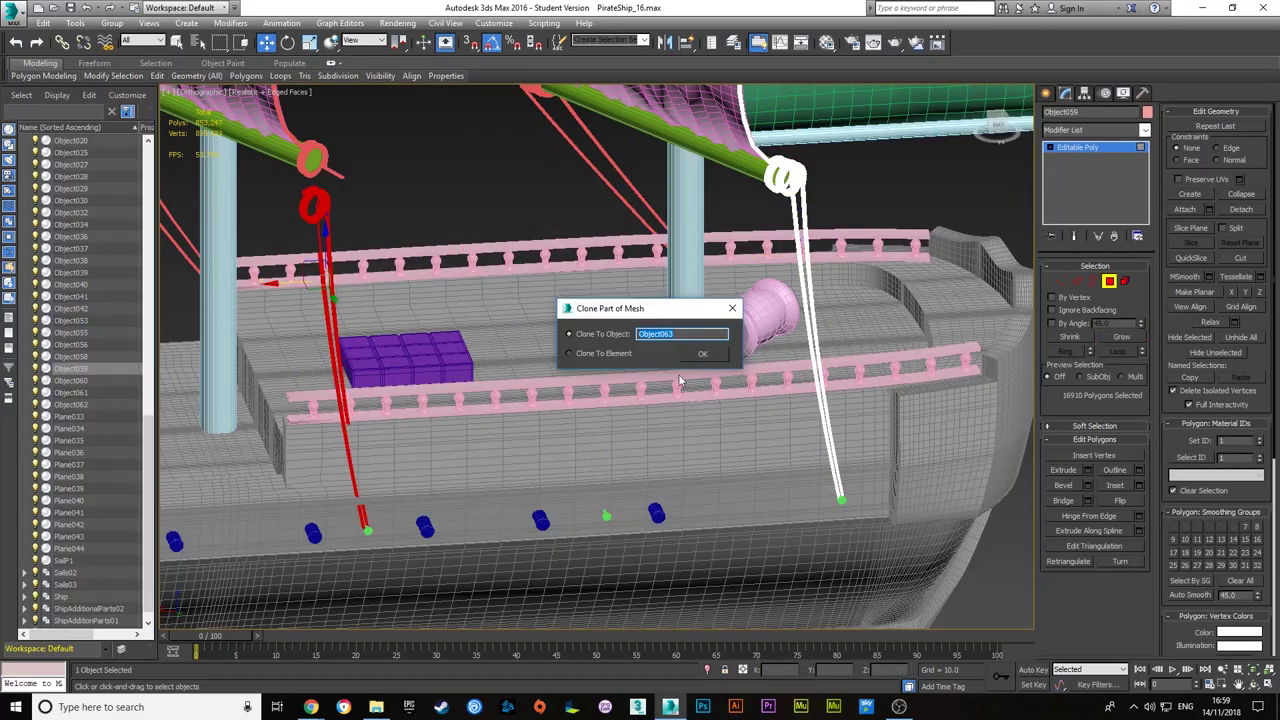
{"action": "key", "text": "Escape"}
{"action": "key", "text": "shift+z"}
{"action": "key", "text": "shift+z"}
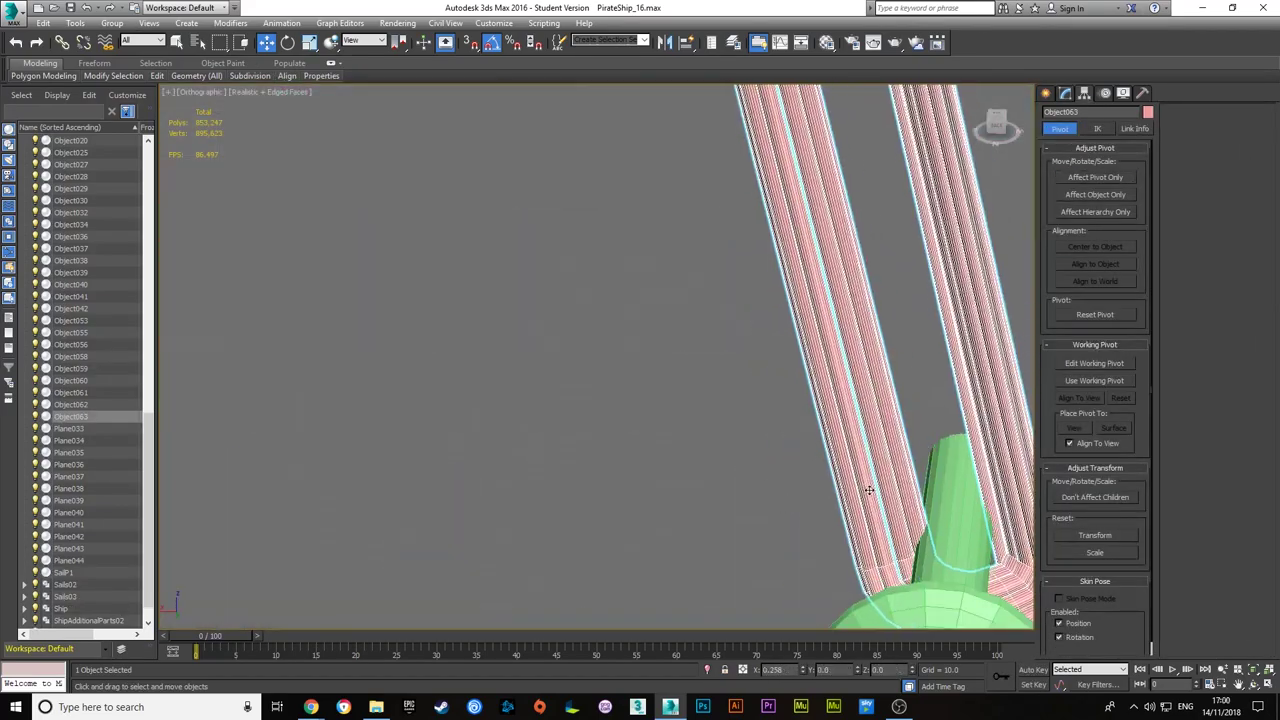
{"action": "key", "text": "shift+z"}
{"action": "key", "text": "shift+z"}
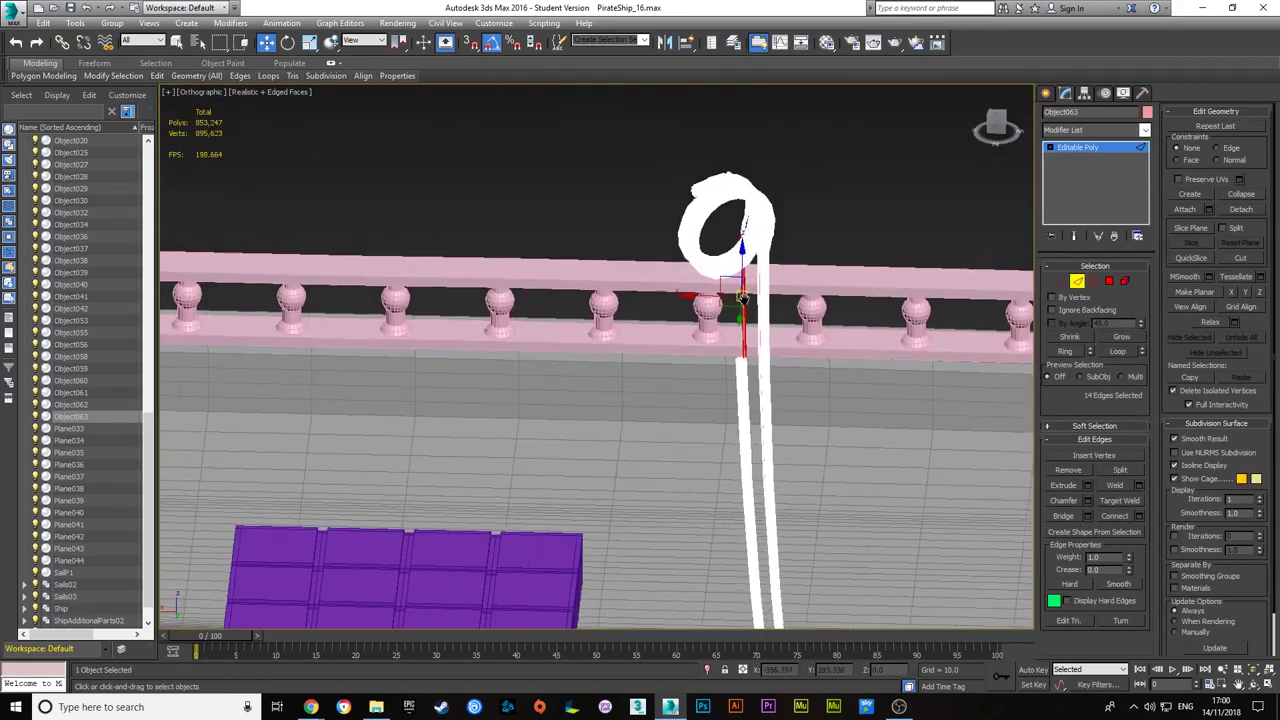
{"action": "key", "text": "shift+z"}
{"action": "key", "text": "shift+z"}
{"action": "key", "text": "shift+z"}
{"action": "key", "text": "z"}
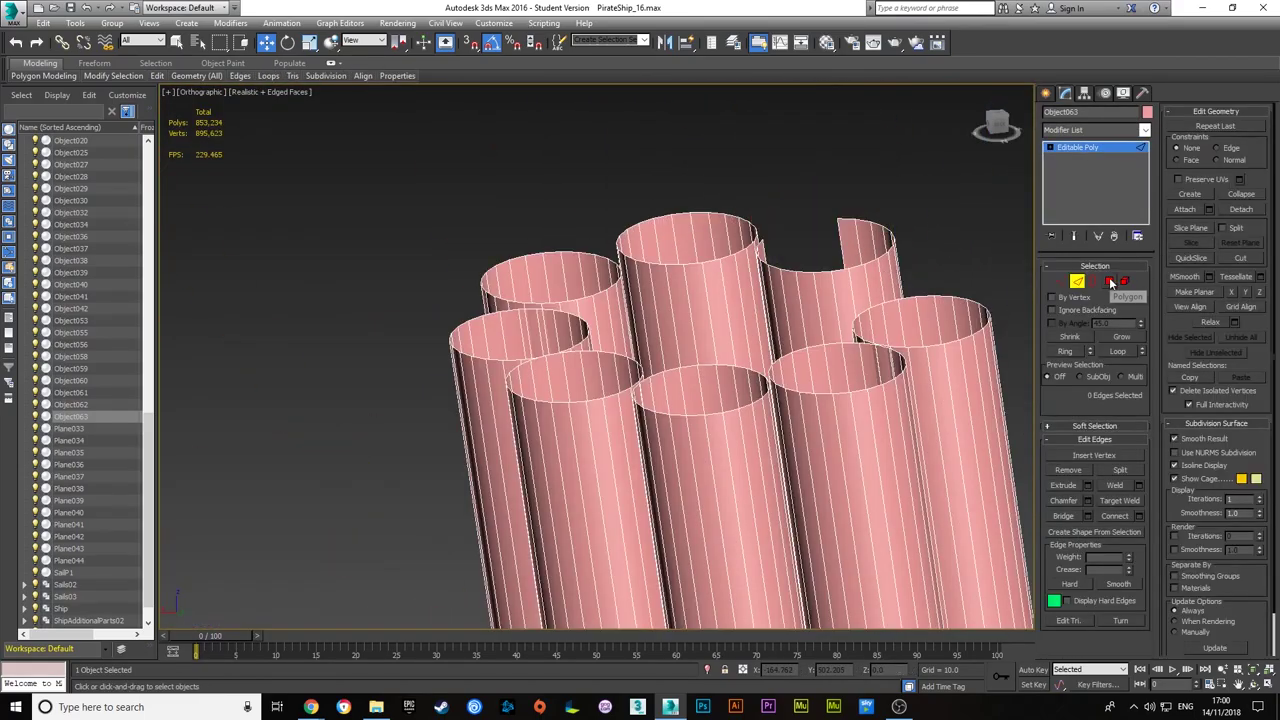
- Select and grow the new rope's end edges near the railing
{"action": "key", "text": "shift+z"}
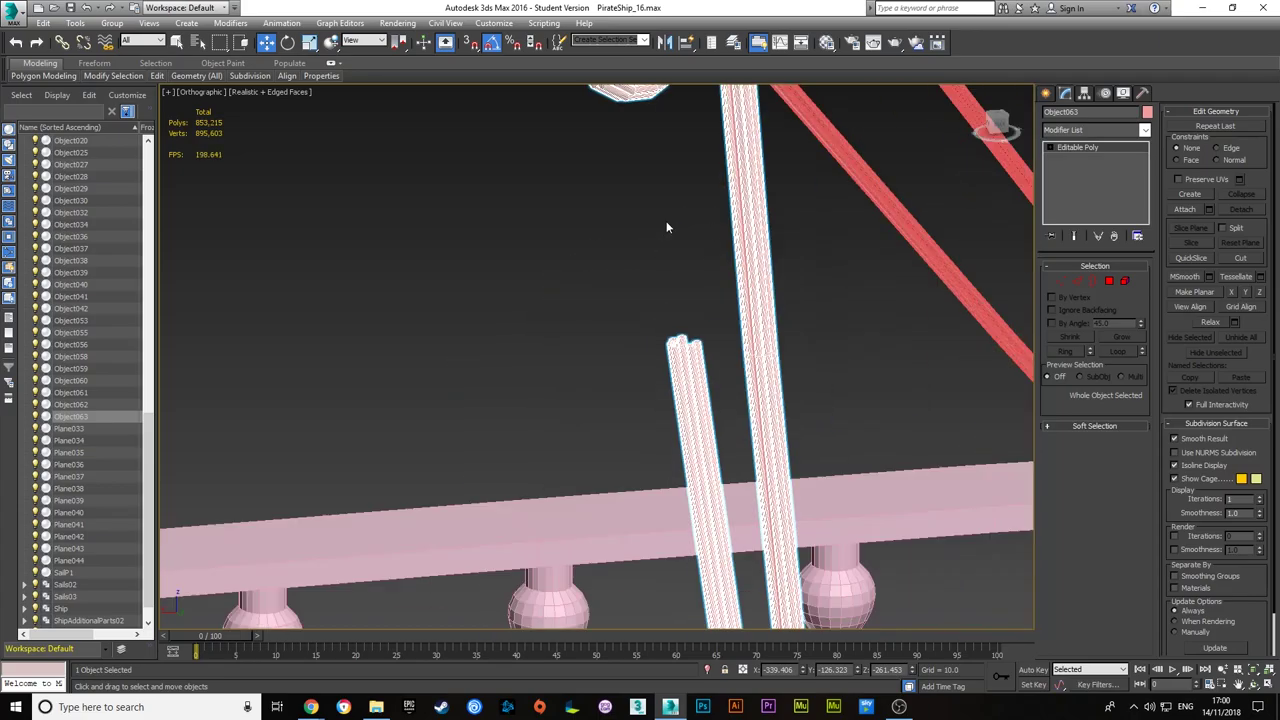
{"action": "key", "text": "shift+z"}
{"action": "left_click_drag", "start_coordinate": [780, 272], "coordinate": [678, 254]}
{"action": "key", "text": "shift+z"}
{"action": "key", "text": "shift+z"}
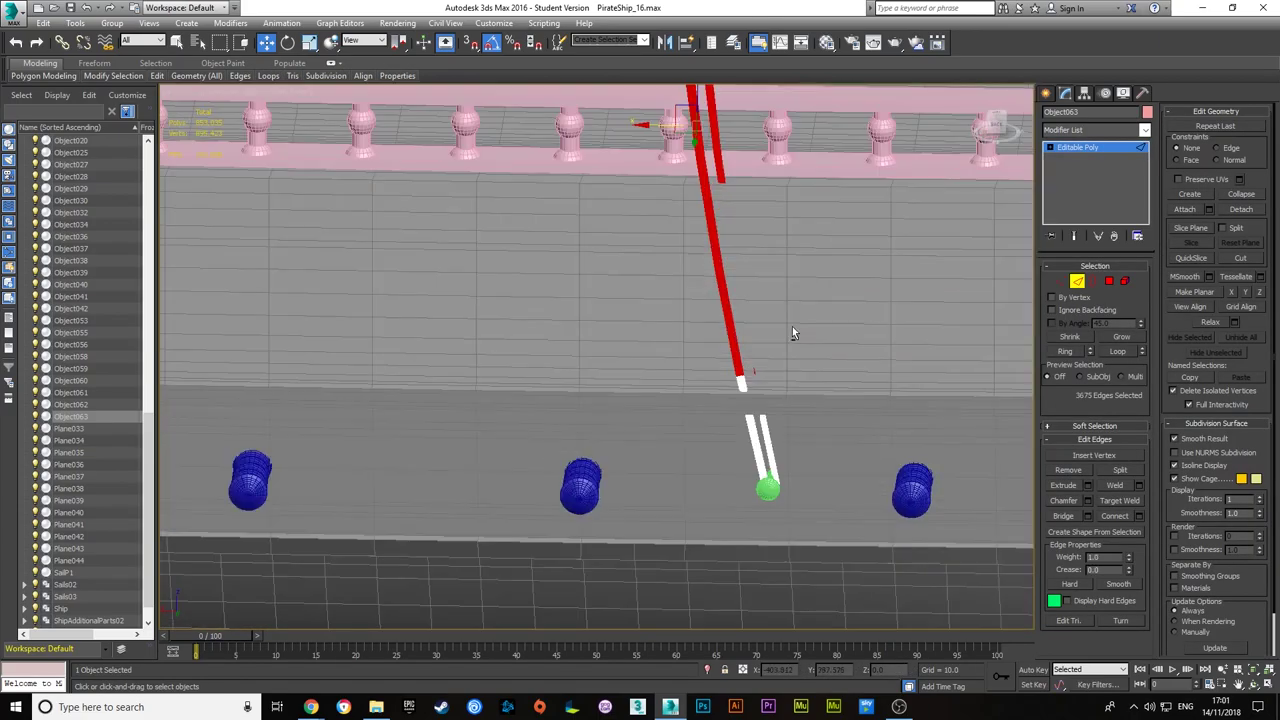
{"action": "key", "text": "shift+z"}
{"action": "left_click_drag", "start_coordinate": [760, 156], "coordinate": [760, 157]}
{"action": "key", "text": "shift+z"}
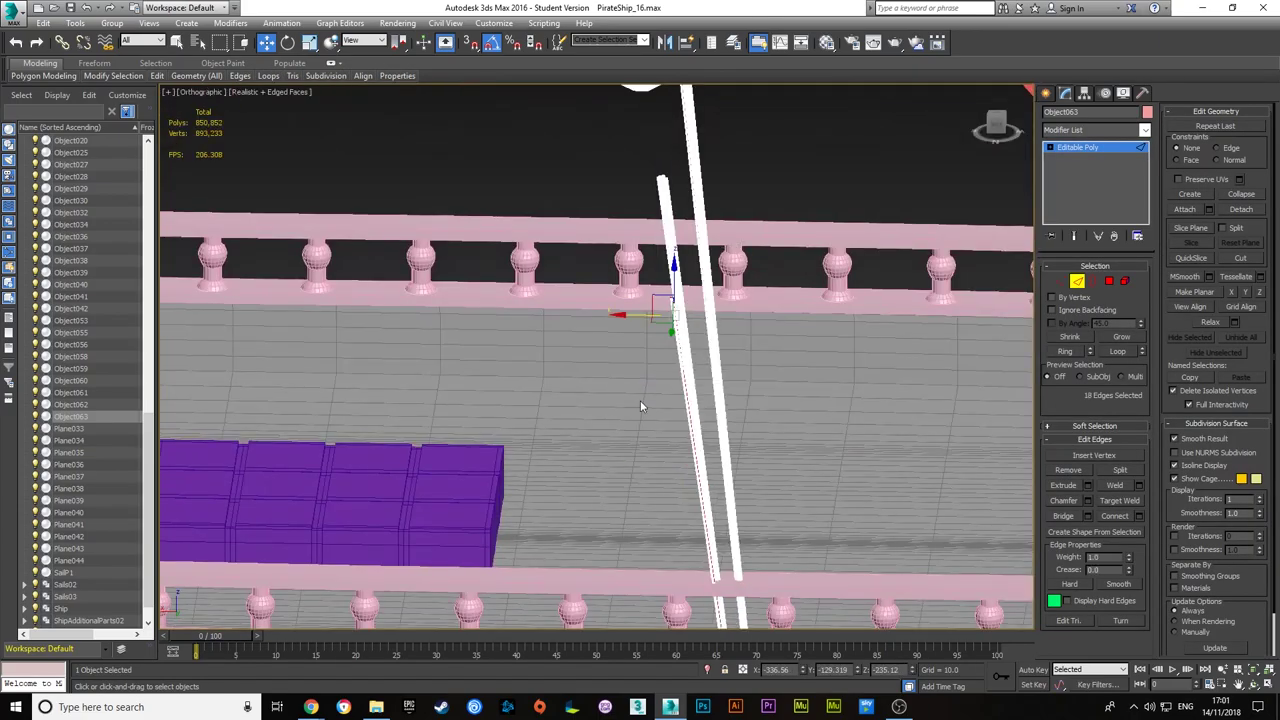
- Select the vertex ring at the coil end and fit it into place
{"action": "key", "text": "shift+z"}
{"action": "key", "text": "1"}
{"action": "key", "text": "shift+z"}
{"action": "key", "text": "shift+z"}
{"action": "key", "text": "shift+z"}
{"action": "left_click_drag", "start_coordinate": [808, 270], "coordinate": [888, 355]}
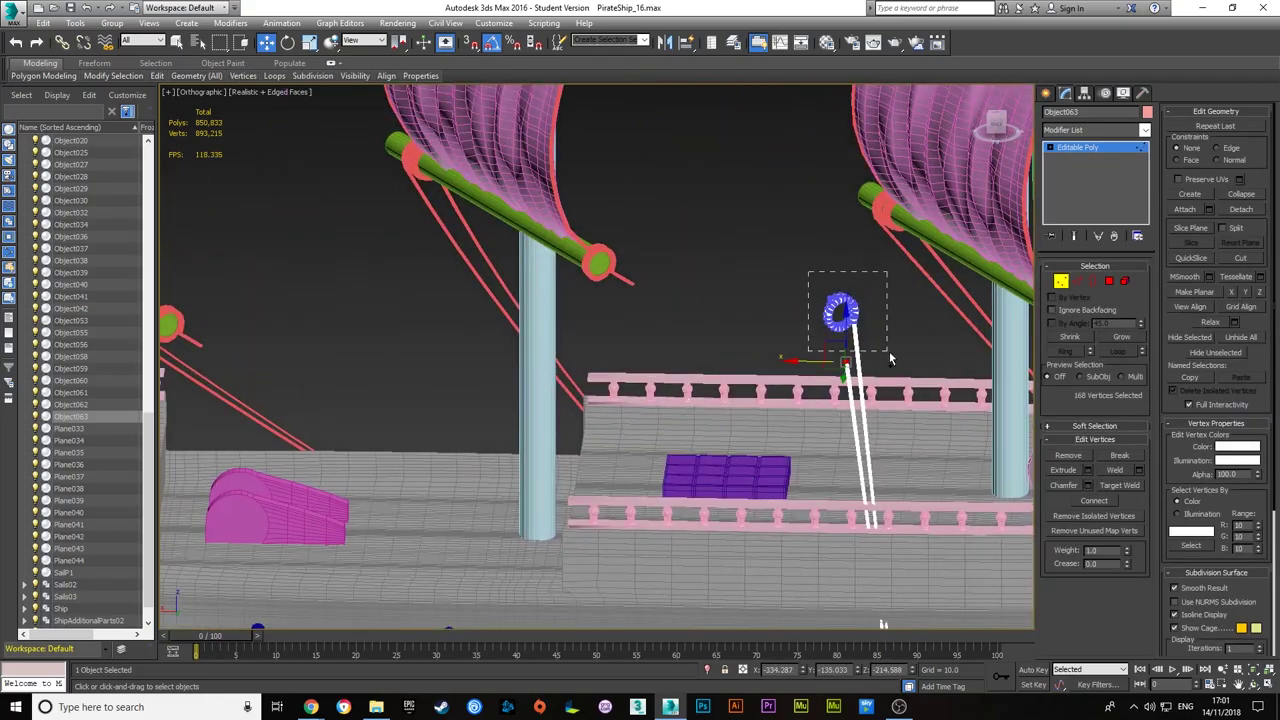
{"action": "key", "text": "z"}
{"action": "key", "text": "shift+z"}
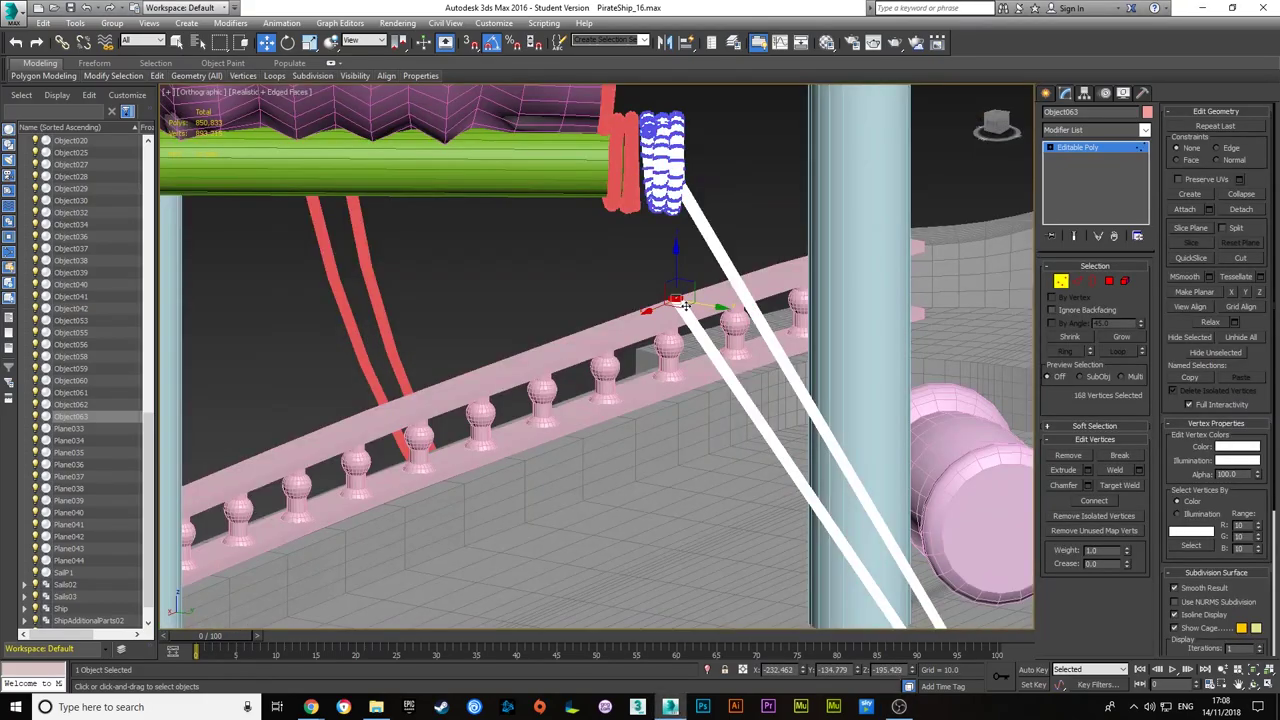
{"action": "key", "text": "shift+z"}
{"action": "key", "text": "shift+z"}
- Select both open border ends of Object063
{"action": "key", "text": "shift+z"}
{"action": "key", "text": "shift+z"}
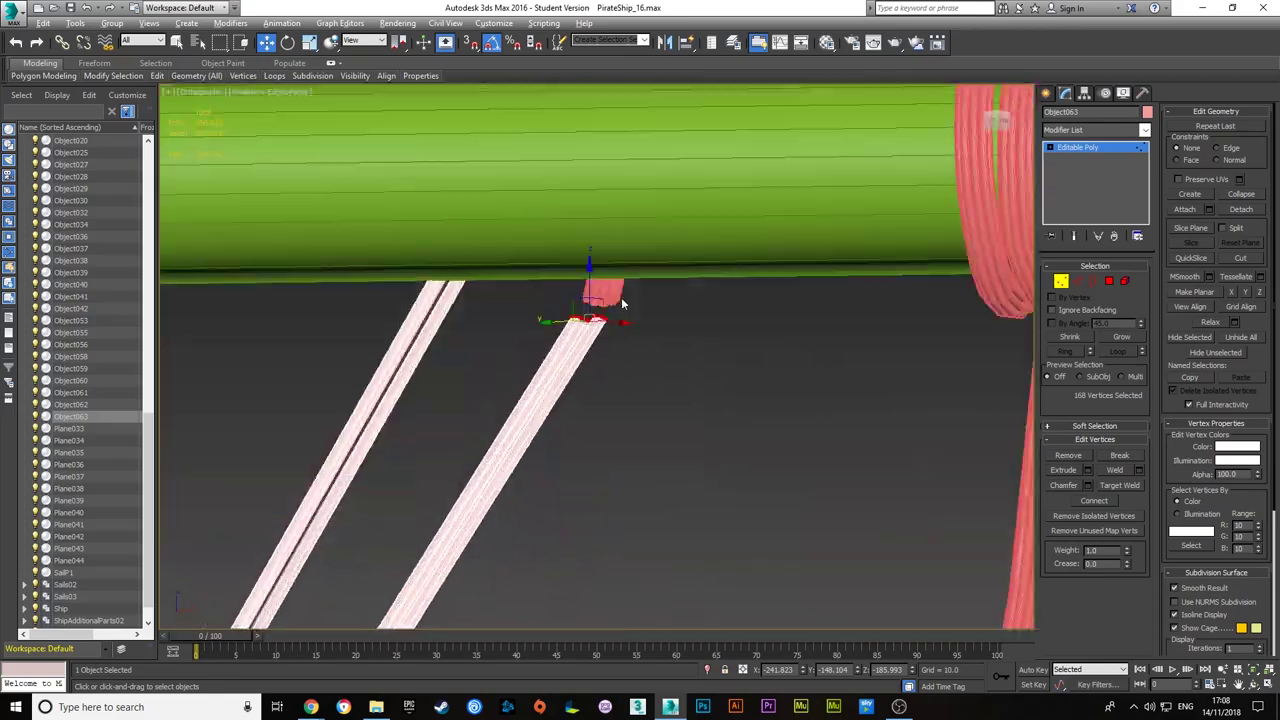
{"action": "key", "text": "shift+z"}
{"action": "key", "text": "shift+z"}
{"action": "key", "text": "shift+z"}
{"action": "key", "text": "1"}
{"action": "key", "text": "ctrl+z"}
{"action": "key", "text": "shift+z"}
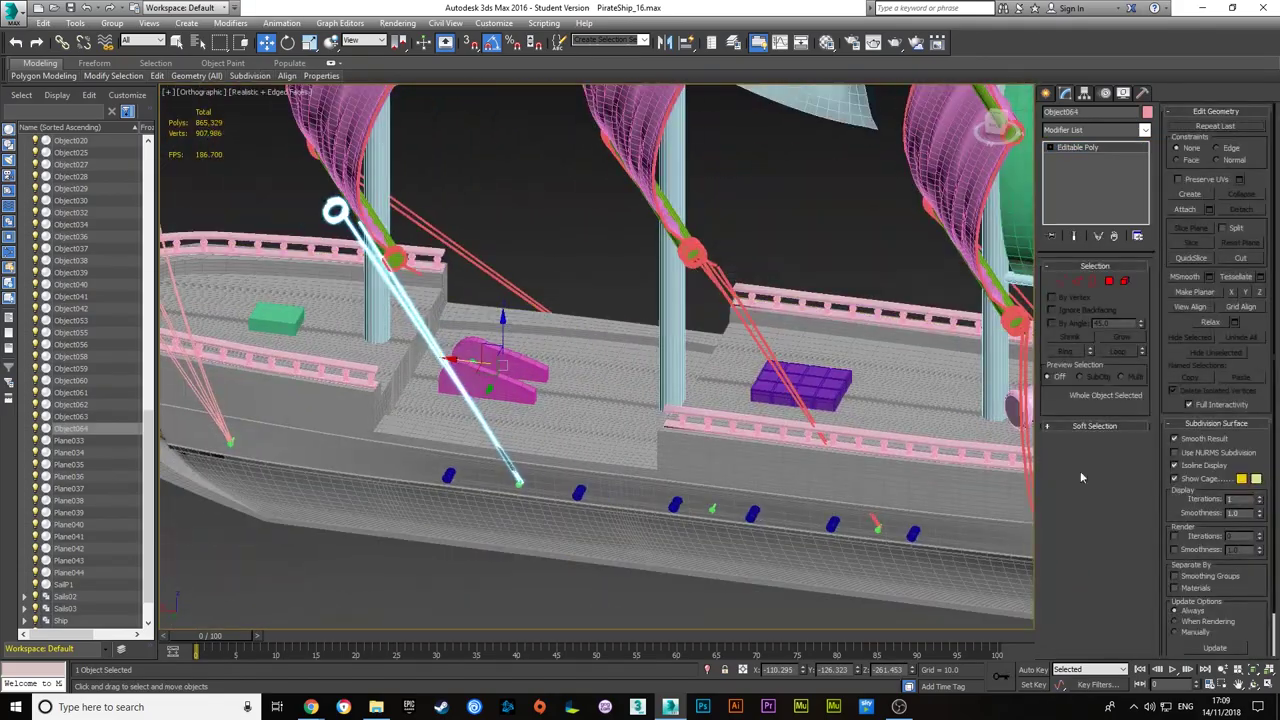
{"action": "key", "text": "shift+z"}
{"action": "key", "text": "shift+z"}
{"action": "key", "text": "shift+z"}
{"action": "key", "text": "ctrl+z"}
{"action": "key", "text": "shift+z"}
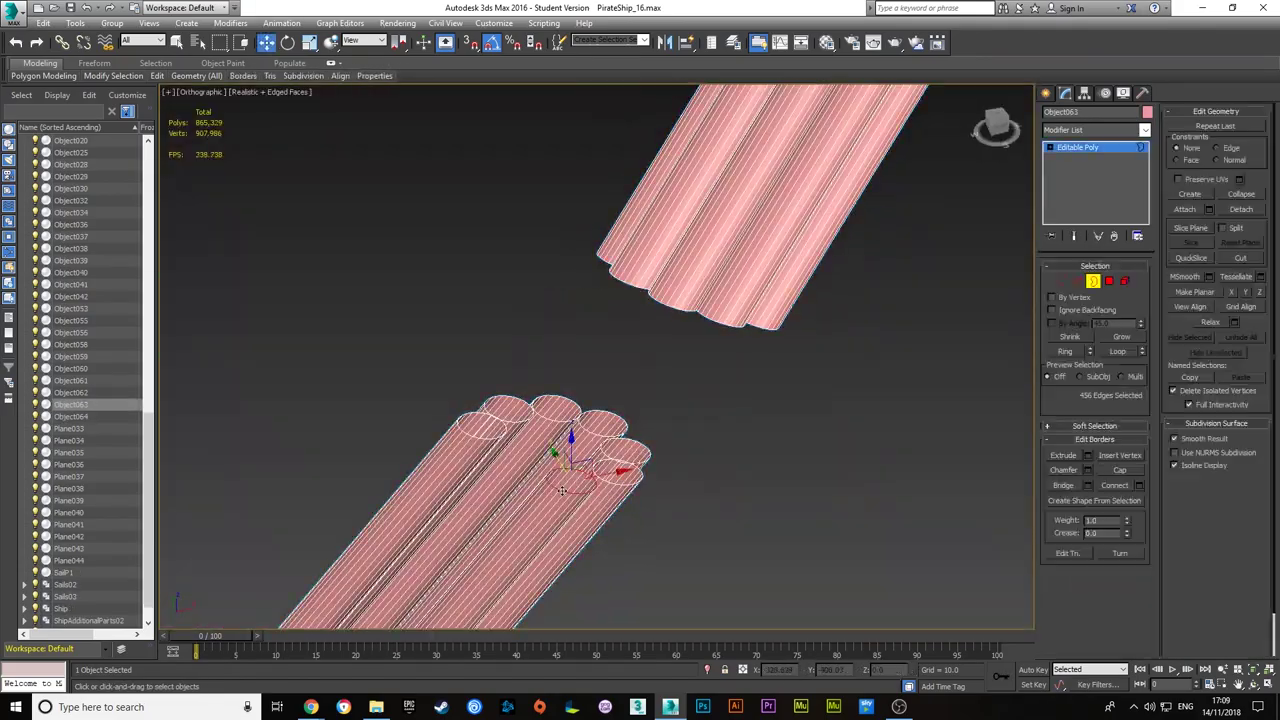
{"action": "key", "text": "shift+z"}
{"action": "key", "text": "shift+z"}
{"action": "key", "text": "shift+z"}
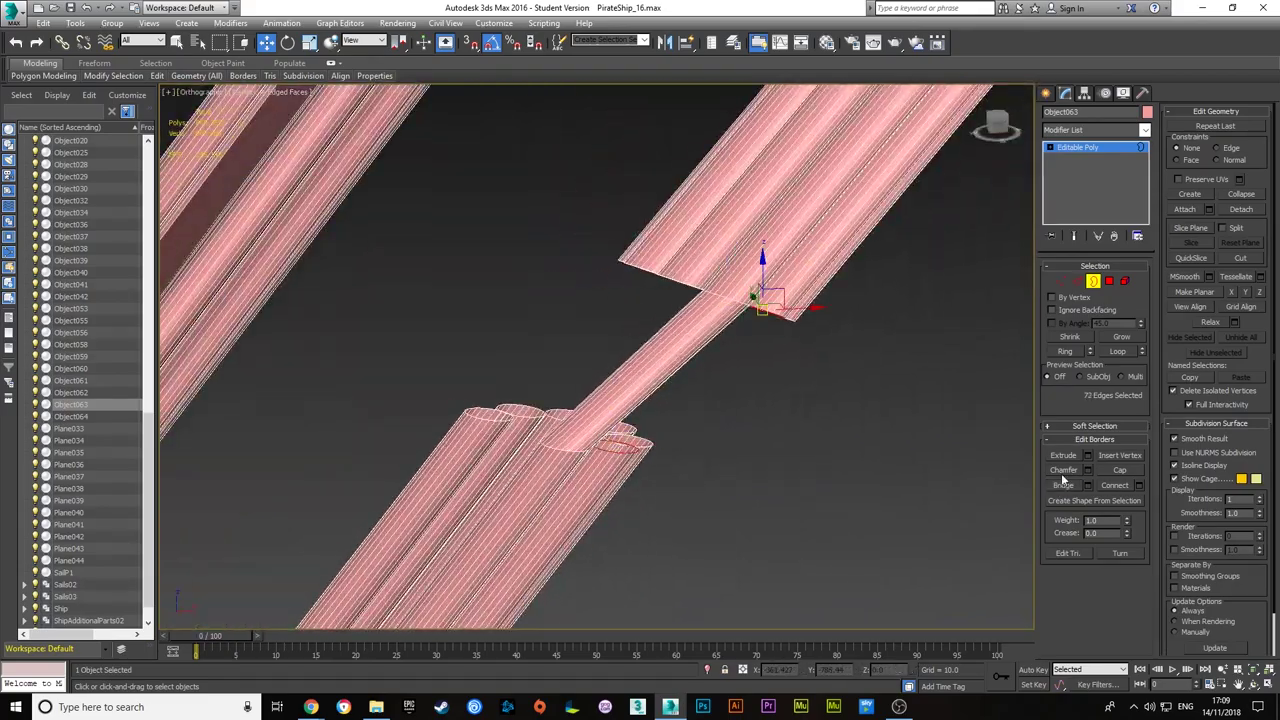
- Bridge the facing border loops of Object063 to join the rope pieces
{"action": "key", "text": "ctrl+z"}
{"action": "key", "text": "shift+z"}
{"action": "key", "text": "ctrl+z"}
{"action": "key", "text": "shift+z"}
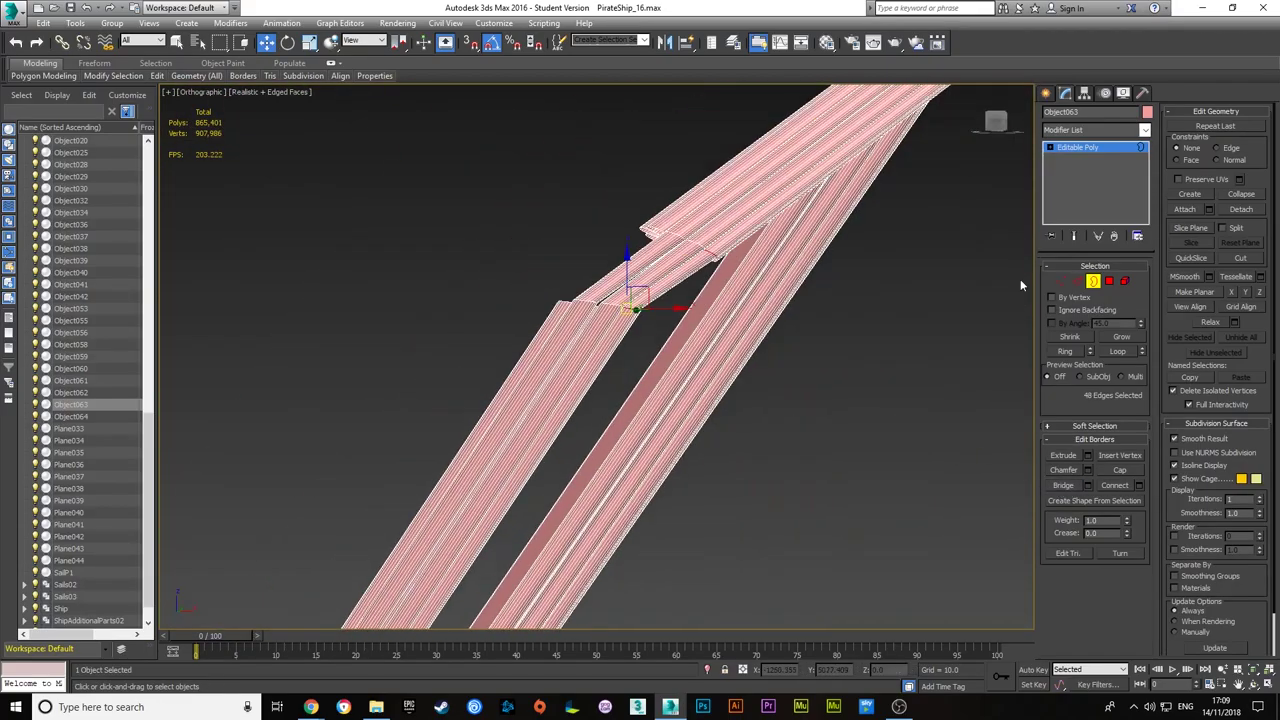
{"action": "key", "text": "shift+z"}
{"action": "key", "text": "shift+z"}
{"action": "key", "text": "ctrl+z"}
{"action": "key", "text": "shift+z"}
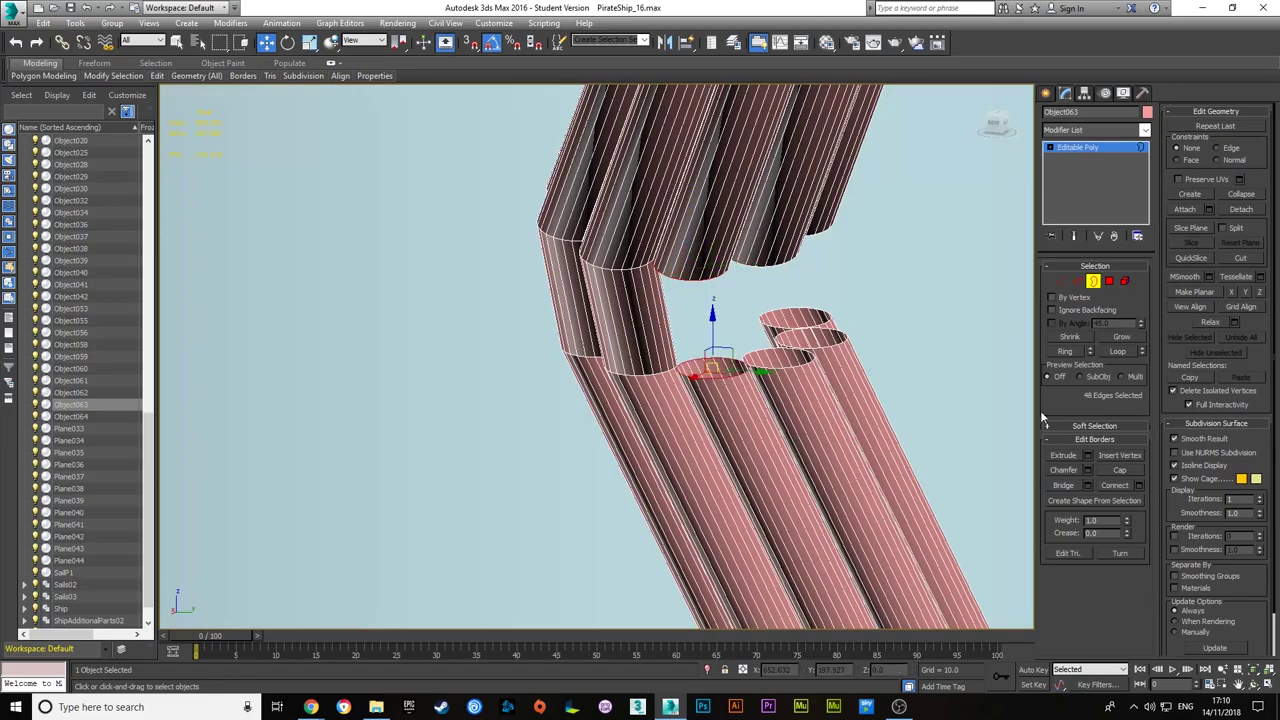
{"action": "key", "text": "ctrl+z"}
{"action": "key", "text": "shift+z"}
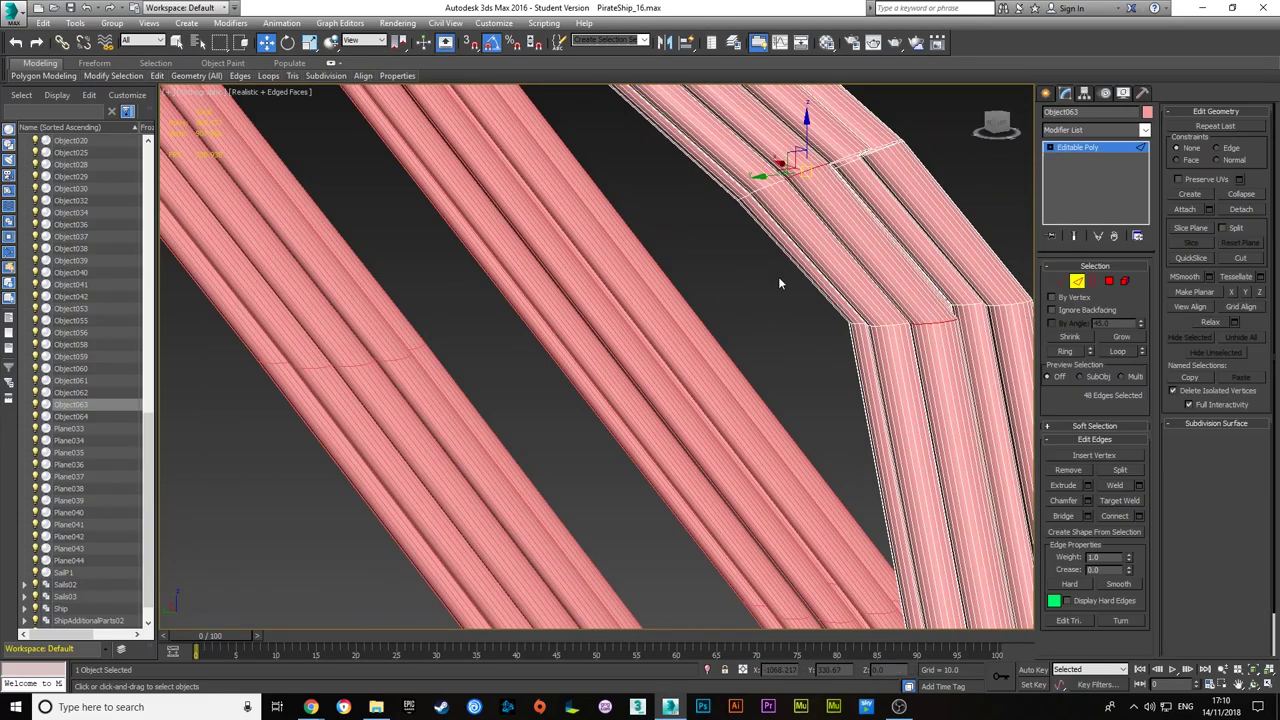
{"action": "key", "text": "ctrl+z"}
{"action": "key", "text": "shift+z"}
- Select the edges running along the rope tubes
{"action": "key", "text": "shift+z"}
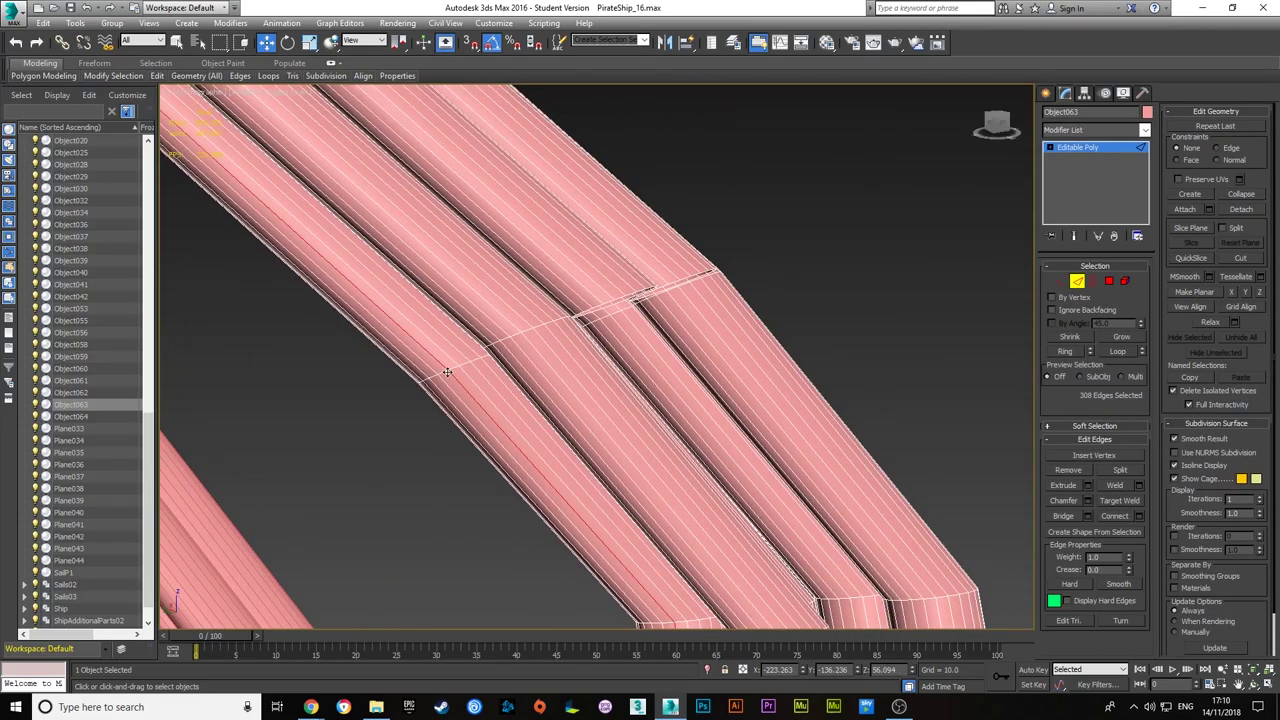
{"action": "key", "text": "ctrl+z"}
{"action": "key", "text": "shift+z"}
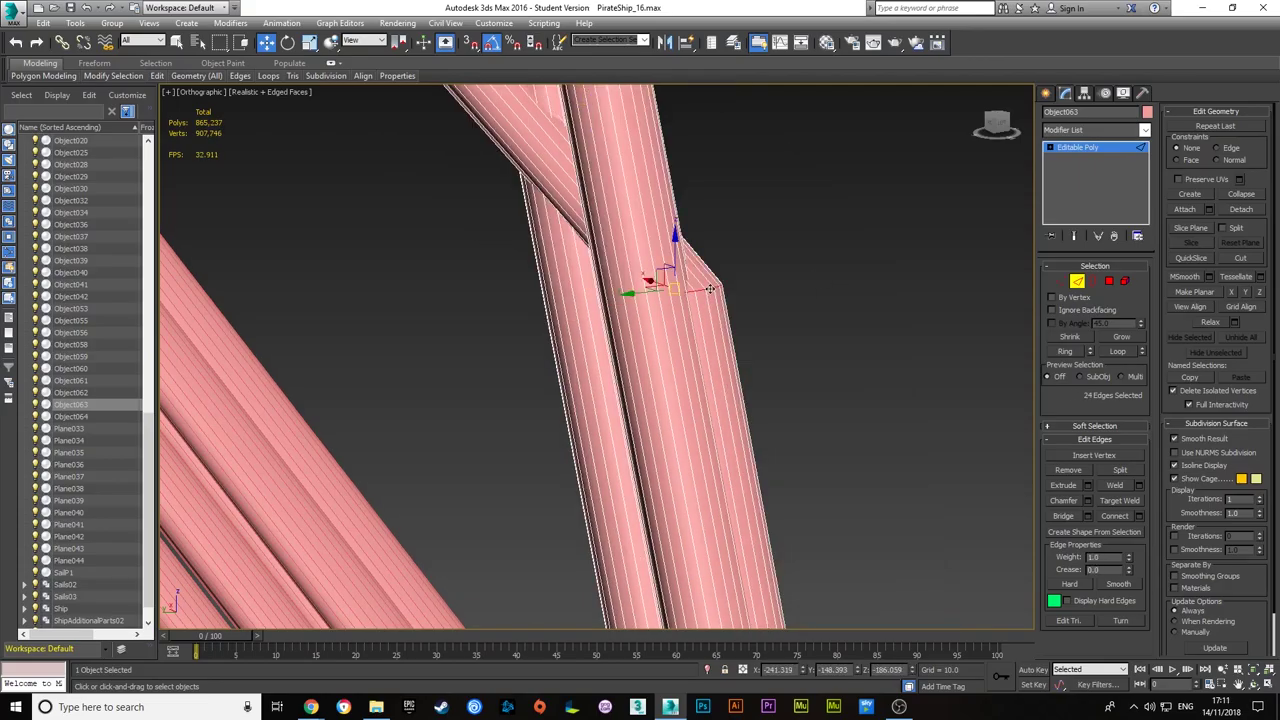
{"action": "key", "text": "shift+z"}
{"action": "key", "text": "ctrl+z"}
{"action": "key", "text": "ctrl+z"}
{"action": "key", "text": "shift+z"}
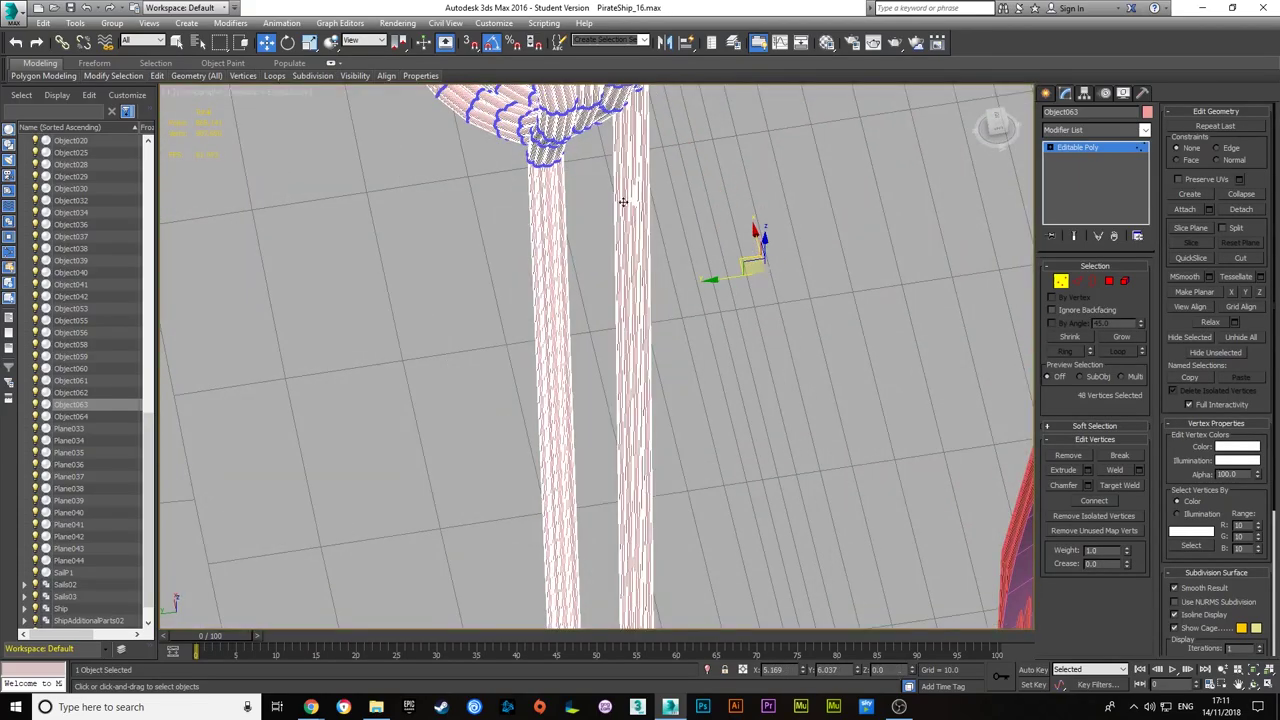
{"action": "key", "text": "shift+z"}
- Connect new edge loops across the ropes and chamfer the edges with 8 segments
{"action": "key", "text": "shift+z"}
{"action": "key", "text": "ctrl+z"}
{"action": "left_click", "coordinate": [1124, 515]}
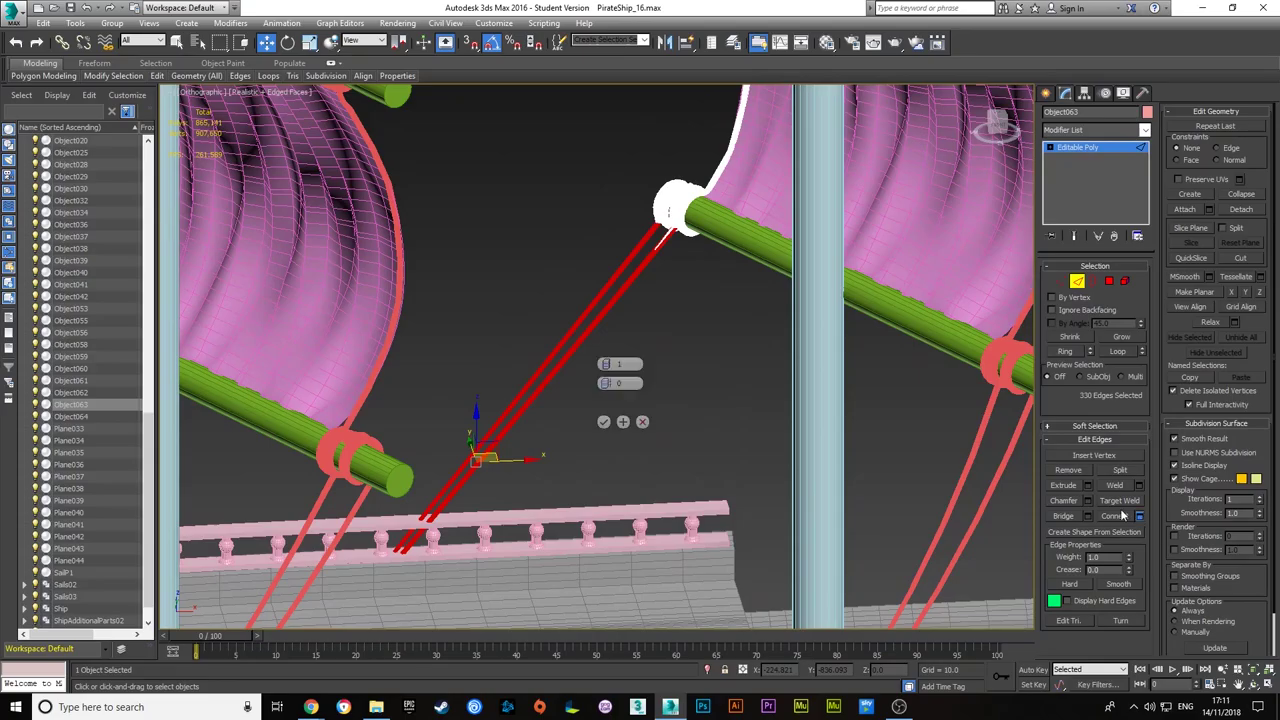
{"action": "key", "text": "shift+z"}
{"action": "key", "text": "shift+z"}
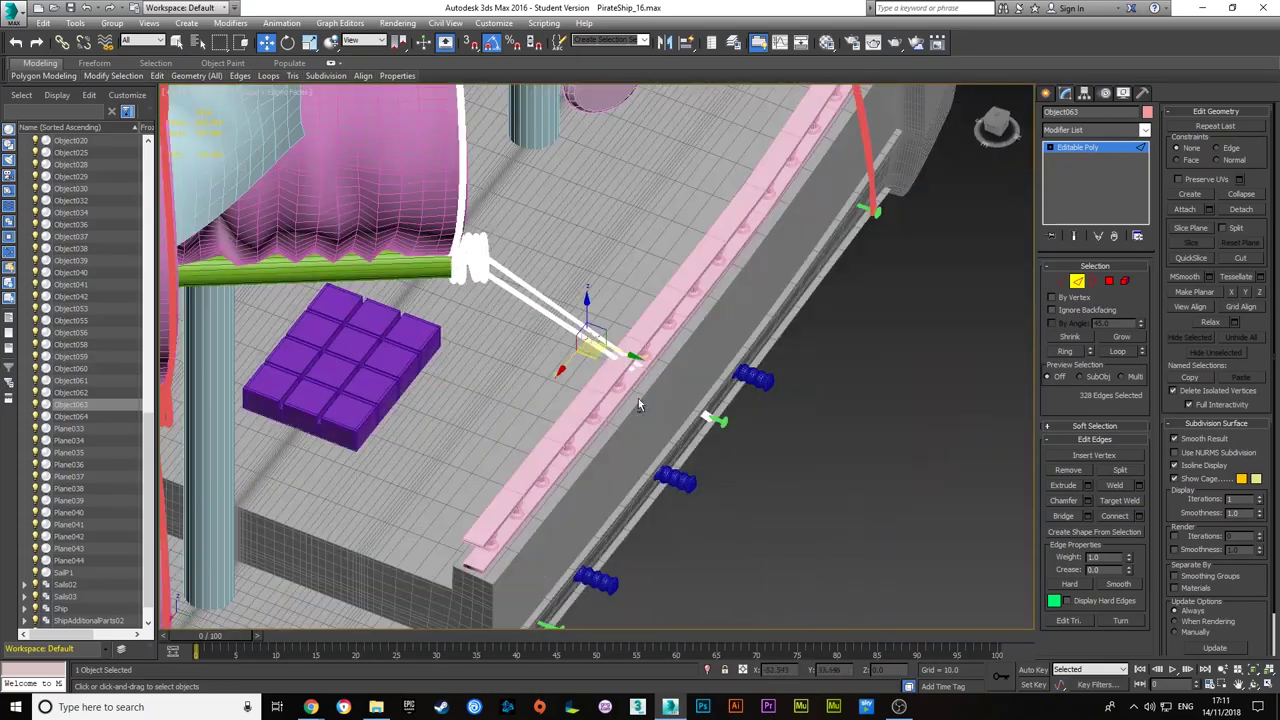
{"action": "key", "text": "shift+z"}
{"action": "key", "text": "shift+z"}
{"action": "key", "text": "shift+z"}
{"action": "key", "text": "shift+z"}
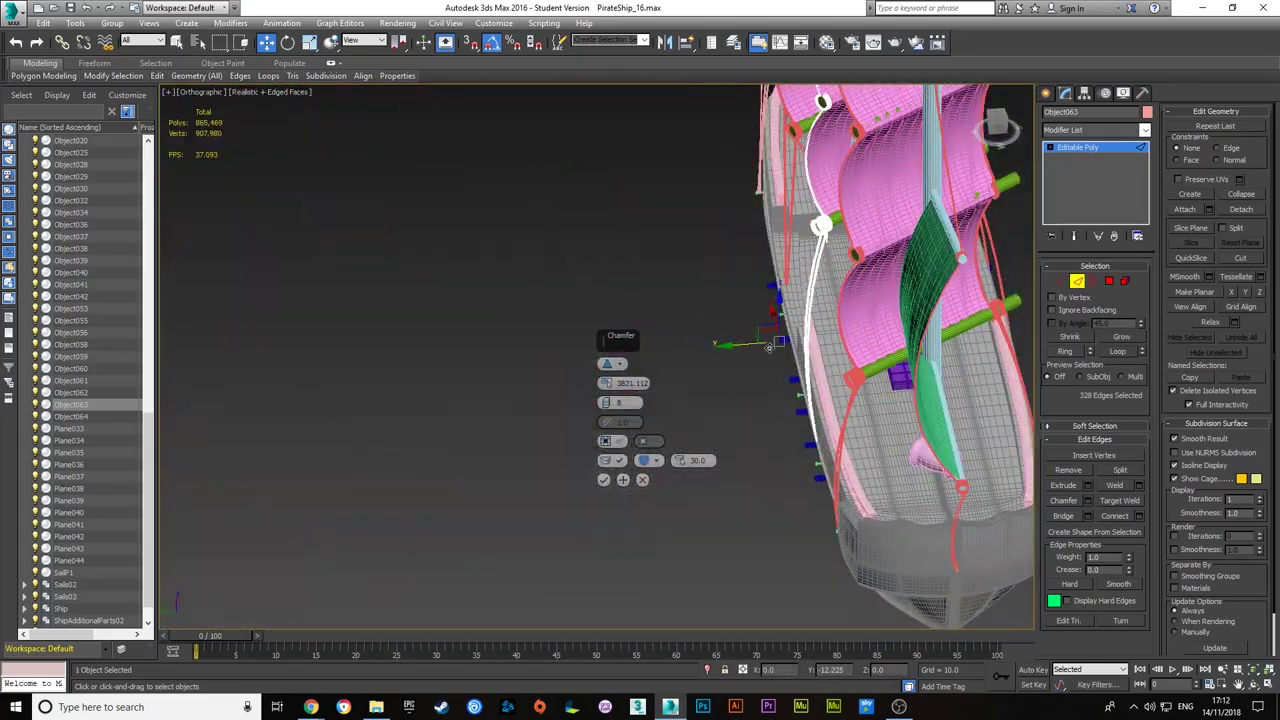
{"action": "key", "text": "shift+z"}
{"action": "key", "text": "shift+z"}
{"action": "key", "text": "shift+z"}
{"action": "key", "text": "shift+z"}
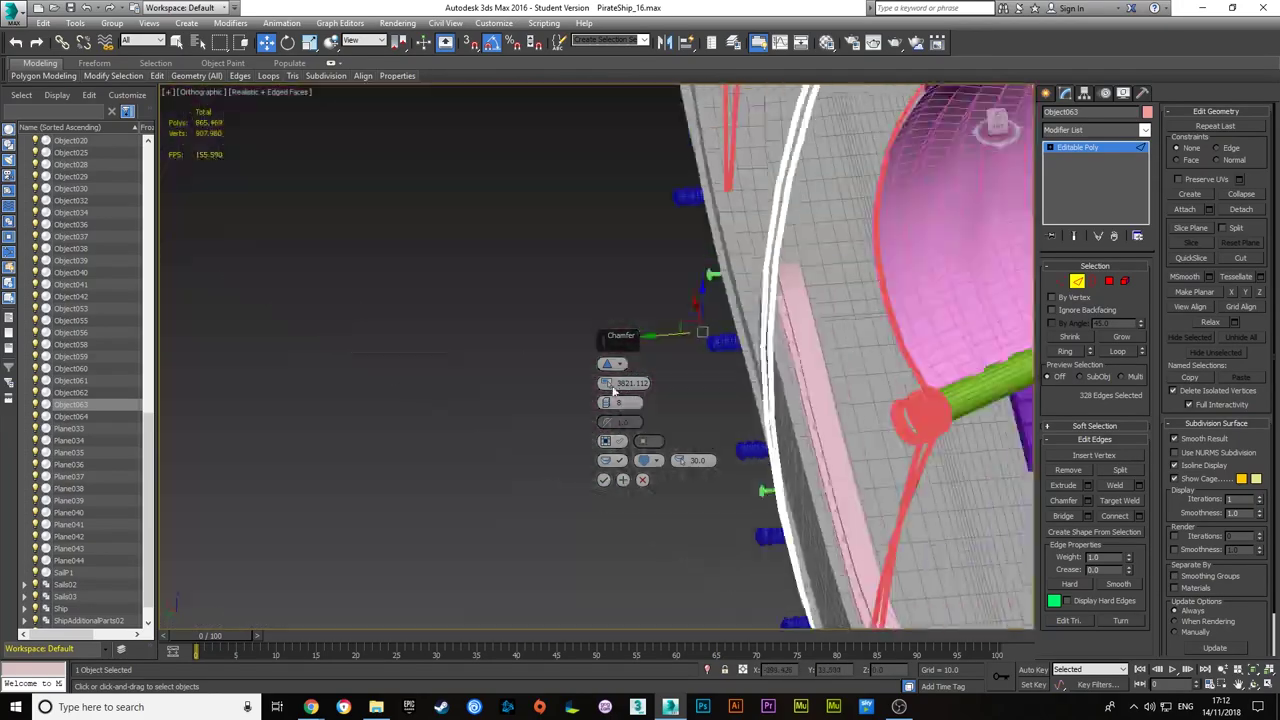
{"action": "key", "text": "shift+z"}
{"action": "key", "text": "shift+z"}
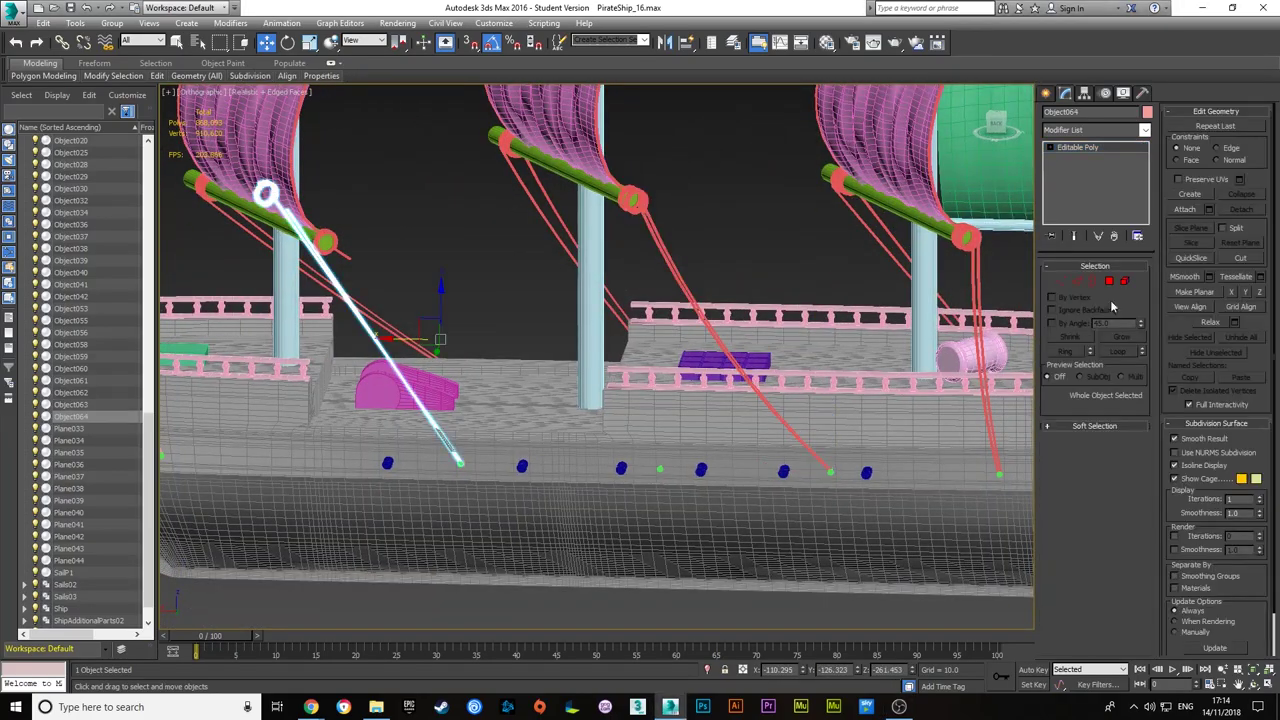
- Bridge Object064's facing rope-end borders to close the gap in the tube
{"action": "key", "text": "shift+z"}
{"action": "key", "text": "shift+z"}
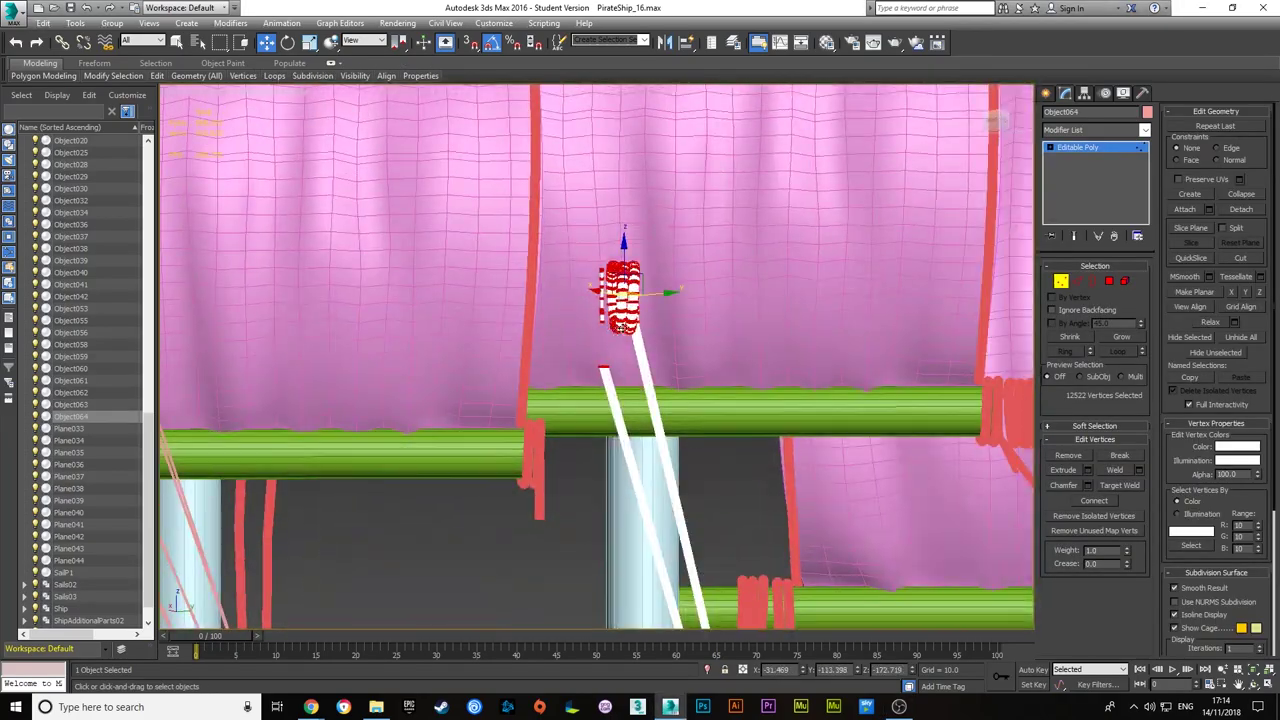
{"action": "key", "text": "shift+z"}
{"action": "key", "text": "shift+z"}
{"action": "key", "text": "shift+z"}
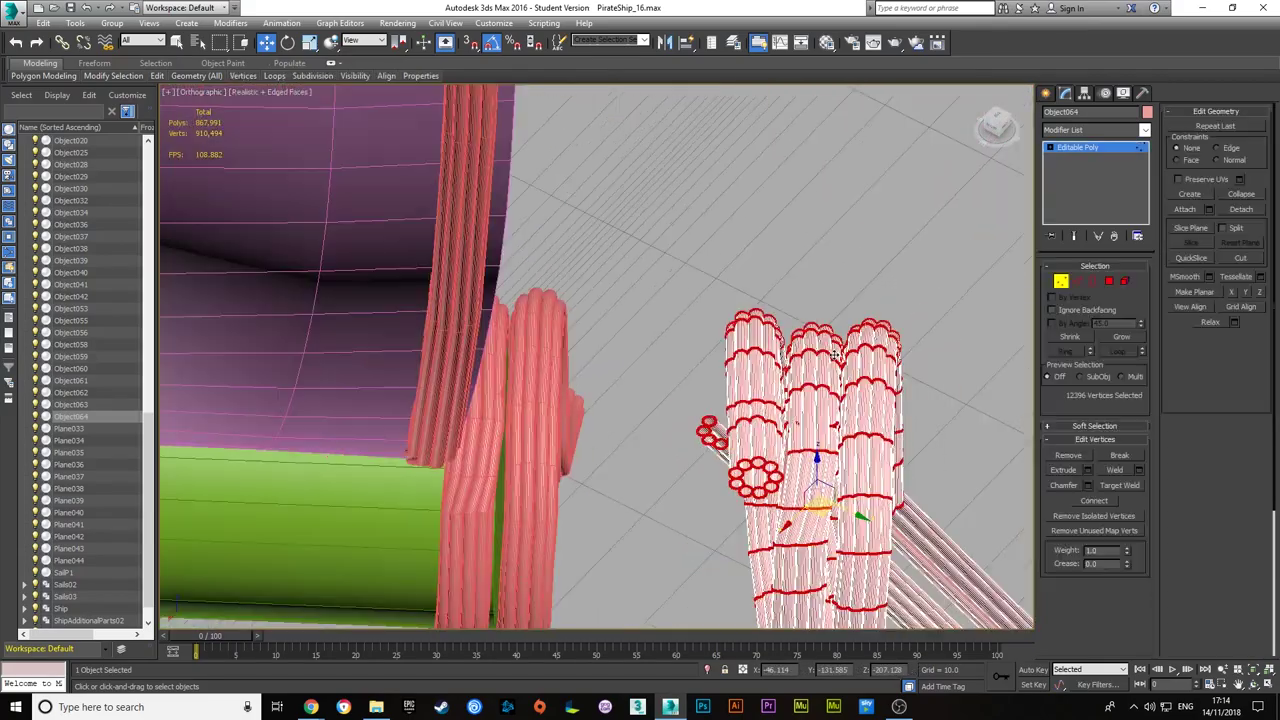
{"action": "key", "text": "shift+z"}
{"action": "key", "text": "shift+z"}
{"action": "key", "text": "shift+z"}
{"action": "key", "text": "shift+z"}
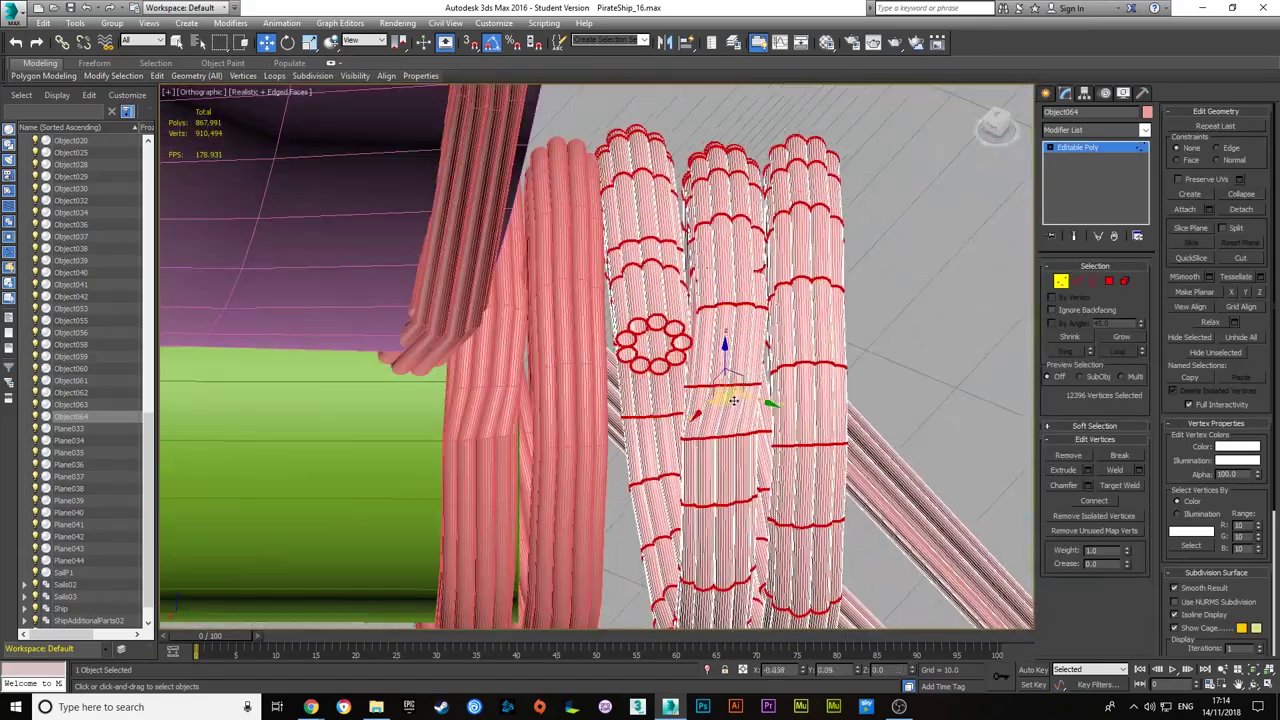
{"action": "key", "text": "shift+z"}
{"action": "key", "text": "shift+z"}
{"action": "key", "text": "shift+z"}
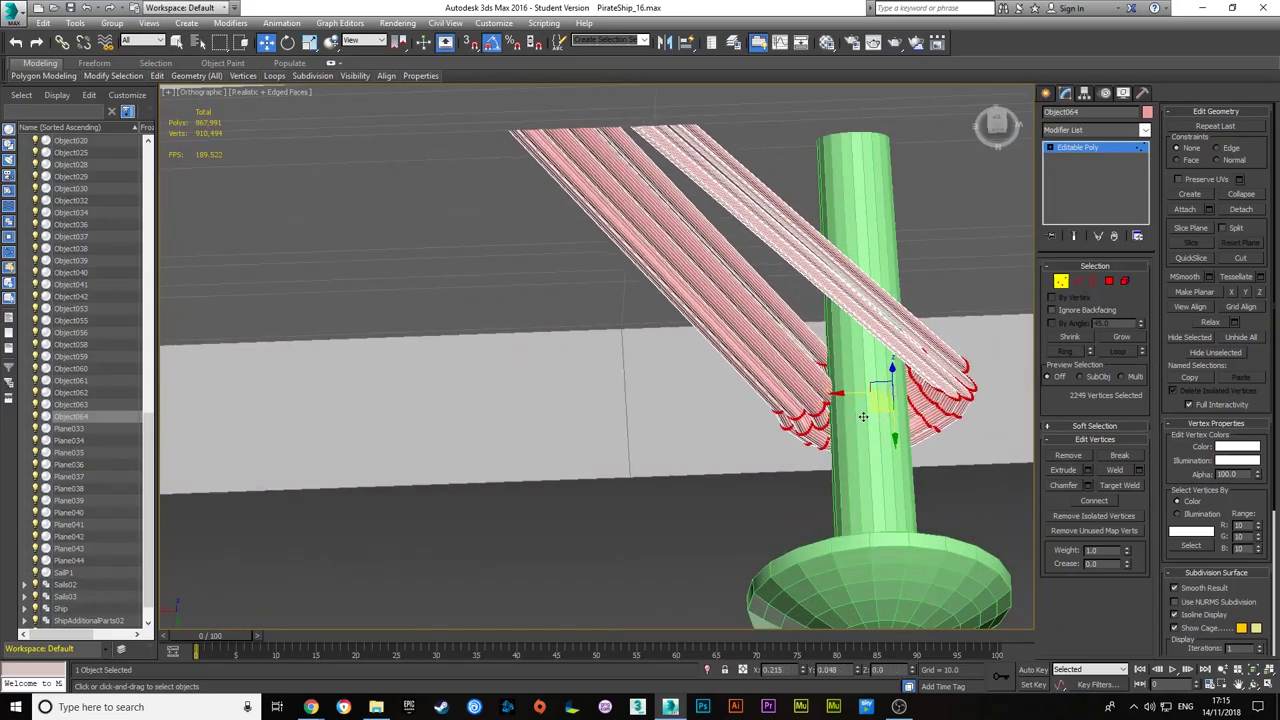
{"action": "key", "text": "shift+z"}
{"action": "key", "text": "shift+z"}
{"action": "key", "text": "shift+z"}
{"action": "key", "text": "shift+z"}
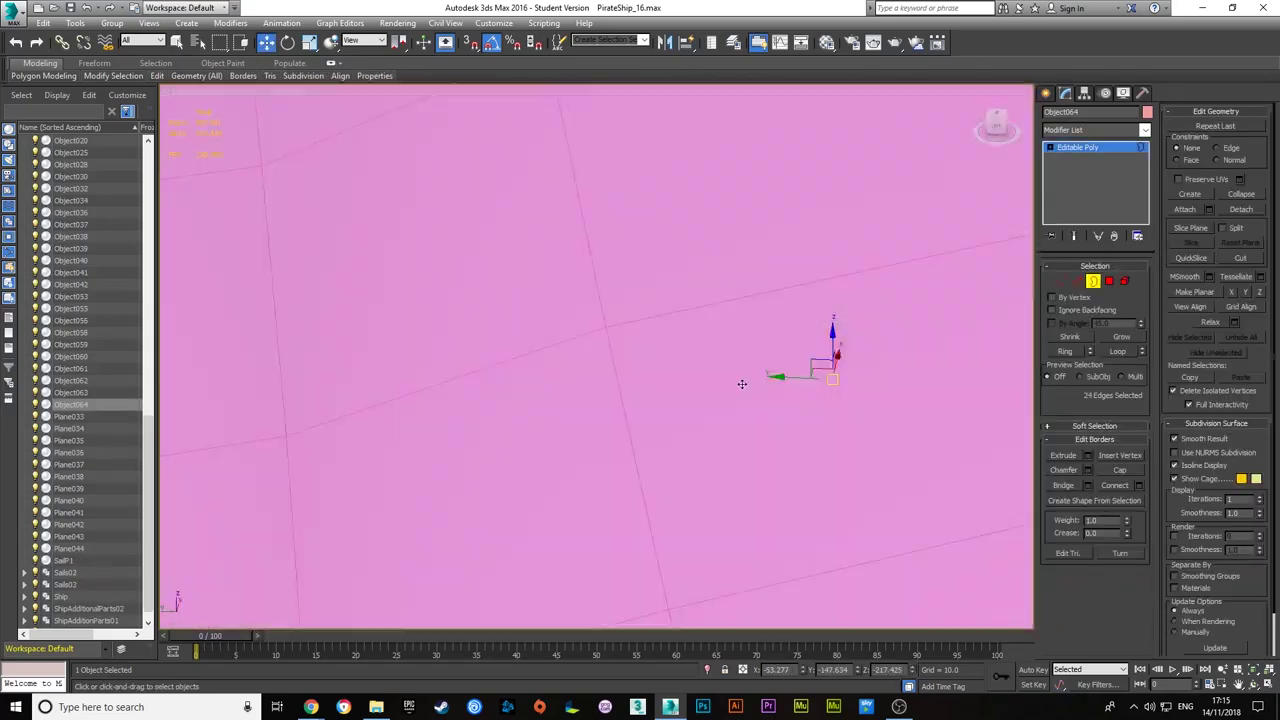
{"action": "key", "text": "shift+z"}
{"action": "key", "text": "shift+z"}
{"action": "key", "text": "shift+z"}
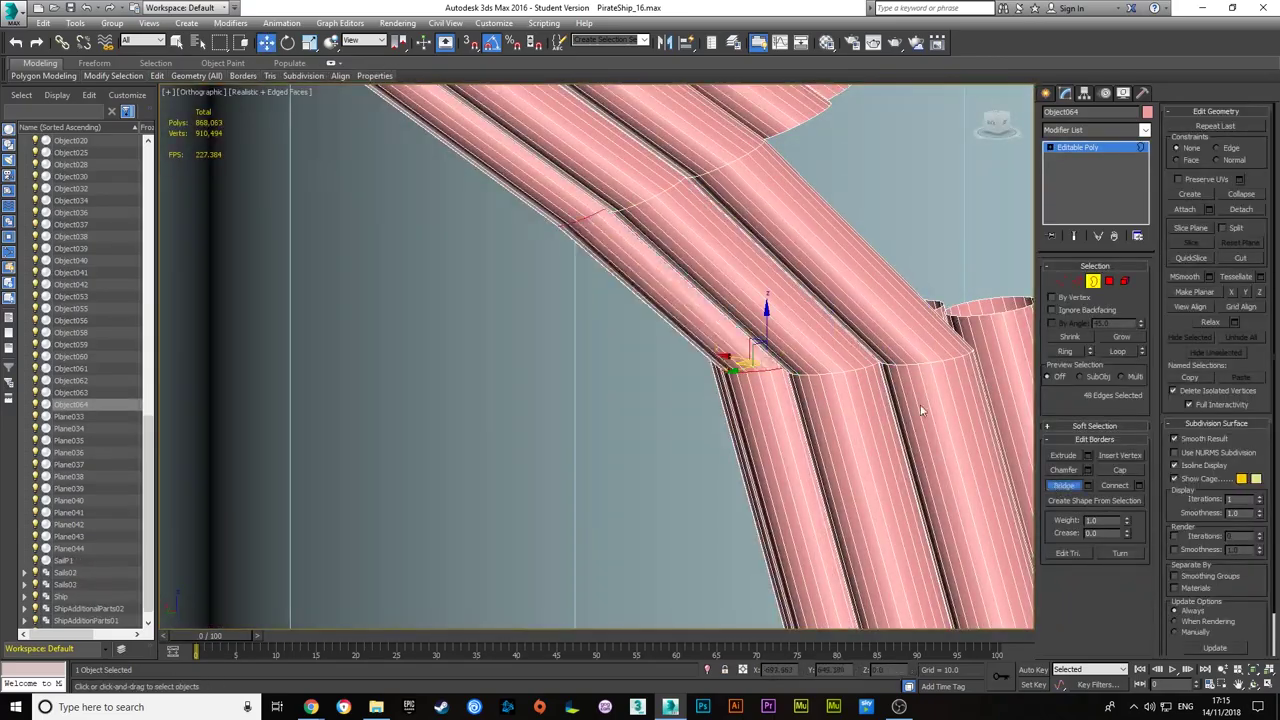
{"action": "key", "text": "shift+z"}
{"action": "key", "text": "shift+z"}
{"action": "middle_click_drag", "start_coordinate": [1063, 488], "coordinate": [813, 311], "text": "alt"}
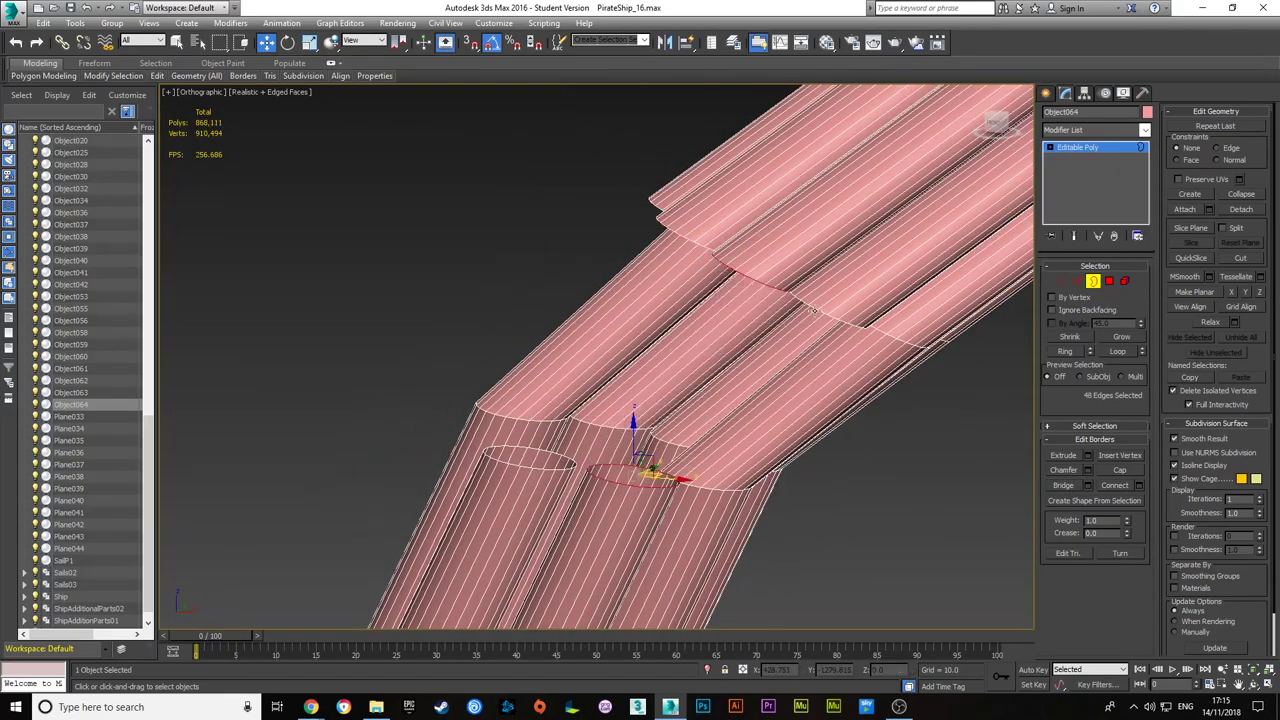
{"action": "middle_click_drag", "start_coordinate": [908, 396], "coordinate": [817, 431], "text": "alt"}
- Remove the surplus edges at the rope bend
{"action": "key", "text": "2"}
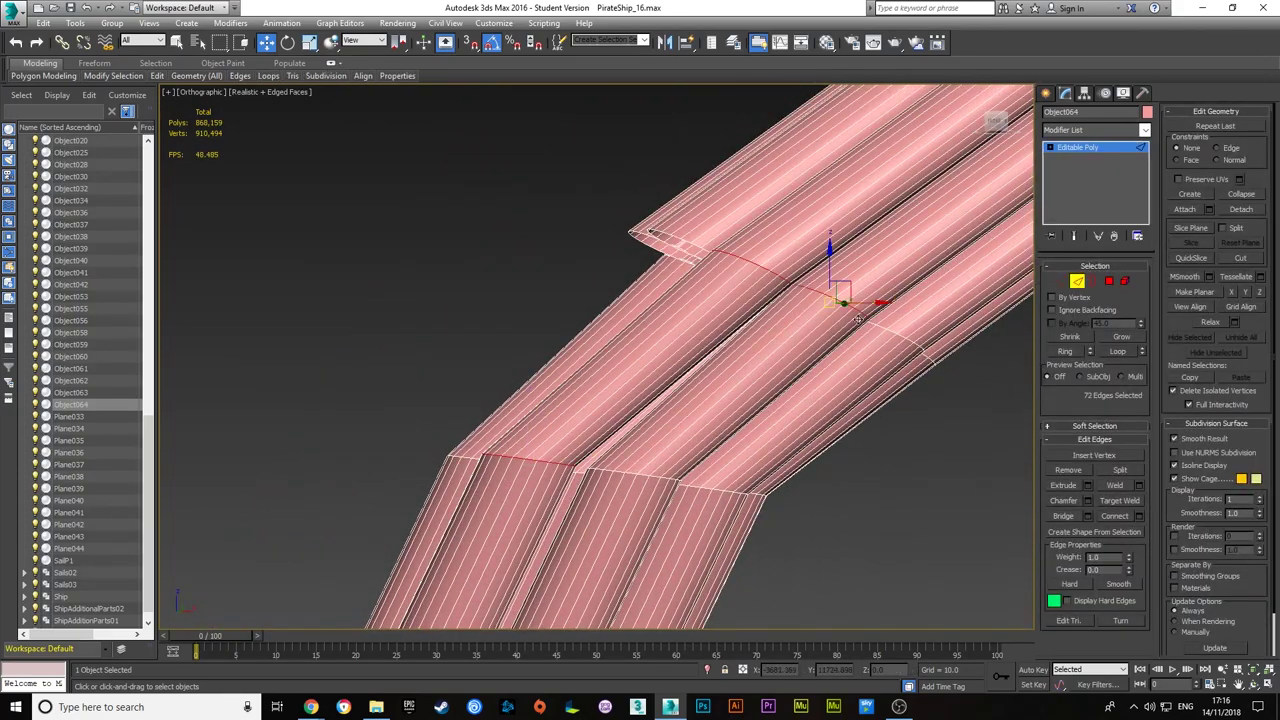
{"action": "key", "text": "ctrl+BackSpace"}
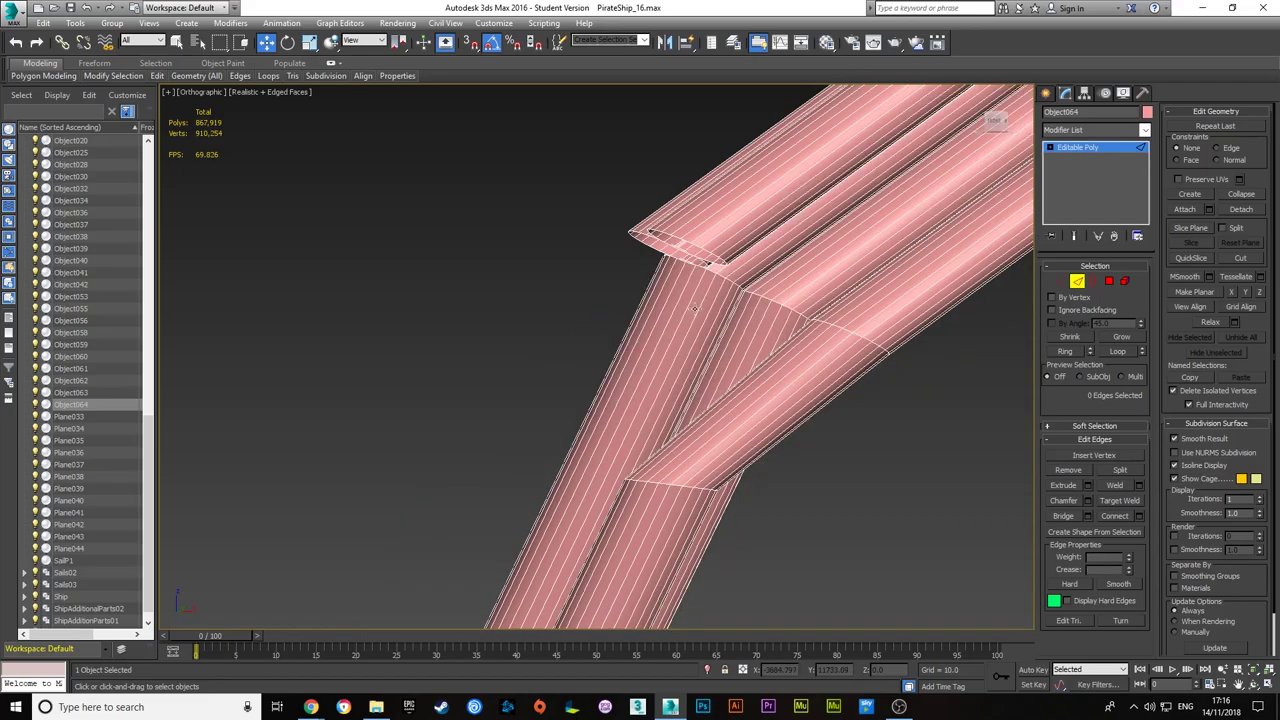
{"action": "mouse_move", "coordinate": [826, 323]}
{"action": "middle_mouse_down", "text": "alt"}
{"action": "mouse_move", "coordinate": [593, 444]}
{"action": "mouse_move", "coordinate": [636, 417]}
{"action": "middle_mouse_up", "text": "alt"}
{"action": "key", "text": "2"}
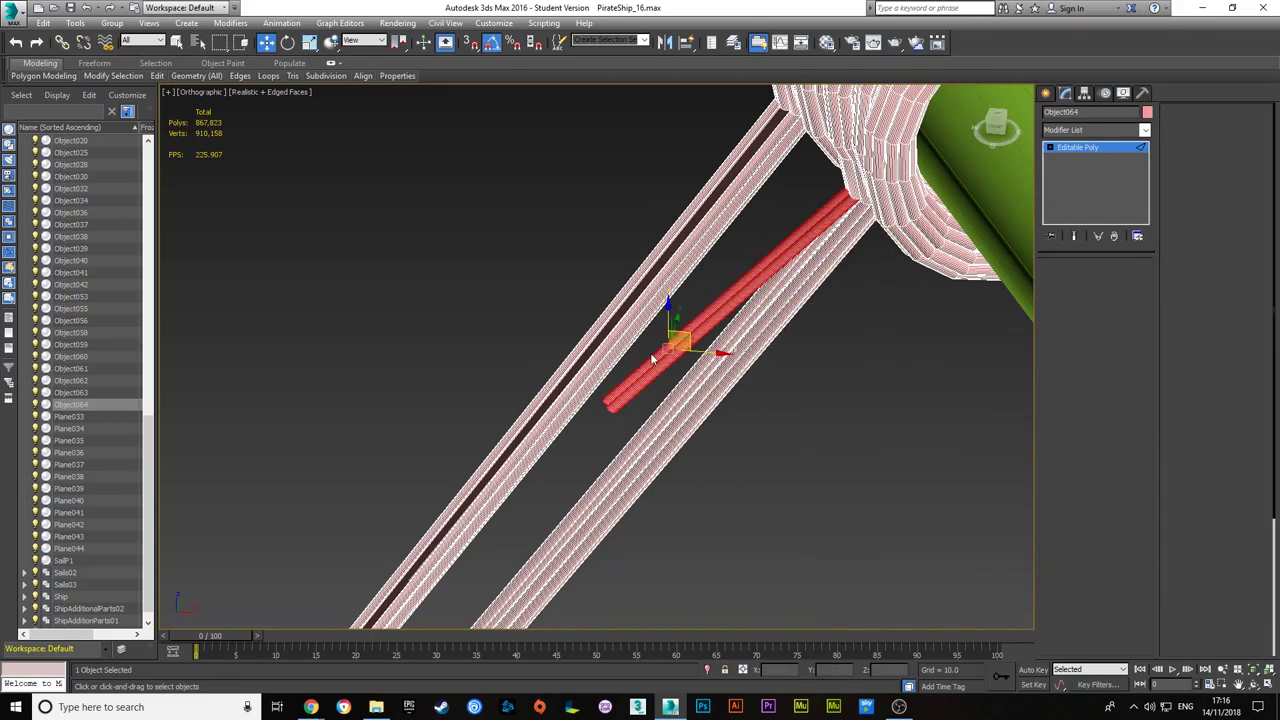
{"action": "mouse_move", "coordinate": [758, 320]}
{"action": "middle_mouse_down", "text": "alt"}
{"action": "mouse_move", "coordinate": [700, 460]}
{"action": "mouse_move", "coordinate": [645, 508]}
{"action": "middle_mouse_up", "text": "alt"}
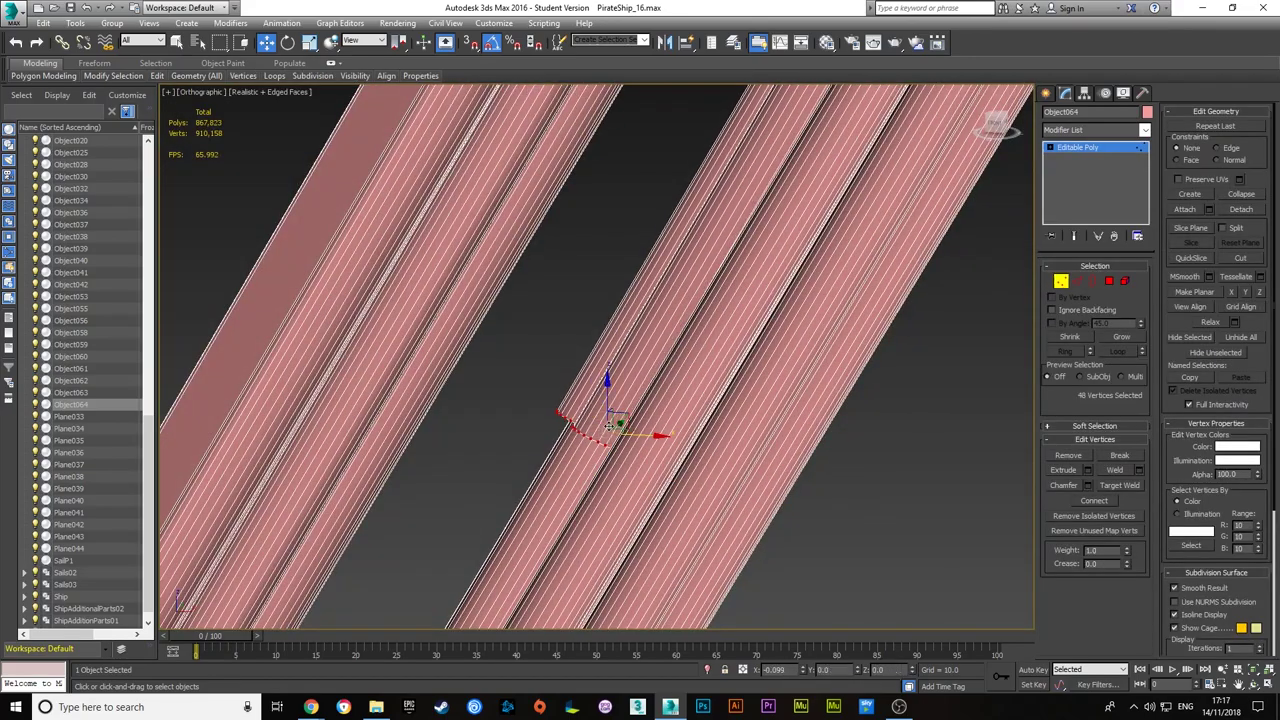
- Connect and chamfer edges along the rope to add supporting loops
{"action": "scroll", "coordinate": [609, 425], "scroll_direction": "down", "scroll_amount": 5}
{"action": "key", "text": "2"}
{"action": "scroll", "coordinate": [700, 300], "scroll_direction": "down", "scroll_amount": 5}
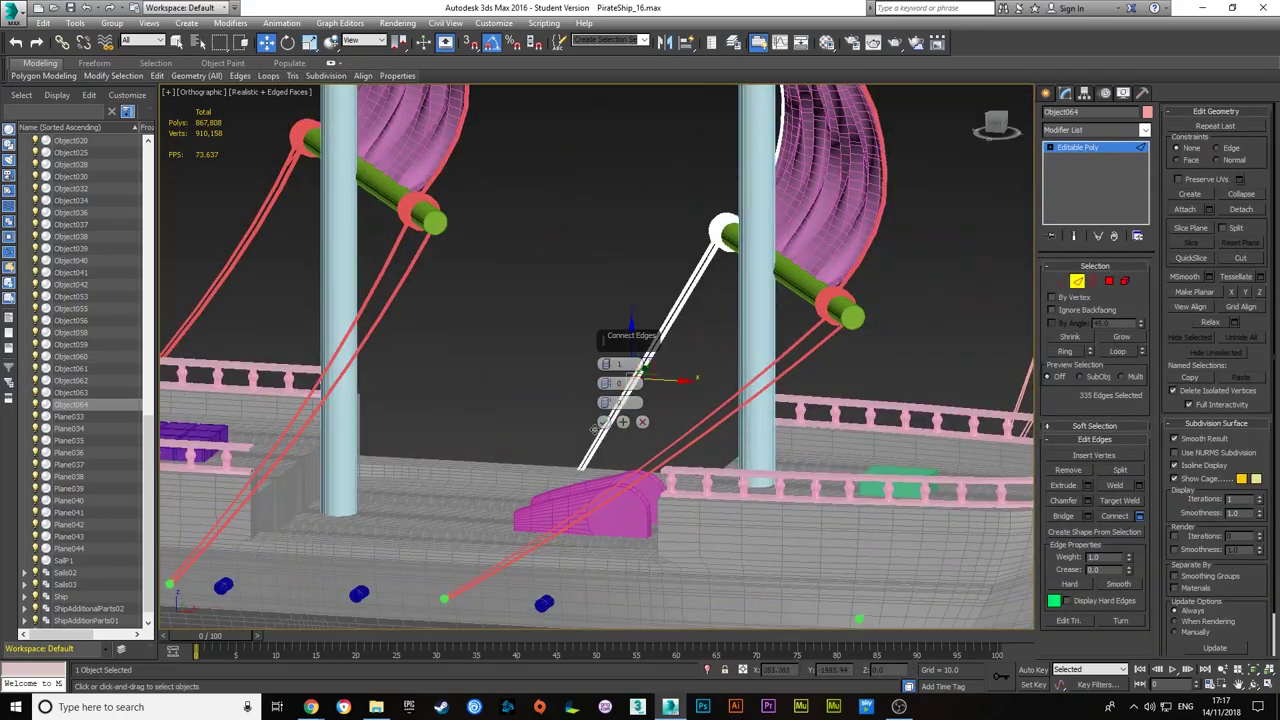
{"action": "left_click", "coordinate": [603, 421]}
{"action": "middle_click_drag", "start_coordinate": [595, 428], "coordinate": [568, 405], "text": "alt"}
{"action": "middle_click_drag", "start_coordinate": [700, 430], "coordinate": [496, 412], "text": "alt"}
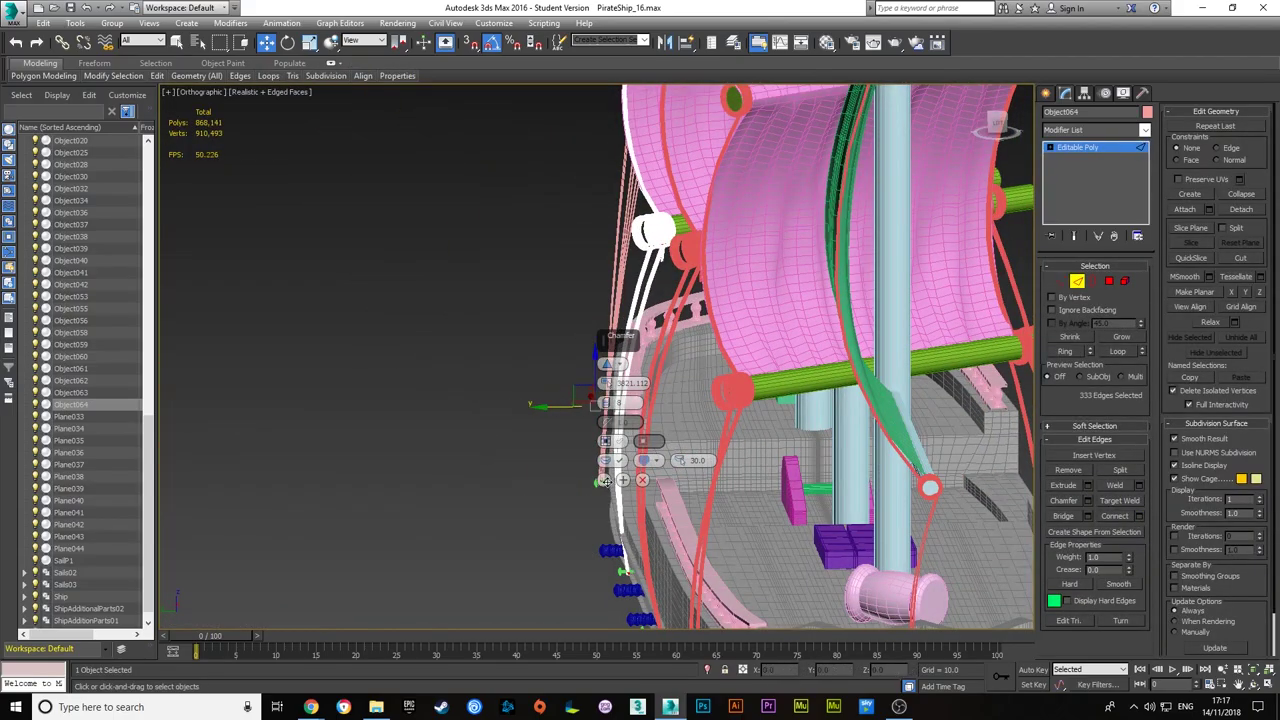
{"action": "left_click", "coordinate": [605, 481]}
{"action": "scroll", "coordinate": [620, 420], "scroll_direction": "up", "scroll_amount": 10}
{"action": "key", "text": "1"}
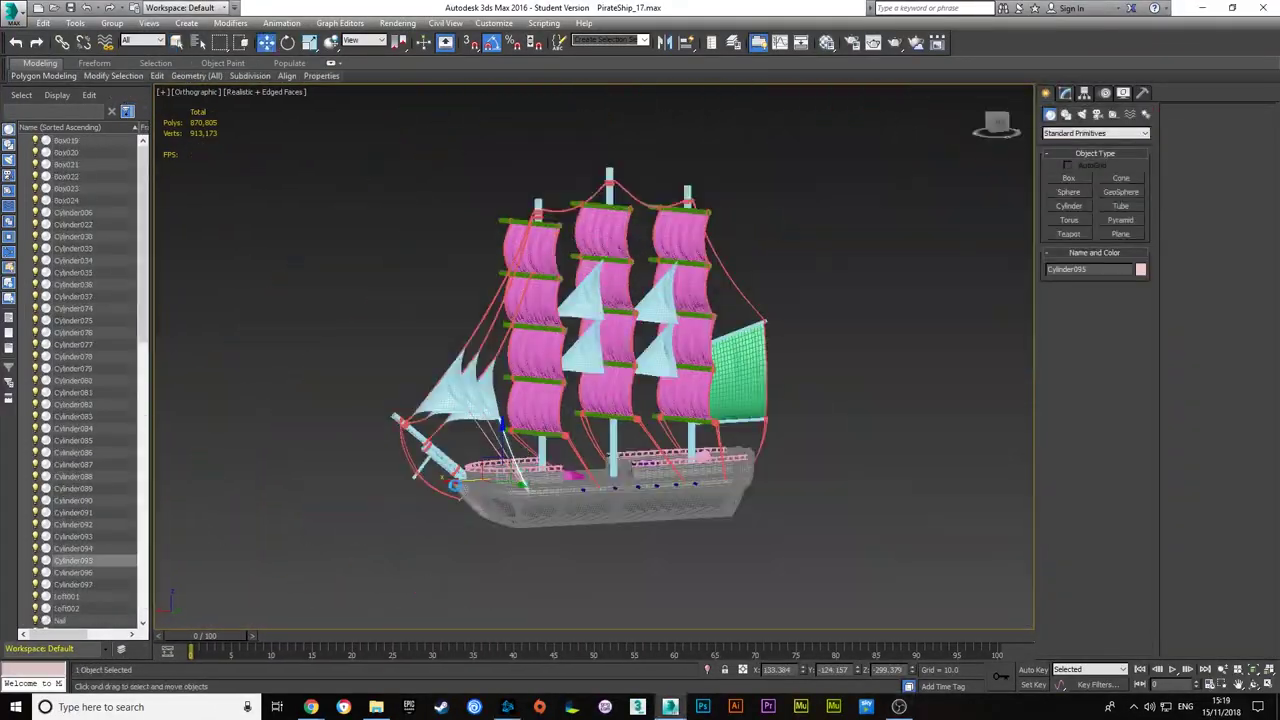
- Select rope Cylinder098 and extend its polygon selection around the rope loop
{"action": "left_click", "coordinate": [640, 445]}
{"action": "scroll", "coordinate": [612, 377], "scroll_direction": "up", "scroll_amount": 10}
{"action": "key", "text": "4"}
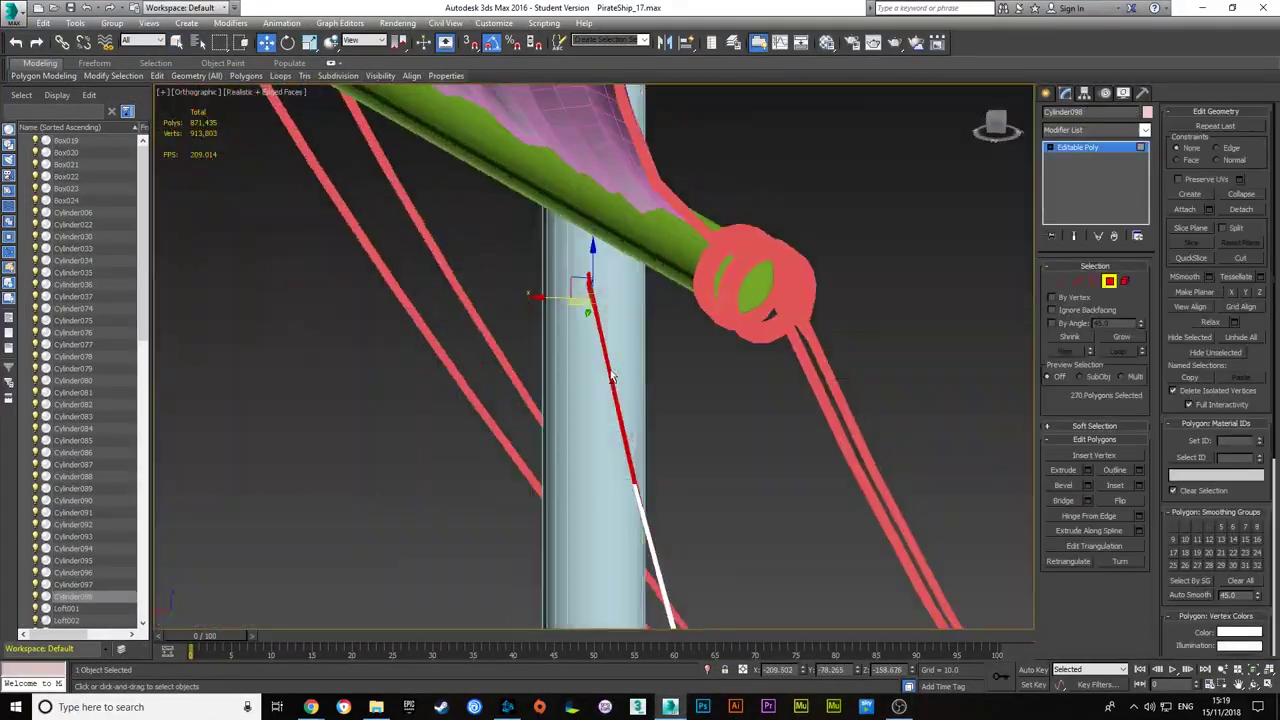
{"action": "scroll", "coordinate": [612, 377], "scroll_direction": "down", "scroll_amount": 2}
{"action": "scroll", "coordinate": [612, 377], "scroll_direction": "down", "scroll_amount": 3}
{"action": "scroll", "coordinate": [612, 377], "scroll_direction": "down", "scroll_amount": 3}
{"action": "scroll", "coordinate": [612, 377], "scroll_direction": "down", "scroll_amount": 4}
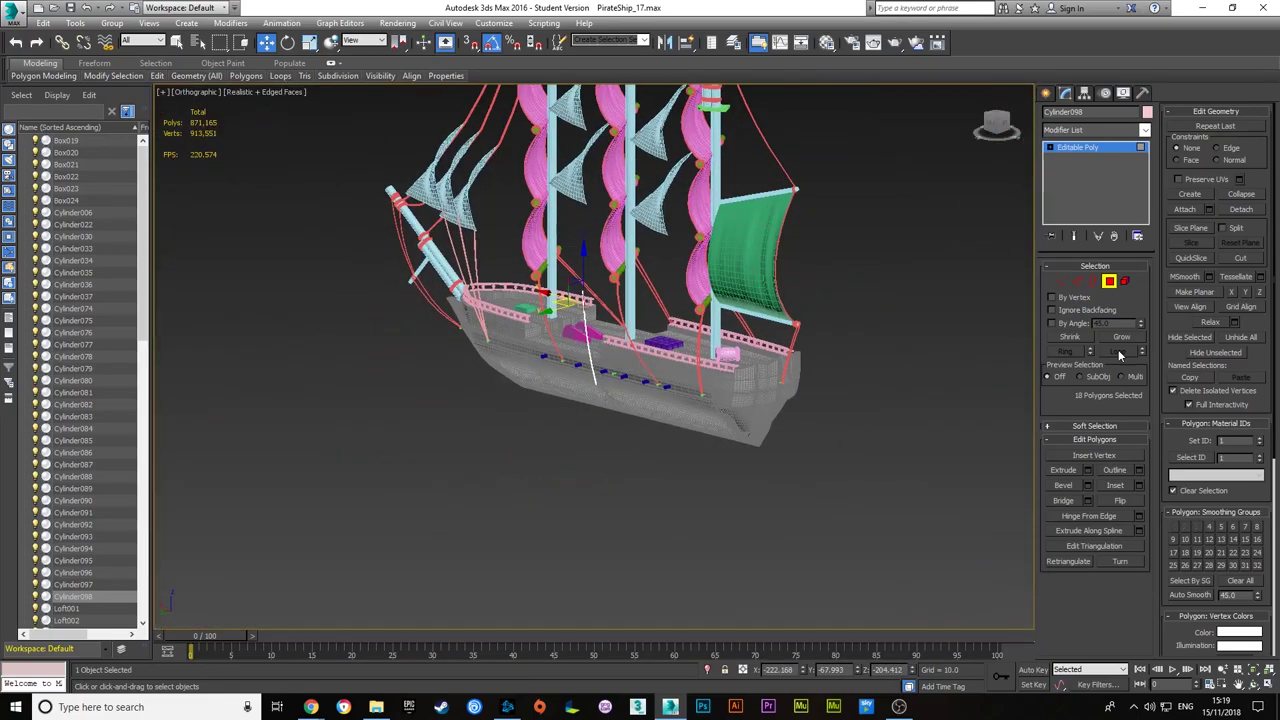
{"action": "left_click", "coordinate": [1119, 355]}
{"action": "scroll", "coordinate": [588, 358], "scroll_direction": "up", "scroll_amount": 10}
{"action": "scroll", "coordinate": [588, 358], "scroll_direction": "down", "scroll_amount": 5}
- Select bands of Cylinder098's edges near the deck
{"action": "key", "text": "2"}
{"action": "scroll", "coordinate": [535, 300], "scroll_direction": "down", "scroll_amount": 2}
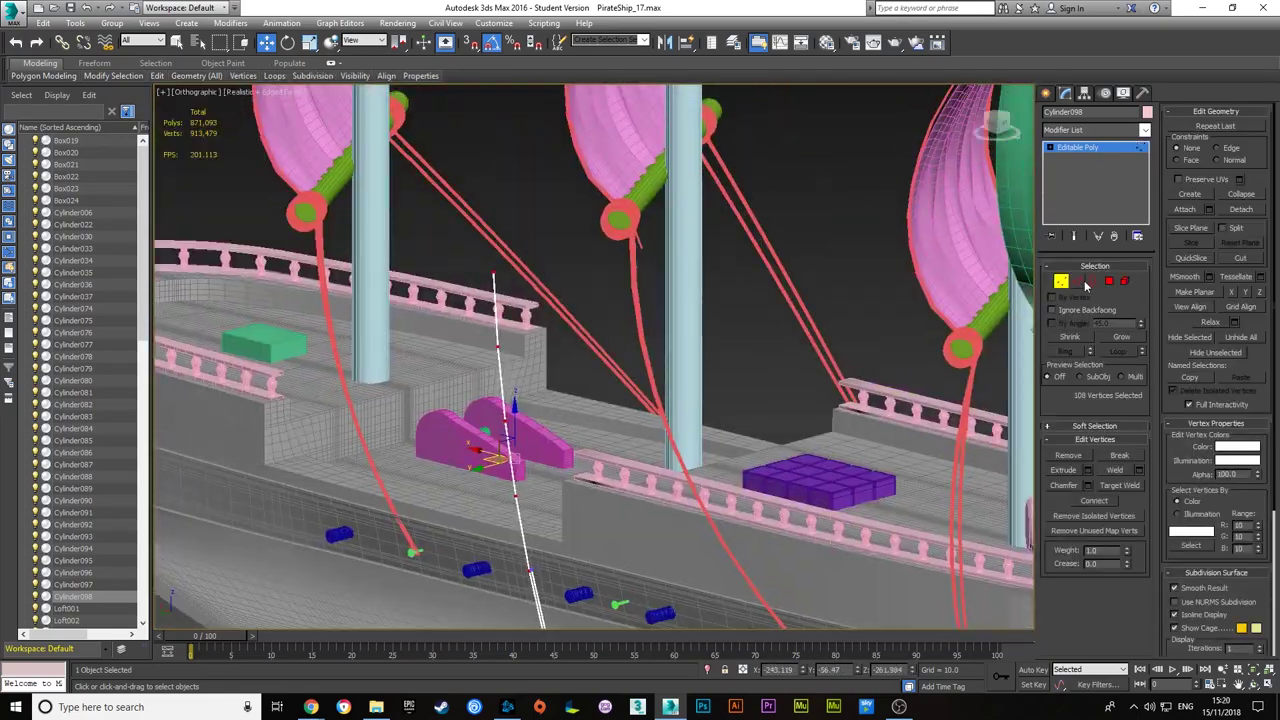
{"action": "middle_click_drag", "start_coordinate": [500, 300], "coordinate": [575, 468]}
{"action": "scroll", "coordinate": [575, 468], "scroll_direction": "up", "scroll_amount": 6}
{"action": "left_click_drag", "start_coordinate": [357, 491], "coordinate": [541, 499]}
{"action": "scroll", "coordinate": [541, 505], "scroll_direction": "down", "scroll_amount": 5}
{"action": "scroll", "coordinate": [469, 352], "scroll_direction": "up", "scroll_amount": 3}
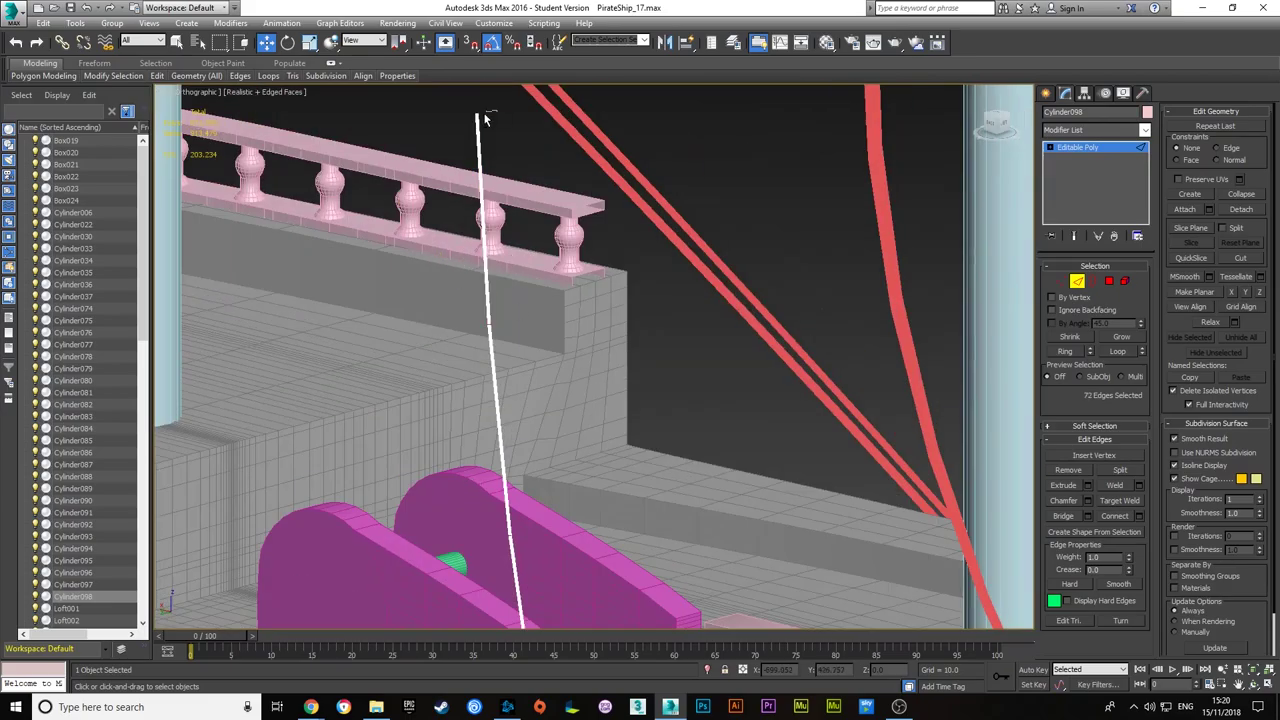
{"action": "scroll", "coordinate": [519, 172], "scroll_direction": "down", "scroll_amount": 5}
{"action": "scroll", "coordinate": [655, 467], "scroll_direction": "up", "scroll_amount": 2}
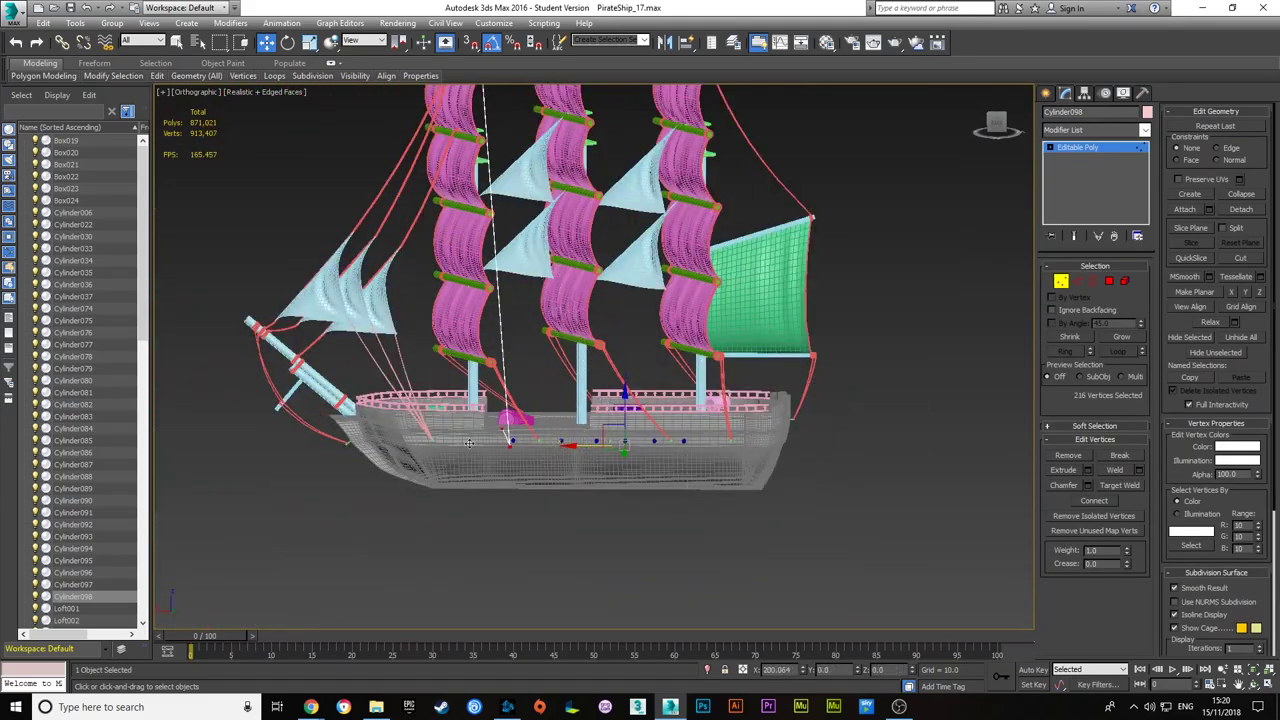
{"action": "scroll", "coordinate": [469, 443], "scroll_direction": "up", "scroll_amount": 4}
{"action": "scroll", "coordinate": [563, 300], "scroll_direction": "down", "scroll_amount": 5}
{"action": "scroll", "coordinate": [634, 224], "scroll_direction": "up", "scroll_amount": 3}
- Clone the front mast's upper yard pieces and select the copied rope Cylinder099
{"action": "left_click", "coordinate": [634, 224]}
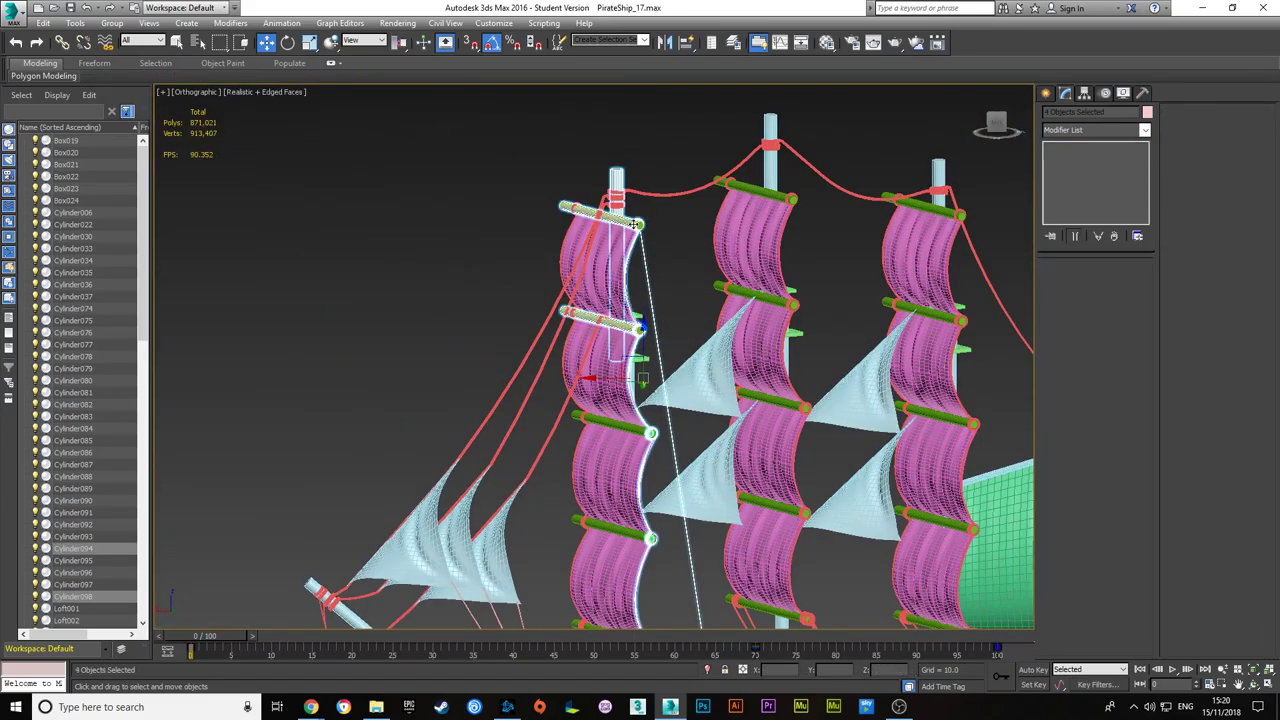
{"action": "scroll", "coordinate": [634, 224], "scroll_direction": "down", "scroll_amount": 6}
{"action": "left_click_drag", "start_coordinate": [634, 224], "coordinate": [890, 328], "text": "shift"}
{"action": "scroll", "coordinate": [938, 284], "scroll_direction": "up", "scroll_amount": 3}
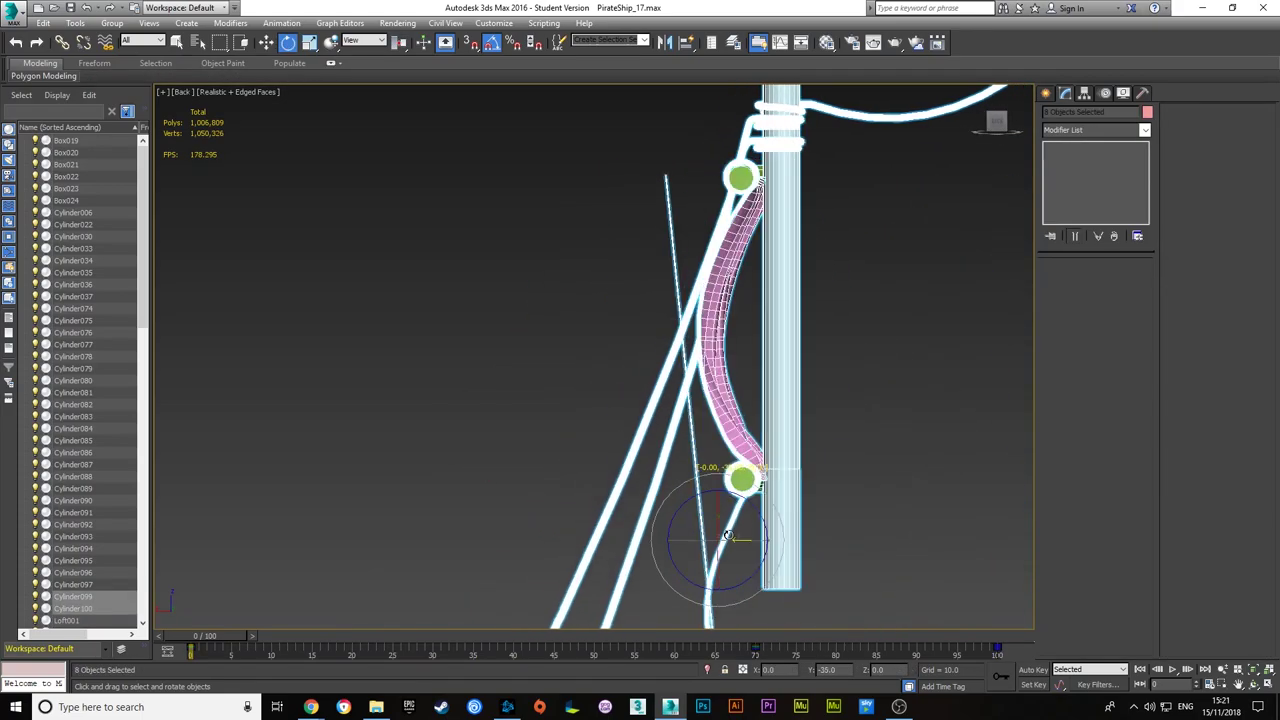
{"action": "scroll", "coordinate": [740, 260], "scroll_direction": "up", "scroll_amount": 2}
{"action": "left_click", "coordinate": [714, 251]}
{"action": "scroll", "coordinate": [711, 314], "scroll_direction": "up", "scroll_amount": 3}
{"action": "scroll", "coordinate": [711, 314], "scroll_direction": "up", "scroll_amount": 2}
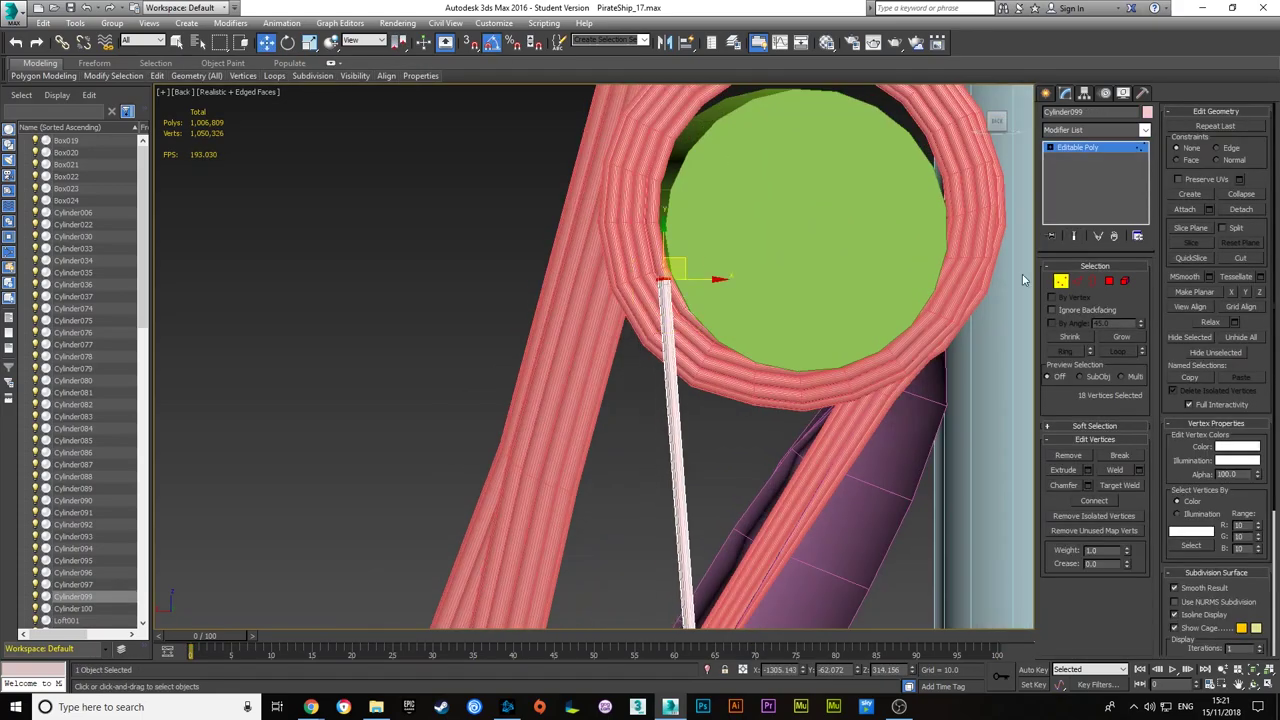
{"action": "scroll", "coordinate": [648, 340], "scroll_direction": "up", "scroll_amount": 2}
- At Border level, move and rotate Cylinder099's open end to wrap around the spar end
{"action": "key", "text": "3"}
{"action": "scroll", "coordinate": [697, 244], "scroll_direction": "up", "scroll_amount": 3}
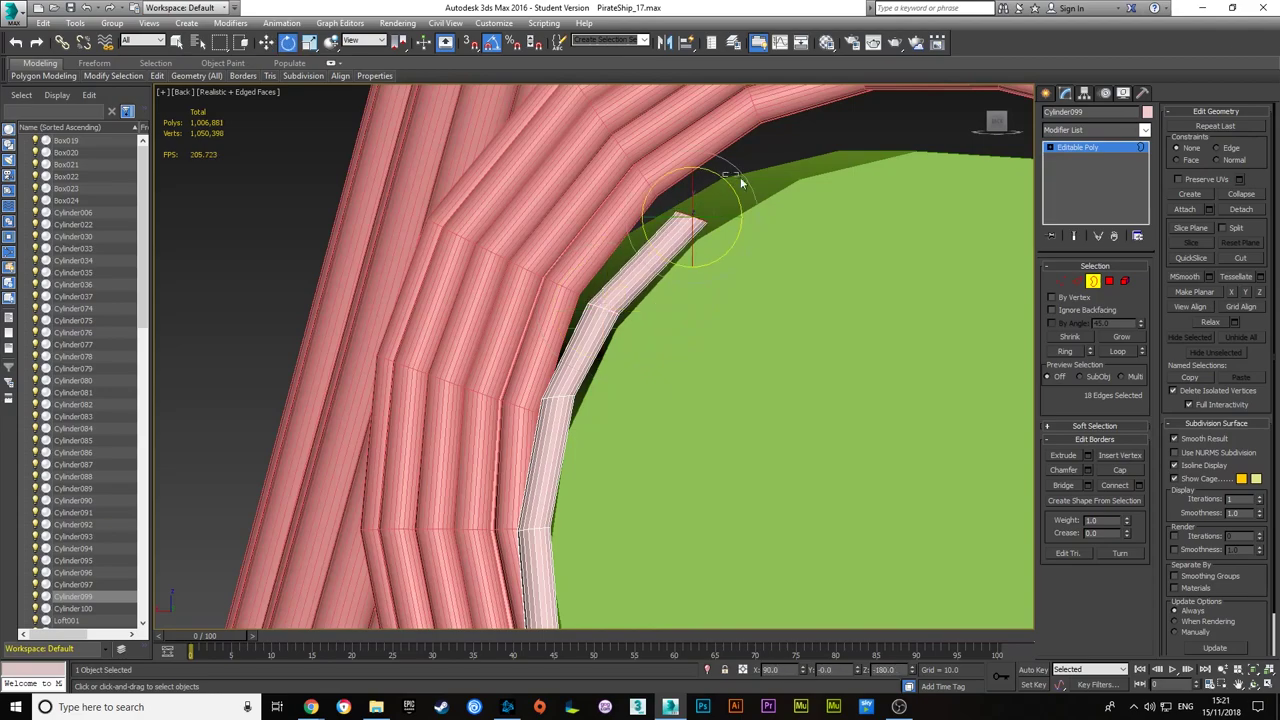
{"action": "middle_click_drag", "start_coordinate": [832, 131], "coordinate": [641, 261], "text": "alt"}
{"action": "middle_click_drag", "start_coordinate": [767, 268], "coordinate": [700, 313], "text": "alt"}
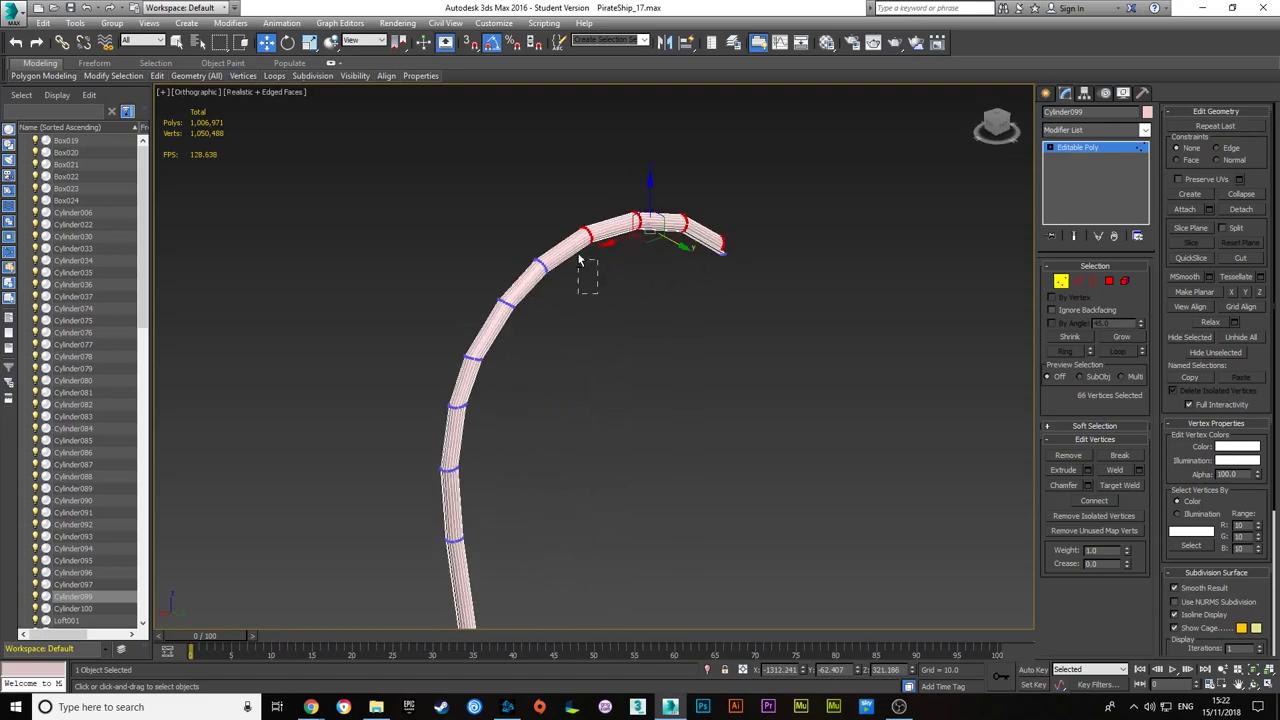
{"action": "middle_click_drag", "start_coordinate": [697, 270], "coordinate": [746, 276], "text": "alt"}
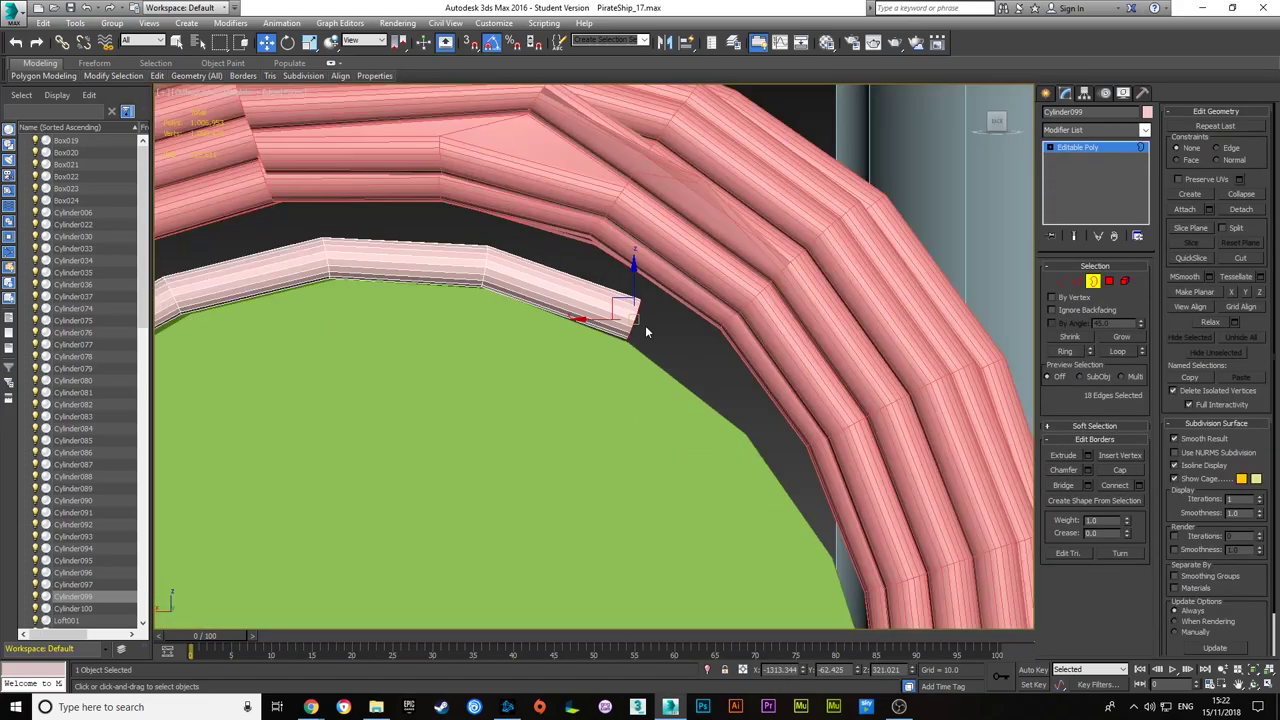
{"action": "middle_click_drag", "start_coordinate": [645, 325], "coordinate": [706, 217], "text": "alt"}
{"action": "key", "text": "e"}
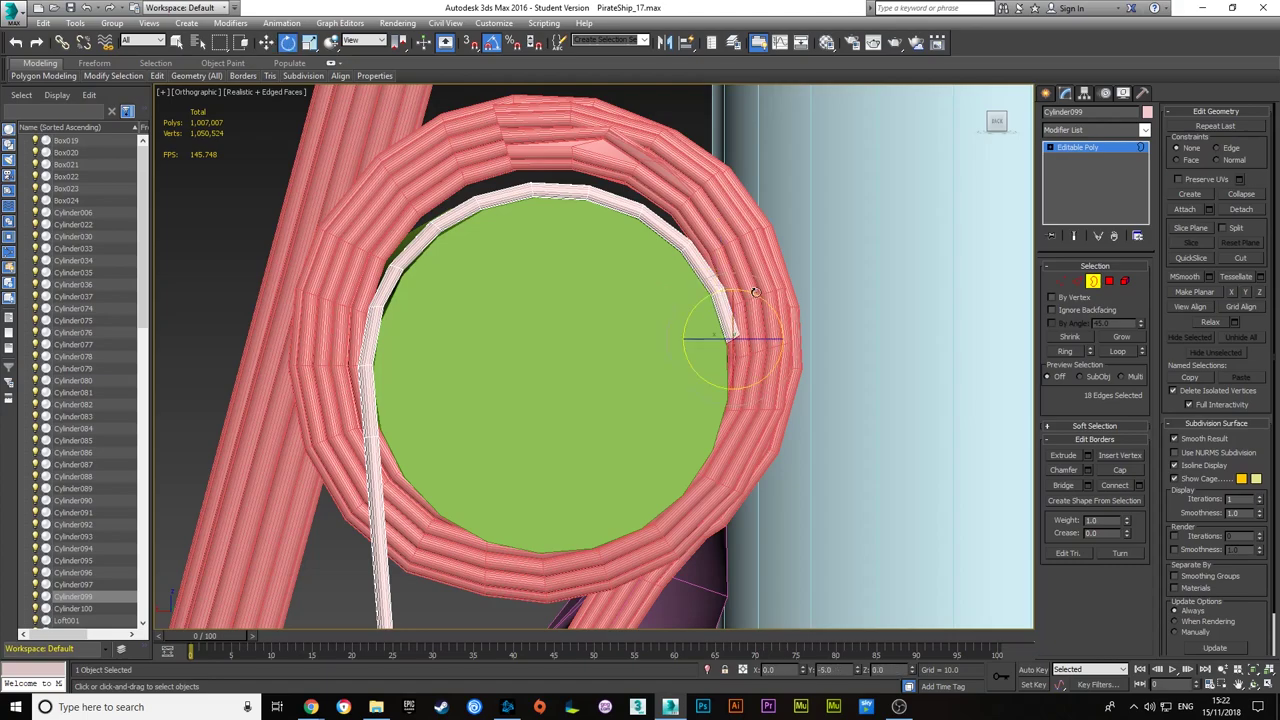
{"action": "key", "text": "w"}
{"action": "middle_click_drag", "start_coordinate": [740, 408], "coordinate": [746, 277]}
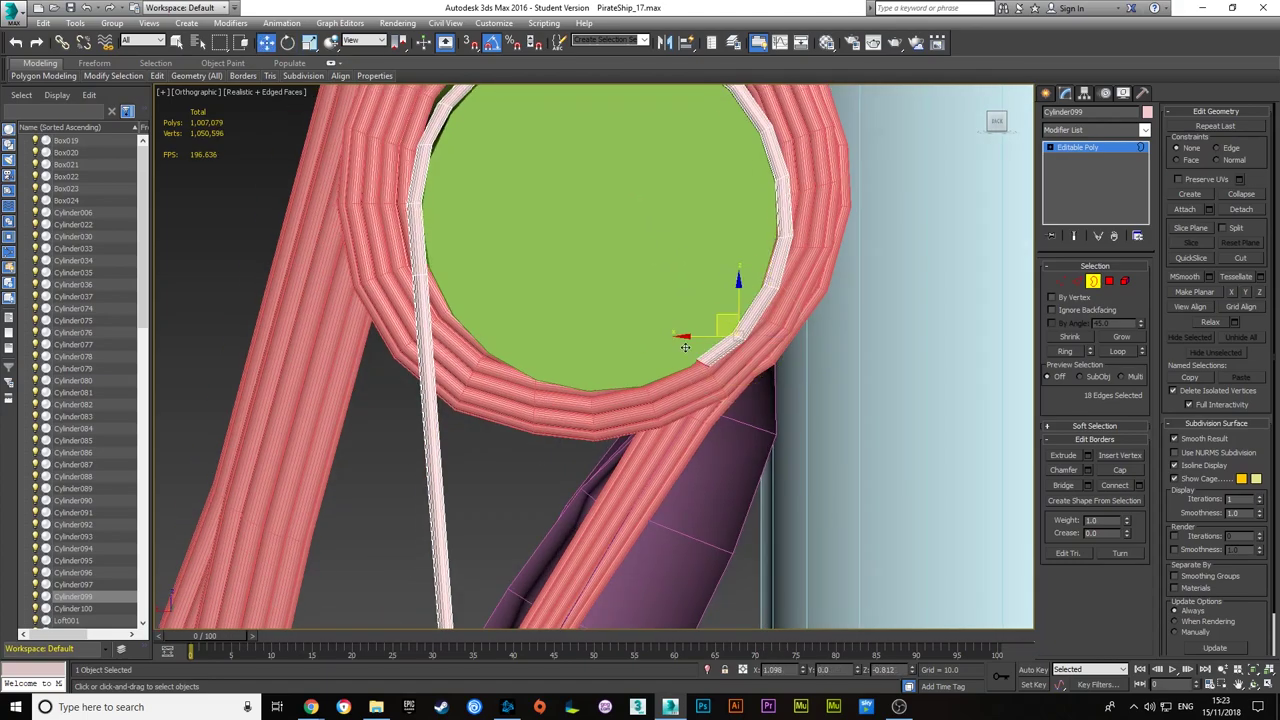
{"action": "key", "text": "e"}
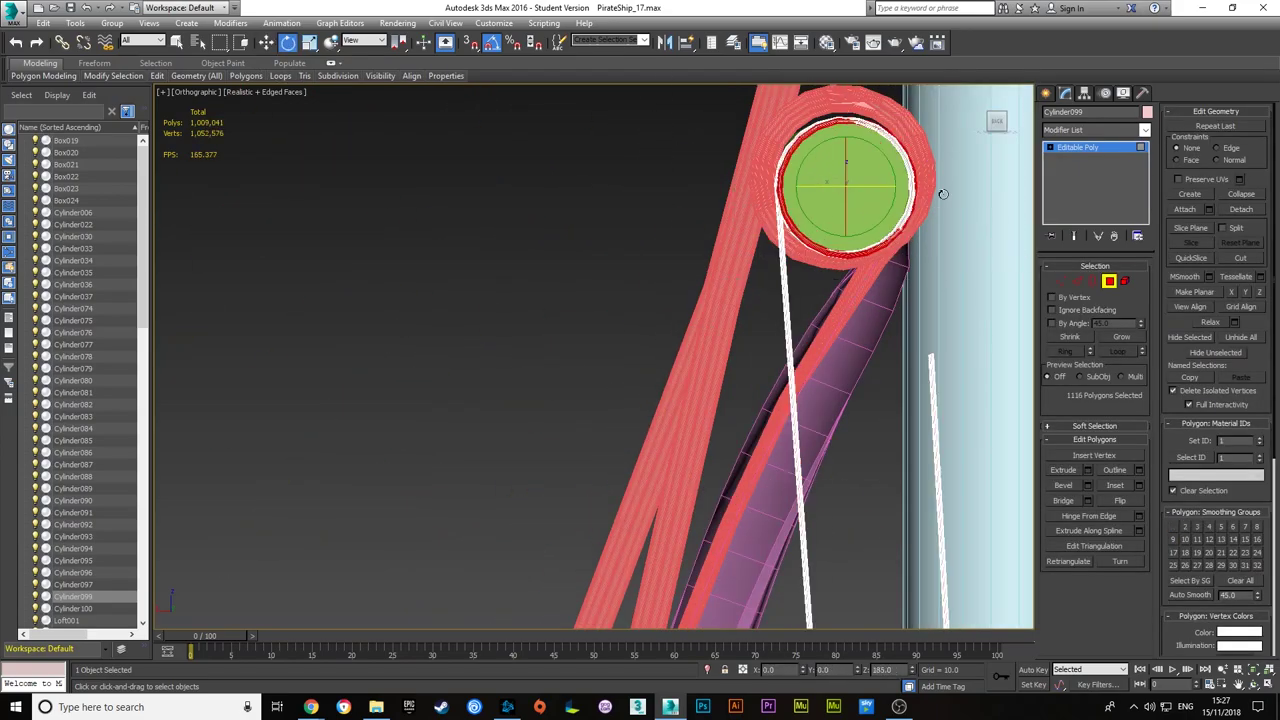
- Move the new rope and reposition its pivot so the end reaches the deck pin
{"action": "key", "text": "w"}
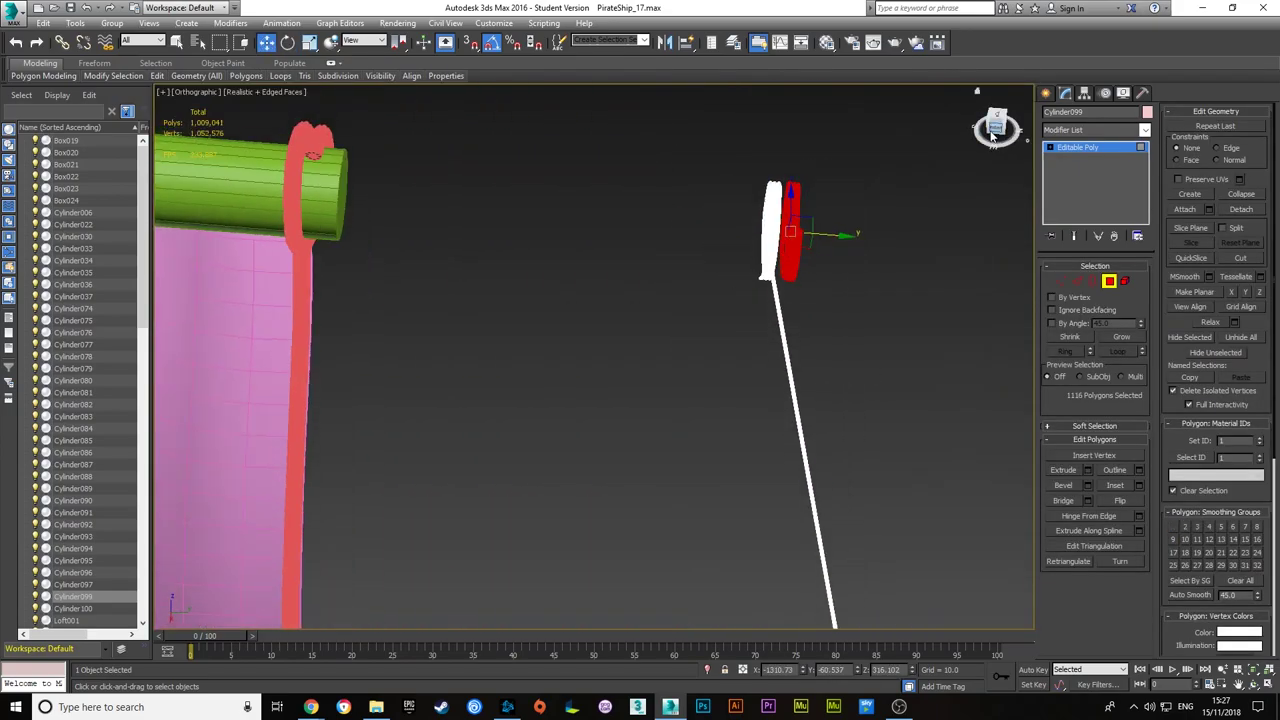
{"action": "middle_click_drag", "start_coordinate": [942, 193], "coordinate": [693, 336], "text": "alt"}
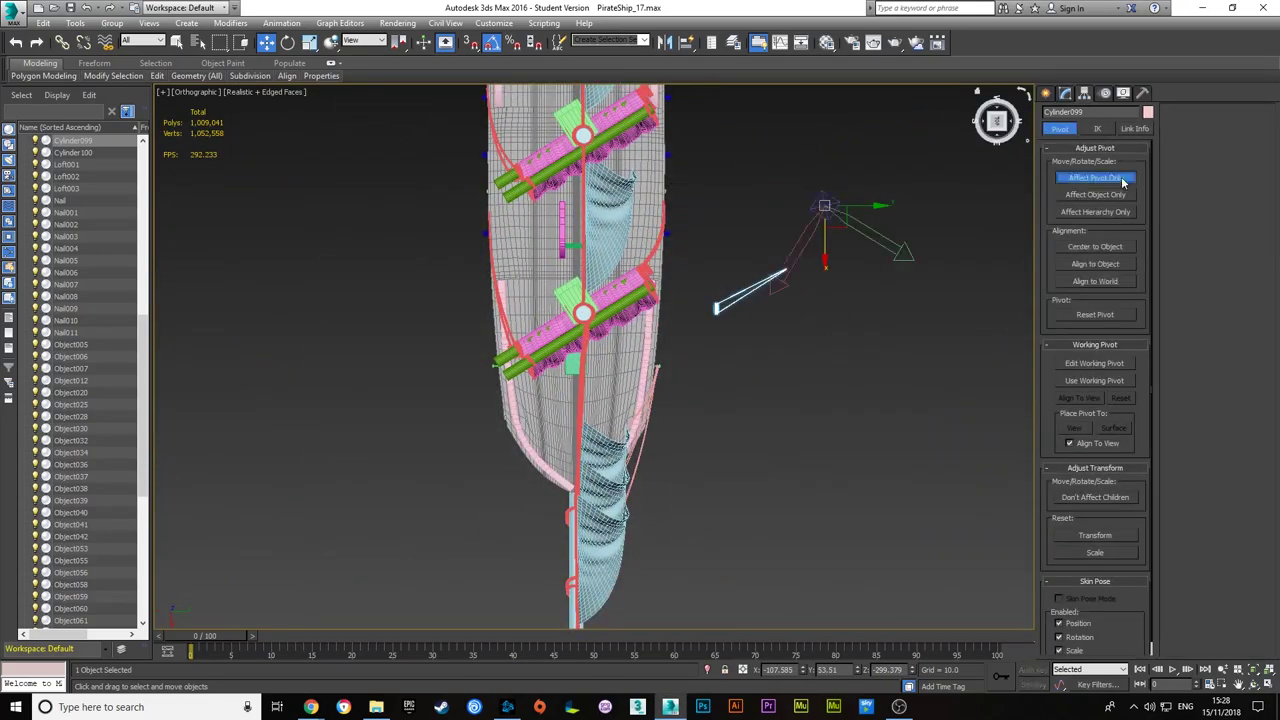
{"action": "left_click", "coordinate": [1123, 181]}
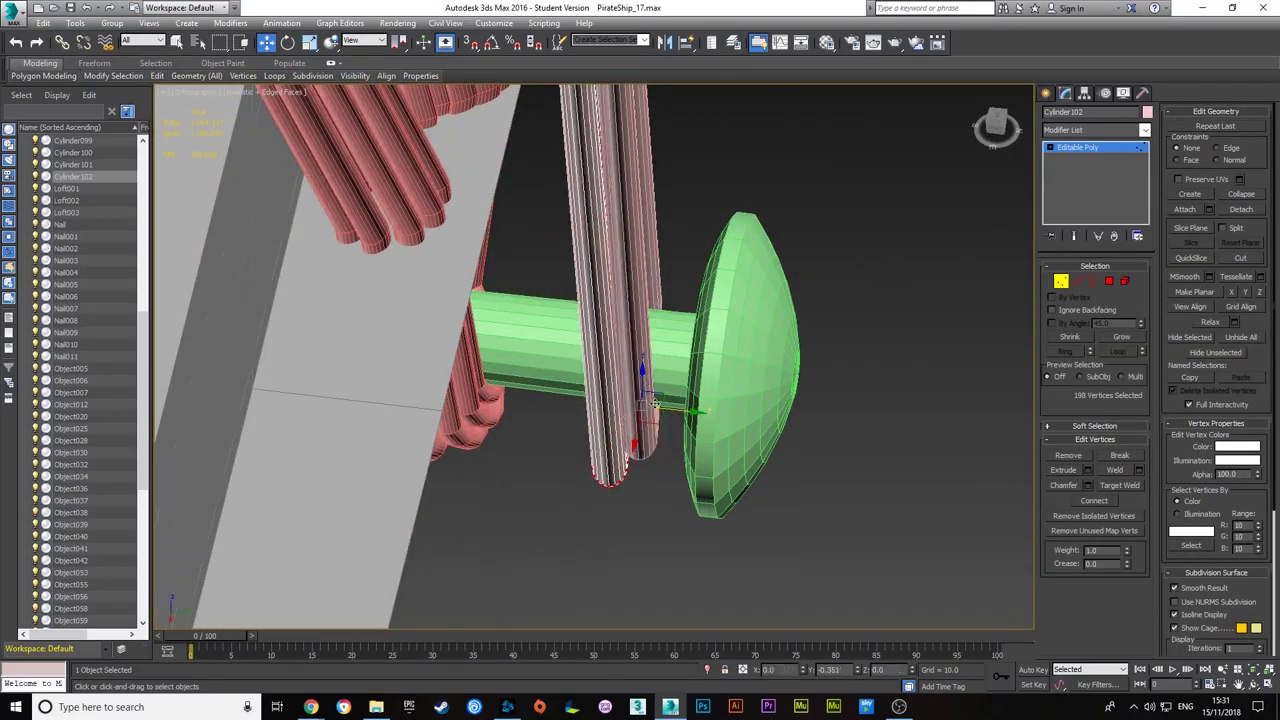
- Select a rope tube beside the belaying pin and rotate it to coil around the yard end
{"action": "left_click", "coordinate": [564, 215]}
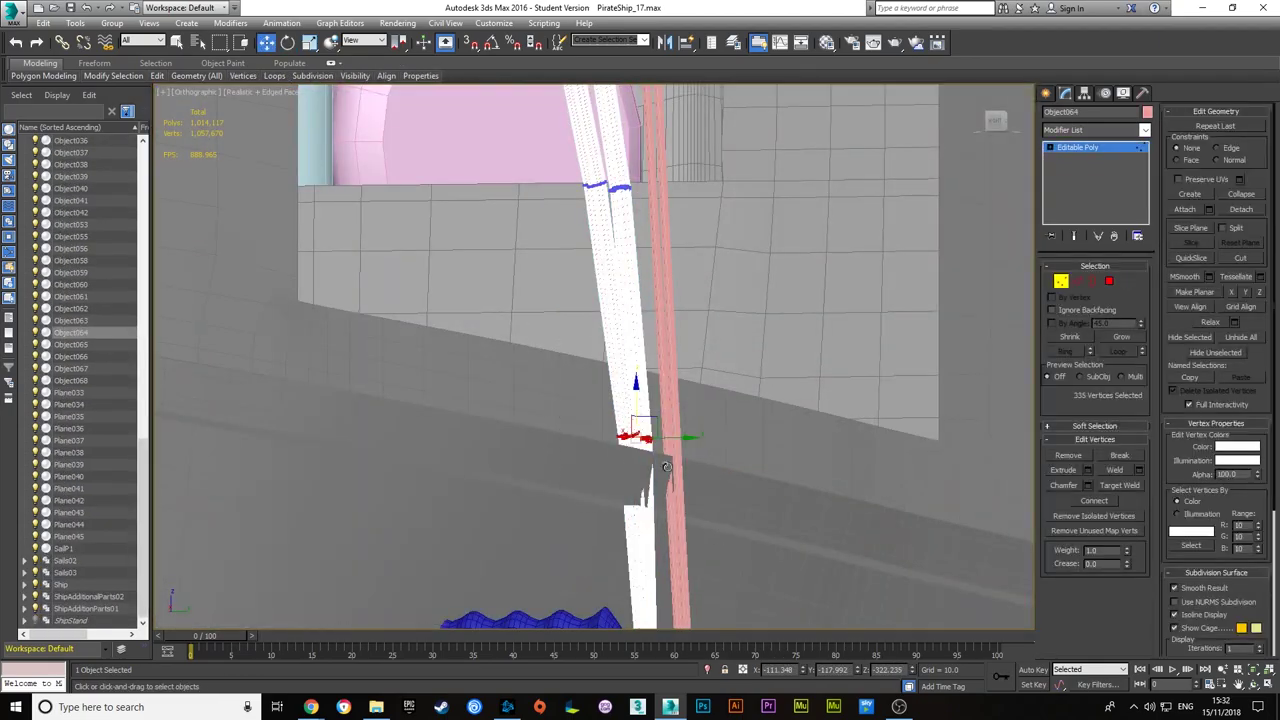
{"action": "scroll", "coordinate": [777, 458], "scroll_direction": "down", "scroll_amount": 10}
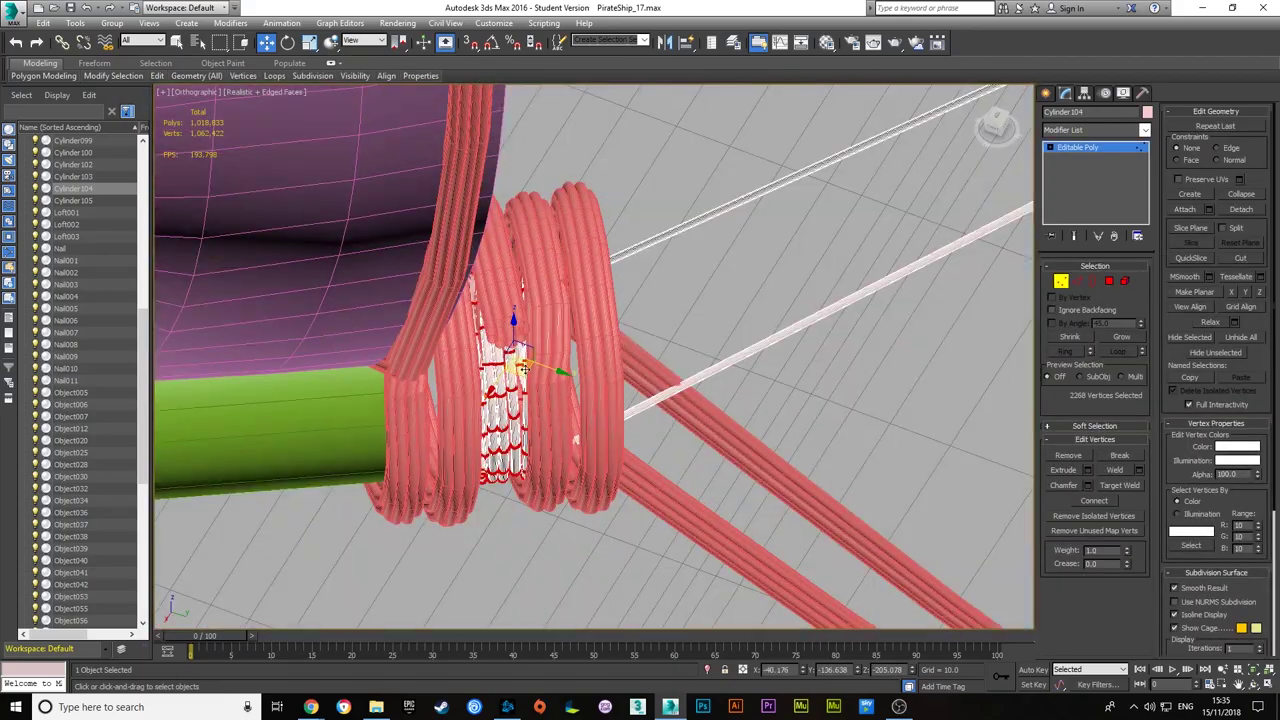
{"action": "middle_click_drag", "start_coordinate": [557, 379], "coordinate": [628, 296], "text": "alt"}
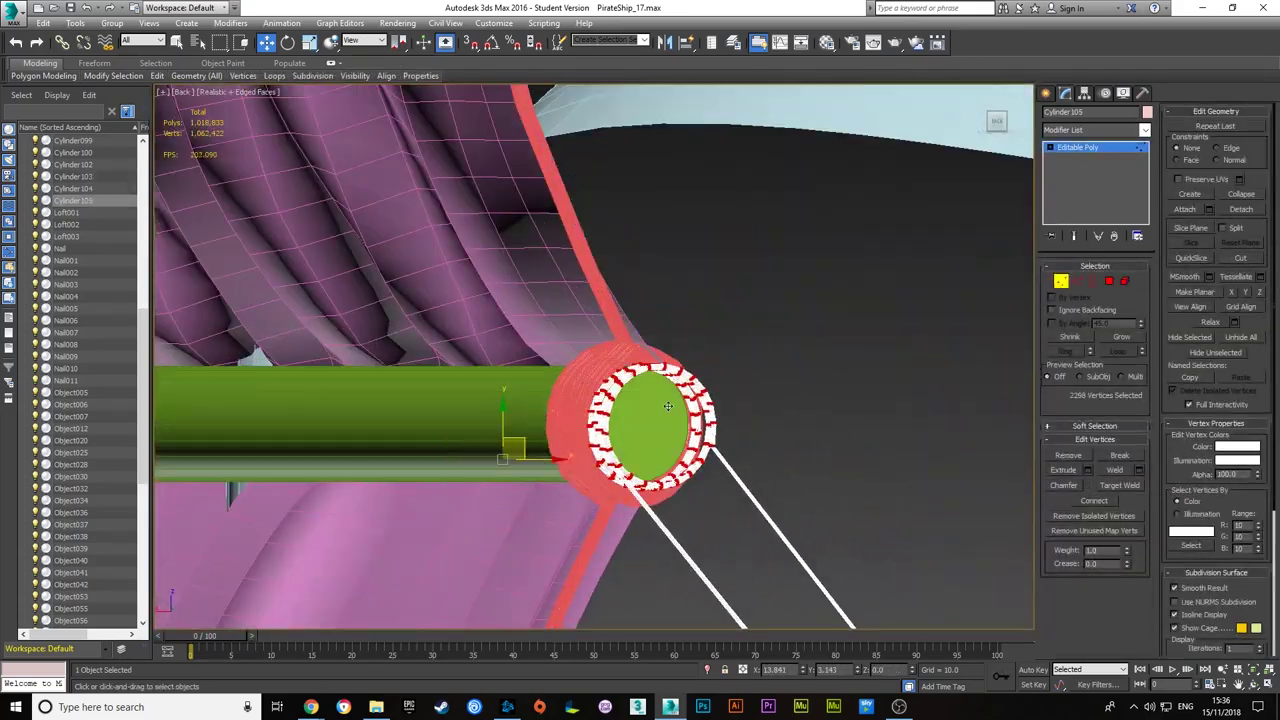
{"action": "mouse_move", "coordinate": [667, 406]}
{"action": "middle_mouse_down", "text": "alt"}
{"action": "mouse_move", "coordinate": [684, 427]}
{"action": "mouse_move", "coordinate": [807, 315]}
{"action": "middle_mouse_up", "text": "alt"}
{"action": "key", "text": "e"}
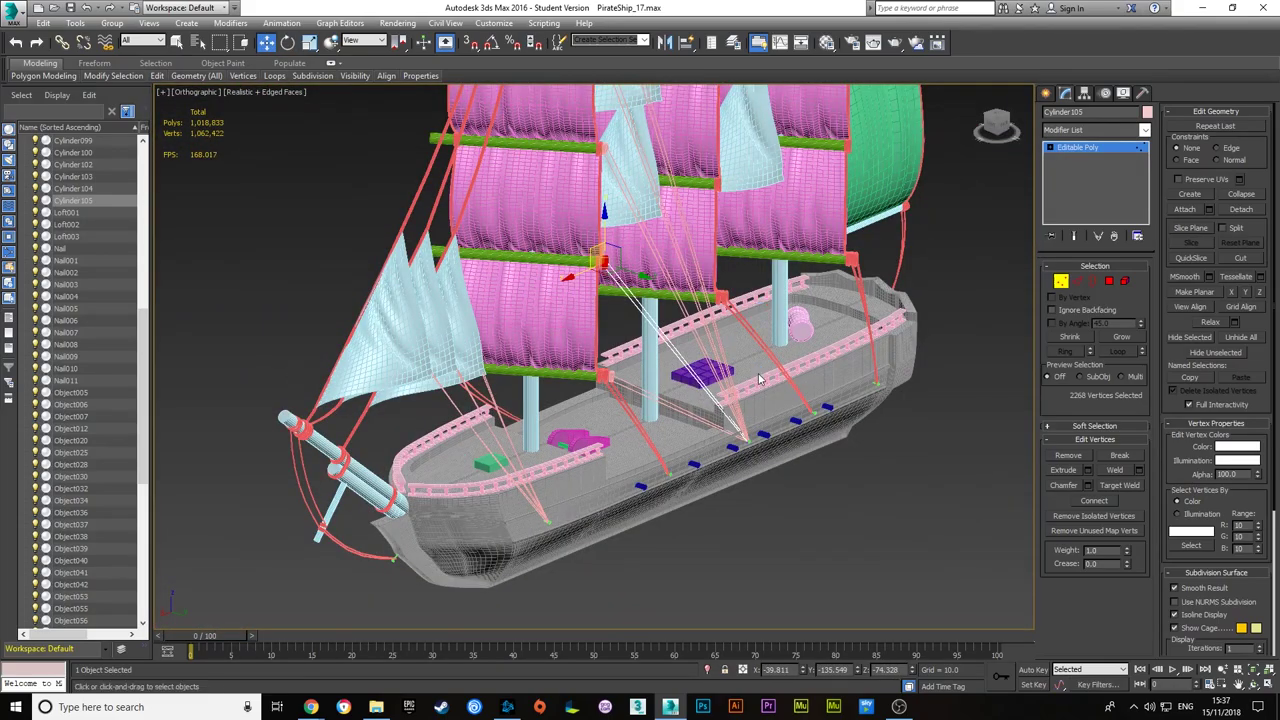
{"action": "middle_click_drag", "start_coordinate": [759, 380], "coordinate": [607, 418], "text": "alt"}
{"action": "middle_click_drag", "start_coordinate": [706, 512], "coordinate": [647, 379], "text": "alt"}
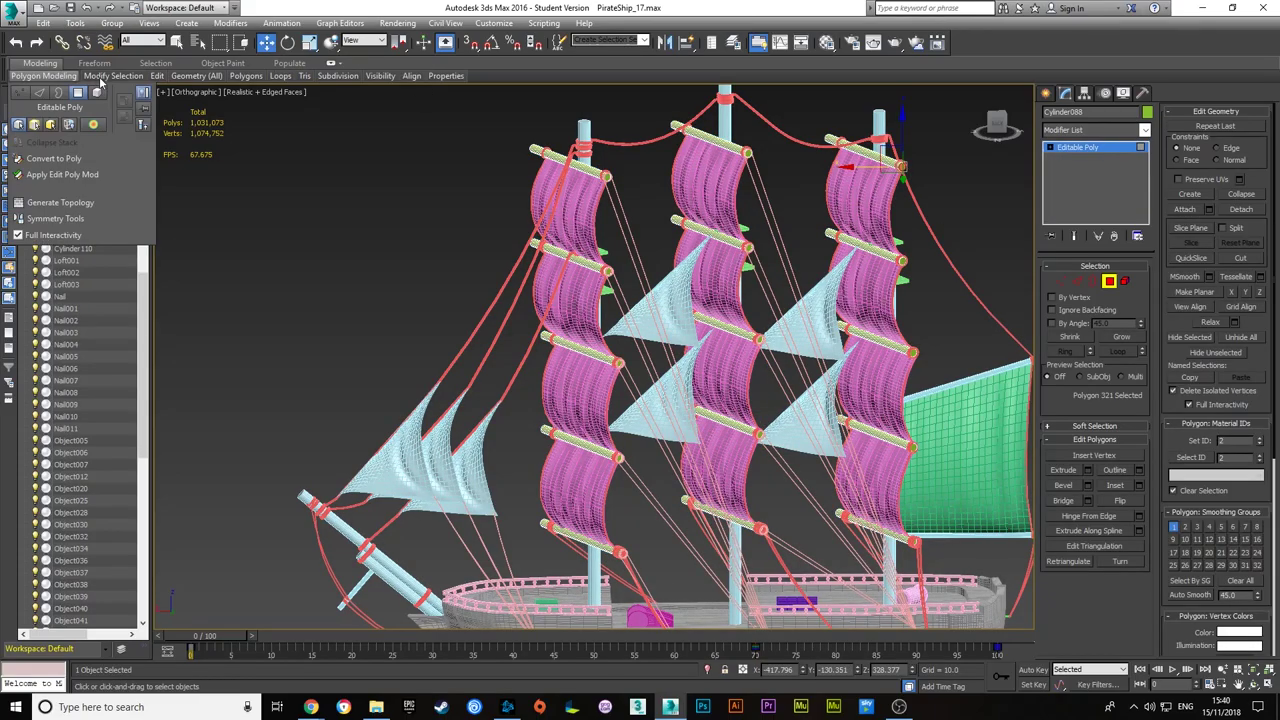
- Extrude the yard's selected end faces and rotate the cylinder end into place
{"action": "scroll", "coordinate": [840, 215], "scroll_direction": "down", "scroll_amount": 5}
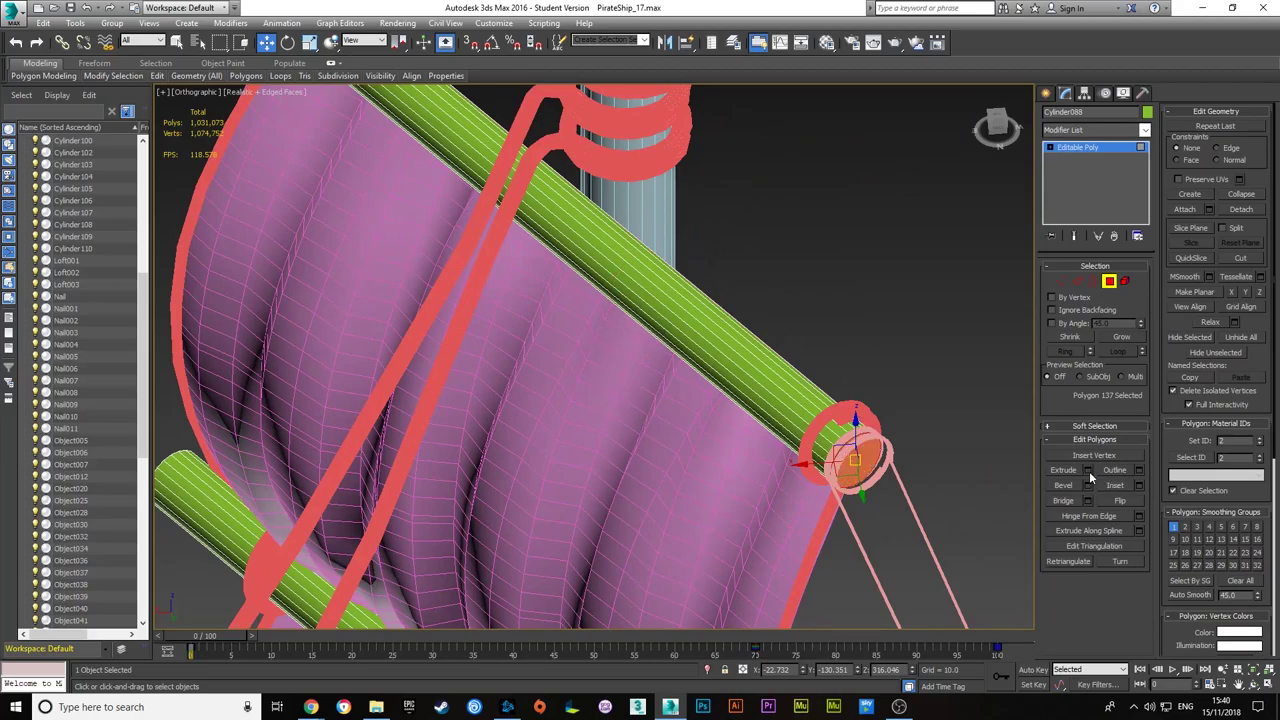
{"action": "left_click", "coordinate": [1088, 471]}
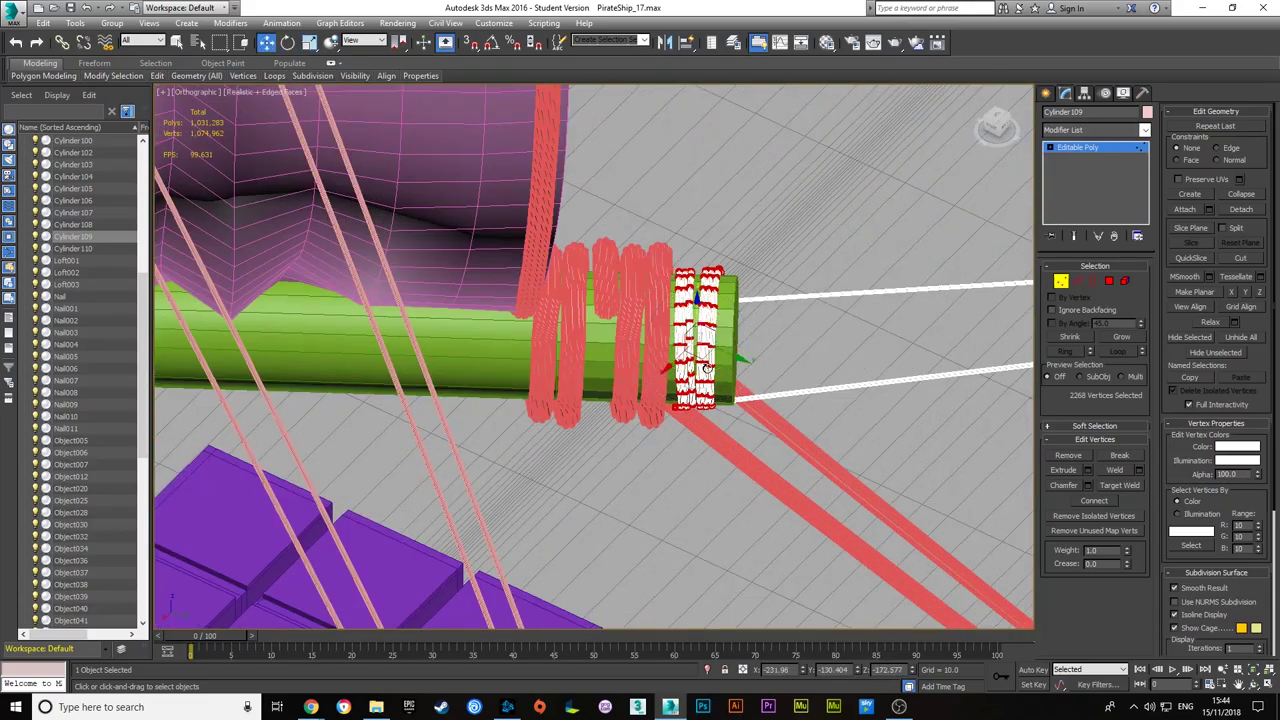
{"action": "middle_click_drag", "start_coordinate": [706, 366], "coordinate": [730, 290], "text": "alt"}
{"action": "key", "text": "e"}
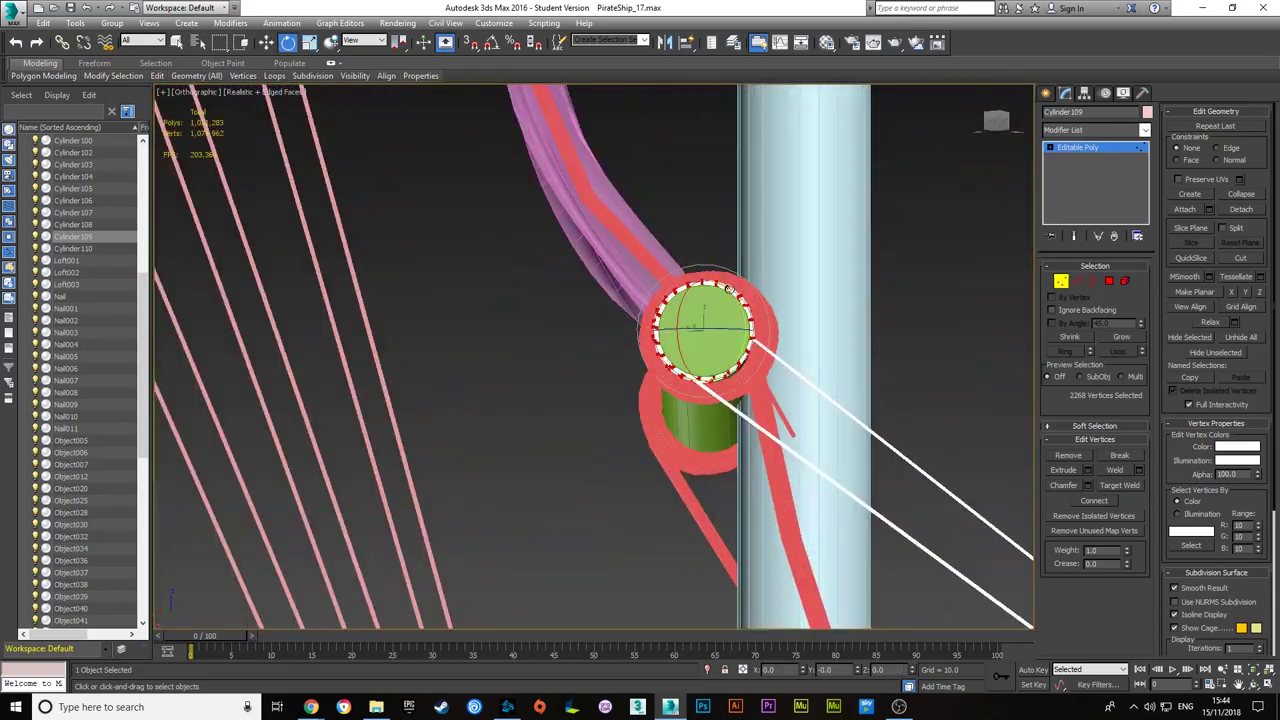
{"action": "middle_click_drag", "start_coordinate": [695, 249], "coordinate": [773, 246], "text": "alt"}
{"action": "key", "text": "z"}
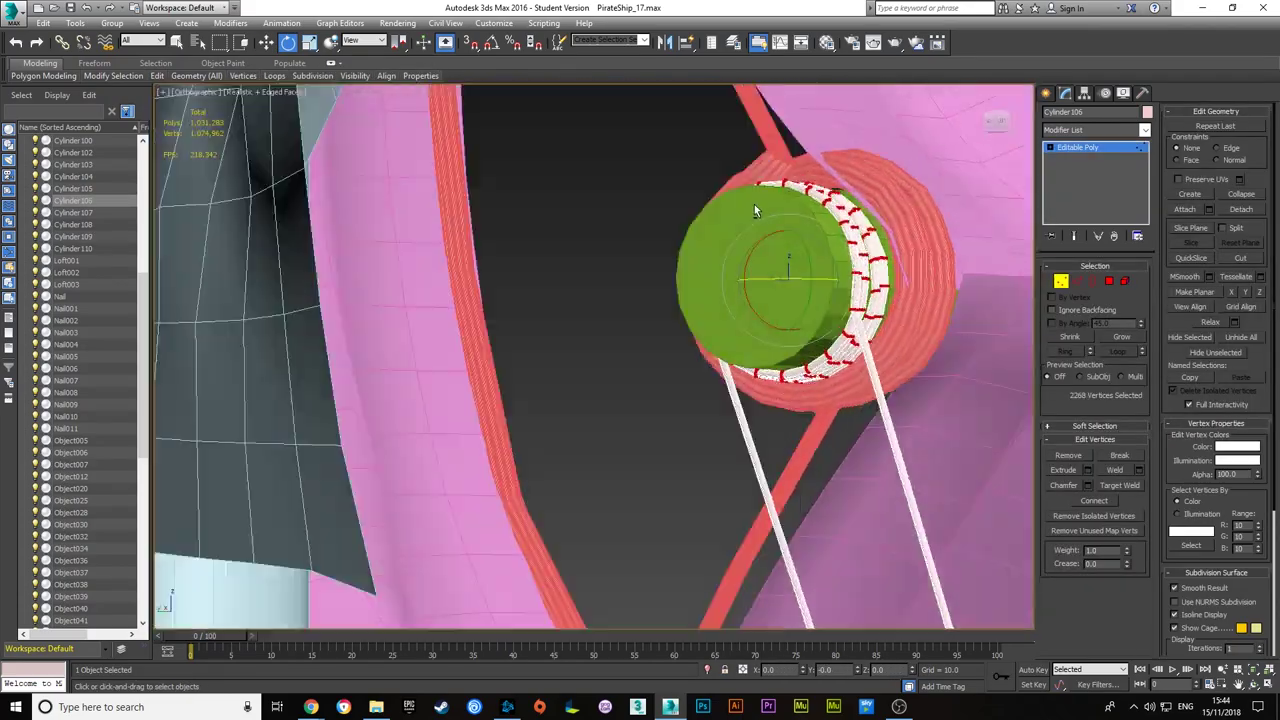
{"action": "middle_click_drag", "start_coordinate": [754, 204], "coordinate": [1060, 280], "text": "alt"}
{"action": "middle_click_drag", "start_coordinate": [879, 238], "coordinate": [769, 219], "text": "alt"}
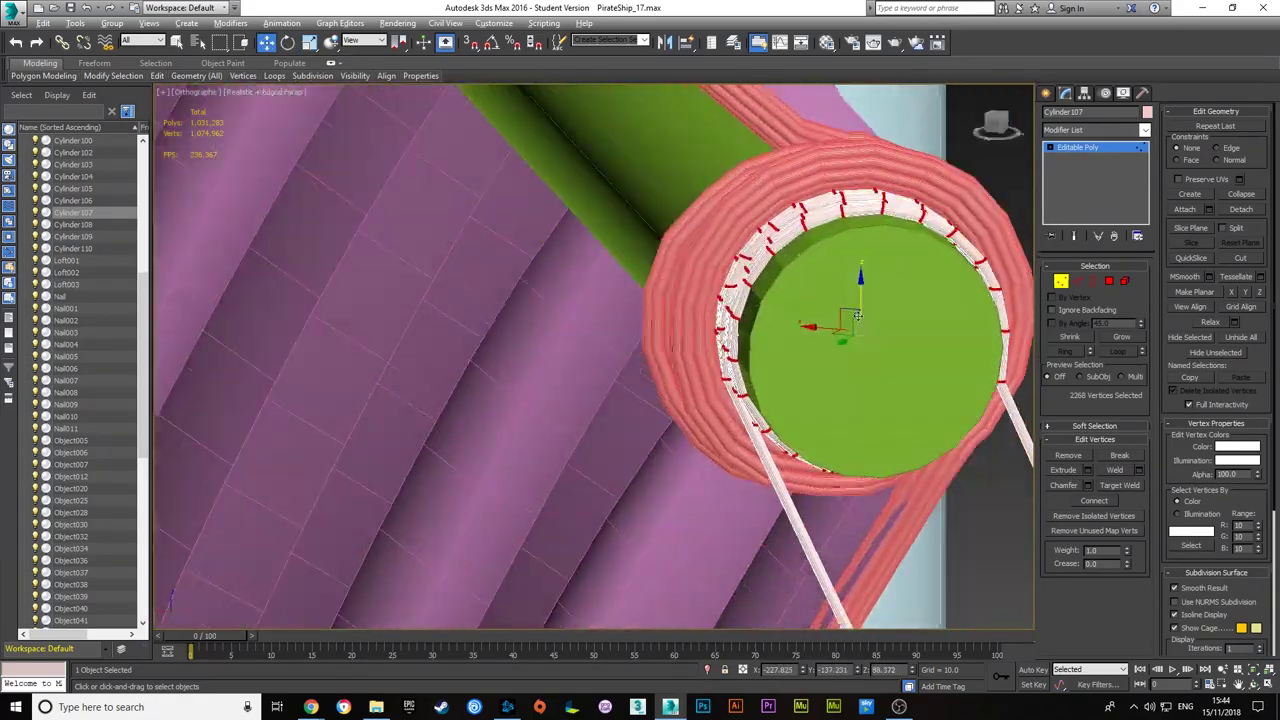
{"action": "key", "text": "1"}
- Select rope coils Cylinder110 and Cylinder107 and check them from the side
{"action": "scroll", "coordinate": [735, 366], "scroll_direction": "down", "scroll_amount": 5}
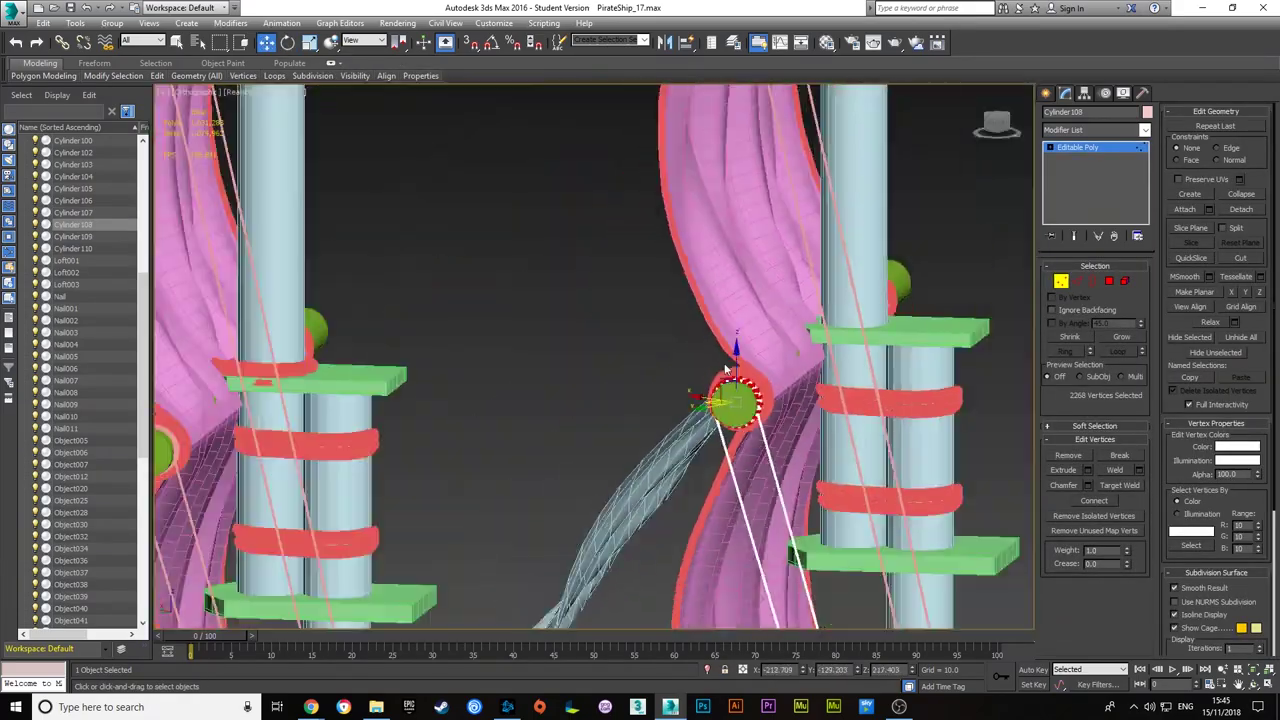
{"action": "left_click", "coordinate": [802, 334]}
{"action": "key", "text": "z"}
{"action": "middle_click_drag", "start_coordinate": [593, 318], "coordinate": [735, 378], "text": "alt"}
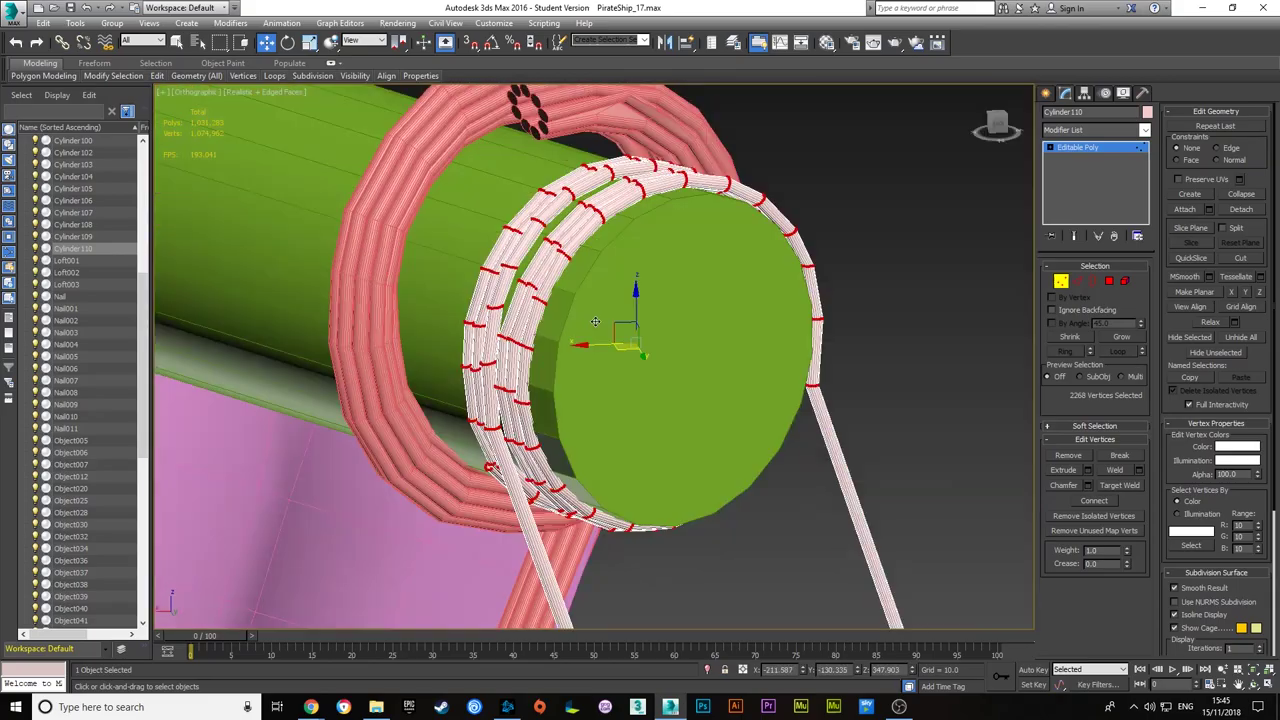
{"action": "left_click", "coordinate": [735, 378]}
{"action": "scroll", "coordinate": [735, 378], "scroll_direction": "down", "scroll_amount": 10}
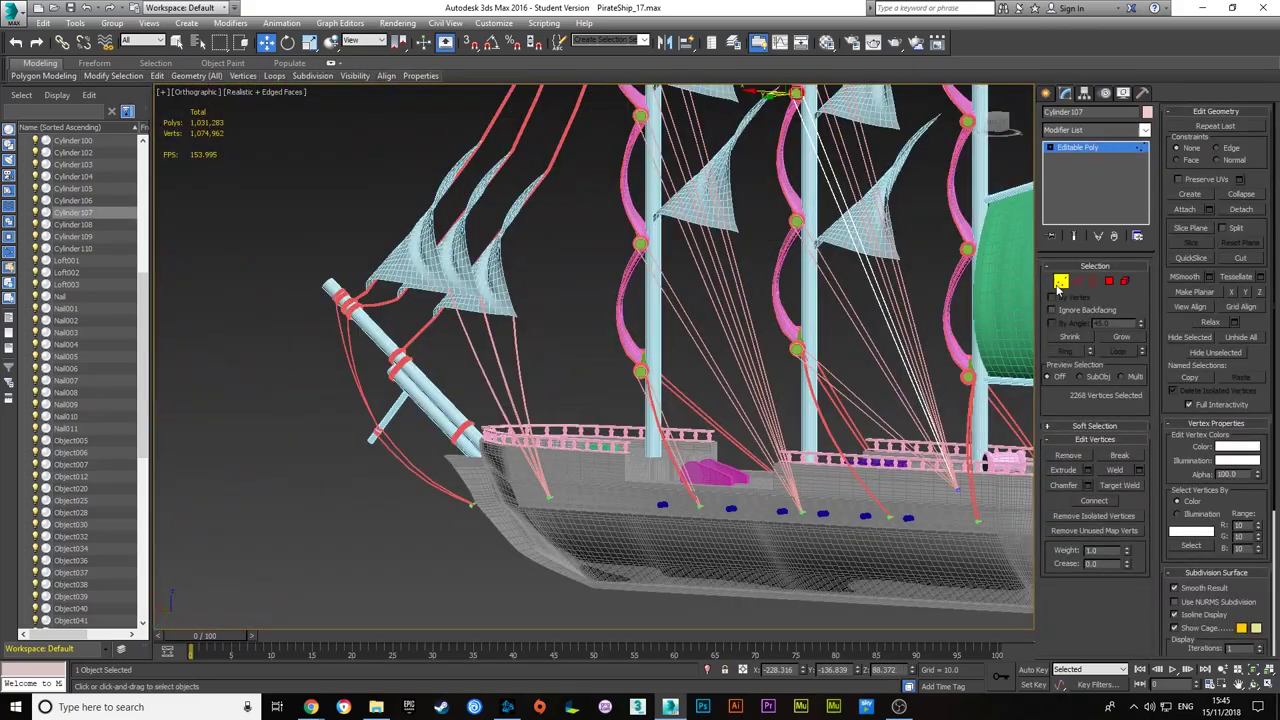
{"action": "mouse_move", "coordinate": [940, 503]}
{"action": "middle_mouse_down", "text": "alt"}
{"action": "mouse_move", "coordinate": [680, 470]}
{"action": "mouse_move", "coordinate": [720, 450]}
{"action": "middle_mouse_up", "text": "alt"}
{"action": "scroll", "coordinate": [670, 465], "scroll_direction": "up", "scroll_amount": 5}
{"action": "scroll", "coordinate": [657, 462], "scroll_direction": "up", "scroll_amount": 5}
{"action": "scroll", "coordinate": [720, 450], "scroll_direction": "down", "scroll_amount": 5}
{"action": "scroll", "coordinate": [757, 449], "scroll_direction": "up", "scroll_amount": 4}
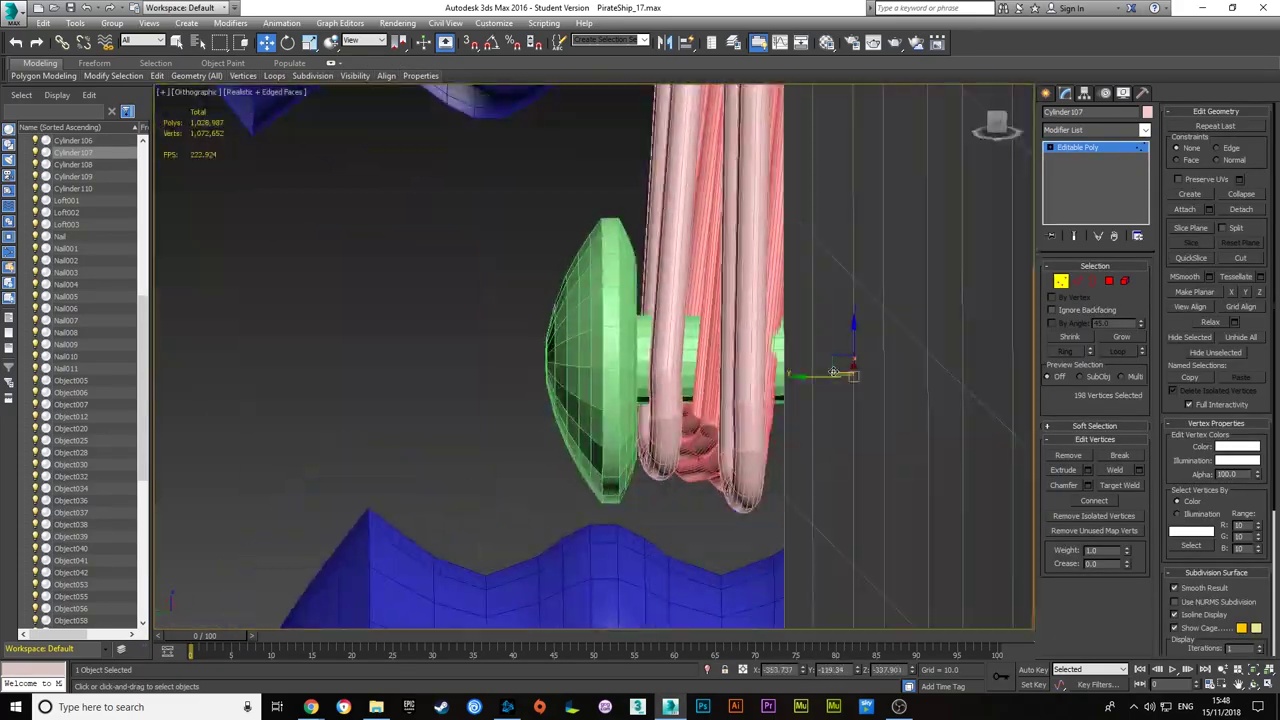
- Connect Cylinder107's rope end edges, then add more bow rope edges to the selection
{"action": "left_click", "coordinate": [1061, 282]}
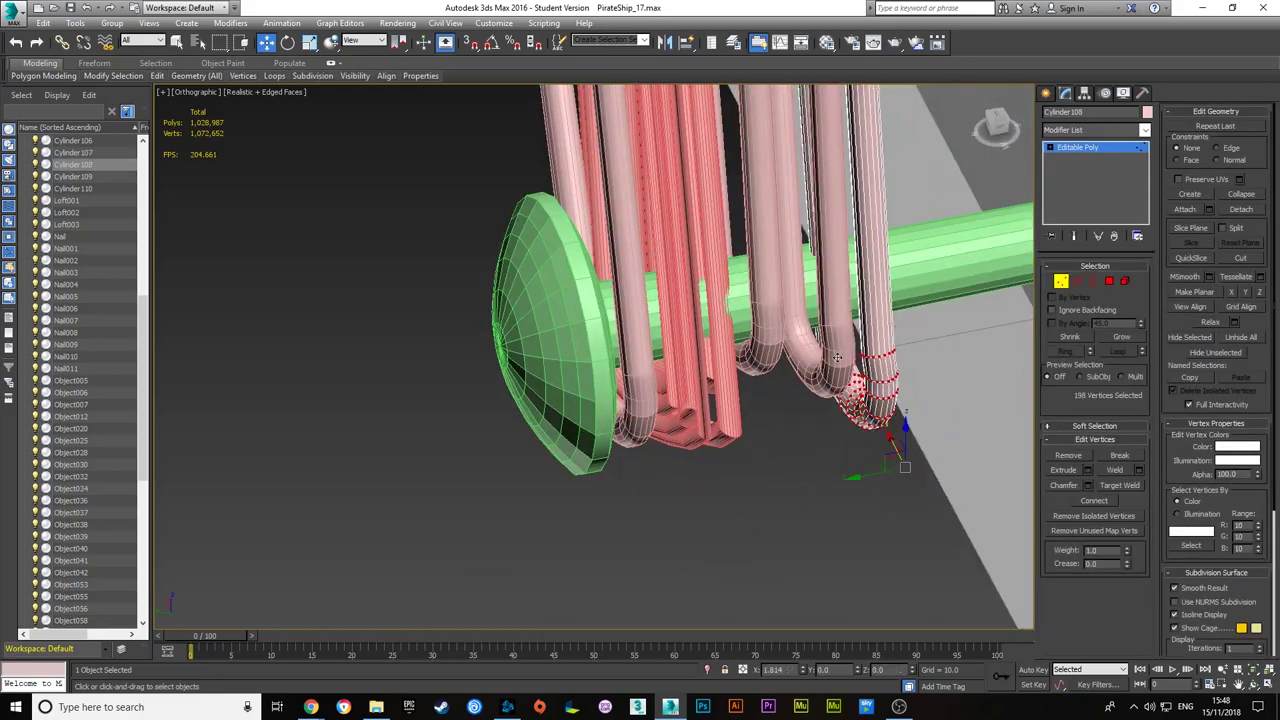
{"action": "mouse_move", "coordinate": [894, 451]}
{"action": "middle_mouse_down", "text": "alt"}
{"action": "mouse_move", "coordinate": [822, 360]}
{"action": "mouse_move", "coordinate": [852, 323]}
{"action": "middle_mouse_up", "text": "alt"}
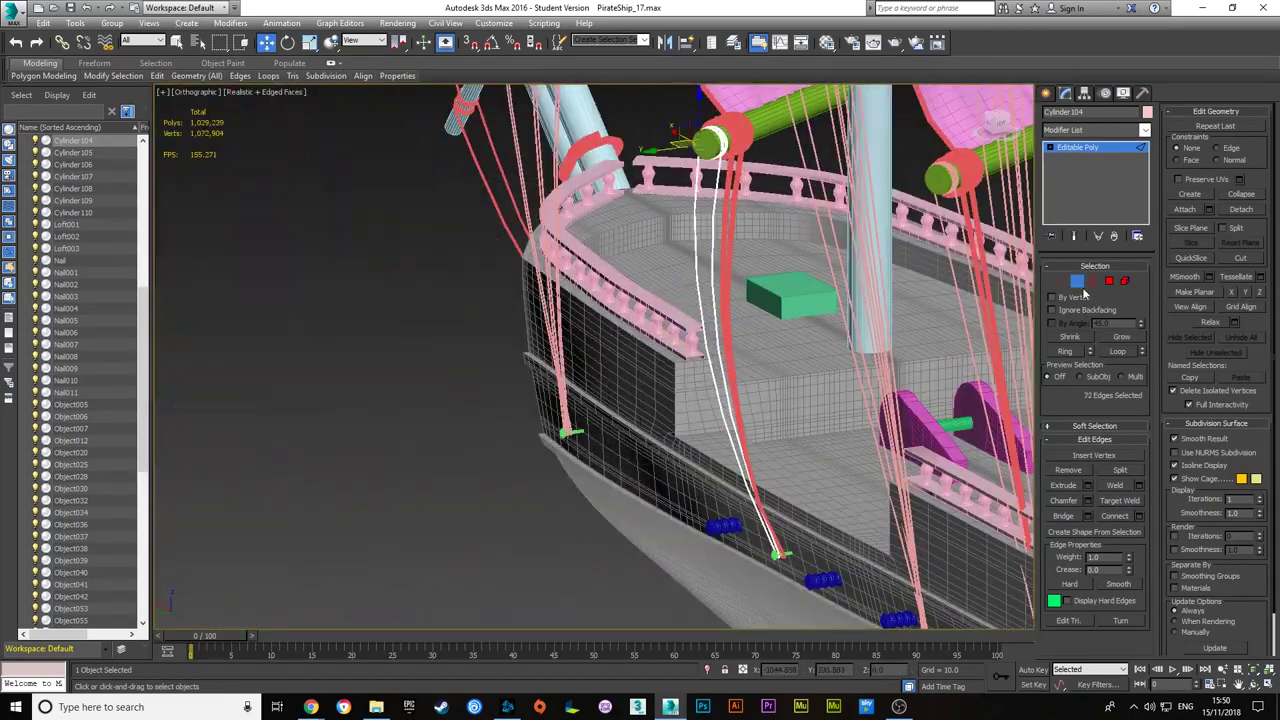
{"action": "scroll", "coordinate": [802, 359], "scroll_direction": "down", "scroll_amount": 5}
{"action": "scroll", "coordinate": [608, 247], "scroll_direction": "down", "scroll_amount": 8}
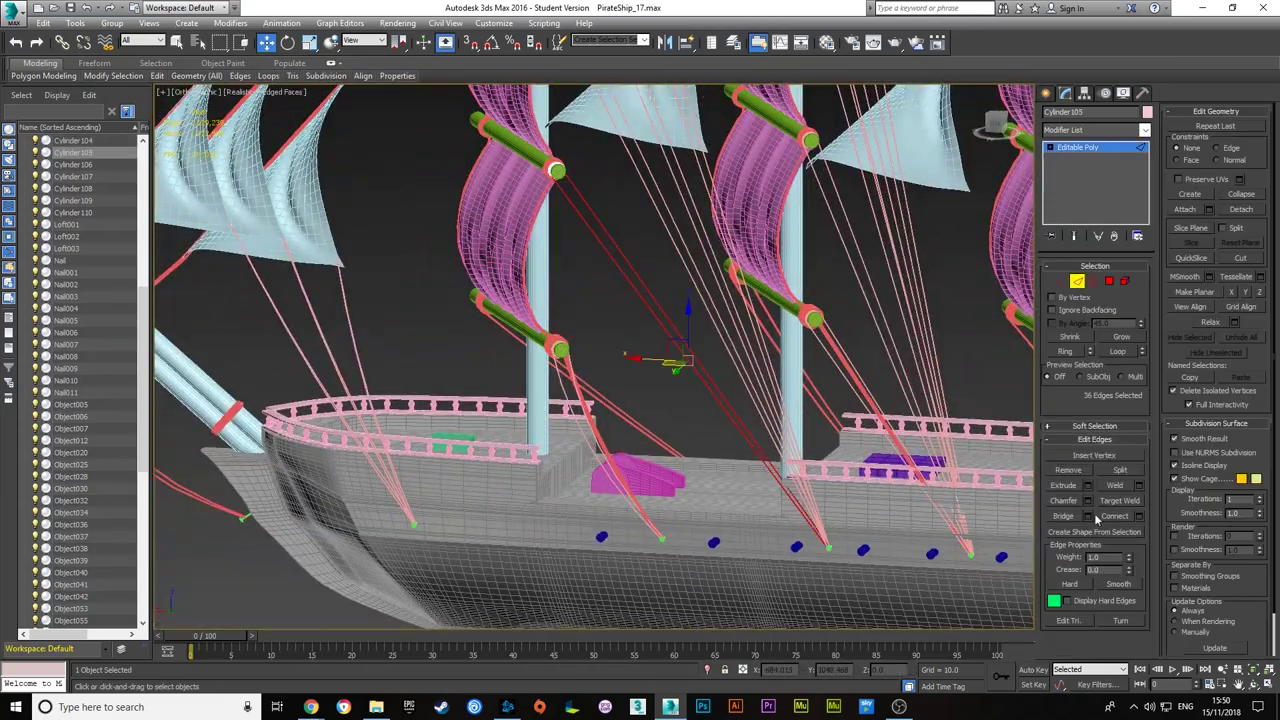
{"action": "left_click", "coordinate": [1138, 516]}
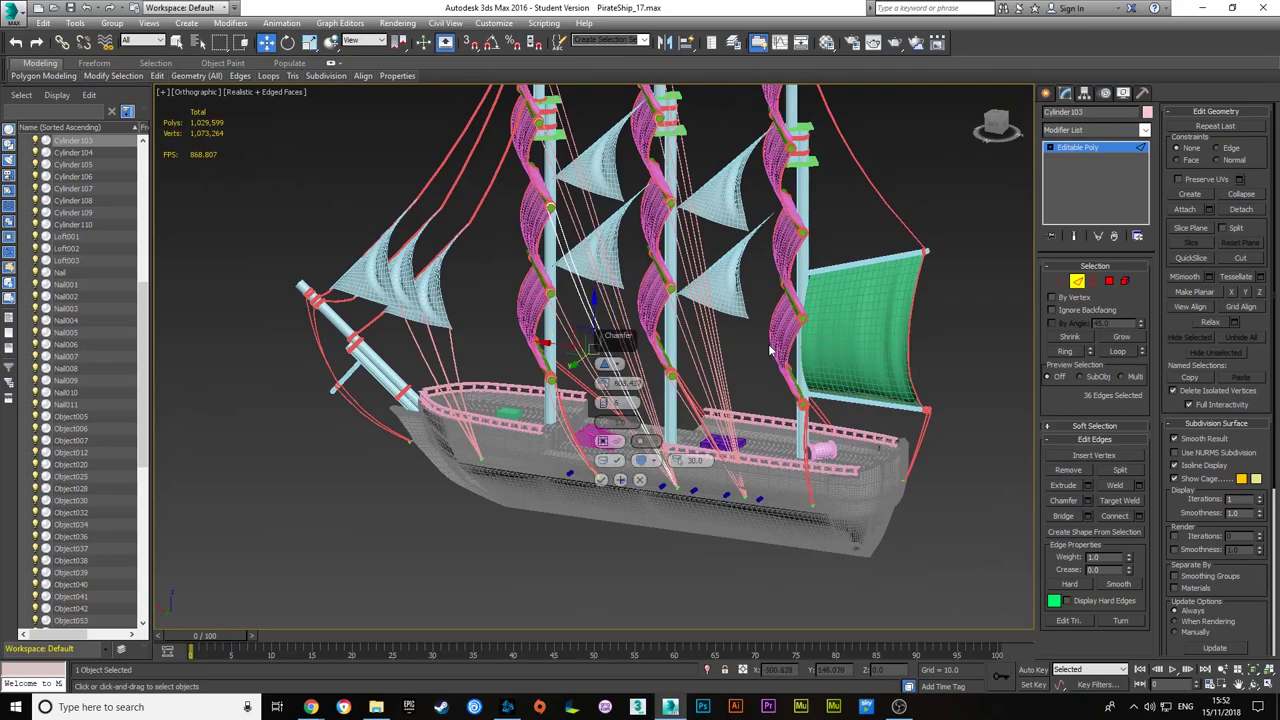
{"action": "middle_click_drag", "start_coordinate": [770, 350], "coordinate": [543, 330], "text": "alt"}
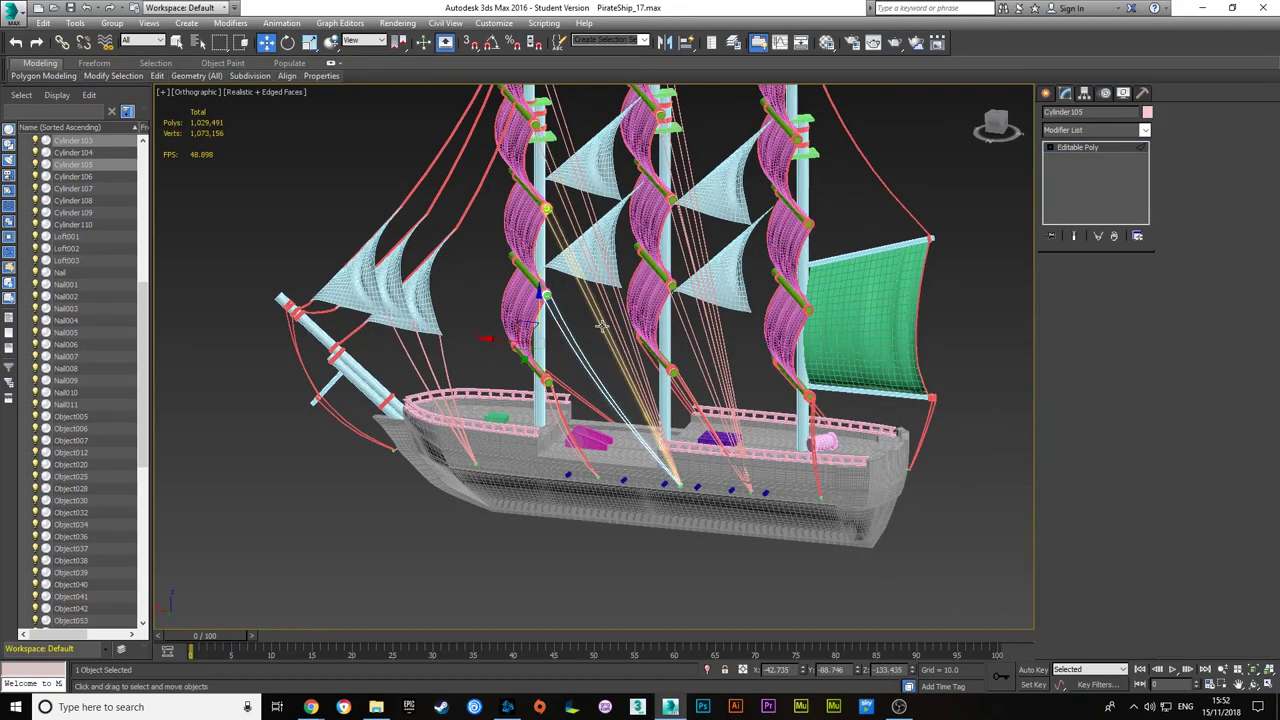
{"action": "scroll", "coordinate": [603, 403], "scroll_direction": "up", "scroll_amount": 3}
{"action": "middle_click_drag", "start_coordinate": [603, 403], "coordinate": [640, 420]}
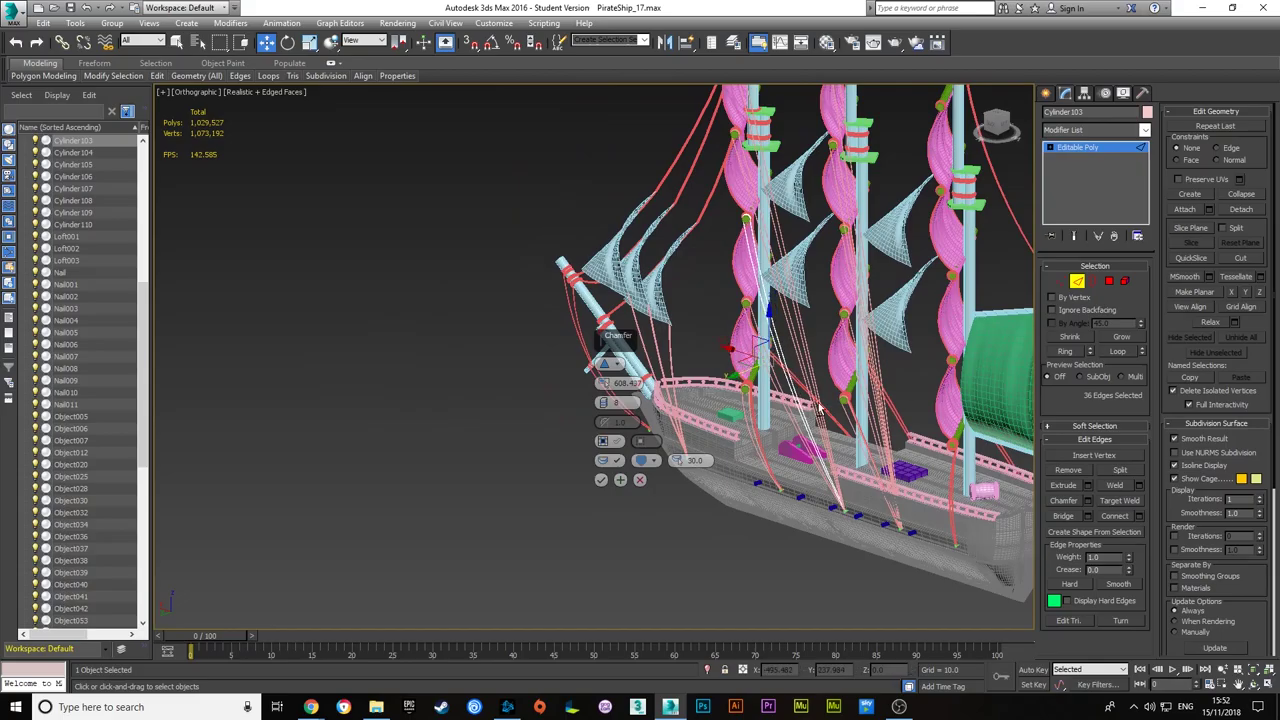
{"action": "left_click", "coordinate": [1080, 285]}
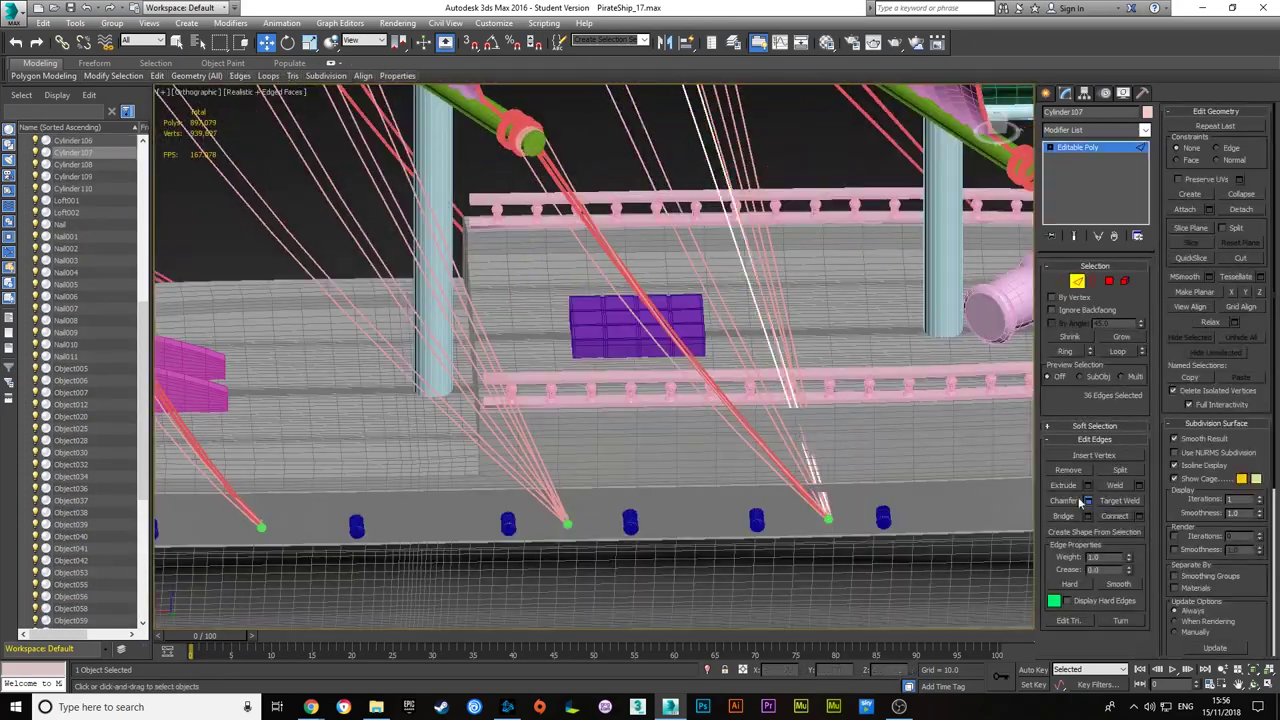
- Chamfer the selected rope edges and commit the chamfer
{"action": "left_click", "coordinate": [1087, 500]}
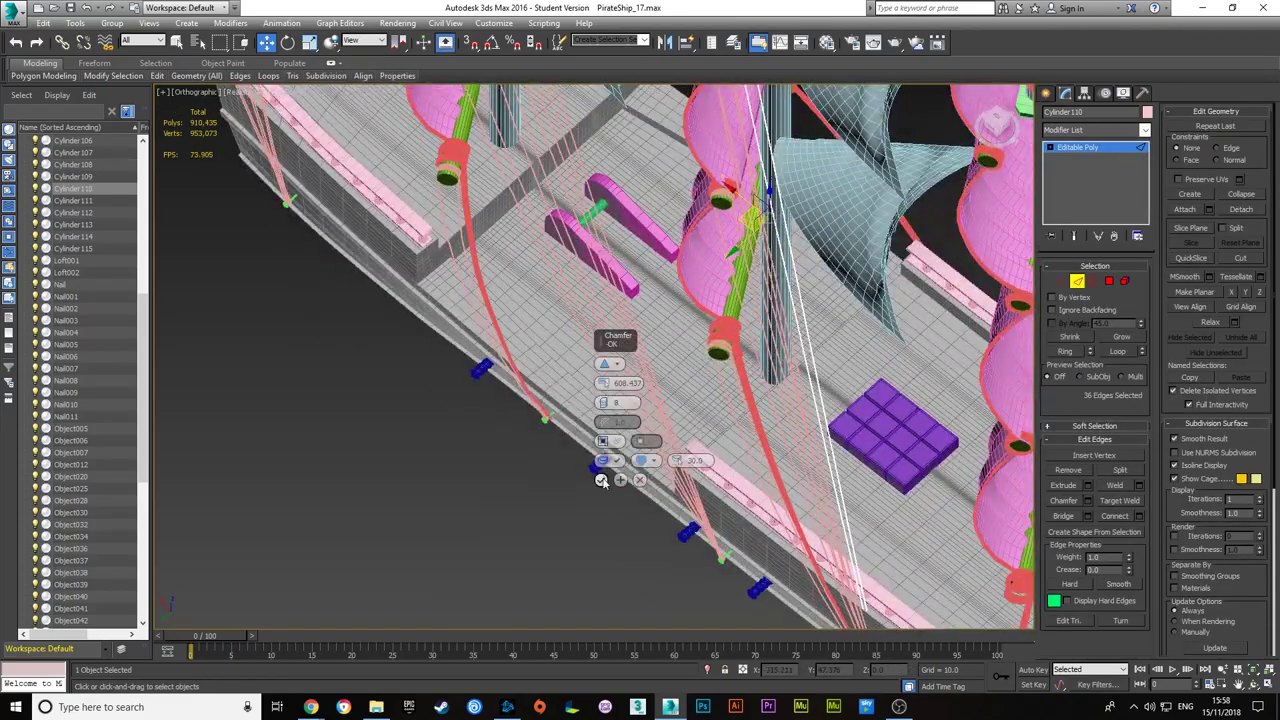
{"action": "left_click", "coordinate": [601, 480]}
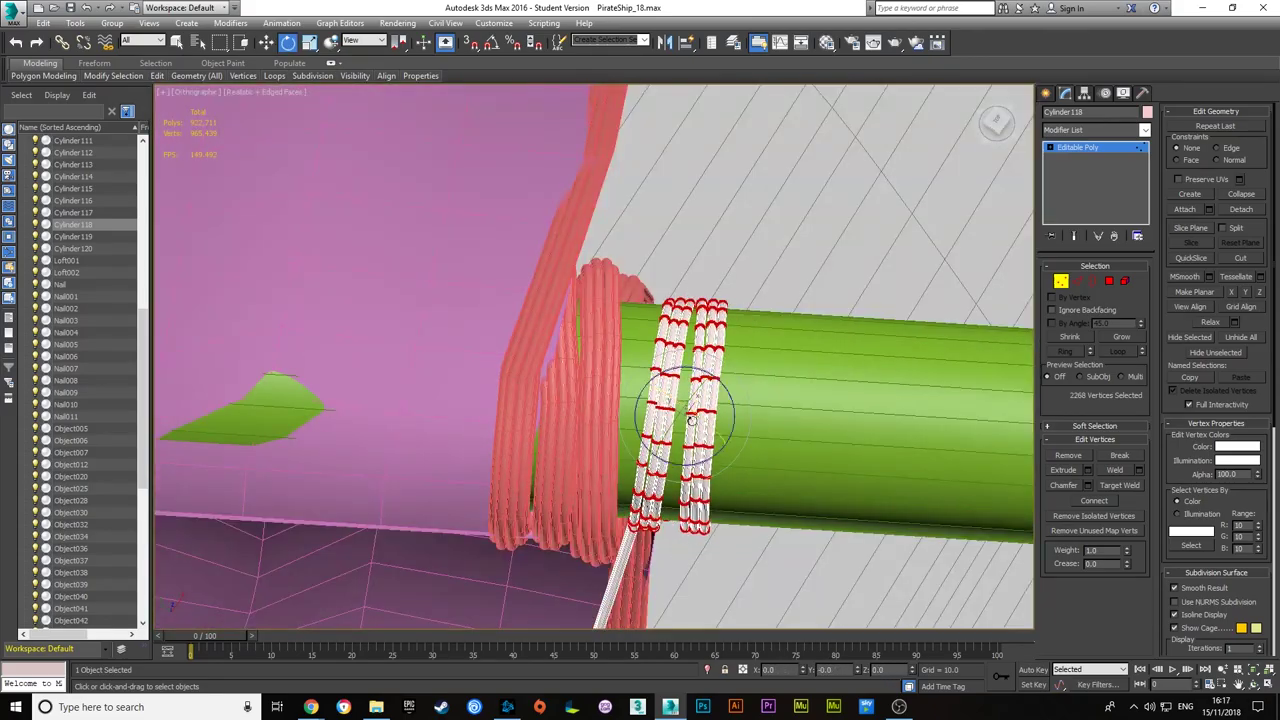
- Switch to Move and orbit around the spar ends to inspect the rope coils
{"action": "key", "text": "w"}
{"action": "middle_click_drag", "start_coordinate": [690, 420], "coordinate": [706, 410], "text": "alt"}
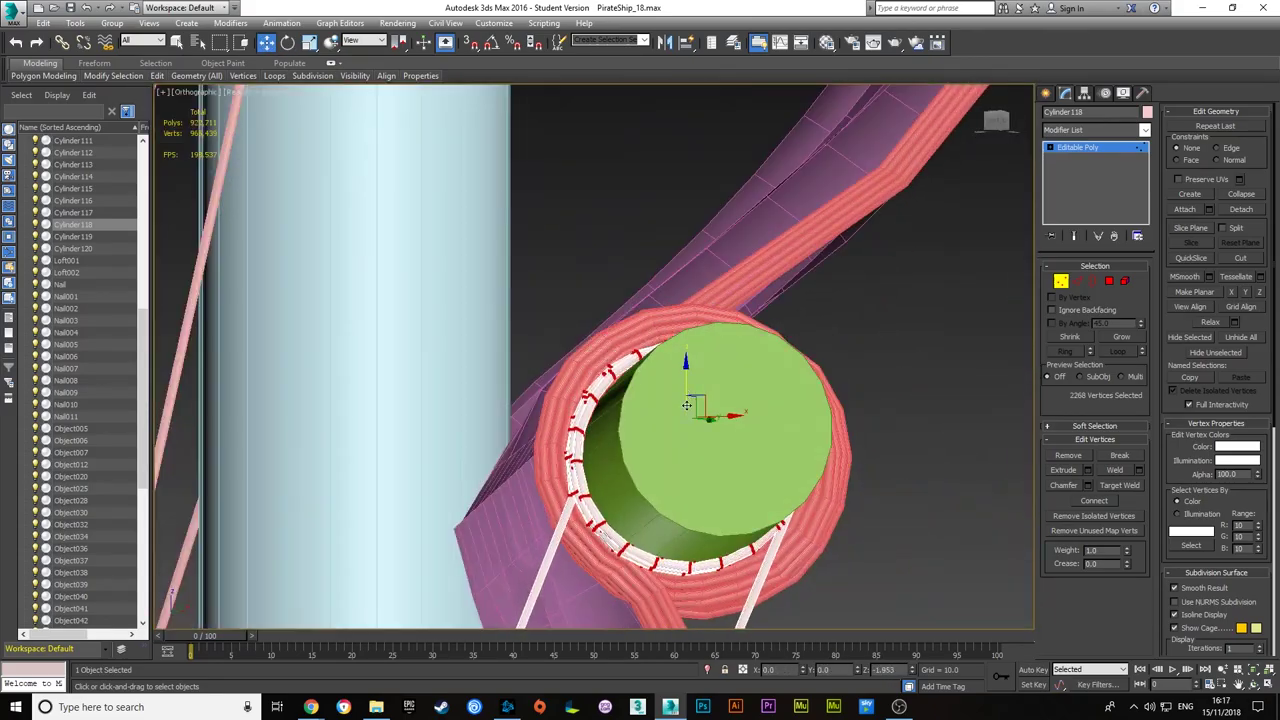
{"action": "scroll", "coordinate": [706, 410], "scroll_direction": "down", "scroll_amount": 10}
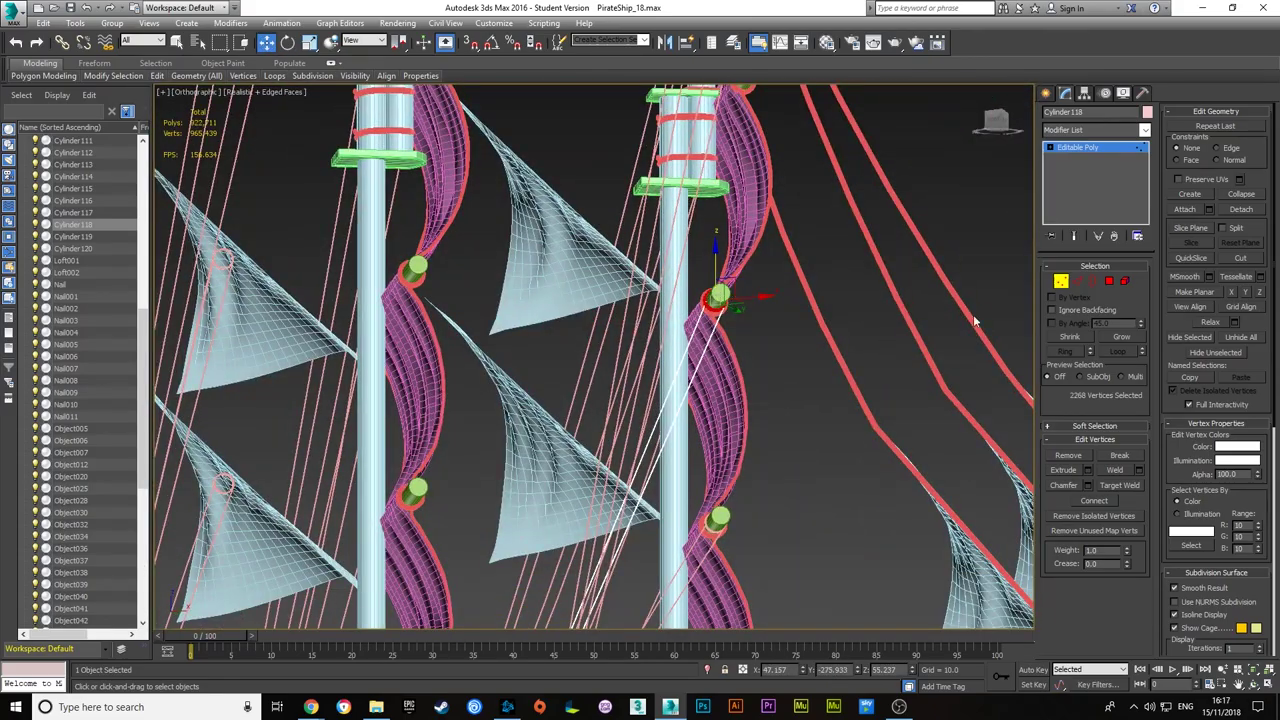
{"action": "scroll", "coordinate": [1000, 300], "scroll_direction": "down", "scroll_amount": 3}
{"action": "middle_click_drag", "start_coordinate": [1026, 272], "coordinate": [900, 300], "text": "alt"}
{"action": "scroll", "coordinate": [676, 181], "scroll_direction": "up", "scroll_amount": 10}
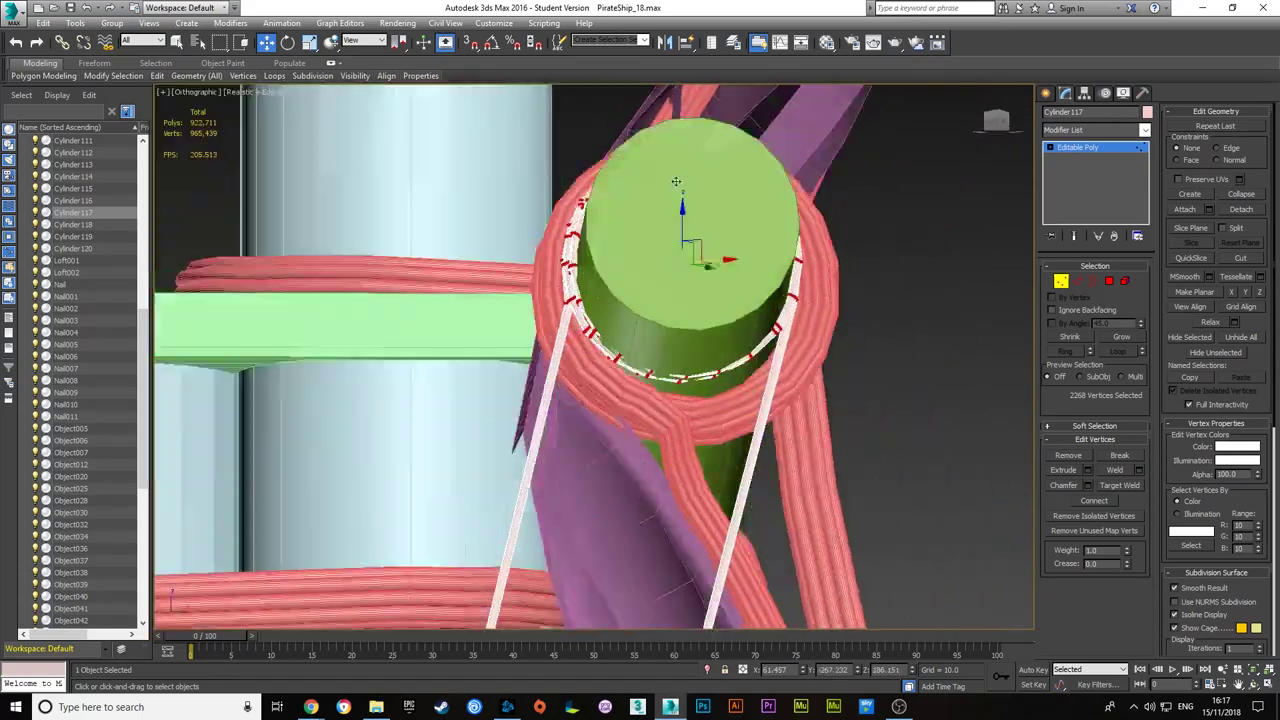
{"action": "middle_click_drag", "start_coordinate": [676, 181], "coordinate": [712, 224], "text": "alt"}
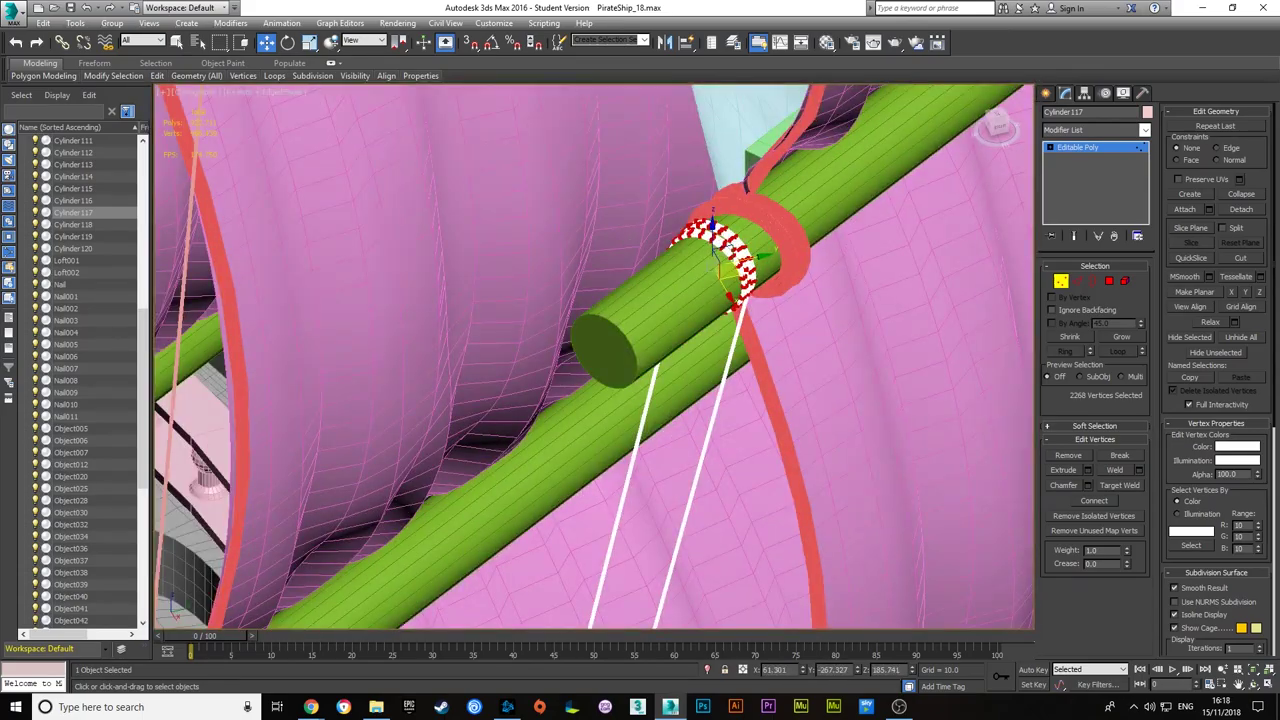
- In Front view, frame and select the coil vertices, then box-select around the spar end
{"action": "key", "text": "f"}
{"action": "key", "text": "z"}
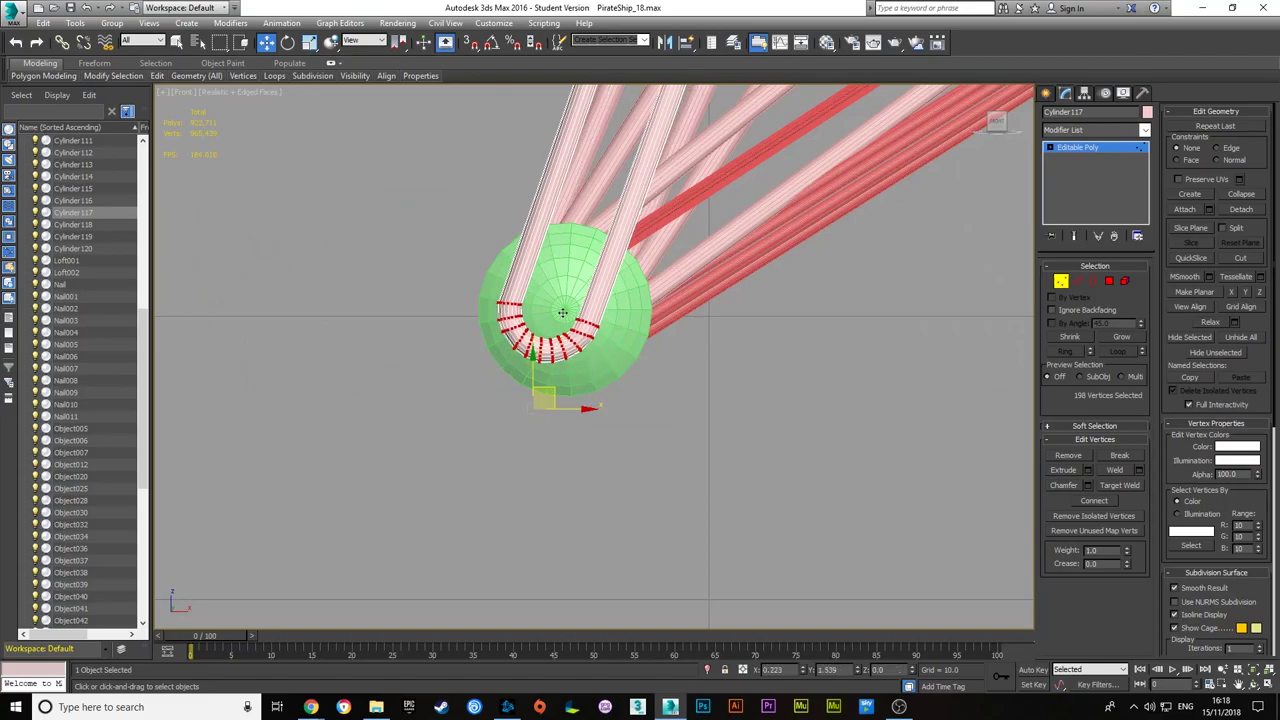
{"action": "middle_click_drag", "start_coordinate": [562, 313], "coordinate": [291, 263], "text": "alt"}
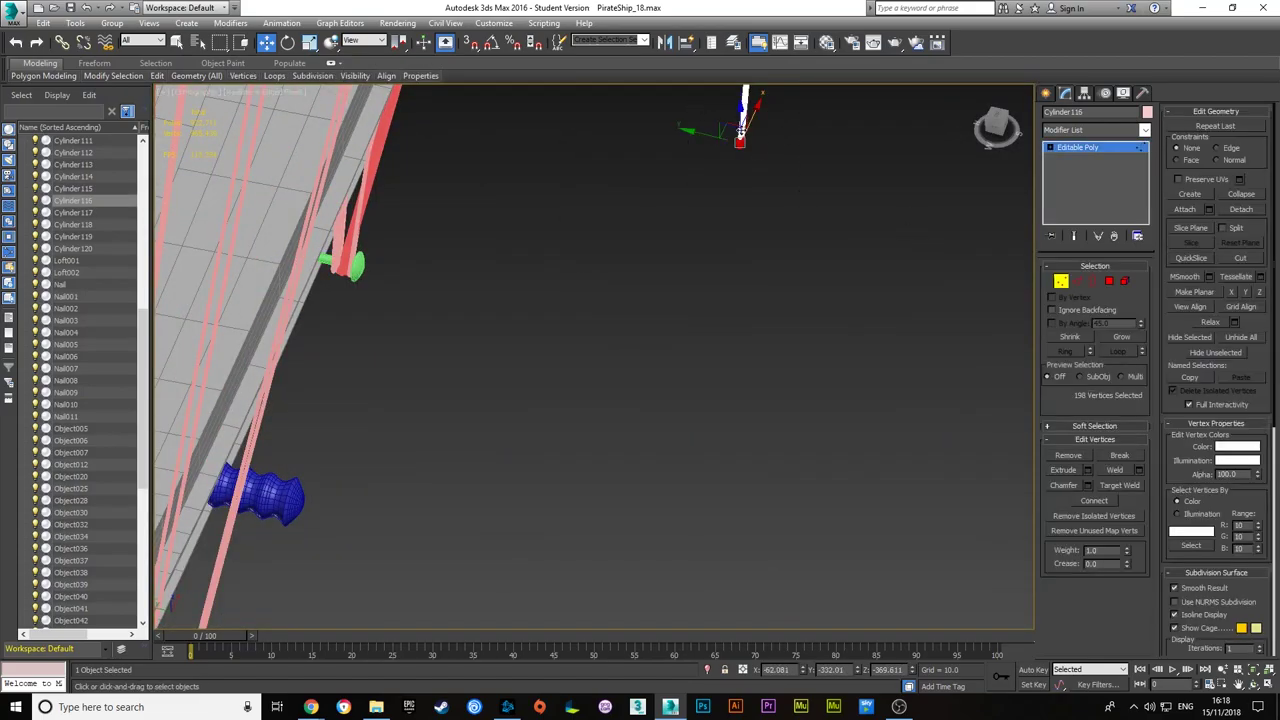
{"action": "key", "text": "f"}
{"action": "key", "text": "z"}
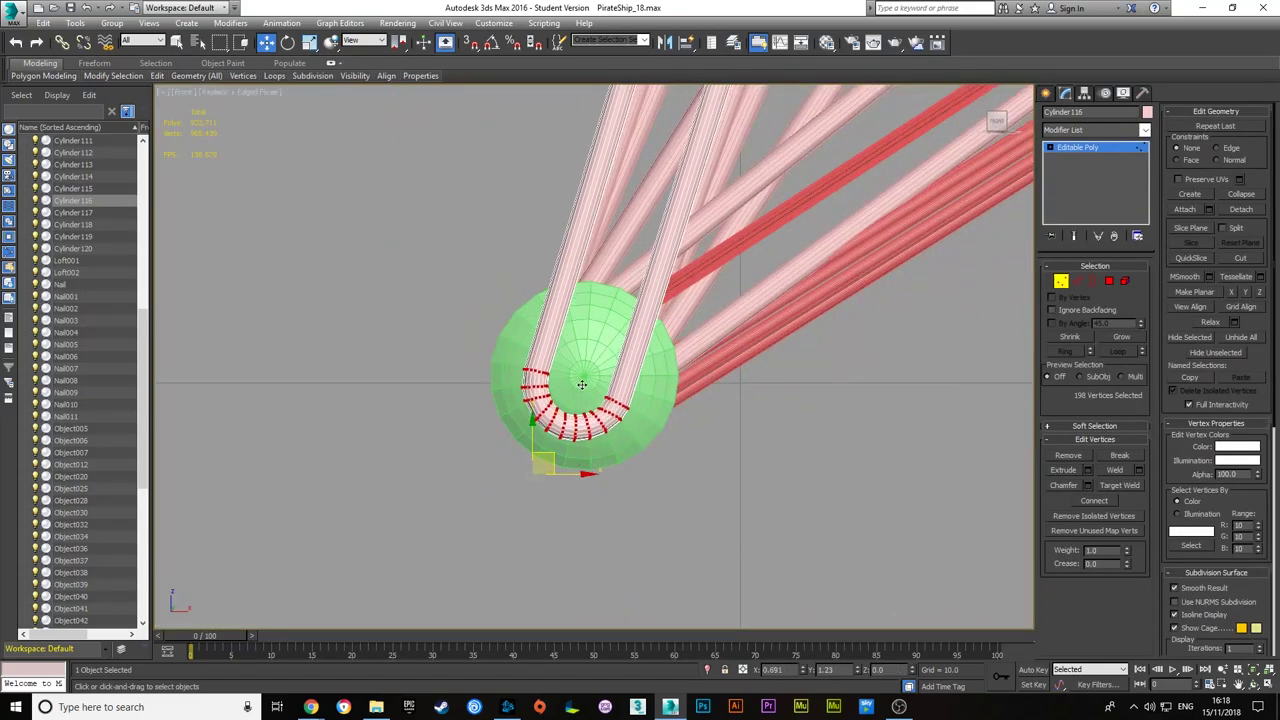
{"action": "middle_click_drag", "start_coordinate": [581, 384], "coordinate": [772, 214], "text": "alt"}
{"action": "key", "text": "e"}
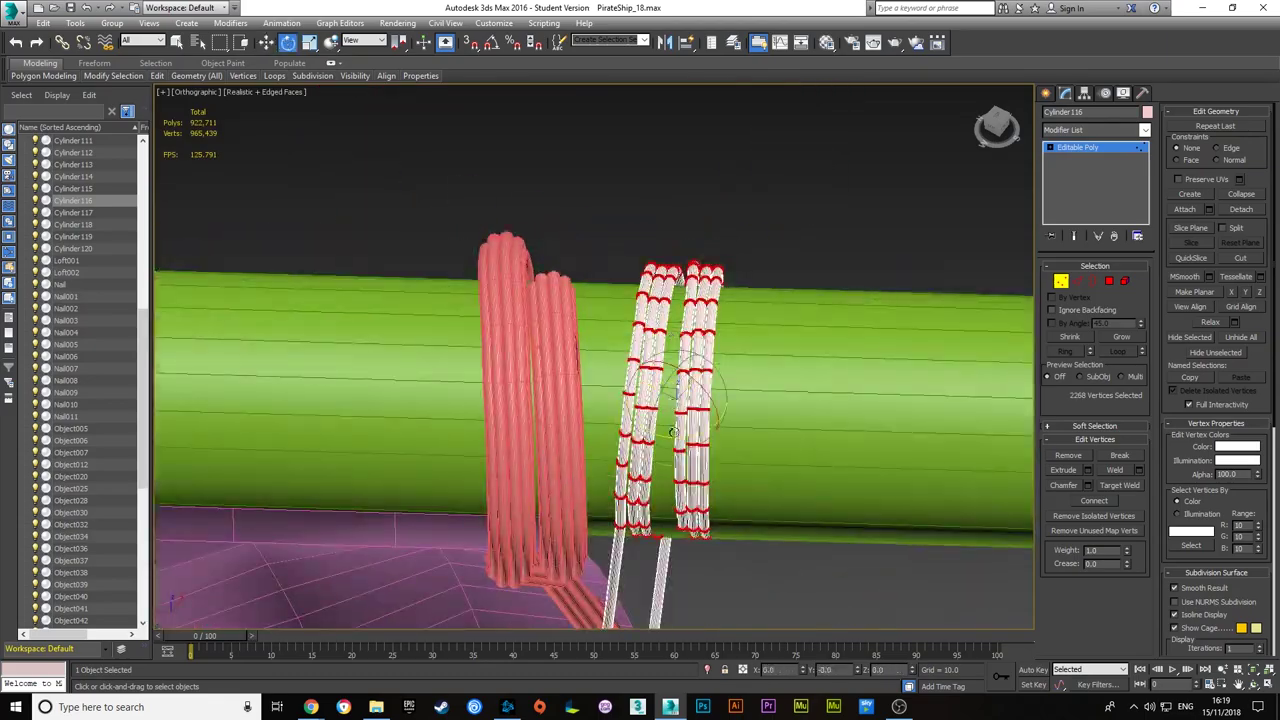
{"action": "key", "text": "q"}
{"action": "middle_click_drag", "start_coordinate": [697, 360], "coordinate": [1035, 291], "text": "alt"}
- Box-select the spar end and set the reference coordinate system to Local
{"action": "left_click_drag", "start_coordinate": [438, 255], "coordinate": [706, 487]}
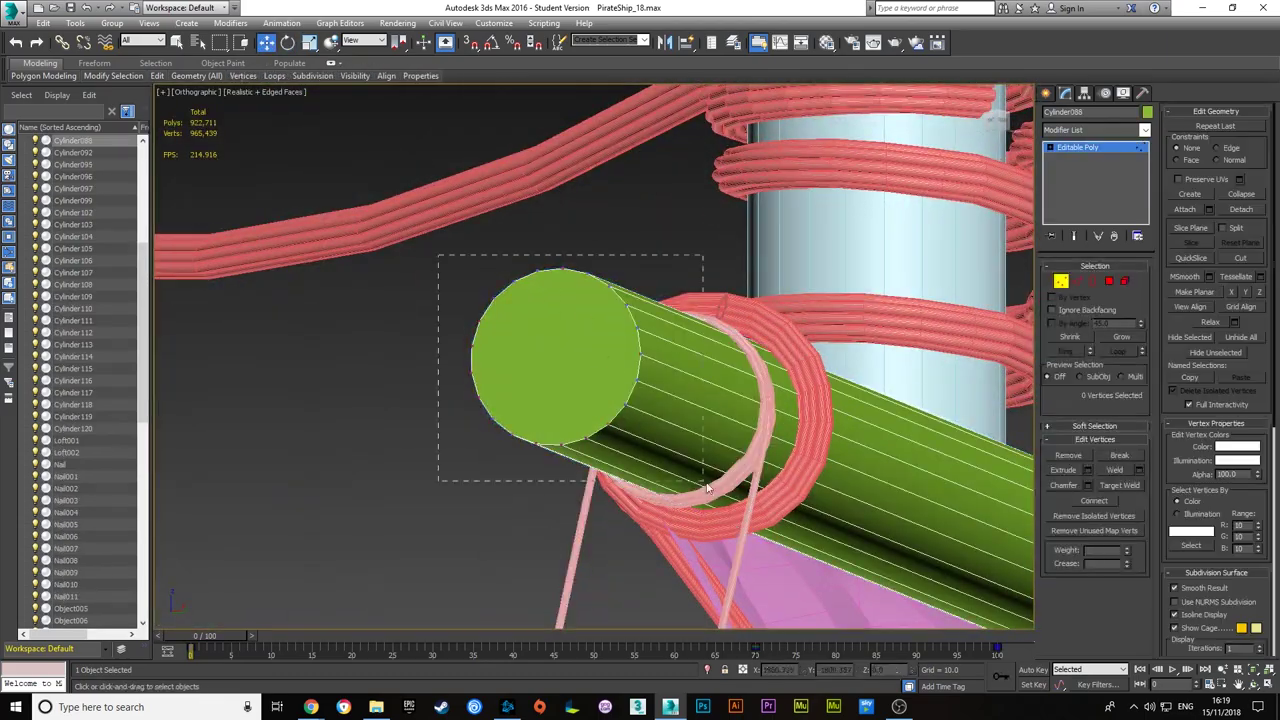
{"action": "left_click", "coordinate": [365, 41]}
{"action": "left_click", "coordinate": [365, 105]}
{"action": "middle_click_drag", "start_coordinate": [567, 344], "coordinate": [845, 296], "text": "alt"}
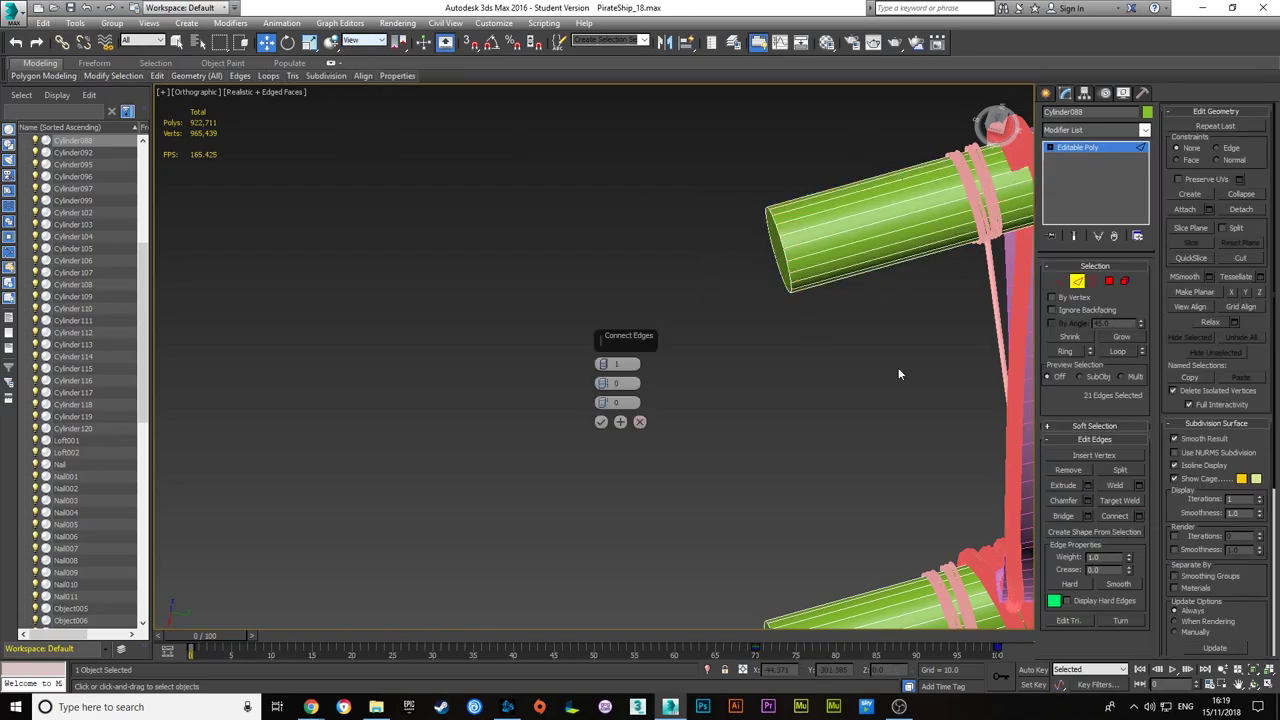
- Connect the spar's edges with a new loop slid to 89, then exit sub-object mode
{"action": "key", "text": "2"}
{"action": "key", "text": "z"}
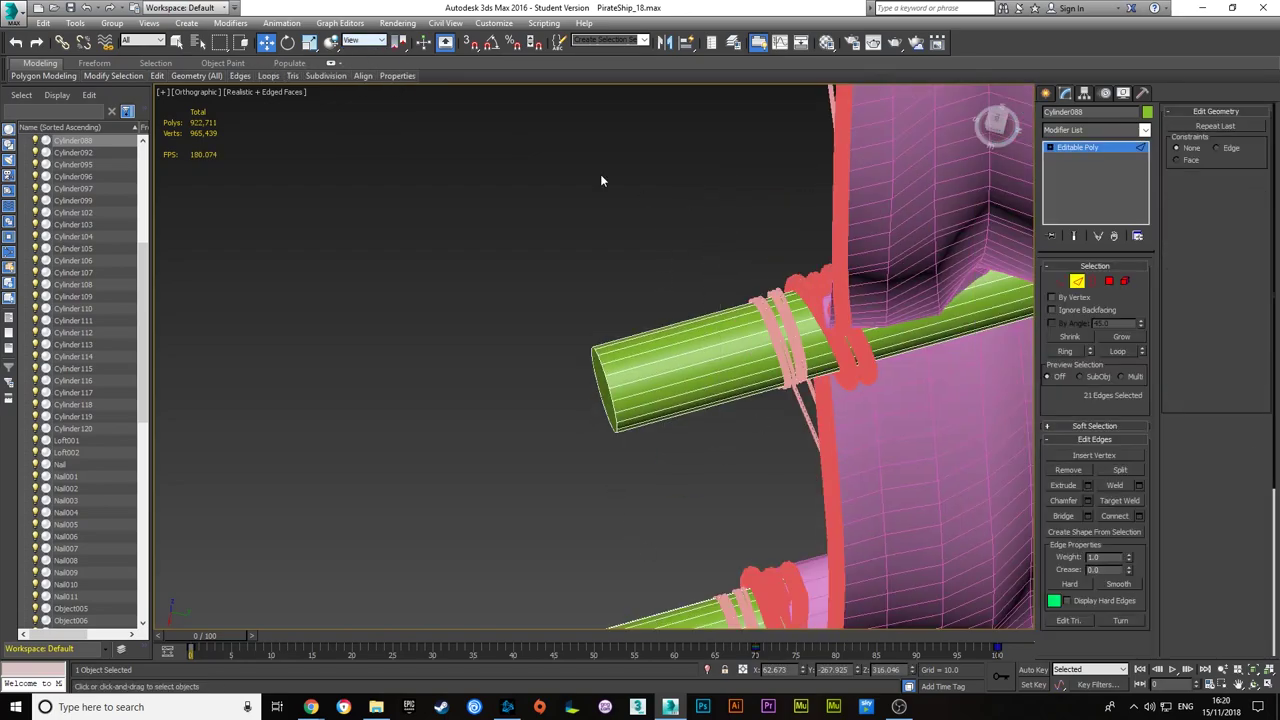
{"action": "middle_click_drag", "start_coordinate": [1033, 399], "coordinate": [1040, 440], "text": "alt"}
{"action": "key", "text": "2"}
{"action": "left_click", "coordinate": [1140, 516]}
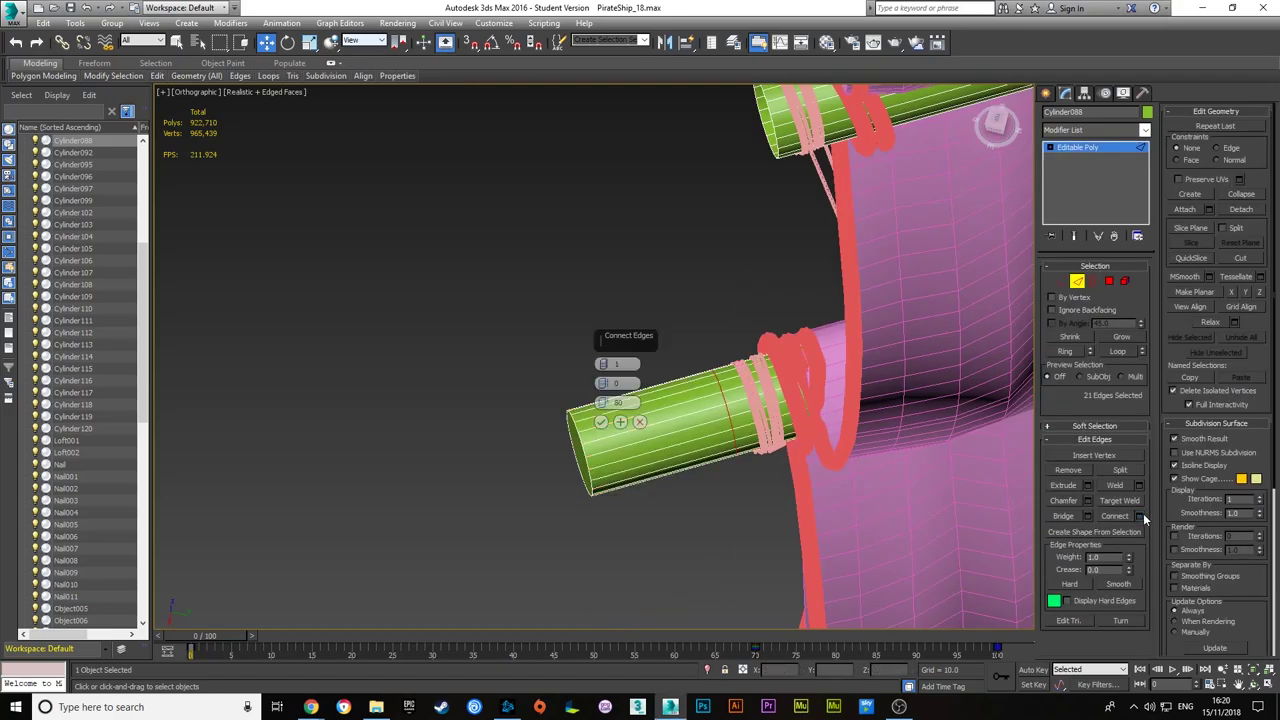
{"action": "middle_click_drag", "start_coordinate": [1071, 343], "coordinate": [703, 271], "text": "alt"}
{"action": "left_click", "coordinate": [640, 362]}
{"action": "middle_click_drag", "start_coordinate": [640, 362], "coordinate": [607, 590], "text": "alt"}
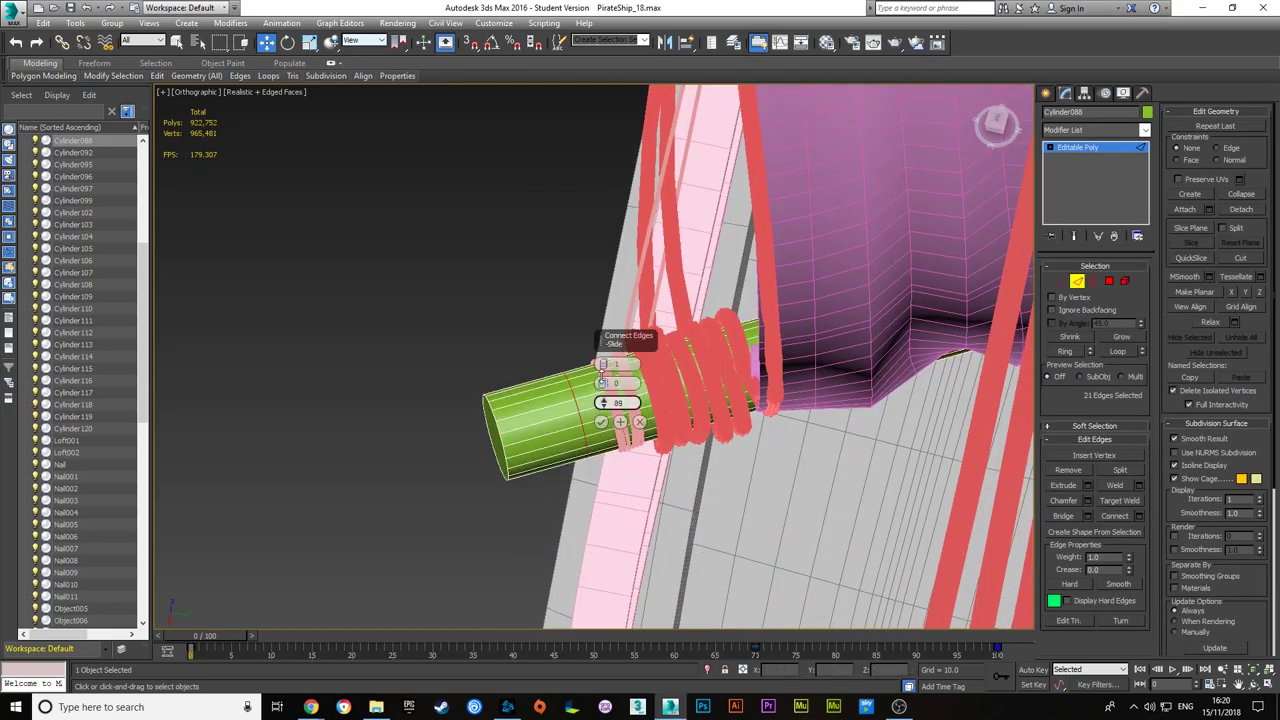
{"action": "mouse_move", "coordinate": [585, 488]}
{"action": "middle_mouse_down", "text": "alt"}
{"action": "mouse_move", "coordinate": [600, 329]}
{"action": "mouse_move", "coordinate": [792, 414]}
{"action": "middle_mouse_up", "text": "alt"}
{"action": "key", "text": "6"}
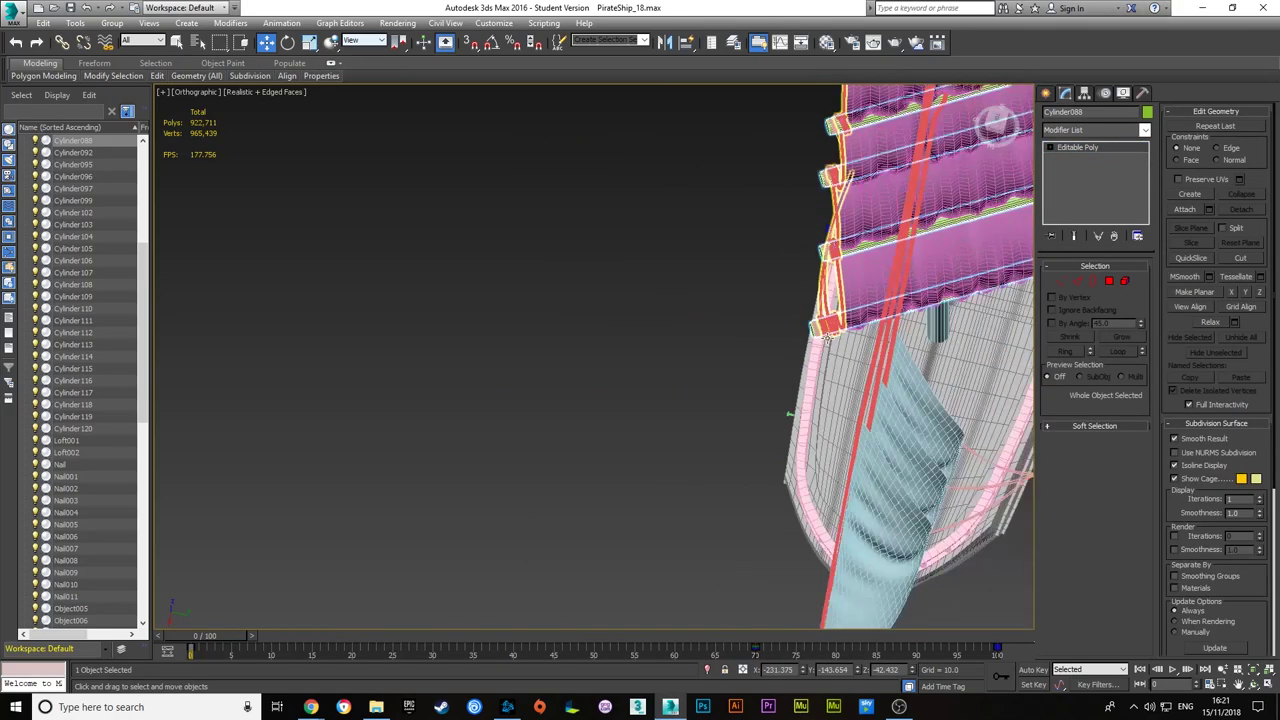
{"action": "scroll", "coordinate": [928, 283], "scroll_direction": "down", "scroll_amount": 5}
{"action": "mouse_move", "coordinate": [928, 283]}
{"action": "middle_mouse_down", "text": "alt"}
{"action": "mouse_move", "coordinate": [874, 266]}
{"action": "mouse_move", "coordinate": [729, 431]}
{"action": "middle_mouse_up", "text": "alt"}
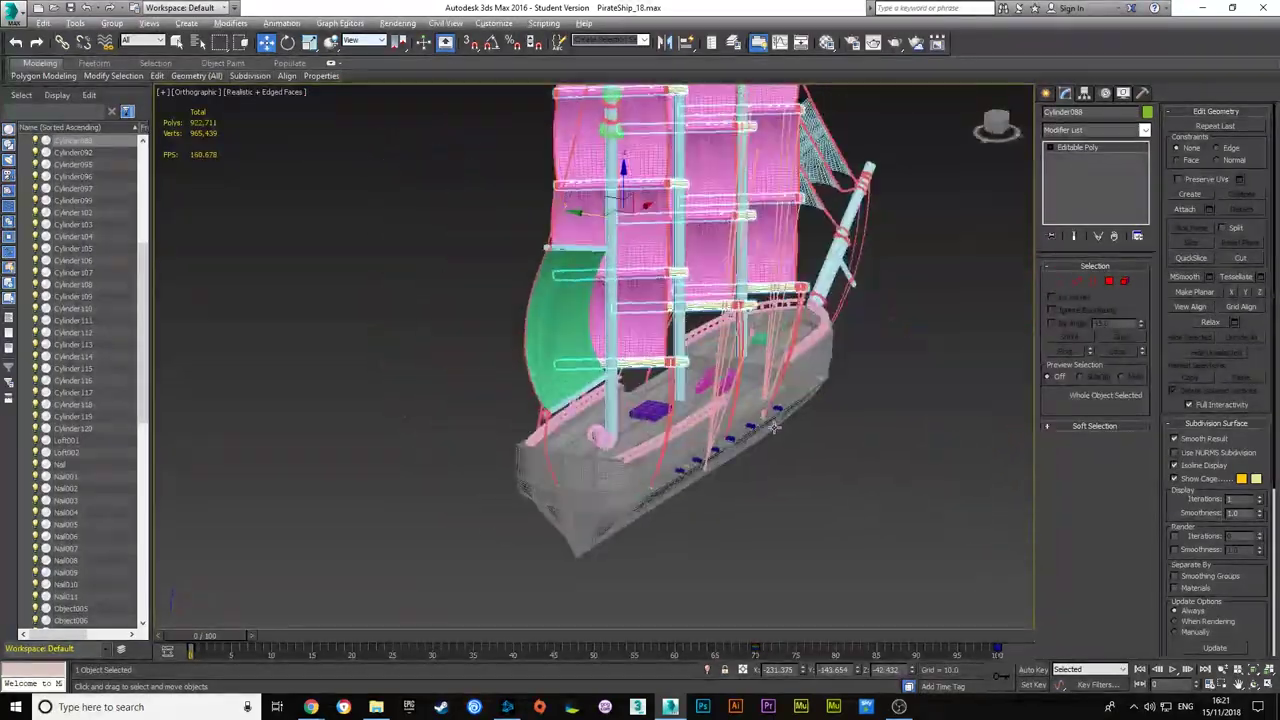
- Chamfer the new rope cylinders' end edges, previewing a 6-segment chamfer on Cylinder119 at the green spar
{"action": "scroll", "coordinate": [729, 431], "scroll_direction": "down", "scroll_amount": 3}
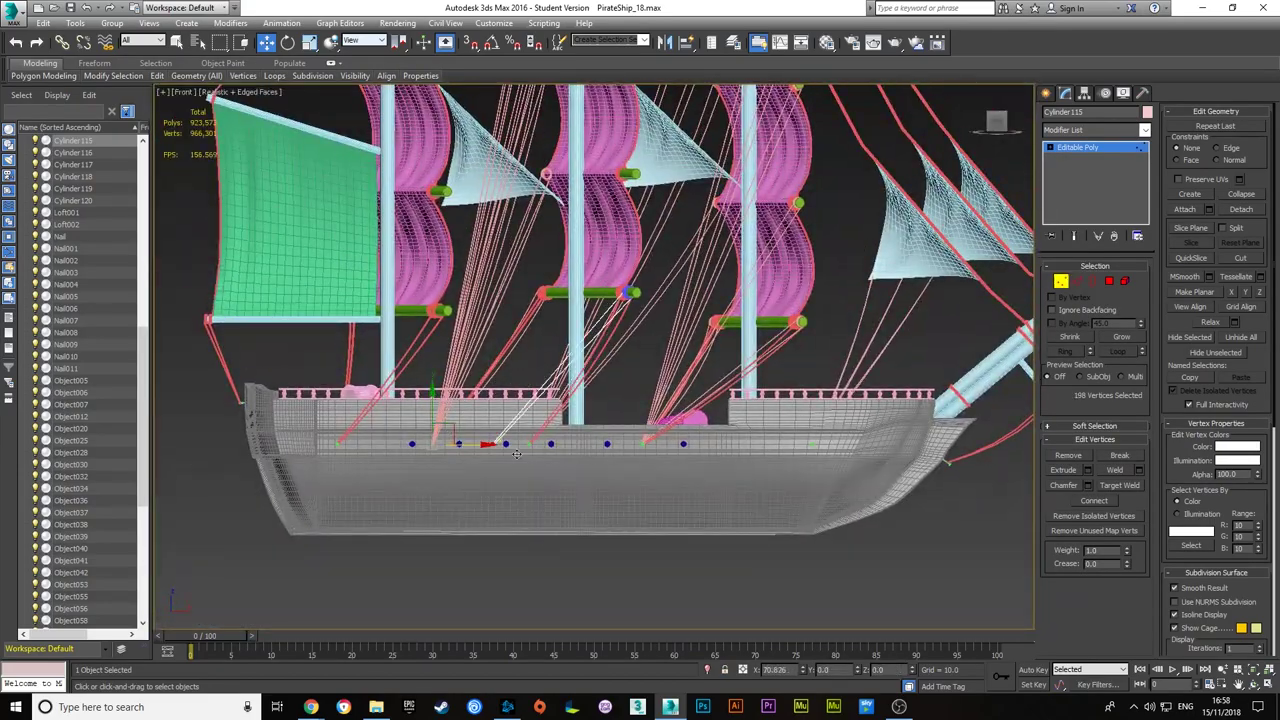
{"action": "scroll", "coordinate": [516, 455], "scroll_direction": "up", "scroll_amount": 5}
{"action": "middle_click_drag", "start_coordinate": [516, 455], "coordinate": [591, 370], "text": "alt"}
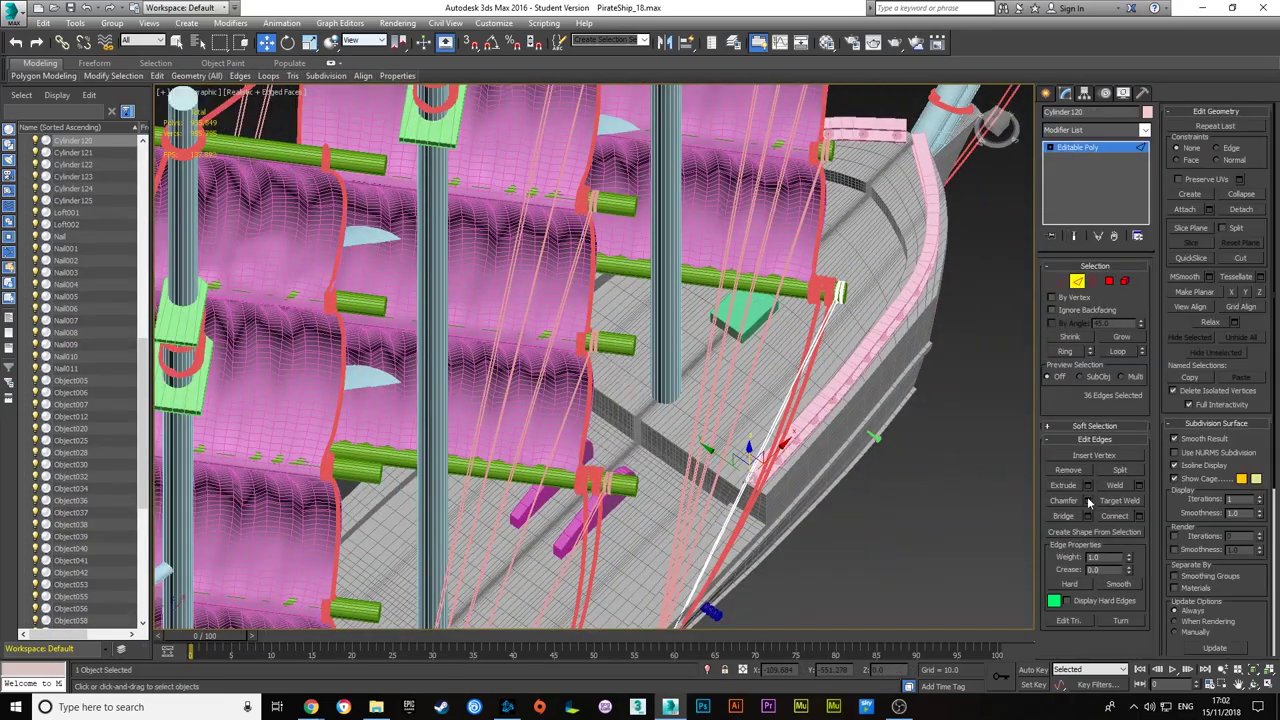
{"action": "left_click", "coordinate": [1089, 502]}
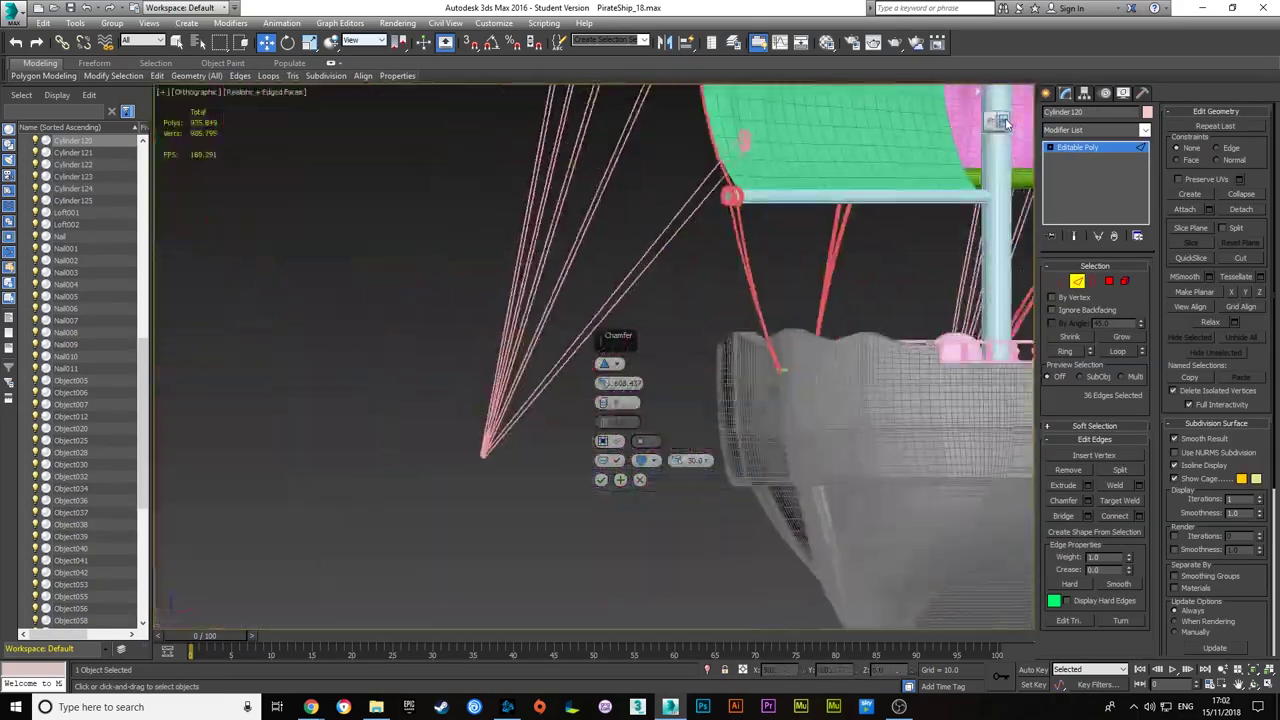
{"action": "left_click", "coordinate": [1005, 122]}
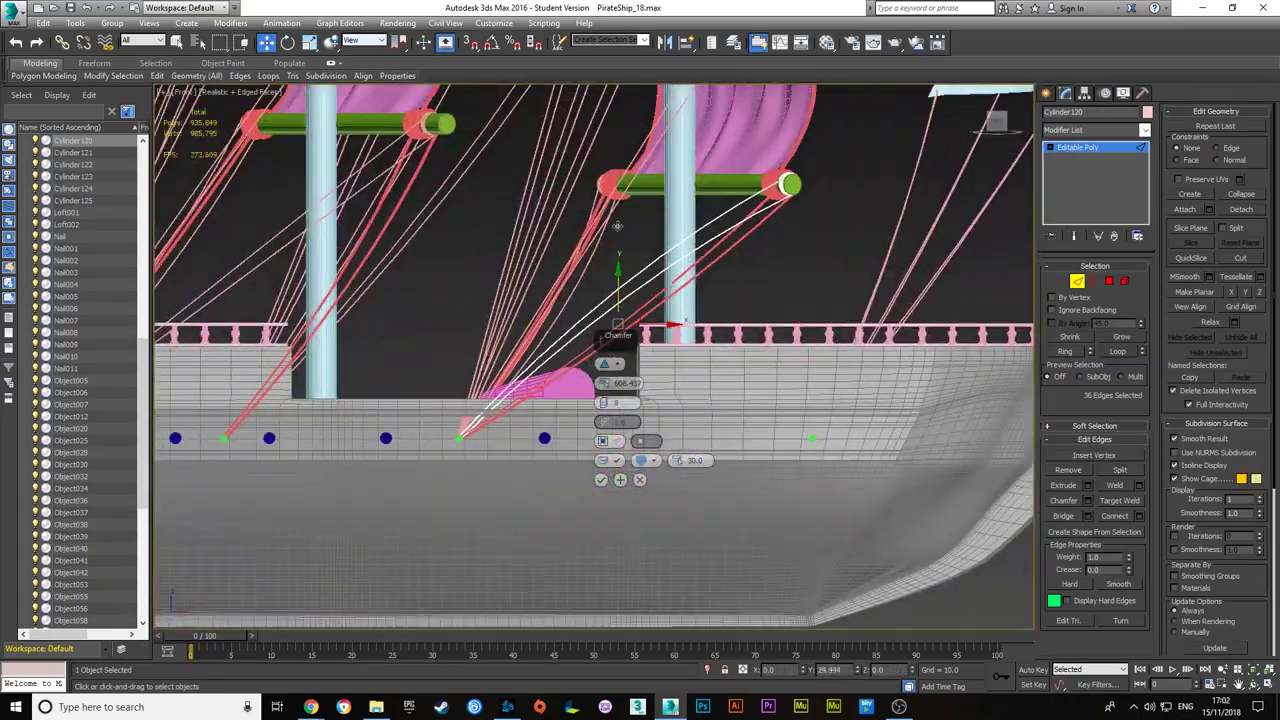
{"action": "middle_click_drag", "start_coordinate": [645, 318], "coordinate": [464, 395], "text": "alt"}
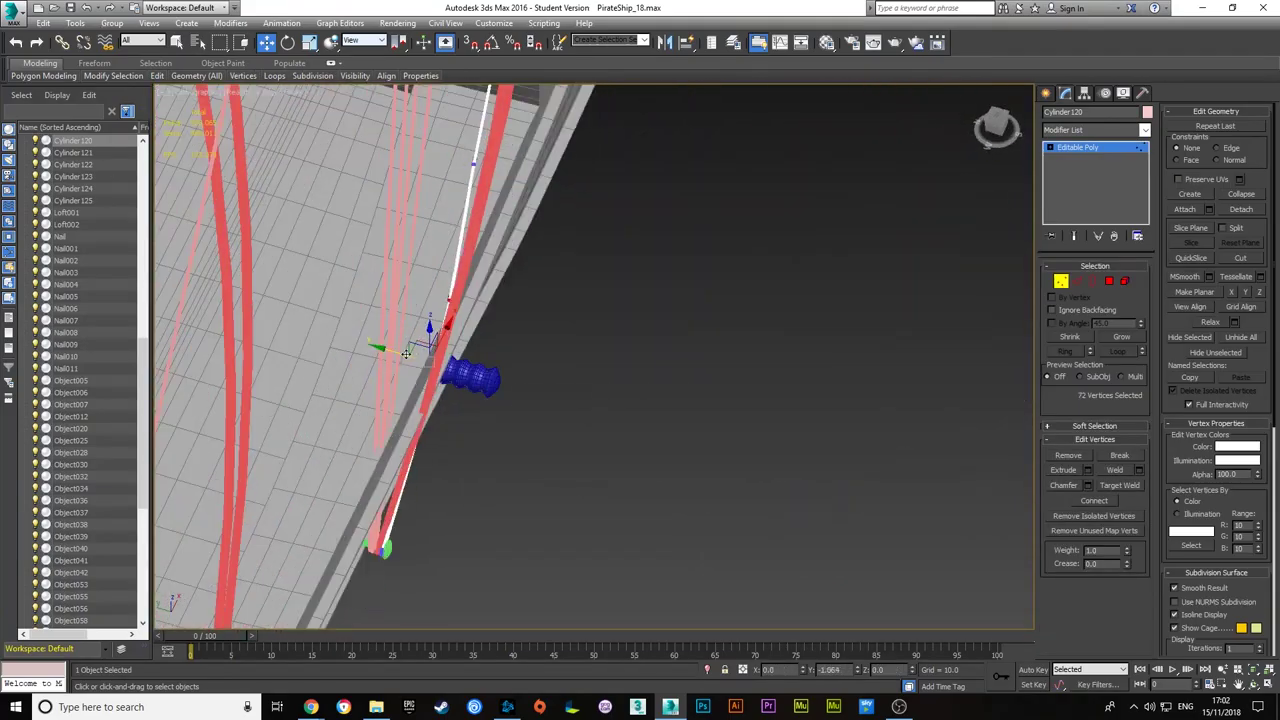
{"action": "left_click", "coordinate": [1088, 502]}
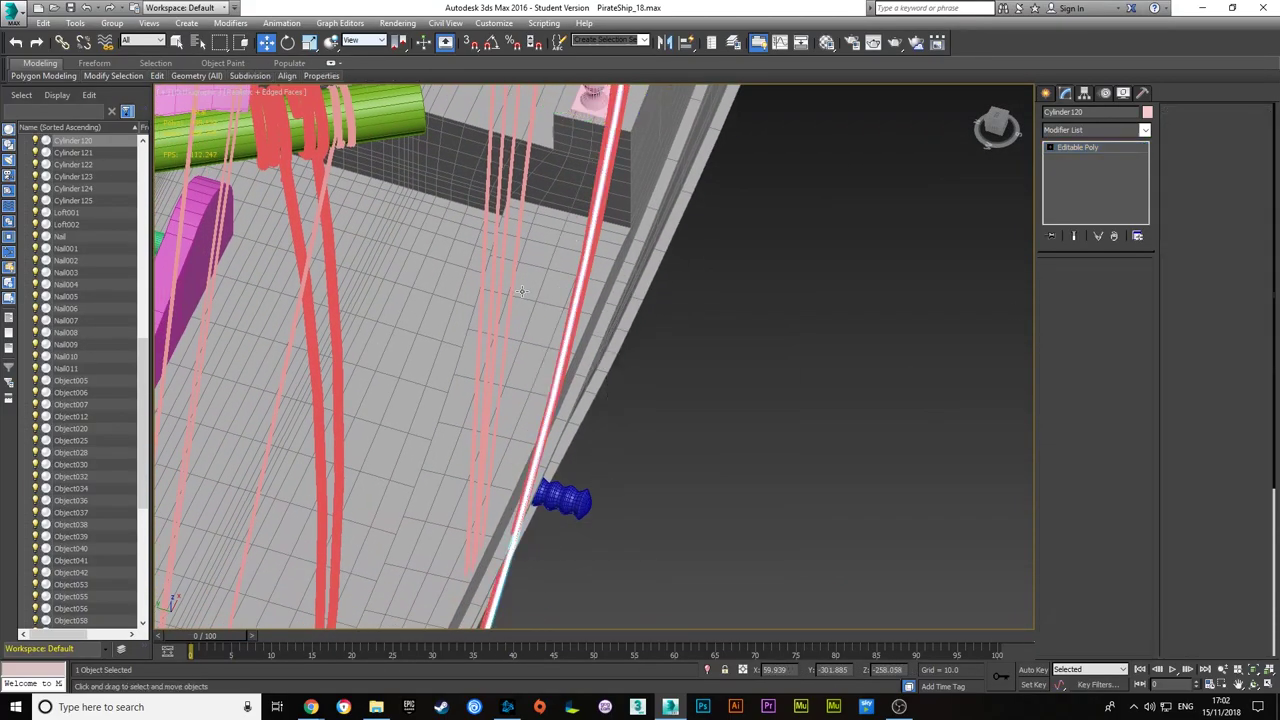
{"action": "left_click", "coordinate": [1088, 500]}
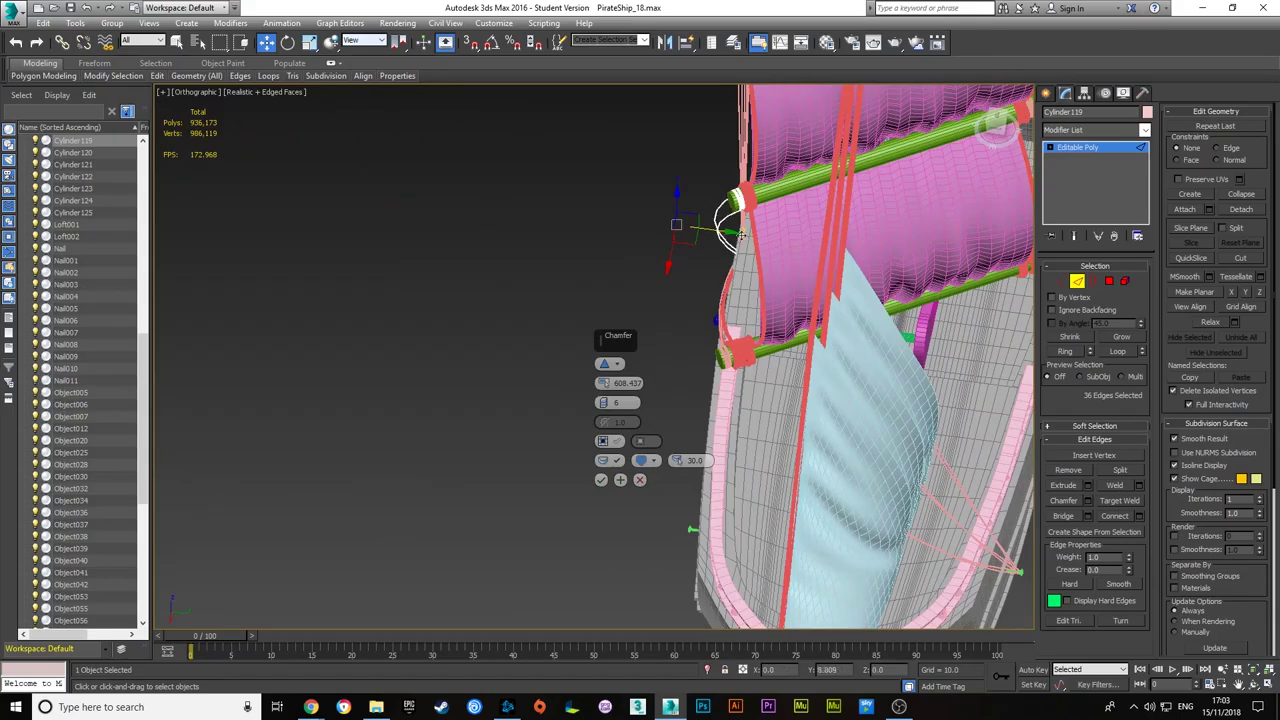
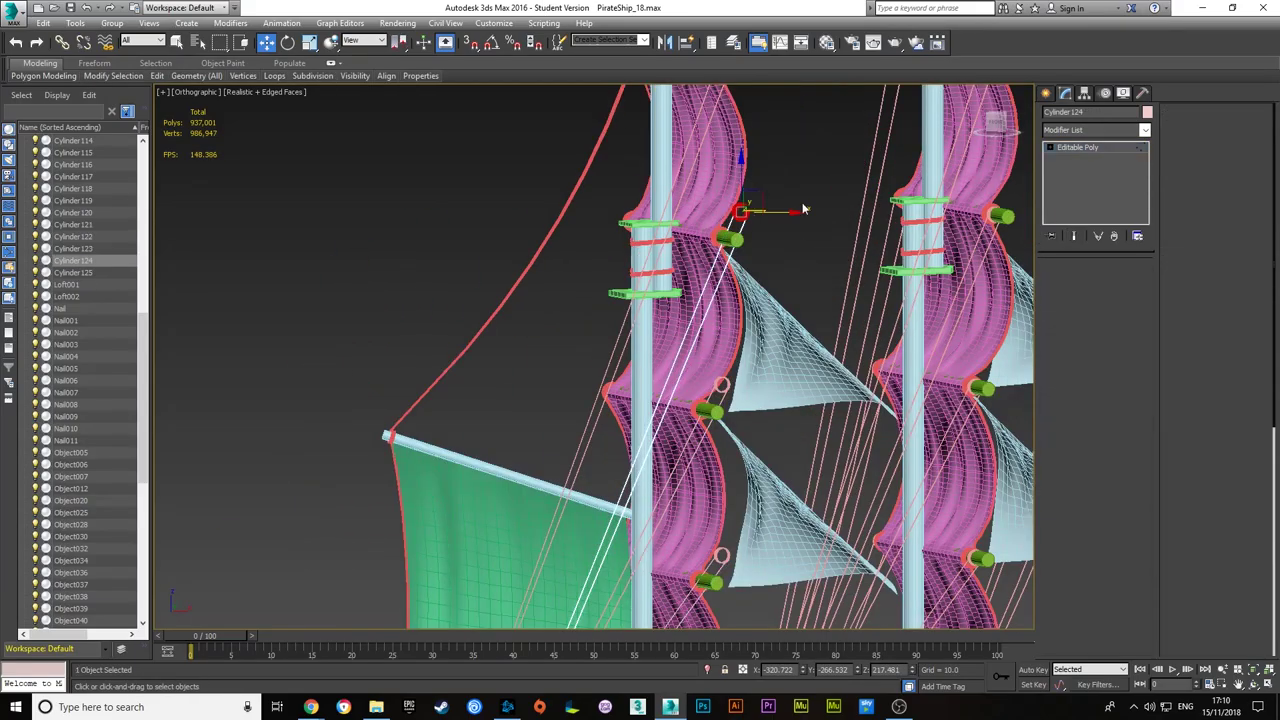
- Rotate the selected rope end vertices around the mast ring, checking from a side view
{"action": "scroll", "coordinate": [693, 236], "scroll_direction": "up", "scroll_amount": 10}
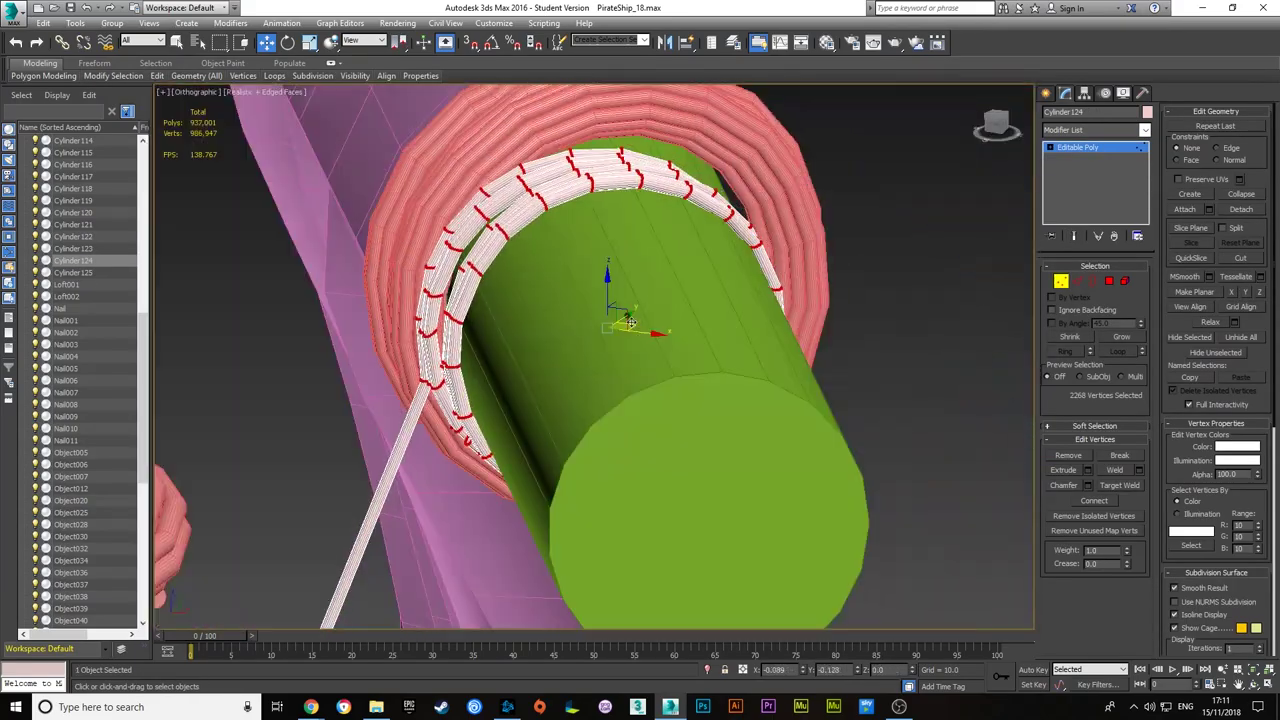
{"action": "middle_click_drag", "start_coordinate": [693, 236], "coordinate": [463, 452], "text": "alt"}
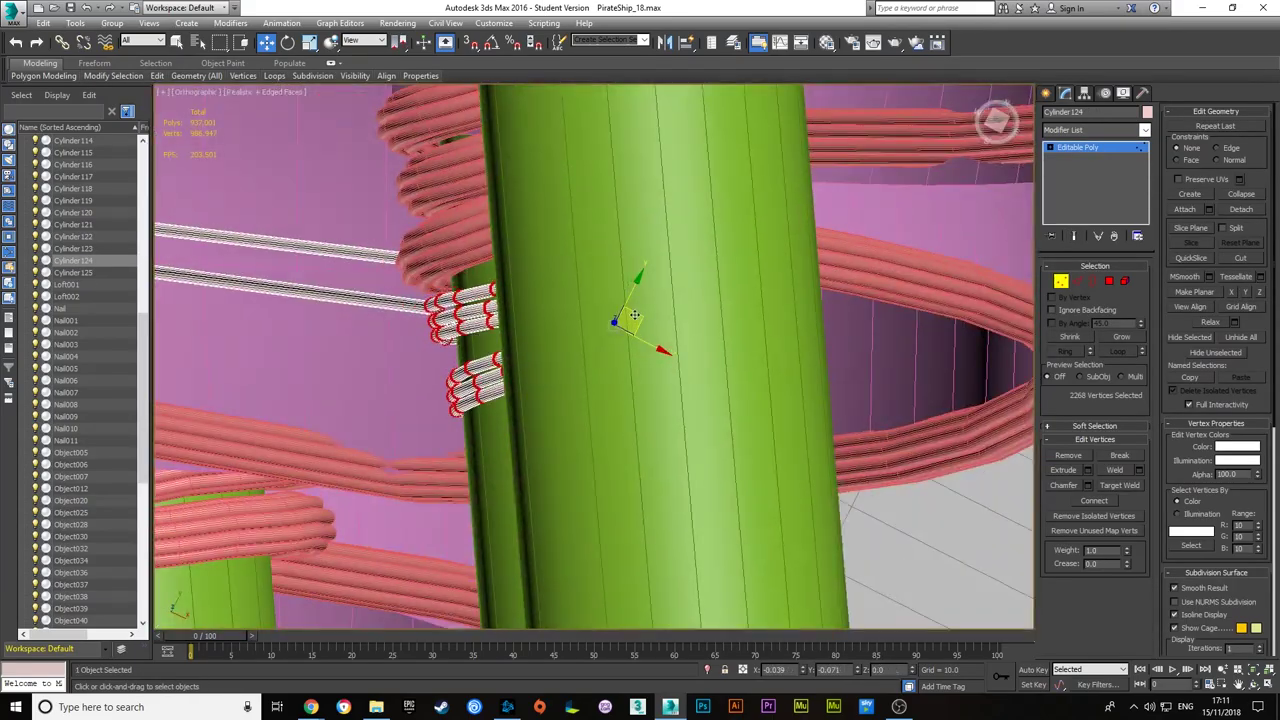
{"action": "scroll", "coordinate": [463, 452], "scroll_direction": "down", "scroll_amount": 5}
{"action": "key", "text": "l"}
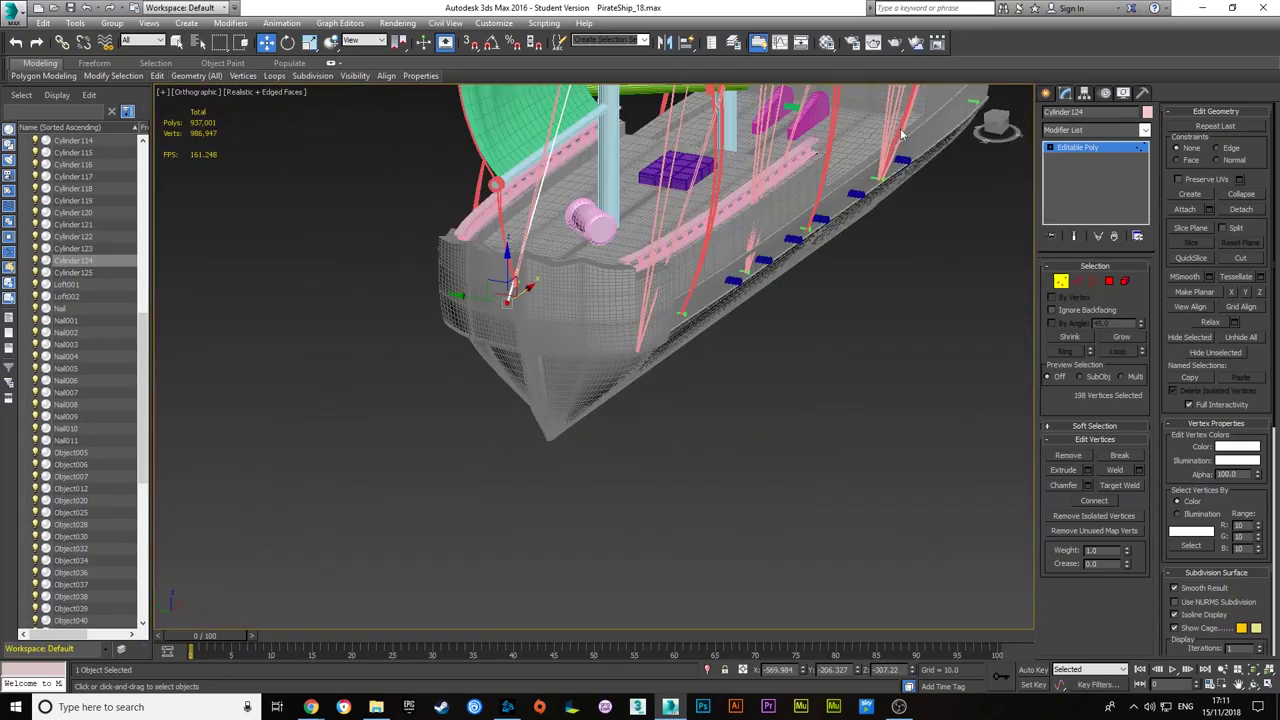
{"action": "key", "text": "z"}
{"action": "key", "text": "e"}
{"action": "middle_click_drag", "start_coordinate": [534, 300], "coordinate": [862, 409], "text": "alt"}
{"action": "scroll", "coordinate": [700, 350], "scroll_direction": "down", "scroll_amount": 4}
{"action": "key", "text": "w"}
{"action": "left_click", "coordinate": [1060, 280]}
{"action": "key", "text": "z"}
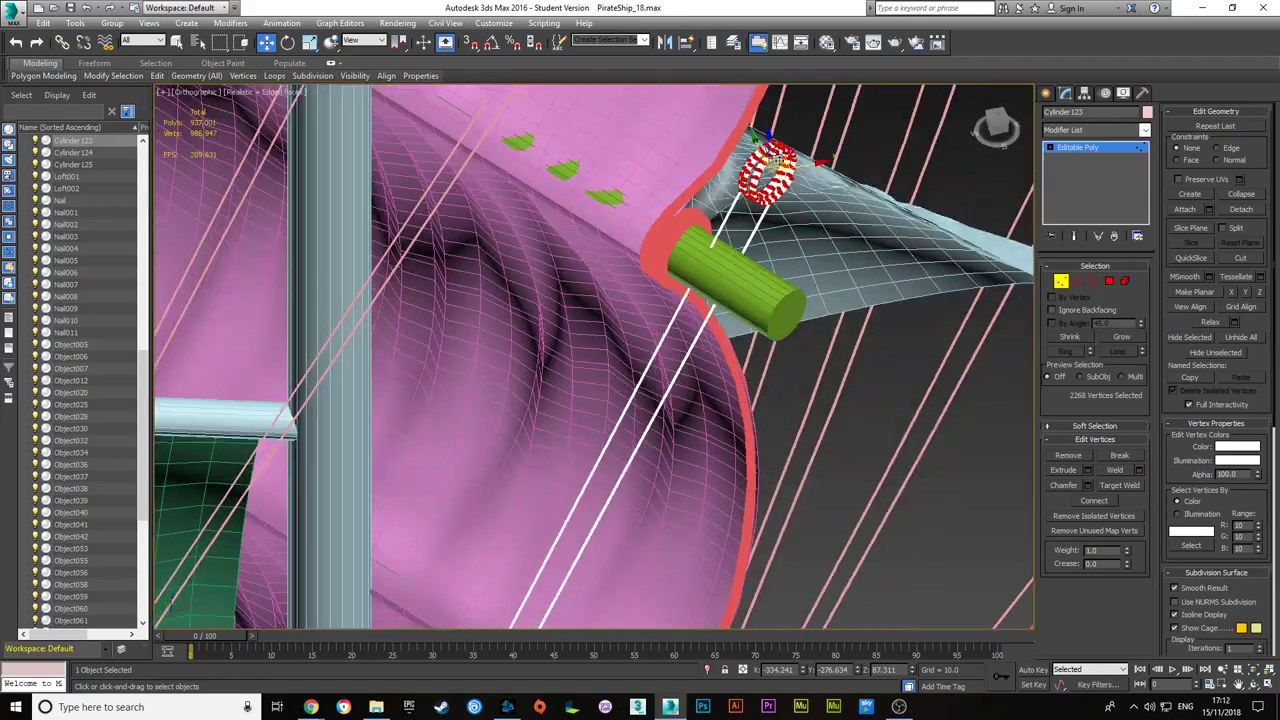
- Select the next rope's loose-end vertices and rotate them into a U-bend toward the hull
{"action": "mouse_move", "coordinate": [700, 300]}
{"action": "middle_mouse_down", "text": "alt"}
{"action": "mouse_move", "coordinate": [757, 271]}
{"action": "mouse_move", "coordinate": [820, 286]}
{"action": "middle_mouse_up", "text": "alt"}
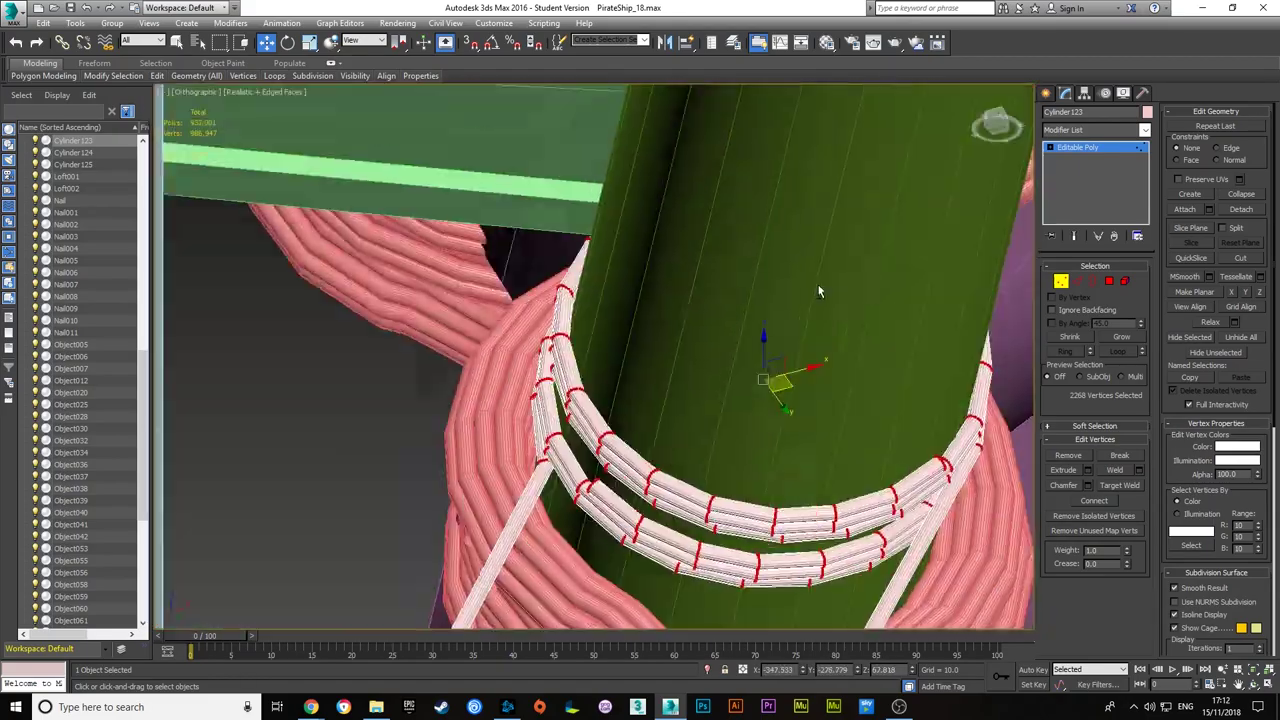
{"action": "scroll", "coordinate": [820, 286], "scroll_direction": "down", "scroll_amount": 3}
{"action": "left_click_drag", "start_coordinate": [360, 310], "coordinate": [443, 378]}
{"action": "key", "text": "z"}
{"action": "middle_click_drag", "start_coordinate": [829, 196], "coordinate": [760, 260], "text": "alt"}
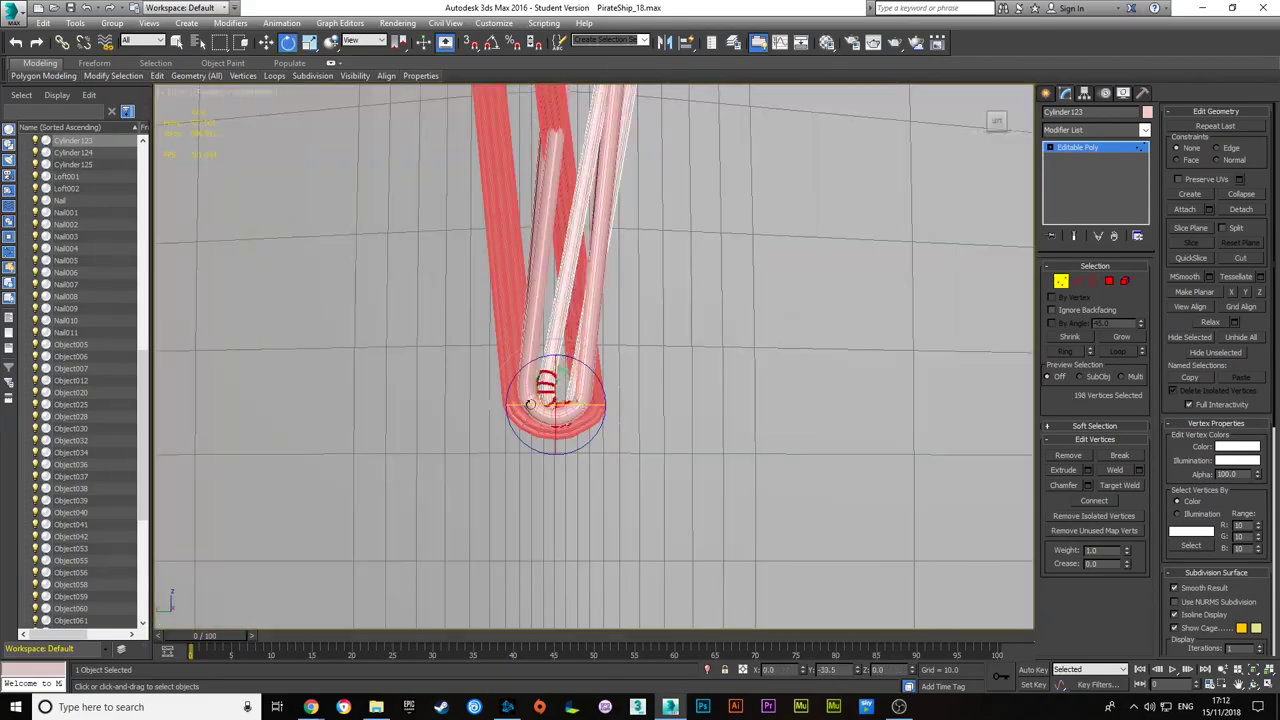
{"action": "key", "text": "e"}
{"action": "scroll", "coordinate": [711, 281], "scroll_direction": "down", "scroll_amount": 5}
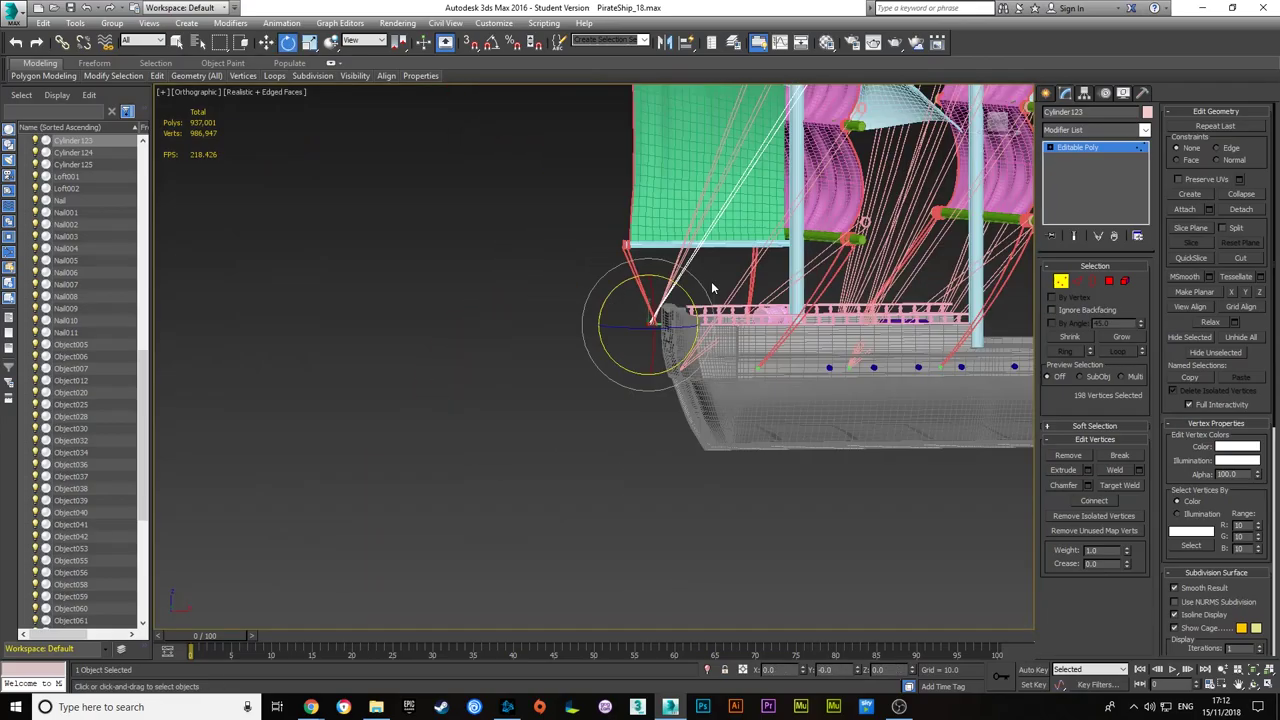
{"action": "middle_click_drag", "start_coordinate": [711, 281], "coordinate": [797, 287], "text": "alt"}
- Review the rope ends from earlier views, then select ropes Cylinder121 to Cylinder125 together
{"action": "key", "text": "ctrl+z"}
{"action": "key", "text": "w"}
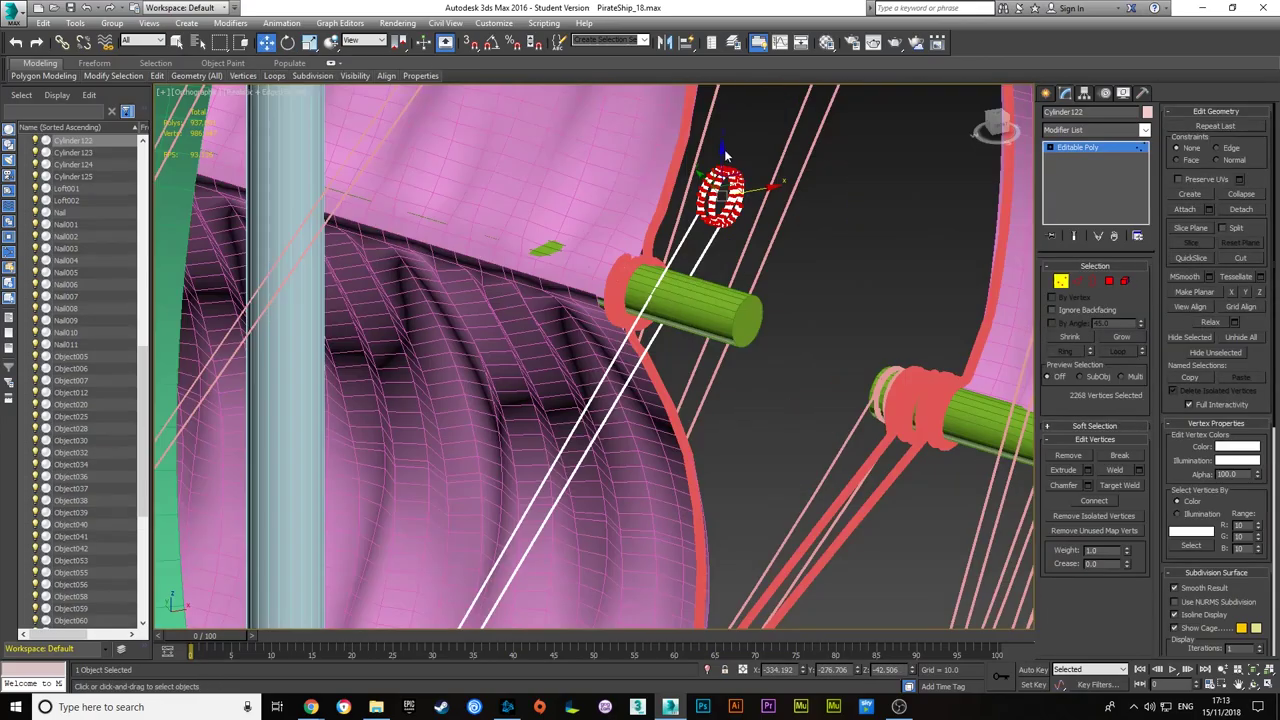
{"action": "key", "text": "shift+z"}
{"action": "key", "text": "shift+z"}
{"action": "key", "text": "shift+z"}
{"action": "key", "text": "shift+z"}
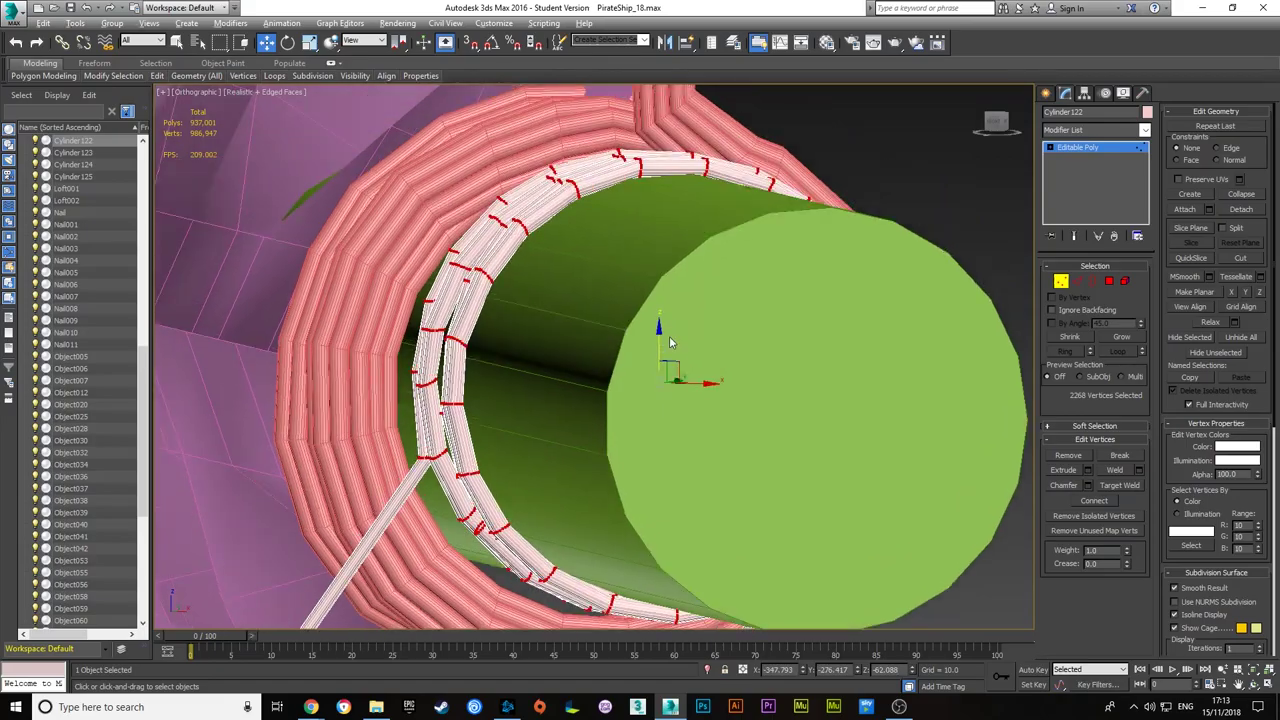
{"action": "key", "text": "shift+z"}
{"action": "key", "text": "shift+z"}
{"action": "key", "text": "ctrl+z"}
{"action": "key", "text": "shift+z"}
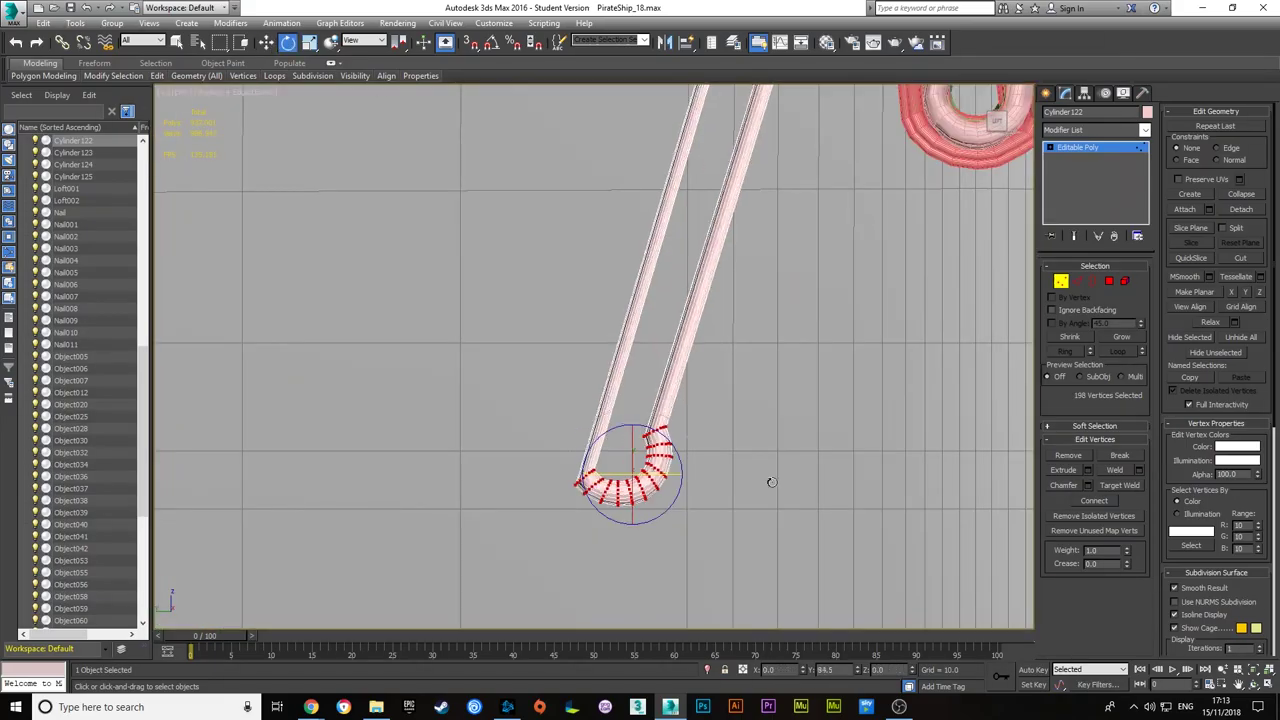
{"action": "key", "text": "w"}
{"action": "key", "text": "shift+z"}
{"action": "key", "text": "shift+z"}
{"action": "middle_click_drag", "start_coordinate": [846, 303], "coordinate": [604, 322], "text": "alt"}
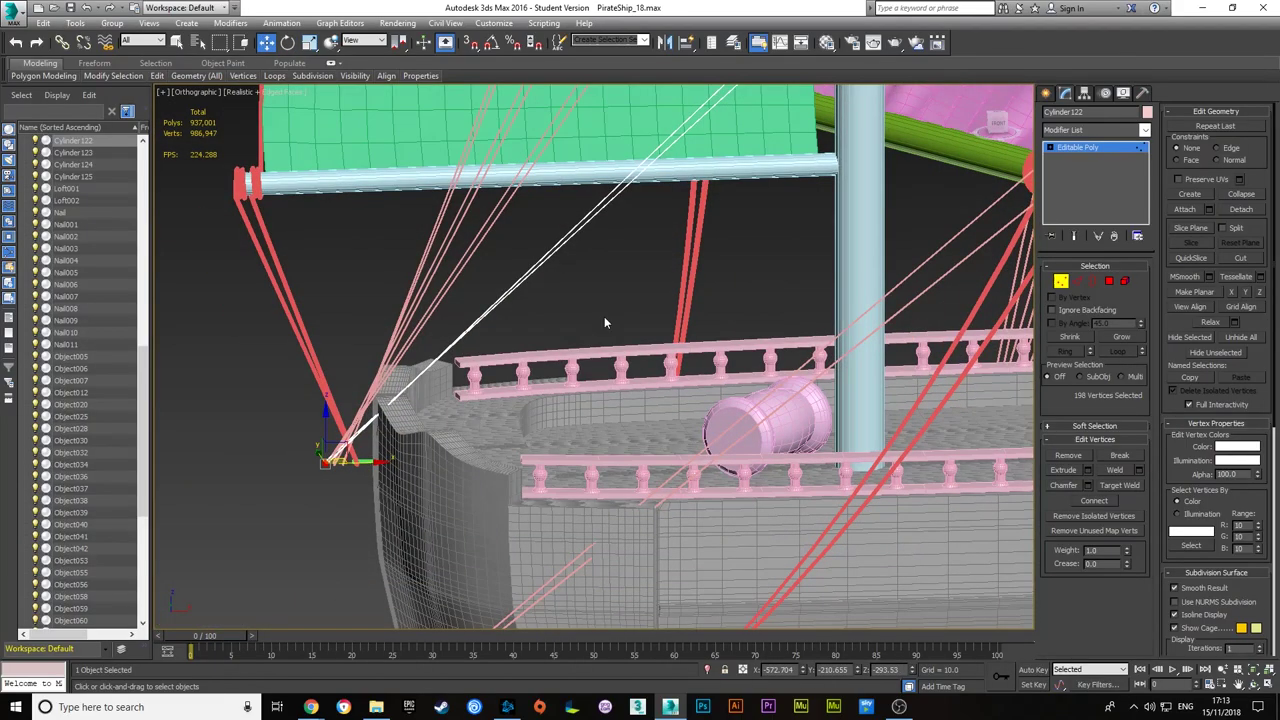
{"action": "key", "text": "shift+z"}
{"action": "key", "text": "shift+z"}
{"action": "key", "text": "shift+z"}
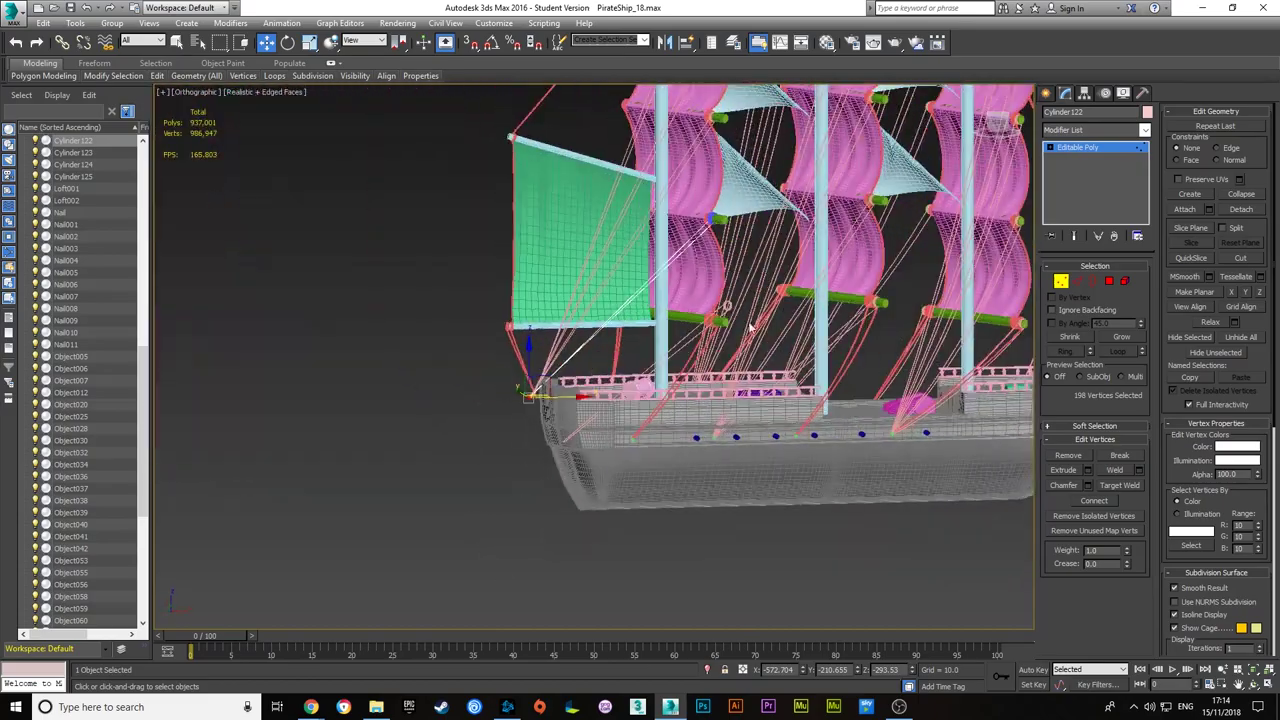
{"action": "key", "text": "shift+z"}
{"action": "key", "text": "shift+z"}
{"action": "key", "text": "shift+z"}
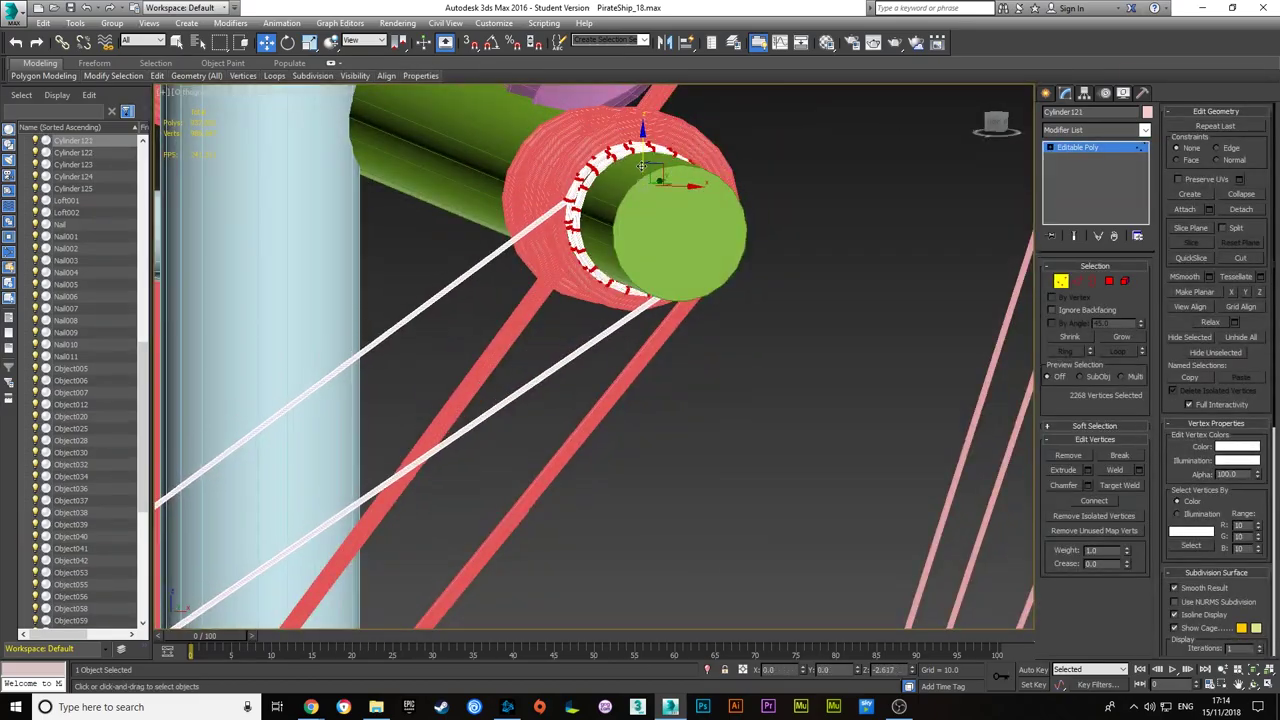
{"action": "key", "text": "shift+z"}
{"action": "key", "text": "shift+z"}
{"action": "key", "text": "shift+z"}
{"action": "key", "text": "shift+z"}
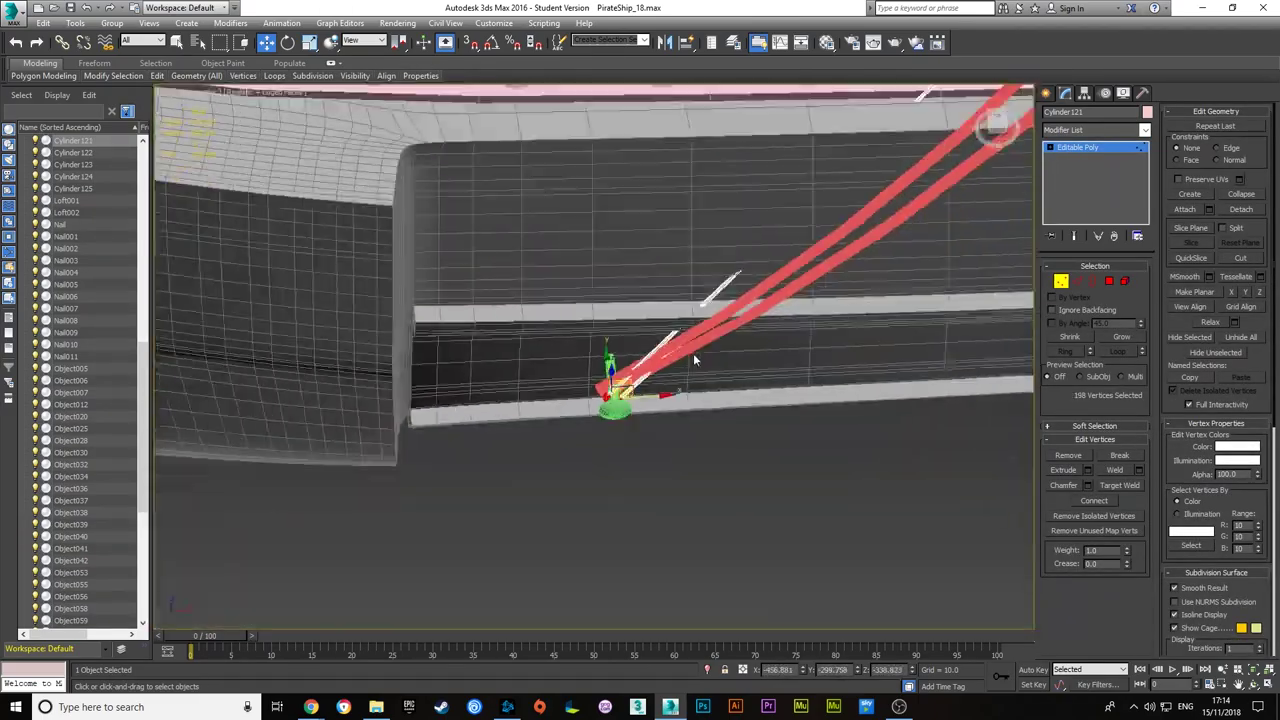
{"action": "key", "text": "shift+z"}
{"action": "key", "text": "shift+z"}
{"action": "key", "text": "shift+z"}
{"action": "key", "text": "shift+z"}
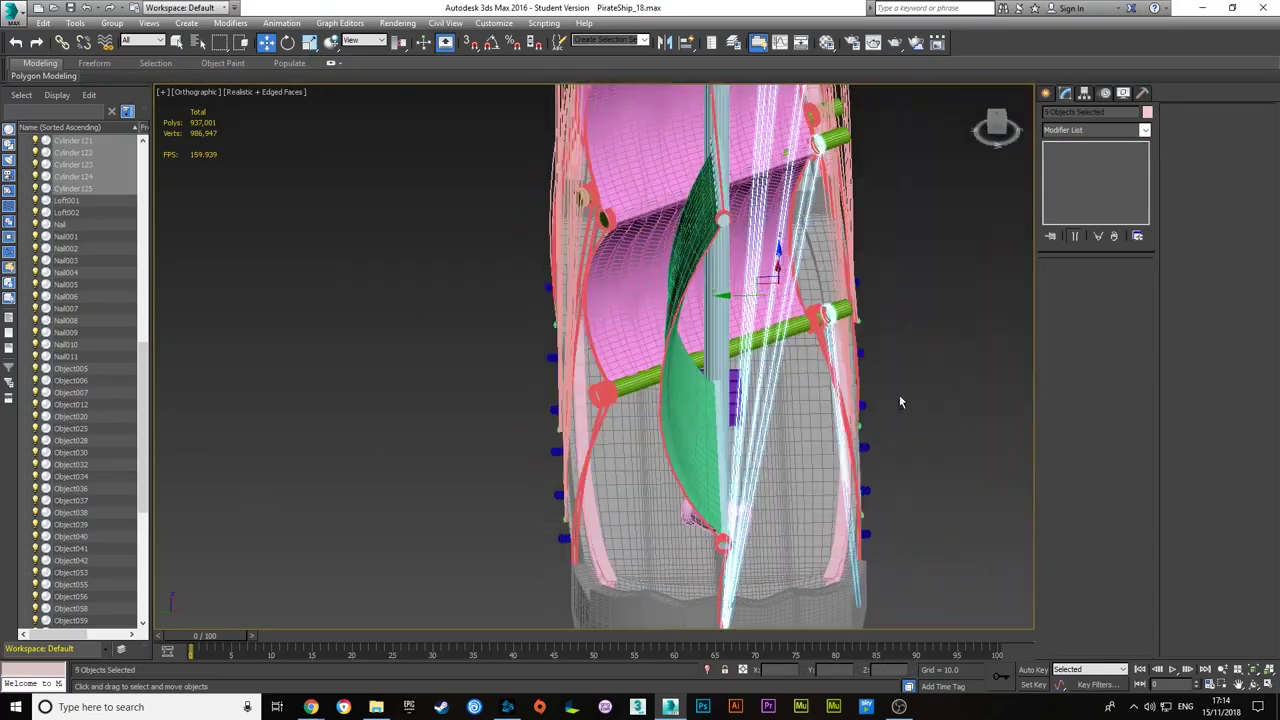
{"action": "key", "text": "shift+z"}
- Leave vertex editing and copy the five ropes as Cylinder126 to Cylinder130
{"action": "key", "text": "shift+z"}
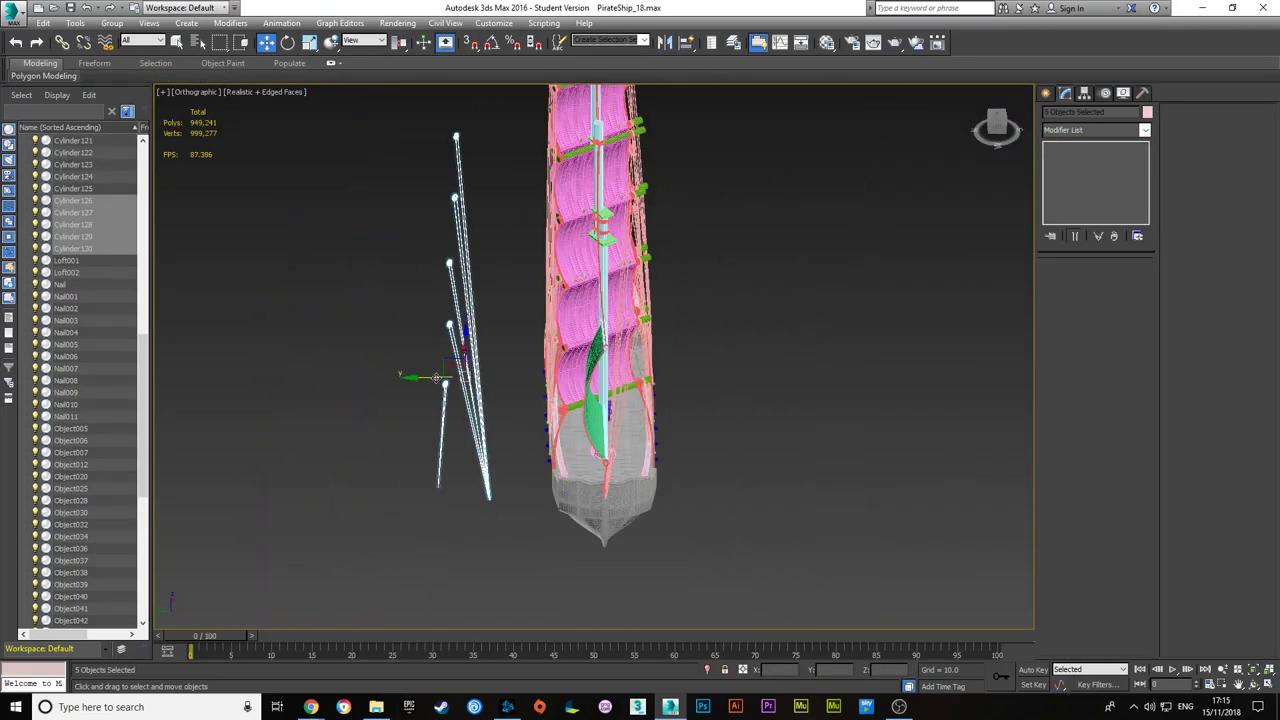
{"action": "key", "text": "shift+z"}
{"action": "key", "text": "shift+z"}
{"action": "key", "text": "shift+z"}
{"action": "key", "text": "shift+z"}
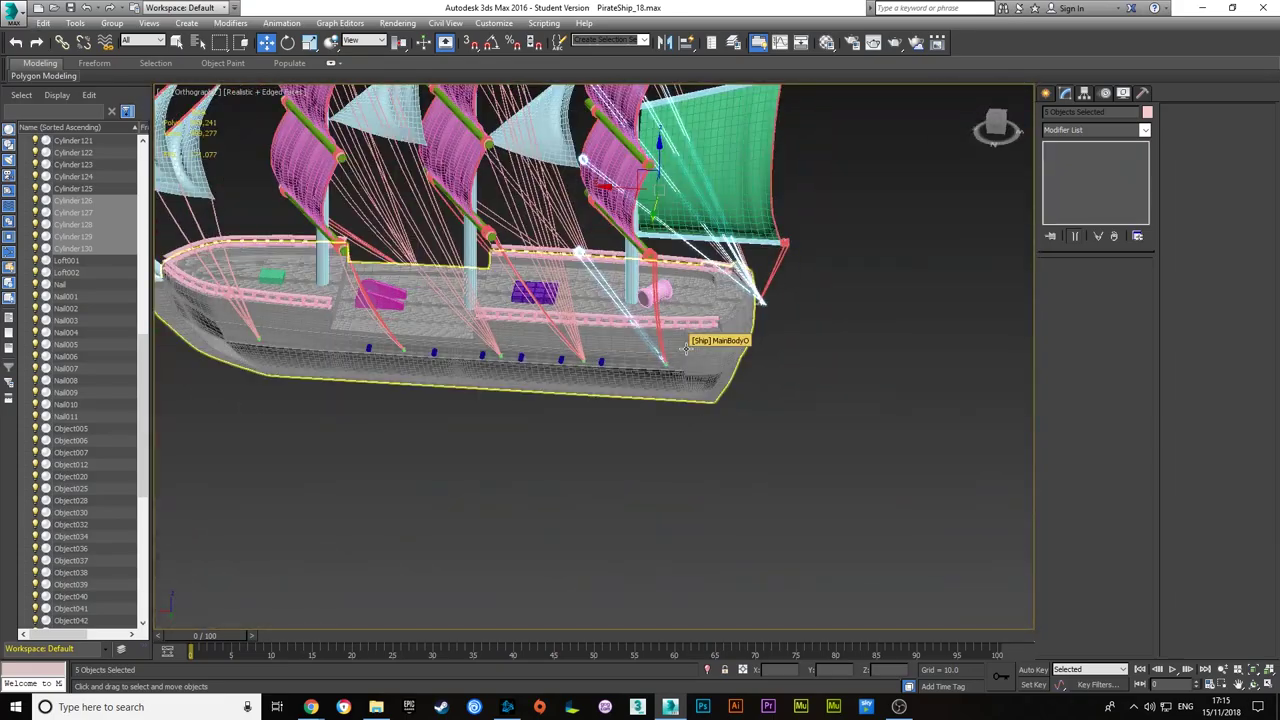
{"action": "key", "text": "shift+z"}
{"action": "key", "text": "shift+z"}
{"action": "key", "text": "shift+z"}
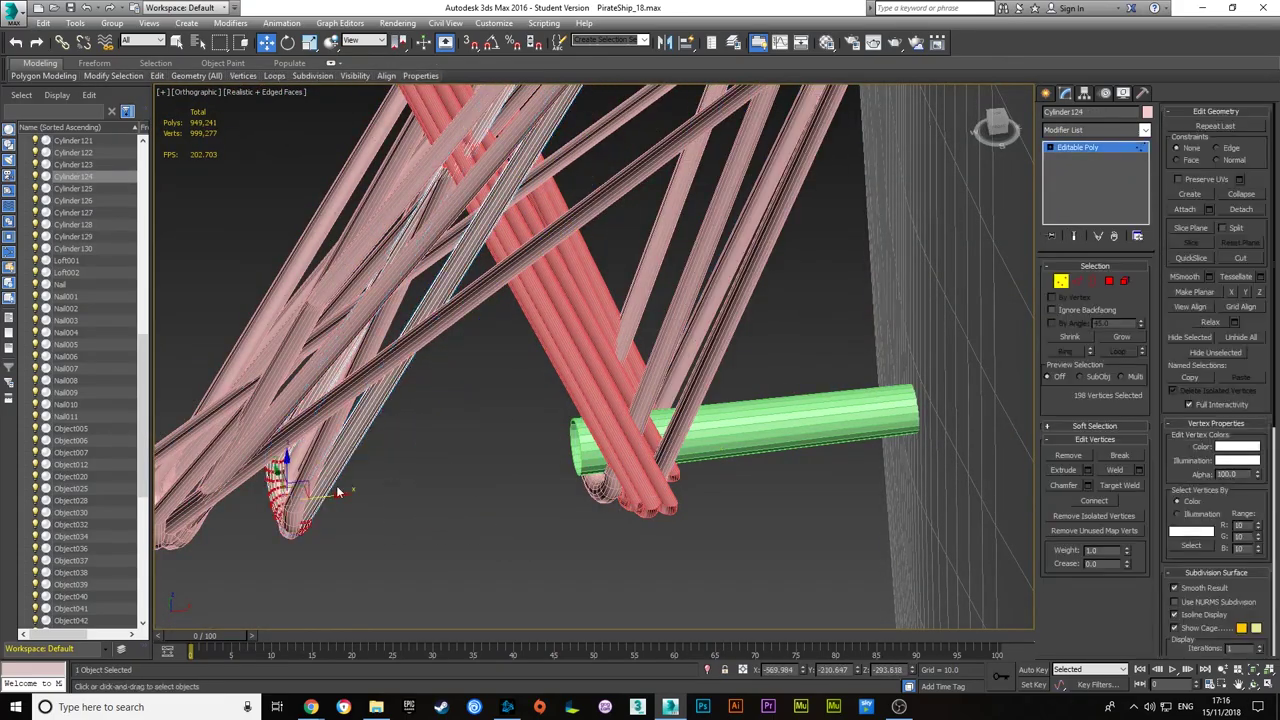
{"action": "left_click", "coordinate": [1062, 282]}
{"action": "key", "text": "shift+z"}
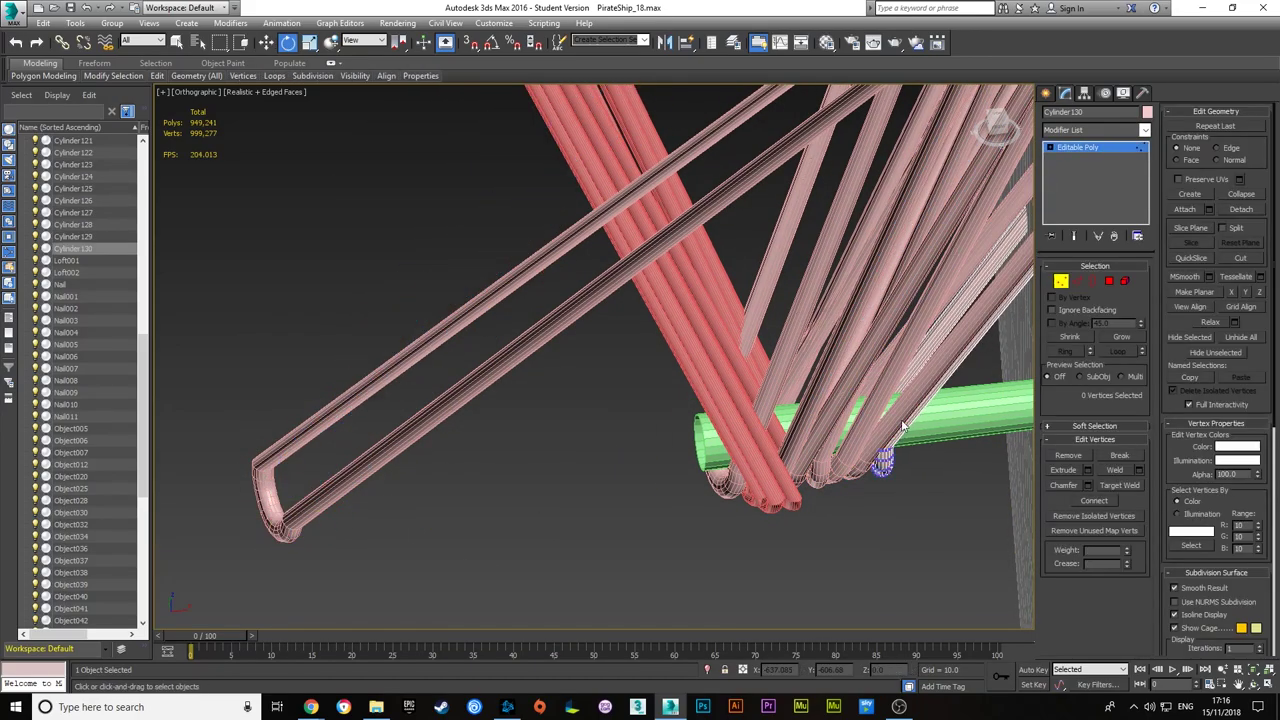
- Return to Cylinder122's end vertices and check the copies from the bow corner view
{"action": "key", "text": "ctrl+z"}
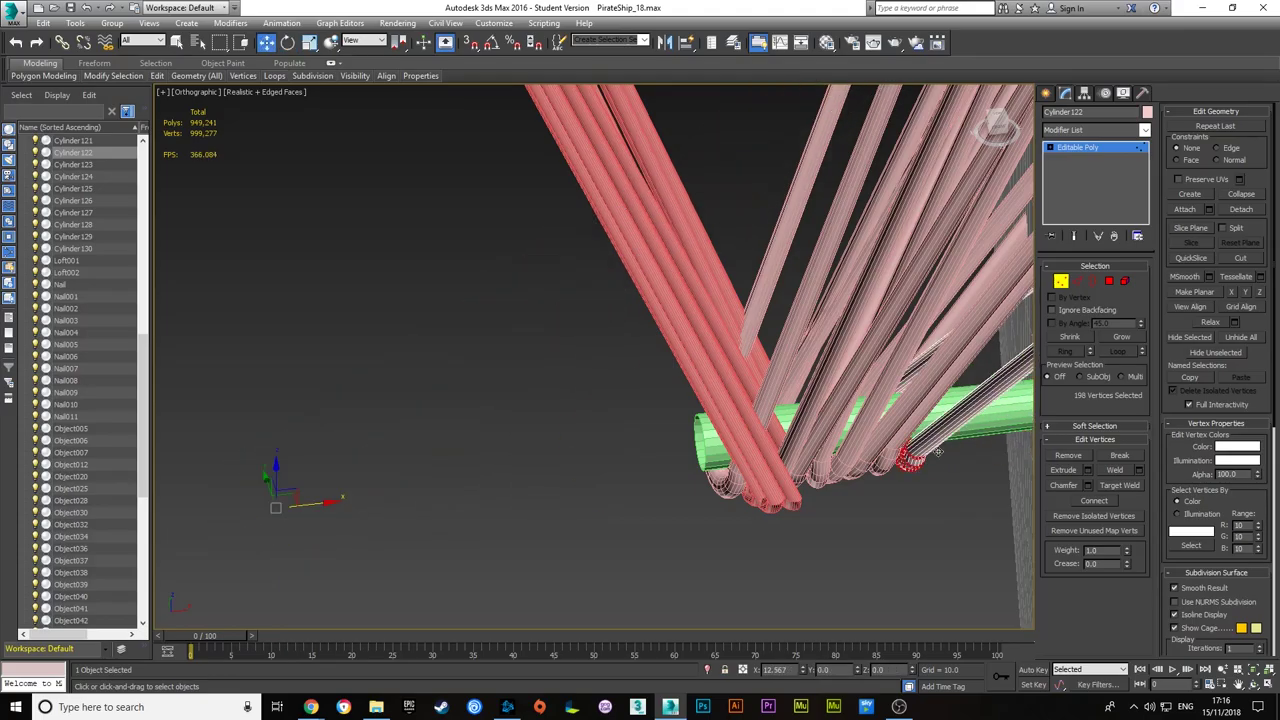
{"action": "key", "text": "shift+z"}
{"action": "scroll", "coordinate": [680, 410], "scroll_direction": "up", "scroll_amount": 2}
{"action": "scroll", "coordinate": [680, 410], "scroll_direction": "up", "scroll_amount": 5}
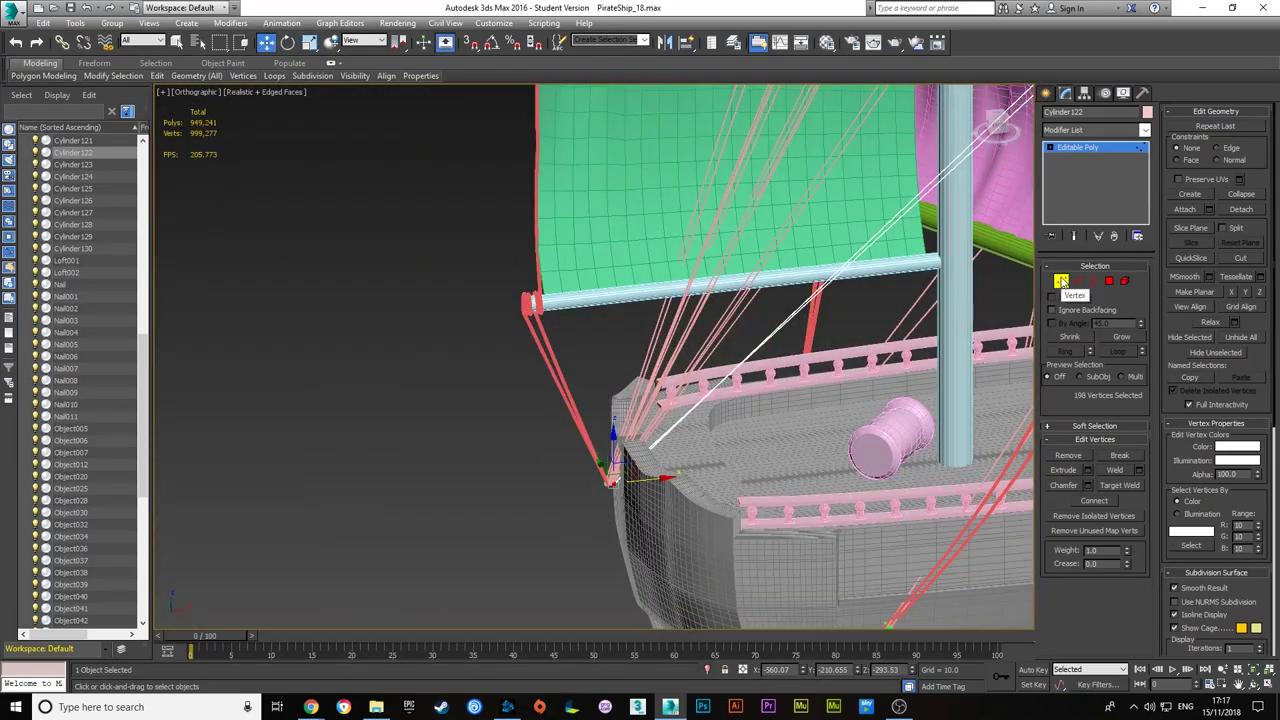
{"action": "key", "text": "shift+z"}
{"action": "key", "text": "shift+z"}
- Reposition Cylinder126's end vertices near the rope coils on the yard end
{"action": "key", "text": "shift+z"}
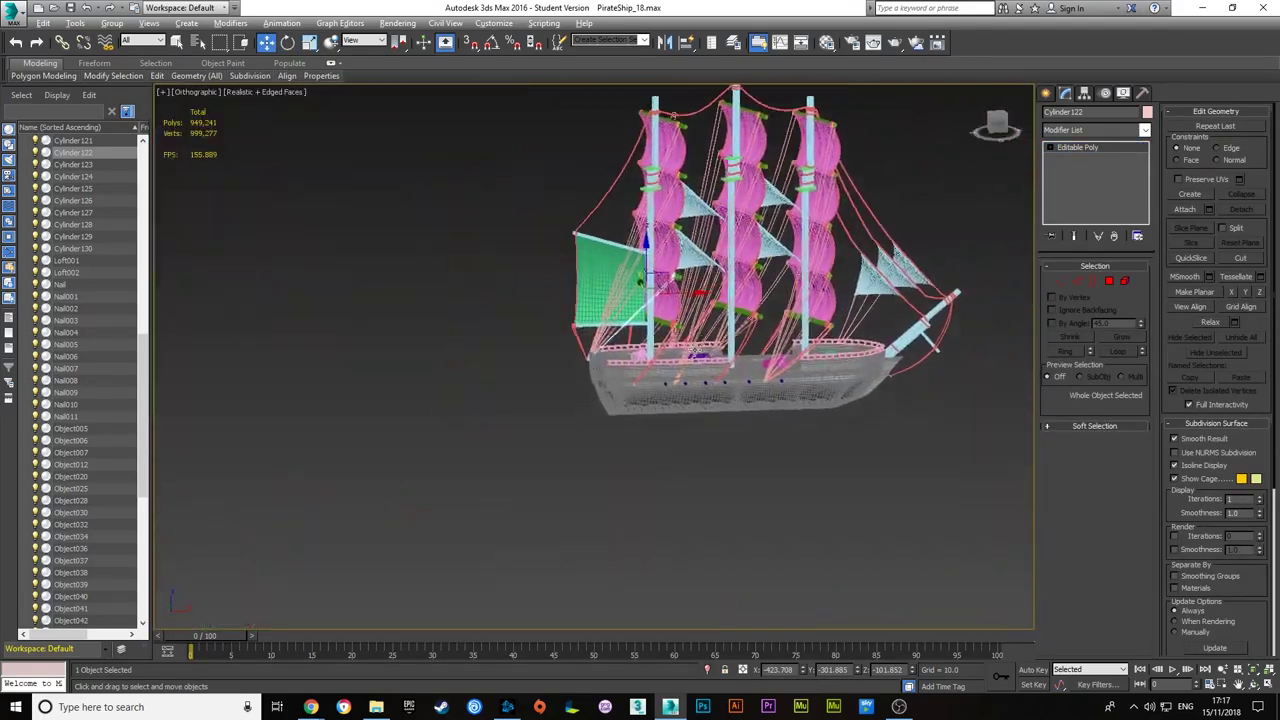
{"action": "key", "text": "shift+z"}
{"action": "key", "text": "shift+z"}
{"action": "key", "text": "ctrl+z"}
{"action": "key", "text": "shift+z"}
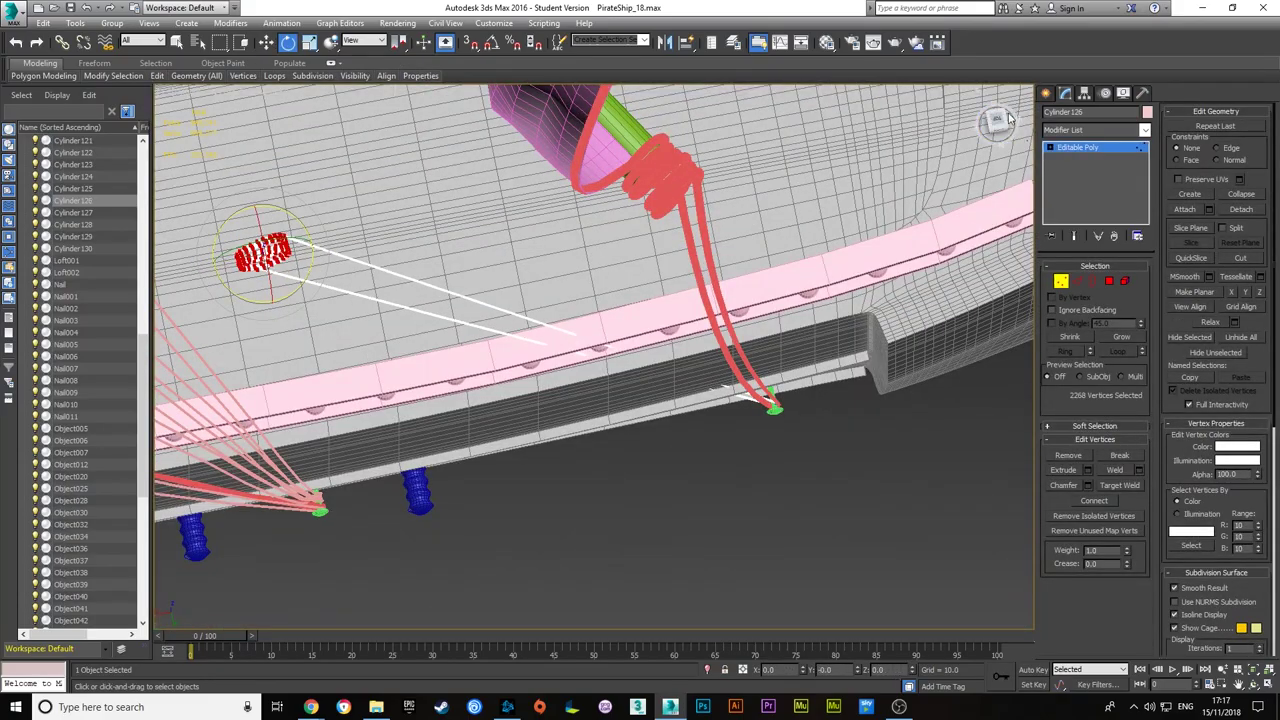
{"action": "key", "text": "shift+z"}
{"action": "key", "text": "w"}
{"action": "key", "text": "shift+z"}
{"action": "key", "text": "shift+z"}
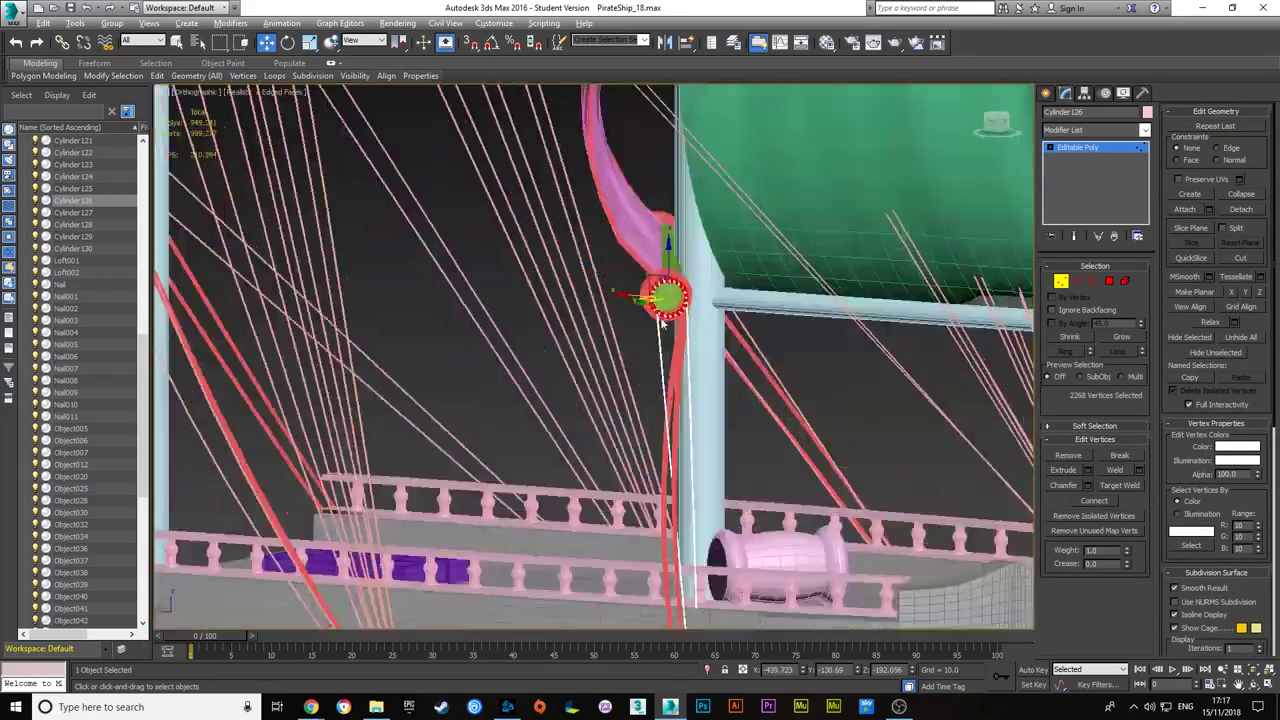
{"action": "key", "text": "shift+z"}
{"action": "key", "text": "shift+z"}
- Rotate the coil vertices of Cylinder130 and Cylinder129 around the green yard-arm end
{"action": "key", "text": "shift+z"}
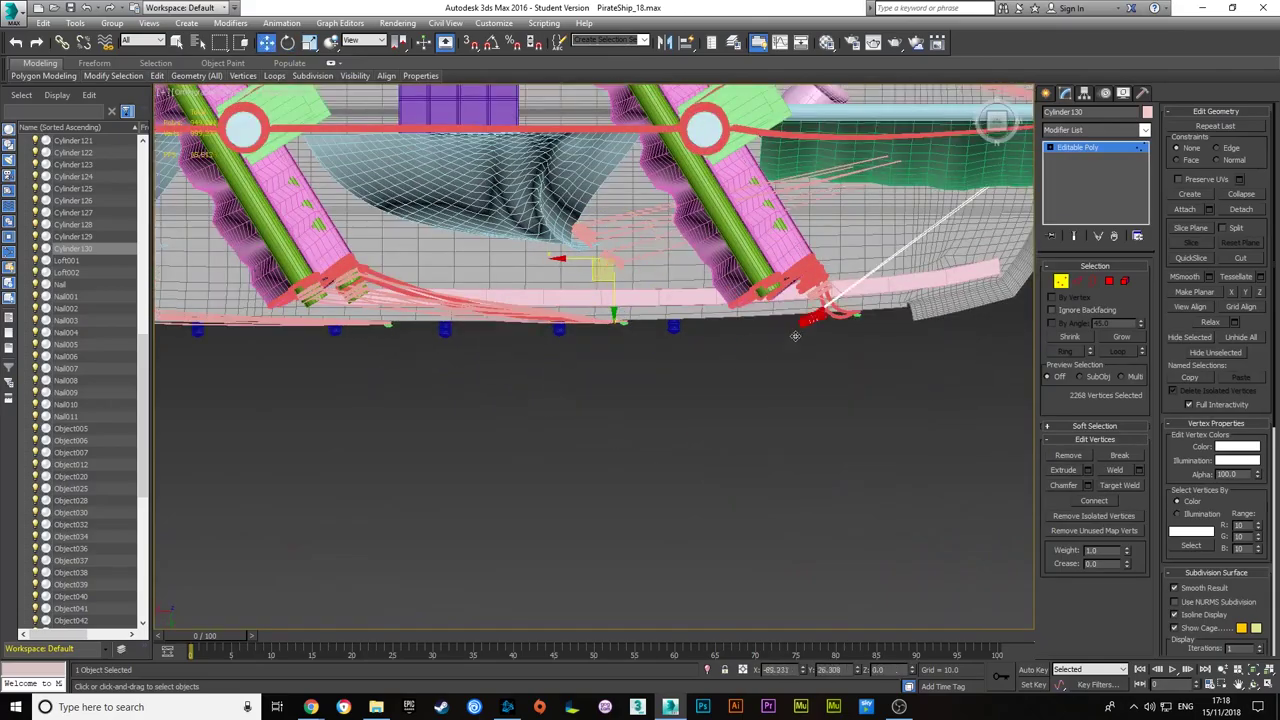
{"action": "key", "text": "shift+z"}
{"action": "key", "text": "e"}
{"action": "key", "text": "shift+z"}
{"action": "key", "text": "shift+z"}
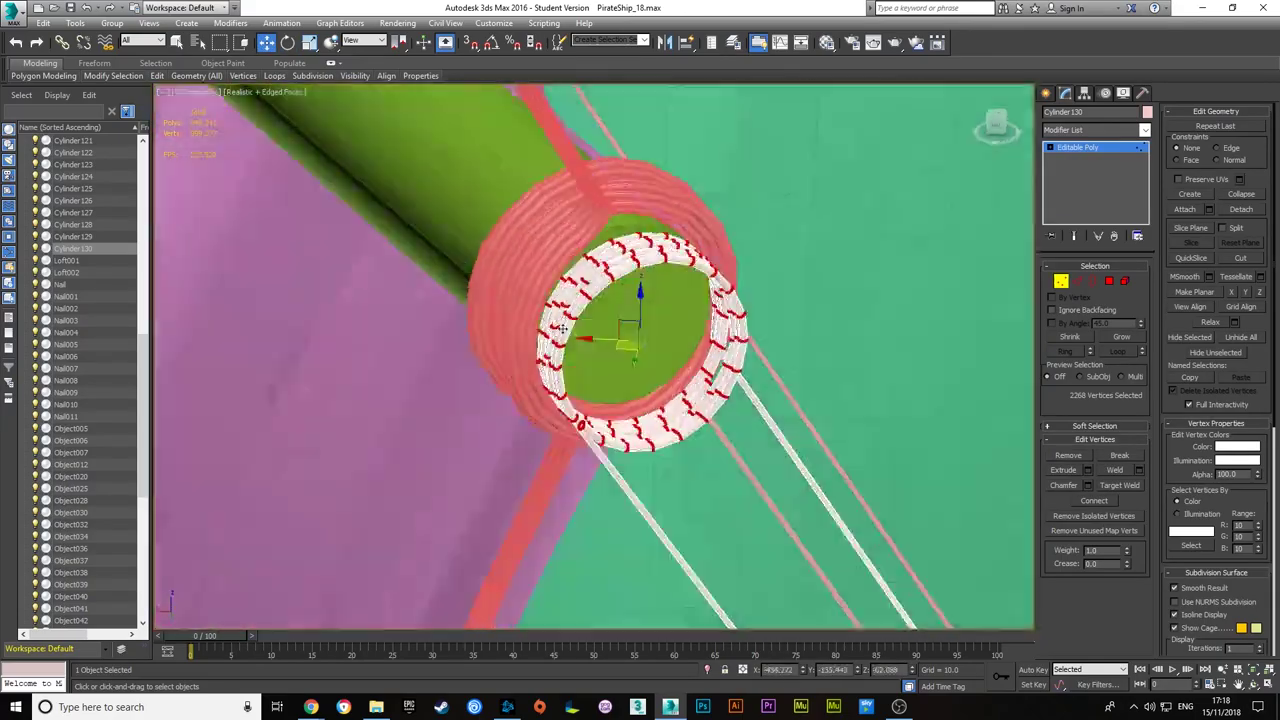
{"action": "key", "text": "shift+z"}
{"action": "key", "text": "shift+z"}
{"action": "key", "text": "shift+z"}
{"action": "key", "text": "e"}
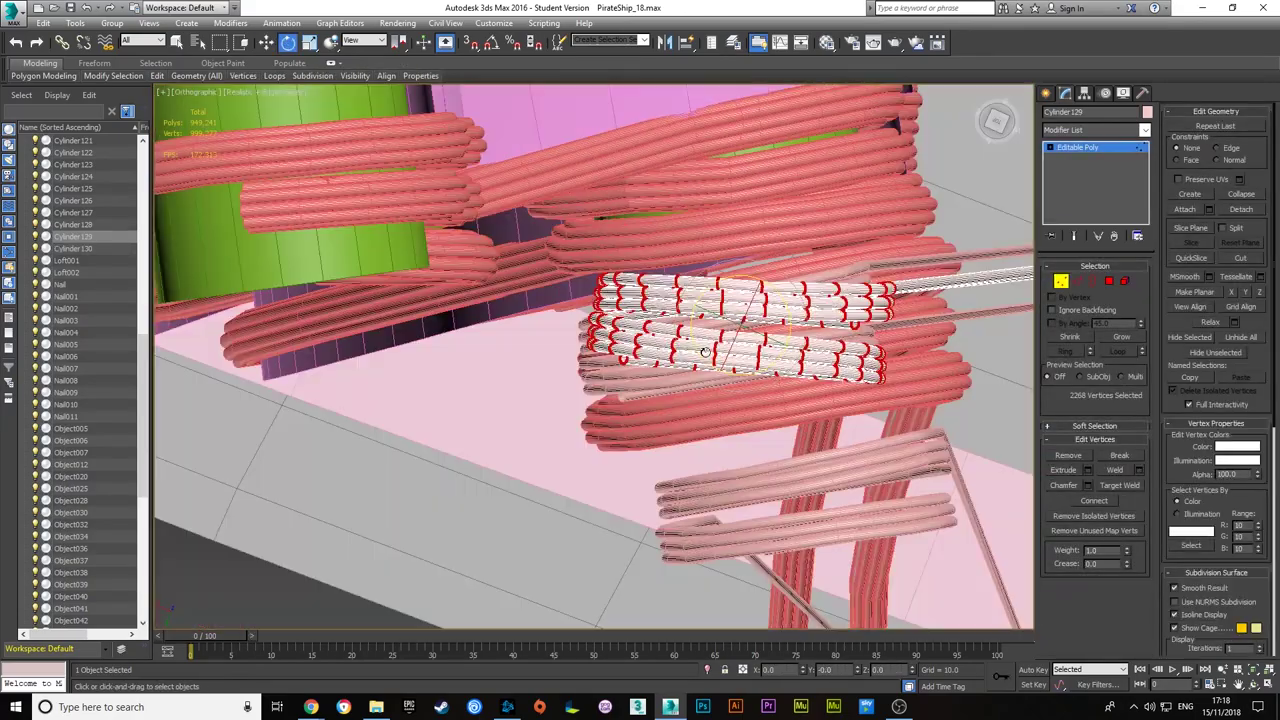
{"action": "key", "text": "shift+z"}
- Ring Cylinder127 and Cylinder128 around the yard end, then select Cylinder088 at Polygon level
{"action": "key", "text": "shift+z"}
{"action": "key", "text": "shift+z"}
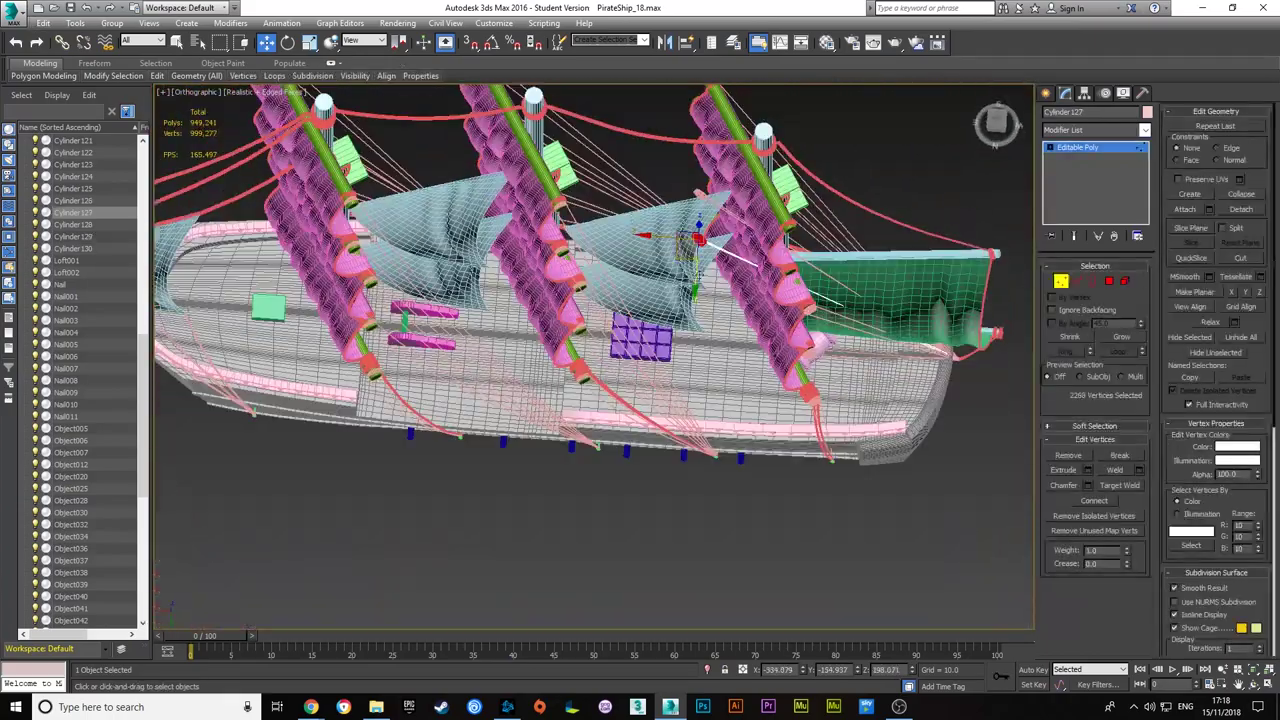
{"action": "key", "text": "shift+z"}
{"action": "key", "text": "e"}
{"action": "key", "text": "w"}
{"action": "key", "text": "shift+z"}
{"action": "key", "text": "shift+z"}
{"action": "key", "text": "shift+z"}
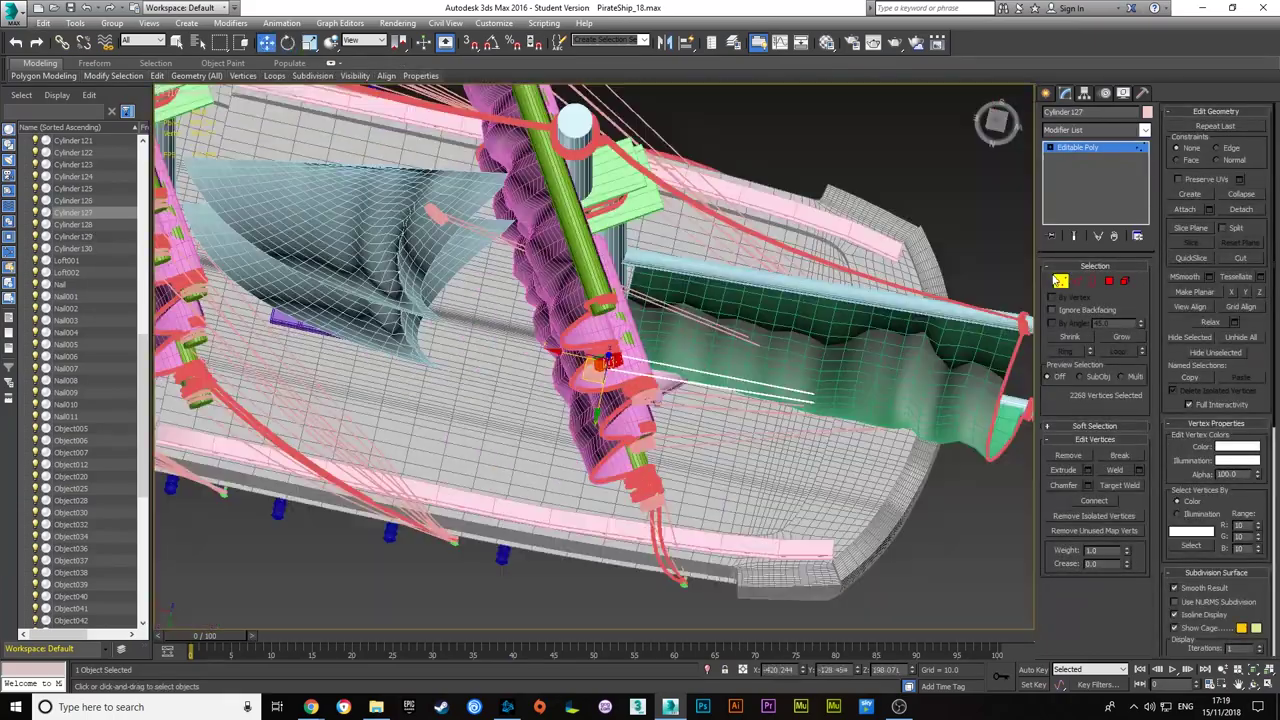
{"action": "key", "text": "shift+z"}
{"action": "key", "text": "shift+z"}
{"action": "key", "text": "e"}
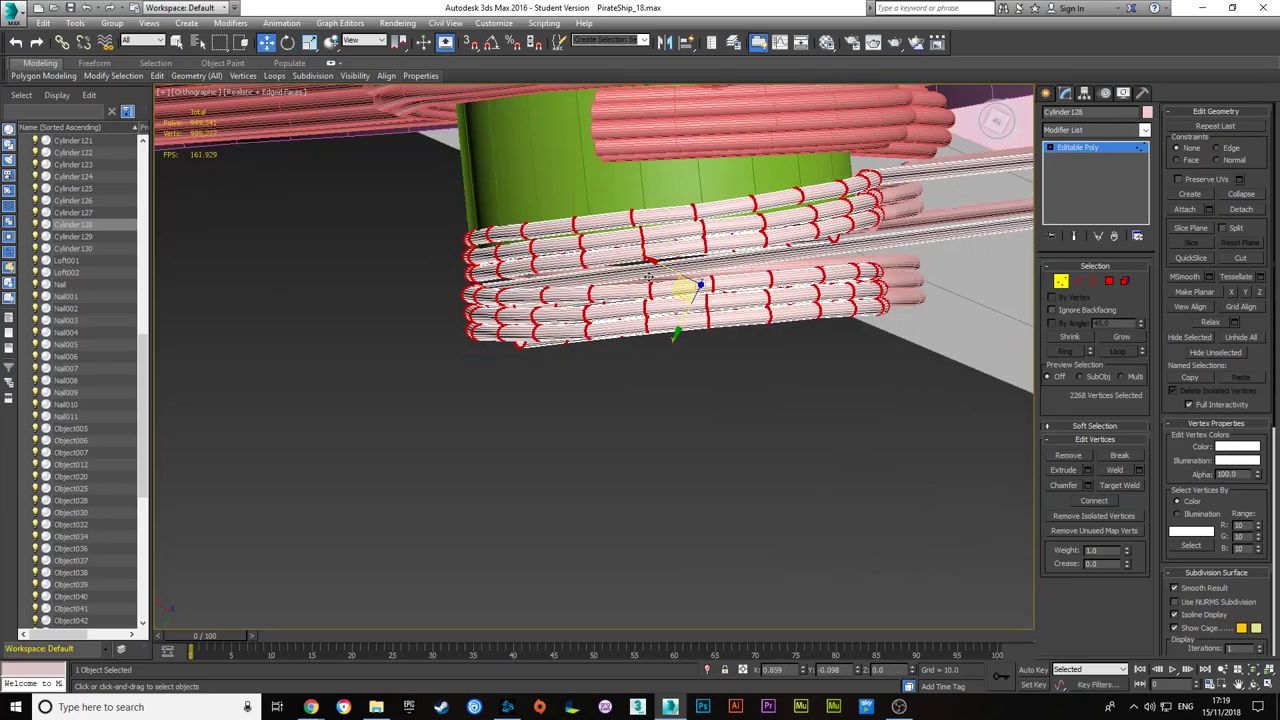
{"action": "key", "text": "shift+z"}
{"action": "key", "text": "shift+z"}
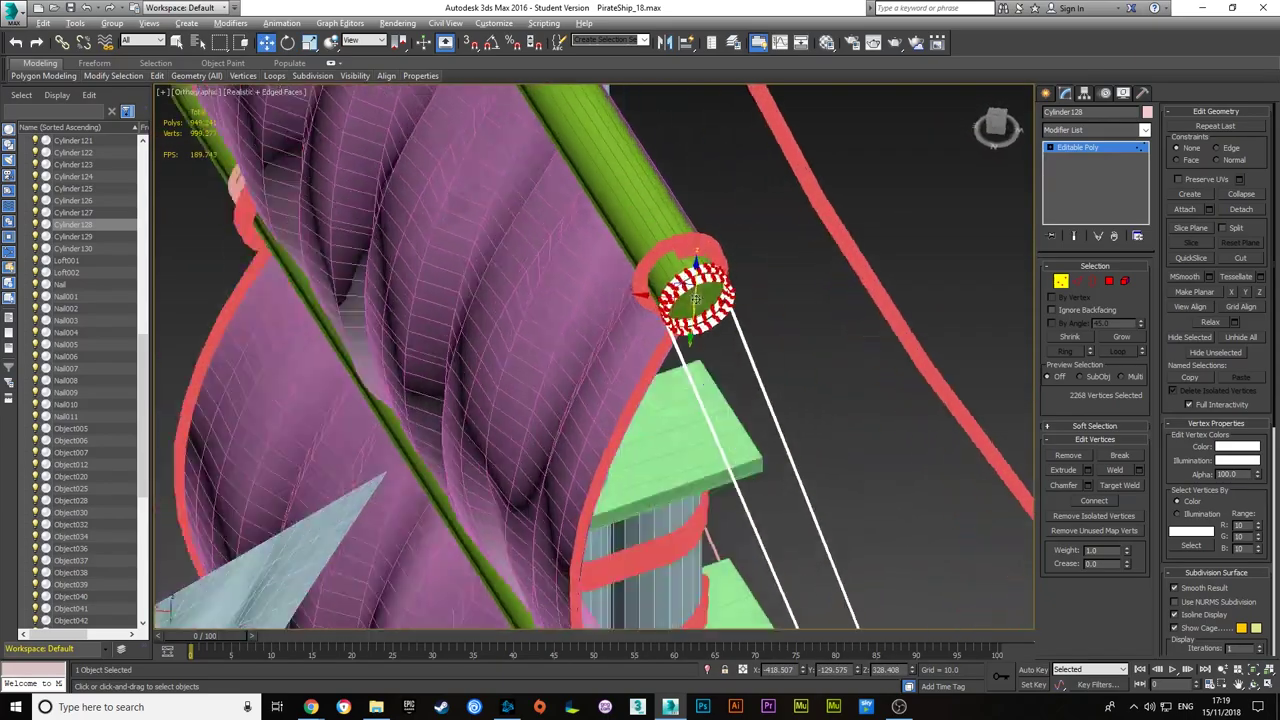
{"action": "key", "text": "ctrl+z"}
{"action": "key", "text": "shift+z"}
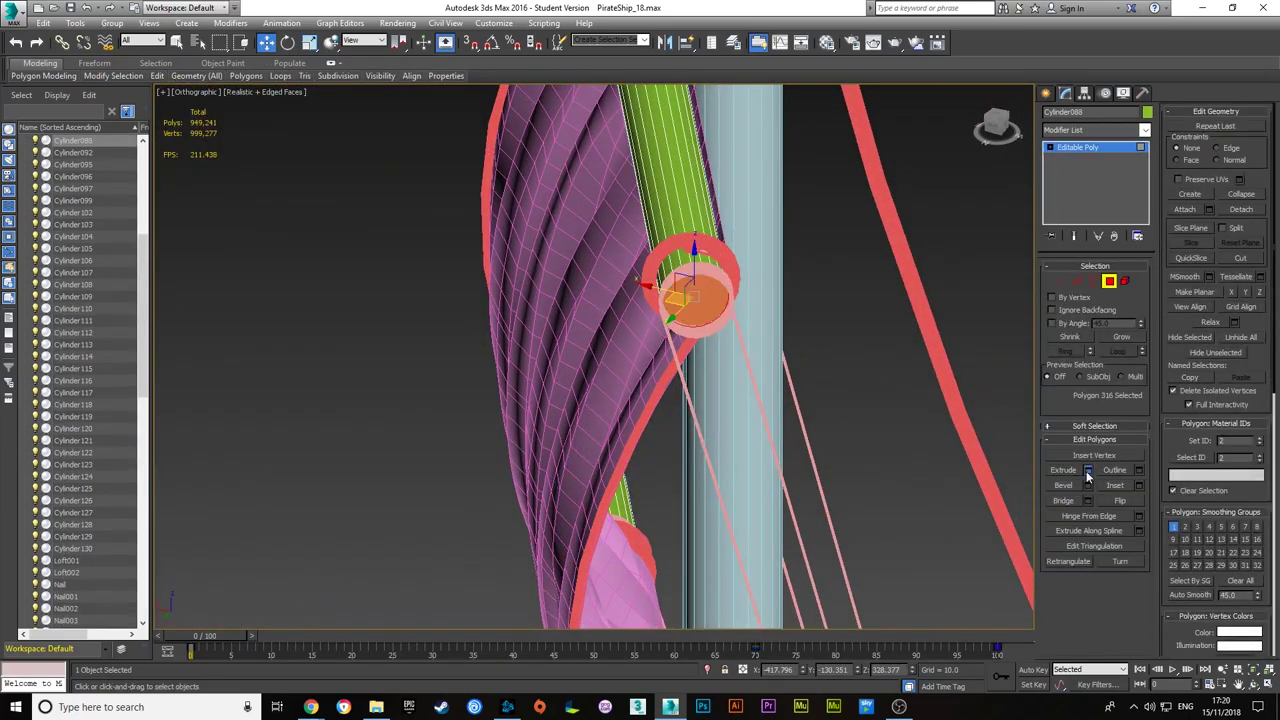
- Extrude Cylinder088's end faces by 0.256 and select the 84 edges of the yard-end loops
{"action": "key", "text": "shift+z"}
{"action": "key", "text": "shift+z"}
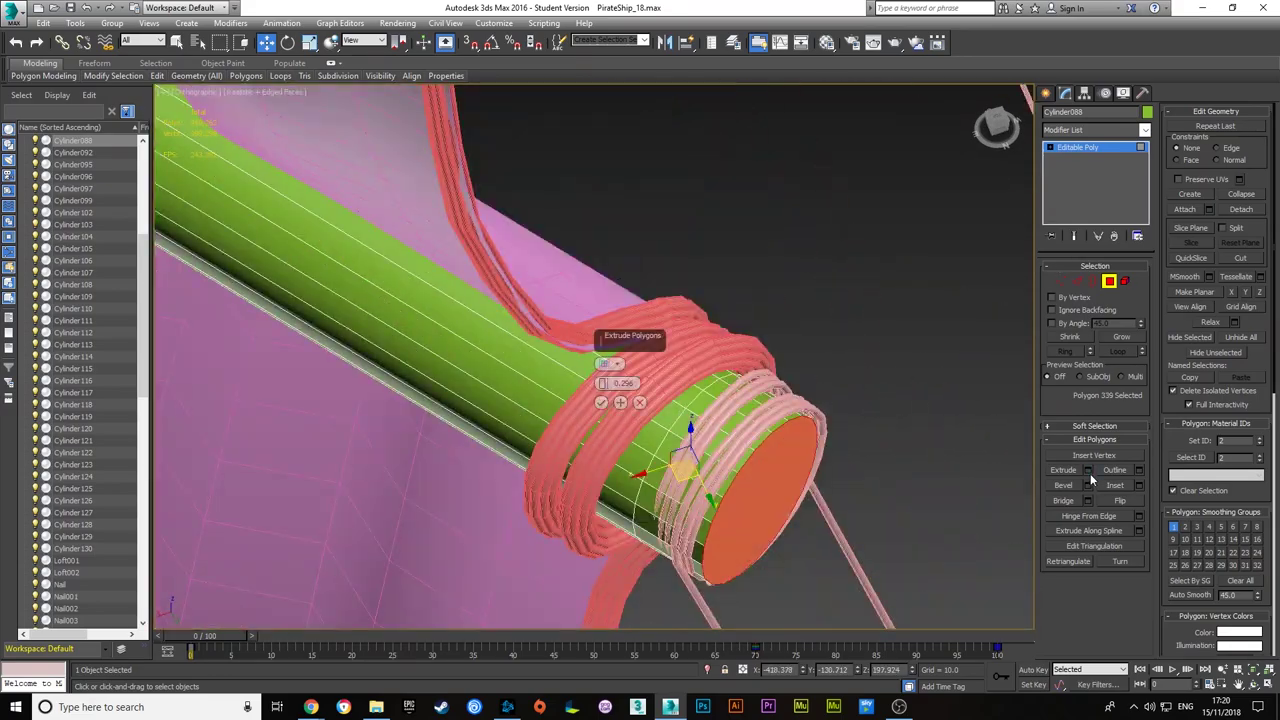
{"action": "key", "text": "shift+z"}
{"action": "key", "text": "shift+z"}
{"action": "key", "text": "shift+z"}
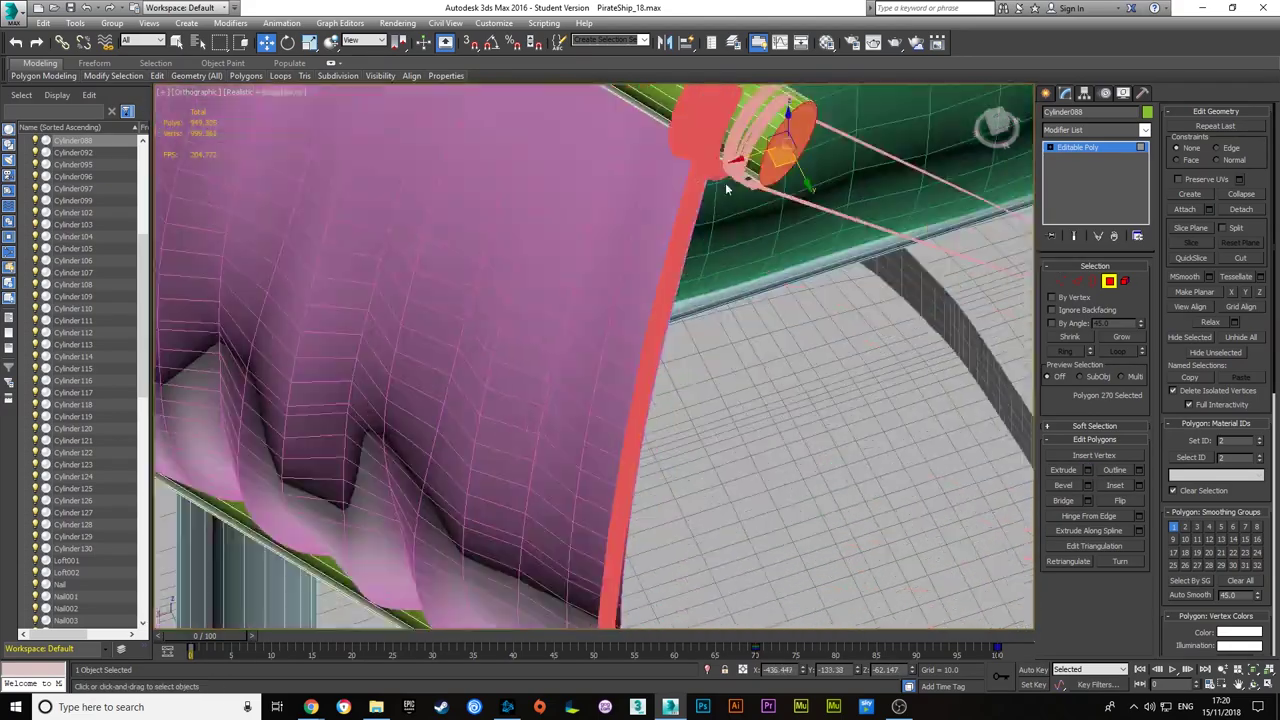
{"action": "key", "text": "shift+z"}
{"action": "key", "text": "shift+z"}
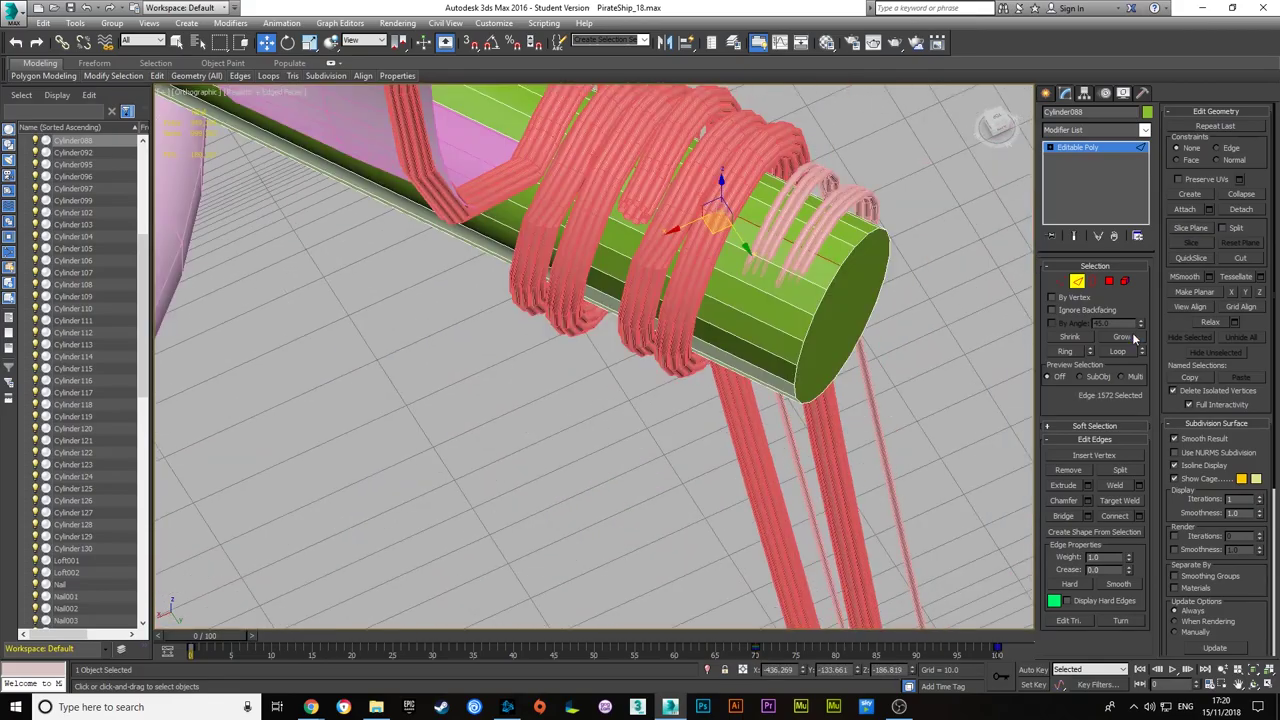
{"action": "key", "text": "shift+z"}
{"action": "key", "text": "shift+z"}
{"action": "key", "text": "shift+z"}
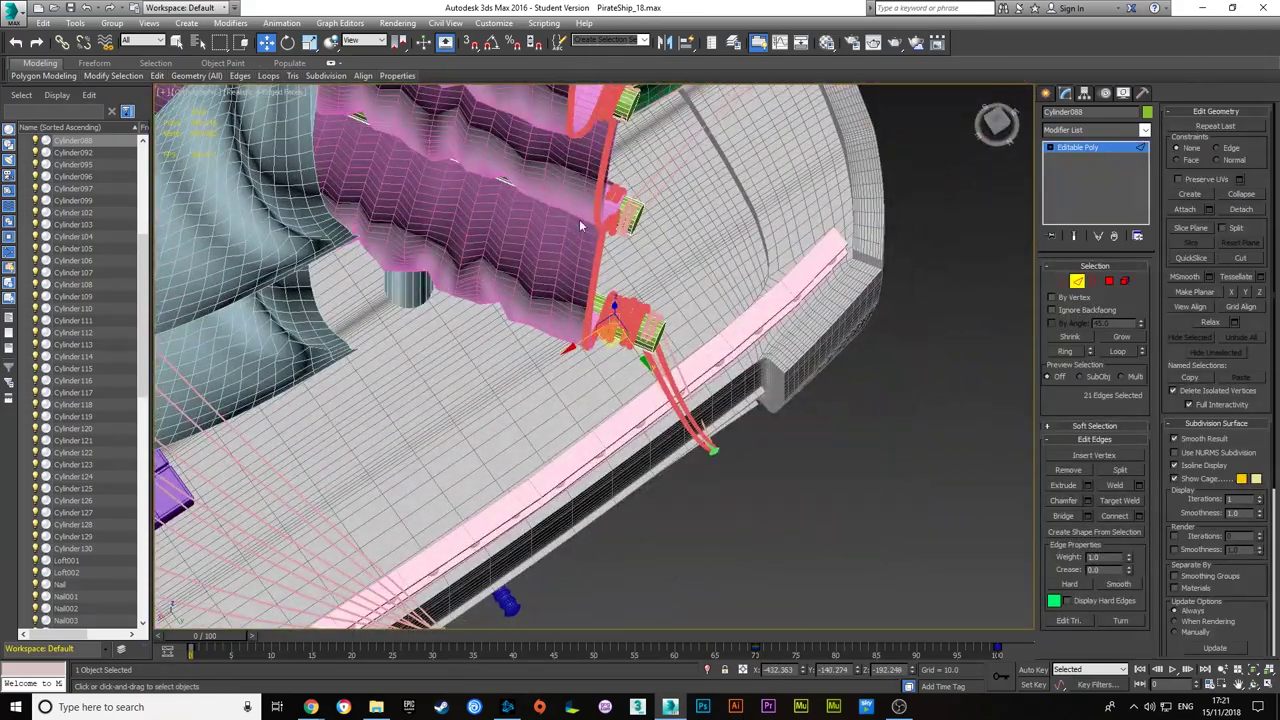
{"action": "key", "text": "shift+z"}
{"action": "key", "text": "shift+z"}
{"action": "key", "text": "shift+z"}
{"action": "key", "text": "shift+z"}
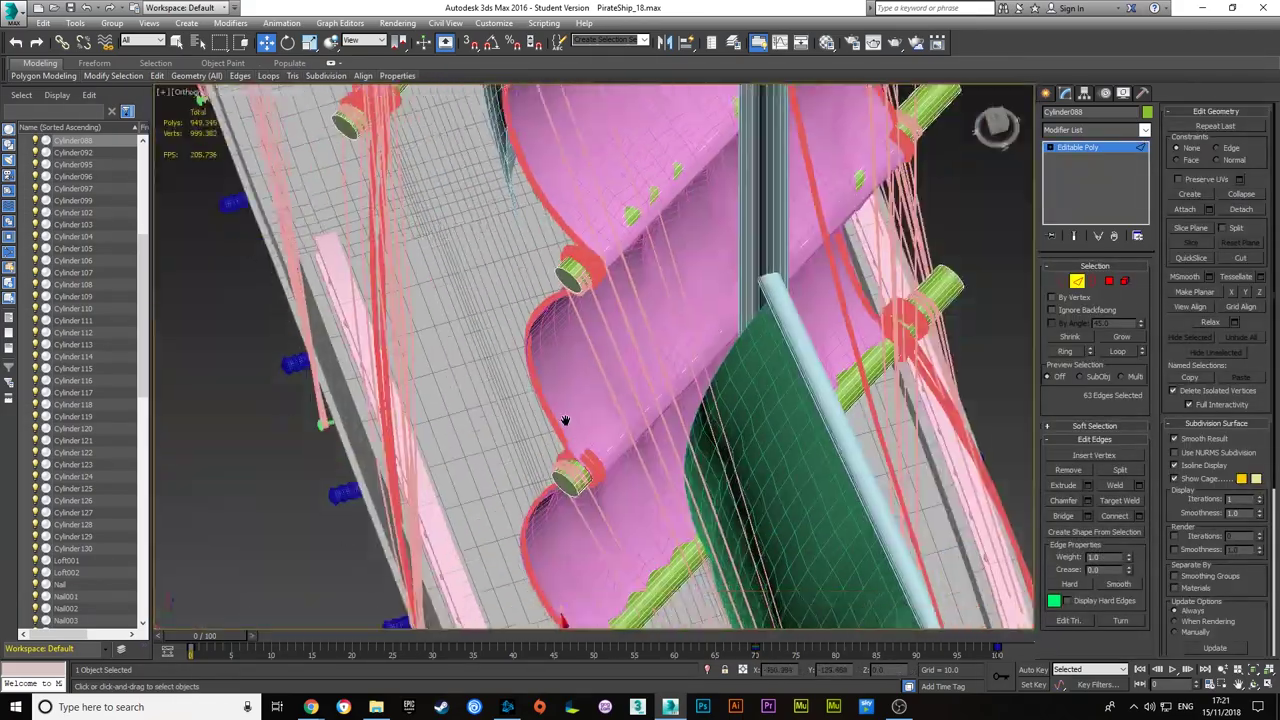
{"action": "key", "text": "shift+z"}
{"action": "key", "text": "shift+z"}
{"action": "key", "text": "shift+z"}
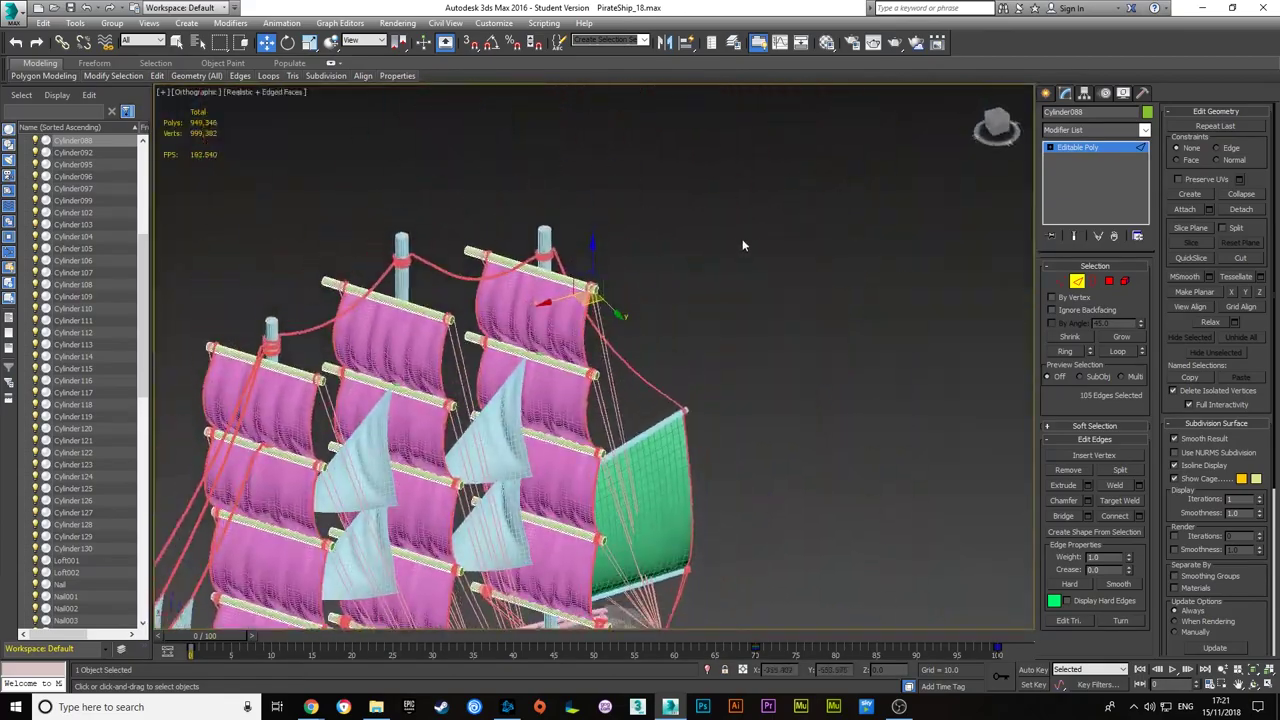
{"action": "key", "text": "shift+z"}
{"action": "key", "text": "shift+z"}
{"action": "key", "text": "shift+z"}
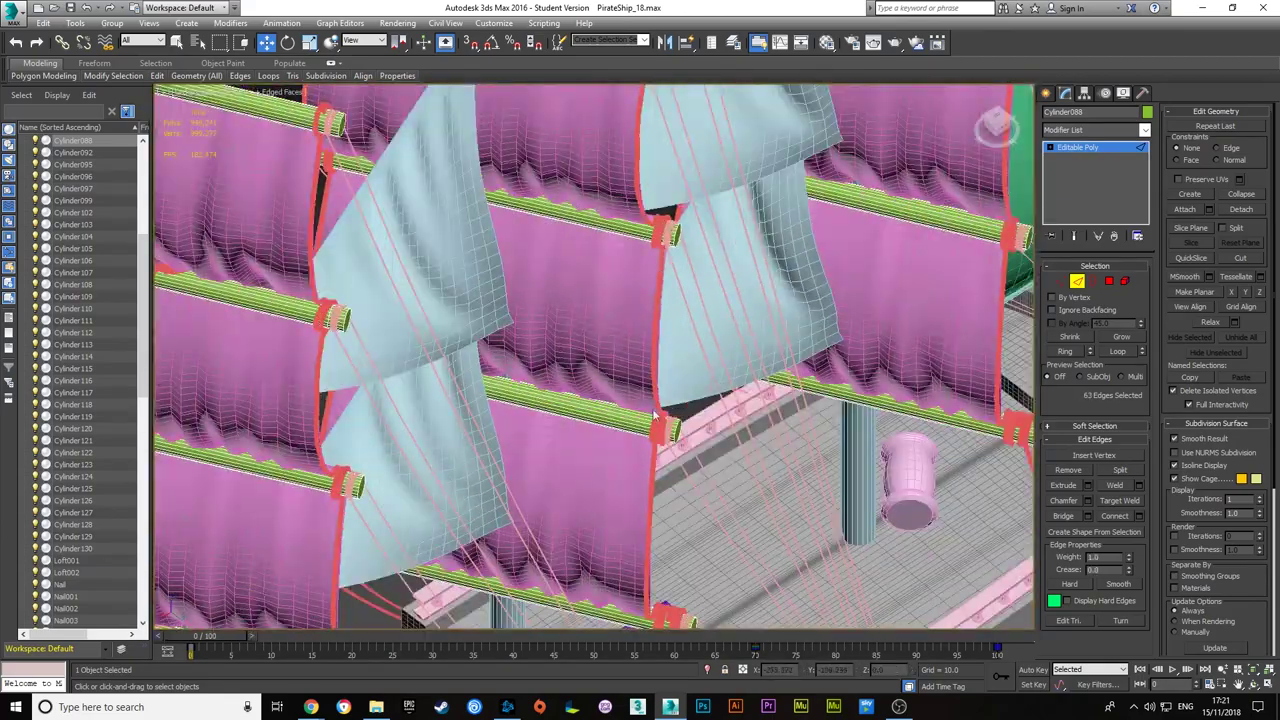
{"action": "key", "text": "shift+z"}
{"action": "key", "text": "shift+z"}
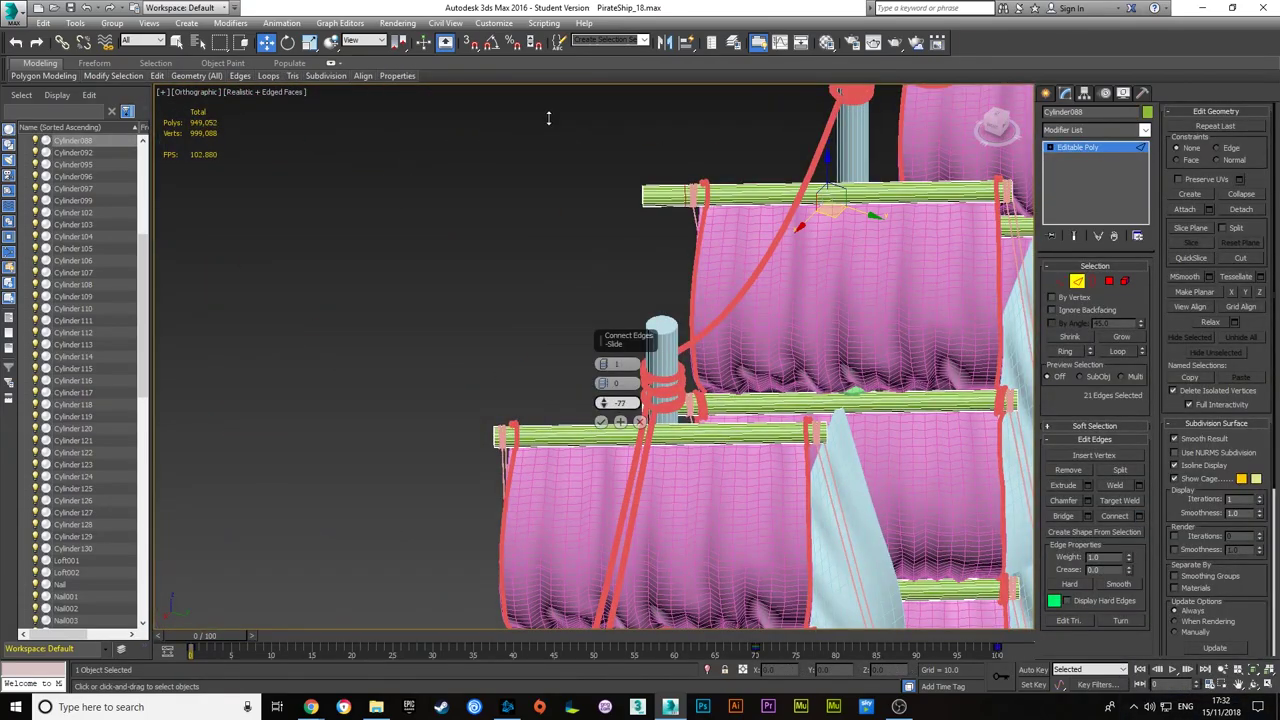
- Orbit the view to inspect the rigging running from the sails down to the hull
{"action": "middle_click_drag", "start_coordinate": [686, 260], "coordinate": [686, 228], "text": "alt"}
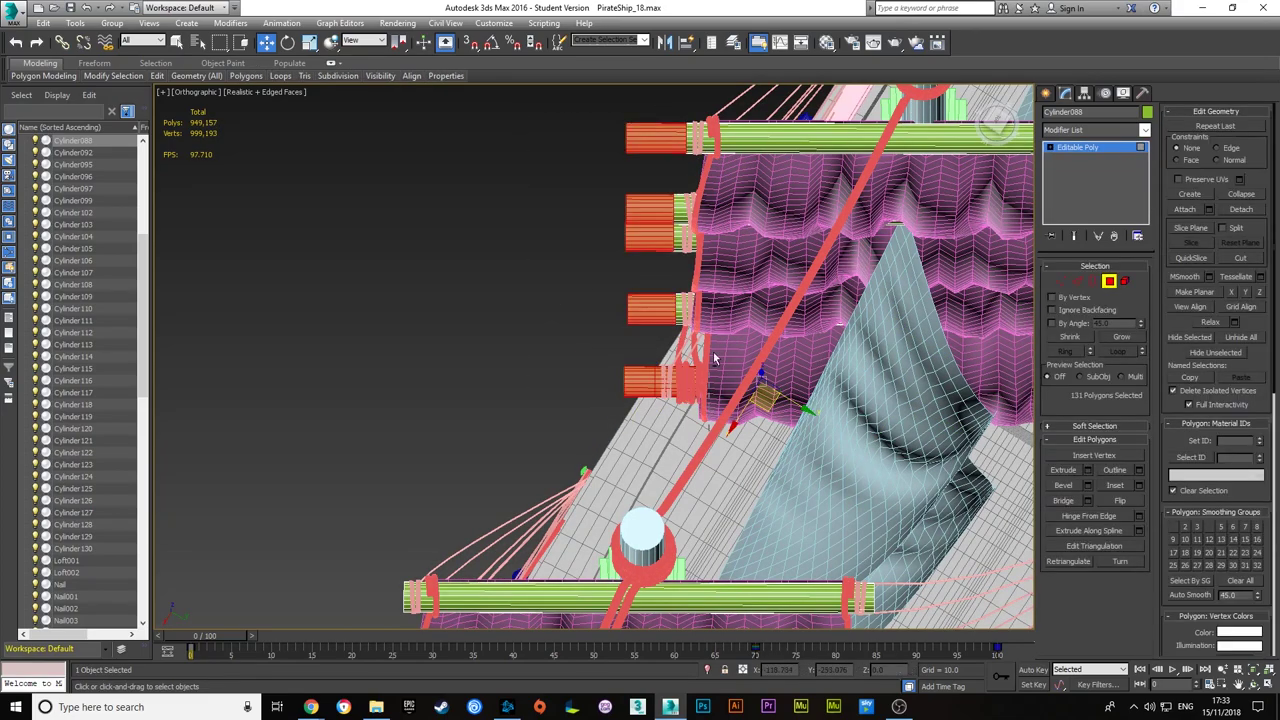
{"action": "middle_click_drag", "start_coordinate": [530, 255], "coordinate": [645, 455], "text": "alt"}
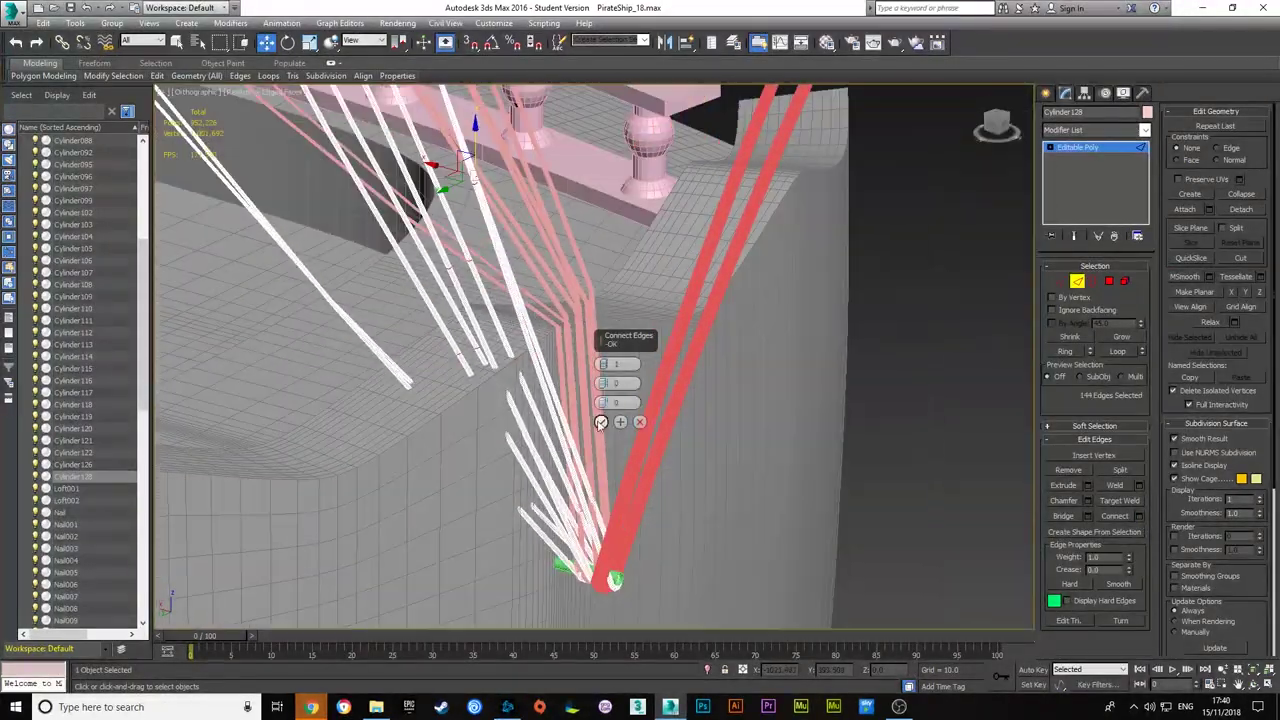
- Confirm Connect Edges to add edge loops to rope Cylinder129
{"action": "left_click", "coordinate": [600, 422]}
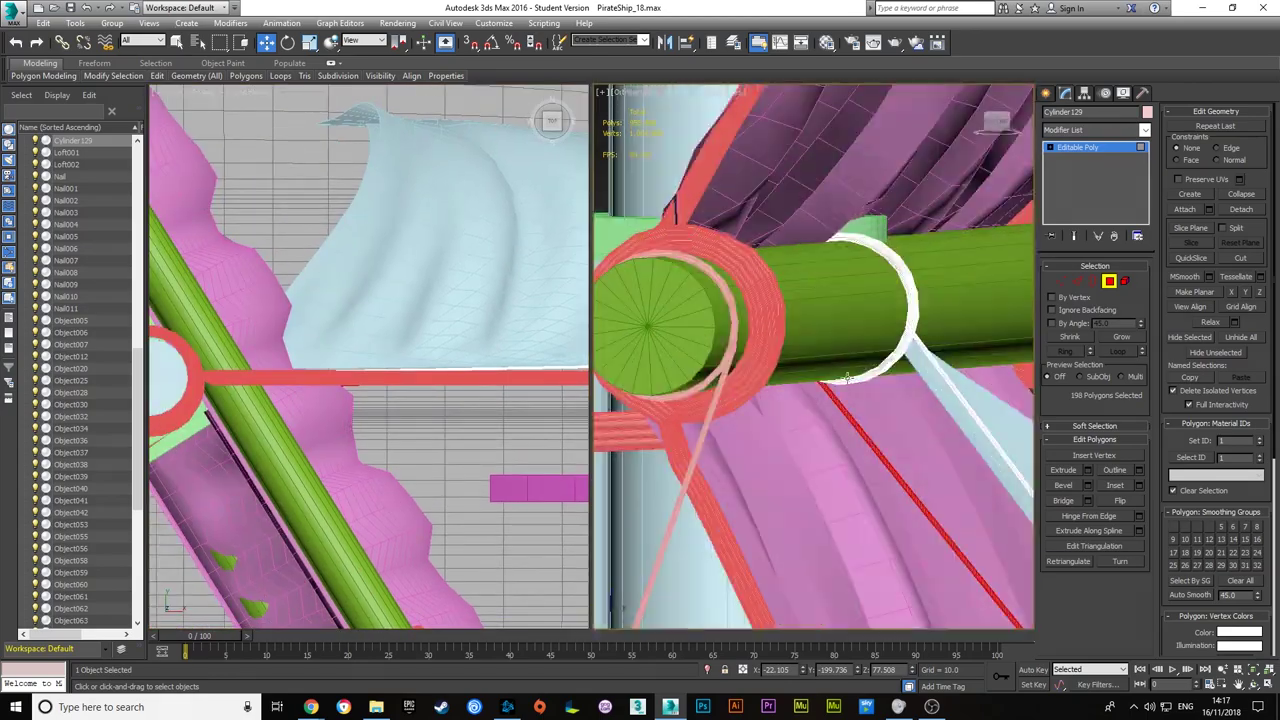
- Rotate the rope ring's vertices on Cylinder129 in an enlarged right viewport
{"action": "mouse_move", "coordinate": [748, 357]}
{"action": "middle_mouse_down", "text": "alt"}
{"action": "mouse_move", "coordinate": [791, 379]}
{"action": "mouse_move", "coordinate": [707, 289]}
{"action": "middle_mouse_up", "text": "alt"}
{"action": "left_click", "coordinate": [1061, 281]}
{"action": "key", "text": "e"}
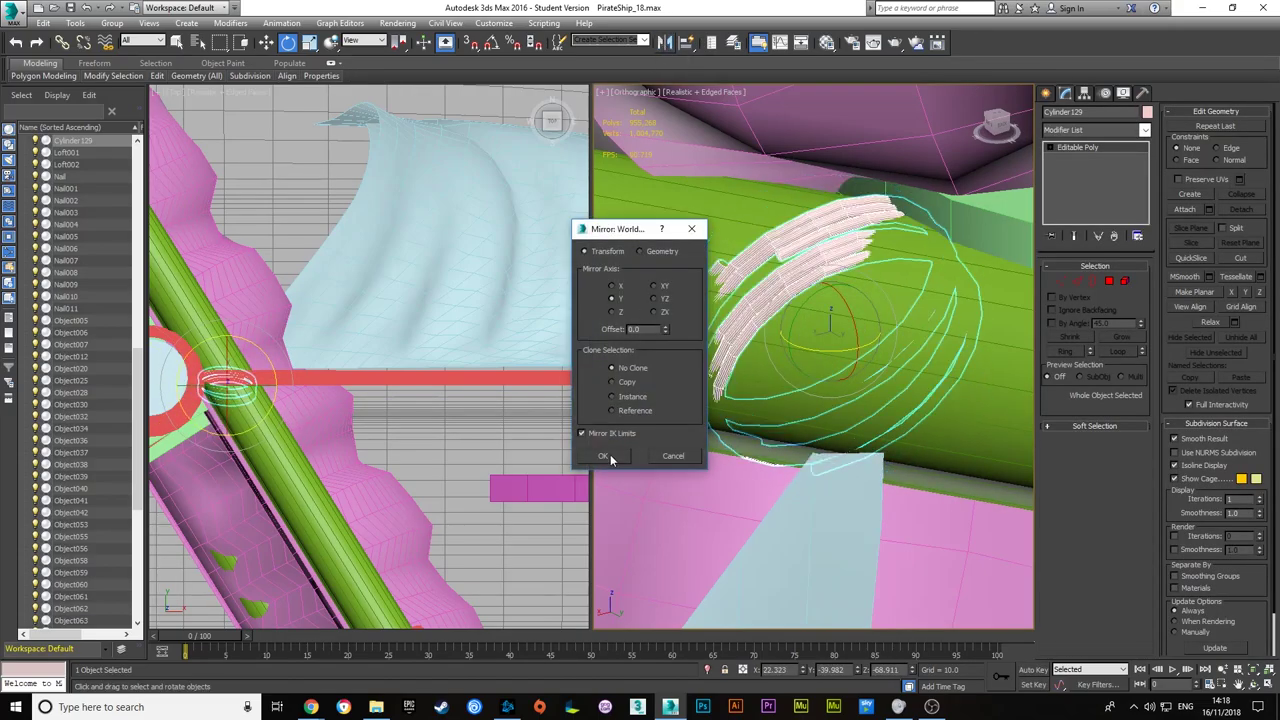
{"action": "mouse_move", "coordinate": [820, 281]}
{"action": "middle_mouse_down", "text": "alt"}
{"action": "mouse_move", "coordinate": [836, 355]}
{"action": "mouse_move", "coordinate": [623, 283]}
{"action": "mouse_move", "coordinate": [826, 331]}
{"action": "mouse_move", "coordinate": [648, 350]}
{"action": "mouse_move", "coordinate": [500, 400]}
{"action": "mouse_move", "coordinate": [343, 409]}
{"action": "middle_mouse_up", "text": "alt"}
{"action": "key", "text": "alt+w"}
{"action": "scroll", "coordinate": [840, 318], "scroll_direction": "up", "scroll_amount": 3}
{"action": "key", "text": "e"}
{"action": "key", "text": "w"}
- Select the coil's edges and vertices, framing them in both viewports
{"action": "key", "text": "2"}
{"action": "key", "text": "alt+w"}
{"action": "key", "text": "f"}
{"action": "key", "text": "z"}
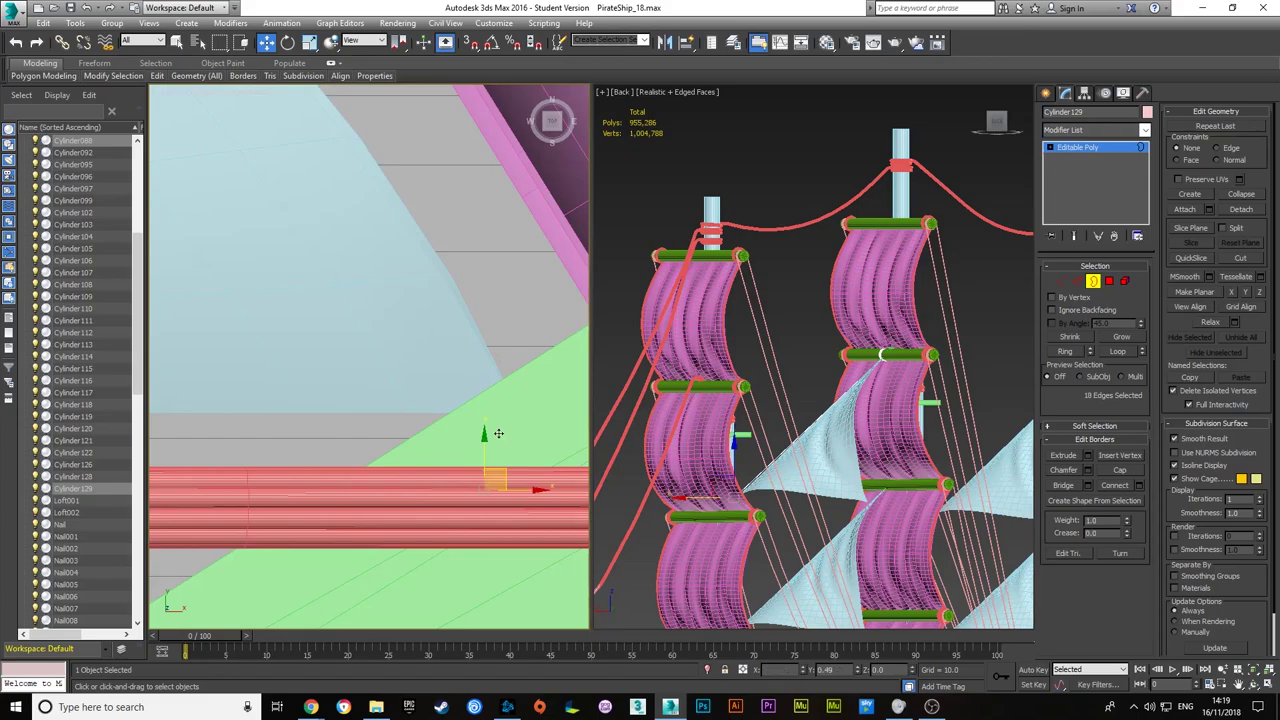
{"action": "scroll", "coordinate": [760, 422], "scroll_direction": "up", "scroll_amount": 5}
{"action": "mouse_move", "coordinate": [760, 422]}
{"action": "middle_mouse_down", "text": "alt"}
{"action": "mouse_move", "coordinate": [714, 514]}
{"action": "mouse_move", "coordinate": [742, 400]}
{"action": "middle_mouse_up", "text": "alt"}
{"action": "key", "text": "e"}
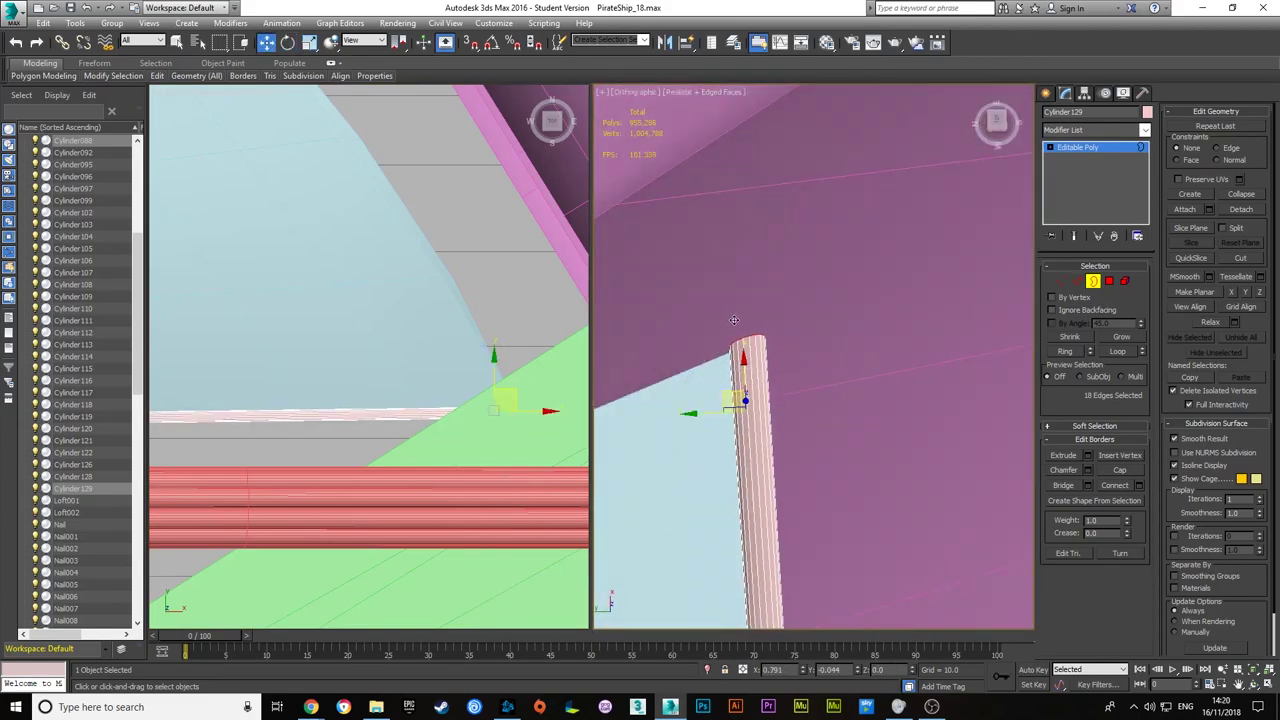
{"action": "key", "text": "k"}
{"action": "key", "text": "1"}
{"action": "key", "text": "z"}
{"action": "scroll", "coordinate": [781, 465], "scroll_direction": "up", "scroll_amount": 5}
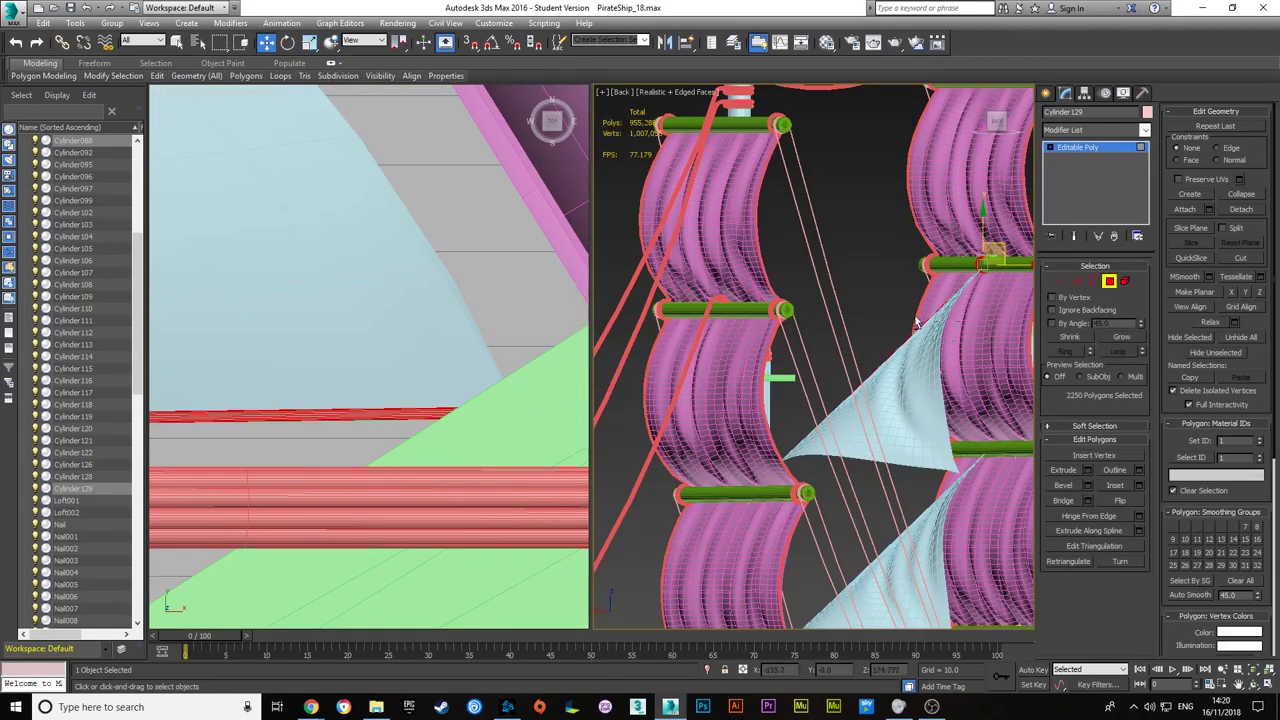
- Detach the coil as clone Object072, adjust its pivot, and rotate it 32.5°
{"action": "left_click", "coordinate": [695, 367]}
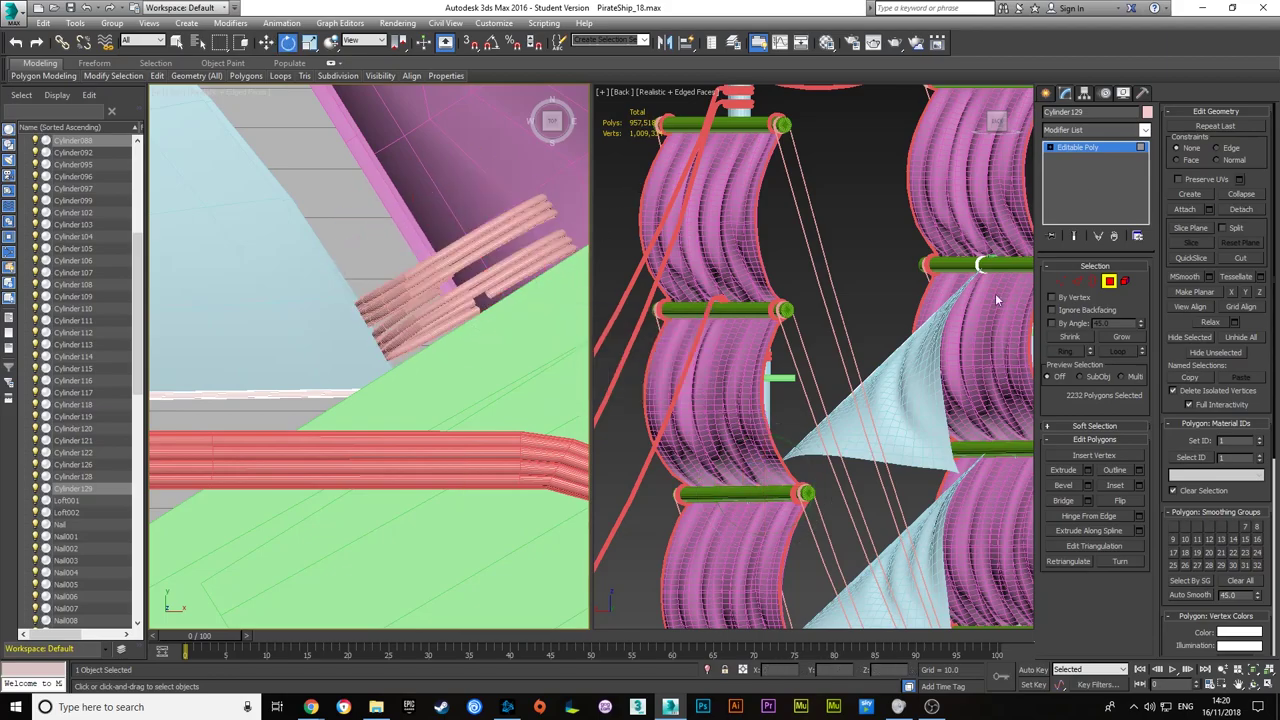
{"action": "left_click", "coordinate": [1084, 92]}
{"action": "left_click_drag", "start_coordinate": [460, 240], "coordinate": [438, 254]}
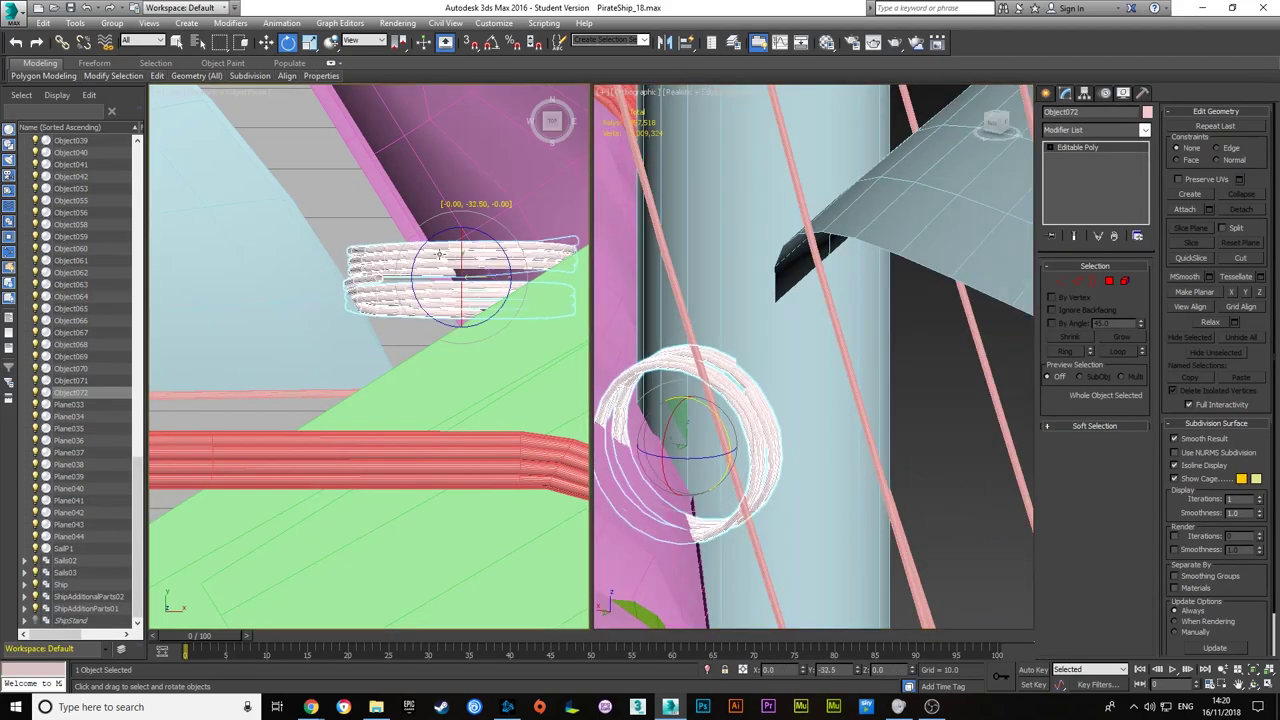
- Mirror the copied coil and slide it along the green yard
{"action": "left_click", "coordinate": [665, 42]}
{"action": "left_click", "coordinate": [471, 449]}
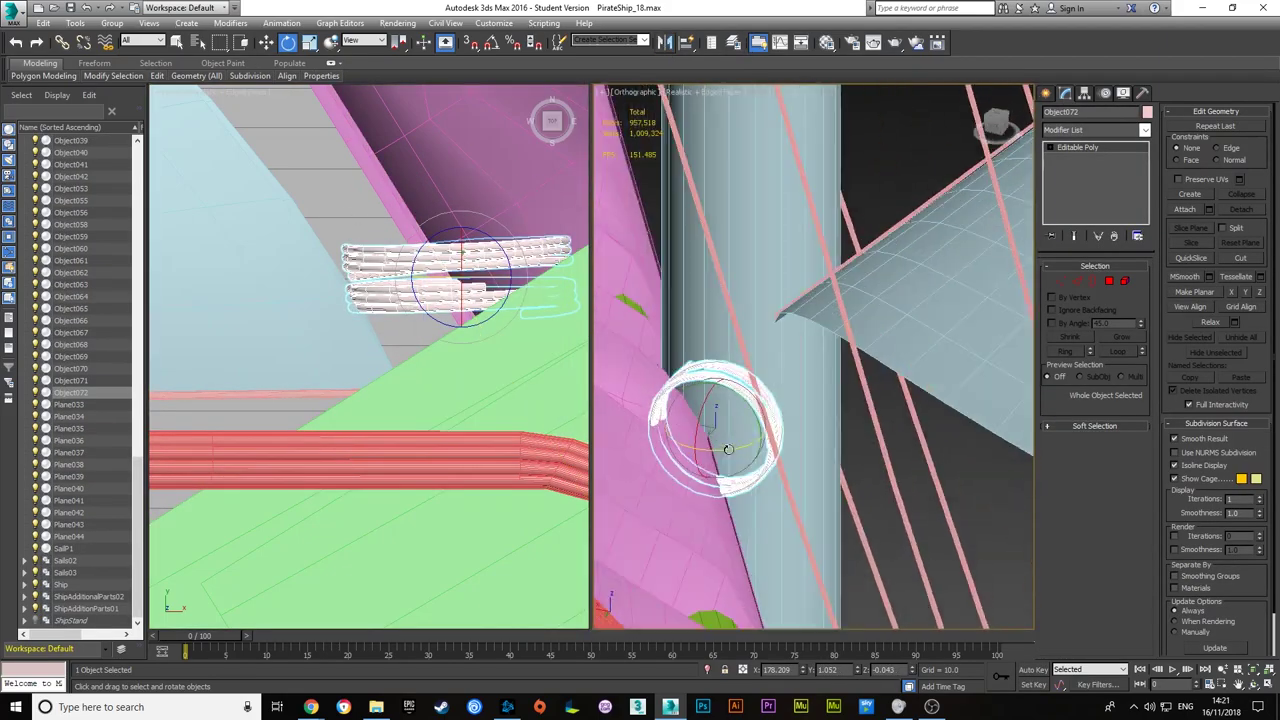
{"action": "mouse_move", "coordinate": [715, 400]}
{"action": "middle_mouse_down", "text": "alt"}
{"action": "mouse_move", "coordinate": [728, 465]}
{"action": "mouse_move", "coordinate": [711, 466]}
{"action": "middle_mouse_up", "text": "alt"}
{"action": "left_click_drag", "start_coordinate": [711, 466], "coordinate": [757, 306]}
{"action": "key", "text": "w"}
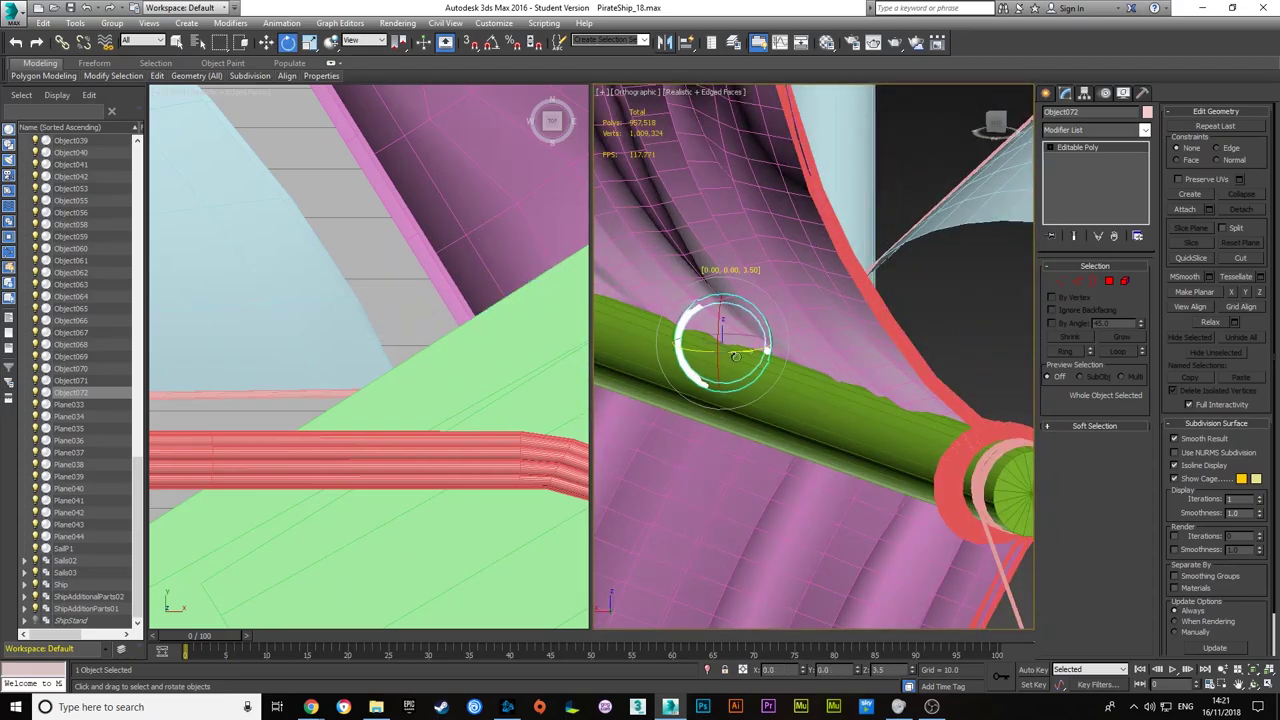
{"action": "mouse_move", "coordinate": [729, 343]}
{"action": "middle_mouse_down", "text": "alt"}
{"action": "mouse_move", "coordinate": [720, 371]}
{"action": "mouse_move", "coordinate": [1037, 303]}
{"action": "middle_mouse_up", "text": "alt"}
- Rotate the coil's border vertices into a rope strand angled toward the sail
{"action": "key", "text": "3"}
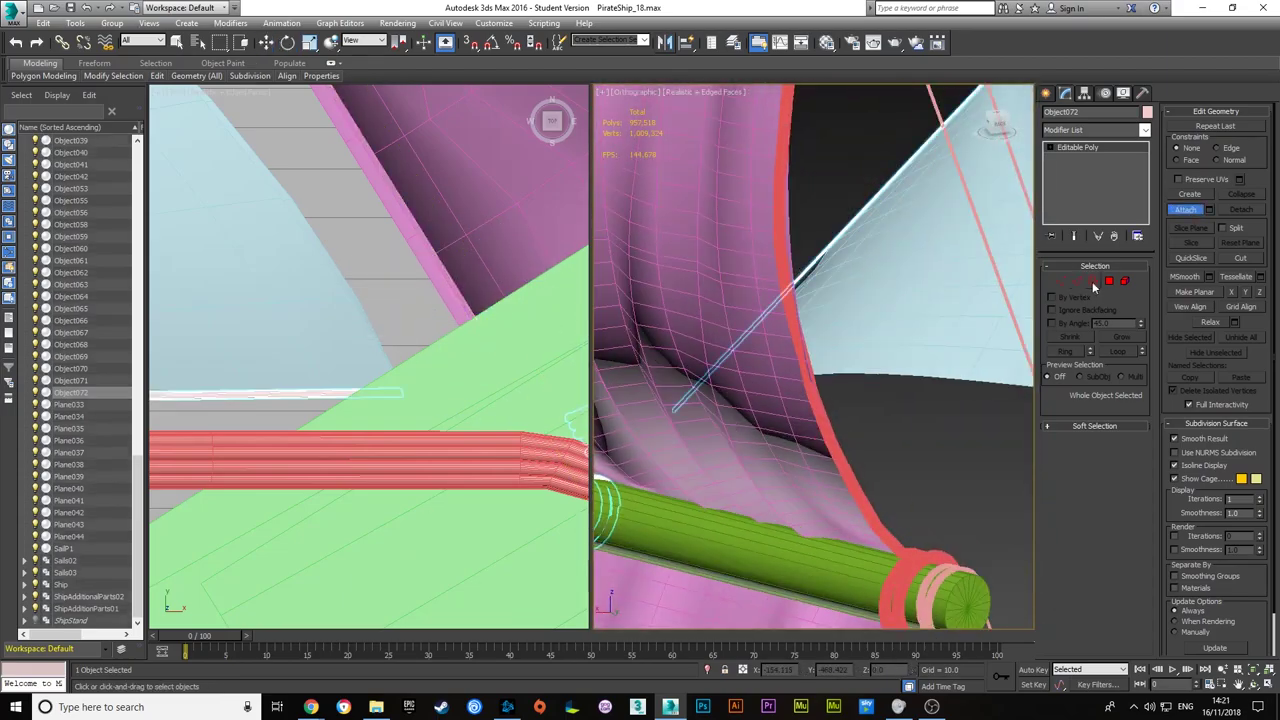
{"action": "key", "text": "1"}
{"action": "key", "text": "e"}
{"action": "key", "text": "z"}
{"action": "mouse_move", "coordinate": [800, 380]}
{"action": "middle_mouse_down", "text": "alt"}
{"action": "mouse_move", "coordinate": [818, 362]}
{"action": "mouse_move", "coordinate": [731, 286]}
{"action": "mouse_move", "coordinate": [771, 263]}
{"action": "middle_mouse_up", "text": "alt"}
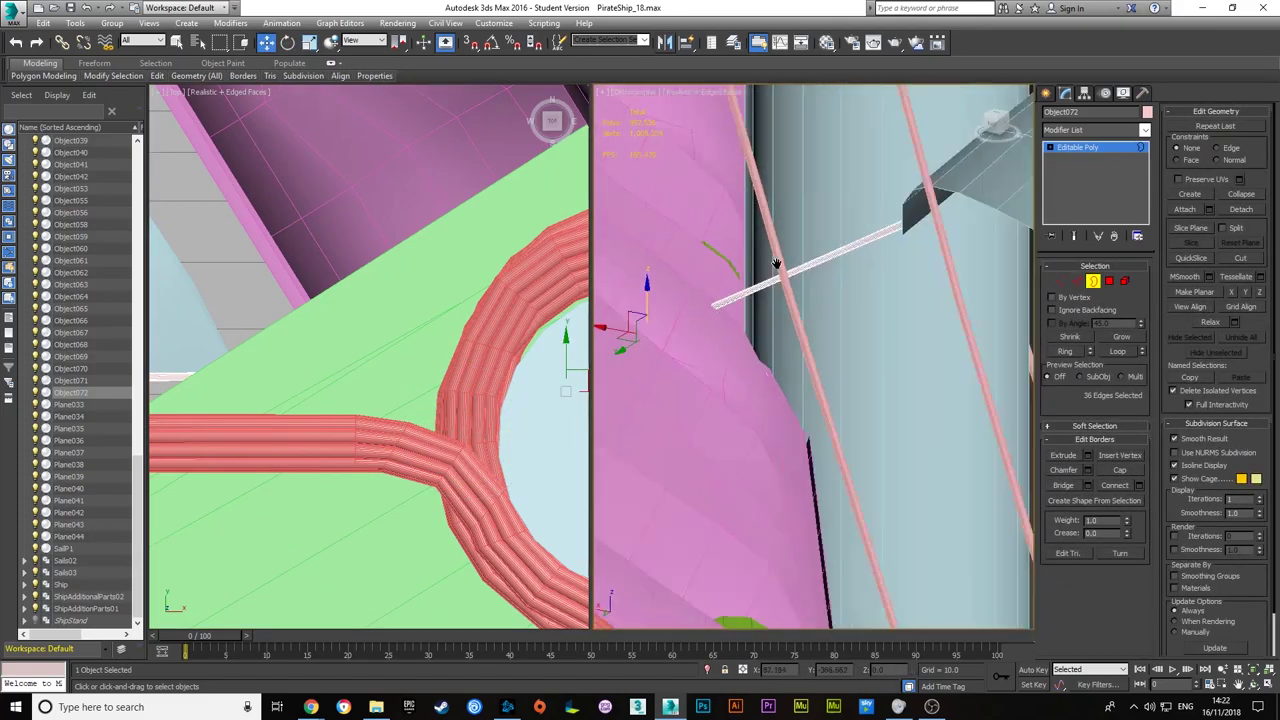
{"action": "key", "text": "1"}
{"action": "key", "text": "w"}
- Connect Edges along the new rope strand, narrowing the selection to 18 edges
{"action": "key", "text": "2"}
{"action": "key", "text": "z"}
{"action": "left_click", "coordinate": [1138, 516]}
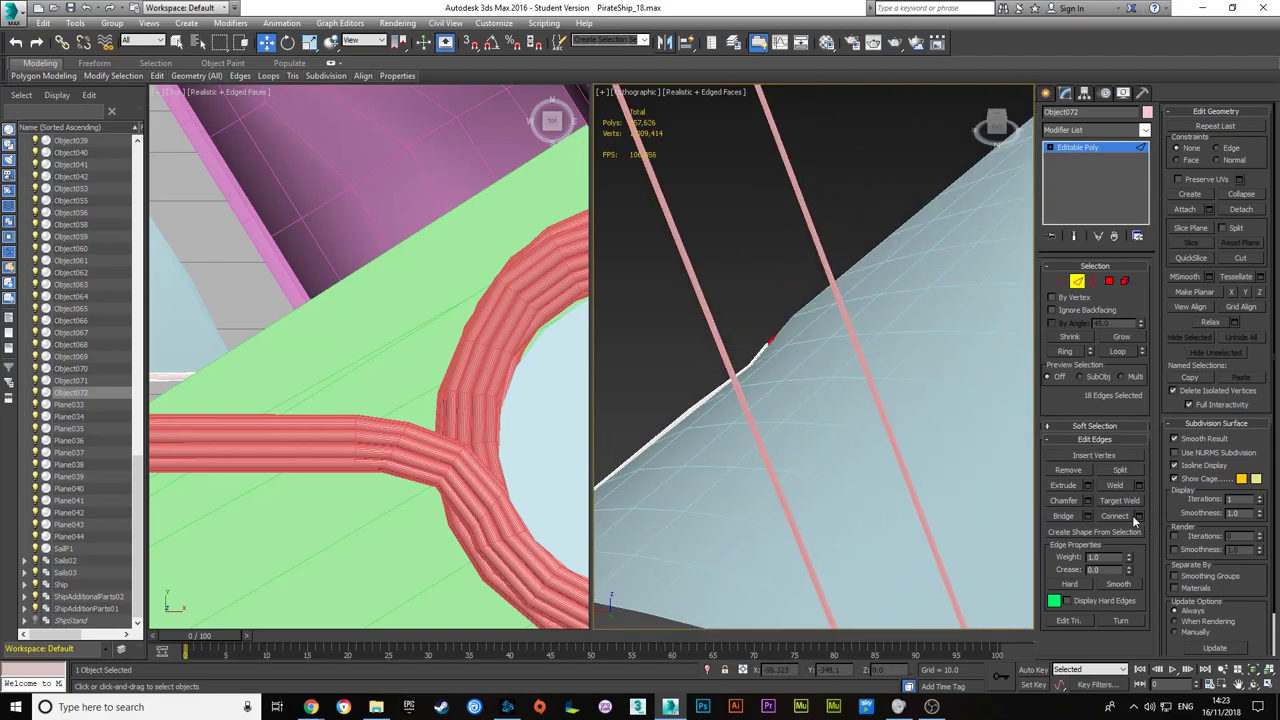
{"action": "key", "text": "ctrl+z"}
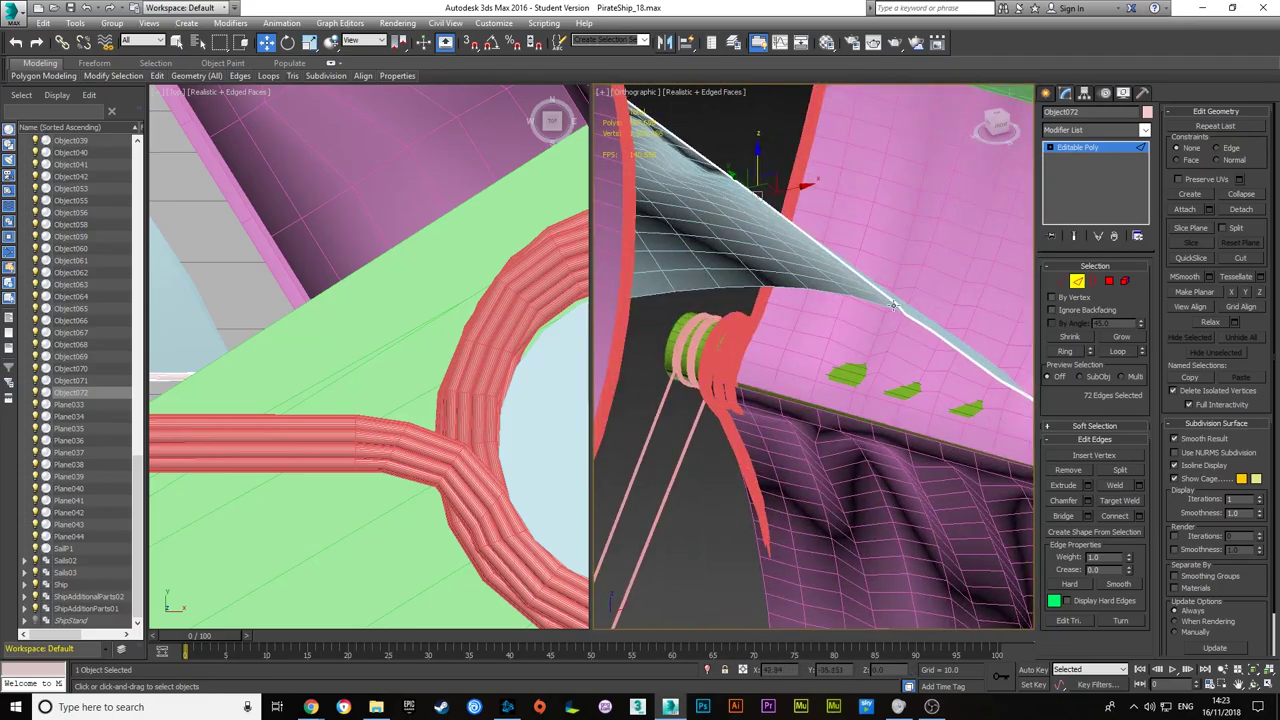
{"action": "key", "text": "shift+z"}
{"action": "key", "text": "shift+z"}
{"action": "key", "text": "shift+z"}
{"action": "left_click", "coordinate": [820, 421]}
{"action": "key", "text": "shift+z"}
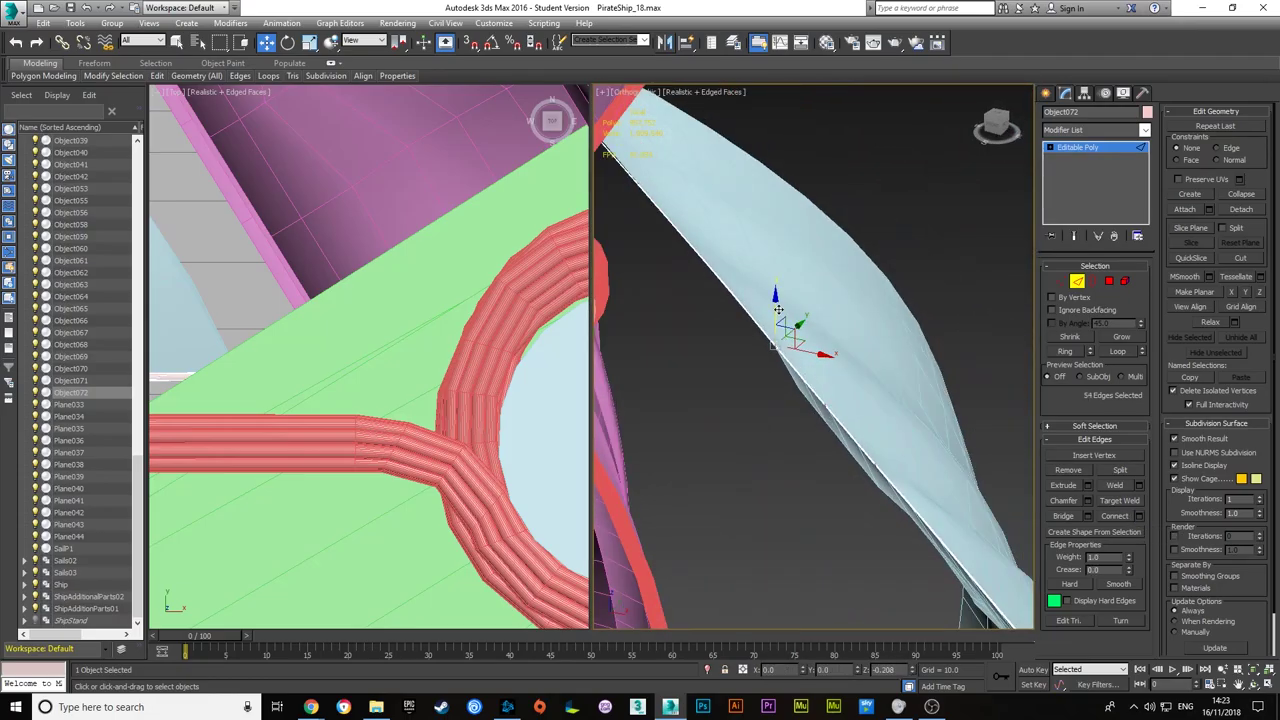
{"action": "key", "text": "shift+z"}
{"action": "key", "text": "shift+z"}
{"action": "key", "text": "shift+z"}
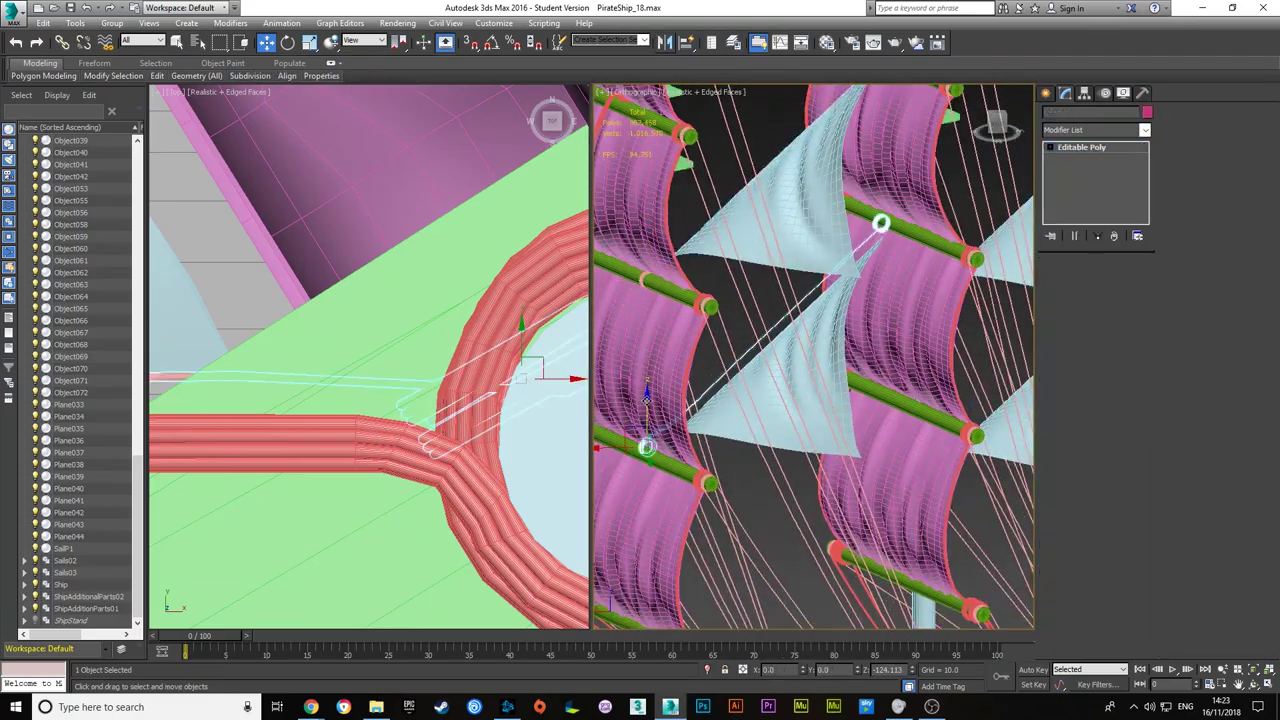
- Select the rope ring's vertices and rotate them around the green spar
{"action": "key", "text": "1"}
{"action": "key", "text": "shift+z"}
{"action": "key", "text": "shift+z"}
{"action": "key", "text": "shift+z"}
{"action": "key", "text": "shift+z"}
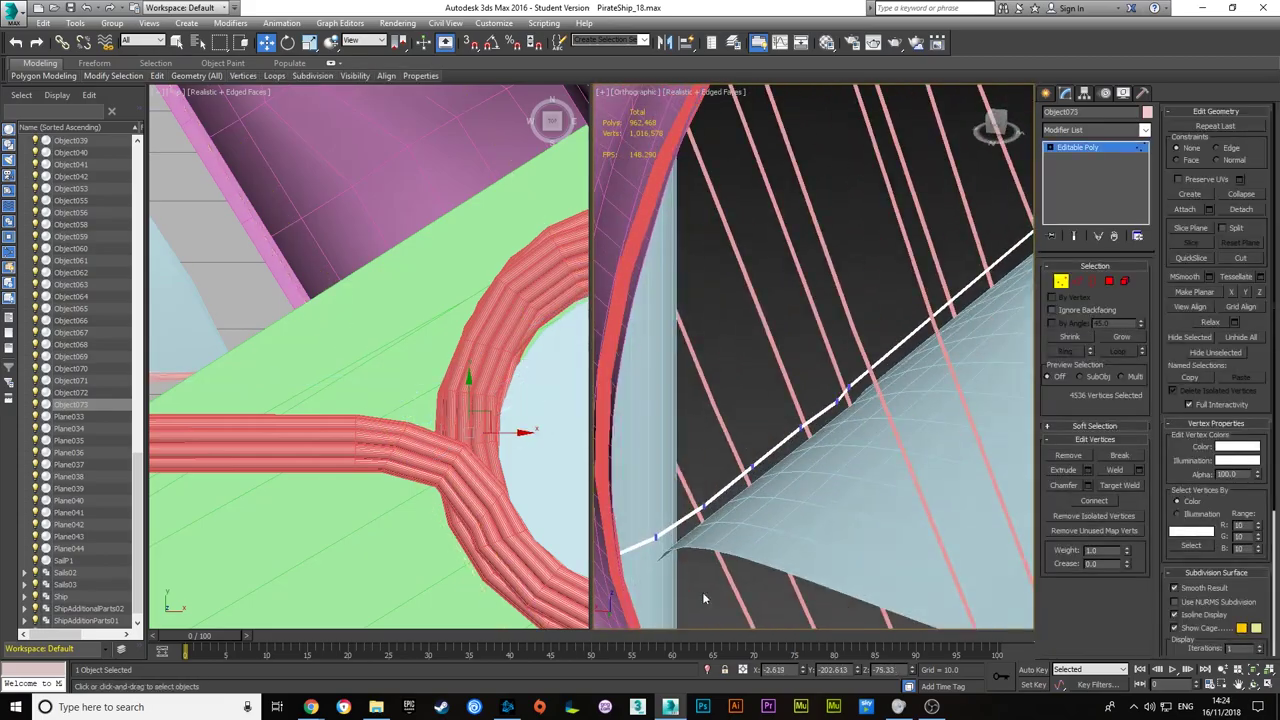
{"action": "key", "text": "shift+z"}
{"action": "key", "text": "shift+z"}
{"action": "key", "text": "shift+z"}
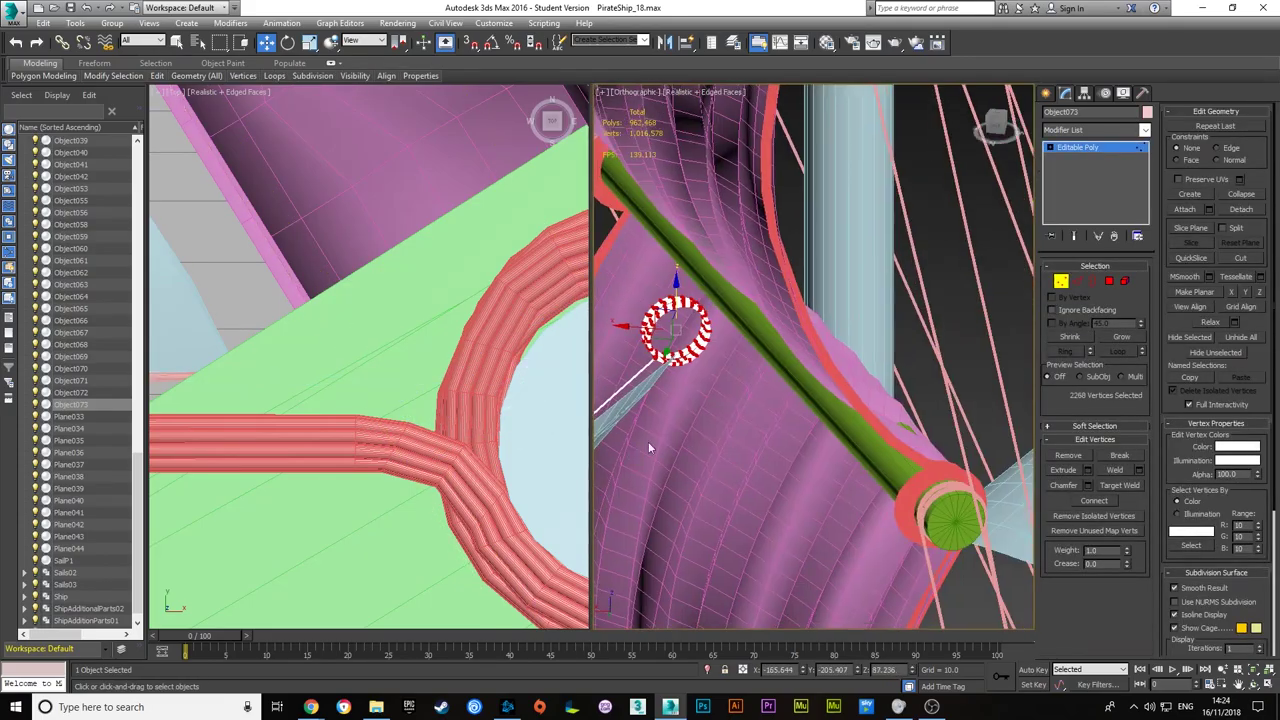
{"action": "key", "text": "shift+z"}
{"action": "key", "text": "t"}
{"action": "key", "text": "shift+z"}
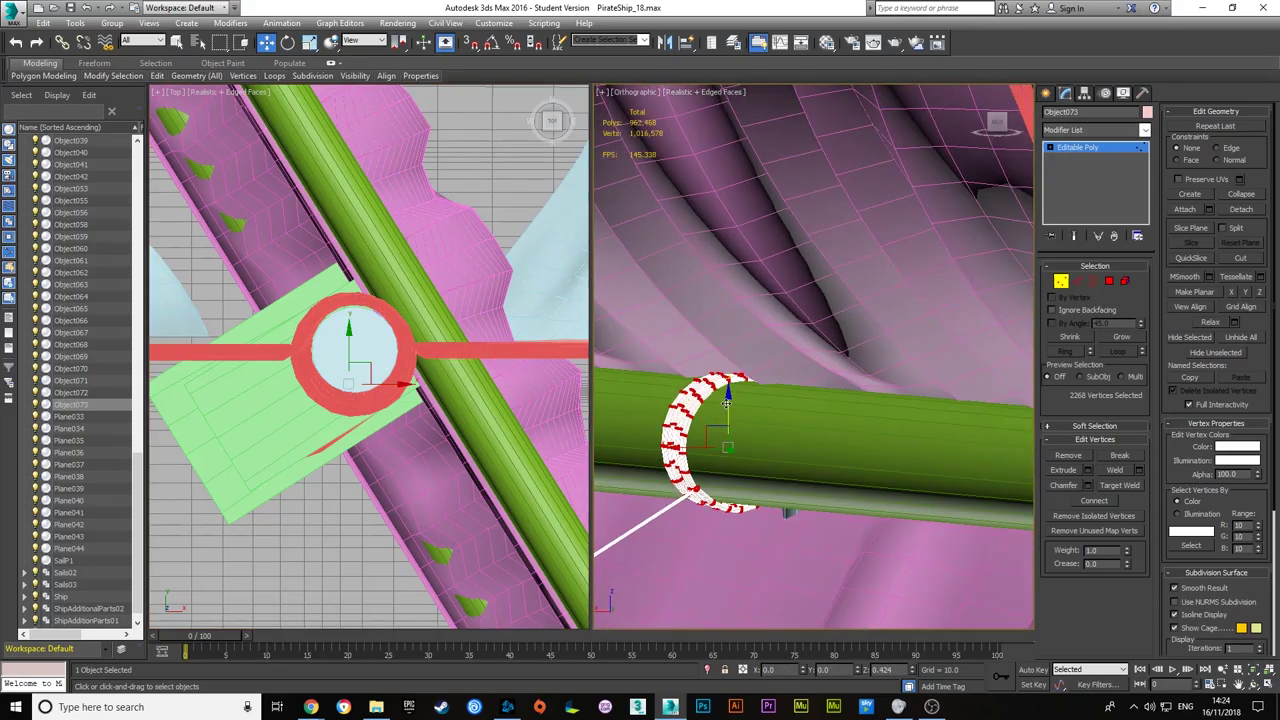
{"action": "key", "text": "shift+z"}
{"action": "key", "text": "shift+z"}
{"action": "key", "text": "e"}
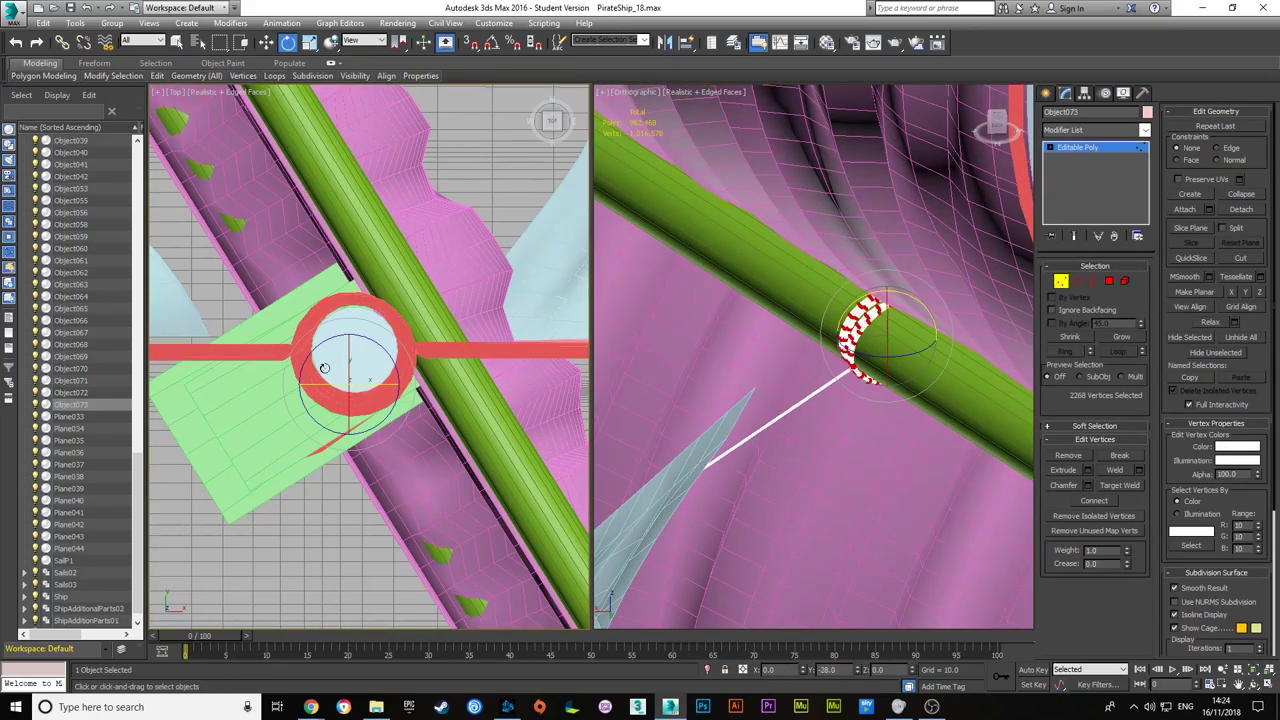
{"action": "key", "text": "shift+z"}
- Connect the rope's selected edges to add new edge loops along it
{"action": "key", "text": "shift+z"}
{"action": "key", "text": "shift+z"}
{"action": "key", "text": "shift+z"}
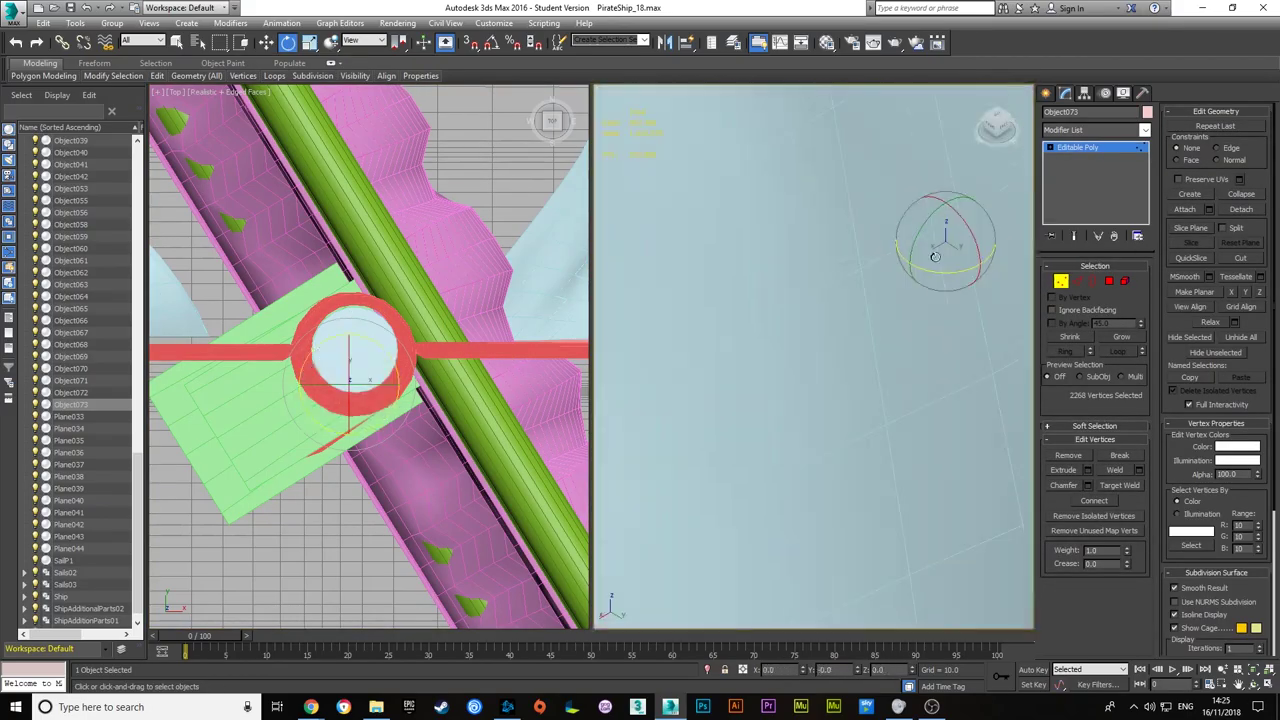
{"action": "key", "text": "2"}
{"action": "key", "text": "shift+z"}
{"action": "key", "text": "shift+z"}
{"action": "key", "text": "shift+z"}
{"action": "key", "text": "w"}
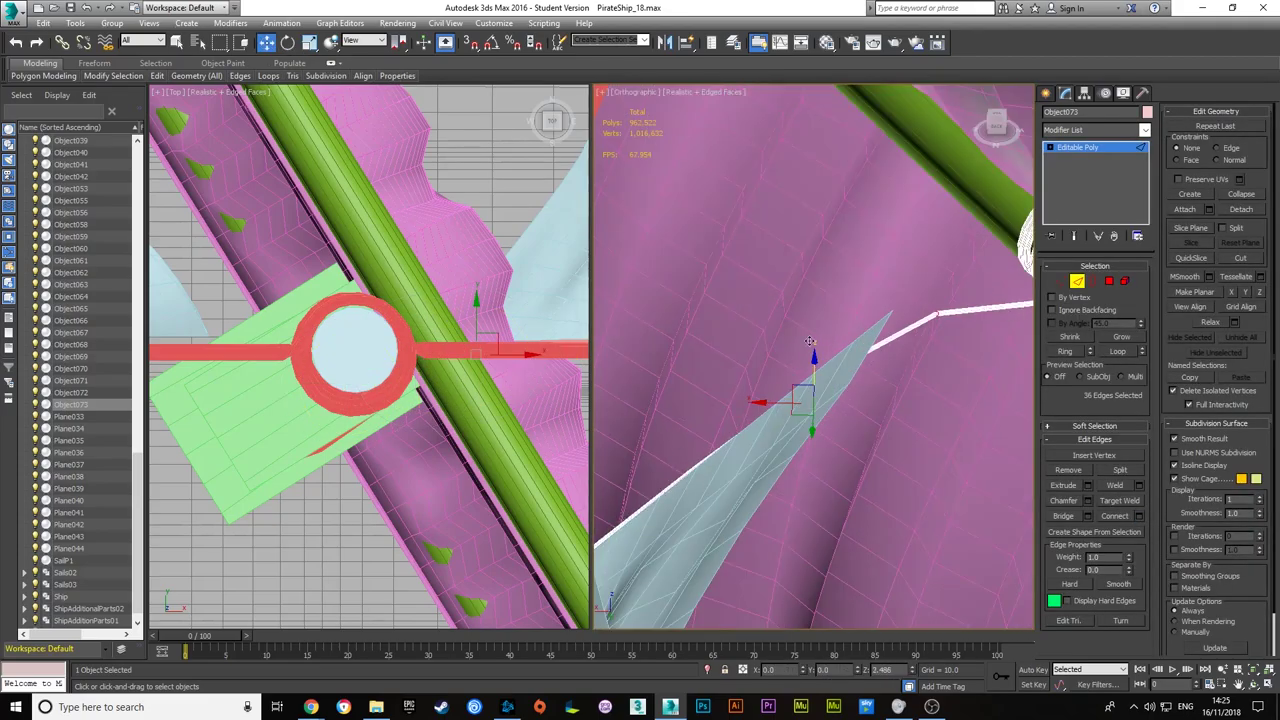
{"action": "key", "text": "ctrl+z"}
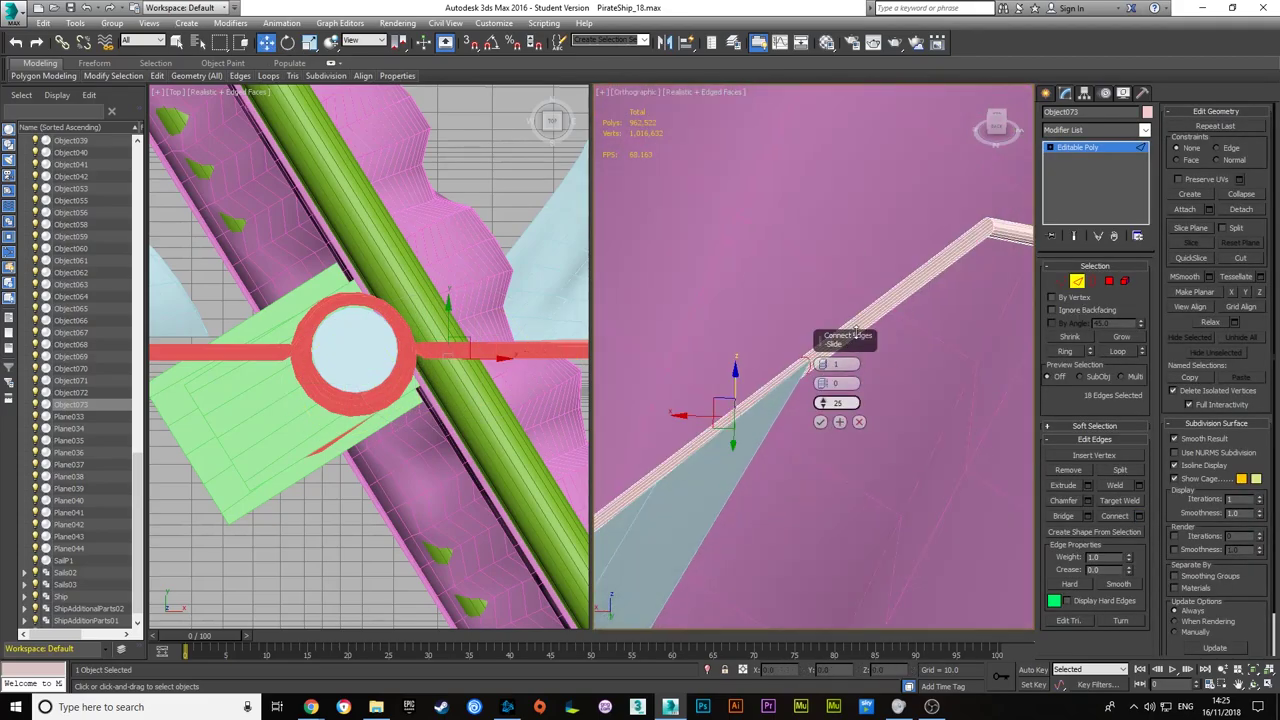
{"action": "key", "text": "shift+z"}
{"action": "key", "text": "shift+z"}
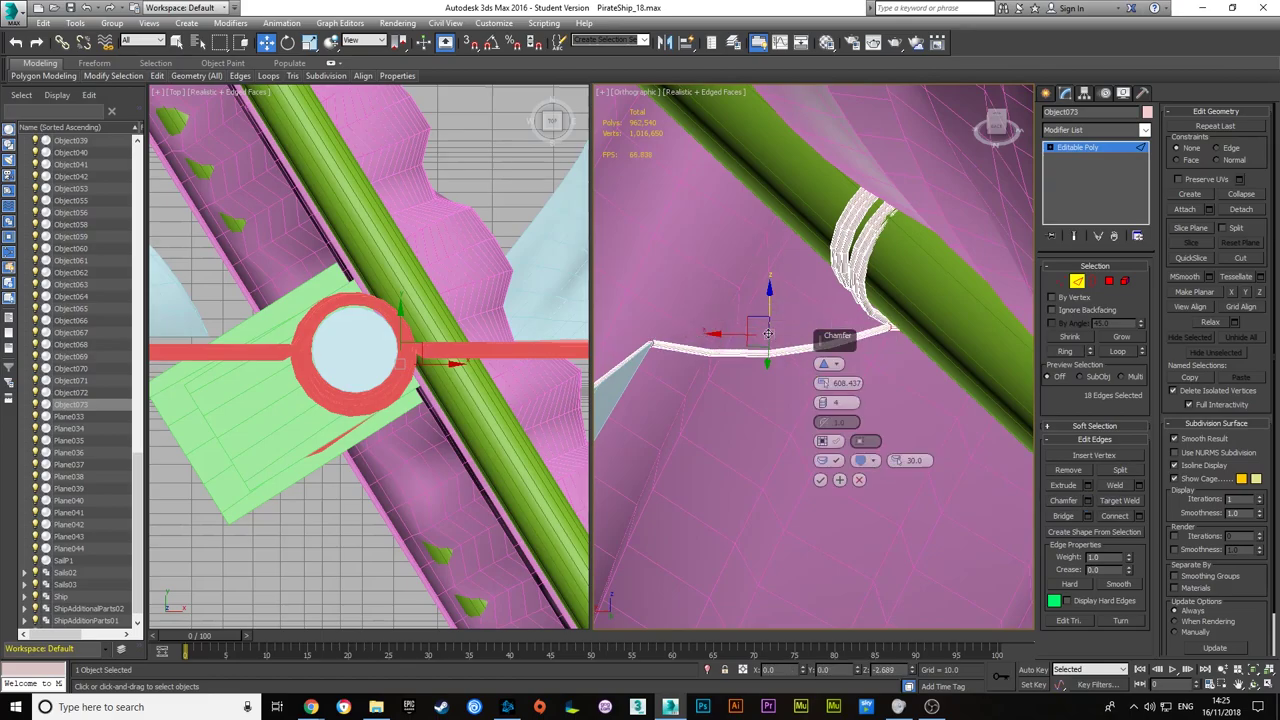
{"action": "key", "text": "shift+z"}
- Select the edge loops at the rope's bends and chamfer them to round the bends
{"action": "key", "text": "shift+z"}
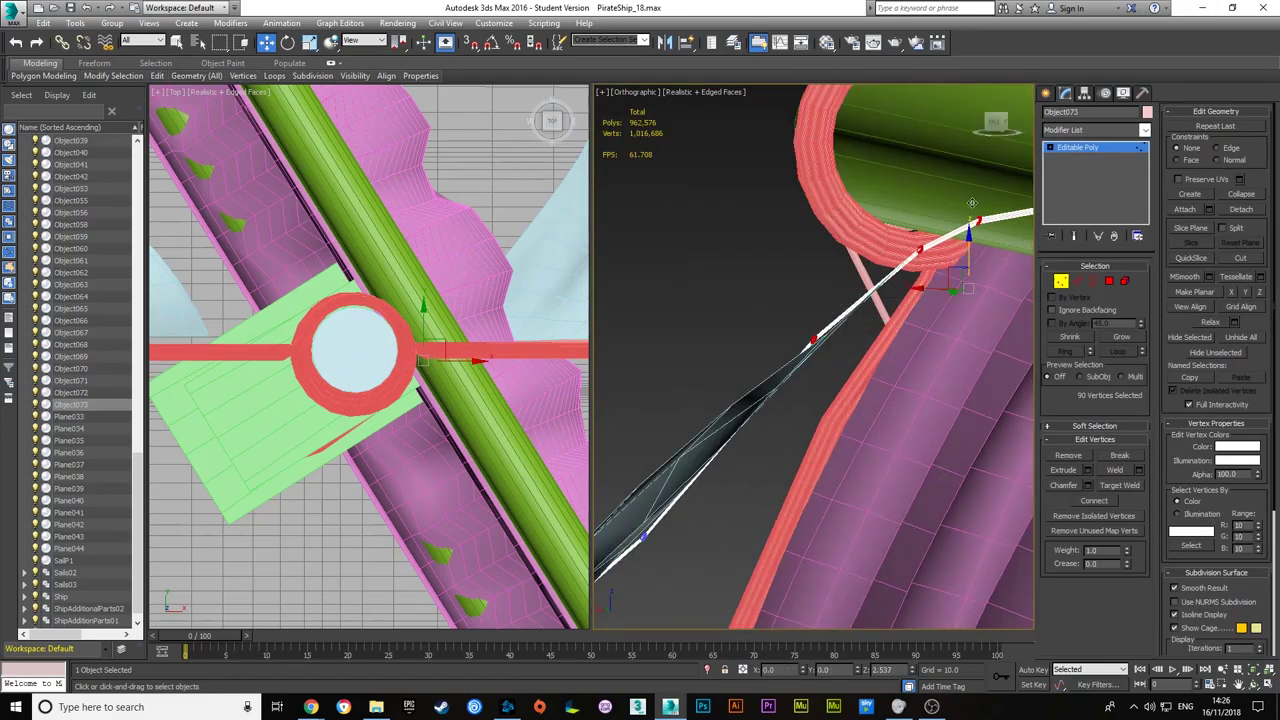
{"action": "key", "text": "shift+z"}
{"action": "key", "text": "shift+z"}
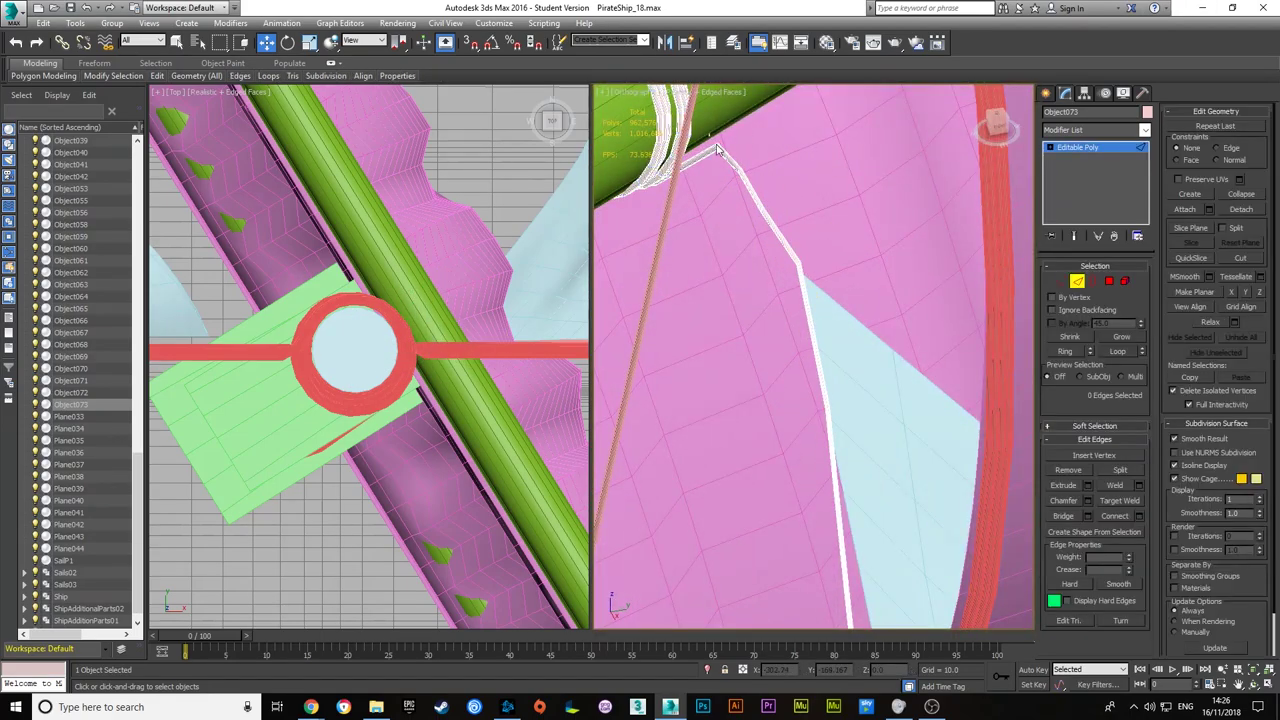
{"action": "double_click", "coordinate": [716, 149]}
{"action": "key", "text": "shift+z"}
{"action": "key", "text": "shift+z"}
{"action": "key", "text": "shift+z"}
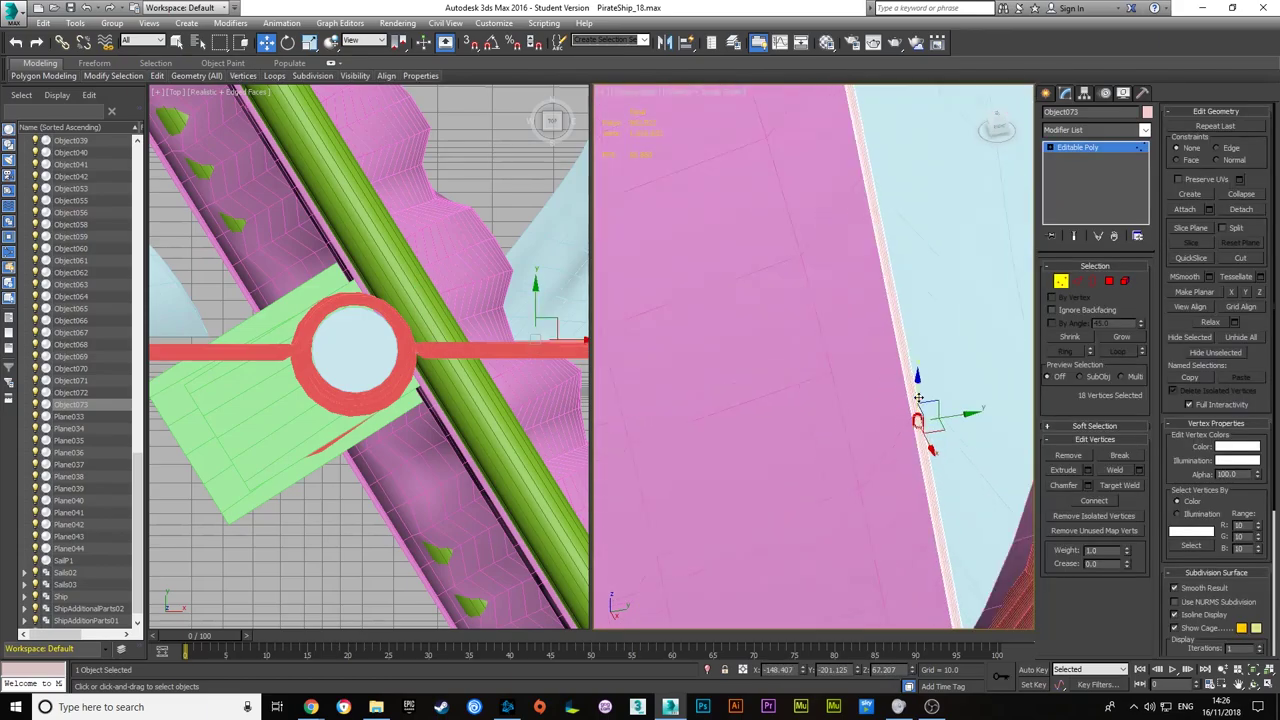
{"action": "key", "text": "shift+z"}
{"action": "key", "text": "shift+z"}
{"action": "key", "text": "shift+z"}
{"action": "left_click", "coordinate": [1076, 283]}
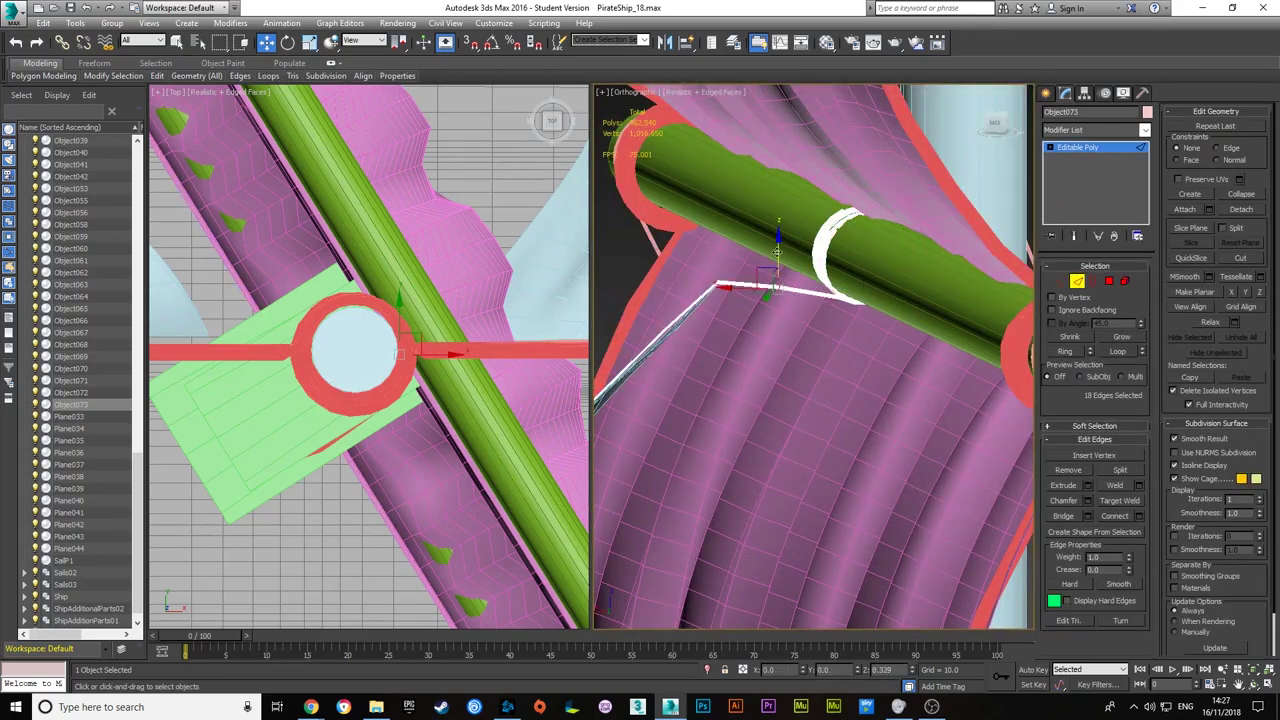
{"action": "key", "text": "ctrl+z"}
{"action": "key", "text": "shift+z"}
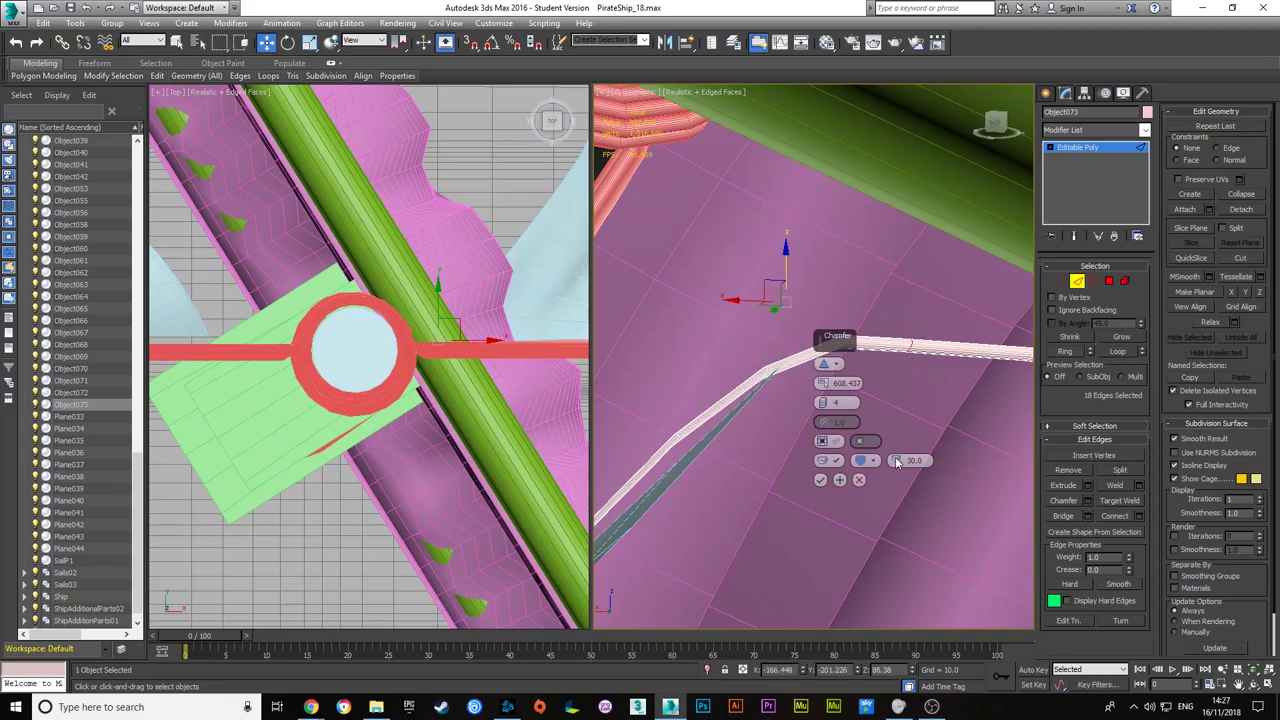
{"action": "key", "text": "shift+z"}
{"action": "key", "text": "shift+z"}
{"action": "key", "text": "shift+z"}
{"action": "key", "text": "shift+z"}
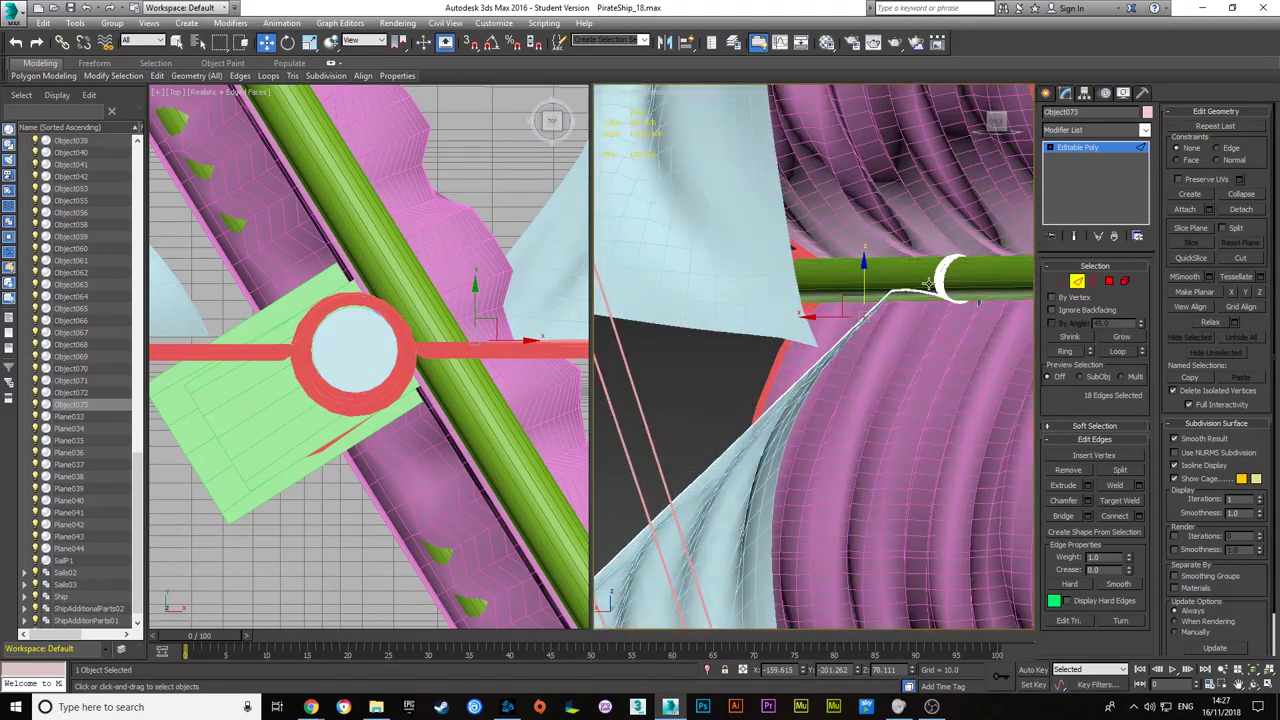
{"action": "left_click", "coordinate": [1077, 282]}
{"action": "key", "text": "shift+z"}
{"action": "left_click", "coordinate": [750, 490]}
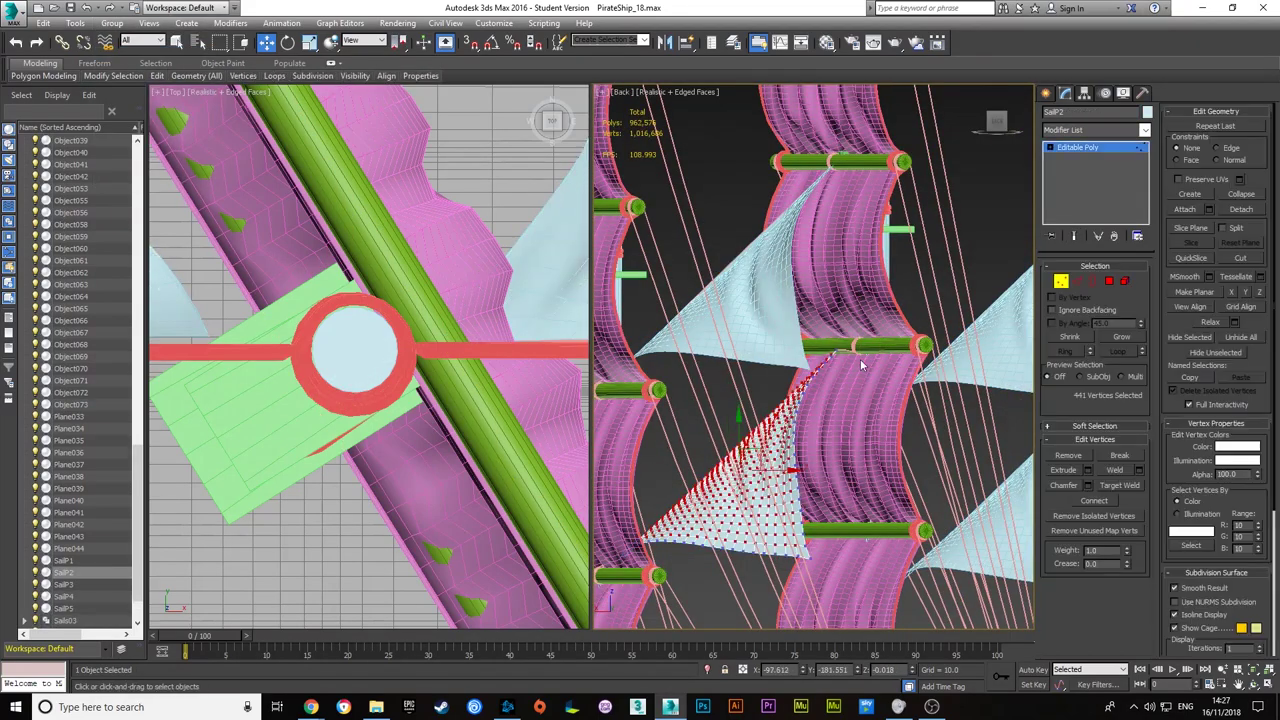
- Select the rope's edges along the sail edge and connect them to add edge loops
{"action": "scroll", "coordinate": [860, 362], "scroll_direction": "up", "scroll_amount": 3}
{"action": "left_click", "coordinate": [730, 487], "text": "ctrl"}
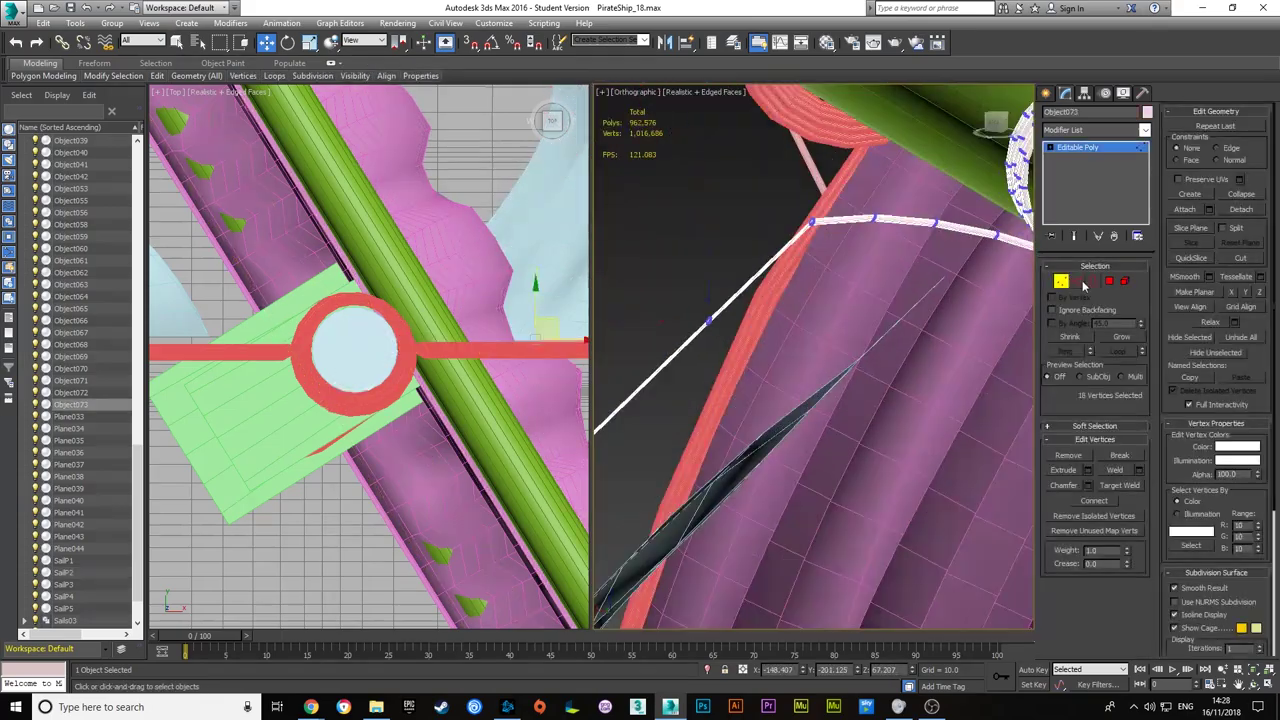
{"action": "left_click", "coordinate": [1058, 281]}
{"action": "mouse_move", "coordinate": [850, 320]}
{"action": "middle_mouse_down", "text": "alt"}
{"action": "mouse_move", "coordinate": [815, 300]}
{"action": "mouse_move", "coordinate": [700, 430]}
{"action": "middle_mouse_up", "text": "alt"}
{"action": "left_click", "coordinate": [637, 493]}
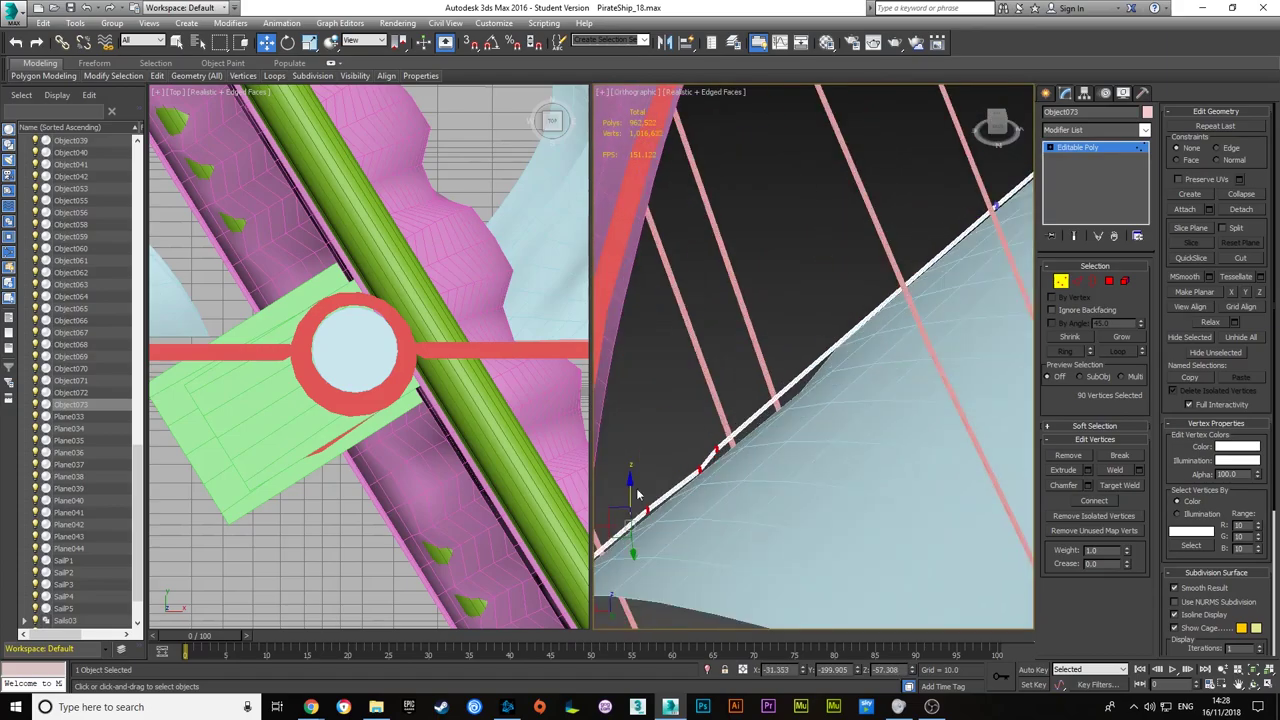
{"action": "left_click", "coordinate": [1077, 281]}
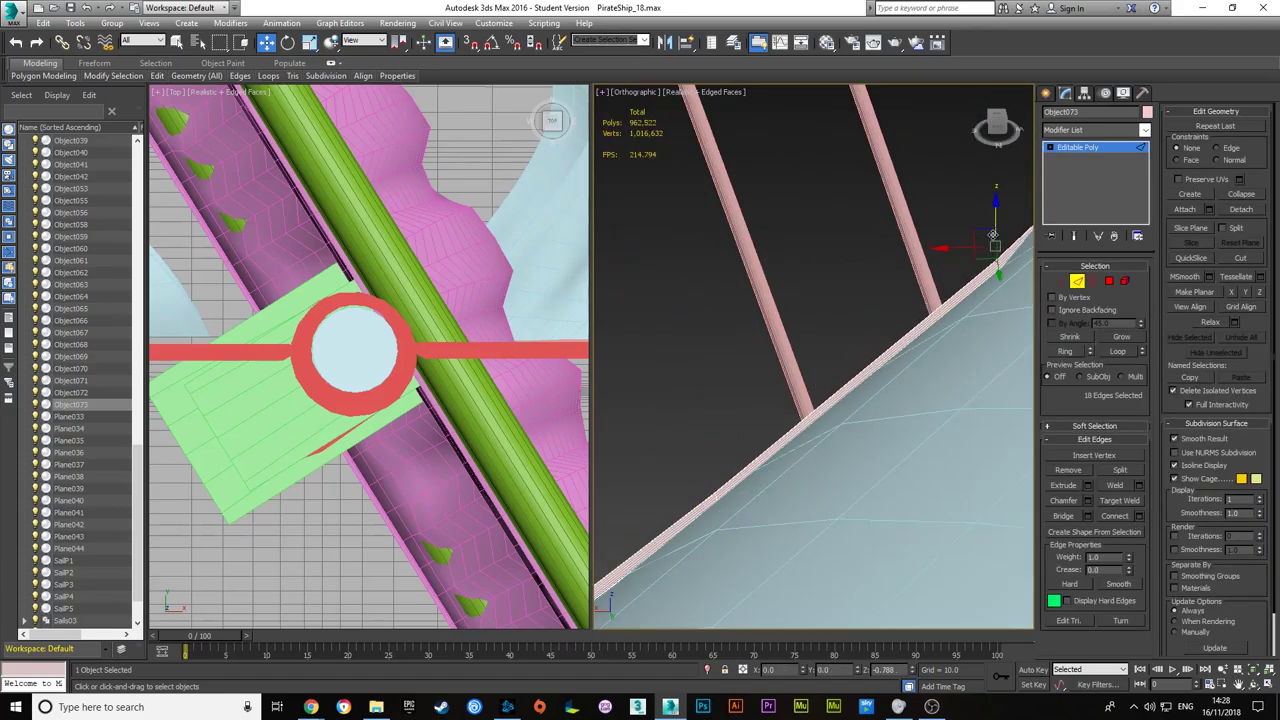
{"action": "mouse_move", "coordinate": [993, 236]}
{"action": "middle_mouse_down", "text": "alt"}
{"action": "mouse_move", "coordinate": [892, 261]}
{"action": "mouse_move", "coordinate": [790, 258]}
{"action": "middle_mouse_up", "text": "alt"}
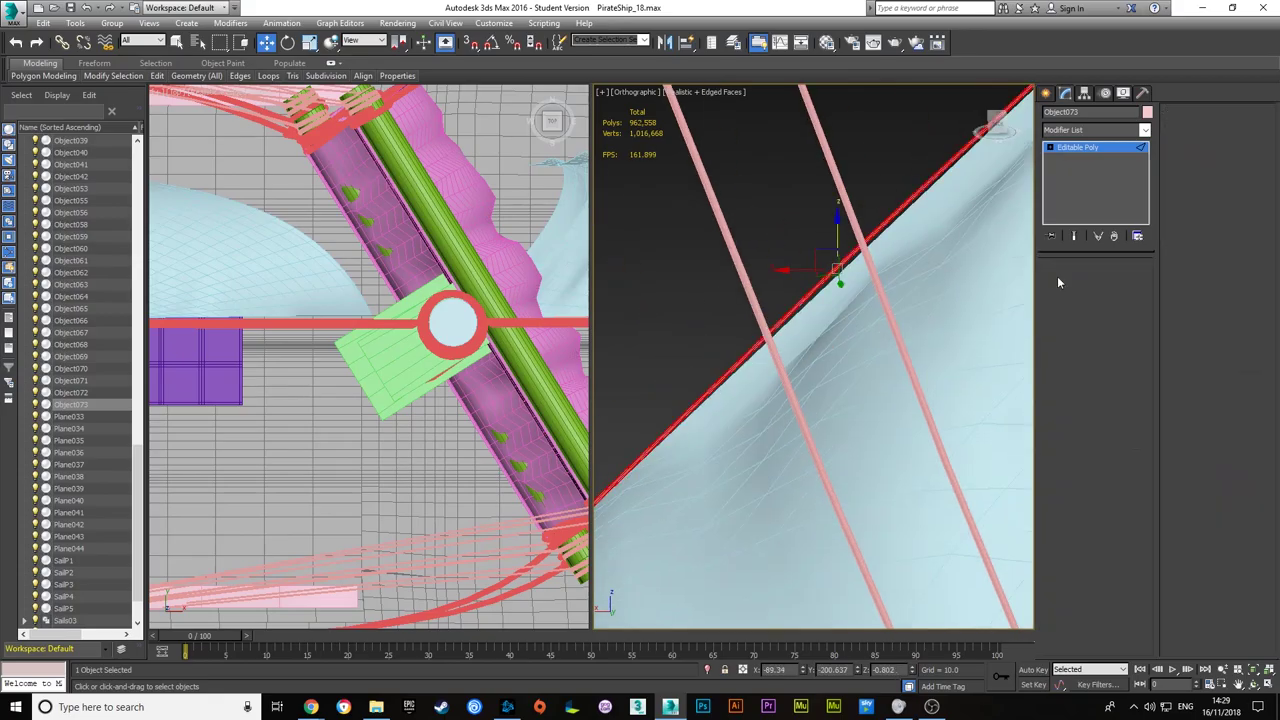
{"action": "key", "text": "z"}
{"action": "left_click", "coordinate": [820, 421]}
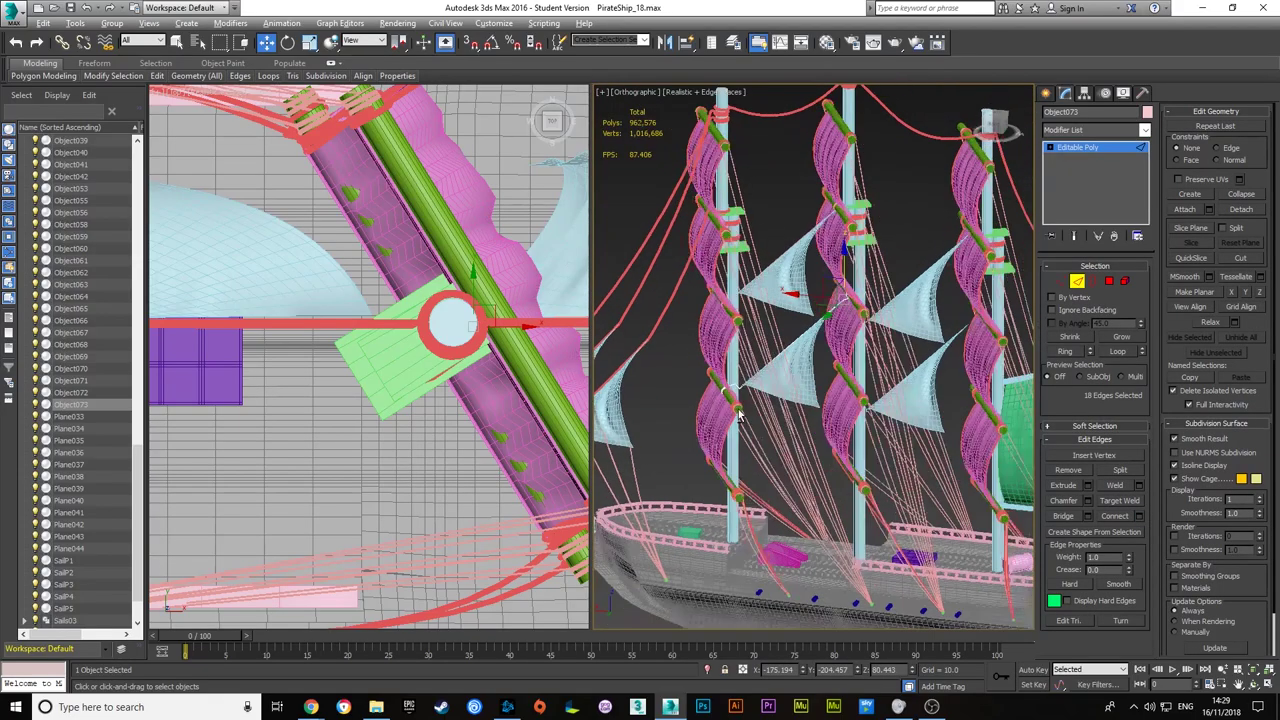
- Return to object level, maximize the perspective view and orbit out to the whole ship
{"action": "key", "text": "1"}
{"action": "key", "text": "z"}
{"action": "middle_click_drag", "start_coordinate": [870, 423], "coordinate": [895, 353], "text": "alt"}
{"action": "key", "text": "alt+w"}
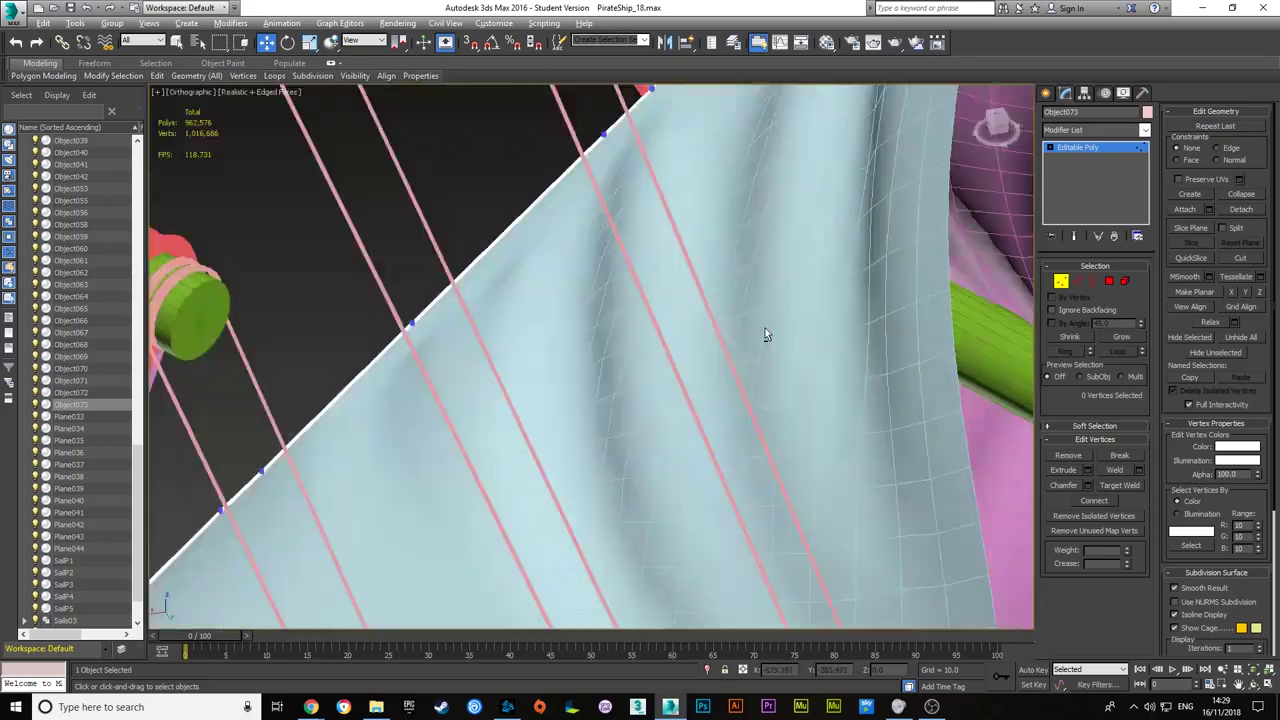
{"action": "scroll", "coordinate": [765, 328], "scroll_direction": "down", "scroll_amount": 5}
{"action": "key", "text": "1"}
{"action": "mouse_move", "coordinate": [765, 328]}
{"action": "middle_mouse_down", "text": "alt"}
{"action": "mouse_move", "coordinate": [726, 388]}
{"action": "mouse_move", "coordinate": [640, 300]}
{"action": "middle_mouse_up", "text": "alt"}
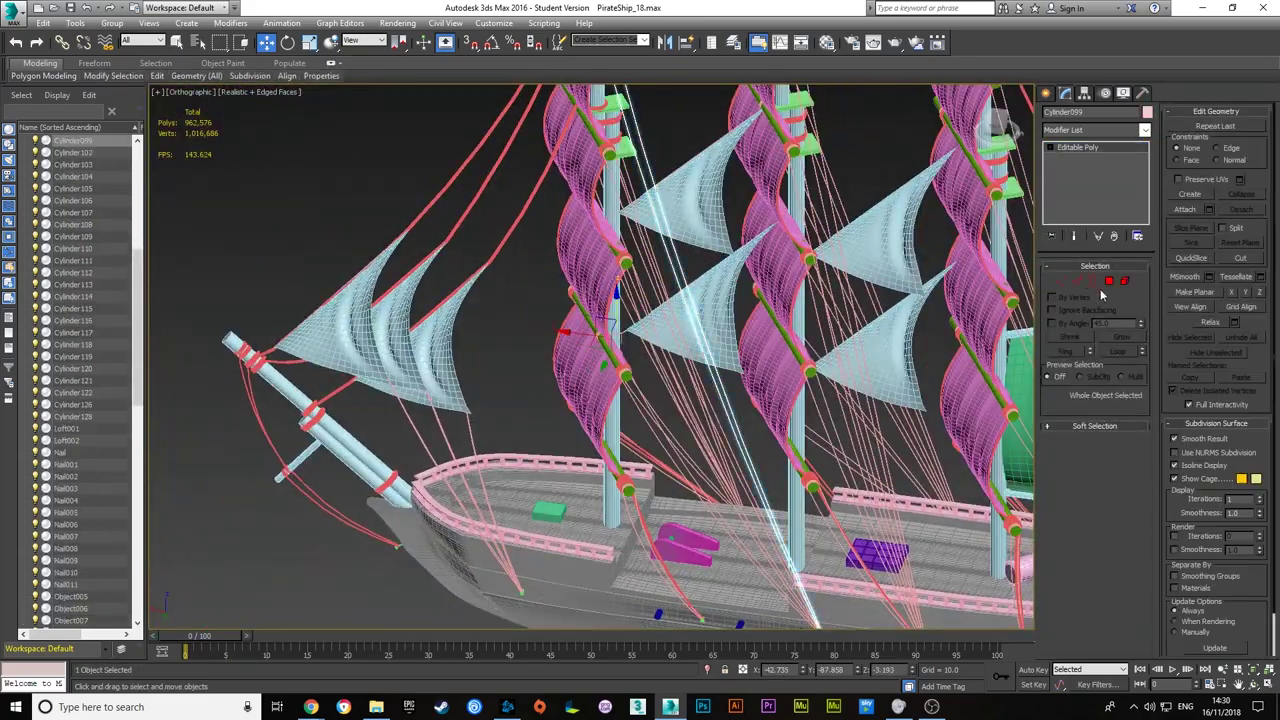
- Select the Cylinder099 rigging rope and attach the half-ring to it
{"action": "scroll", "coordinate": [640, 360], "scroll_direction": "up", "scroll_amount": 5}
{"action": "left_click", "coordinate": [1084, 92]}
{"action": "scroll", "coordinate": [590, 356], "scroll_direction": "down", "scroll_amount": 10}
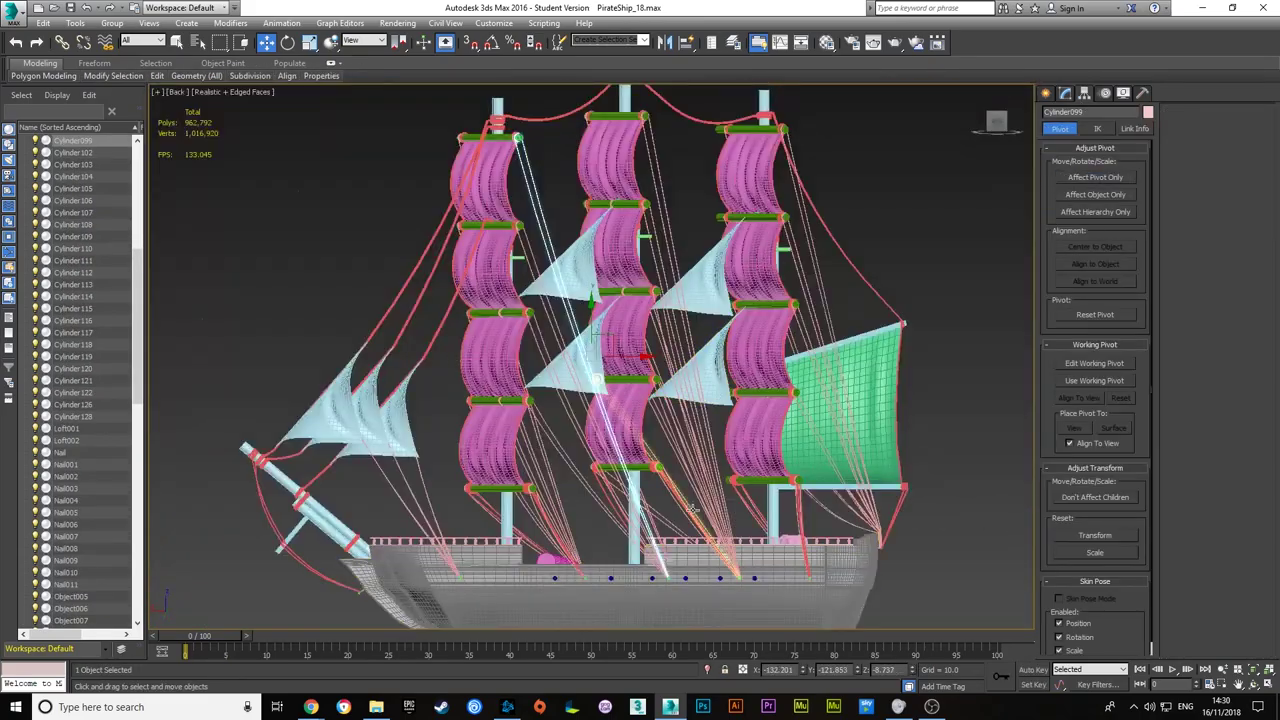
{"action": "scroll", "coordinate": [640, 300], "scroll_direction": "up", "scroll_amount": 10}
{"action": "left_click", "coordinate": [712, 464]}
{"action": "key", "text": "2"}
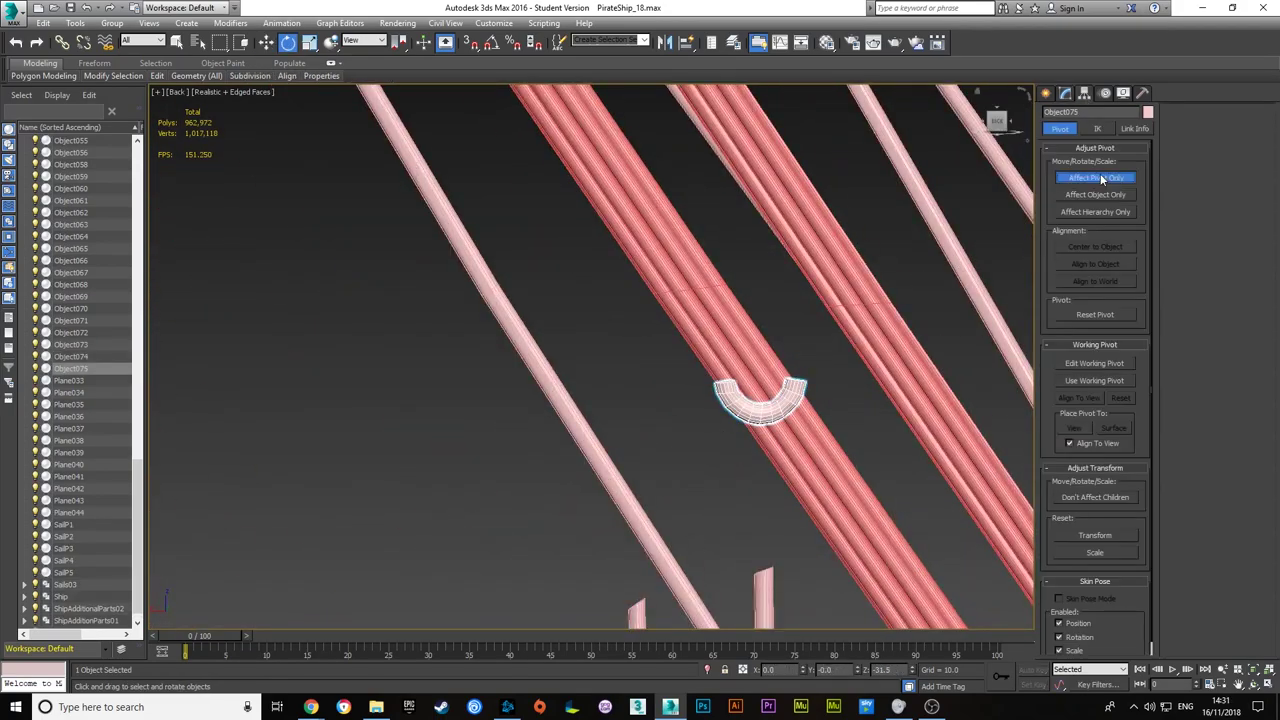
{"action": "left_click", "coordinate": [1064, 92]}
{"action": "scroll", "coordinate": [552, 320], "scroll_direction": "down", "scroll_amount": 3}
{"action": "scroll", "coordinate": [740, 300], "scroll_direction": "up", "scroll_amount": 3}
{"action": "left_click", "coordinate": [1199, 212]}
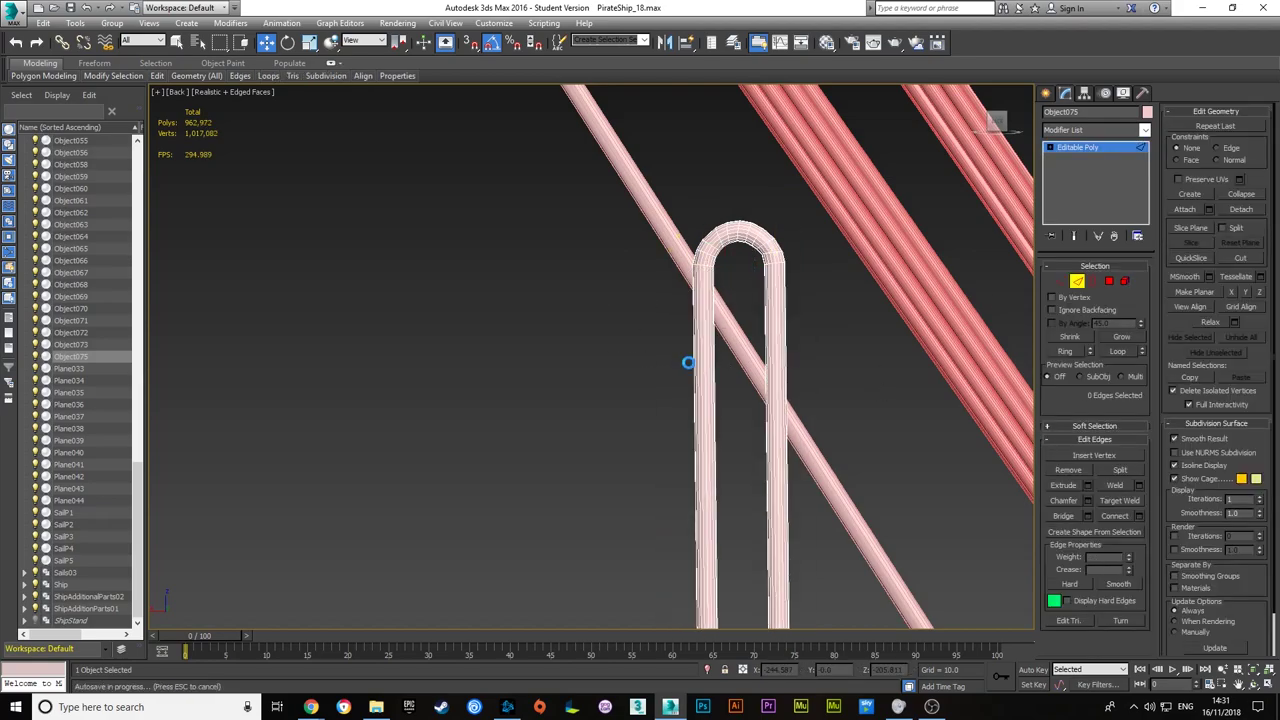
{"action": "scroll", "coordinate": [827, 361], "scroll_direction": "down", "scroll_amount": 5}
{"action": "scroll", "coordinate": [801, 360], "scroll_direction": "up", "scroll_amount": 1}
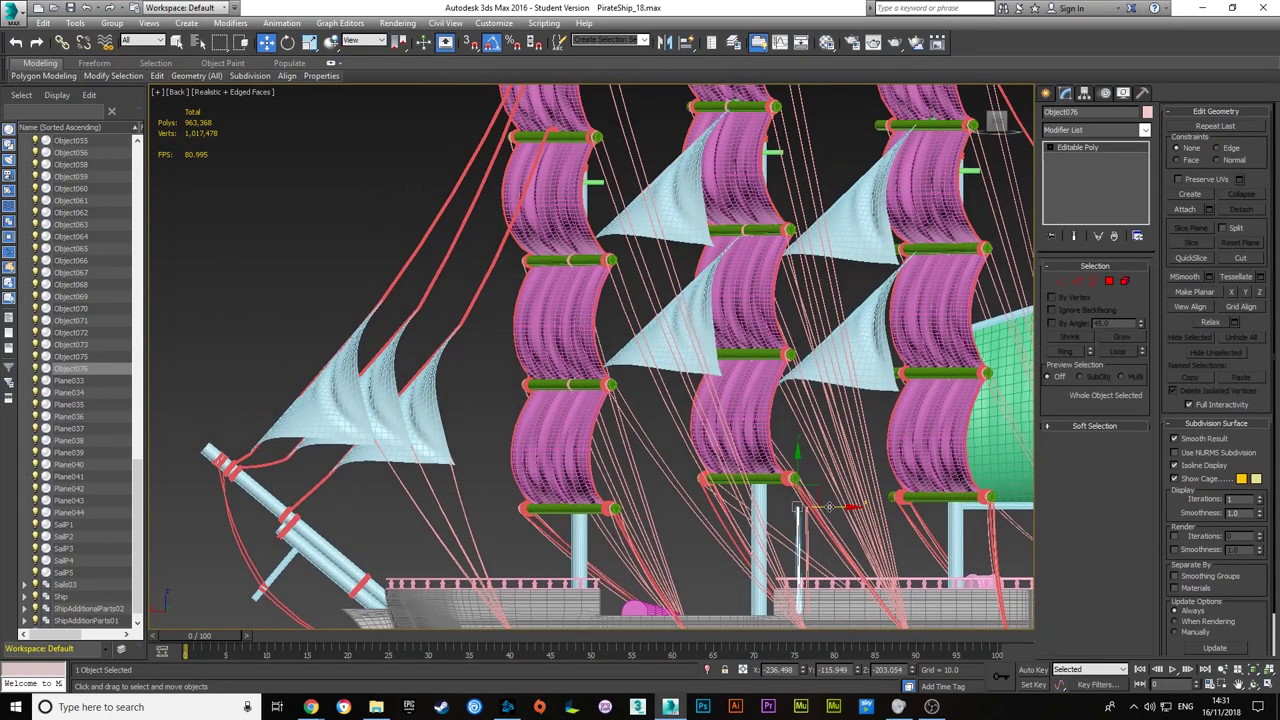
{"action": "scroll", "coordinate": [764, 298], "scroll_direction": "up", "scroll_amount": 3}
- Rotate the ring's vertices and select the rope's end edges at the green disc
{"action": "left_click", "coordinate": [1061, 282]}
{"action": "key", "text": "z"}
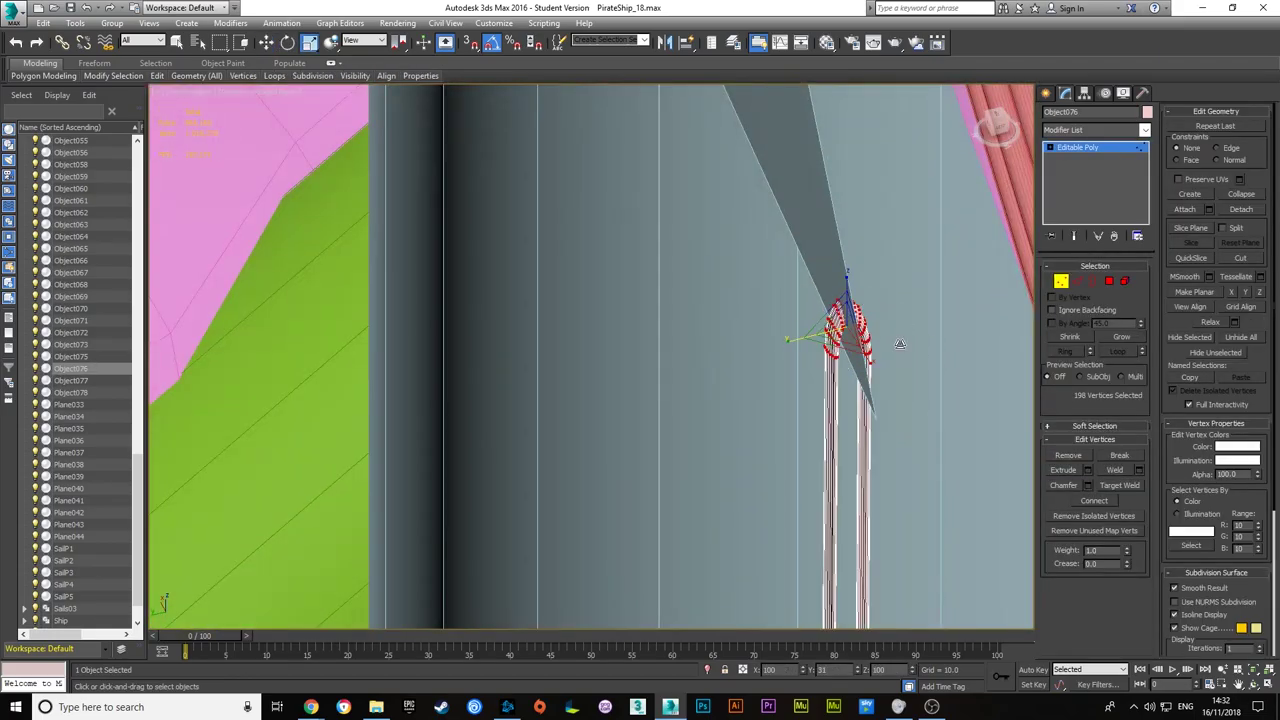
{"action": "key", "text": "e"}
{"action": "mouse_move", "coordinate": [838, 330]}
{"action": "middle_mouse_down", "text": "alt"}
{"action": "mouse_move", "coordinate": [873, 305]}
{"action": "mouse_move", "coordinate": [771, 414]}
{"action": "mouse_move", "coordinate": [814, 400]}
{"action": "mouse_move", "coordinate": [794, 400]}
{"action": "mouse_move", "coordinate": [866, 452]}
{"action": "mouse_move", "coordinate": [790, 368]}
{"action": "mouse_move", "coordinate": [833, 300]}
{"action": "middle_mouse_up", "text": "alt"}
{"action": "scroll", "coordinate": [866, 452], "scroll_direction": "down", "scroll_amount": 5}
{"action": "key", "text": "2"}
{"action": "key", "text": "ctrl+shift+c"}
{"action": "scroll", "coordinate": [790, 368], "scroll_direction": "down", "scroll_amount": 2}
{"action": "scroll", "coordinate": [864, 459], "scroll_direction": "up", "scroll_amount": 8}
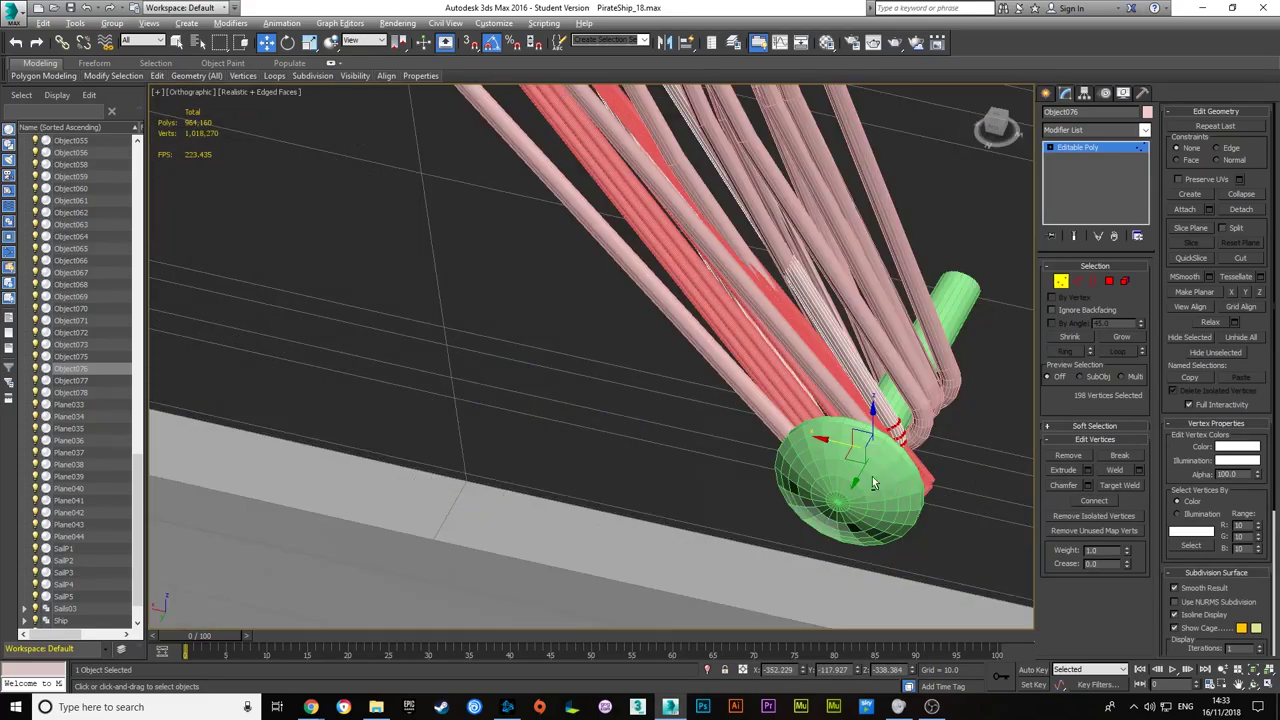
{"action": "middle_click_drag", "start_coordinate": [864, 459], "coordinate": [633, 200], "text": "alt"}
{"action": "key", "text": "2"}
{"action": "left_click_drag", "start_coordinate": [633, 200], "coordinate": [950, 213]}
{"action": "scroll", "coordinate": [724, 219], "scroll_direction": "down", "scroll_amount": 8}
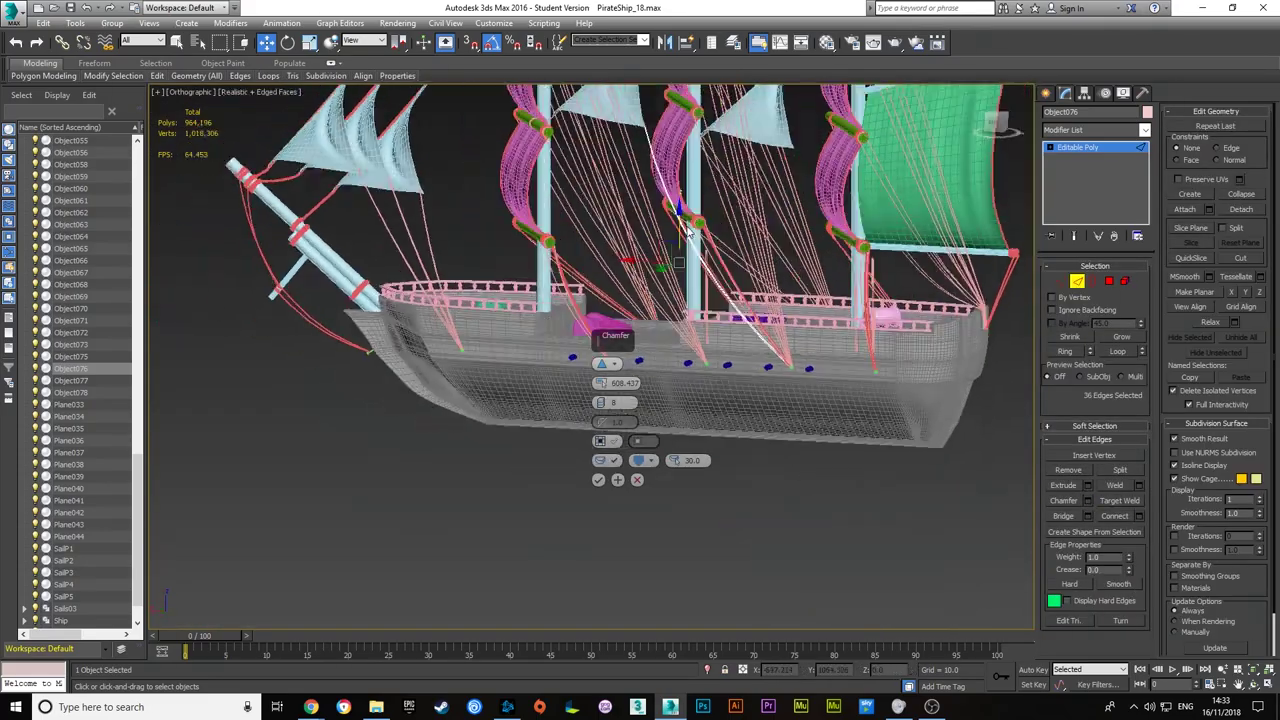
- From the back view, select another rigging rope and adjust its looped-end vertices
{"action": "key", "text": "k"}
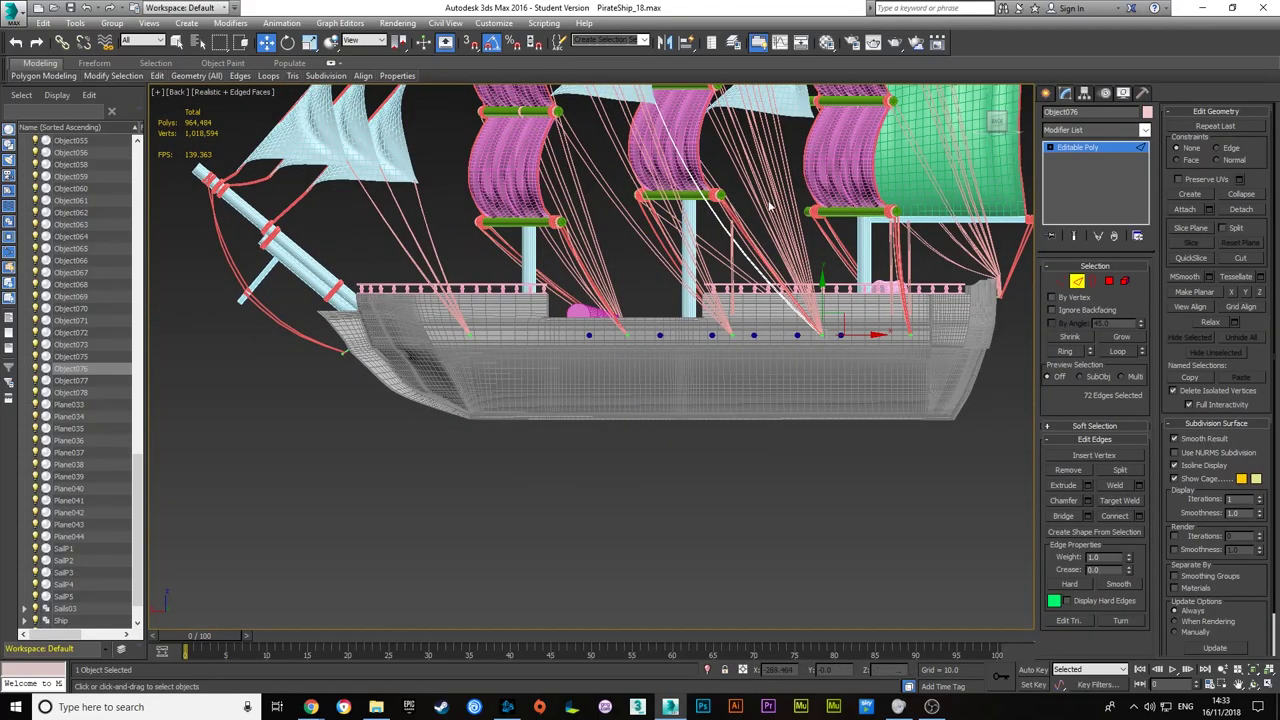
{"action": "scroll", "coordinate": [770, 205], "scroll_direction": "up", "scroll_amount": 3}
{"action": "scroll", "coordinate": [700, 300], "scroll_direction": "up", "scroll_amount": 4}
{"action": "left_click", "coordinate": [640, 360]}
{"action": "scroll", "coordinate": [525, 360], "scroll_direction": "up", "scroll_amount": 5}
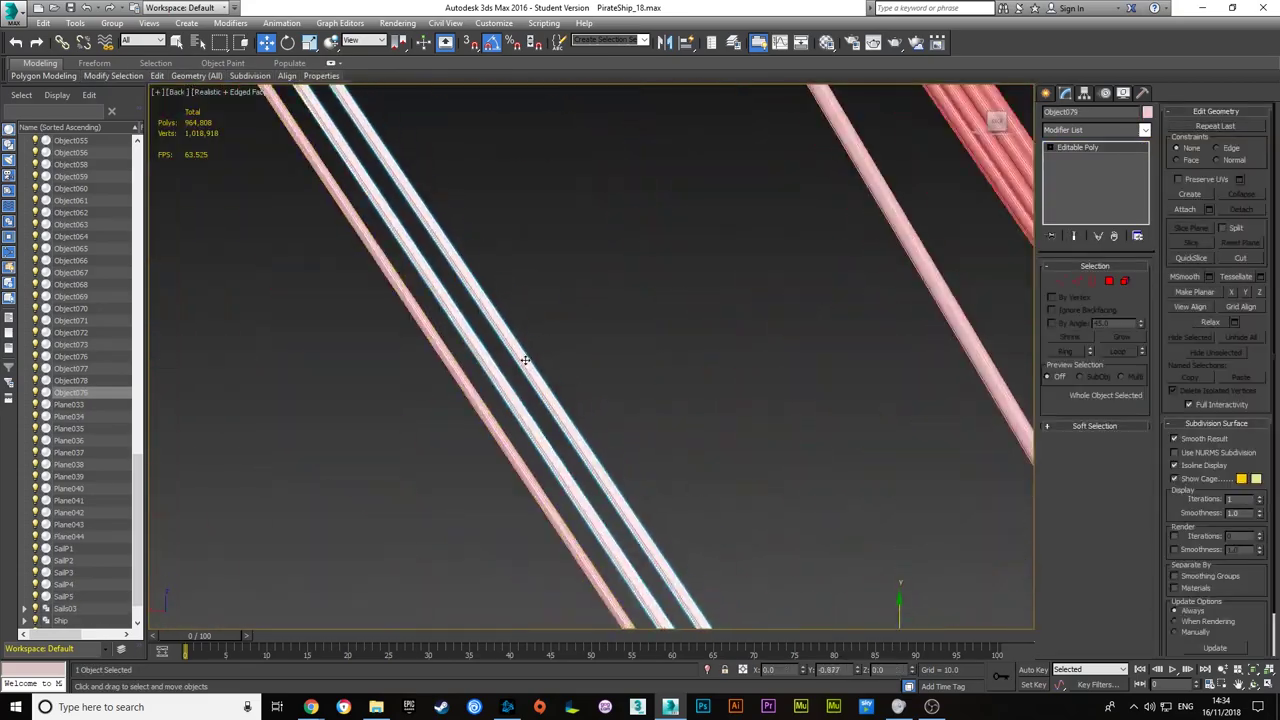
{"action": "key", "text": "2"}
{"action": "scroll", "coordinate": [525, 360], "scroll_direction": "down", "scroll_amount": 4}
{"action": "scroll", "coordinate": [584, 249], "scroll_direction": "up", "scroll_amount": 4}
{"action": "scroll", "coordinate": [584, 249], "scroll_direction": "down", "scroll_amount": 5}
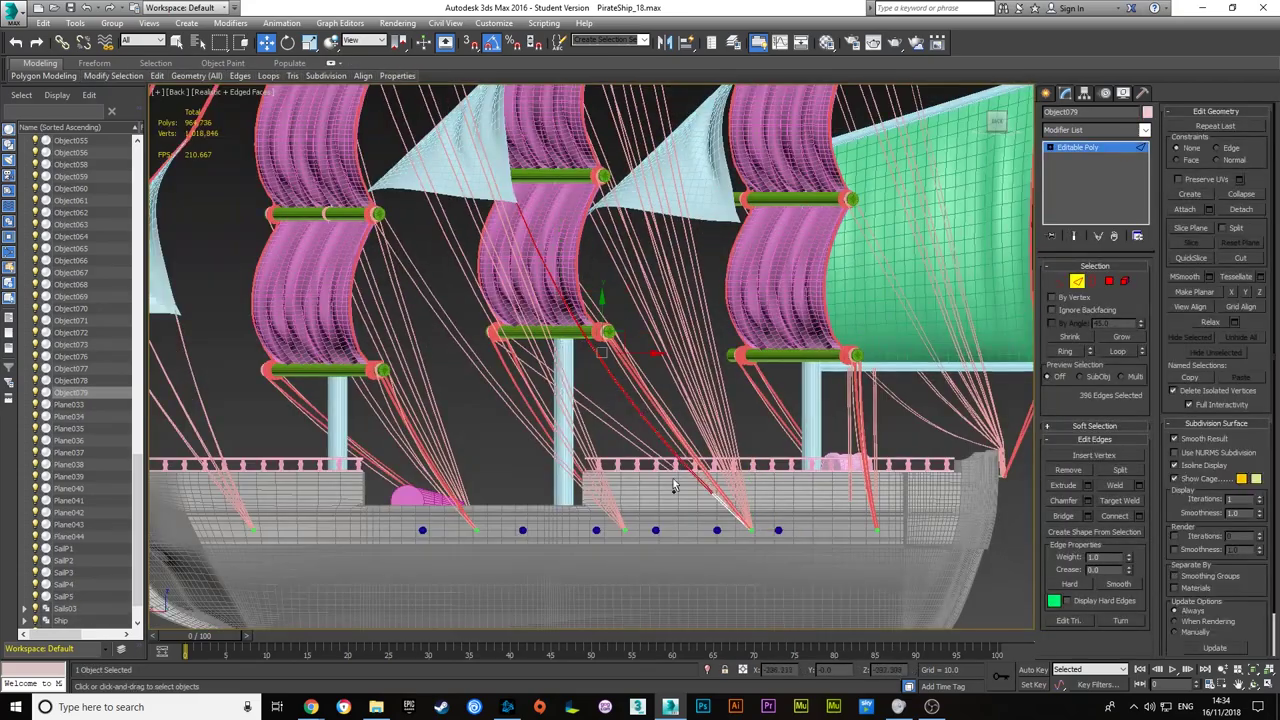
{"action": "scroll", "coordinate": [477, 352], "scroll_direction": "up", "scroll_amount": 5}
{"action": "scroll", "coordinate": [390, 283], "scroll_direction": "up", "scroll_amount": 4}
{"action": "key", "text": "z"}
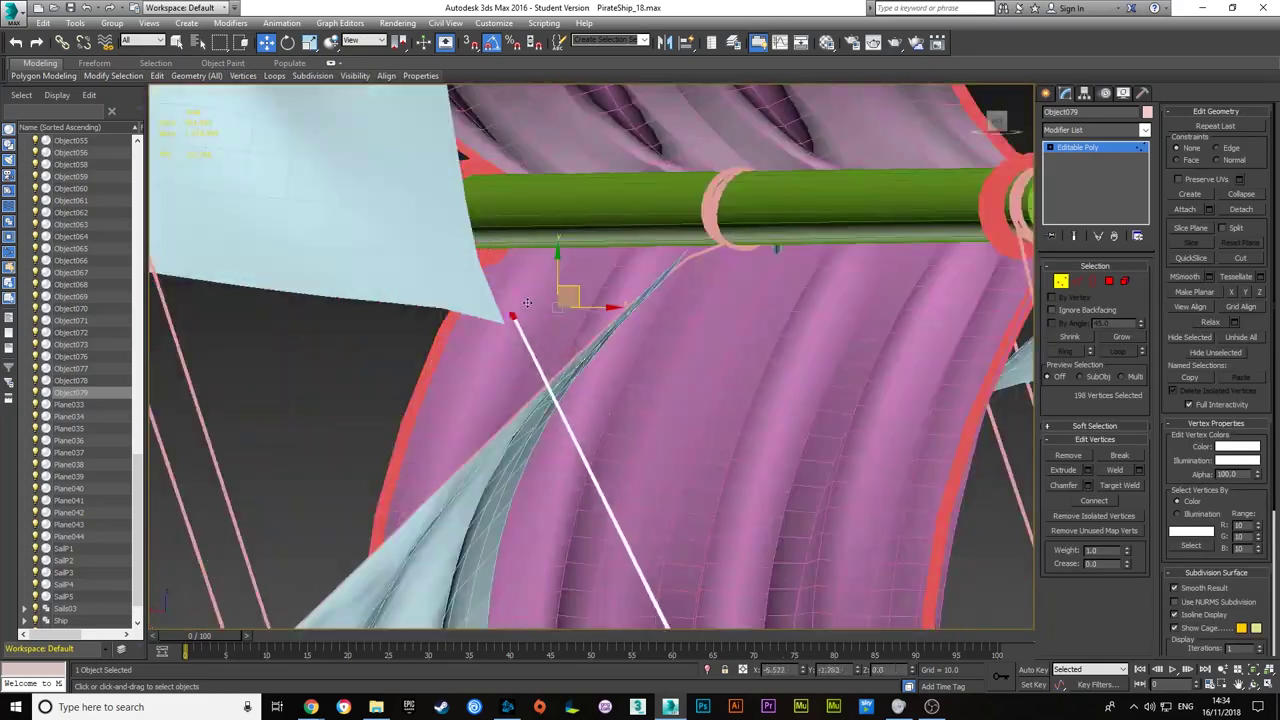
{"action": "key", "text": "w"}
{"action": "scroll", "coordinate": [548, 337], "scroll_direction": "down", "scroll_amount": 3}
{"action": "scroll", "coordinate": [545, 385], "scroll_direction": "down", "scroll_amount": 3}
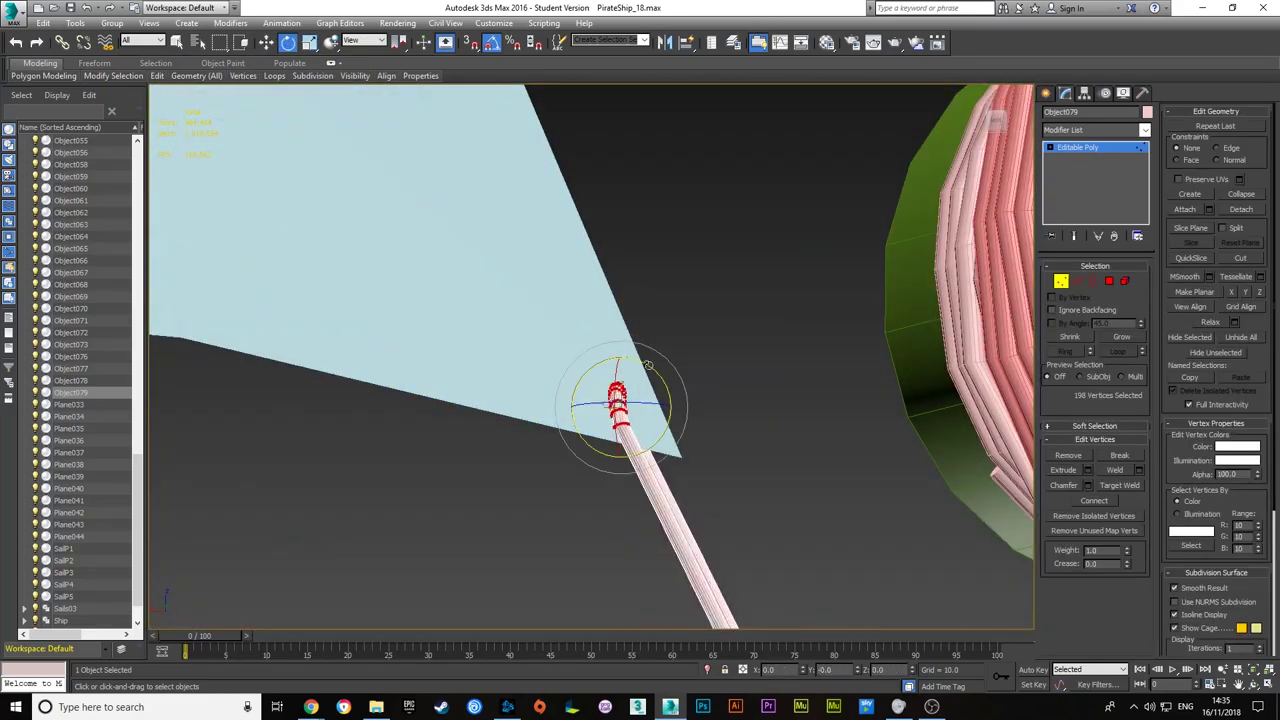
{"action": "scroll", "coordinate": [600, 420], "scroll_direction": "down", "scroll_amount": 3}
{"action": "scroll", "coordinate": [620, 380], "scroll_direction": "down", "scroll_amount": 3}
{"action": "key", "text": "1"}
{"action": "key", "text": "ctrl+shift+c"}
{"action": "scroll", "coordinate": [633, 310], "scroll_direction": "up", "scroll_amount": 3}
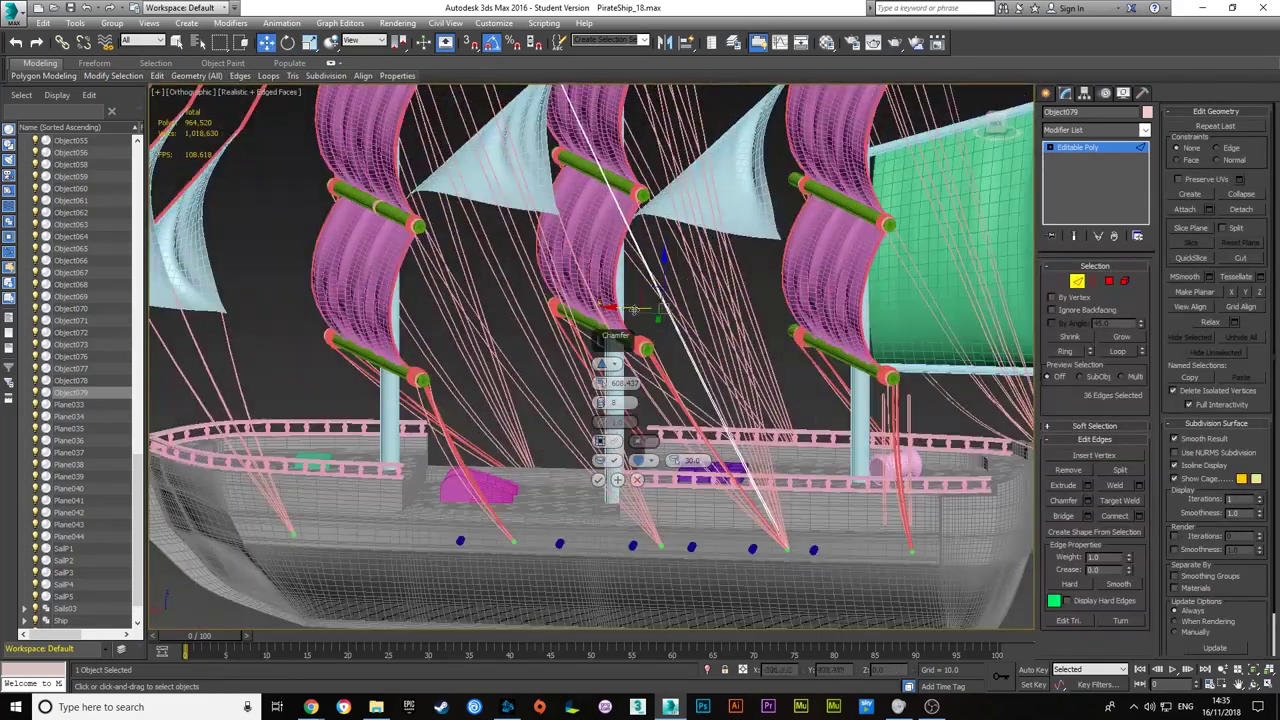
- Select the next rope's looped-end vertices so they fit around the sail rod
{"action": "left_click", "coordinate": [617, 299]}
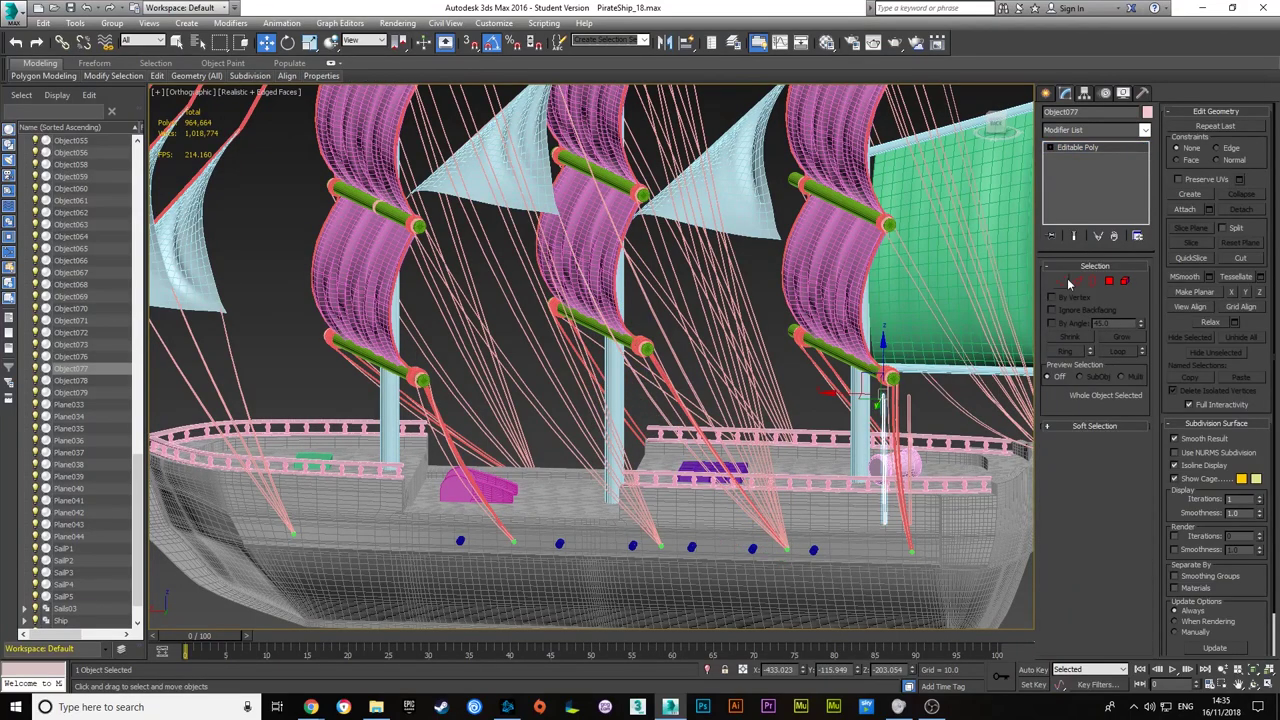
{"action": "left_click", "coordinate": [1061, 281]}
{"action": "scroll", "coordinate": [960, 250], "scroll_direction": "up", "scroll_amount": 5}
{"action": "scroll", "coordinate": [970, 248], "scroll_direction": "up", "scroll_amount": 3}
{"action": "scroll", "coordinate": [975, 247], "scroll_direction": "up", "scroll_amount": 3}
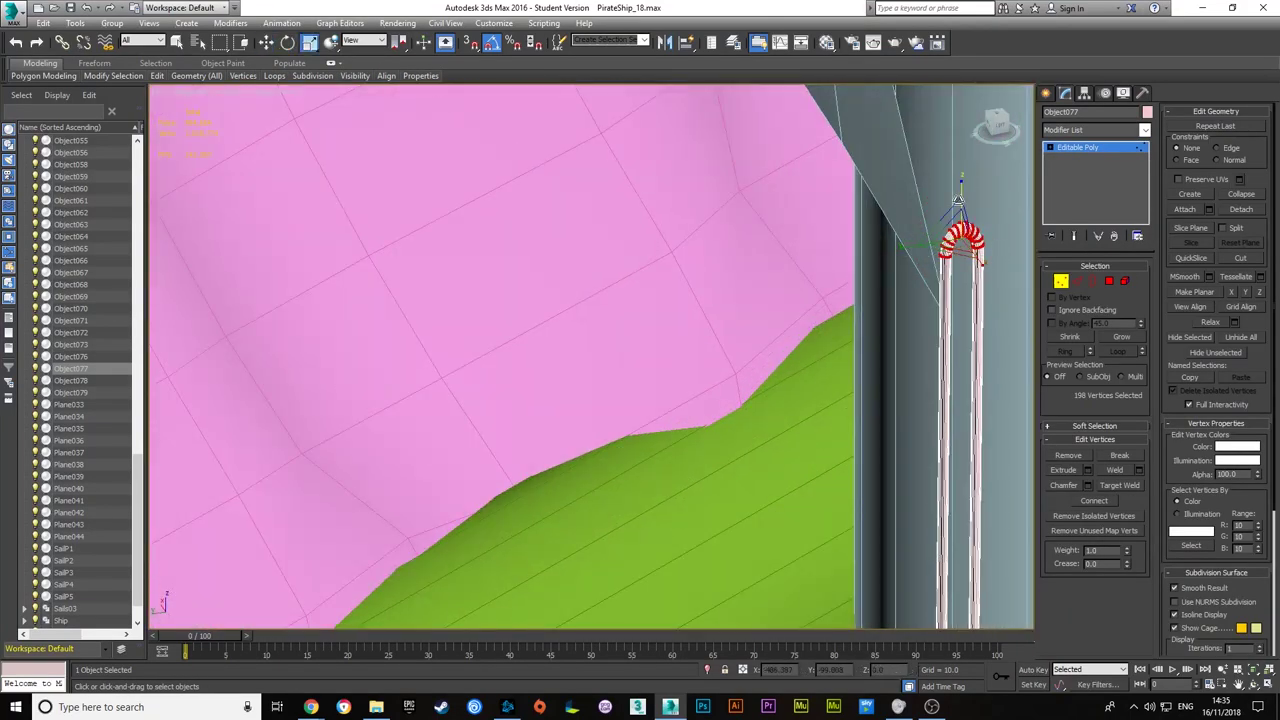
{"action": "scroll", "coordinate": [920, 265], "scroll_direction": "down", "scroll_amount": 3}
{"action": "scroll", "coordinate": [915, 263], "scroll_direction": "down", "scroll_amount": 3}
{"action": "scroll", "coordinate": [915, 263], "scroll_direction": "down", "scroll_amount": 5}
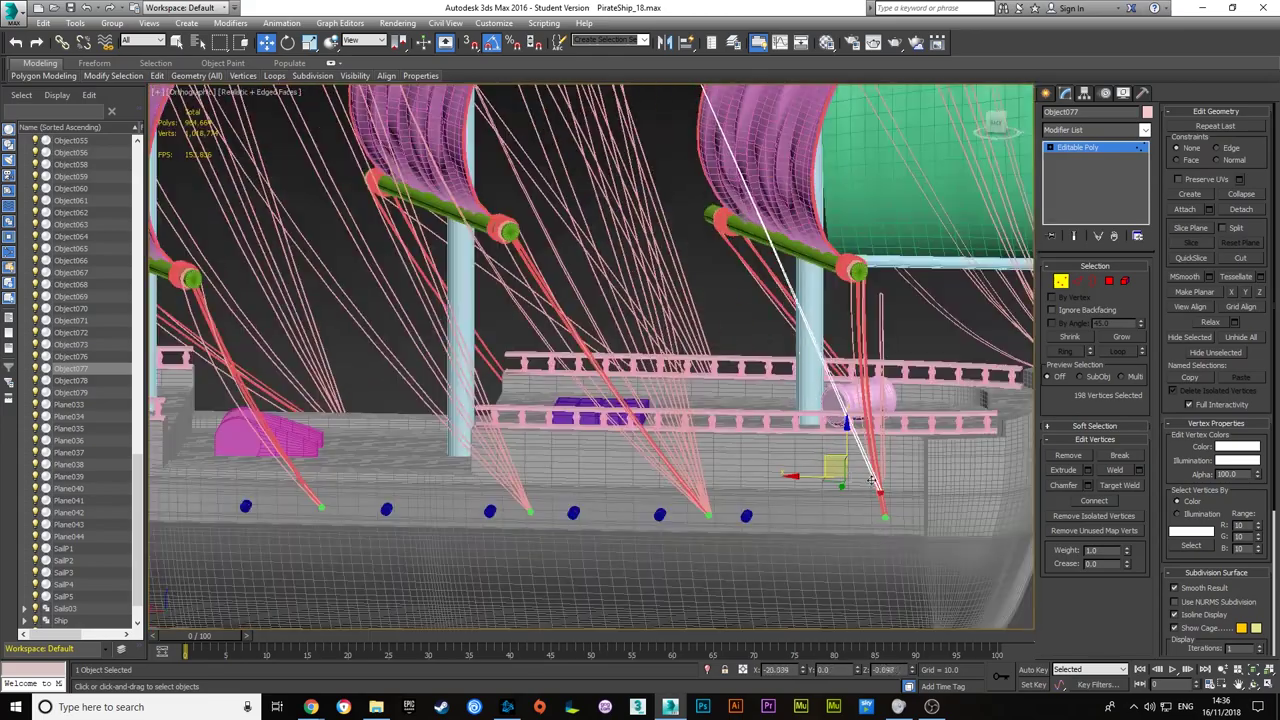
{"action": "left_click", "coordinate": [1030, 288]}
{"action": "key", "text": "ctrl+z"}
{"action": "scroll", "coordinate": [850, 480], "scroll_direction": "up", "scroll_amount": 8}
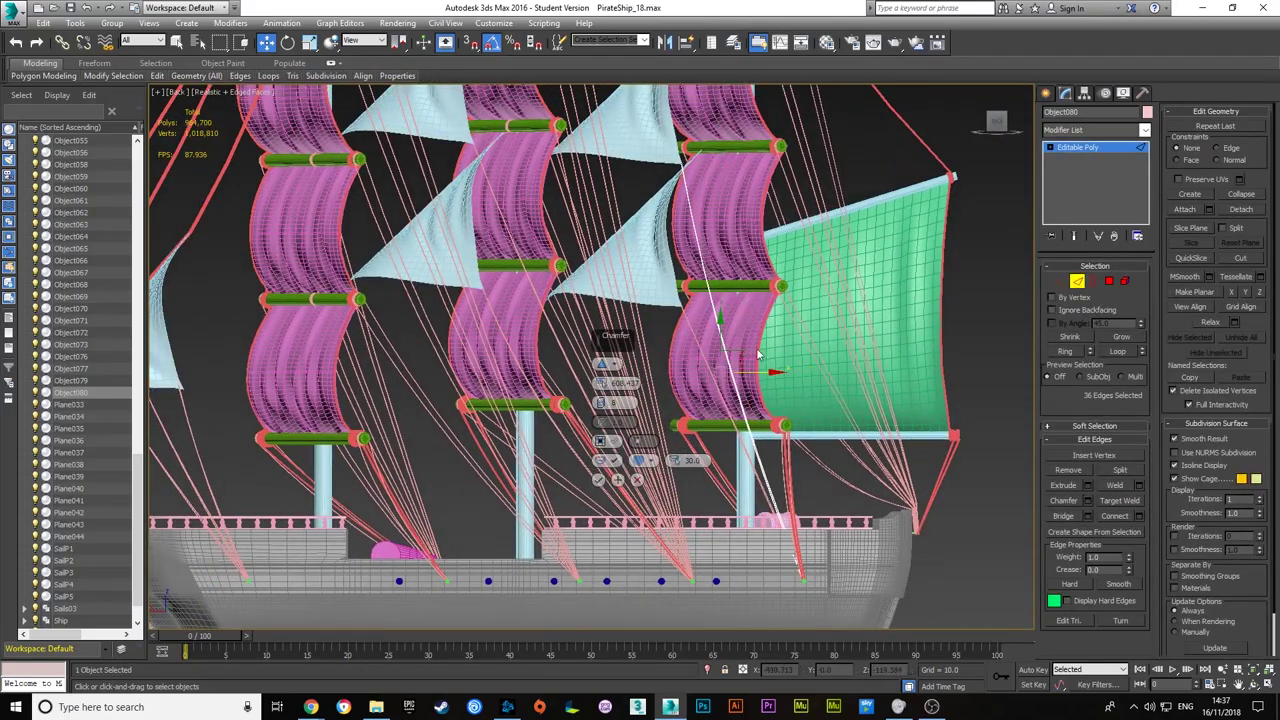
- Rotate Object081's rope ring so it wraps around the mast pole
{"action": "middle_click_drag", "start_coordinate": [703, 375], "coordinate": [703, 300], "text": "alt"}
{"action": "scroll", "coordinate": [703, 300], "scroll_direction": "up", "scroll_amount": 5}
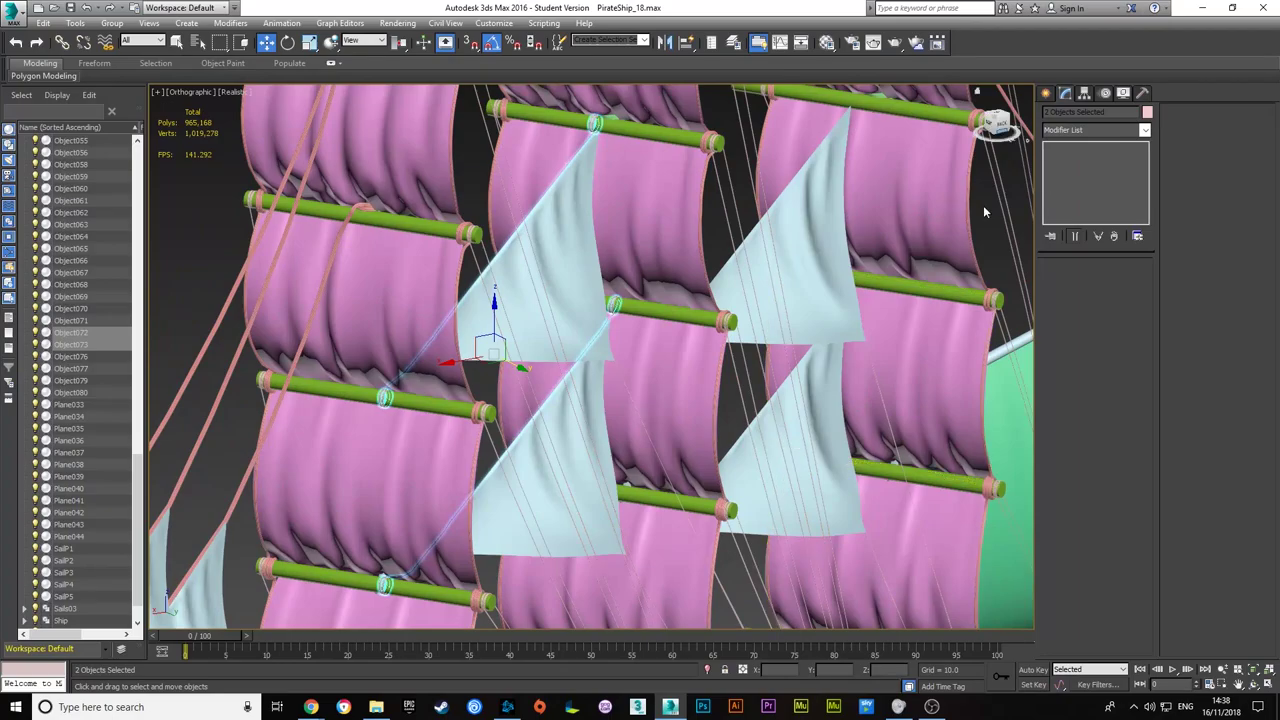
{"action": "left_click", "coordinate": [800, 440]}
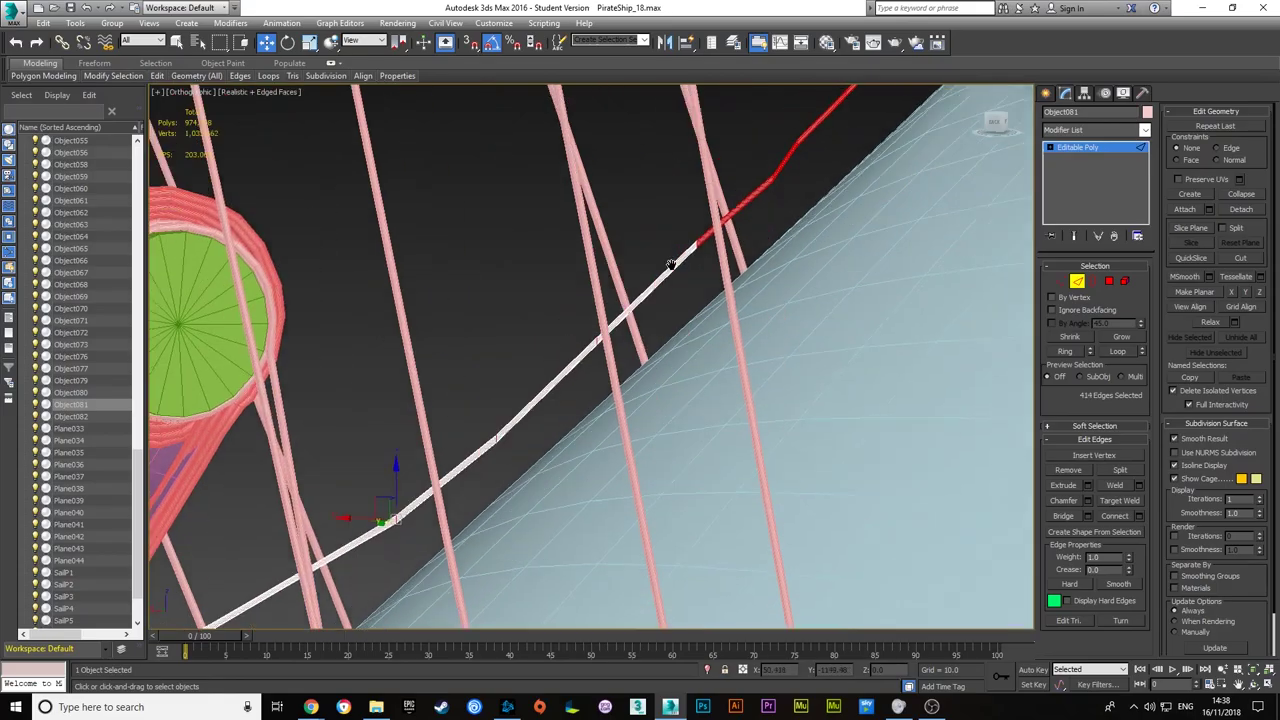
{"action": "mouse_move", "coordinate": [725, 238]}
{"action": "middle_mouse_down"}
{"action": "mouse_move", "coordinate": [751, 300]}
{"action": "mouse_move", "coordinate": [637, 248]}
{"action": "middle_mouse_up"}
{"action": "middle_click_drag", "start_coordinate": [711, 376], "coordinate": [658, 243], "text": "alt"}
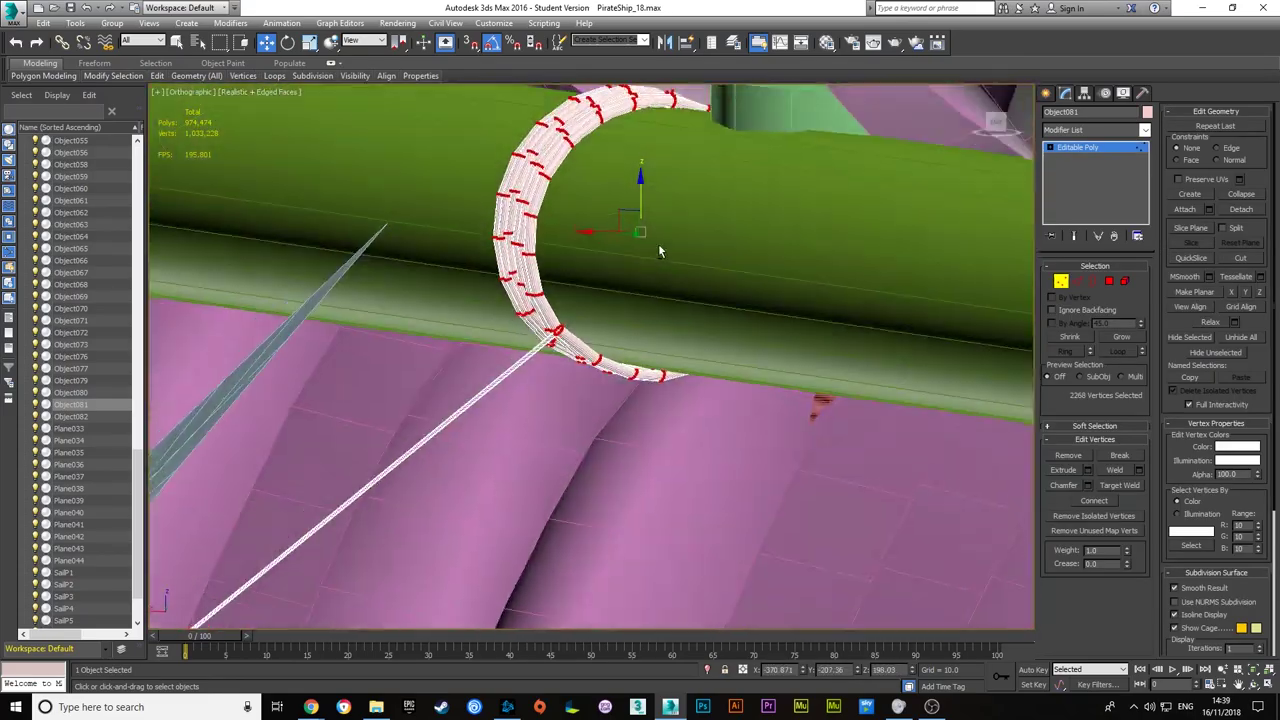
{"action": "key", "text": "e"}
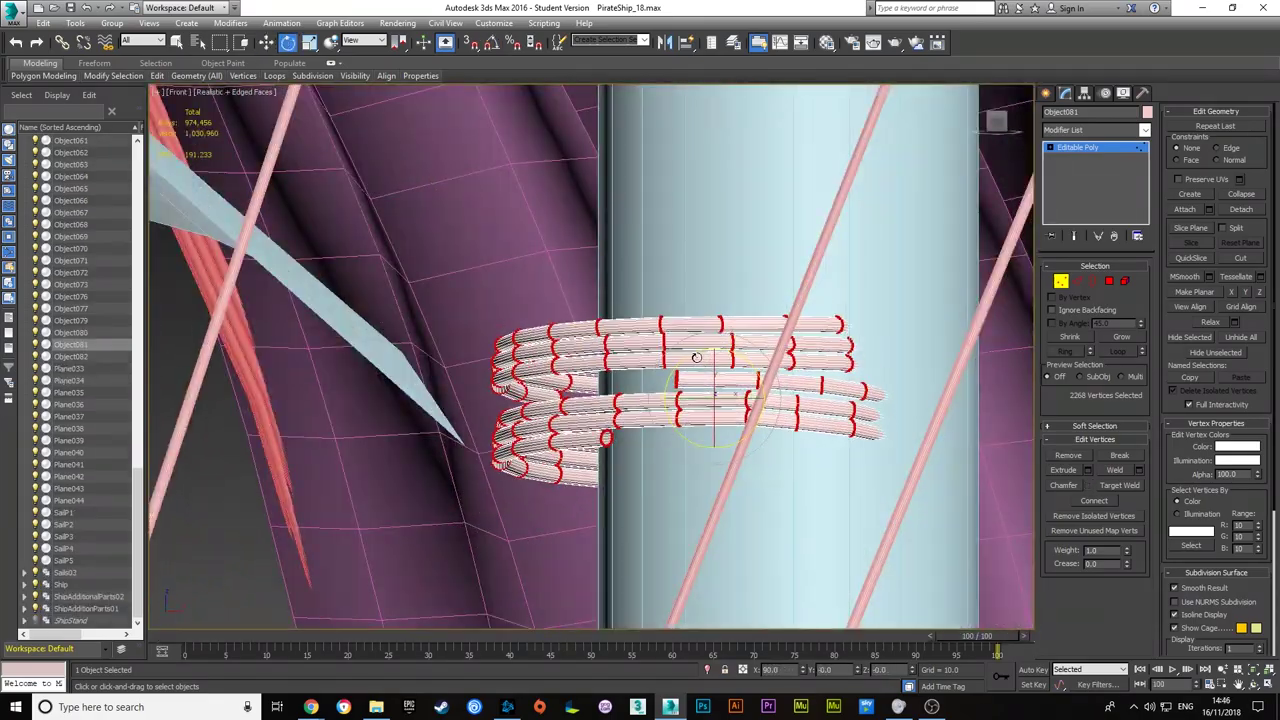
{"action": "mouse_move", "coordinate": [696, 357]}
{"action": "middle_mouse_down", "text": "alt"}
{"action": "mouse_move", "coordinate": [517, 330]}
{"action": "mouse_move", "coordinate": [566, 326]}
{"action": "mouse_move", "coordinate": [625, 376]}
{"action": "mouse_move", "coordinate": [700, 366]}
{"action": "middle_mouse_up", "text": "alt"}
{"action": "key", "text": "w"}
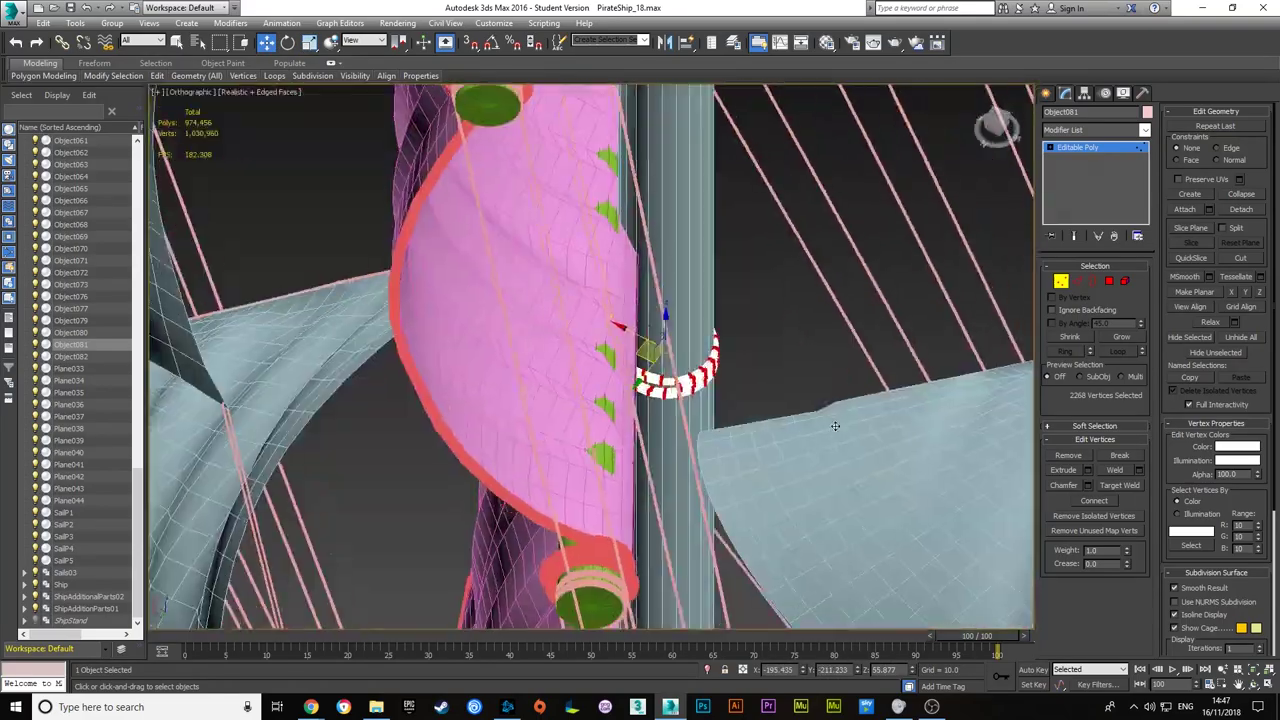
{"action": "left_click", "coordinate": [700, 372]}
- Select the new rope coil around the mast and frame it in view
{"action": "middle_click_drag", "start_coordinate": [762, 560], "coordinate": [1130, 340], "text": "alt"}
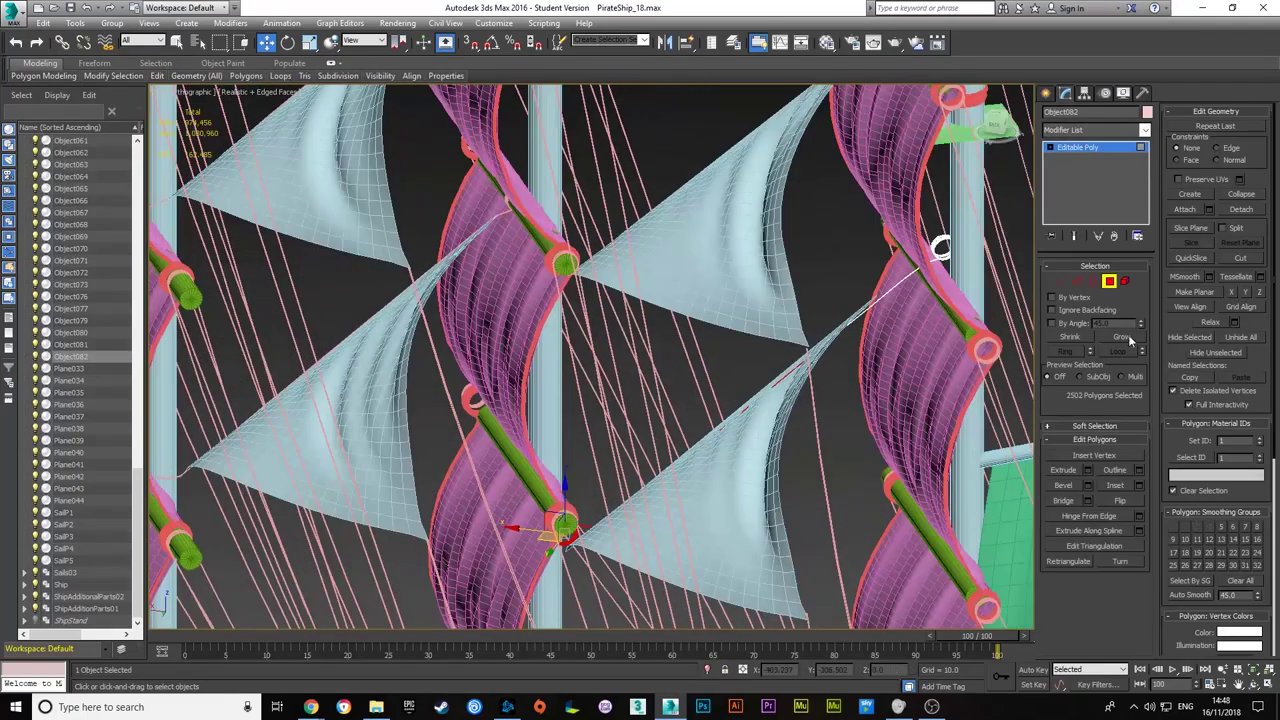
{"action": "left_click", "coordinate": [586, 243]}
{"action": "mouse_move", "coordinate": [586, 243]}
{"action": "middle_mouse_down", "text": "alt"}
{"action": "mouse_move", "coordinate": [643, 314]}
{"action": "mouse_move", "coordinate": [600, 340]}
{"action": "mouse_move", "coordinate": [631, 466]}
{"action": "middle_mouse_up", "text": "alt"}
{"action": "left_click", "coordinate": [631, 466]}
{"action": "key", "text": "z"}
{"action": "middle_click_drag", "start_coordinate": [686, 528], "coordinate": [686, 543], "text": "alt"}
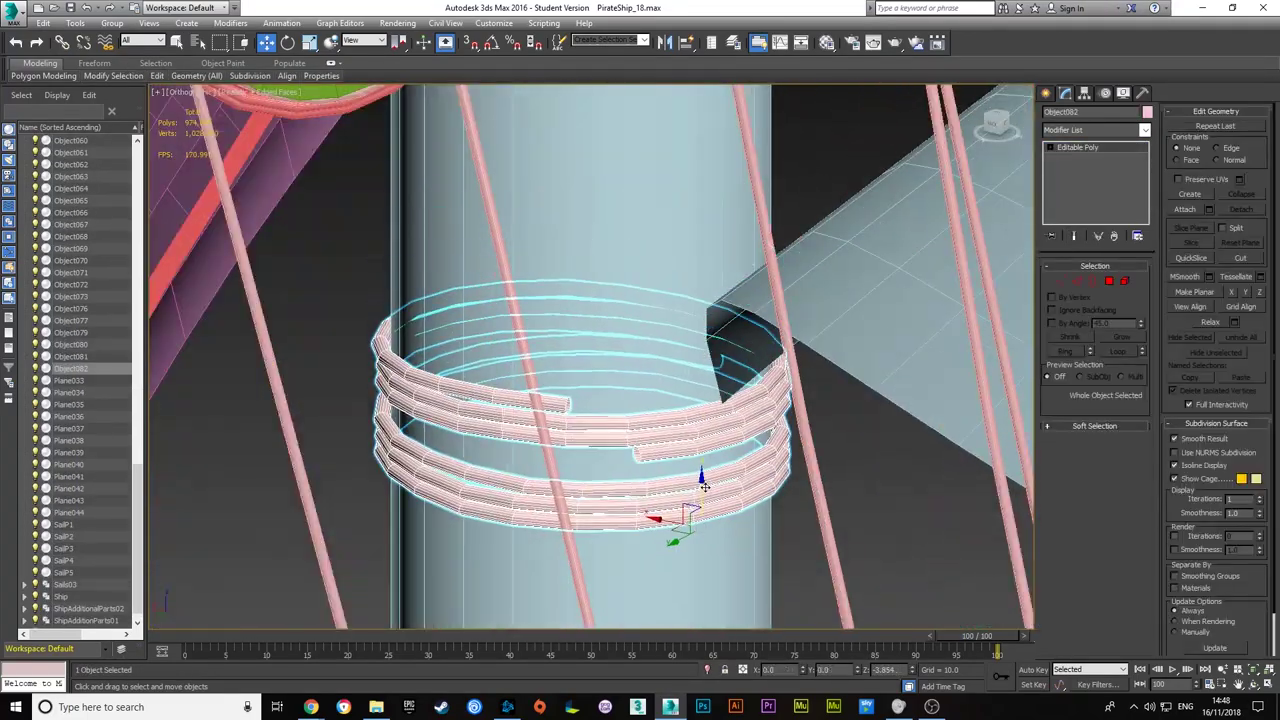
{"action": "scroll", "coordinate": [686, 543], "scroll_direction": "down", "scroll_amount": 10}
- Connect extra edges along the sail-edge rope, then edit its vertices to bend around the coils
{"action": "left_click", "coordinate": [934, 252]}
{"action": "key", "text": "2"}
{"action": "key", "text": "z"}
{"action": "scroll", "coordinate": [655, 454], "scroll_direction": "up", "scroll_amount": 5}
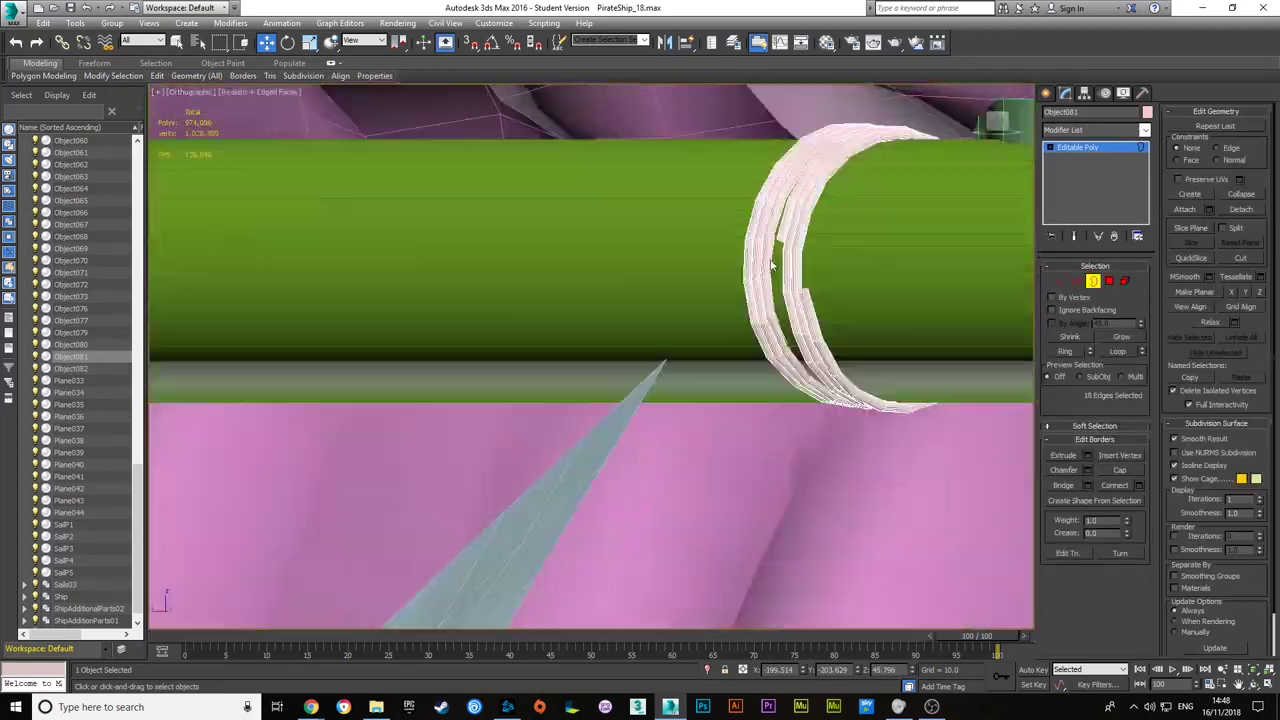
{"action": "scroll", "coordinate": [655, 454], "scroll_direction": "down", "scroll_amount": 5}
{"action": "left_click", "coordinate": [598, 421]}
{"action": "scroll", "coordinate": [580, 450], "scroll_direction": "up", "scroll_amount": 4}
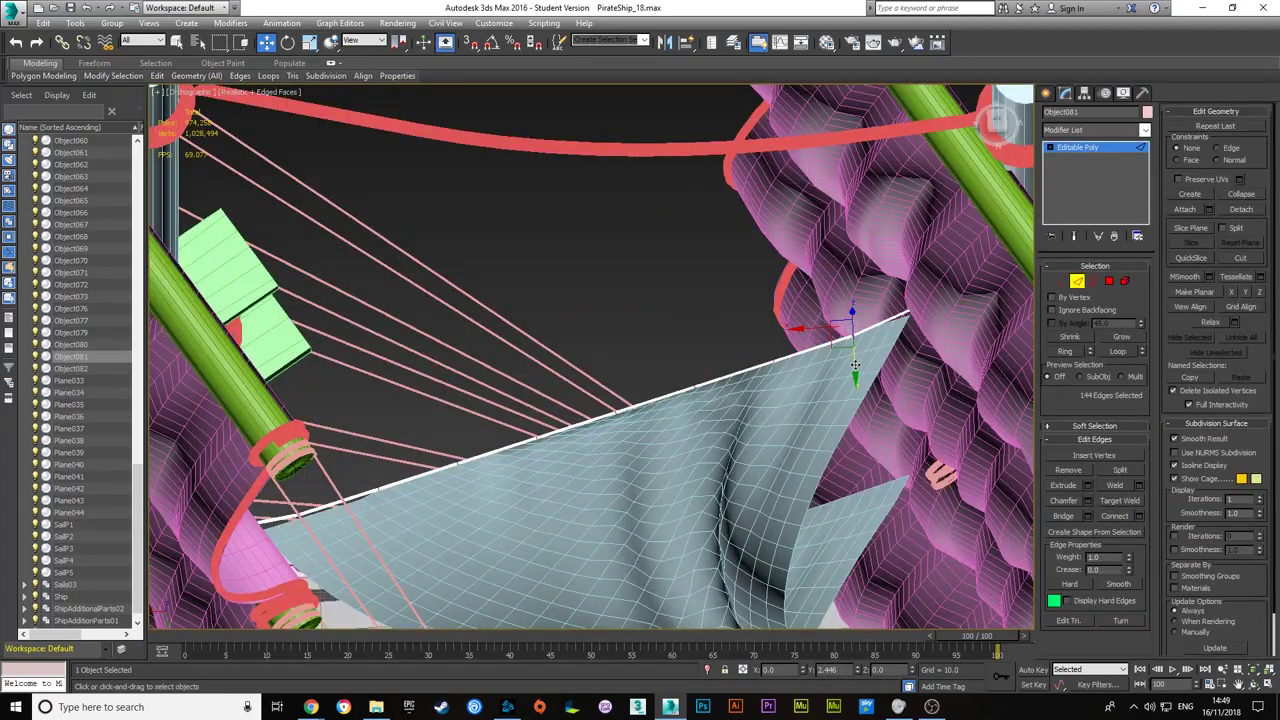
{"action": "middle_click_drag", "start_coordinate": [675, 455], "coordinate": [490, 465], "text": "alt"}
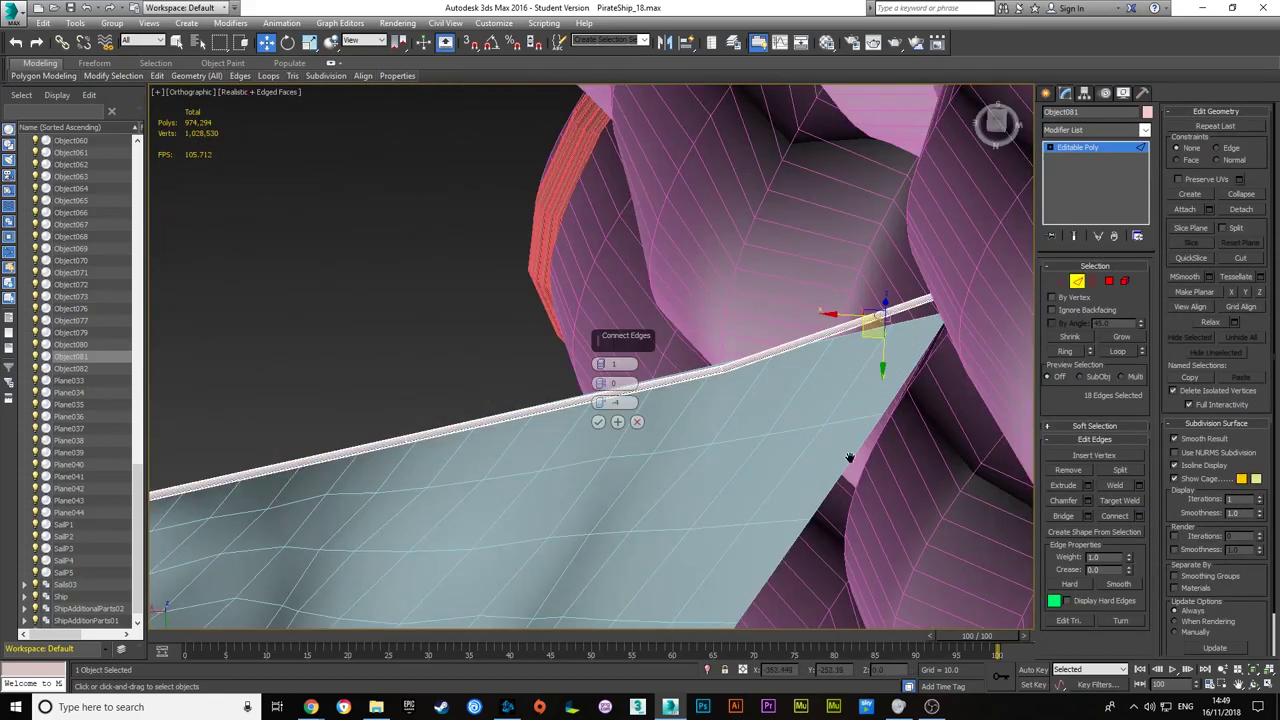
{"action": "mouse_move", "coordinate": [371, 522]}
{"action": "middle_mouse_down", "text": "alt"}
{"action": "mouse_move", "coordinate": [663, 402]}
{"action": "mouse_move", "coordinate": [860, 390]}
{"action": "middle_mouse_up", "text": "alt"}
{"action": "key", "text": "1"}
{"action": "scroll", "coordinate": [912, 252], "scroll_direction": "up", "scroll_amount": 5}
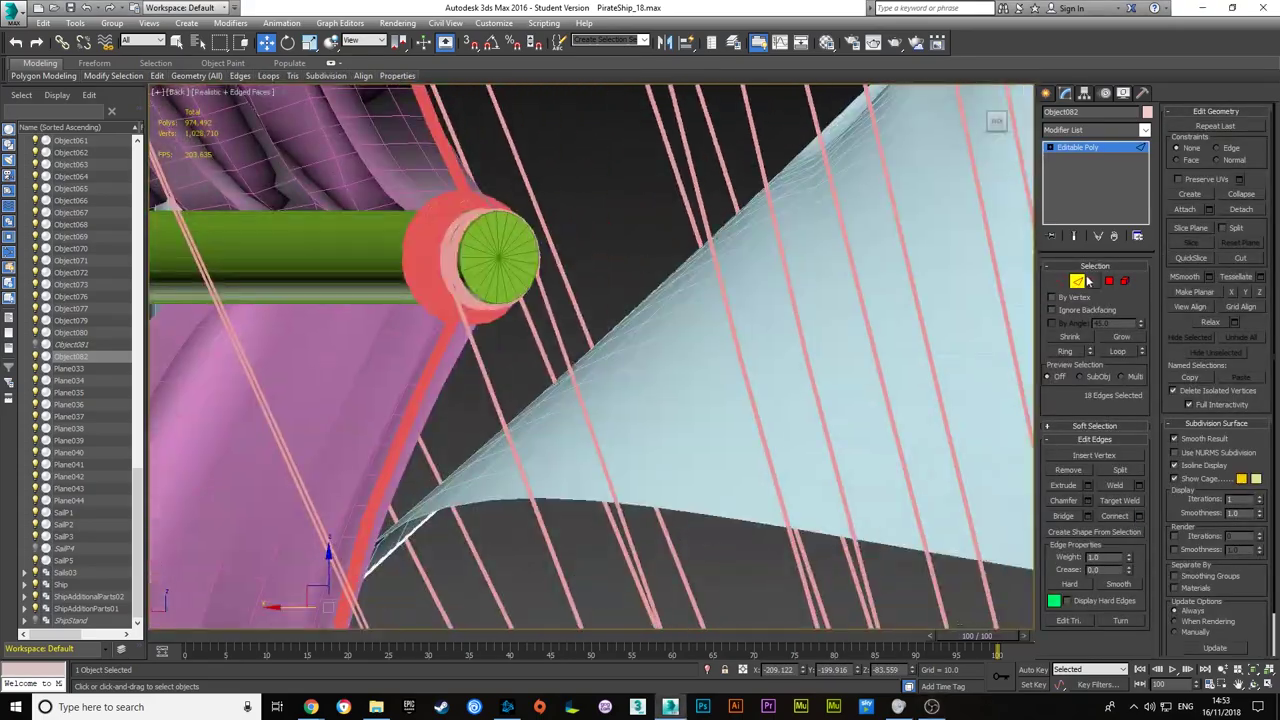
{"action": "left_click", "coordinate": [1075, 282]}
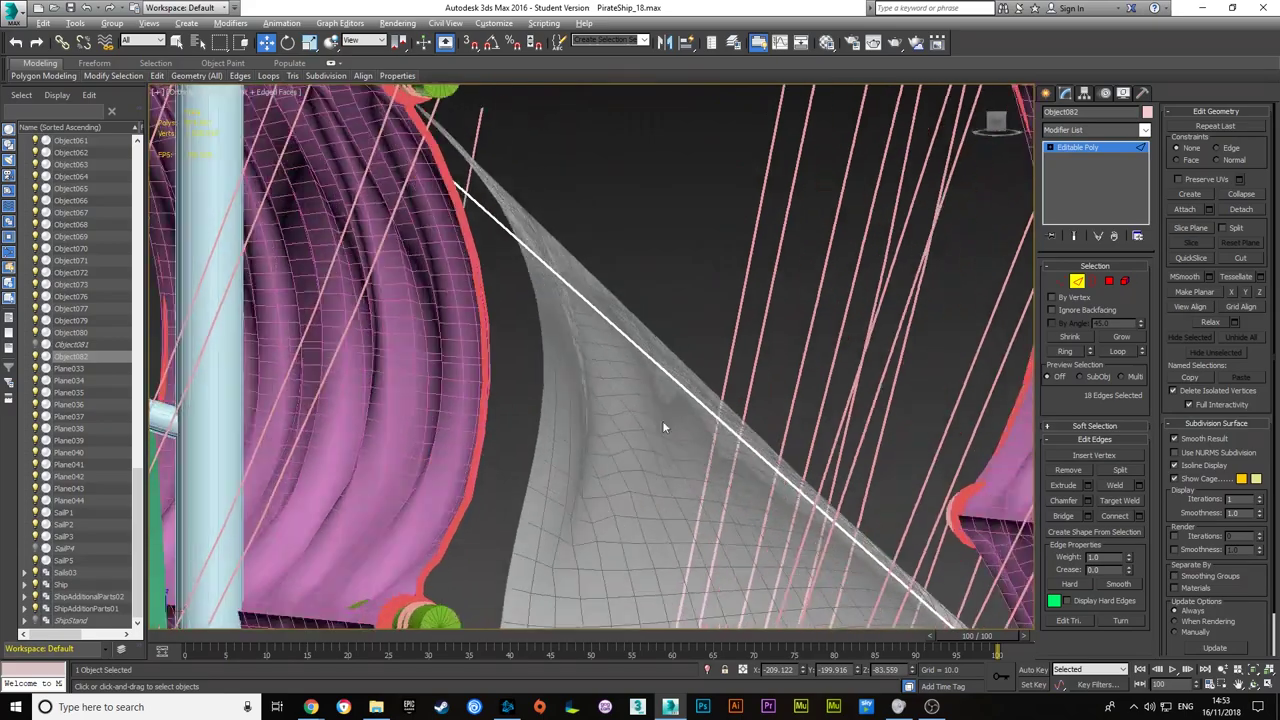
{"action": "left_click", "coordinate": [1062, 282]}
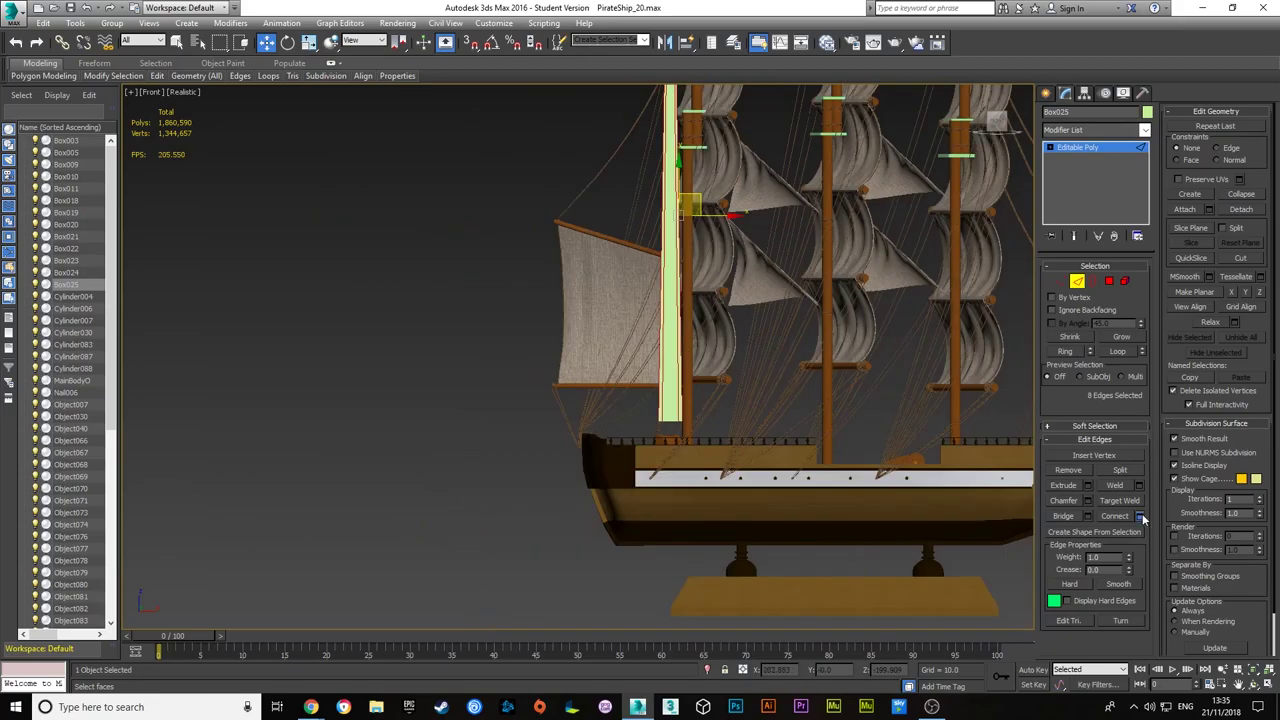
- Add the connected edge loops across Box025, then switch to polygon mode with wireframe edges shown
{"action": "left_click", "coordinate": [585, 421]}
{"action": "key", "text": "4"}
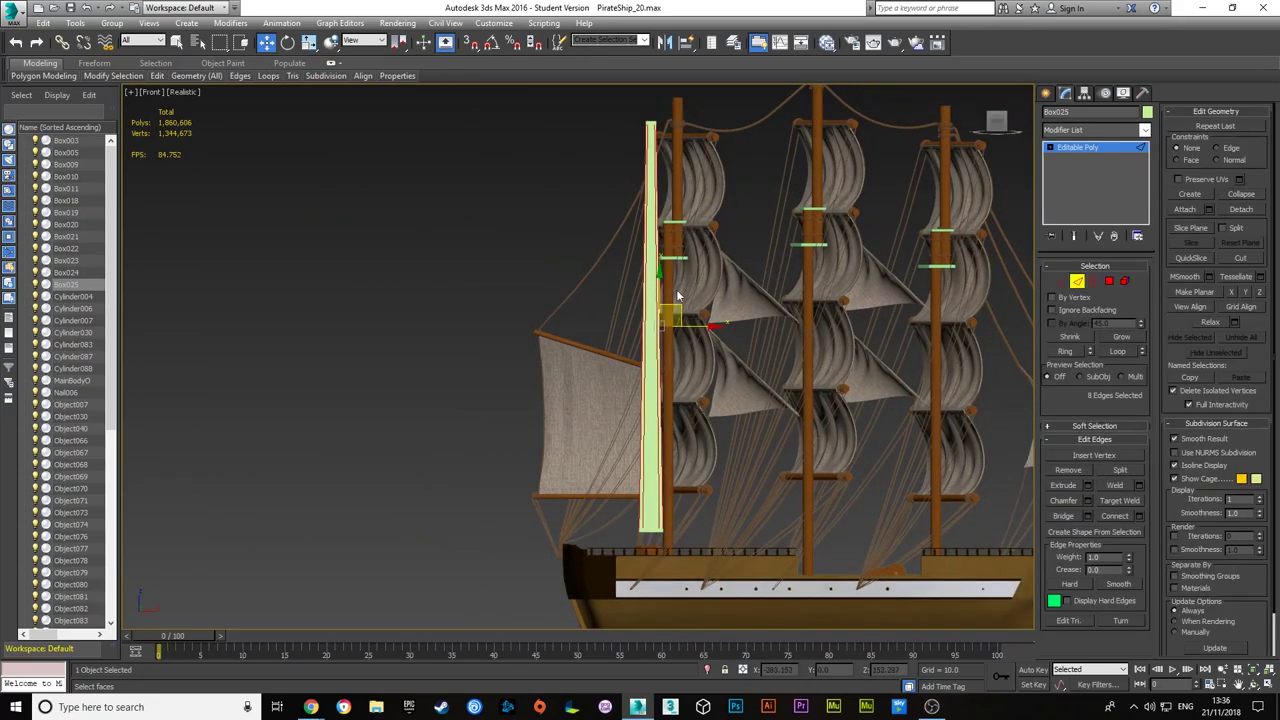
{"action": "key", "text": "F4"}
{"action": "middle_click_drag", "start_coordinate": [677, 297], "coordinate": [615, 310]}
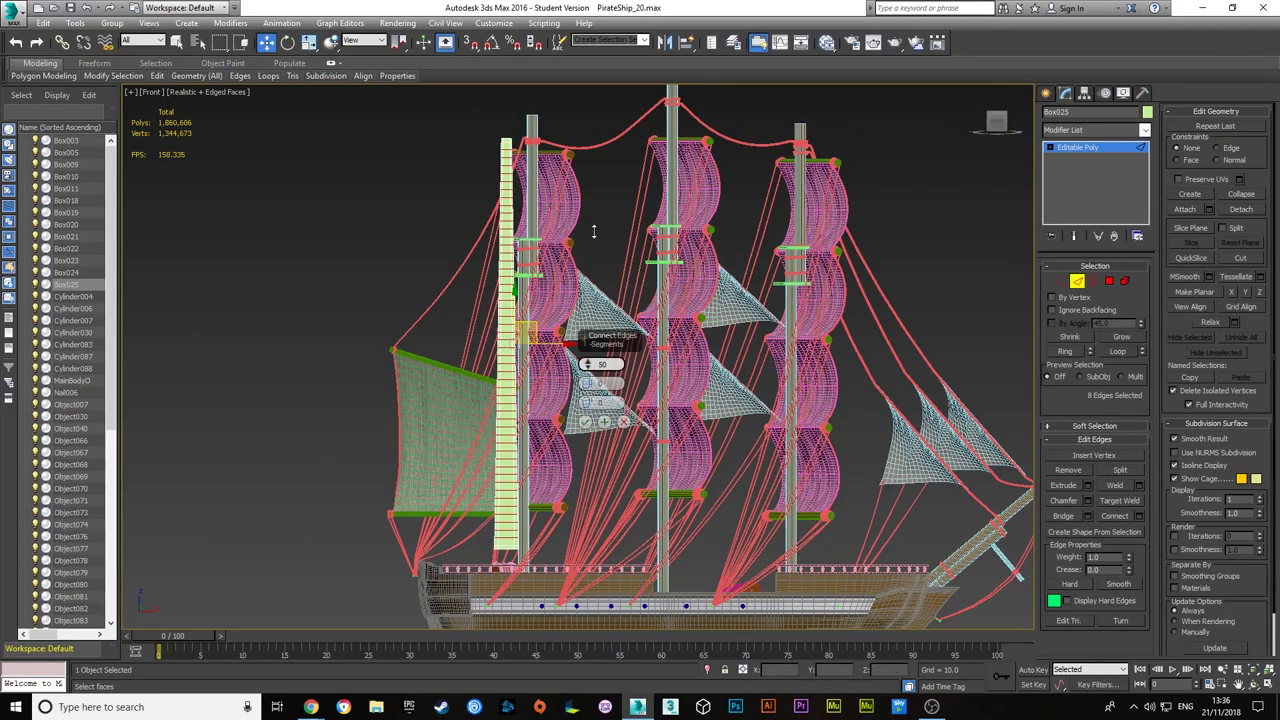
{"action": "scroll", "coordinate": [613, 183], "scroll_direction": "up", "scroll_amount": 5}
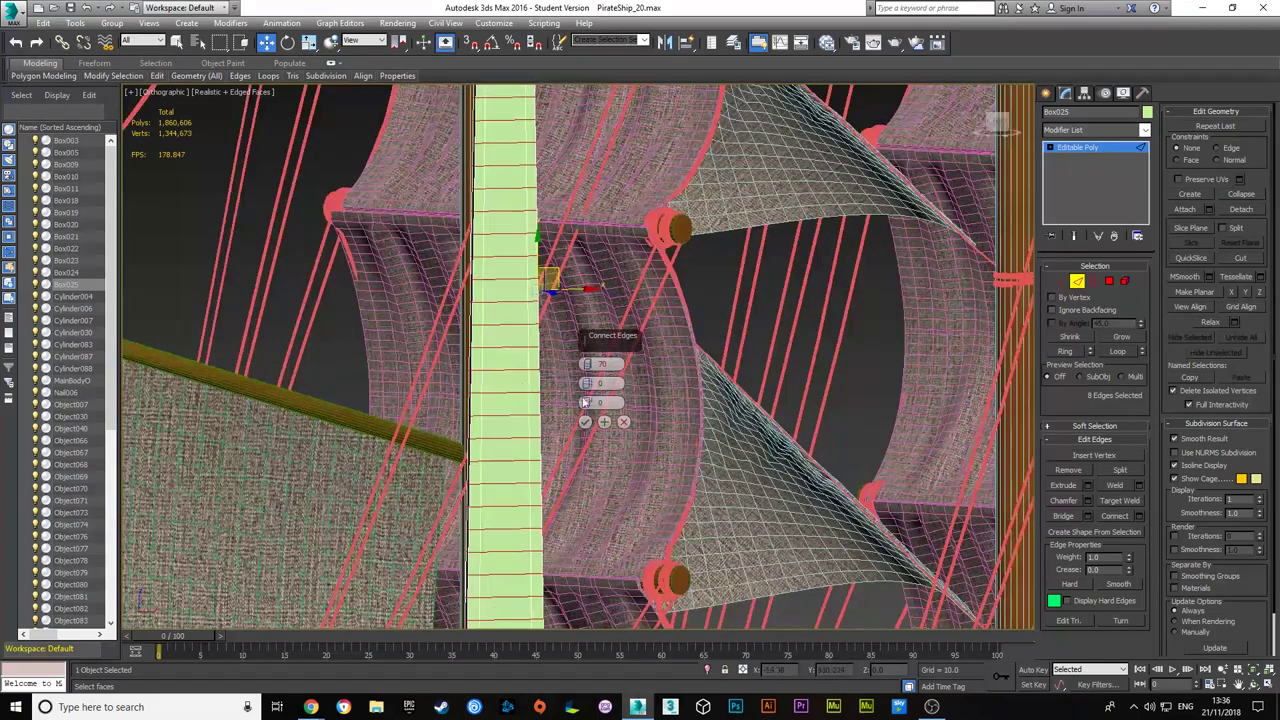
{"action": "scroll", "coordinate": [560, 280], "scroll_direction": "up", "scroll_amount": 3}
{"action": "scroll", "coordinate": [586, 214], "scroll_direction": "down", "scroll_amount": 5}
{"action": "scroll", "coordinate": [620, 300], "scroll_direction": "down", "scroll_amount": 2}
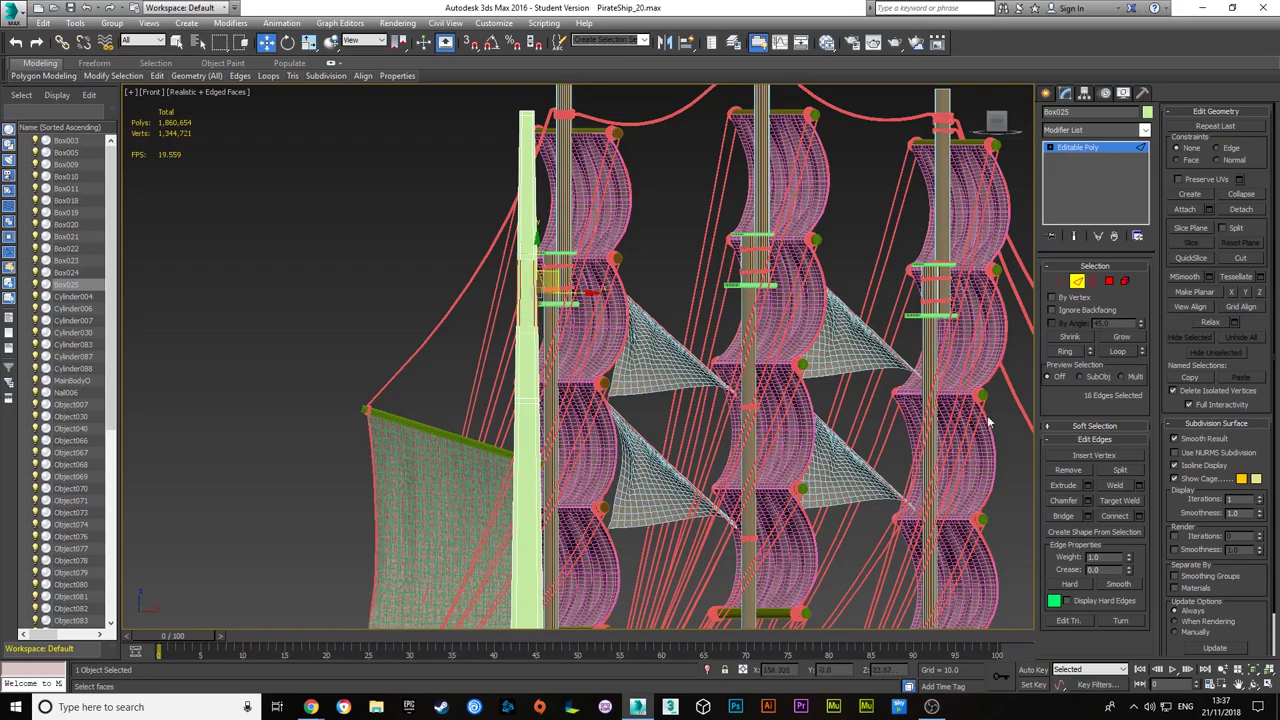
{"action": "scroll", "coordinate": [386, 264], "scroll_direction": "up", "scroll_amount": 6}
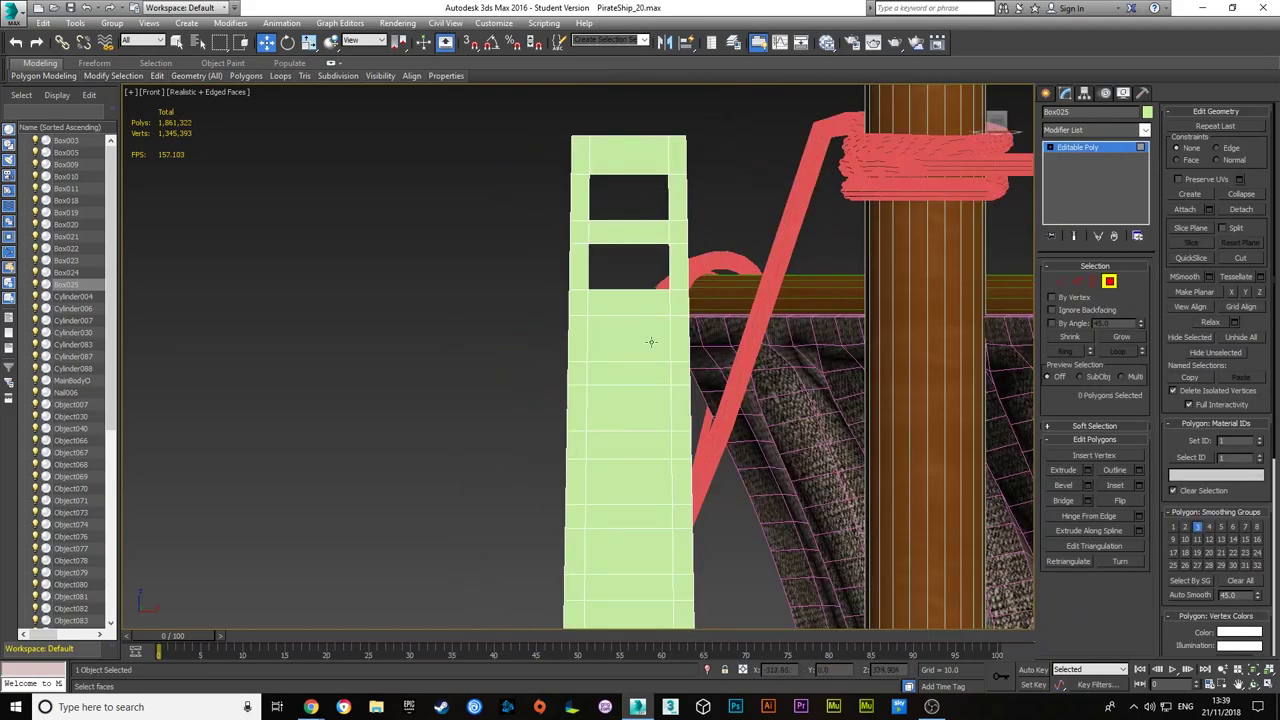
- Pan up along the mast to the rope ladder and select a polygon of Box025
{"action": "scroll", "coordinate": [511, 322], "scroll_direction": "down", "scroll_amount": 5}
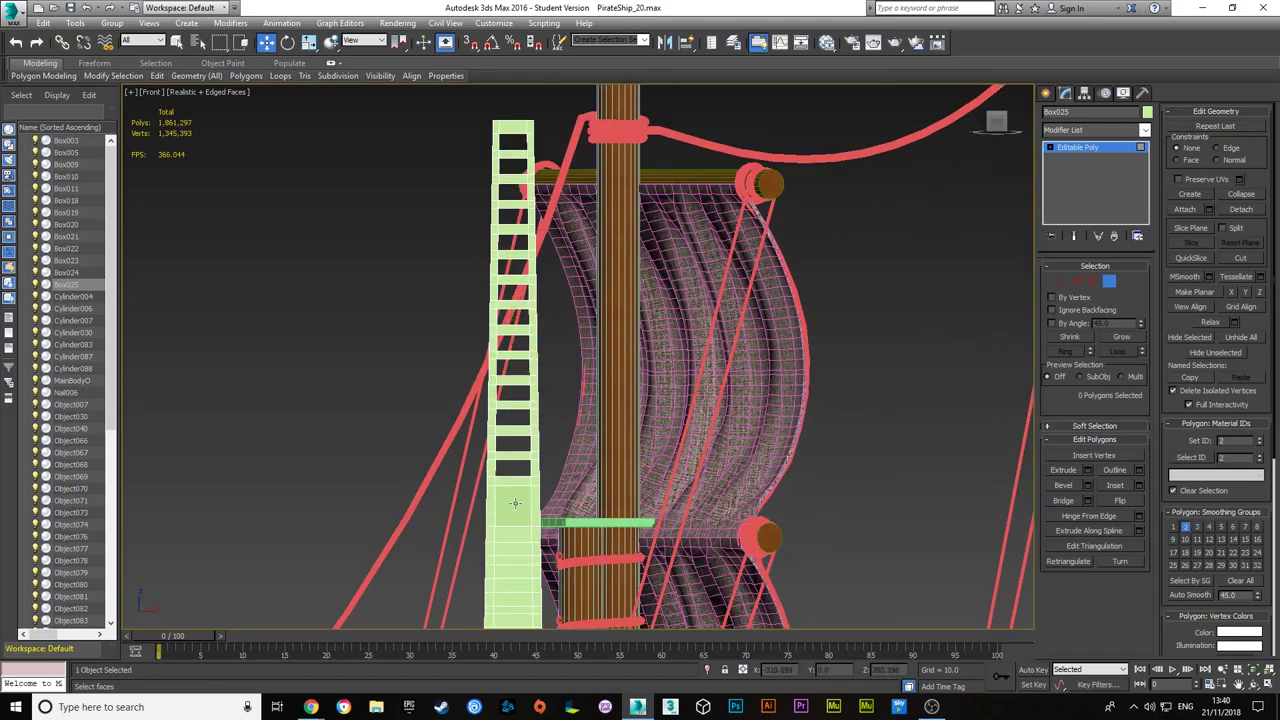
{"action": "middle_click_drag", "start_coordinate": [515, 503], "coordinate": [563, 360]}
{"action": "key", "text": "2"}
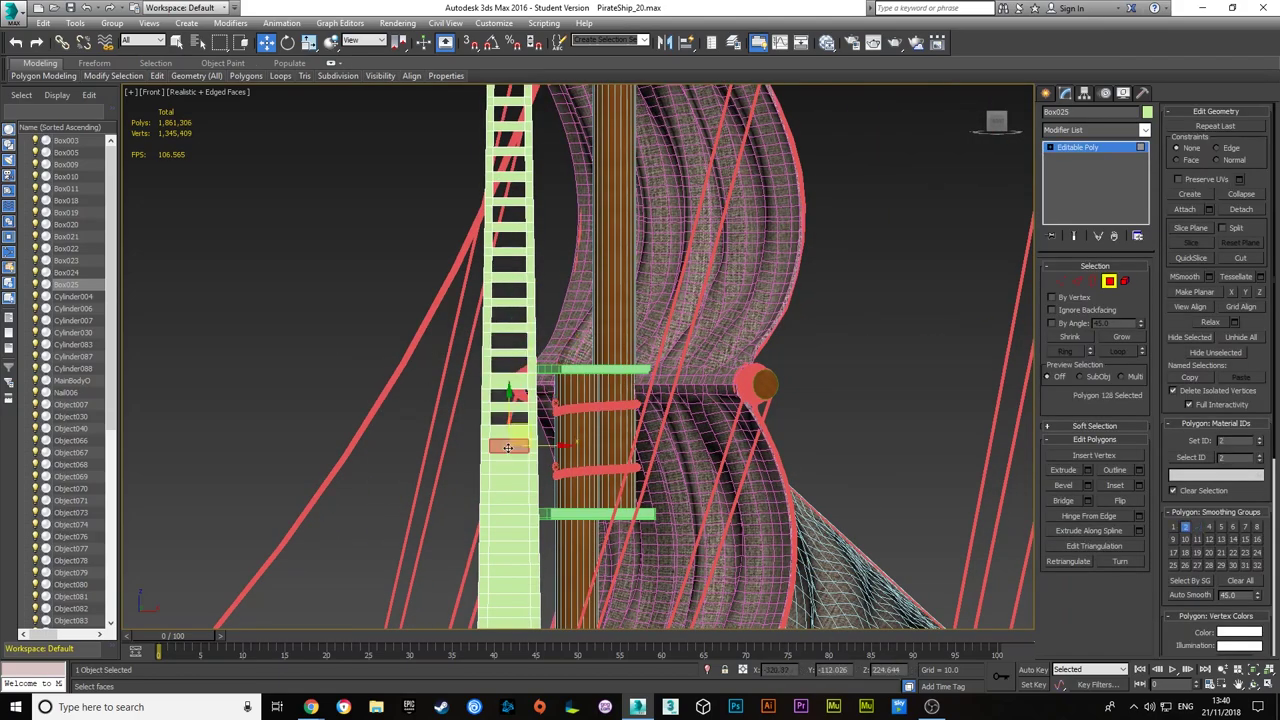
{"action": "middle_click_drag", "start_coordinate": [511, 500], "coordinate": [517, 372]}
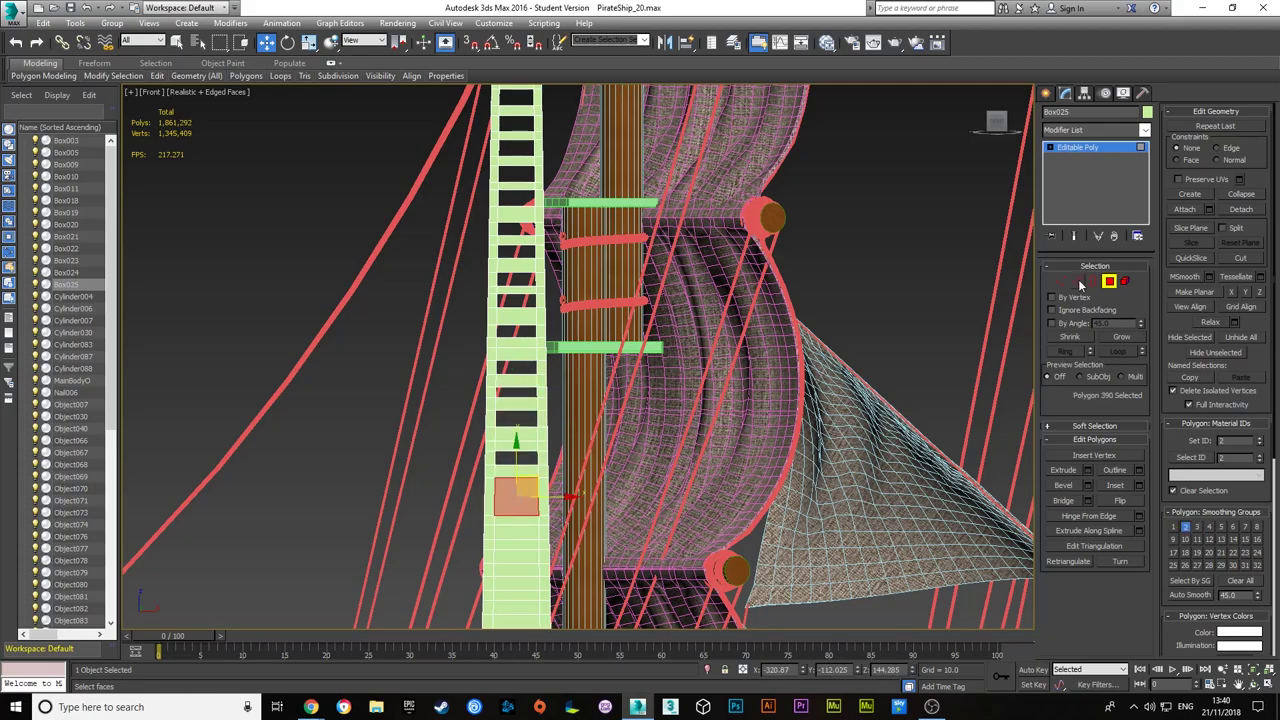
{"action": "key", "text": "2"}
{"action": "scroll", "coordinate": [535, 206], "scroll_direction": "up", "scroll_amount": 6}
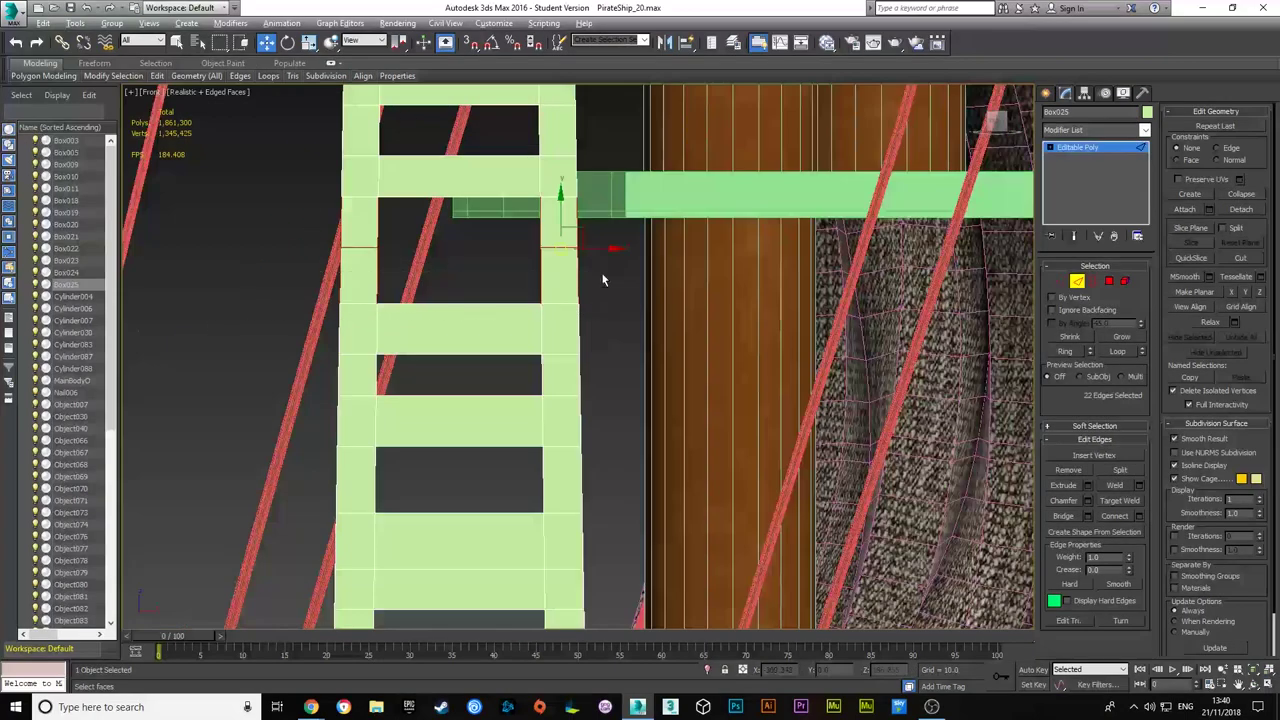
{"action": "key", "text": "4"}
{"action": "scroll", "coordinate": [560, 450], "scroll_direction": "down", "scroll_amount": 3}
{"action": "left_click", "coordinate": [513, 553]}
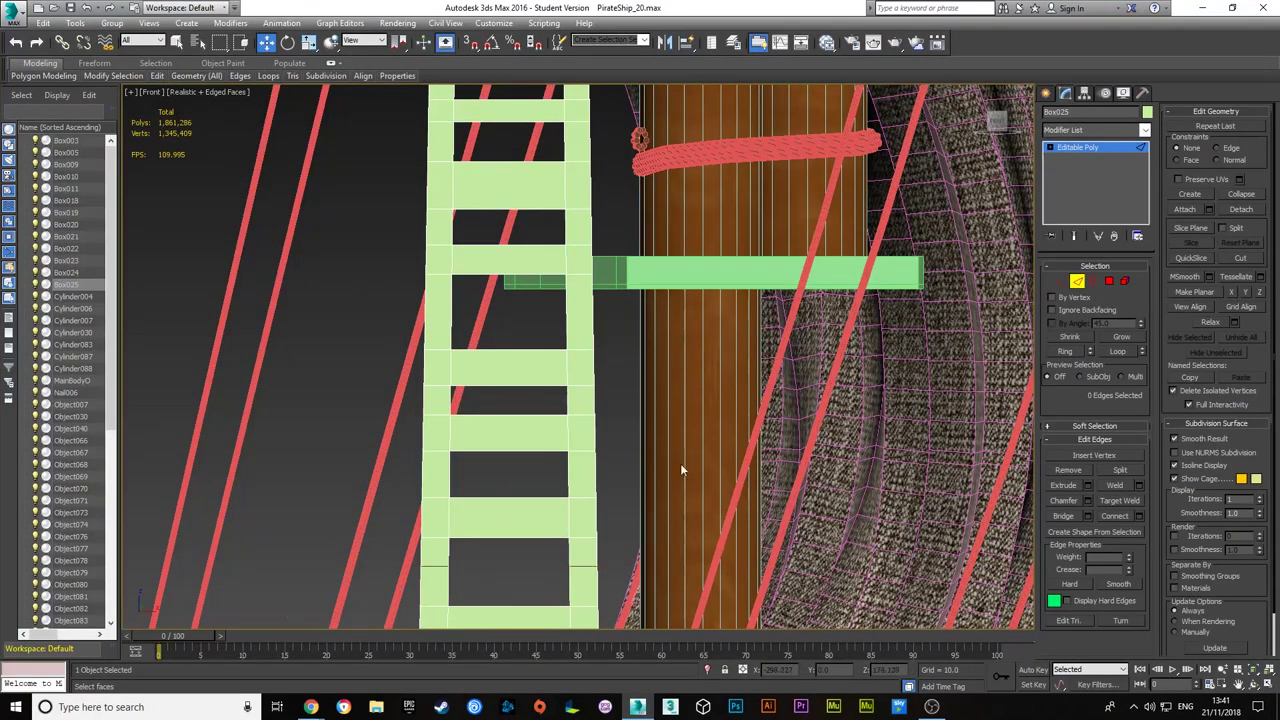
- Zoom through Box025's ladder, moving between polygon, edge and border selection levels
{"action": "scroll", "coordinate": [680, 470], "scroll_direction": "down", "scroll_amount": 2}
{"action": "key", "text": "4"}
{"action": "scroll", "coordinate": [486, 491], "scroll_direction": "down", "scroll_amount": 2}
{"action": "scroll", "coordinate": [457, 420], "scroll_direction": "down", "scroll_amount": 2}
{"action": "scroll", "coordinate": [414, 451], "scroll_direction": "down", "scroll_amount": 2}
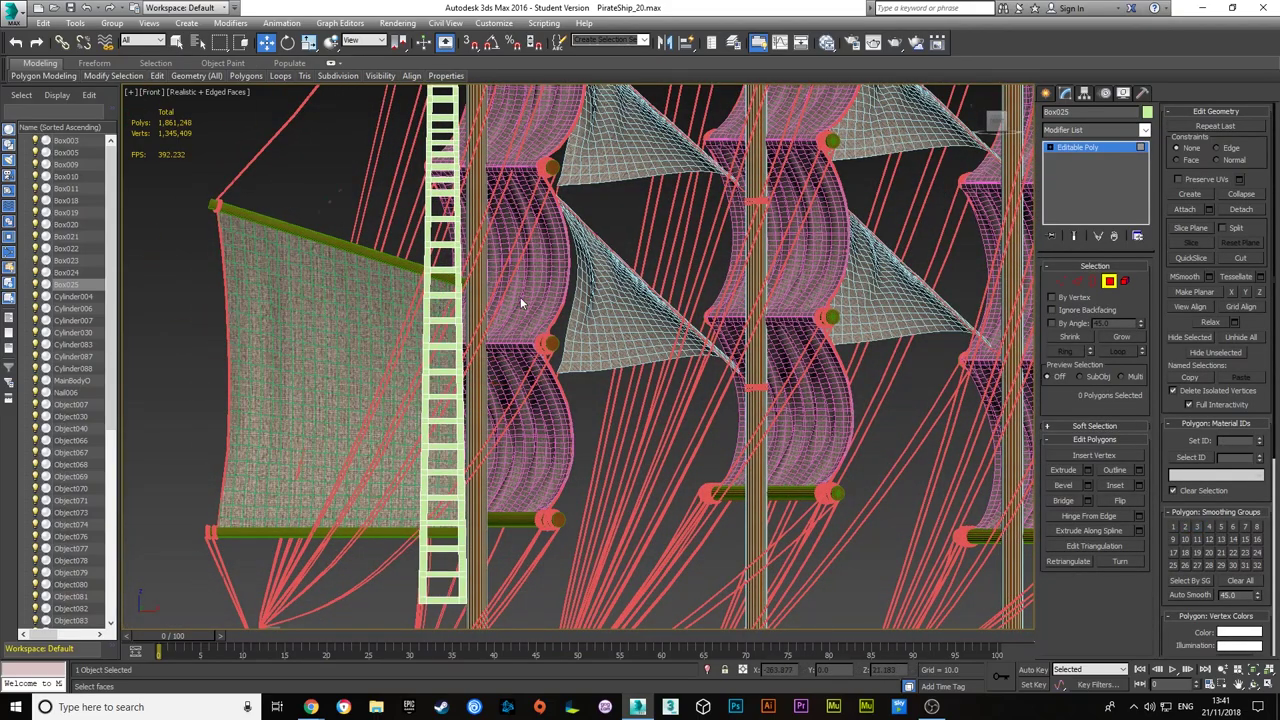
{"action": "scroll", "coordinate": [520, 302], "scroll_direction": "down", "scroll_amount": 4}
{"action": "key", "text": "2"}
{"action": "scroll", "coordinate": [505, 205], "scroll_direction": "up", "scroll_amount": 4}
{"action": "scroll", "coordinate": [511, 196], "scroll_direction": "up", "scroll_amount": 2}
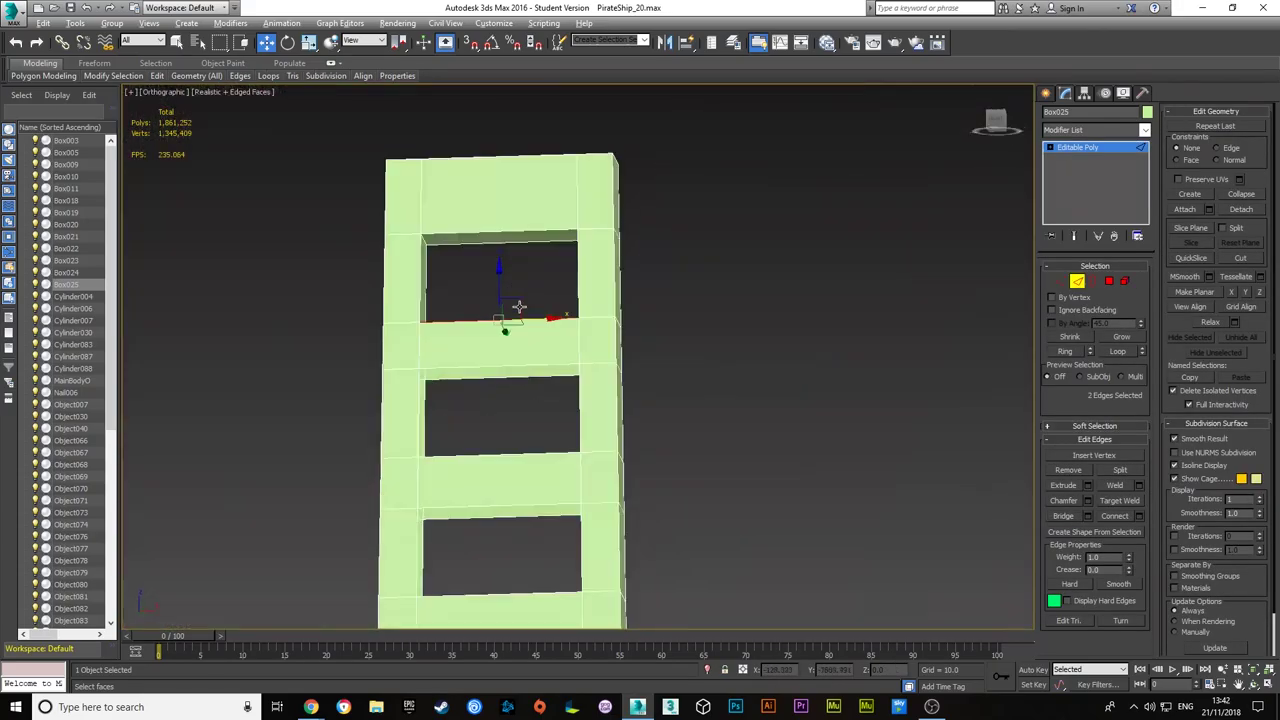
{"action": "key", "text": "3"}
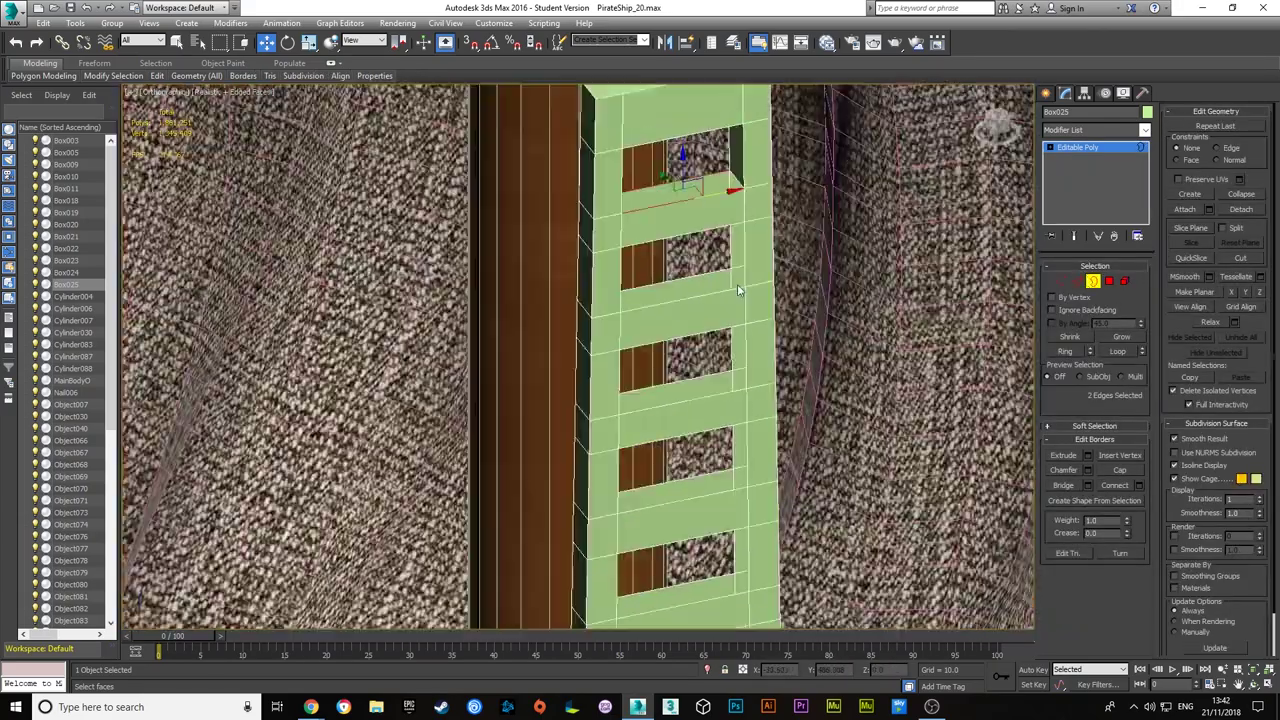
- Orbit around the ladder, then return to the front view to inspect its rung edges
{"action": "middle_click_drag", "start_coordinate": [826, 294], "coordinate": [516, 425], "text": "alt"}
{"action": "key", "text": "4"}
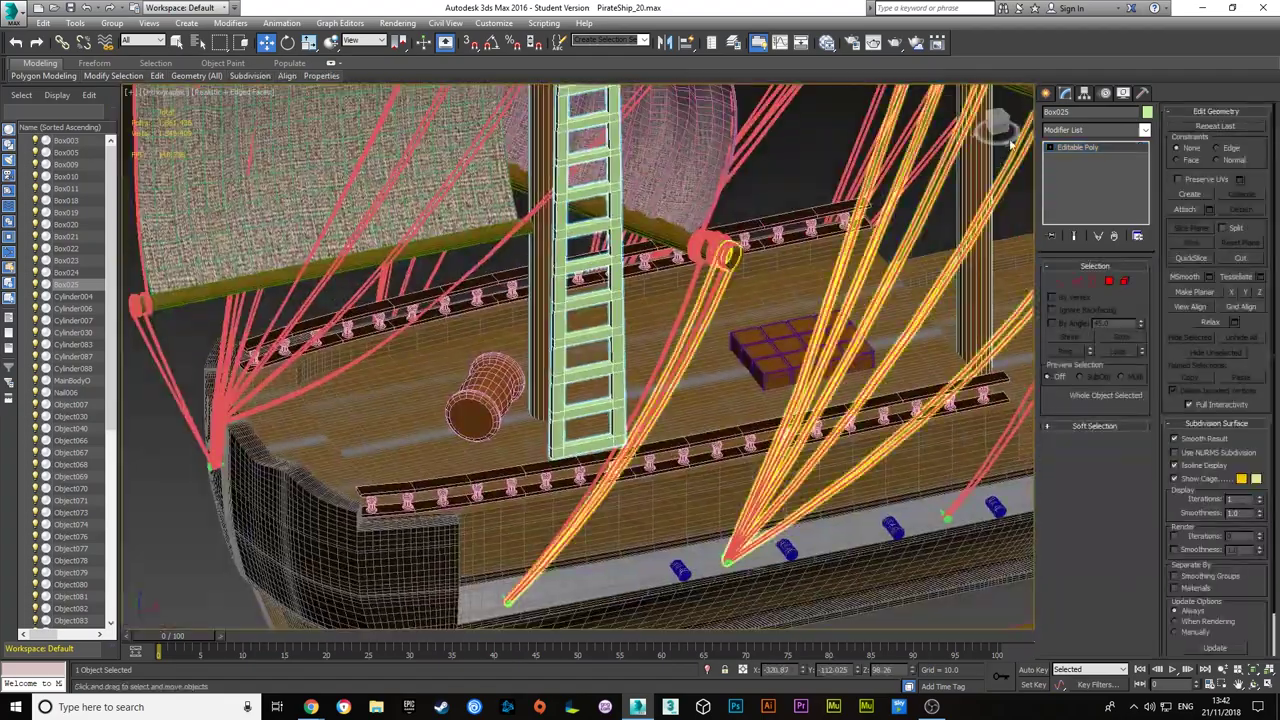
{"action": "key", "text": "f"}
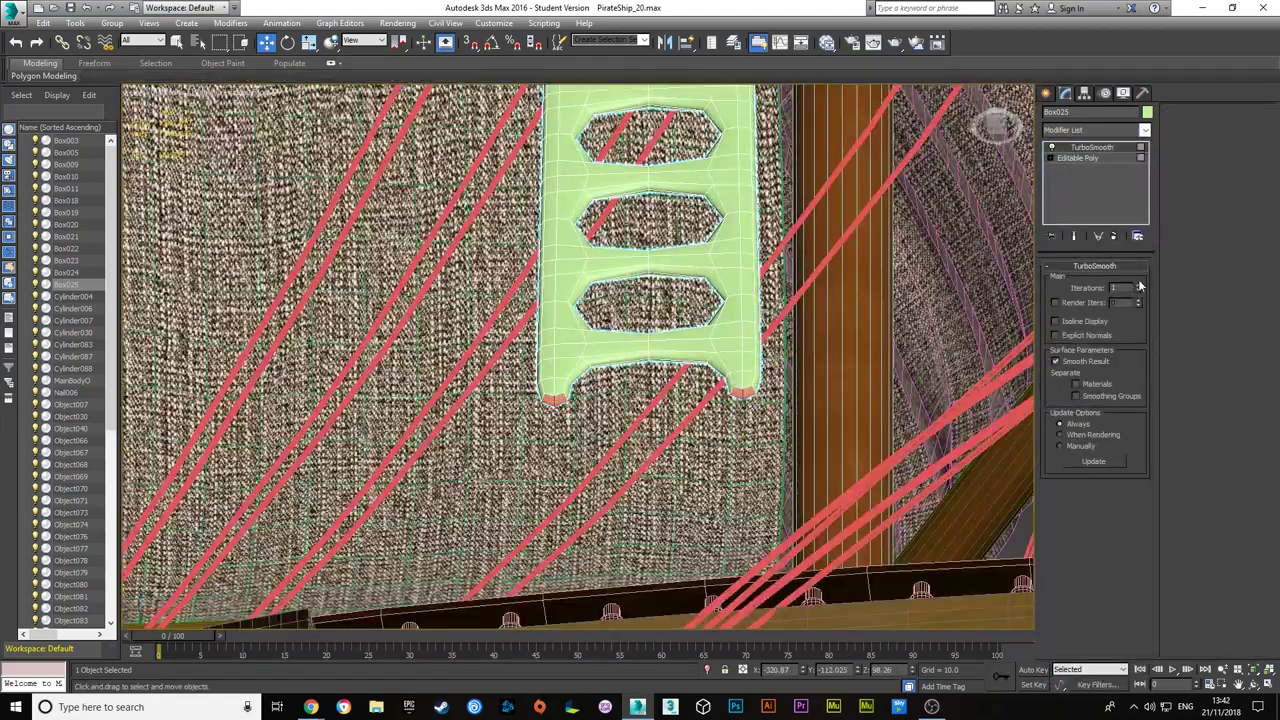
{"action": "scroll", "coordinate": [598, 383], "scroll_direction": "down", "scroll_amount": 5}
{"action": "key", "text": "2"}
{"action": "scroll", "coordinate": [620, 272], "scroll_direction": "up", "scroll_amount": 3}
{"action": "scroll", "coordinate": [620, 272], "scroll_direction": "up", "scroll_amount": 5}
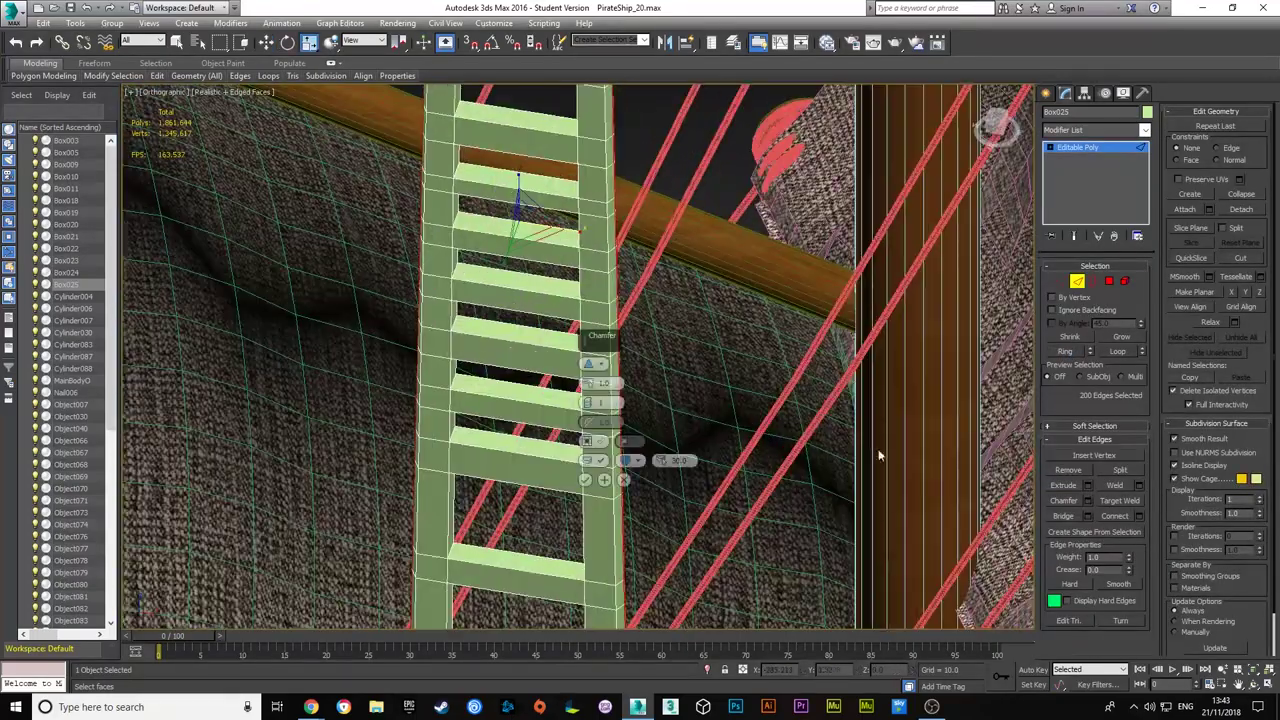
{"action": "scroll", "coordinate": [565, 243], "scroll_direction": "down", "scroll_amount": 5}
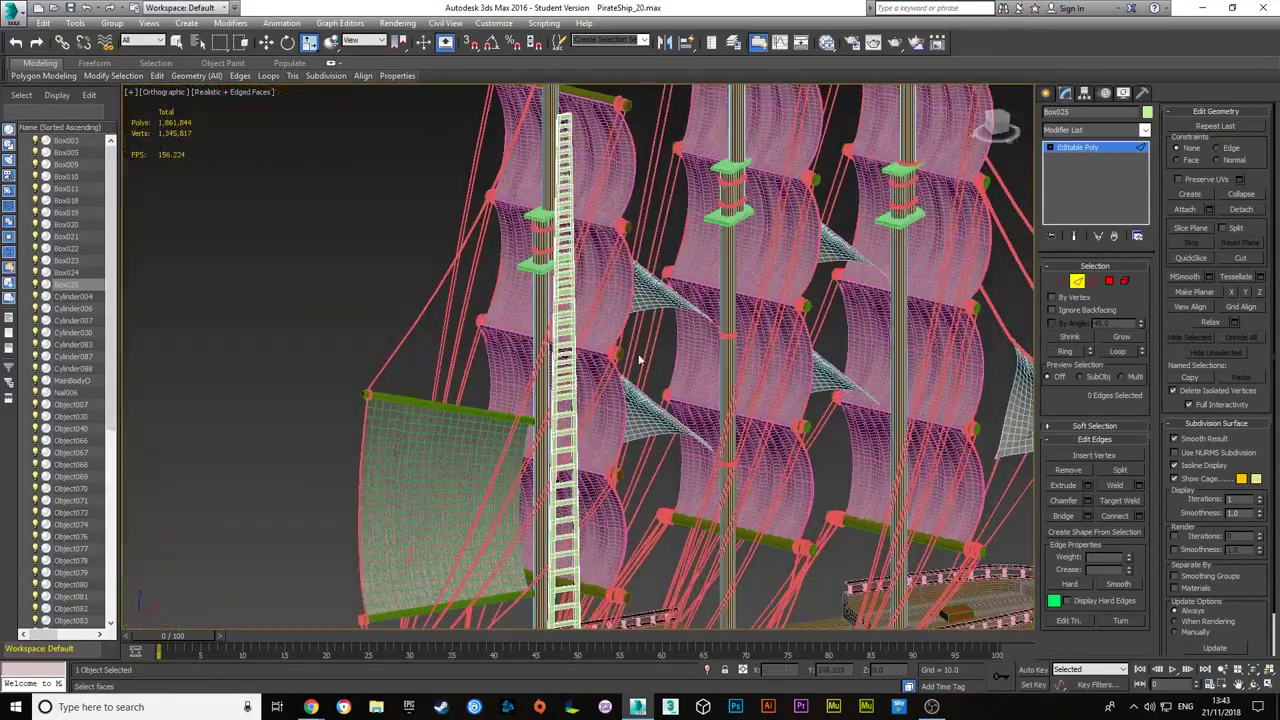
{"action": "key", "text": "f"}
{"action": "scroll", "coordinate": [617, 213], "scroll_direction": "up", "scroll_amount": 5}
{"action": "scroll", "coordinate": [619, 212], "scroll_direction": "down", "scroll_amount": 5}
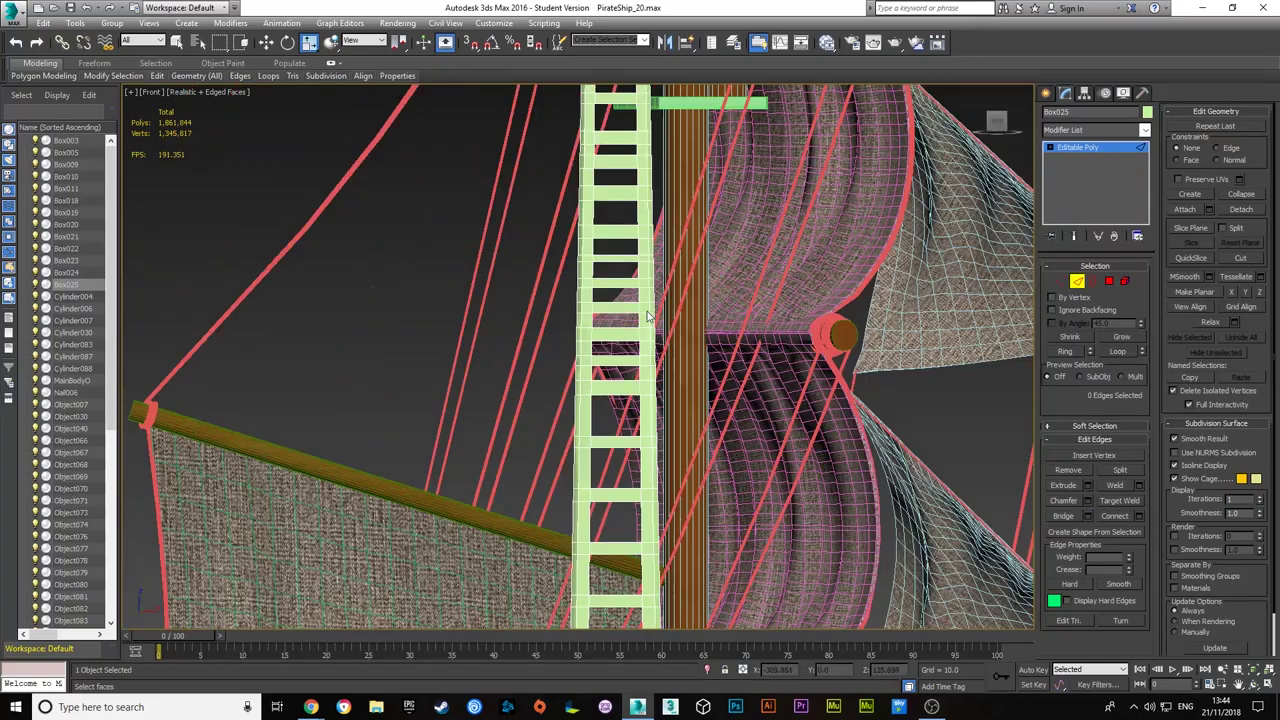
{"action": "scroll", "coordinate": [619, 212], "scroll_direction": "down", "scroll_amount": 3}
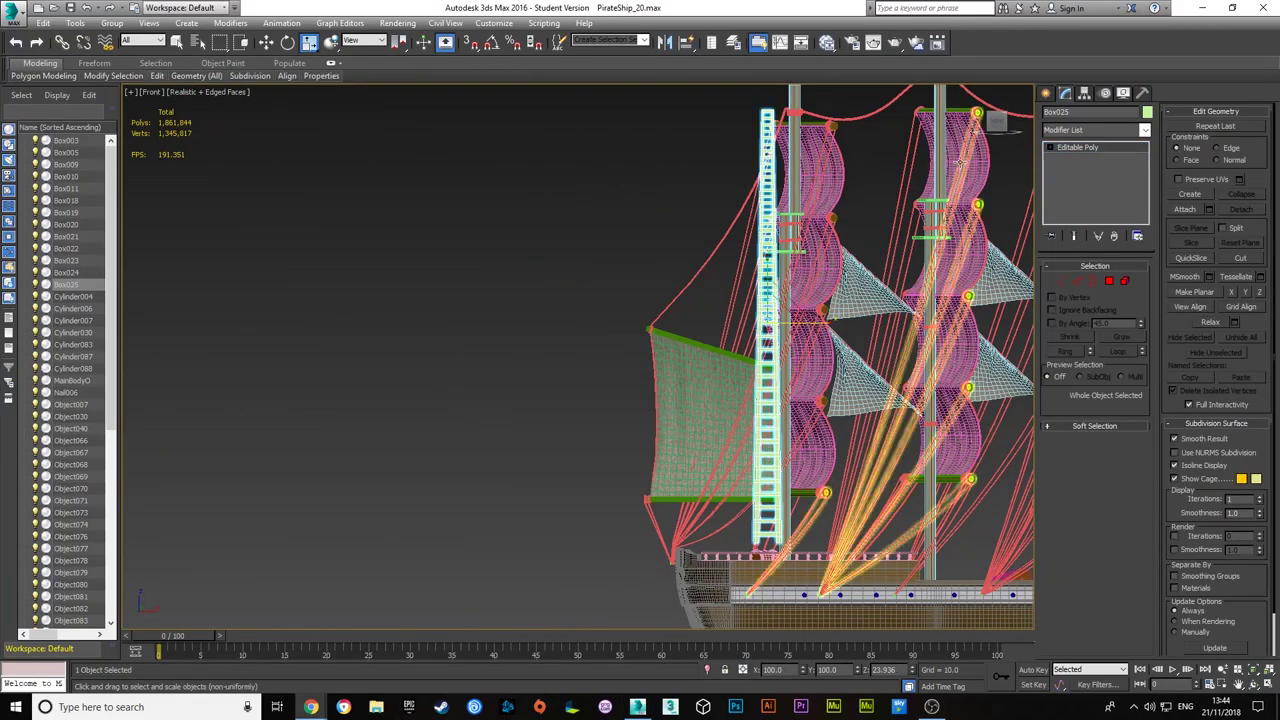
- Create a new cylinder around the top of the mast and frame it in the front view
{"action": "left_click", "coordinate": [1048, 93]}
{"action": "key", "text": "t"}
{"action": "left_click", "coordinate": [1069, 205]}
{"action": "key", "text": "z"}
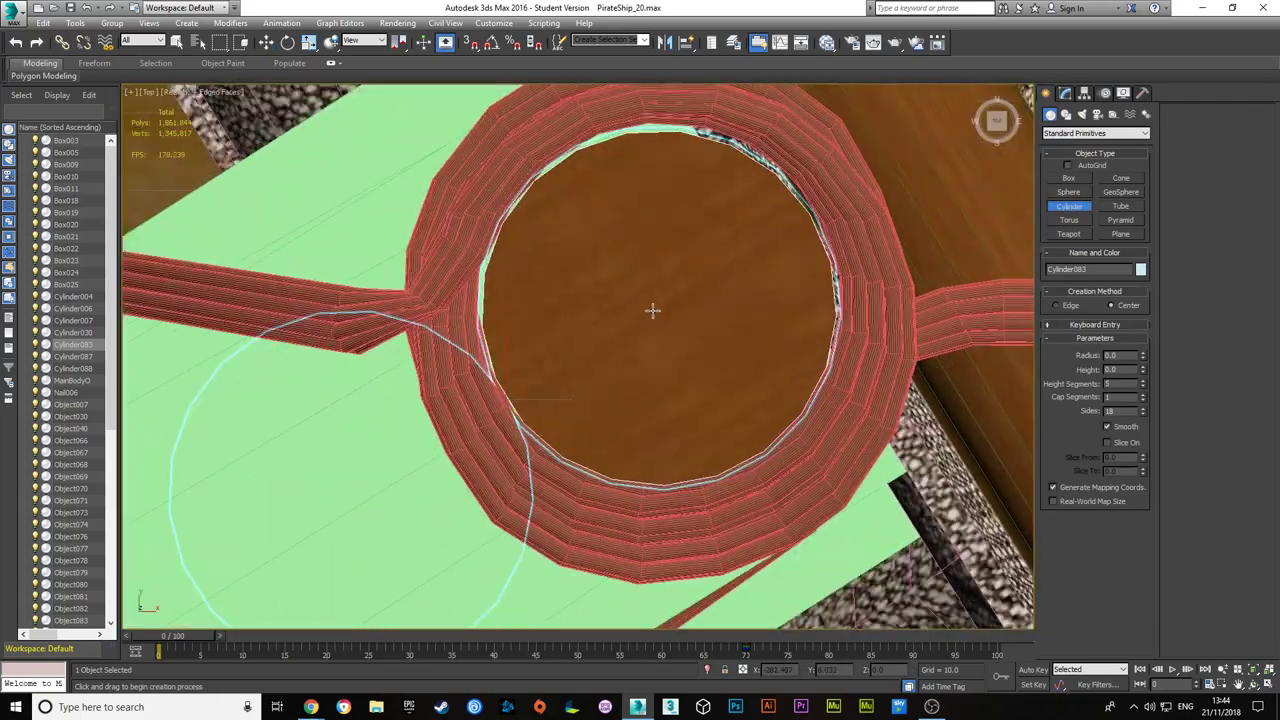
{"action": "left_click", "coordinate": [1065, 93]}
{"action": "scroll", "coordinate": [723, 337], "scroll_direction": "down", "scroll_amount": 5}
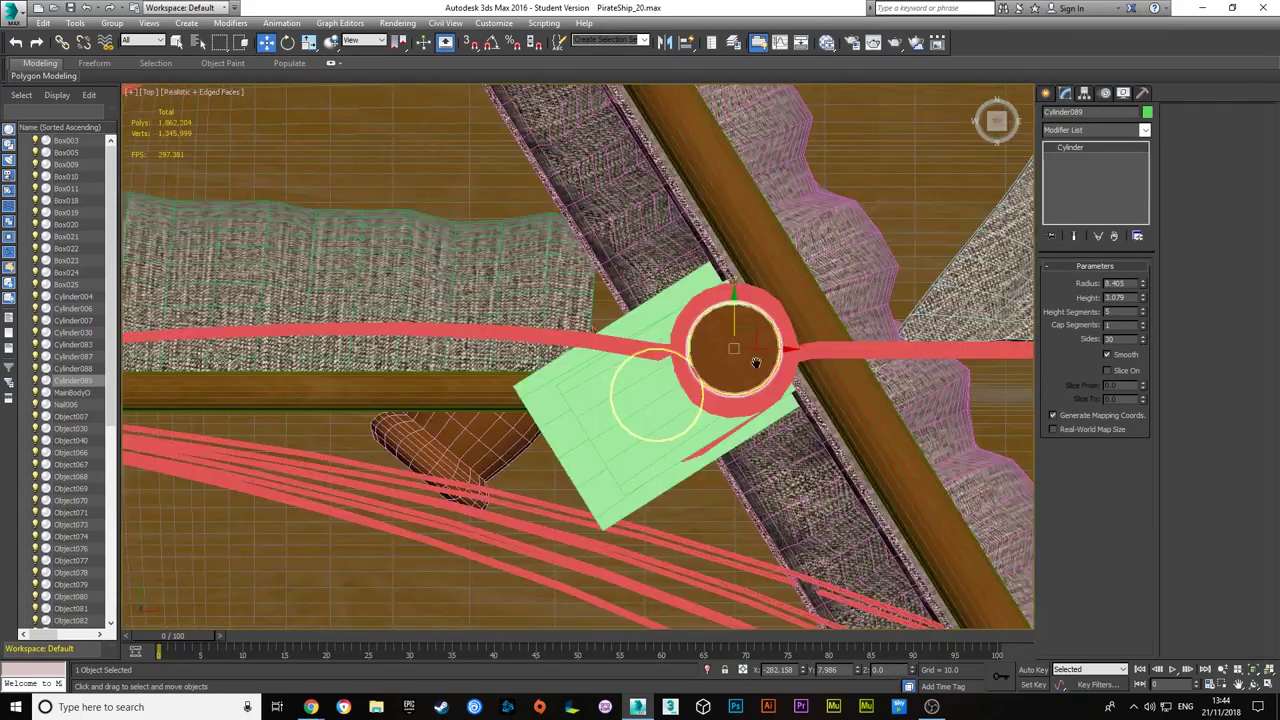
{"action": "key", "text": "f"}
{"action": "key", "text": "z"}
{"action": "scroll", "coordinate": [680, 220], "scroll_direction": "up", "scroll_amount": 3}
- Convert the cylinder to Editable Poly and extrude its band polygons into raised lips
{"action": "right_click", "coordinate": [677, 343]}
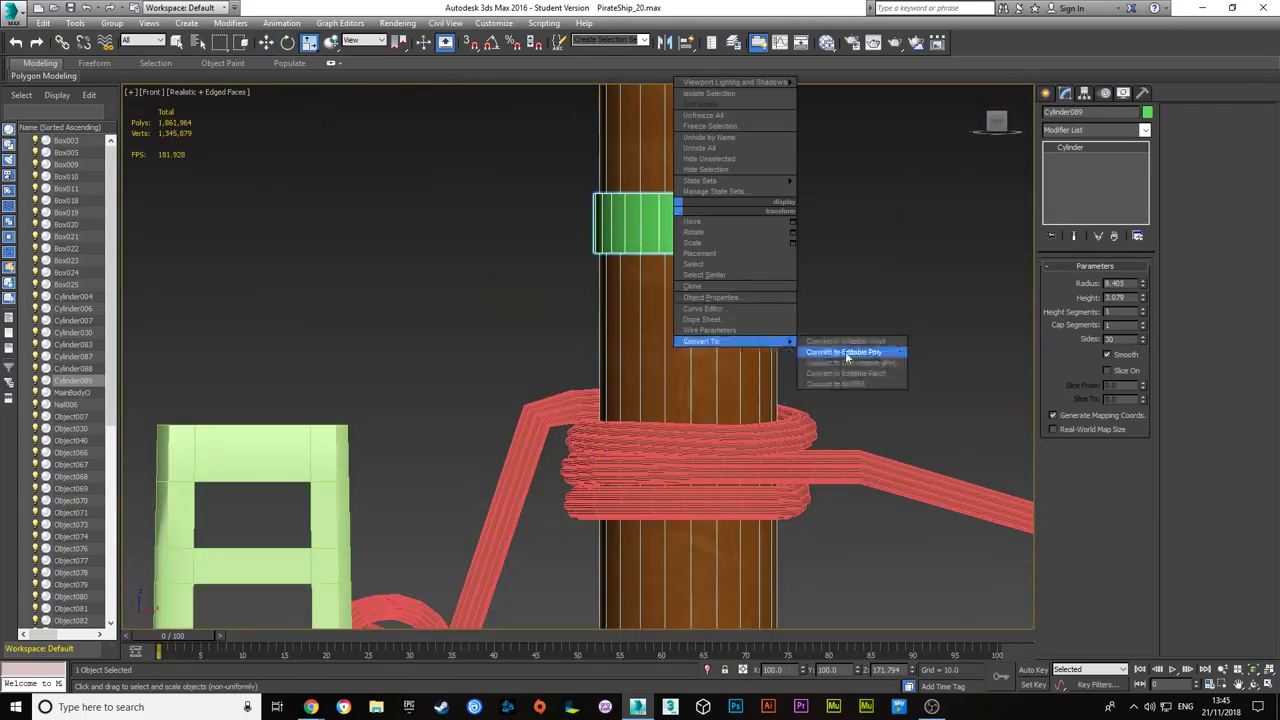
{"action": "left_click", "coordinate": [857, 349]}
{"action": "key", "text": "2"}
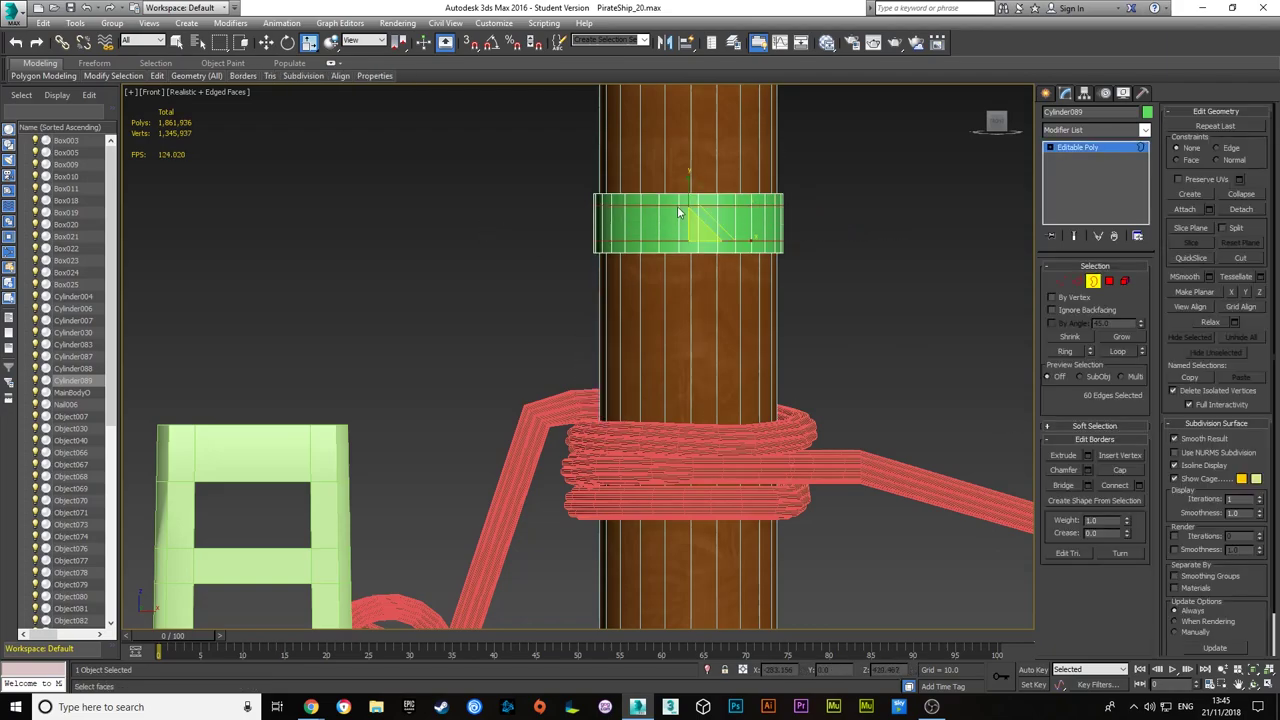
{"action": "key", "text": "4"}
{"action": "middle_click_drag", "start_coordinate": [590, 378], "coordinate": [680, 190], "text": "alt"}
{"action": "left_click", "coordinate": [585, 402]}
- Chamfer the ring's selected edges to round off the lips
{"action": "scroll", "coordinate": [685, 185], "scroll_direction": "up", "scroll_amount": 2}
{"action": "scroll", "coordinate": [685, 298], "scroll_direction": "down", "scroll_amount": 3}
{"action": "key", "text": "2"}
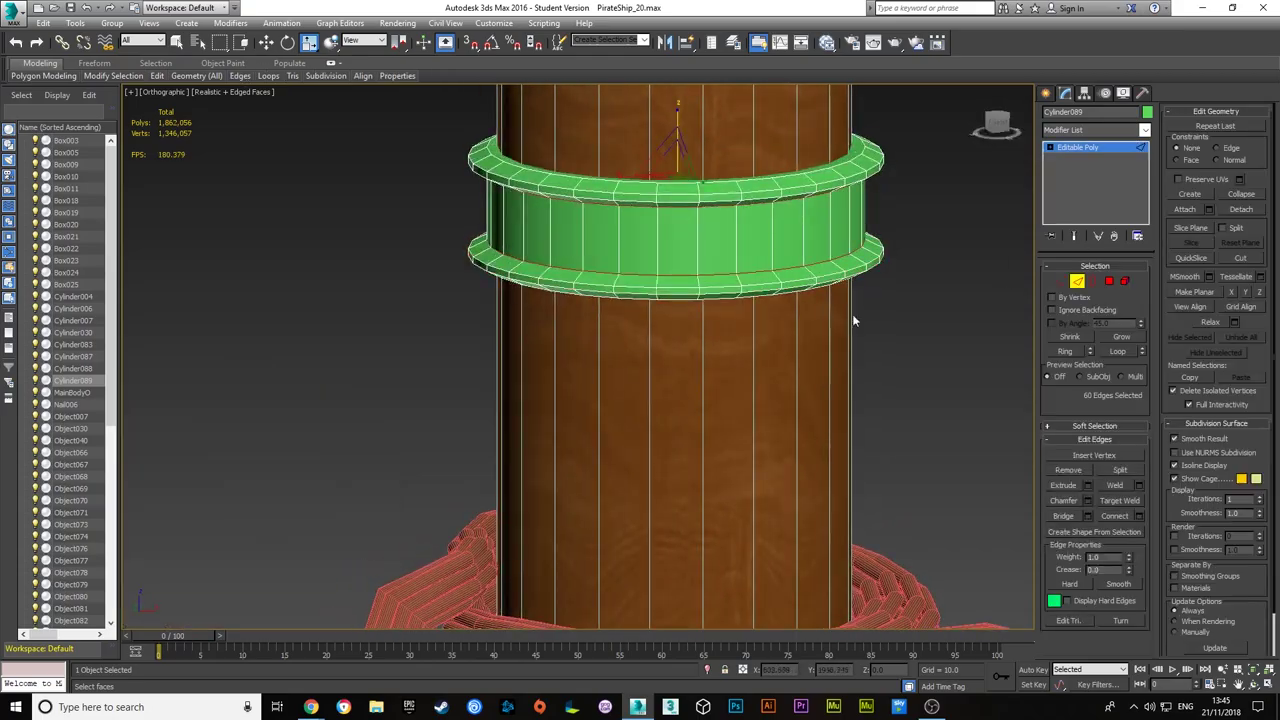
{"action": "key", "text": "ctrl+shift+c"}
{"action": "left_click_drag", "start_coordinate": [600, 380], "coordinate": [610, 370]}
{"action": "left_click", "coordinate": [600, 477]}
{"action": "scroll", "coordinate": [652, 300], "scroll_direction": "down", "scroll_amount": 3}
{"action": "scroll", "coordinate": [652, 298], "scroll_direction": "down", "scroll_amount": 5}
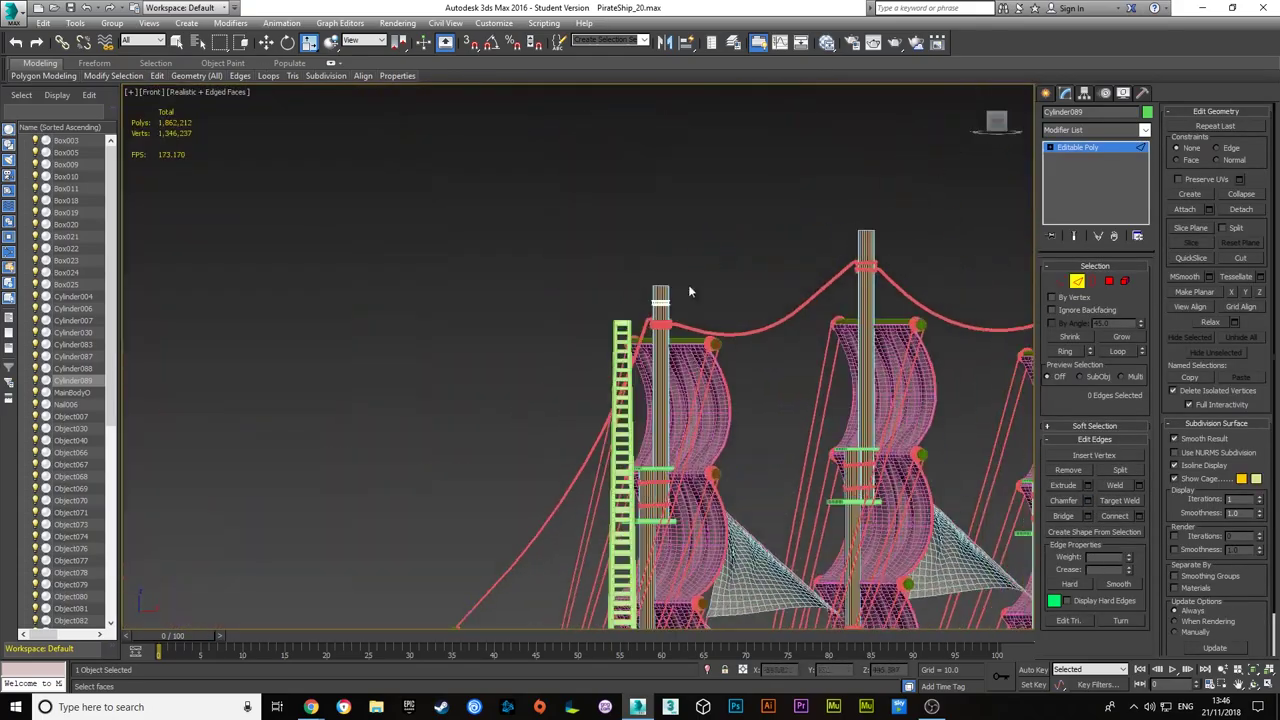
- Select the rope ladder Box025 in the Left view and select its rail vertices
{"action": "key", "text": "2"}
{"action": "middle_click_drag", "start_coordinate": [594, 237], "coordinate": [680, 500], "text": "alt"}
{"action": "left_click", "coordinate": [703, 600]}
{"action": "key", "text": "f"}
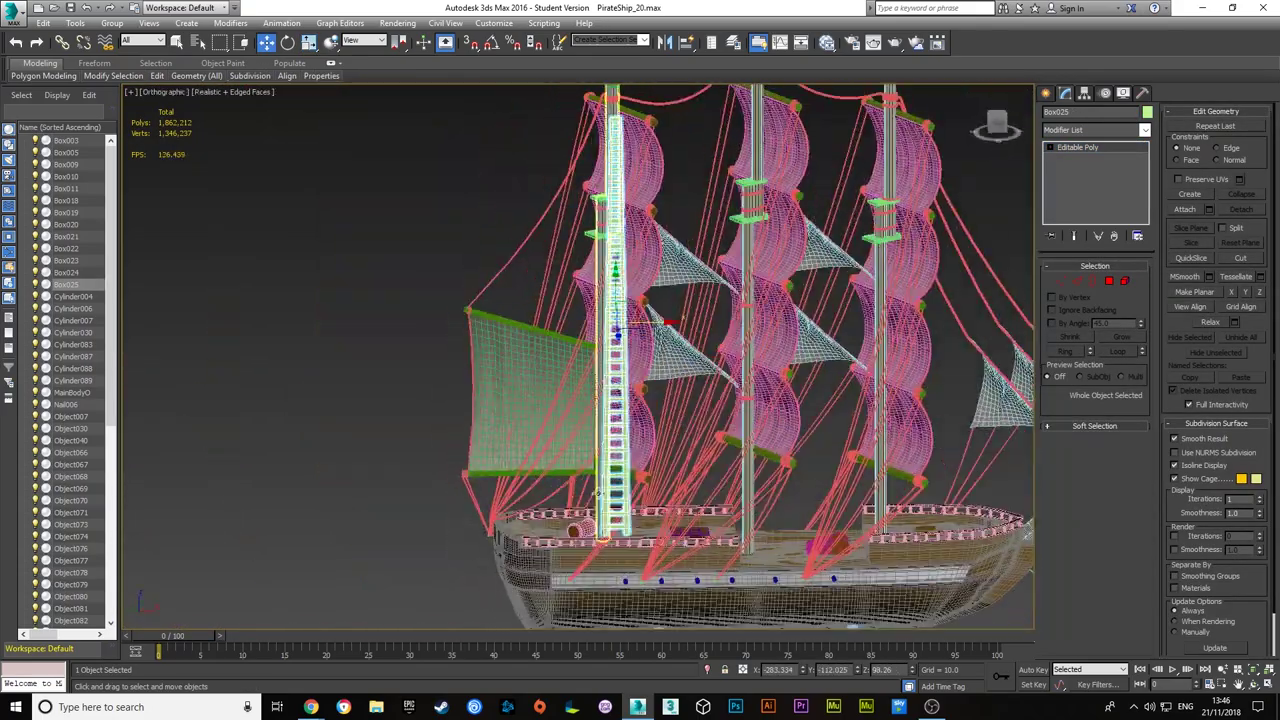
{"action": "key", "text": "l"}
{"action": "key", "text": "1"}
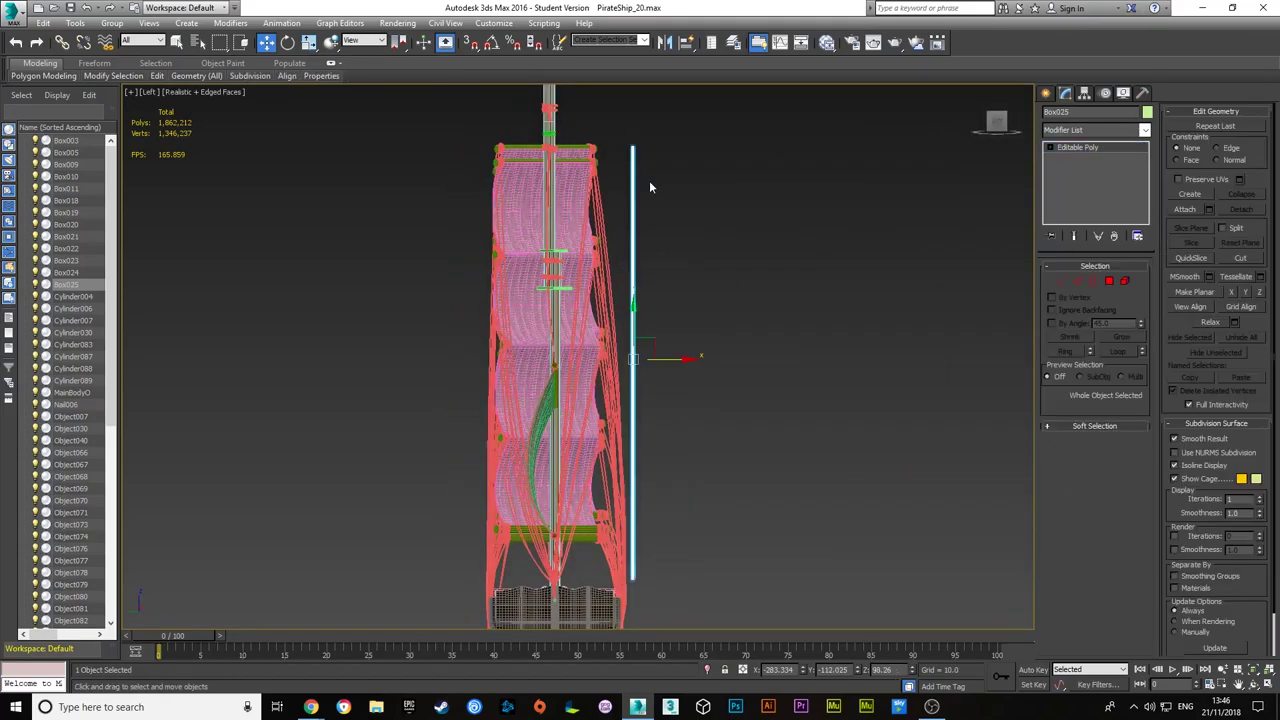
{"action": "scroll", "coordinate": [650, 230], "scroll_direction": "up", "scroll_amount": 3}
{"action": "scroll", "coordinate": [650, 232], "scroll_direction": "down", "scroll_amount": 4}
{"action": "left_click_drag", "start_coordinate": [590, 151], "coordinate": [764, 489]}
{"action": "scroll", "coordinate": [663, 166], "scroll_direction": "up", "scroll_amount": 5}
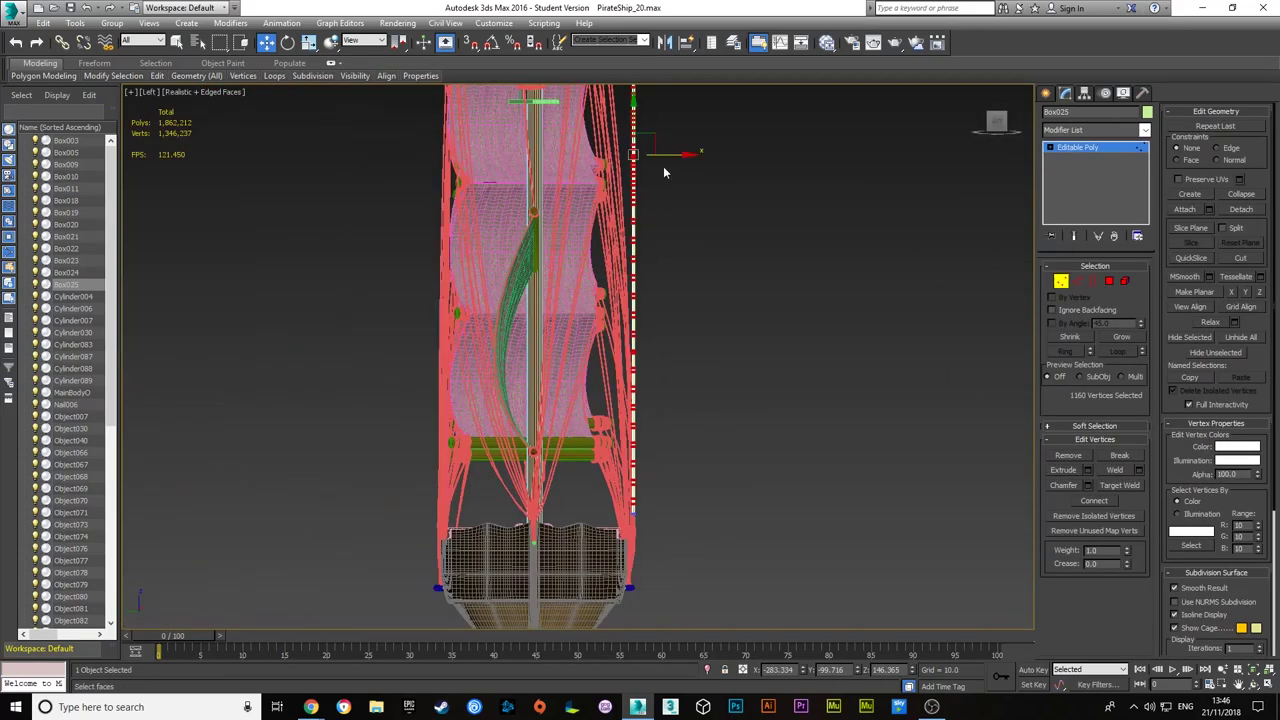
{"action": "left_click_drag", "start_coordinate": [634, 448], "coordinate": [705, 455]}
{"action": "scroll", "coordinate": [635, 319], "scroll_direction": "down", "scroll_amount": 3}
- Bend the ladder's upper part toward the mast, dropping lower vertex bands from the selection
{"action": "key", "text": "alt+w"}
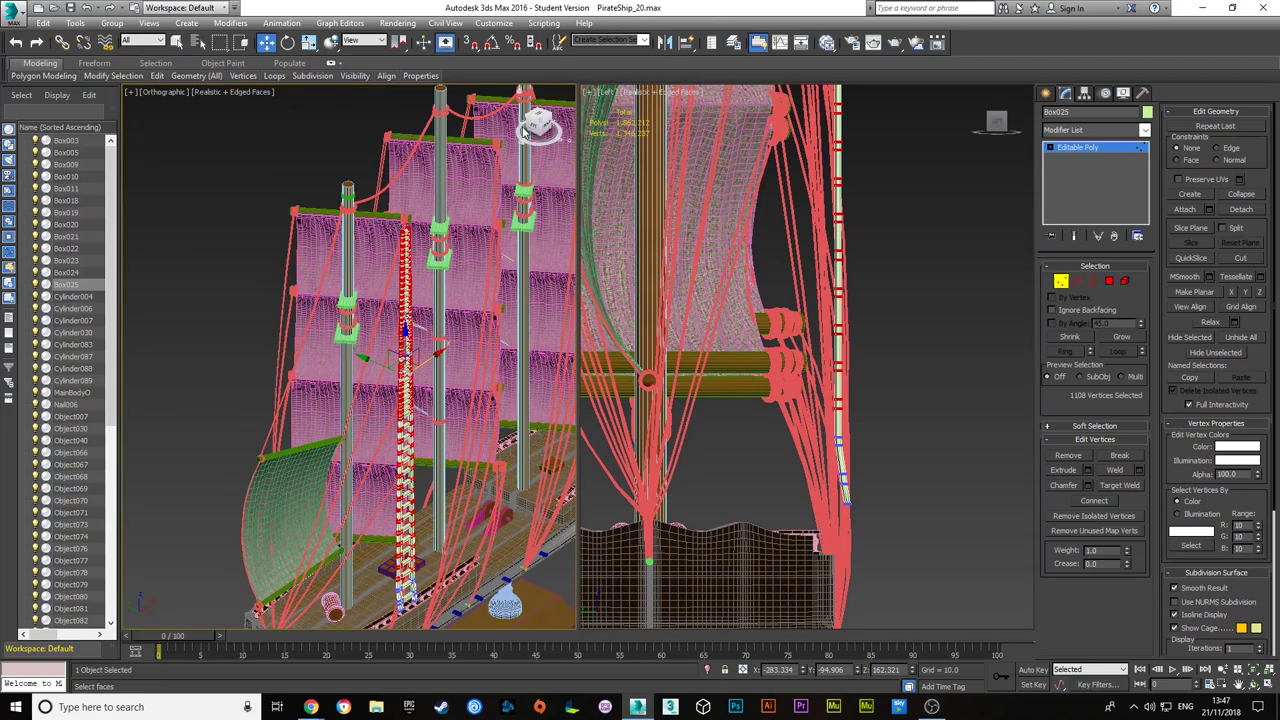
{"action": "key", "text": "l"}
{"action": "scroll", "coordinate": [816, 492], "scroll_direction": "up", "scroll_amount": 3}
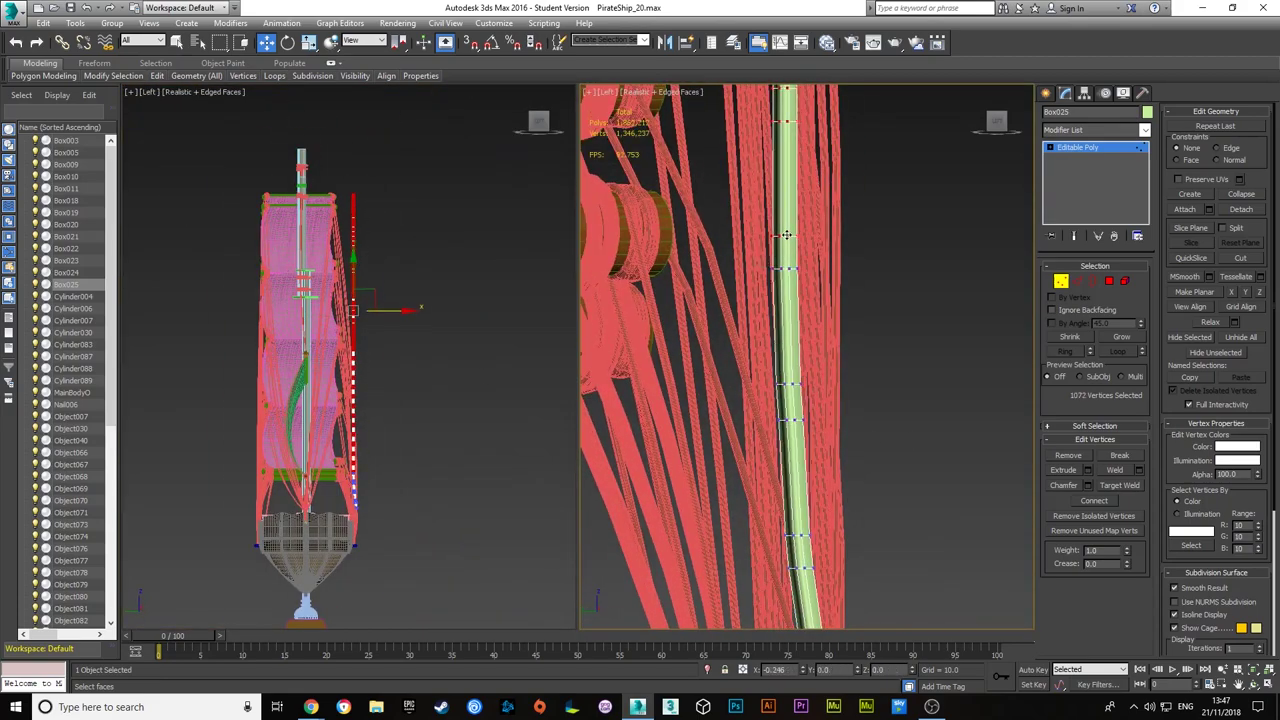
{"action": "middle_click_drag", "start_coordinate": [787, 235], "coordinate": [752, 425]}
{"action": "middle_click_drag", "start_coordinate": [741, 290], "coordinate": [826, 424]}
{"action": "scroll", "coordinate": [787, 243], "scroll_direction": "up", "scroll_amount": 2}
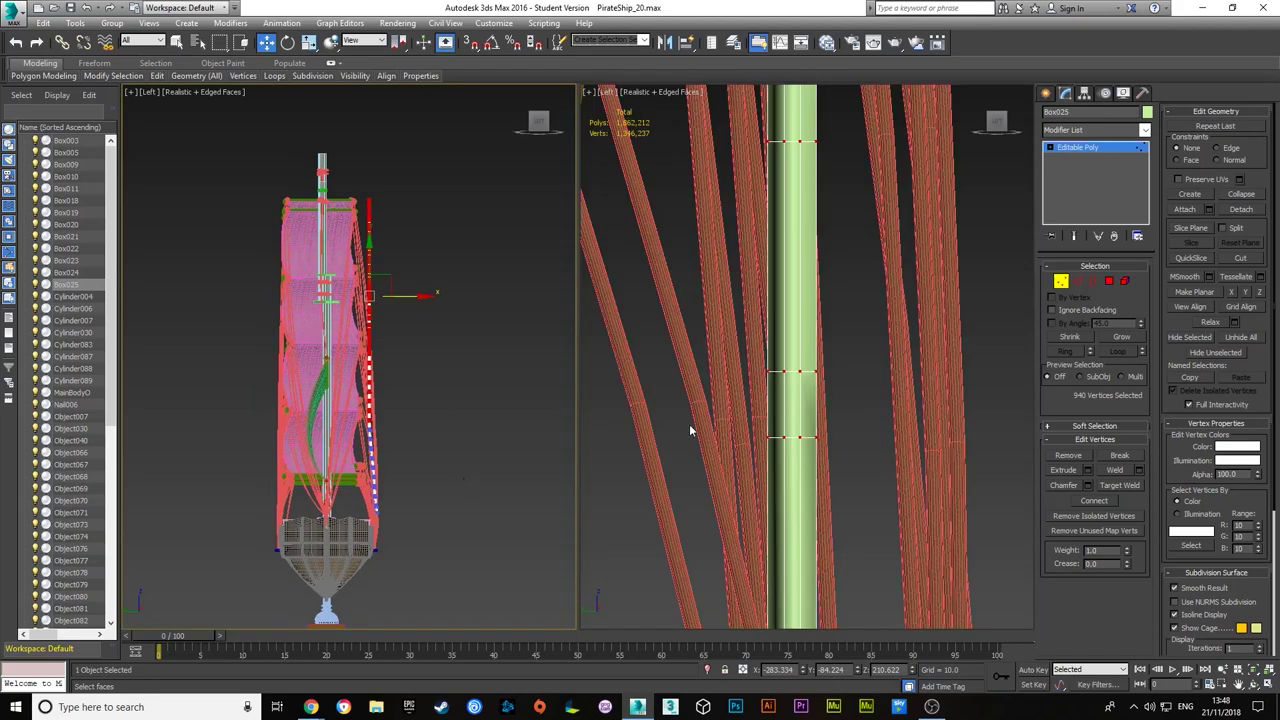
{"action": "mouse_move", "coordinate": [776, 389]}
{"action": "middle_mouse_down"}
{"action": "mouse_move", "coordinate": [748, 349]}
{"action": "mouse_move", "coordinate": [708, 372]}
{"action": "mouse_move", "coordinate": [757, 258]}
{"action": "middle_mouse_up"}
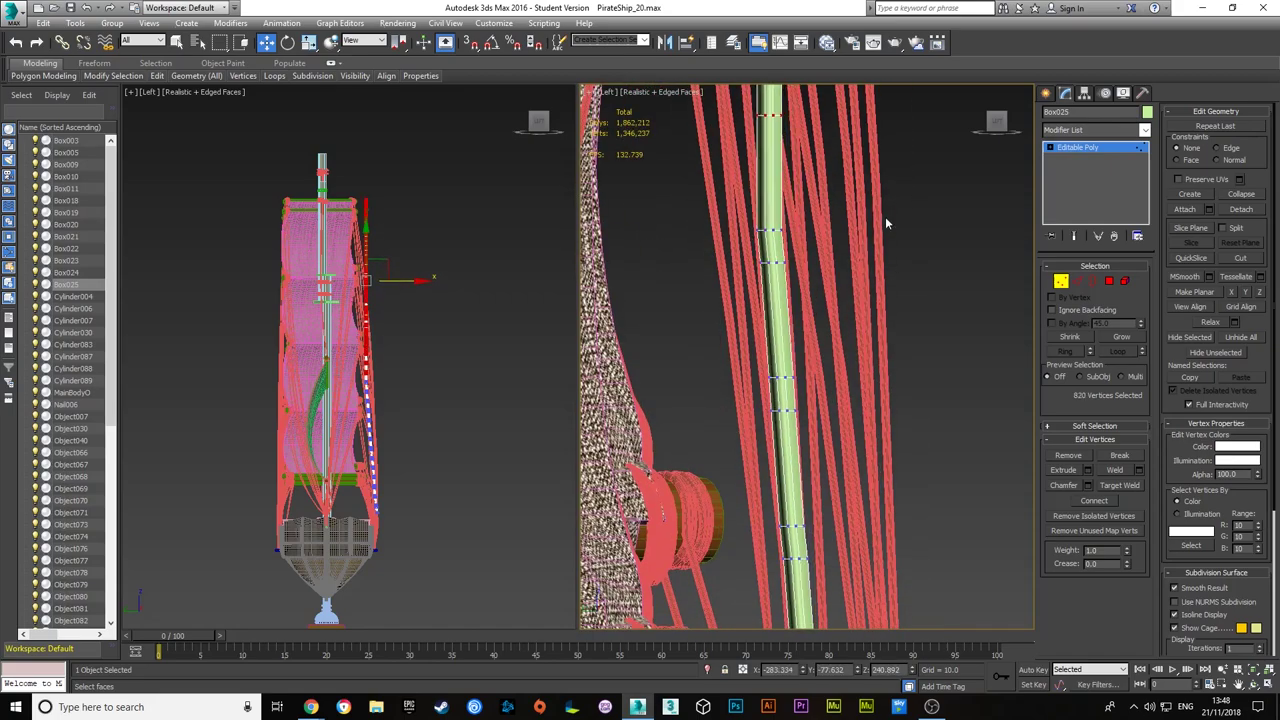
{"action": "middle_click_drag", "start_coordinate": [885, 222], "coordinate": [700, 362]}
{"action": "middle_click_drag", "start_coordinate": [718, 214], "coordinate": [754, 344]}
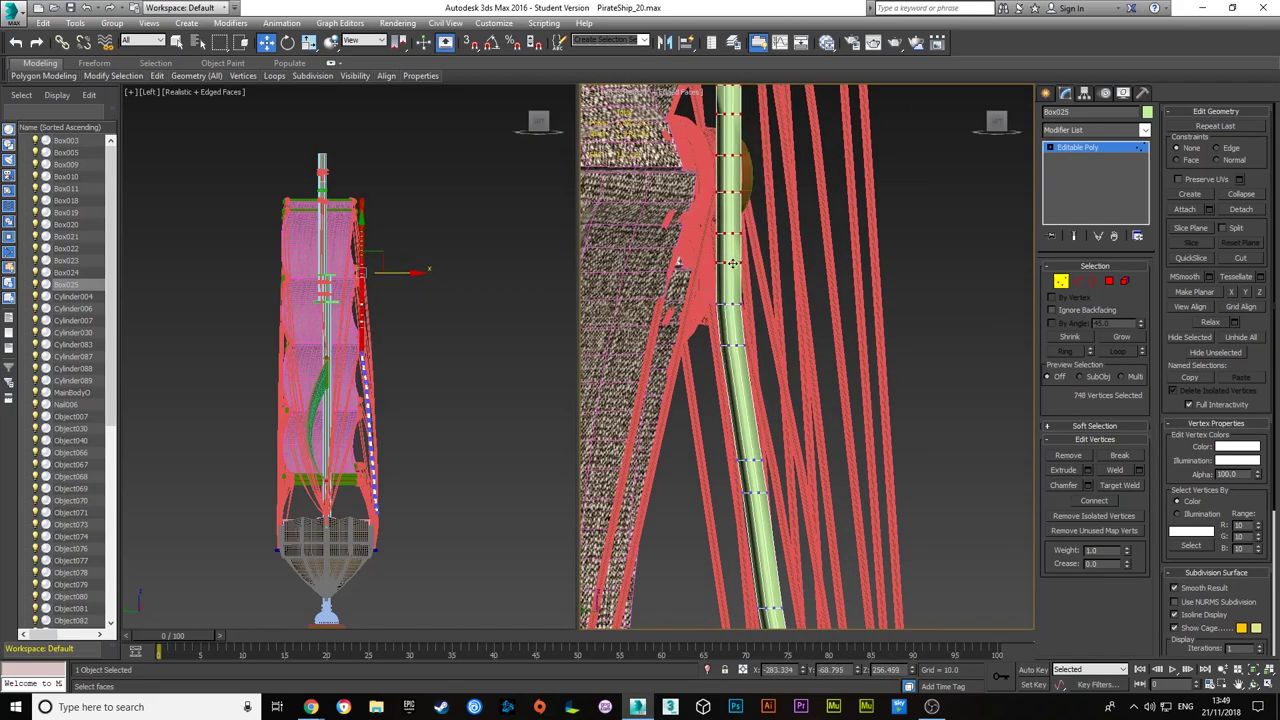
{"action": "middle_click_drag", "start_coordinate": [749, 205], "coordinate": [709, 231]}
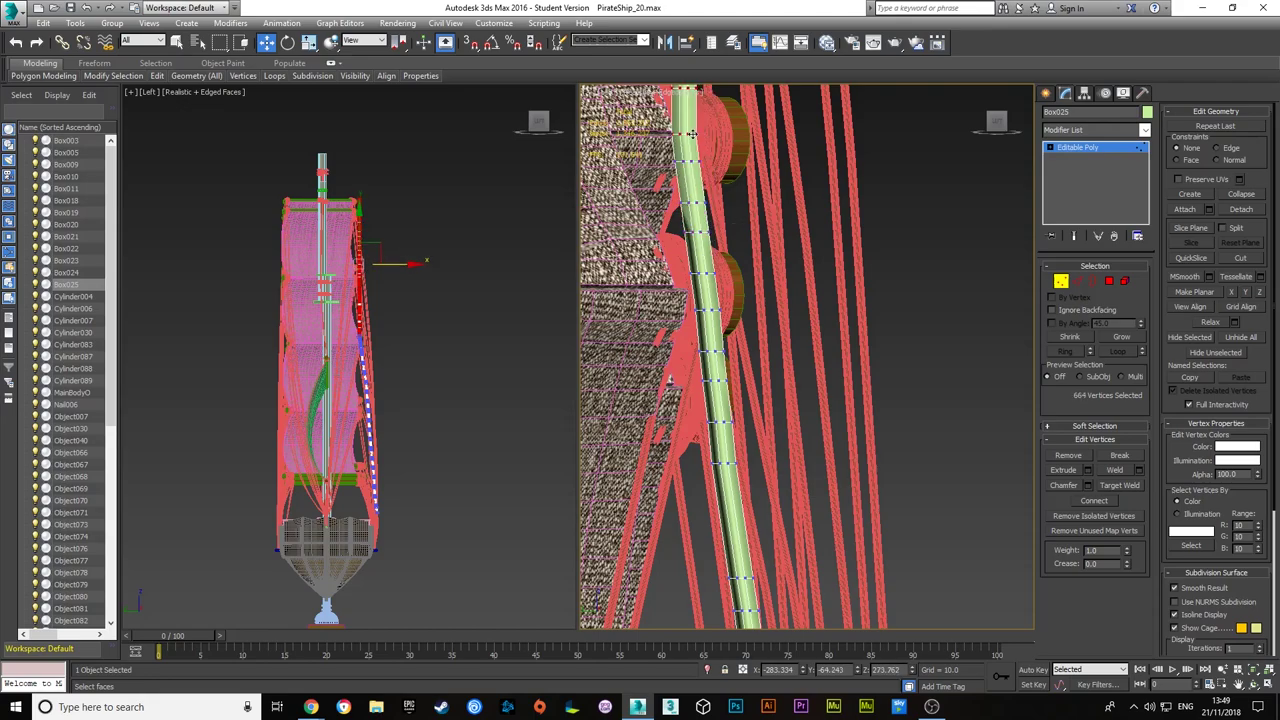
{"action": "middle_click_drag", "start_coordinate": [691, 133], "coordinate": [721, 321]}
{"action": "middle_click_drag", "start_coordinate": [782, 270], "coordinate": [690, 300]}
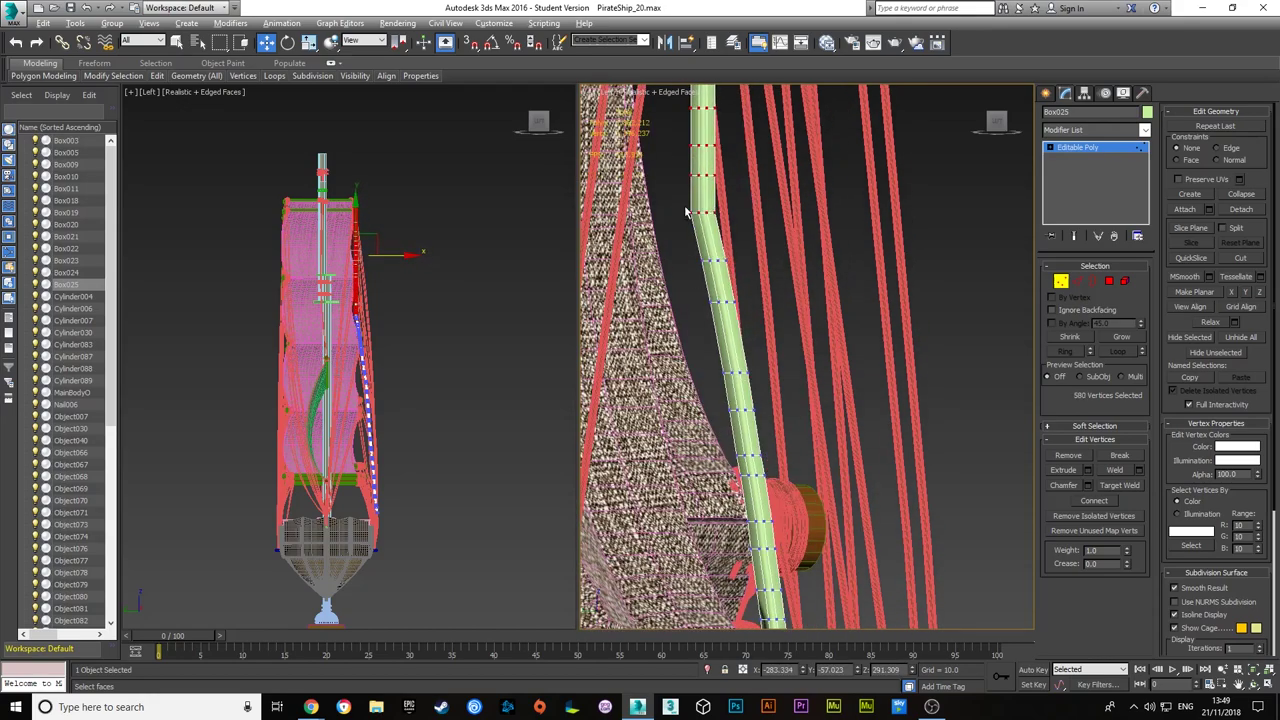
{"action": "mouse_move", "coordinate": [686, 212]}
{"action": "middle_mouse_down"}
{"action": "mouse_move", "coordinate": [701, 267]}
{"action": "mouse_move", "coordinate": [774, 286]}
{"action": "middle_mouse_up"}
- Orbit the Left view to a side angle and bend the ladder's upper section further
{"action": "scroll", "coordinate": [390, 279], "scroll_direction": "up", "scroll_amount": 2}
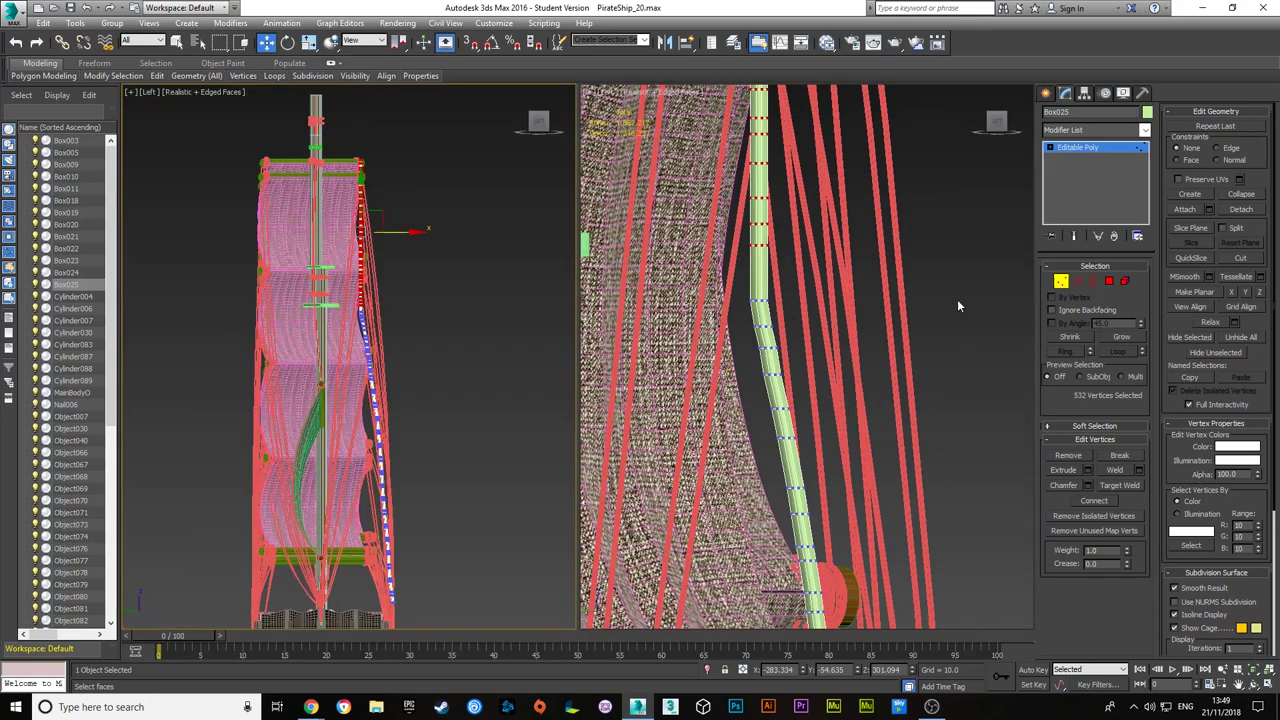
{"action": "scroll", "coordinate": [428, 457], "scroll_direction": "up", "scroll_amount": 3}
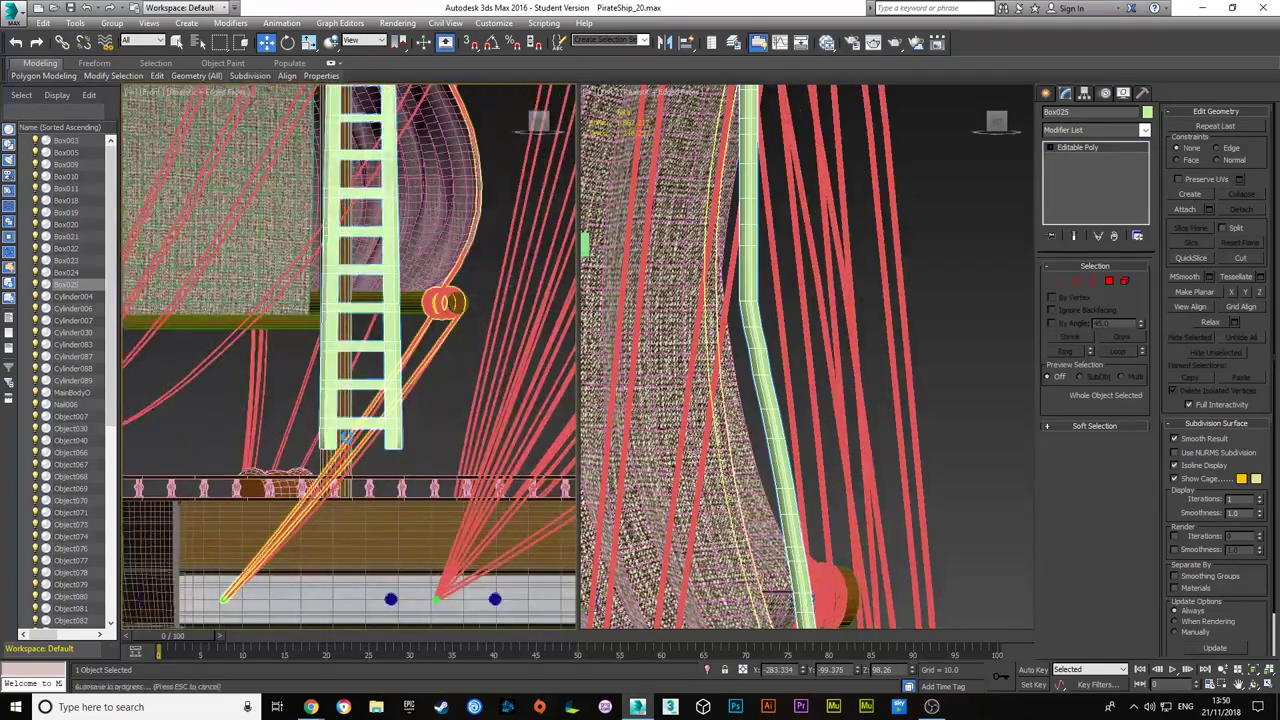
{"action": "scroll", "coordinate": [385, 180], "scroll_direction": "down", "scroll_amount": 1}
{"action": "scroll", "coordinate": [370, 230], "scroll_direction": "down", "scroll_amount": 2}
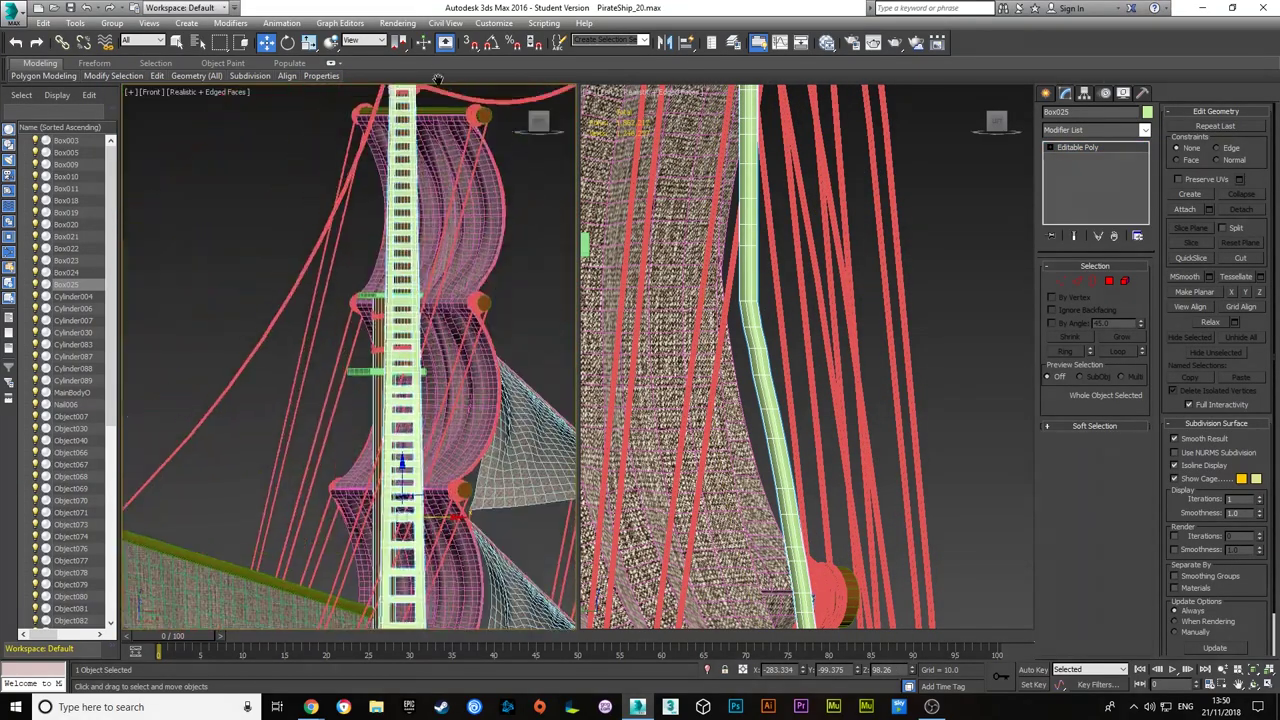
{"action": "scroll", "coordinate": [355, 285], "scroll_direction": "down", "scroll_amount": 1}
{"action": "middle_click_drag", "start_coordinate": [354, 291], "coordinate": [480, 295], "text": "alt"}
{"action": "key", "text": "1"}
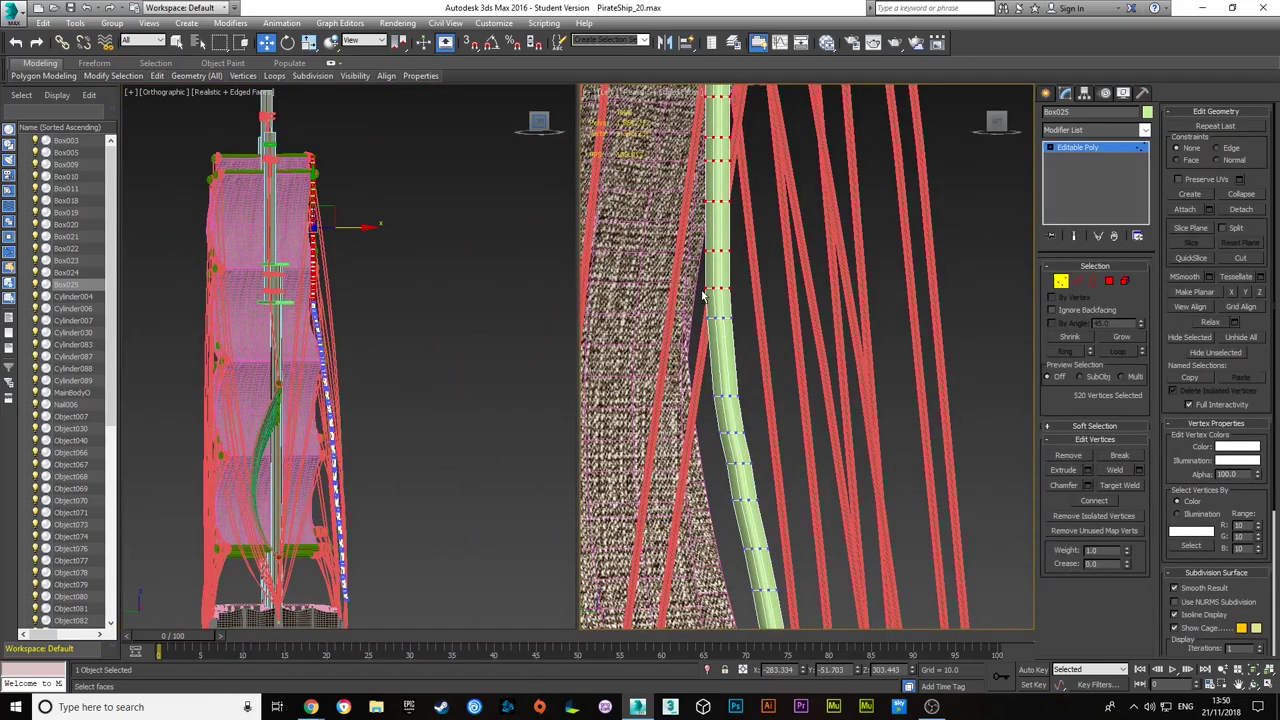
{"action": "scroll", "coordinate": [720, 250], "scroll_direction": "up", "scroll_amount": 1}
{"action": "scroll", "coordinate": [850, 420], "scroll_direction": "up", "scroll_amount": 1}
{"action": "middle_click_drag", "start_coordinate": [838, 270], "coordinate": [846, 465], "text": "alt"}
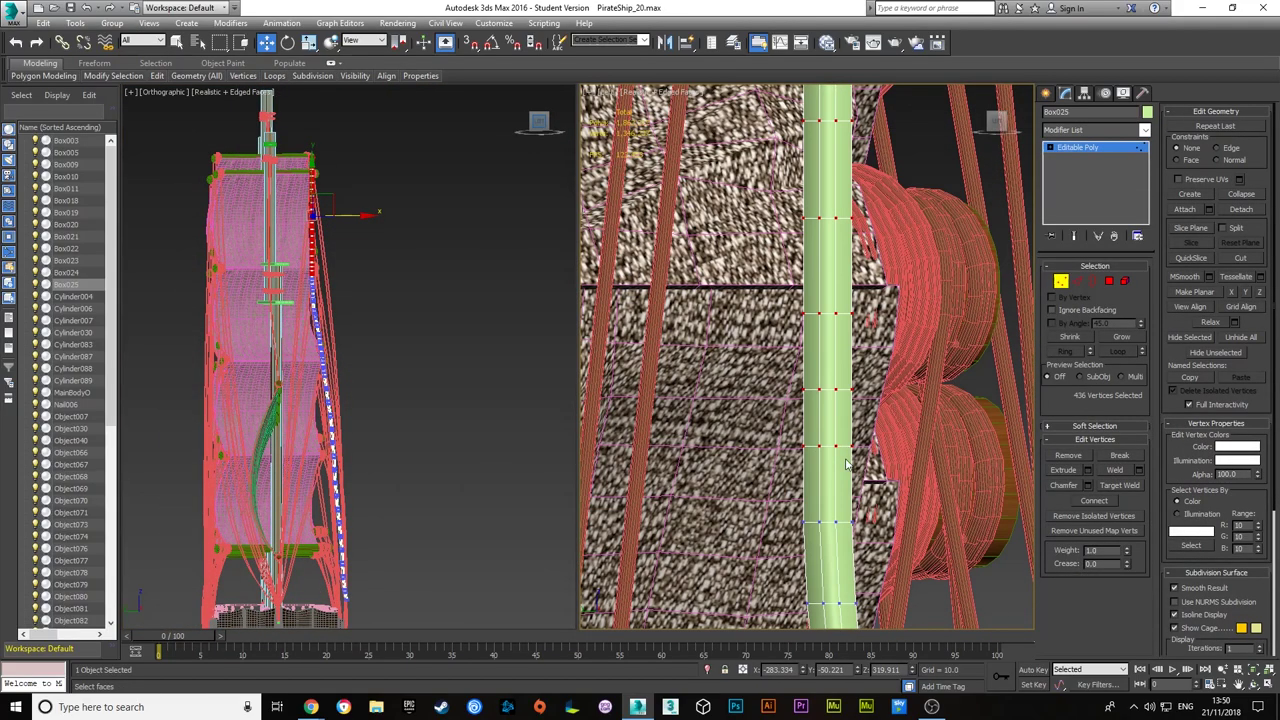
{"action": "middle_click_drag", "start_coordinate": [757, 200], "coordinate": [795, 425], "text": "alt"}
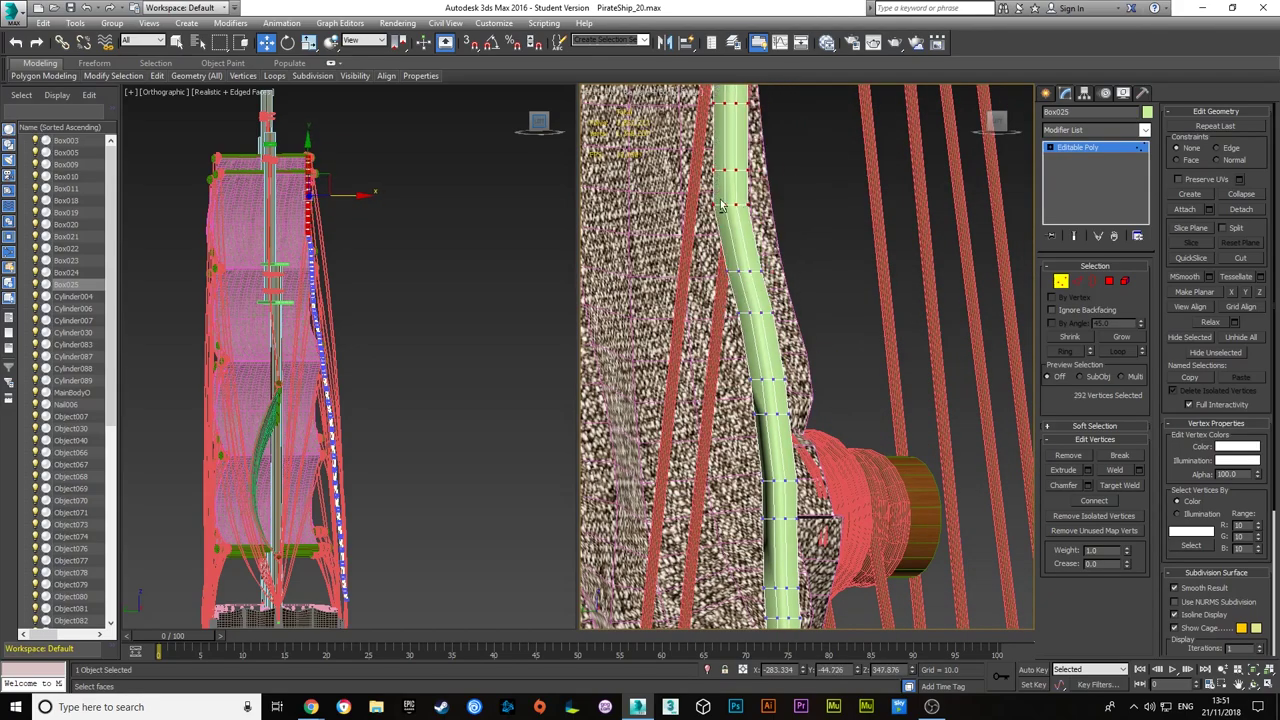
- Shift the upper rail vertices toward the mast to follow the sail, then exit vertex mode
{"action": "middle_click_drag", "start_coordinate": [721, 205], "coordinate": [831, 397], "text": "alt"}
{"action": "middle_click_drag", "start_coordinate": [808, 258], "coordinate": [785, 312], "text": "alt"}
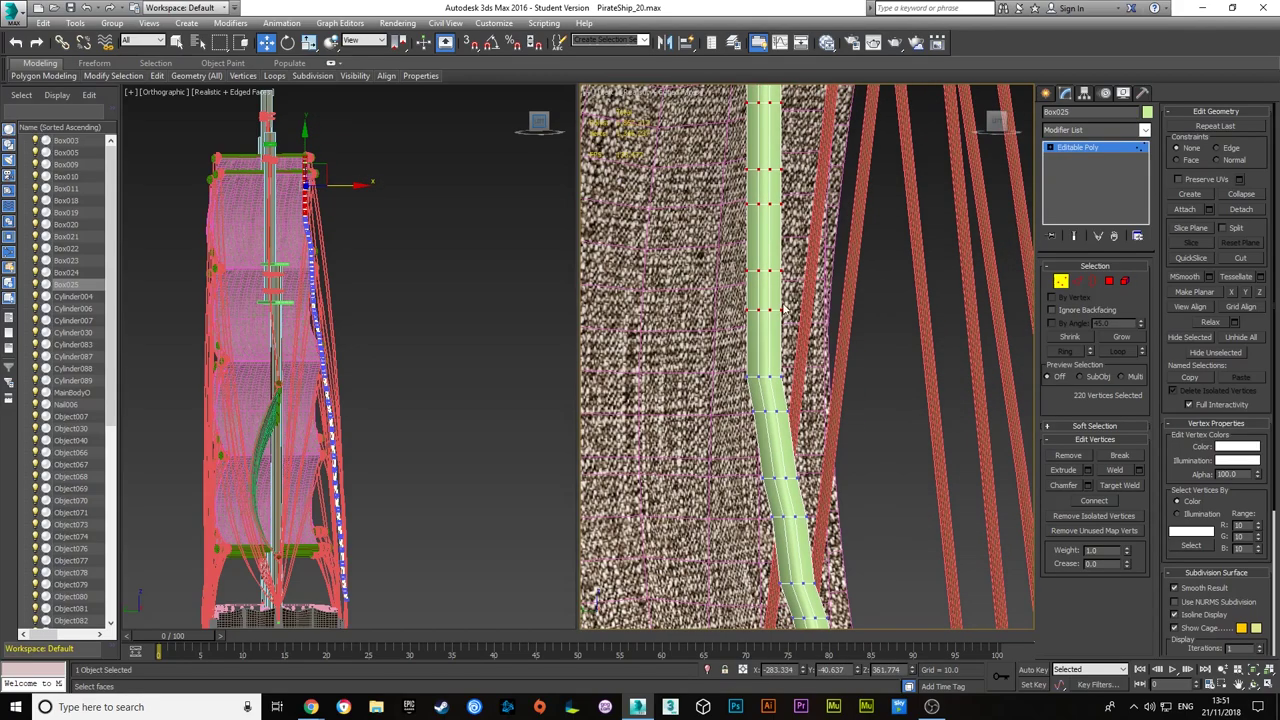
{"action": "middle_click_drag", "start_coordinate": [757, 205], "coordinate": [729, 314], "text": "alt"}
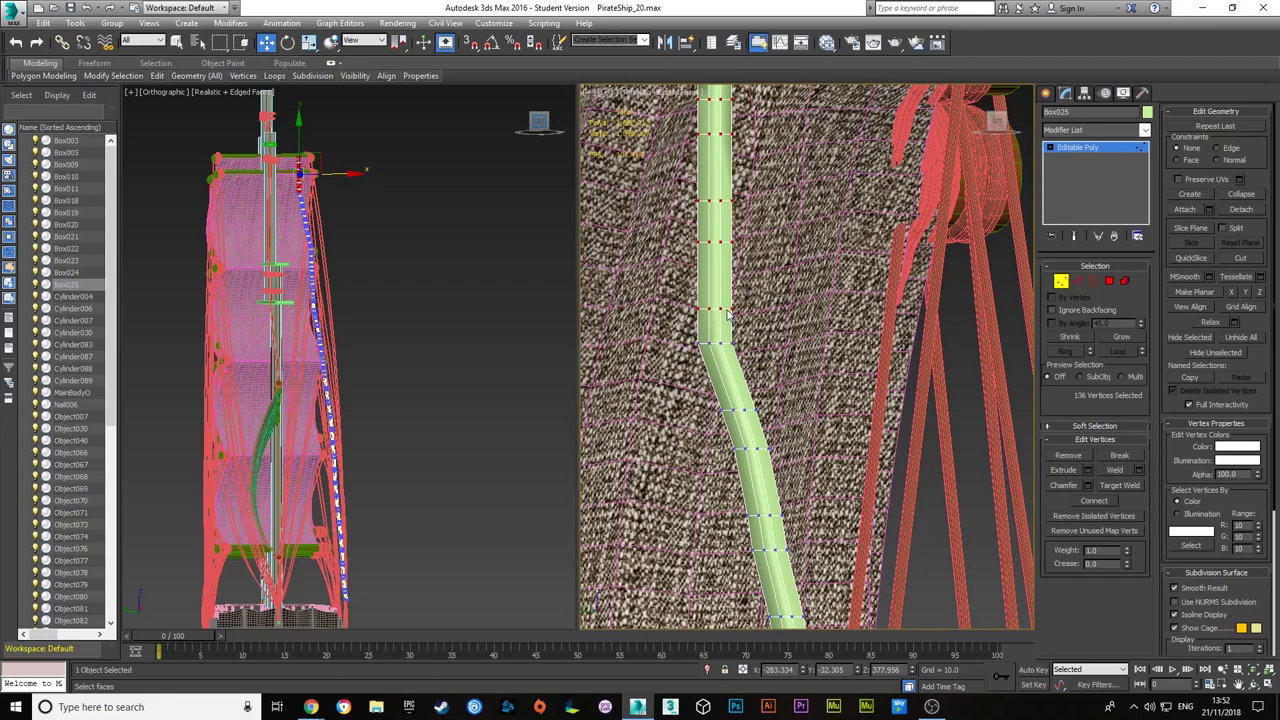
{"action": "middle_click_drag", "start_coordinate": [709, 239], "coordinate": [779, 264], "text": "alt"}
{"action": "middle_click_drag", "start_coordinate": [770, 181], "coordinate": [856, 400], "text": "alt"}
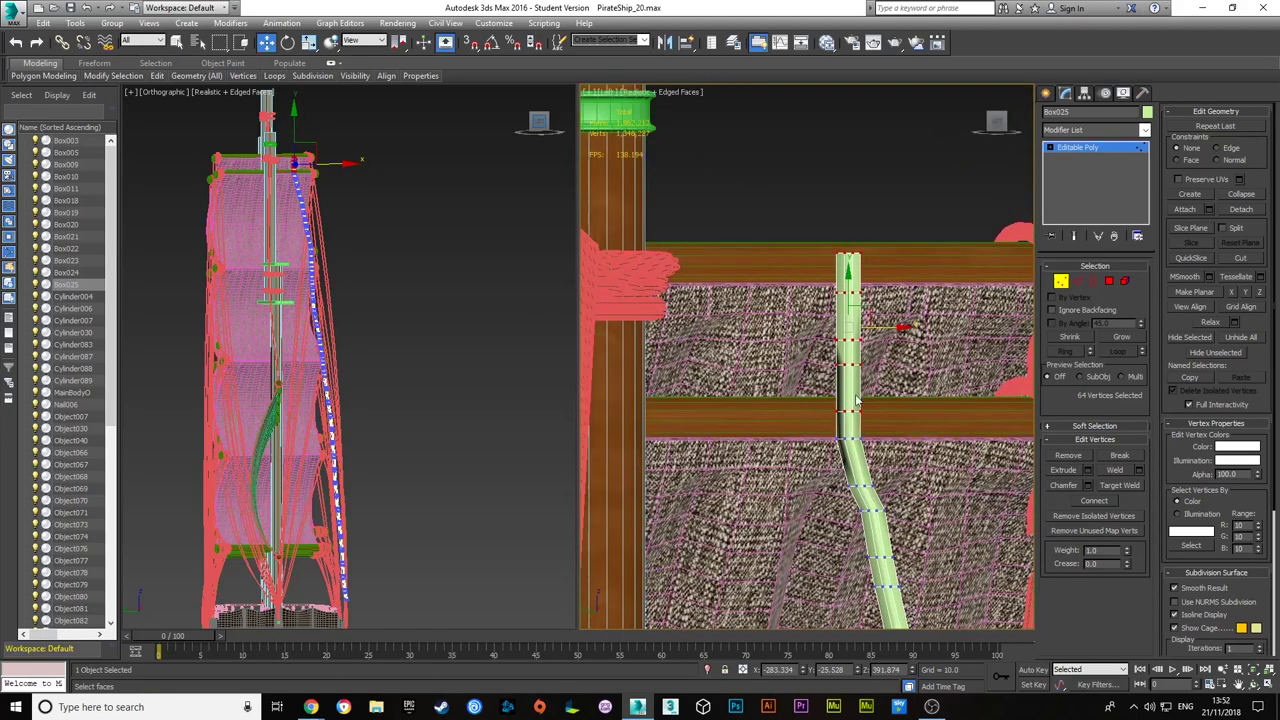
{"action": "scroll", "coordinate": [970, 584], "scroll_direction": "down", "scroll_amount": 3}
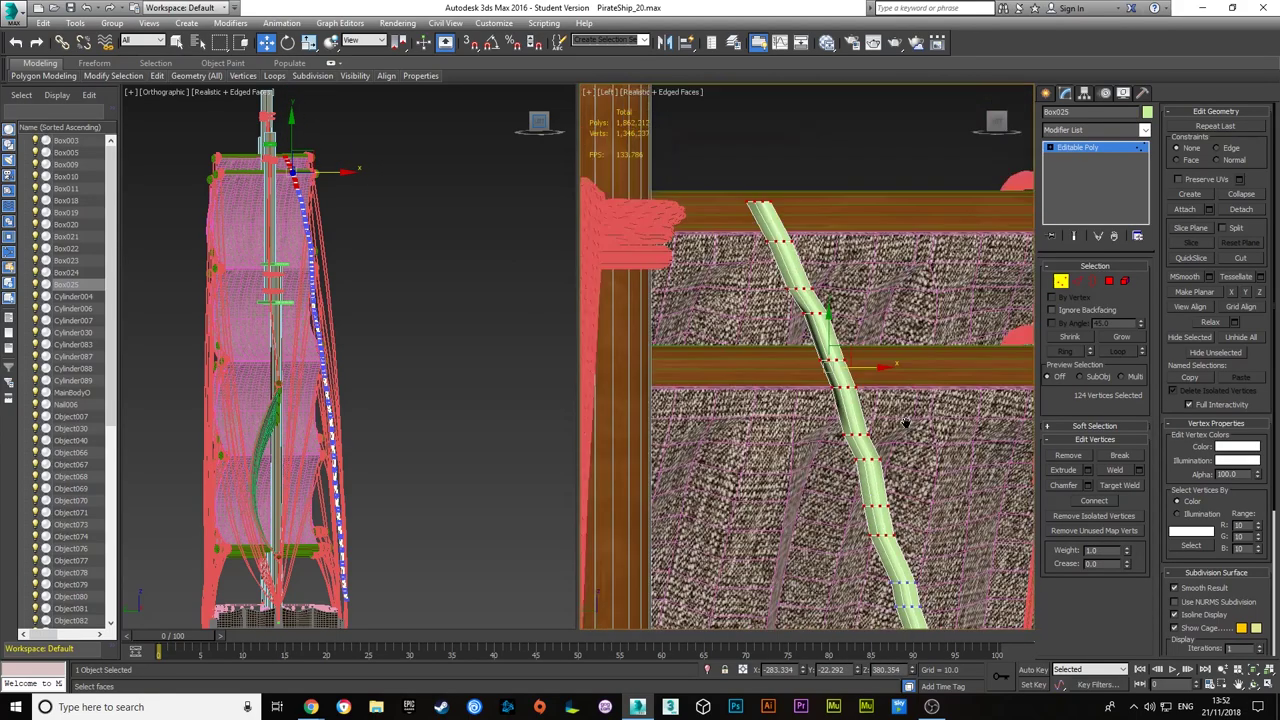
{"action": "left_click", "coordinate": [1061, 281]}
- Extrude the ladder's rail-top faces upward toward the green mast ring
{"action": "key", "text": "l"}
{"action": "key", "text": "shift+z"}
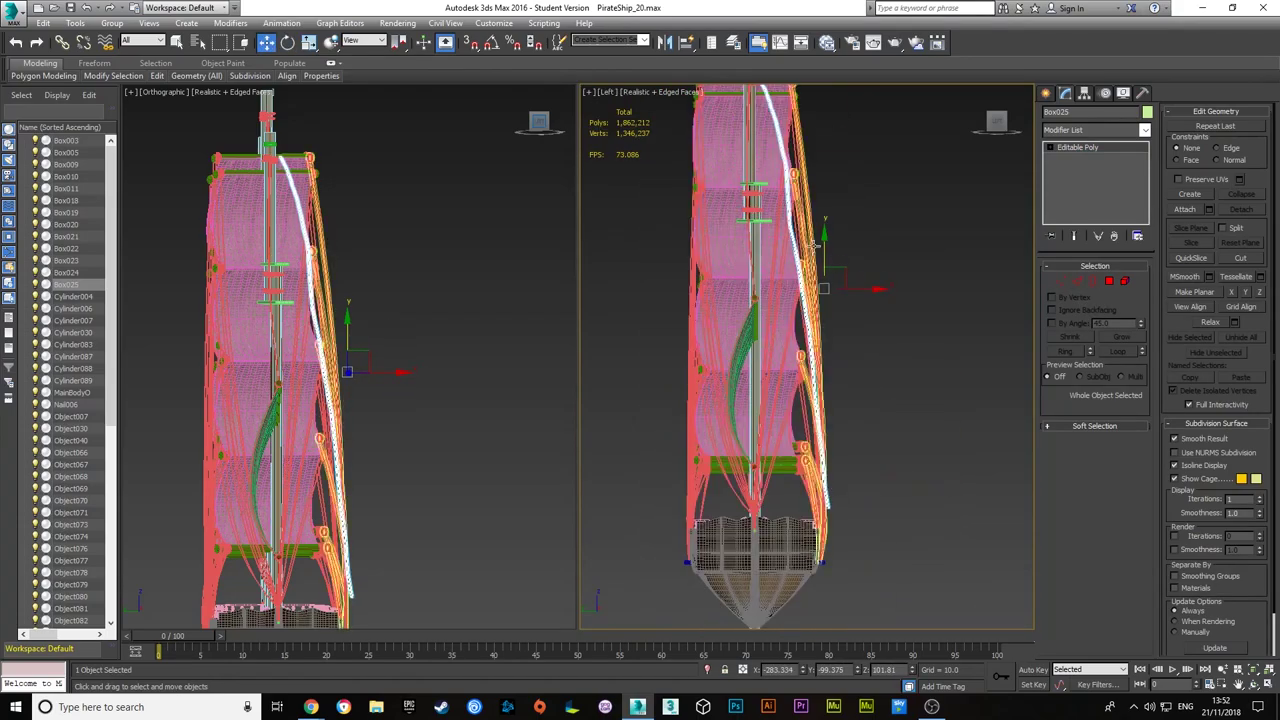
{"action": "key", "text": "shift+z"}
{"action": "key", "text": "4"}
{"action": "left_click", "coordinate": [813, 402]}
{"action": "key", "text": "f"}
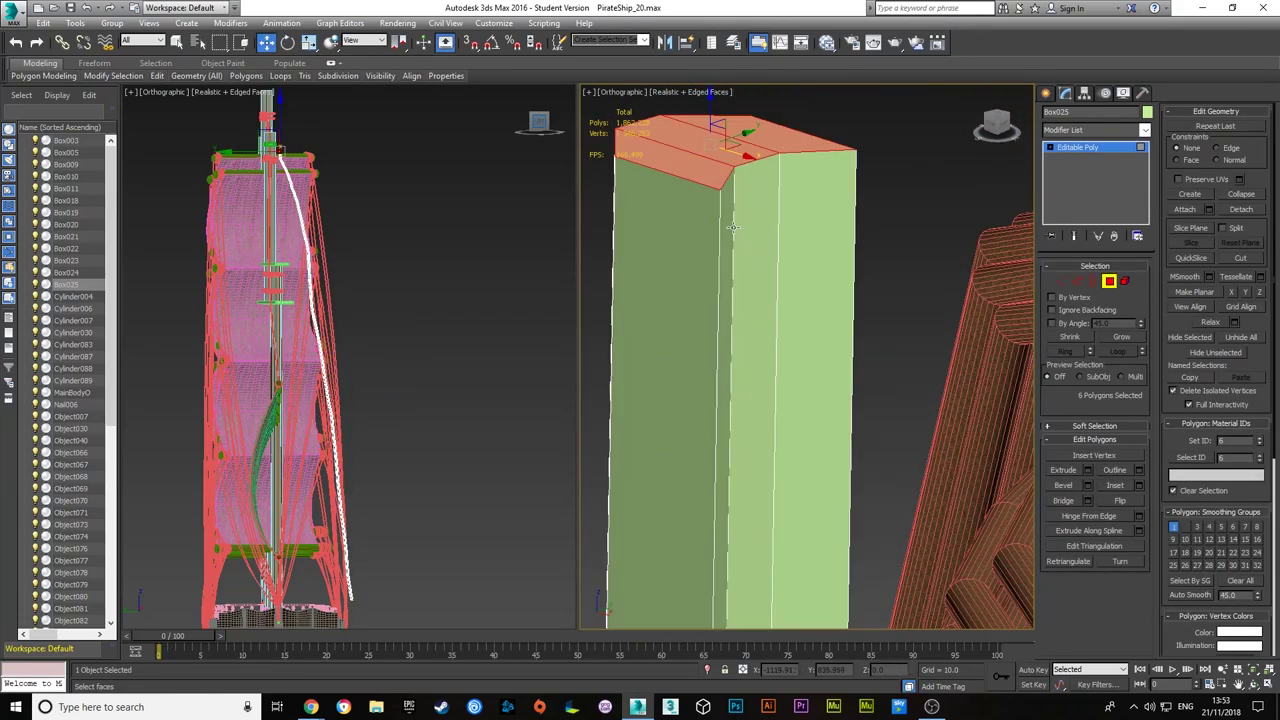
{"action": "scroll", "coordinate": [871, 351], "scroll_direction": "up", "scroll_amount": 3}
{"action": "left_click_drag", "start_coordinate": [995, 368], "coordinate": [933, 236]}
{"action": "middle_click_drag", "start_coordinate": [933, 236], "coordinate": [880, 320], "text": "alt"}
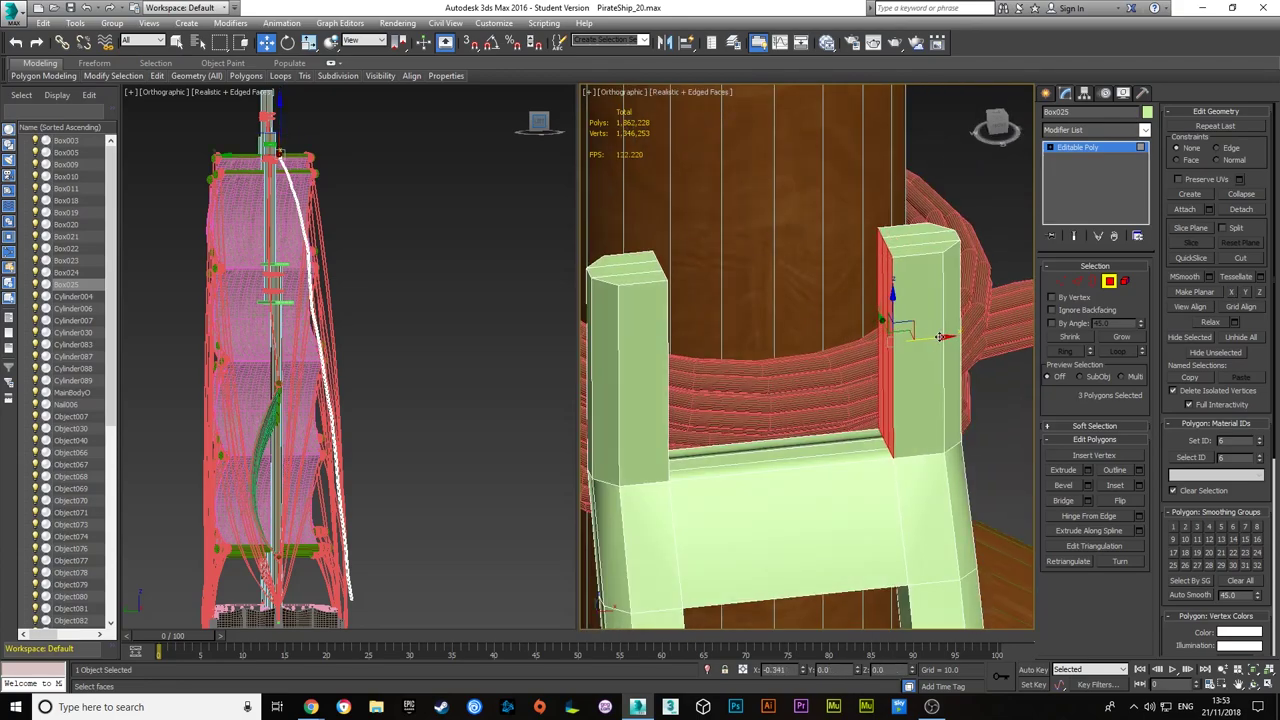
{"action": "key", "text": "f"}
{"action": "key", "text": "4"}
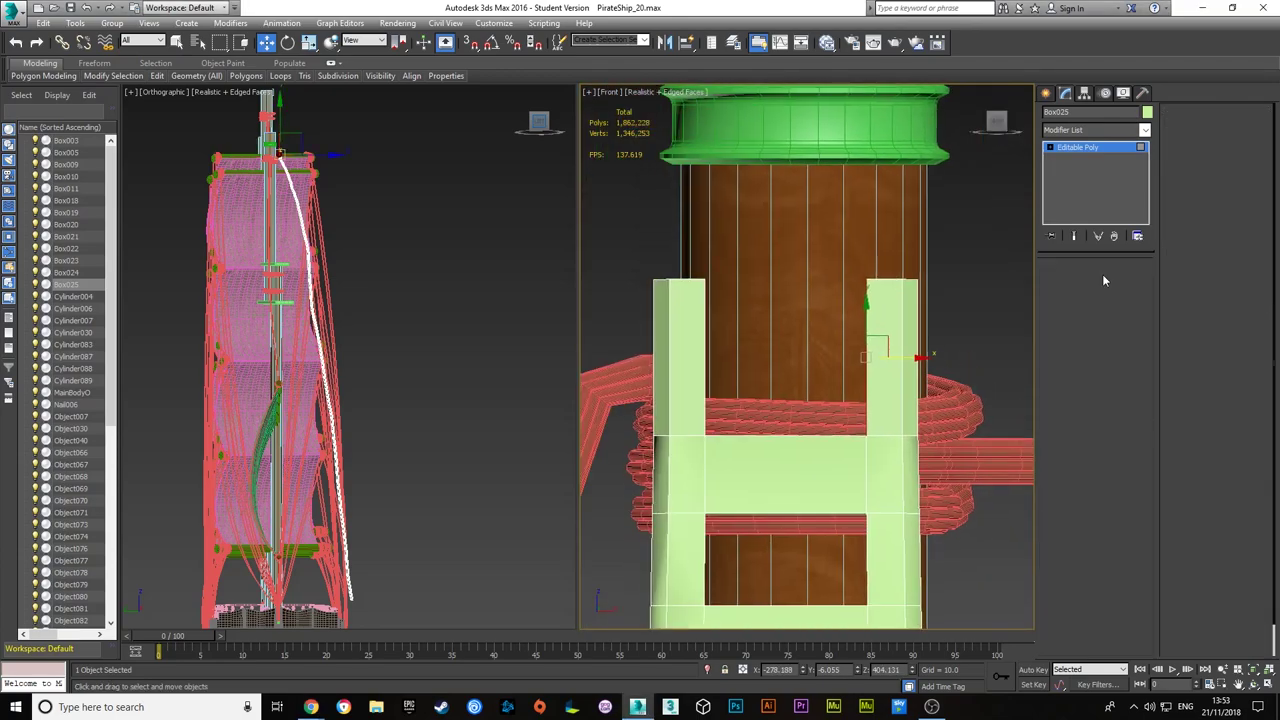
{"action": "scroll", "coordinate": [832, 287], "scroll_direction": "down", "scroll_amount": 5}
{"action": "scroll", "coordinate": [832, 287], "scroll_direction": "up", "scroll_amount": 5}
- Select the top vertices of both rail extensions and view the legs against the ring
{"action": "key", "text": "1"}
{"action": "left_click_drag", "start_coordinate": [595, 215], "coordinate": [900, 255]}
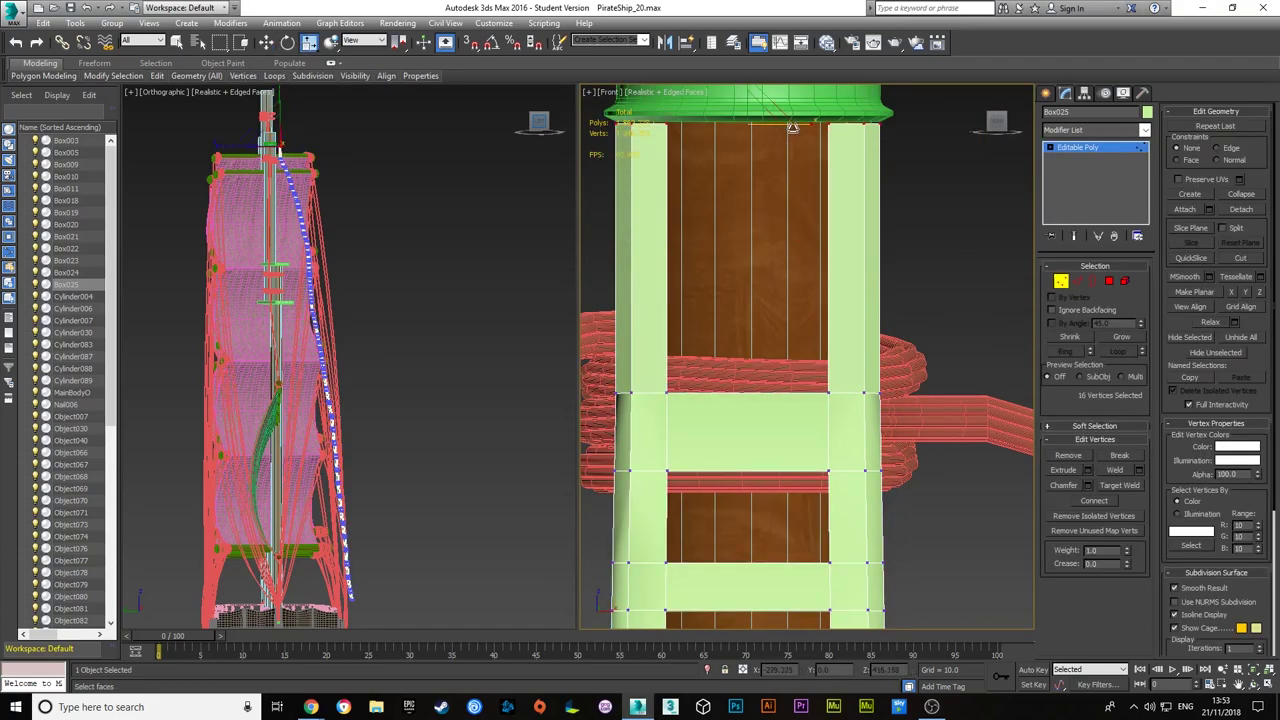
{"action": "middle_click_drag", "start_coordinate": [700, 170], "coordinate": [755, 229]}
{"action": "middle_click_drag", "start_coordinate": [807, 129], "coordinate": [790, 352], "text": "alt"}
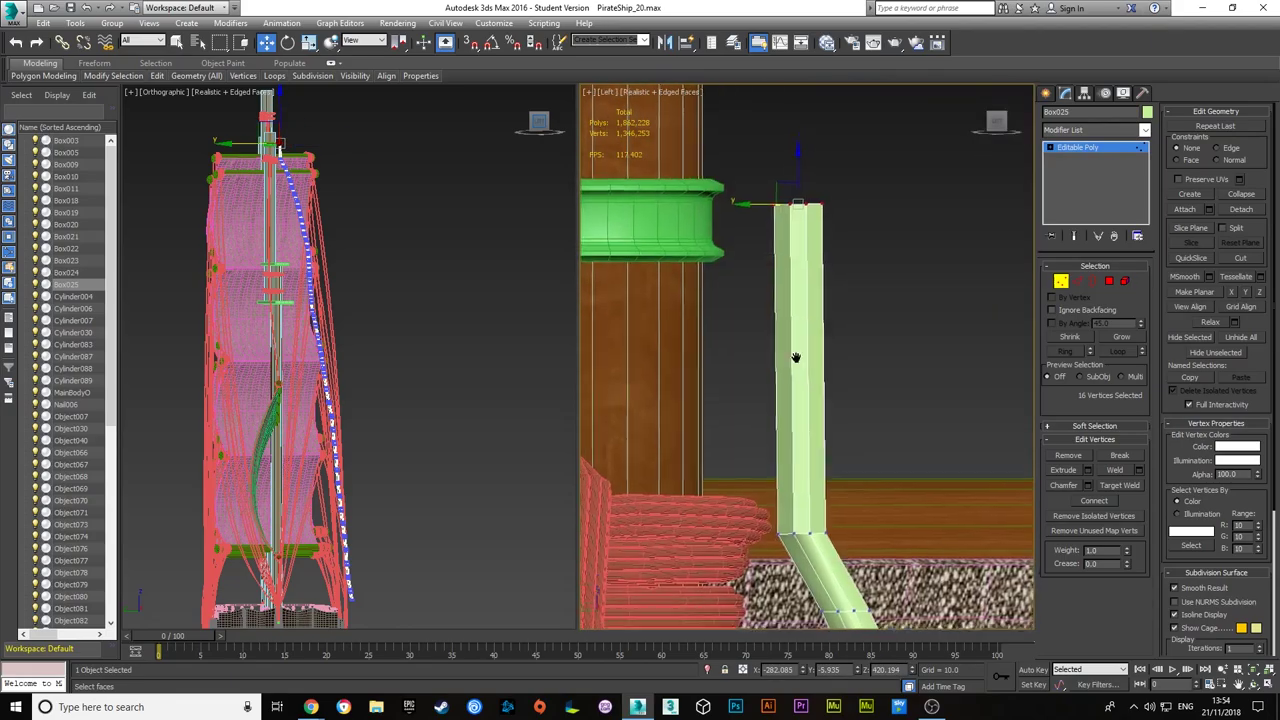
{"action": "scroll", "coordinate": [790, 348], "scroll_direction": "up", "scroll_amount": 4}
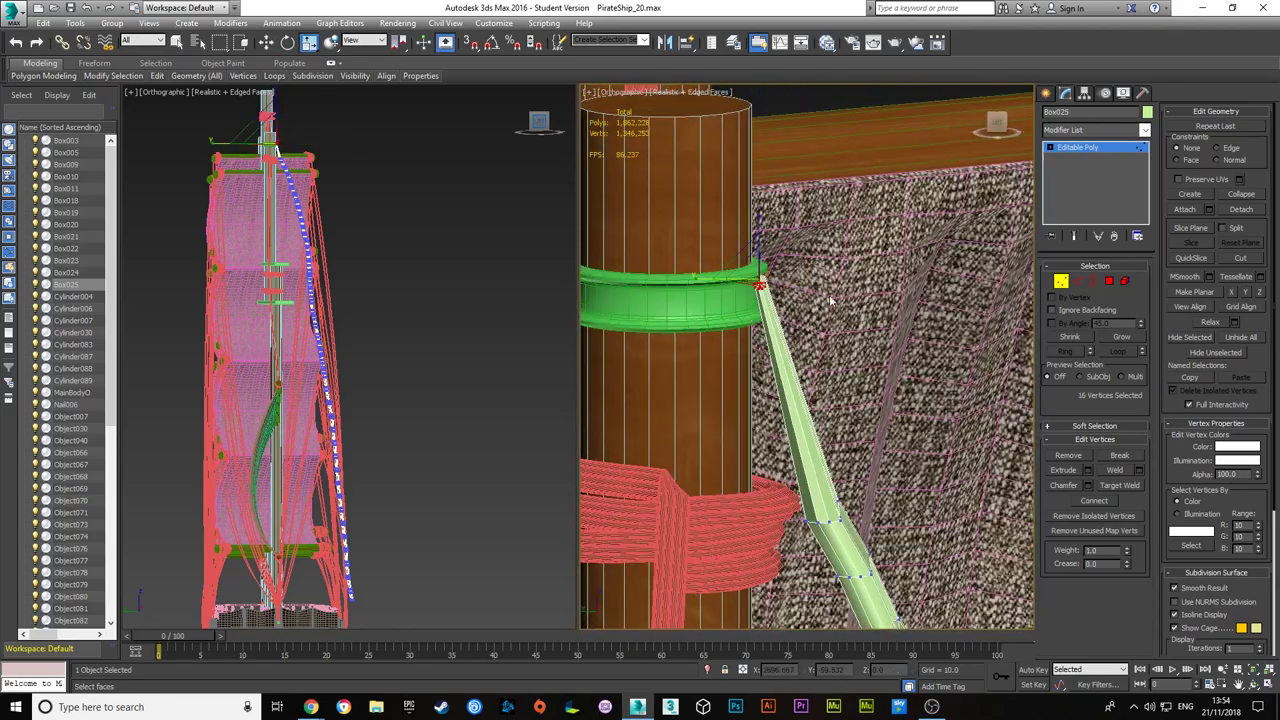
{"action": "scroll", "coordinate": [985, 142], "scroll_direction": "down", "scroll_amount": 4}
- Connect the leg edges to add a middle leg and raise the leg tops to the ring
{"action": "key", "text": "4"}
{"action": "key", "text": "f"}
{"action": "key", "text": "2"}
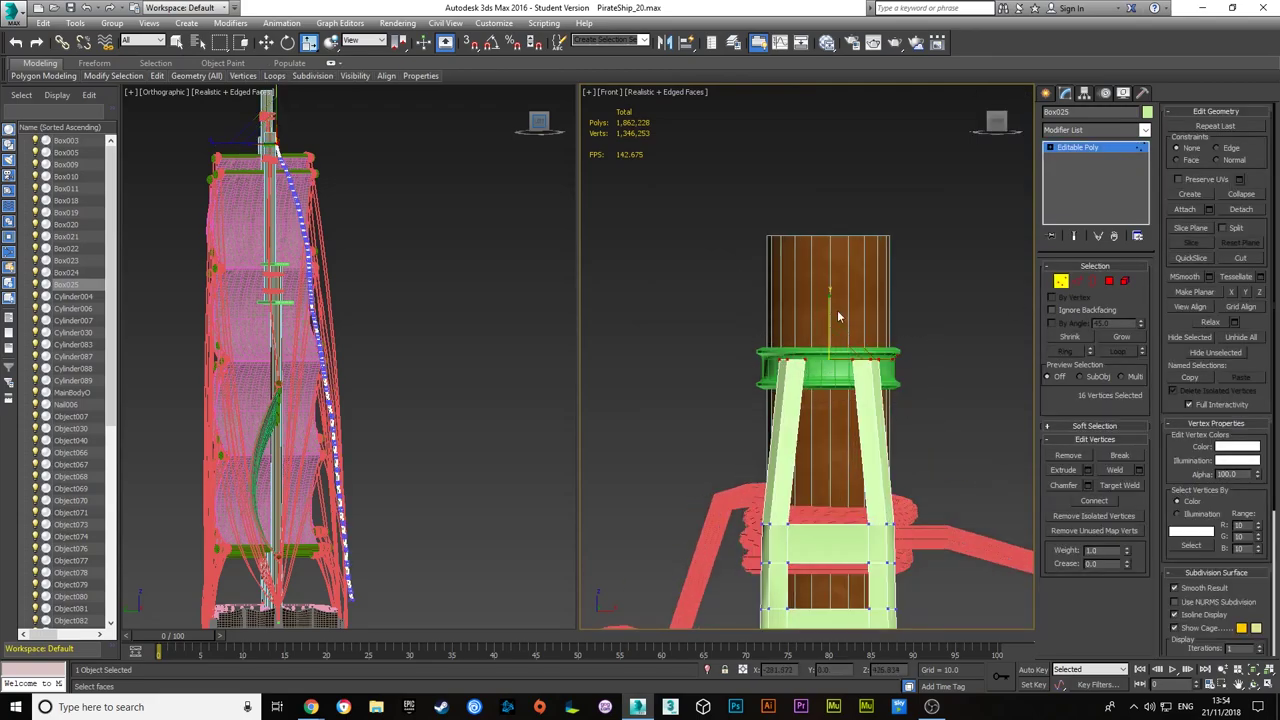
{"action": "scroll", "coordinate": [828, 495], "scroll_direction": "up", "scroll_amount": 5}
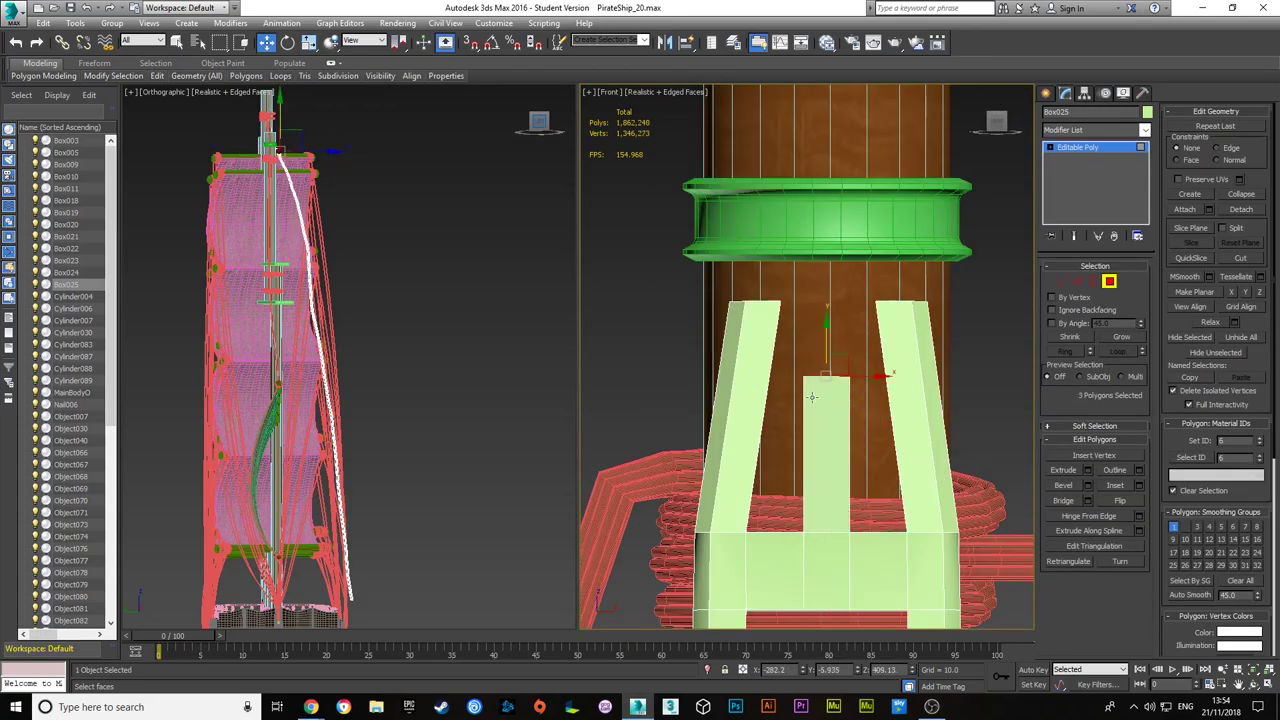
{"action": "key", "text": "1"}
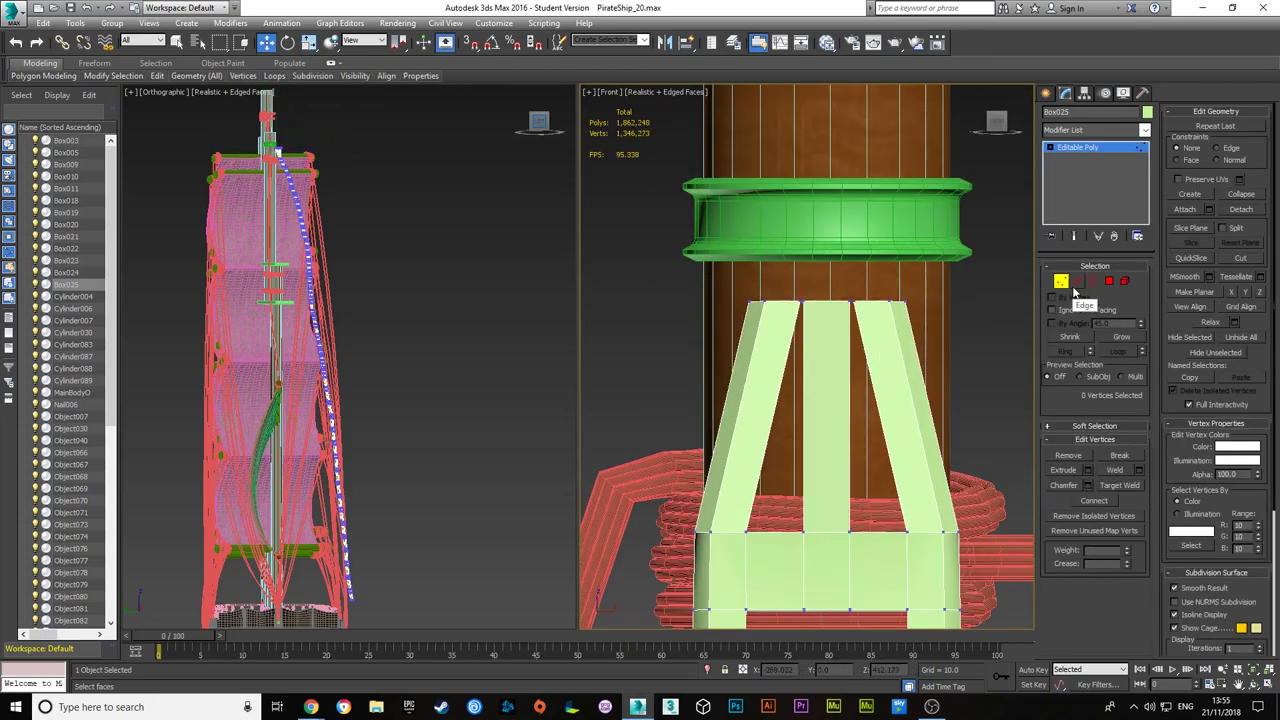
{"action": "left_click", "coordinate": [1075, 283]}
{"action": "key", "text": "ctrl+shift+e"}
{"action": "left_click", "coordinate": [813, 421]}
{"action": "key", "text": "1"}
{"action": "mouse_move", "coordinate": [813, 421]}
{"action": "middle_mouse_down", "text": "alt"}
{"action": "mouse_move", "coordinate": [1000, 124]}
{"action": "mouse_move", "coordinate": [847, 252]}
{"action": "middle_mouse_up", "text": "alt"}
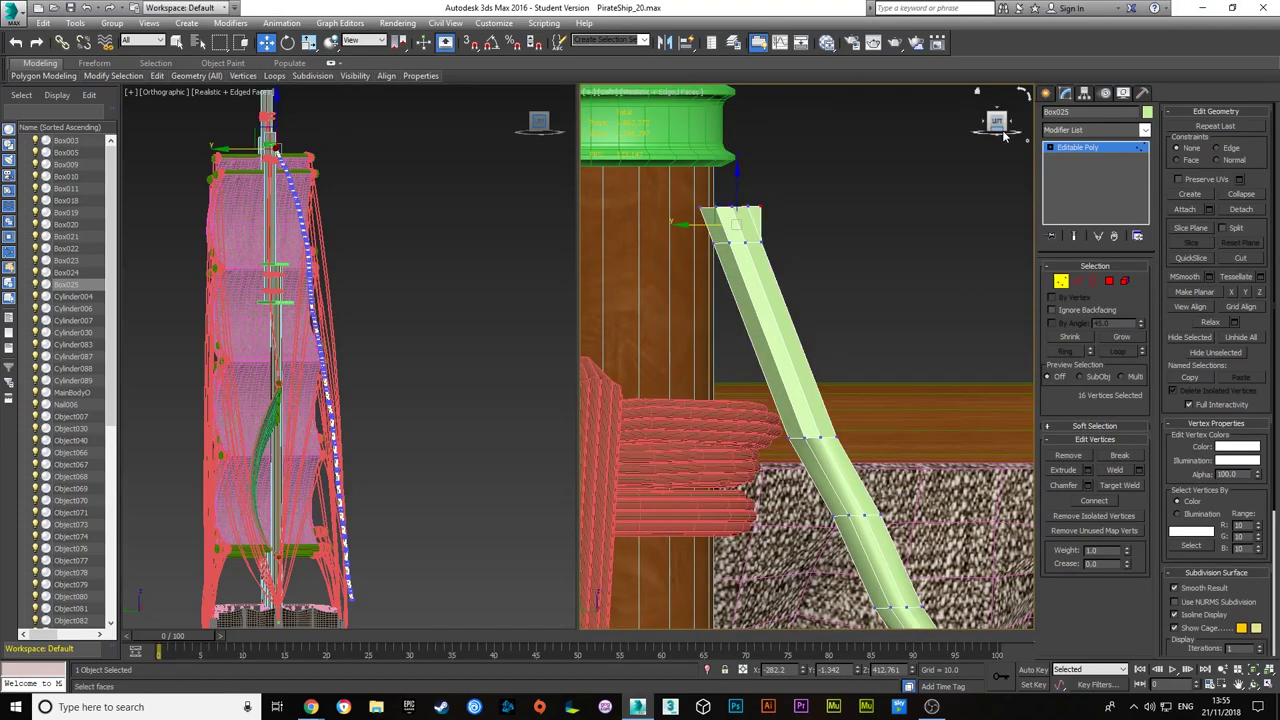
- Weld the three leg-top vertices together into one point
{"action": "key", "text": "4"}
{"action": "scroll", "coordinate": [764, 201], "scroll_direction": "up", "scroll_amount": 5}
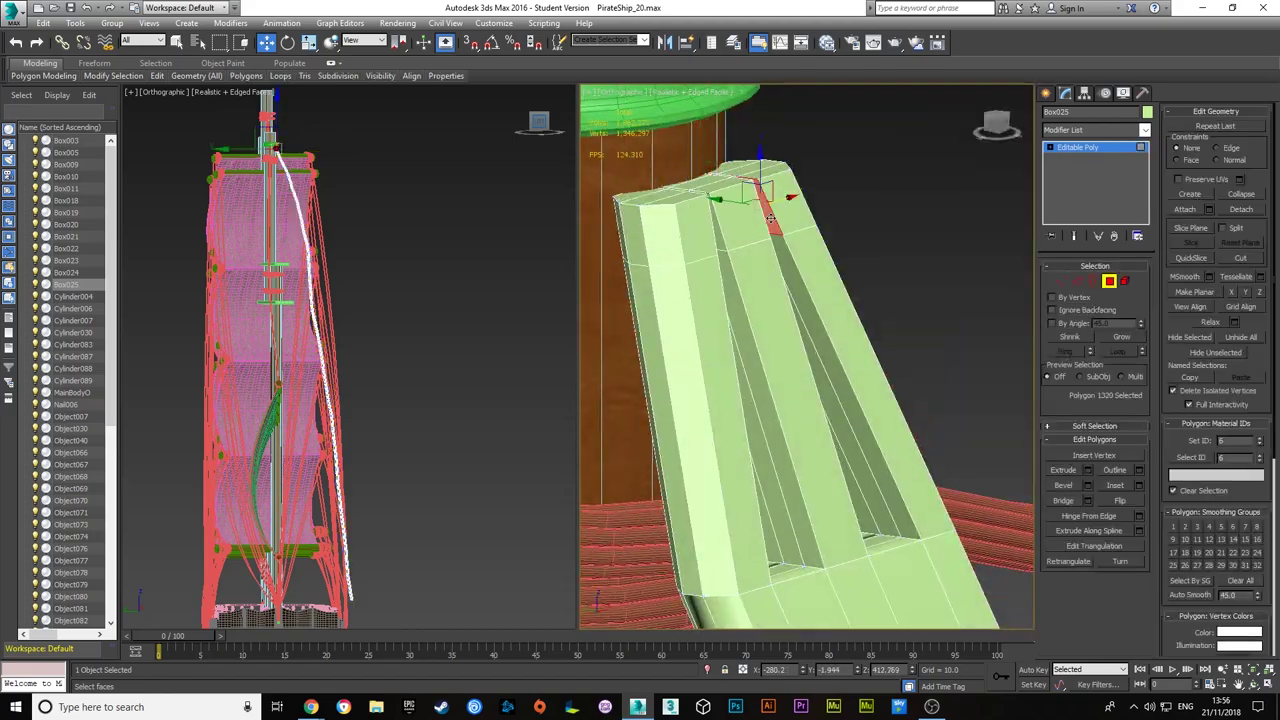
{"action": "mouse_move", "coordinate": [764, 201]}
{"action": "middle_mouse_down", "text": "alt"}
{"action": "mouse_move", "coordinate": [686, 328]}
{"action": "mouse_move", "coordinate": [722, 340]}
{"action": "middle_mouse_up", "text": "alt"}
{"action": "scroll", "coordinate": [686, 328], "scroll_direction": "down", "scroll_amount": 4}
{"action": "key", "text": "1"}
{"action": "left_click", "coordinate": [758, 397], "text": "alt"}
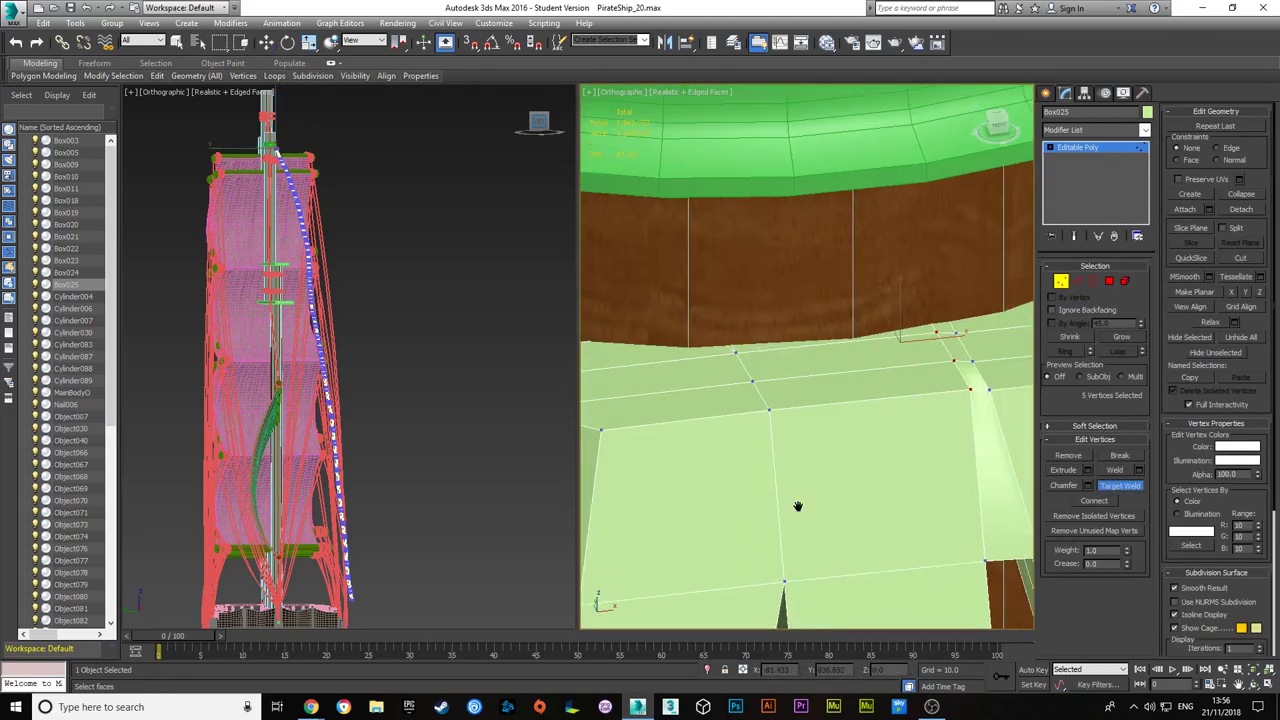
{"action": "middle_click_drag", "start_coordinate": [797, 506], "coordinate": [800, 453], "text": "alt"}
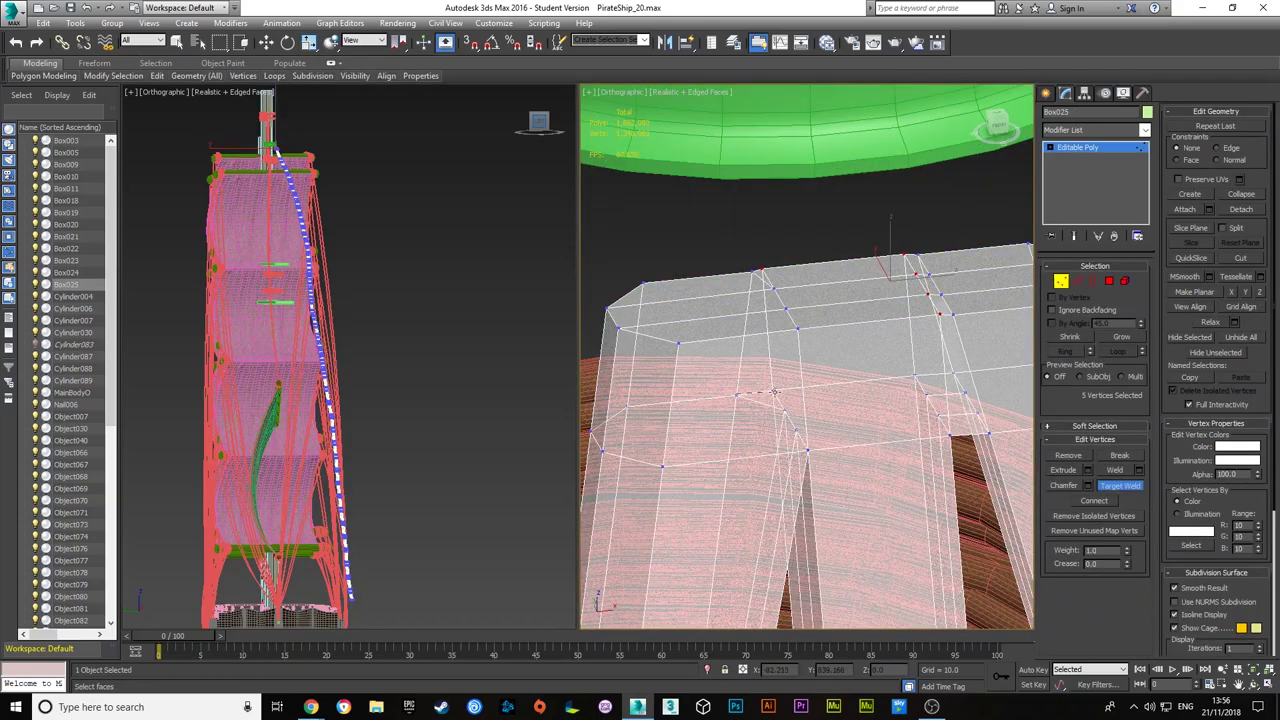
- Extrude the joined top faces of the legs beneath the ring
{"action": "key", "text": "4"}
{"action": "scroll", "coordinate": [935, 400], "scroll_direction": "down", "scroll_amount": 3}
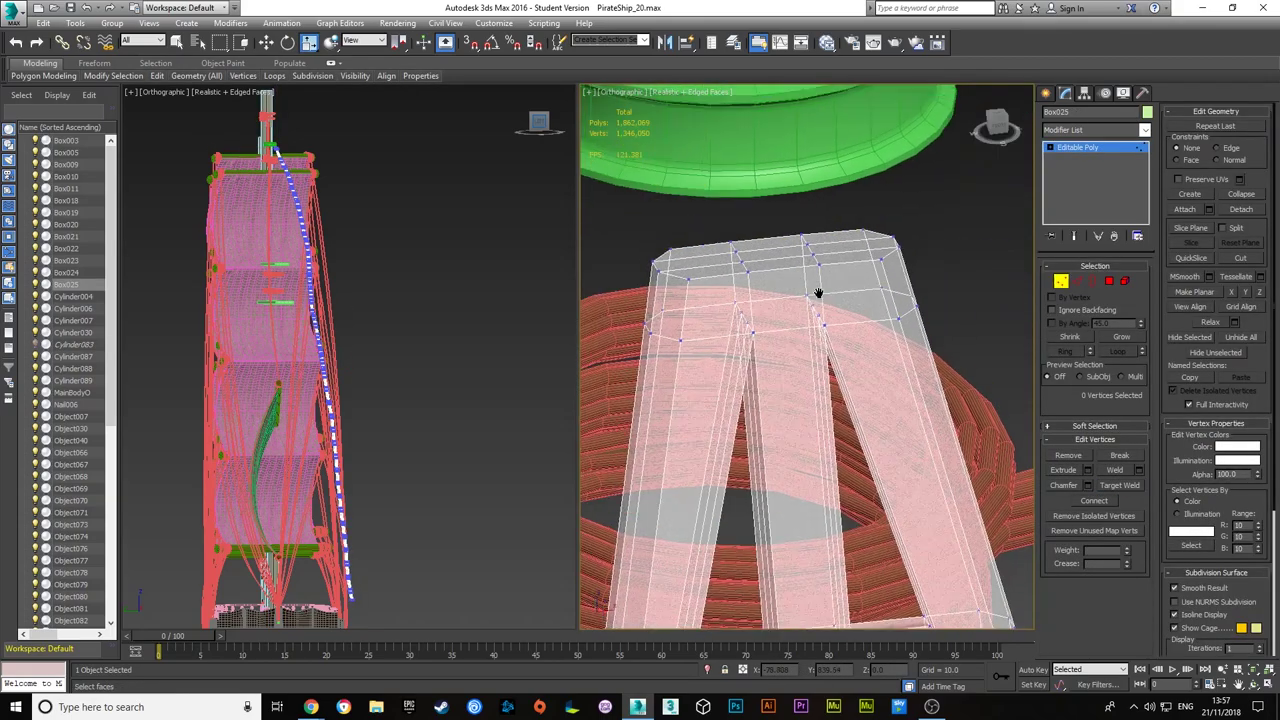
{"action": "middle_click_drag", "start_coordinate": [900, 400], "coordinate": [812, 387], "text": "alt"}
{"action": "key", "text": "shift+e"}
{"action": "left_click", "coordinate": [813, 402]}
{"action": "key", "text": "f"}
{"action": "key", "text": "1"}
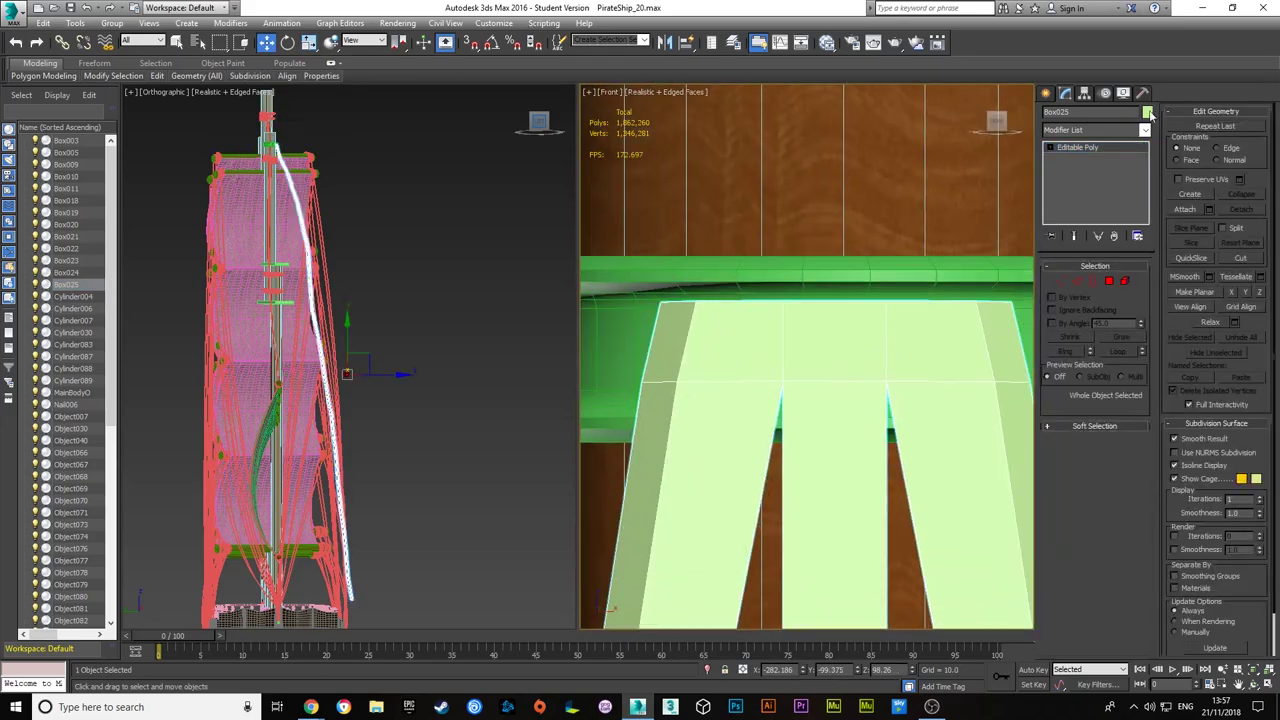
{"action": "left_click", "coordinate": [1046, 96]}
- Create a small cylinder by the mast ring, convert it to editable poly, bevel its cap inward
{"action": "left_click", "coordinate": [1068, 206]}
{"action": "left_click_drag", "start_coordinate": [786, 300], "coordinate": [820, 300]}
{"action": "middle_click_drag", "start_coordinate": [820, 300], "coordinate": [760, 330], "text": "alt"}
{"action": "right_click", "coordinate": [829, 300]}
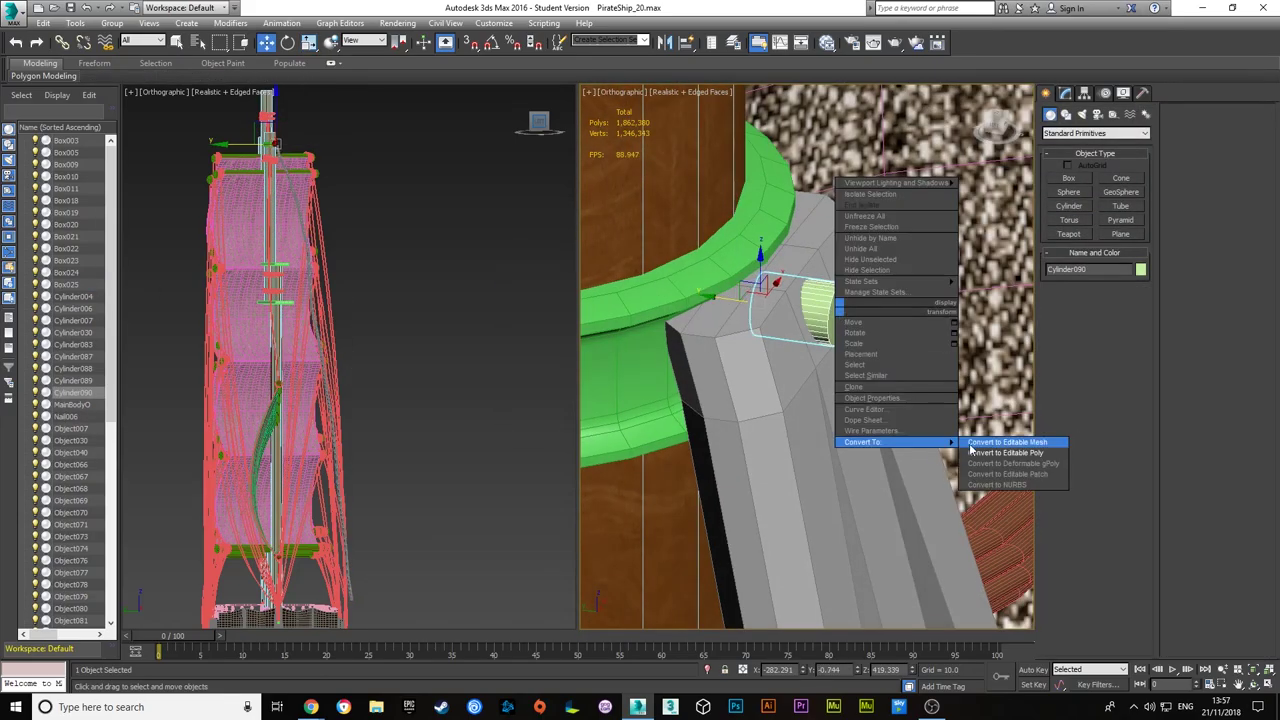
{"action": "left_click", "coordinate": [943, 443]}
{"action": "key", "text": "4"}
{"action": "key", "text": "z"}
{"action": "left_click", "coordinate": [1087, 485]}
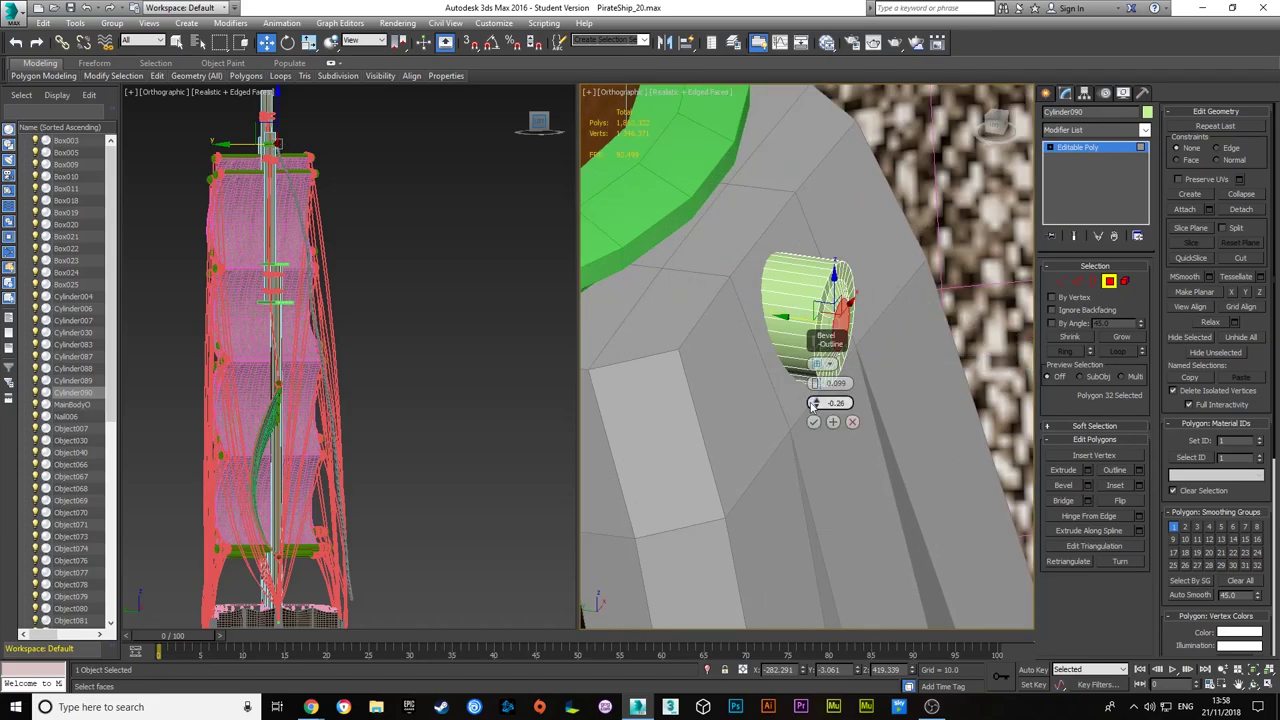
{"action": "key", "text": "1"}
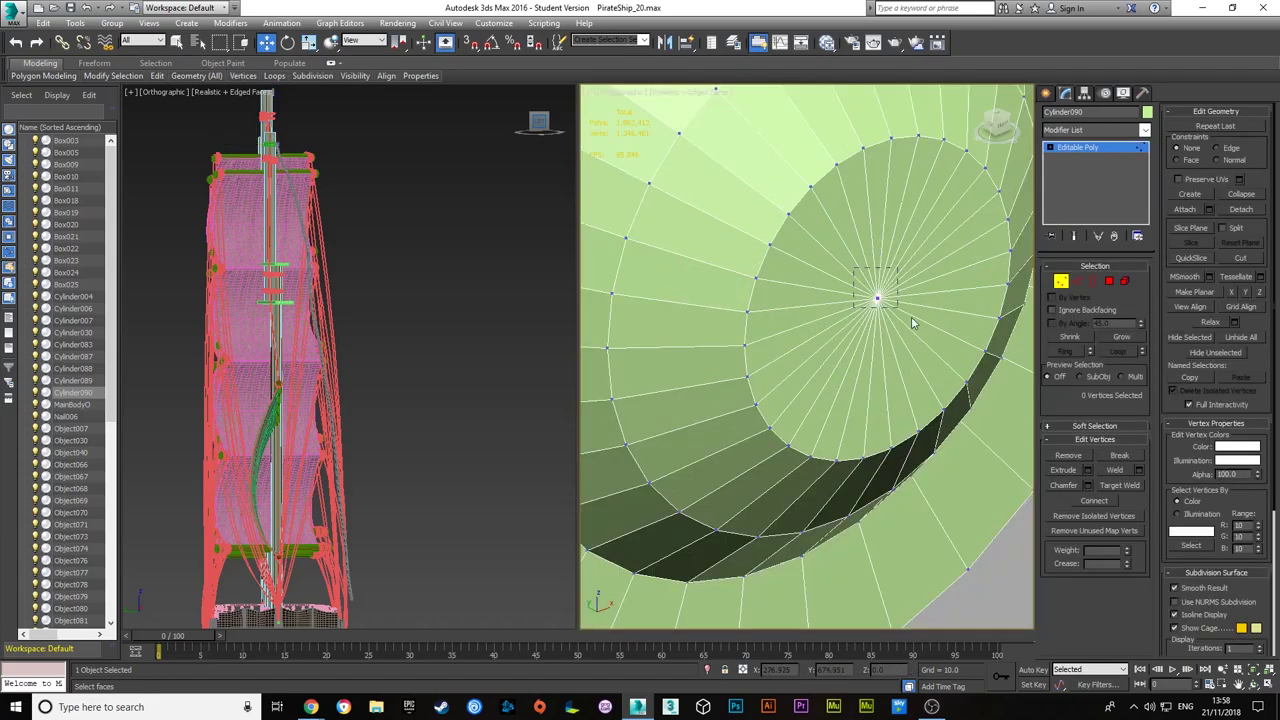
{"action": "left_click", "coordinate": [880, 290]}
- Select the ladder Box025 and add a Bend modifier
{"action": "scroll", "coordinate": [880, 290], "scroll_direction": "down", "scroll_amount": 3}
{"action": "scroll", "coordinate": [880, 290], "scroll_direction": "down", "scroll_amount": 10}
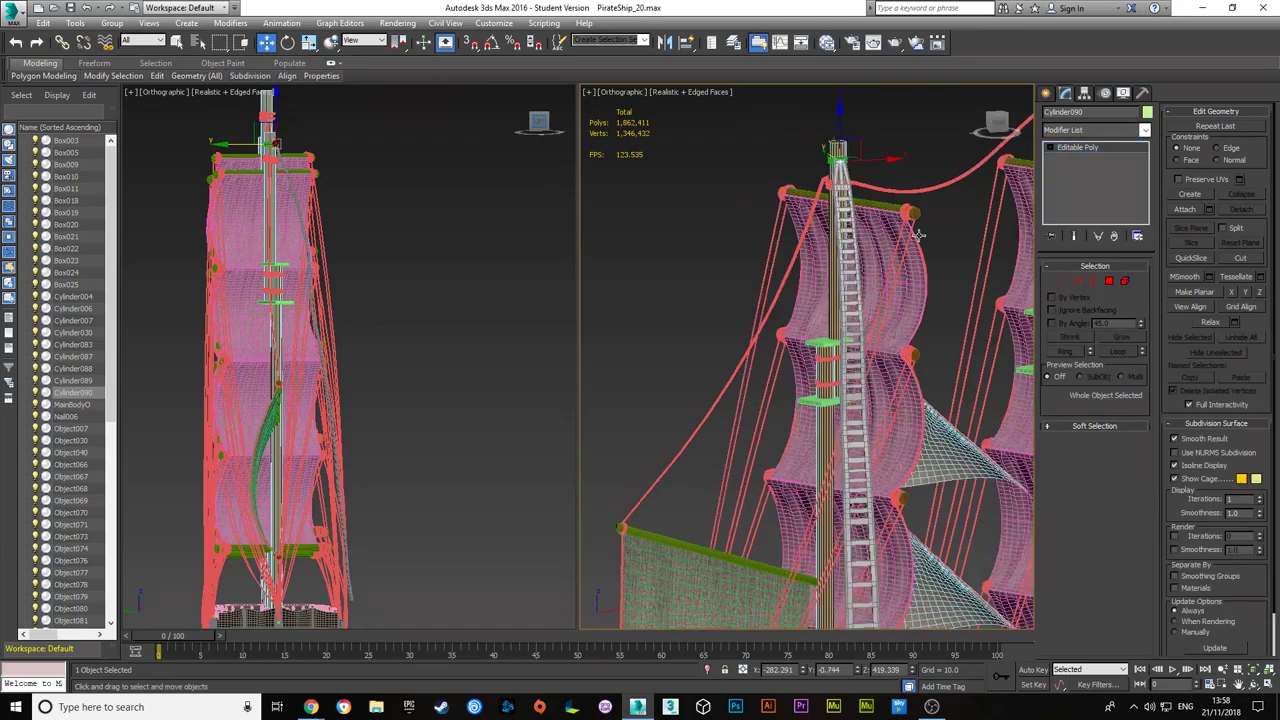
{"action": "left_click", "coordinate": [812, 350]}
{"action": "key", "text": "z"}
{"action": "left_click", "coordinate": [1093, 340]}
- Try adjusting the ladder's bend angle, then delete the Bend modifier
{"action": "mouse_move", "coordinate": [1130, 289]}
{"action": "left_mouse_down"}
{"action": "mouse_move", "coordinate": [1133, 272]}
{"action": "mouse_move", "coordinate": [1131, 316]}
{"action": "left_mouse_up"}
{"action": "key", "text": "f"}
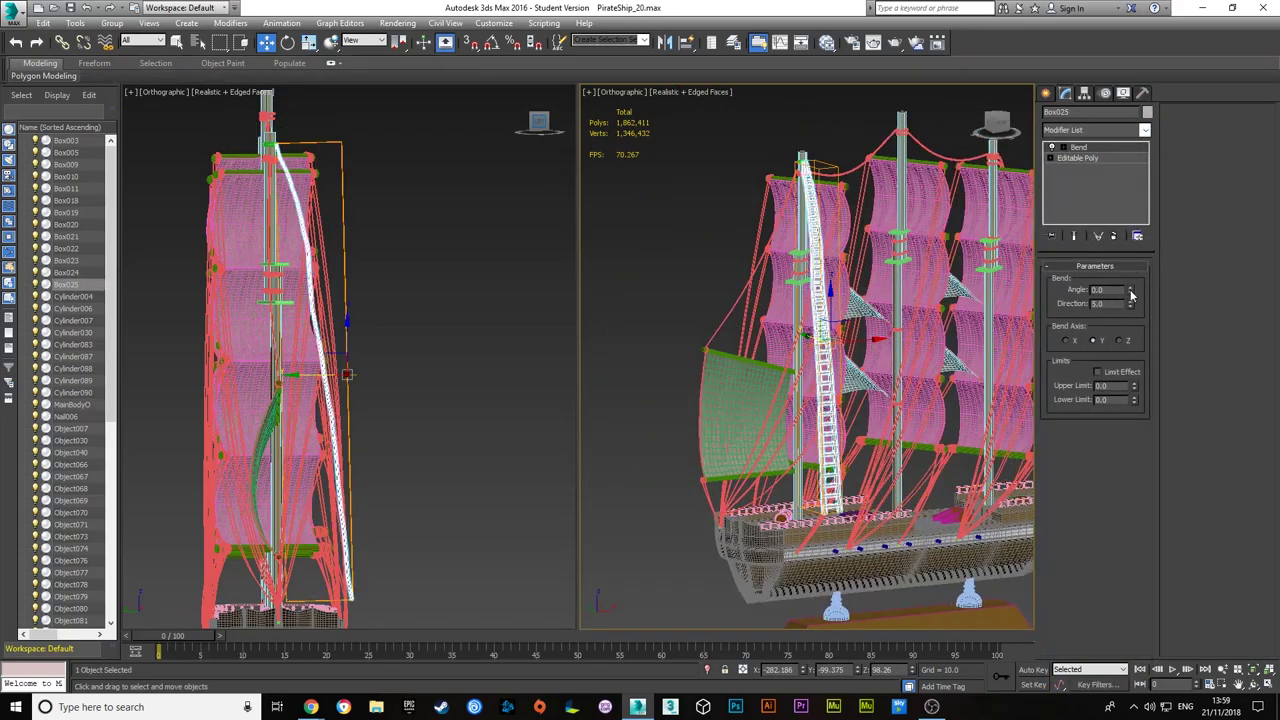
{"action": "key", "text": "z"}
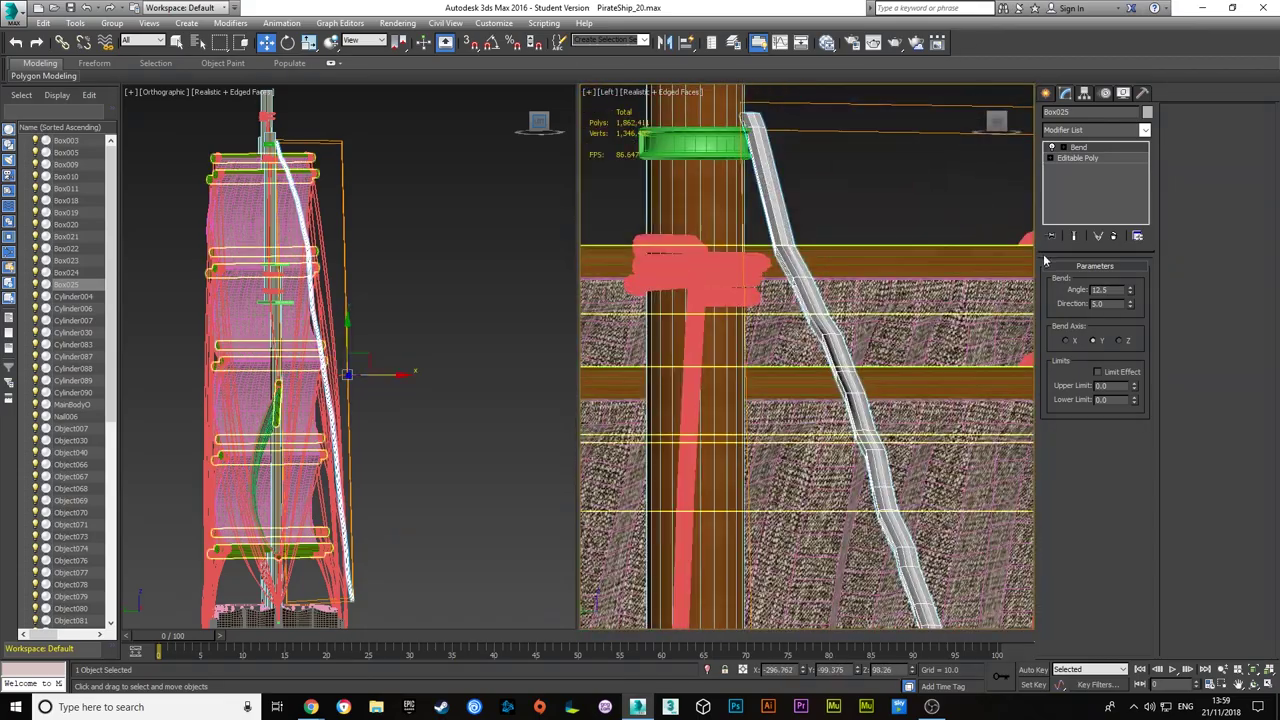
{"action": "left_click_drag", "start_coordinate": [1131, 290], "coordinate": [1131, 303]}
{"action": "scroll", "coordinate": [933, 310], "scroll_direction": "down", "scroll_amount": 5}
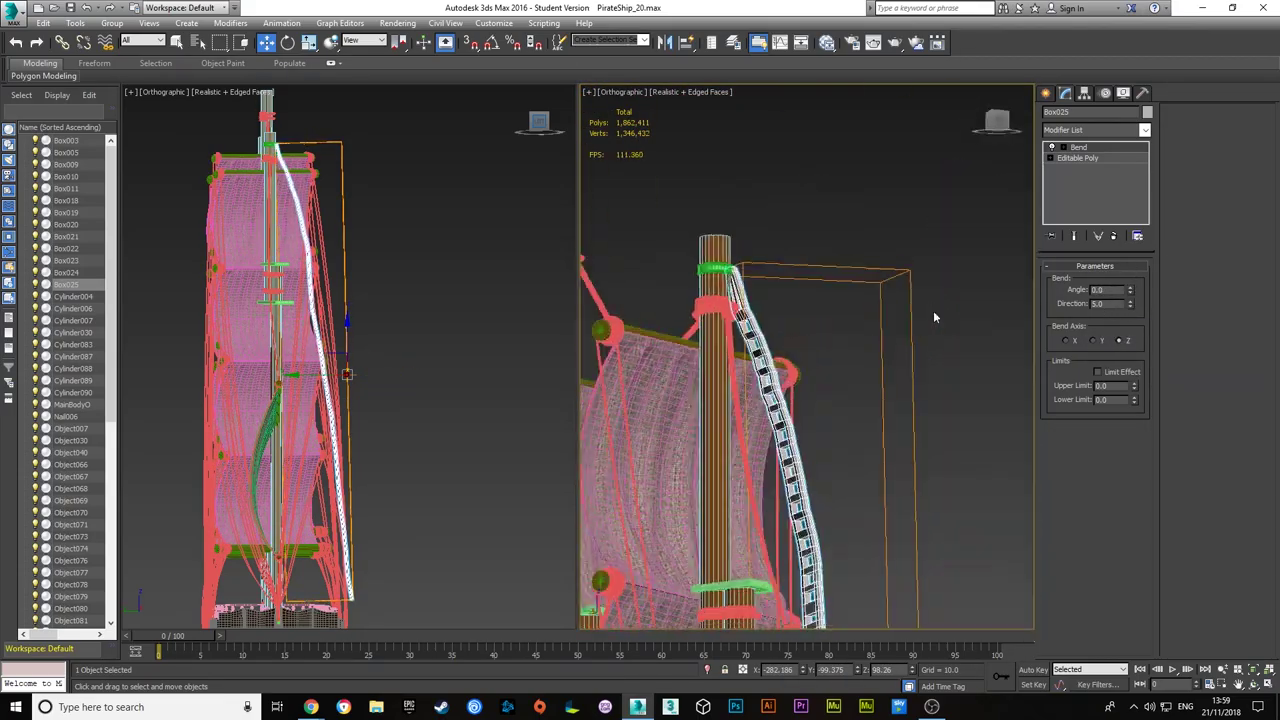
{"action": "right_click", "coordinate": [1078, 147]}
- Switch to Front view and enter Edge mode on the ladder
{"action": "scroll", "coordinate": [763, 380], "scroll_direction": "down", "scroll_amount": 10}
{"action": "left_click", "coordinate": [997, 125]}
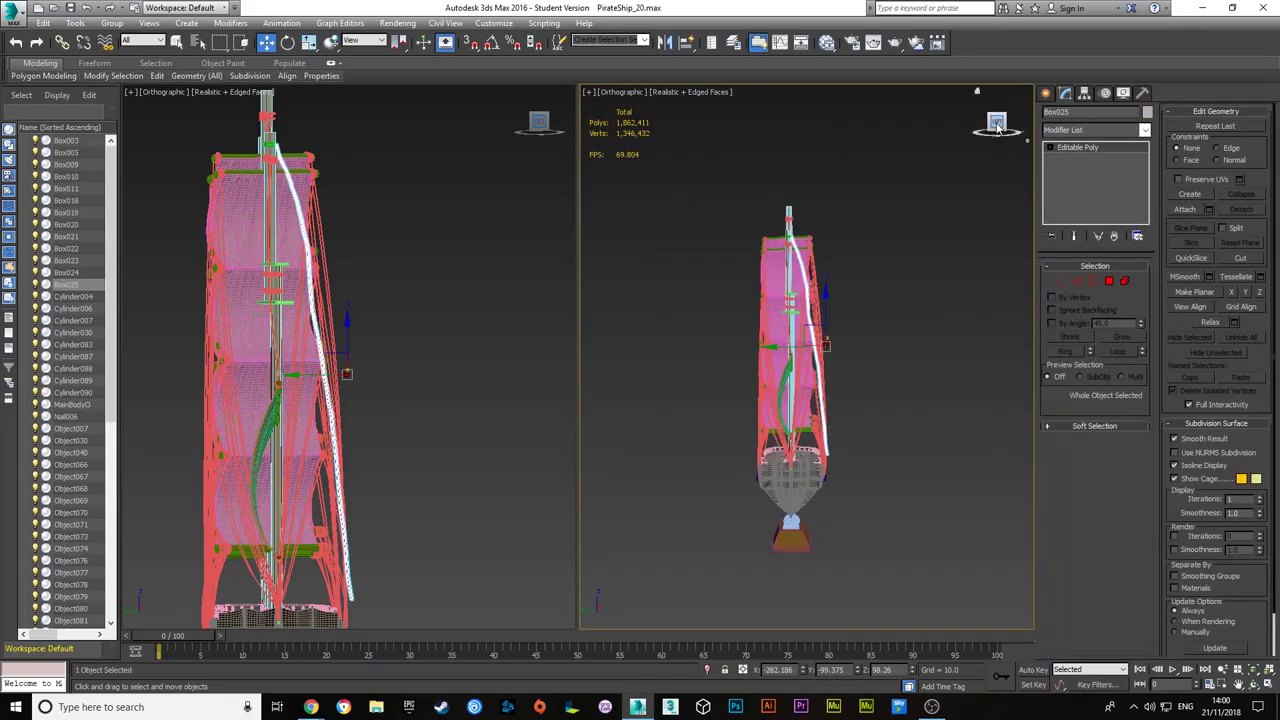
{"action": "left_click", "coordinate": [1076, 282]}
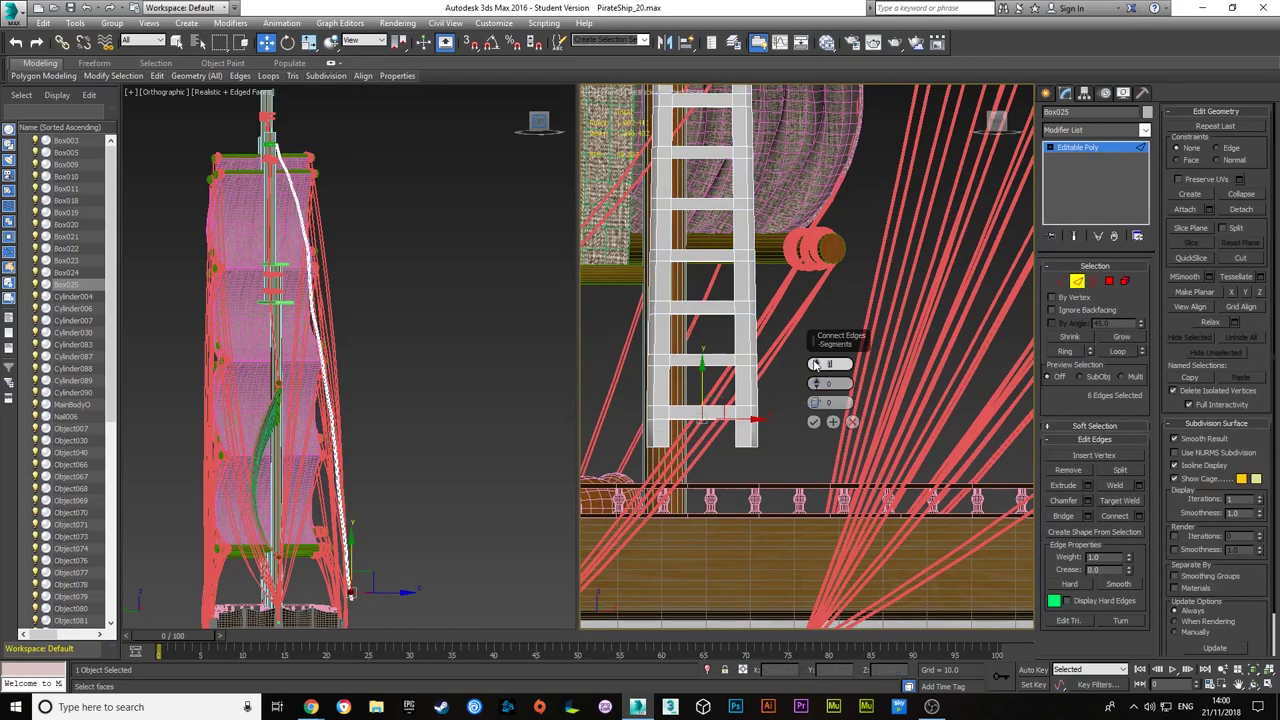
- Select a polygon at the ladder's base and extrude it toward the deck
{"action": "key", "text": "4"}
{"action": "key", "text": "1"}
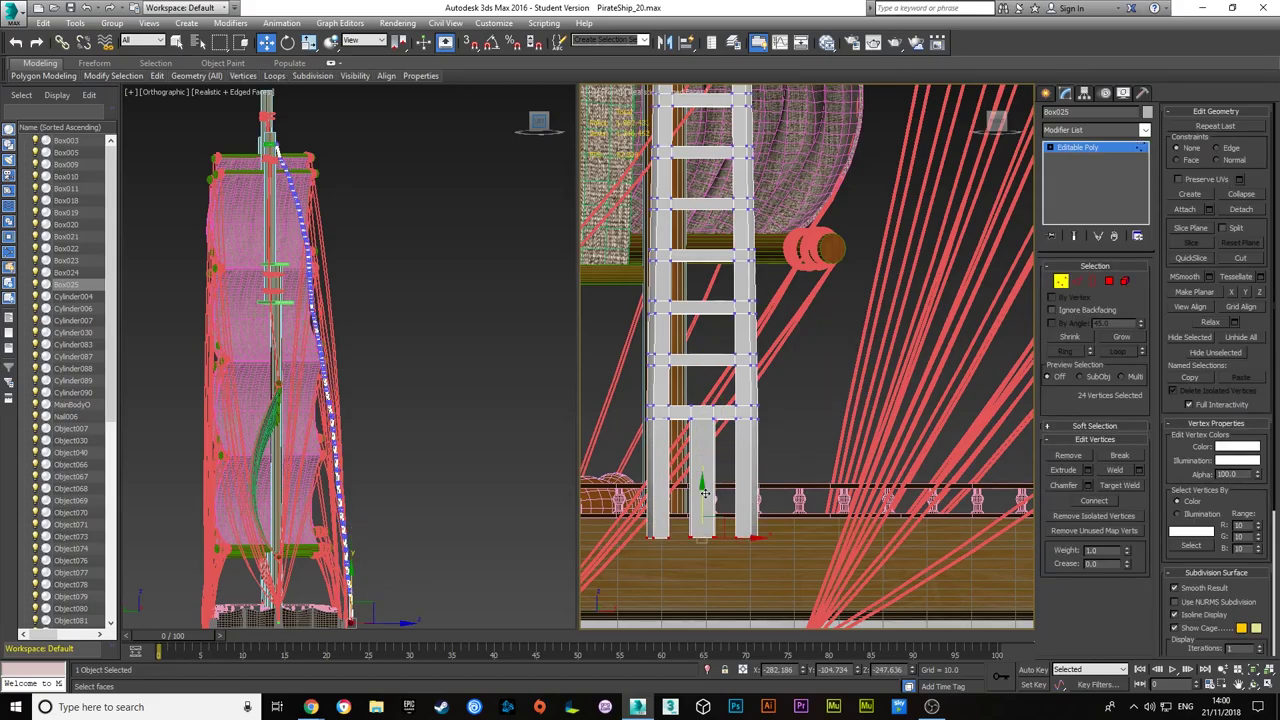
{"action": "key", "text": "4"}
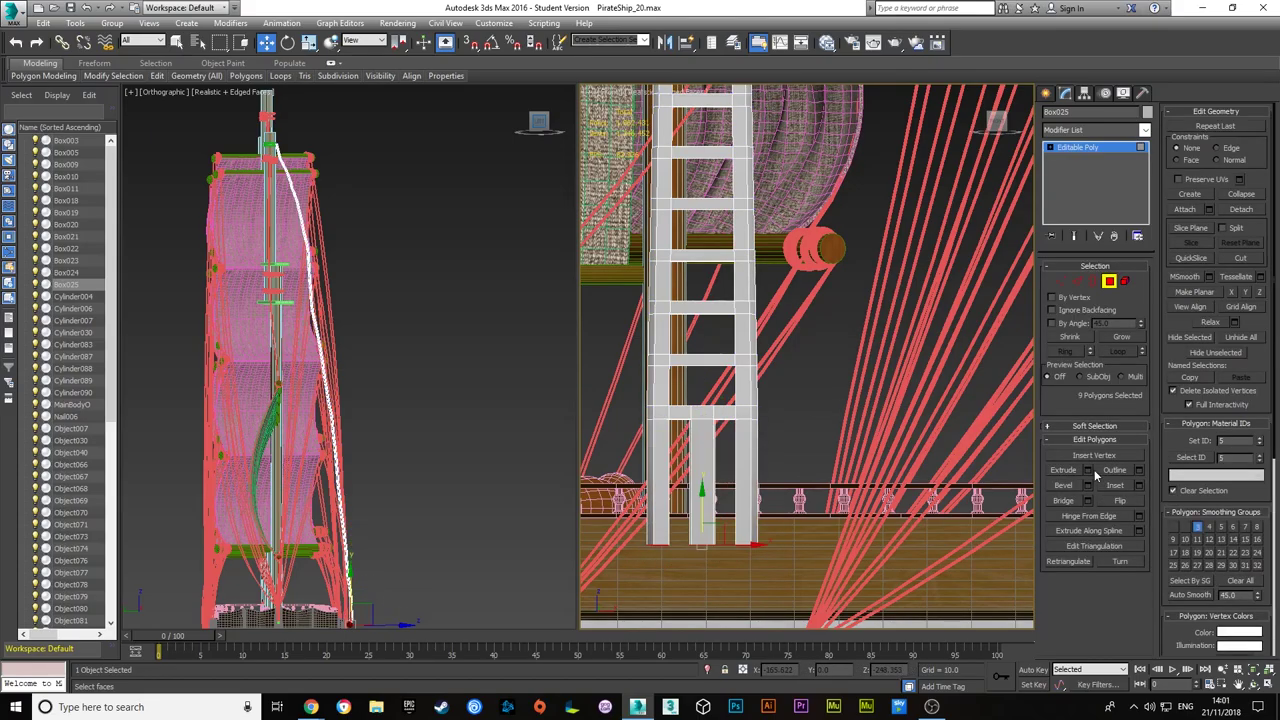
{"action": "left_click", "coordinate": [815, 403]}
{"action": "scroll", "coordinate": [780, 410], "scroll_direction": "up", "scroll_amount": 5}
{"action": "scroll", "coordinate": [744, 420], "scroll_direction": "up", "scroll_amount": 5}
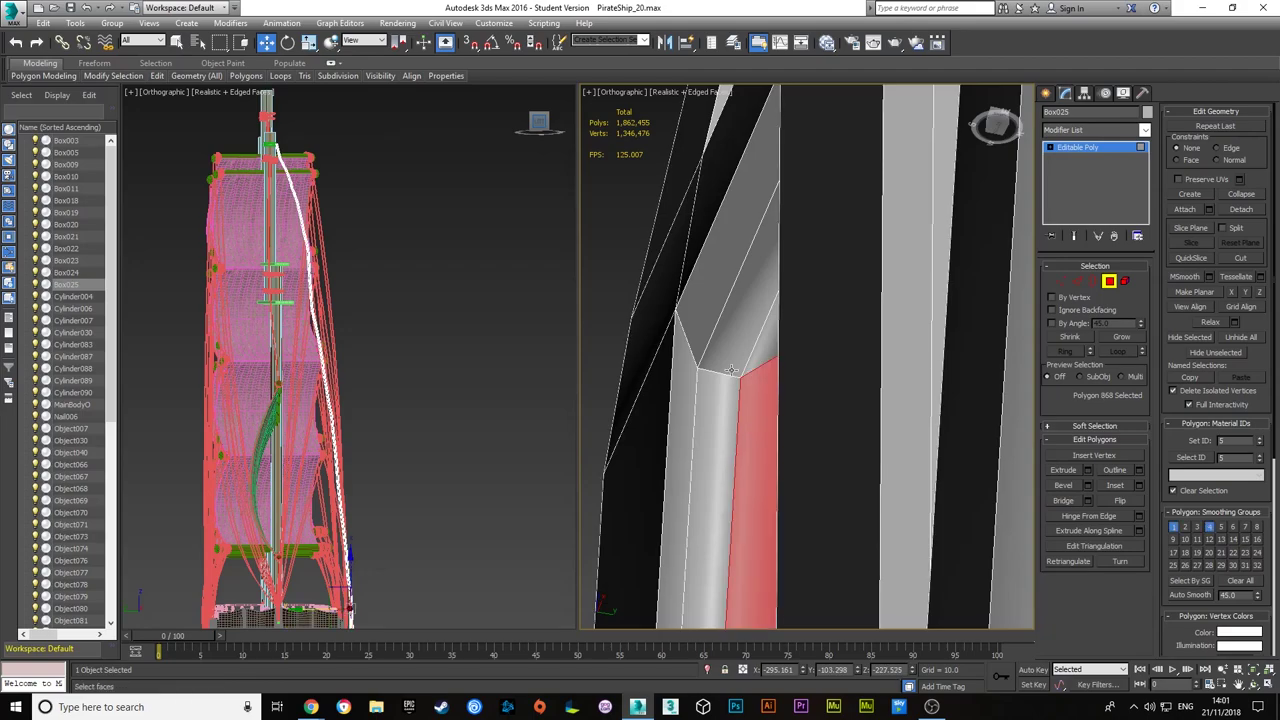
{"action": "scroll", "coordinate": [737, 441], "scroll_direction": "down", "scroll_amount": 3}
{"action": "scroll", "coordinate": [750, 400], "scroll_direction": "down", "scroll_amount": 3}
{"action": "scroll", "coordinate": [765, 350], "scroll_direction": "down", "scroll_amount": 3}
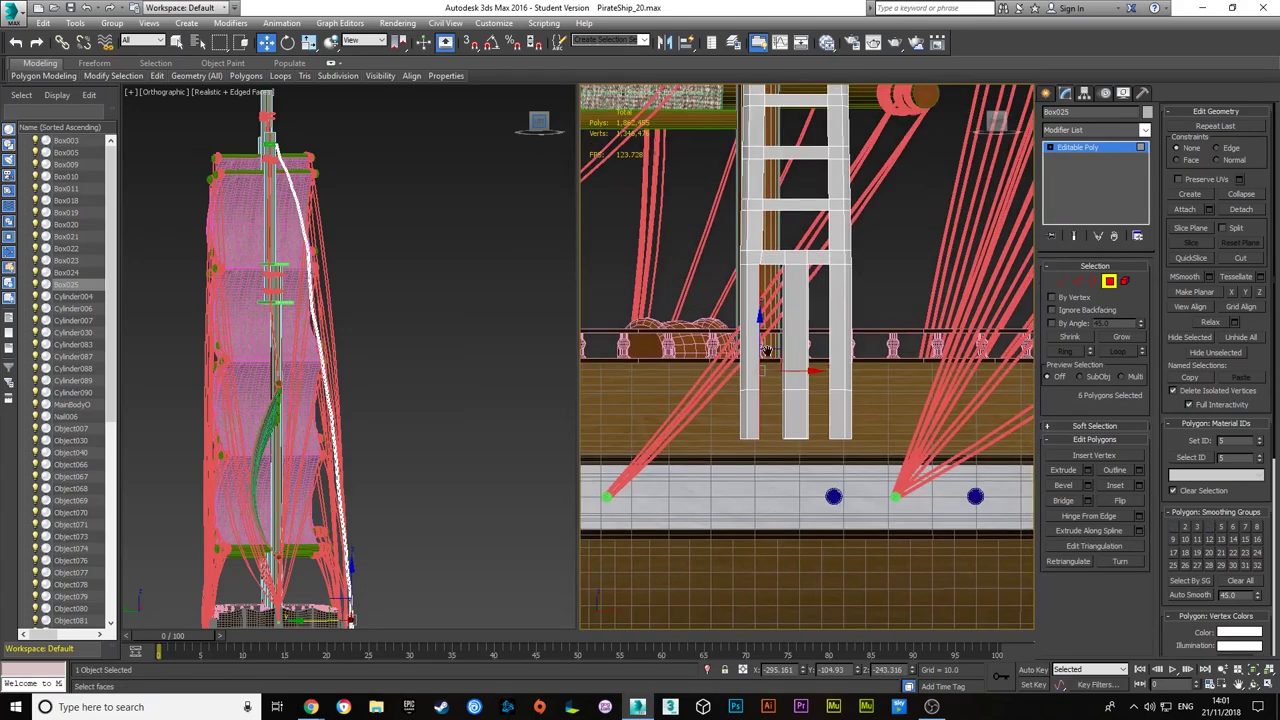
{"action": "middle_click_drag", "start_coordinate": [850, 400], "coordinate": [930, 437], "text": "alt"}
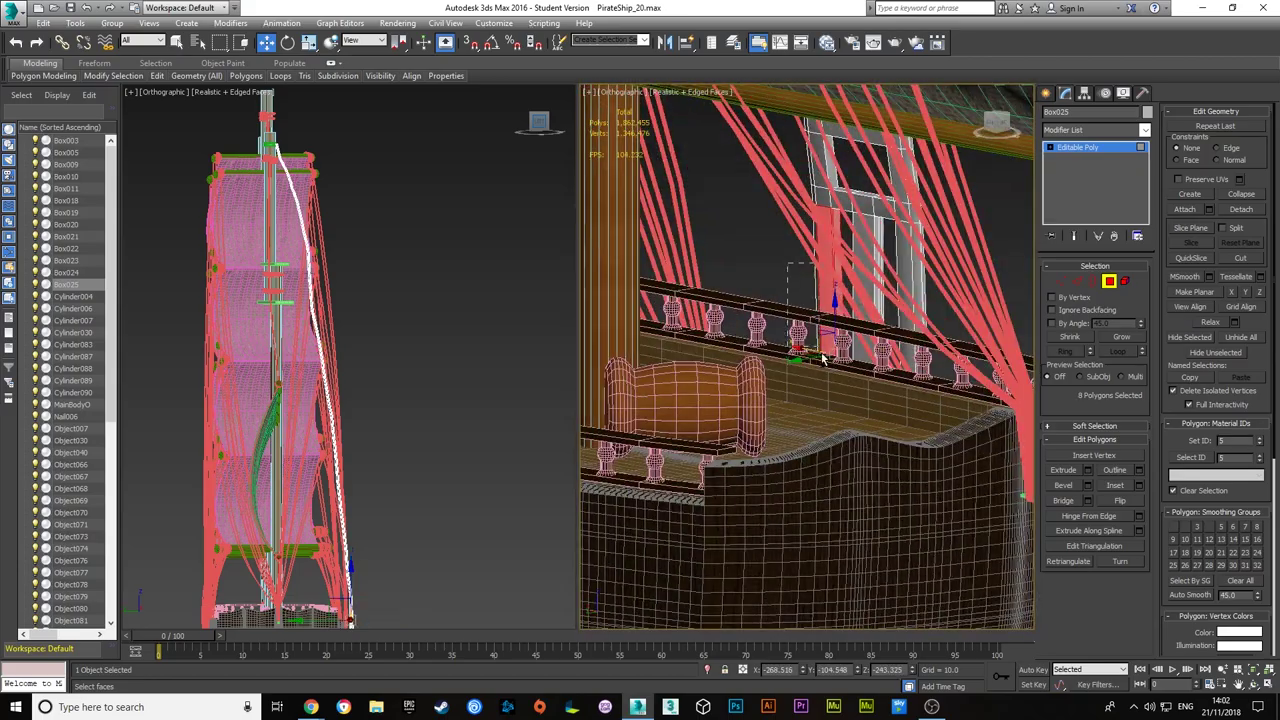
{"action": "key", "text": "f"}
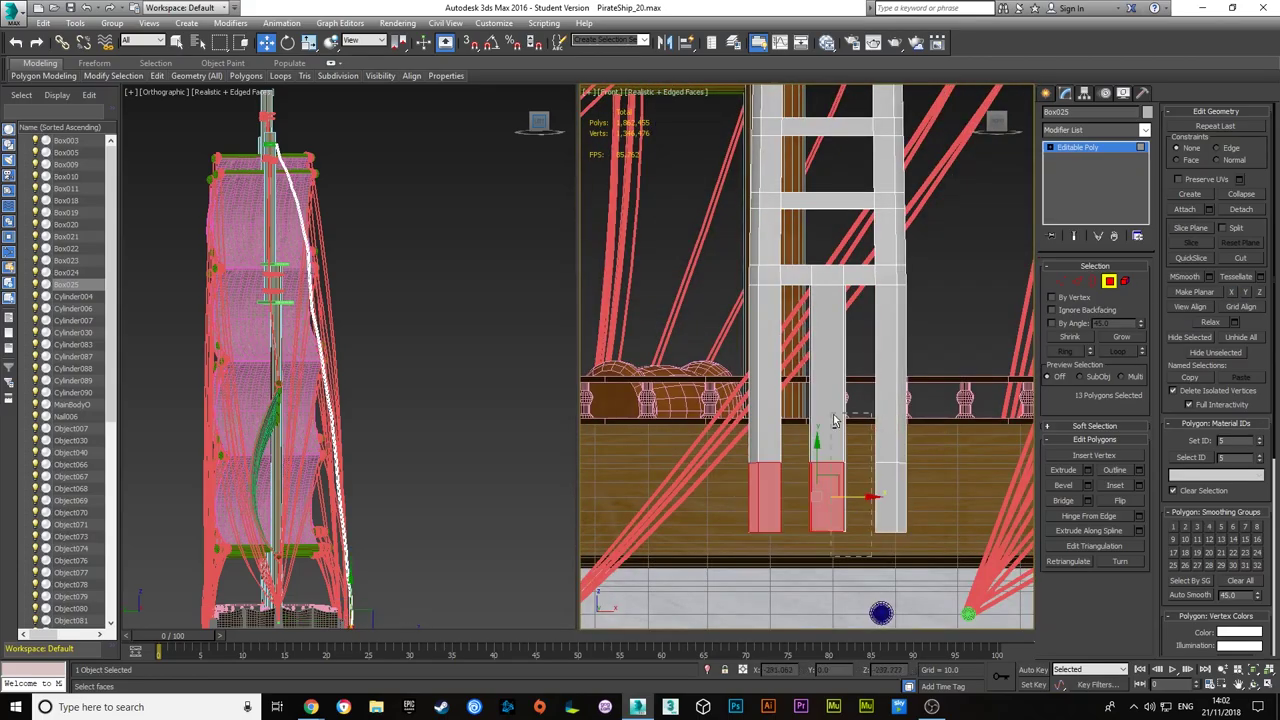
{"action": "middle_click_drag", "start_coordinate": [800, 400], "coordinate": [845, 470], "text": "alt"}
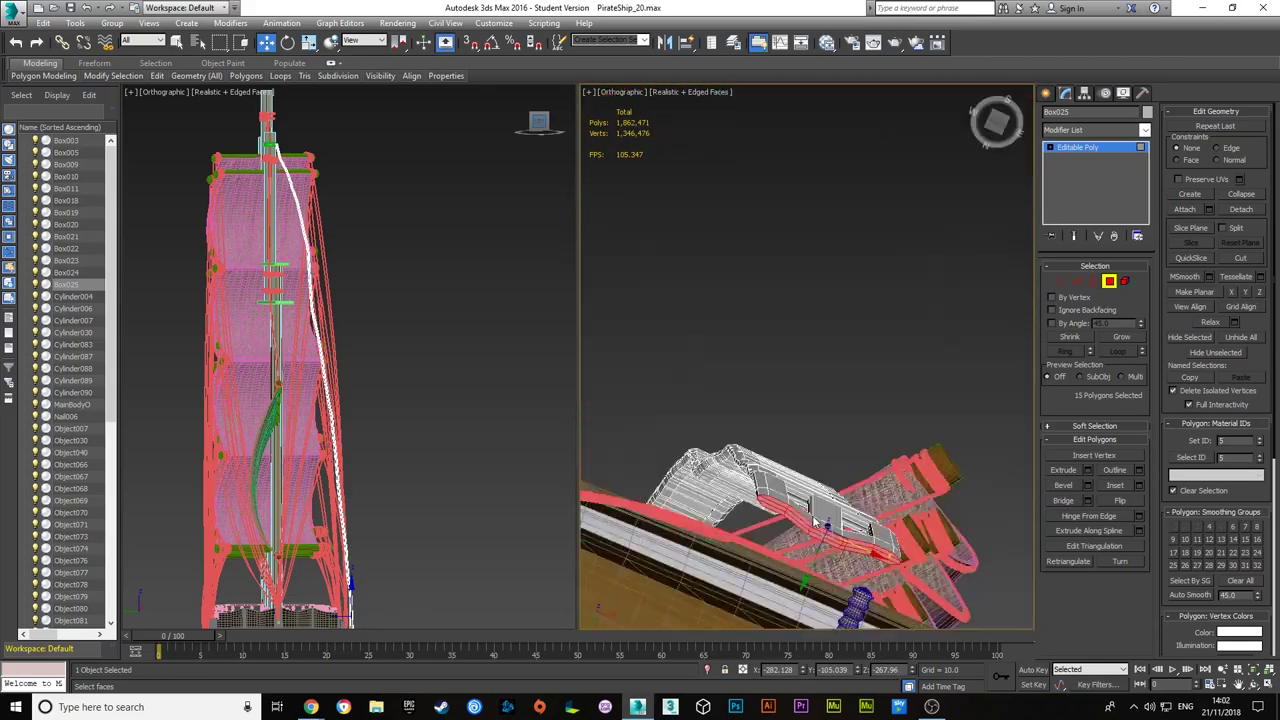
- Inspect the nearby Nail006 and Object091 pieces on the deck from the left side
{"action": "key", "text": "l"}
{"action": "key", "text": "1"}
{"action": "scroll", "coordinate": [845, 470], "scroll_direction": "down", "scroll_amount": 2}
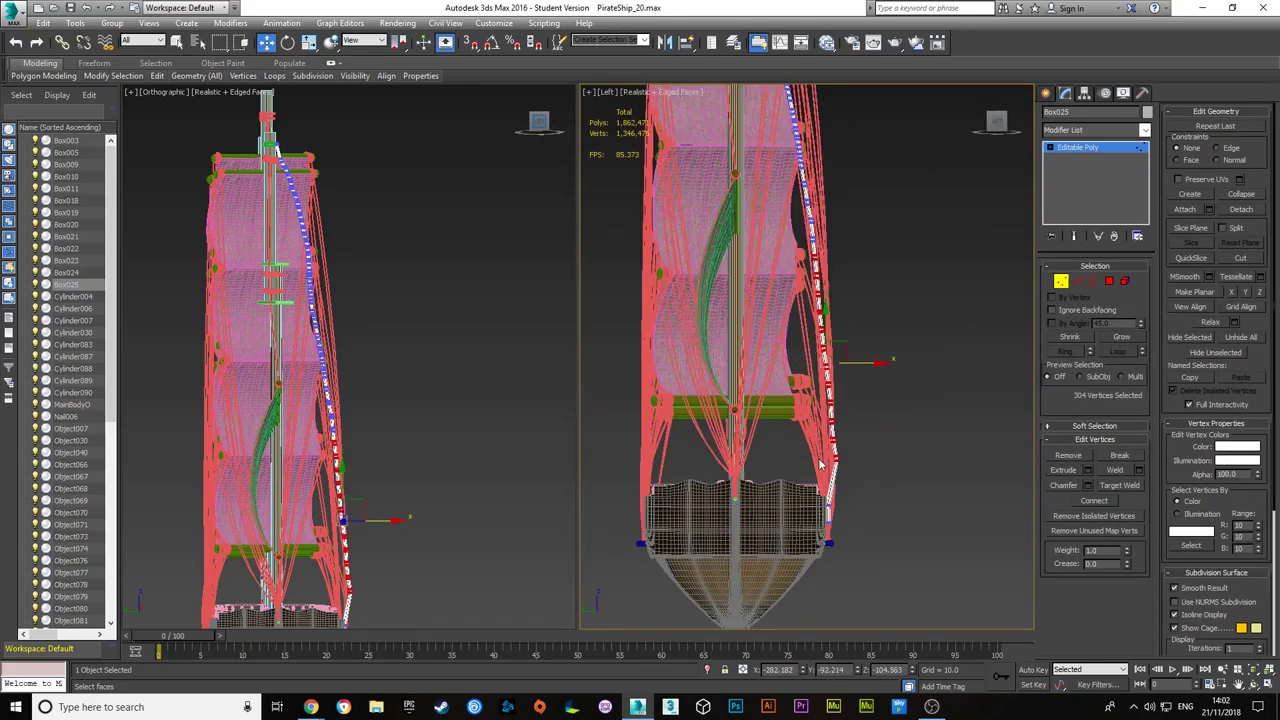
{"action": "scroll", "coordinate": [845, 470], "scroll_direction": "up", "scroll_amount": 3}
{"action": "middle_click_drag", "start_coordinate": [900, 340], "coordinate": [830, 360], "text": "alt"}
{"action": "scroll", "coordinate": [826, 362], "scroll_direction": "down", "scroll_amount": 3}
{"action": "left_click", "coordinate": [826, 362]}
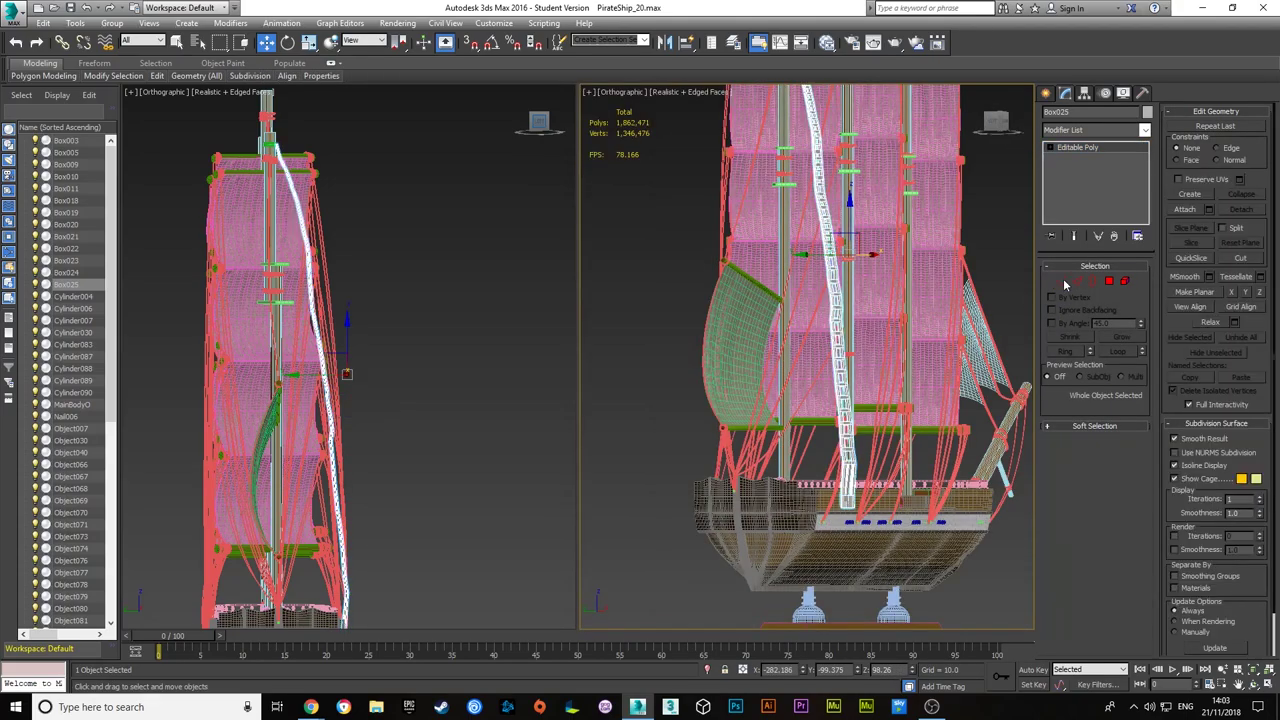
{"action": "scroll", "coordinate": [800, 420], "scroll_direction": "up", "scroll_amount": 5}
{"action": "scroll", "coordinate": [785, 473], "scroll_direction": "down", "scroll_amount": 4}
{"action": "scroll", "coordinate": [784, 473], "scroll_direction": "up", "scroll_amount": 3}
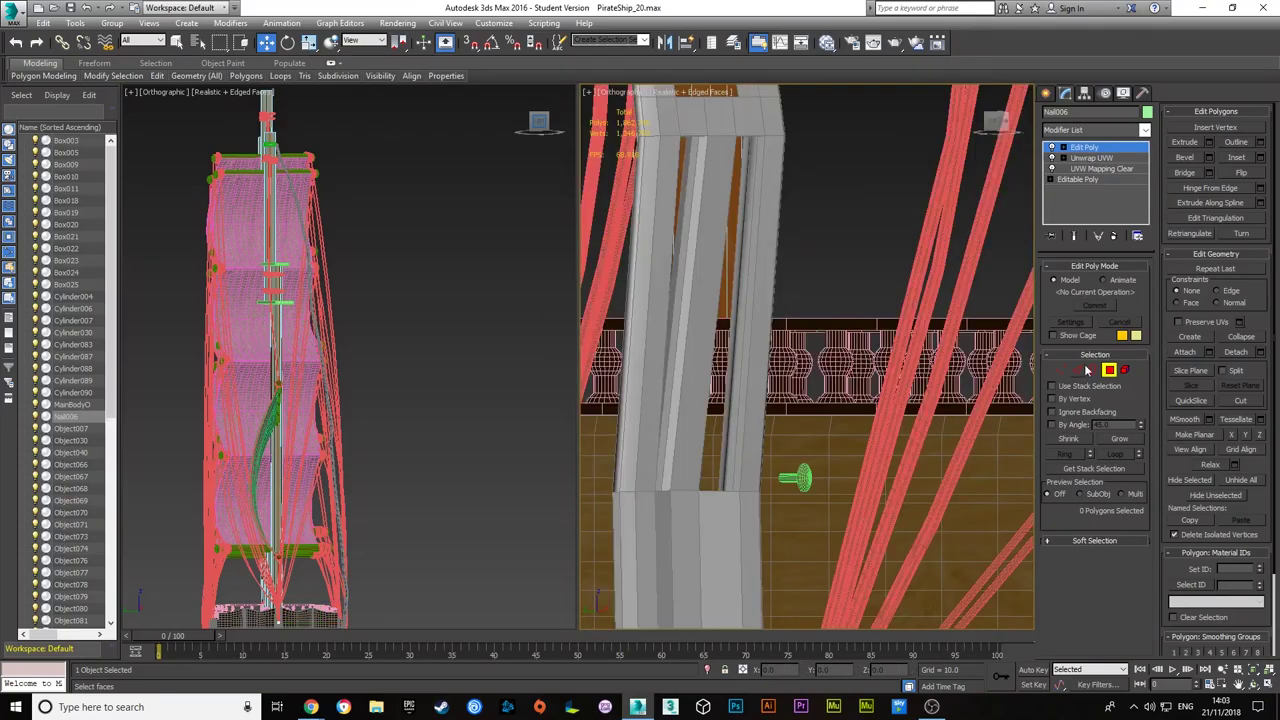
{"action": "left_click", "coordinate": [790, 480]}
{"action": "scroll", "coordinate": [760, 457], "scroll_direction": "up", "scroll_amount": 4}
{"action": "scroll", "coordinate": [760, 457], "scroll_direction": "down", "scroll_amount": 5}
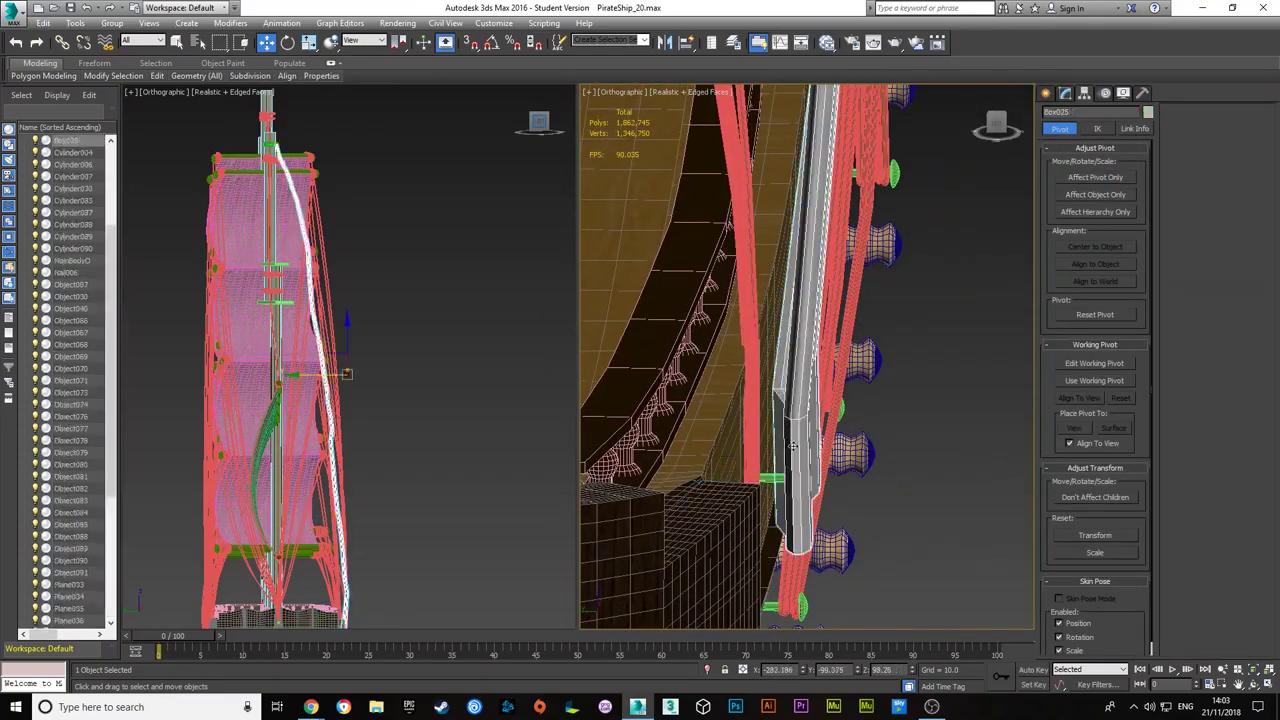
{"action": "scroll", "coordinate": [790, 350], "scroll_direction": "up", "scroll_amount": 2}
- Reselect Box025 and adjust the foot's edges and vertices into a block on the deck
{"action": "left_click", "coordinate": [813, 227]}
{"action": "left_click", "coordinate": [813, 227]}
{"action": "scroll", "coordinate": [813, 227], "scroll_direction": "up", "scroll_amount": 2}
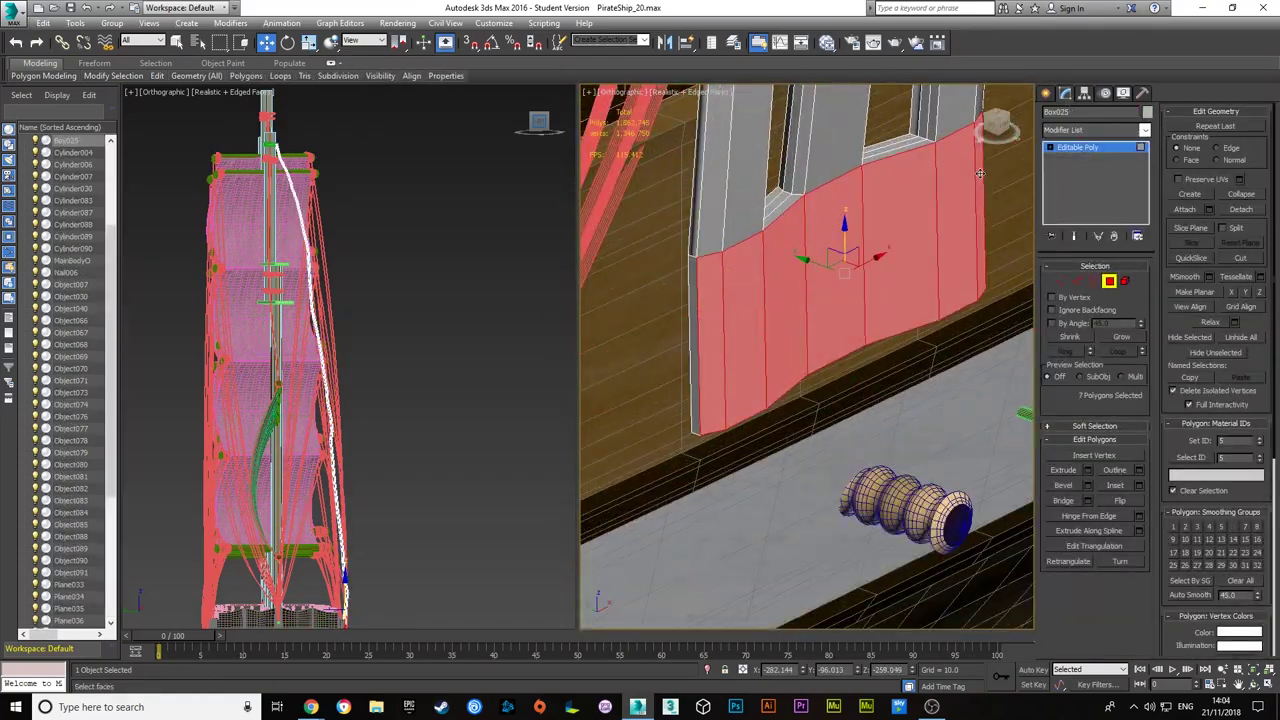
{"action": "mouse_move", "coordinate": [813, 227]}
{"action": "middle_mouse_down", "text": "alt"}
{"action": "mouse_move", "coordinate": [738, 406]}
{"action": "mouse_move", "coordinate": [732, 370]}
{"action": "middle_mouse_up", "text": "alt"}
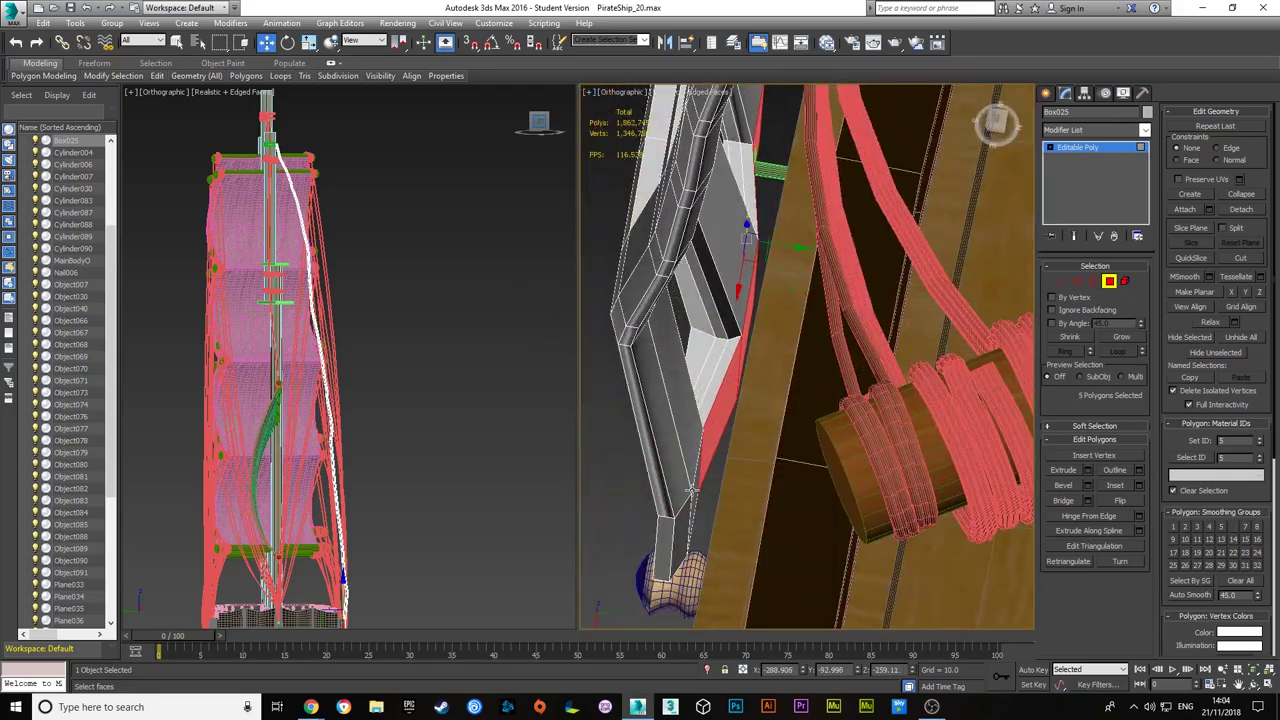
{"action": "left_click", "coordinate": [1078, 283]}
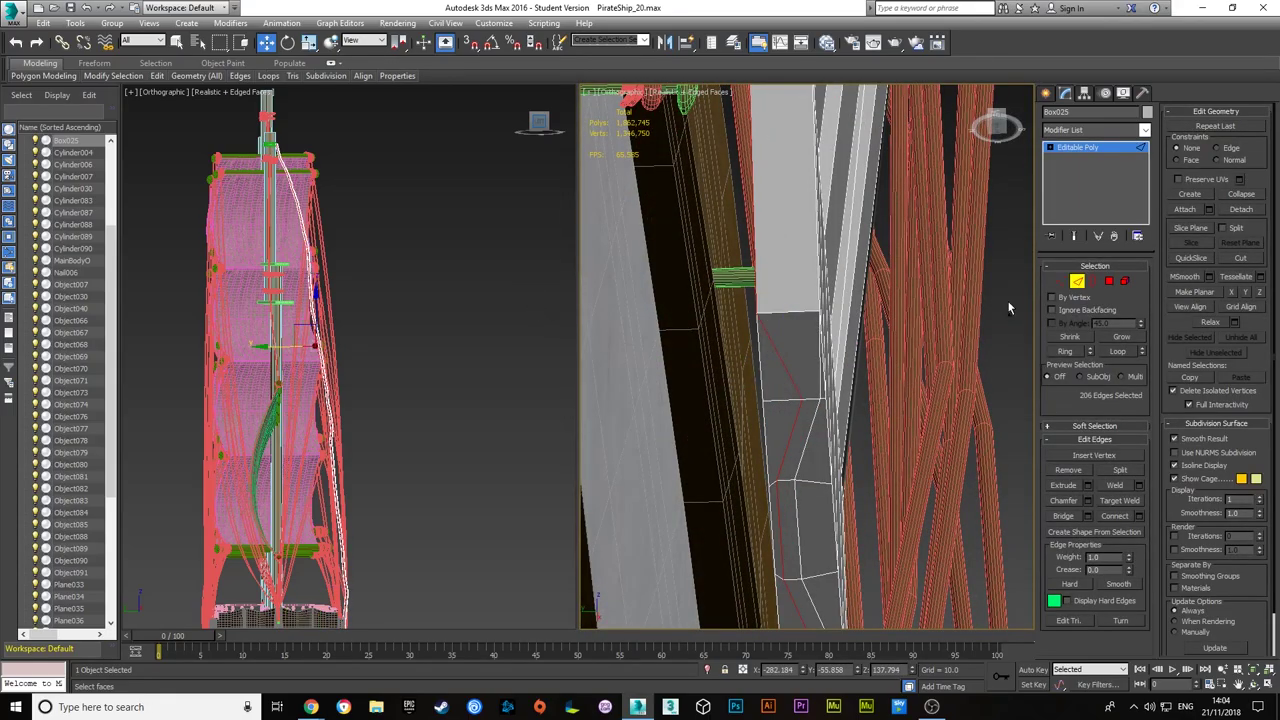
{"action": "mouse_move", "coordinate": [780, 400]}
{"action": "middle_mouse_down", "text": "alt"}
{"action": "mouse_move", "coordinate": [838, 367]}
{"action": "mouse_move", "coordinate": [805, 520]}
{"action": "mouse_move", "coordinate": [683, 366]}
{"action": "middle_mouse_up", "text": "alt"}
{"action": "left_click", "coordinate": [838, 367]}
{"action": "key", "text": "1"}
{"action": "scroll", "coordinate": [805, 520], "scroll_direction": "down", "scroll_amount": 5}
- Shift-drag a copy of the plank bolt and move it to the plank centre
{"action": "key", "text": "u"}
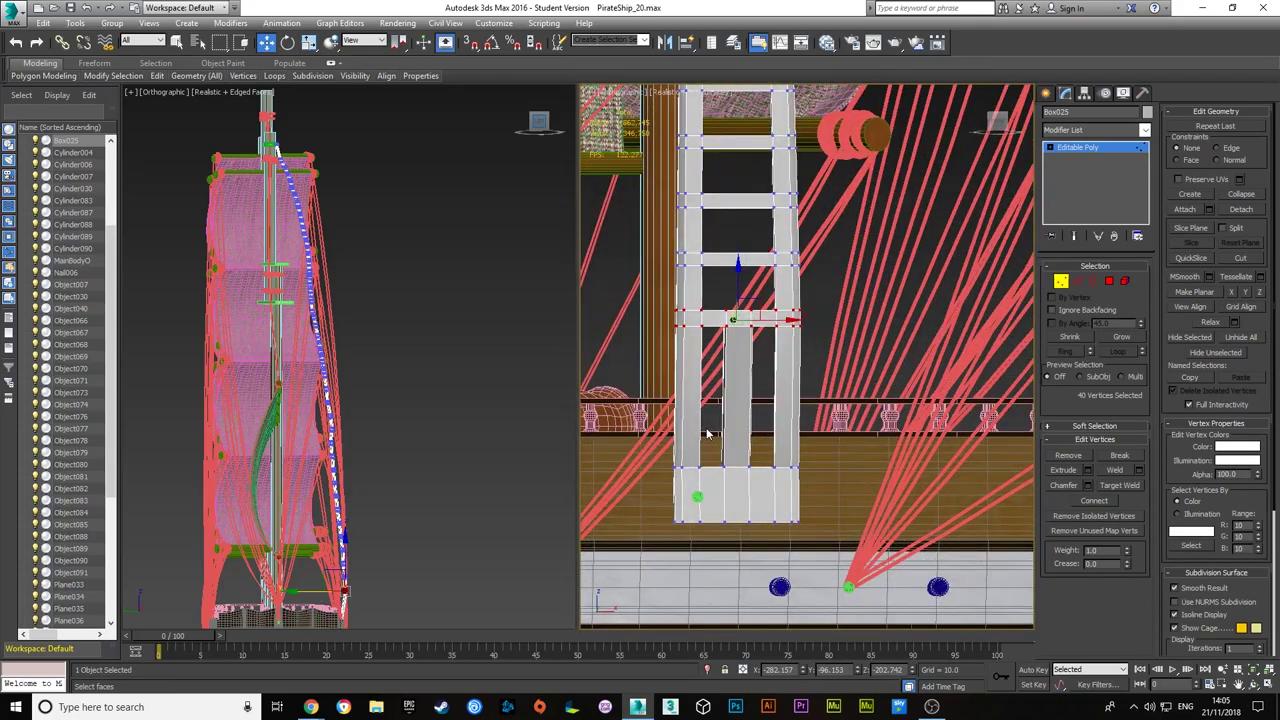
{"action": "scroll", "coordinate": [683, 366], "scroll_direction": "down", "scroll_amount": 2}
{"action": "left_click", "coordinate": [1060, 281]}
{"action": "scroll", "coordinate": [734, 467], "scroll_direction": "up", "scroll_amount": 5}
{"action": "left_click", "coordinate": [734, 467]}
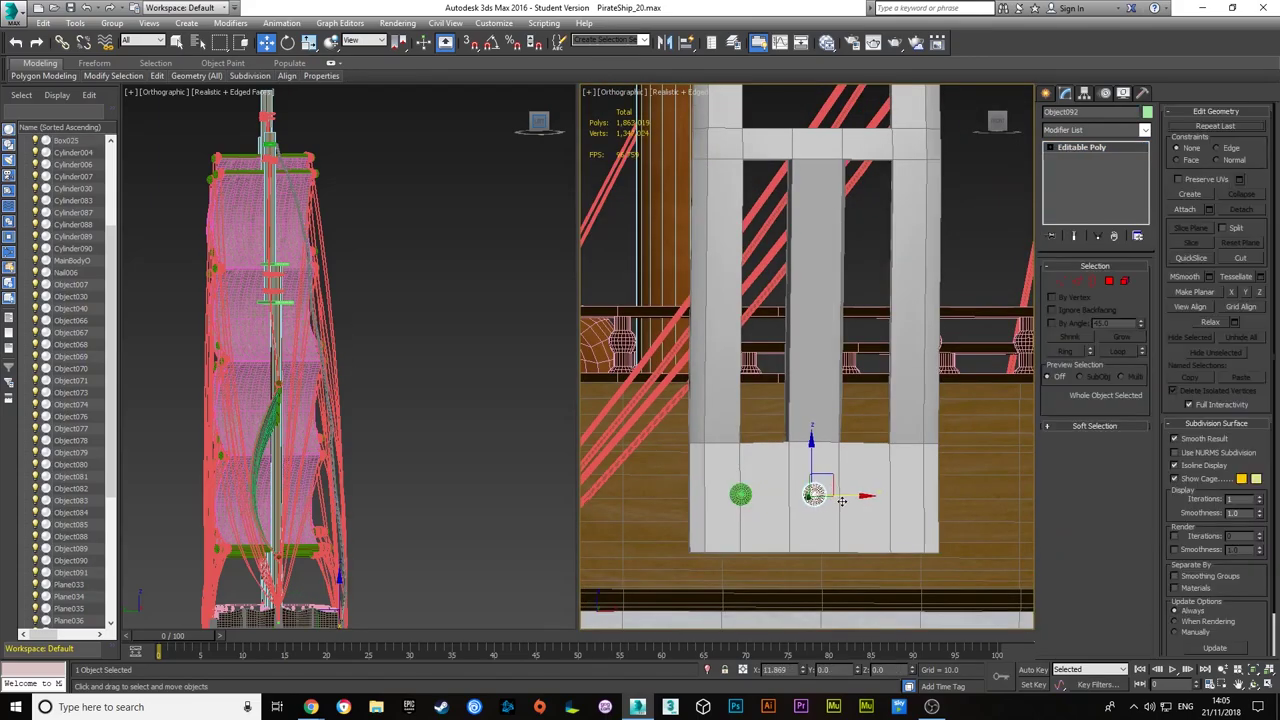
{"action": "left_click_drag", "start_coordinate": [815, 494], "coordinate": [889, 494], "text": "shift"}
{"action": "left_click", "coordinate": [634, 409]}
{"action": "key", "text": "z"}
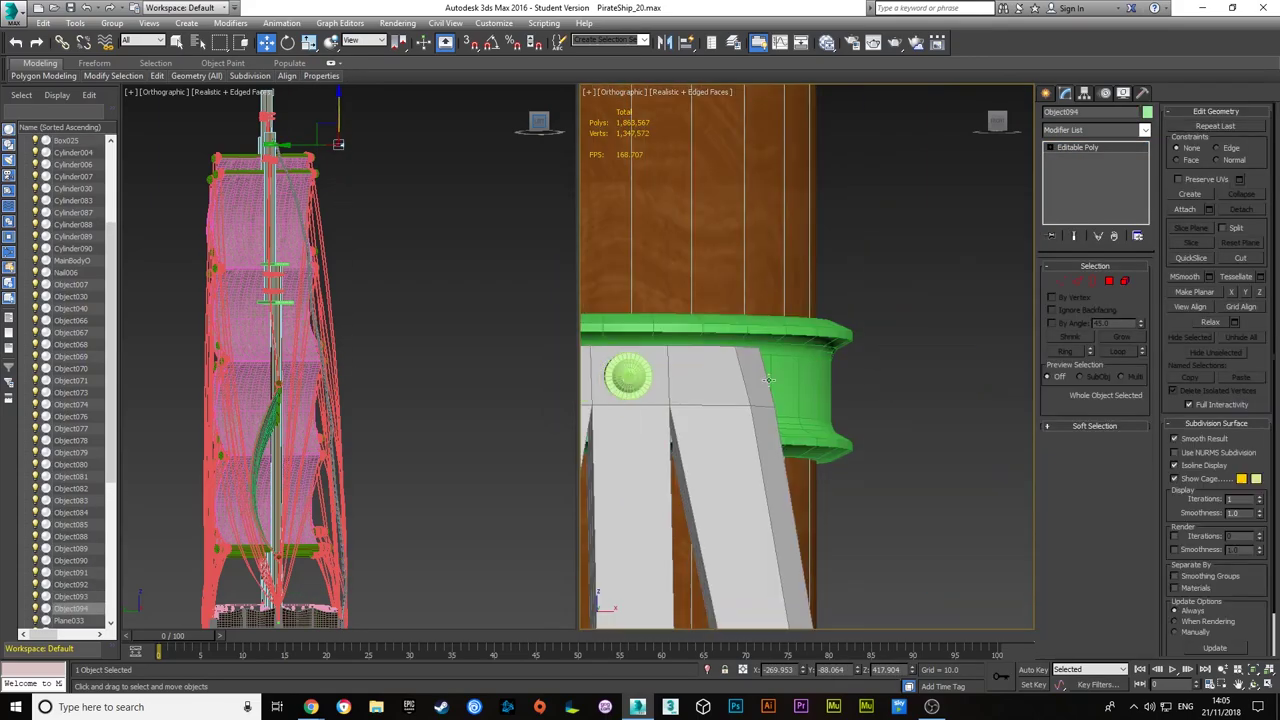
{"action": "key", "text": "alt+w"}
{"action": "left_click_drag", "start_coordinate": [851, 431], "coordinate": [523, 411]}
{"action": "middle_click_drag", "start_coordinate": [523, 411], "coordinate": [614, 469], "text": "alt"}
{"action": "scroll", "coordinate": [614, 469], "scroll_direction": "down", "scroll_amount": 2}
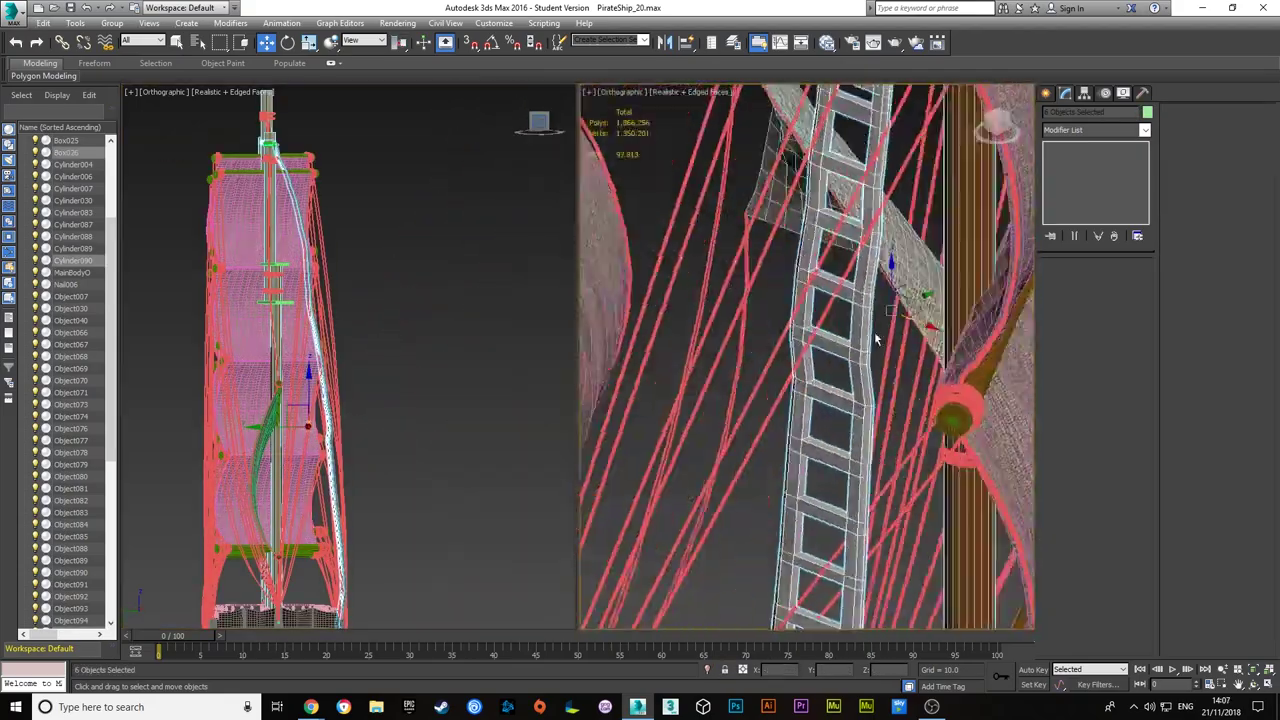
- Select the second ladder Box026 in vertex mode and frame its top near the yardarm
{"action": "left_click", "coordinate": [945, 345]}
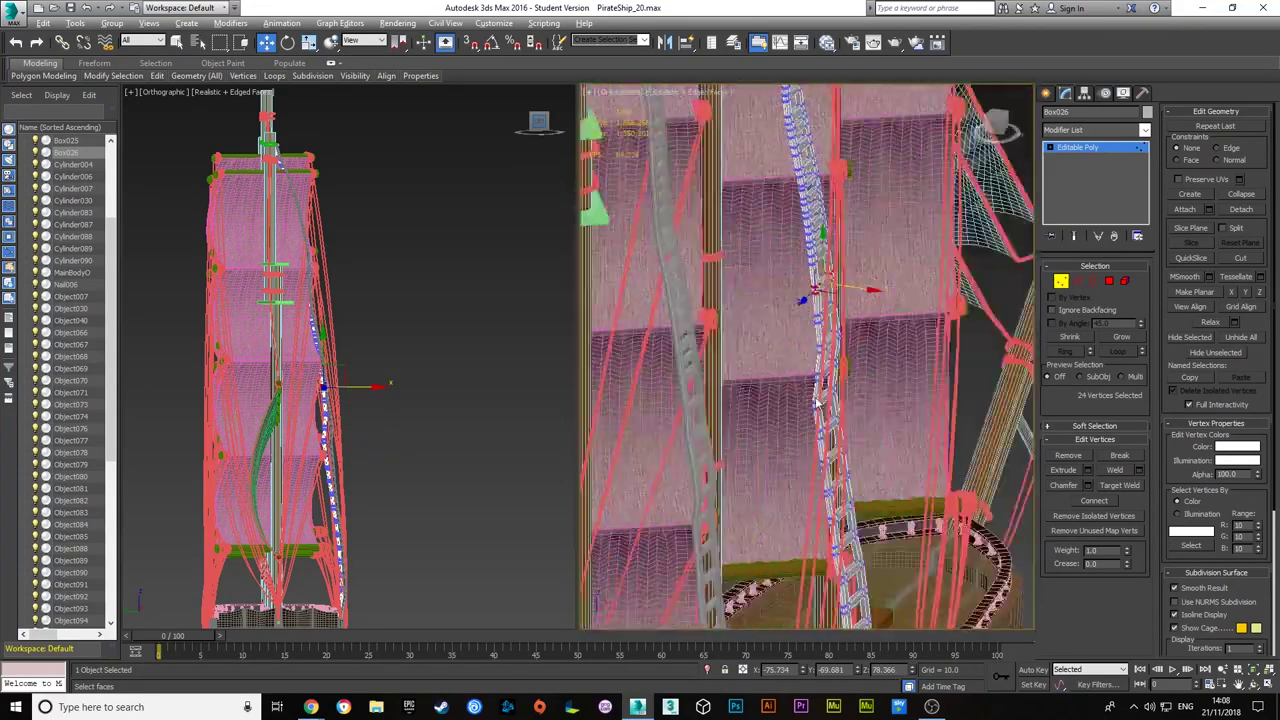
{"action": "left_click", "coordinate": [1061, 281]}
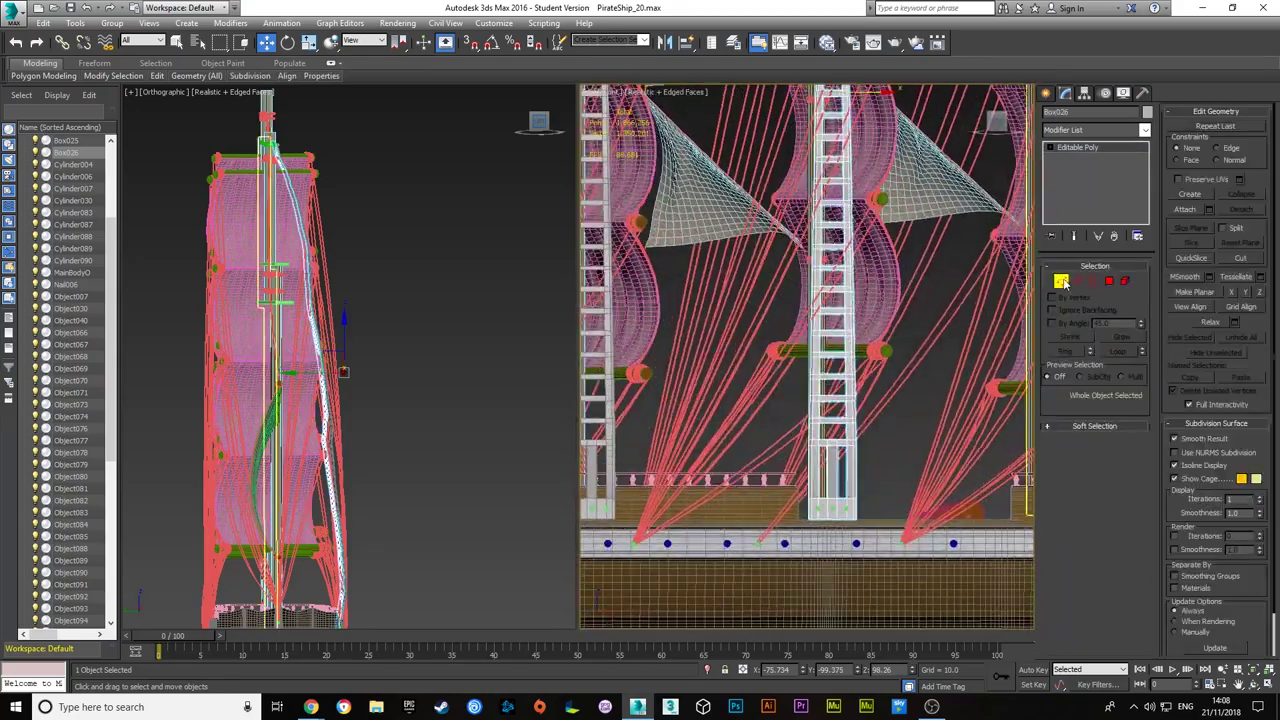
{"action": "left_click", "coordinate": [1061, 281]}
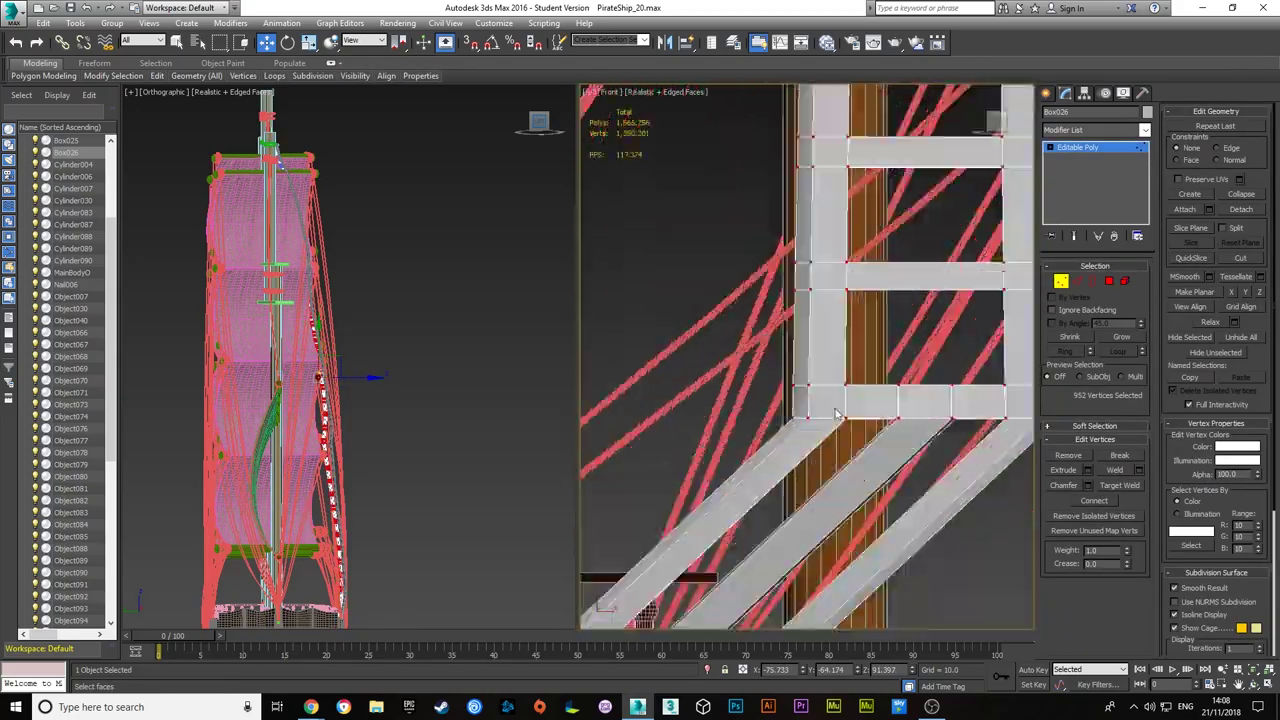
{"action": "scroll", "coordinate": [712, 309], "scroll_direction": "down", "scroll_amount": 3}
{"action": "middle_click_drag", "start_coordinate": [873, 152], "coordinate": [788, 284]}
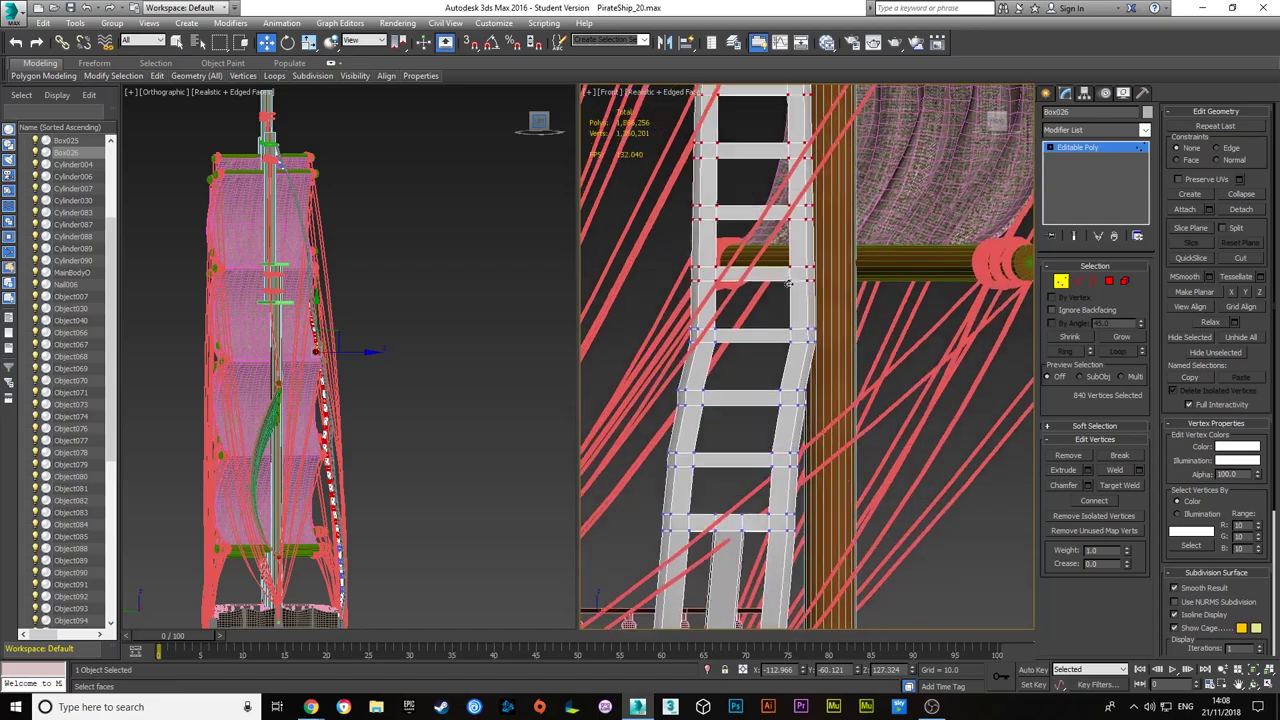
{"action": "scroll", "coordinate": [815, 97], "scroll_direction": "down", "scroll_amount": 5}
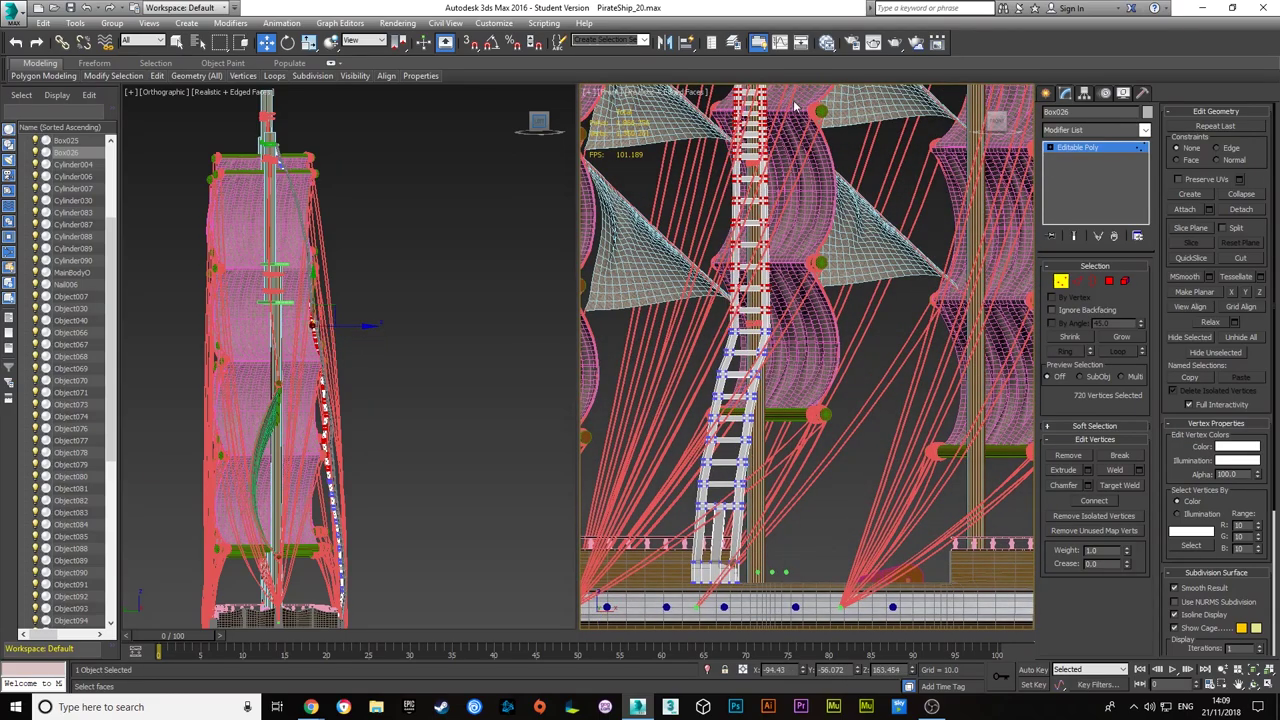
{"action": "scroll", "coordinate": [748, 318], "scroll_direction": "down", "scroll_amount": 3}
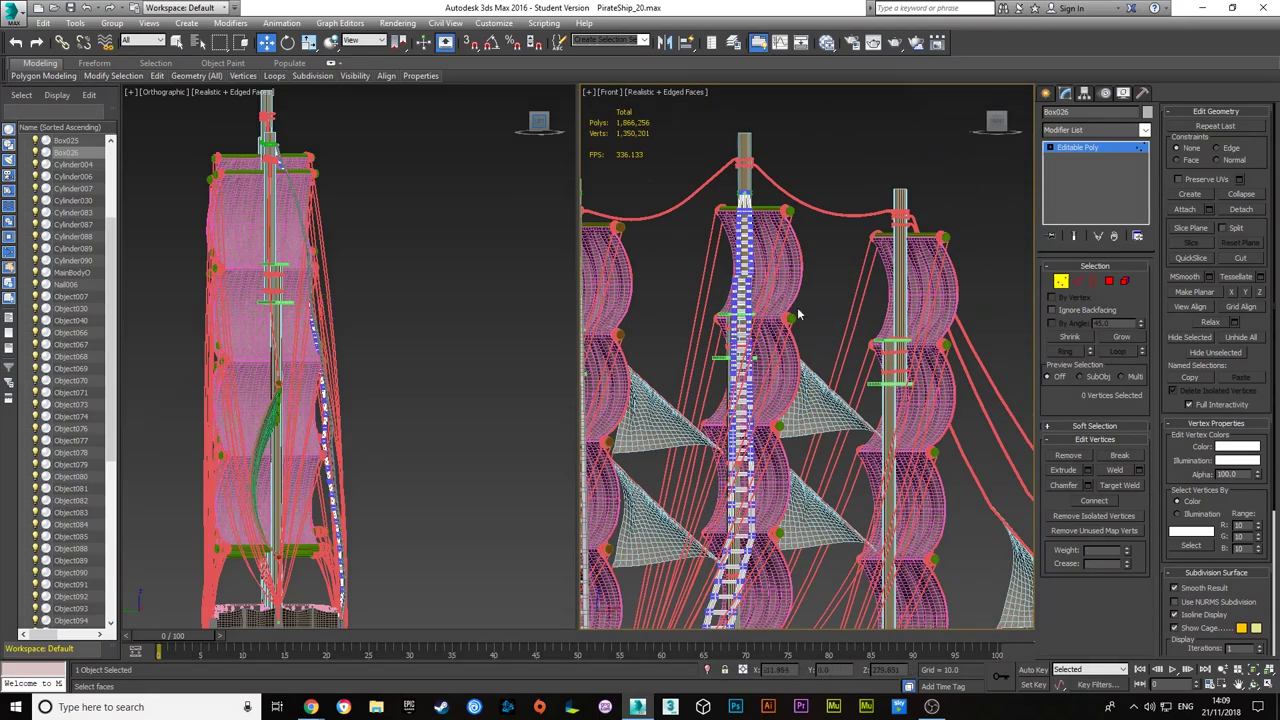
{"action": "scroll", "coordinate": [798, 315], "scroll_direction": "up", "scroll_amount": 5}
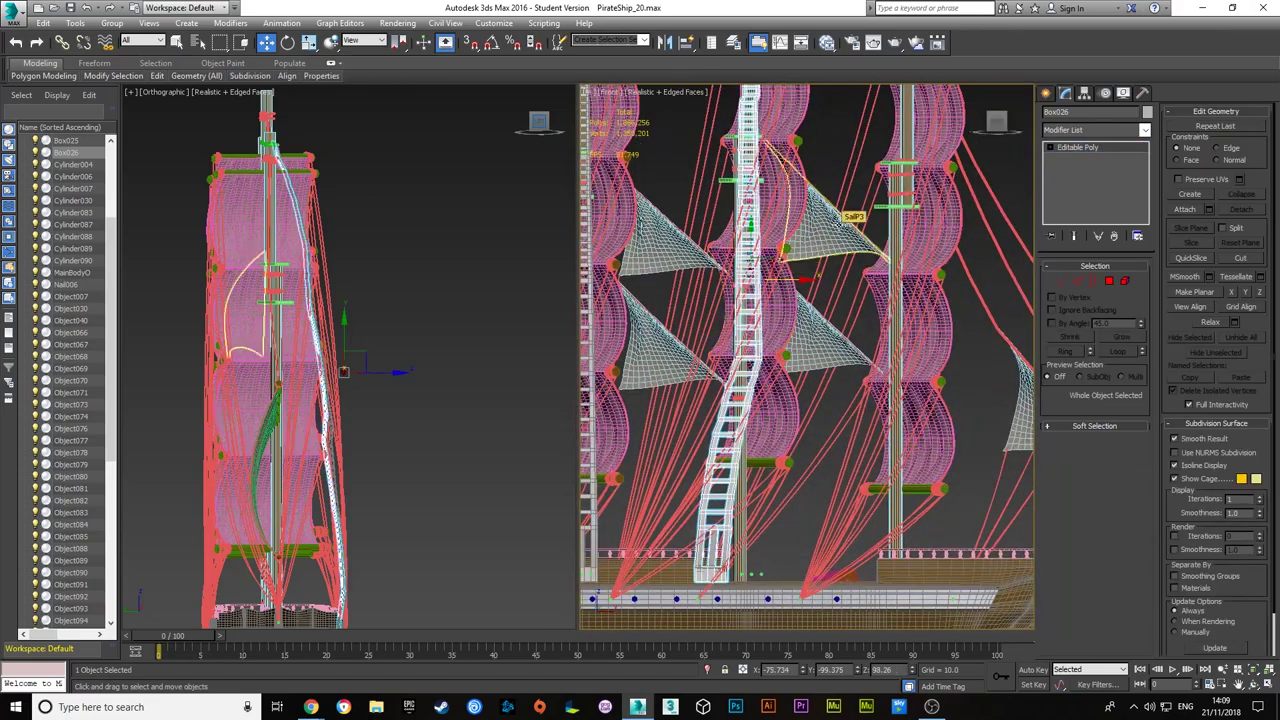
- Select the ladder's upper vertex rows and move them to curve toward the mast ring
{"action": "key", "text": "1"}
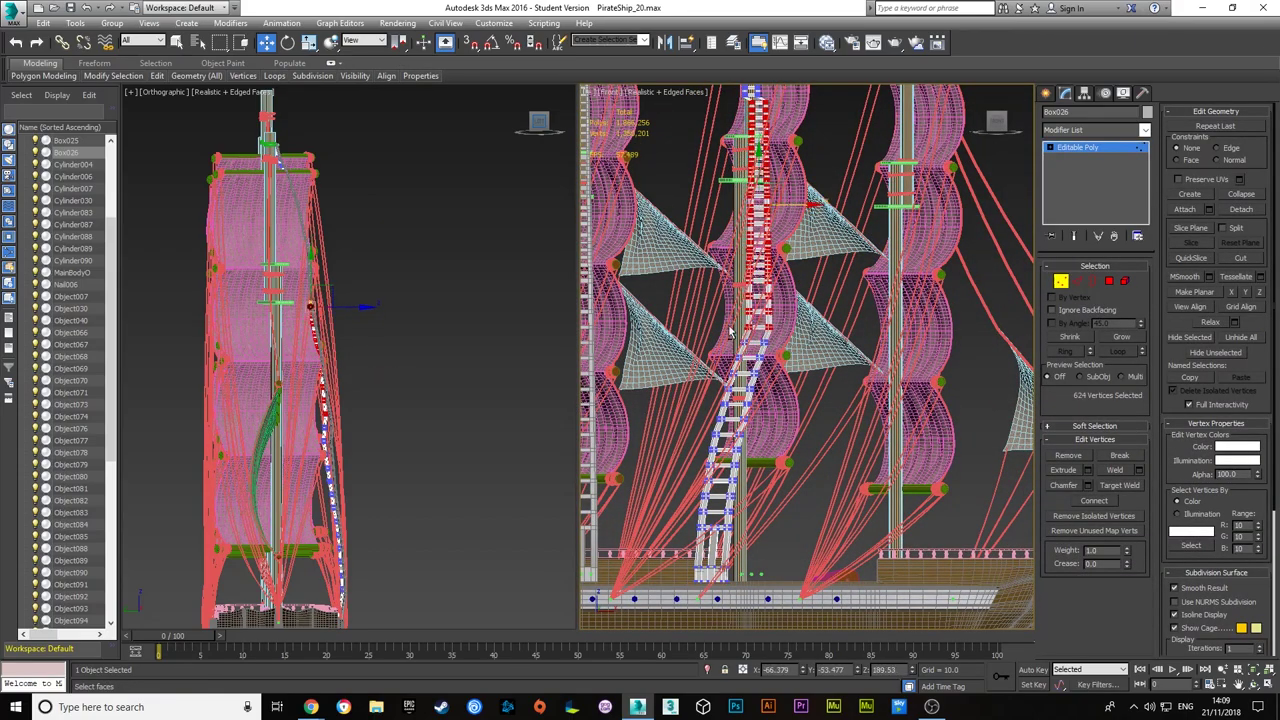
{"action": "scroll", "coordinate": [714, 309], "scroll_direction": "up", "scroll_amount": 5}
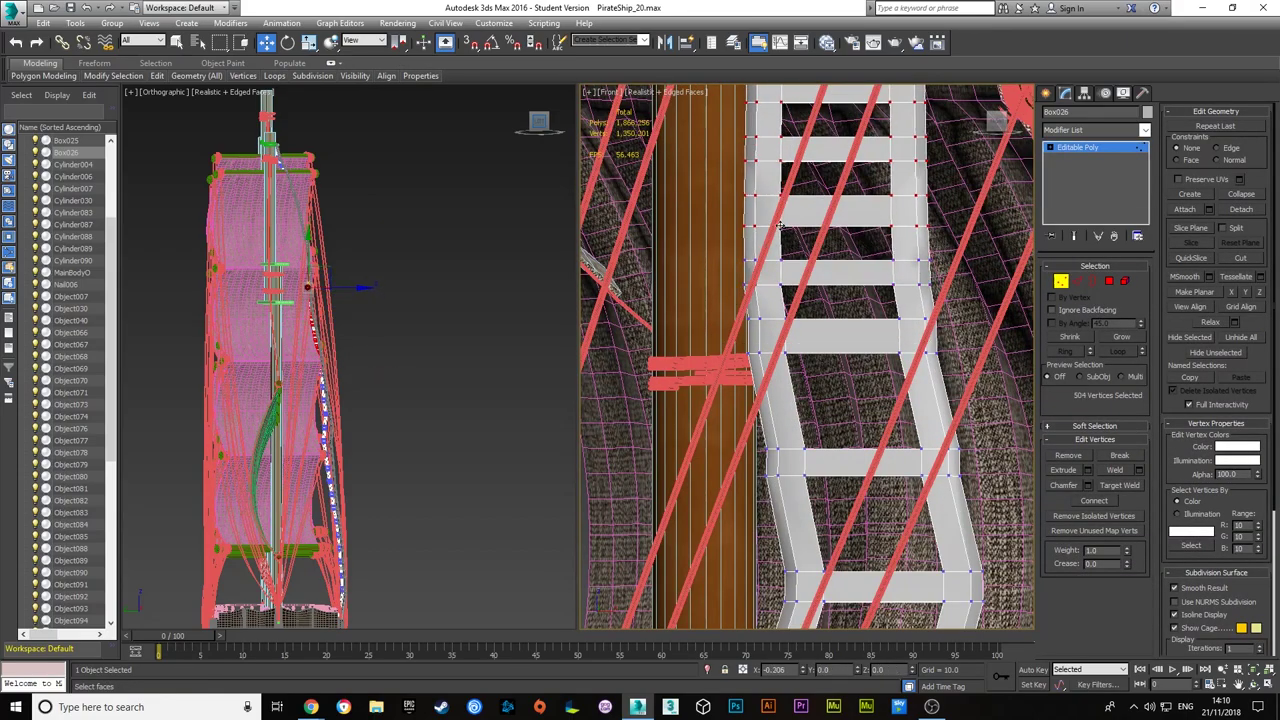
{"action": "middle_click_drag", "start_coordinate": [771, 162], "coordinate": [658, 230]}
{"action": "scroll", "coordinate": [795, 290], "scroll_direction": "down", "scroll_amount": 5}
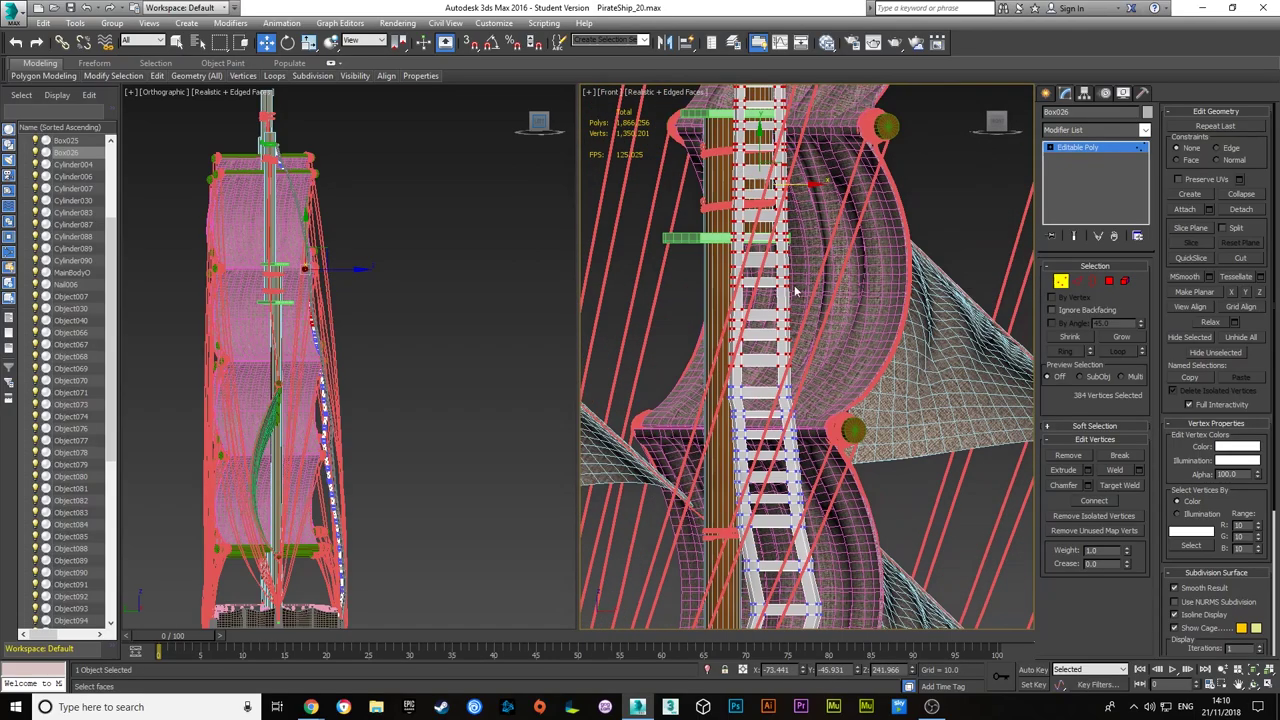
{"action": "scroll", "coordinate": [702, 333], "scroll_direction": "down", "scroll_amount": 3}
{"action": "scroll", "coordinate": [760, 360], "scroll_direction": "down", "scroll_amount": 3}
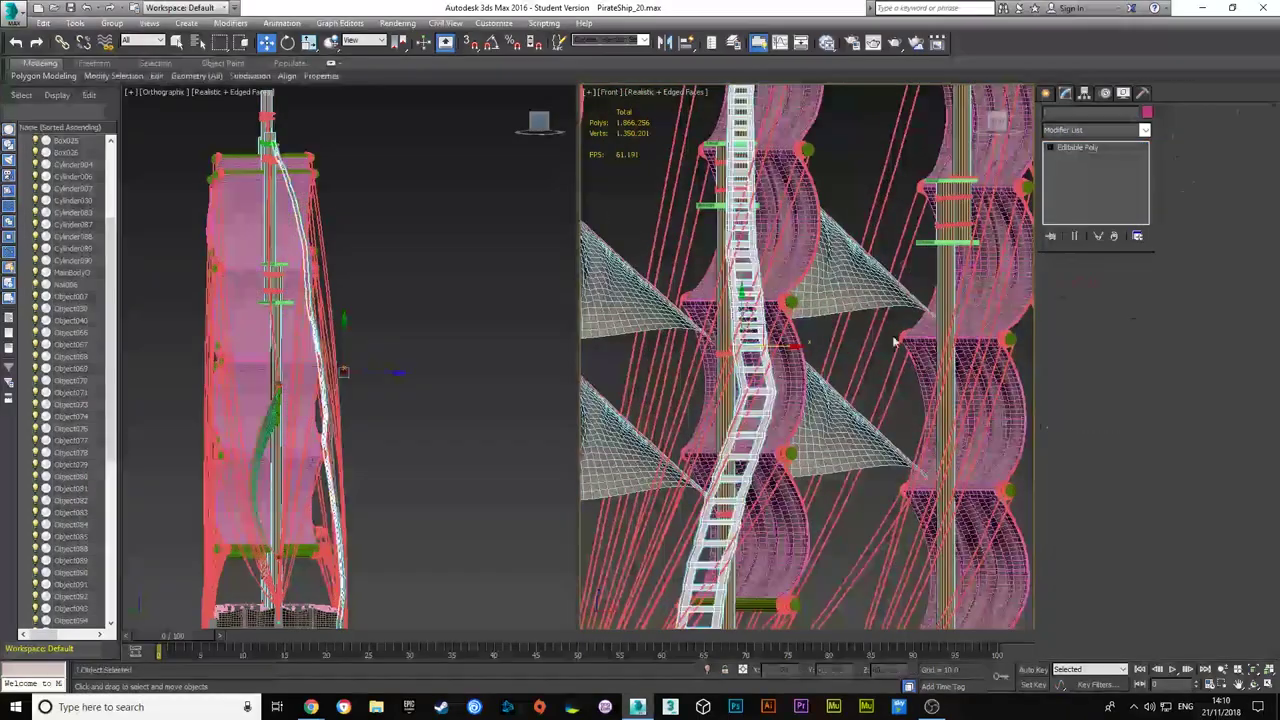
{"action": "scroll", "coordinate": [845, 398], "scroll_direction": "down", "scroll_amount": 2}
{"action": "key", "text": "w"}
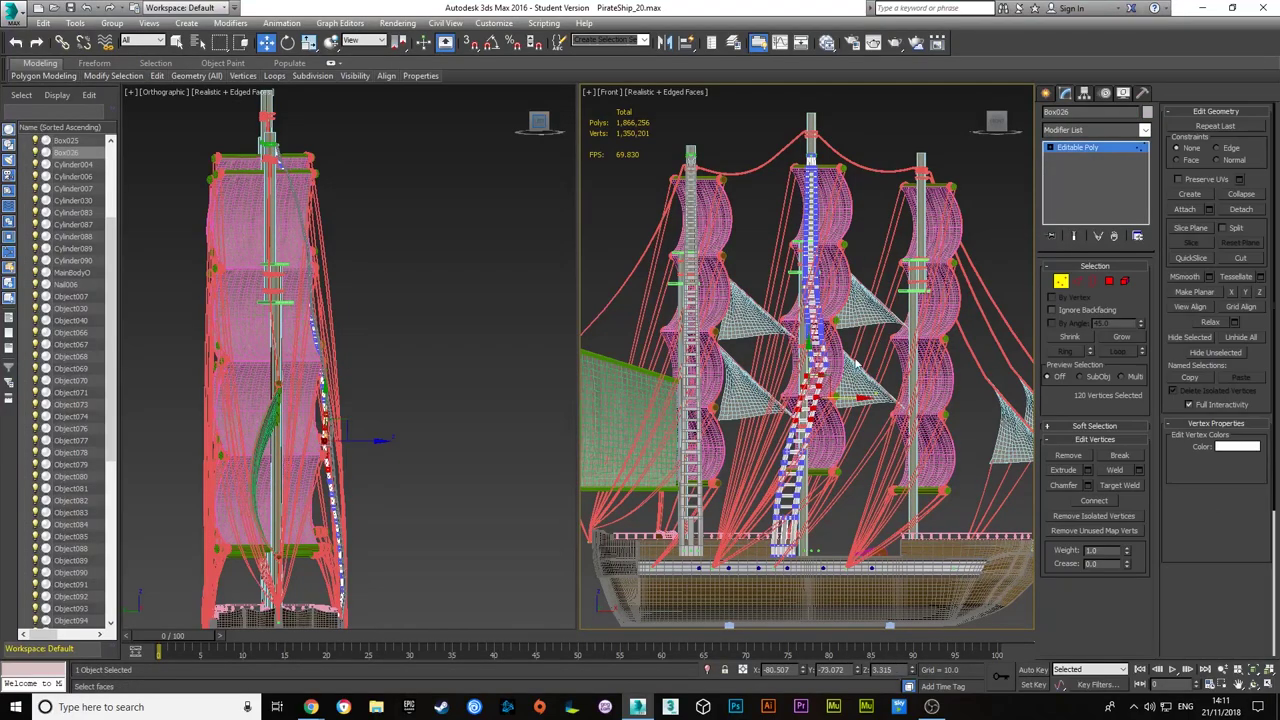
{"action": "scroll", "coordinate": [860, 365], "scroll_direction": "up", "scroll_amount": 6}
{"action": "scroll", "coordinate": [911, 371], "scroll_direction": "down", "scroll_amount": 3}
{"action": "scroll", "coordinate": [911, 371], "scroll_direction": "down", "scroll_amount": 5}
- Close in on the ladder top and select ladder Box027 at vertex level
{"action": "scroll", "coordinate": [911, 371], "scroll_direction": "up", "scroll_amount": 5}
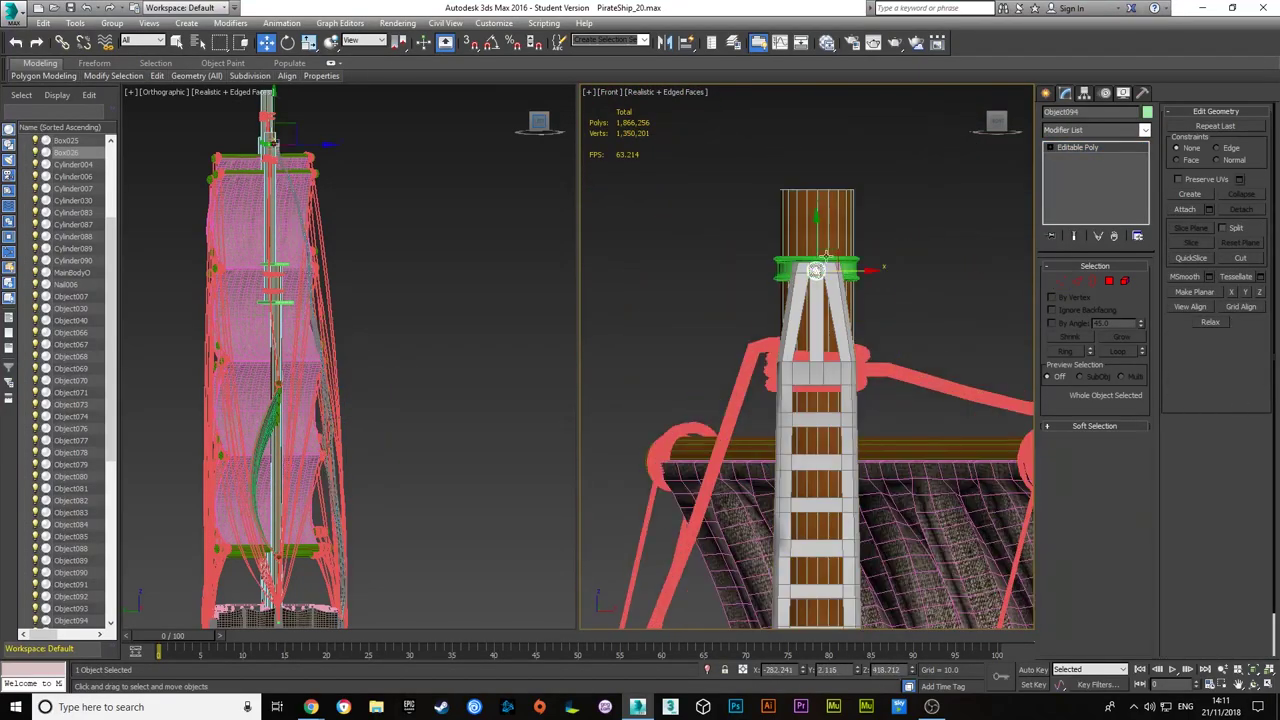
{"action": "scroll", "coordinate": [920, 390], "scroll_direction": "up", "scroll_amount": 3}
{"action": "scroll", "coordinate": [935, 418], "scroll_direction": "down", "scroll_amount": 7}
{"action": "scroll", "coordinate": [935, 418], "scroll_direction": "up", "scroll_amount": 8}
{"action": "scroll", "coordinate": [930, 390], "scroll_direction": "up", "scroll_amount": 3}
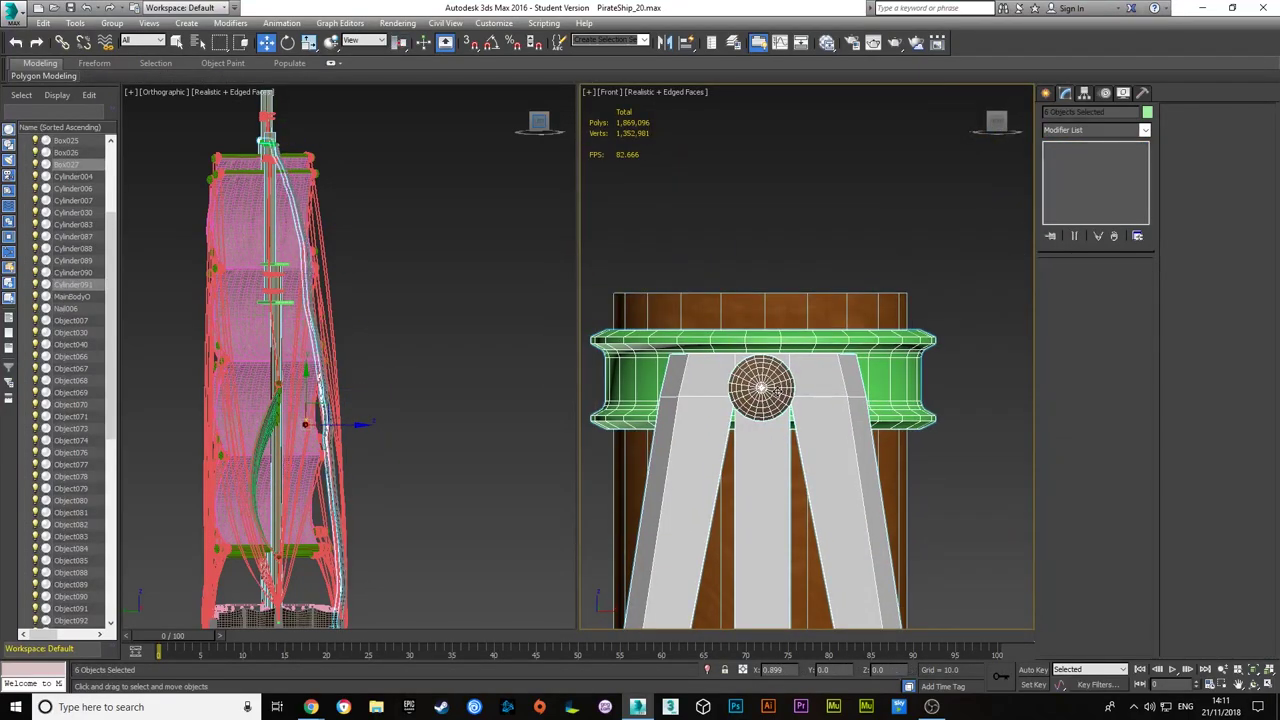
{"action": "scroll", "coordinate": [928, 360], "scroll_direction": "down", "scroll_amount": 3}
{"action": "mouse_move", "coordinate": [928, 335]}
{"action": "middle_mouse_down", "text": "alt"}
{"action": "mouse_move", "coordinate": [860, 280]}
{"action": "mouse_move", "coordinate": [720, 330]}
{"action": "mouse_move", "coordinate": [760, 280]}
{"action": "middle_mouse_up", "text": "alt"}
{"action": "scroll", "coordinate": [860, 280], "scroll_direction": "up", "scroll_amount": 4}
{"action": "scroll", "coordinate": [787, 191], "scroll_direction": "down", "scroll_amount": 3}
{"action": "left_click", "coordinate": [787, 191]}
{"action": "key", "text": "1"}
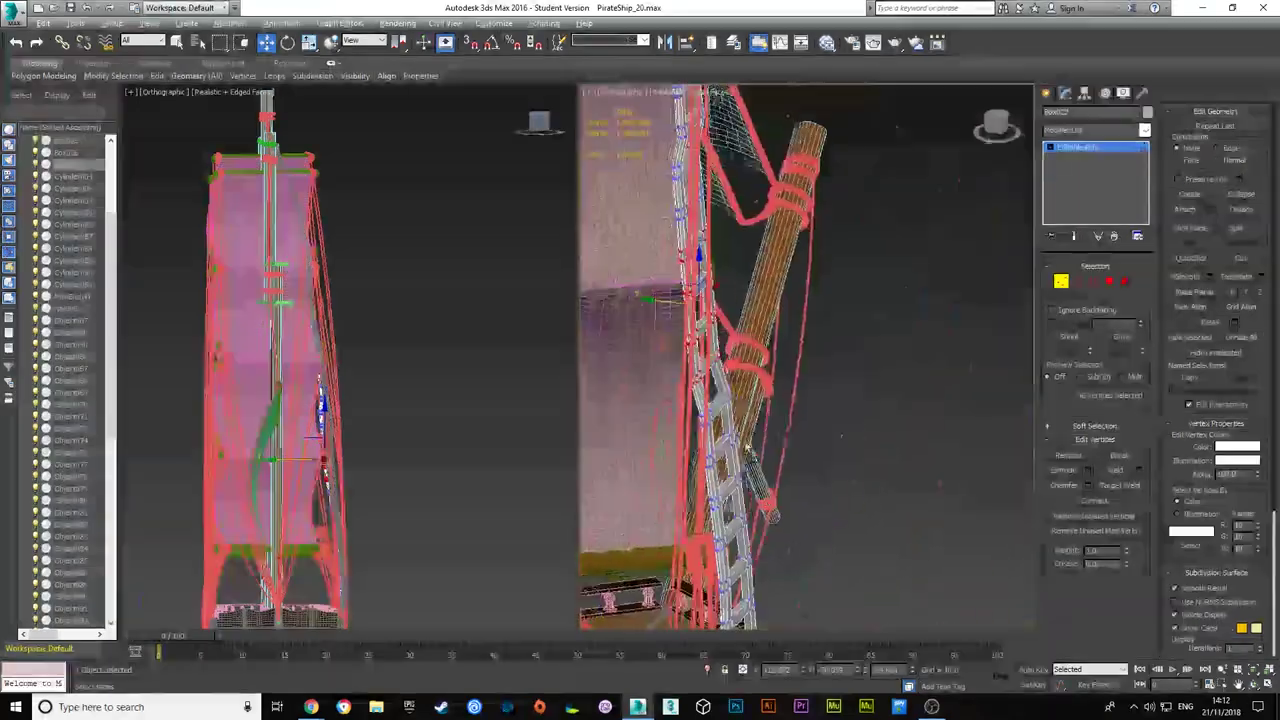
- Zoom out to a wide deck view and add a nail fitting to the selection
{"action": "scroll", "coordinate": [697, 135], "scroll_direction": "up", "scroll_amount": 4}
{"action": "middle_click_drag", "start_coordinate": [697, 135], "coordinate": [760, 420], "text": "alt"}
{"action": "scroll", "coordinate": [806, 529], "scroll_direction": "up", "scroll_amount": 3}
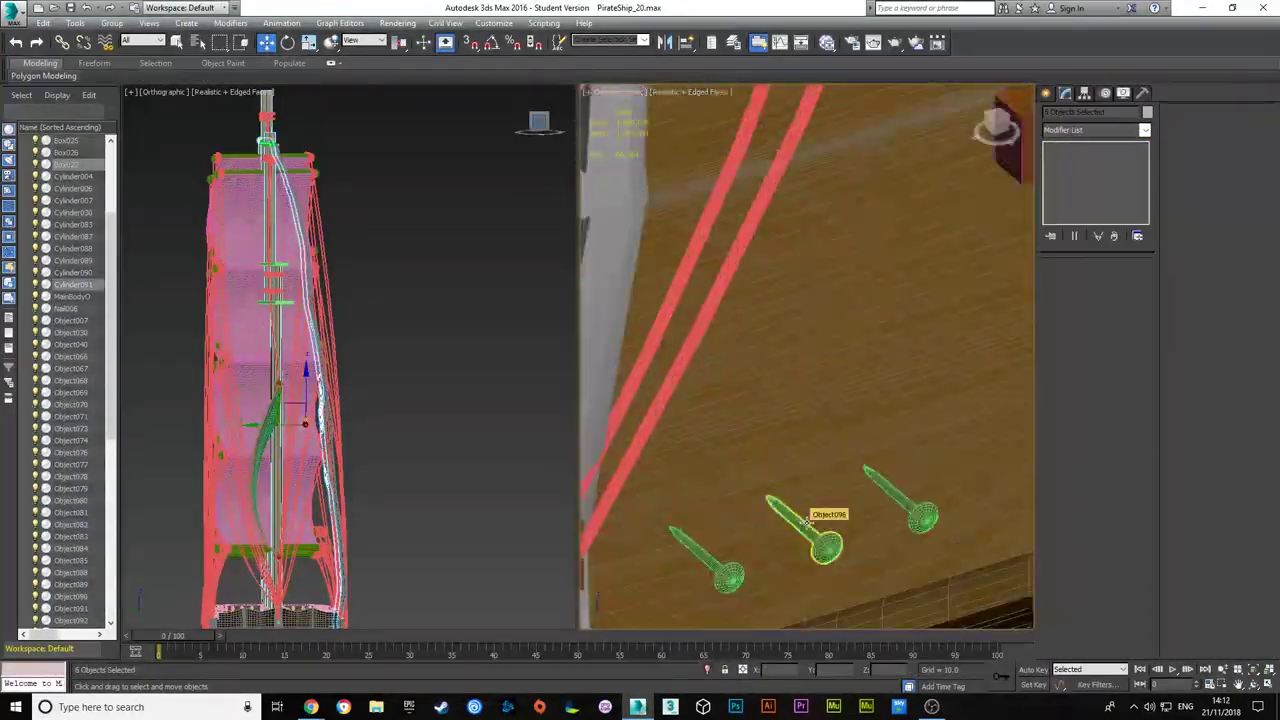
{"action": "left_click", "coordinate": [806, 529], "text": "ctrl"}
{"action": "scroll", "coordinate": [806, 529], "scroll_direction": "down", "scroll_amount": 4}
{"action": "mouse_move", "coordinate": [806, 529]}
{"action": "middle_mouse_down", "text": "alt"}
{"action": "mouse_move", "coordinate": [742, 456]}
{"action": "mouse_move", "coordinate": [800, 400]}
{"action": "middle_mouse_up", "text": "alt"}
{"action": "scroll", "coordinate": [742, 456], "scroll_direction": "up", "scroll_amount": 5}
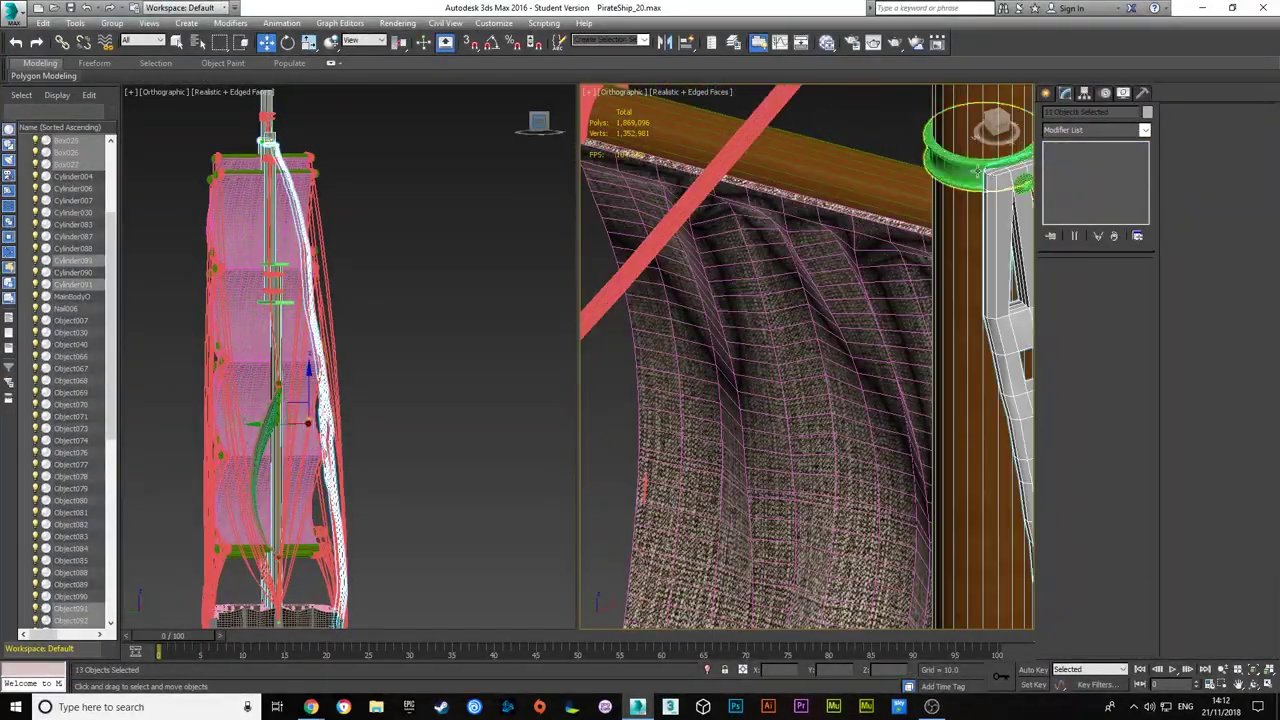
- Frame the selected ladders and view them from the left side
{"action": "key", "text": "z"}
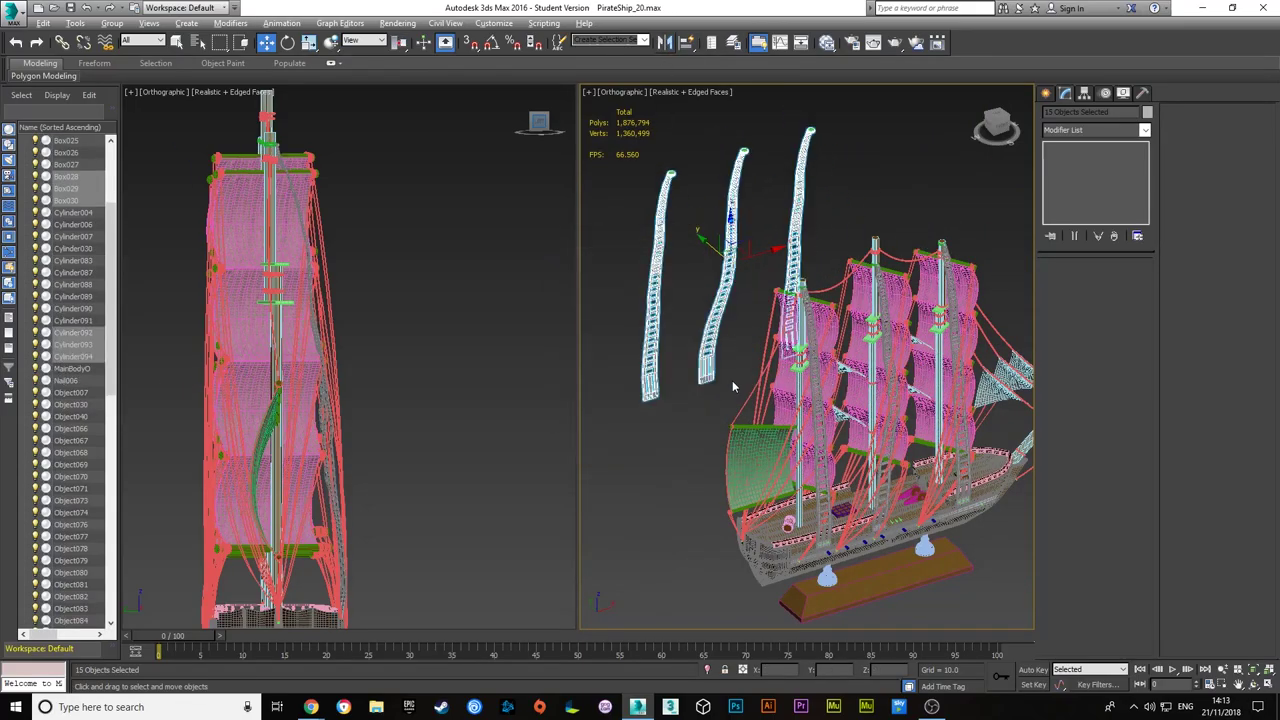
{"action": "key", "text": "l"}
{"action": "mouse_move", "coordinate": [705, 371]}
{"action": "middle_mouse_down", "text": "alt"}
{"action": "mouse_move", "coordinate": [690, 350]}
{"action": "mouse_move", "coordinate": [560, 380]}
{"action": "middle_mouse_up", "text": "alt"}
{"action": "scroll", "coordinate": [690, 350], "scroll_direction": "down", "scroll_amount": 3}
{"action": "scroll", "coordinate": [690, 350], "scroll_direction": "up", "scroll_amount": 4}
- Maximize the viewport, switch to Realistic shading, and select ladder copy Box028
{"action": "key", "text": "alt+w"}
{"action": "scroll", "coordinate": [676, 329], "scroll_direction": "down", "scroll_amount": 5}
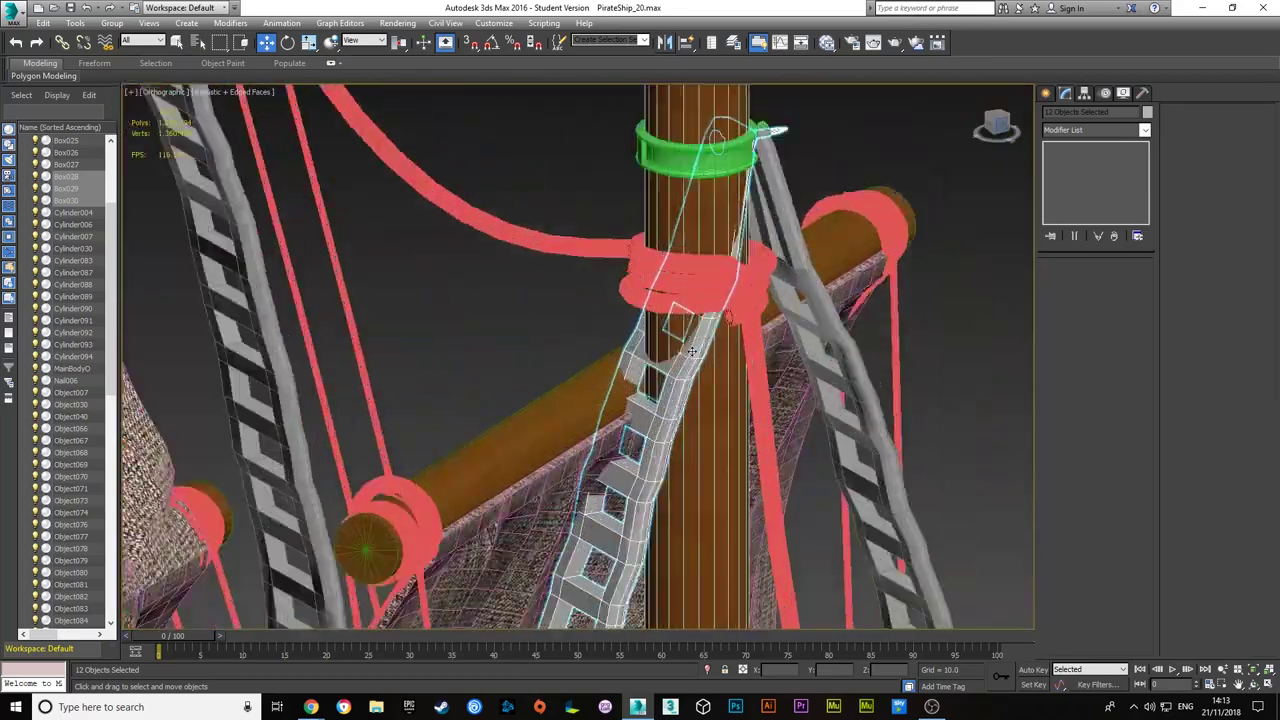
{"action": "scroll", "coordinate": [560, 380], "scroll_direction": "down", "scroll_amount": 3}
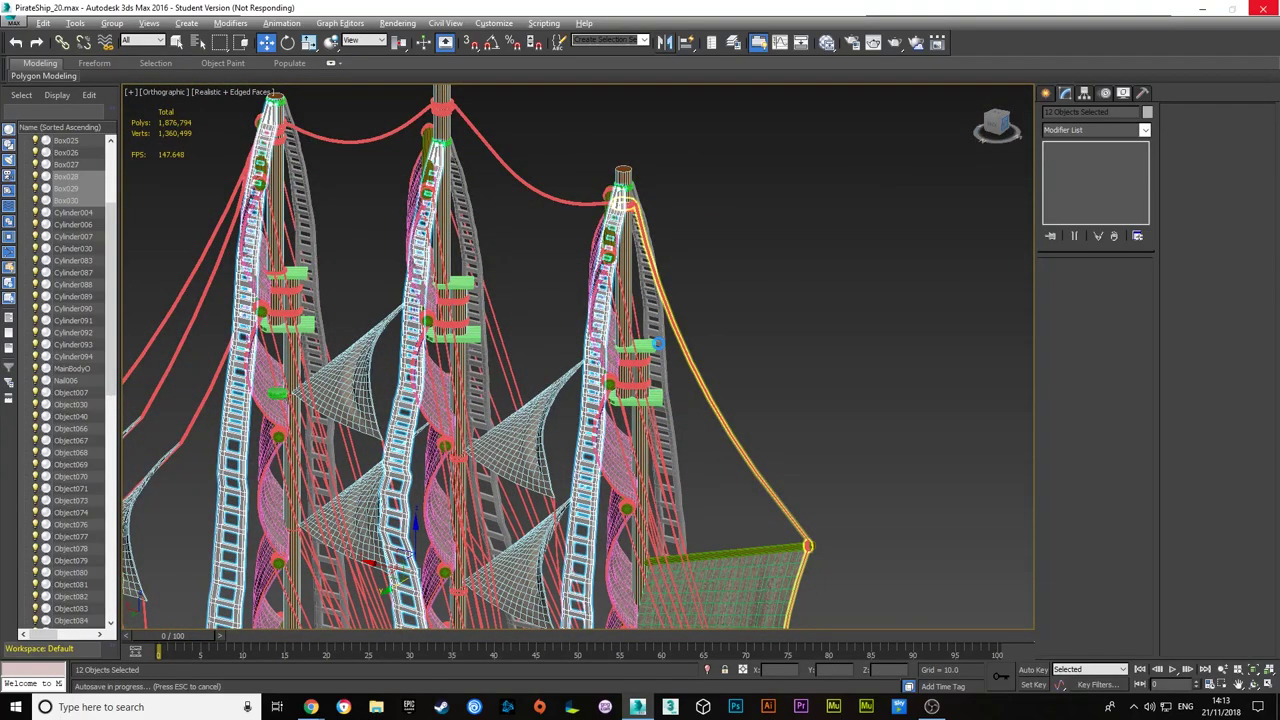
{"action": "scroll", "coordinate": [560, 380], "scroll_direction": "down", "scroll_amount": 5}
{"action": "key", "text": "F4"}
{"action": "mouse_move", "coordinate": [560, 380]}
{"action": "middle_mouse_down", "text": "alt"}
{"action": "mouse_move", "coordinate": [329, 380]}
{"action": "mouse_move", "coordinate": [561, 367]}
{"action": "middle_mouse_up", "text": "alt"}
{"action": "scroll", "coordinate": [329, 380], "scroll_direction": "up", "scroll_amount": 3}
{"action": "left_click", "coordinate": [400, 367]}
{"action": "mouse_move", "coordinate": [400, 367]}
{"action": "middle_mouse_down", "text": "alt"}
{"action": "mouse_move", "coordinate": [416, 366]}
{"action": "mouse_move", "coordinate": [363, 362]}
{"action": "middle_mouse_up", "text": "alt"}
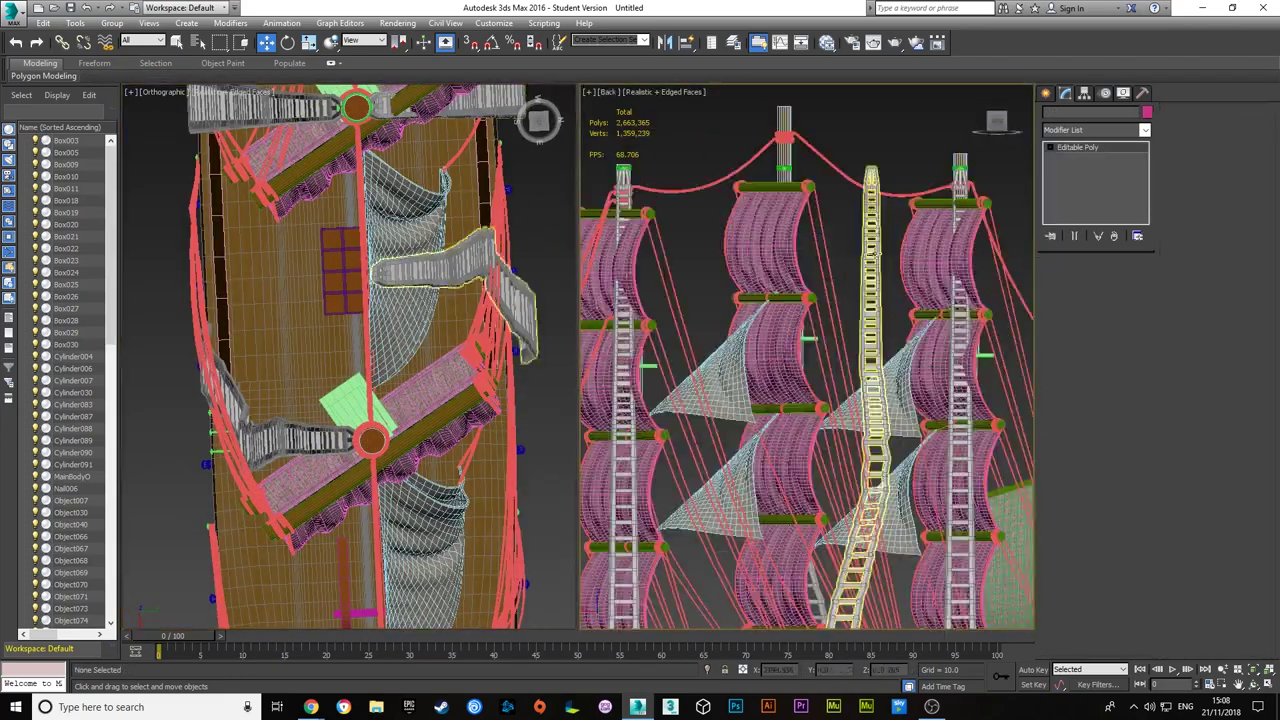
- Select ladder Box029 and box-select its vertex rows near the yard
{"action": "left_click", "coordinate": [872, 258]}
{"action": "scroll", "coordinate": [833, 460], "scroll_direction": "up", "scroll_amount": 3}
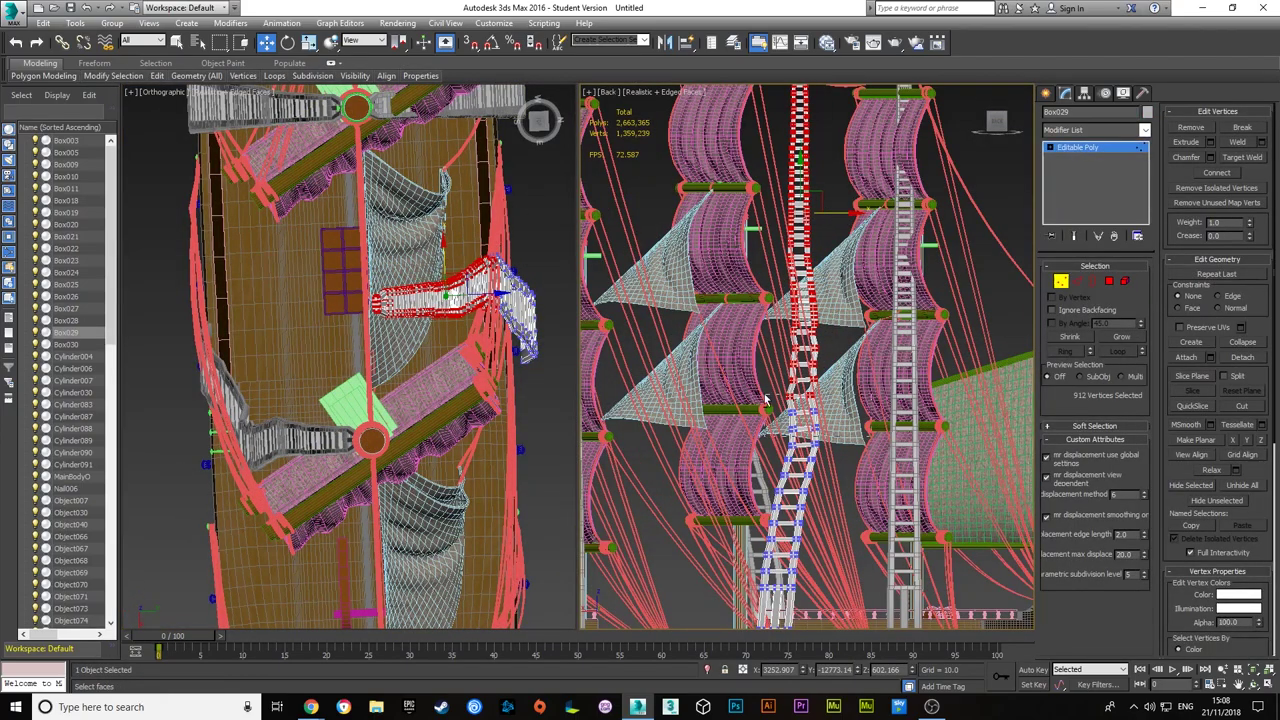
{"action": "scroll", "coordinate": [793, 356], "scroll_direction": "up", "scroll_amount": 5}
{"action": "left_click_drag", "start_coordinate": [912, 322], "coordinate": [717, 260]}
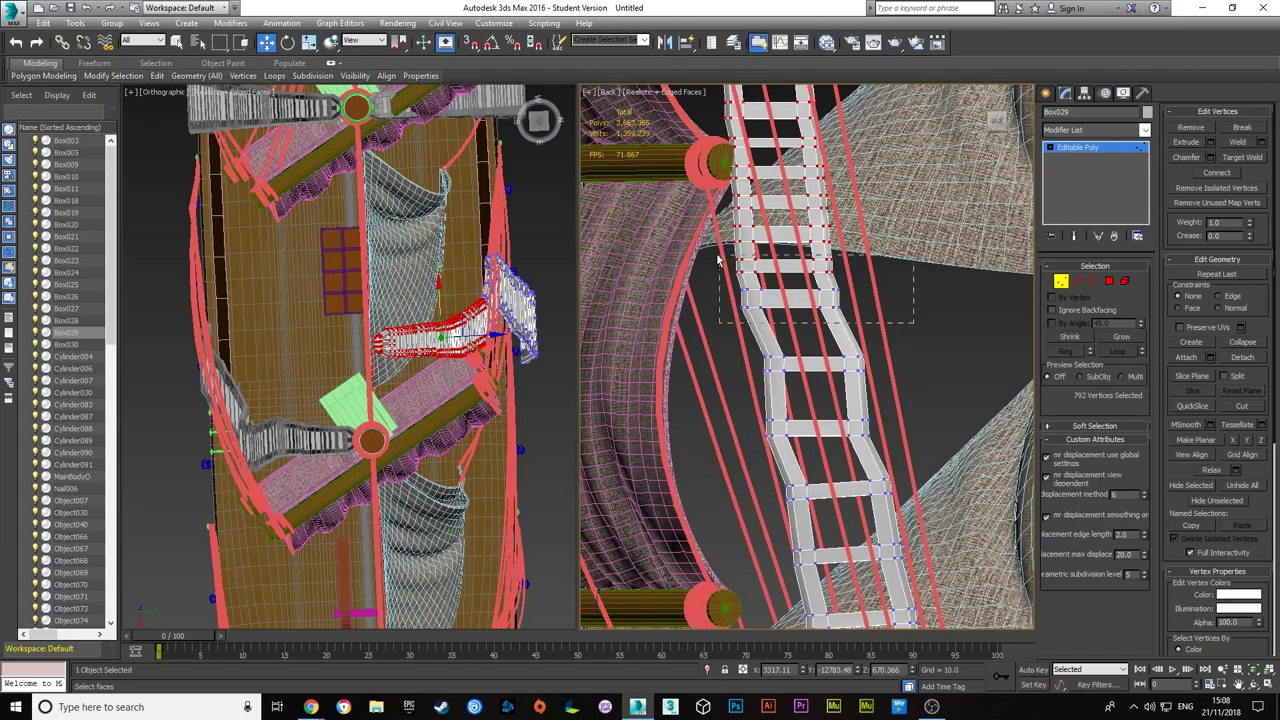
{"action": "mouse_move", "coordinate": [712, 138]}
{"action": "middle_mouse_down"}
{"action": "mouse_move", "coordinate": [746, 222]}
{"action": "mouse_move", "coordinate": [705, 242]}
{"action": "middle_mouse_up"}
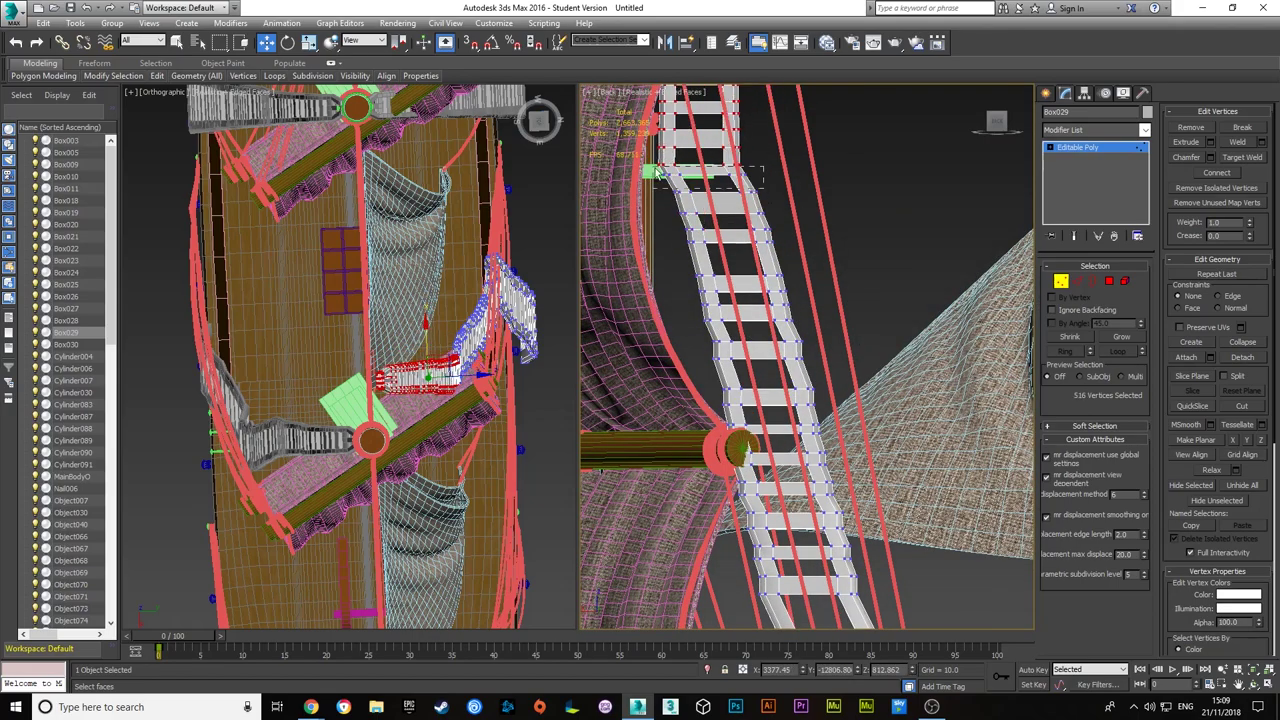
{"action": "left_click_drag", "start_coordinate": [657, 172], "coordinate": [660, 175]}
{"action": "middle_click_drag", "start_coordinate": [713, 584], "coordinate": [713, 402]}
{"action": "scroll", "coordinate": [713, 402], "scroll_direction": "up", "scroll_amount": 3}
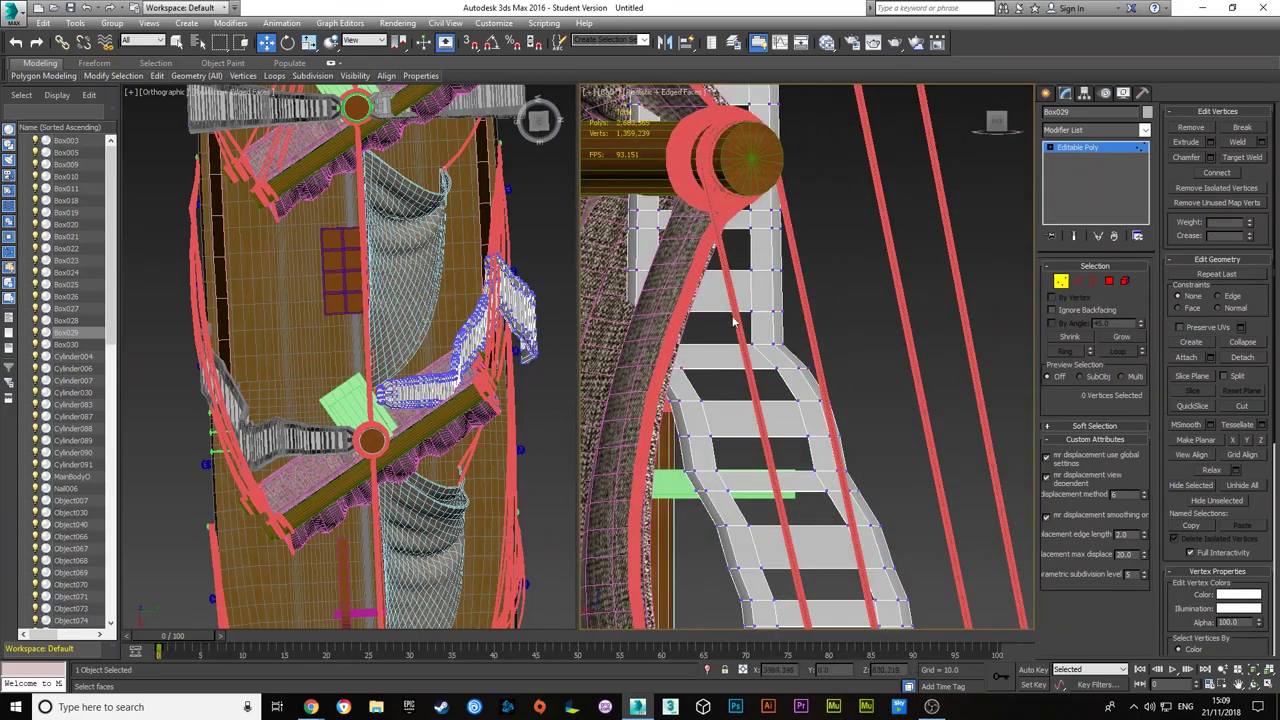
{"action": "scroll", "coordinate": [636, 268], "scroll_direction": "down", "scroll_amount": 5}
{"action": "scroll", "coordinate": [793, 283], "scroll_direction": "up", "scroll_amount": 5}
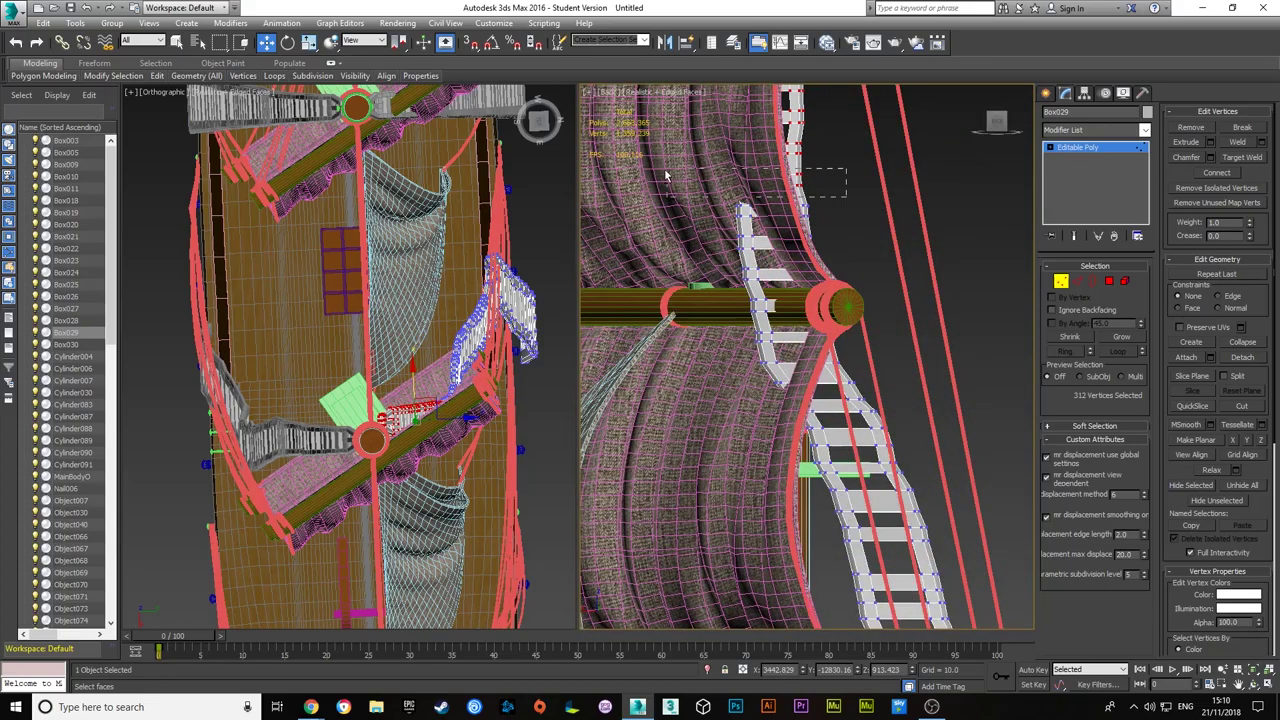
- Refine Box029's vertex selection, checking the ladder against the mast and sails
{"action": "left_click_drag", "start_coordinate": [845, 195], "coordinate": [665, 175]}
{"action": "mouse_move", "coordinate": [665, 175]}
{"action": "middle_mouse_down", "text": "alt"}
{"action": "mouse_move", "coordinate": [925, 178]}
{"action": "mouse_move", "coordinate": [815, 228]}
{"action": "middle_mouse_up", "text": "alt"}
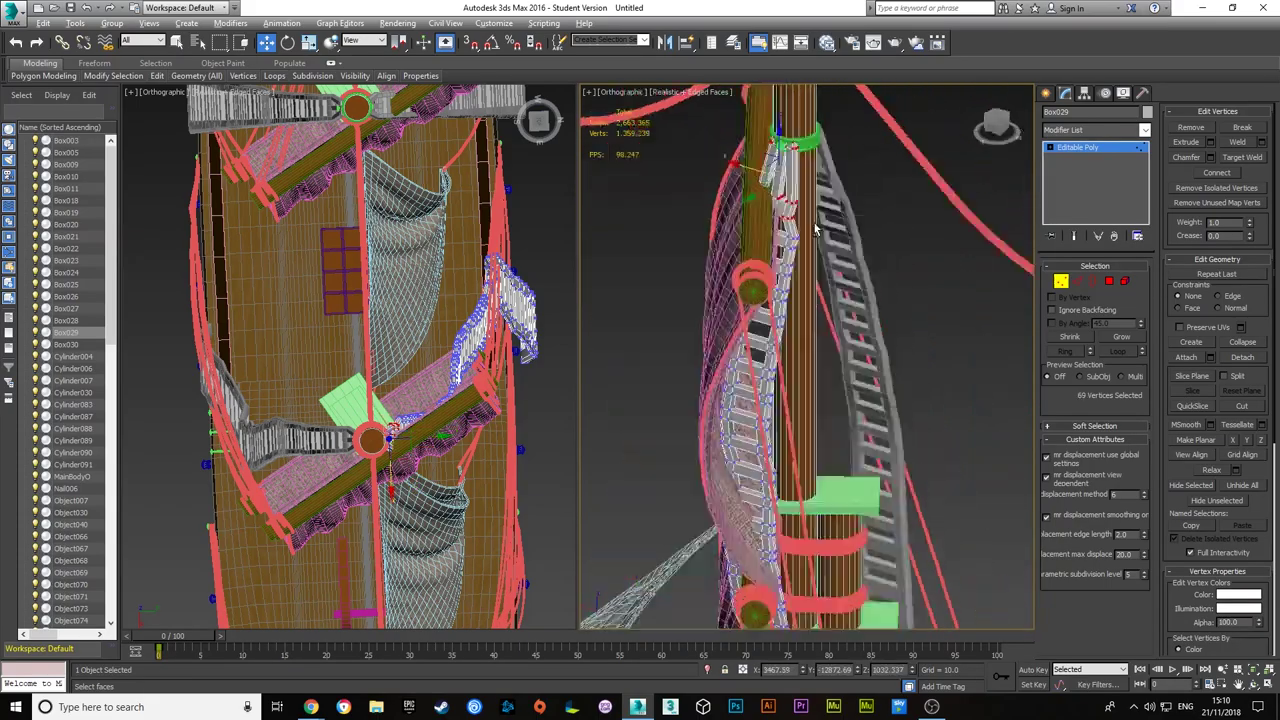
{"action": "scroll", "coordinate": [815, 228], "scroll_direction": "down", "scroll_amount": 5}
{"action": "scroll", "coordinate": [778, 392], "scroll_direction": "up", "scroll_amount": 5}
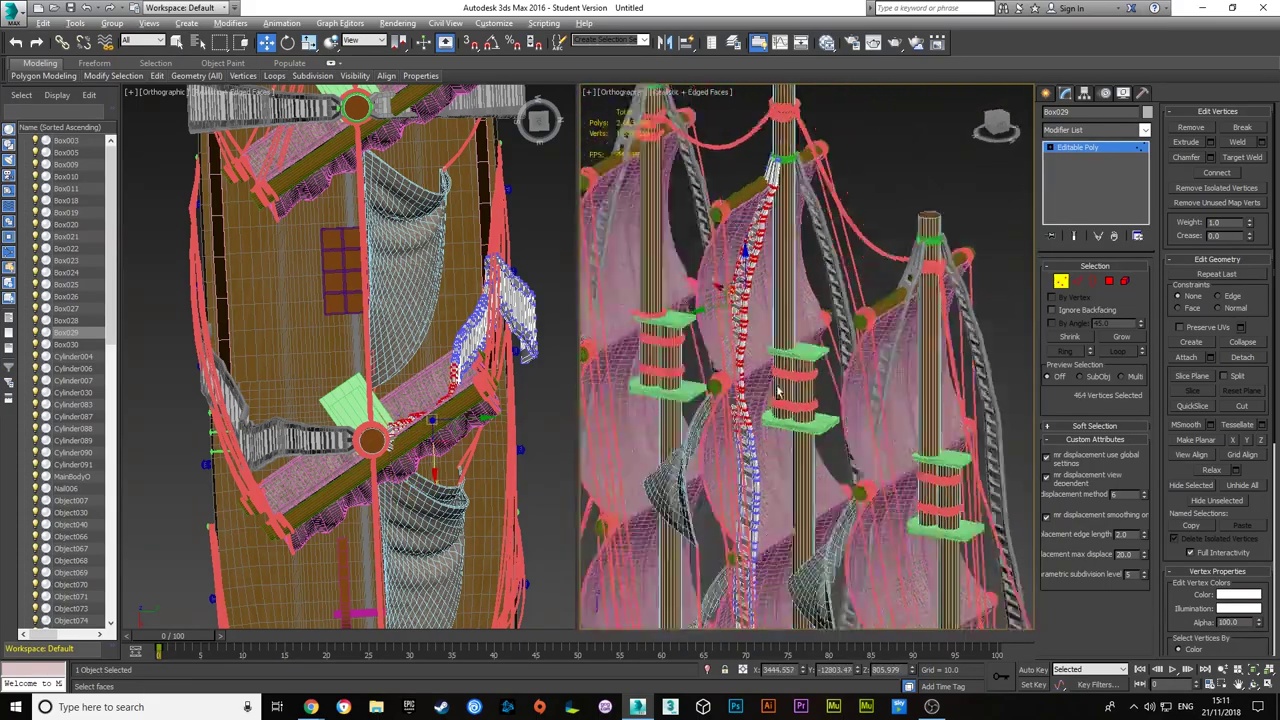
{"action": "scroll", "coordinate": [640, 158], "scroll_direction": "up", "scroll_amount": 5}
{"action": "middle_click_drag", "start_coordinate": [727, 243], "coordinate": [799, 222], "text": "alt"}
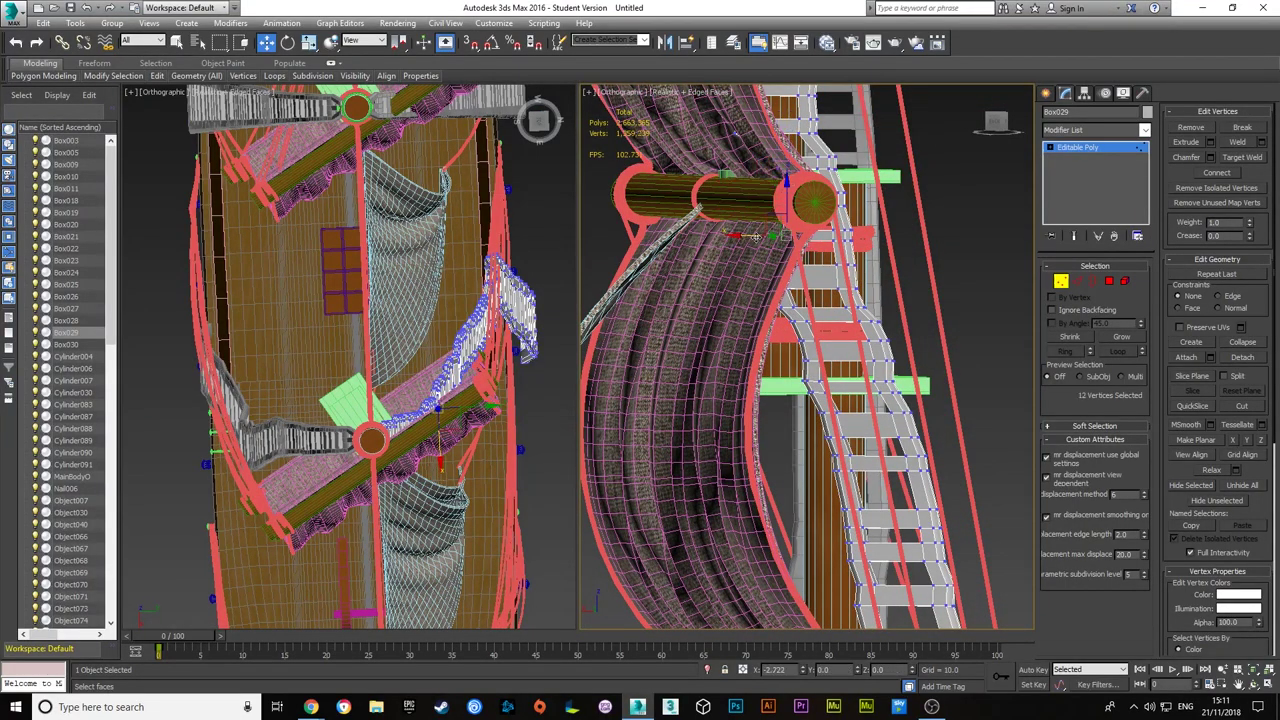
{"action": "scroll", "coordinate": [757, 236], "scroll_direction": "down", "scroll_amount": 5}
{"action": "mouse_move", "coordinate": [757, 236]}
{"action": "middle_mouse_down", "text": "alt"}
{"action": "mouse_move", "coordinate": [730, 406]}
{"action": "mouse_move", "coordinate": [780, 330]}
{"action": "mouse_move", "coordinate": [740, 300]}
{"action": "middle_mouse_up", "text": "alt"}
{"action": "left_click_drag", "start_coordinate": [712, 329], "coordinate": [868, 365]}
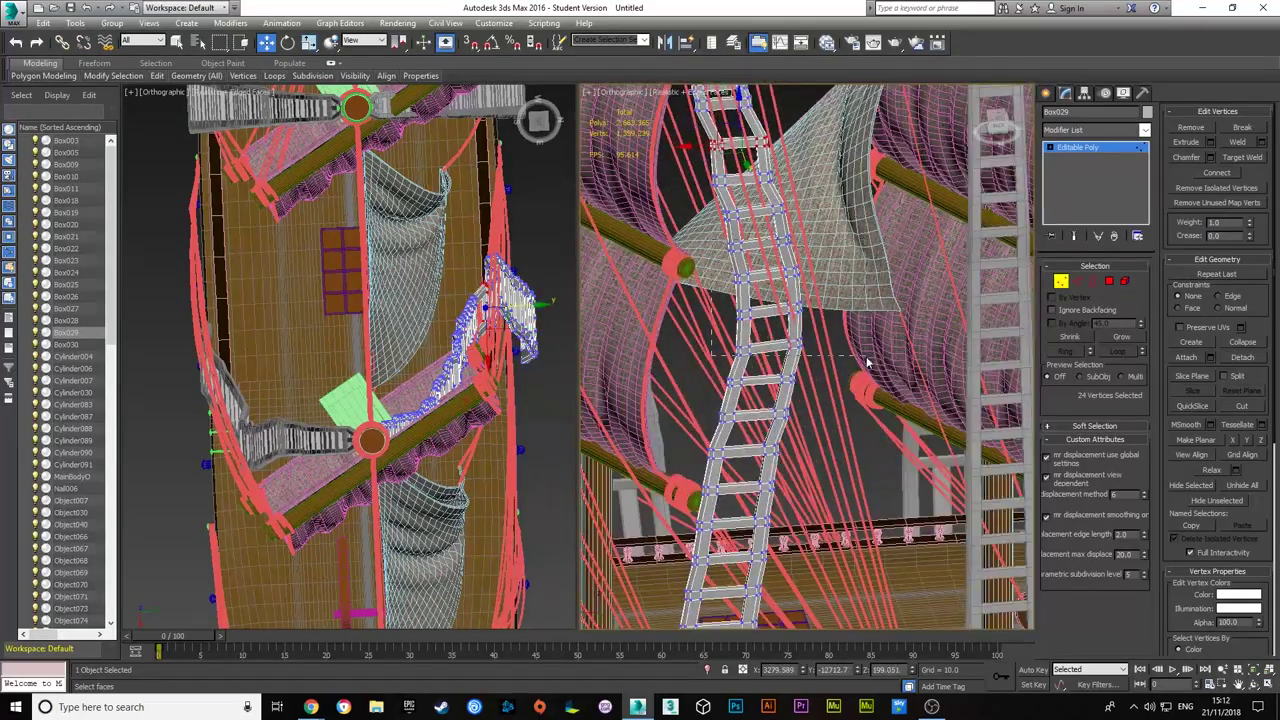
{"action": "middle_click_drag", "start_coordinate": [868, 365], "coordinate": [830, 350], "text": "alt"}
{"action": "scroll", "coordinate": [822, 343], "scroll_direction": "down", "scroll_amount": 4}
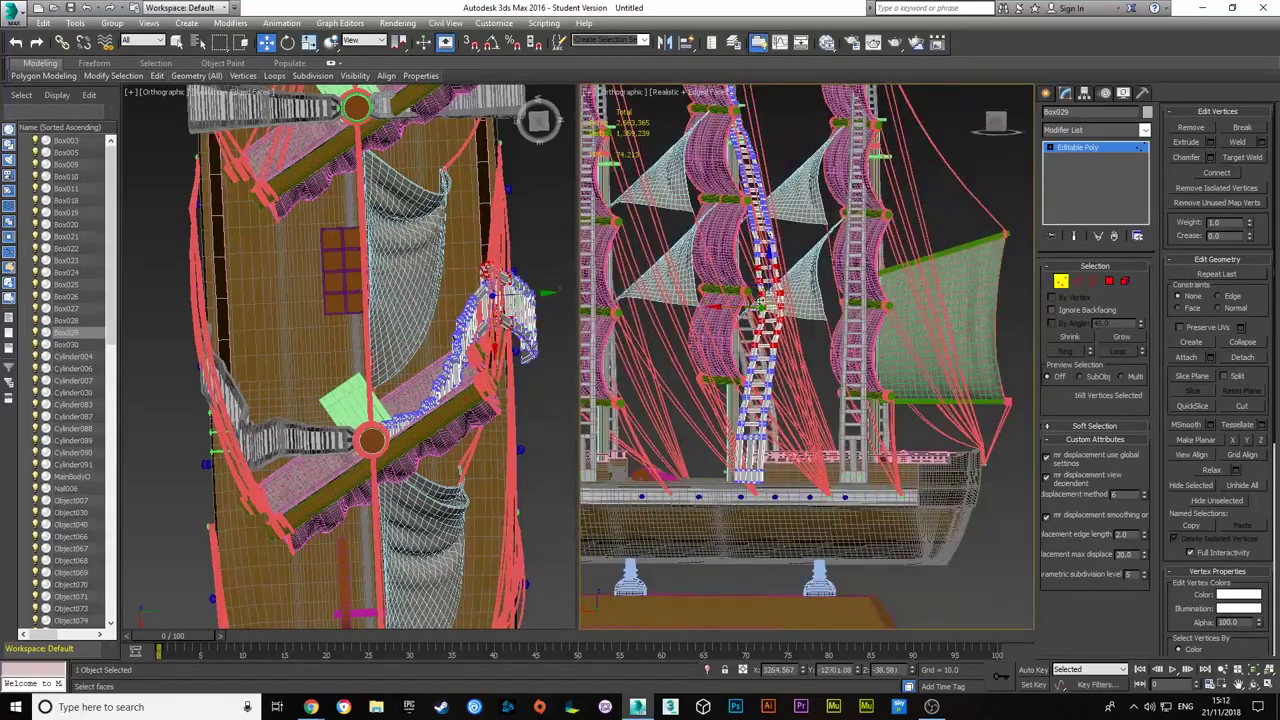
{"action": "middle_click_drag", "start_coordinate": [761, 302], "coordinate": [800, 350], "text": "alt"}
{"action": "scroll", "coordinate": [800, 350], "scroll_direction": "down", "scroll_amount": 2}
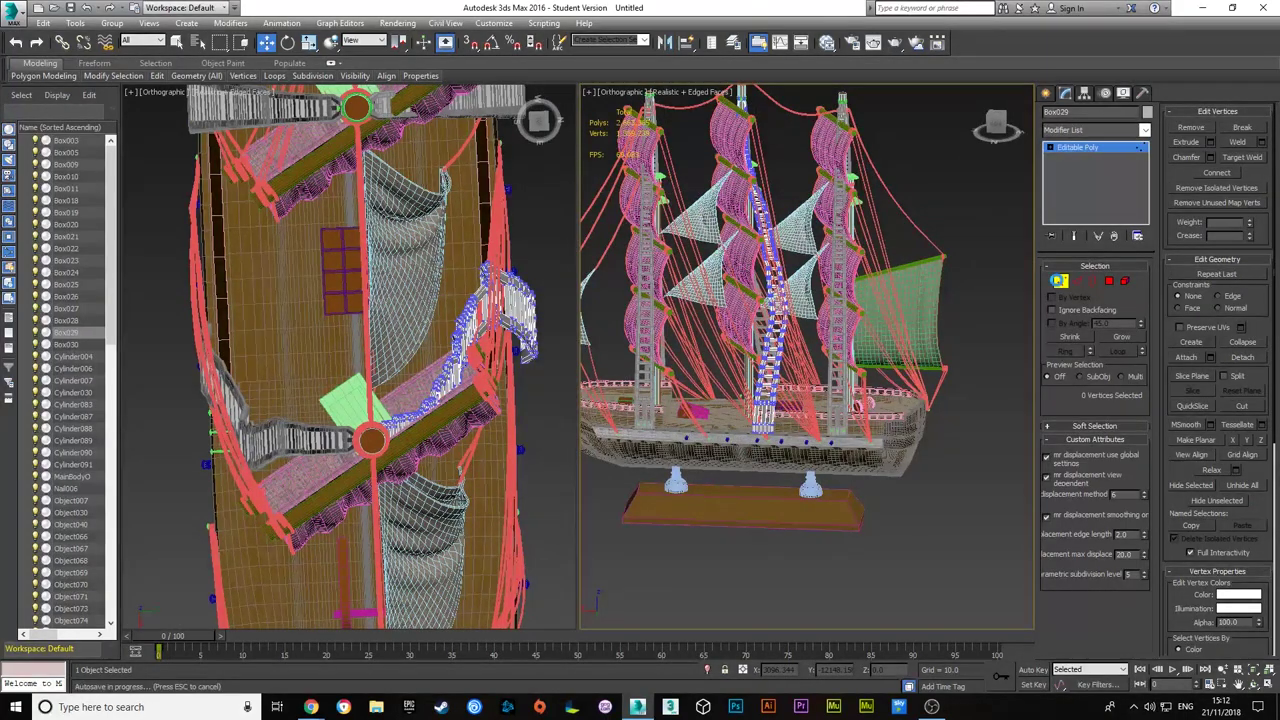
- Select ladder copy Box030 and enter its vertex level
{"action": "left_click", "coordinate": [70, 344]}
{"action": "left_click", "coordinate": [996, 122]}
{"action": "scroll", "coordinate": [810, 306], "scroll_direction": "down", "scroll_amount": 3}
- Deselect bands of ladder vertices along the mast down to the yard
{"action": "scroll", "coordinate": [810, 306], "scroll_direction": "down", "scroll_amount": 2}
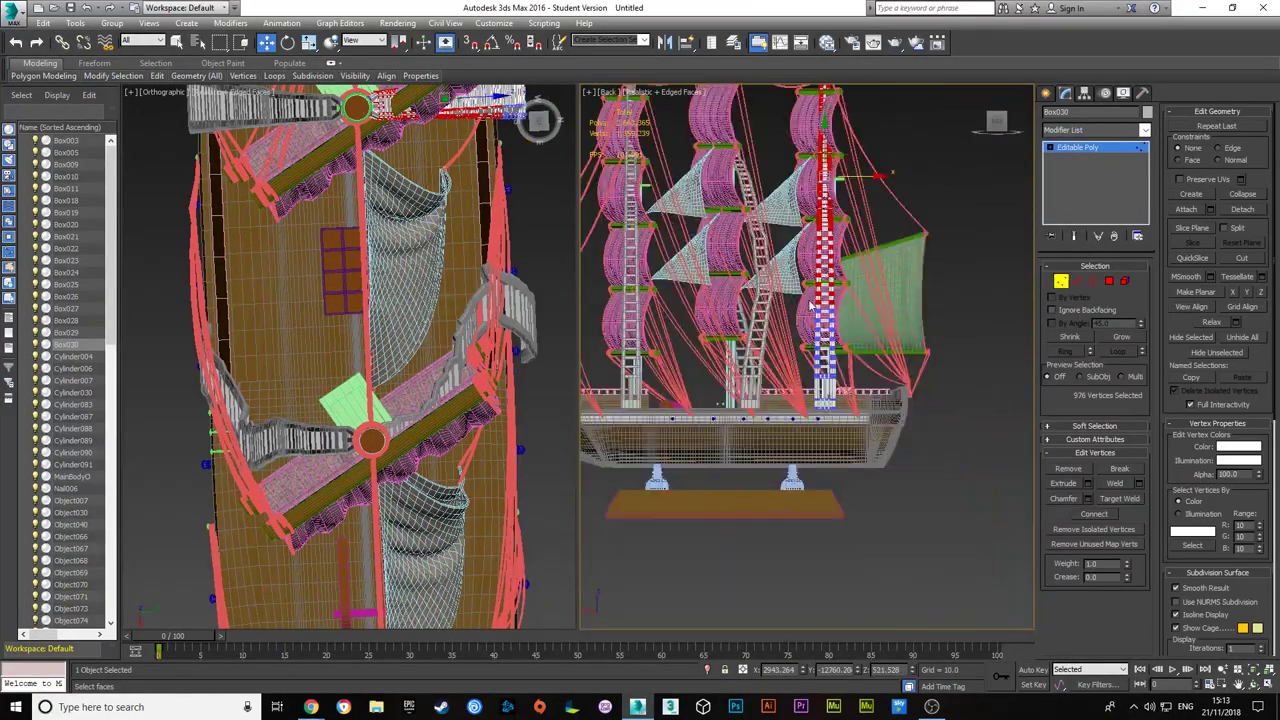
{"action": "scroll", "coordinate": [810, 306], "scroll_direction": "up", "scroll_amount": 3}
{"action": "middle_click_drag", "start_coordinate": [885, 91], "coordinate": [905, 503]}
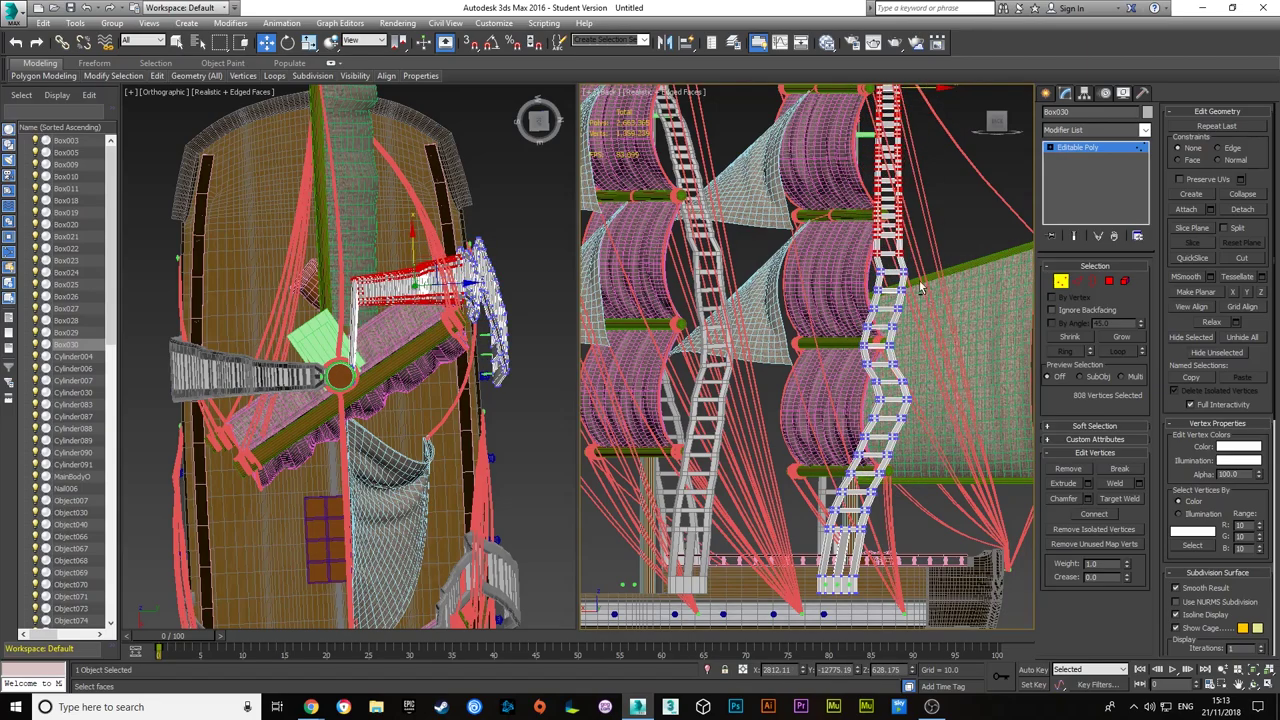
{"action": "middle_click_drag", "start_coordinate": [920, 287], "coordinate": [750, 457]}
{"action": "scroll", "coordinate": [679, 375], "scroll_direction": "up", "scroll_amount": 5}
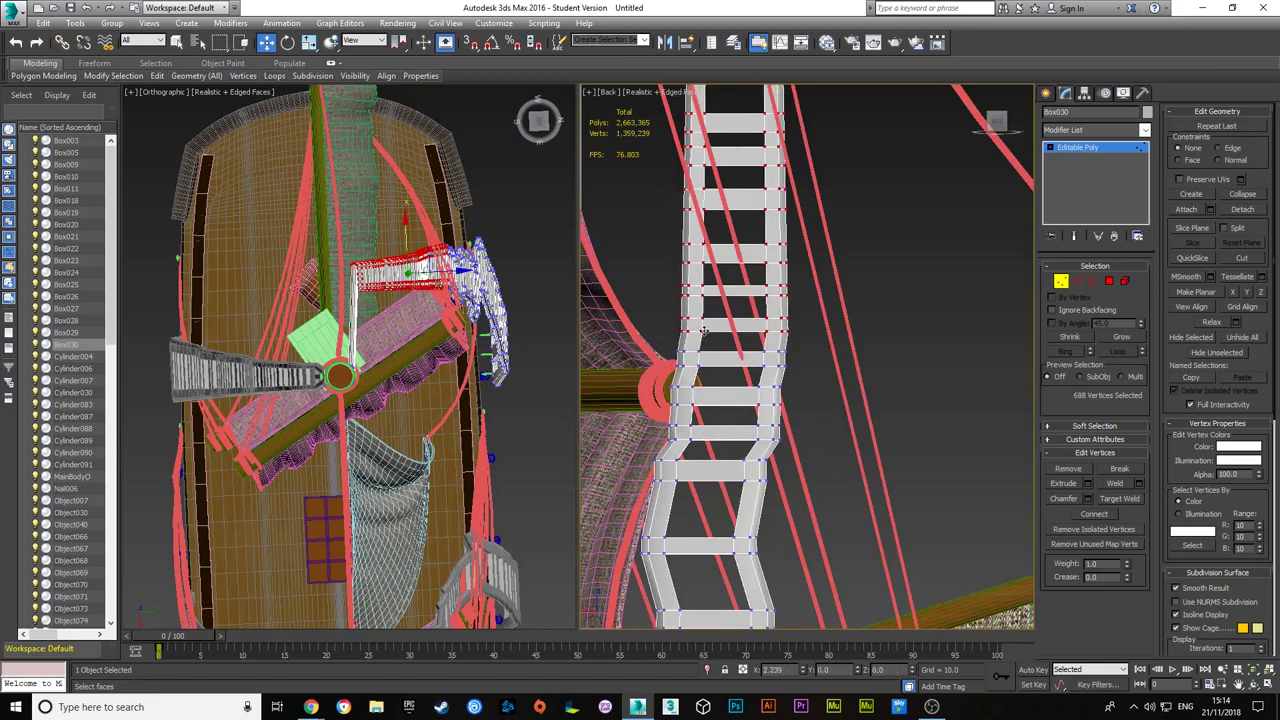
{"action": "left_click_drag", "start_coordinate": [868, 185], "coordinate": [710, 155]}
{"action": "middle_click_drag", "start_coordinate": [710, 155], "coordinate": [717, 318]}
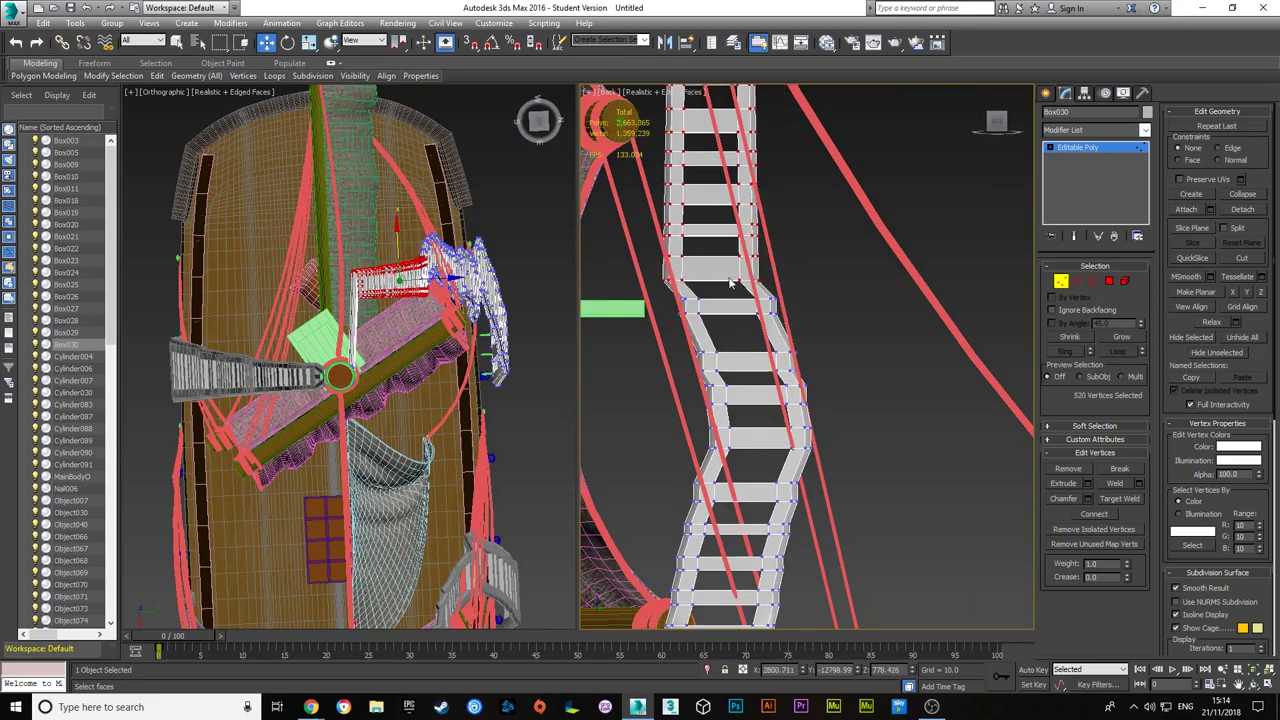
{"action": "scroll", "coordinate": [679, 205], "scroll_direction": "down", "scroll_amount": 5}
{"action": "scroll", "coordinate": [785, 255], "scroll_direction": "up", "scroll_amount": 5}
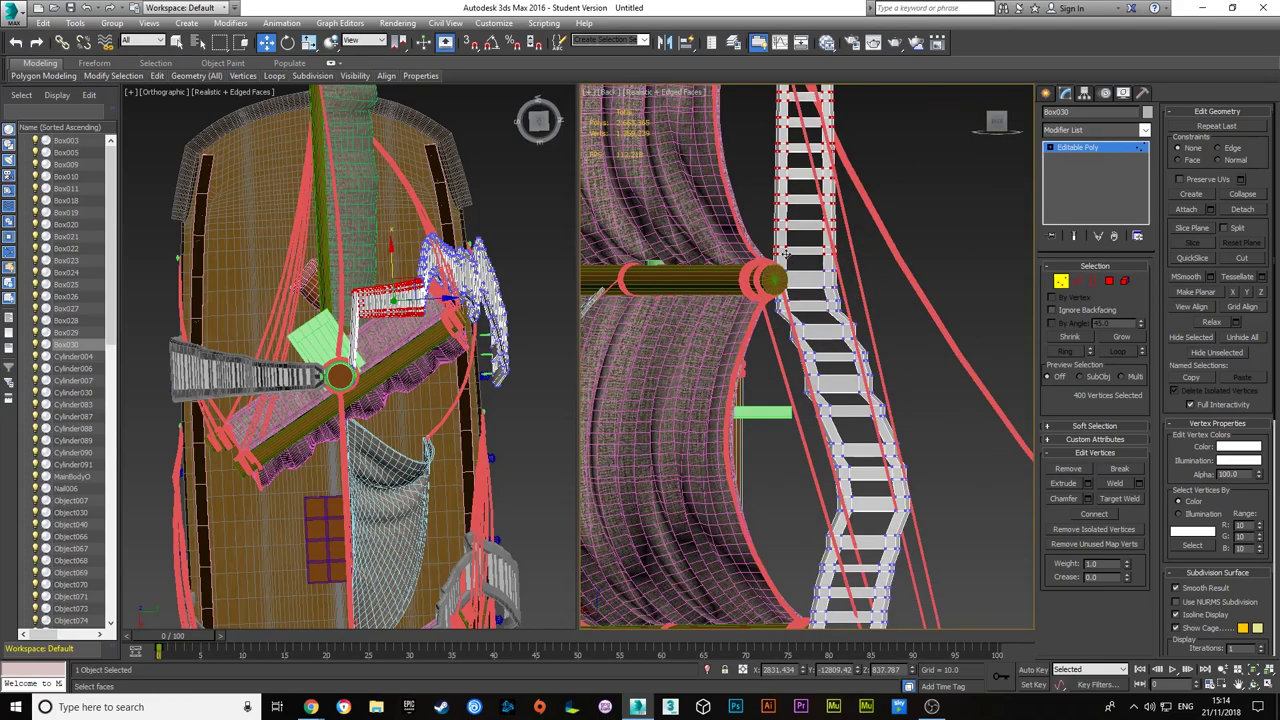
{"action": "middle_click_drag", "start_coordinate": [769, 204], "coordinate": [736, 249]}
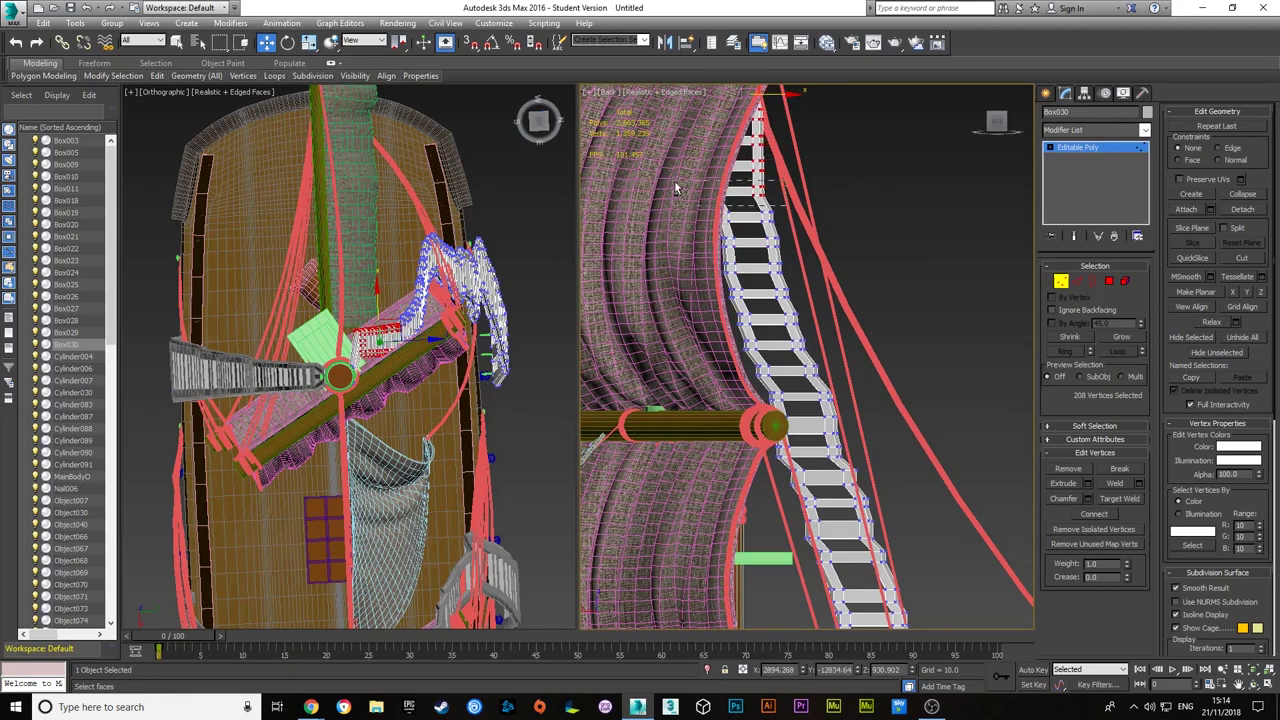
{"action": "mouse_move", "coordinate": [580, 145]}
{"action": "middle_mouse_down"}
{"action": "mouse_move", "coordinate": [813, 253]}
{"action": "mouse_move", "coordinate": [770, 377]}
{"action": "middle_mouse_up"}
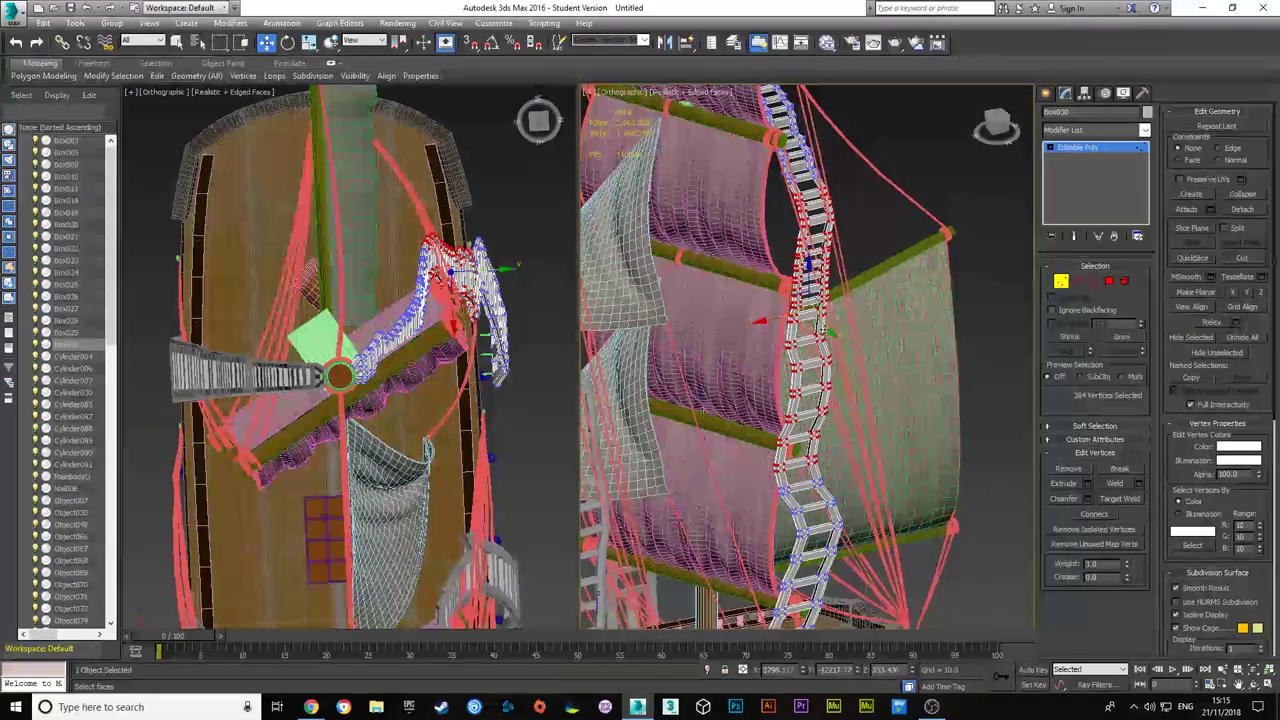
{"action": "scroll", "coordinate": [733, 365], "scroll_direction": "up", "scroll_amount": 3}
{"action": "scroll", "coordinate": [733, 300], "scroll_direction": "up", "scroll_amount": 3}
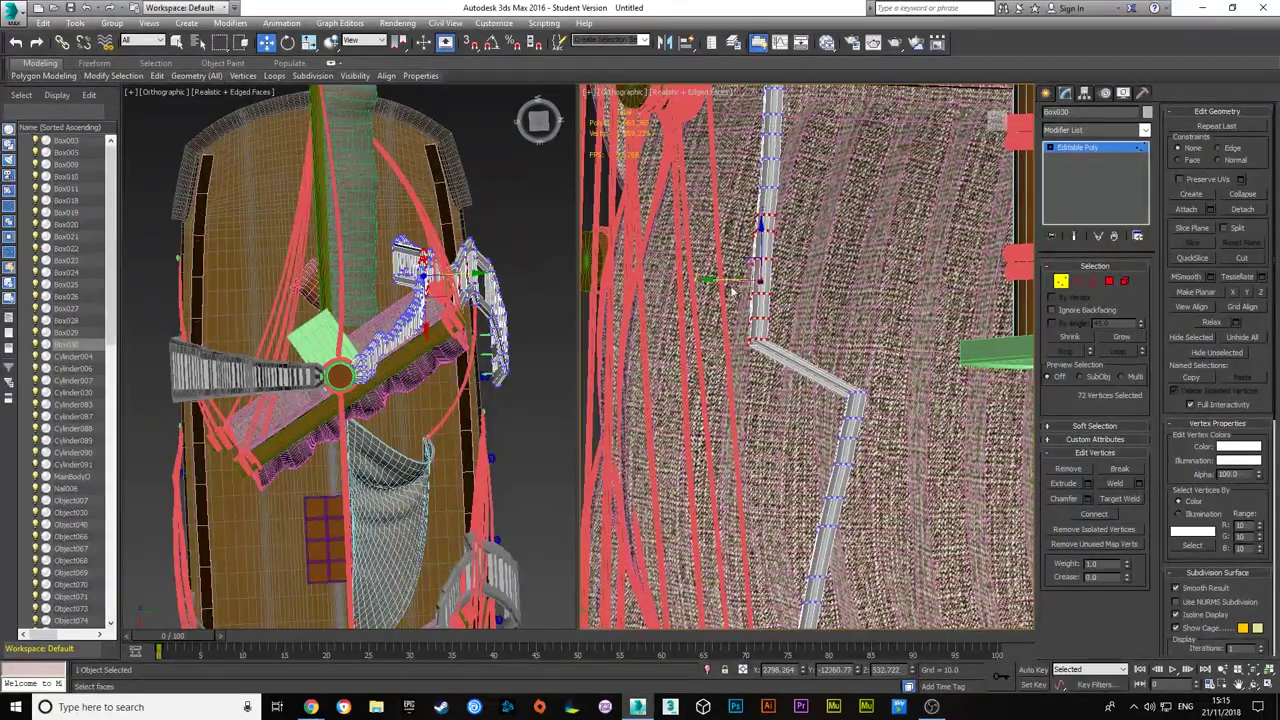
- Step back through earlier views and undo recent edits to review the bent ladders
{"action": "key", "text": "shift+z"}
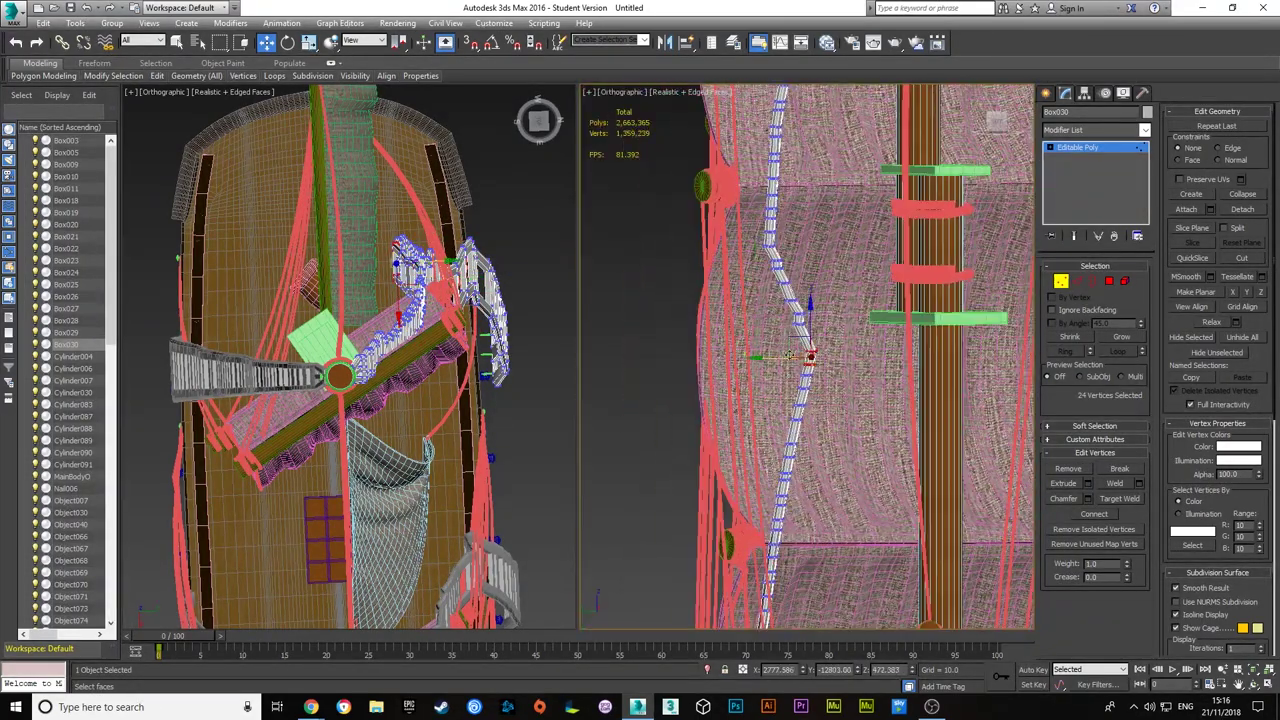
{"action": "key", "text": "shift+z"}
{"action": "key", "text": "shift+z"}
{"action": "key", "text": "shift+z"}
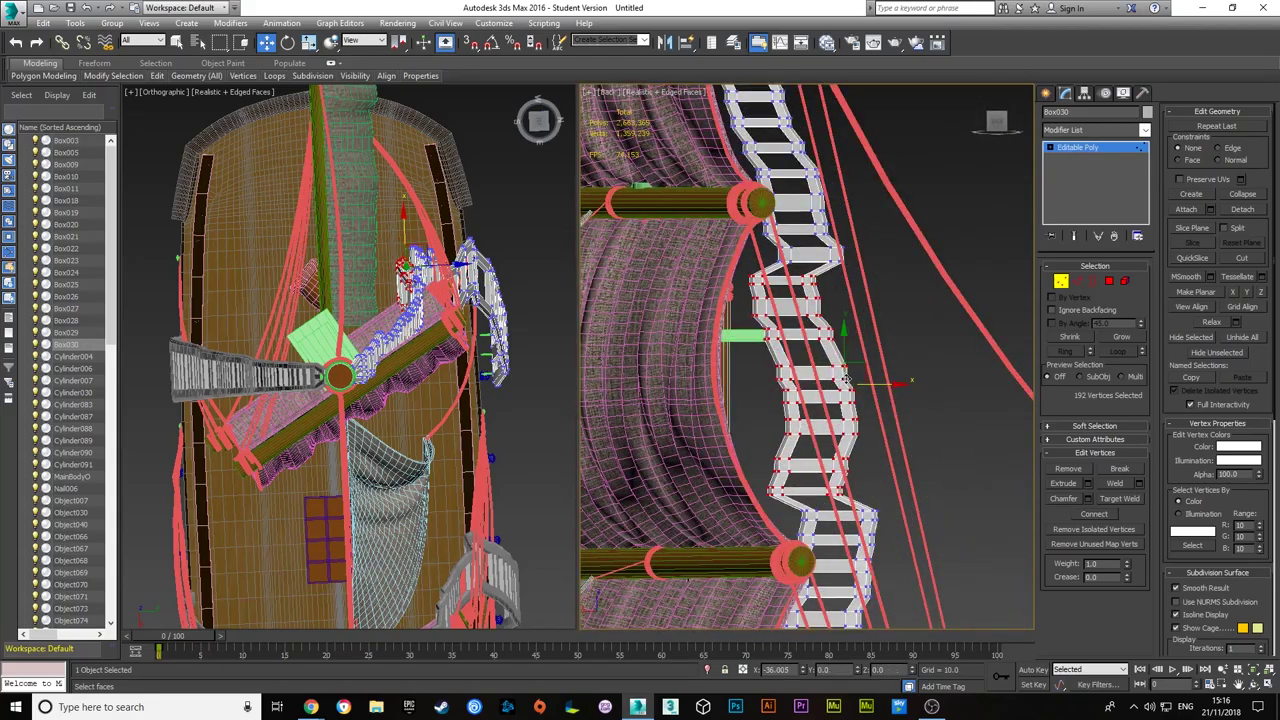
{"action": "key", "text": "shift+z"}
{"action": "key", "text": "shift+z"}
{"action": "key", "text": "shift+z"}
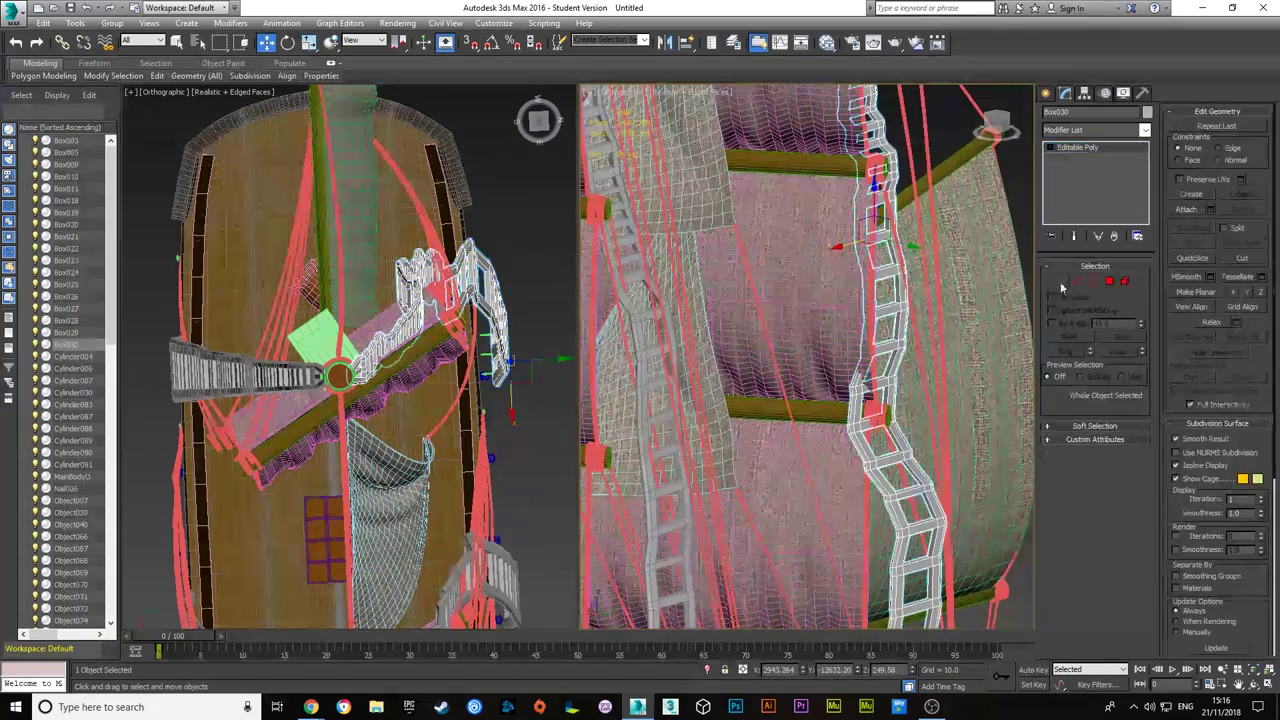
{"action": "key", "text": "shift+z"}
{"action": "key", "text": "shift+z"}
{"action": "key", "text": "shift+z"}
{"action": "key", "text": "ctrl+z"}
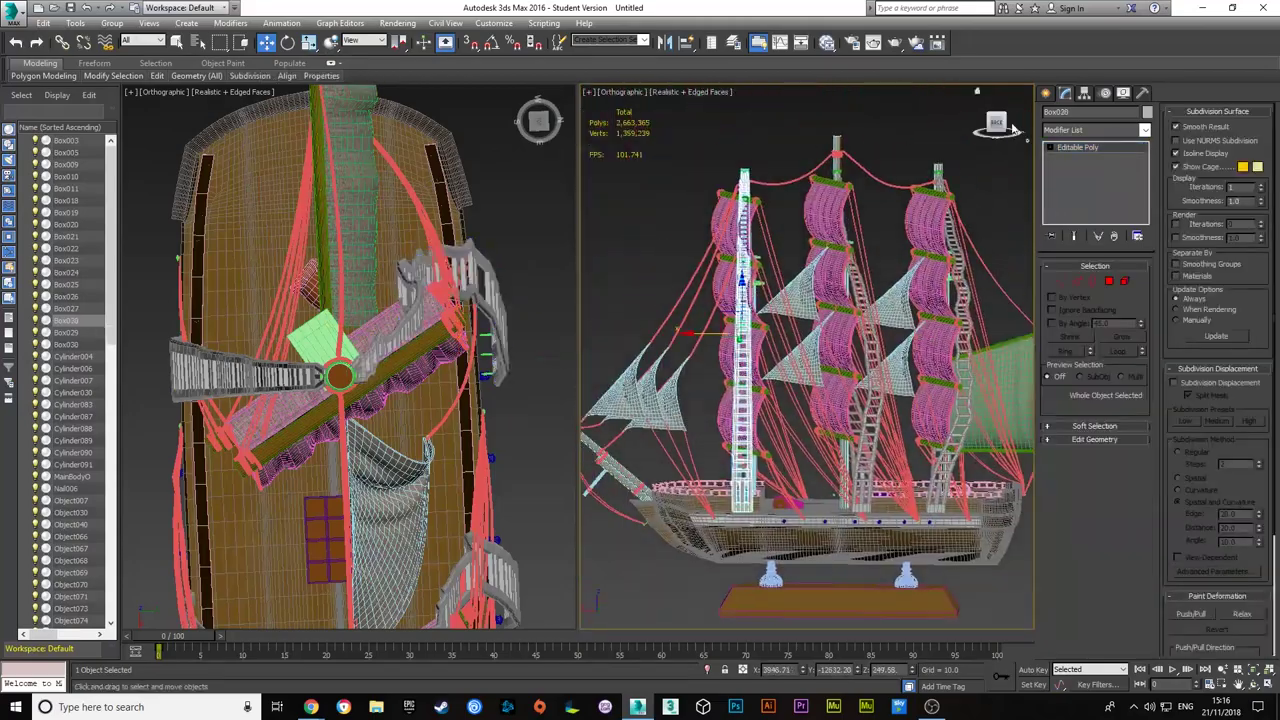
{"action": "key", "text": "shift+z"}
{"action": "key", "text": "shift+z"}
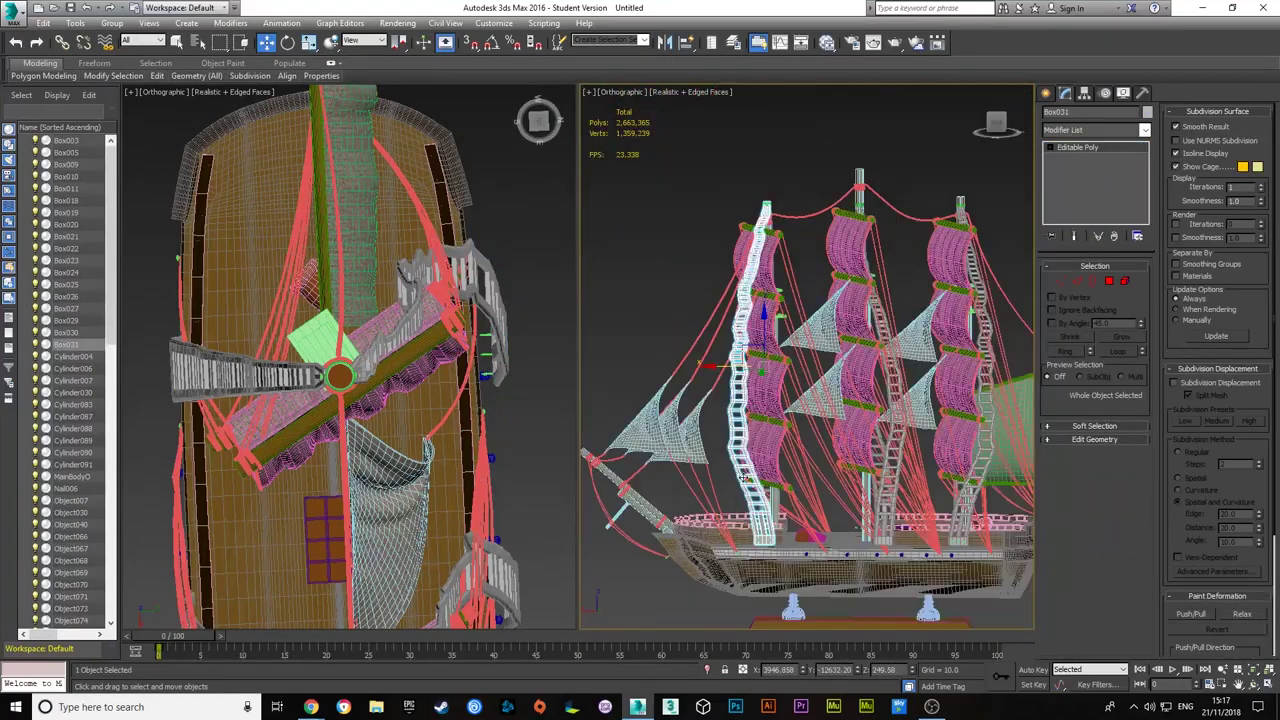
{"action": "key", "text": "shift+z"}
{"action": "key", "text": "ctrl+z"}
{"action": "key", "text": "shift+z"}
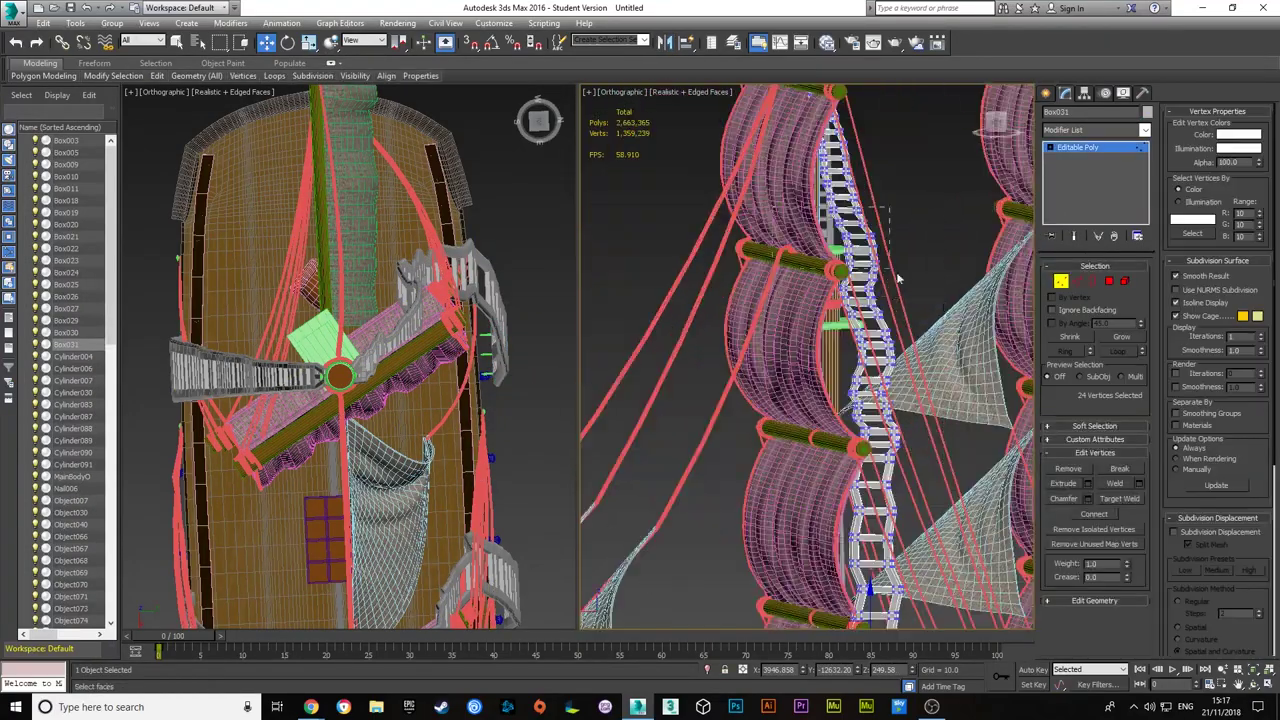
{"action": "key", "text": "shift+z"}
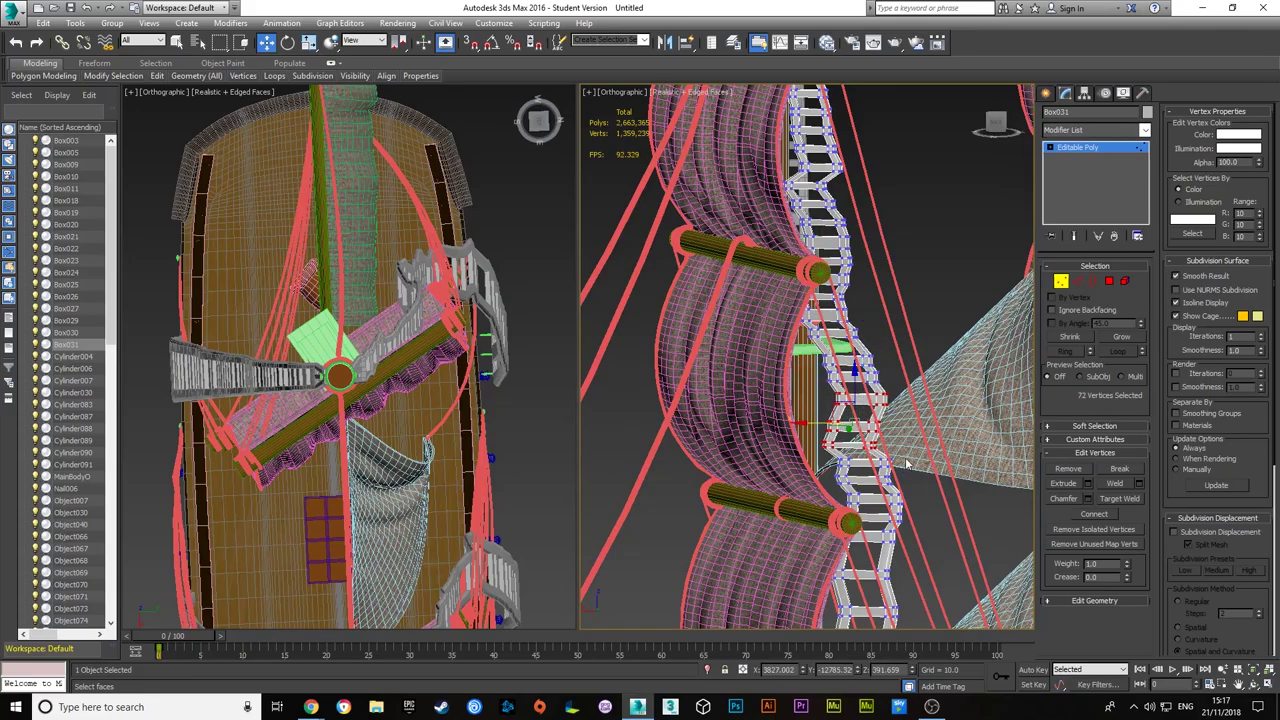
{"action": "key", "text": "ctrl+z"}
{"action": "key", "text": "shift+z"}
{"action": "key", "text": "shift+z"}
{"action": "key", "text": "shift+z"}
{"action": "key", "text": "shift+z"}
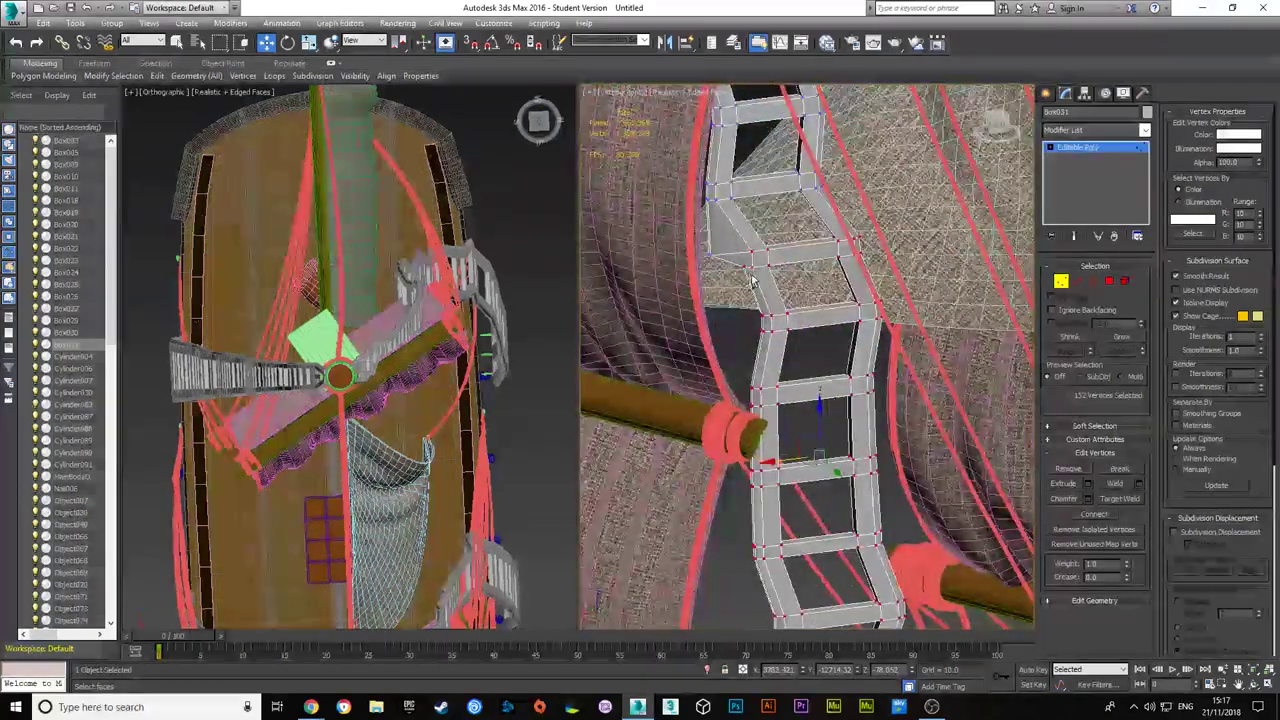
{"action": "key", "text": "ctrl+z"}
{"action": "key", "text": "shift+z"}
{"action": "key", "text": "shift+z"}
{"action": "key", "text": "shift+z"}
{"action": "key", "text": "shift+z"}
{"action": "key", "text": "shift+z"}
{"action": "key", "text": "shift+z"}
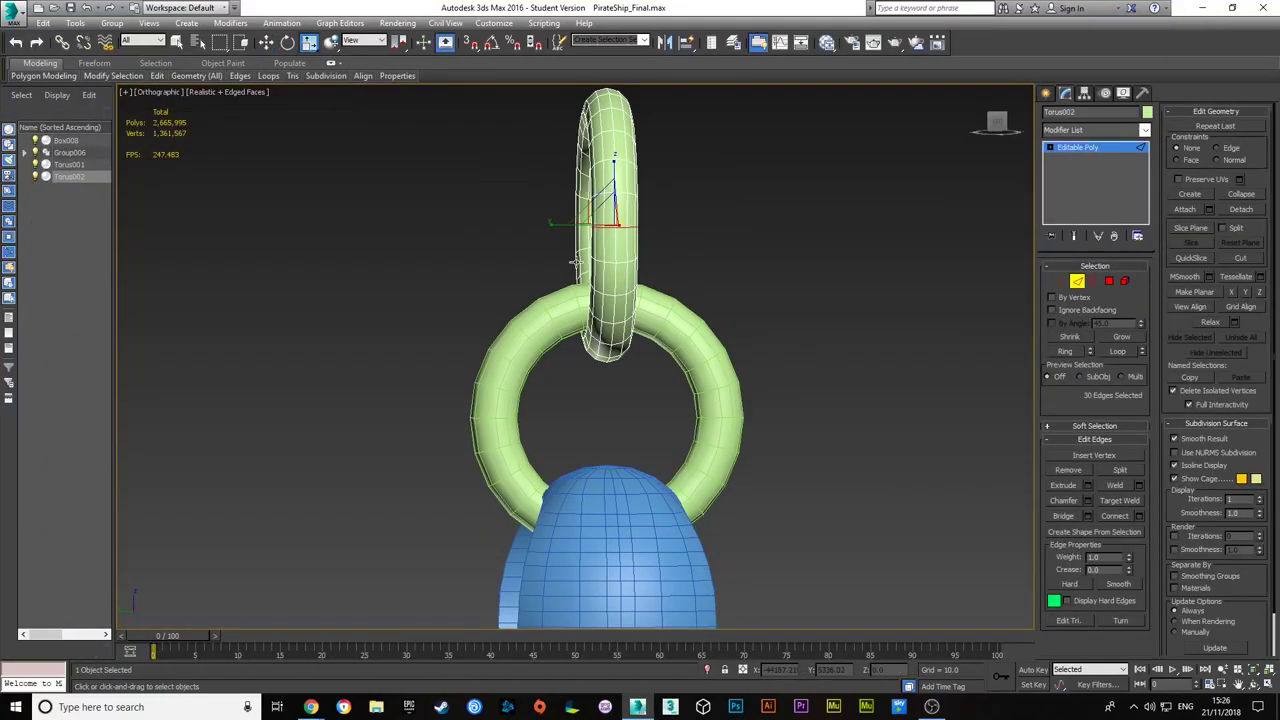
- Rotate the torus link's upper and lower vertices in Left view into a twisted chain link
{"action": "mouse_move", "coordinate": [998, 124]}
{"action": "left_mouse_down"}
{"action": "mouse_move", "coordinate": [692, 285]}
{"action": "mouse_move", "coordinate": [921, 170]}
{"action": "left_mouse_up"}
{"action": "key", "text": "1"}
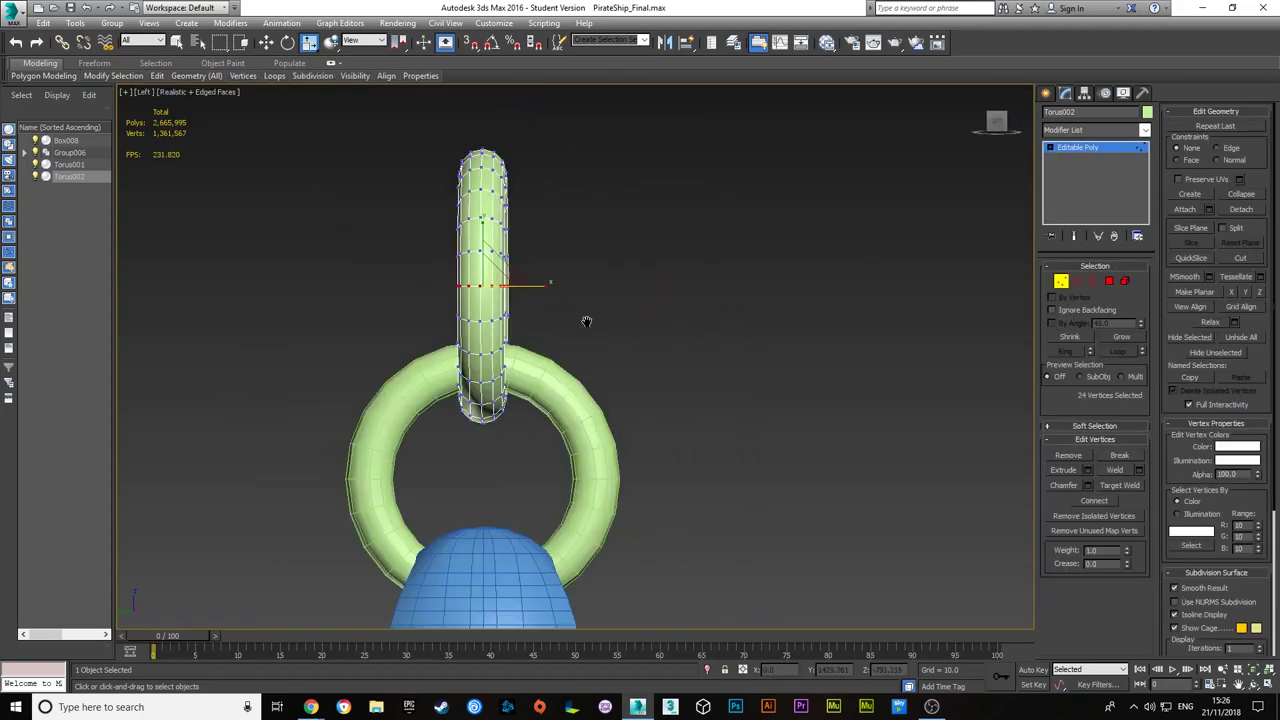
{"action": "key", "text": "e"}
{"action": "key", "text": "l"}
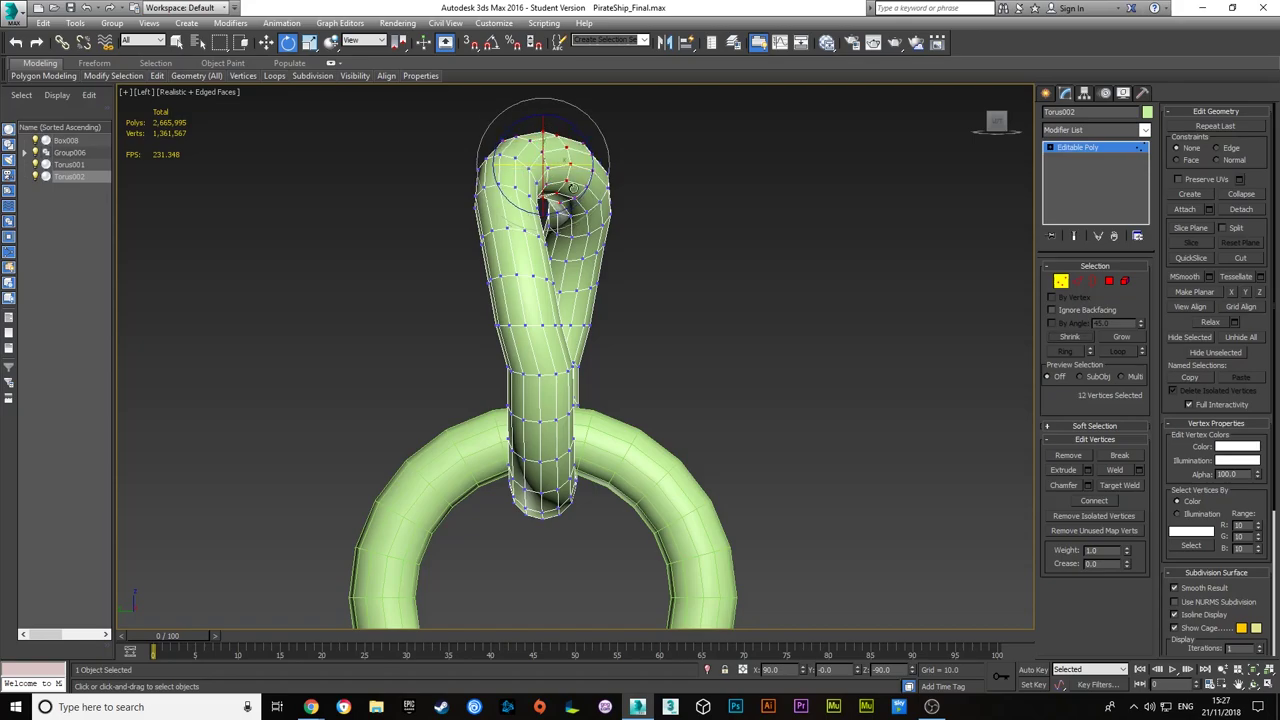
{"action": "middle_click_drag", "start_coordinate": [800, 300], "coordinate": [878, 260], "text": "alt"}
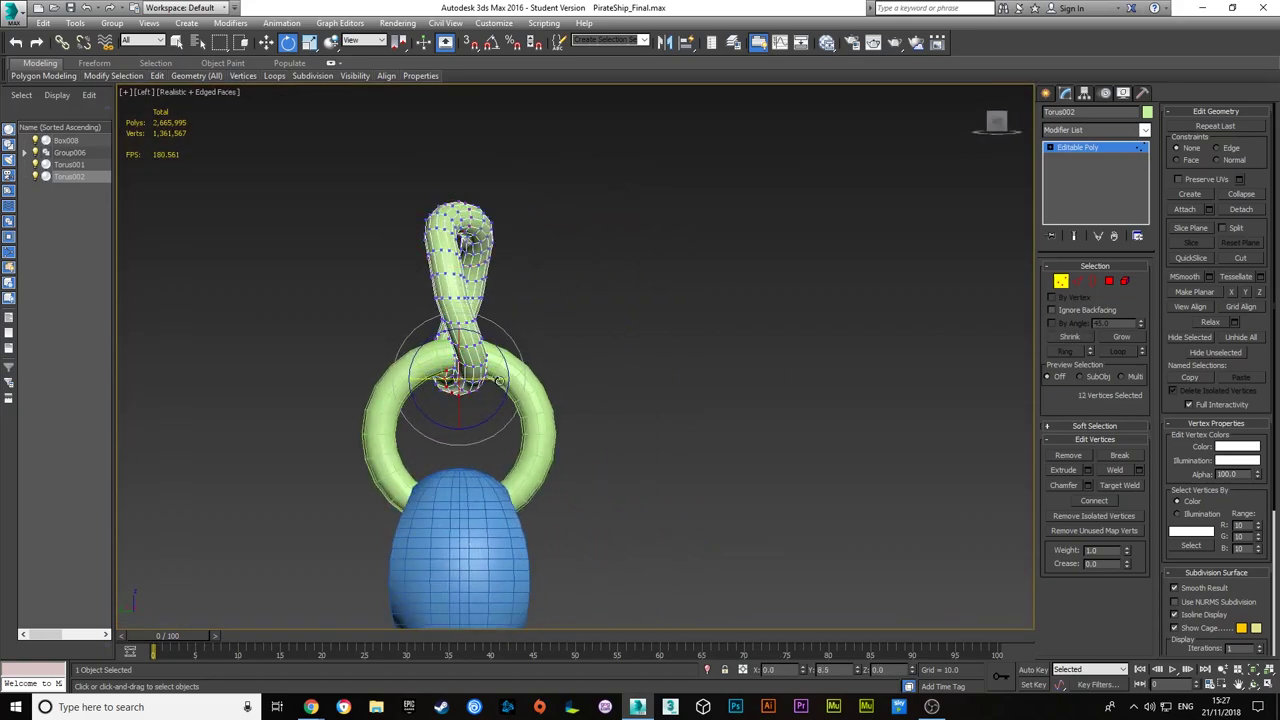
{"action": "middle_click_drag", "start_coordinate": [497, 381], "coordinate": [490, 263], "text": "alt"}
{"action": "key", "text": "1"}
{"action": "key", "text": "r"}
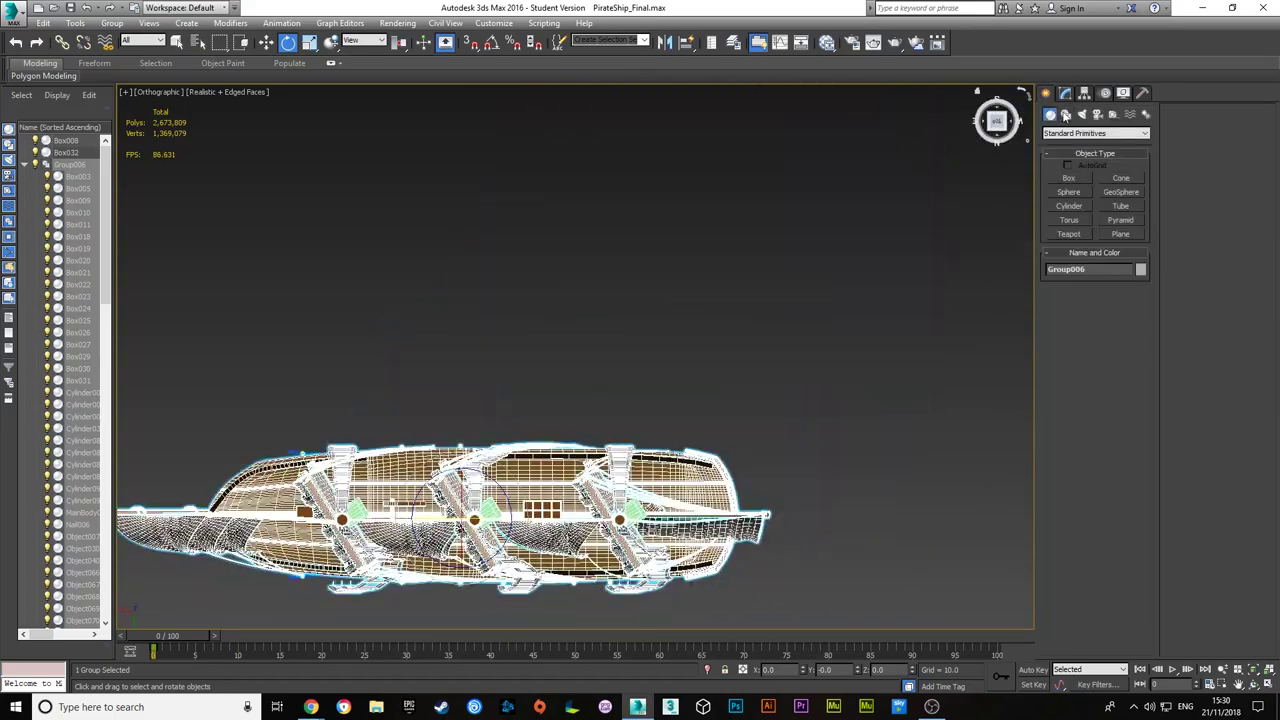
- Convert the bow box to Editable Poly and extrude its top face for thickness
{"action": "right_click", "coordinate": [684, 251]}
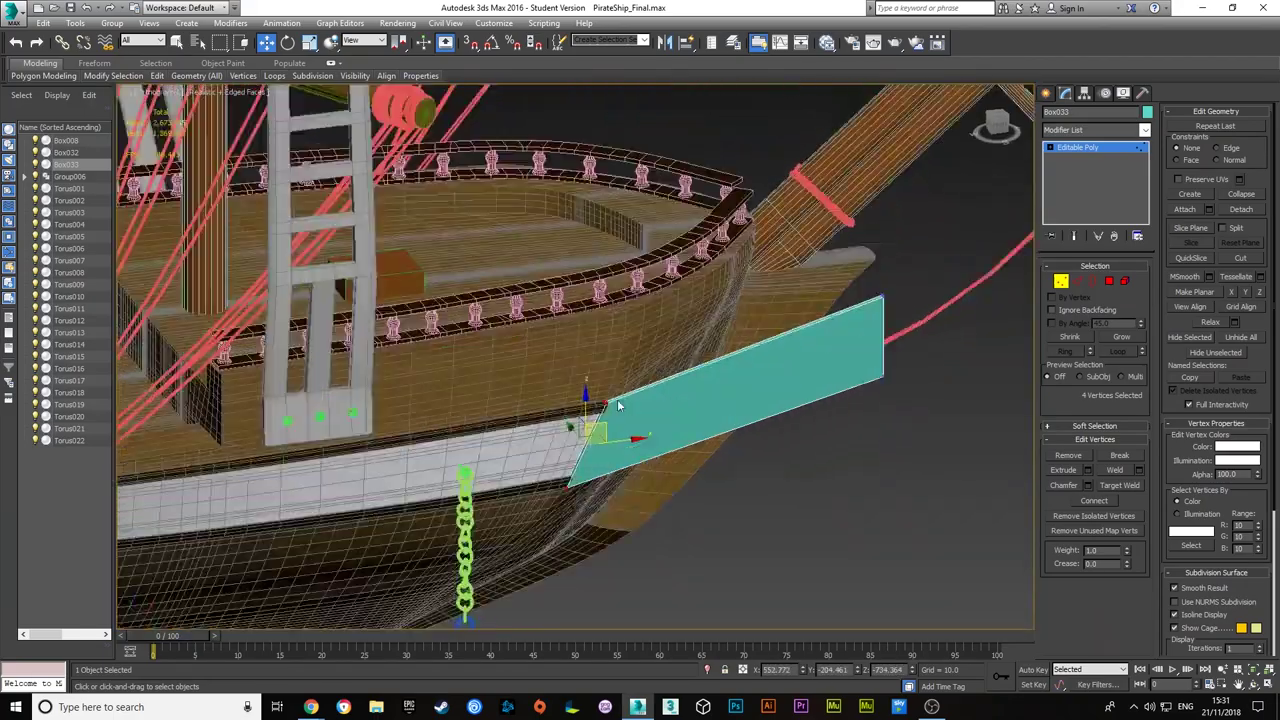
{"action": "key", "text": "4"}
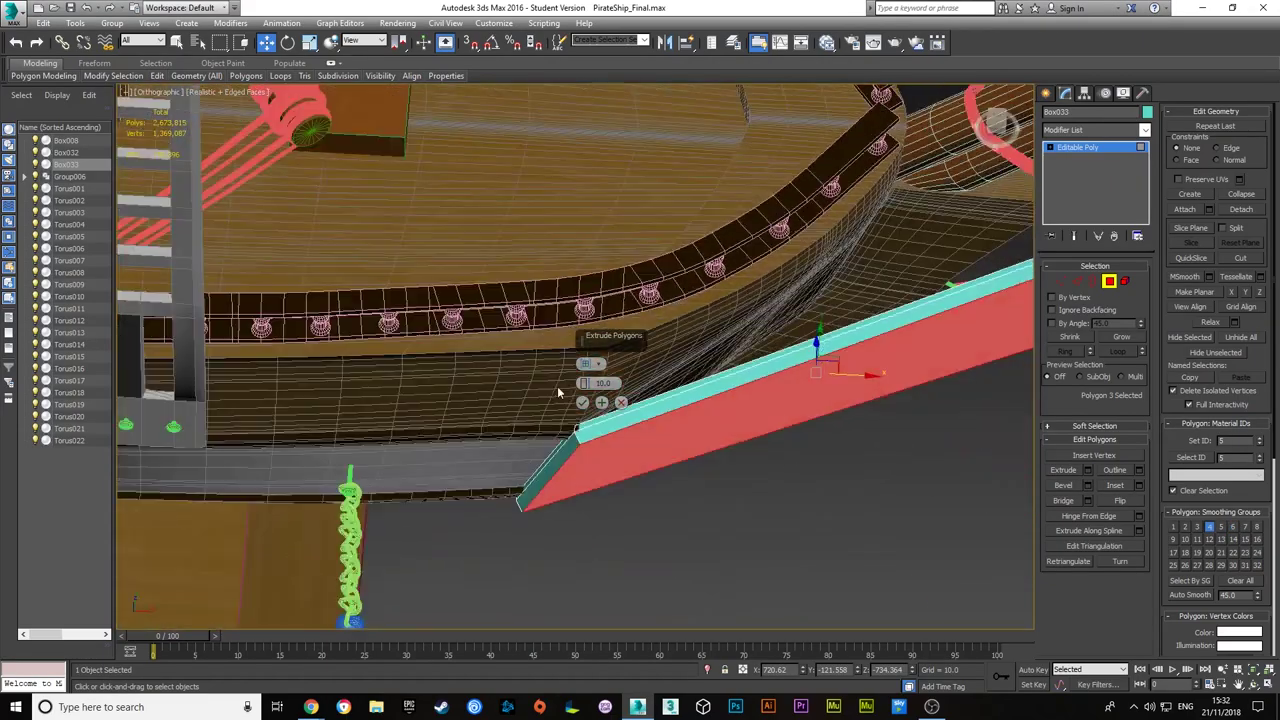
{"action": "key", "text": "2"}
{"action": "key", "text": "4"}
{"action": "key", "text": "shift+e"}
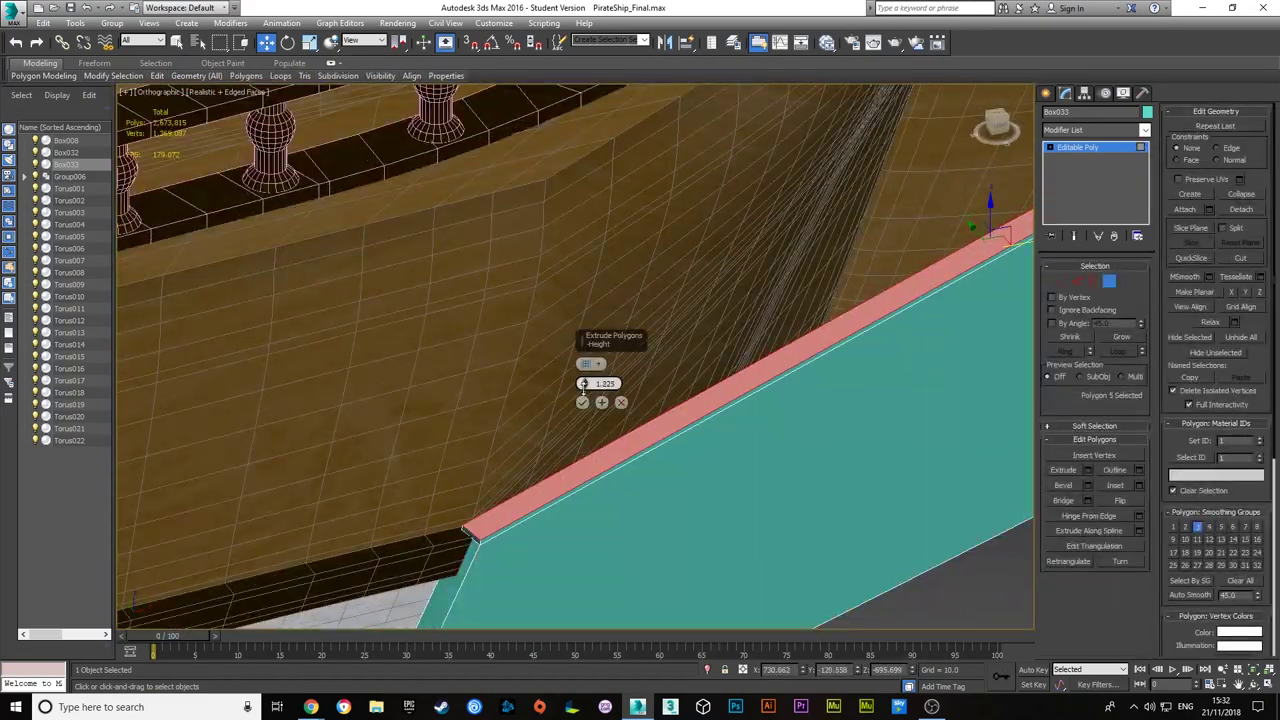
- Move the plank's vertices in Front and Top views so its ends follow the hull
{"action": "key", "text": "1"}
{"action": "key", "text": "f"}
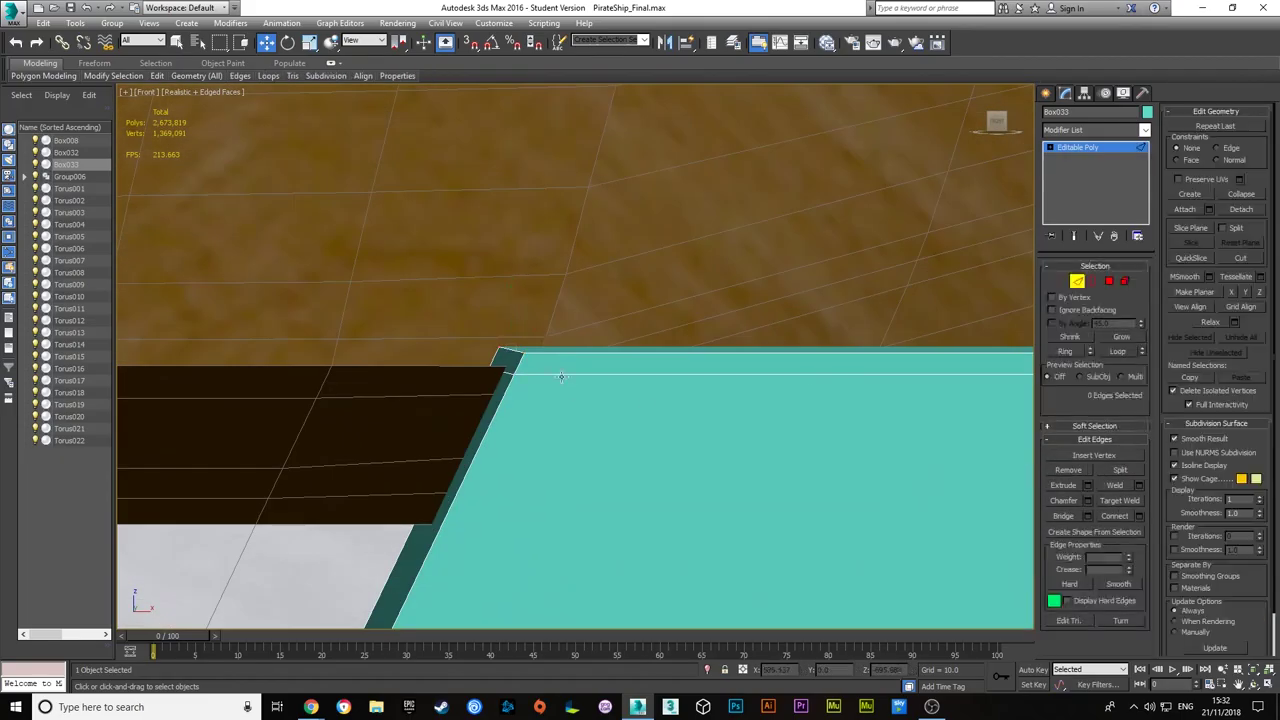
{"action": "scroll", "coordinate": [697, 487], "scroll_direction": "down", "scroll_amount": 5}
{"action": "scroll", "coordinate": [688, 367], "scroll_direction": "up", "scroll_amount": 6}
{"action": "mouse_move", "coordinate": [688, 367]}
{"action": "middle_mouse_down", "text": "alt"}
{"action": "mouse_move", "coordinate": [674, 259]}
{"action": "mouse_move", "coordinate": [904, 182]}
{"action": "middle_mouse_up", "text": "alt"}
{"action": "key", "text": "e"}
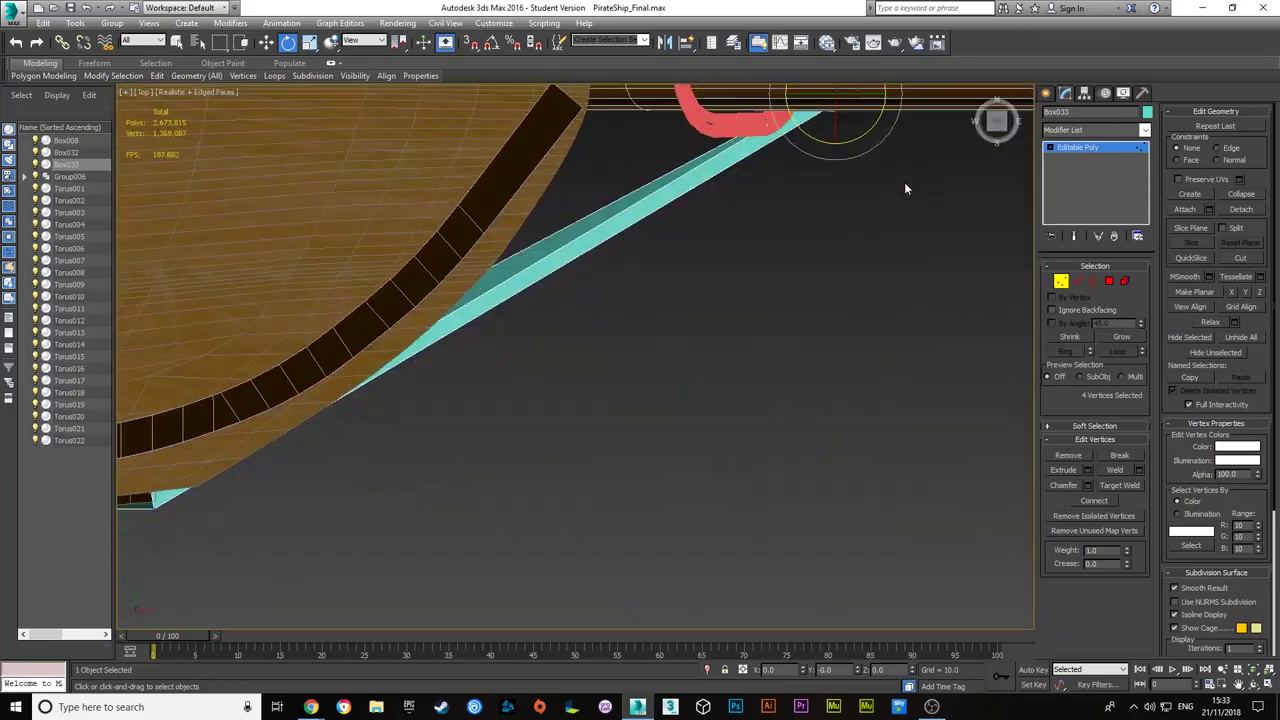
{"action": "scroll", "coordinate": [795, 333], "scroll_direction": "down", "scroll_amount": 4}
{"action": "middle_click_drag", "start_coordinate": [544, 310], "coordinate": [700, 300], "text": "alt"}
{"action": "key", "text": "w"}
{"action": "key", "text": "t"}
{"action": "scroll", "coordinate": [918, 257], "scroll_direction": "up", "scroll_amount": 4}
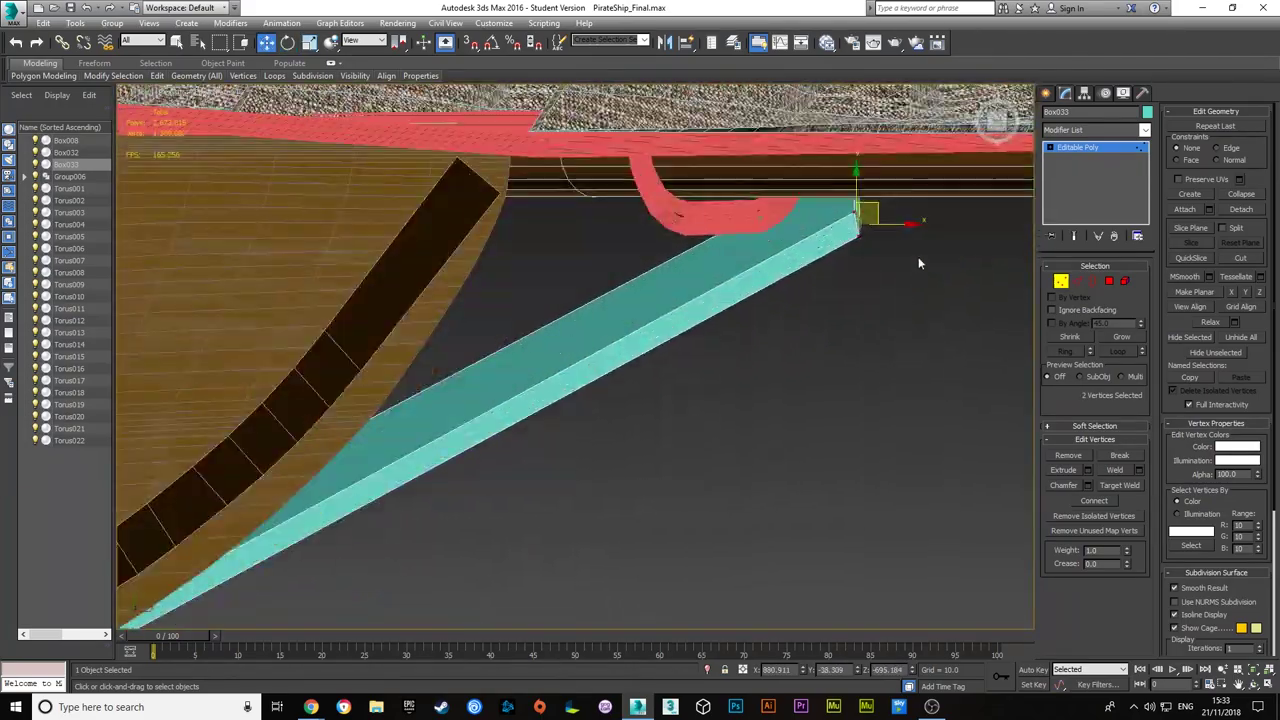
{"action": "middle_click_drag", "start_coordinate": [918, 257], "coordinate": [346, 548]}
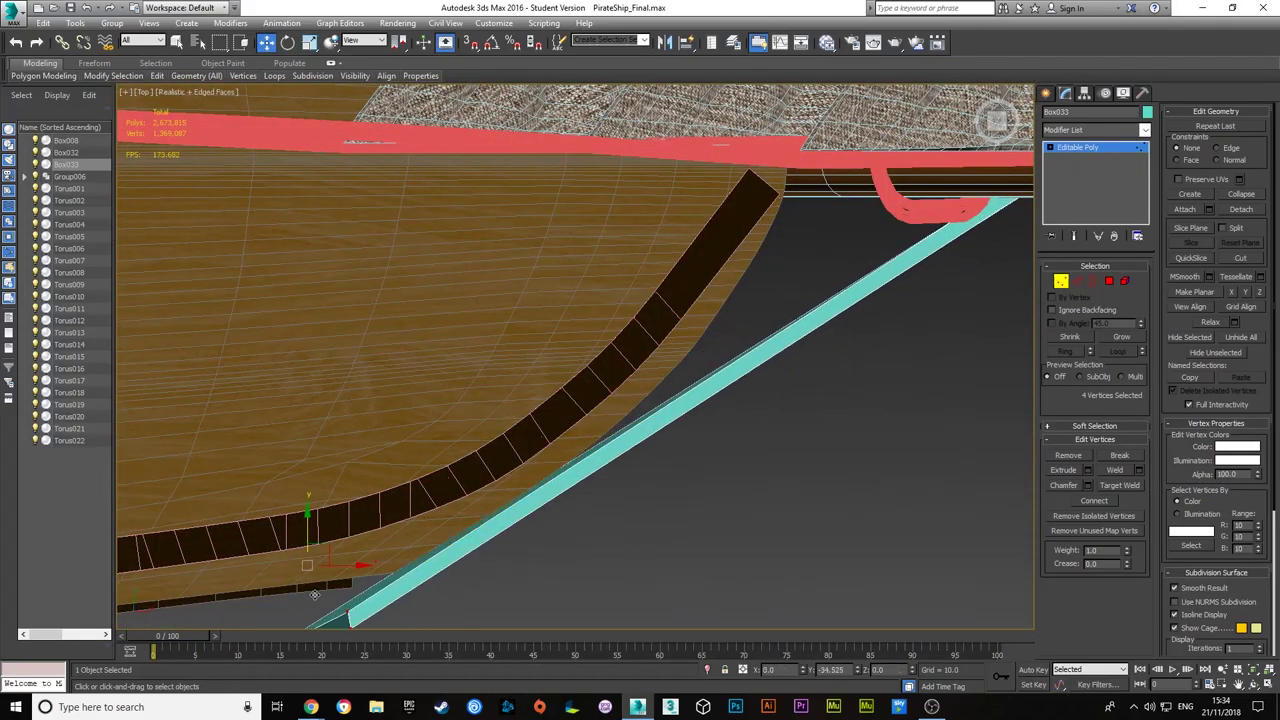
- Chamfer the plank's edges with 3 segments
{"action": "mouse_move", "coordinate": [314, 594]}
{"action": "middle_mouse_down", "text": "alt"}
{"action": "mouse_move", "coordinate": [498, 434]}
{"action": "mouse_move", "coordinate": [769, 281]}
{"action": "mouse_move", "coordinate": [865, 576]}
{"action": "mouse_move", "coordinate": [620, 460]}
{"action": "mouse_move", "coordinate": [560, 572]}
{"action": "mouse_move", "coordinate": [688, 408]}
{"action": "middle_mouse_up", "text": "alt"}
{"action": "scroll", "coordinate": [560, 572], "scroll_direction": "up", "scroll_amount": 3}
{"action": "key", "text": "4"}
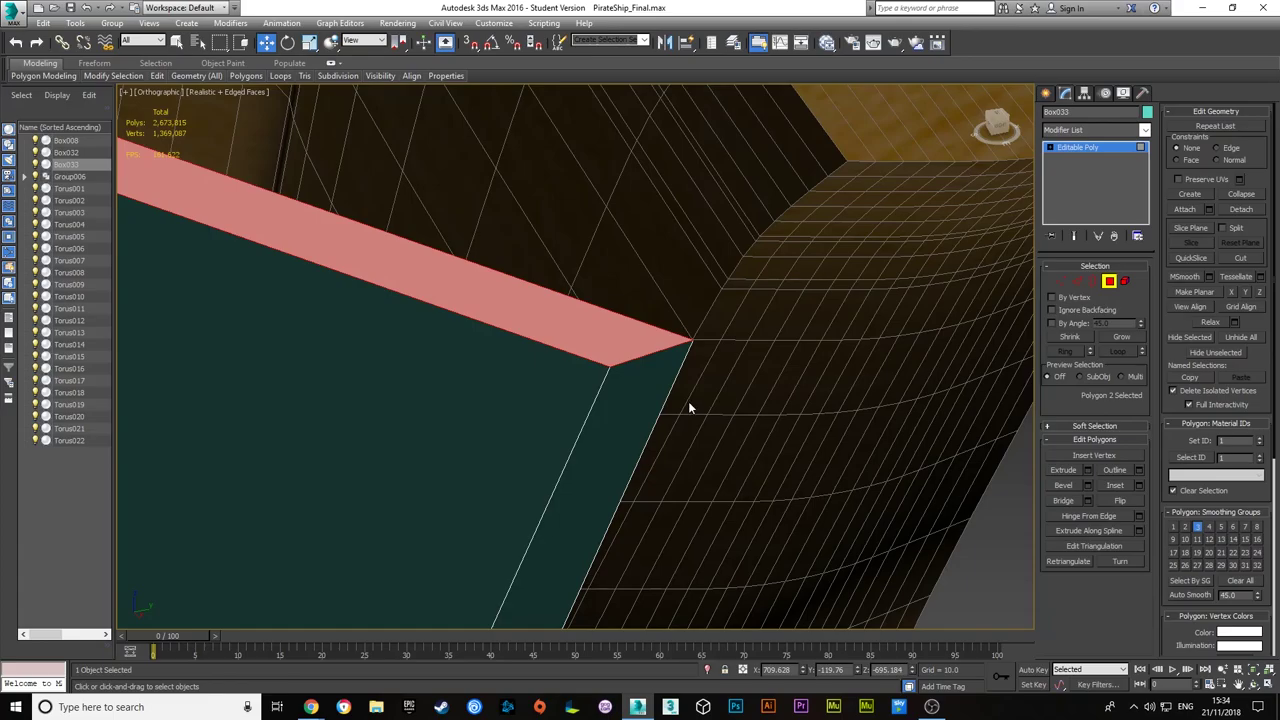
{"action": "key", "text": "2"}
{"action": "left_click", "coordinate": [583, 421]}
{"action": "mouse_move", "coordinate": [591, 424]}
{"action": "middle_mouse_down", "text": "alt"}
{"action": "mouse_move", "coordinate": [700, 300]}
{"action": "mouse_move", "coordinate": [894, 241]}
{"action": "middle_mouse_up", "text": "alt"}
{"action": "key", "text": "1"}
{"action": "left_click", "coordinate": [660, 248]}
{"action": "key", "text": "2"}
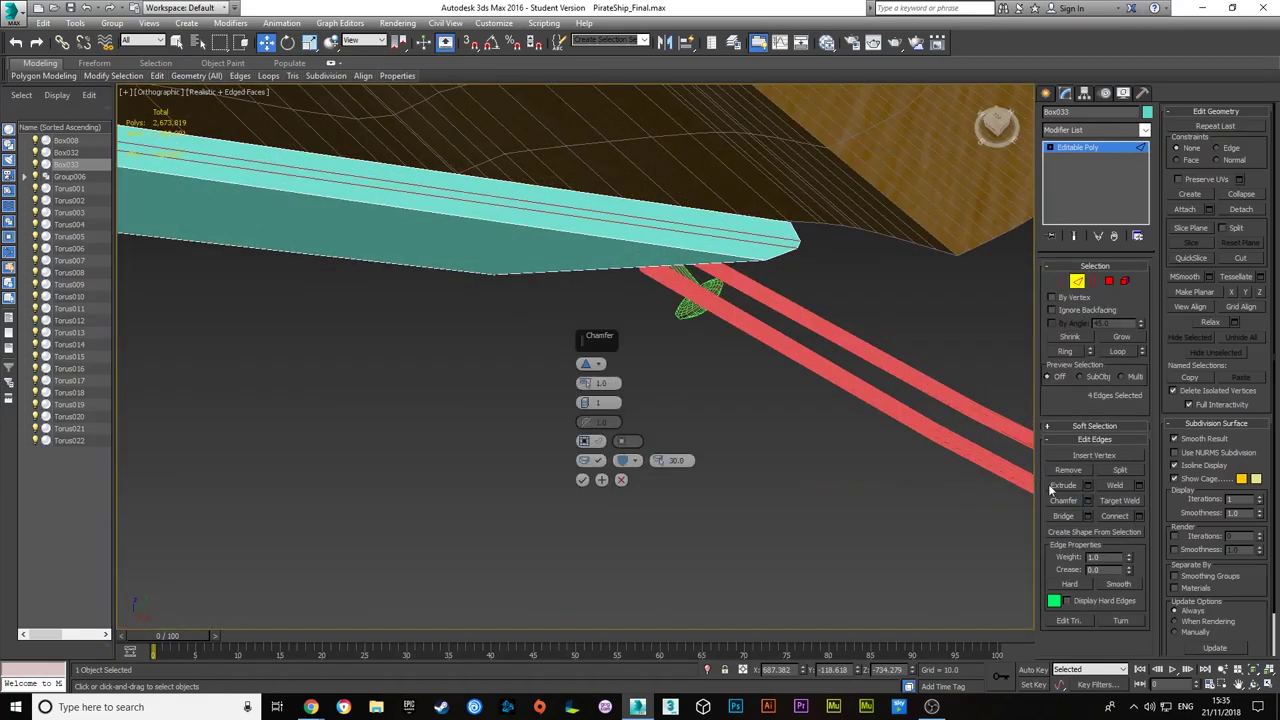
{"action": "left_click", "coordinate": [590, 412]}
{"action": "mouse_move", "coordinate": [590, 412]}
{"action": "middle_mouse_down", "text": "alt"}
{"action": "mouse_move", "coordinate": [912, 385]}
{"action": "mouse_move", "coordinate": [362, 333]}
{"action": "middle_mouse_up", "text": "alt"}
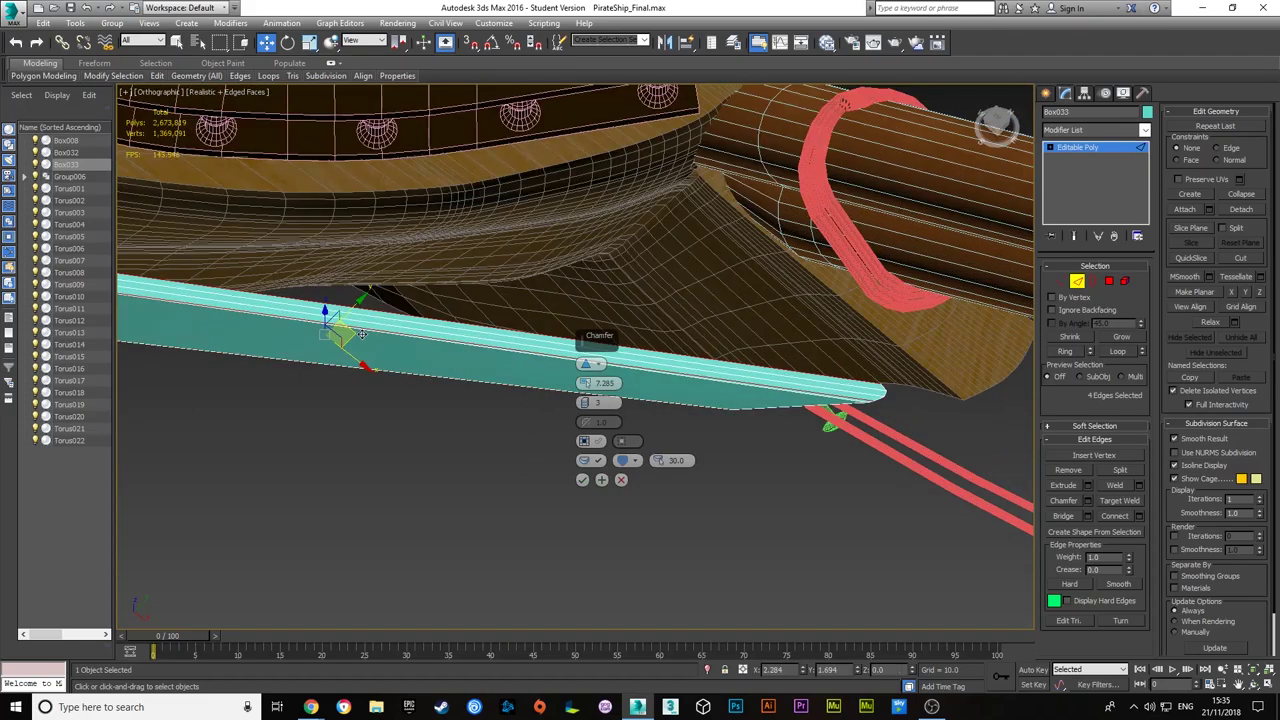
{"action": "left_click", "coordinate": [582, 479]}
- Add connecting edge loops to the plank and mirror a copy, Box034, to the other side
{"action": "key", "text": "4"}
{"action": "mouse_move", "coordinate": [582, 479]}
{"action": "middle_mouse_down", "text": "alt"}
{"action": "mouse_move", "coordinate": [750, 400]}
{"action": "mouse_move", "coordinate": [924, 383]}
{"action": "mouse_move", "coordinate": [766, 306]}
{"action": "middle_mouse_up", "text": "alt"}
{"action": "key", "text": "6"}
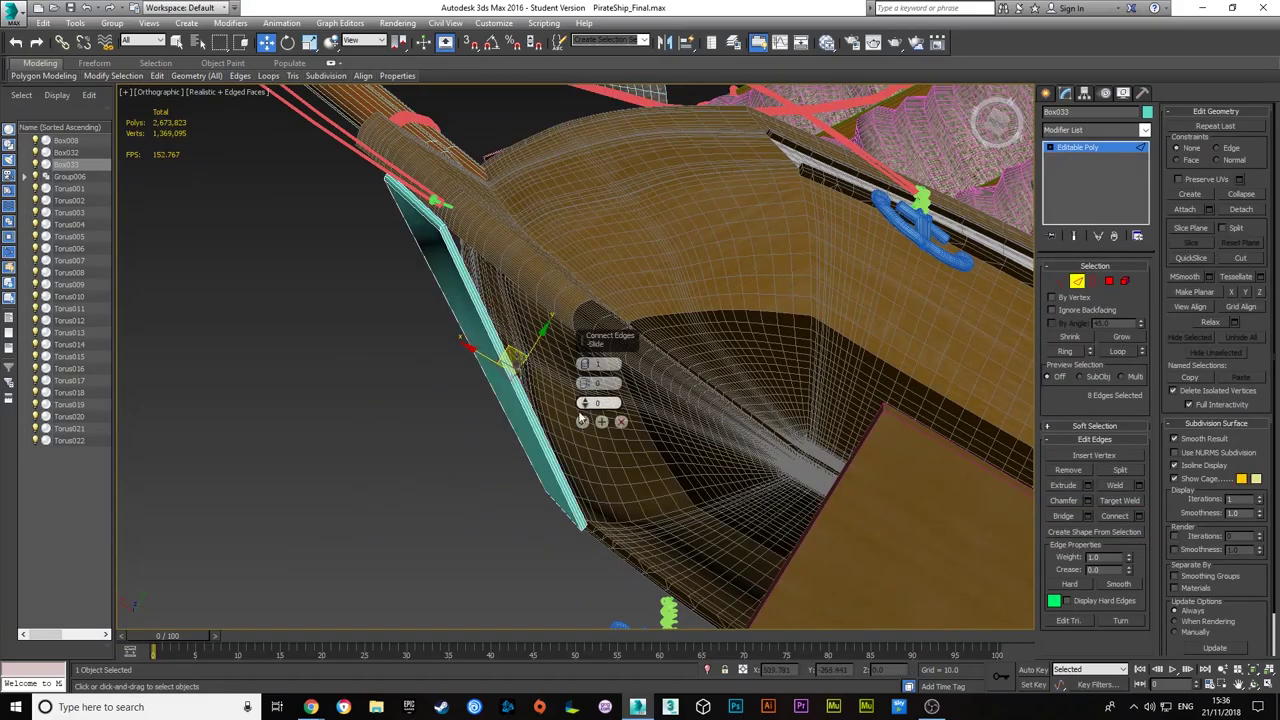
{"action": "middle_click_drag", "start_coordinate": [582, 418], "coordinate": [600, 470], "text": "alt"}
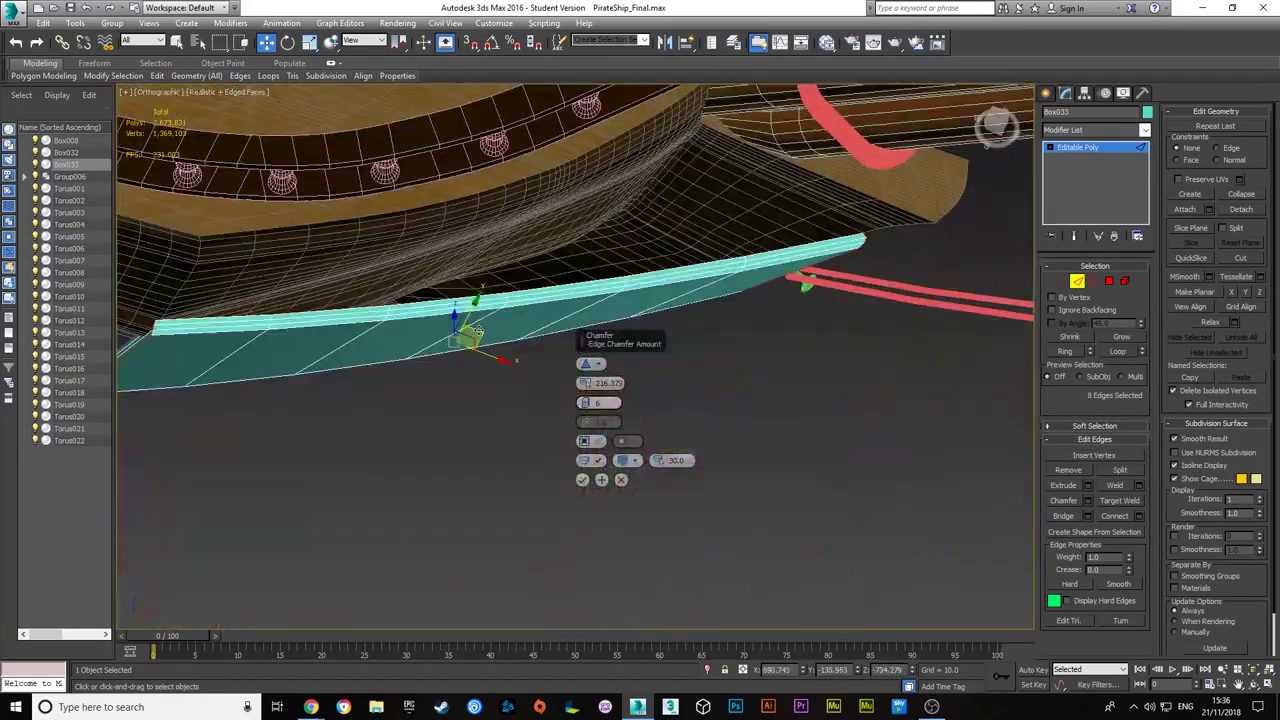
{"action": "left_click", "coordinate": [700, 480]}
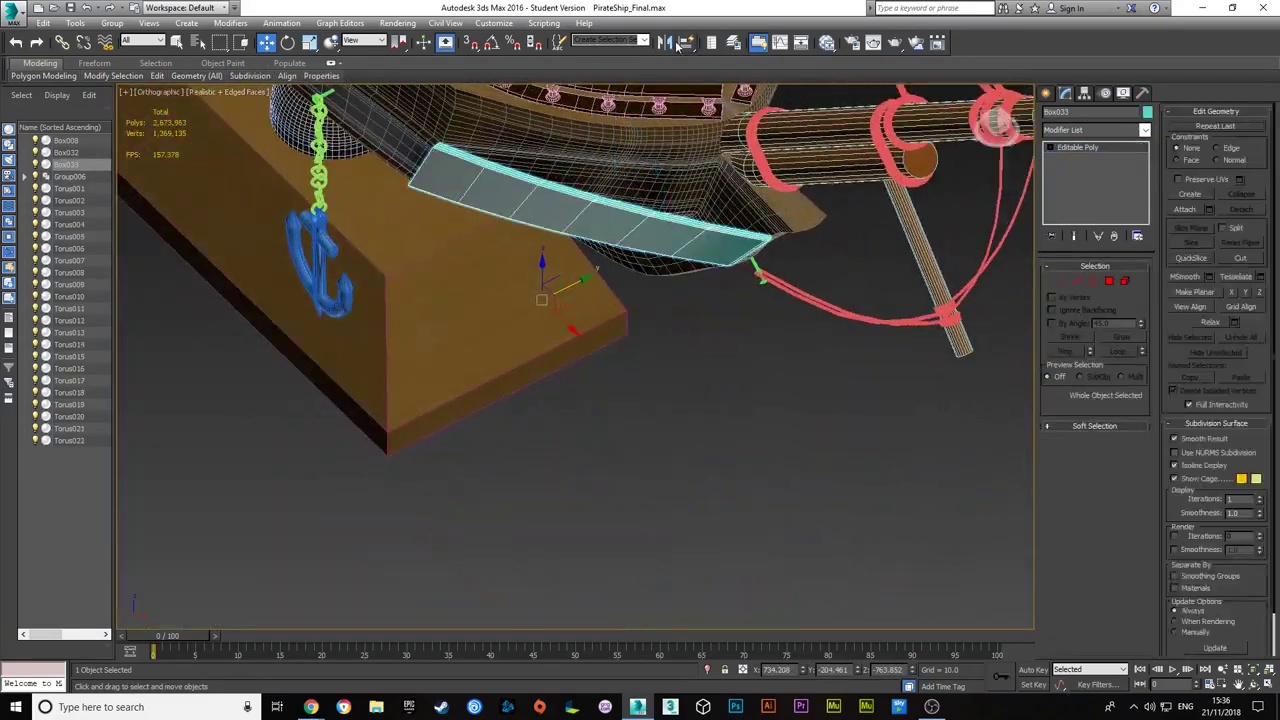
{"action": "left_click", "coordinate": [603, 456]}
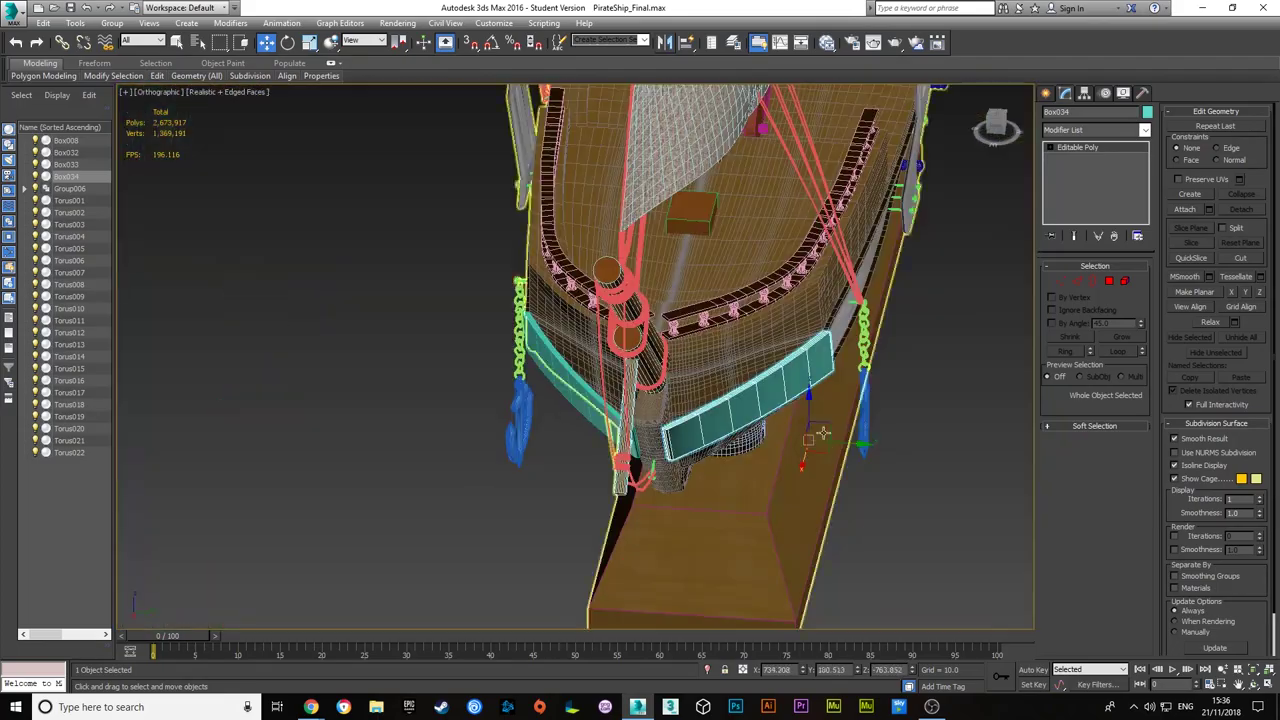
{"action": "scroll", "coordinate": [708, 430], "scroll_direction": "up", "scroll_amount": 5}
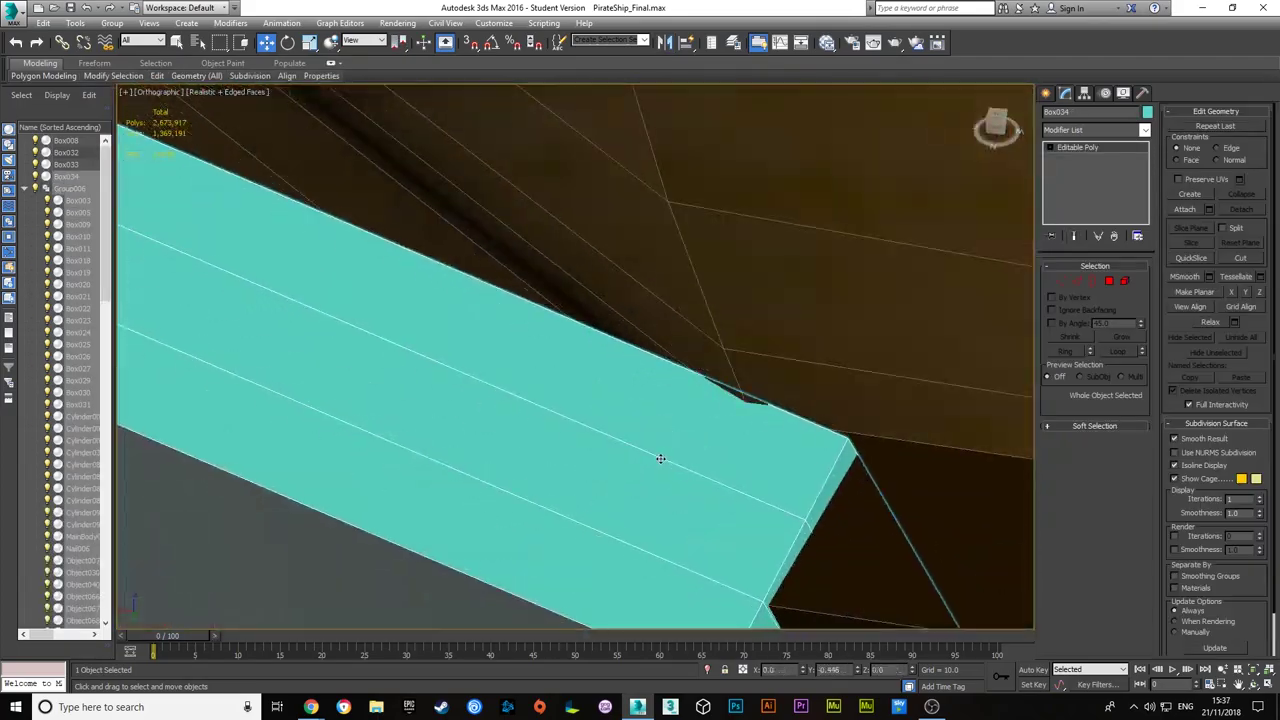